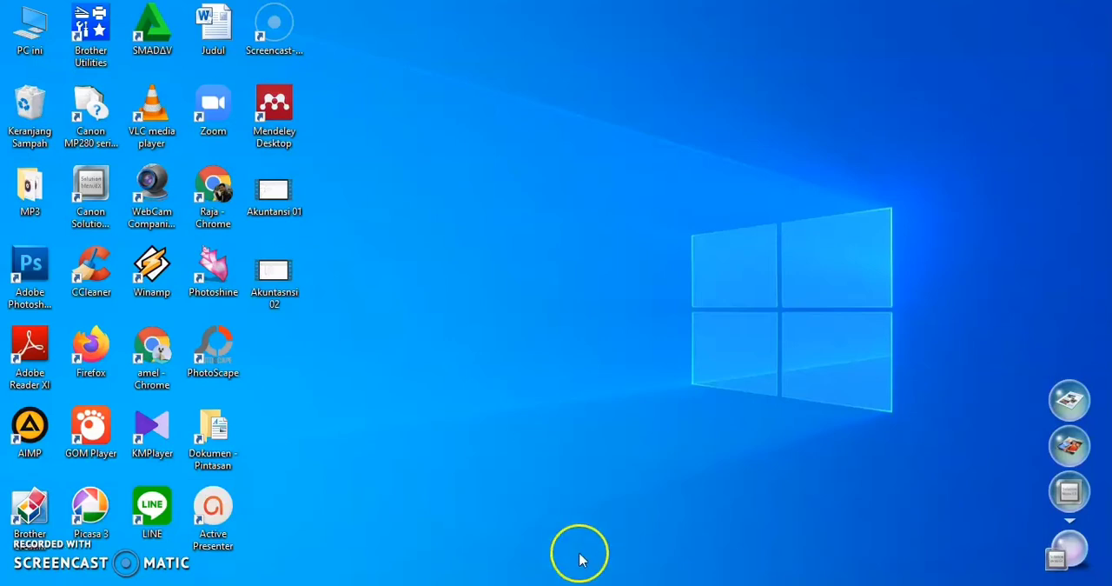
Step: Switch to the blank Book5 workbook in Excel and rename its first sheet as account
click(782, 544)
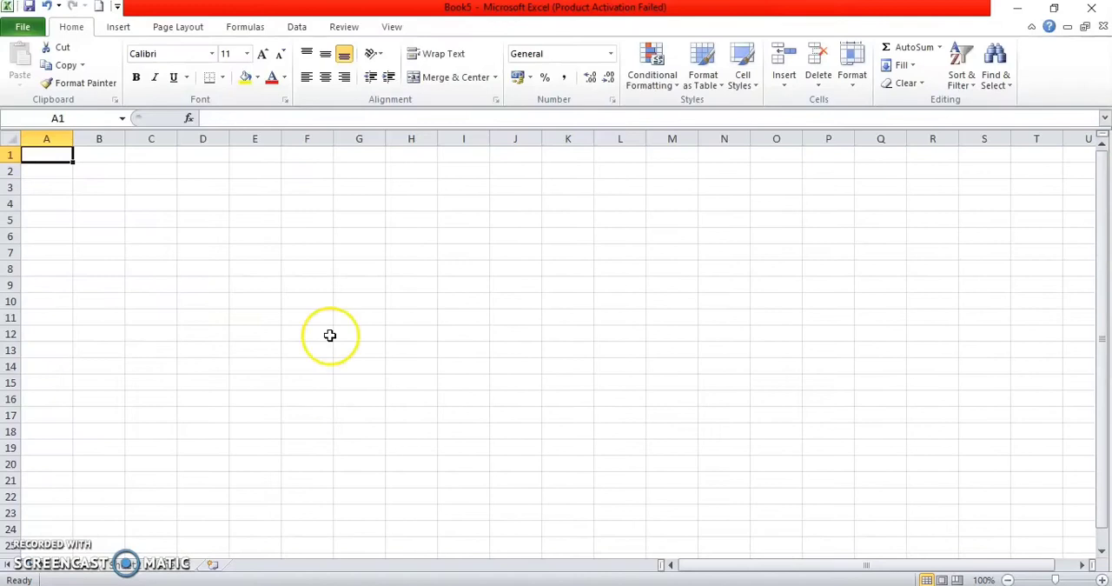
right_click(91, 572)
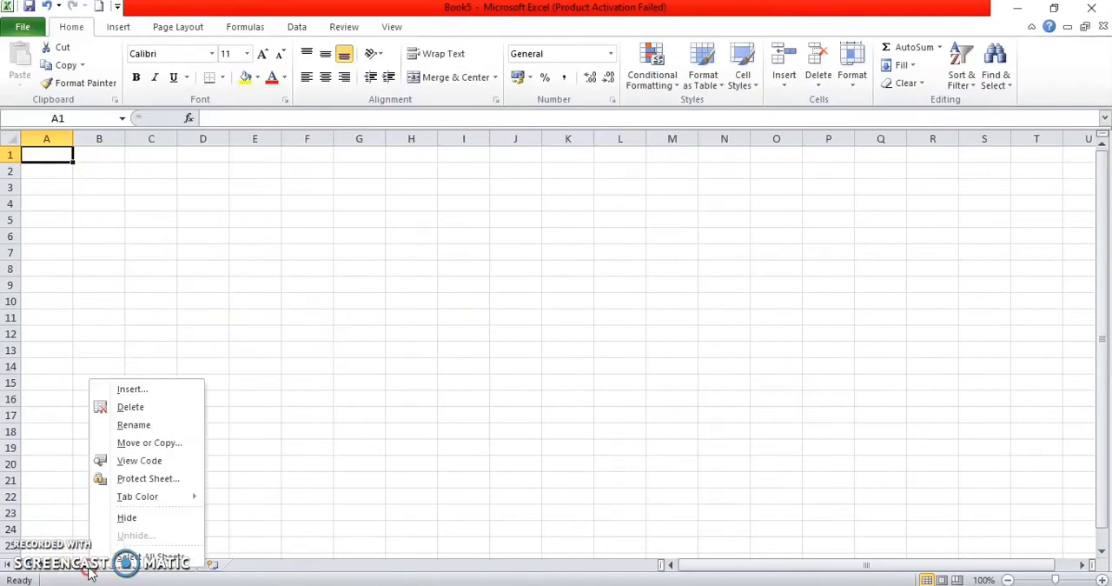
click(128, 425)
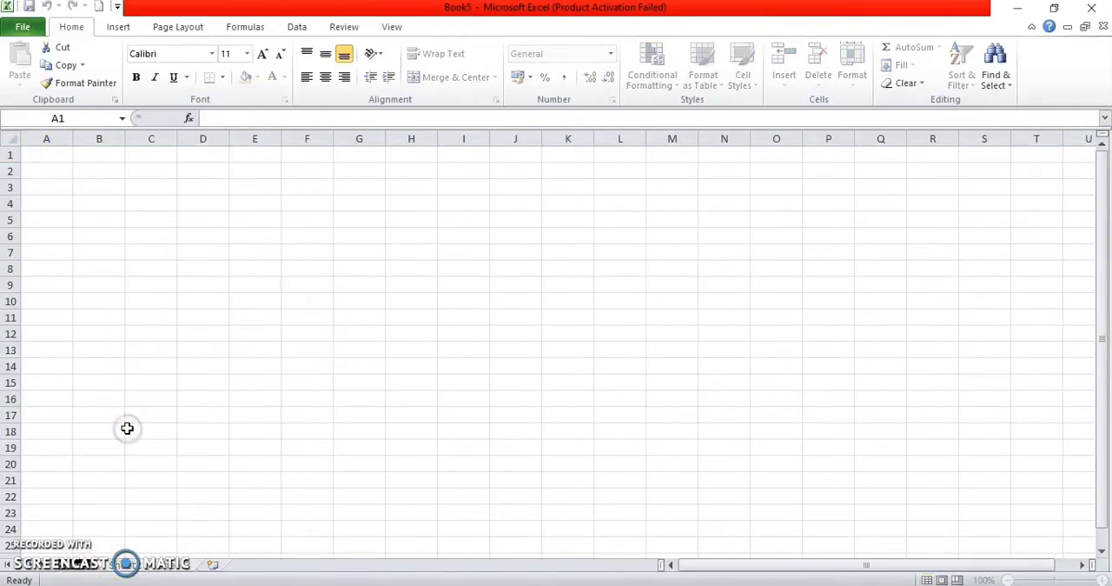
text(January)
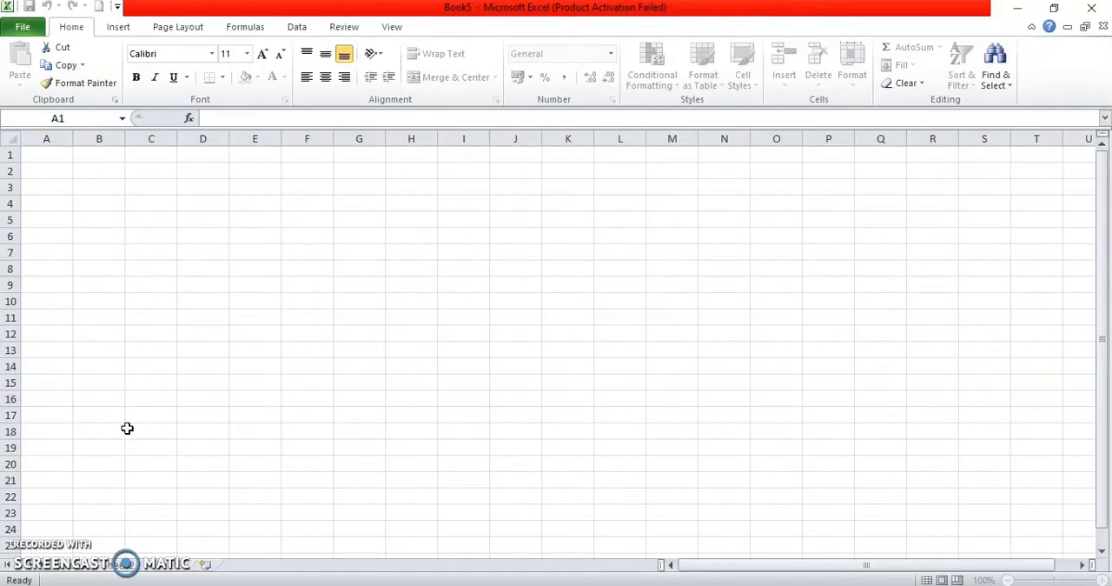
key(Return)
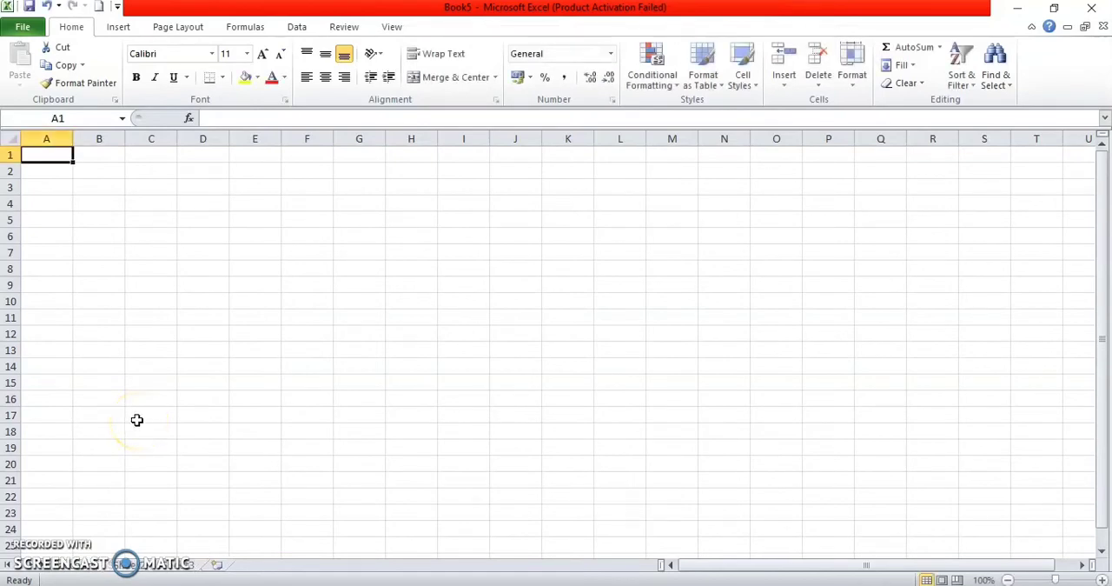
Step: Enter the headers nomor akun in A1 and nama akun in B1, and widen columns A and B
text(nomor akun)
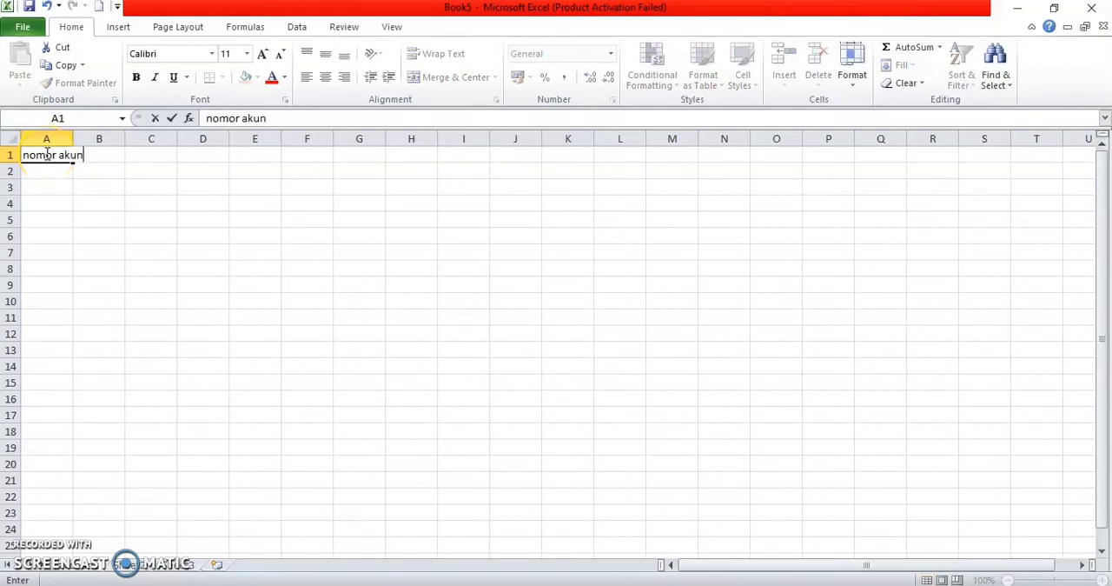
key(Tab)
text(nama)
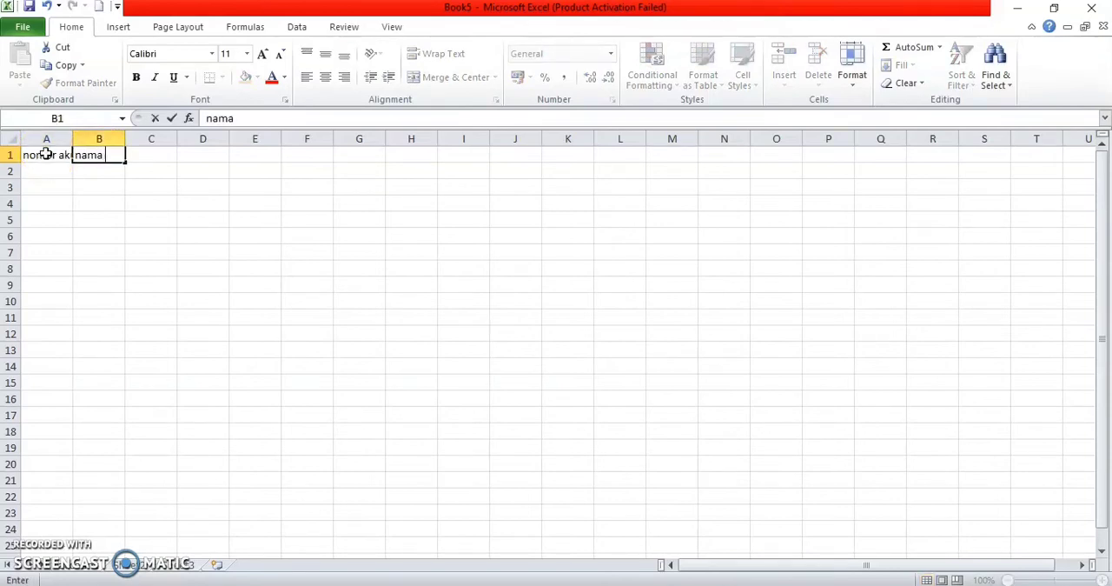
text( akun)
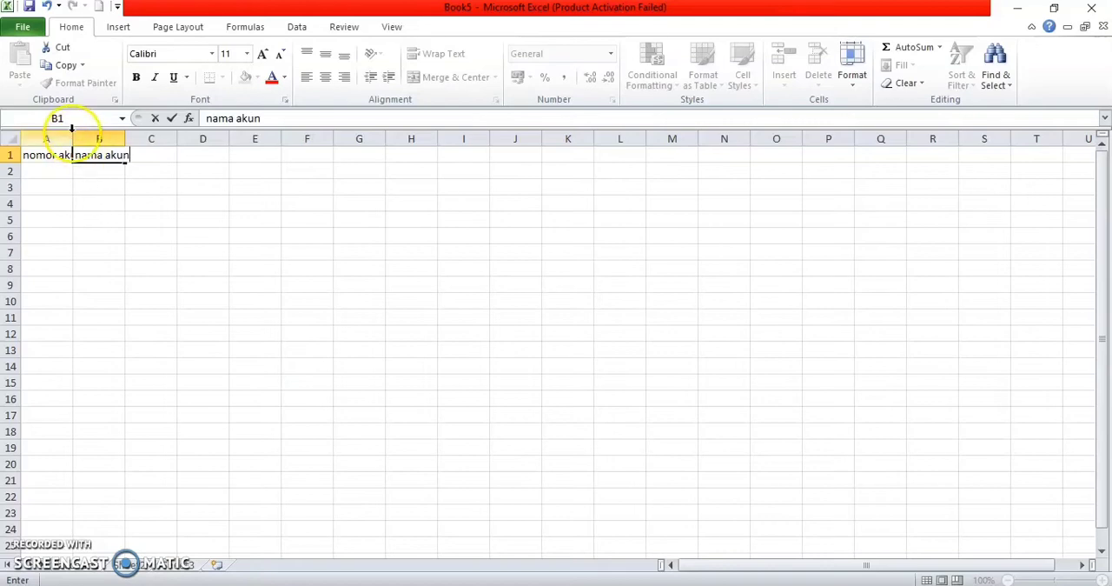
click(74, 139)
drag(73, 139, 307, 132)
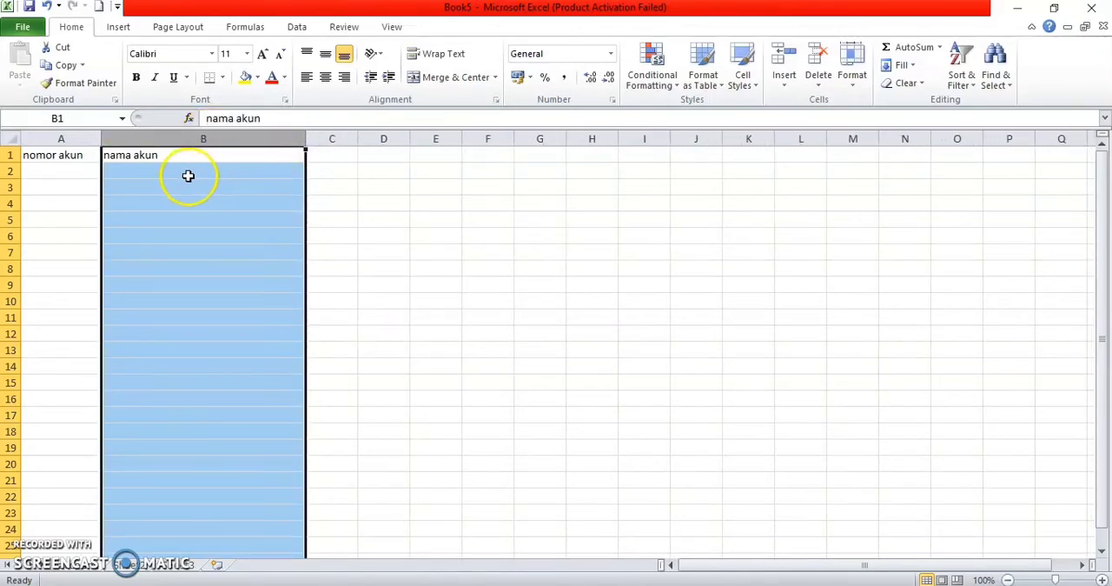
Step: Copy the account numbers and names in A1:B36 of Book2 and paste them into Book5 starting at A2
click(65, 171)
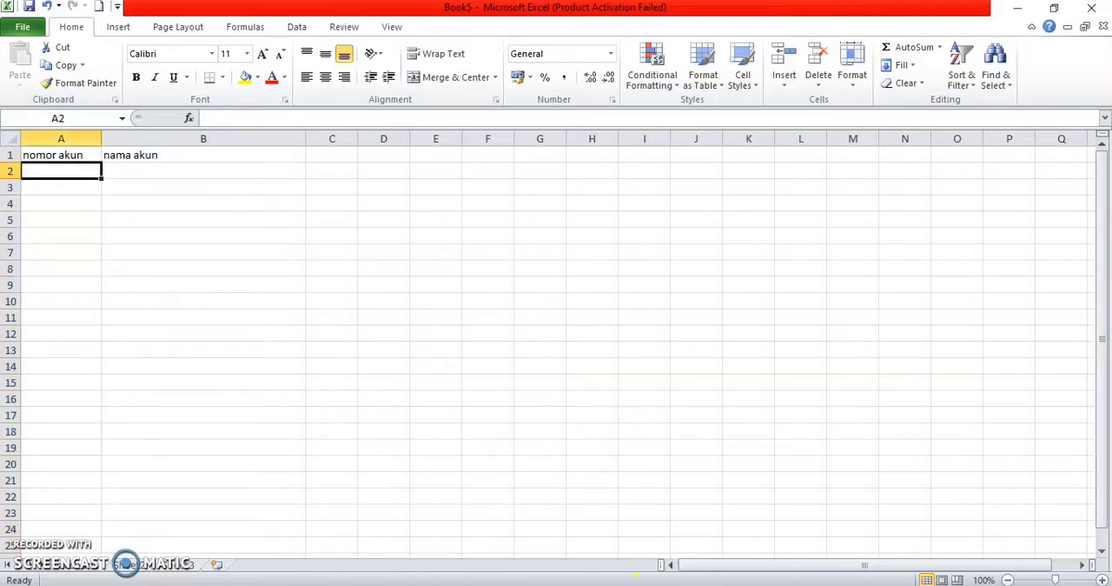
mouse_move(699, 585)
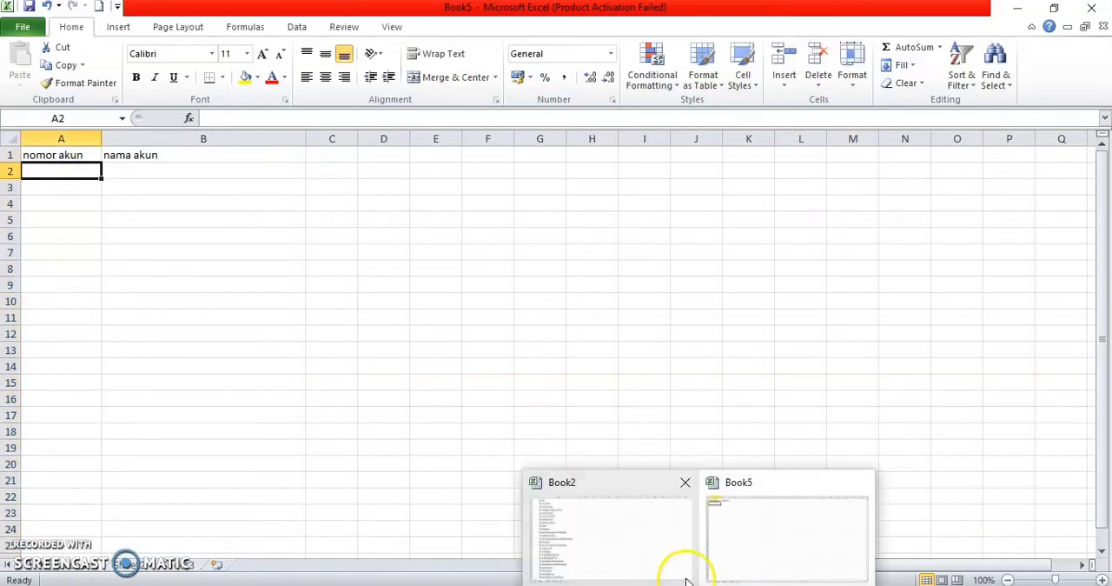
click(667, 537)
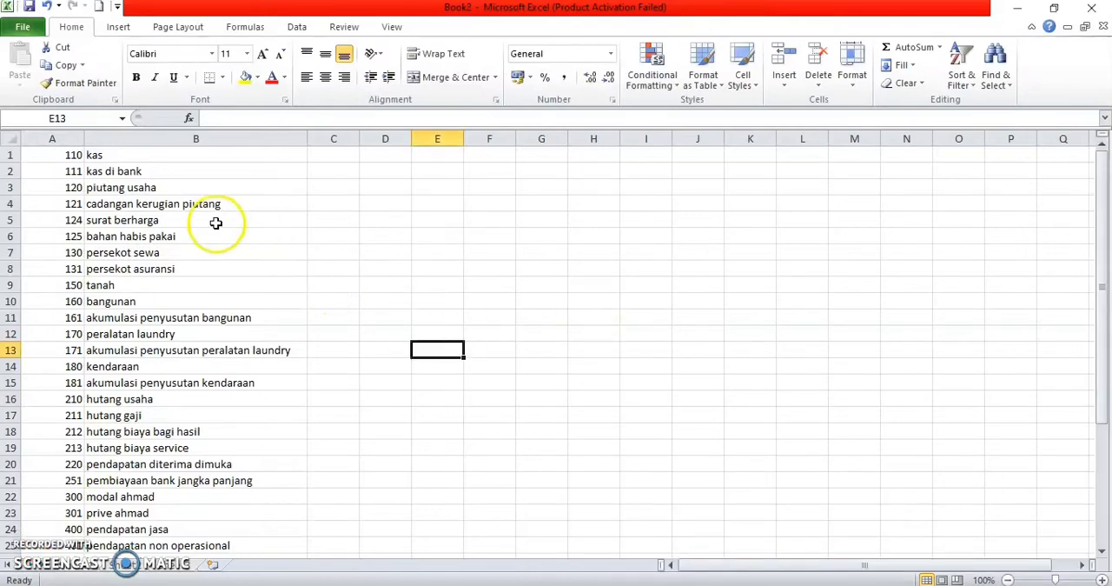
click(55, 155)
drag(55, 154, 228, 525)
key(ctrl+c)
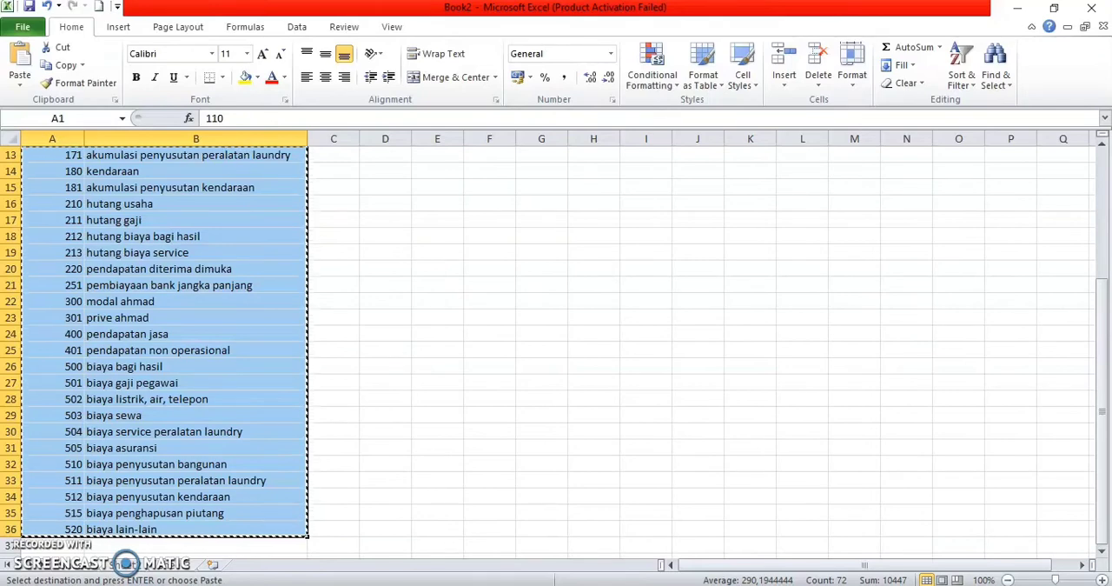
click(750, 541)
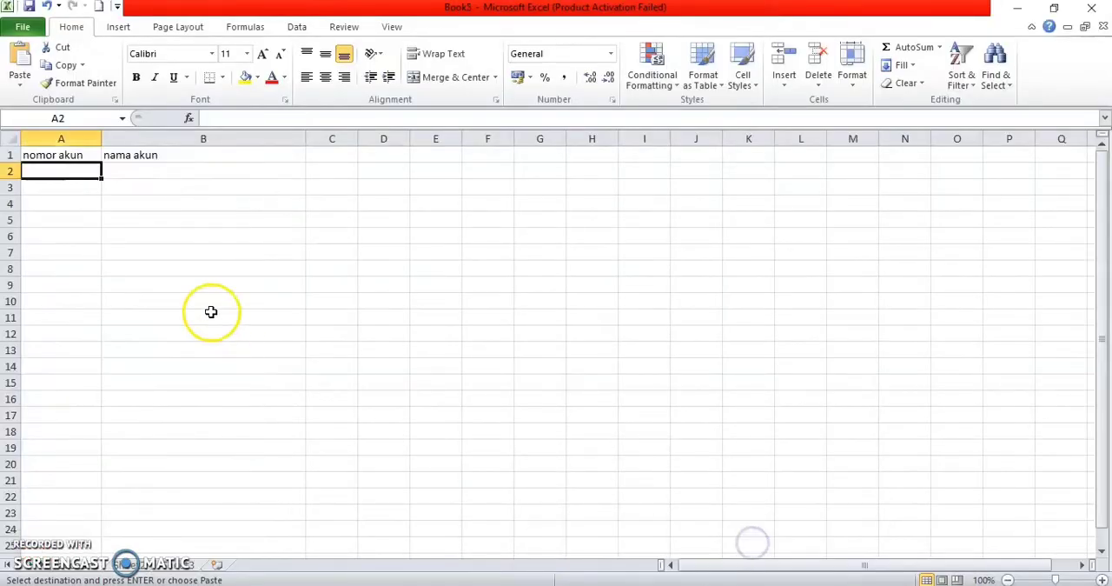
key(ctrl+v)
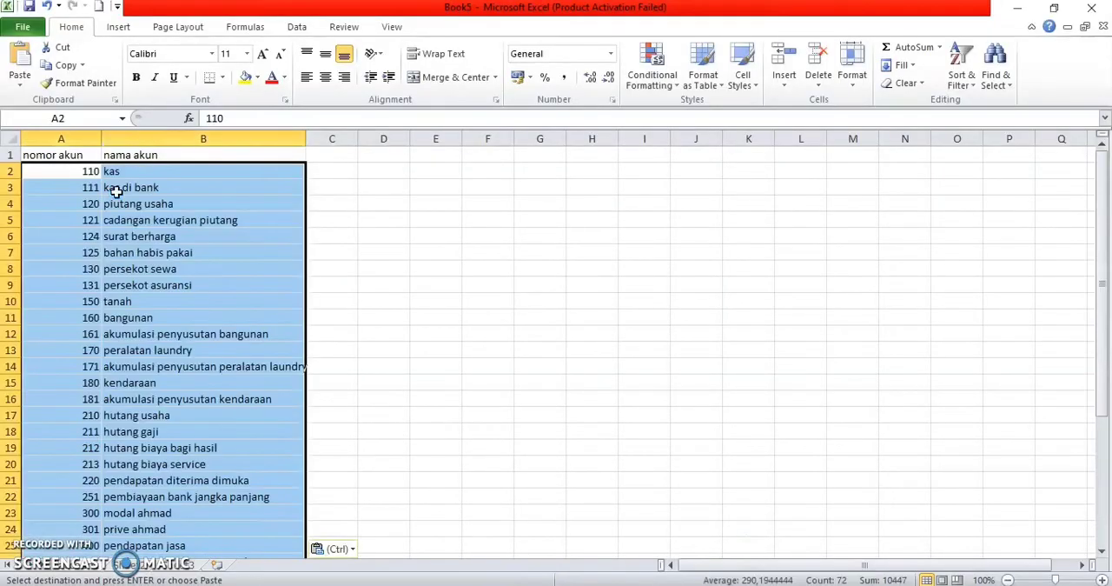
click(363, 280)
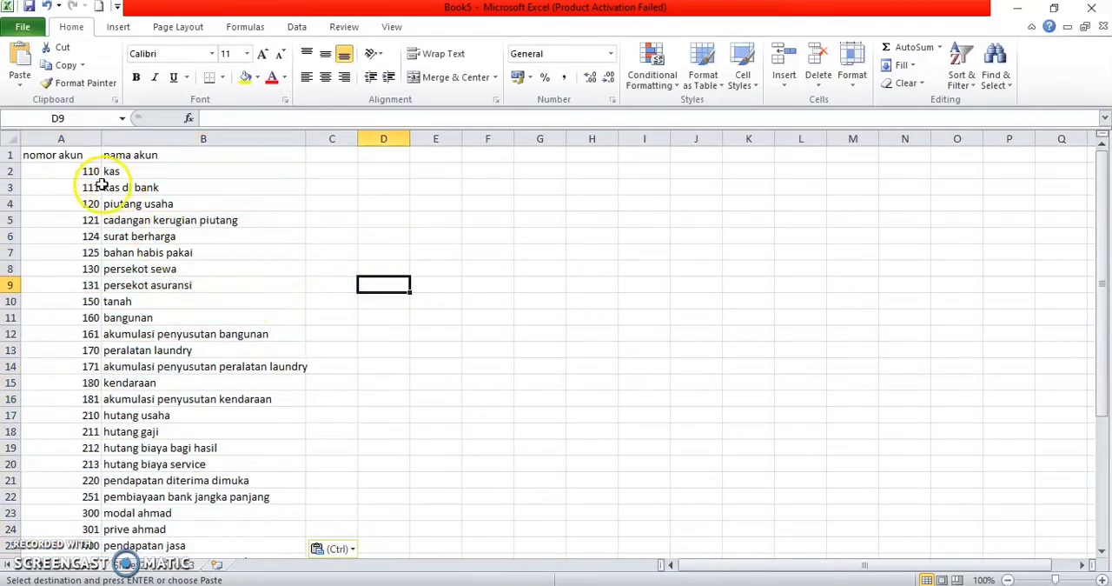
Step: Define the name account for the range A2:B37 with workbook scope
drag(87, 172, 232, 532)
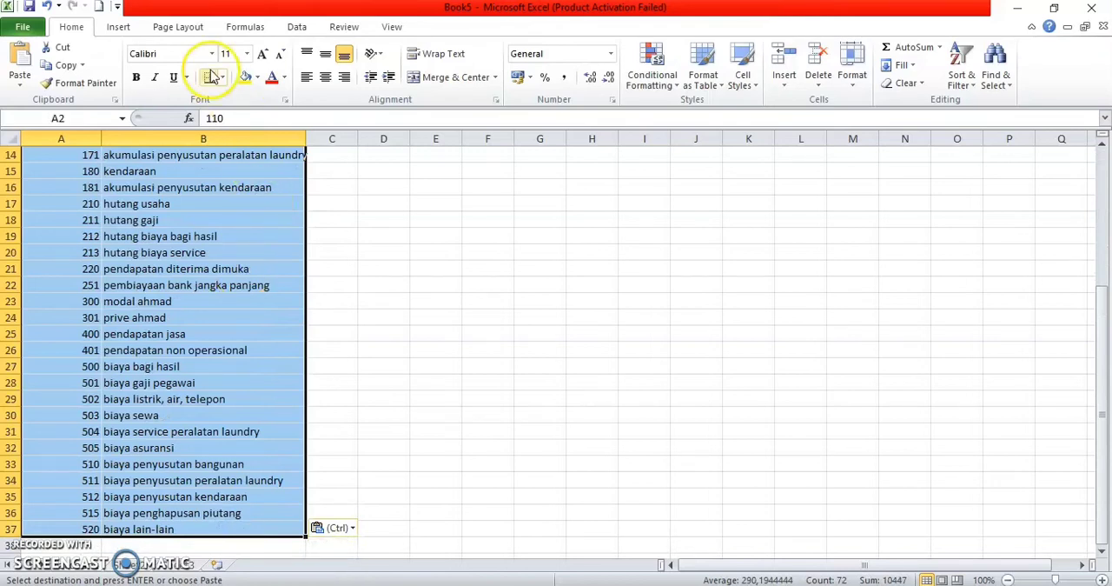
click(233, 26)
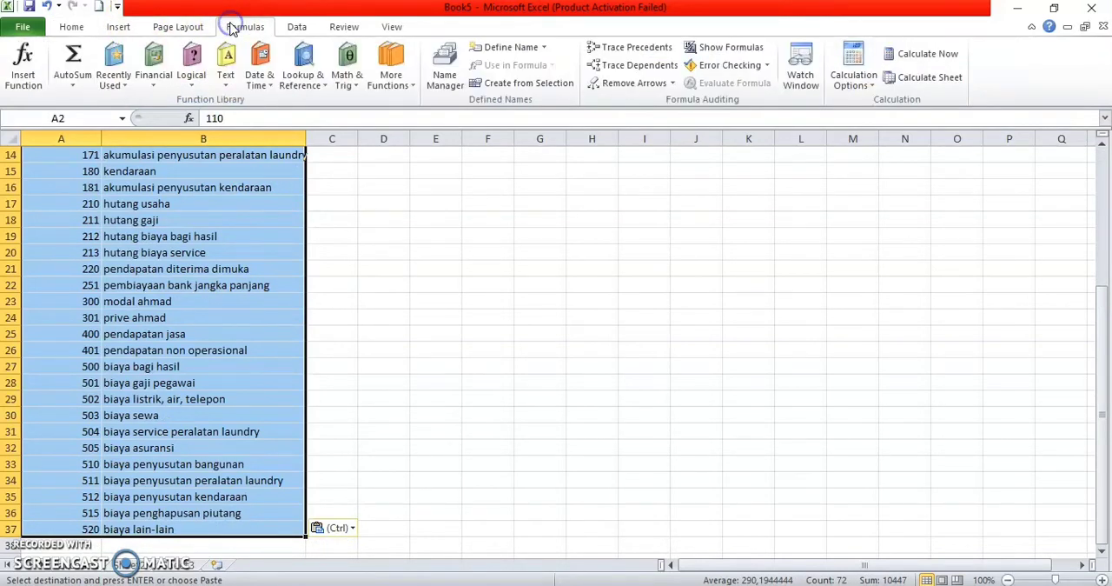
click(491, 48)
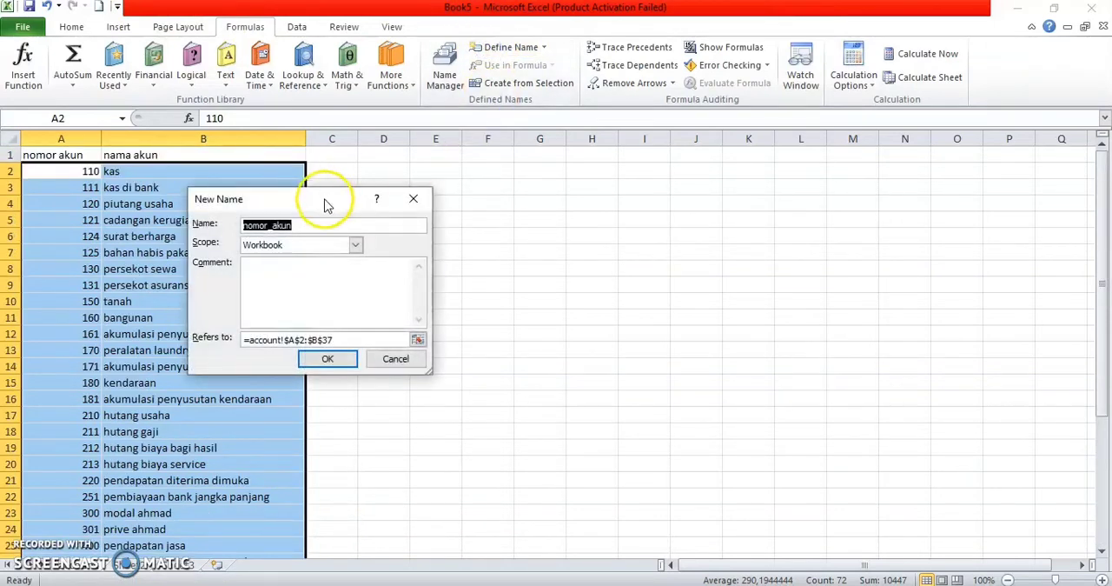
key(BackSpace)
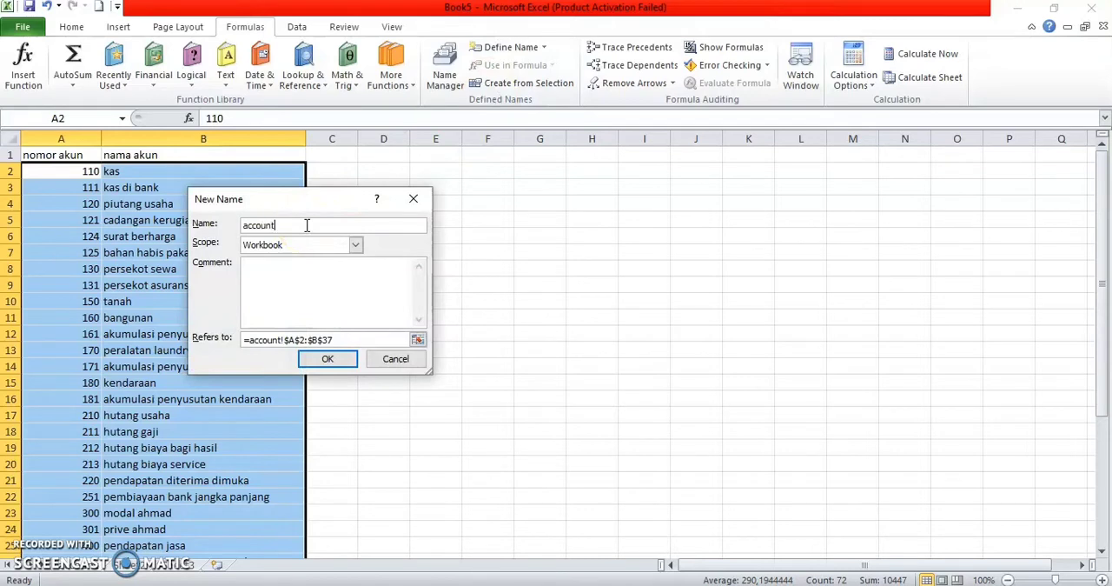
click(328, 360)
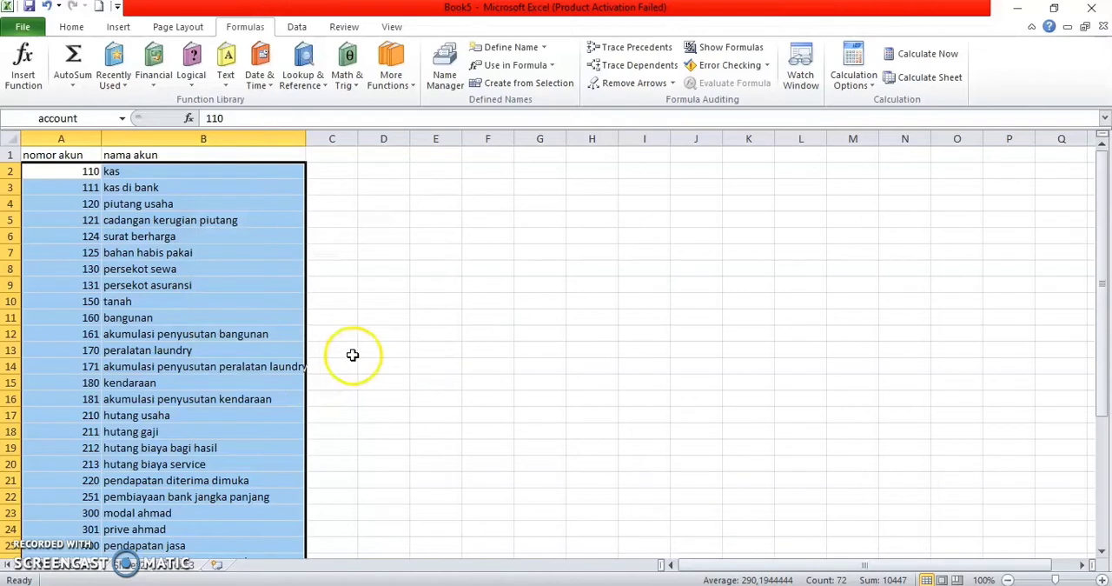
Step: Rename the second sheet as jurnal umum
click(126, 565)
right_click(126, 565)
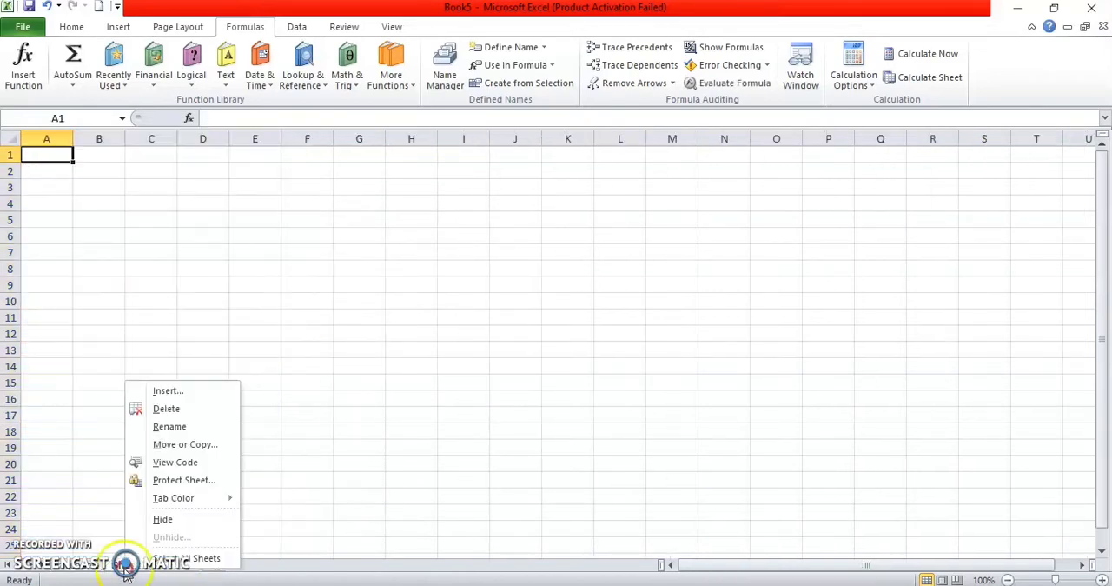
click(150, 425)
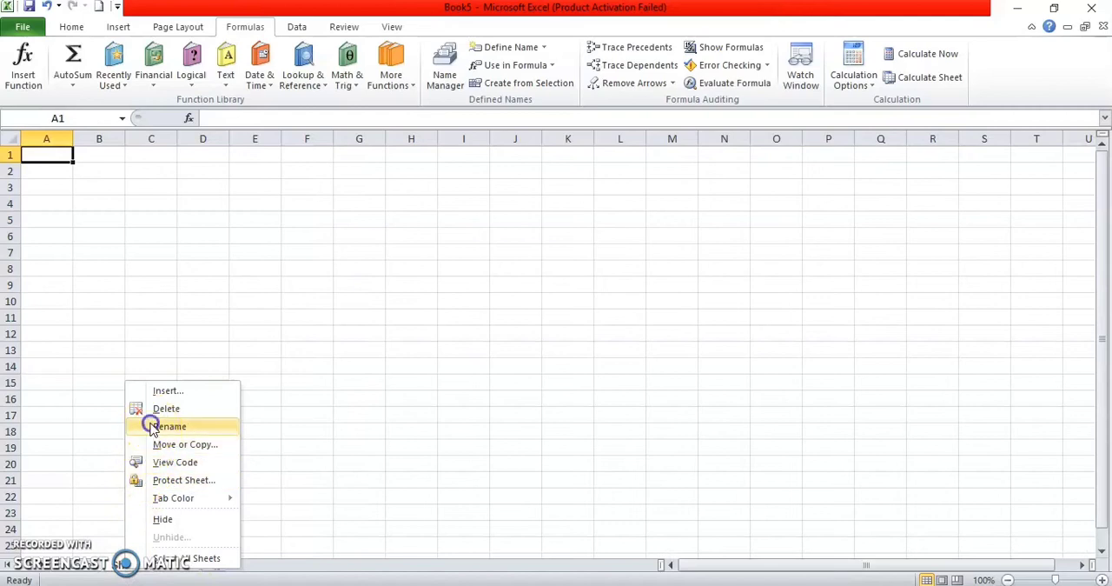
text(Jurnal Umu)
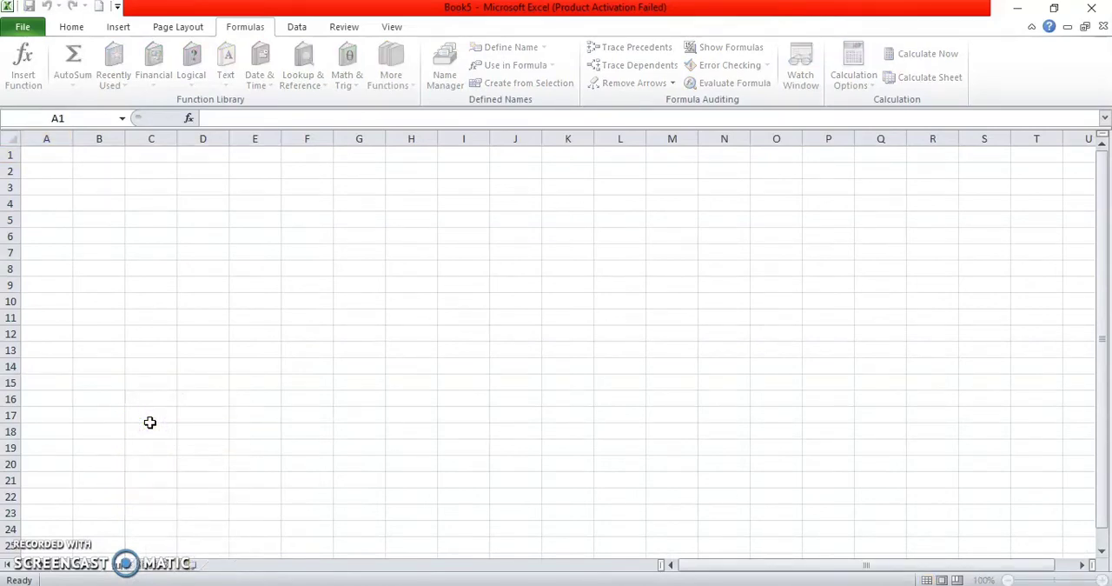
text(m)
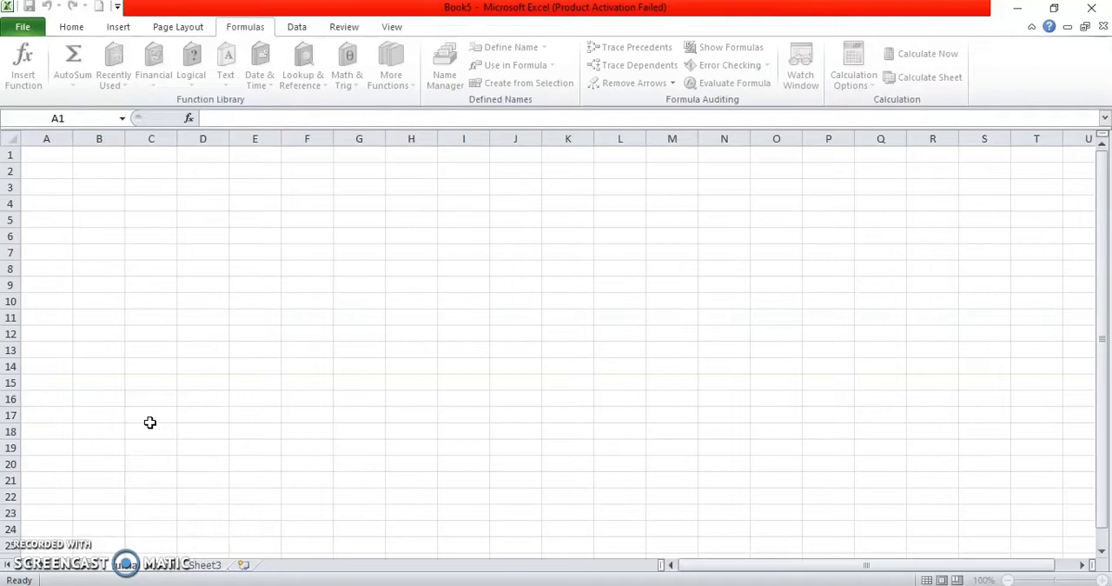
key(Return)
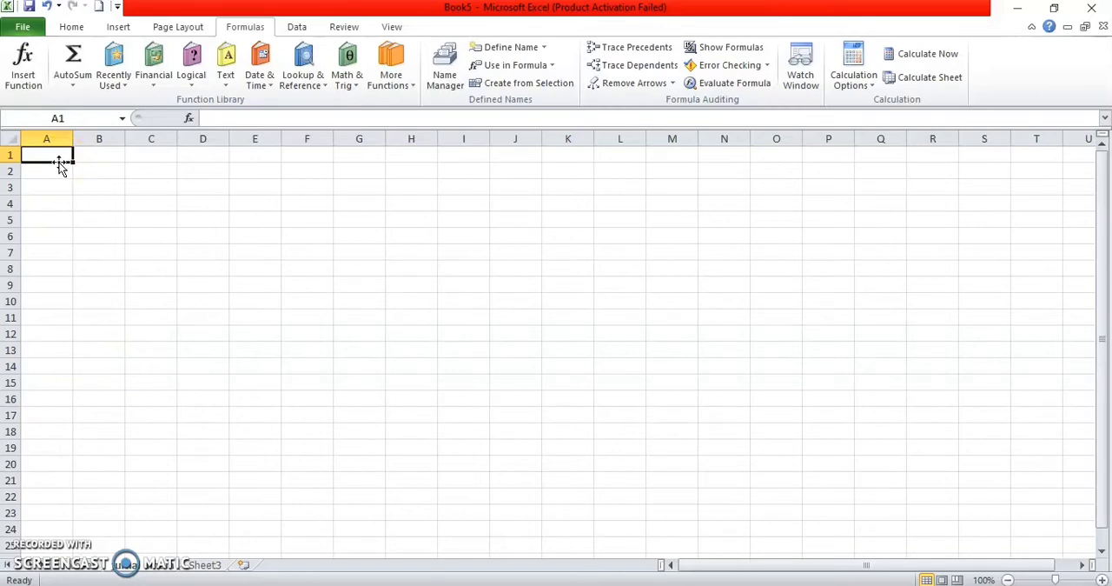
Step: Enter the titles "perusahaan jasa laundry ahmad" in A1 and "jurnal umum" in A2 of the journal sheet
text(perusahaan jasa laundry ahmad)
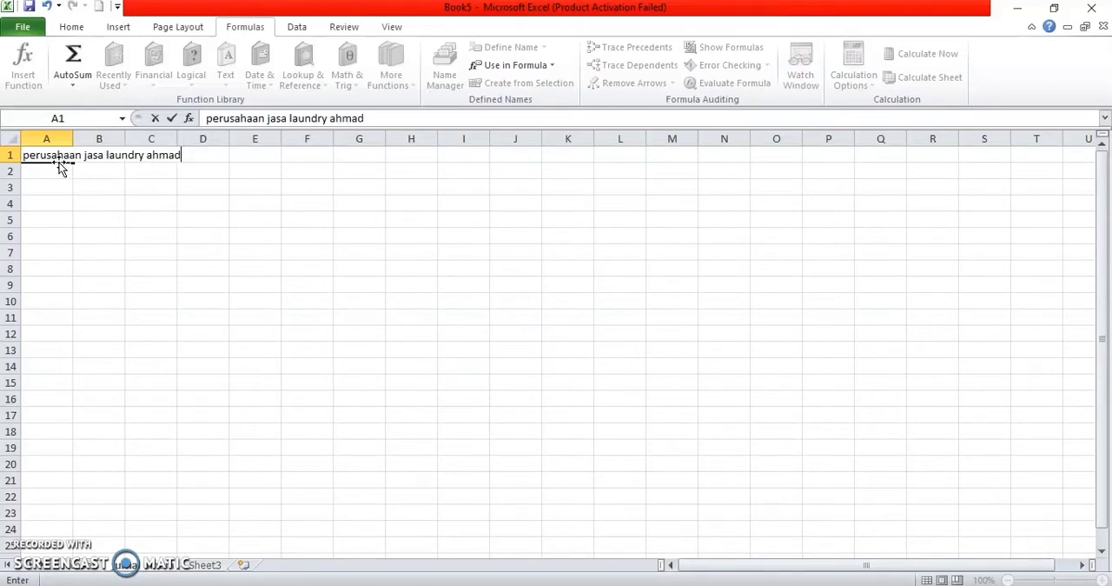
click(59, 163)
key(Return)
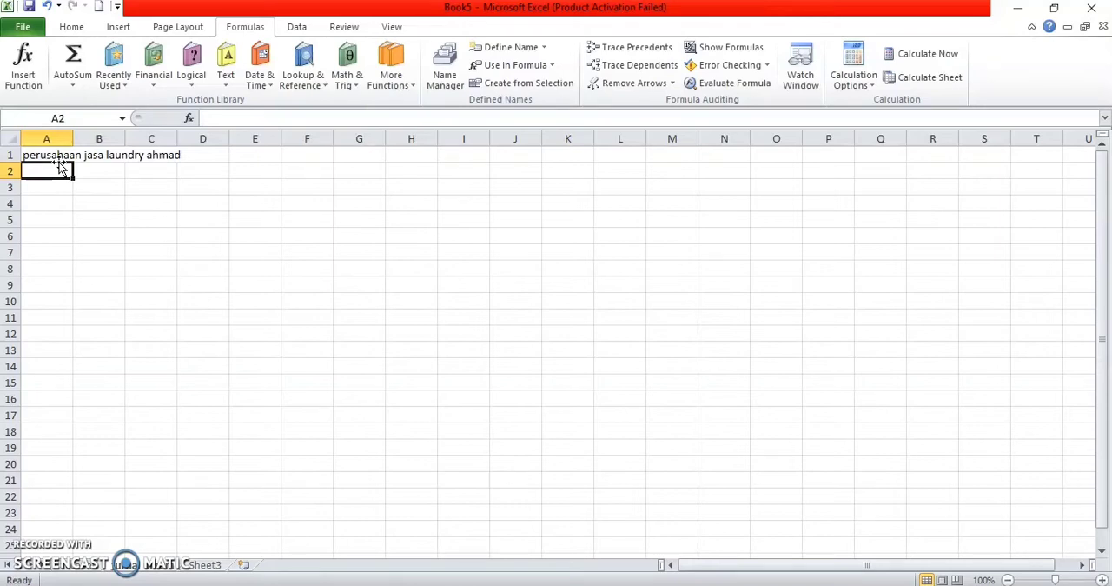
text(jurnal umum)
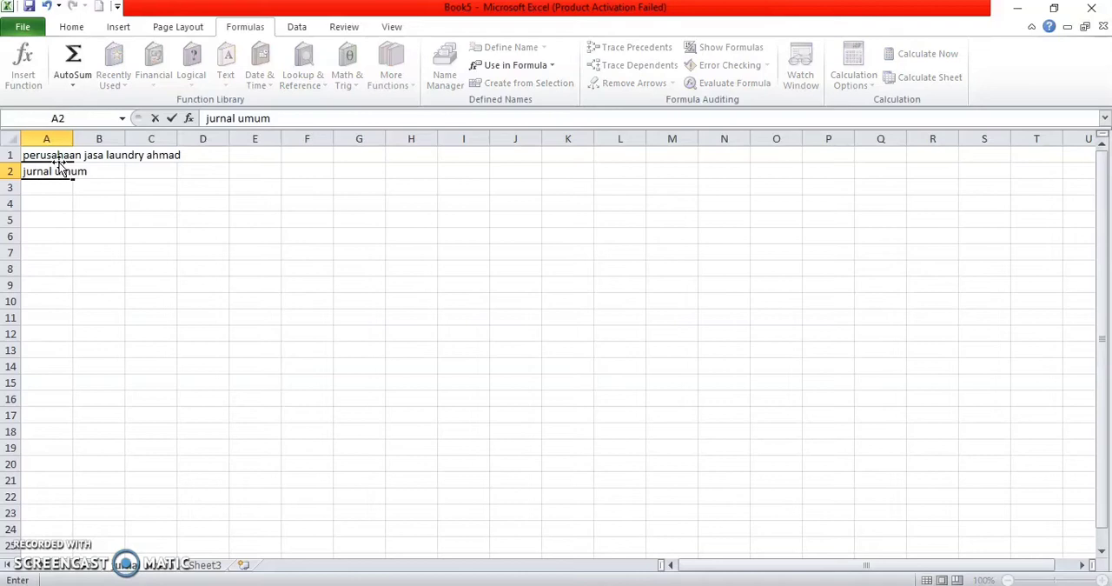
key(Return)
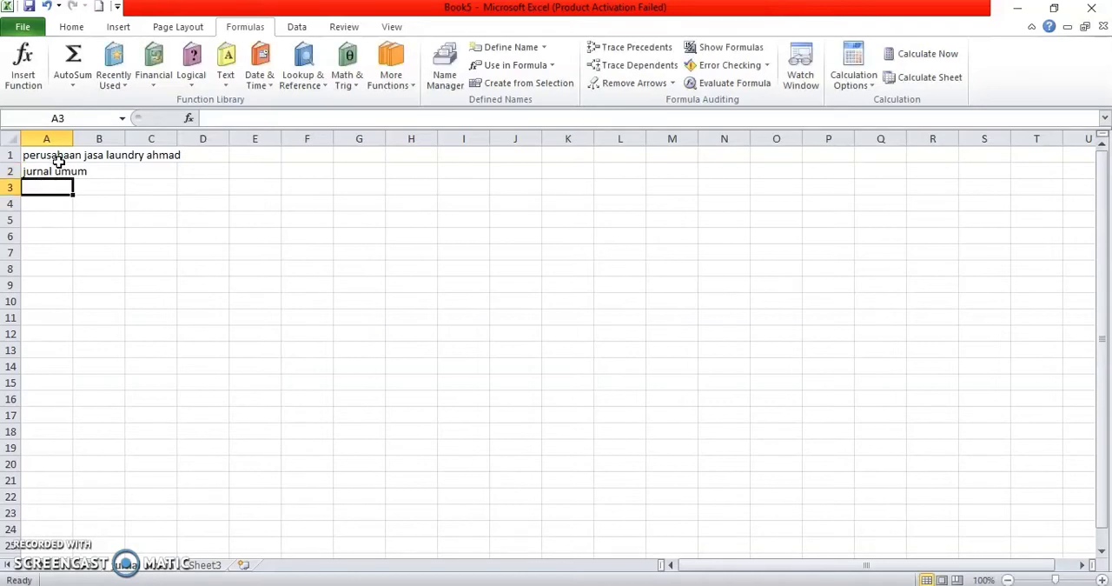
Step: Enter the period "juni 2020" in A3 and the unit note "(dalam ribuan rupiah" in A4
text(jun)
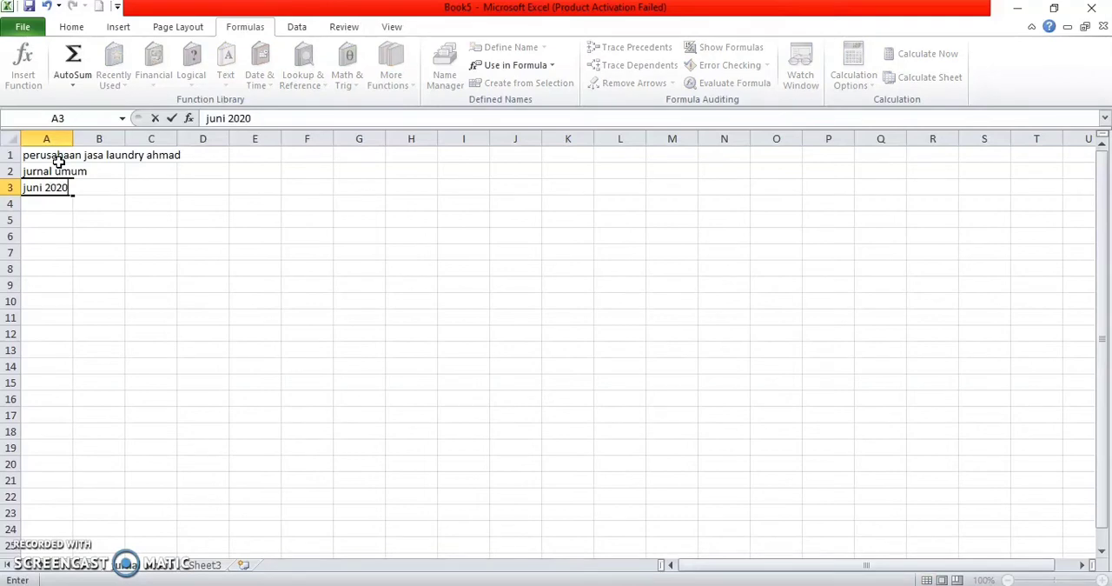
text(i 2020)
key(Return)
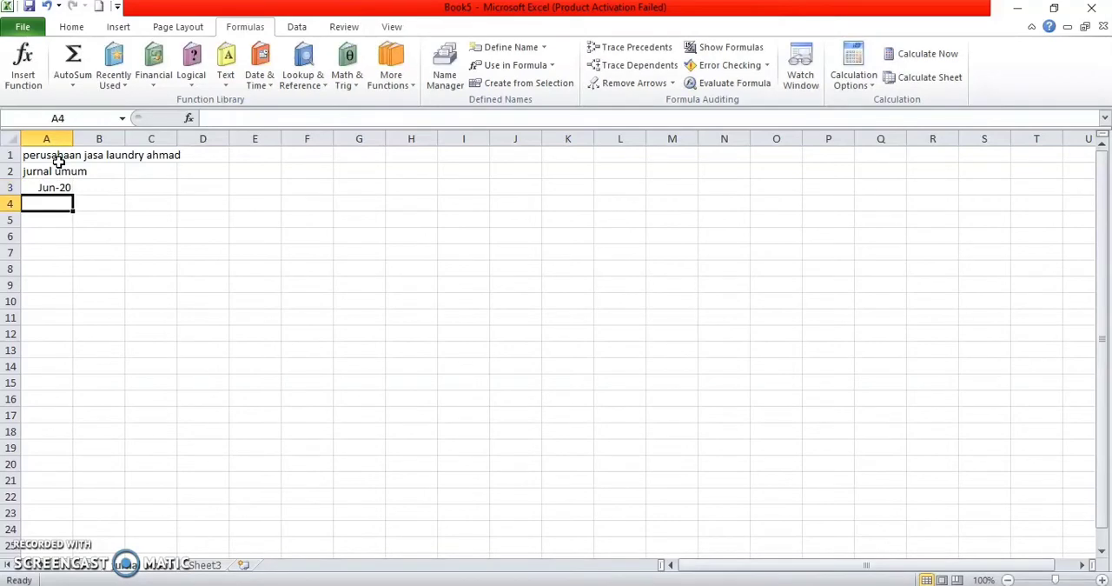
text((dalam ribuan r)
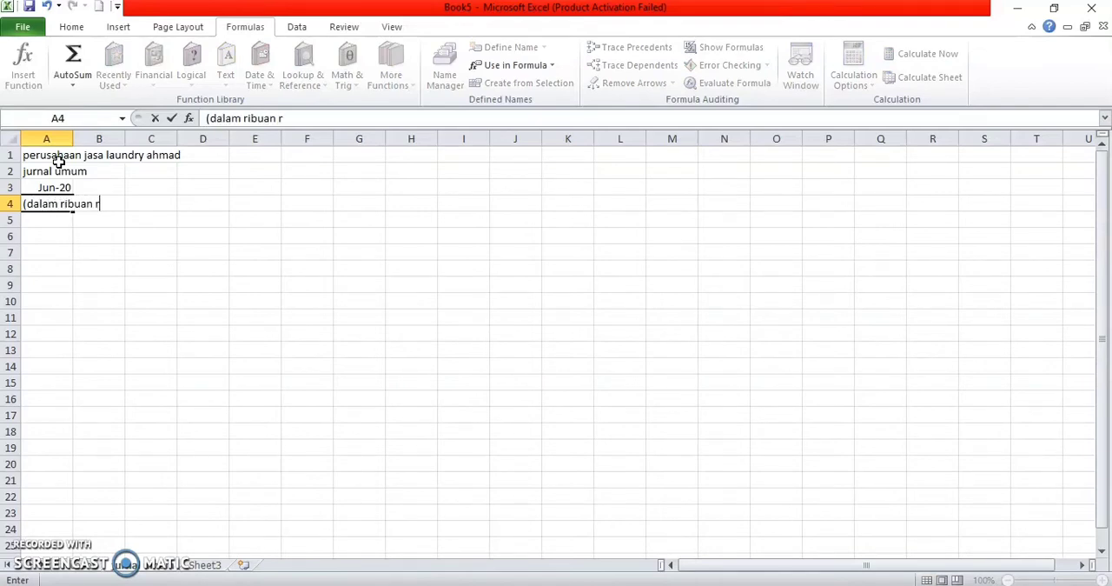
key(Return)
key(Return)
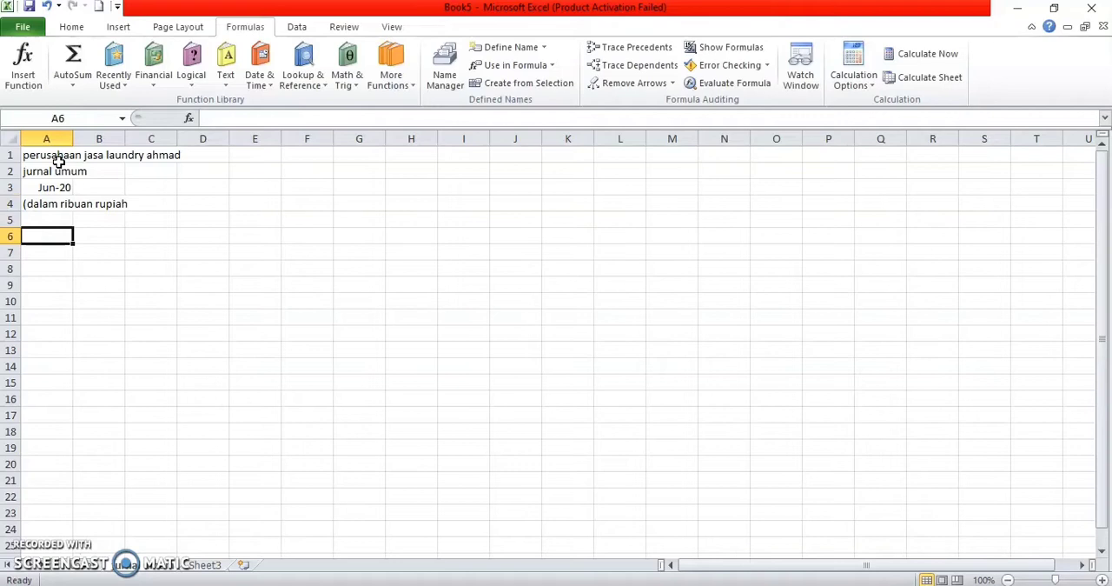
Step: Enter the journal headers tanggal, nama akun, no akun, debit and kredit in cells A6 to E6
text(tanggal)
key(Tab)
text(na)
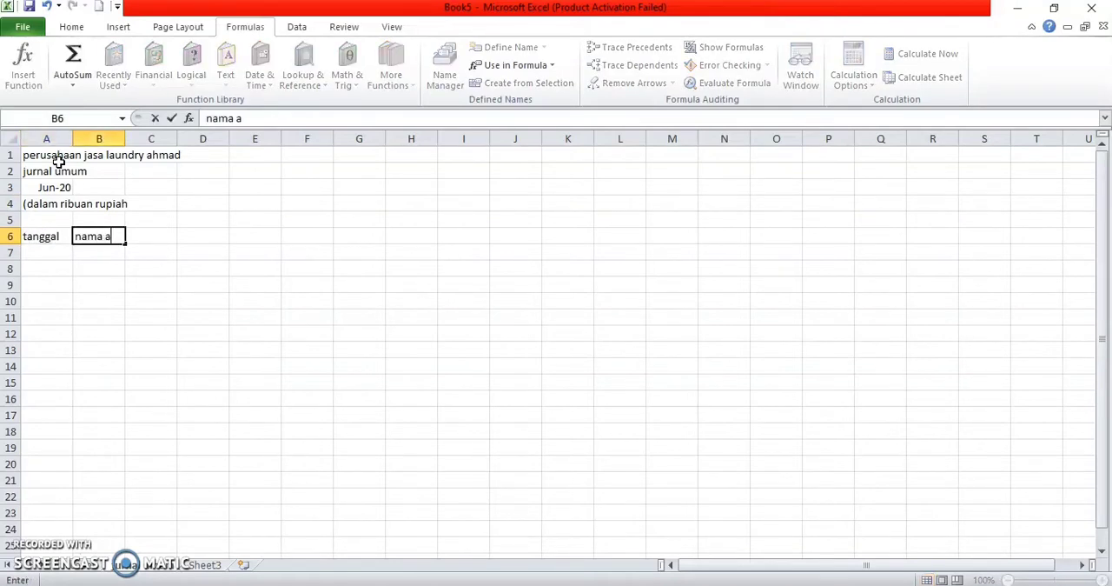
key(Tab)
text(no)
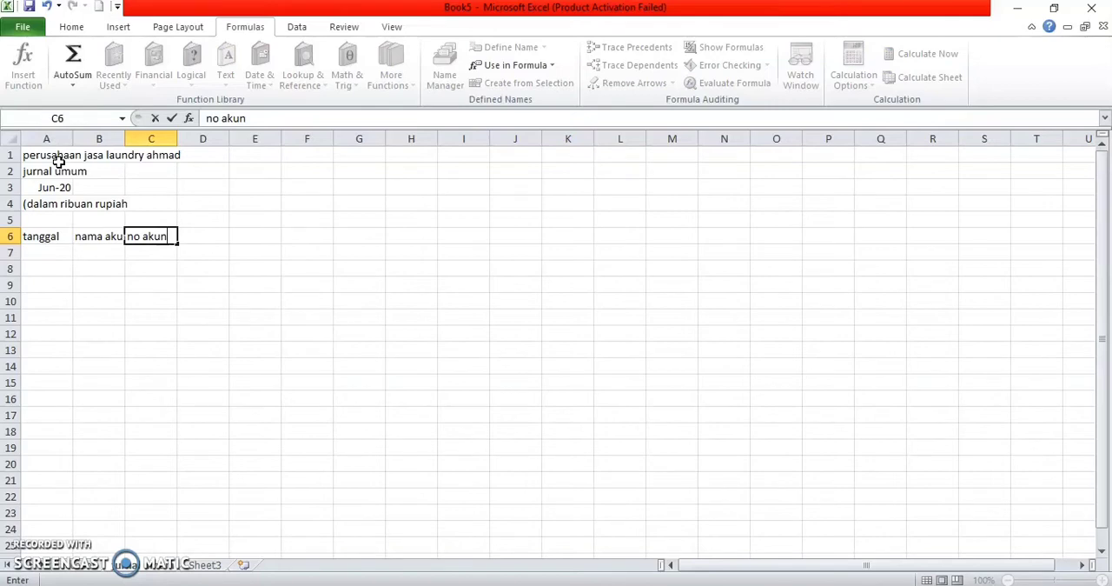
key(Tab)
text(debit)
key(Tab)
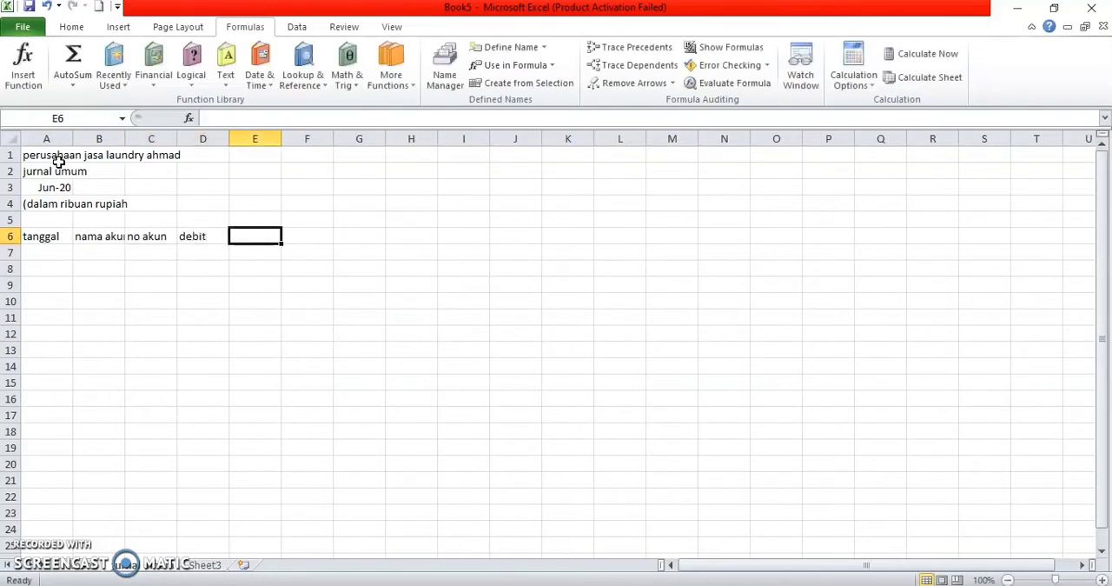
text(kredit)
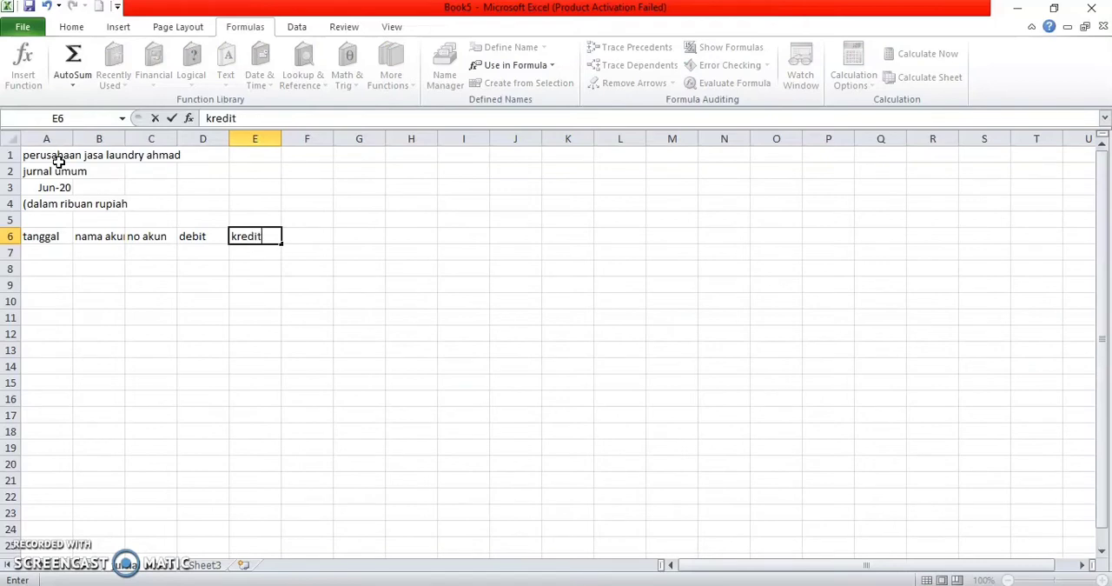
click(33, 242)
Step: Widen columns A to E, making the nama akun column much wider than the others
drag(68, 139, 296, 139)
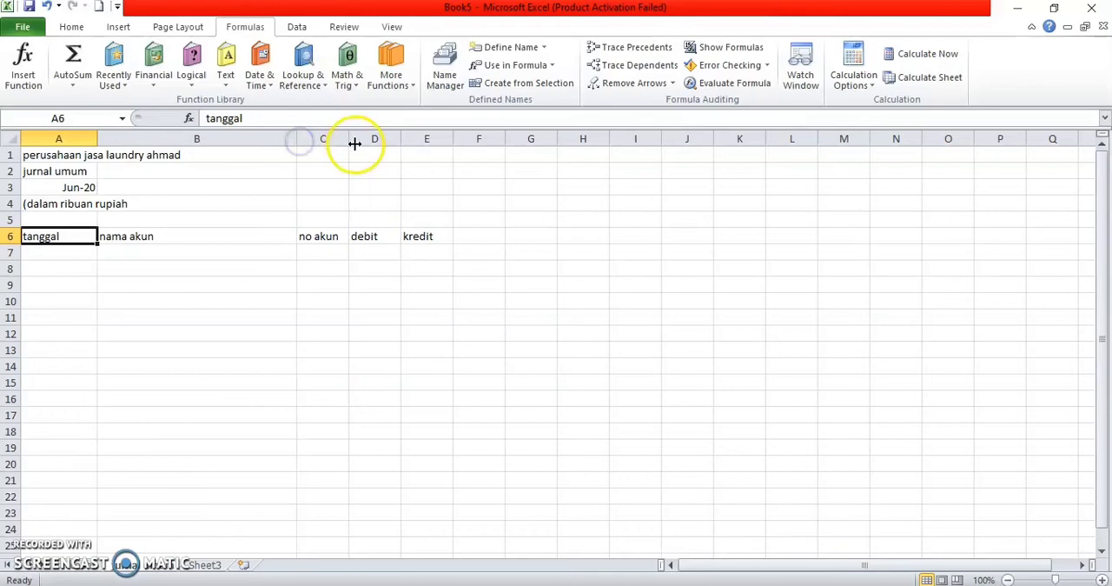
drag(400, 139, 426, 139)
mouse_move(349, 139)
mouse_down()
mouse_move(370, 139)
mouse_move(360, 139)
mouse_up()
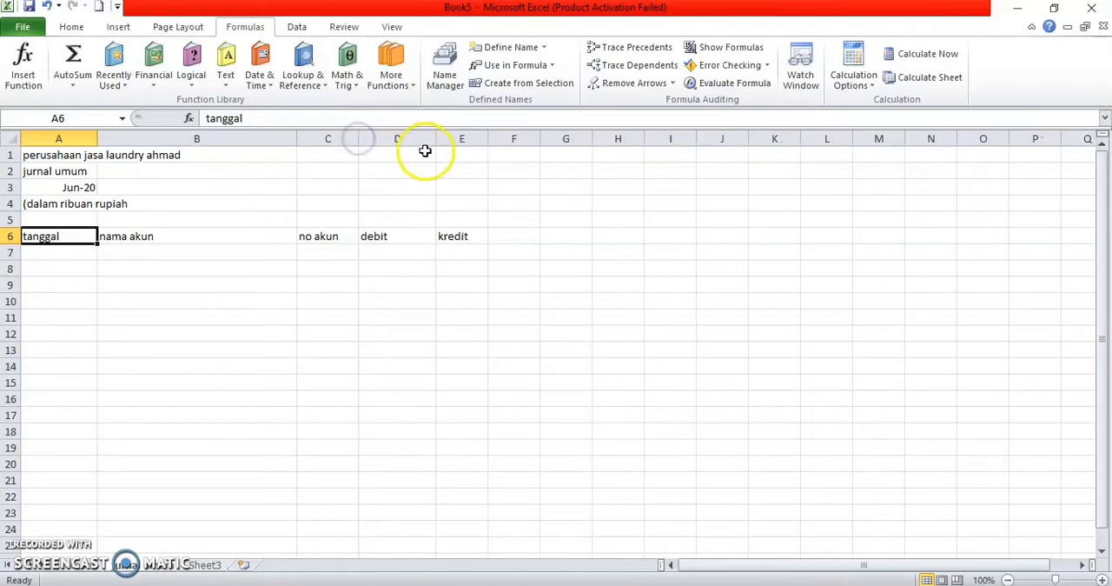
drag(484, 139, 522, 139)
drag(358, 140, 369, 141)
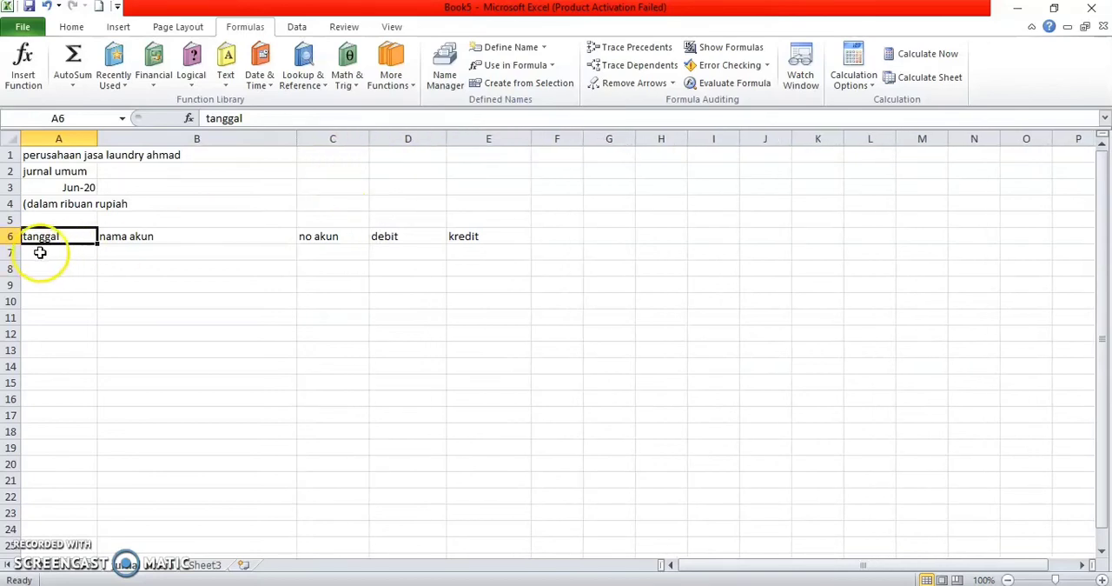
click(83, 333)
Step: Make the header row A6:E6 bold and centre its text horizontally
drag(40, 237, 478, 237)
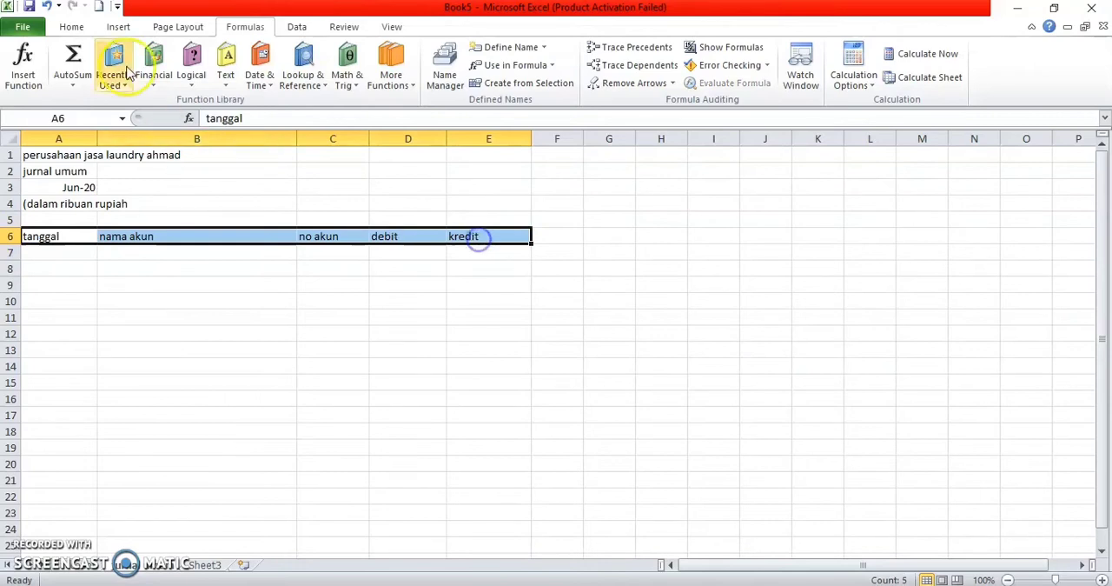
click(72, 27)
click(136, 77)
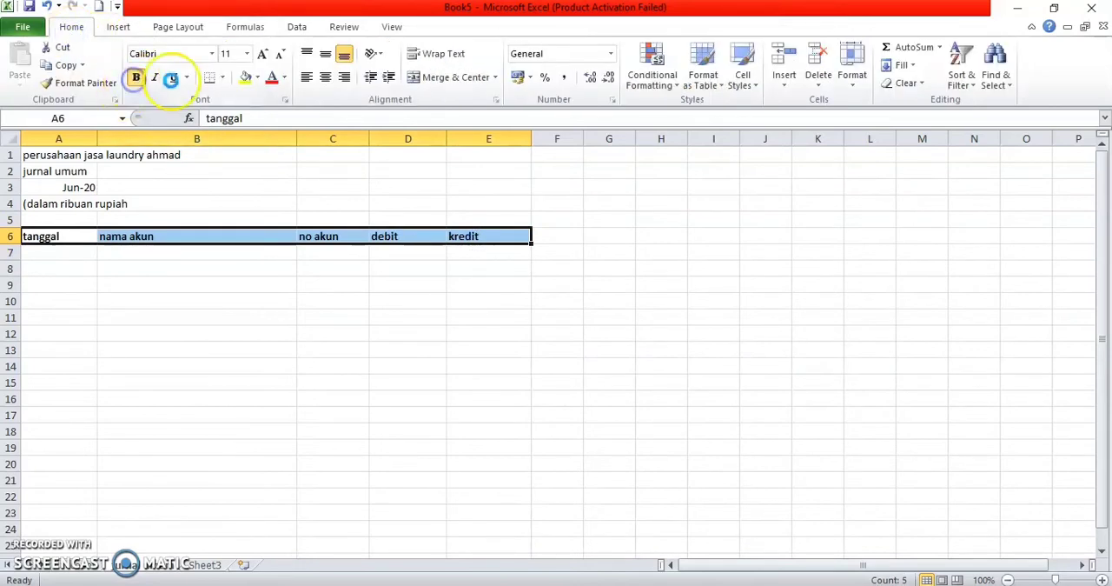
click(325, 54)
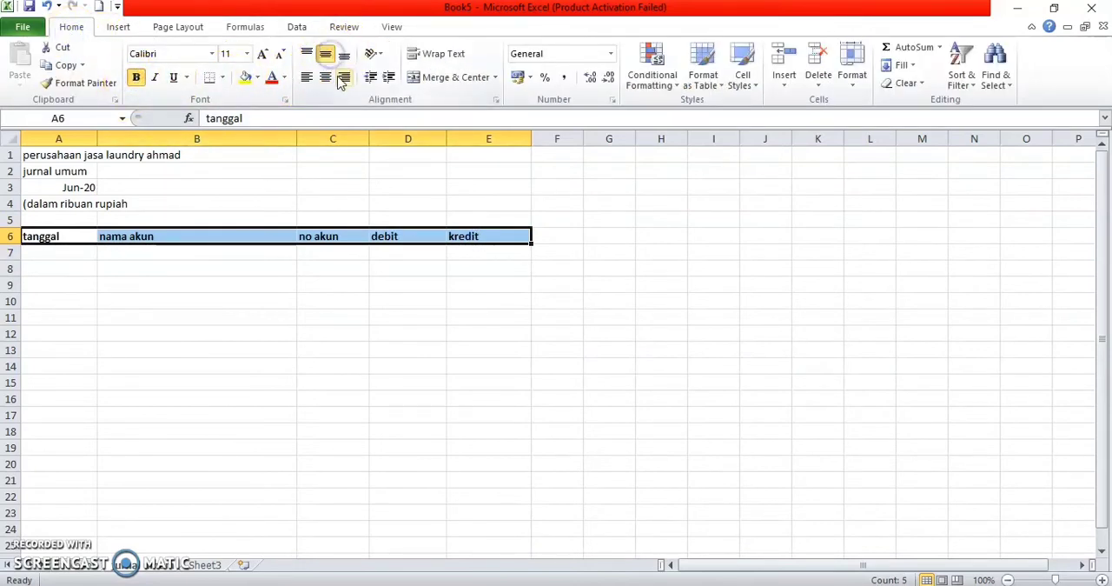
click(325, 78)
click(274, 314)
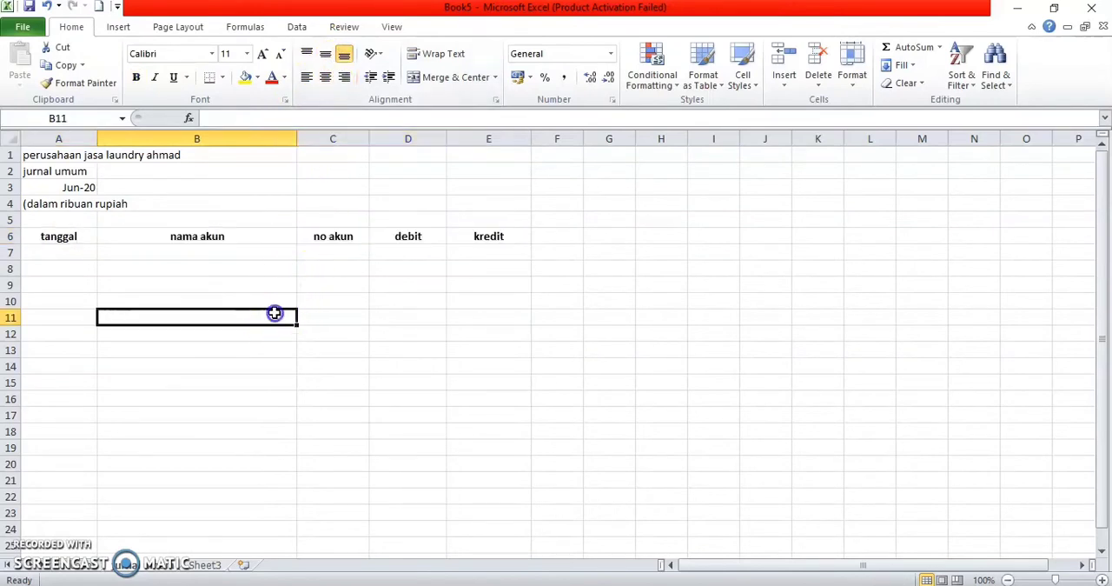
Step: Enter the date 01/06/20 in A7 under the tanggal header
click(68, 254)
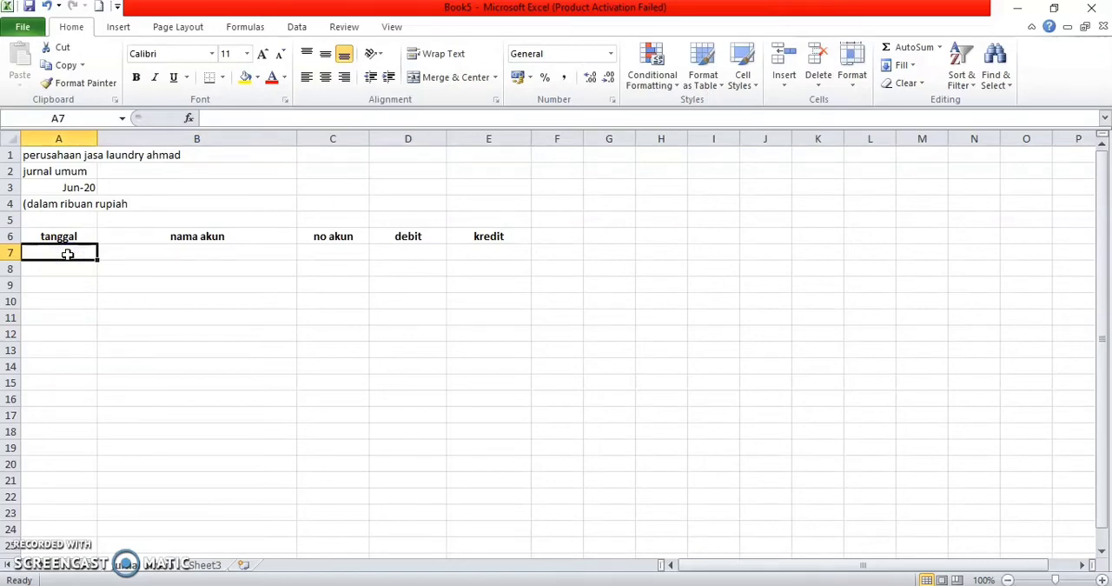
text(01)
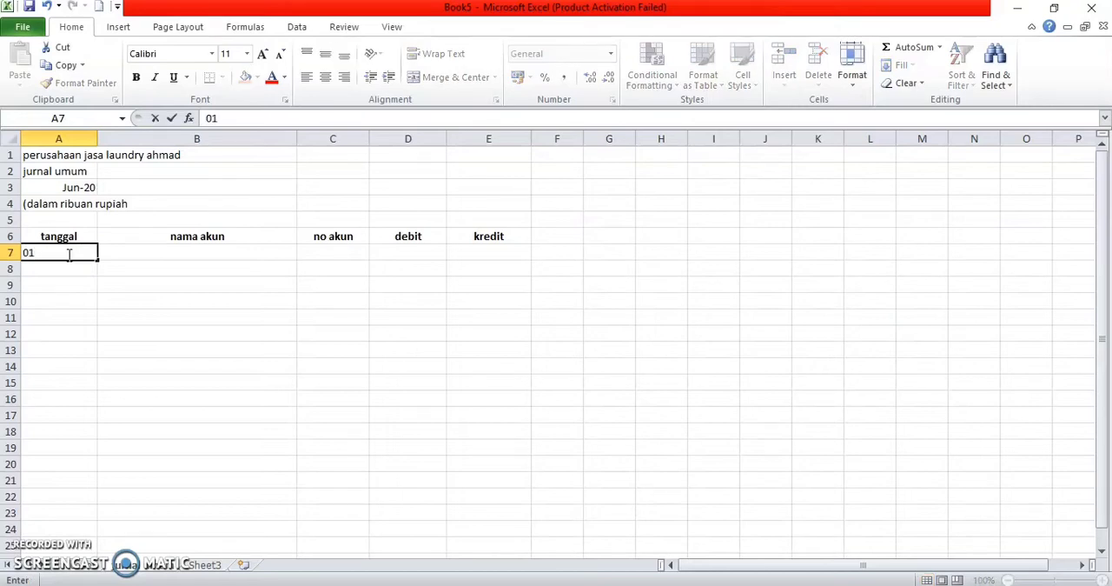
text(/06/20)
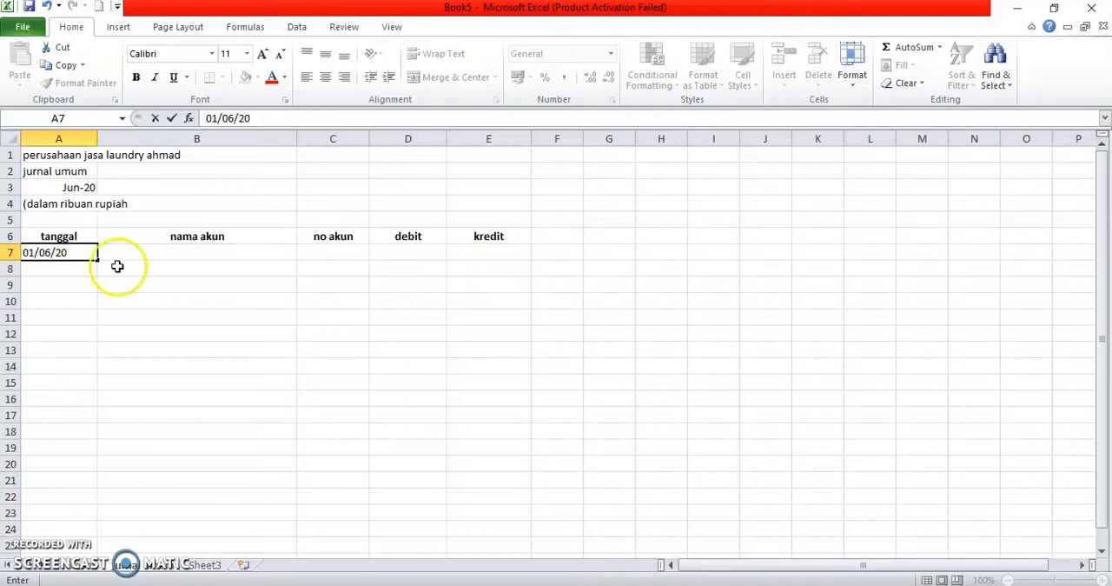
Step: Start a VLOOKUP formula in B7 with C7 as the lookup value
click(128, 249)
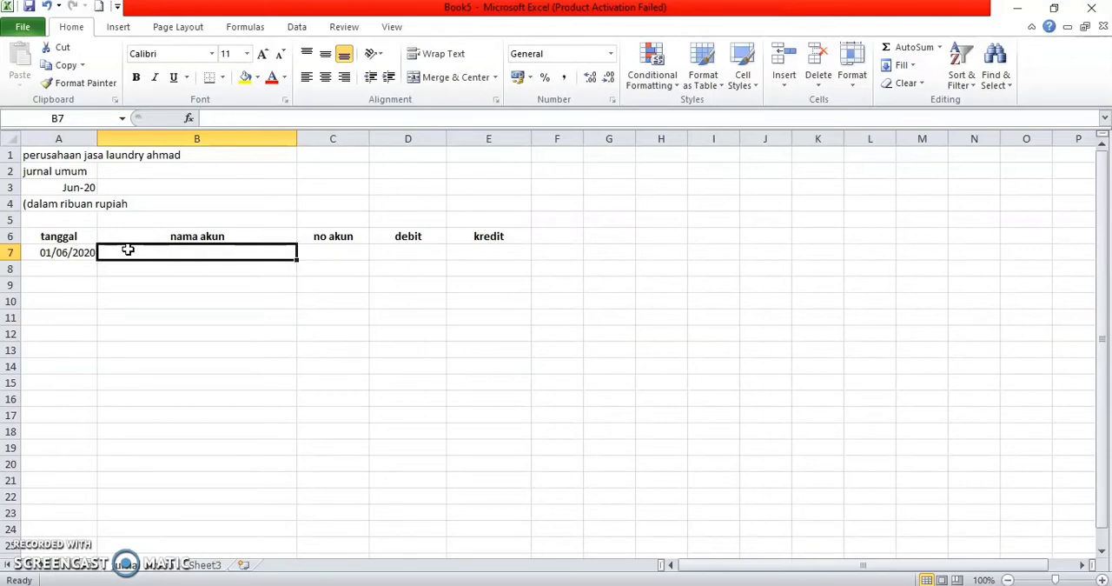
text(=)
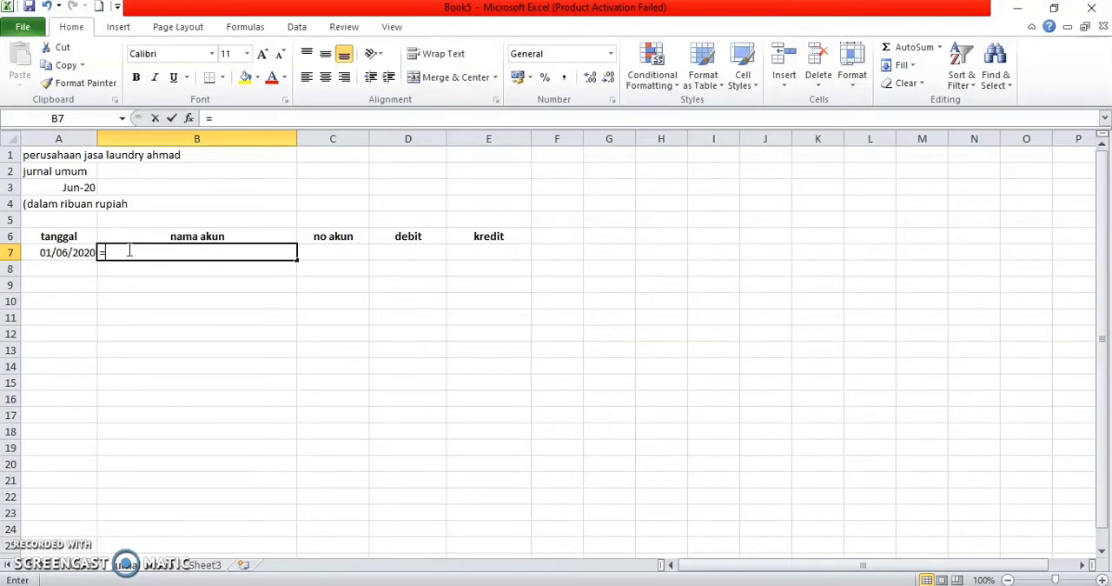
text(vlook)
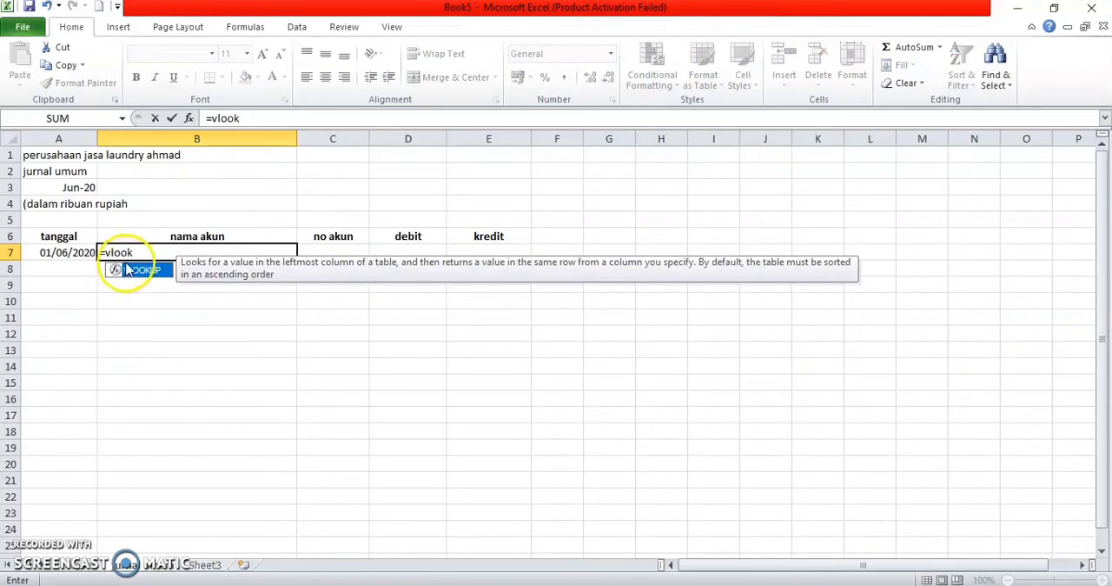
click(126, 264)
double_click(128, 269)
click(310, 250)
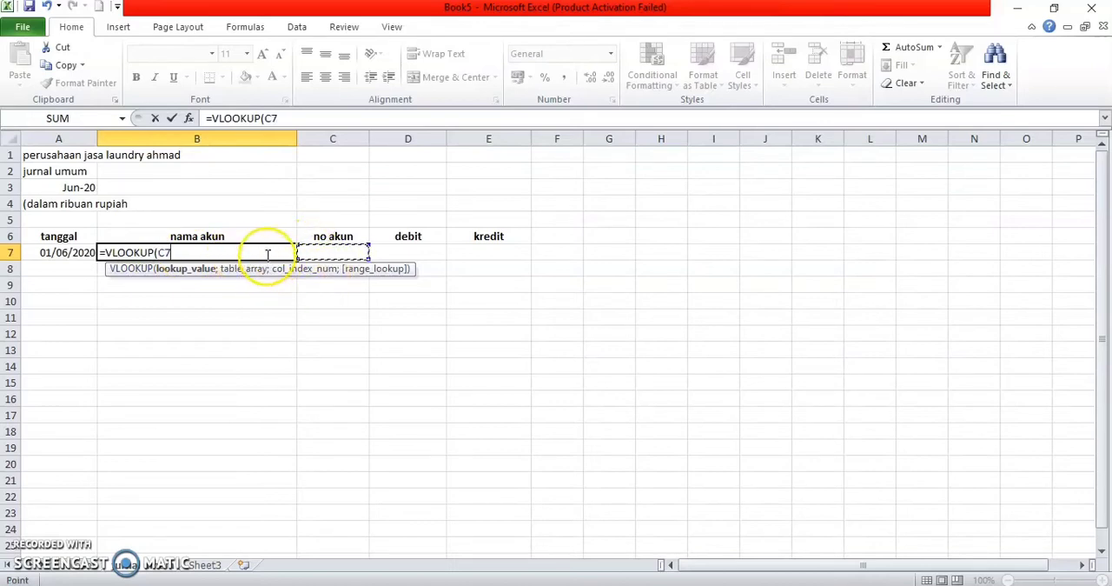
text(;)
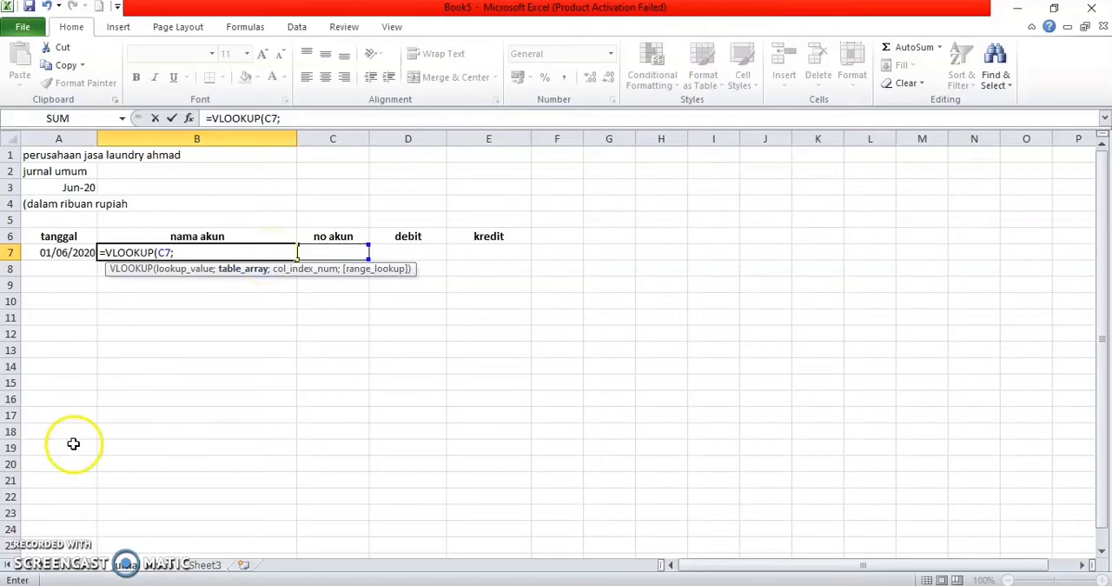
Step: Continue the B7 formula with a sheet reference to A2 as the table array and close it with 0
click(87, 565)
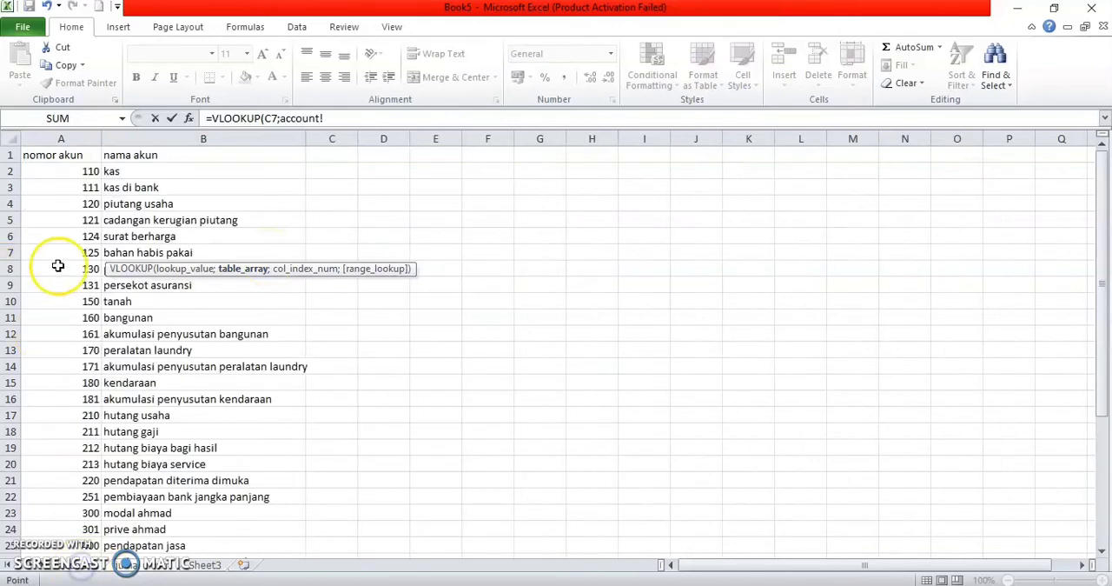
click(89, 174)
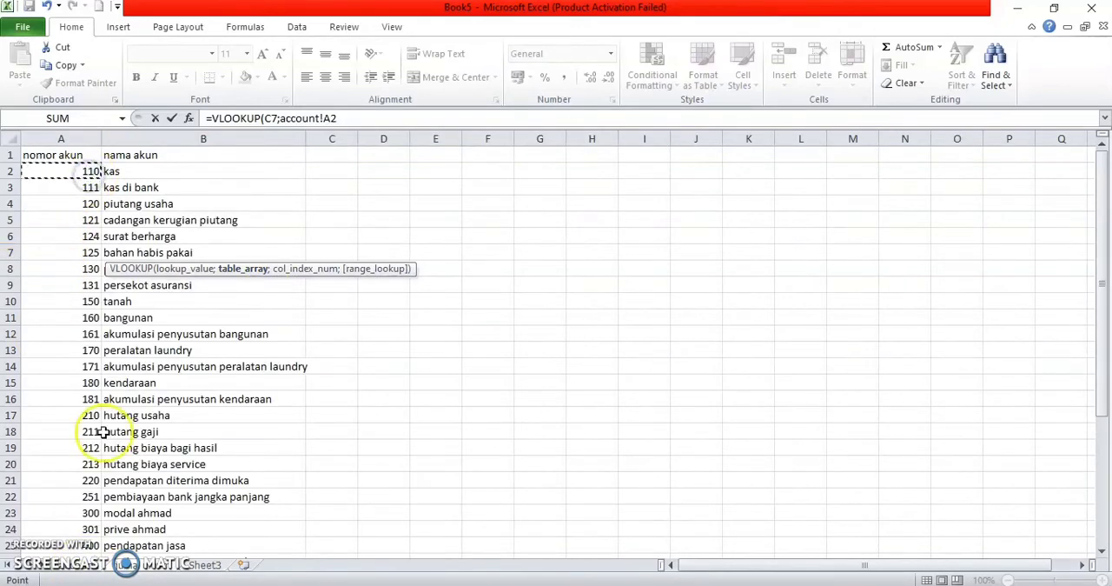
click(135, 565)
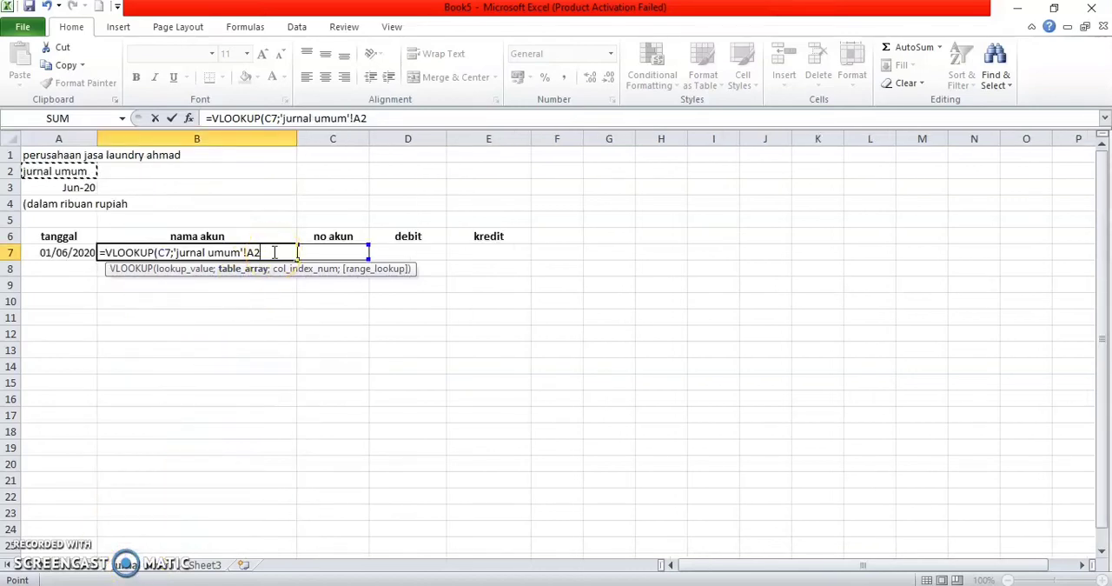
text(;)
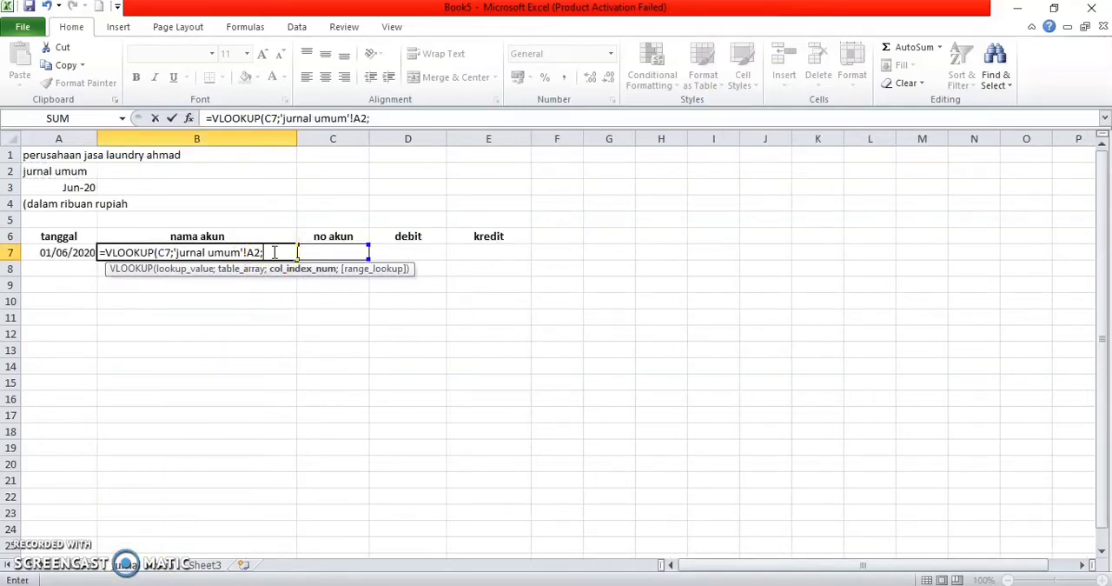
text(0))
Step: Correct the B7 formula to =VLOOKUP(C7;account;2;0) using the named account range, and commit it
click(229, 253)
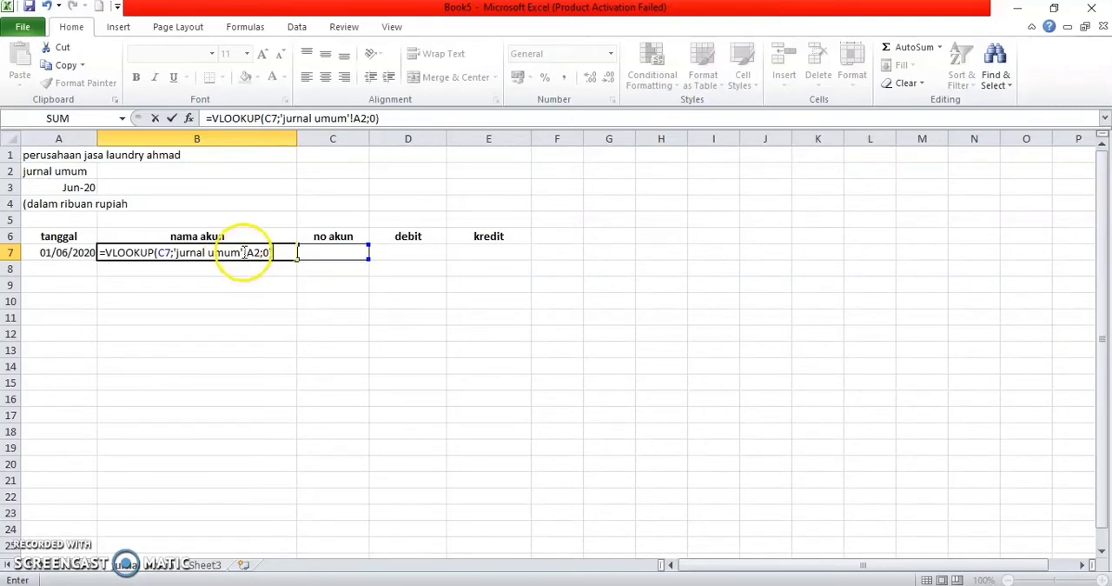
key(BackSpace)
key(BackSpace)
key(BackSpace)
key(BackSpace)
key(BackSpace)
key(BackSpace)
key(BackSpace)
key(BackSpace)
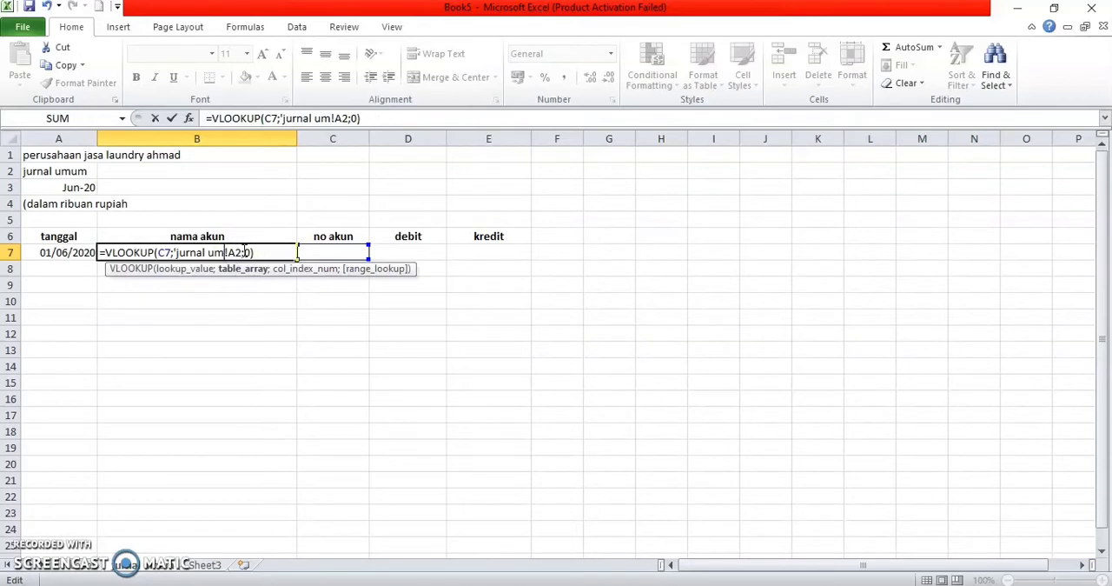
key(BackSpace)
key(BackSpace)
key(BackSpace)
key(BackSpace)
key(BackSpace)
text(ac)
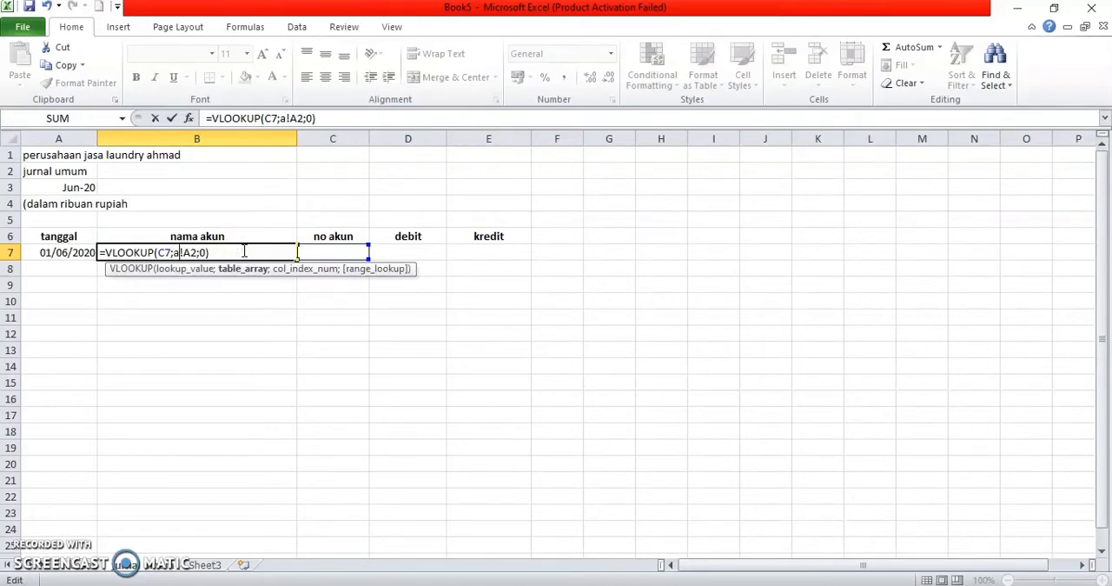
text(count)
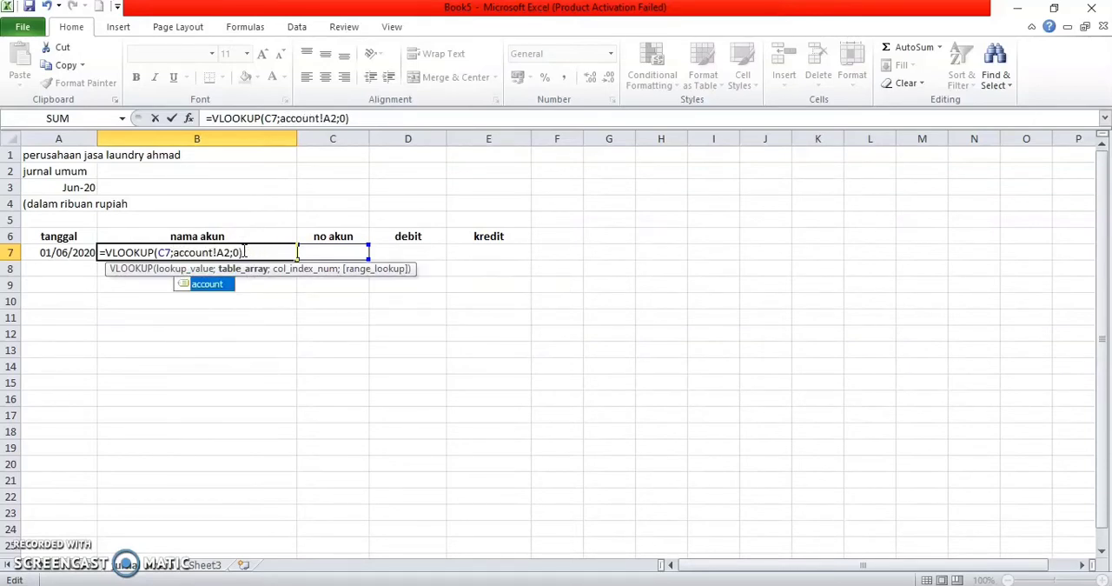
click(219, 252)
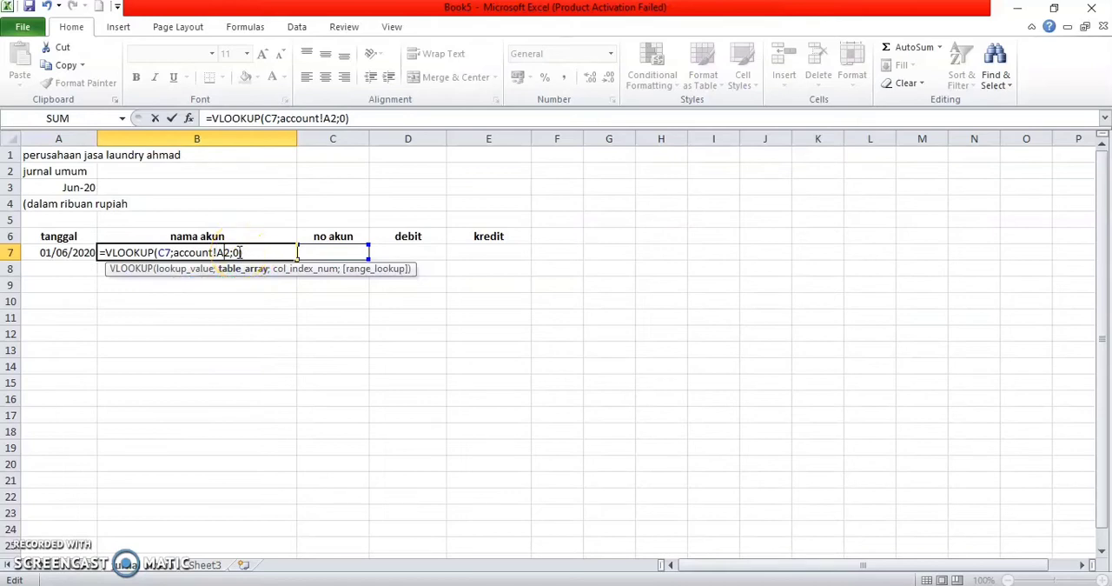
key(BackSpace)
key(BackSpace)
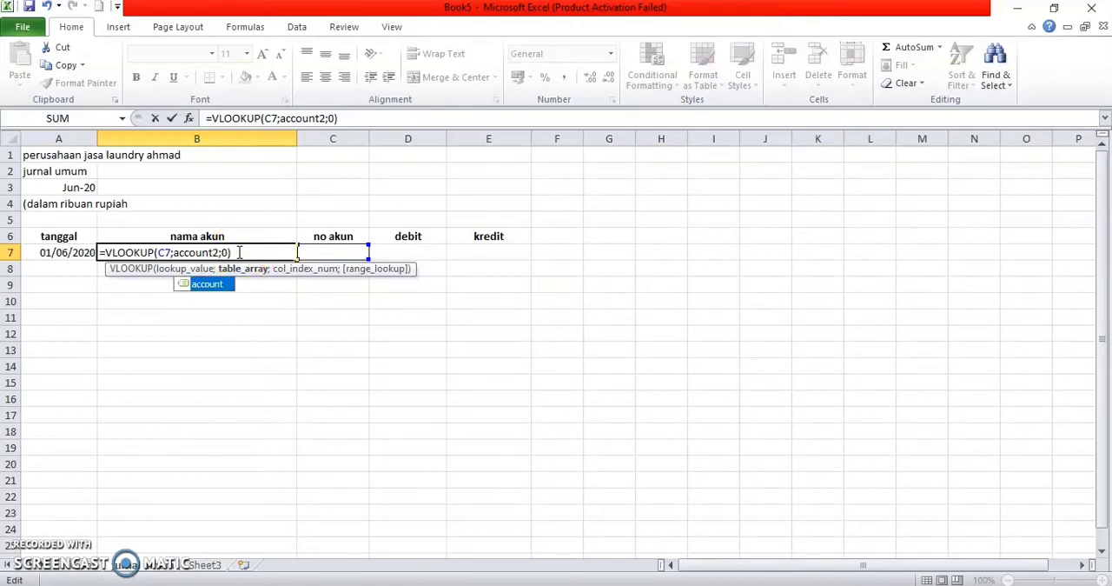
text(;)
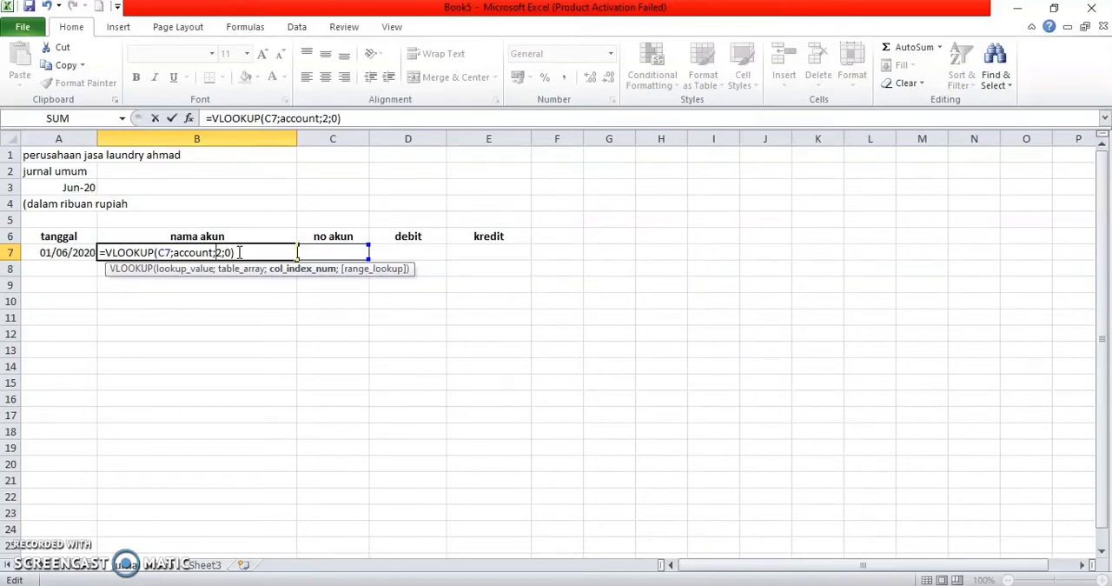
key(Return)
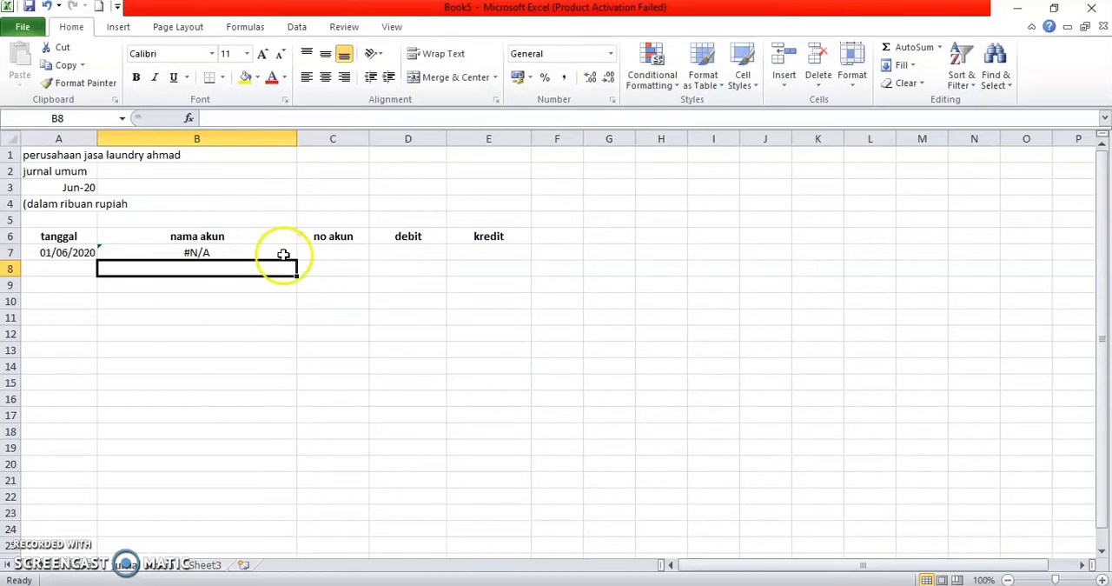
Step: Fill the account name lookup formula from B7 down to B40
click(282, 255)
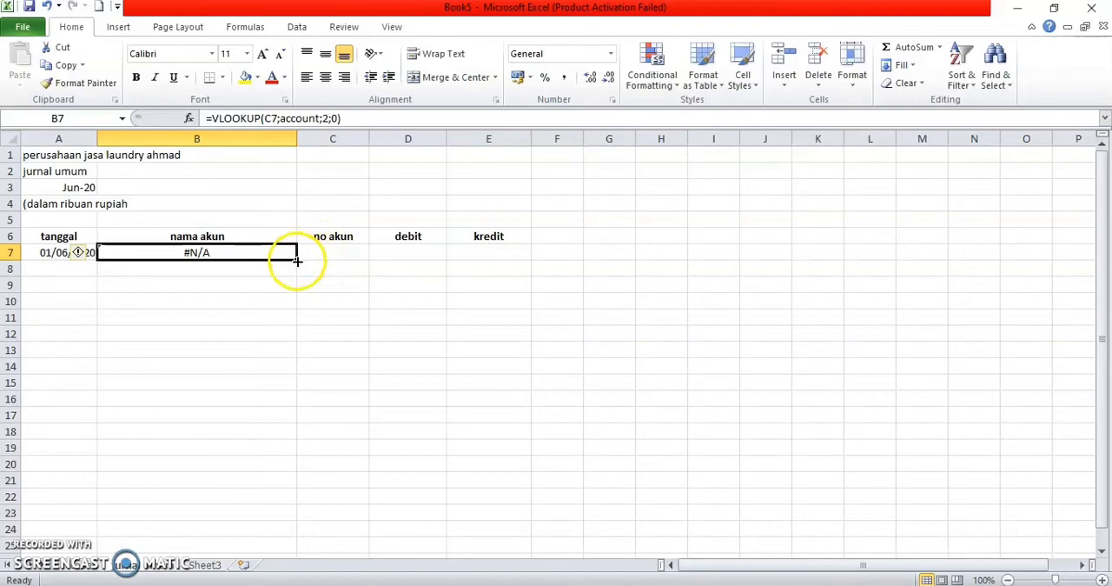
drag(297, 260, 279, 500)
scroll(402, 345, up, 6)
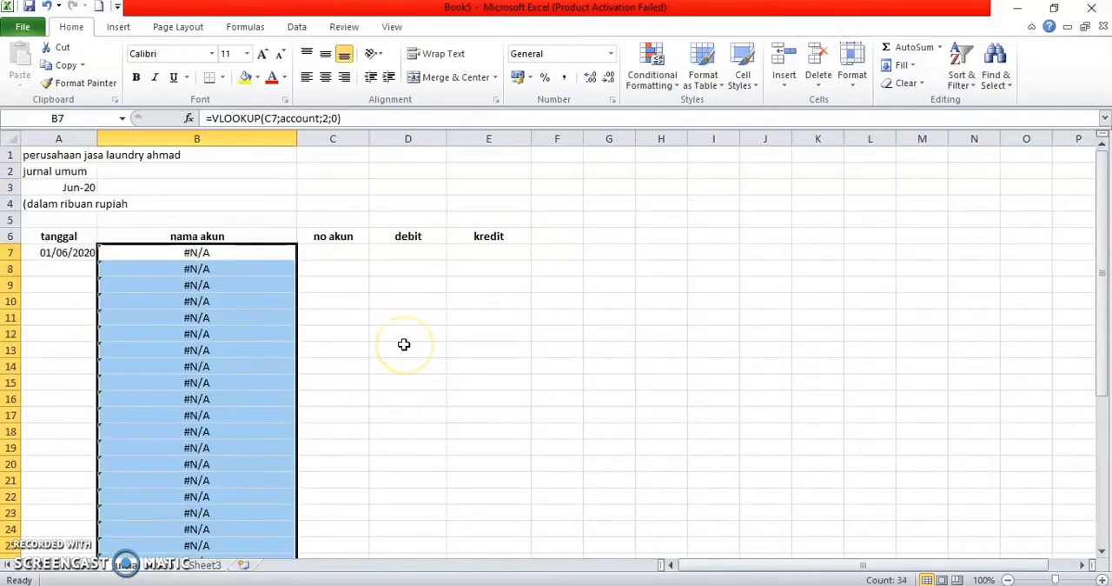
Step: Fill the date series from A7 down to A40 in the tanggal column
click(53, 275)
click(90, 252)
drag(100, 262, 98, 547)
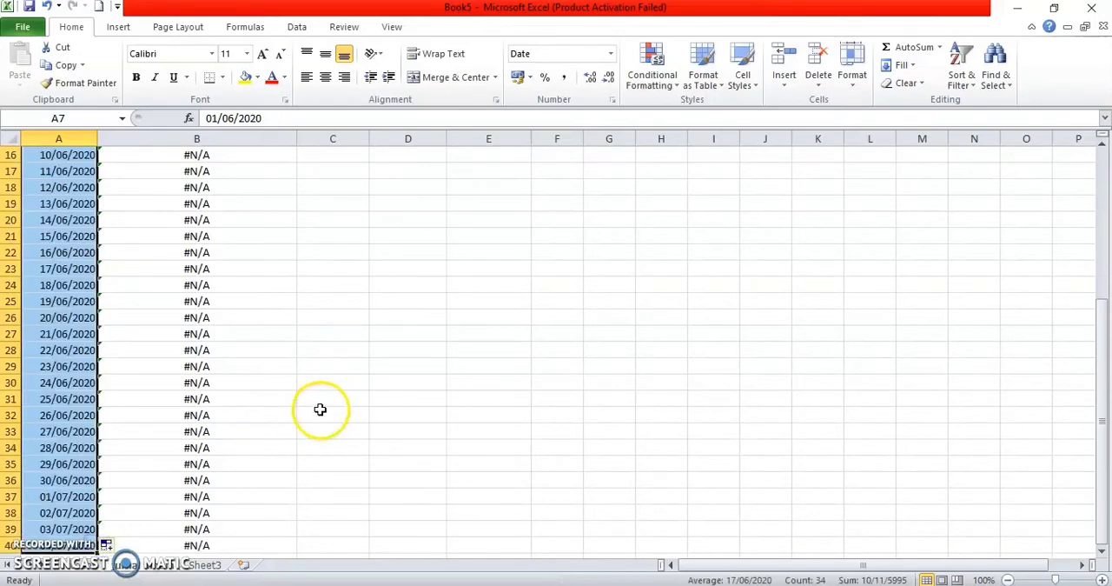
scroll(279, 365, up, 5)
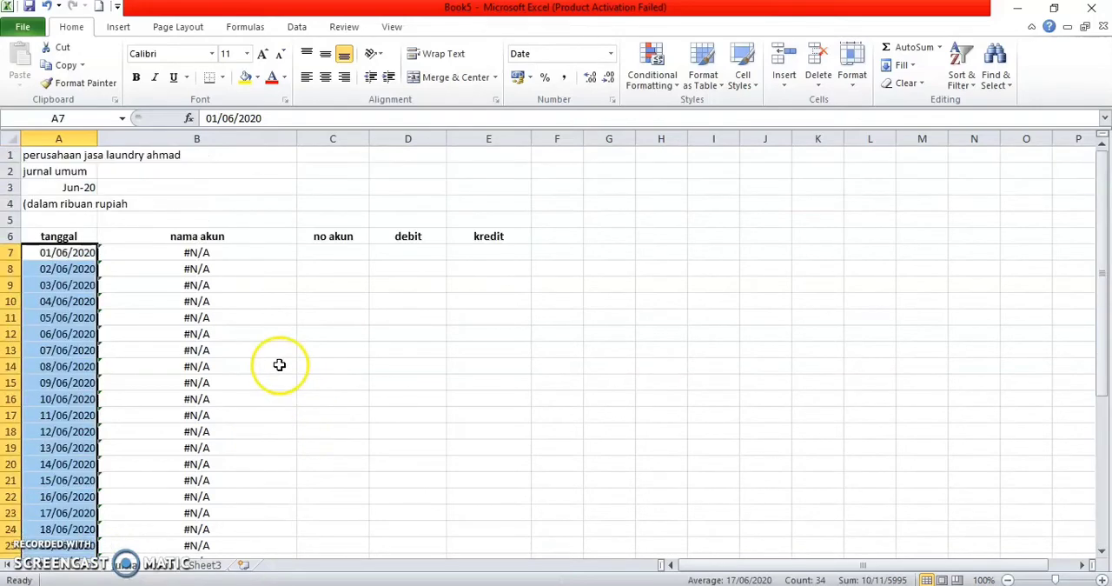
Step: Enter the account codes 170 in C7 and 110 in C8 of the no akun column
click(328, 256)
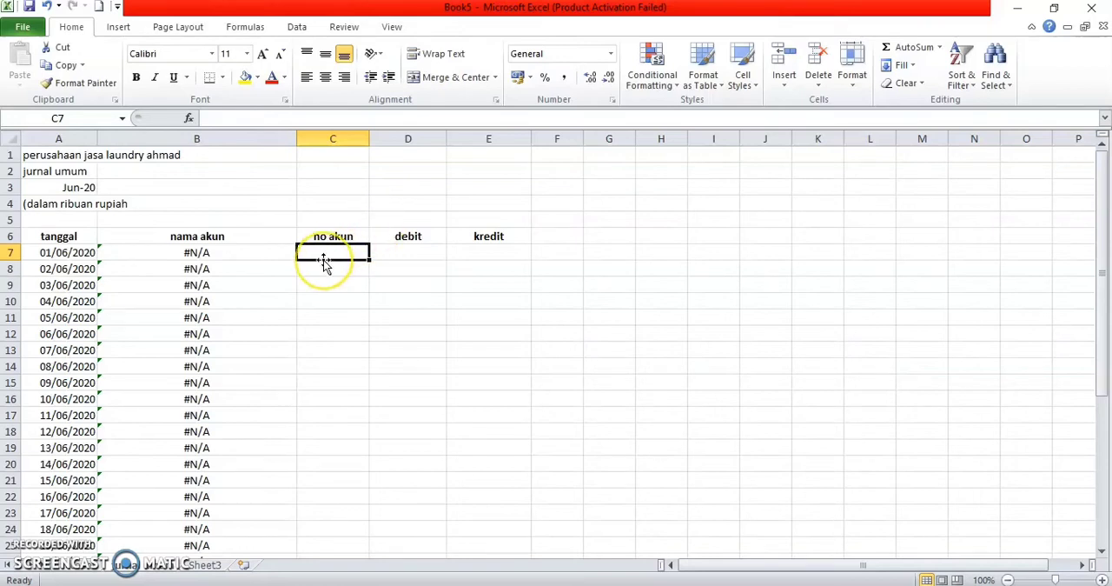
text(170)
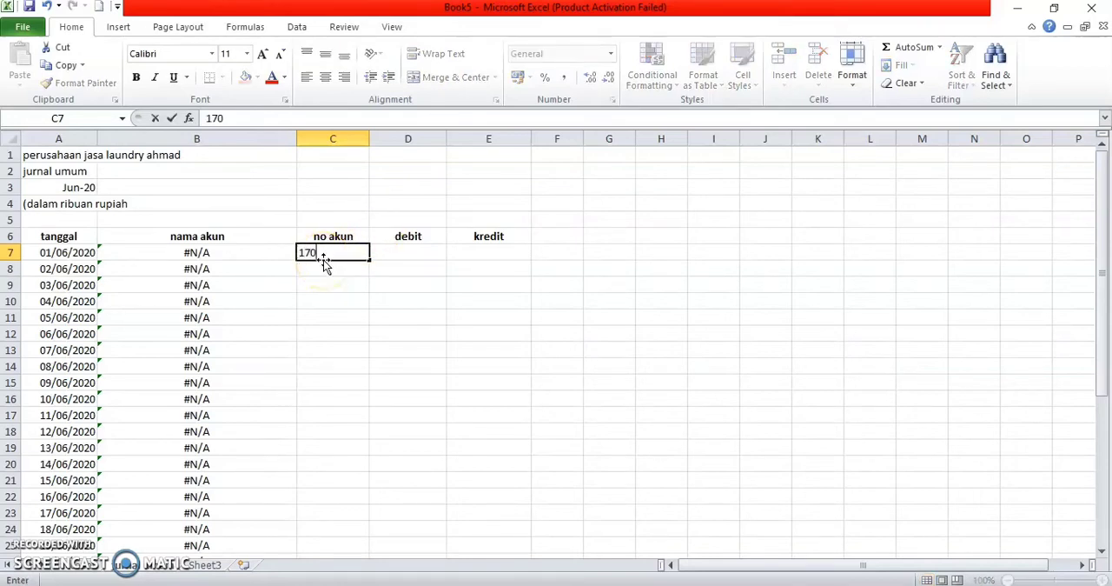
key(Return)
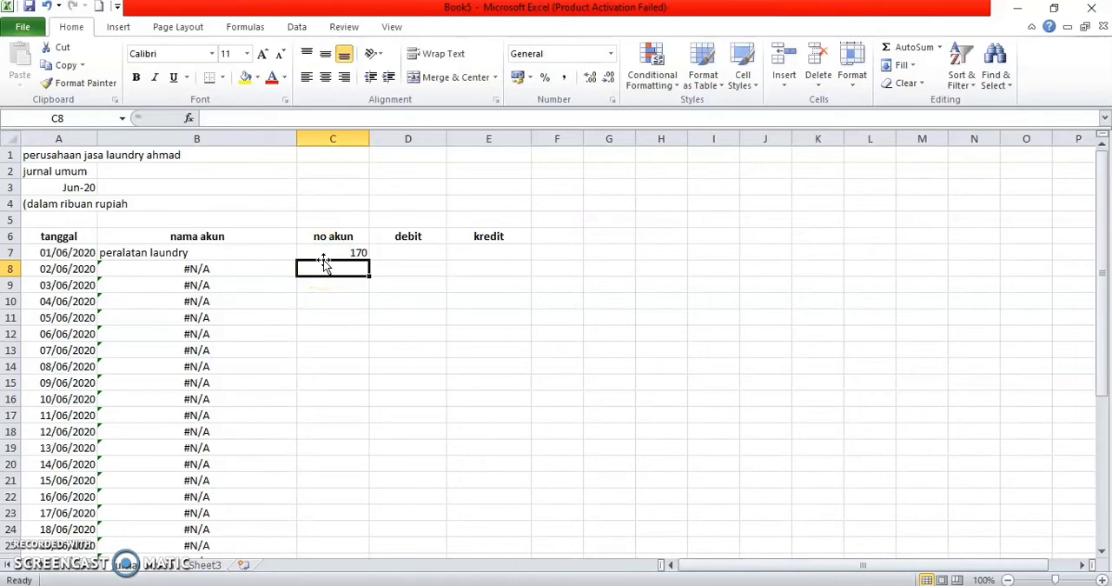
text(110)
key(Return)
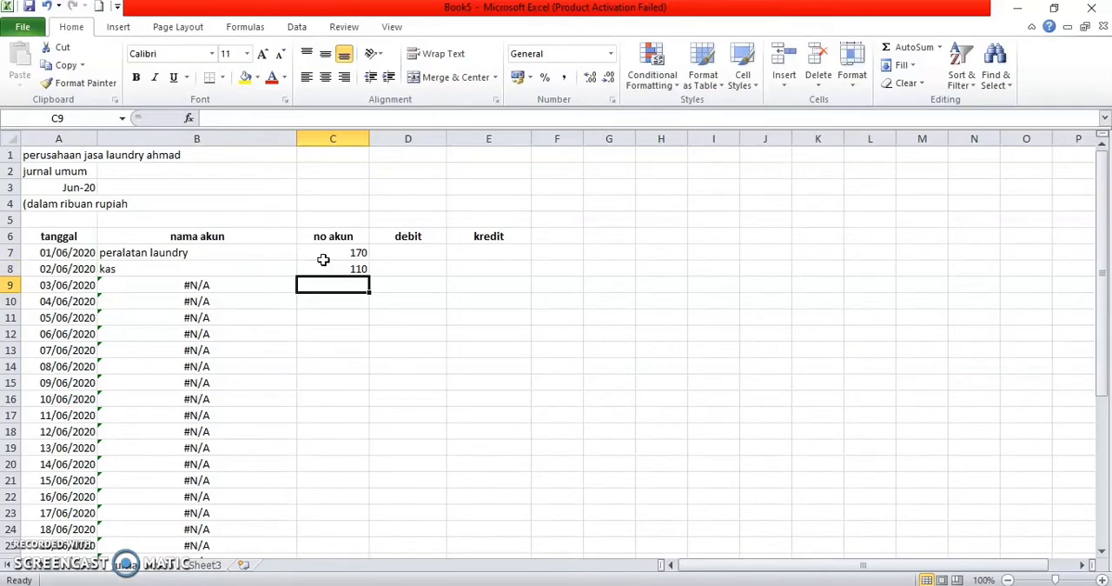
Step: Record the laundry equipment purchase with 12500 as debit in D7 and 12500 as credit in E8
key(Right)
key(Up)
key(Up)
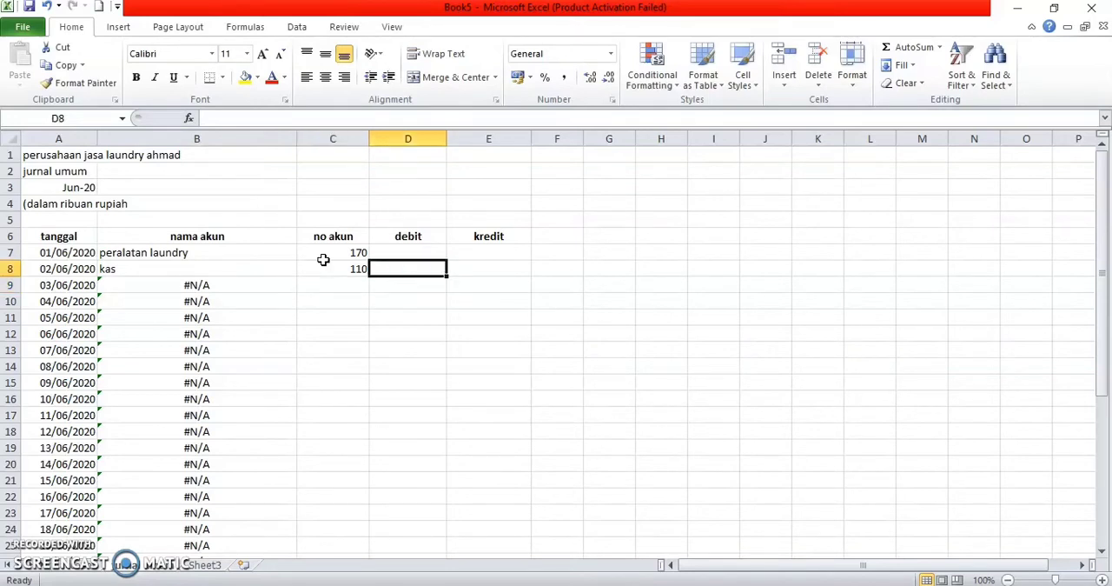
text(12500)
key(Return)
key(Right)
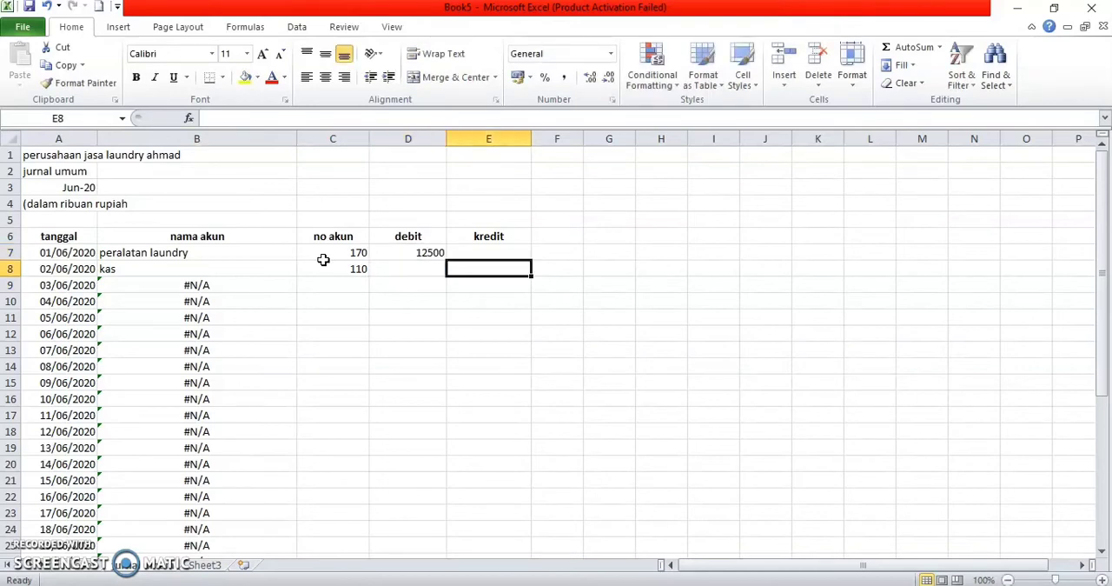
text(12500)
key(Return)
Step: Enter the account codes 111 in C9 and 400 in C10 of the no akun column
key(Left)
key(Left)
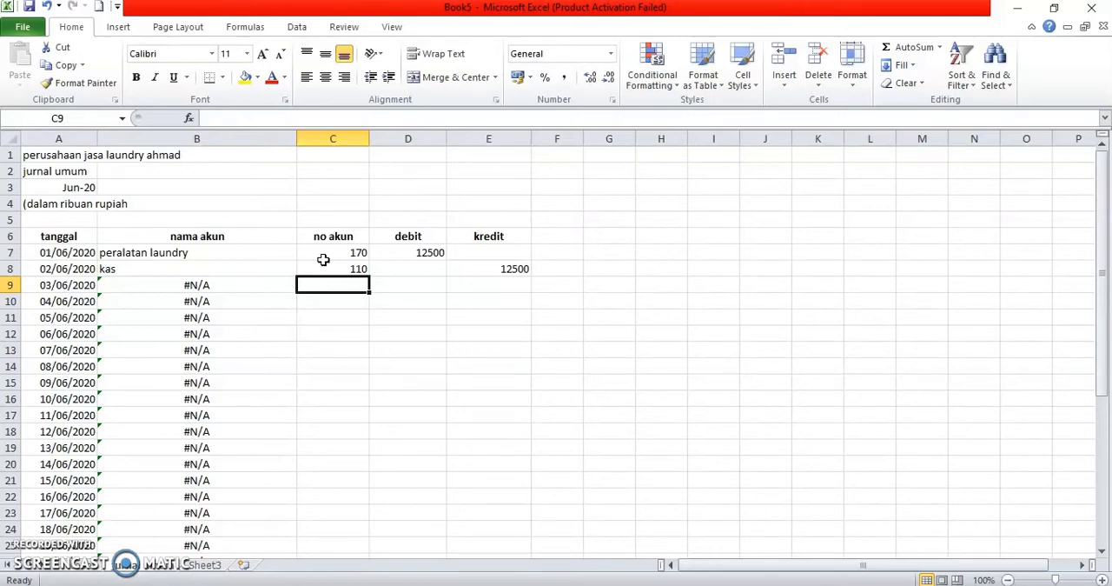
text(11)
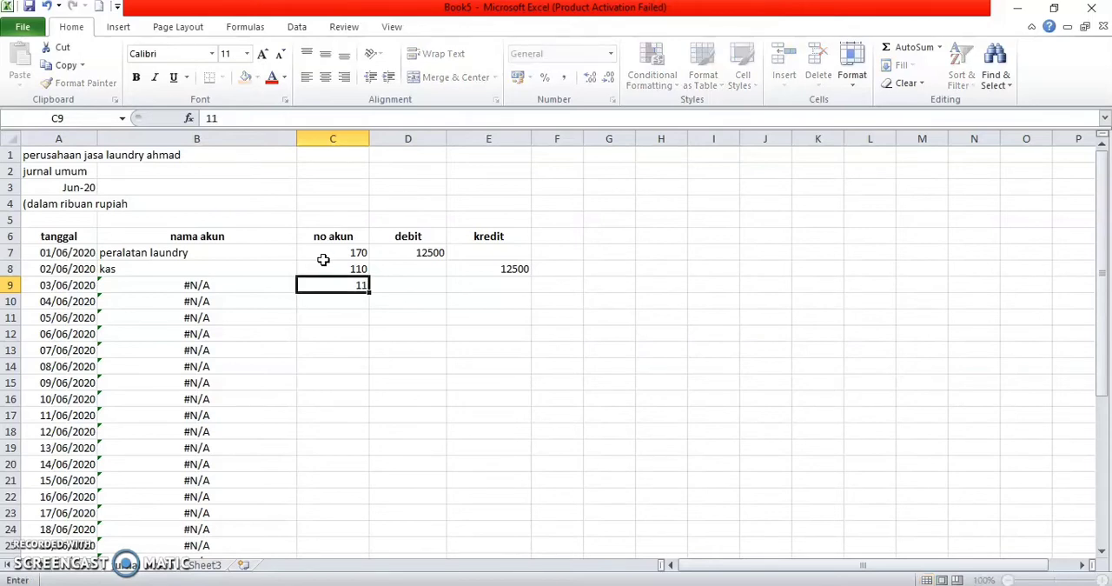
key(Return)
key(Up)
text(111)
key(Return)
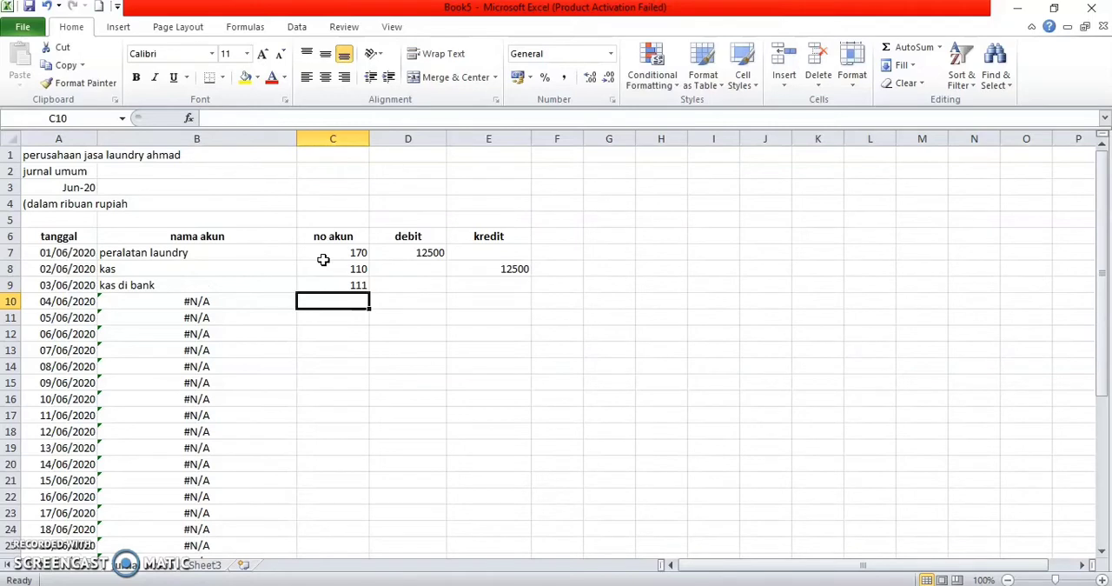
text(400)
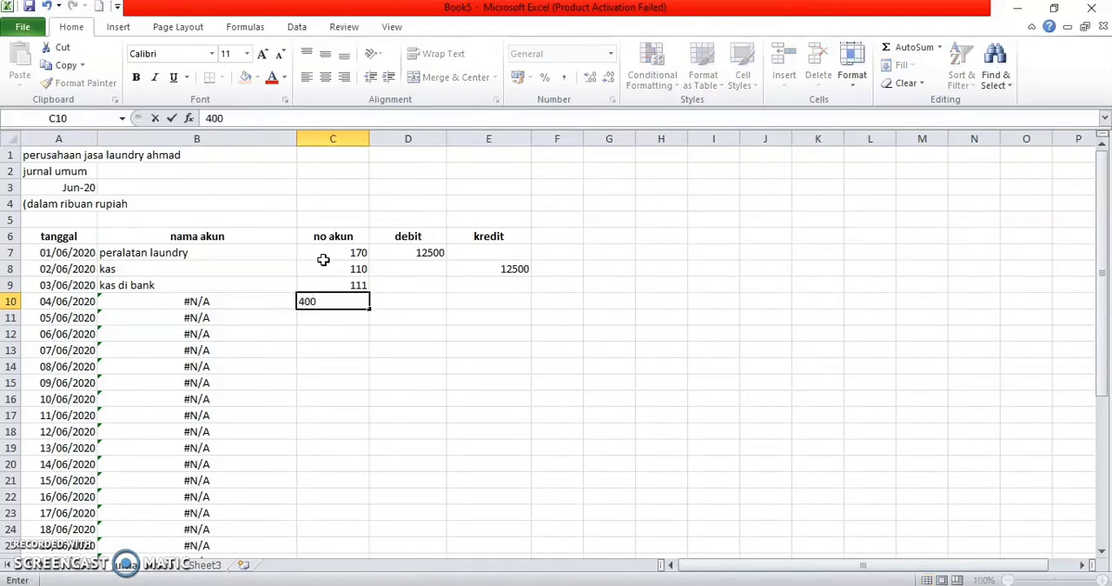
key(Return)
Step: Change the date of the kas entry in A8 to 01/06/2020
key(Left)
key(Left)
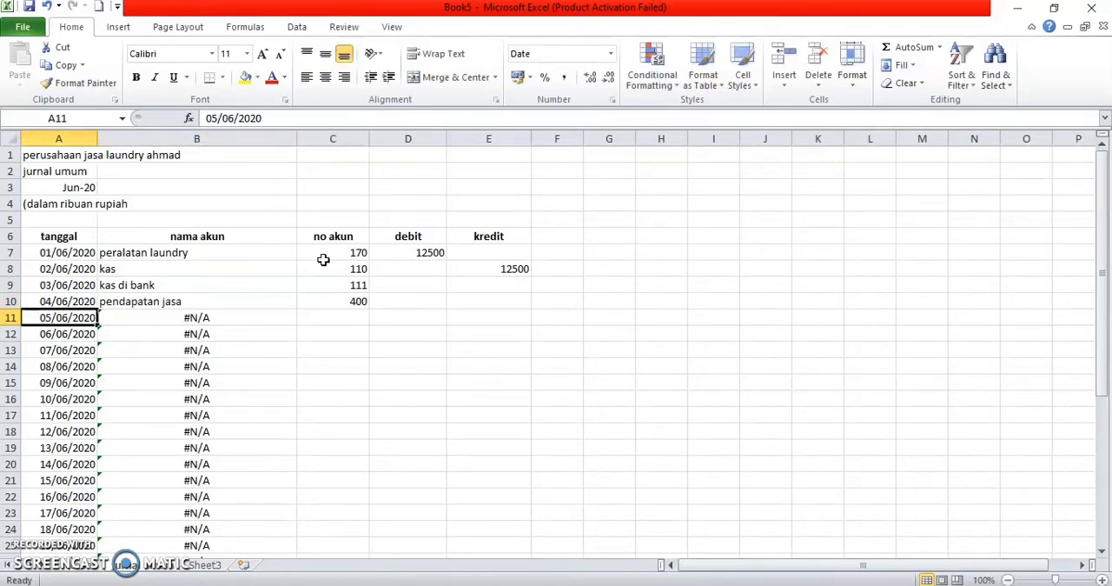
double_click(54, 271)
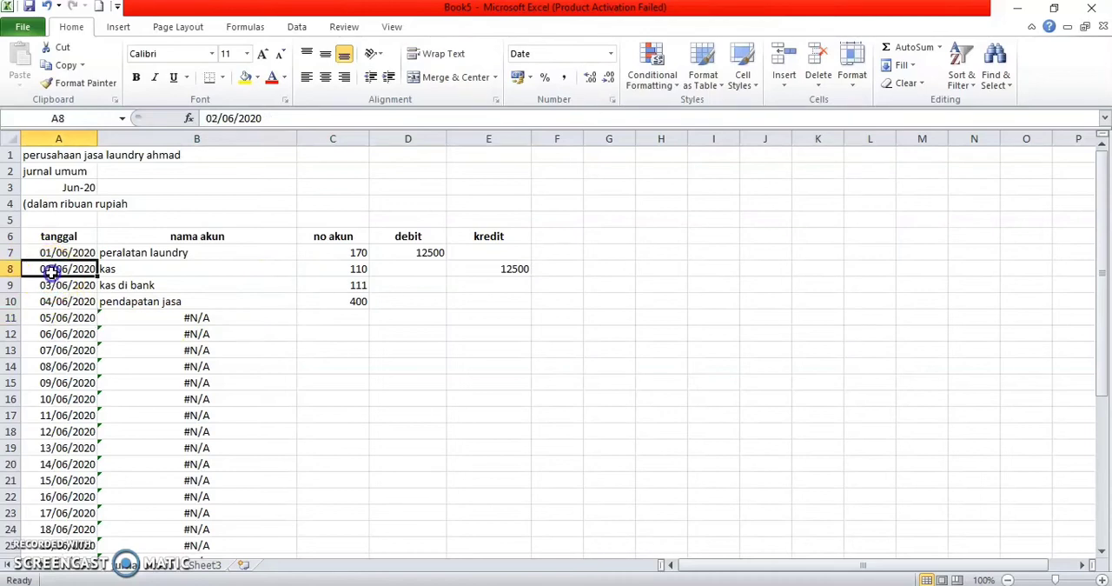
key(BackSpace)
text(1)
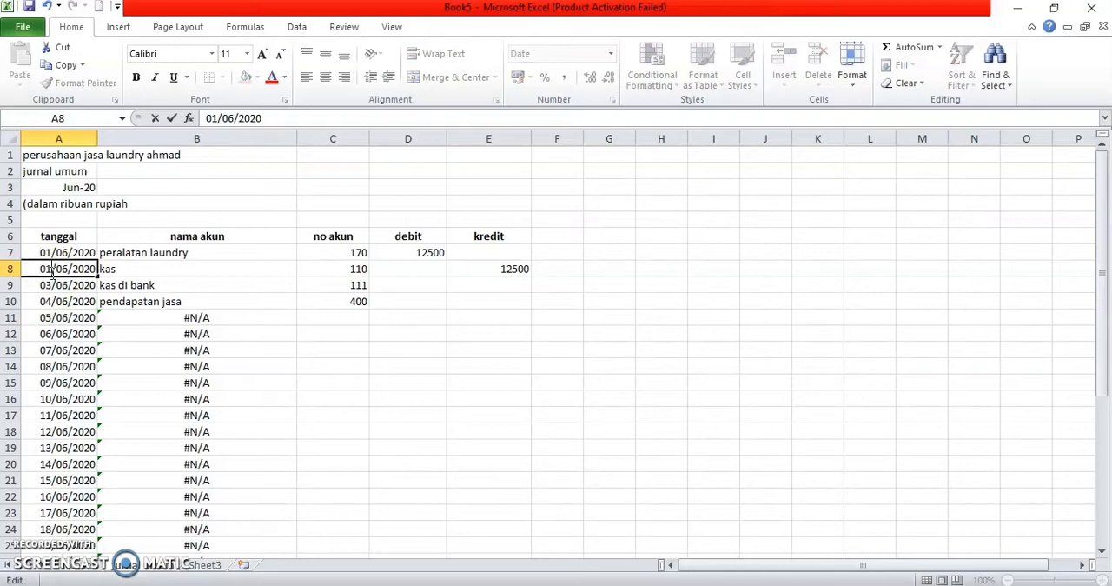
Step: Change the dates in A9 and A10 to 02/06/2020 for the kas di bank and pendapatan jasa entries
double_click(52, 285)
key(BackSpace)
text(2)
click(52, 296)
double_click(53, 301)
key(BackSpace)
text(2)
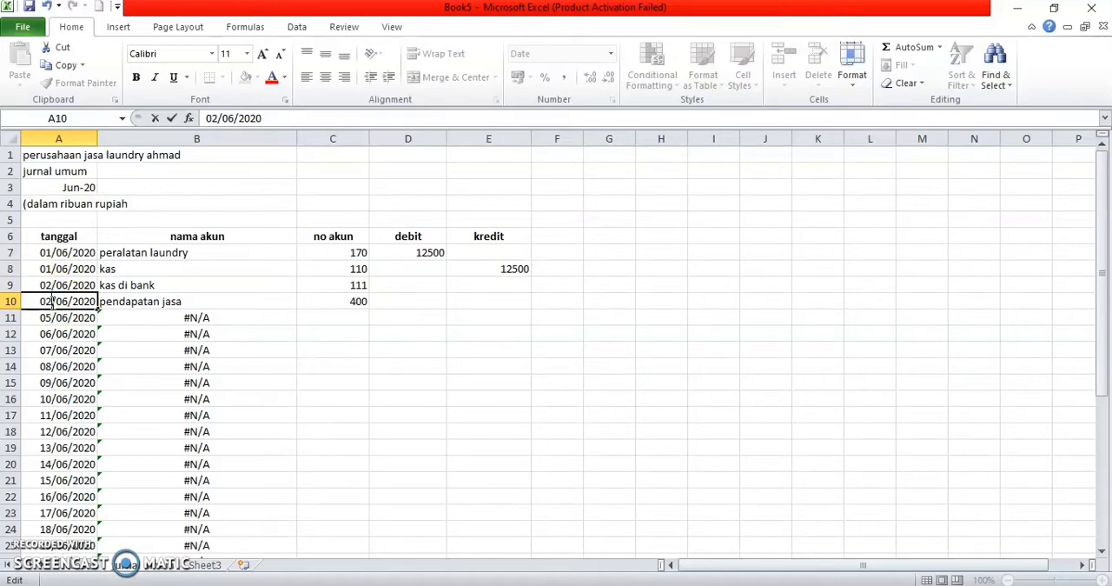
Step: Enter 2100 as debit for kas di bank in D9 and 2100 as credit for pendapatan jasa in E10
click(408, 286)
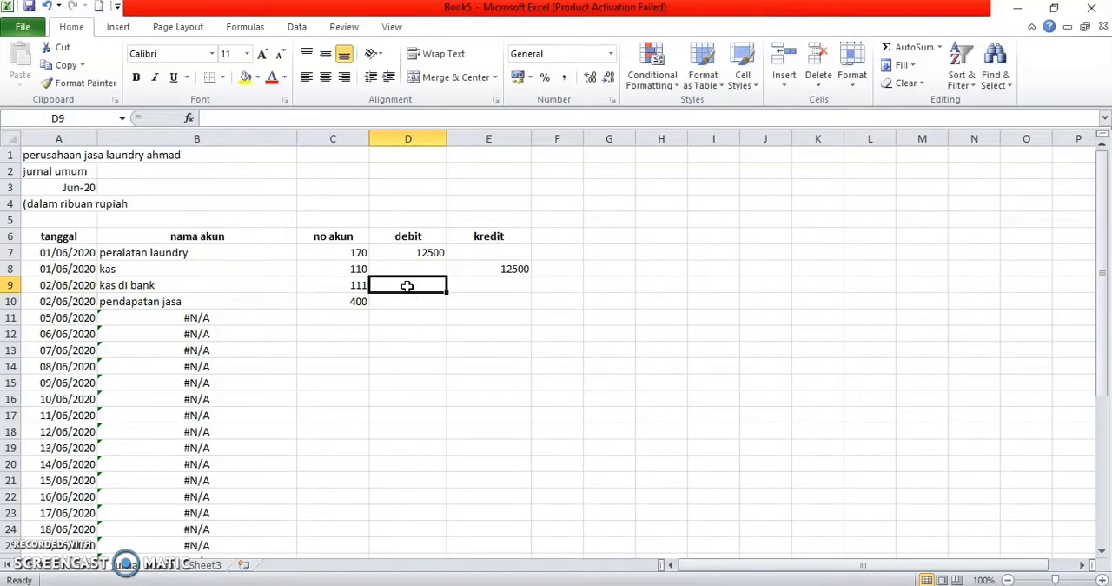
text(2100)
key(Return)
key(Right)
text(2100)
key(Return)
Step: Change the date in A11 to 04/06/2020
key(Left)
key(Left)
key(Left)
key(Left)
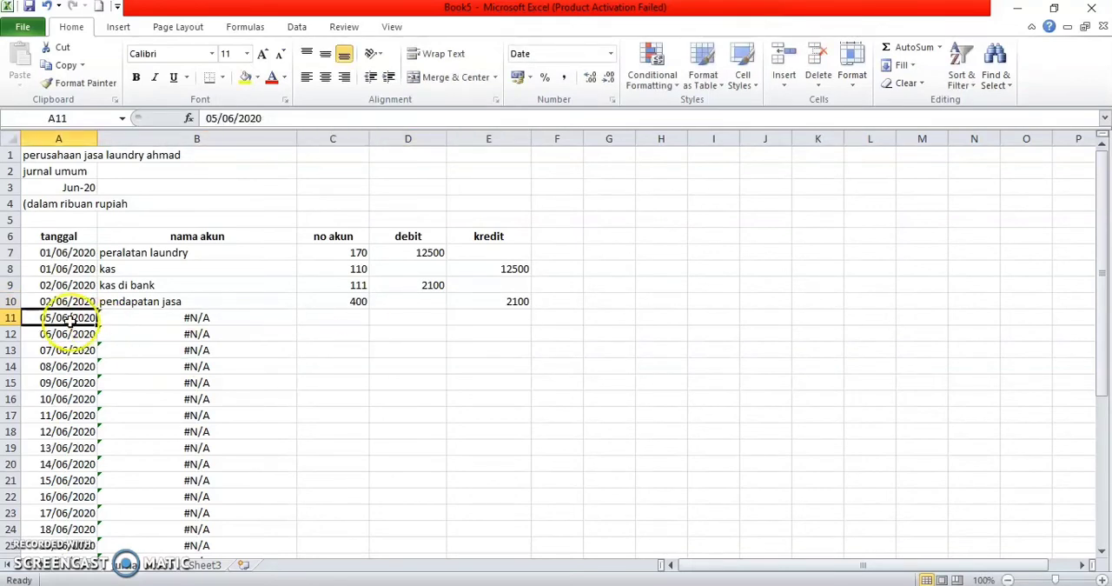
double_click(47, 318)
key(BackSpace)
text(4)
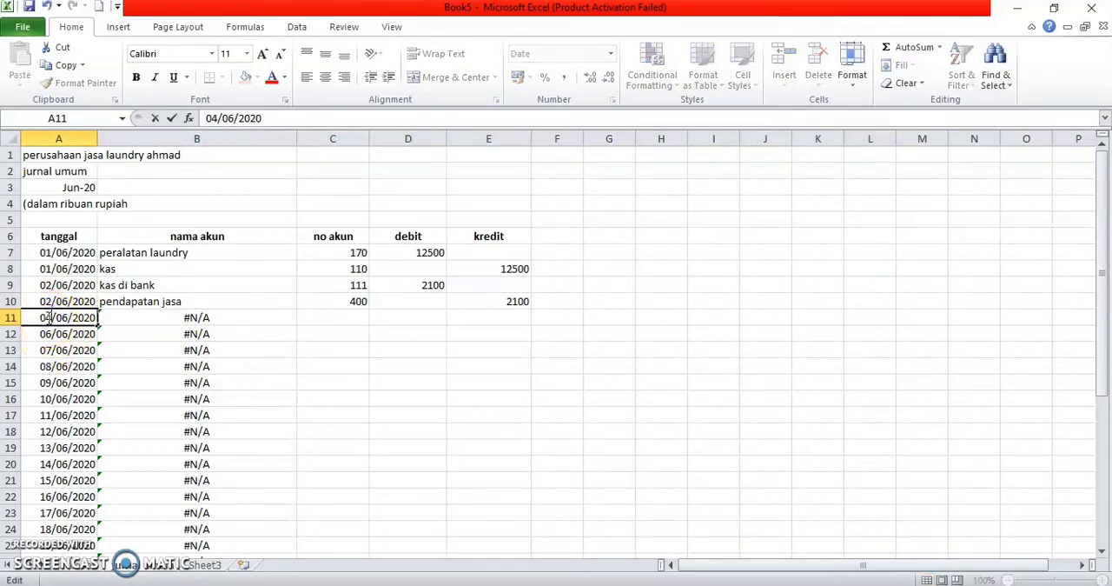
Step: Change the date in A12 to 04/06/2020 so it matches the row above
double_click(49, 340)
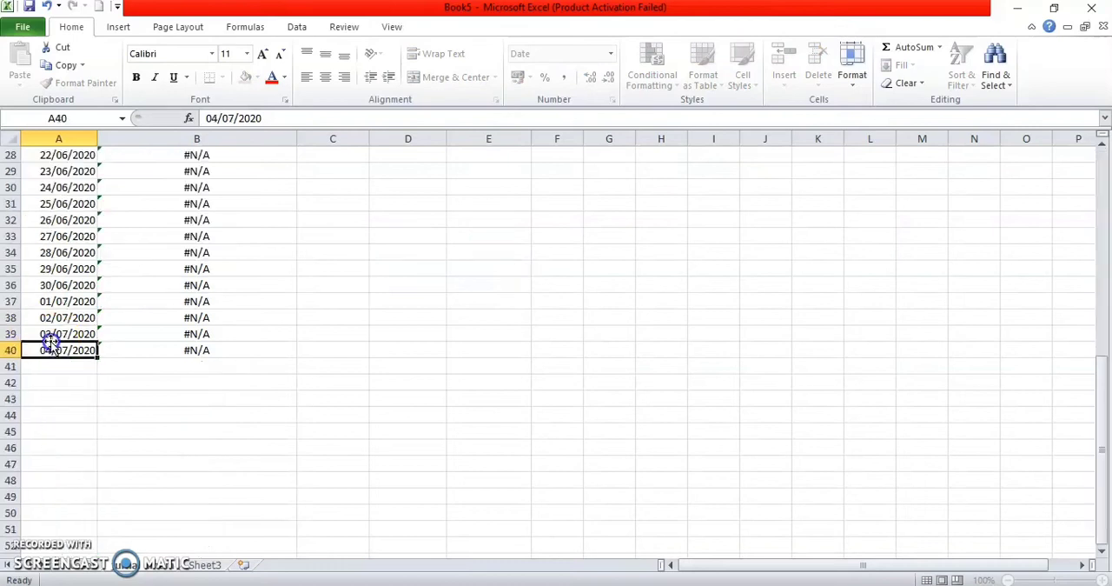
scroll(50, 343, up, 9)
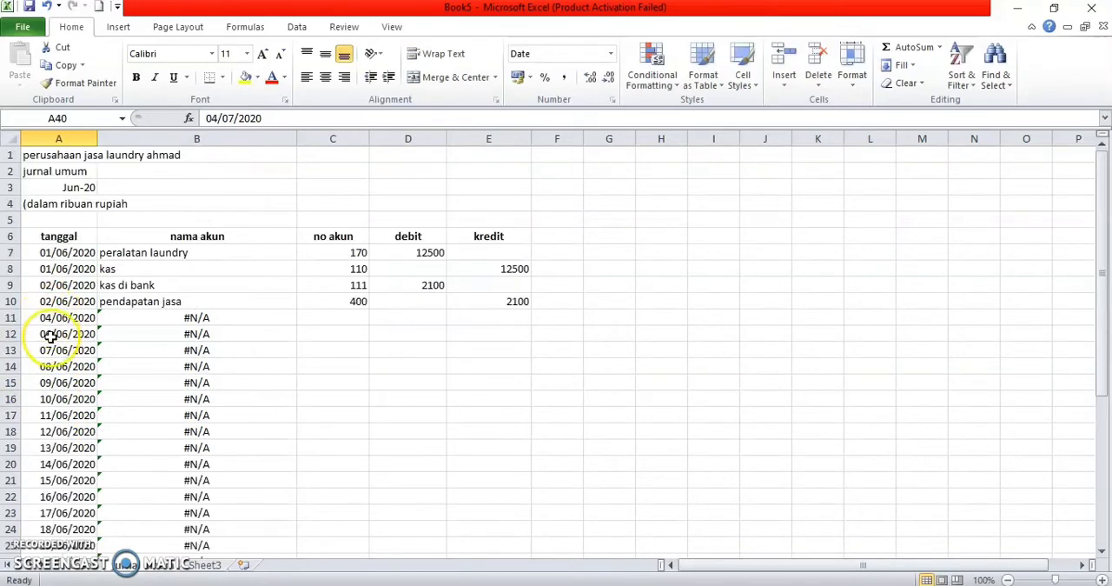
double_click(50, 341)
scroll(50, 343, up, 10)
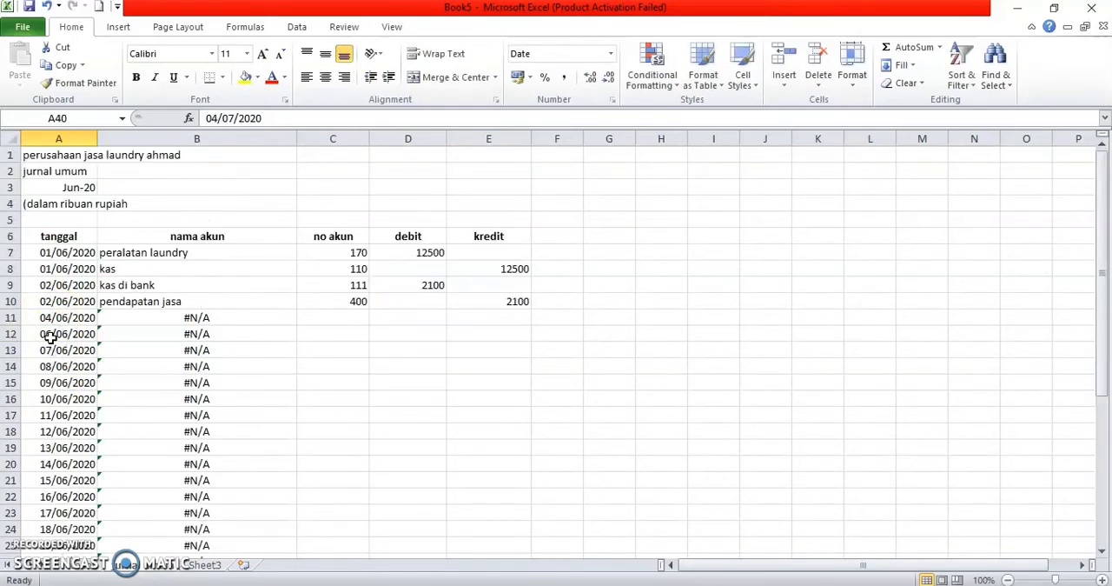
click(46, 334)
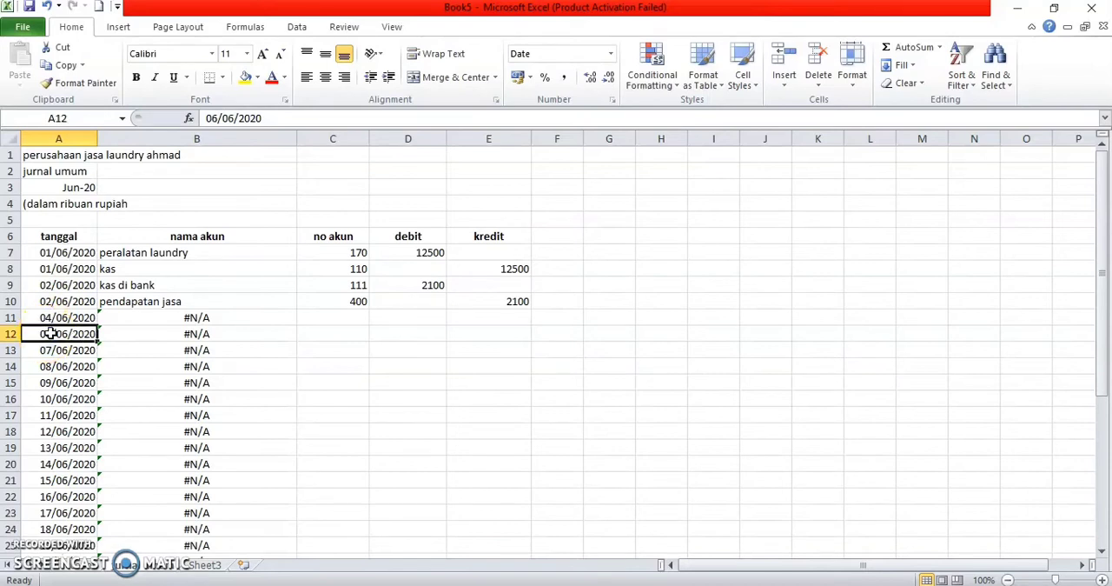
double_click(51, 334)
key(BackSpace)
text(4)
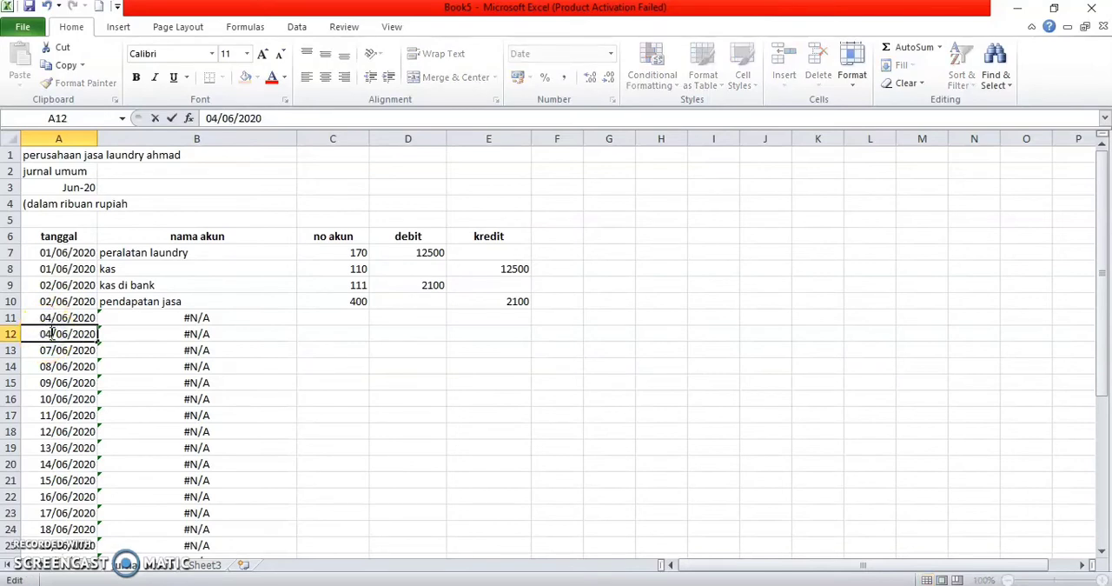
Step: Enter the account codes 110, 120 and 400 in cells C11 to C13 of the no akun column
click(346, 313)
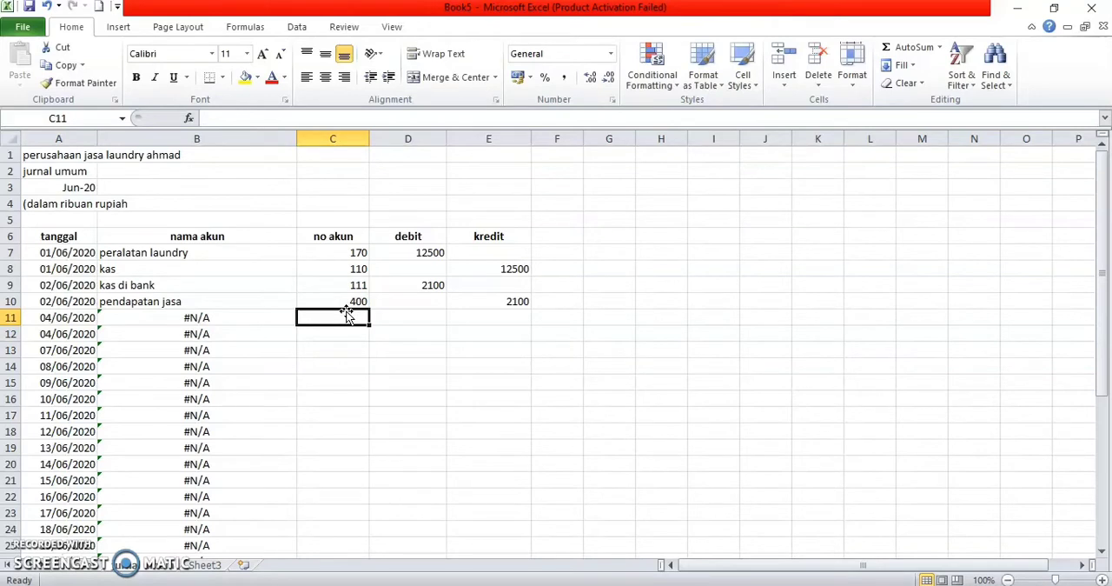
text(110)
key(Return)
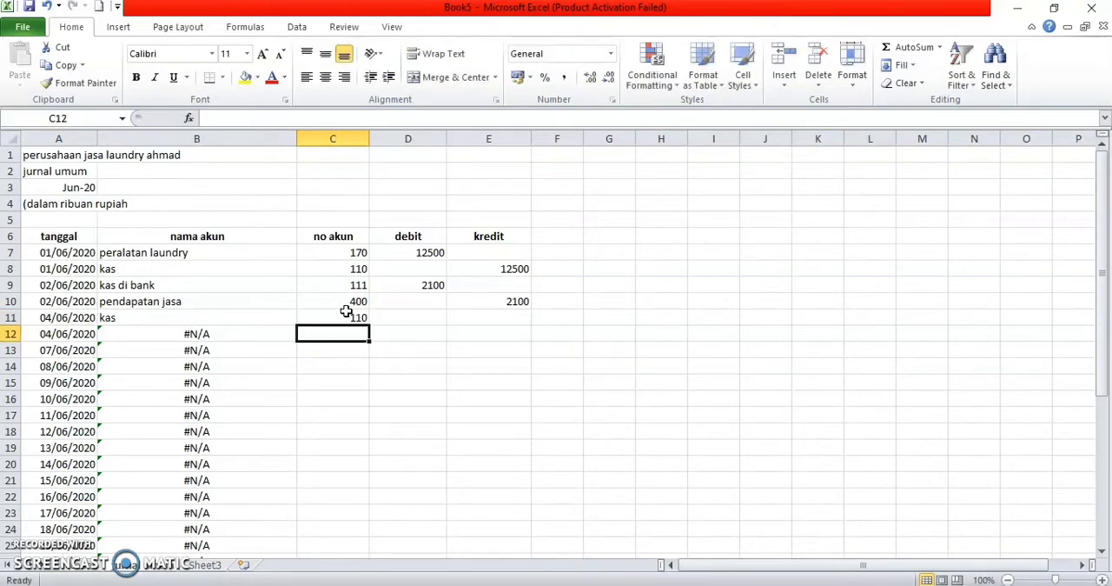
text(120)
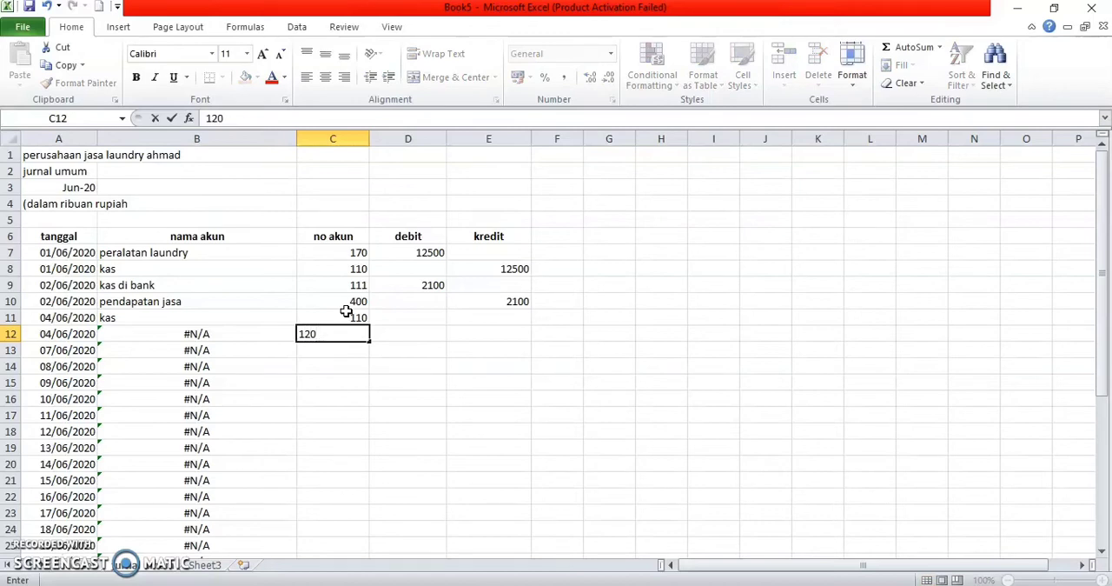
key(Return)
text(400)
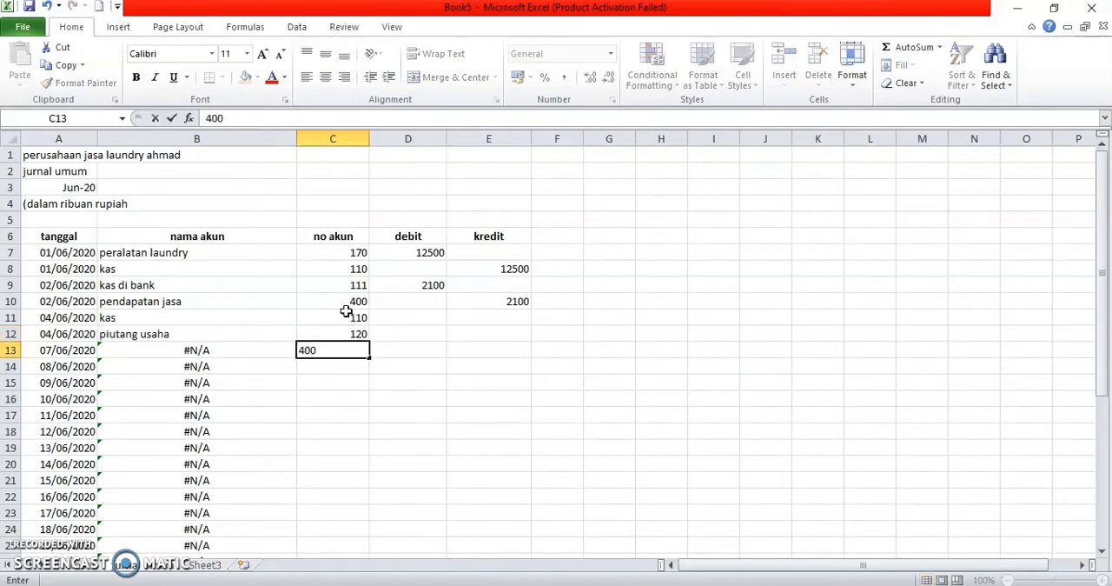
key(Return)
Step: Enter debits of 2500 for kas in D11 and 2000 for piutang usaha in D12, and a 4500 credit in E13
key(Up)
key(Up)
key(Up)
key(Right)
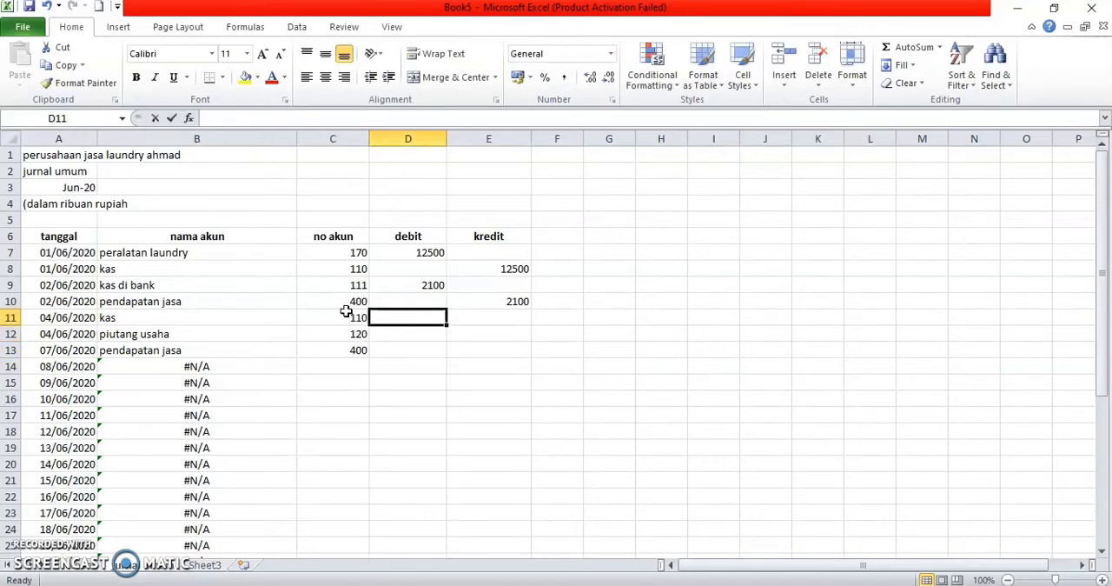
text(2500)
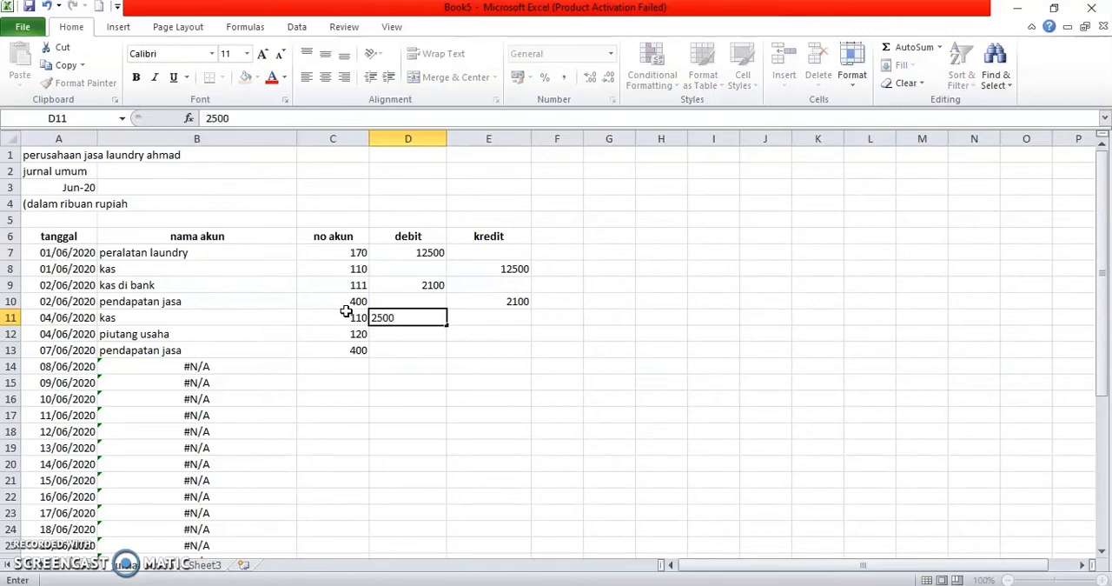
key(Return)
text(2000)
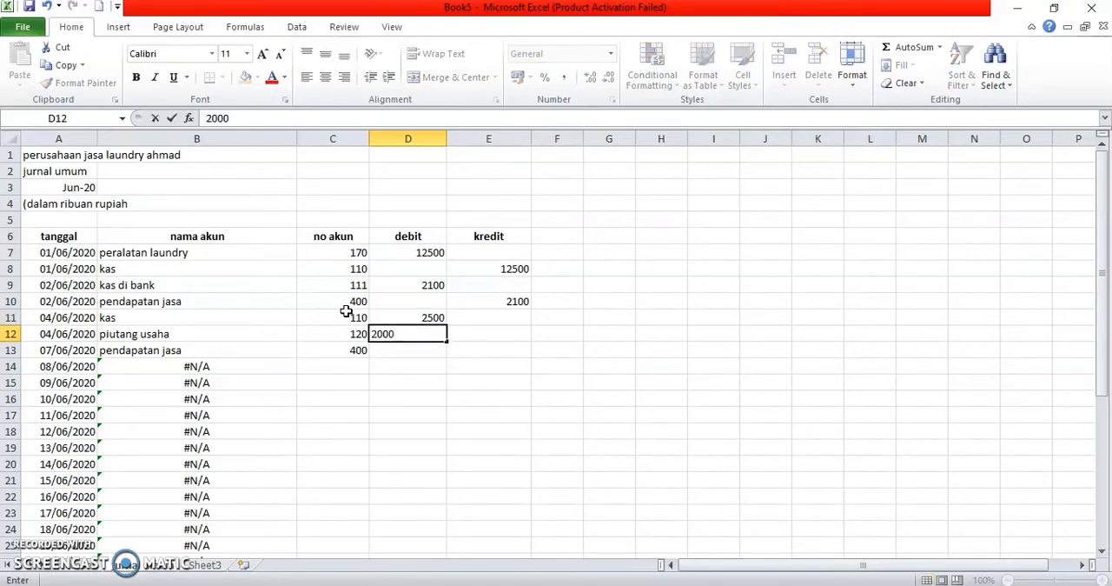
key(Return)
key(Right)
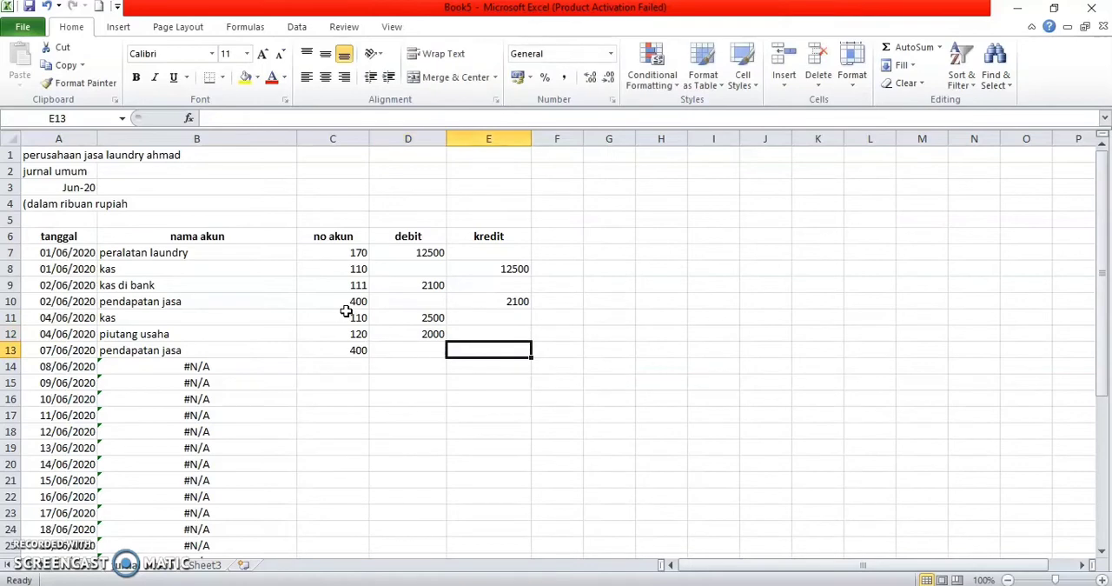
text(4500)
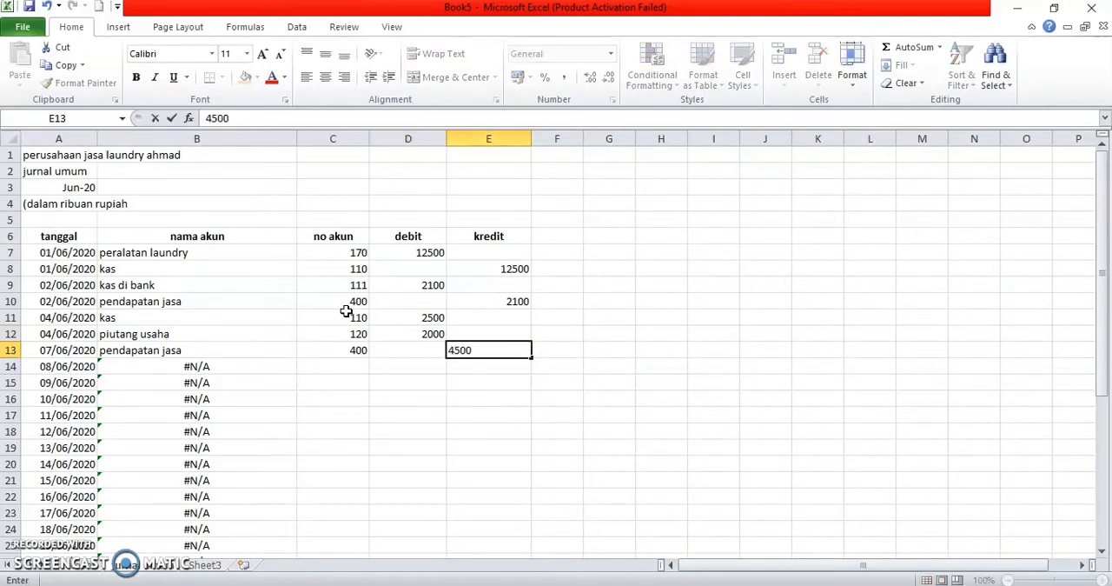
key(Return)
Step: Change the date in A13 of the tanggal column to 05/06/2020
key(Left)
key(Left)
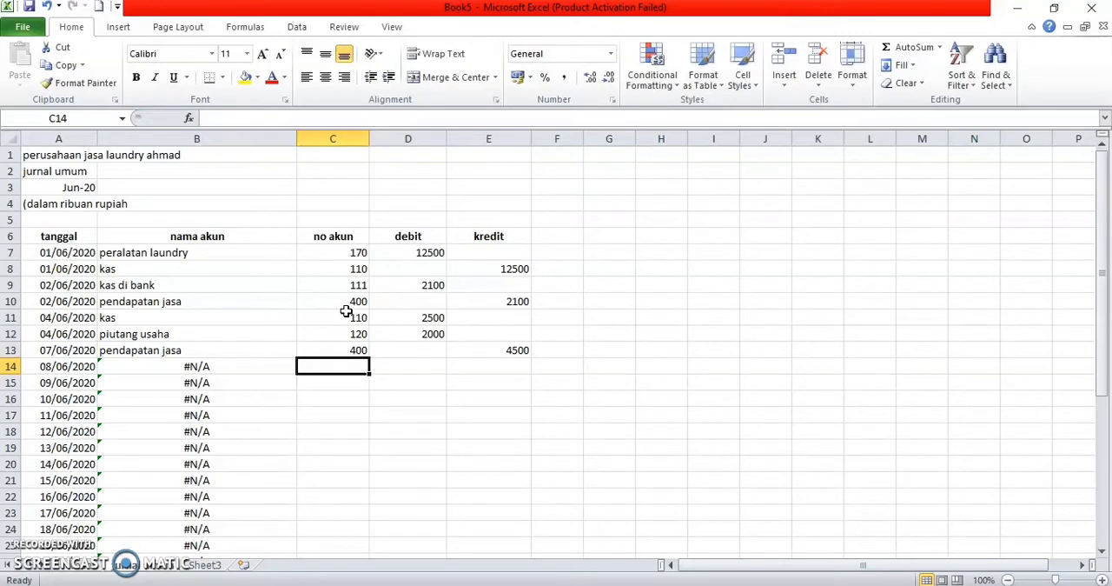
click(52, 359)
key(ctrl+Down)
scroll(51, 354, up, 9)
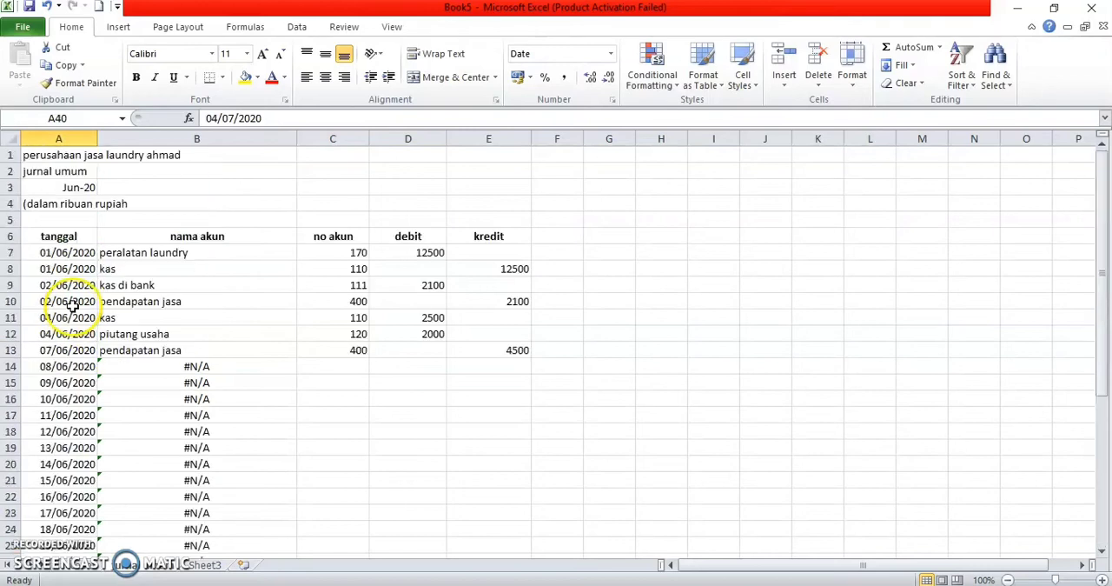
click(46, 347)
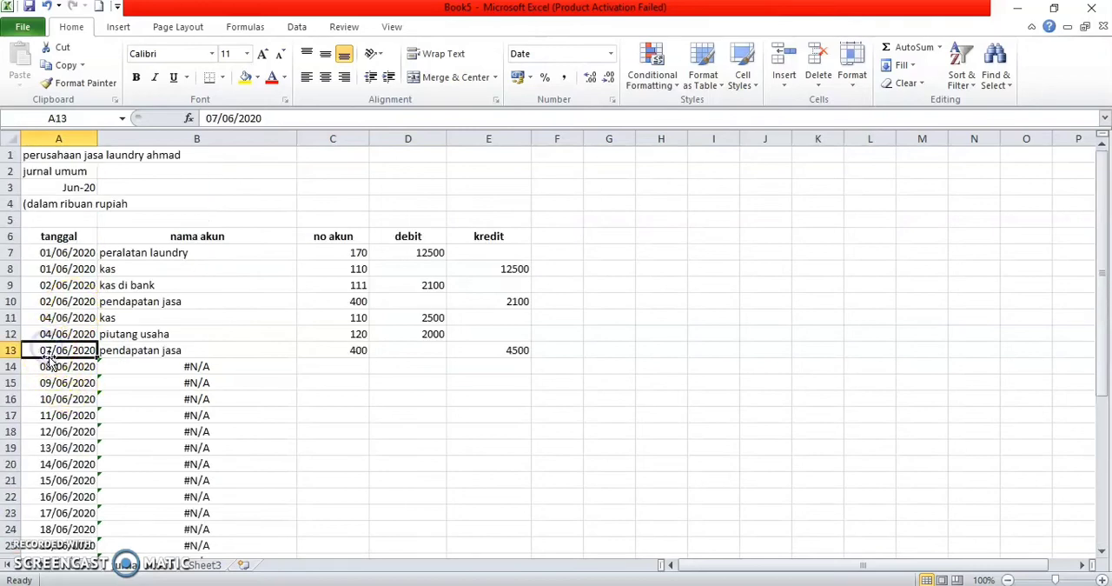
double_click(54, 347)
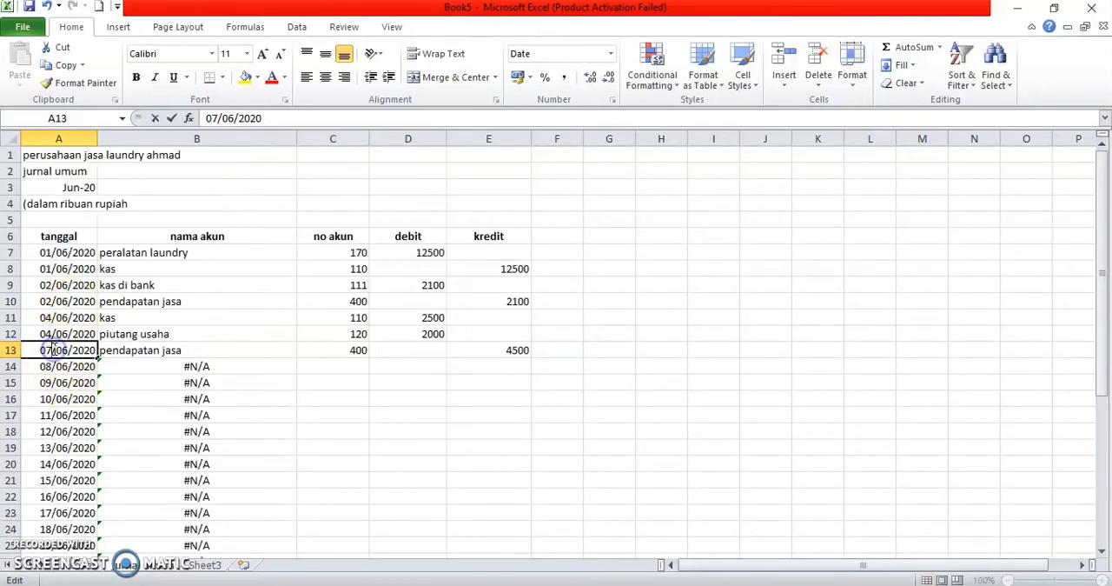
key(BackSpace)
text(5)
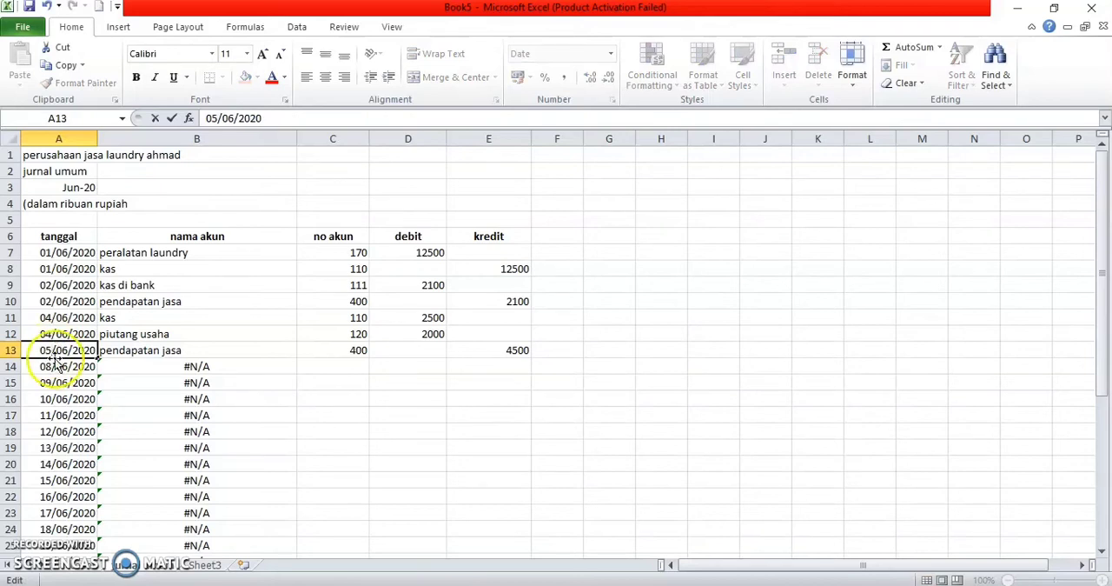
Step: Change the date in A14 of the tanggal column to 05/06/2020
click(48, 366)
double_click(49, 366)
key(BackSpace)
text(5)
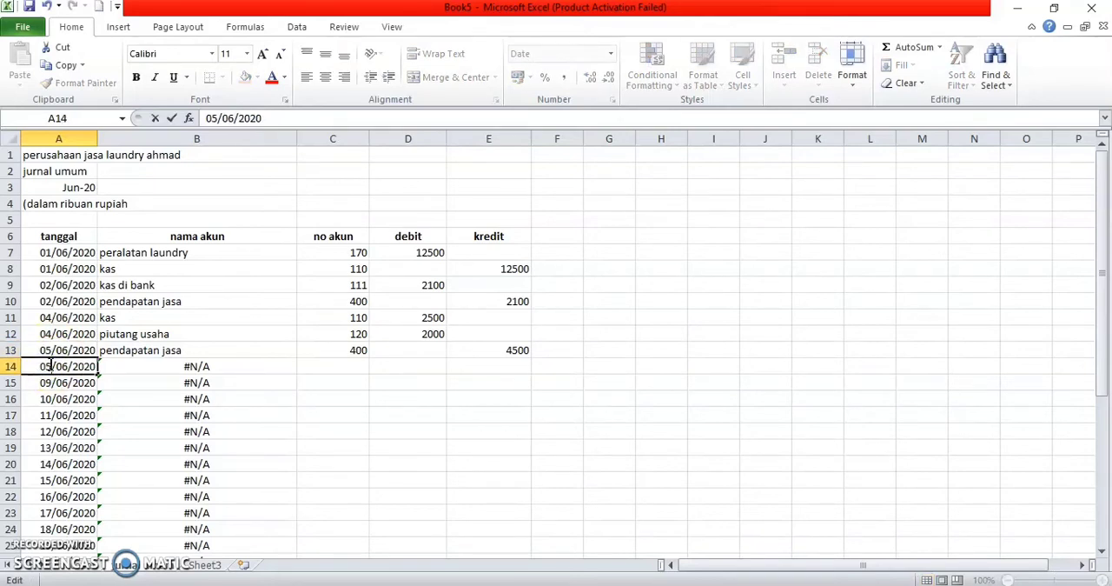
Step: Enter the account codes 500 and 111 in cells C14 and C15 of the no akun column
click(335, 364)
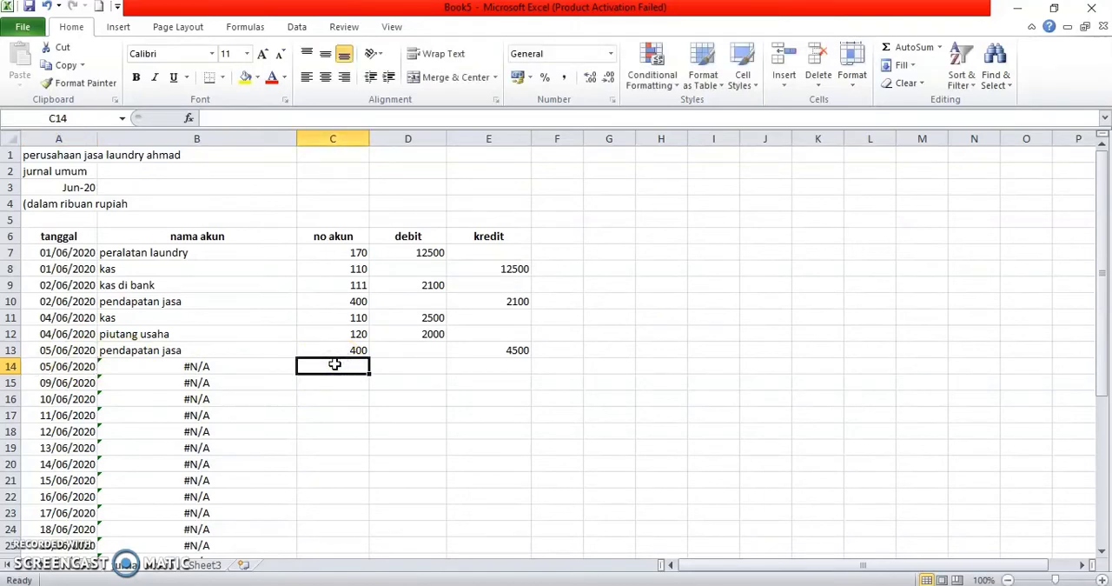
text(500)
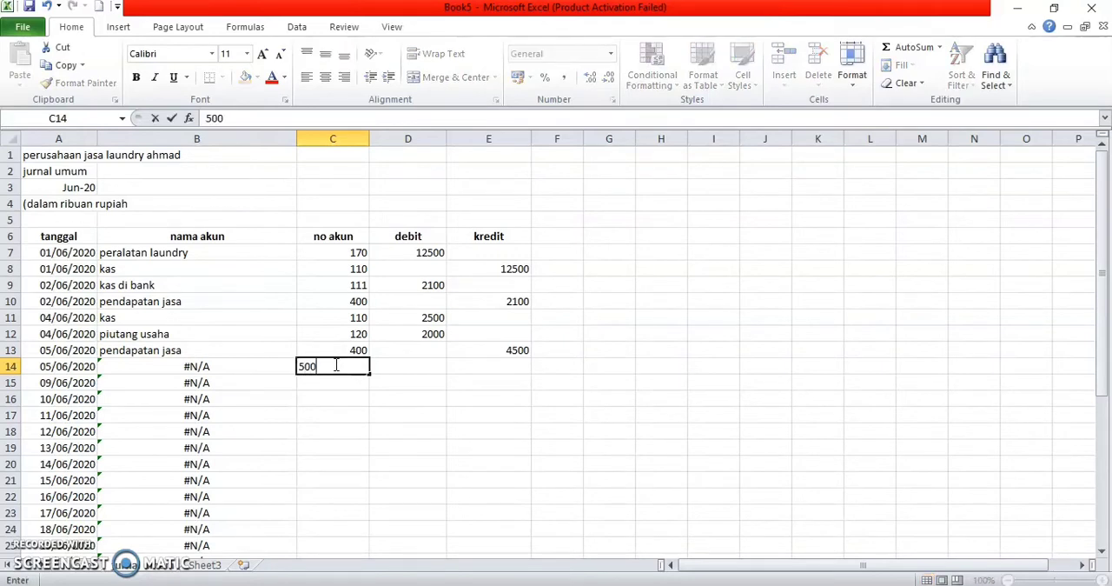
key(Return)
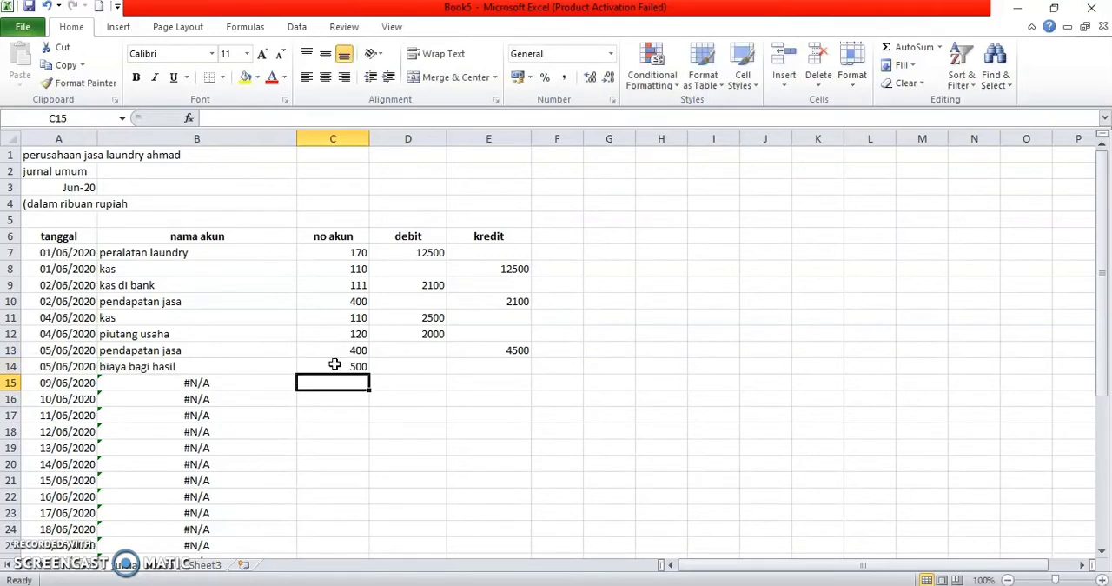
text(111)
Step: Enter a debit of 2000 for biaya bagi hasil in D14 and a credit of 2000 for kas di bank in E15
key(Right)
key(Up)
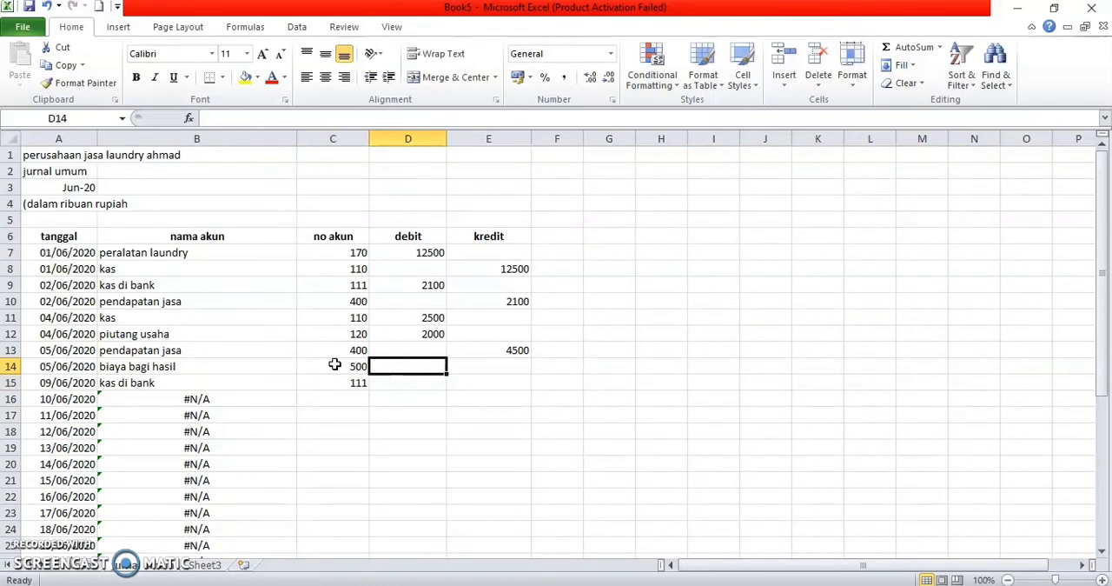
text(2000)
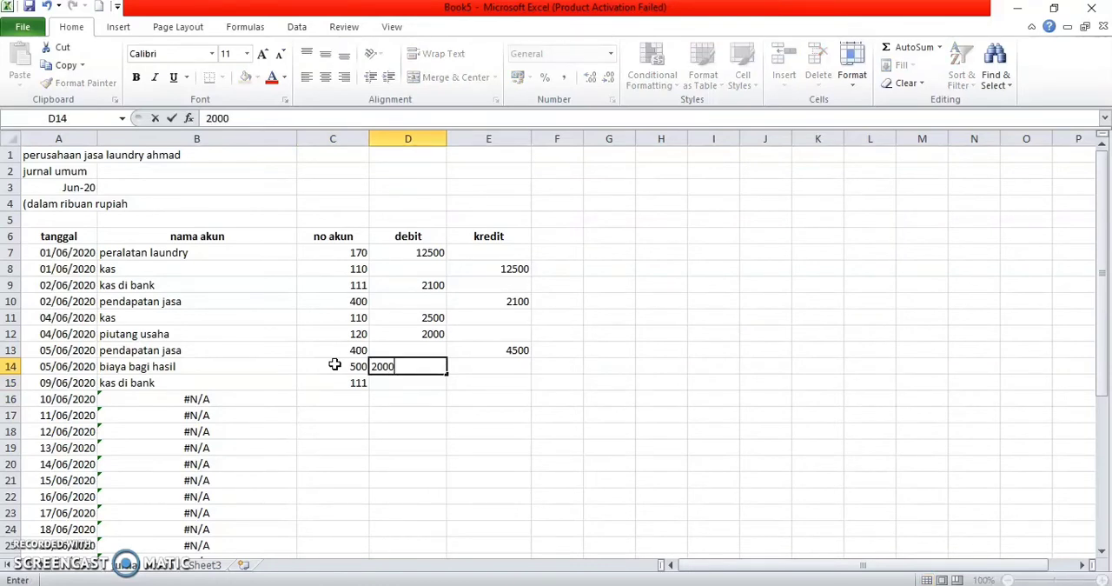
key(Return)
key(Right)
text(2000)
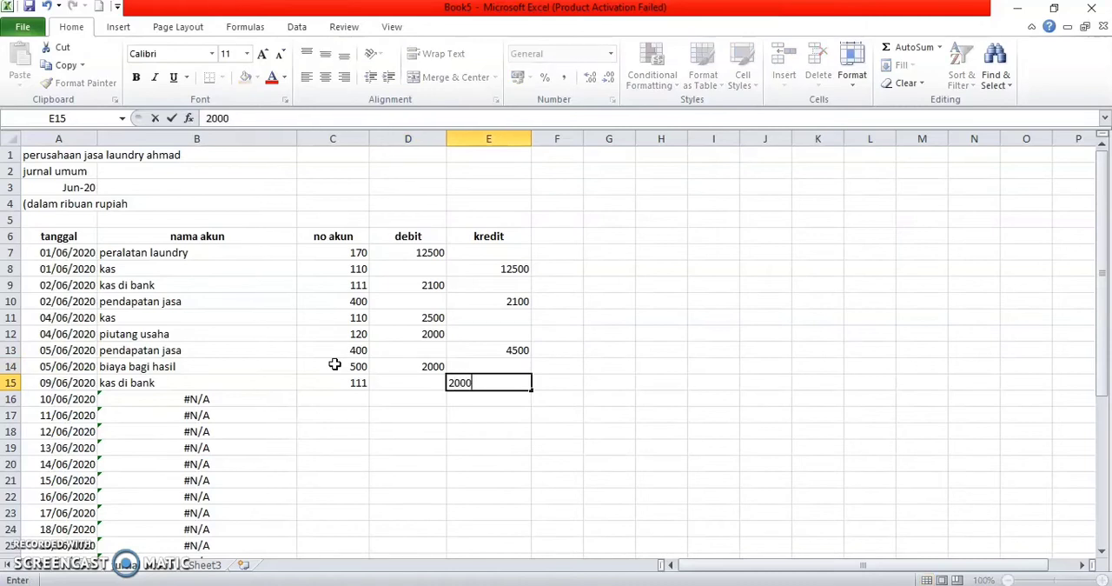
key(Return)
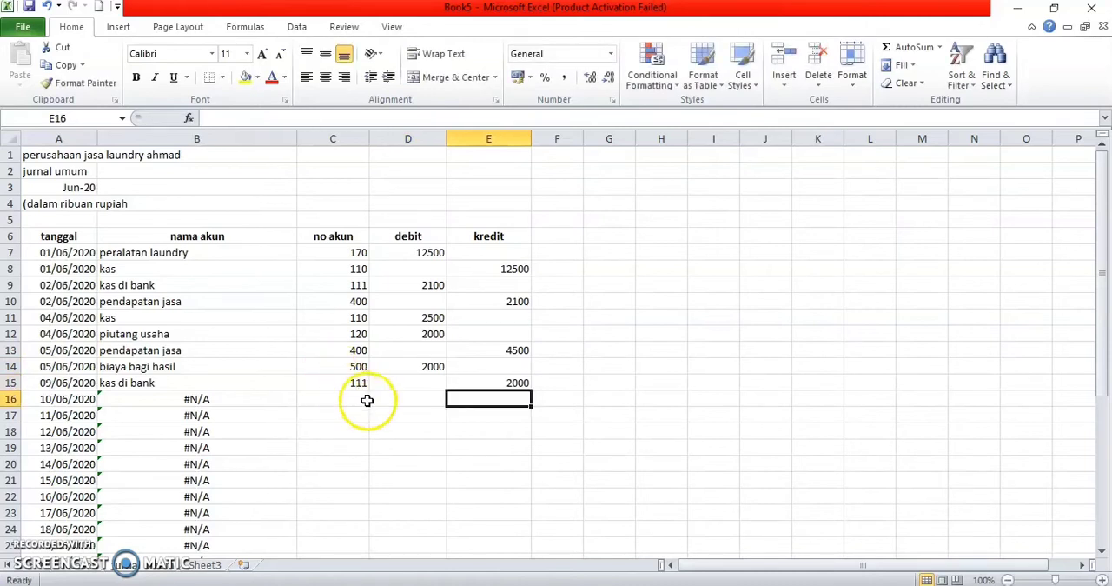
Step: Change the date in A15 to 05/06/2020 and correct the date in A13 to 04/06/2020
click(364, 400)
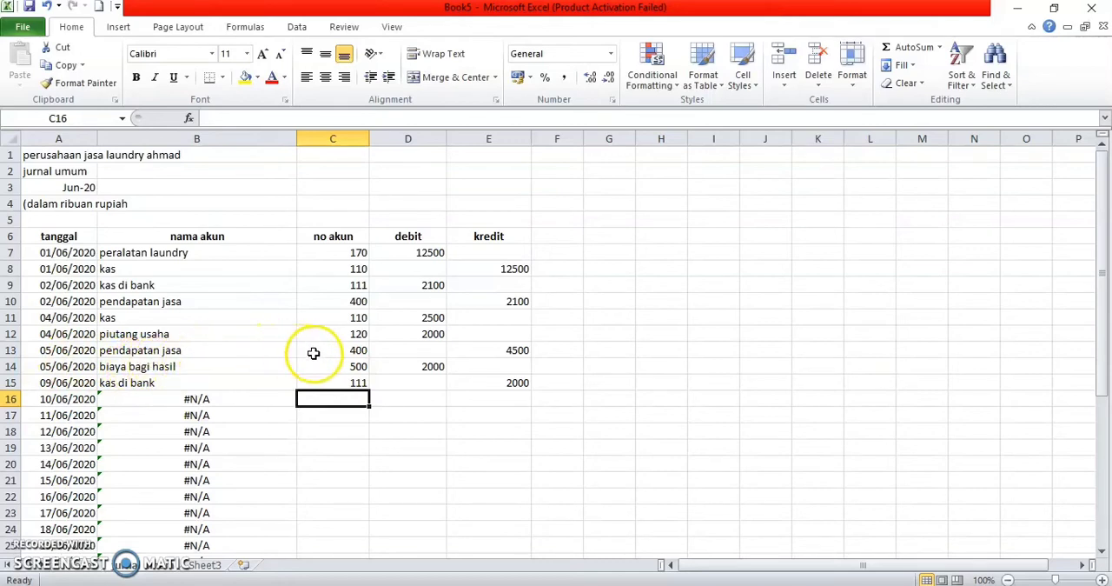
click(54, 380)
double_click(52, 382)
key(BackSpace)
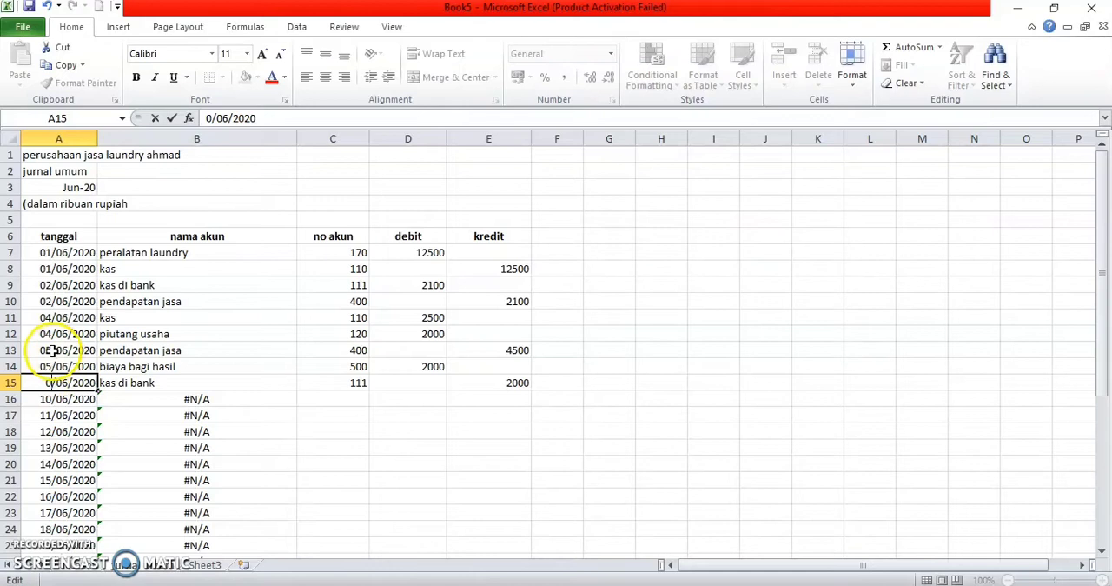
text(5)
double_click(52, 351)
key(BackSpace)
text(4)
Step: Change the dates in A16 and A17 of the tanggal column to 07/06/2020
click(54, 400)
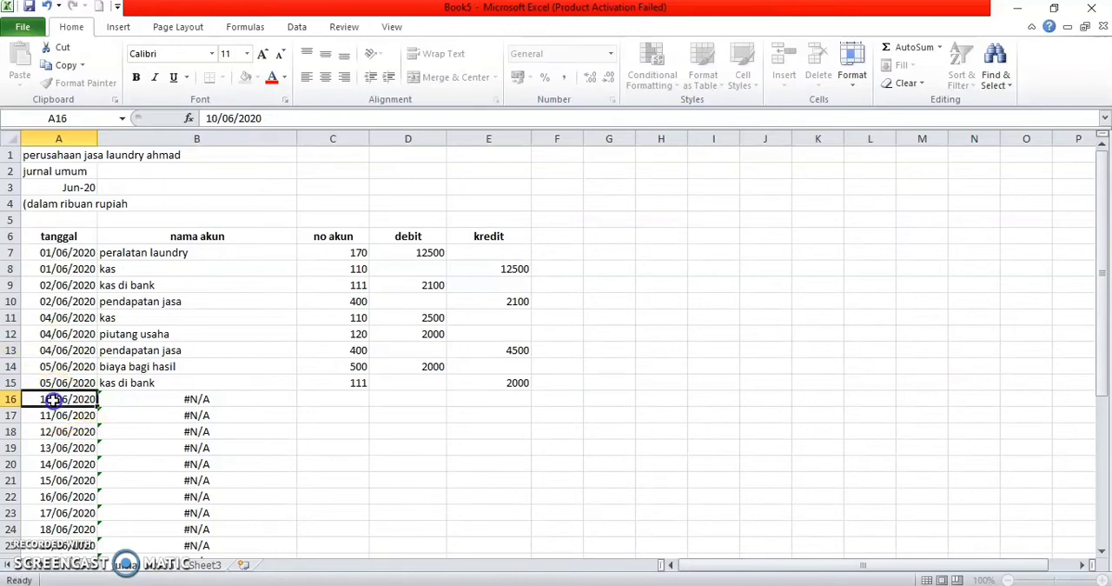
double_click(54, 400)
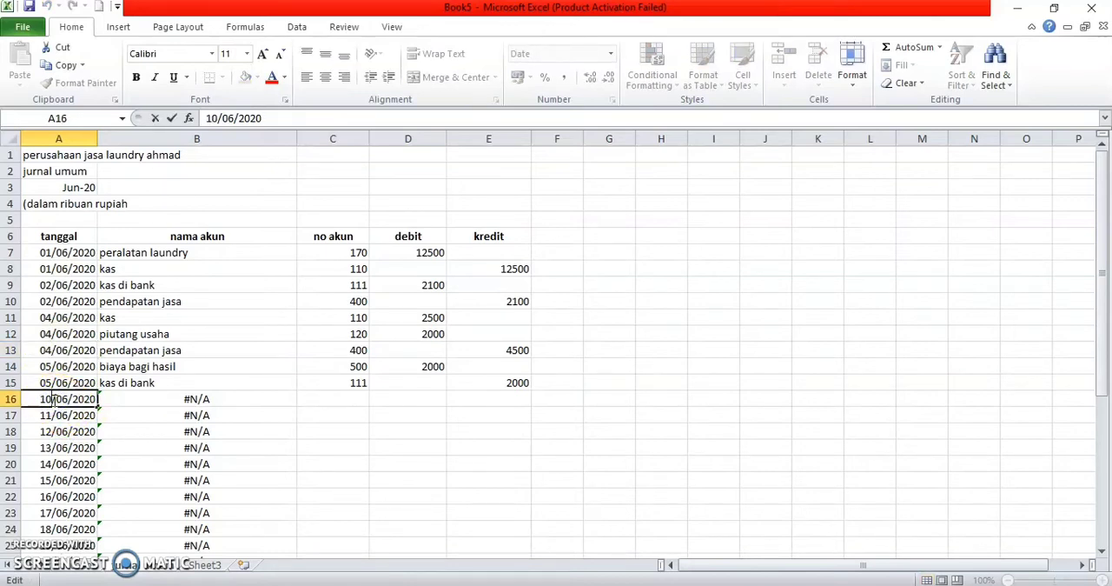
key(BackSpace)
key(BackSpace)
text(07)
click(52, 414)
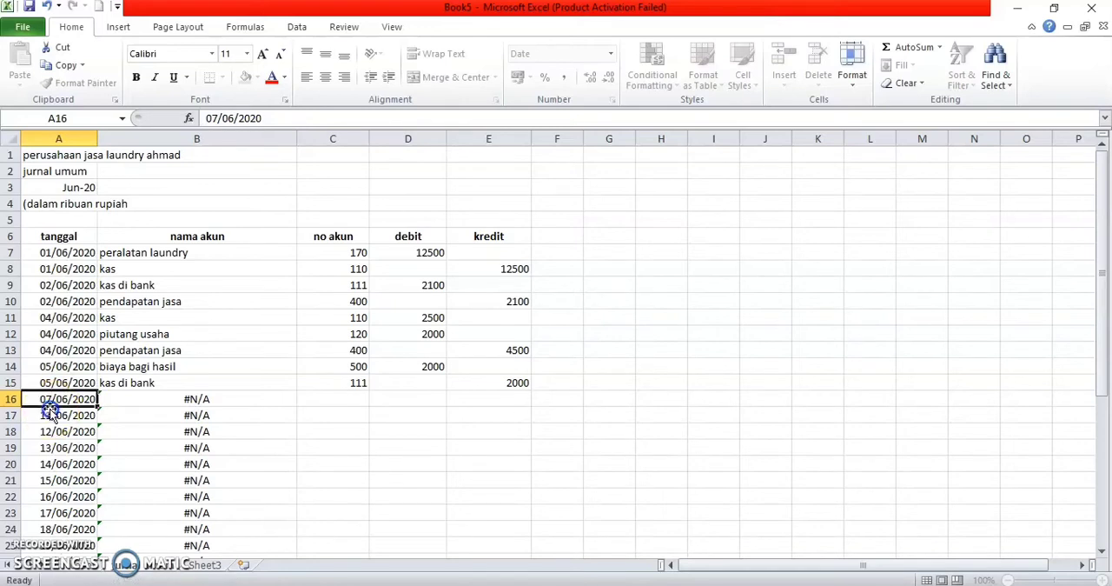
double_click(52, 415)
key(BackSpace)
key(BackSpace)
text(07)
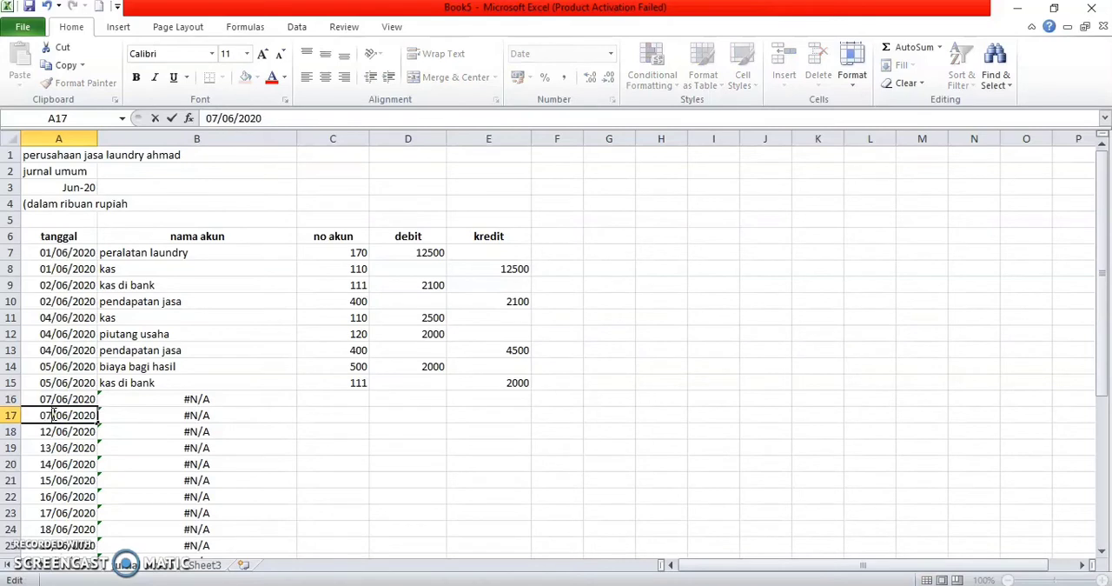
Step: Enter the account codes 220 and 400 in cells C16 and C17 of the no akun column
click(339, 397)
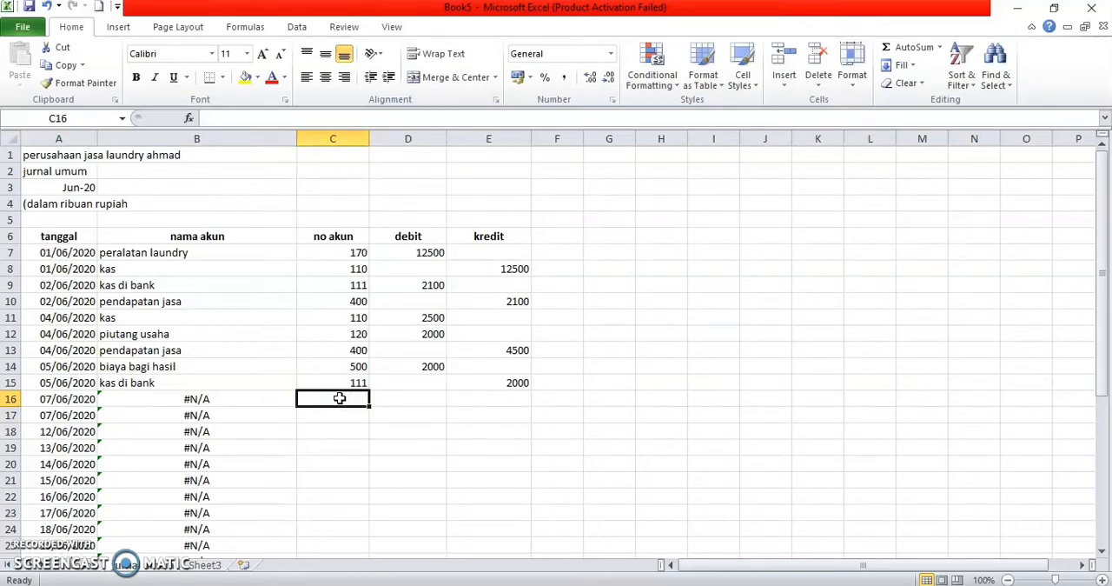
text(220)
key(Return)
text(400)
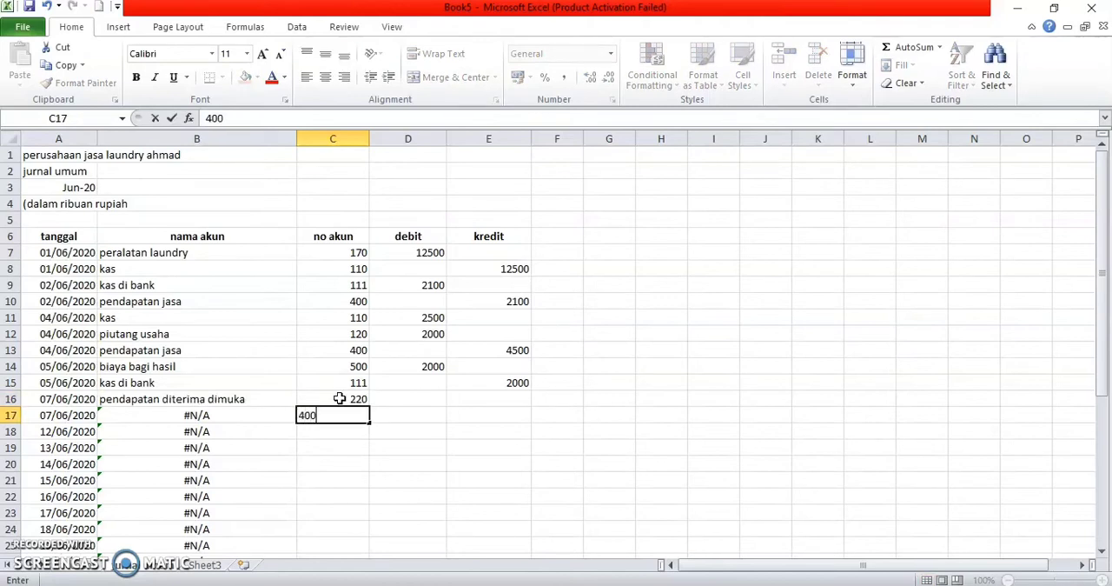
Step: Enter a debit of 12000 for pendapatan diterima dimuka in D16 and a credit of 12000 for pendapatan jasa in E17
key(Up)
key(Right)
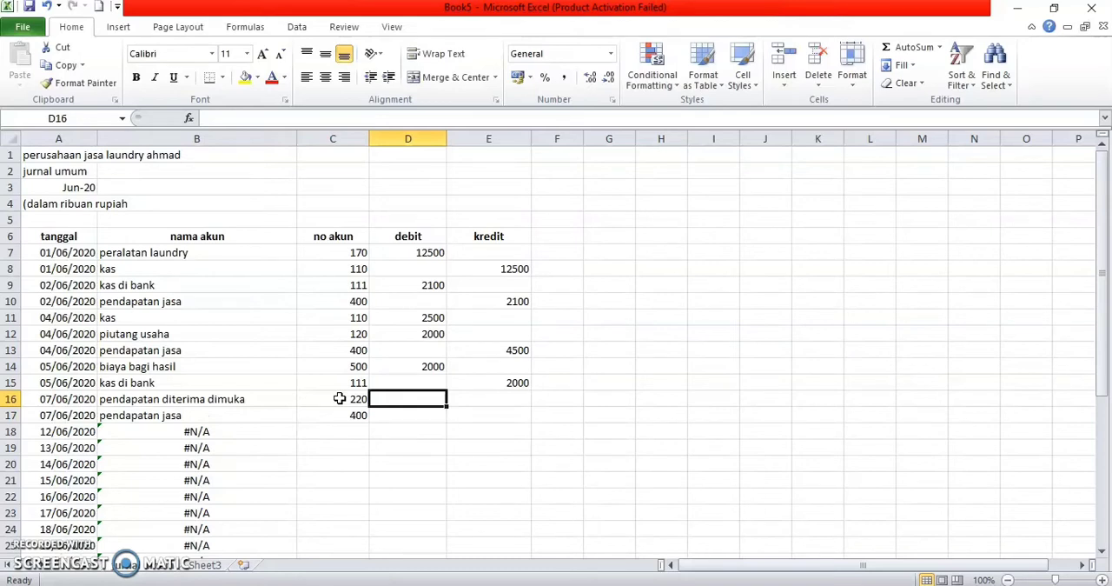
text(12000)
key(Return)
key(Right)
text(12000)
key(Return)
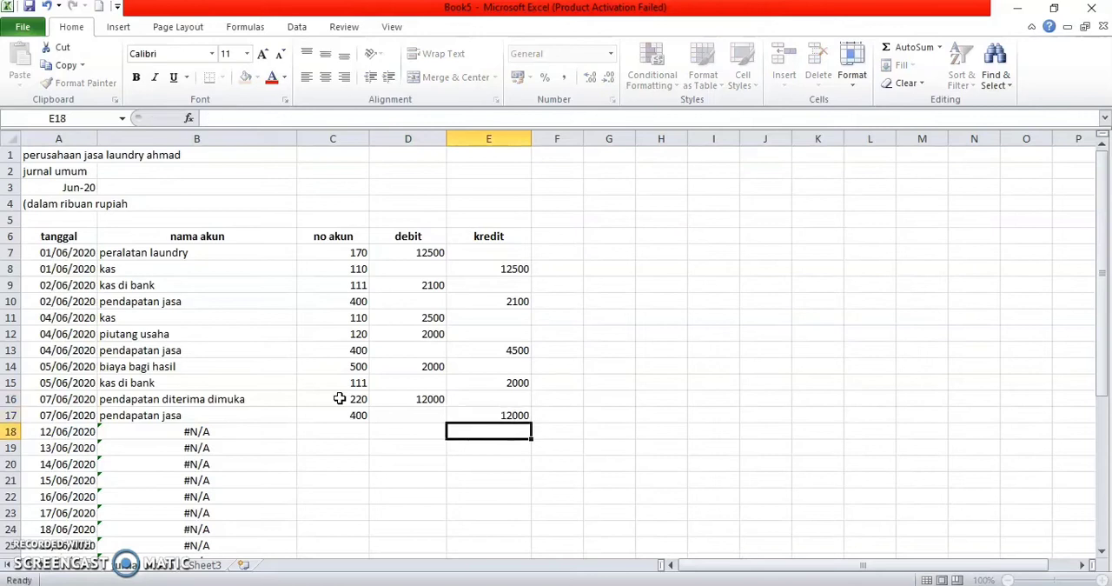
Step: Change the dates in A18 and A19 of the tanggal column to 08/06/2020
click(43, 443)
click(43, 431)
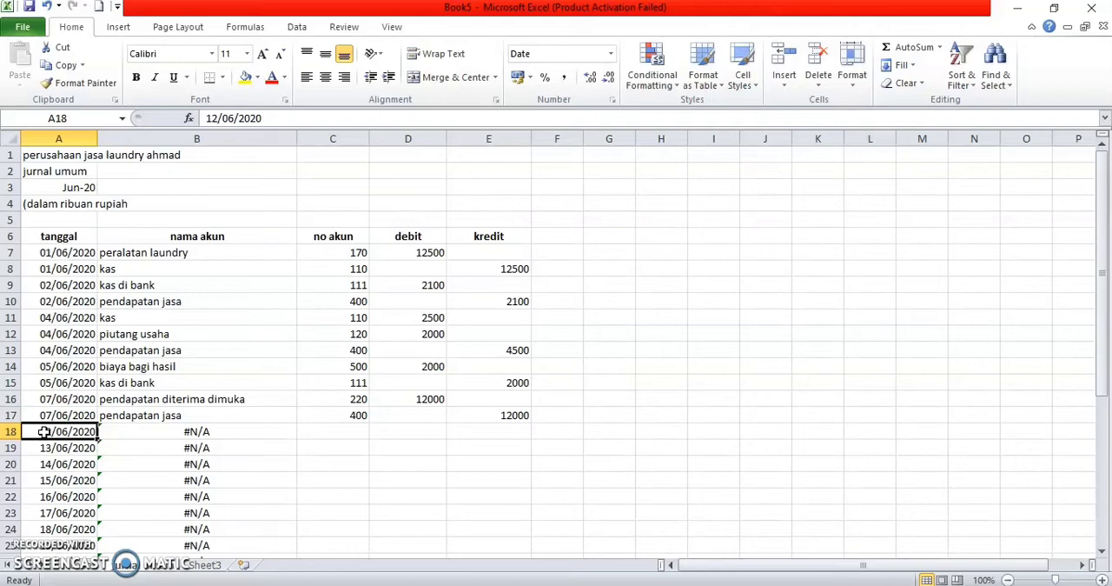
double_click(49, 432)
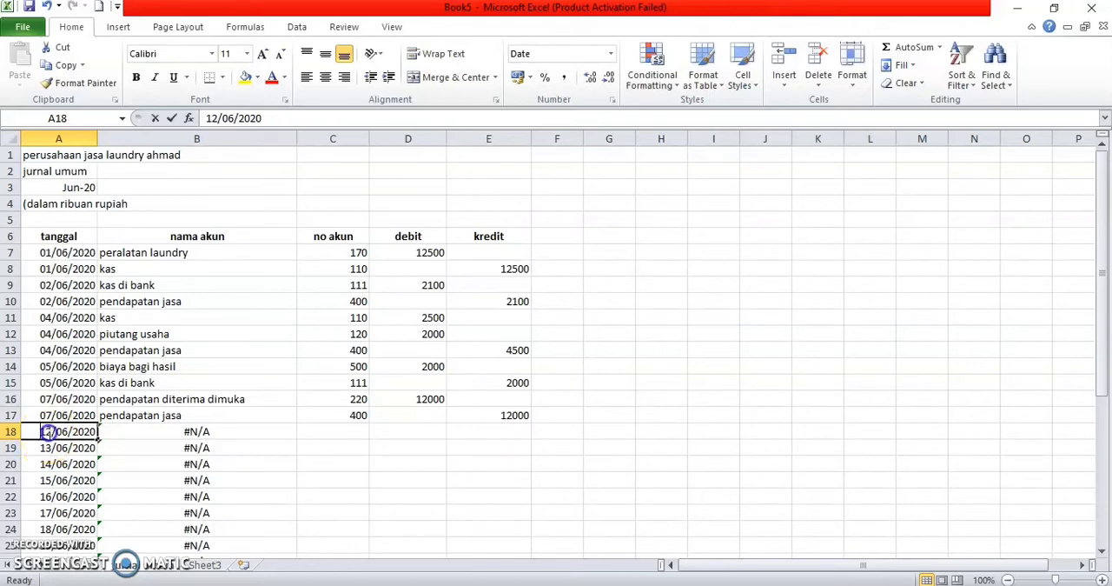
key(BackSpace)
key(BackSpace)
text(08)
click(48, 448)
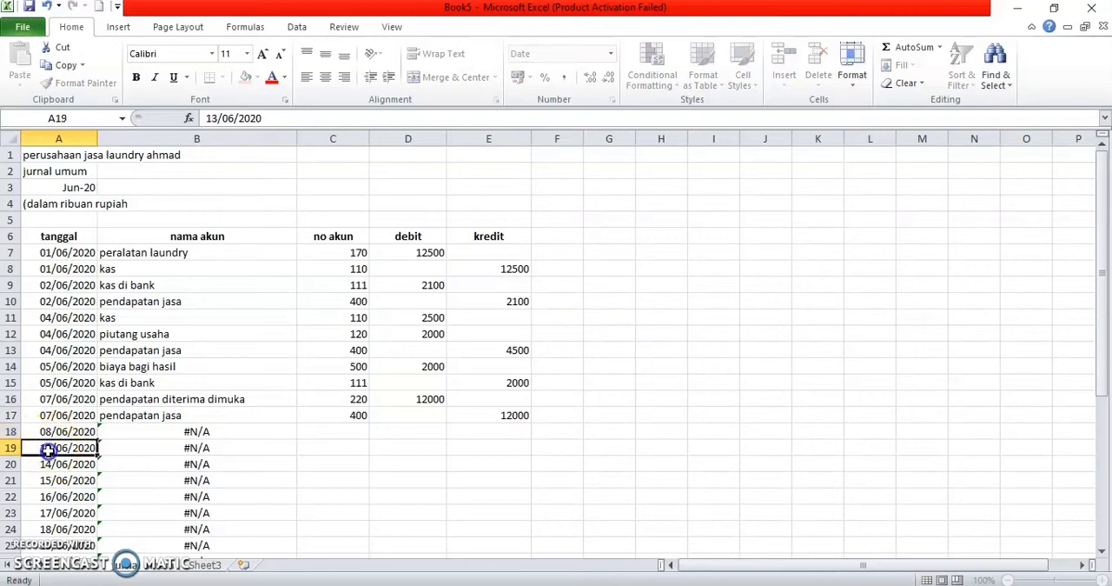
double_click(48, 449)
key(BackSpace)
key(BackSpace)
text(08)
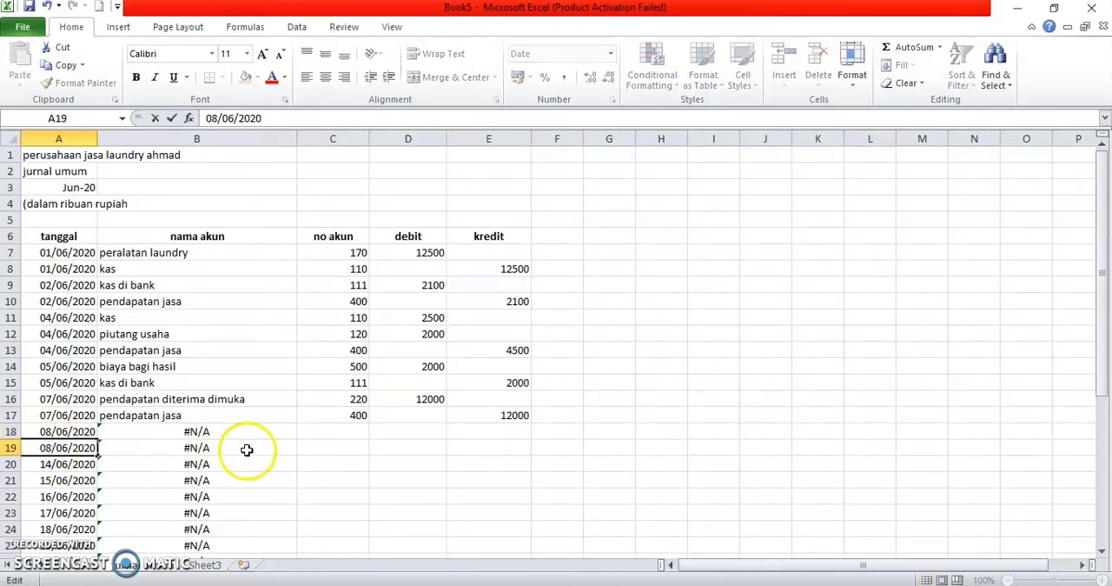
Step: Enter the account codes 170 and 110 in cells C18 and C19 of the no akun column
click(329, 431)
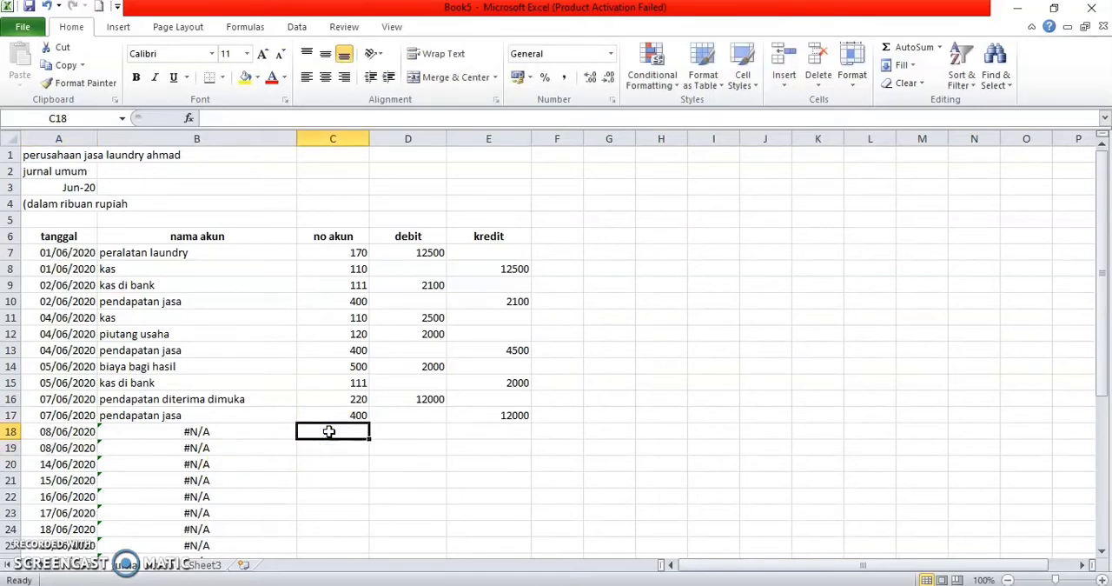
text(10)
key(BackSpace)
text(70)
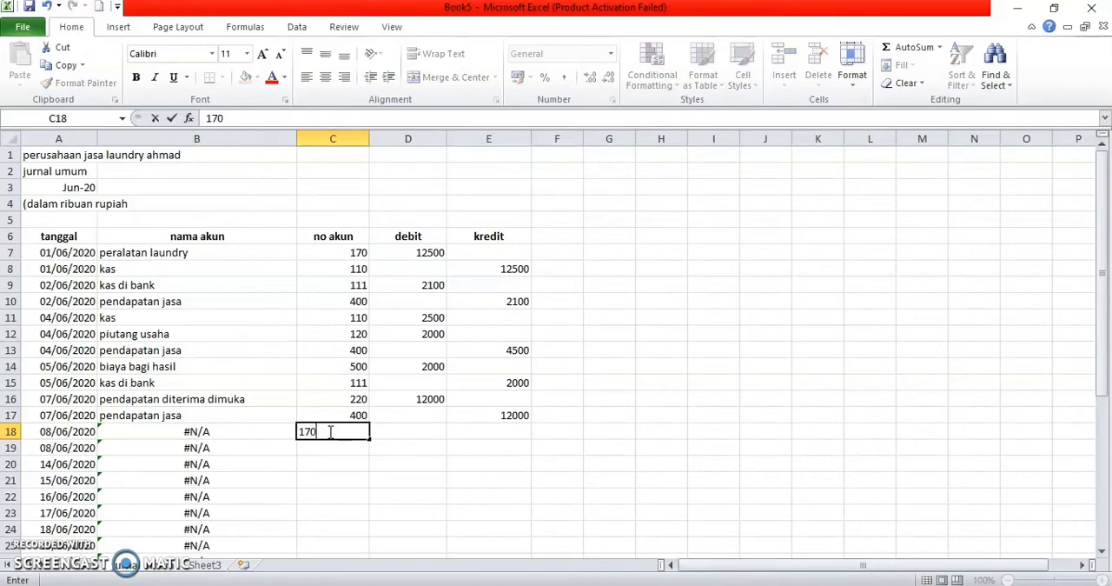
key(Return)
text(1110)
key(BackSpace)
key(BackSpace)
text(0)
Step: Enter a debit of 15000 for peralatan laundry in D18 and a credit of 15000 for kas in E19
key(Tab)
key(Up)
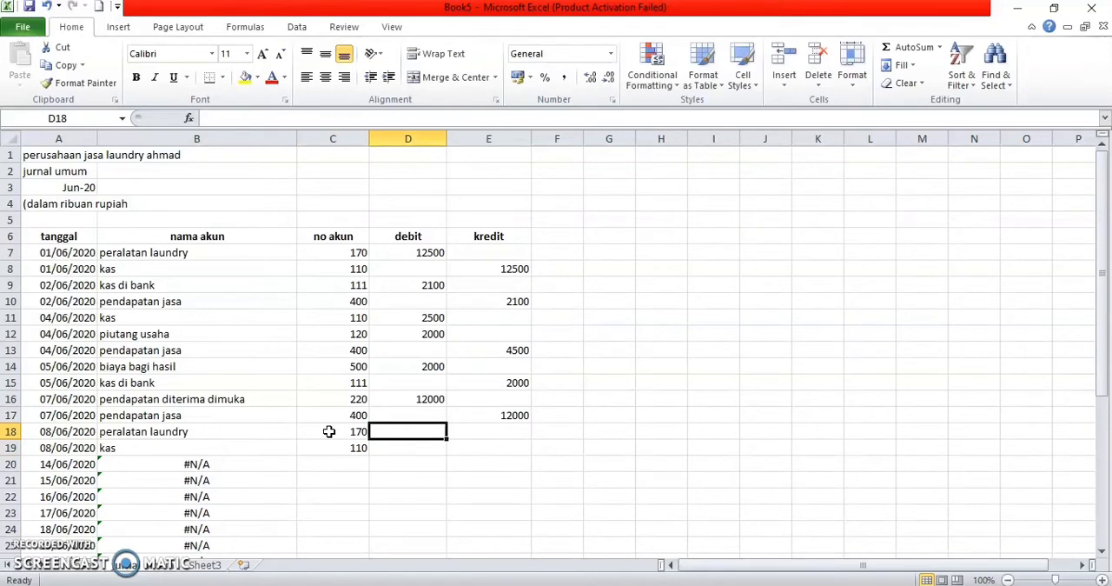
text(15000)
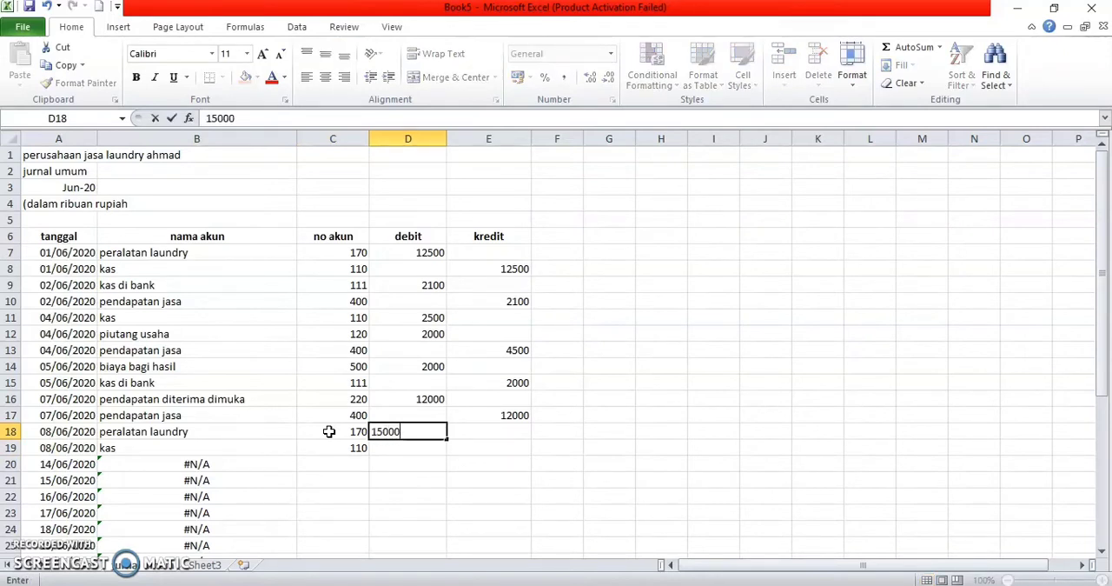
key(Return)
key(Right)
text(15000)
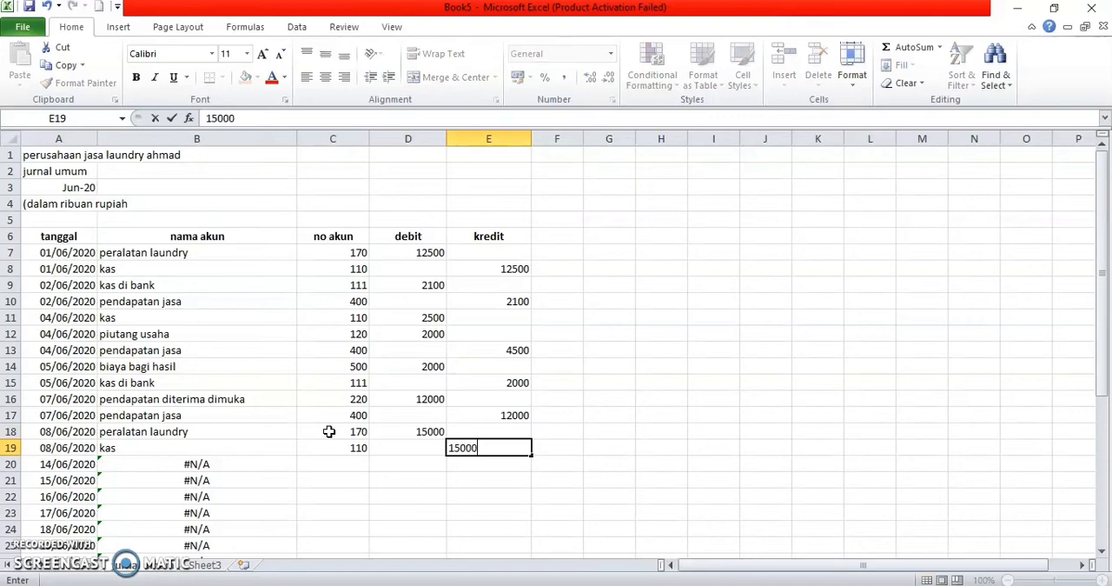
key(Return)
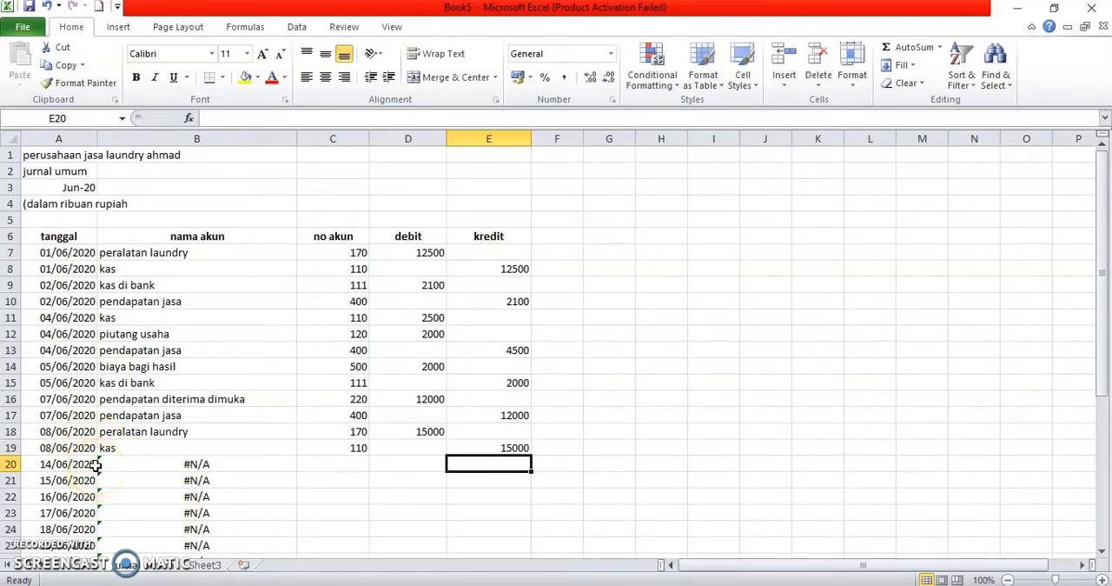
Step: Change the date in A20 of the tanggal column to 10/06/2020
click(57, 462)
double_click(53, 463)
key(BackSpace)
text(0)
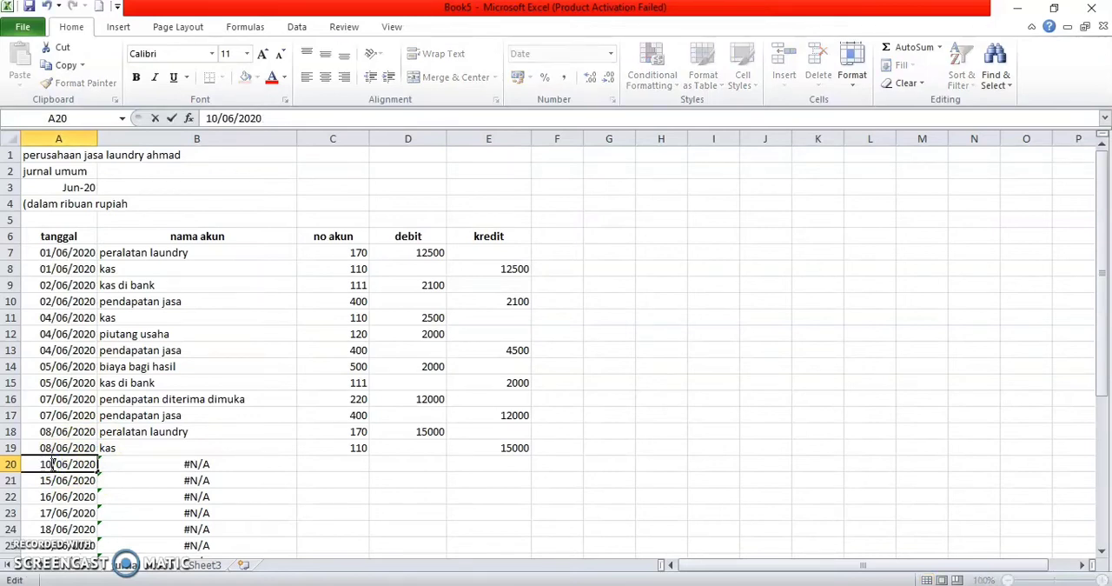
click(49, 480)
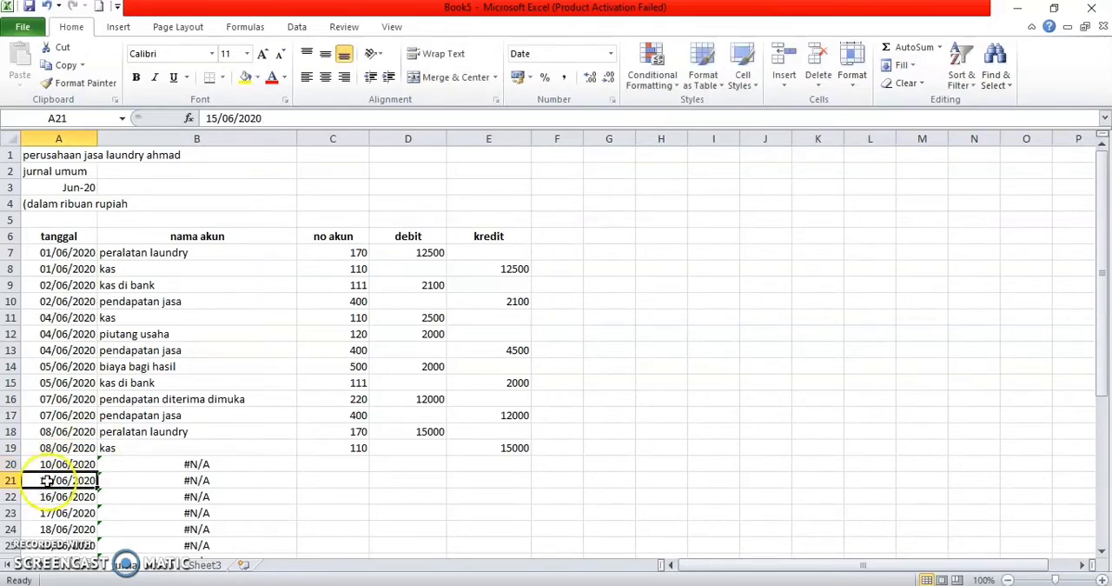
Step: Change the date in A21 of the tanggal column to 10/06/2020
double_click(52, 480)
key(BackSpace)
text(0)
Step: Enter the account codes 110 and 300 in cells C20 and C21 of the no akun column
click(366, 465)
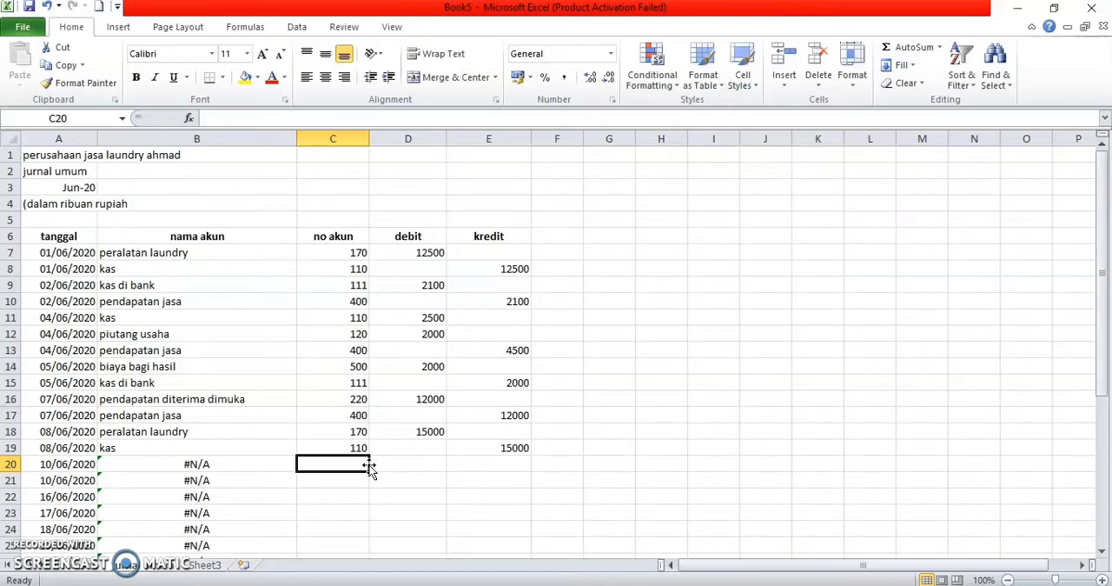
text(110)
key(Return)
text(2)
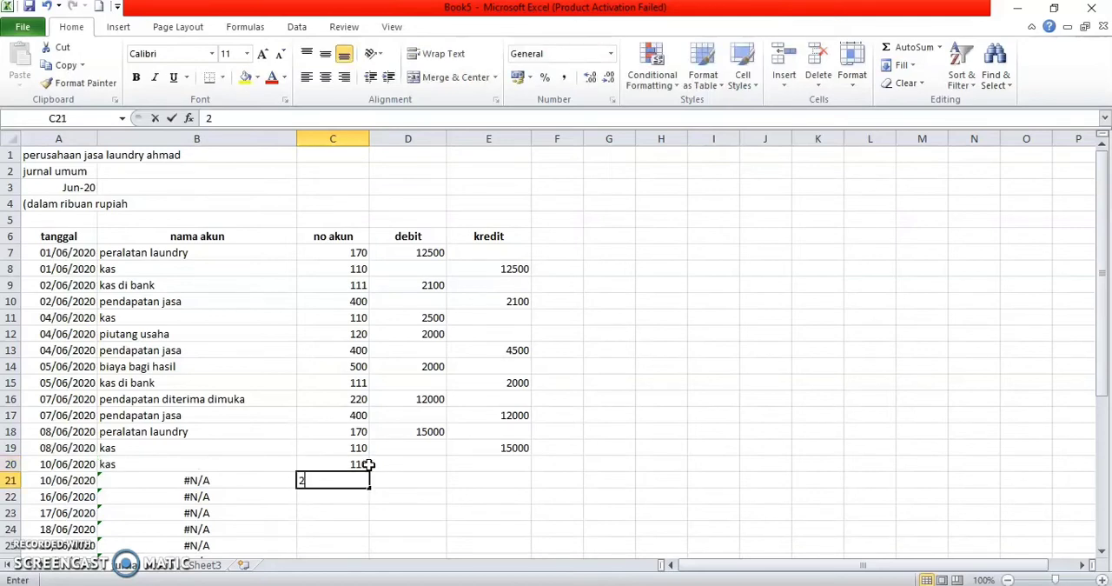
text(10)
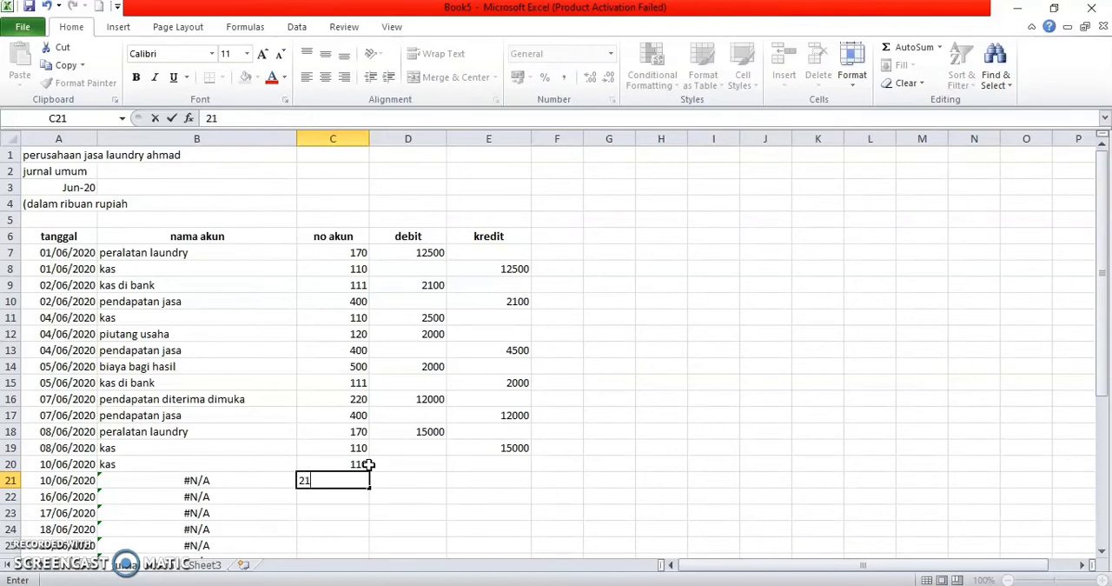
key(BackSpace)
key(BackSpace)
key(BackSpace)
text(300)
key(Return)
Step: Enter a debit of 2500 for kas in D20 and a credit of 2500 for the modal account in E21
click(410, 463)
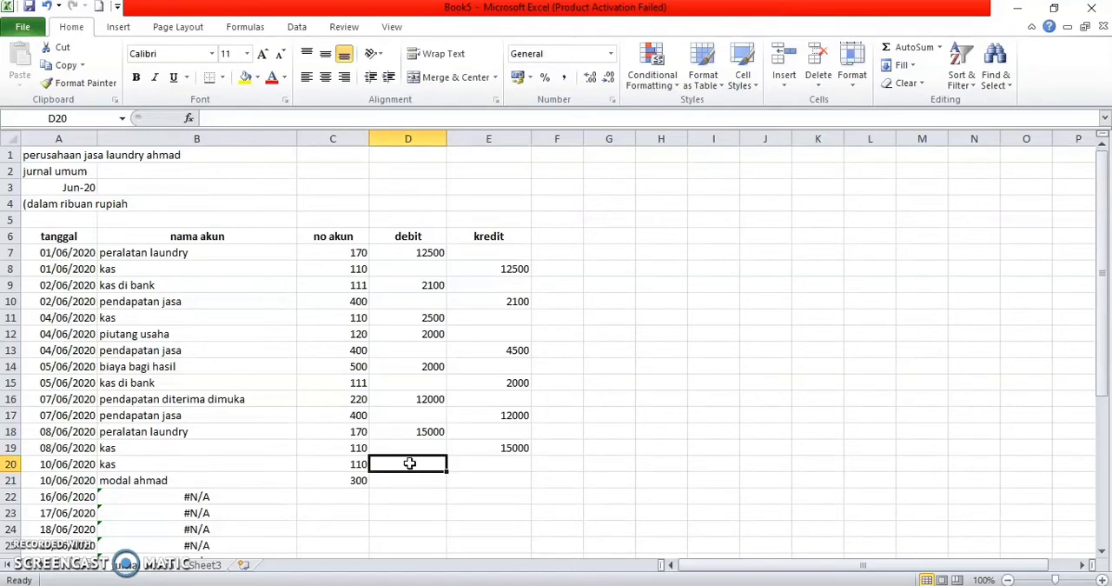
text(2500)
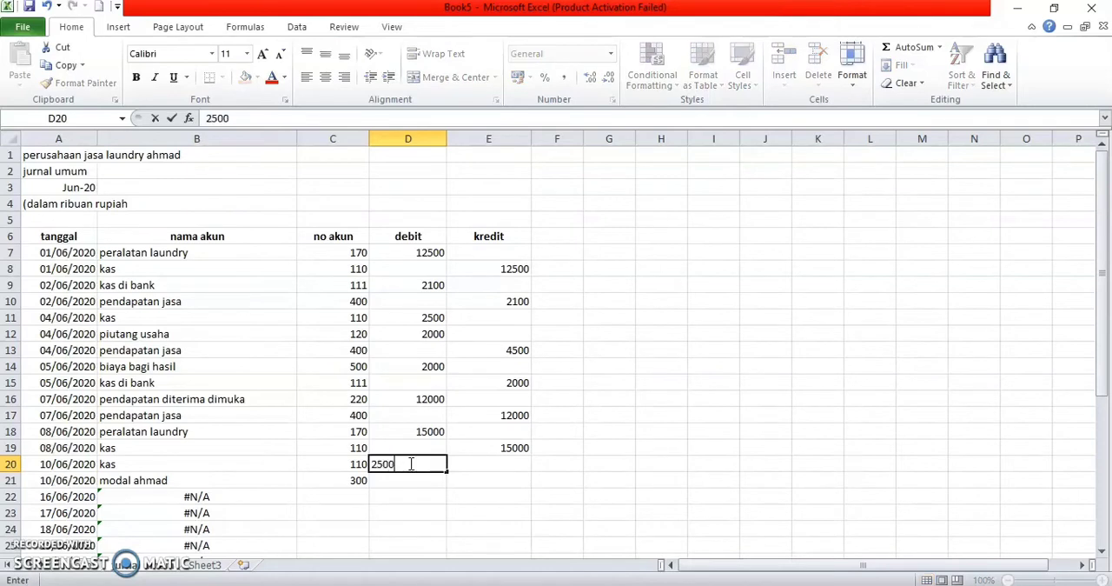
key(Return)
key(Right)
text(2)
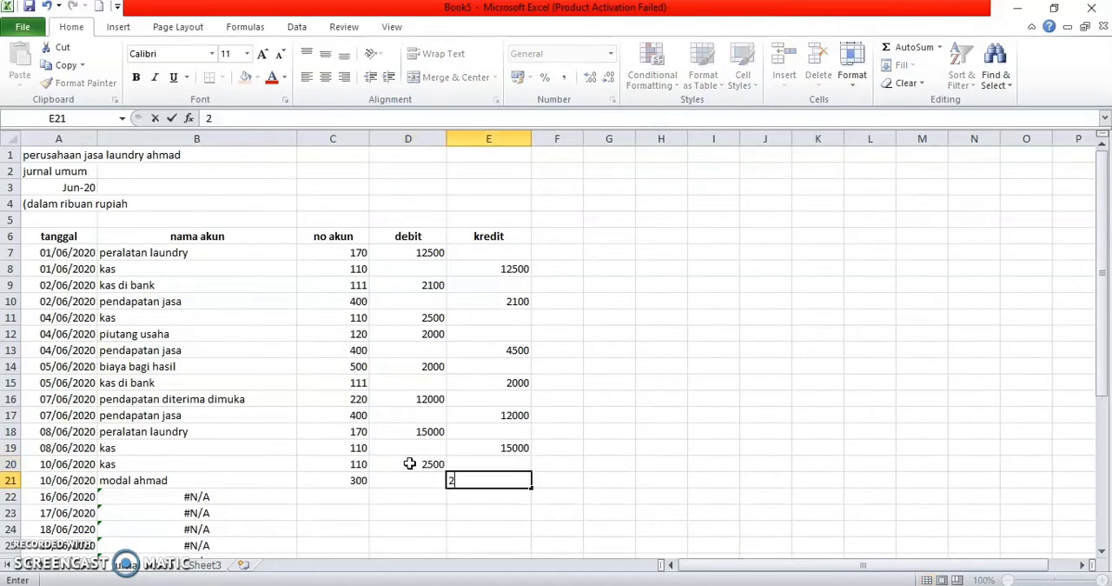
text(500)
key(Return)
Step: Change the dates in A22 and A23 of the tanggal column to 11/06/2020
key(Left)
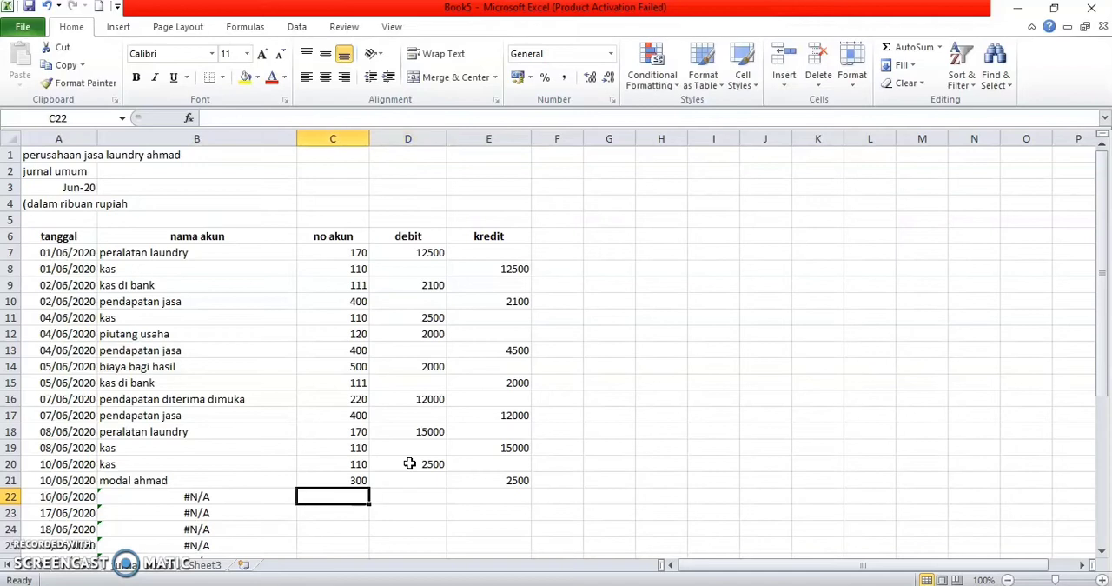
key(Left)
key(Left)
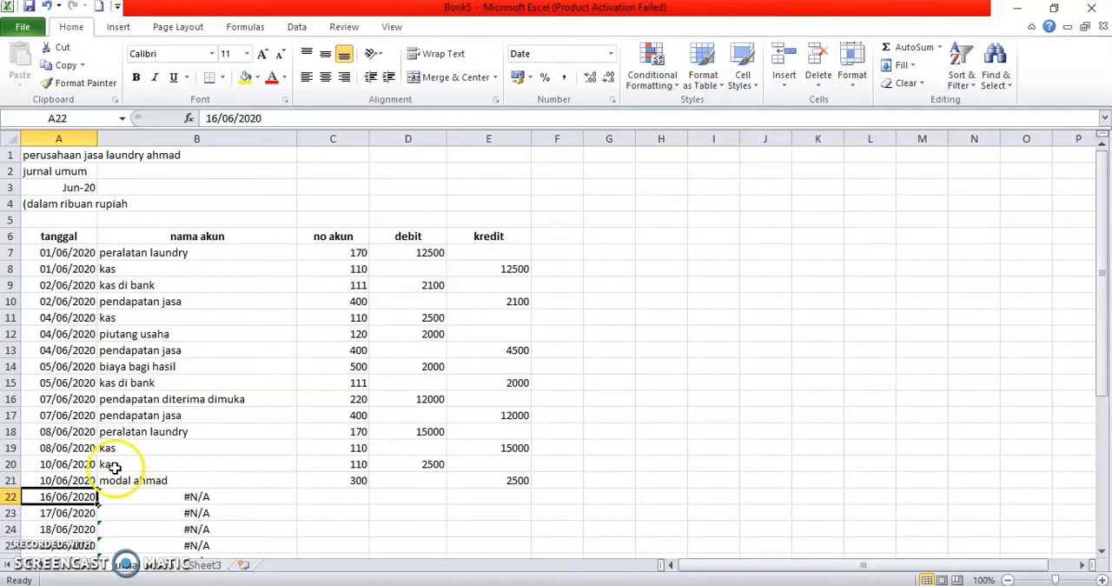
scroll(113, 466, down, 3)
click(51, 350)
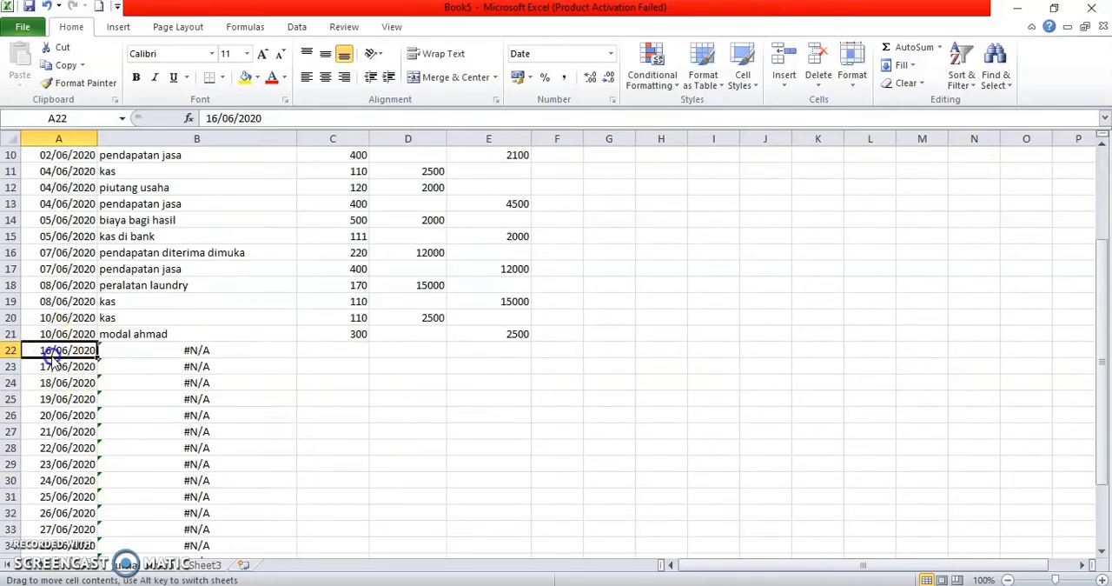
double_click(50, 350)
key(BackSpace)
text(1)
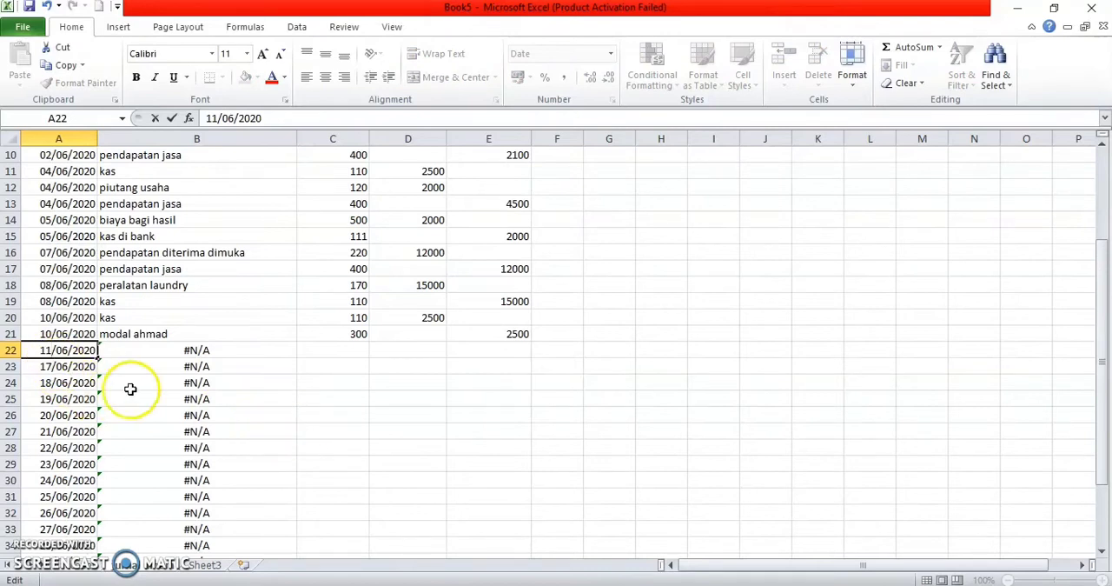
double_click(51, 366)
key(BackSpace)
text(1)
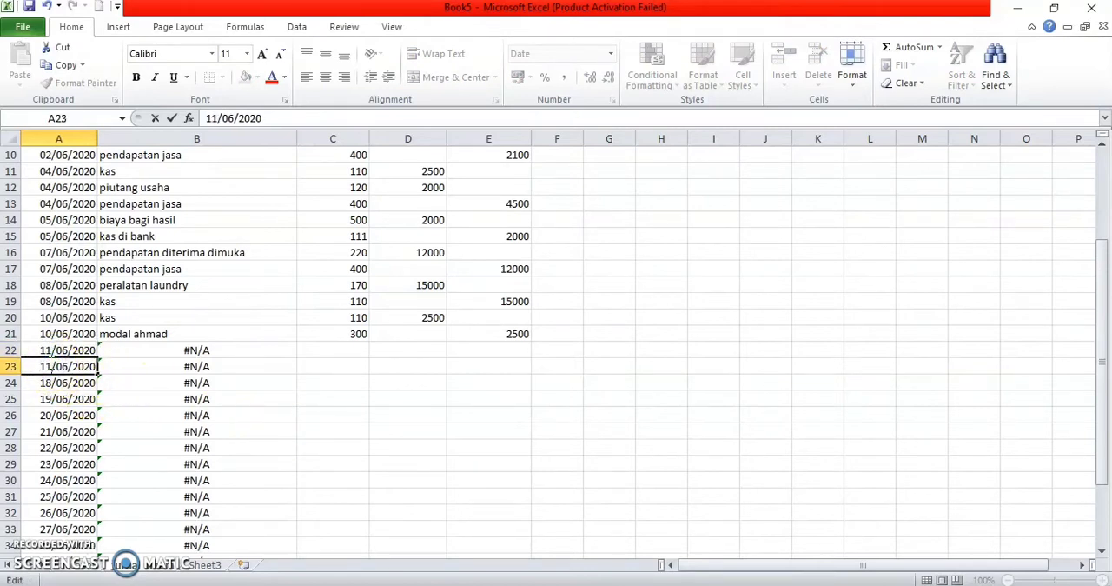
Step: Enter the account codes 210 and 110 in cells C22 and C23 of the no akun column
click(335, 353)
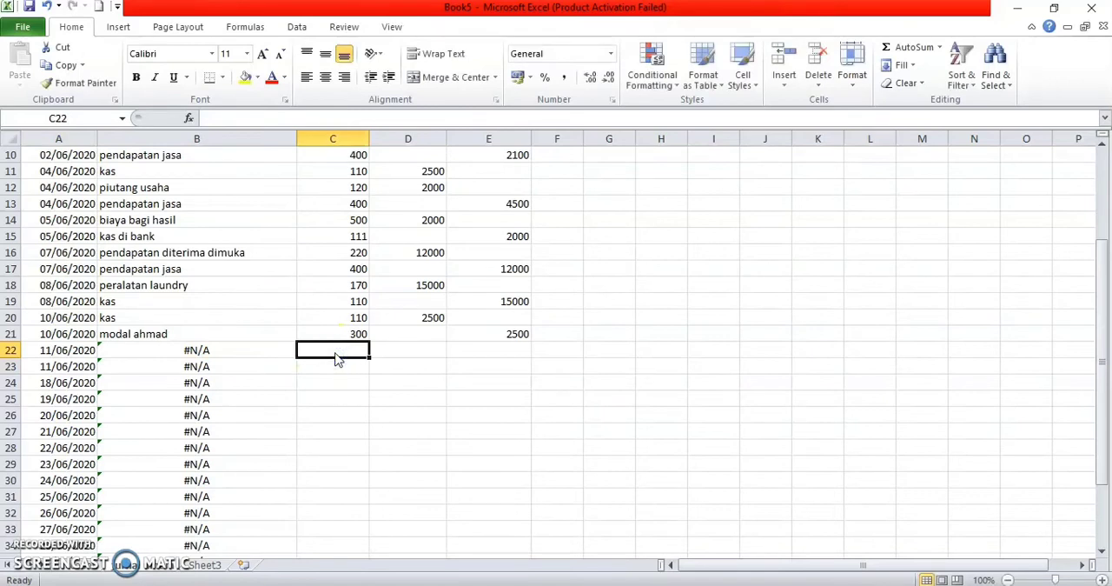
text(210)
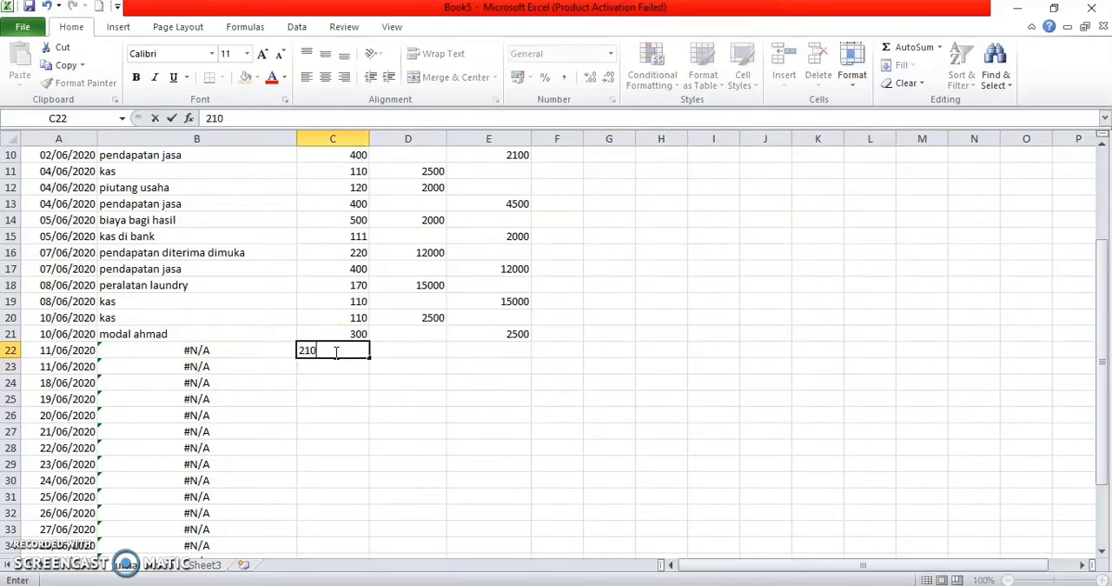
key(Return)
text(1)
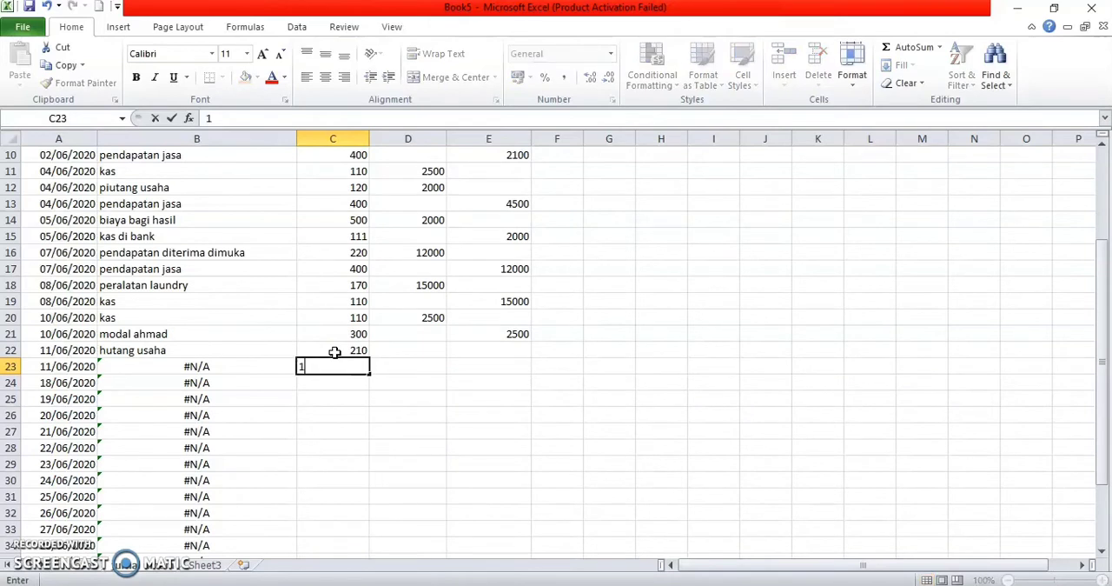
text(10)
key(Tab)
Step: Enter a debit of 10000 for hutang usaha in D22 and a credit of 10000 for kas in E23
key(Up)
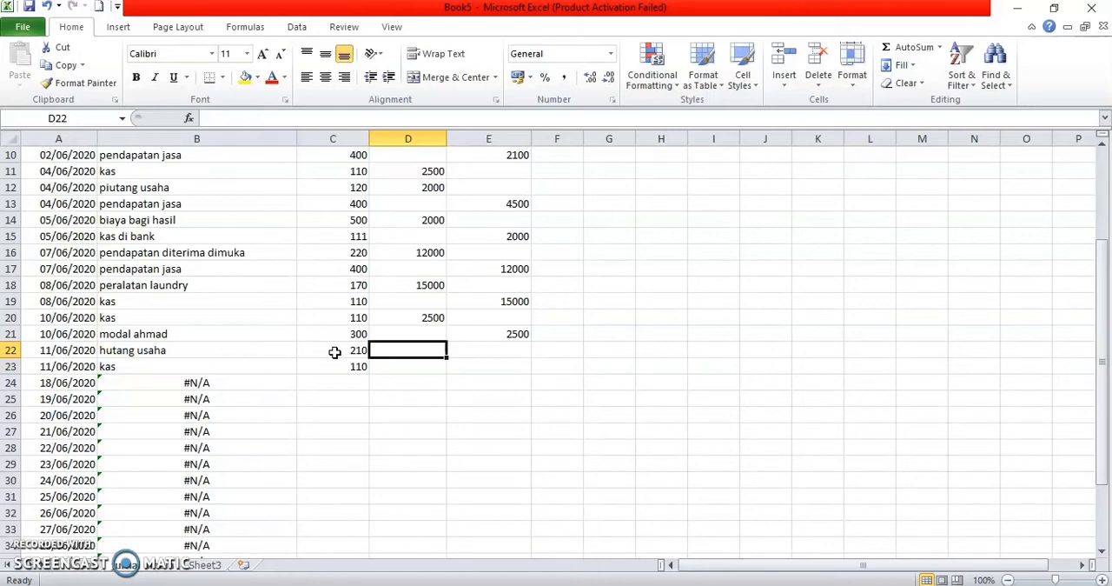
text(10000)
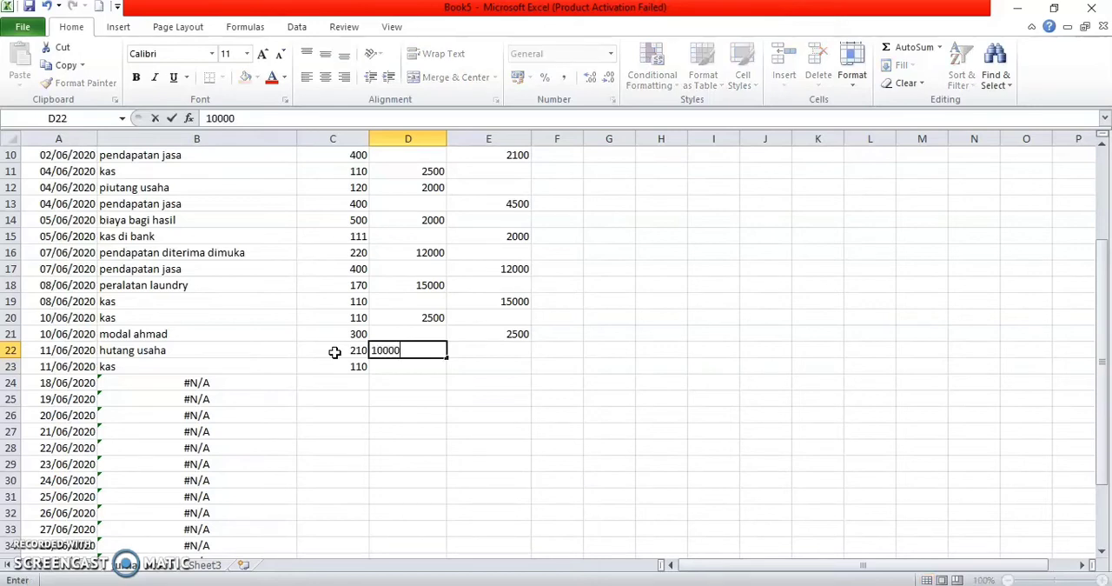
key(Return)
key(Tab)
text(10000)
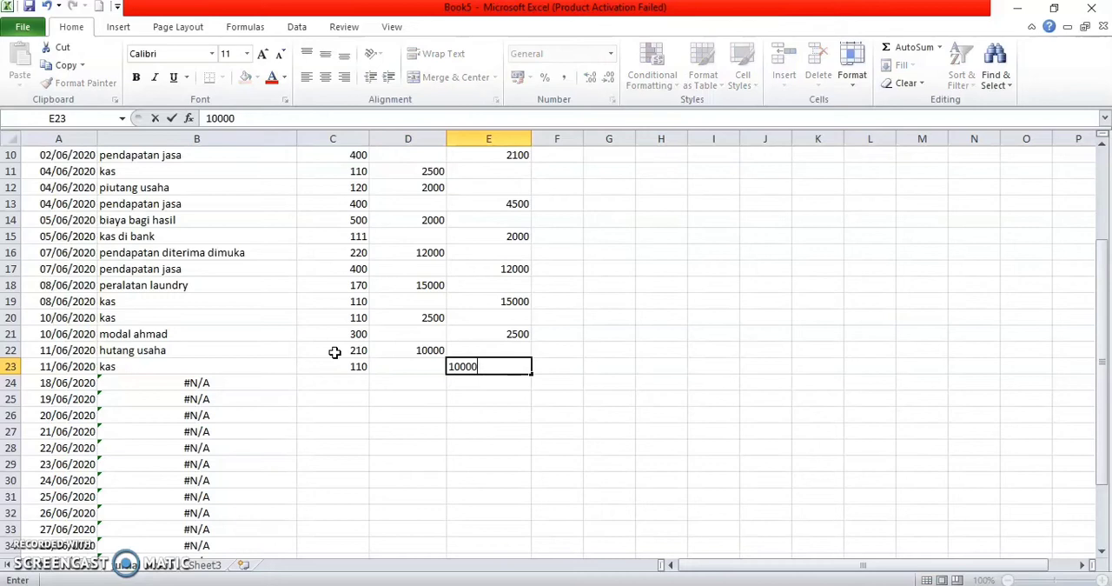
key(Return)
Step: Change the dates in A24 and A25 of the tanggal column to 15/06/2020
key(Left)
key(Left)
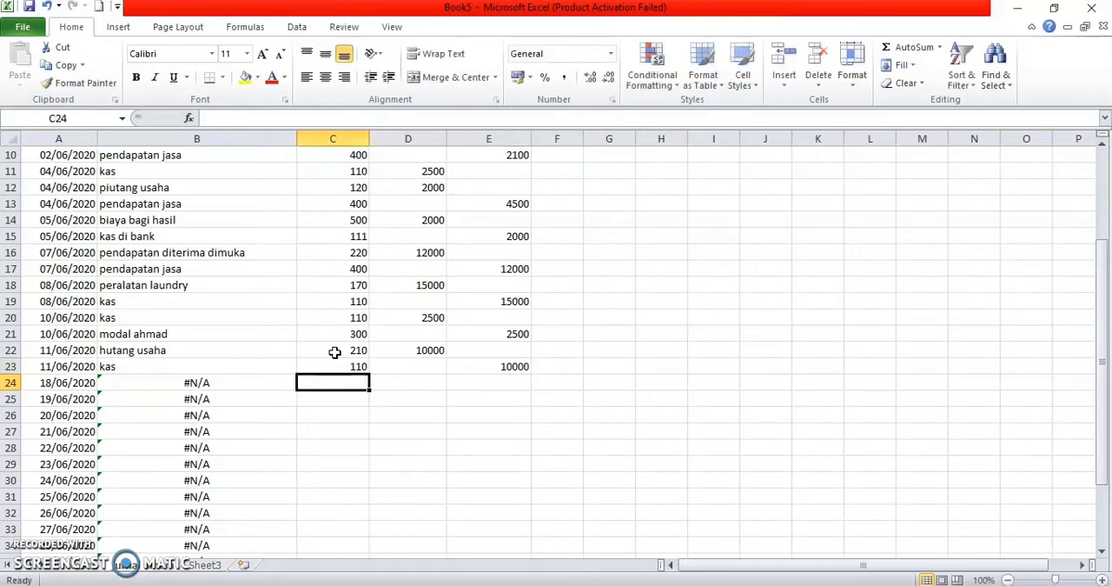
key(Left)
key(Left)
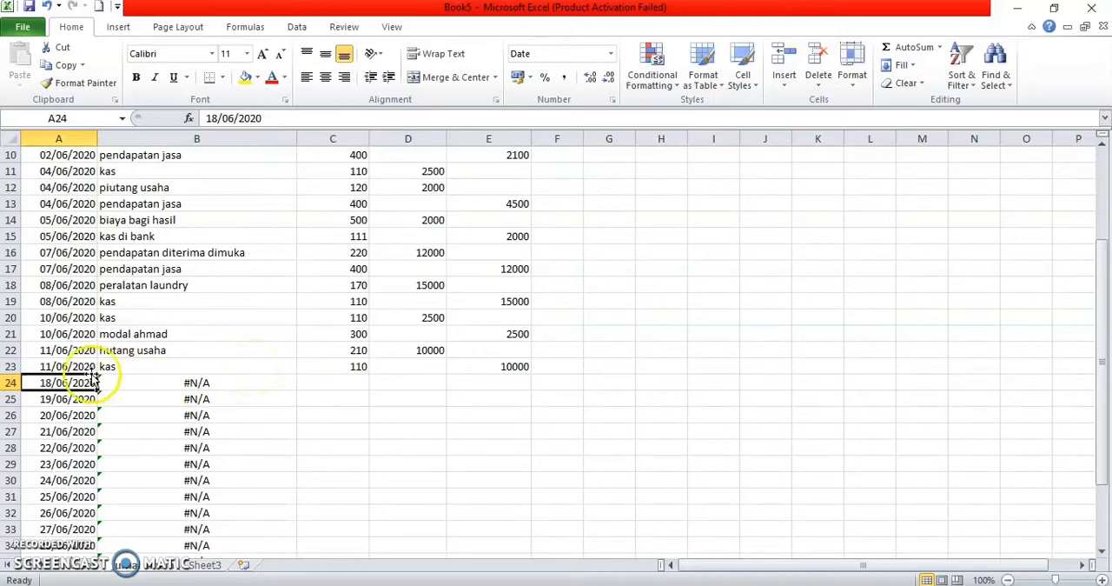
double_click(52, 383)
key(BackSpace)
text(5)
click(53, 399)
double_click(52, 399)
key(BackSpace)
text(5)
Step: Enter the account codes 502 and 110 in cells C24 and C25 of the no akun column
click(348, 385)
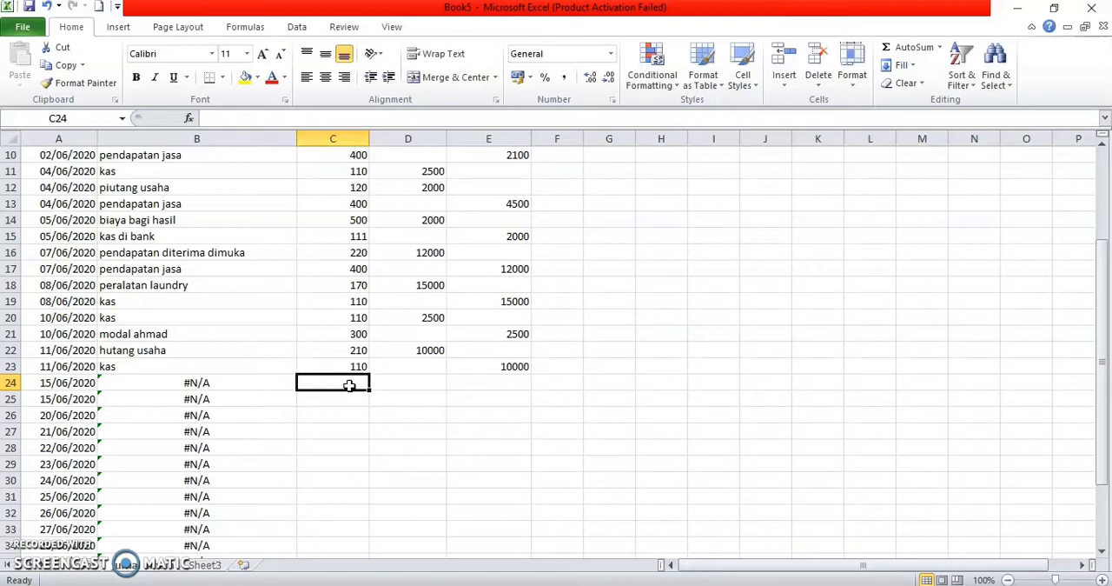
text(503)
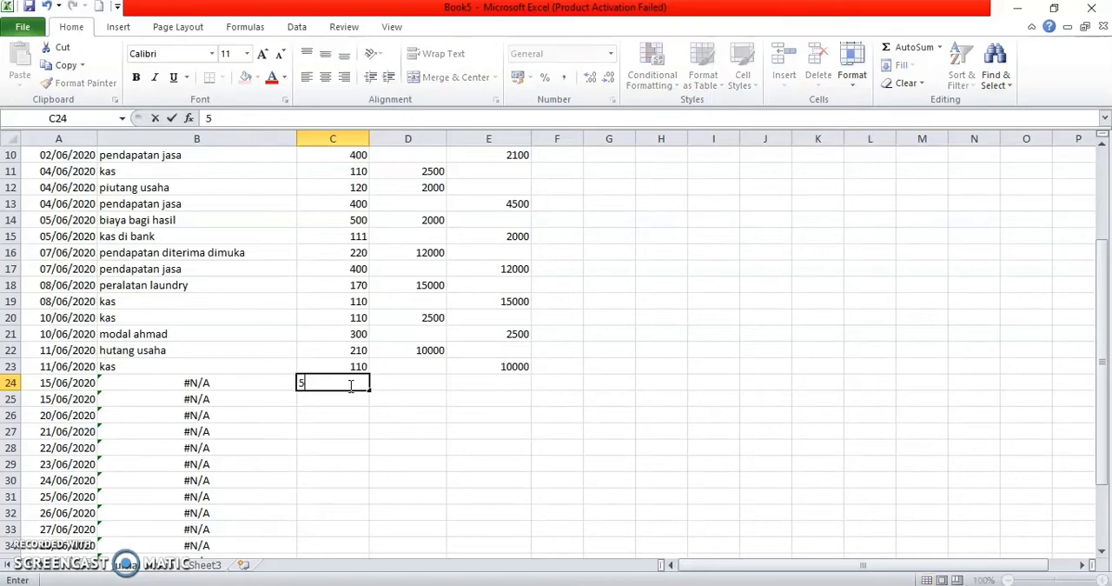
key(BackSpace)
text(2)
key(Return)
text(110)
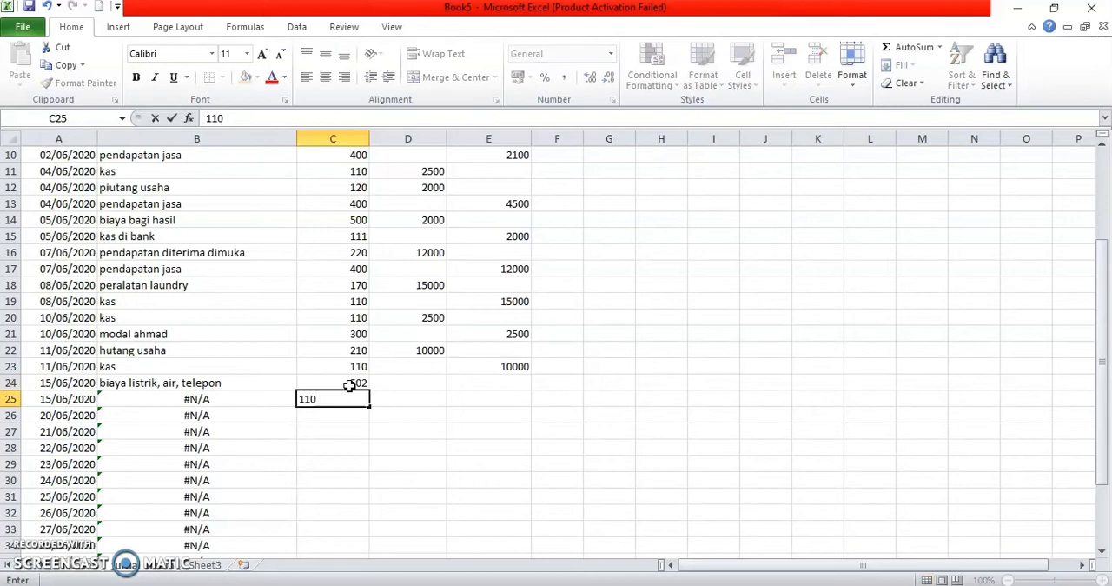
key(Return)
Step: Enter a debit of 1600 for biaya listrik, air, telepon in D24 and a credit of 1600 for kas in E25
key(Right)
key(Up)
key(Up)
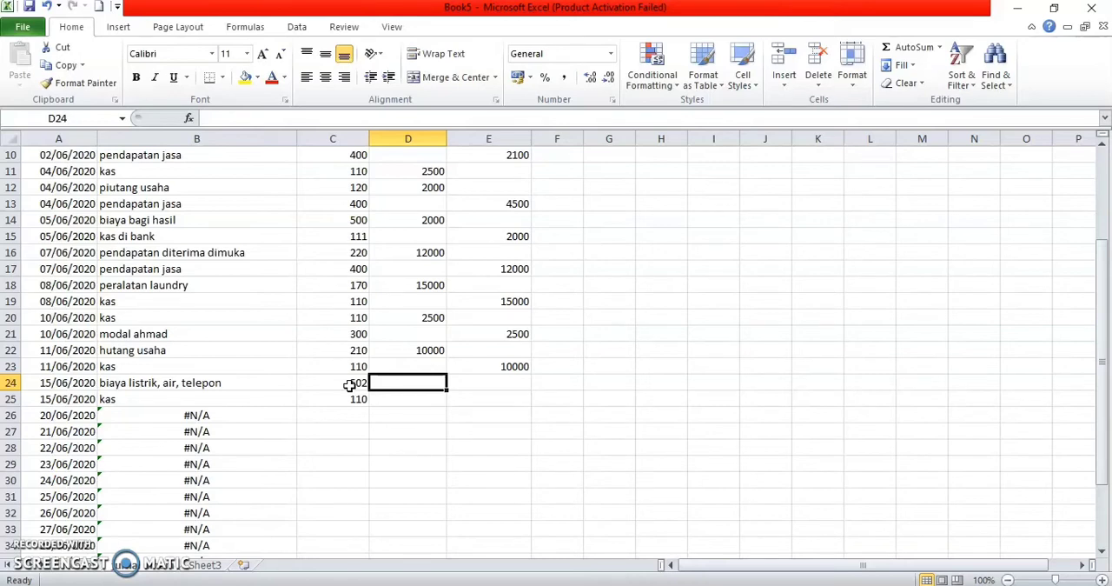
text(1600)
key(Return)
key(Right)
text(1600)
key(Return)
Step: Change the dates in A26 and A27 of the tanggal column to 15/06/2020
key(Left)
key(Left)
key(Left)
key(Left)
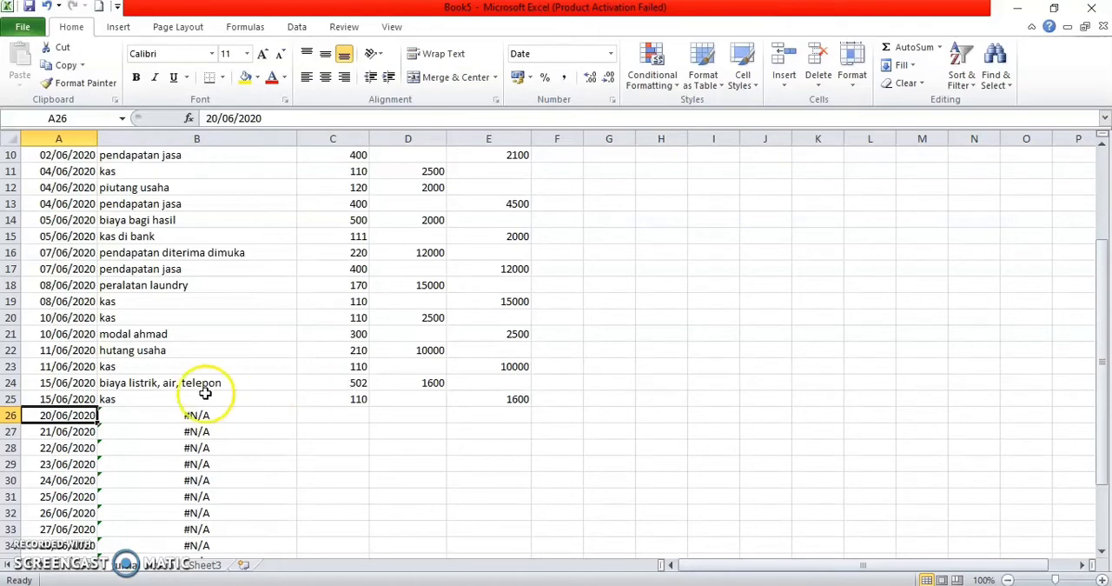
double_click(54, 416)
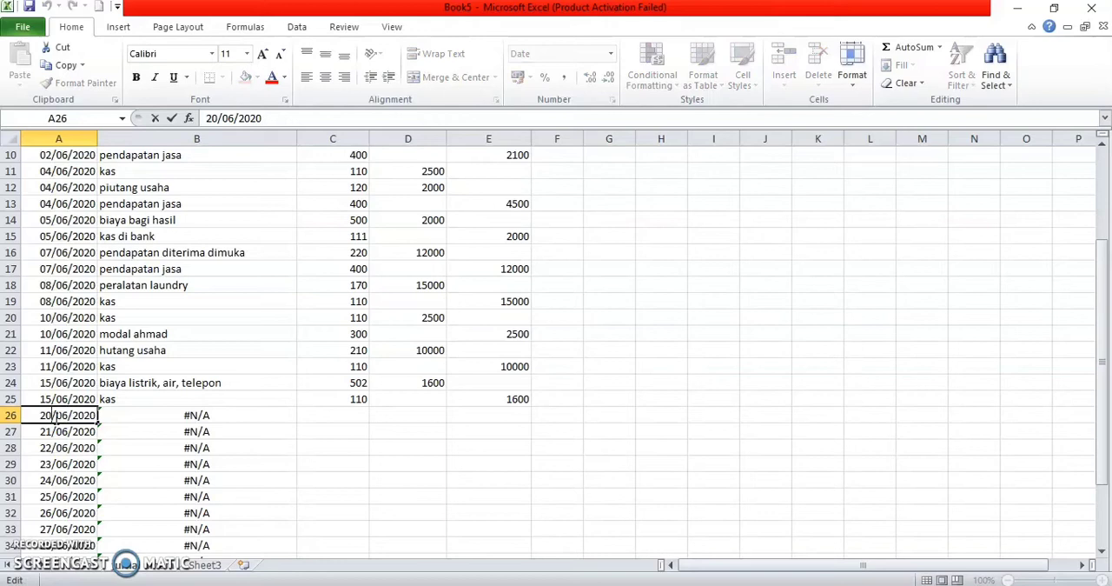
key(BackSpace)
key(BackSpace)
text(15)
click(54, 429)
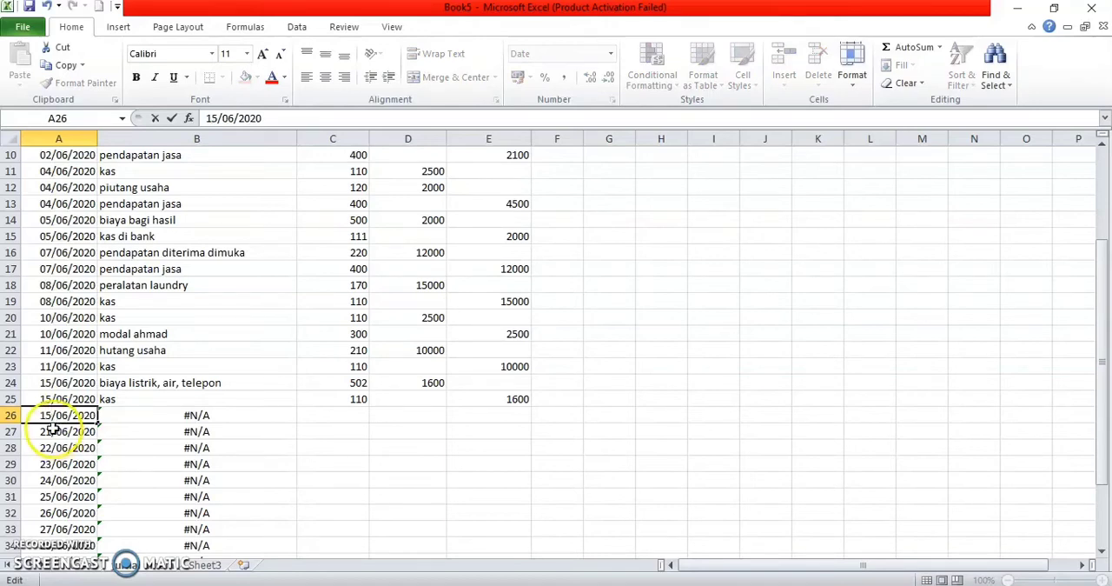
double_click(54, 428)
key(BackSpace)
key(BackSpace)
text(15)
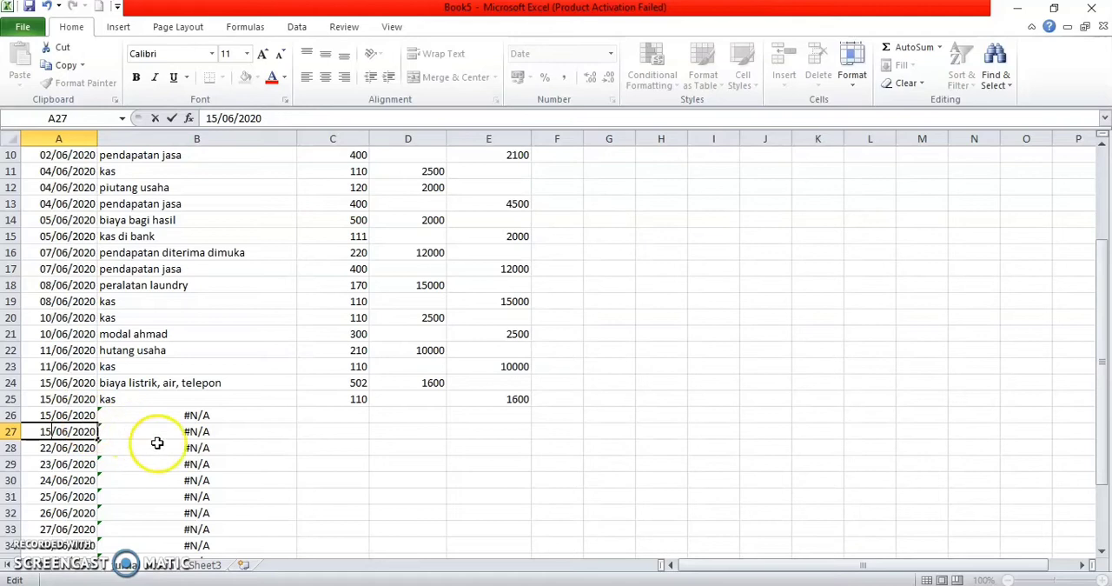
Step: Enter the account codes 501 and 111 in cells C26 and C27 of the no akun column
click(319, 418)
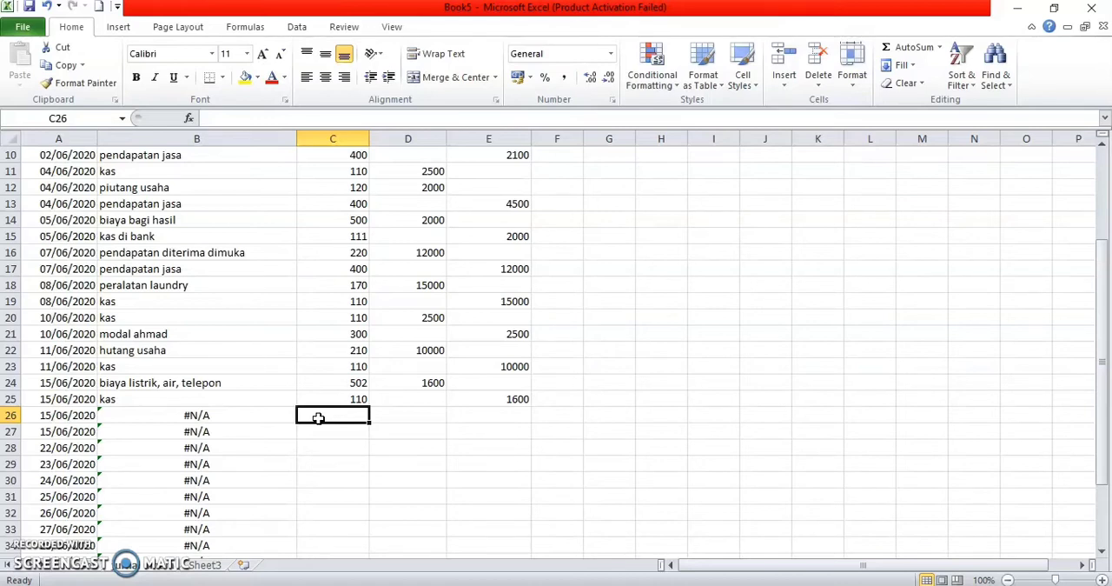
text(501)
key(Return)
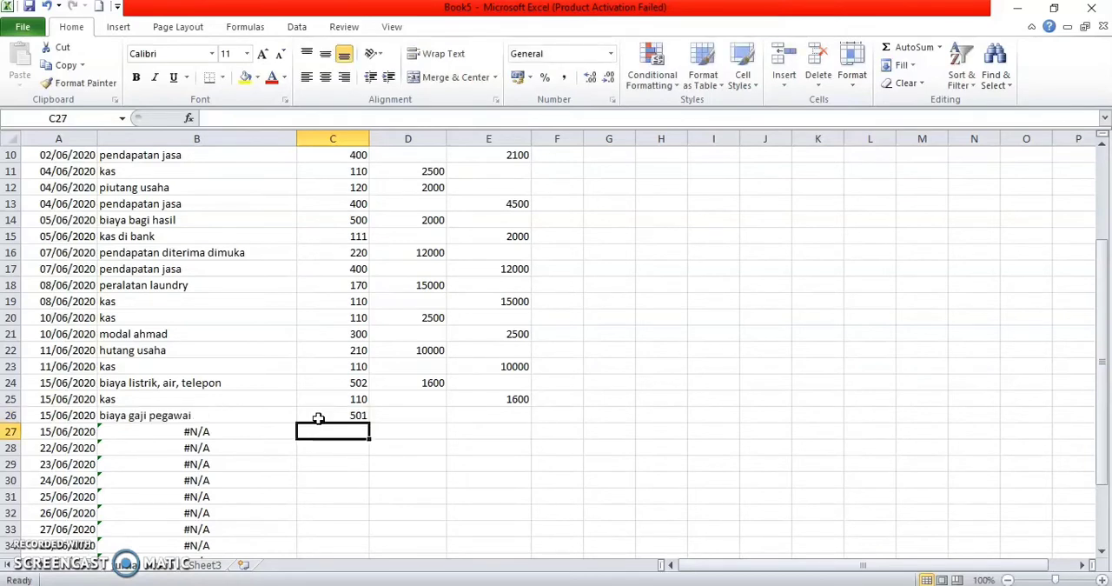
text(111)
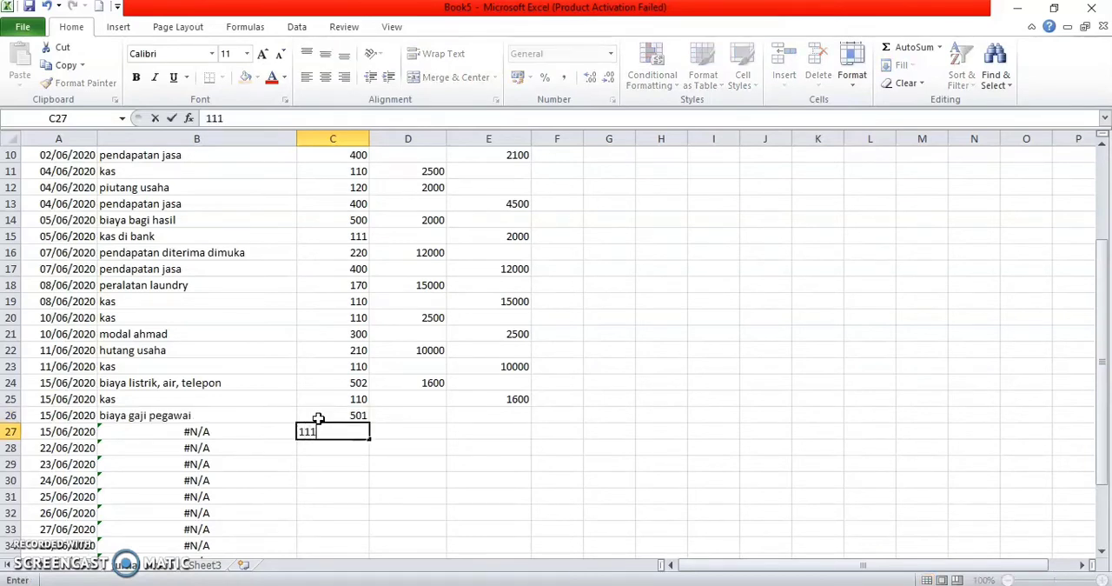
key(Return)
Step: Enter a debit of 3000 for biaya gaji pegawai in D26 and a credit of 3000 for kas di bank in E27
click(385, 418)
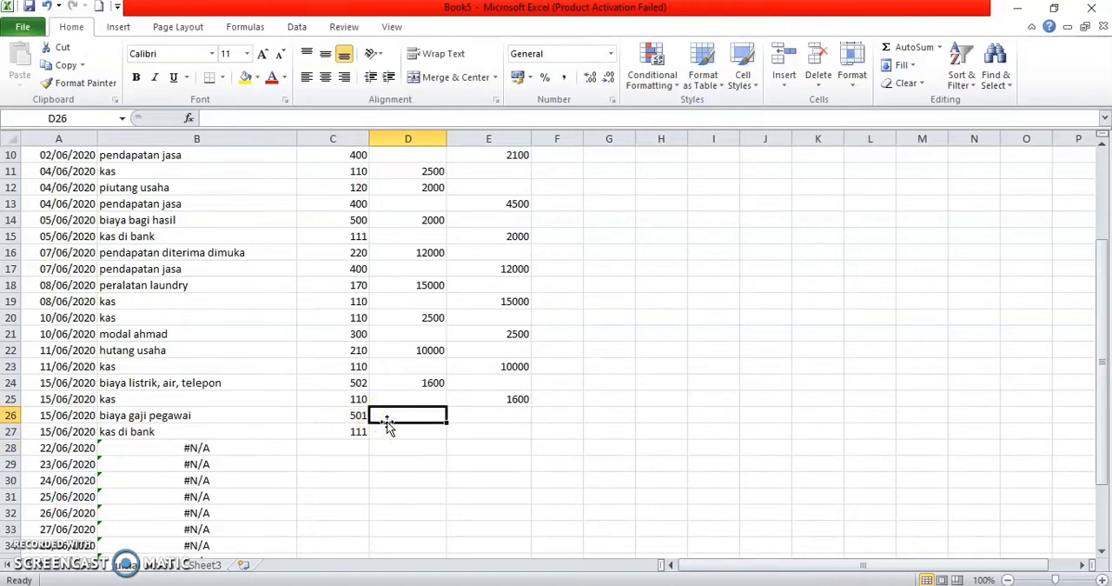
text(30)
key(Return)
key(Right)
text(3000)
key(Return)
Step: Change the dates in A28 and A29 of the tanggal column to 16/06/2020
key(Left)
key(Left)
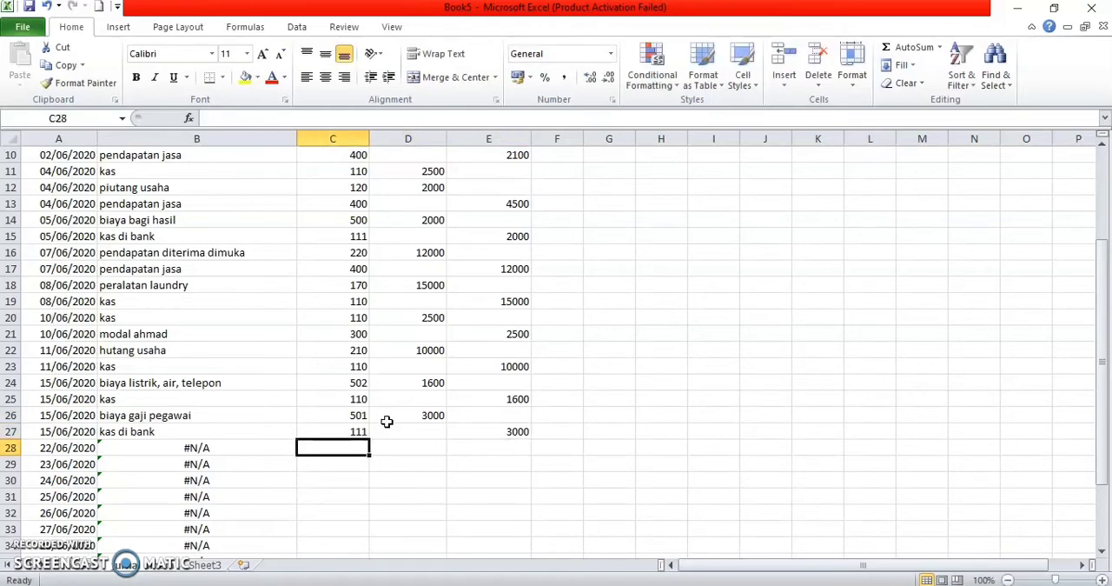
click(57, 450)
key(ctrl+Down)
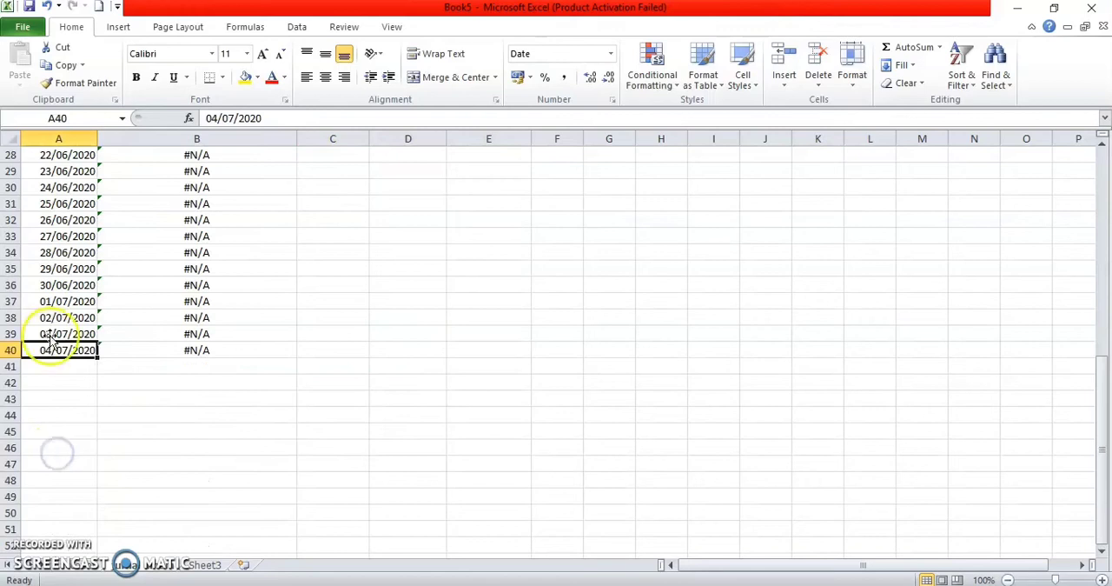
scroll(52, 339, up, 9)
scroll(54, 347, down, 4)
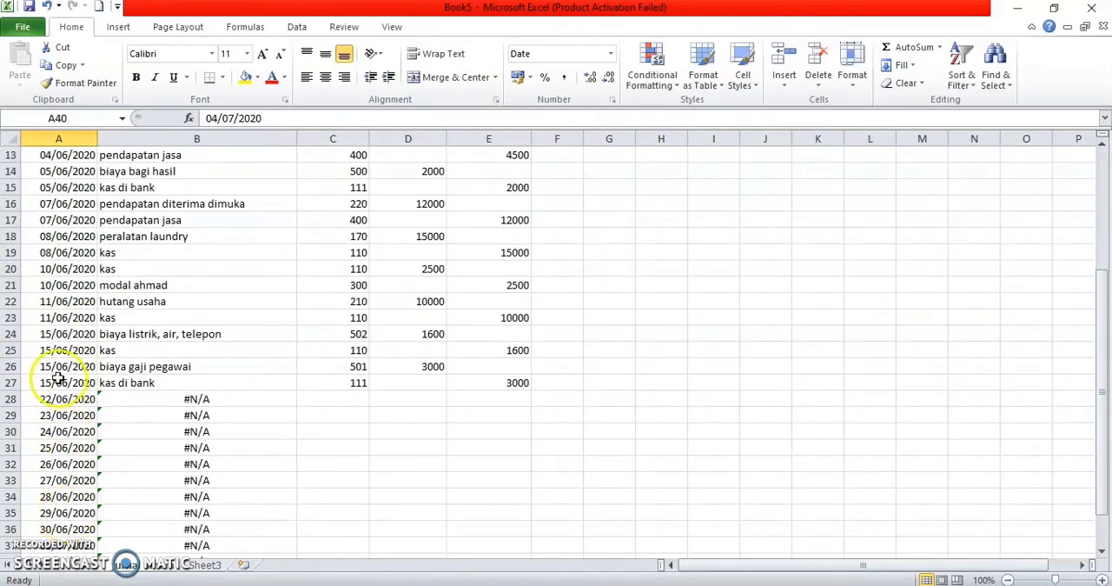
click(52, 400)
double_click(50, 401)
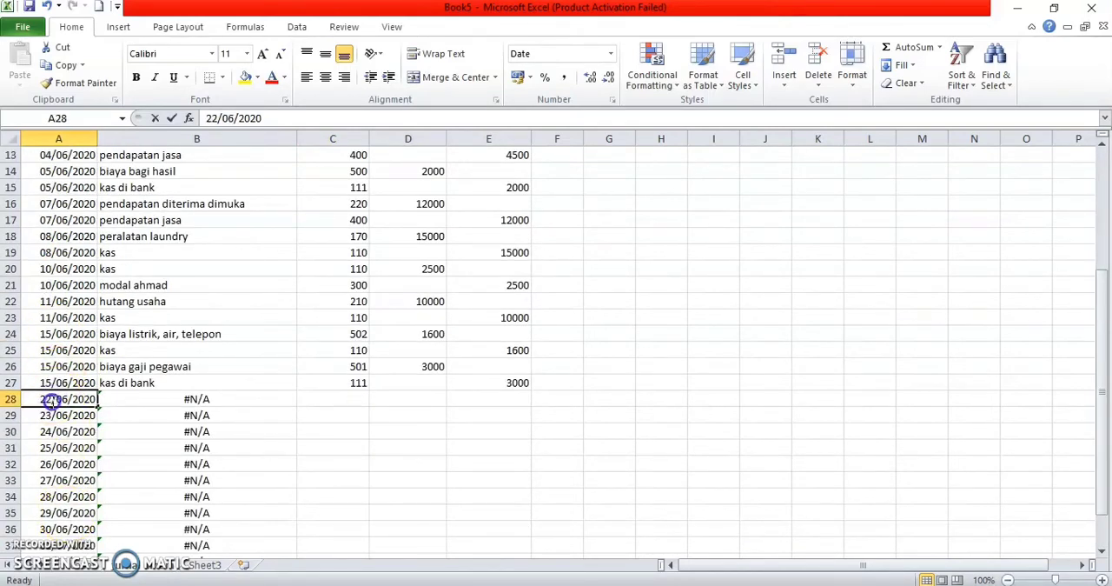
key(BackSpace)
key(BackSpace)
text(16)
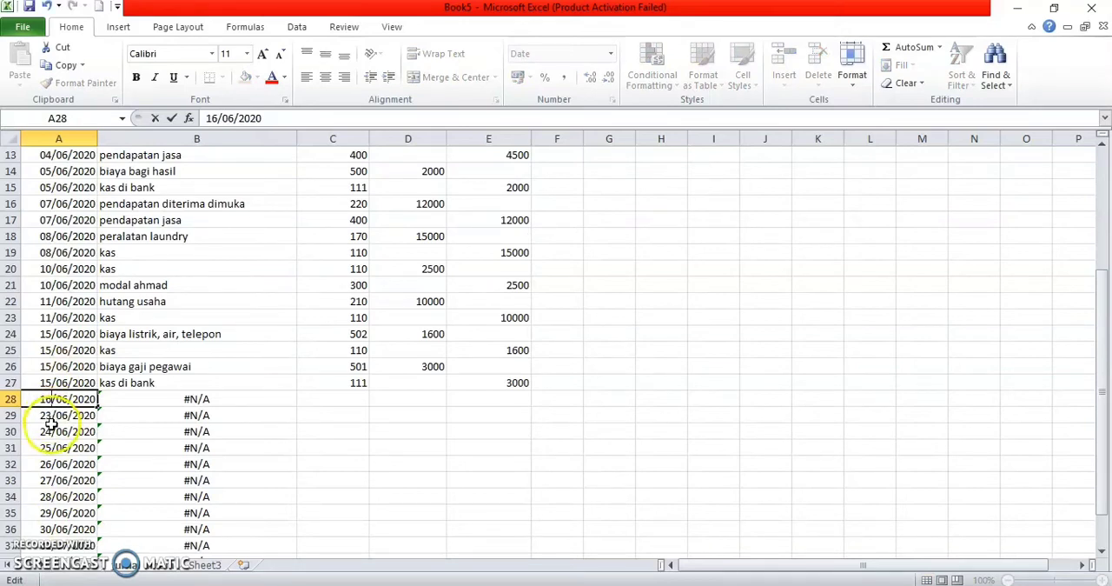
click(50, 415)
double_click(51, 416)
key(BackSpace)
key(BackSpace)
text(16)
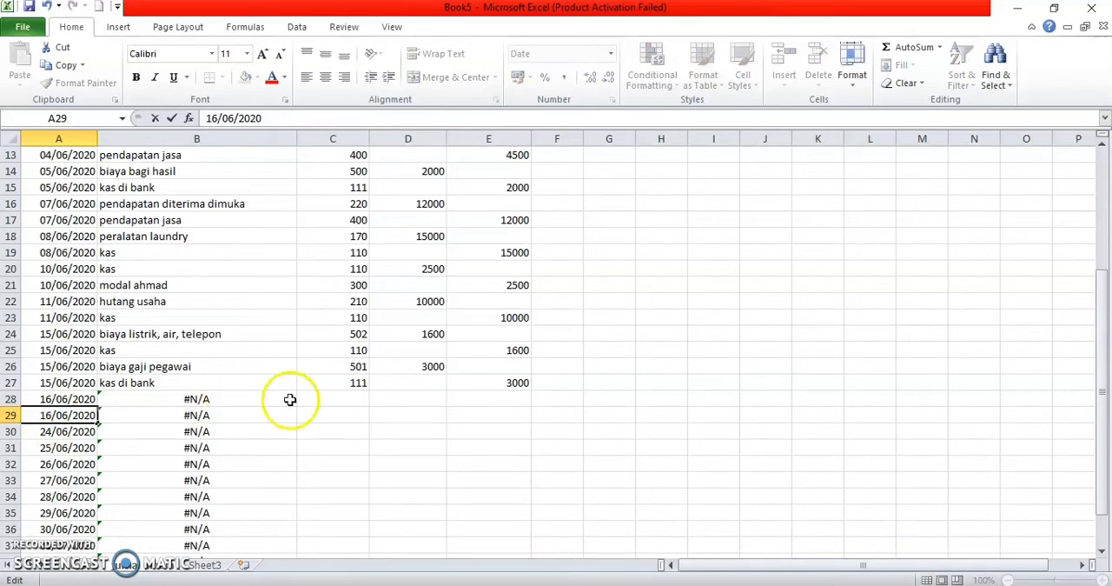
Step: Enter the account codes 301 and 111 in cells C28 and C29 of the no akun column
click(317, 395)
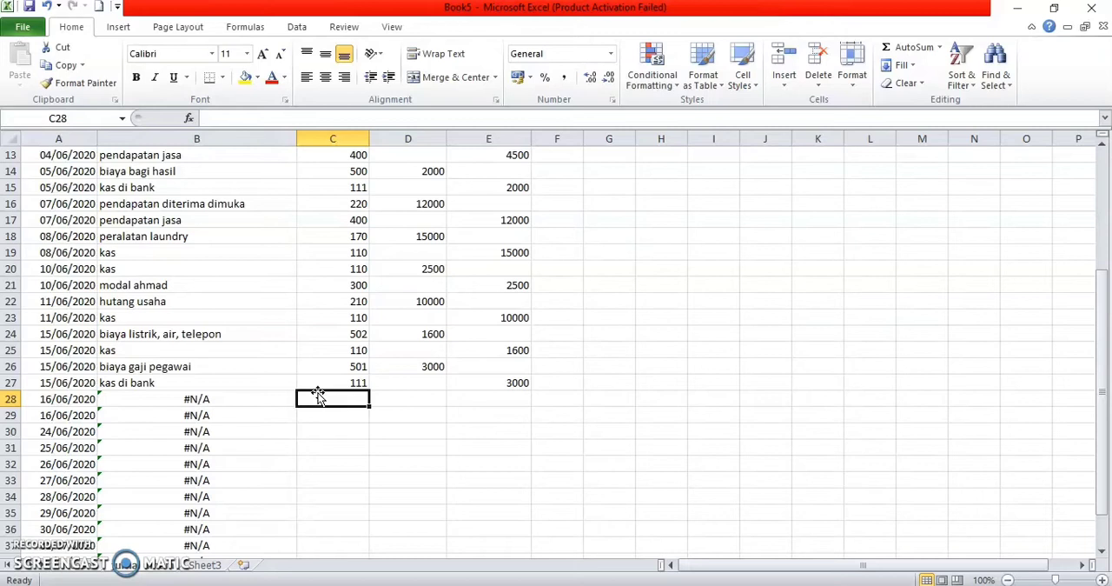
text(301)
key(Return)
text(111)
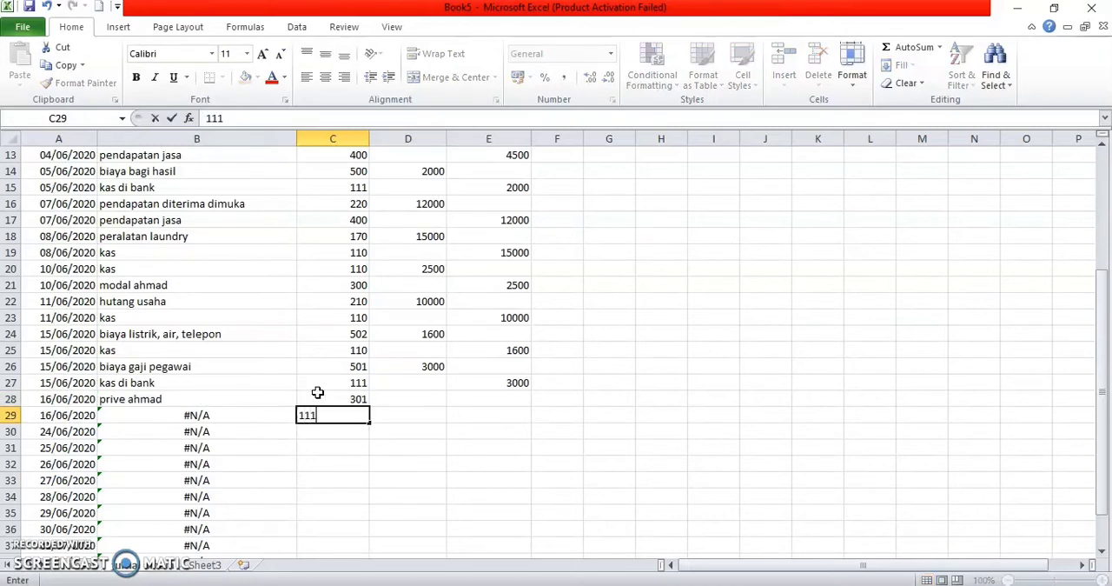
key(Tab)
Step: Enter a debit of 2000 for the prive account in D28 and a credit of 2000 for kas di bank in E29
key(Up)
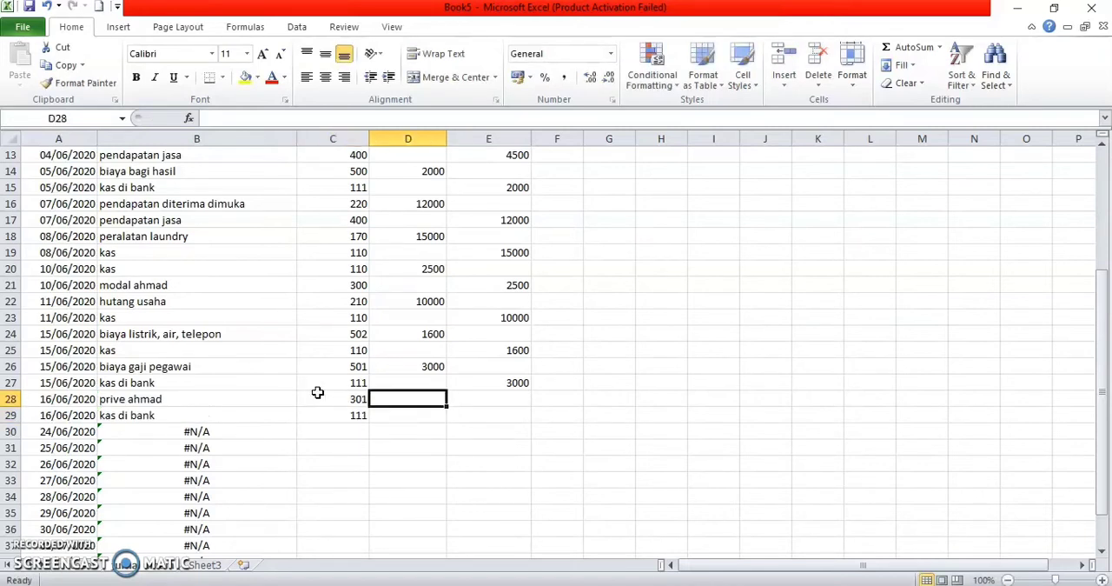
text(2000)
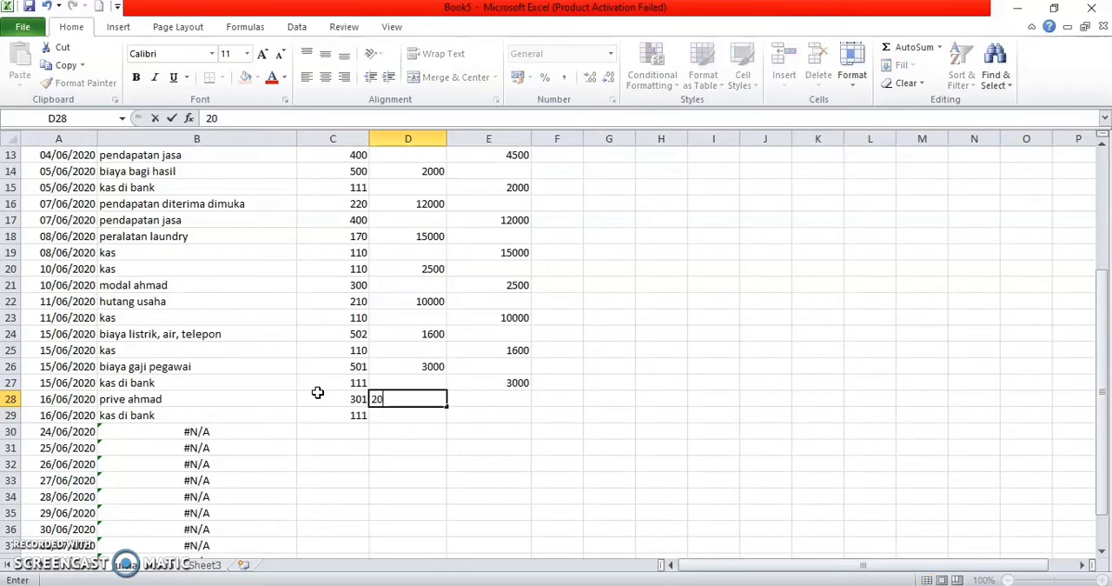
key(Return)
key(Tab)
text(2000)
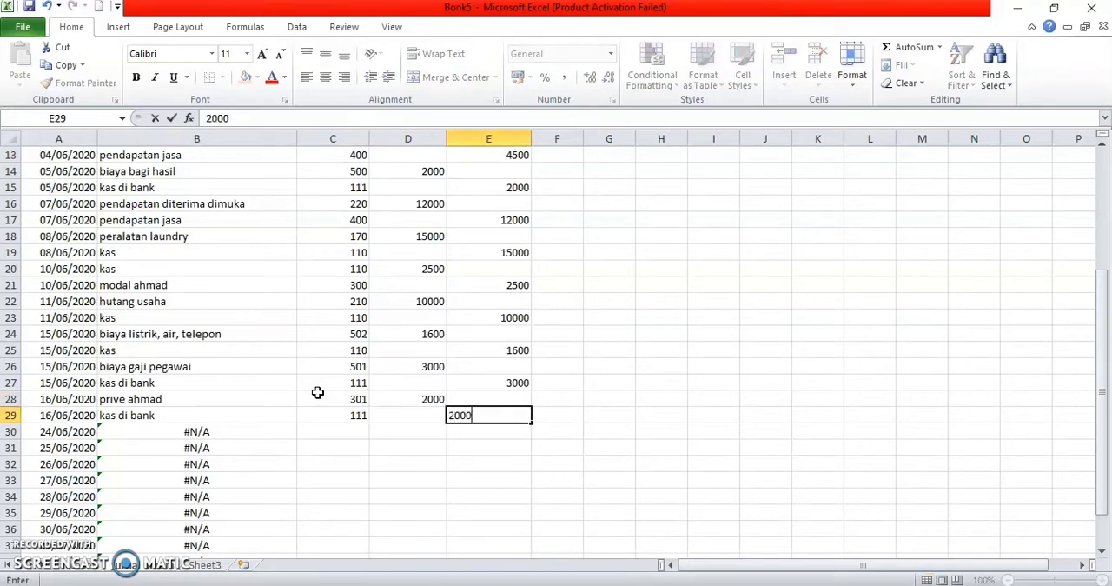
key(Return)
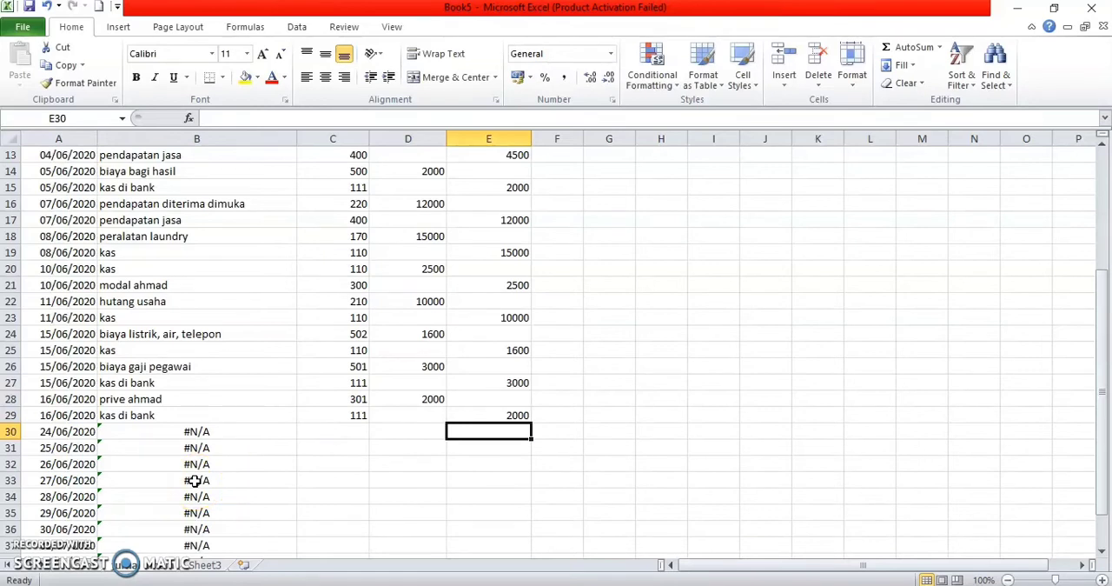
Step: Change the dates in A30 and A31 of the tanggal column to 18/06/2020
double_click(53, 432)
key(BackSpace)
key(BackSpace)
text(18)
double_click(52, 447)
key(BackSpace)
key(BackSpace)
text(1)
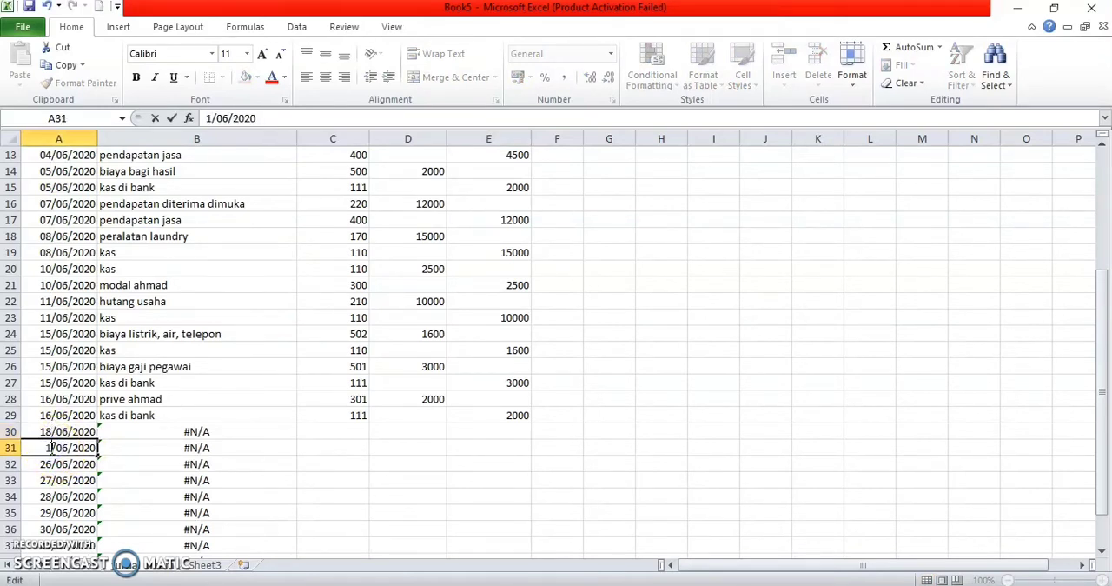
text(8)
Step: Enter the account codes 110 and 400 in cells C30 and C31 of the no akun column
click(335, 431)
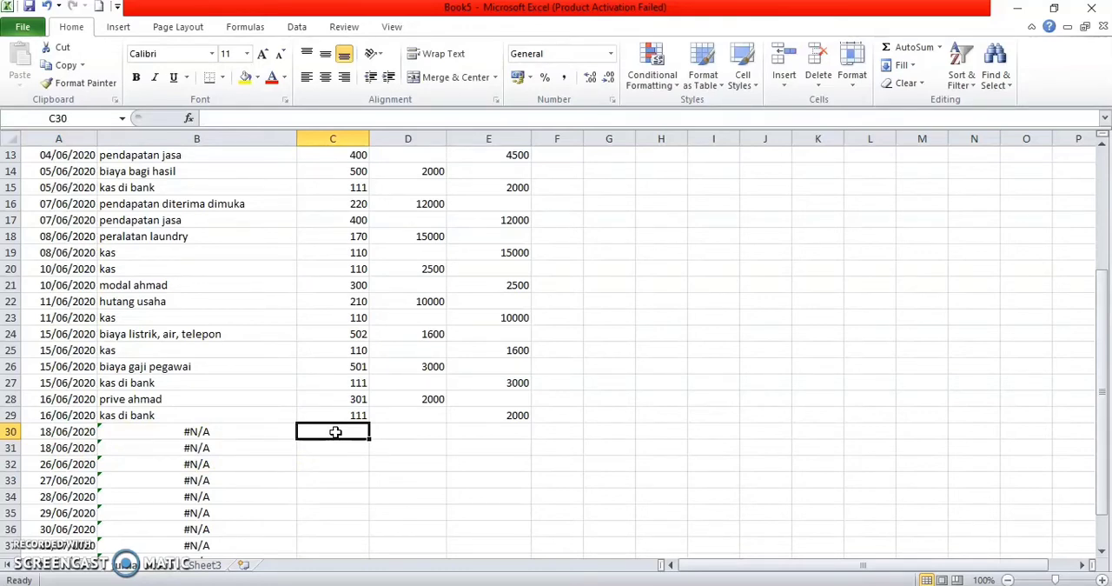
text(110)
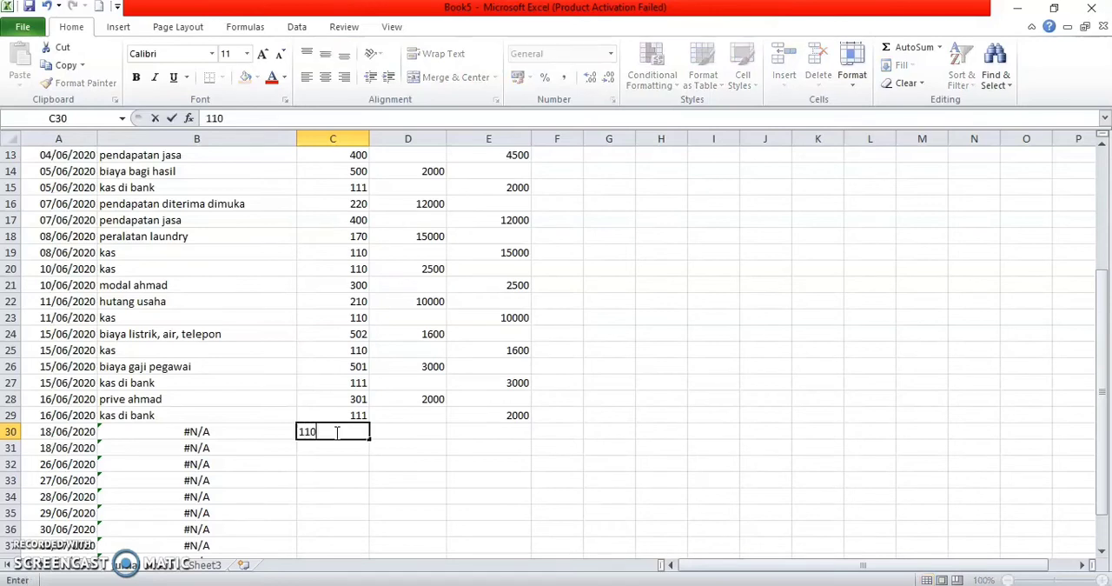
key(Return)
text(400)
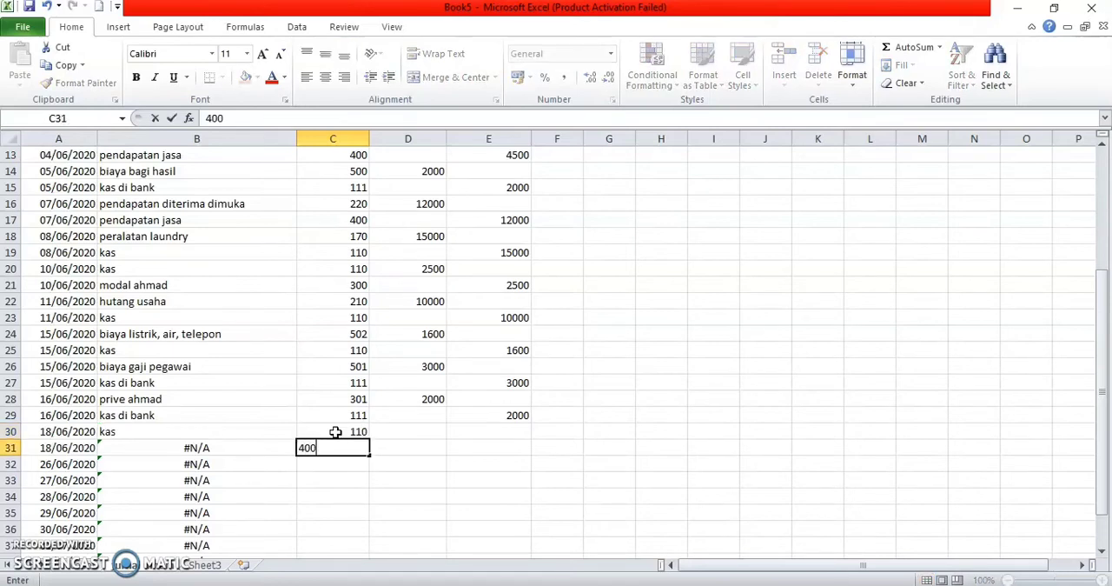
key(Up)
Step: Enter a debit of 2500 for kas in D30 and a credit of 2500 for pendapatan jasa in E31
key(Right)
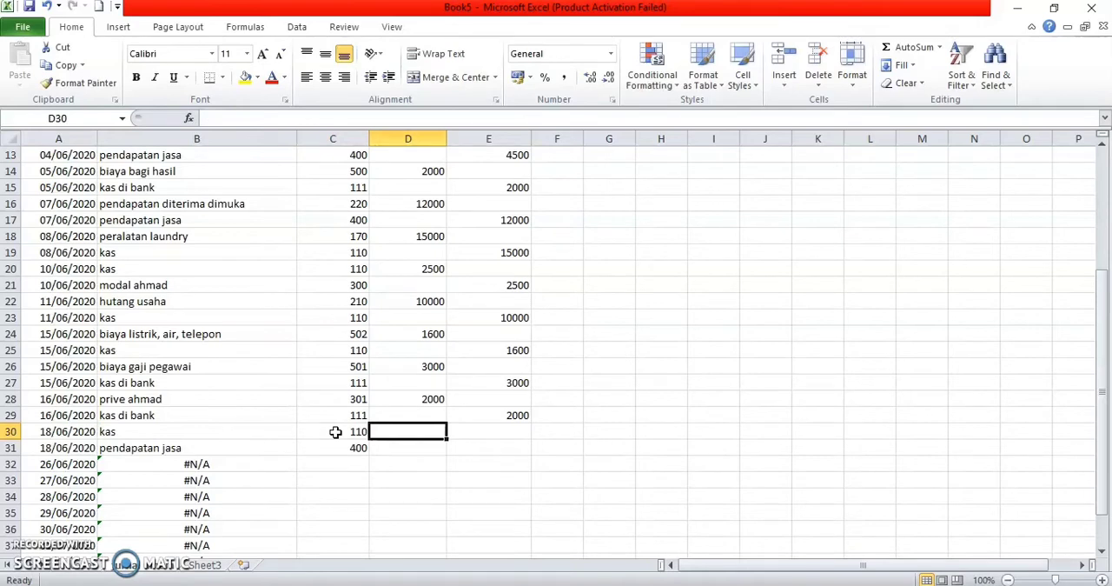
text(2500)
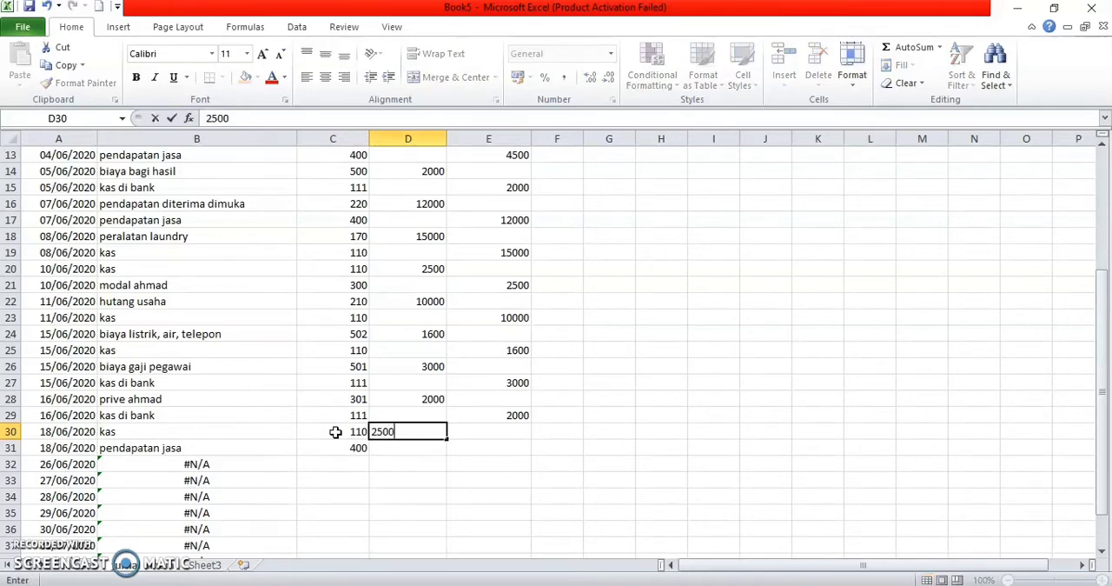
key(Return)
text(2500)
key(BackSpace)
key(BackSpace)
key(BackSpace)
key(BackSpace)
key(Tab)
text(2500)
key(Return)
Step: Change the dates in A32 and A33 of the tanggal column to 20/06/2020
key(Left)
key(Left)
key(Left)
key(Left)
click(53, 465)
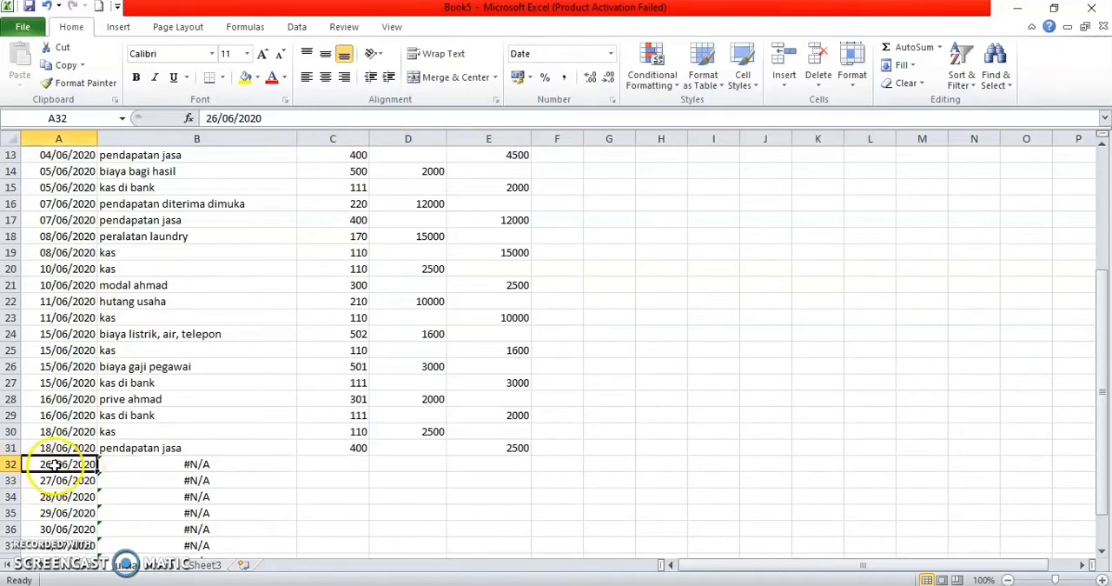
double_click(53, 465)
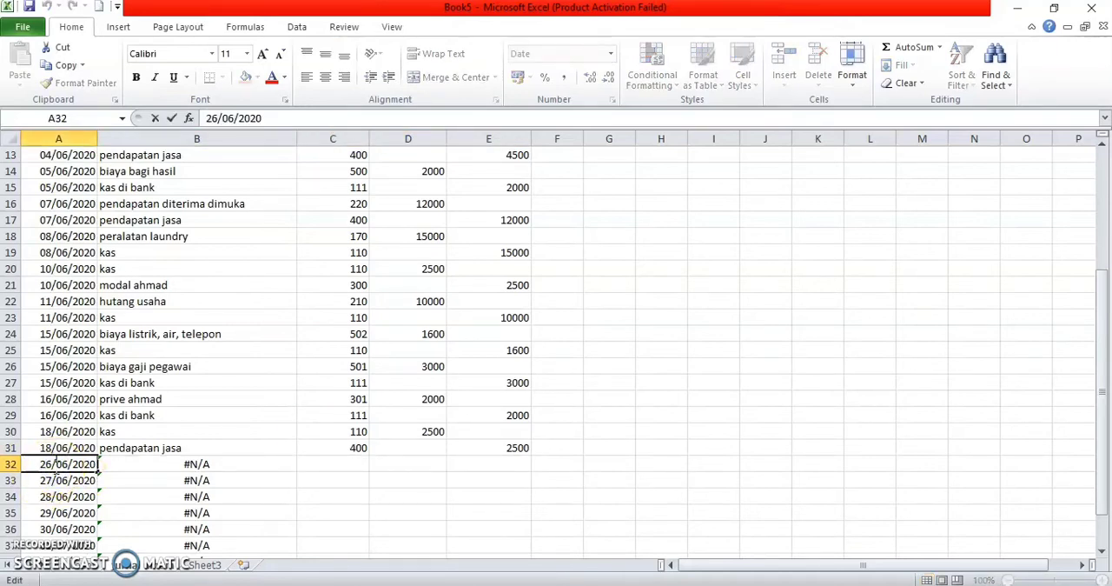
key(BackSpace)
text(0)
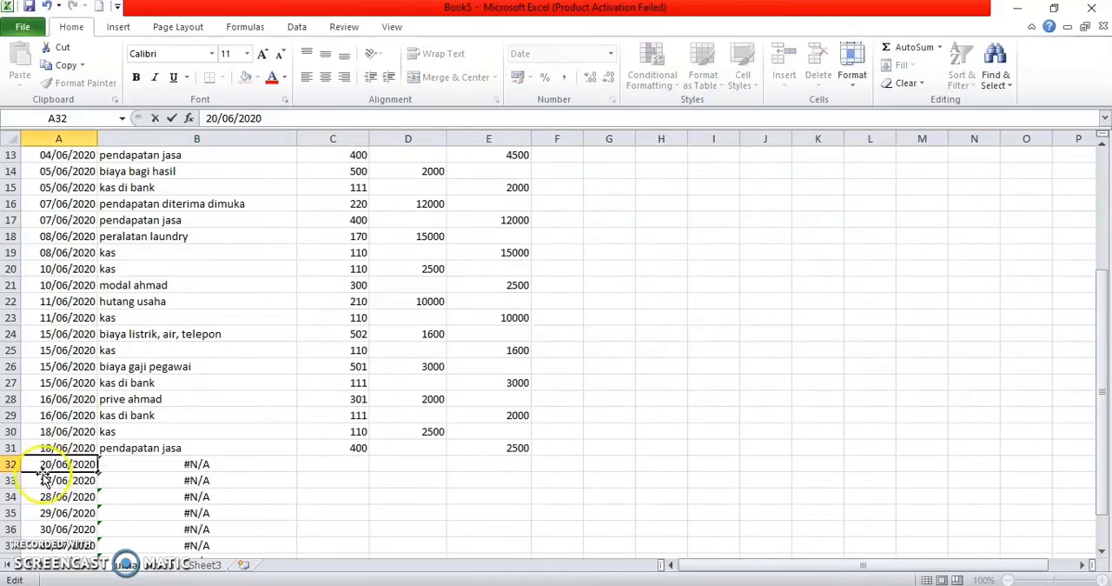
click(51, 469)
click(54, 478)
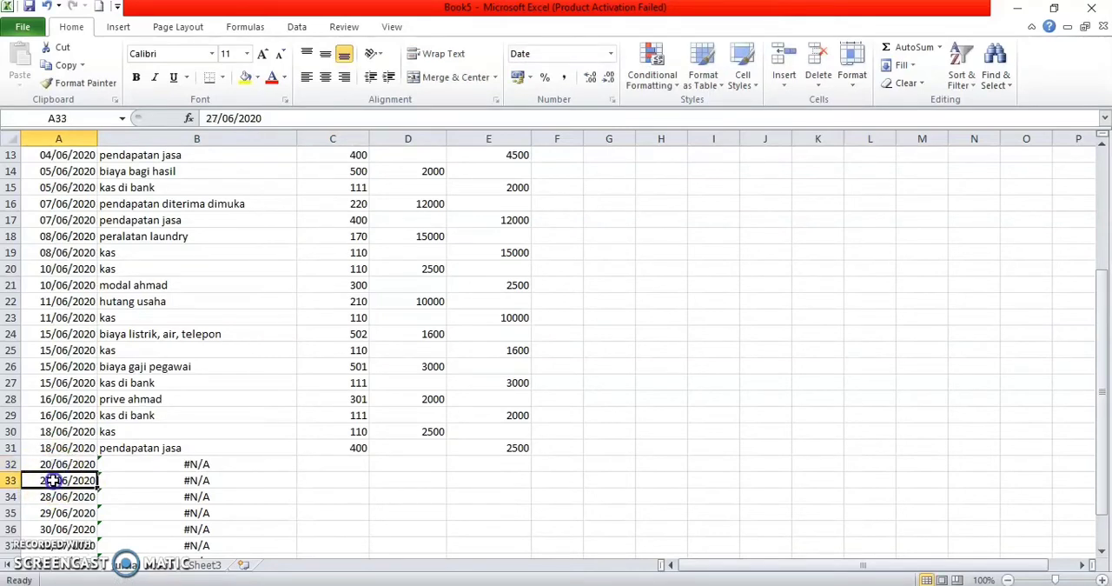
double_click(52, 480)
key(BackSpace)
text(0)
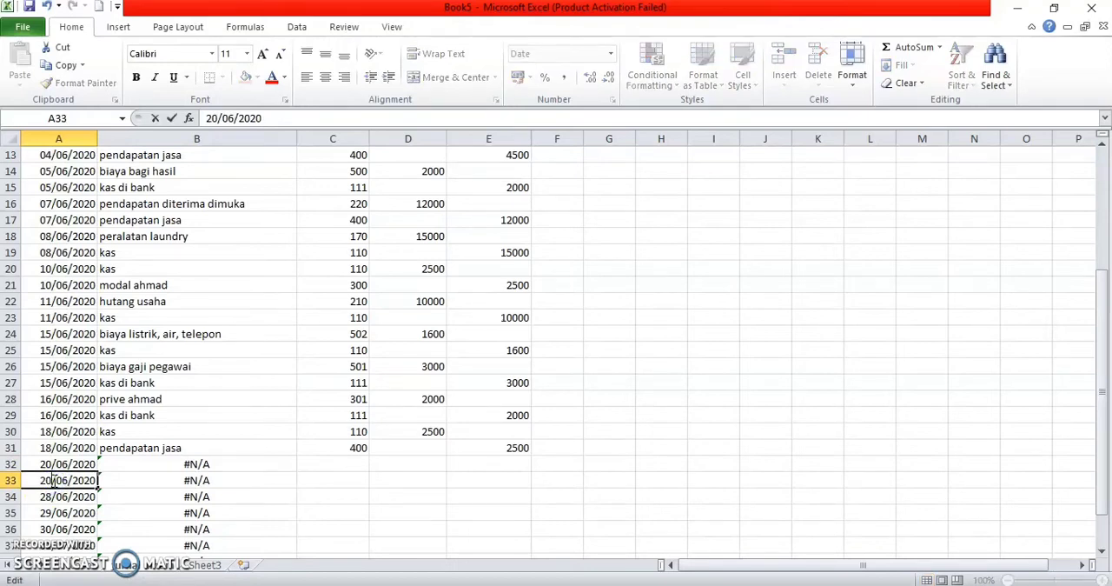
Step: Enter the account codes 125 and 110 in cells C32 and C33 of the no akun column
click(343, 464)
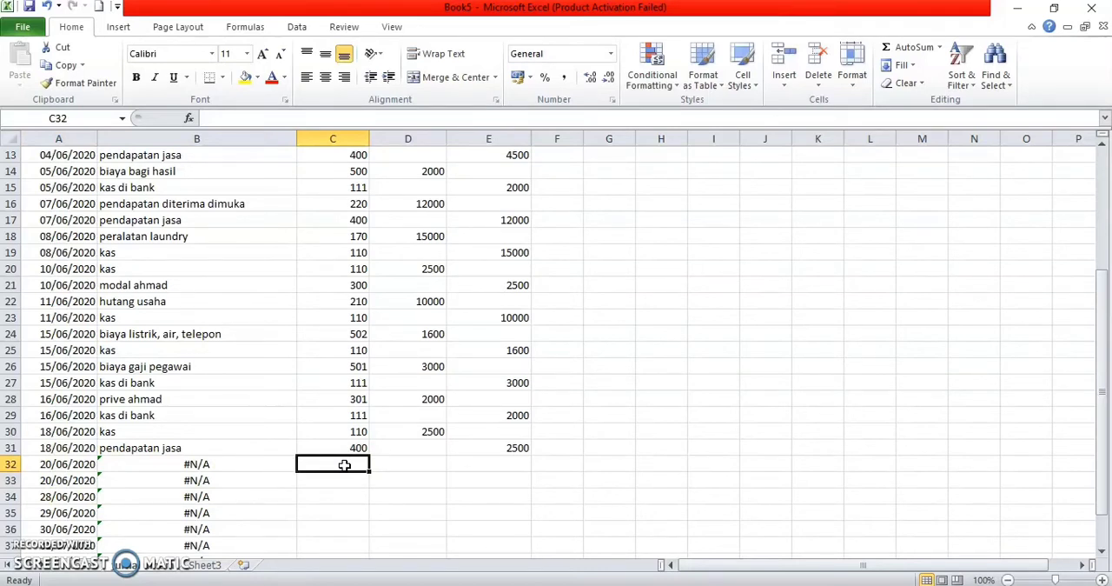
text(12)
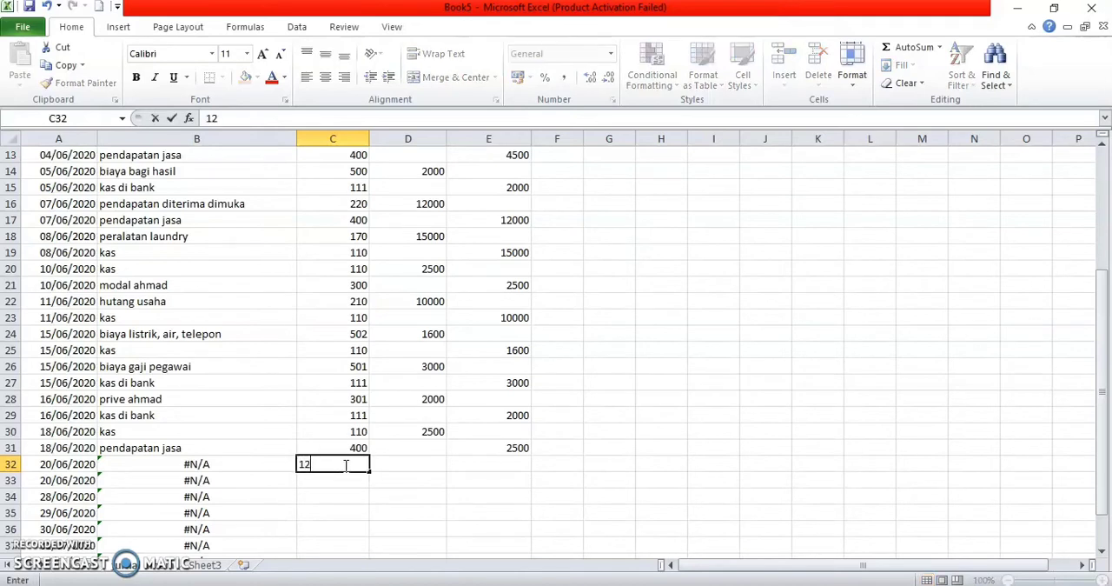
text(5)
key(Return)
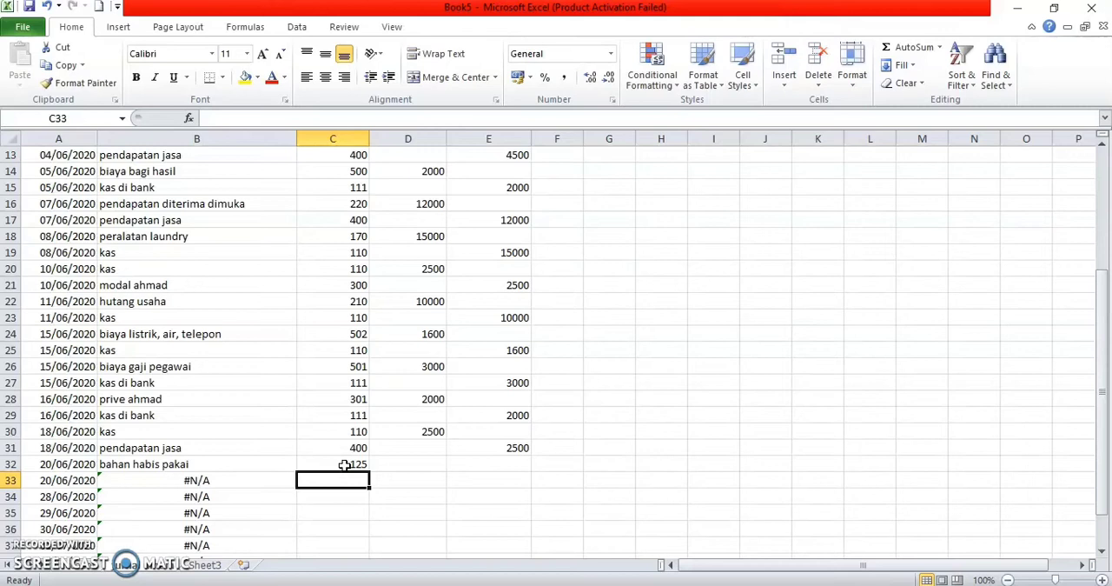
text(110)
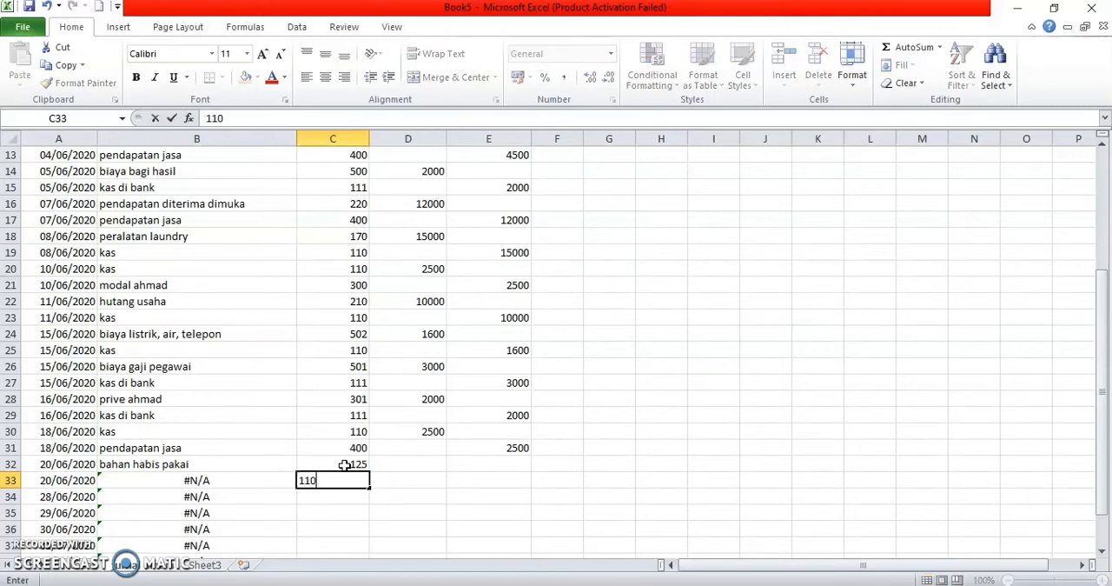
key(Right)
Step: Enter a debit of 3500 for bahan habis pakai in D32 and a credit of 3500 for kas in E33
key(Up)
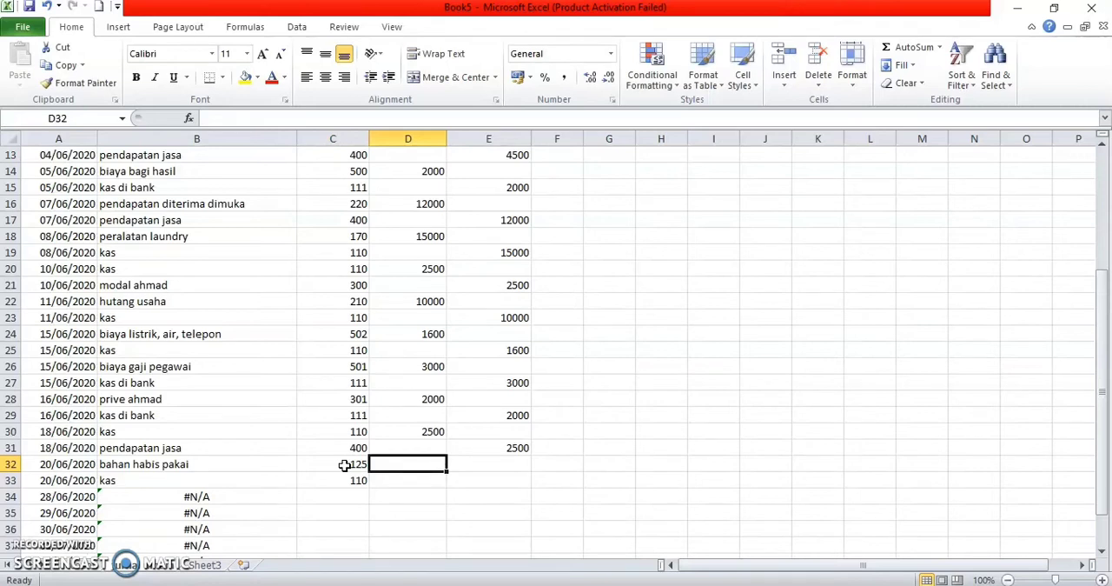
text(3500)
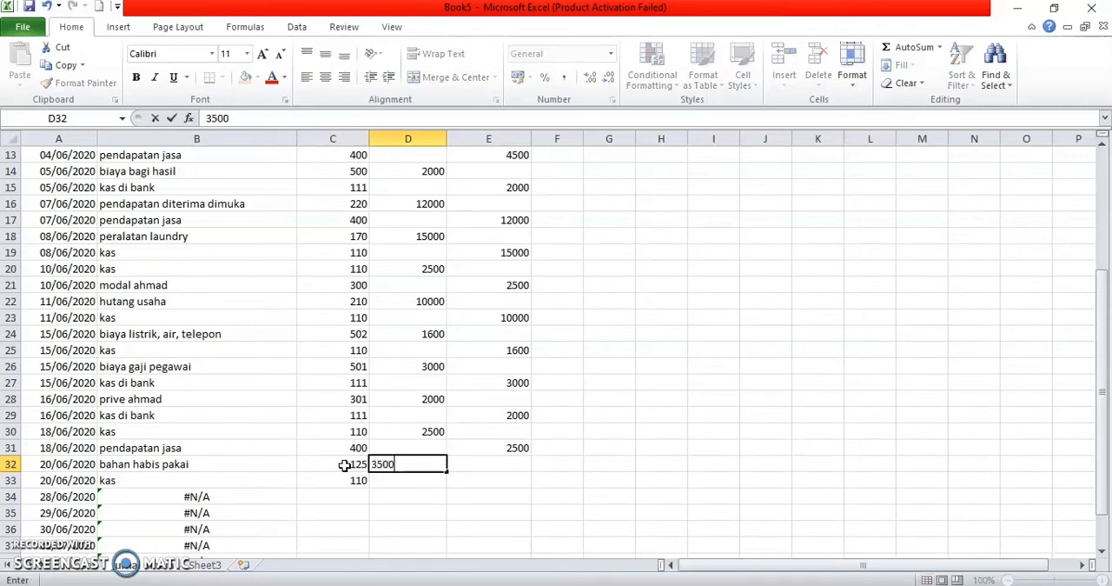
key(Return)
key(Right)
text(3500)
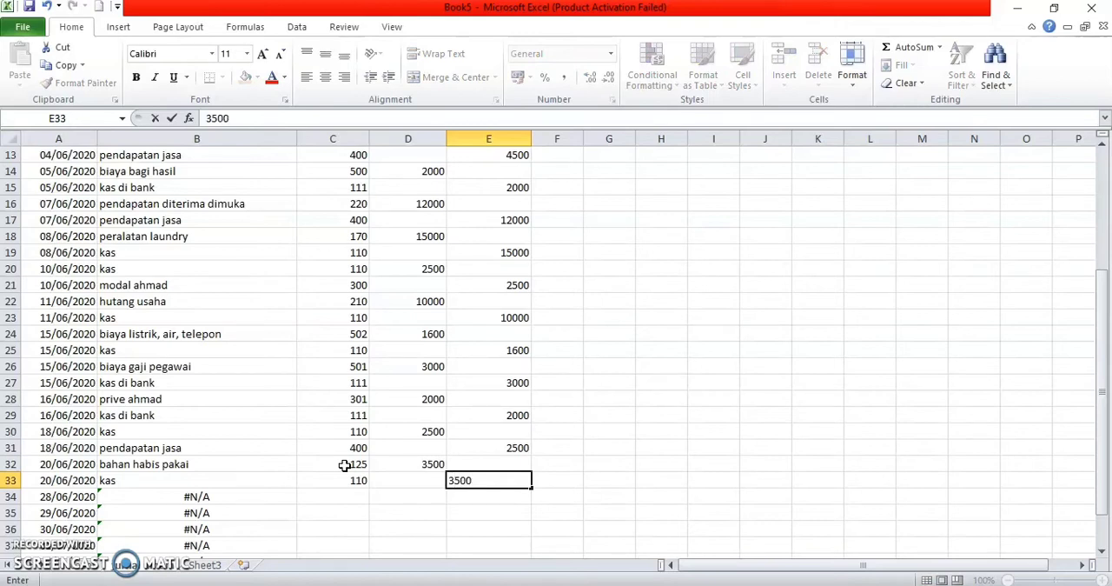
key(Return)
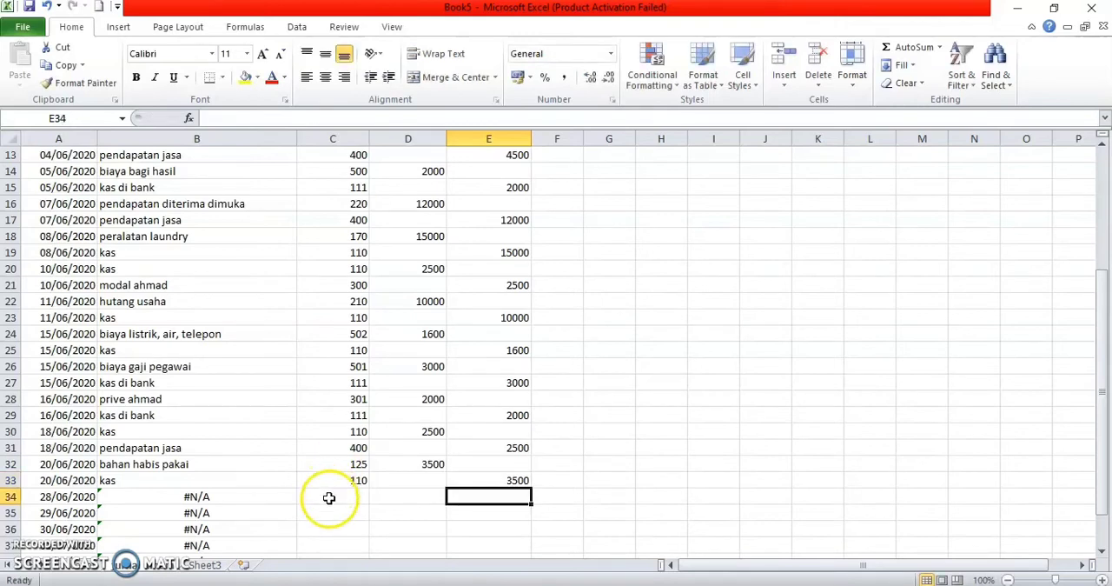
Step: Change the dates in A34 and A35 of the tanggal column to 21/06/2020
click(80, 498)
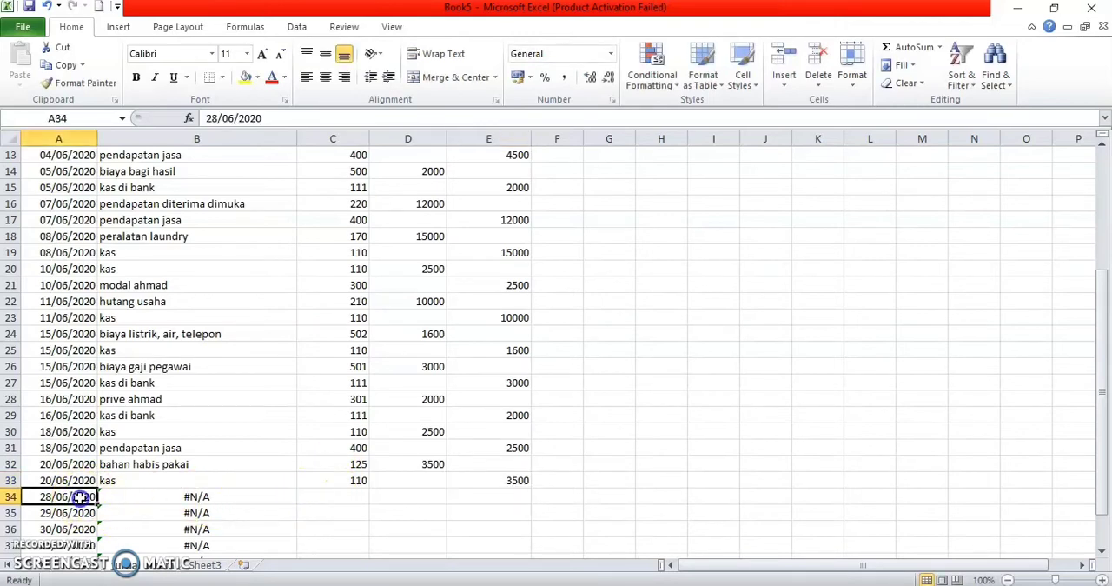
double_click(55, 500)
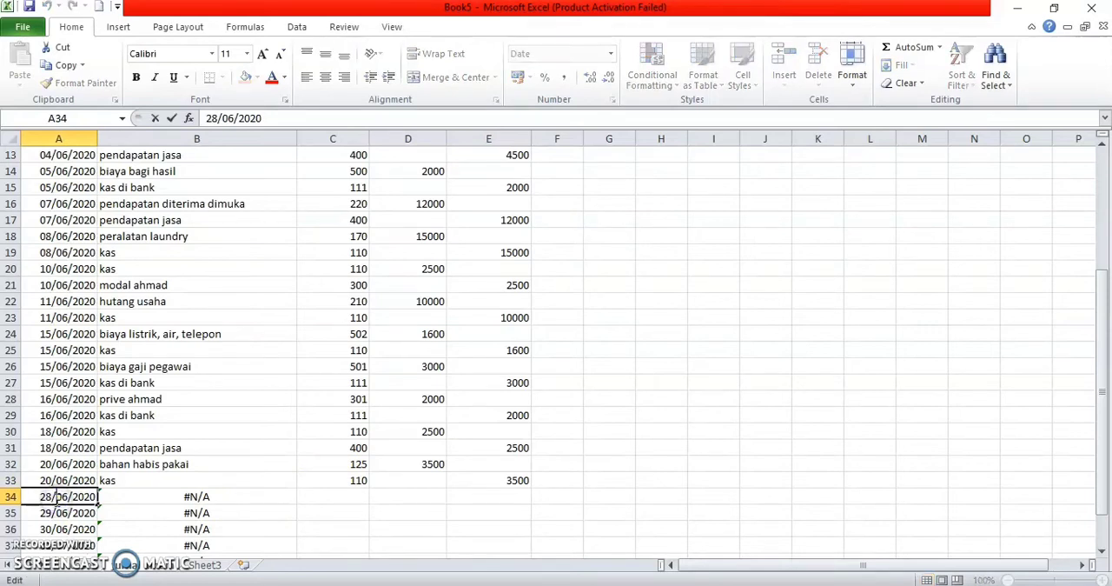
key(BackSpace)
text(1)
click(52, 513)
double_click(52, 513)
key(BackSpace)
text(2)
key(BackSpace)
text(1)
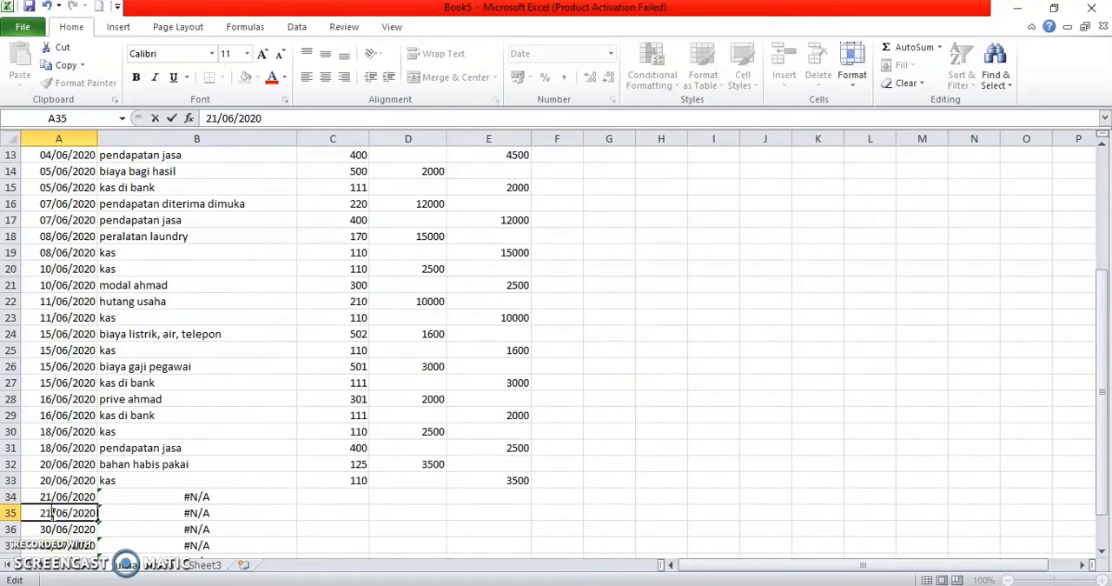
click(334, 492)
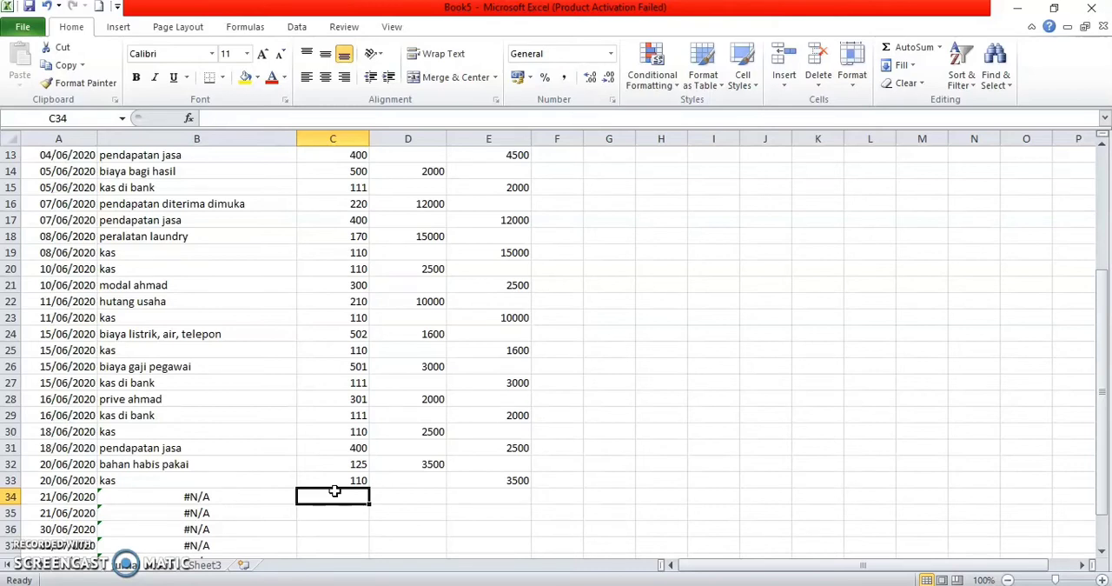
Step: Enter the account codes 500 and 110 in cells C34 and C35 of the no akun column
text(500)
key(Return)
text(110)
key(Return)
Step: Enter a debit of 1750 for biaya bagi hasil in D34 and a credit of 1750 for kas in E35
key(Right)
key(Right)
key(Up)
key(Up)
key(Left)
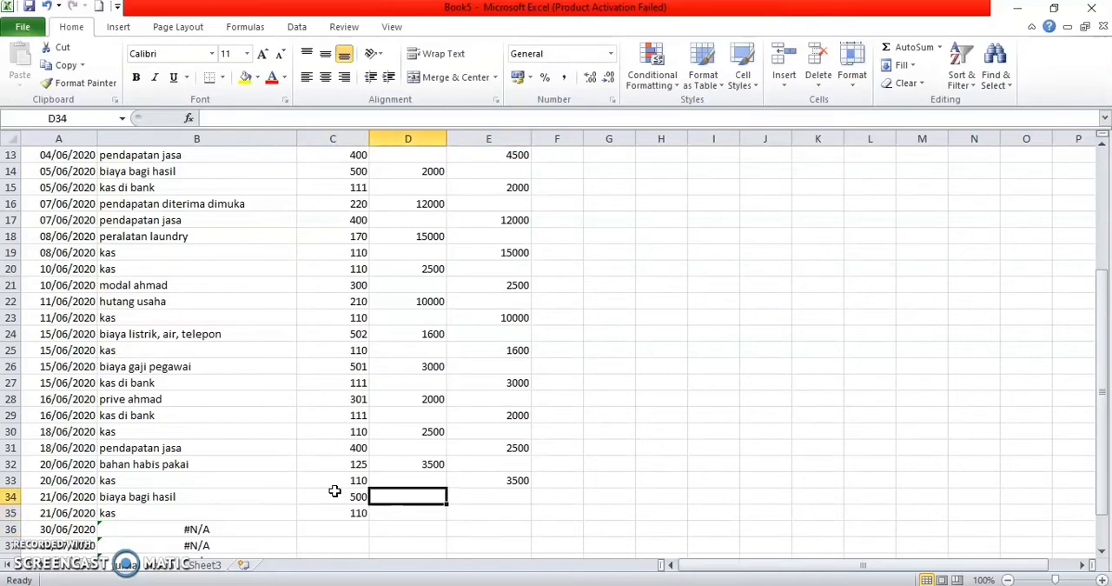
text(1750)
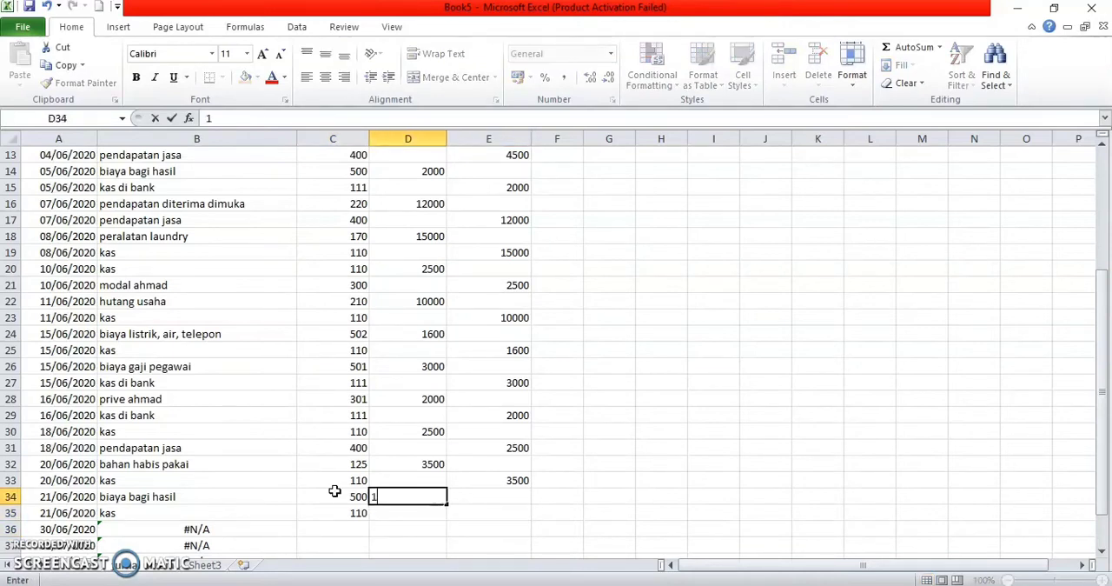
key(Return)
key(Right)
text(1750)
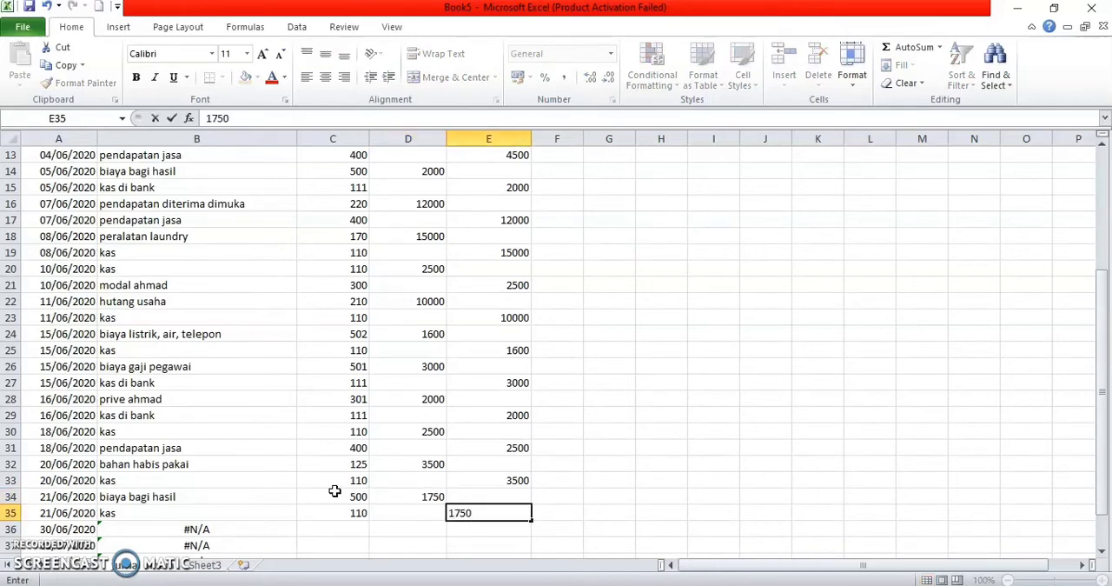
key(Return)
Step: Change the date in A36 of the tanggal column to 22/06/2020
key(Left)
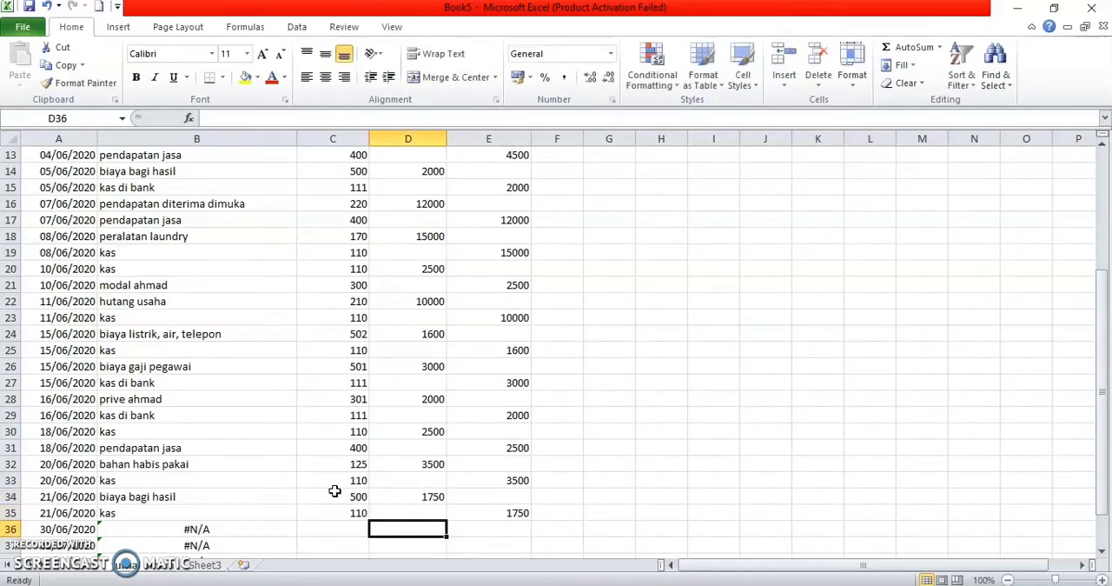
key(Left)
key(Left)
key(Left)
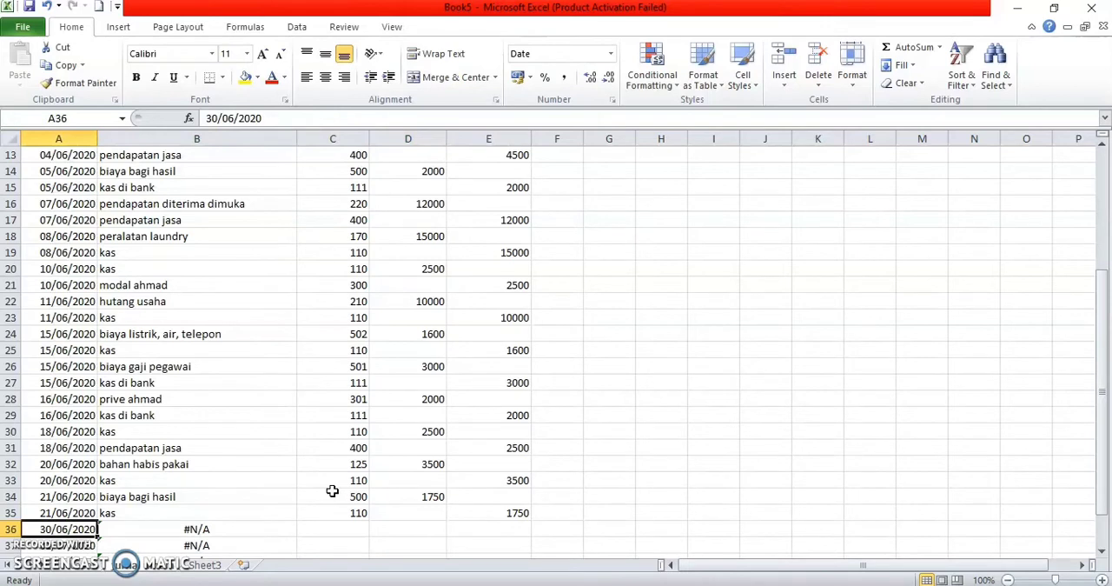
scroll(54, 476, down, 2)
double_click(46, 432)
key(BackSpace)
key(BackSpace)
text(22)
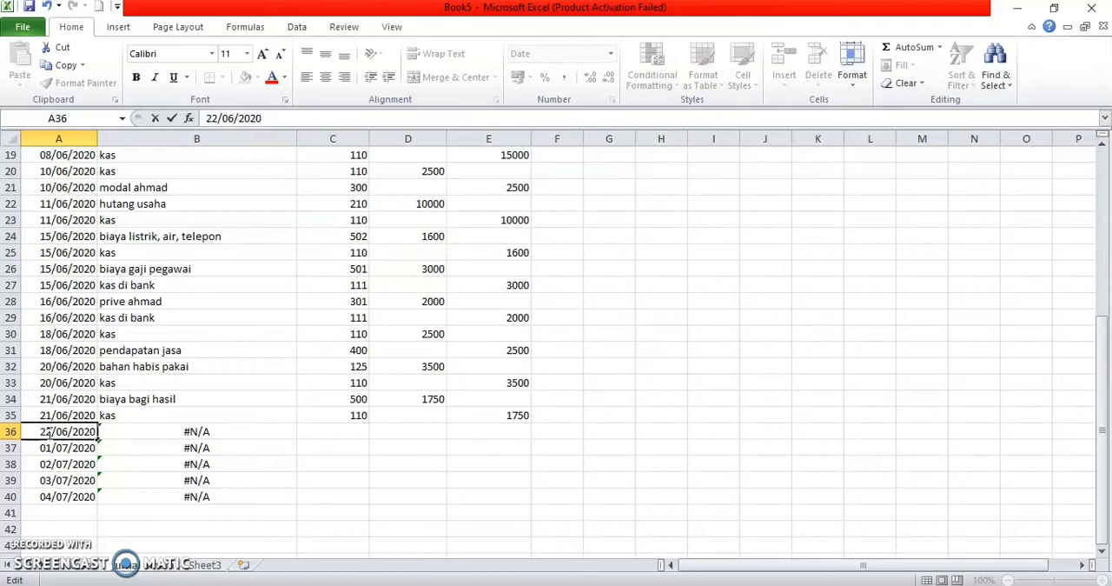
Step: Change the date in A37 of the tanggal column to 22/06/2020
double_click(53, 449)
key(BackSpace)
key(BackSpace)
text(22)
click(76, 449)
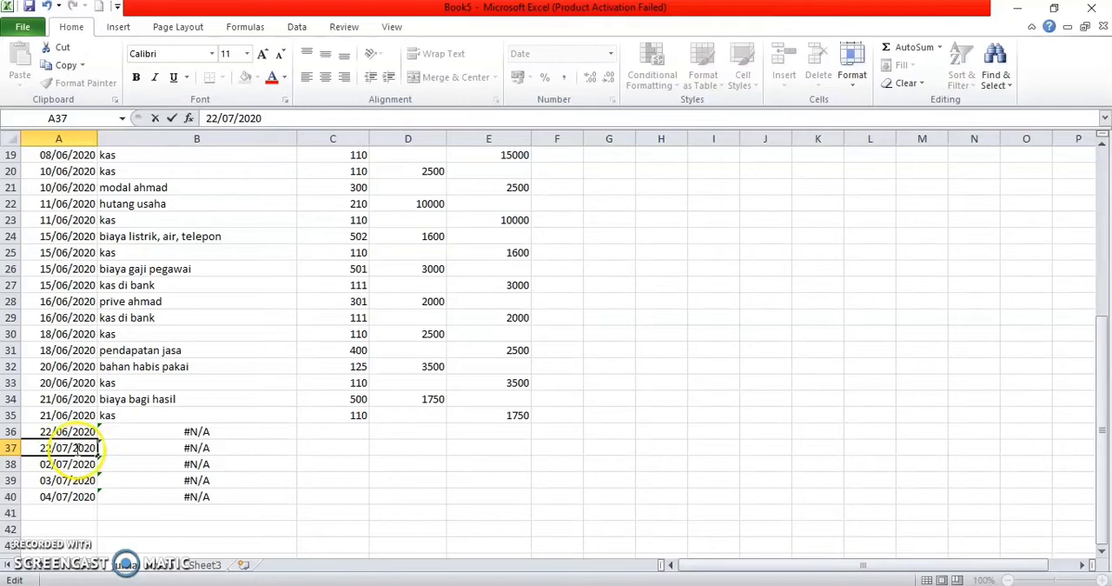
click(63, 447)
key(BackSpace)
text(6)
Step: Enter account codes 110 and 120 in C36 and C37, and a debit of 5000 for kas in D36
click(358, 429)
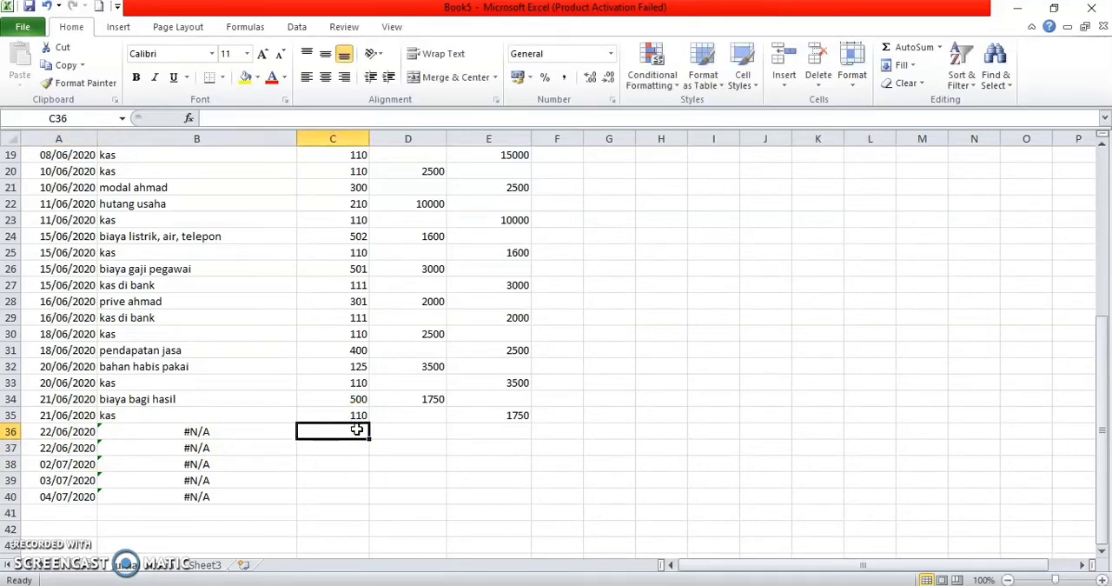
text(110)
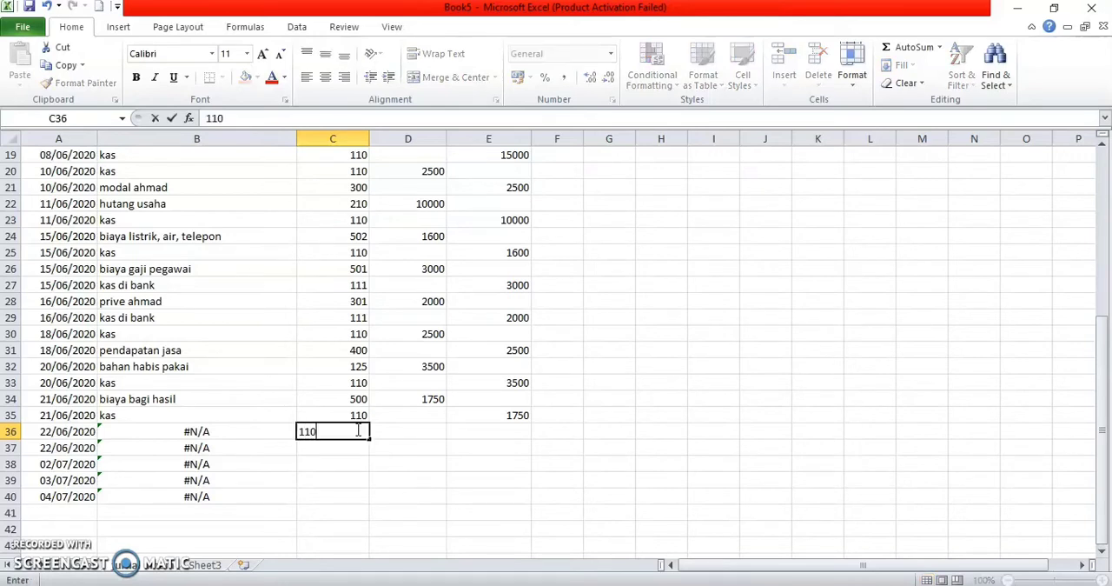
key(Return)
text(120)
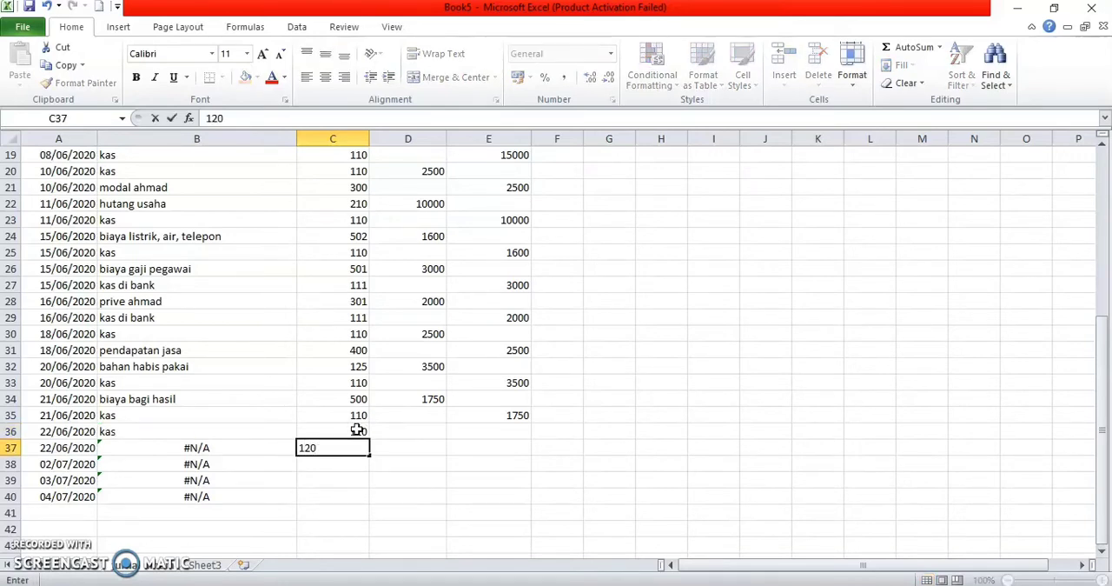
key(Up)
key(Right)
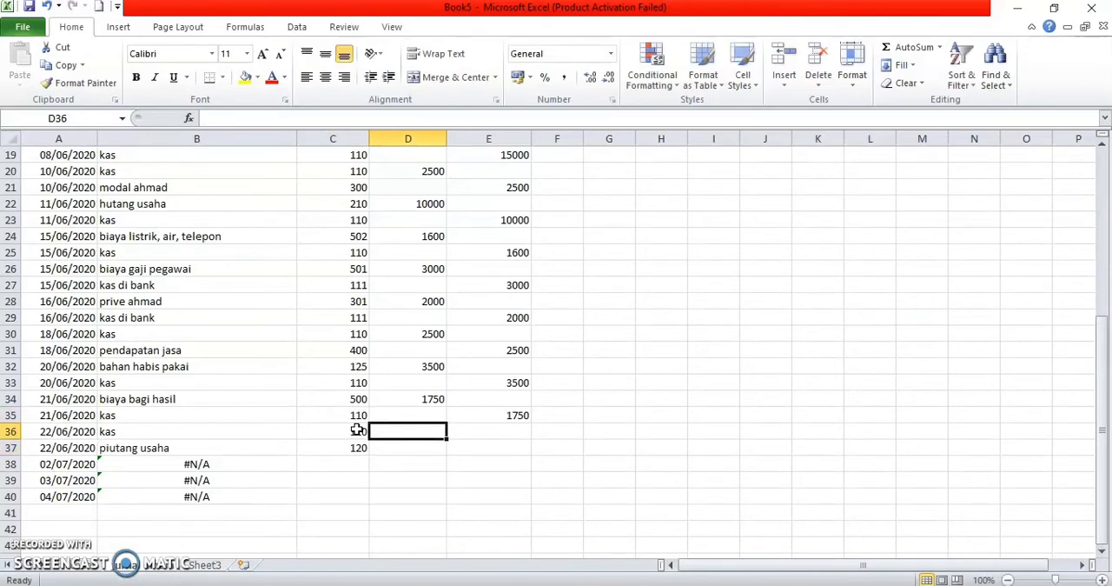
text(5000)
key(Return)
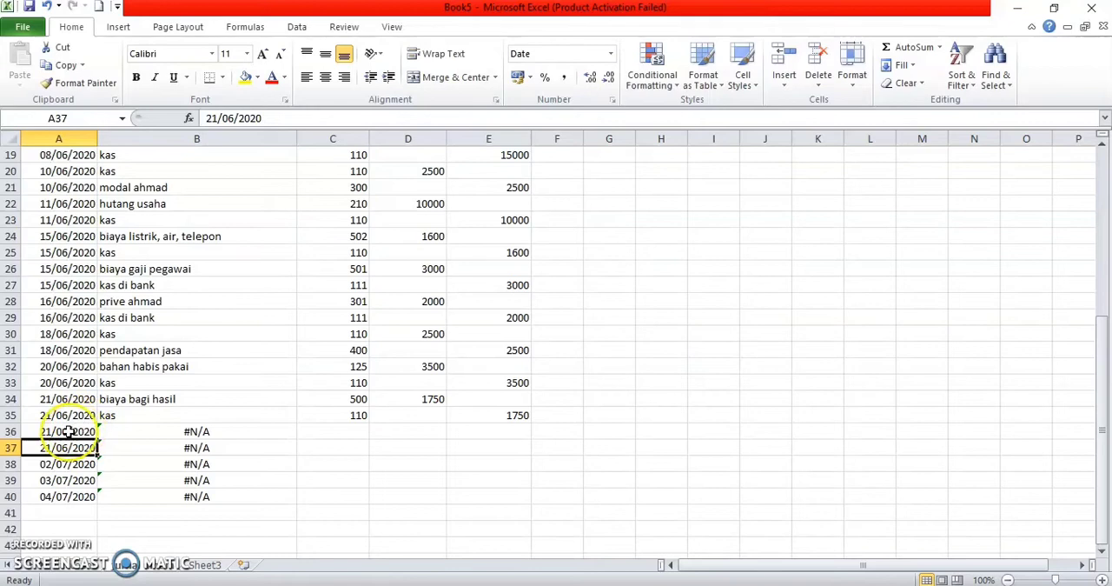
Step: Change the dates in A36 and A37 of the tanggal column to 22/06/2020
click(60, 432)
click(51, 432)
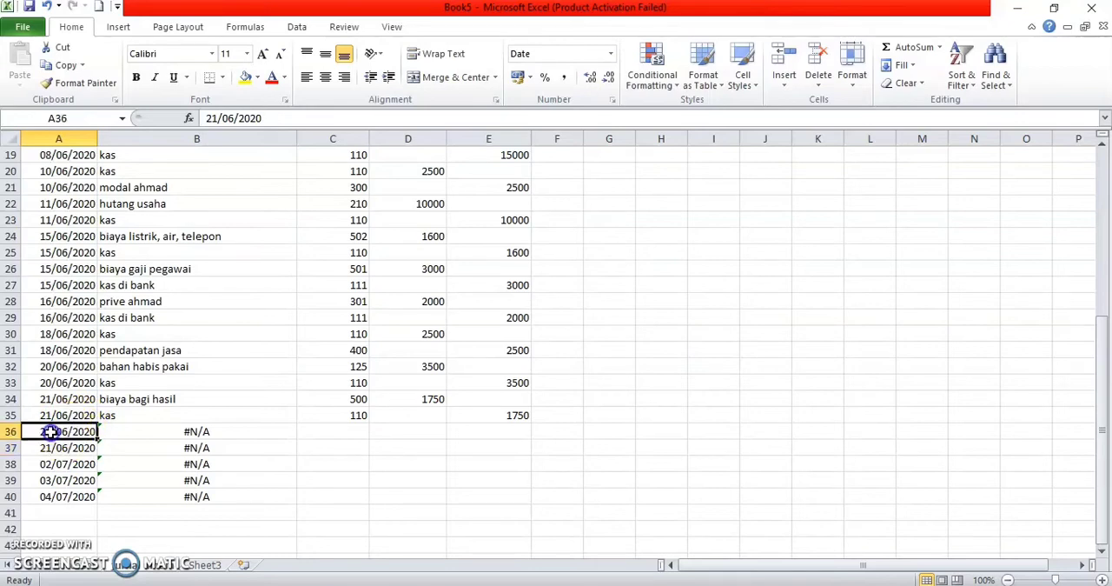
double_click(51, 432)
key(BackSpace)
text(2)
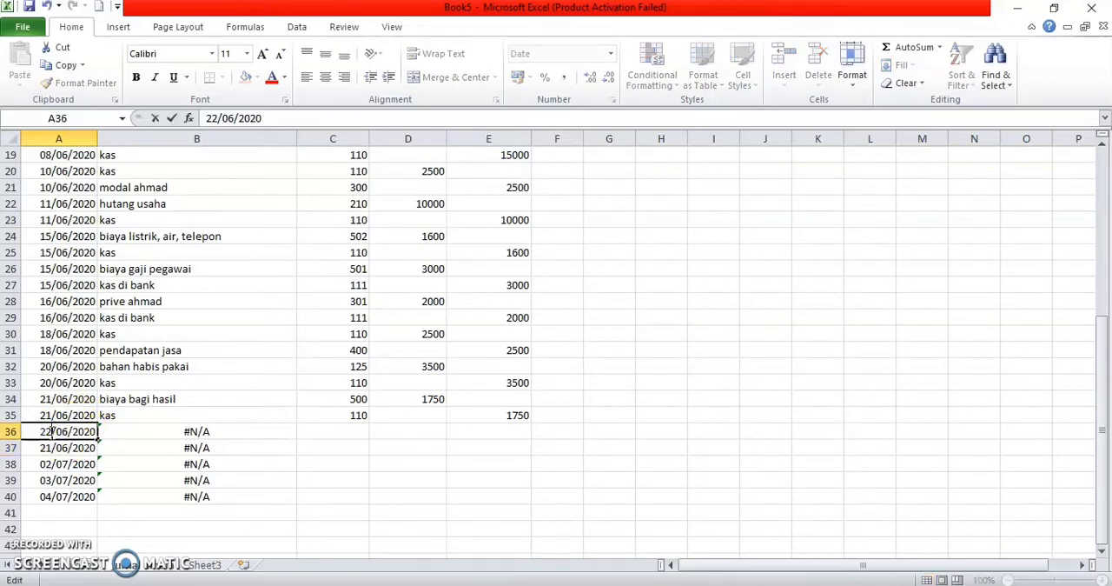
click(52, 447)
double_click(52, 448)
key(BackSpace)
text(2)
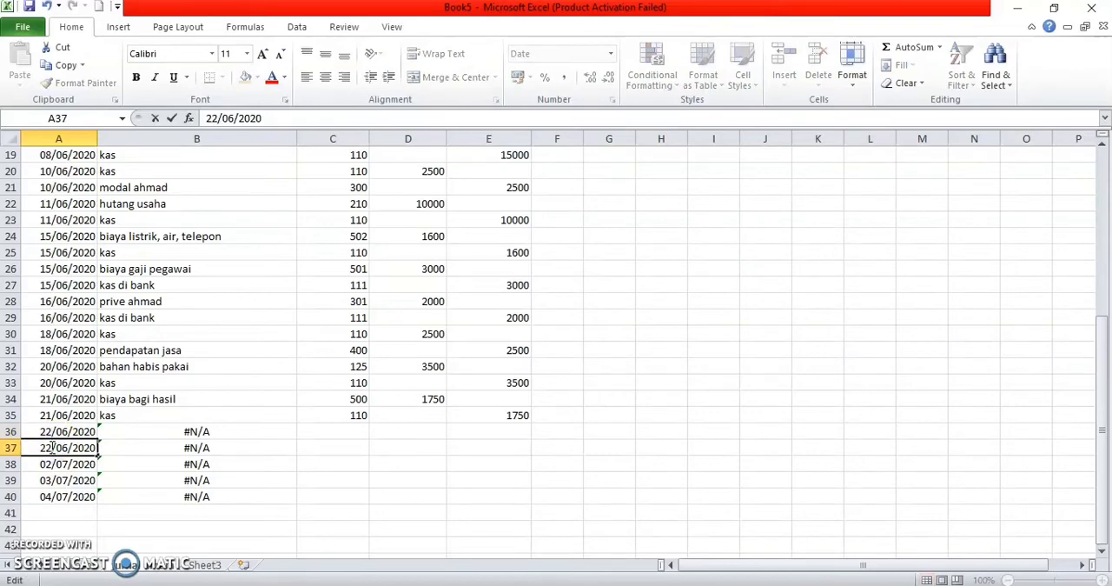
Step: Enter the account codes 110 and 120 in cells C36 and C37 of the no akun column
click(357, 430)
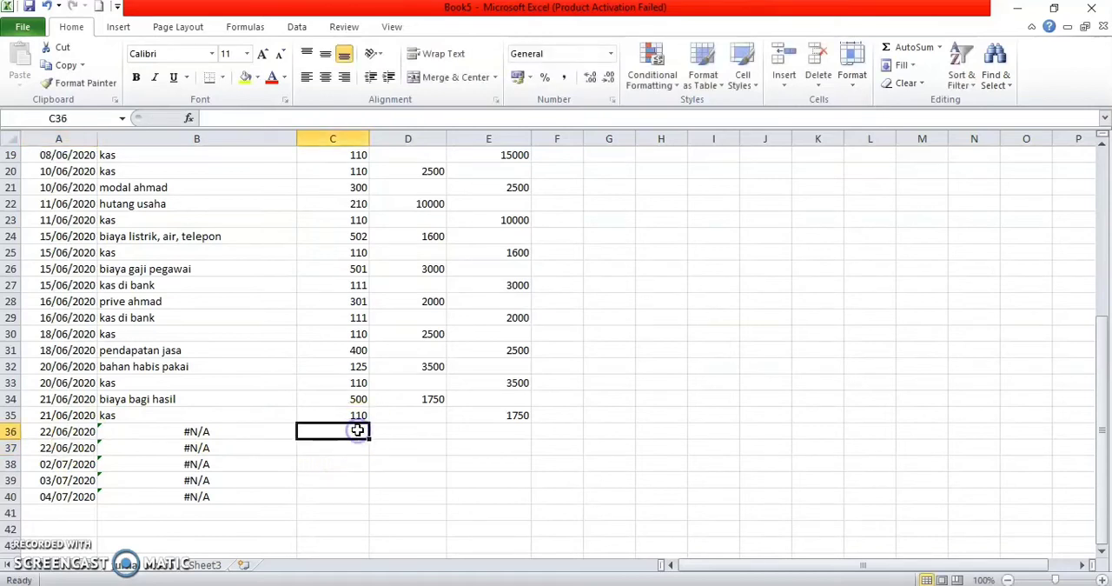
text(110)
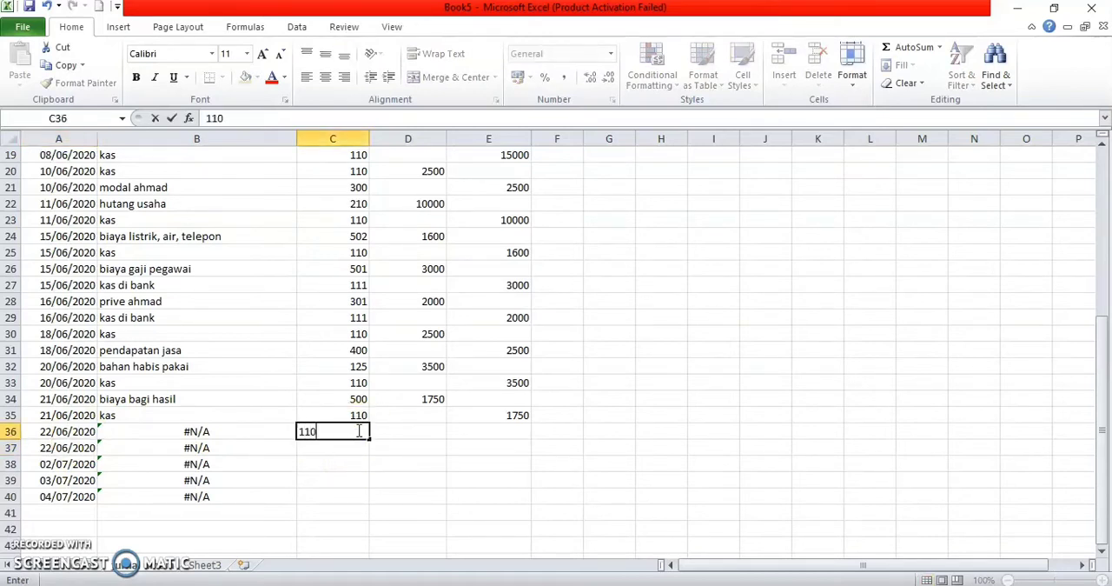
key(Return)
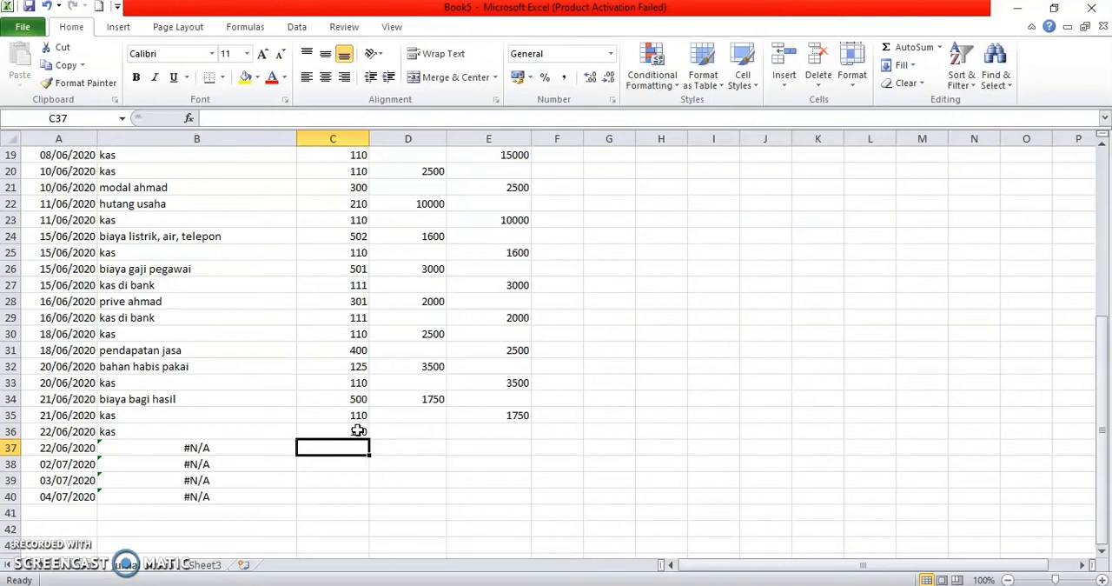
text(120)
Step: Enter a debit of 5000 for kas in D36 and a credit of 5000 for piutang usaha in E37
key(Tab)
key(Up)
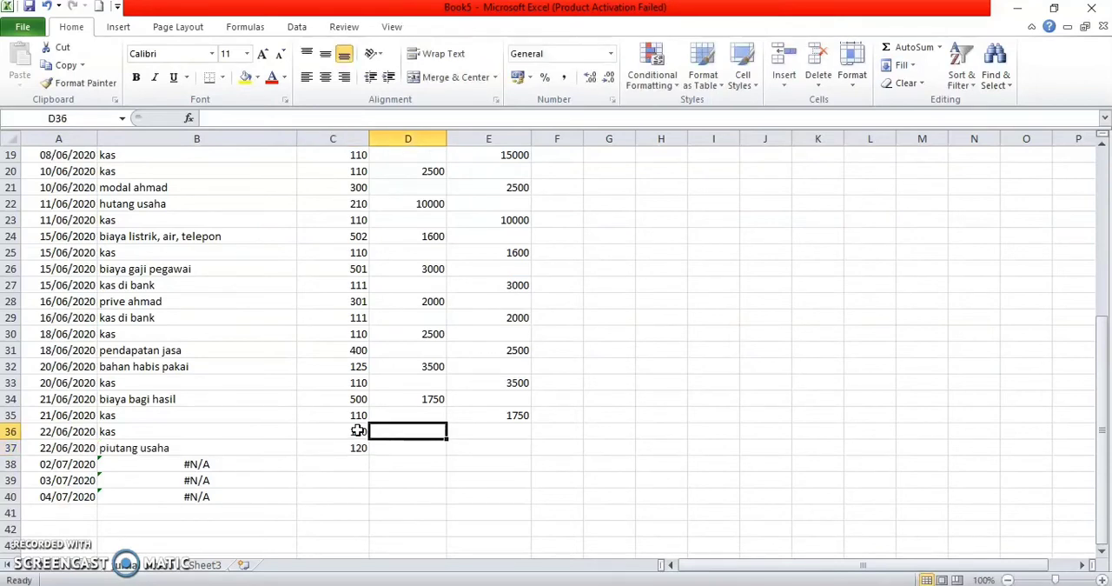
text(5000)
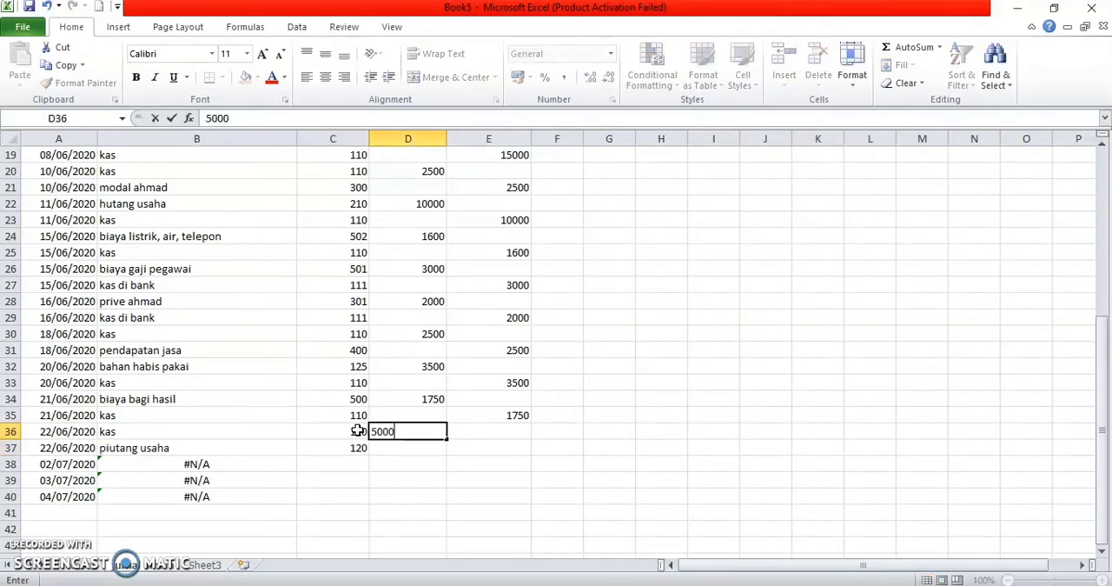
key(Return)
key(Tab)
text(5000)
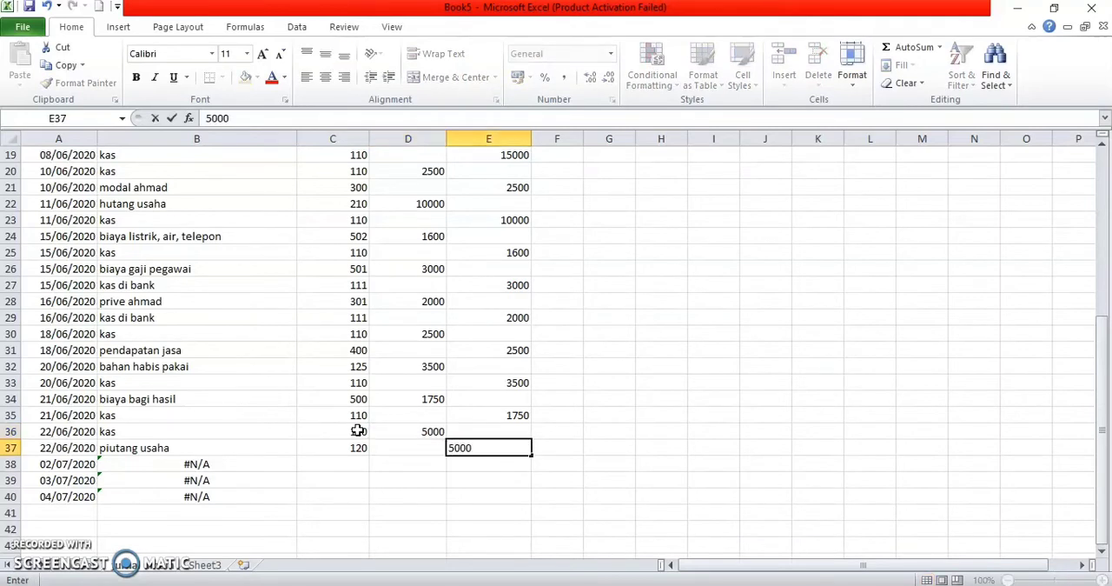
key(Return)
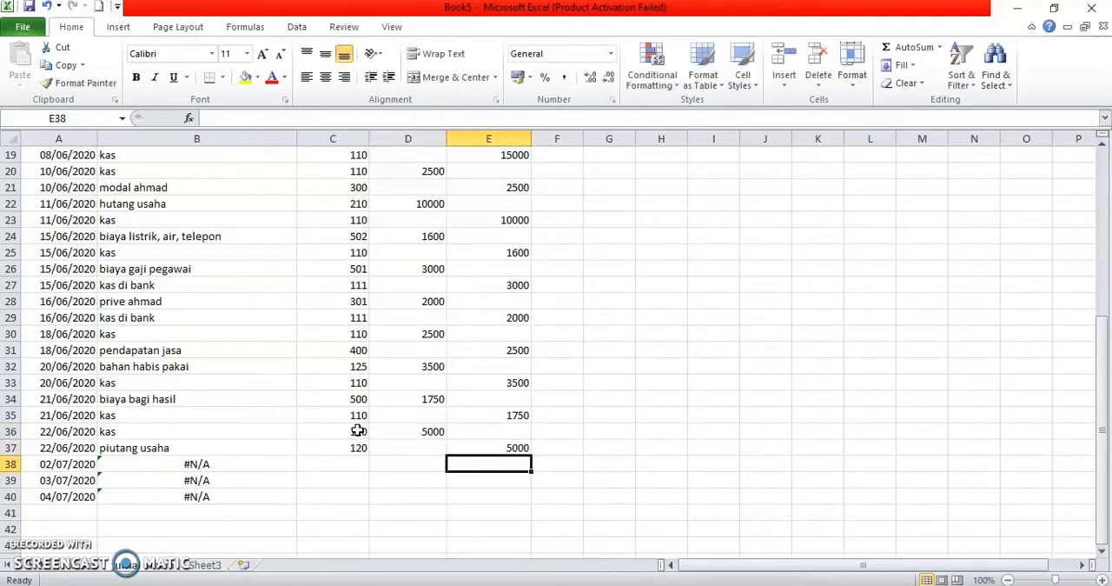
Step: Change the date in A38 of the tanggal column to 23/06/2020
click(52, 469)
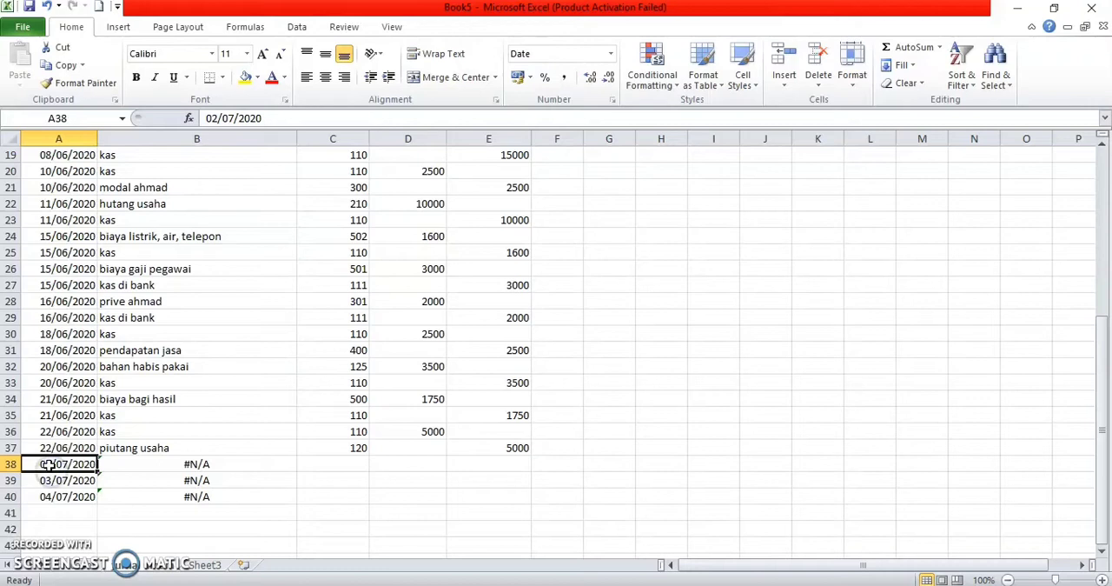
double_click(51, 466)
key(BackSpace)
key(BackSpace)
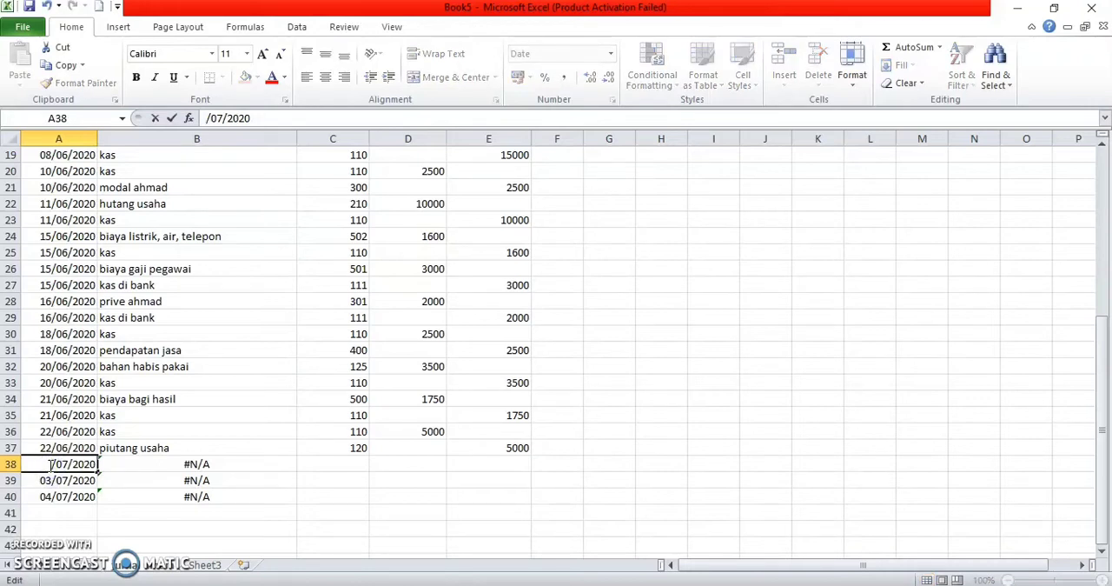
text(23)
key(BackSpace)
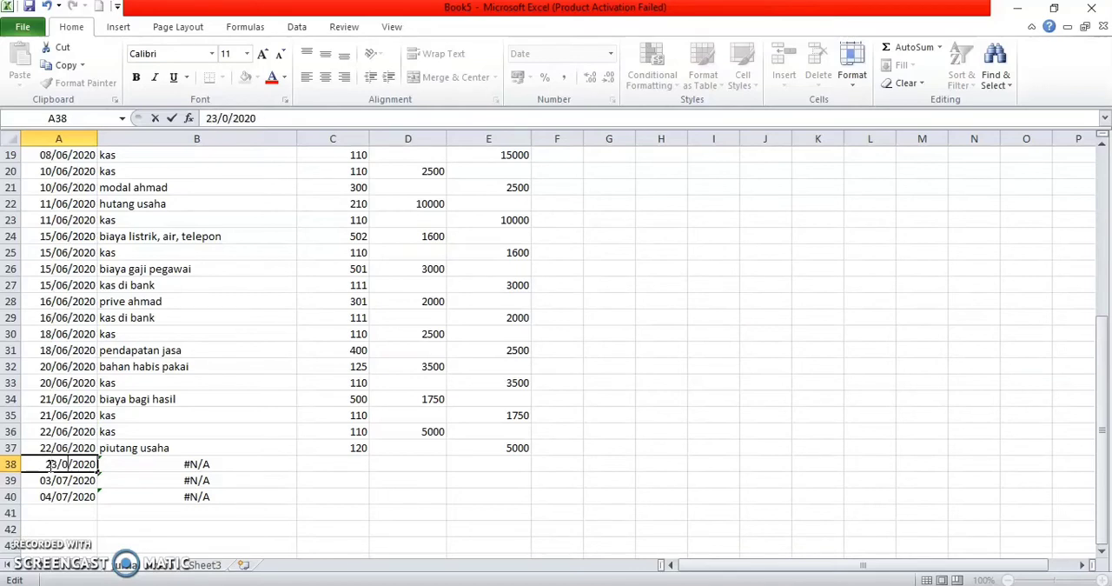
text(6)
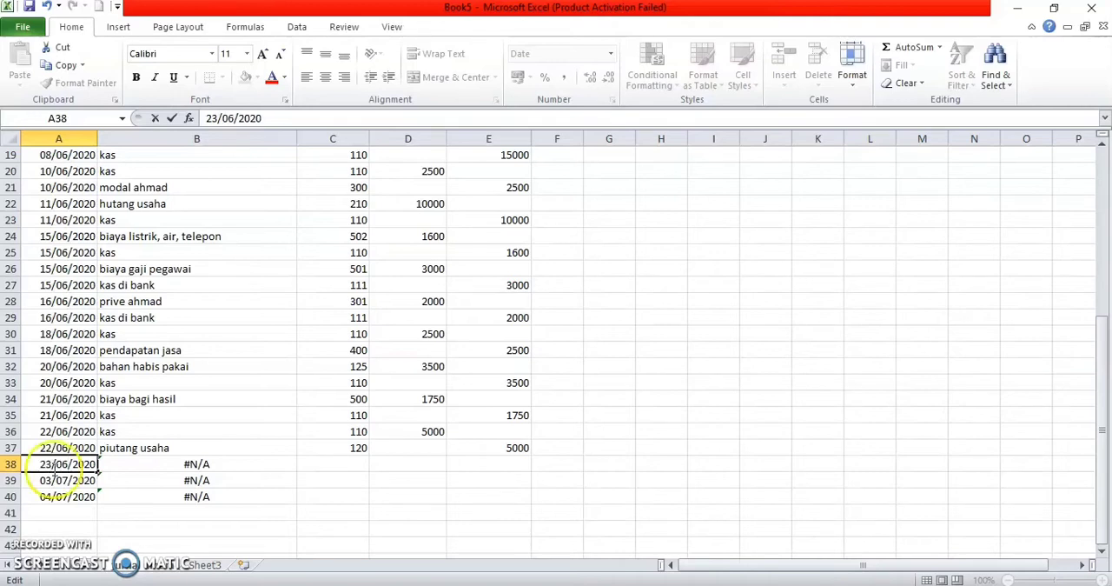
Step: Change the date in A39 of the tanggal column to 23/06/2020
click(63, 479)
double_click(49, 479)
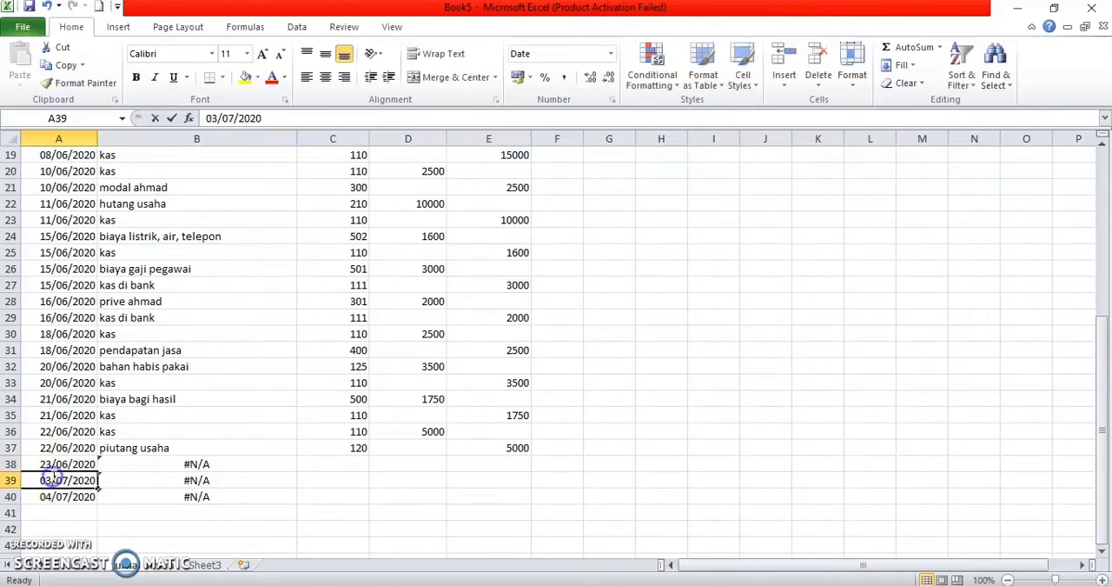
key(BackSpace)
key(BackSpace)
text(23)
click(69, 480)
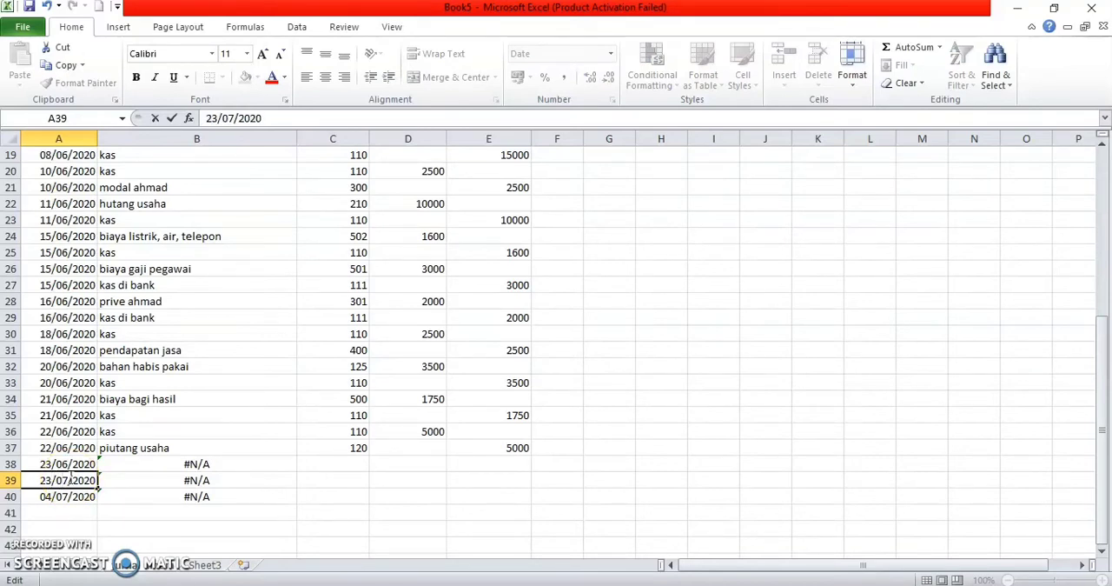
key(BackSpace)
text(0)
key(BackSpace)
text(6)
click(79, 481)
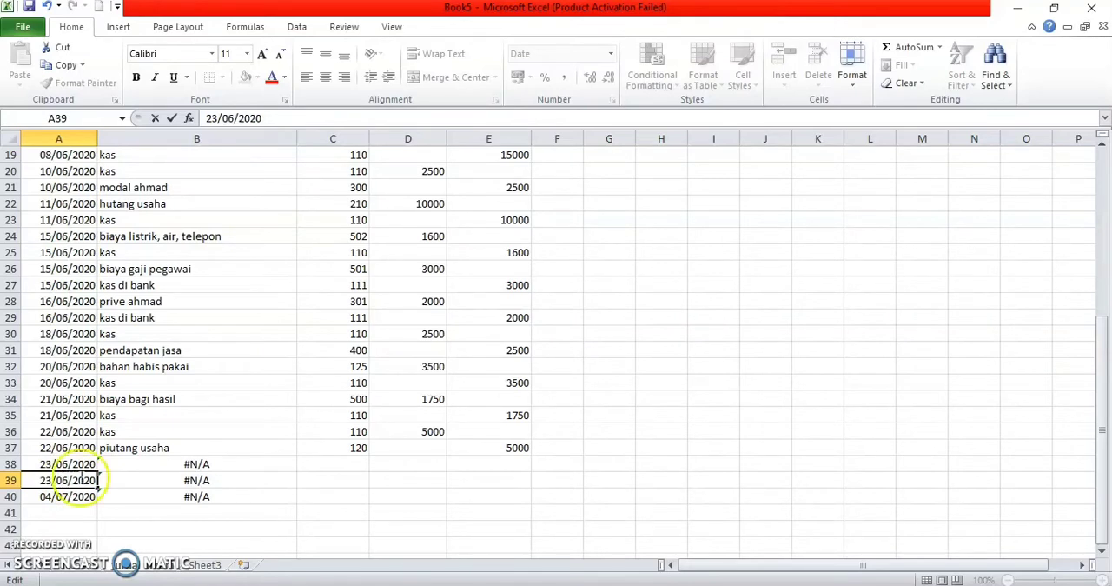
Step: Enter the account codes 520 and 111 in cells C38 and C39 of the no akun column
click(360, 462)
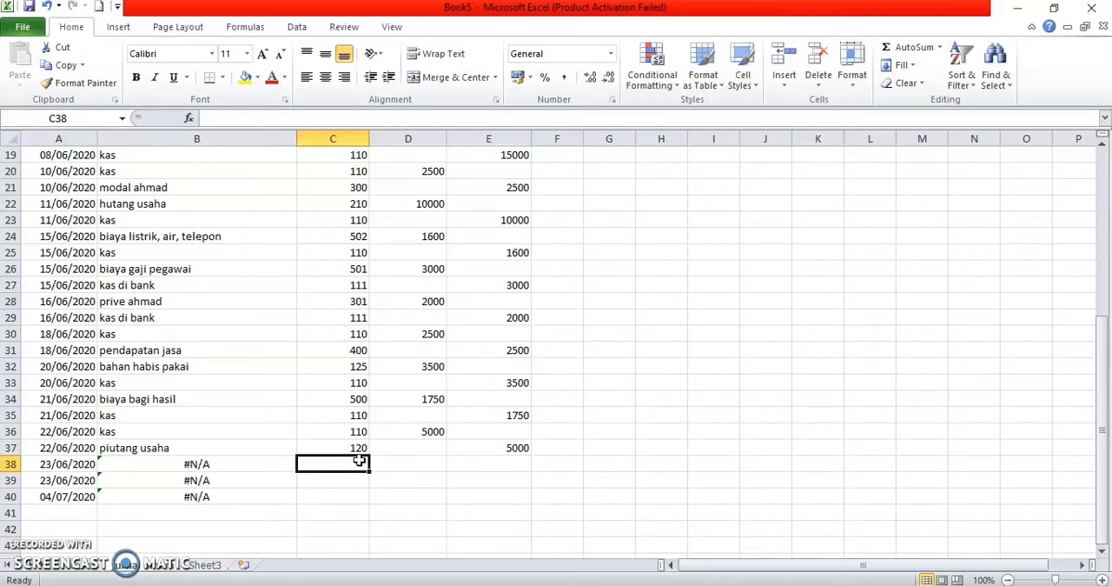
text(520)
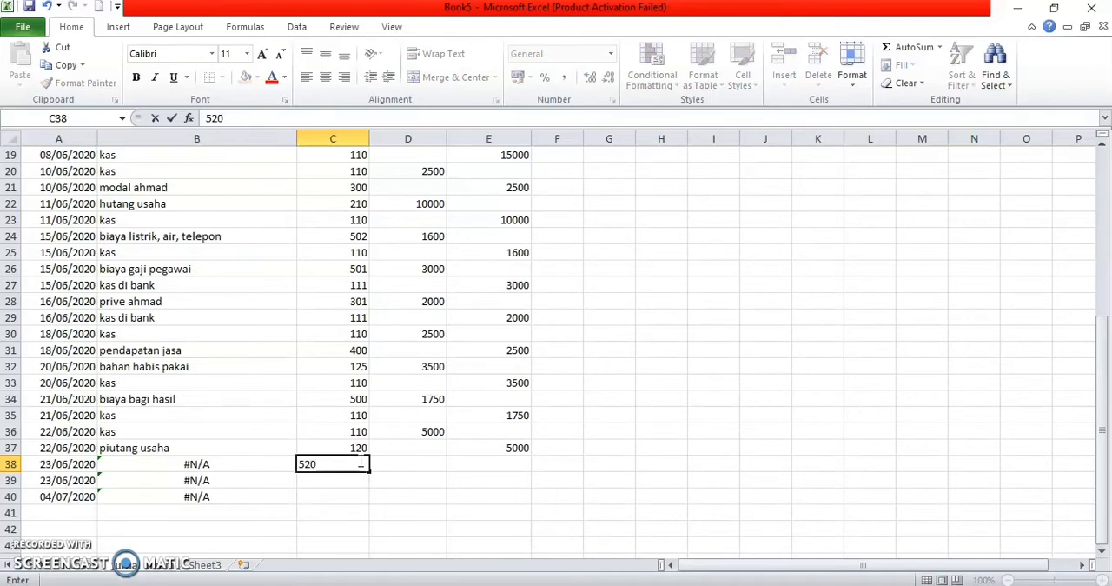
key(Return)
text(111)
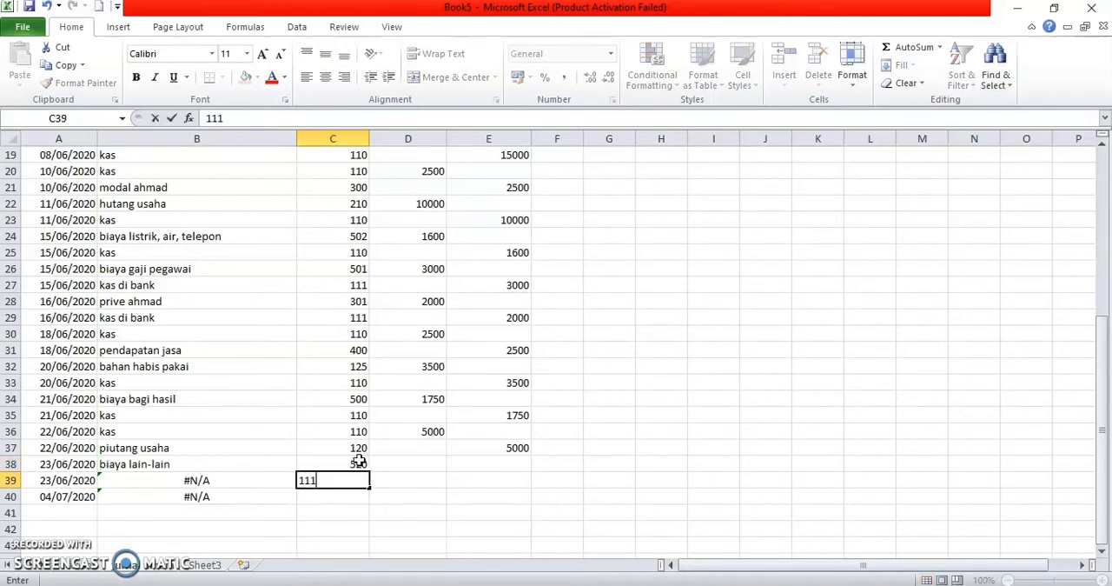
Step: Enter a debit of 2500 for biaya lain-lain in D38 and a credit of 2500 for kas di bank in E39
key(Tab)
key(Up)
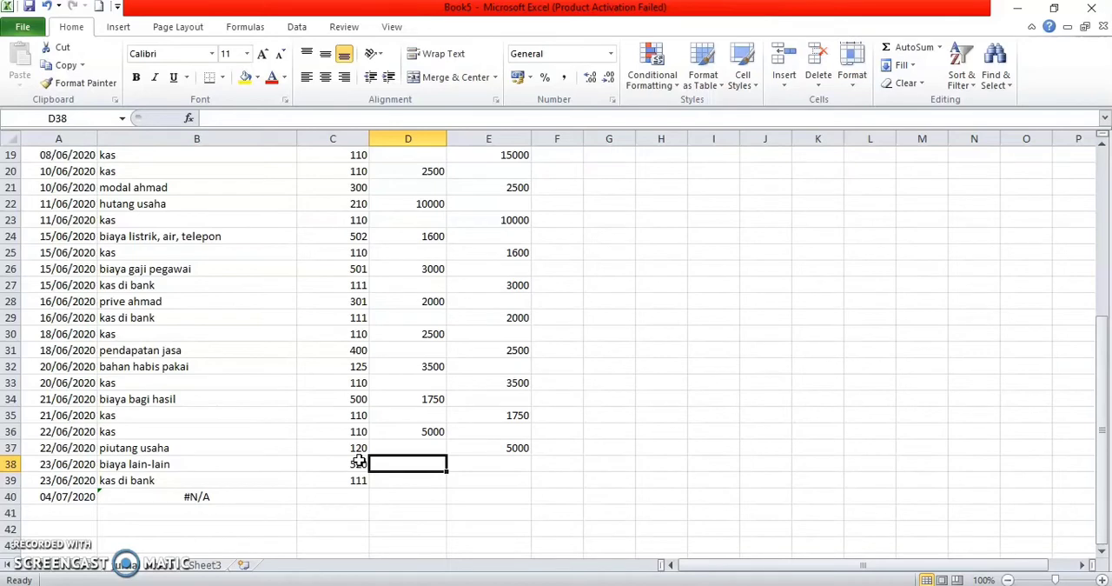
text(2500)
key(Return)
key(Tab)
text(2500)
key(Return)
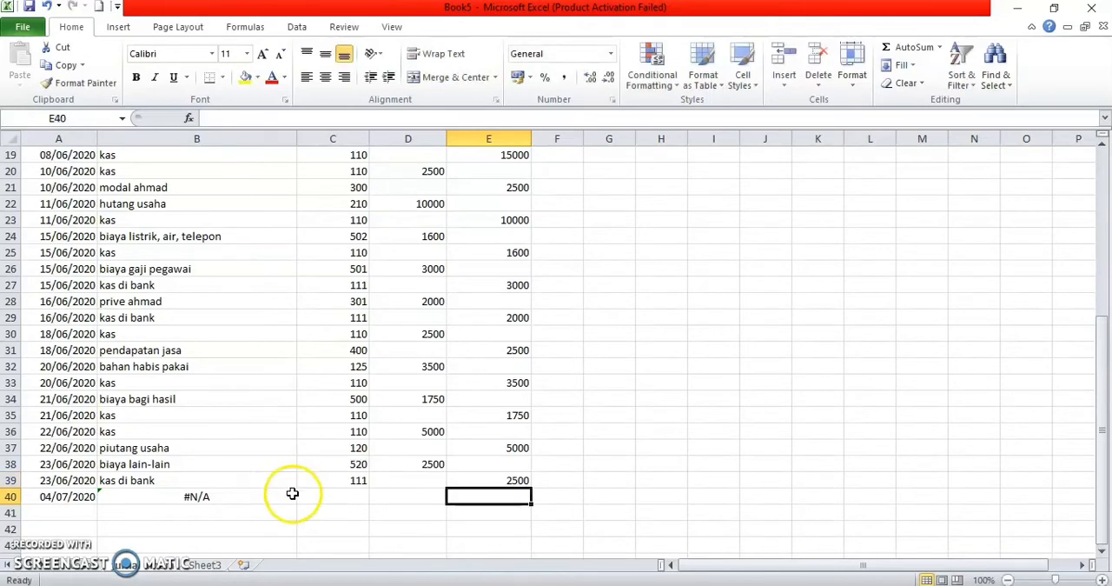
Step: Fill the account-name VLOOKUP formula from B40 down to B47
click(244, 497)
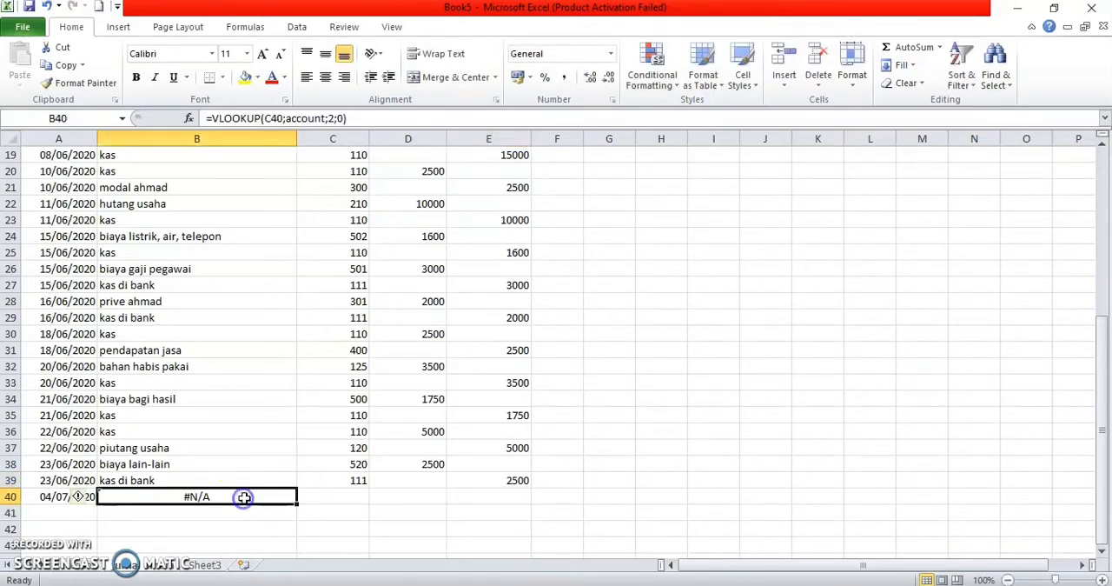
drag(297, 503, 290, 546)
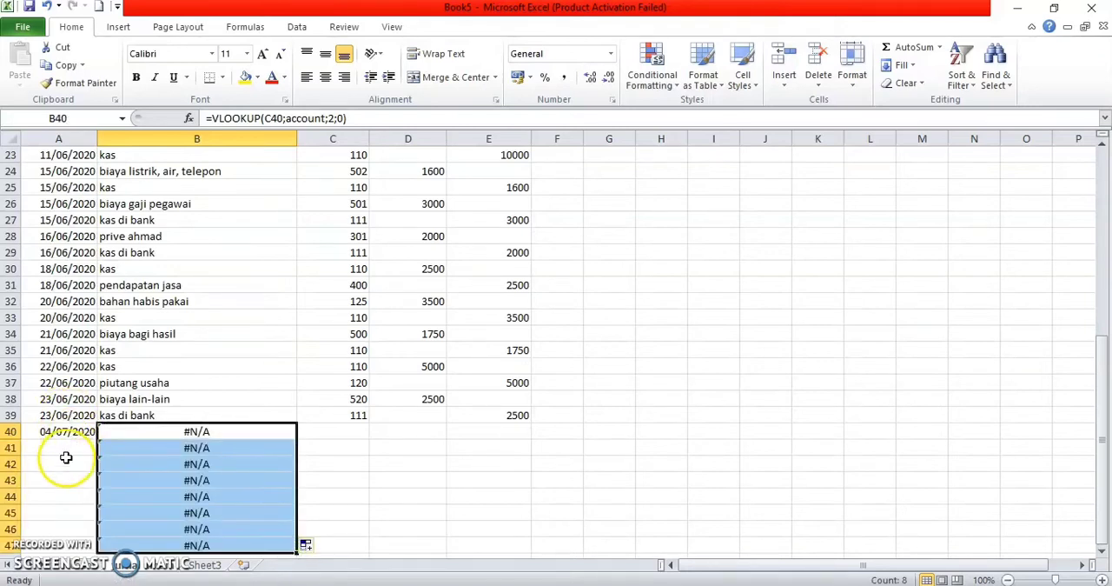
Step: Change the date in A40 of the tanggal column to 26/06/2020
click(52, 432)
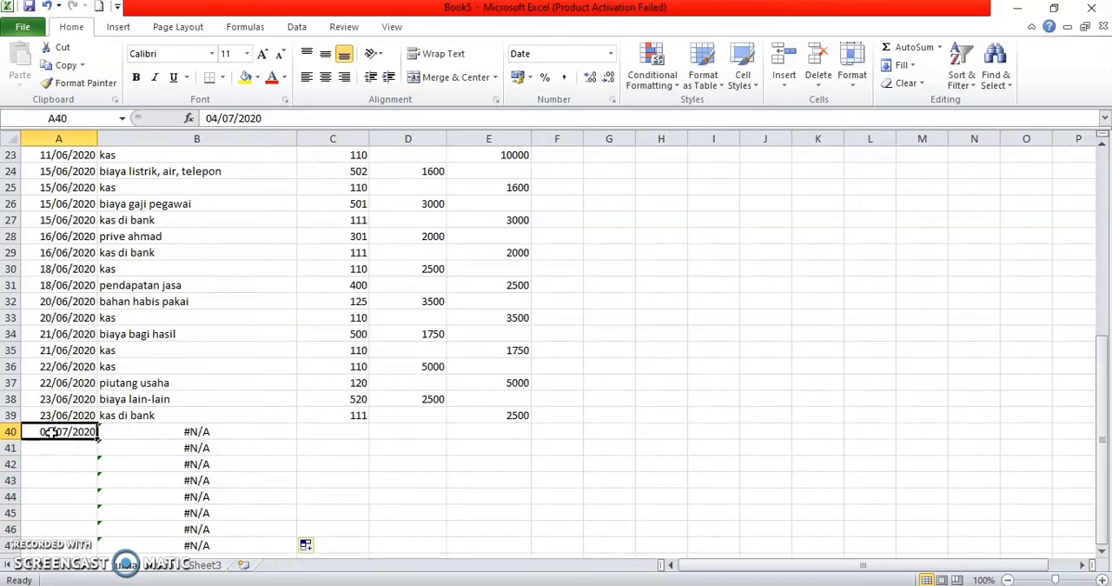
double_click(52, 433)
key(BackSpace)
key(BackSpace)
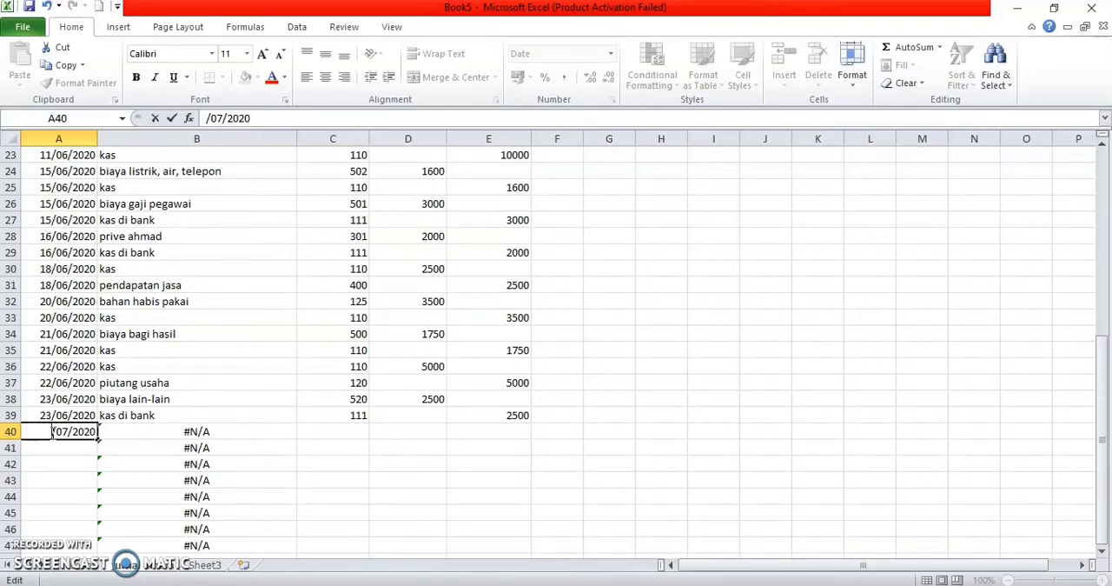
text(26)
key(BackSpace)
text(6)
click(68, 432)
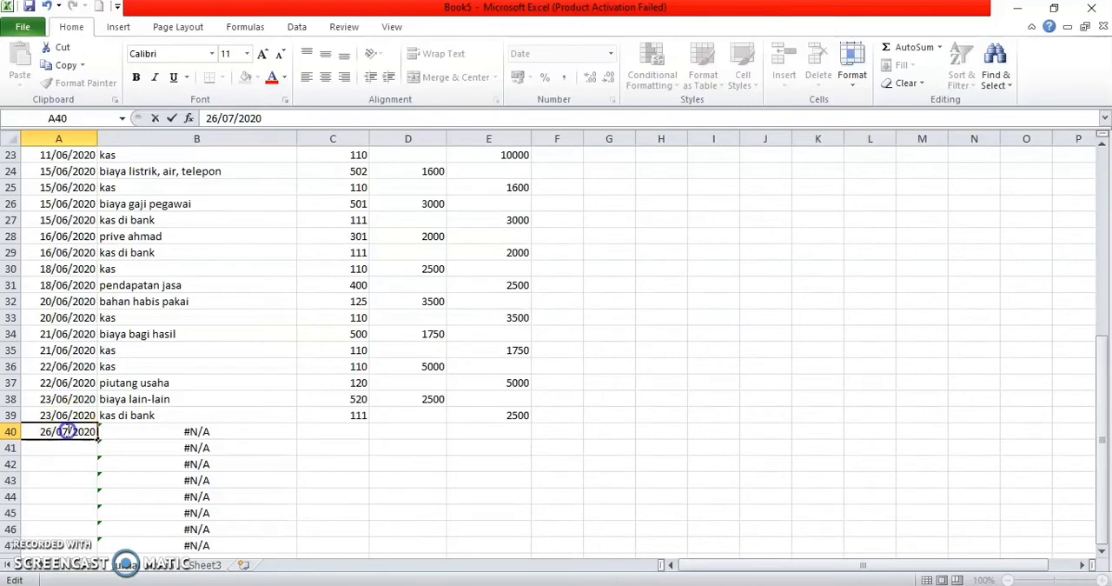
key(BackSpace)
text(6)
click(75, 452)
Step: Fill the date series from A40 down to A47 in the tanggal column
click(93, 446)
click(89, 433)
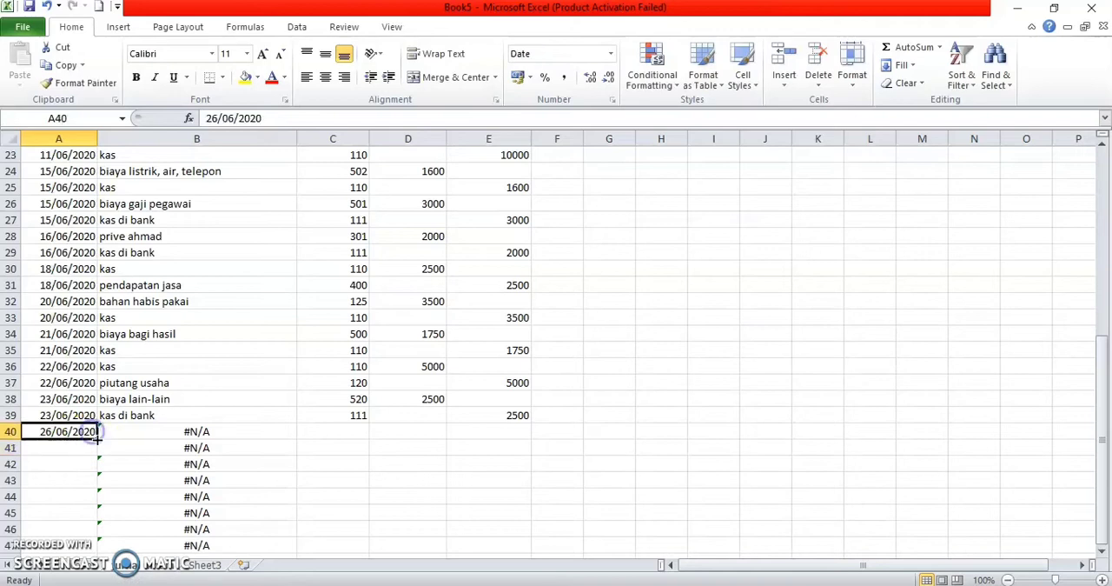
drag(98, 439, 102, 514)
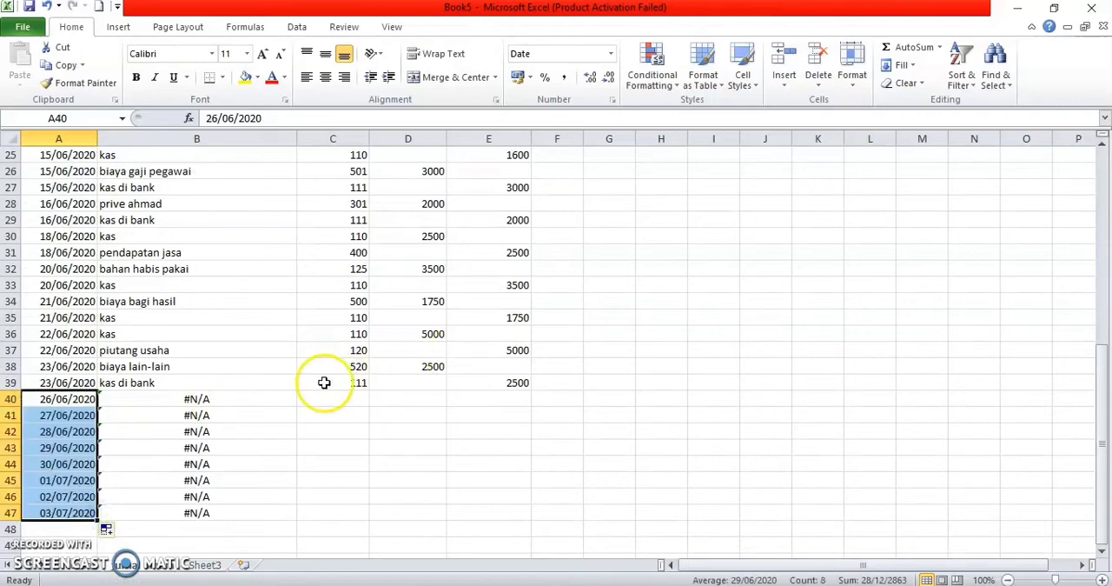
Step: Change the date in A41 of the tanggal column to 26/06/2020
click(48, 429)
click(50, 419)
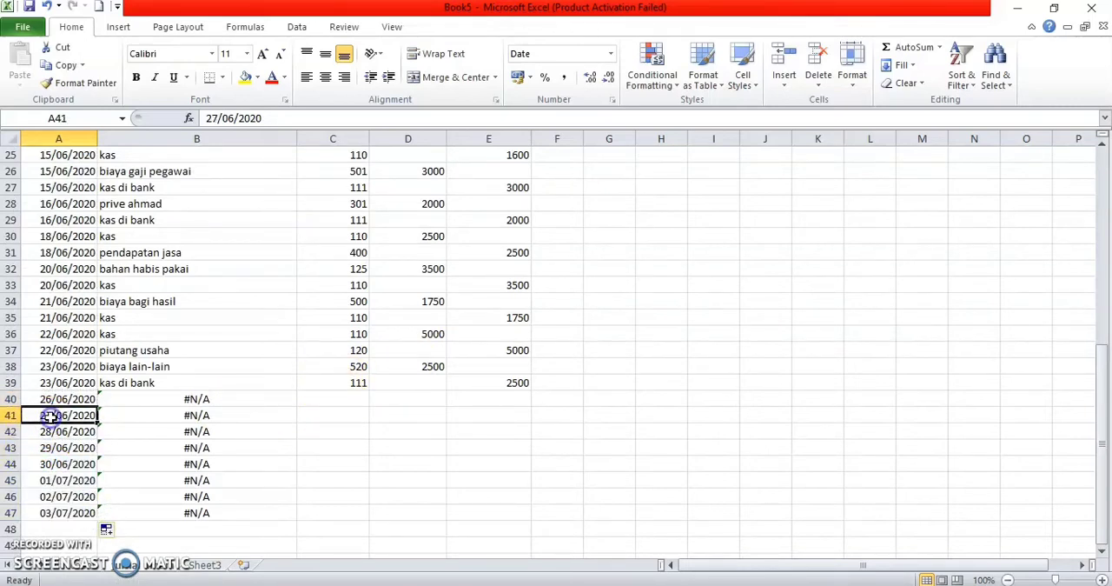
double_click(52, 418)
key(BackSpace)
text(6)
Step: Enter the account codes 110 and 400 in cells C40 and C41 of the no akun column
click(319, 403)
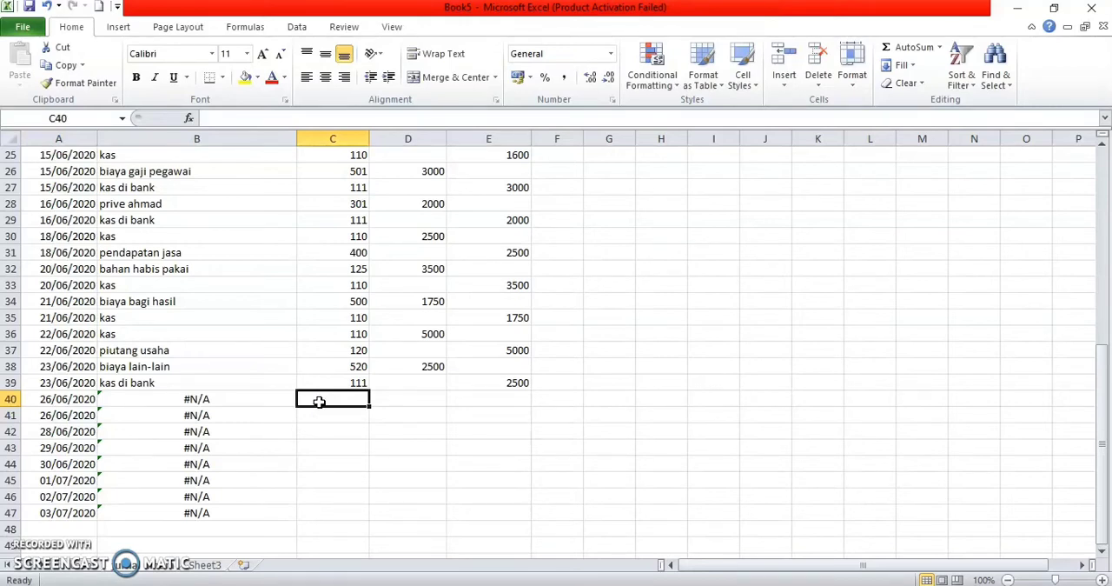
text(110)
key(Return)
key(Right)
text(400)
key(BackSpace)
key(BackSpace)
key(BackSpace)
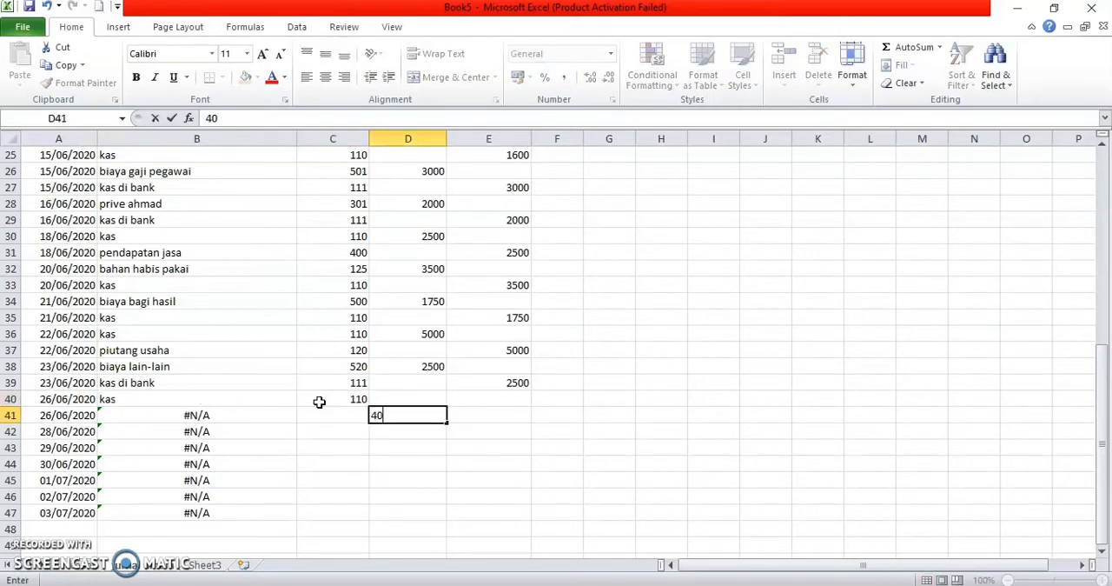
key(Left)
text(4000)
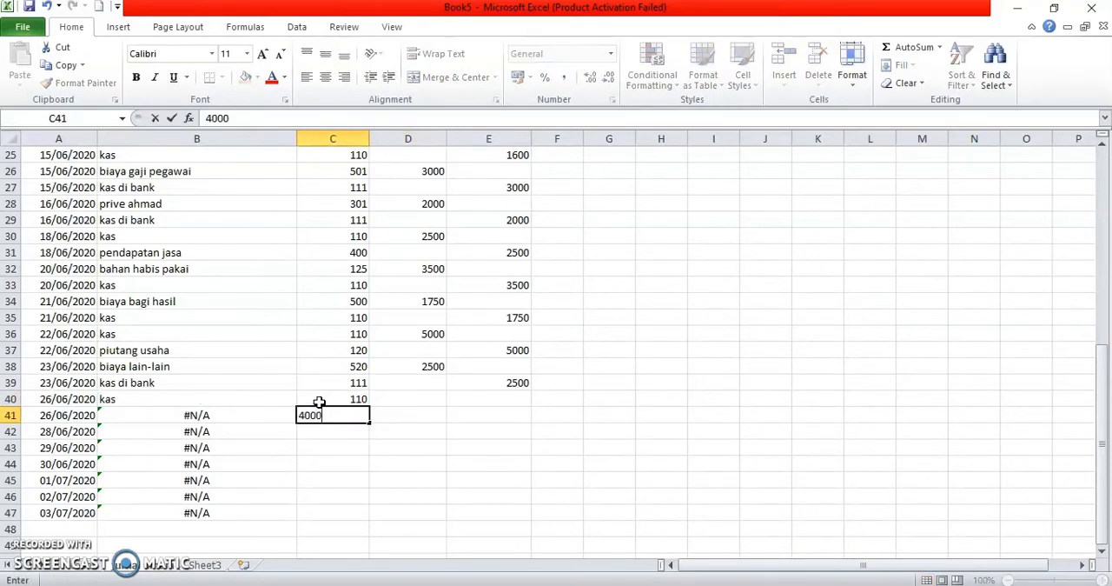
key(BackSpace)
key(Return)
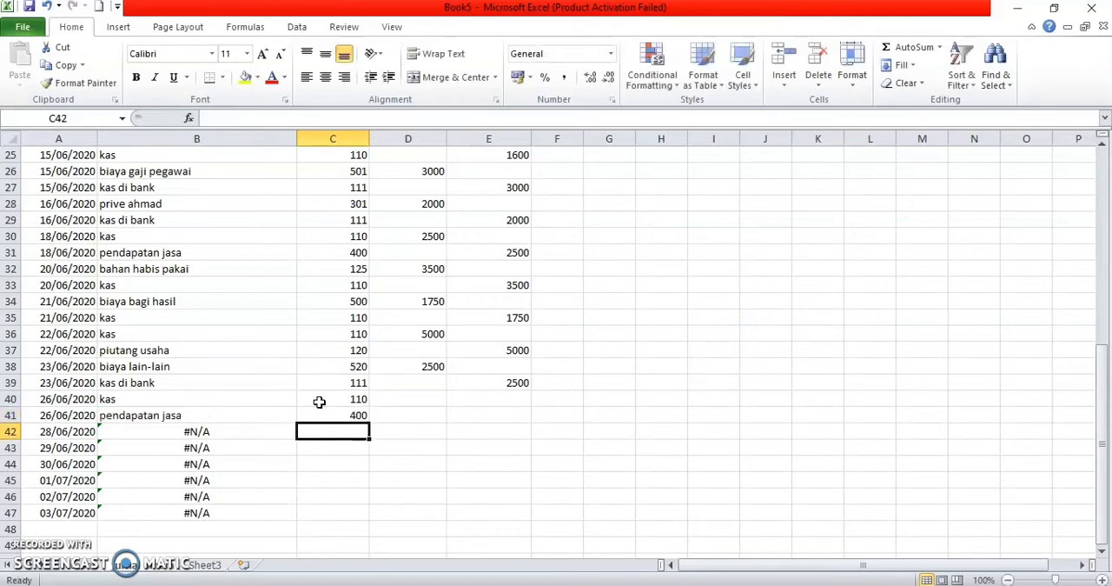
Step: Enter a debit of 3400 for kas in D40 and a credit of 3400 for pendapatan jasa in E41
click(434, 399)
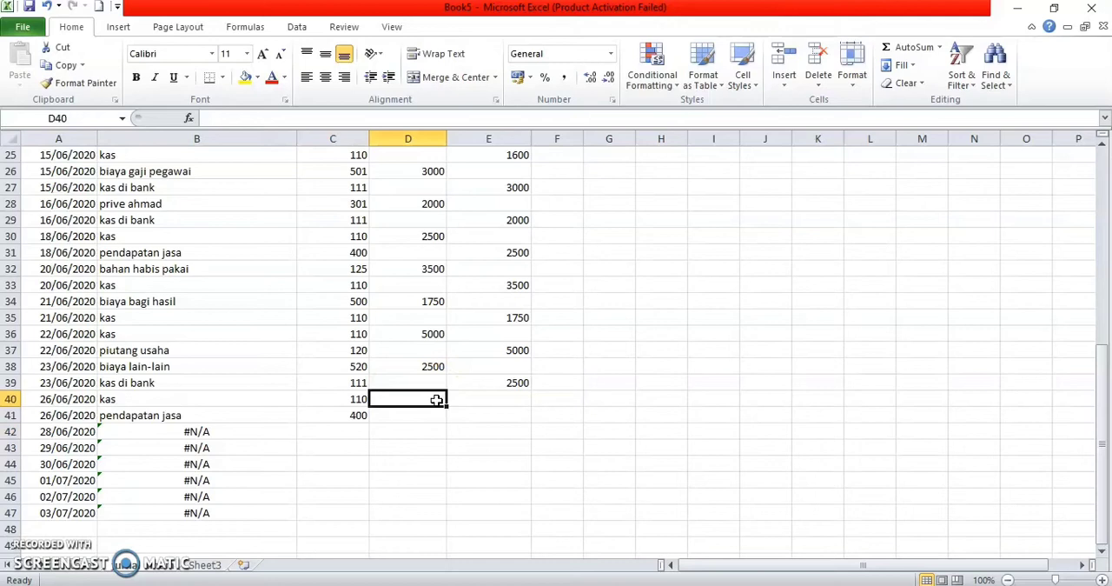
text(3400)
key(Return)
key(Right)
text(3400)
key(Return)
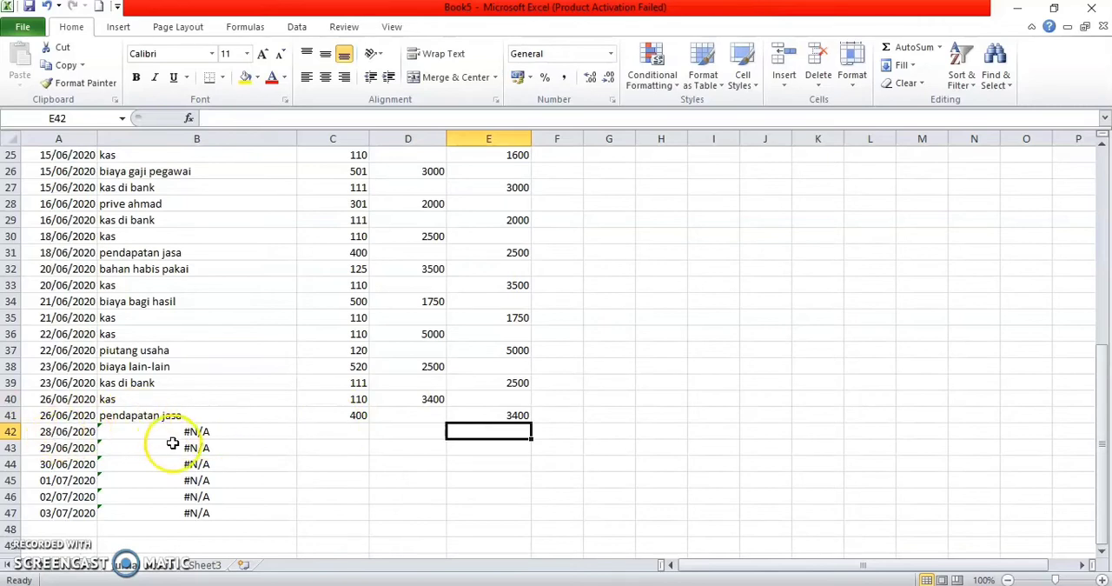
Step: Change the date in A43 of the tanggal column to 28/06/2020
click(54, 449)
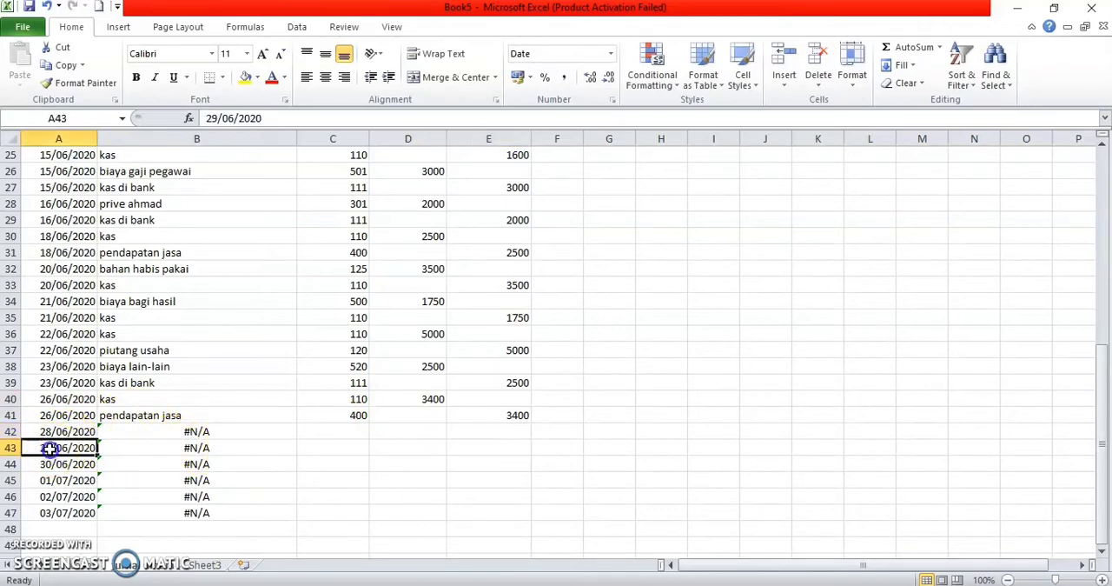
double_click(53, 448)
key(BackSpace)
text(8)
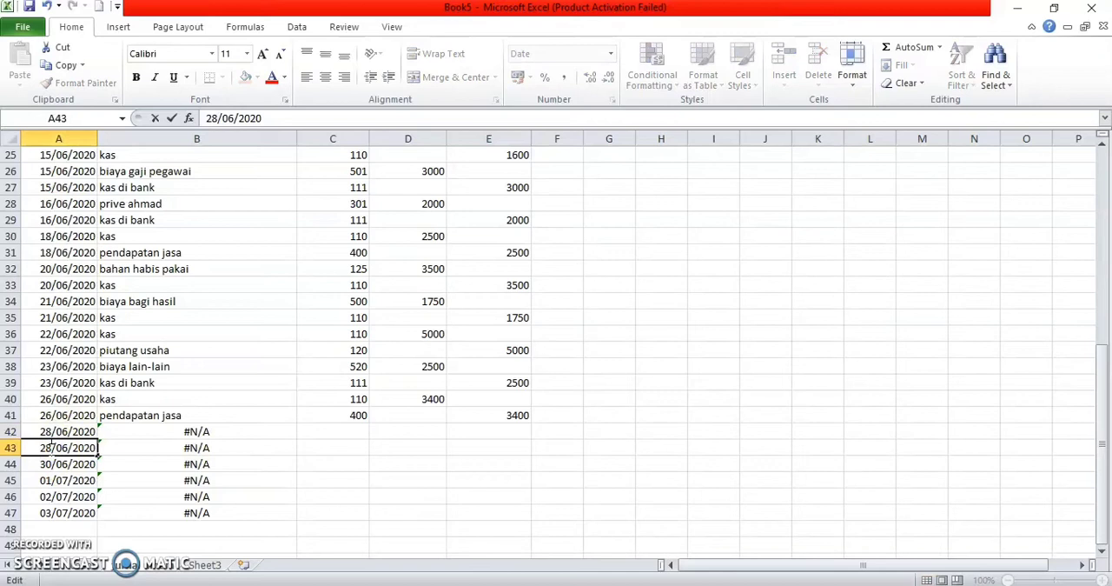
click(359, 433)
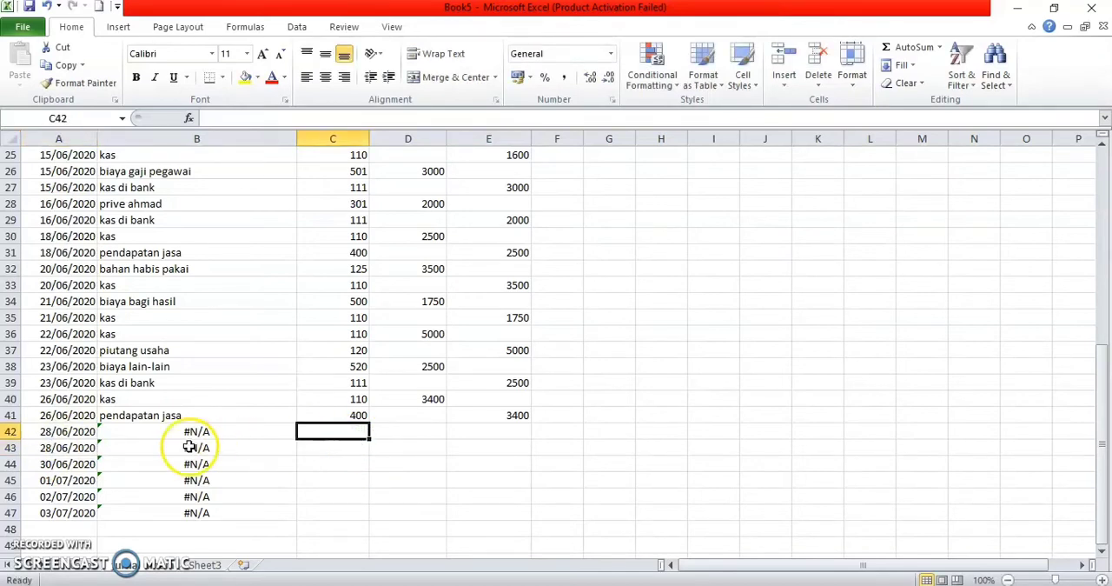
Step: Change the dates in A42 and A43 of the tanggal column to 30/06/2020
double_click(50, 432)
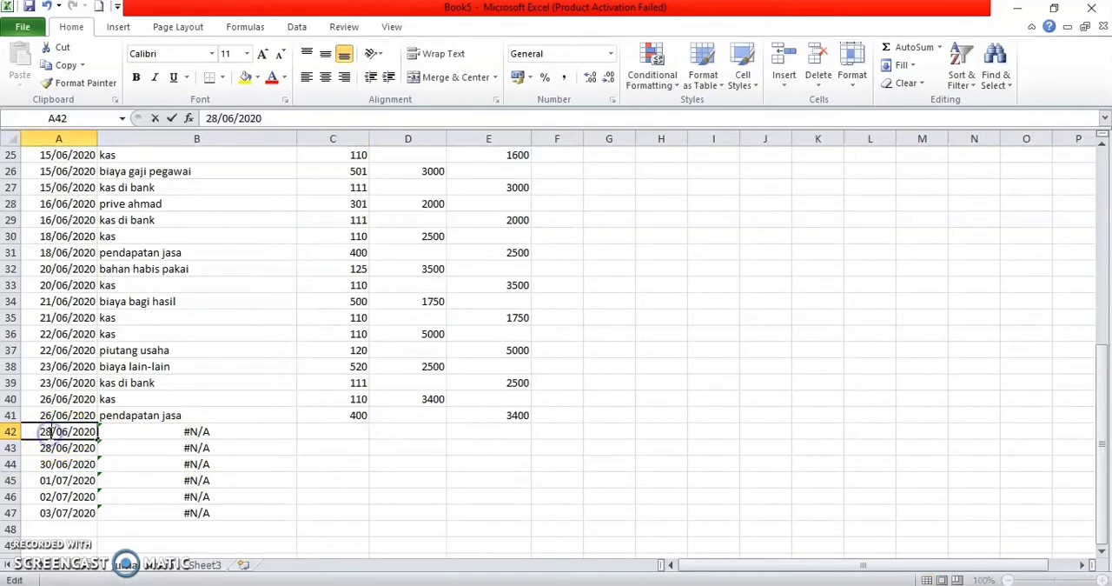
key(BackSpace)
key(BackSpace)
text(30)
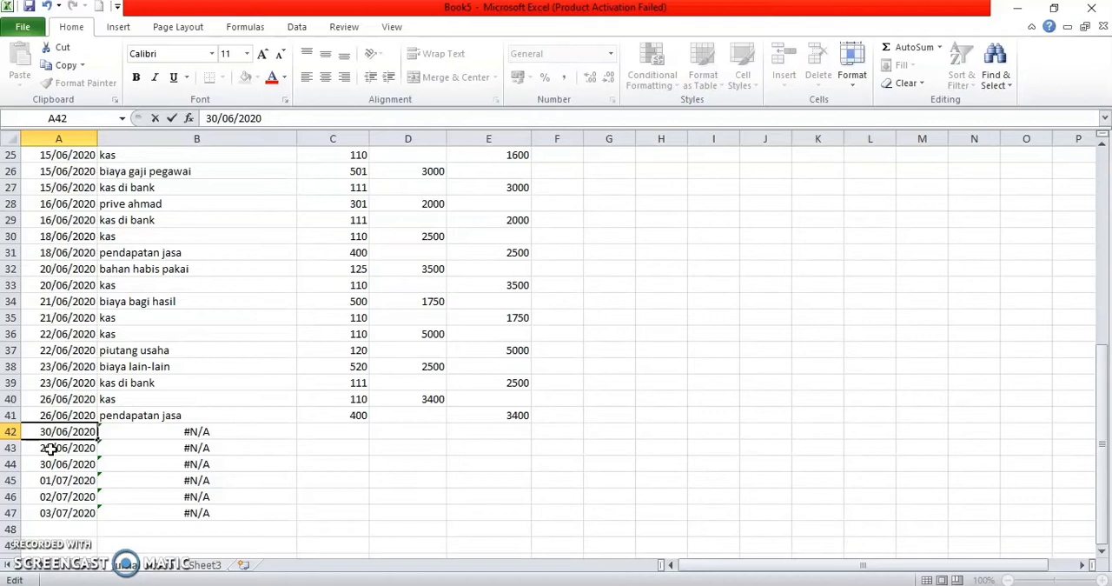
double_click(51, 453)
double_click(51, 448)
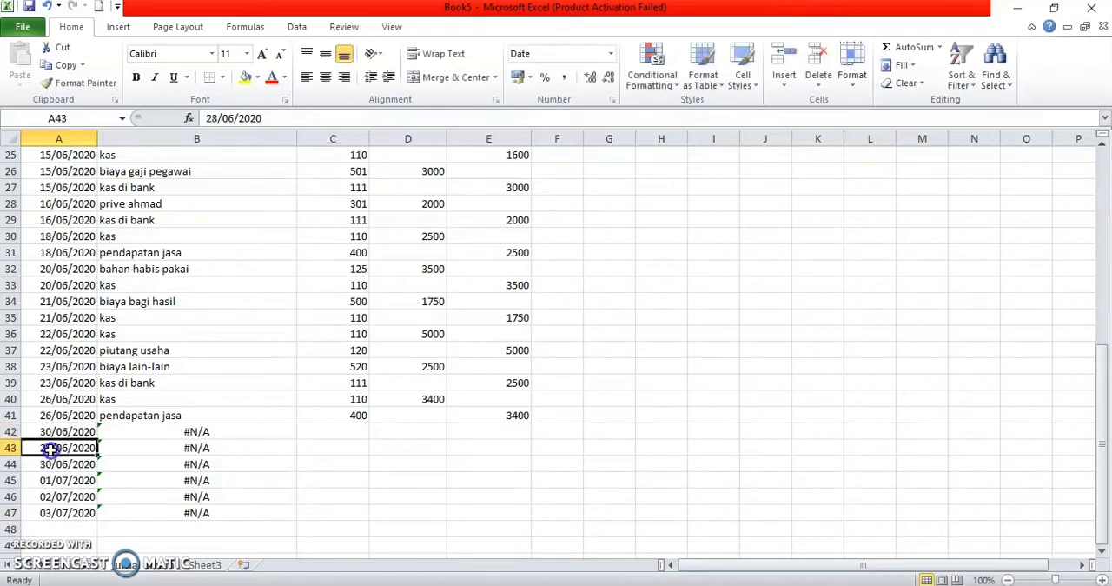
key(BackSpace)
key(BackSpace)
text(30)
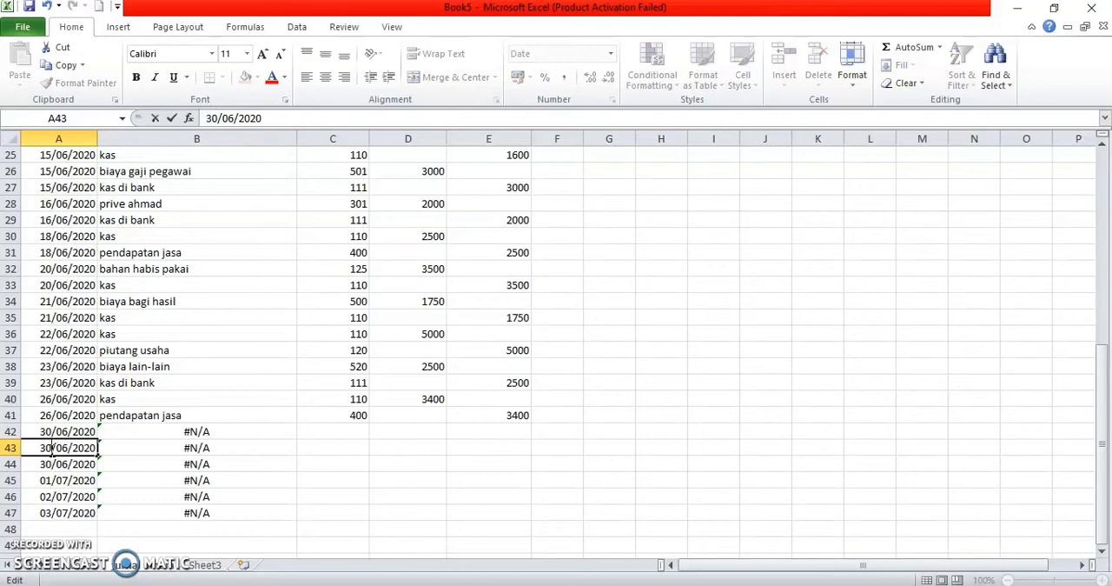
Step: Enter the account codes 111 and 220 in cells C42 and C43 of the no akun column
click(358, 432)
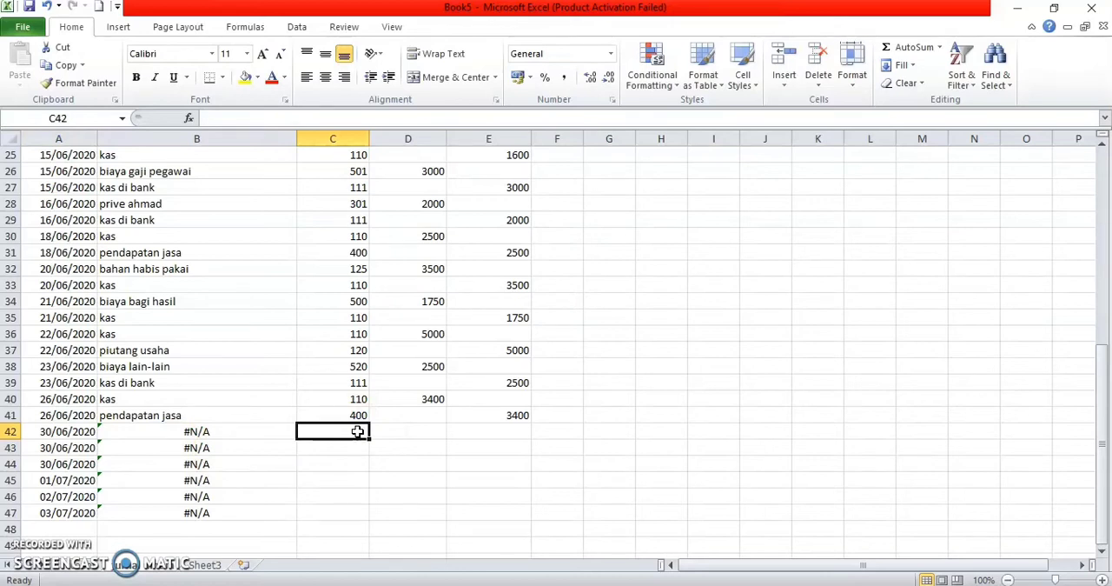
text(111)
key(Return)
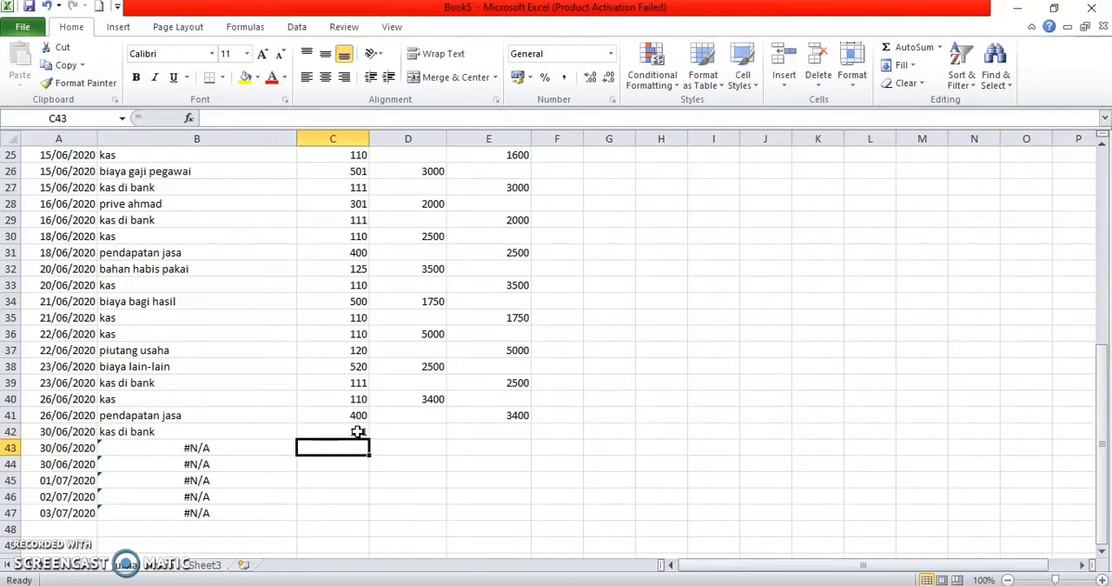
text(220)
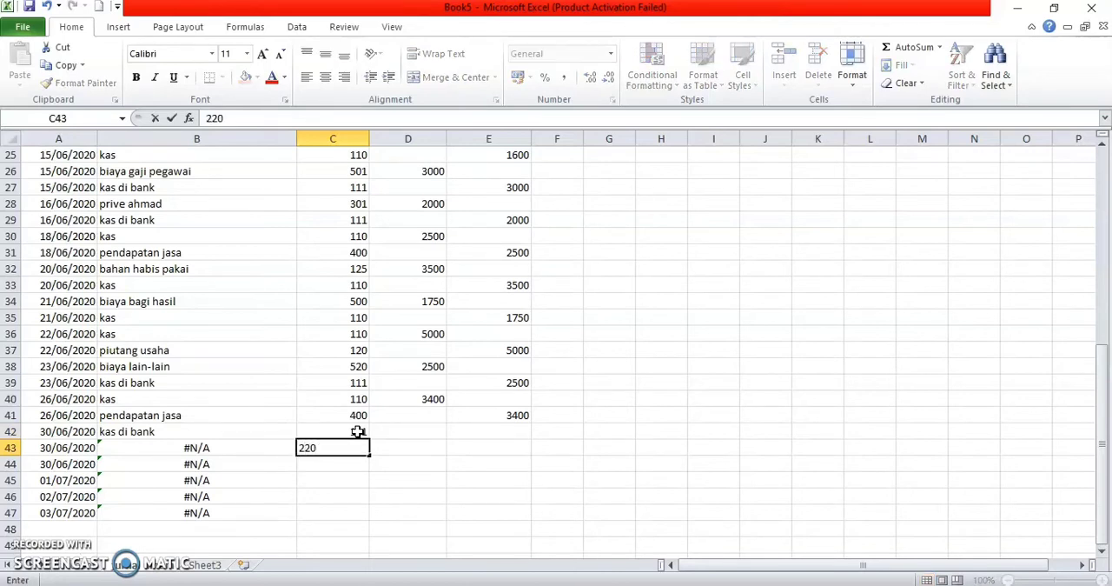
key(Return)
Step: Enter a debit of 7200 for kas di bank in D42 and a credit of 7200 for pendapatan diterima dimuka in E43
click(411, 430)
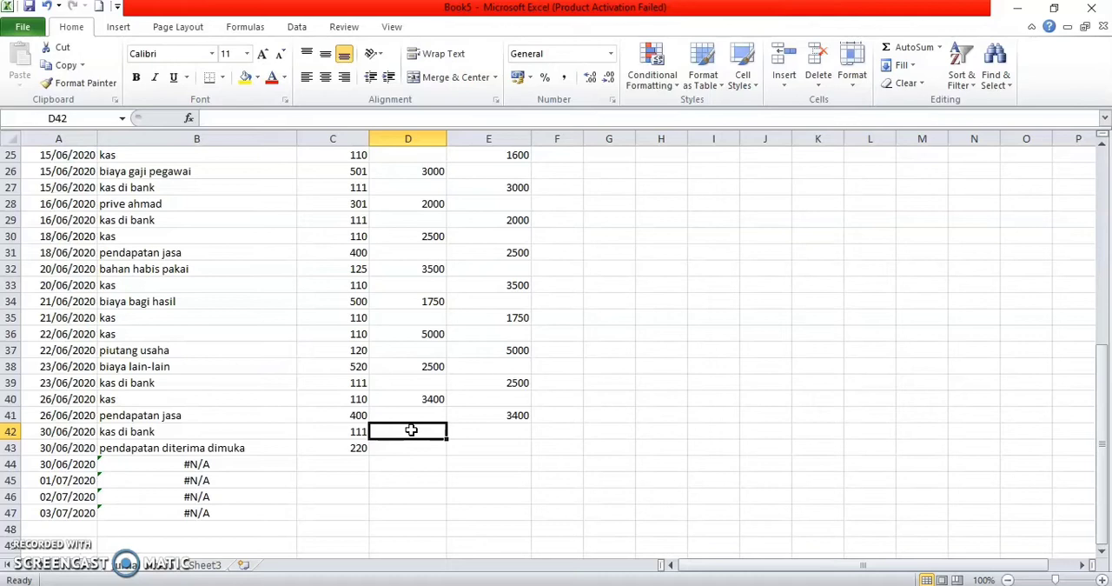
text(7200)
key(Return)
key(Right)
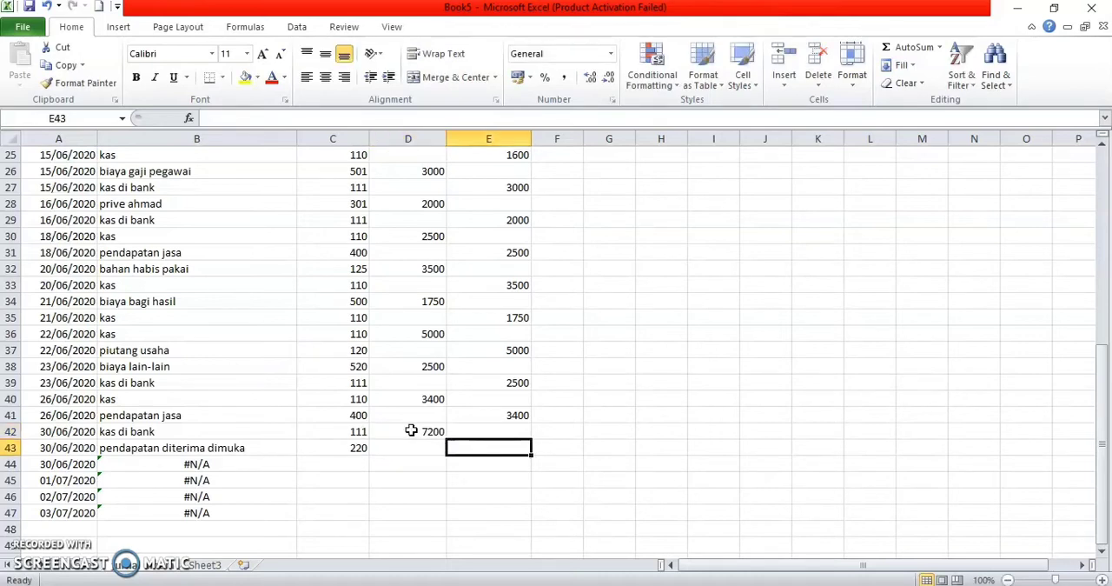
text(7200)
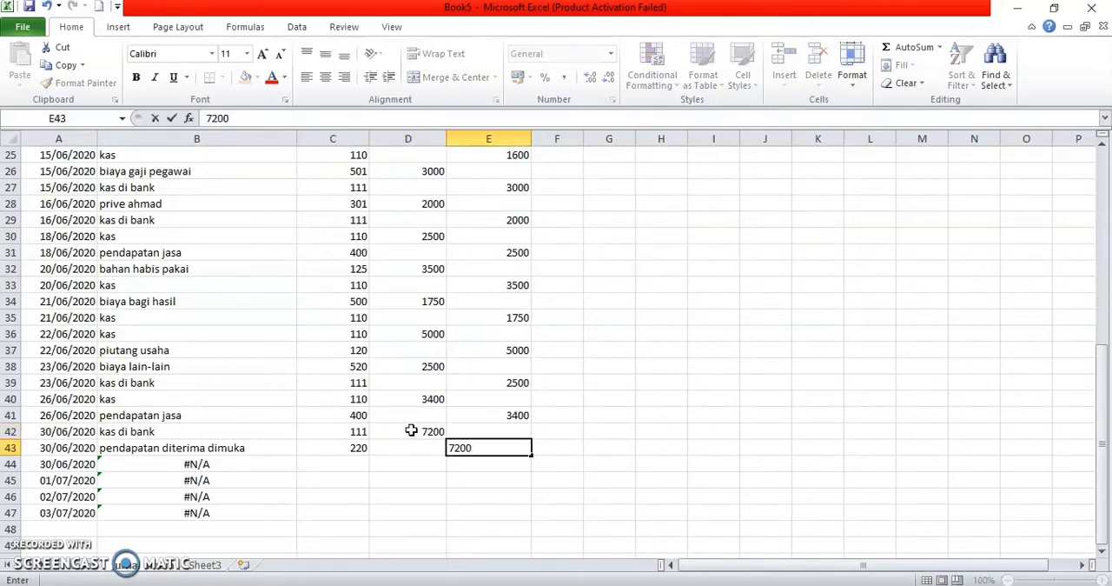
key(Return)
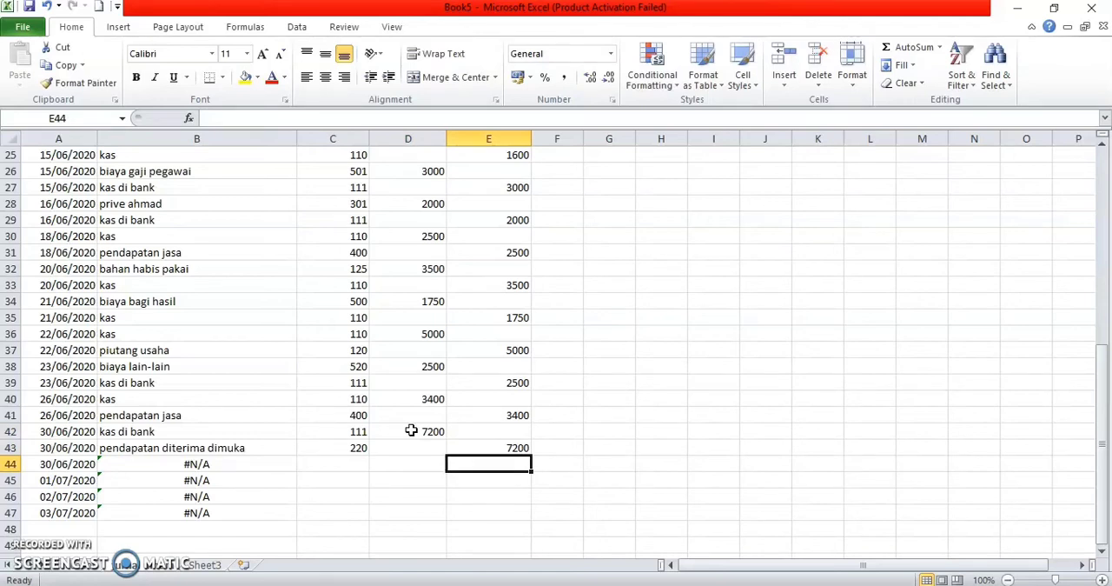
Step: Change the date in A45 of the tanggal column to 30/06/2020
key(Left)
key(Left)
key(Left)
key(Left)
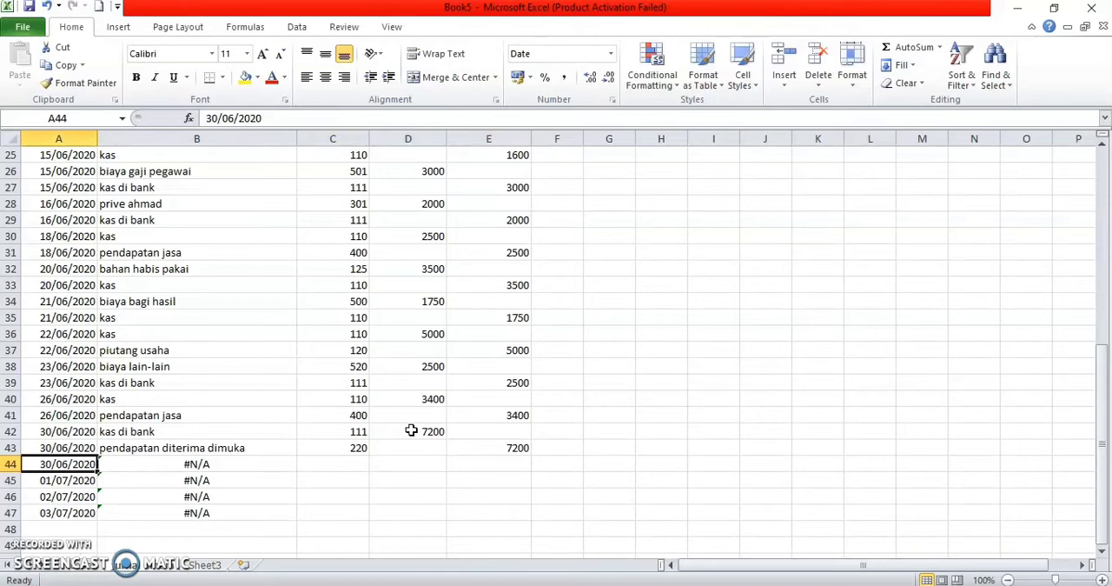
double_click(50, 481)
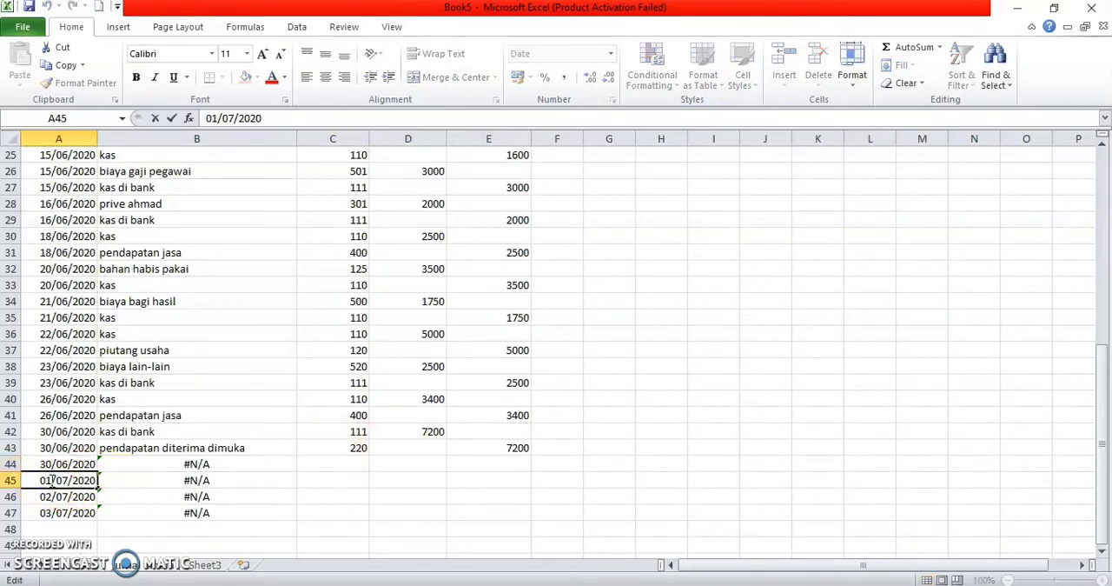
key(BackSpace)
key(BackSpace)
text(30)
key(Right)
key(BackSpace)
text(6)
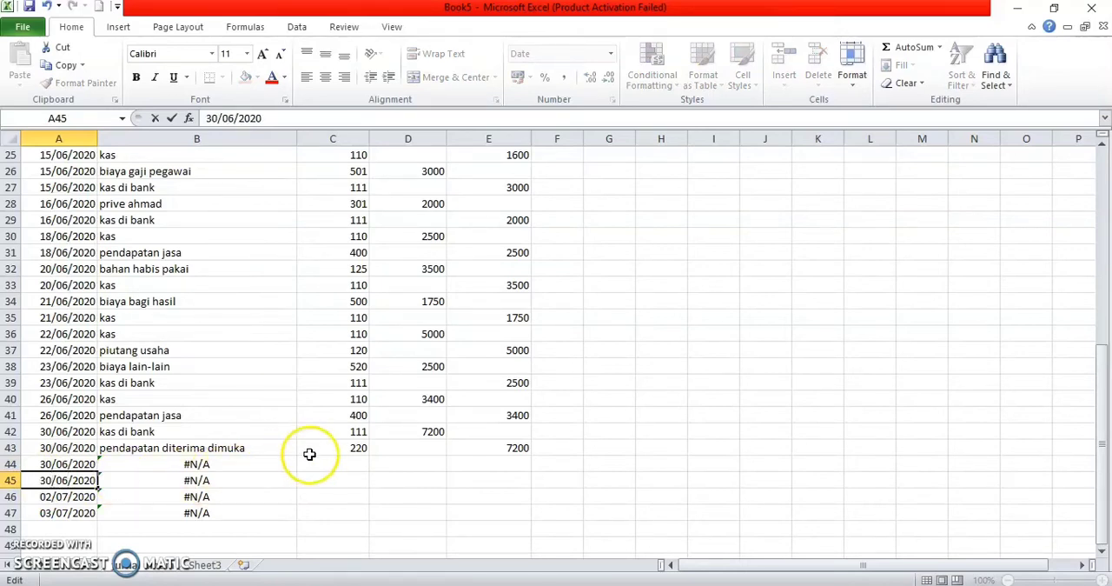
Step: Enter the account codes 201 and 111 in cells C44 and C45 of the no akun column
click(338, 470)
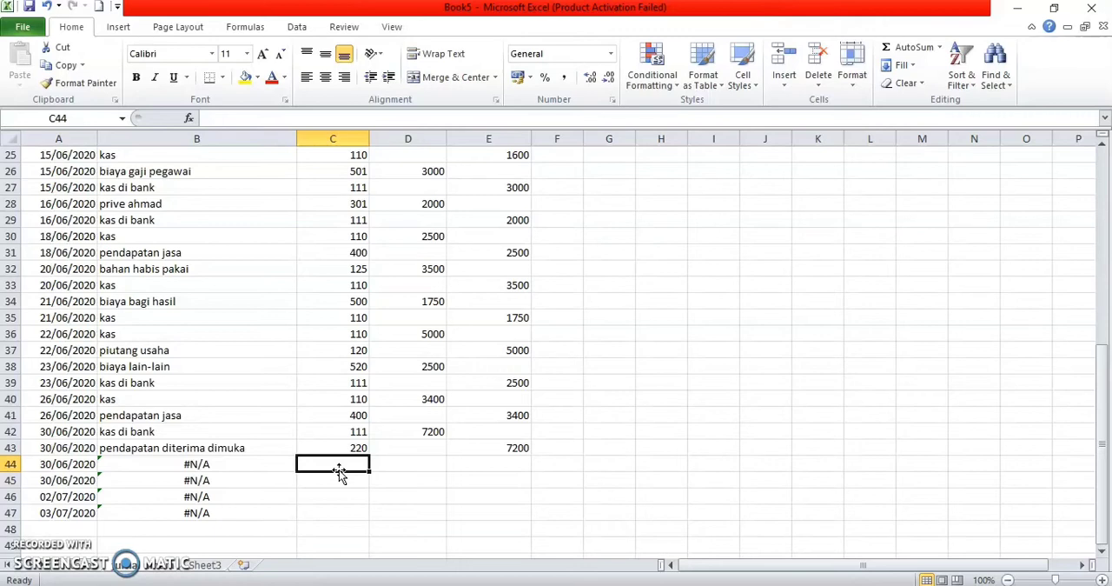
text(201)
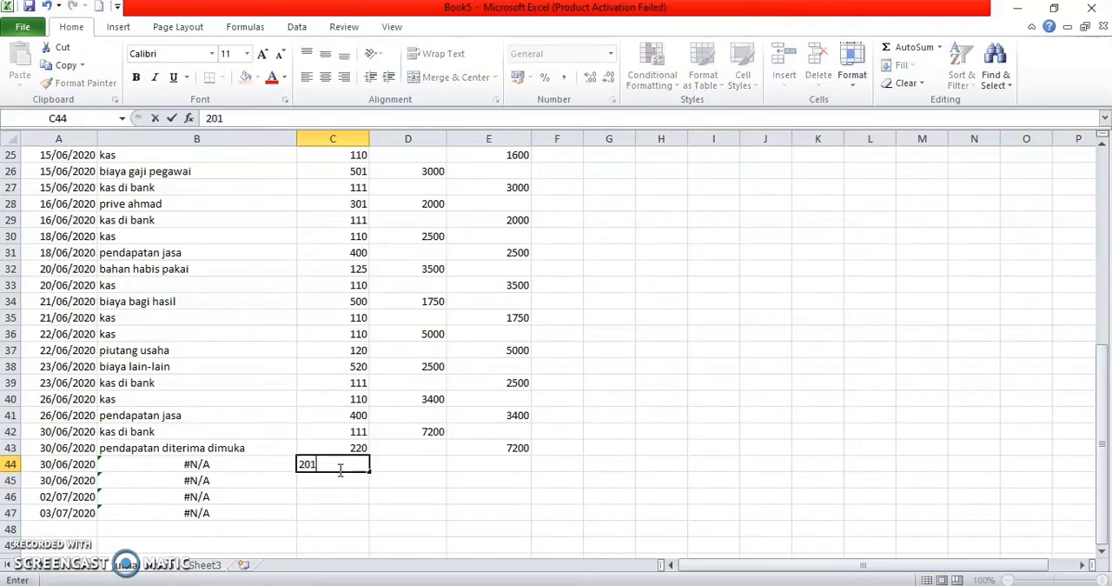
key(Return)
text(111)
key(Return)
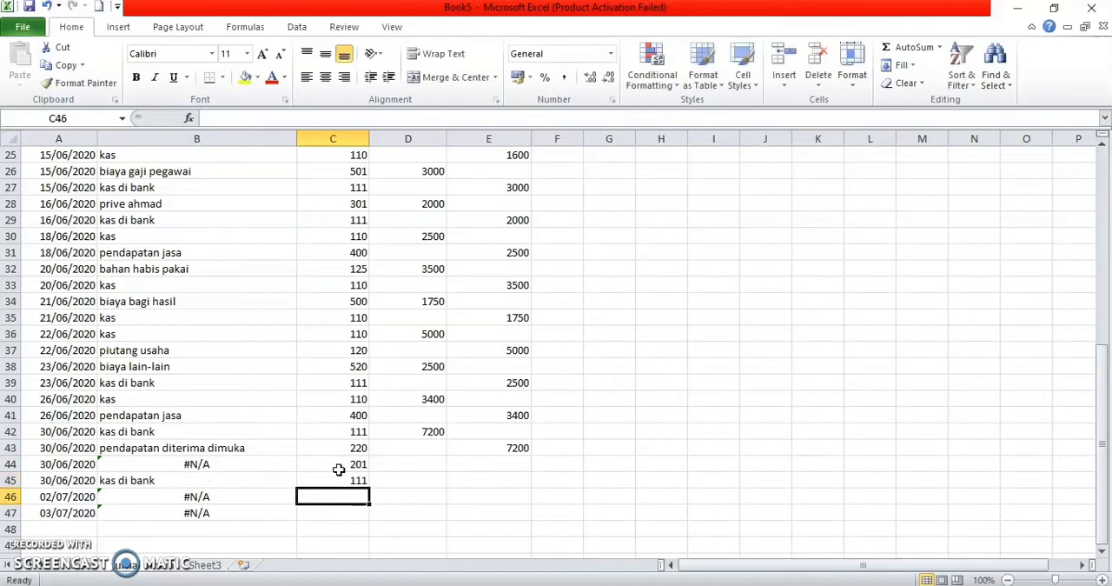
Step: Replace the account code in cell C44 of the no akun column with 251
click(412, 470)
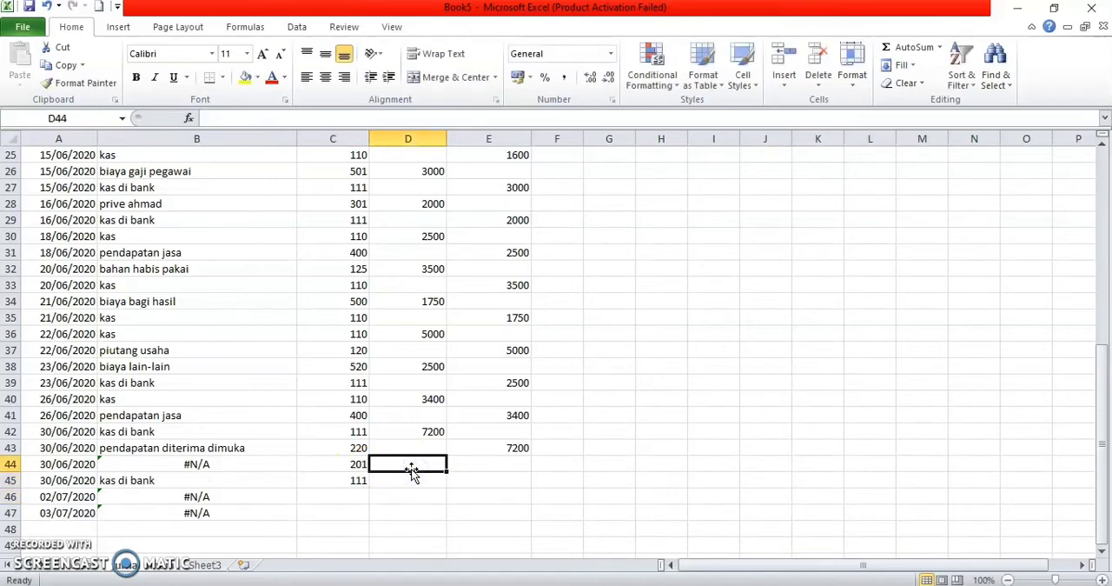
click(323, 465)
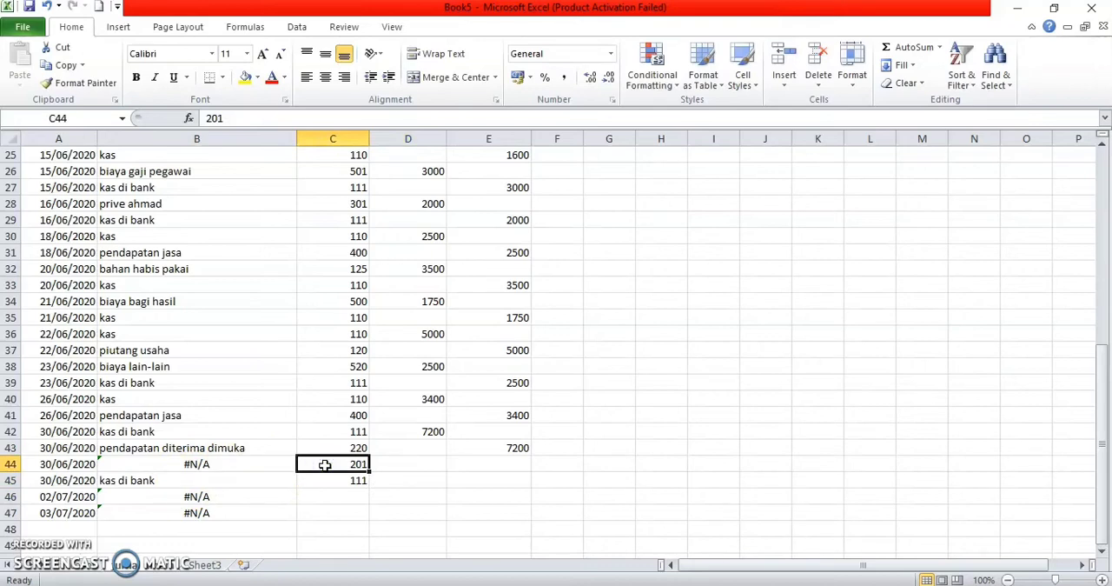
key(BackSpace)
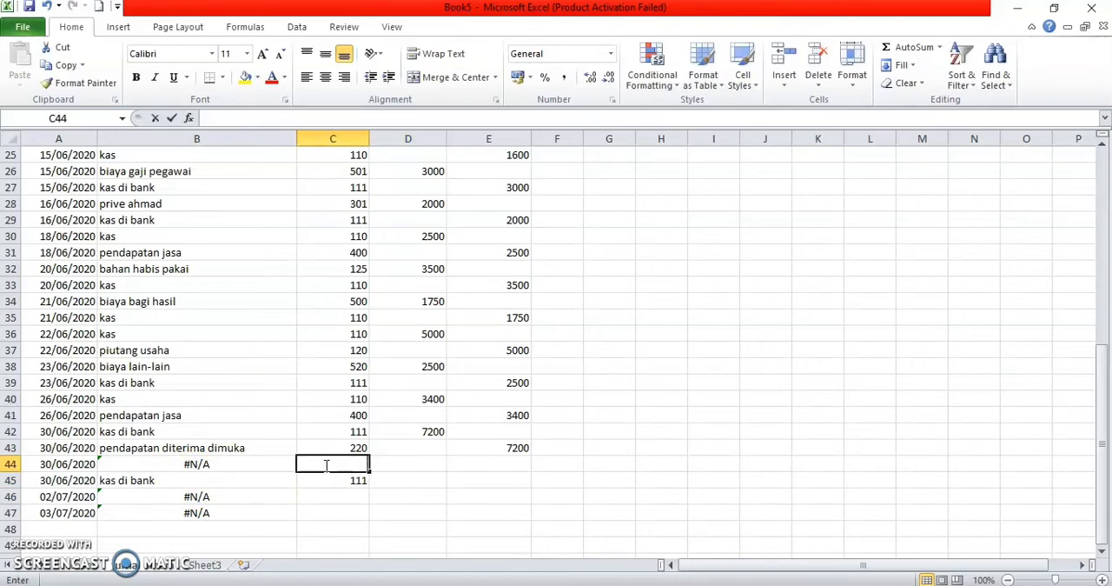
text(251)
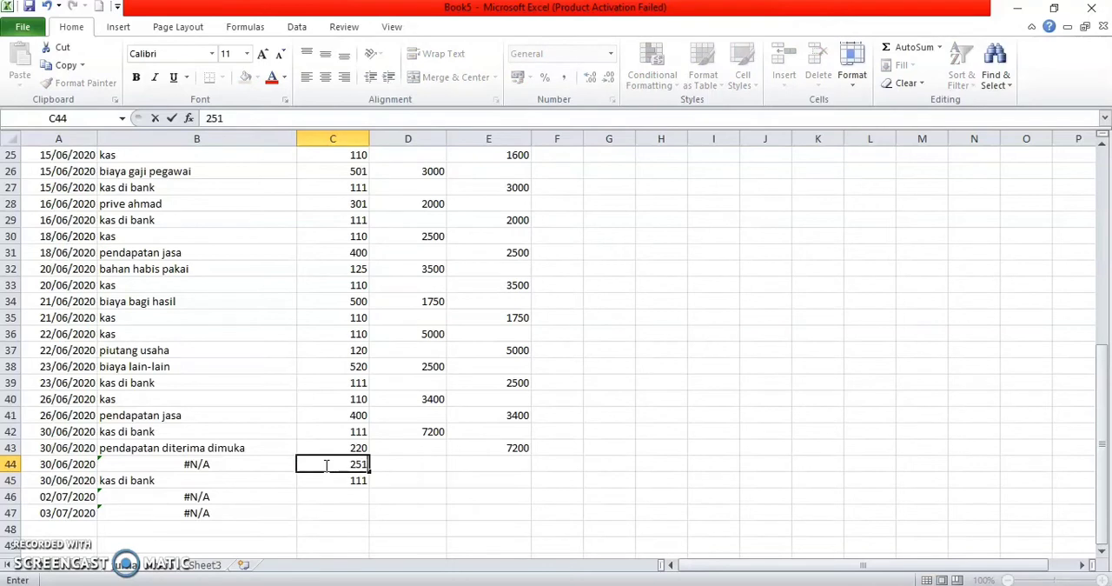
key(Tab)
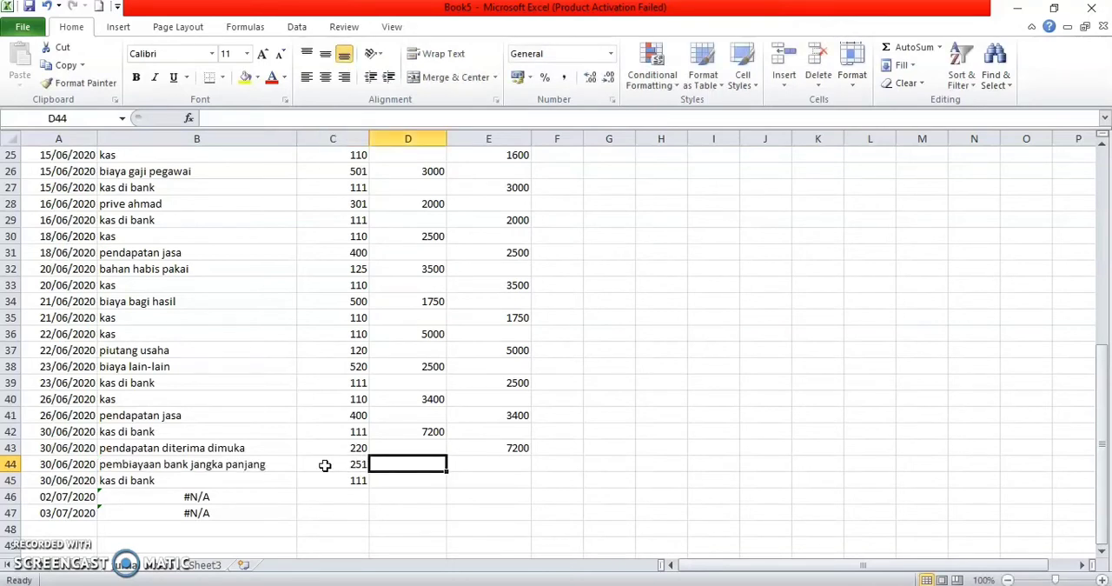
Step: Enter a debit of 10000 for pembiayaan bank jangka panjang in D44 and a credit of 10000 for kas di bank in E45
text(10000)
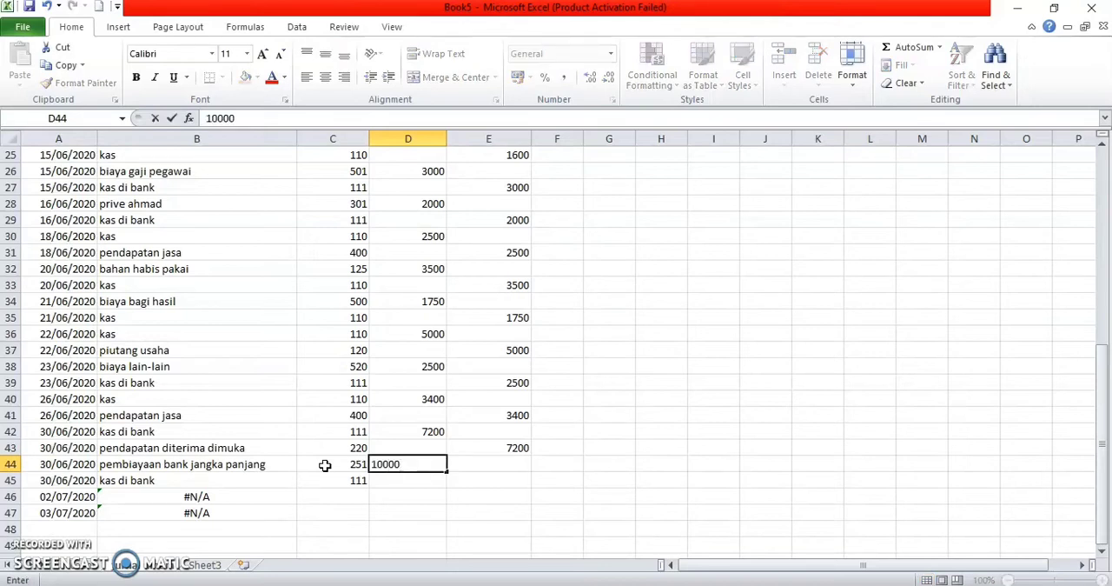
key(Return)
key(Right)
text(10000)
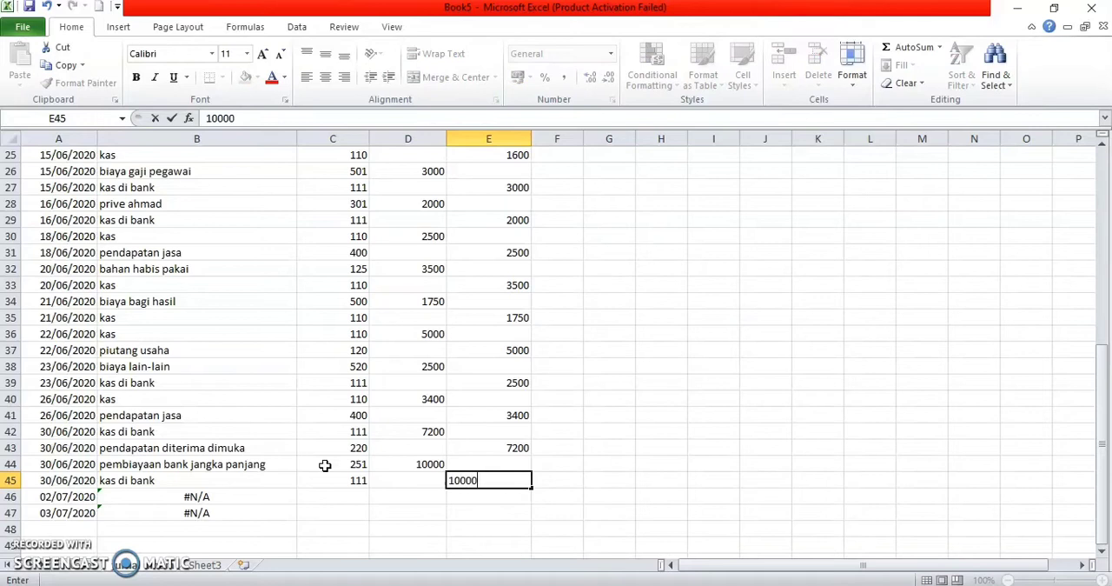
key(Return)
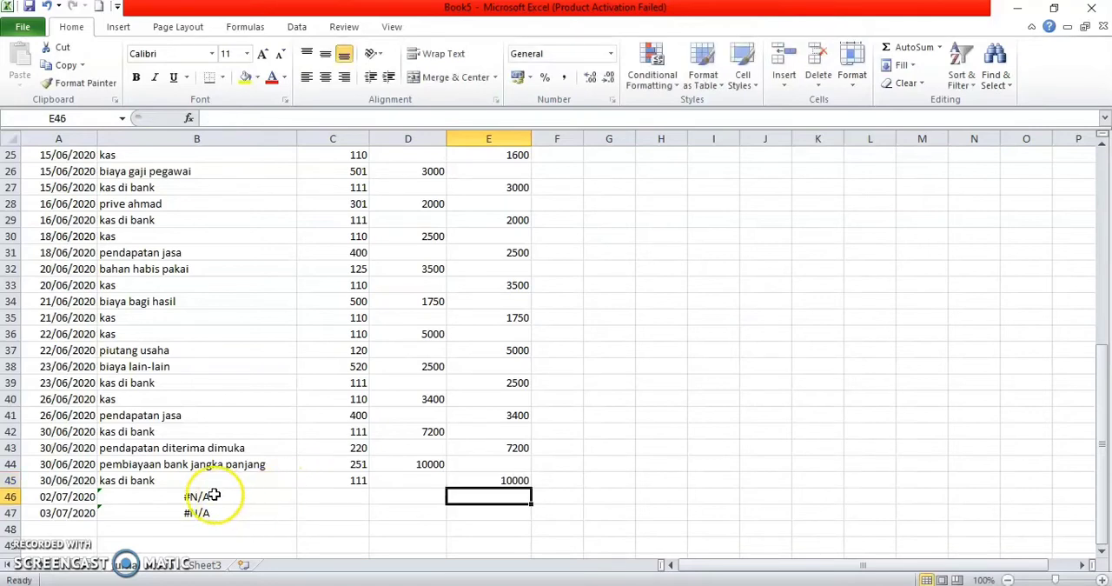
Step: Change the day of the dates in A46 and A47 to 30, making both 30/07/2020
click(49, 496)
double_click(50, 496)
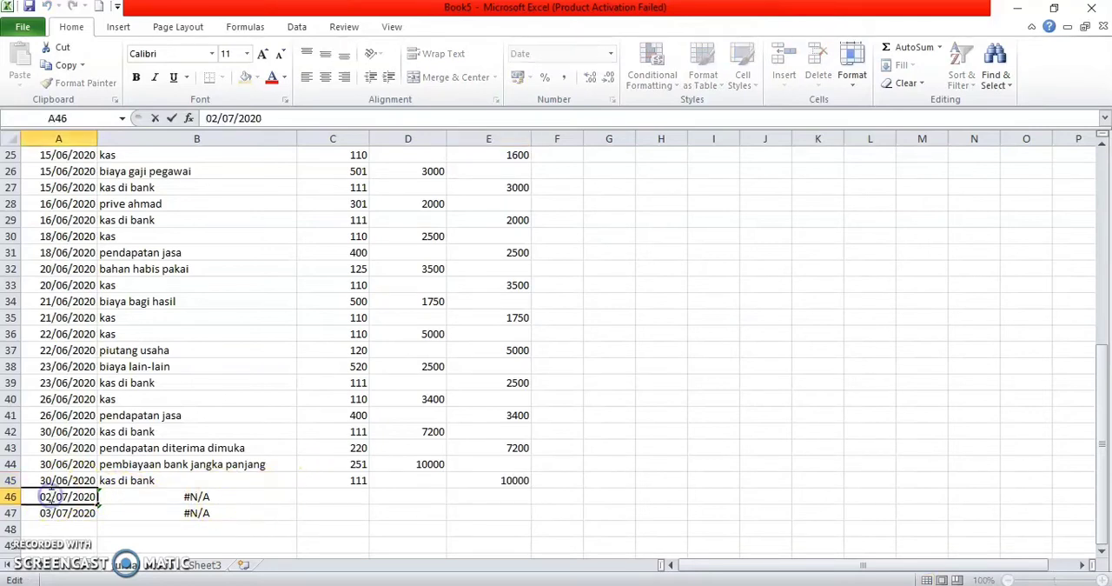
key(BackSpace)
key(BackSpace)
text(30)
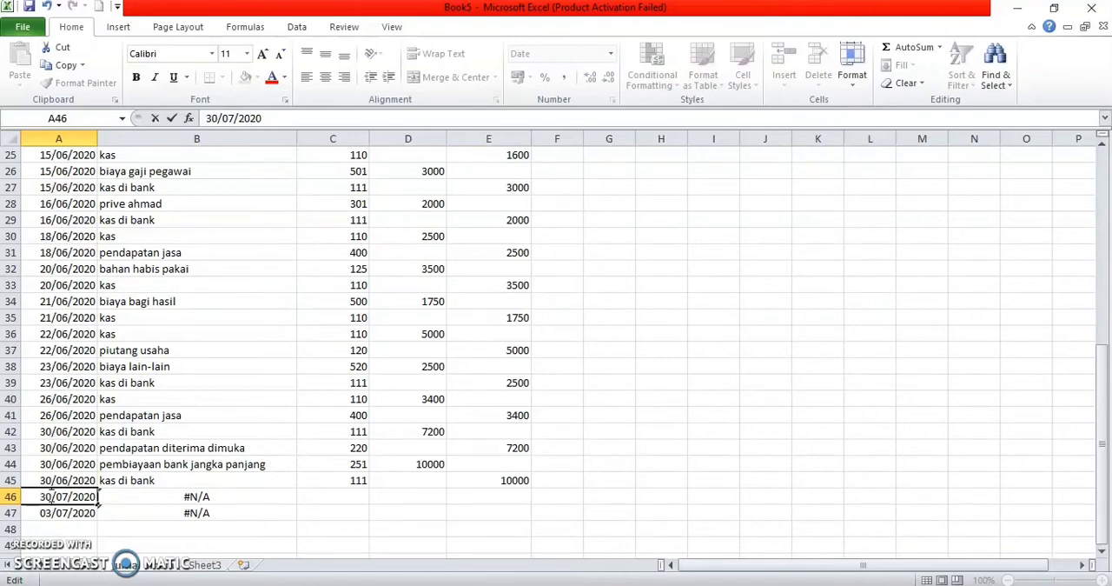
click(52, 513)
double_click(52, 513)
key(BackSpace)
key(BackSpace)
text(30)
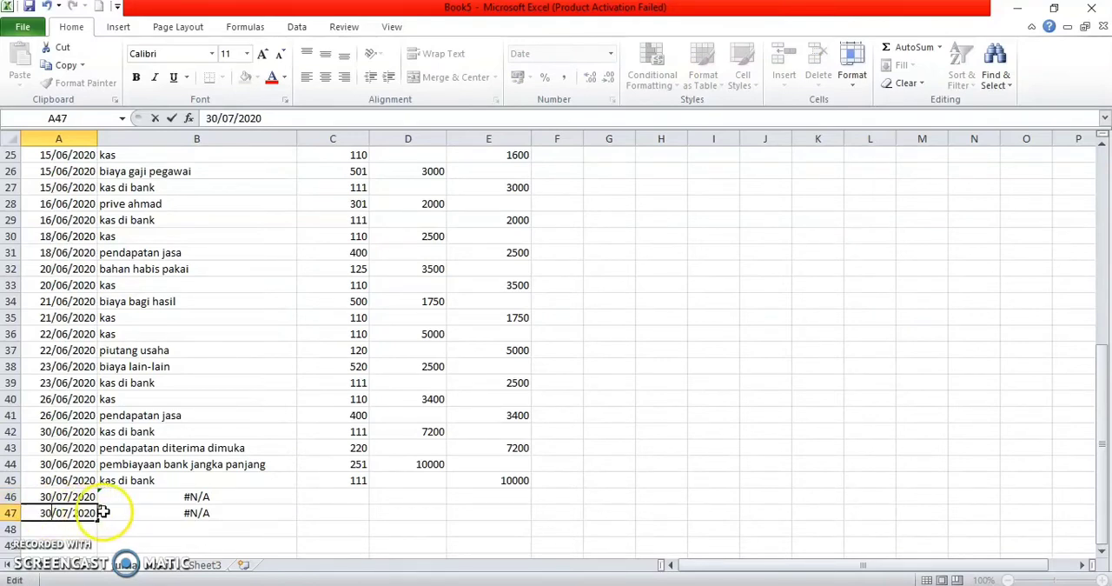
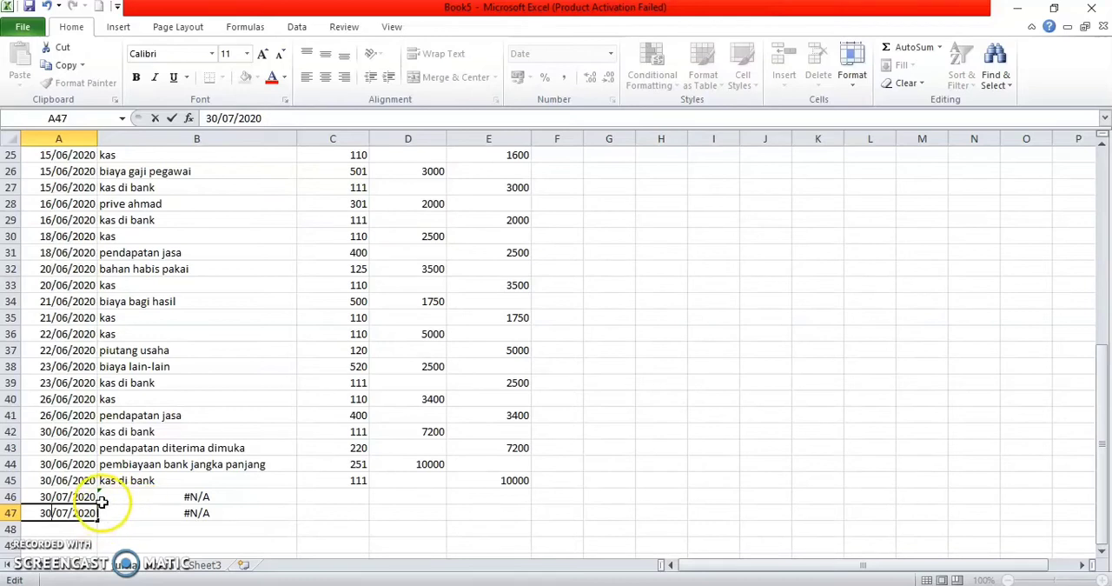
Step: Fill the account name lookup formula from B47 and the date from A47 down into row 48
click(271, 513)
drag(296, 518, 295, 532)
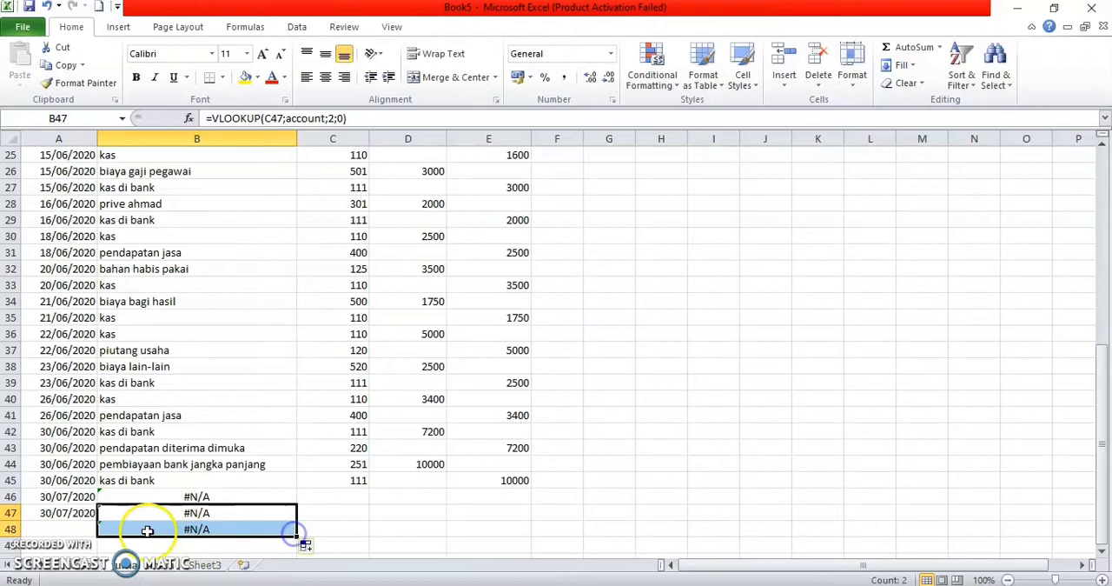
click(90, 512)
drag(97, 521, 95, 532)
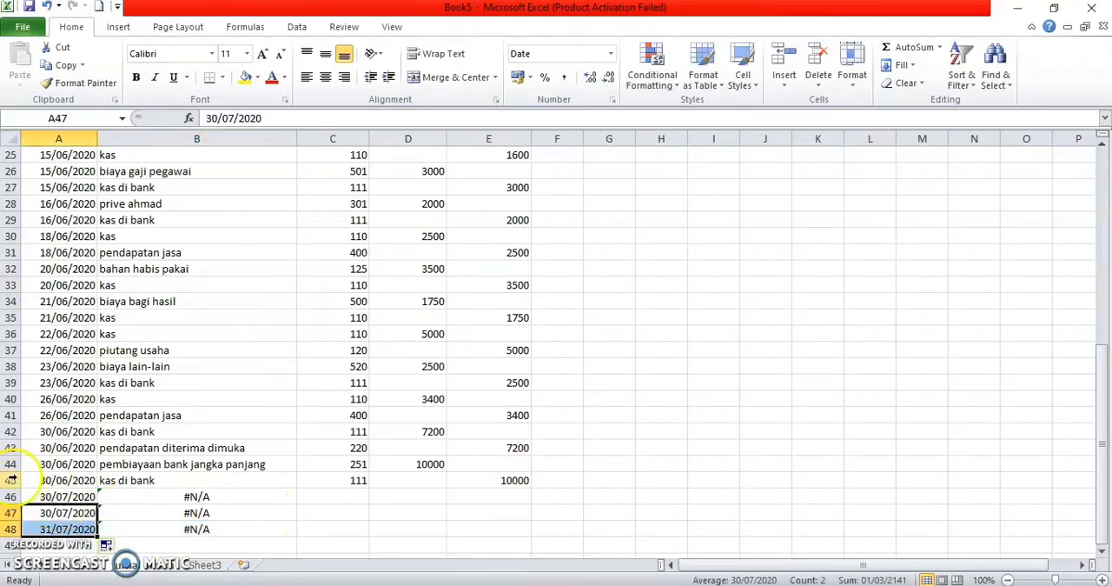
Step: Change the month of the dates in A46 and A47 to June, making both 30/06/2020
scroll(148, 422, down, 2)
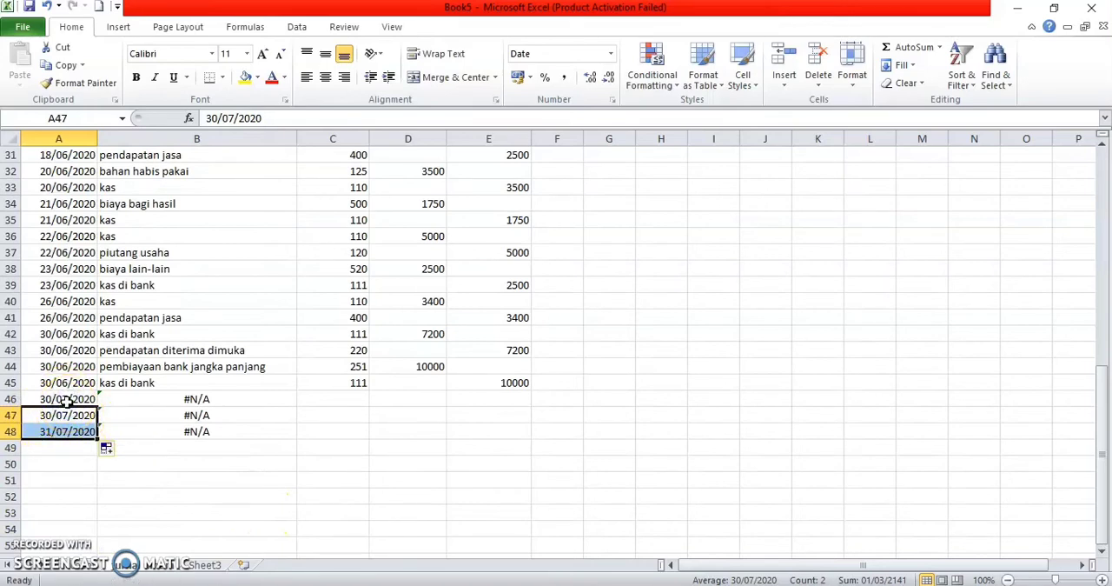
double_click(67, 401)
key(BackSpace)
text(0)
key(BackSpace)
text(6)
click(66, 404)
double_click(68, 415)
key(BackSpace)
text(6)
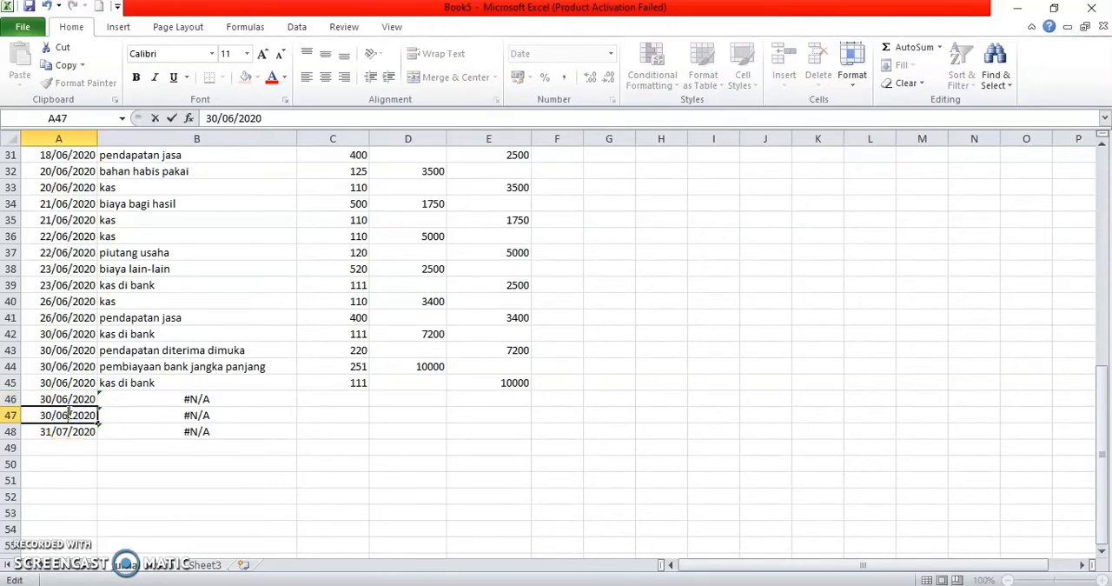
Step: Change the date in cell A48 to 30/06/2020
double_click(66, 431)
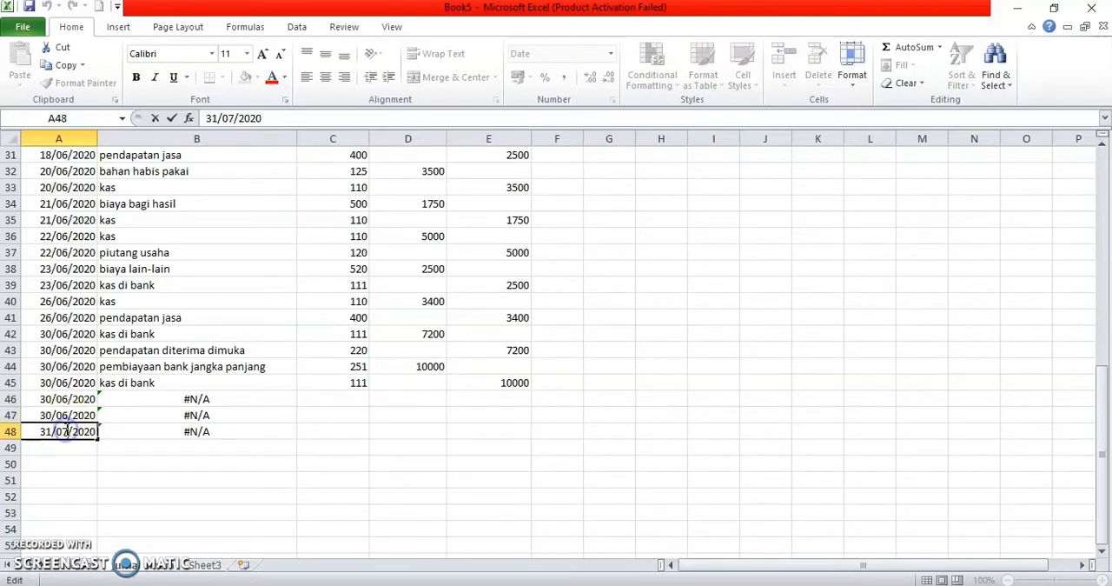
key(BackSpace)
text(6)
key(BackSpace)
text(0)
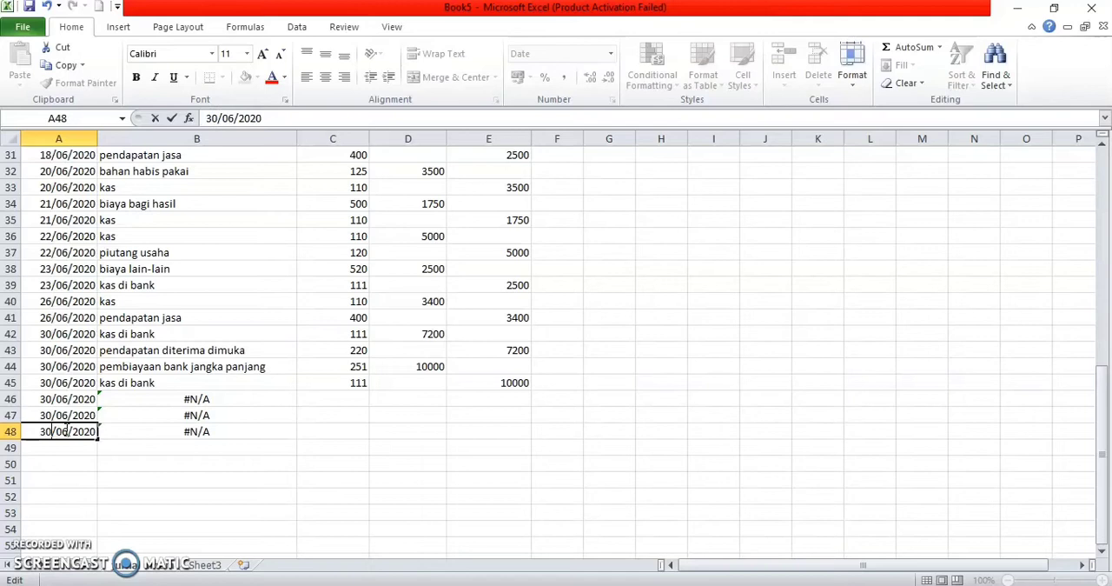
Step: Enter the account codes 211, 501 and 110 in cells C46 to C48 of the no akun column
click(318, 402)
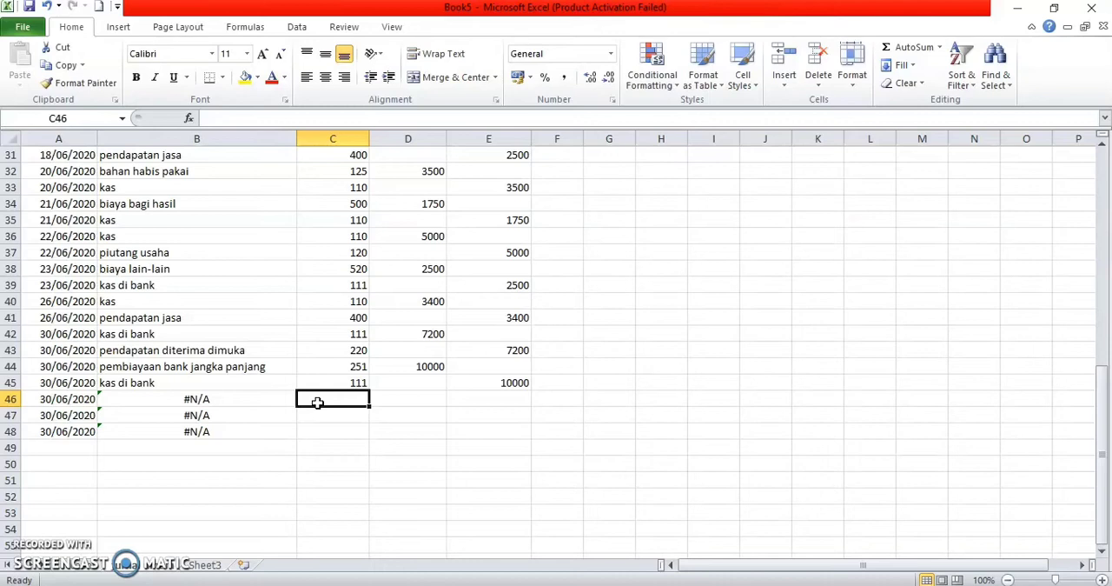
text(211)
key(Return)
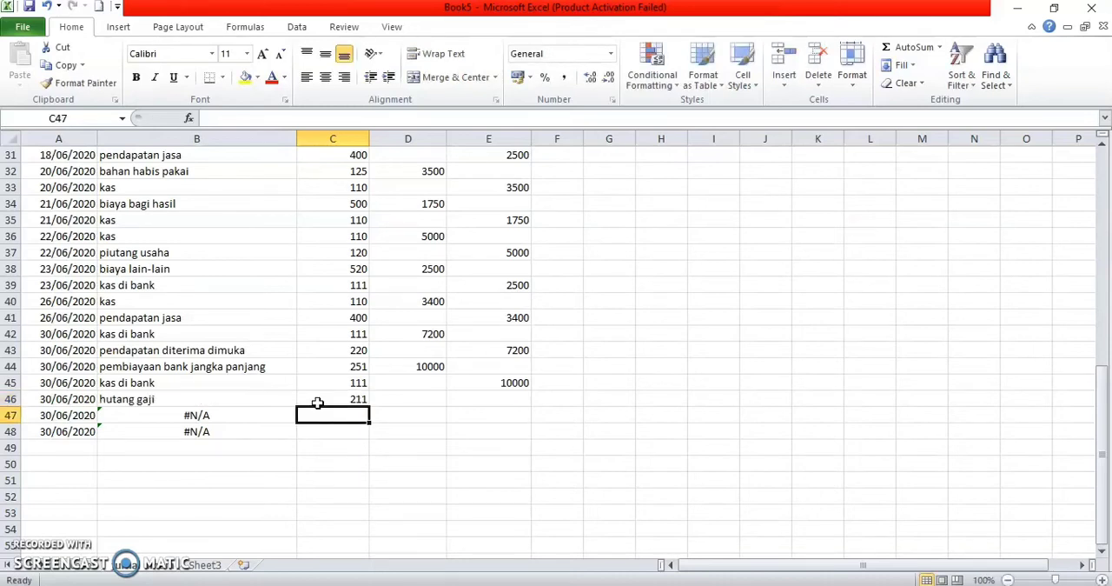
text(501)
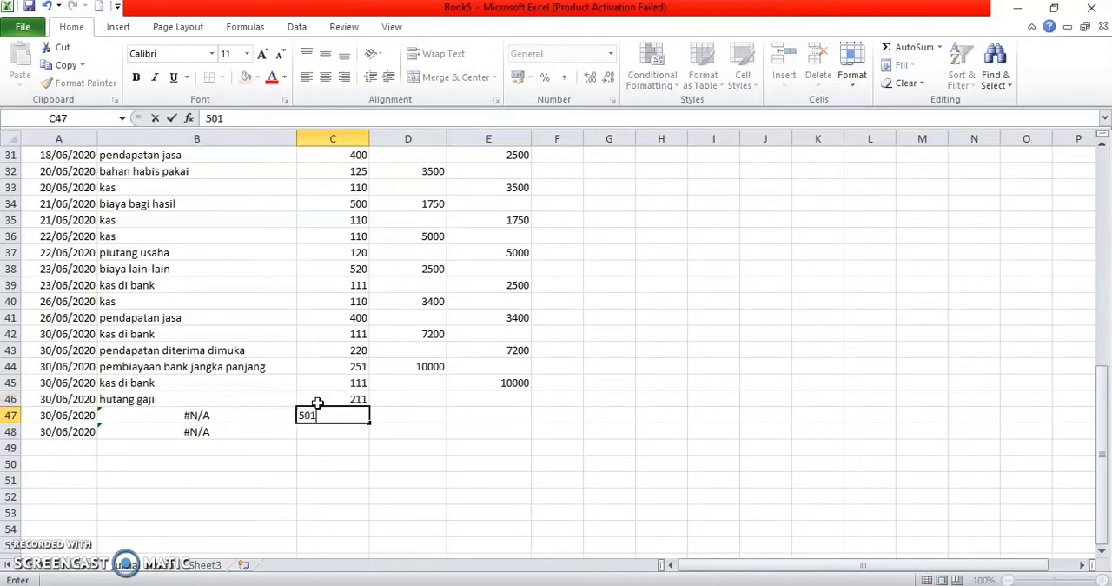
key(Return)
text(110)
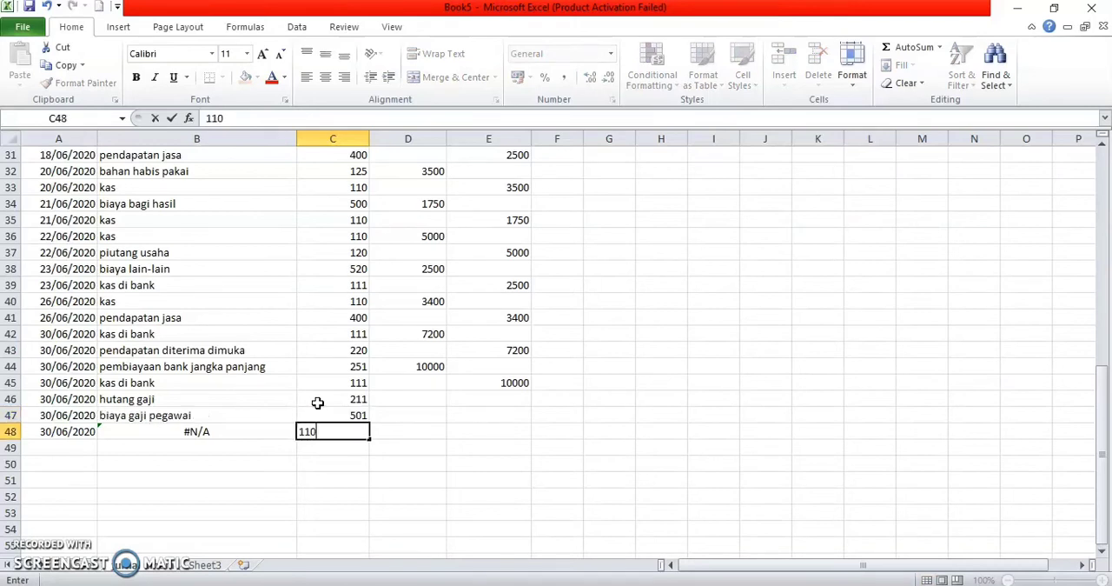
key(Return)
Step: Enter debits of 2300 for hutang gaji in D46 and 1500 for biaya gaji pegawai in D47, and a credit of 3800 for kas in E48
click(419, 412)
click(420, 398)
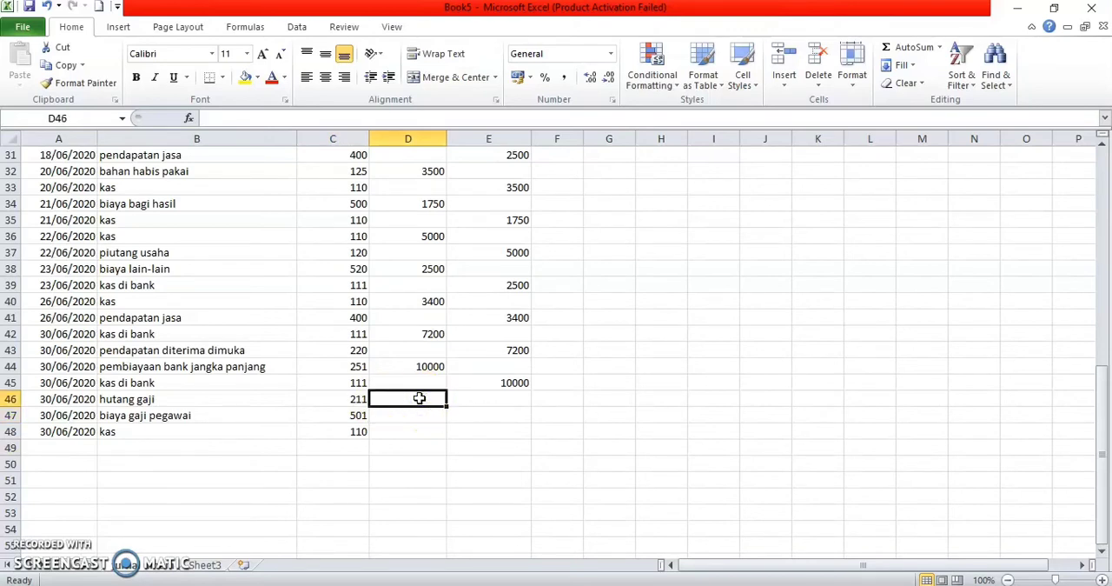
text(2300)
key(Return)
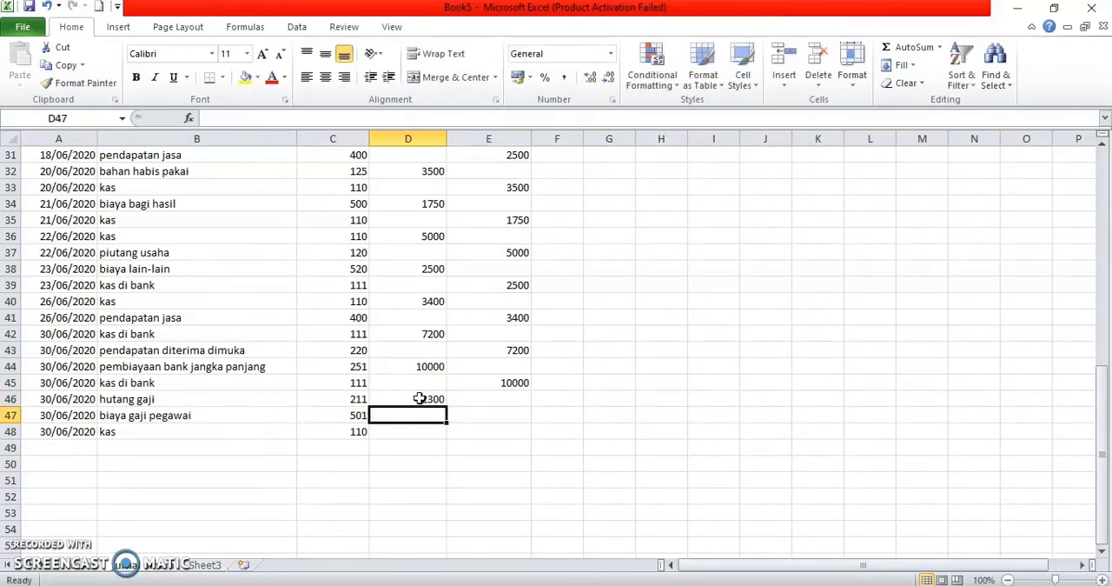
text(1500)
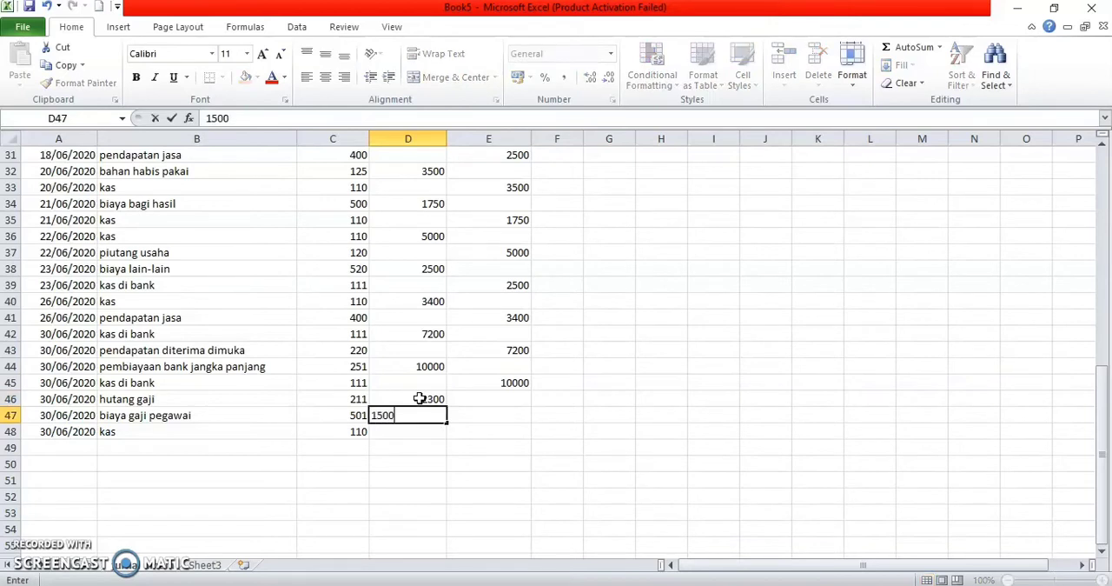
key(Return)
key(Right)
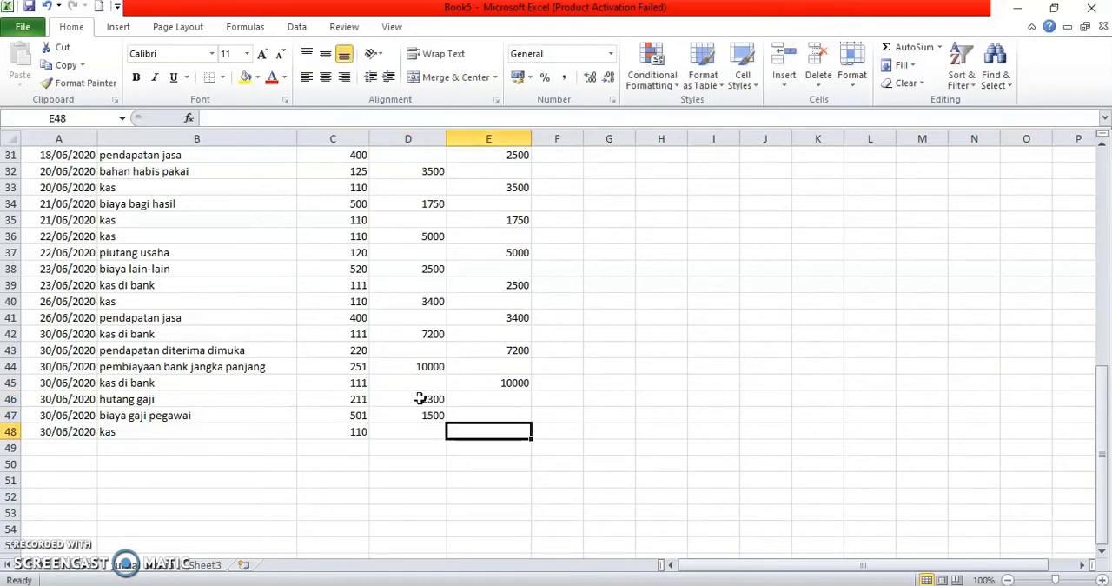
text(3800)
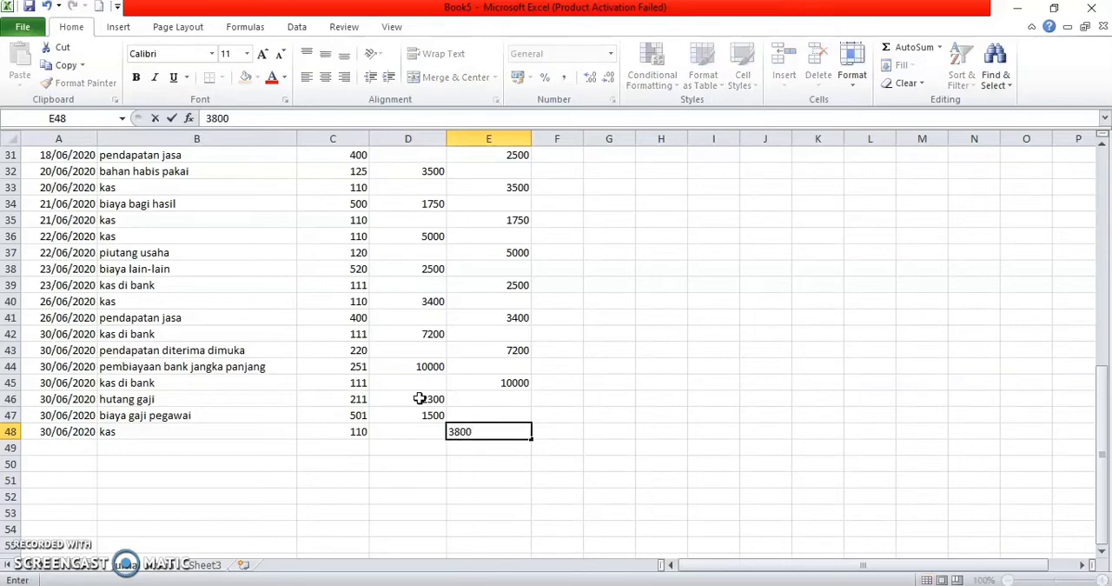
key(Return)
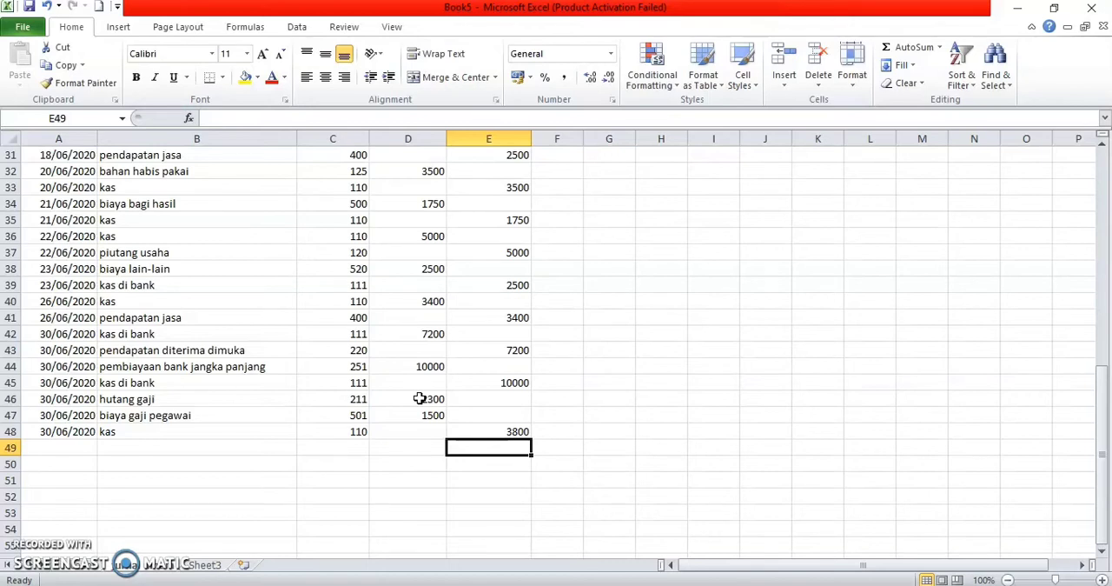
Step: Compare the sums of the debit amounts in D7:D48 and the kredit amounts in E7:E48
scroll(420, 398, up, 10)
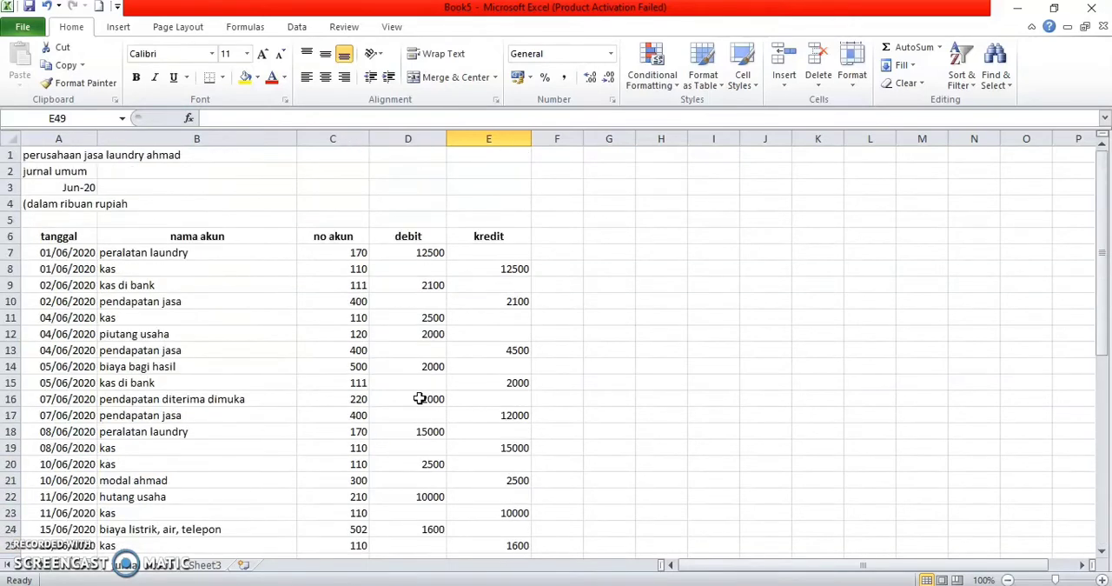
drag(431, 253, 435, 528)
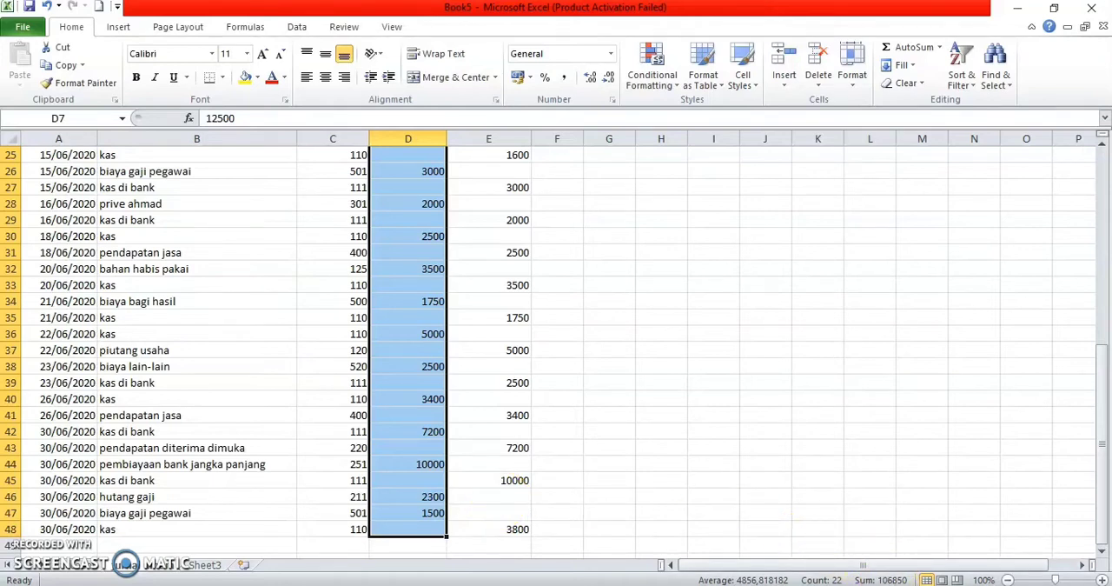
scroll(794, 509, up, 4)
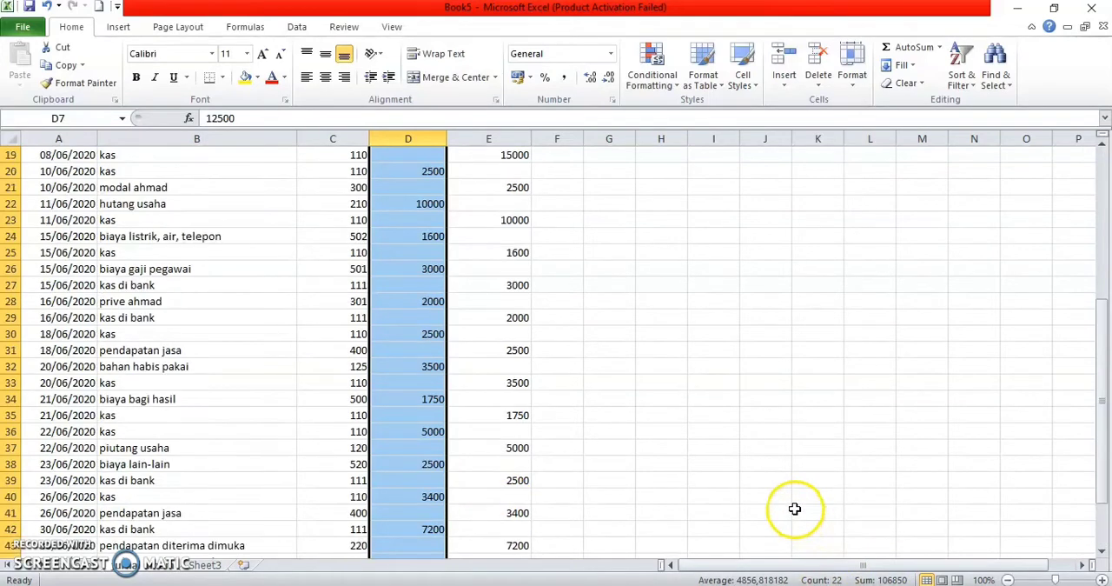
click(653, 269)
scroll(651, 269, up, 3)
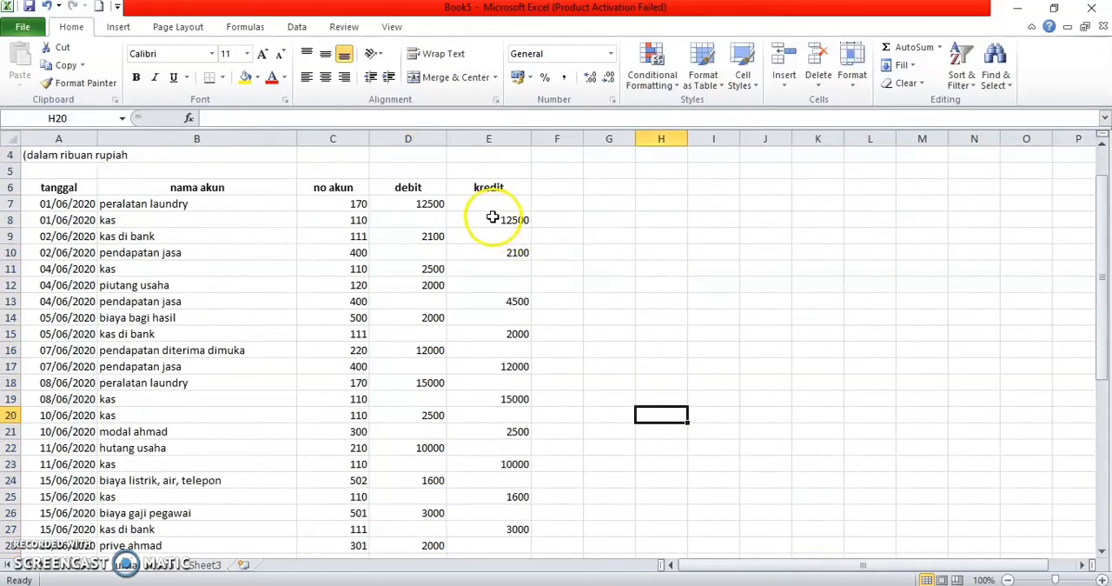
drag(491, 205, 530, 222)
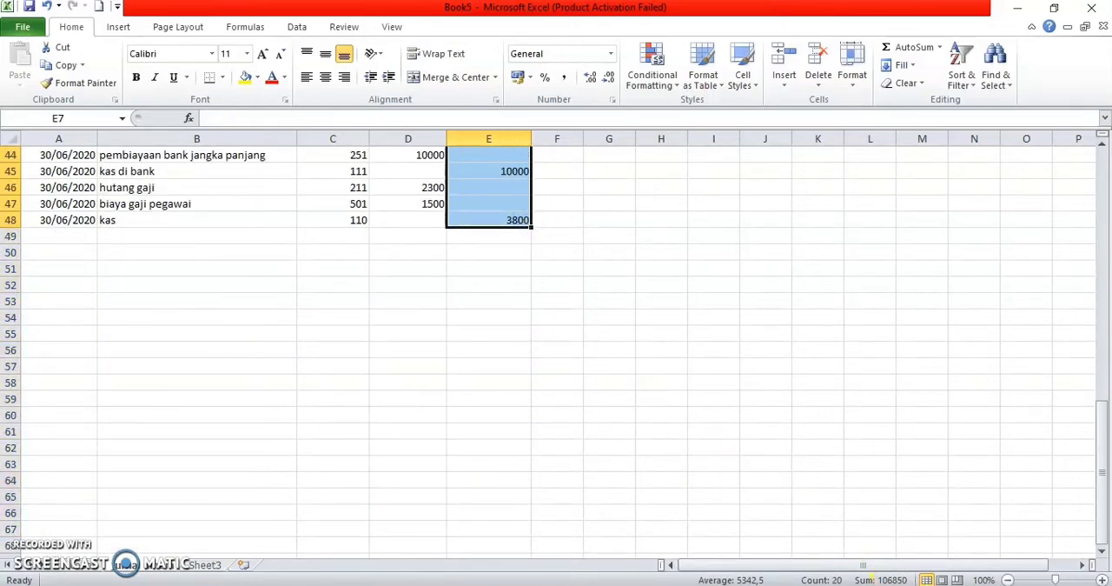
scroll(736, 380, up, 4)
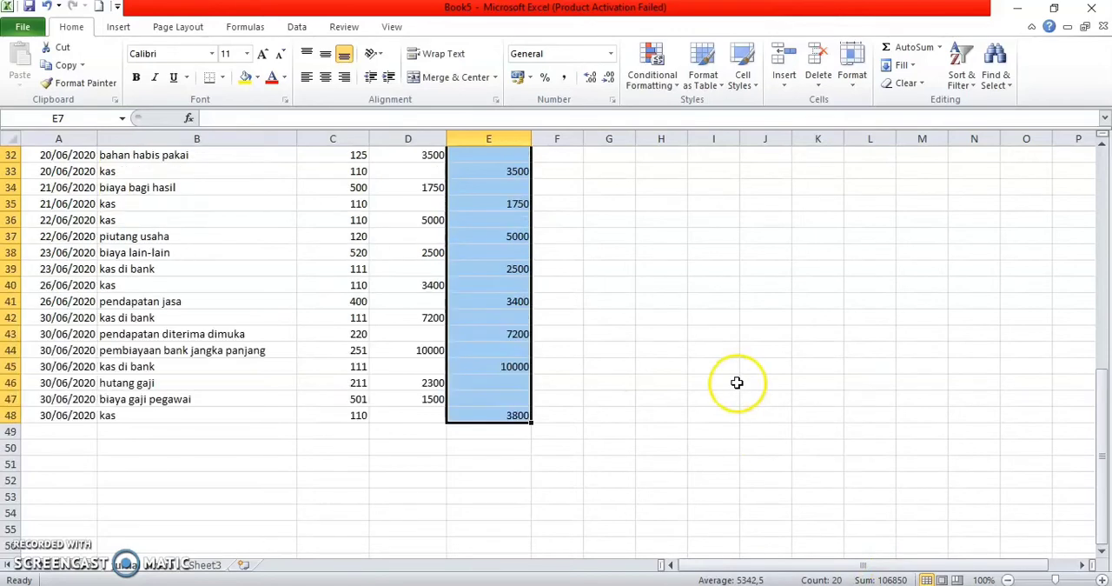
click(636, 295)
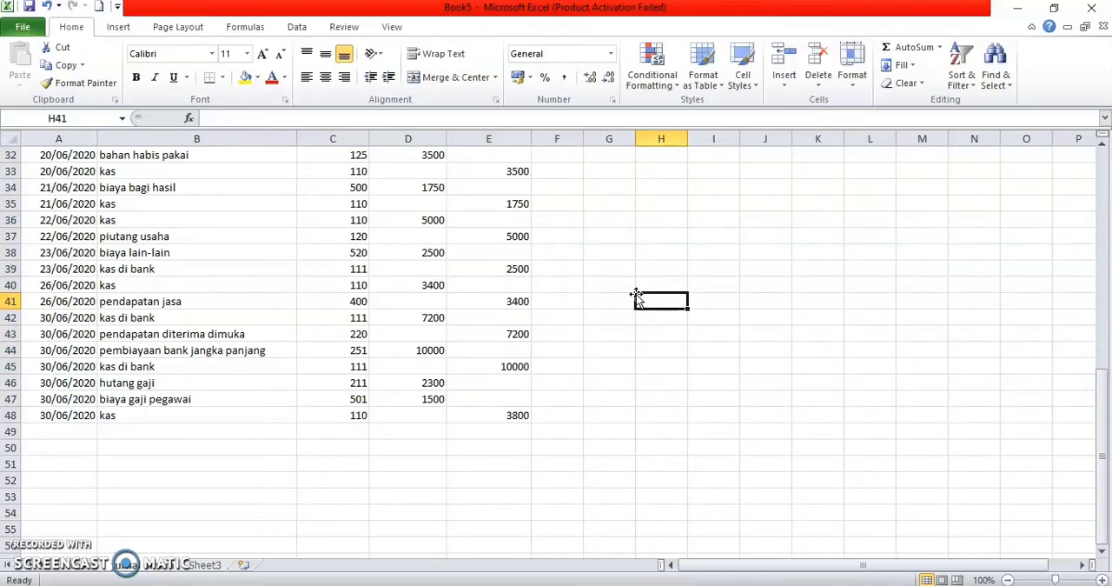
scroll(551, 224, up, 10)
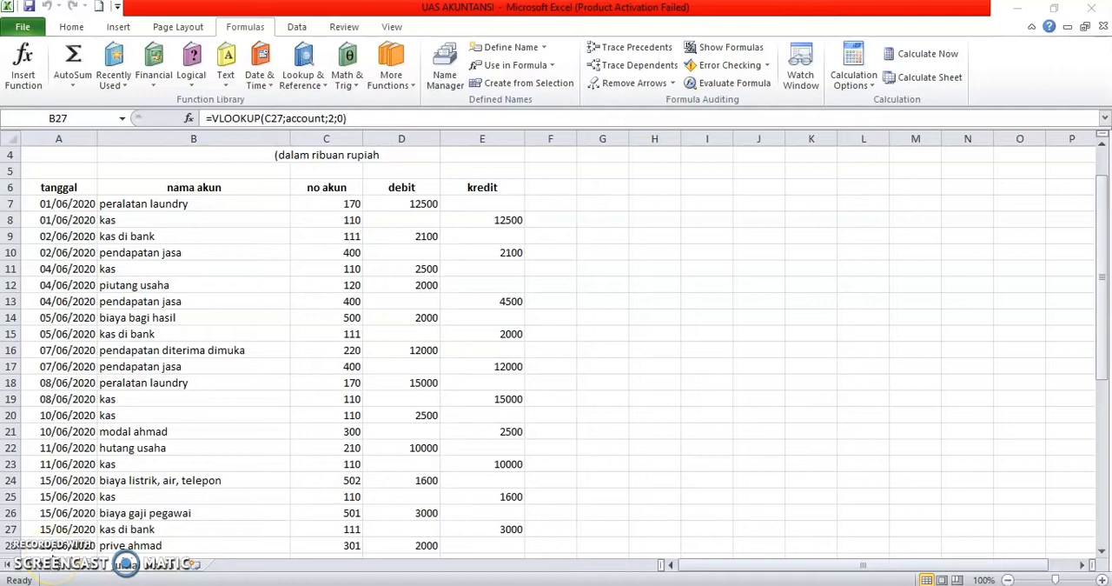
Step: Create a copy of the jurnal umum sheet at the end of the UAS AKUNTANSI workbook
click(203, 569)
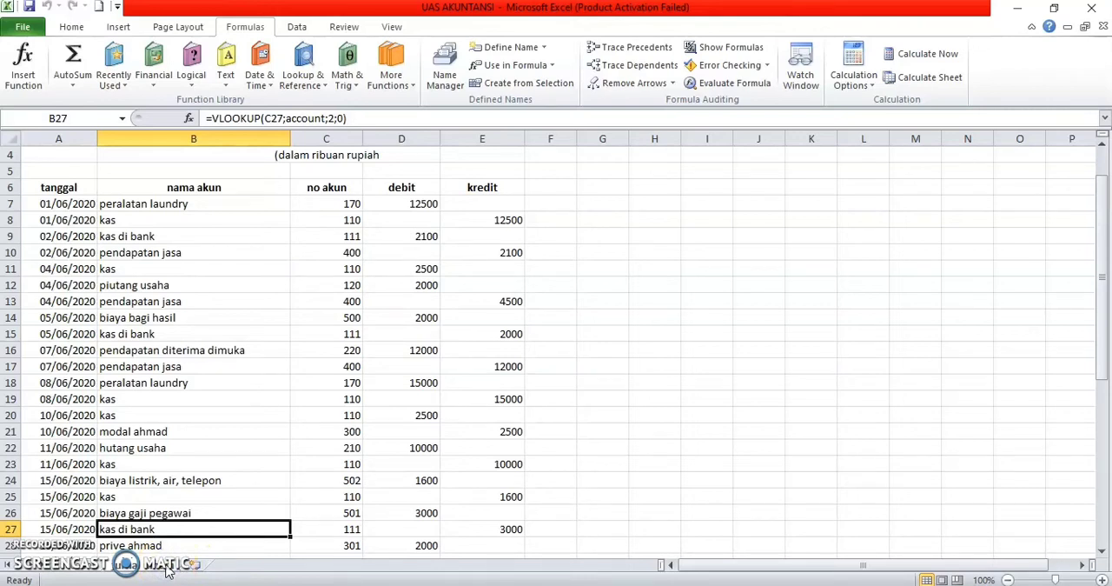
right_click(168, 569)
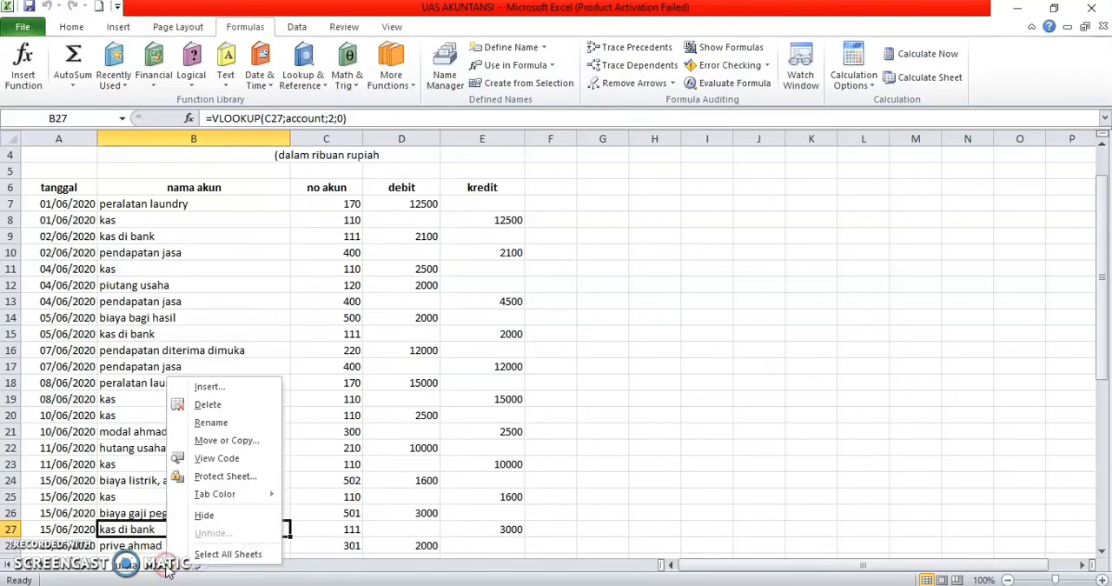
click(223, 440)
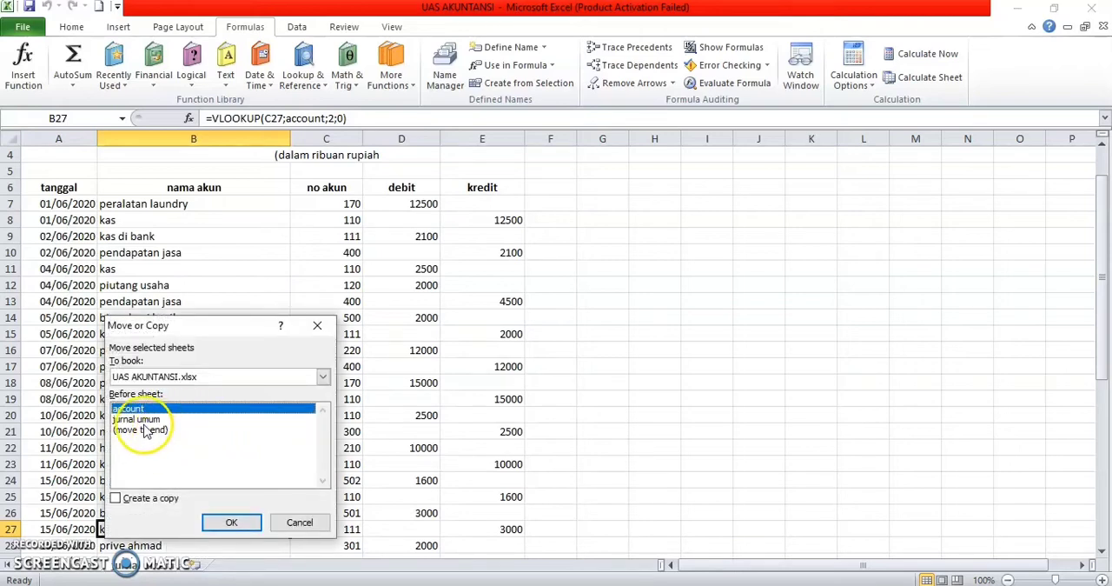
click(135, 421)
click(115, 498)
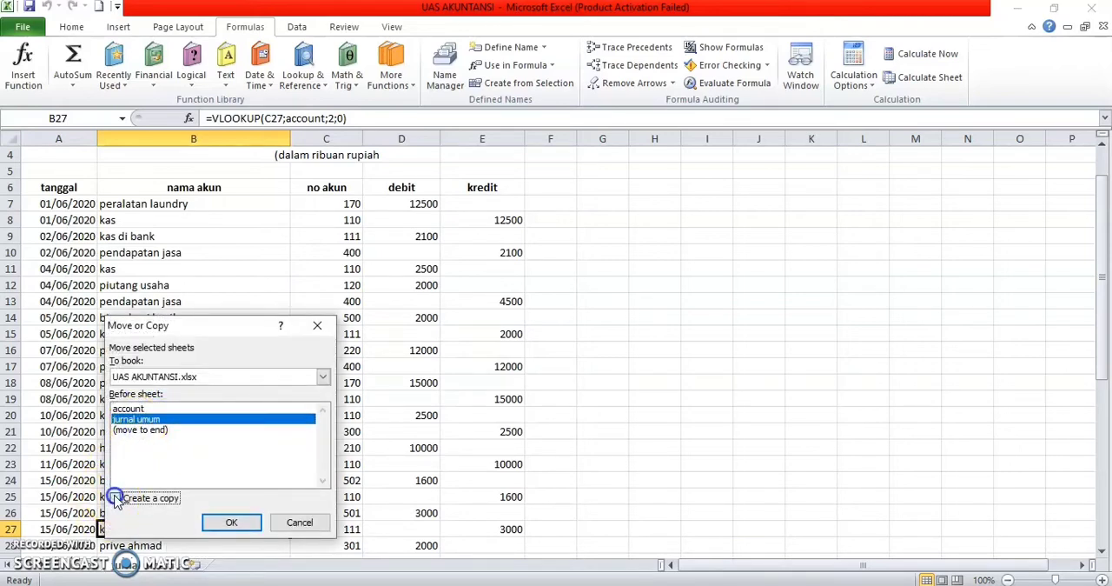
click(144, 430)
click(229, 522)
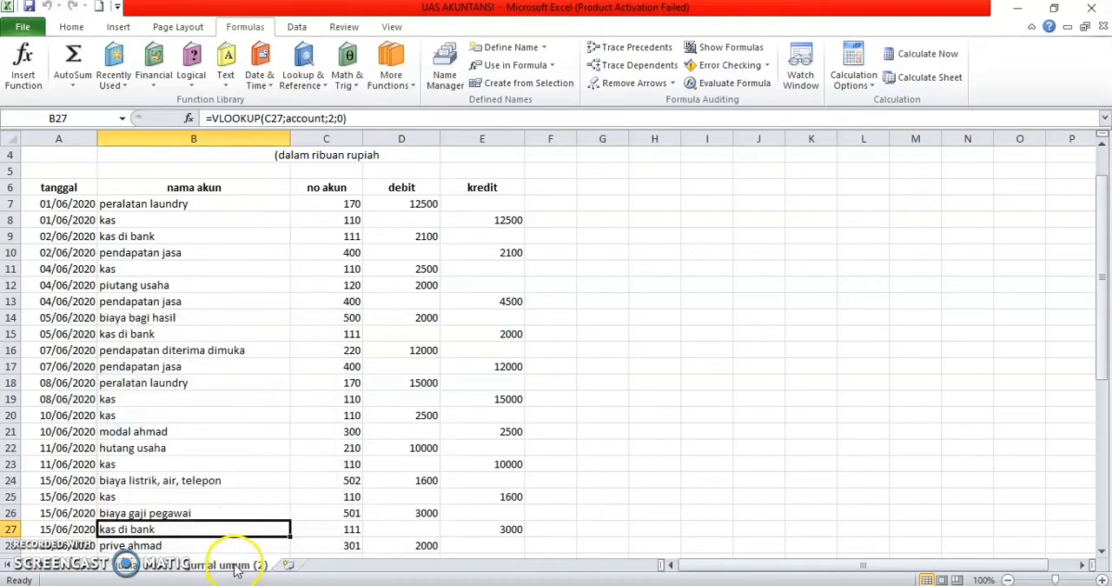
Step: Rename the copied journal sheet as buku besar
right_click(237, 563)
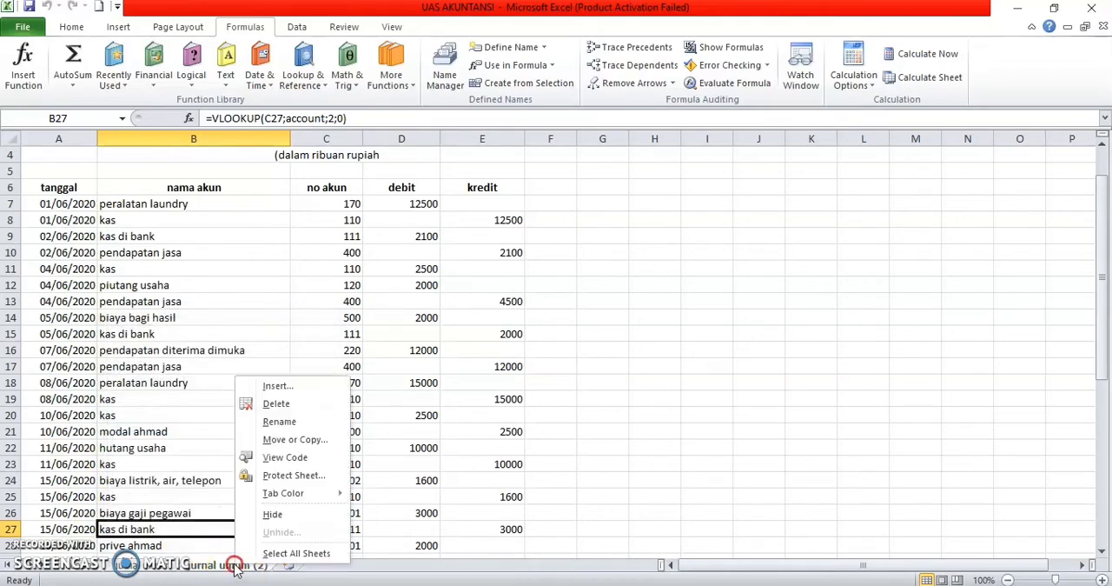
click(283, 422)
text(buku besar)
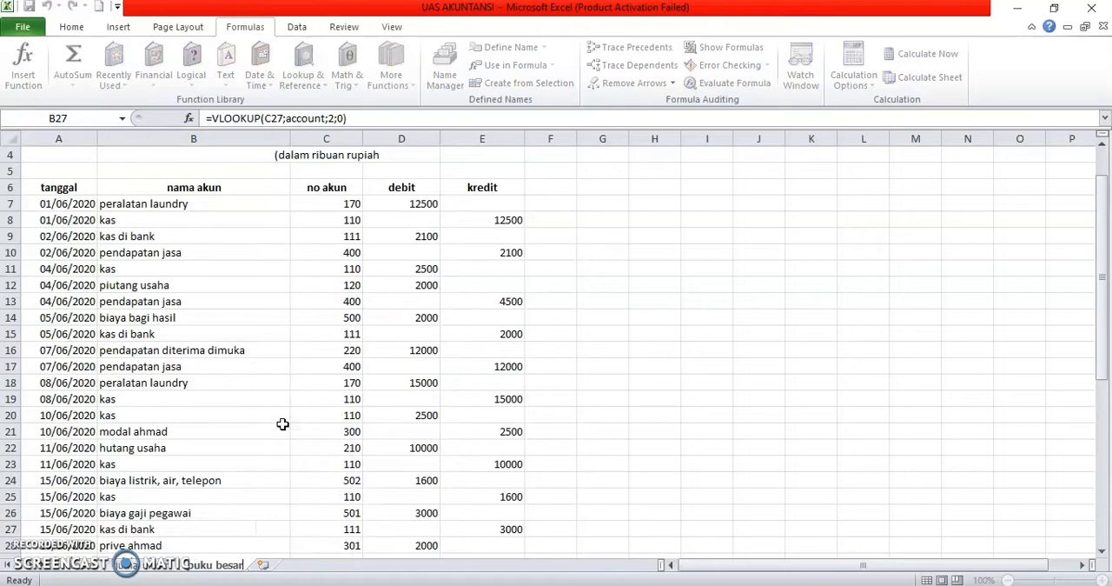
key(Return)
Step: Enter the date 01/06/2020 in A49, below the last entry of the buku besar sheet
scroll(276, 452, down, 5)
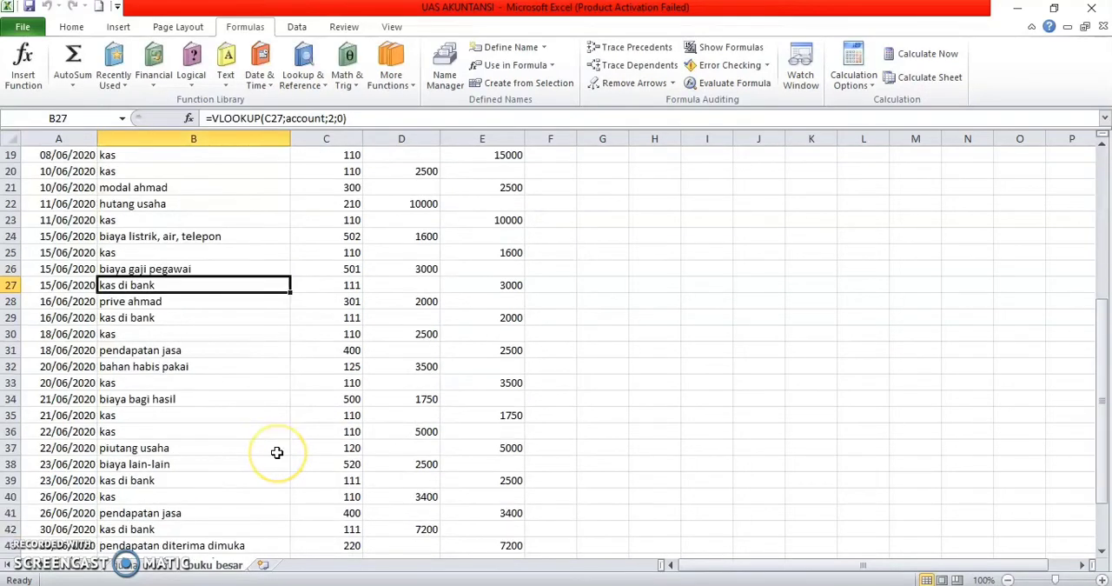
scroll(276, 452, down, 4)
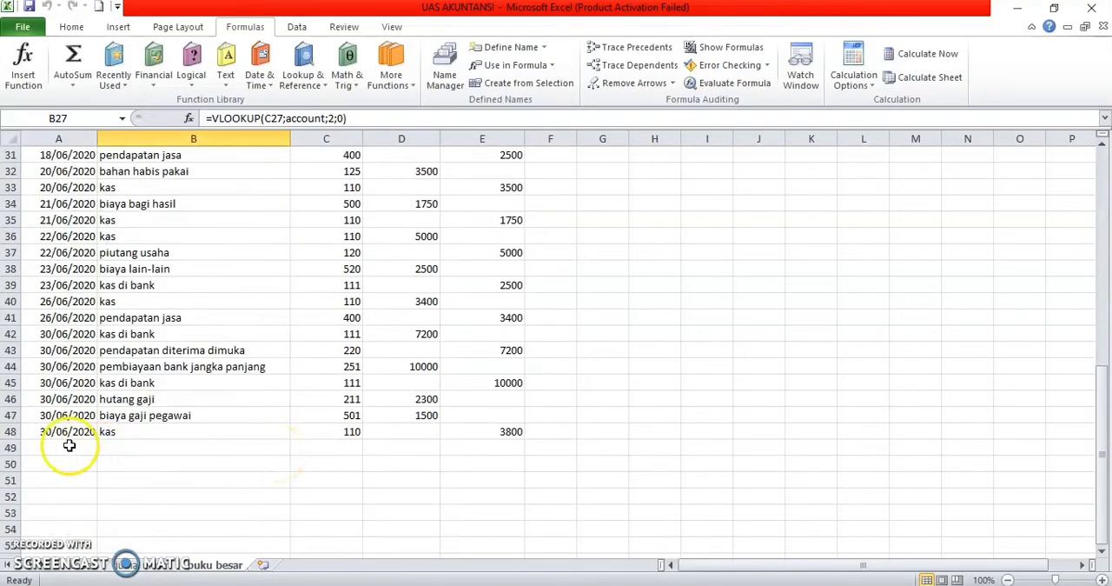
click(69, 445)
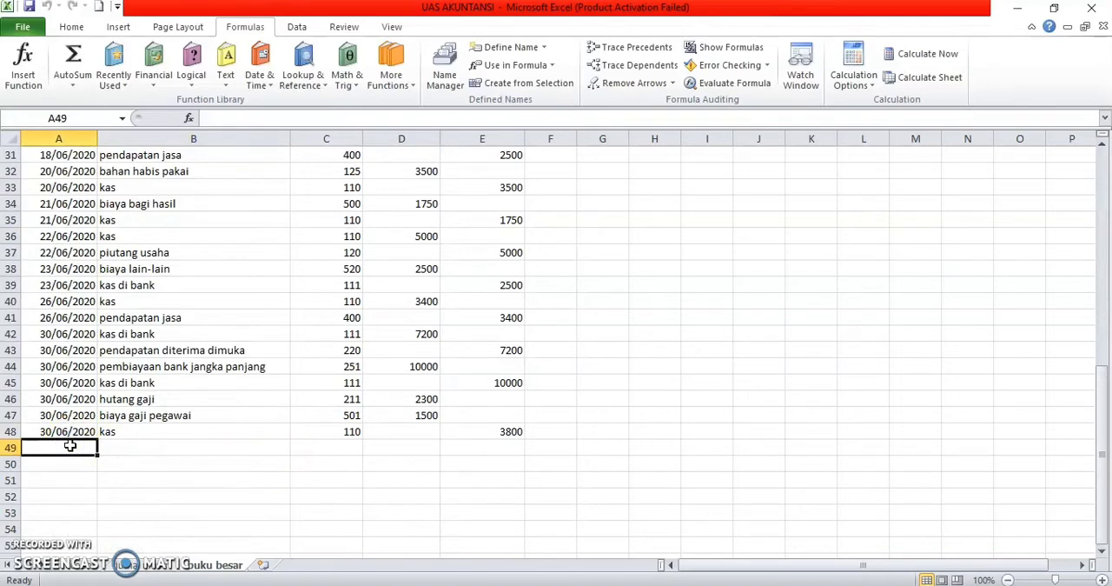
text(01)
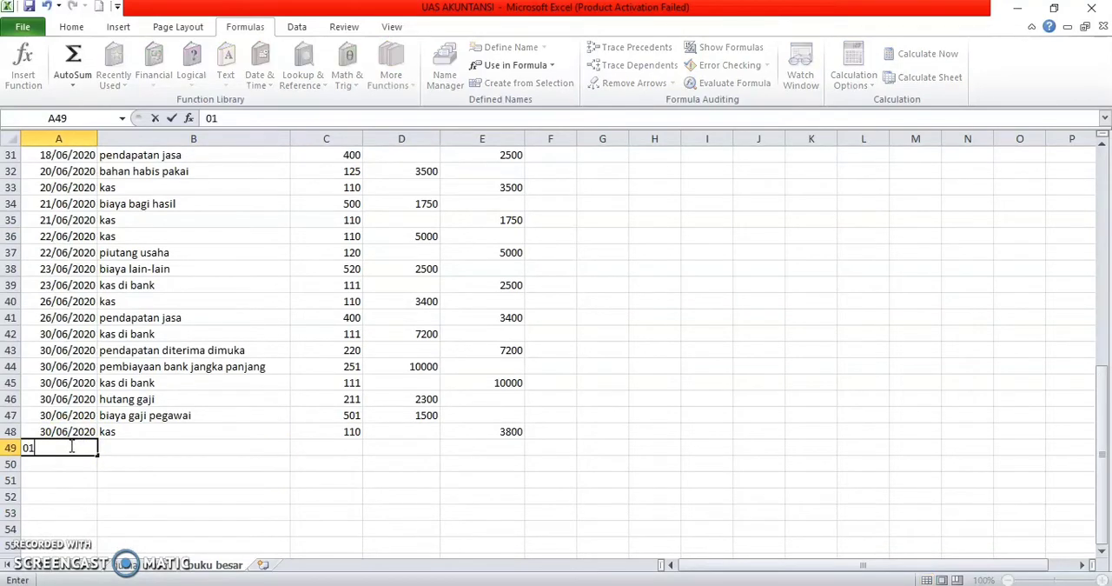
text(/06/2020)
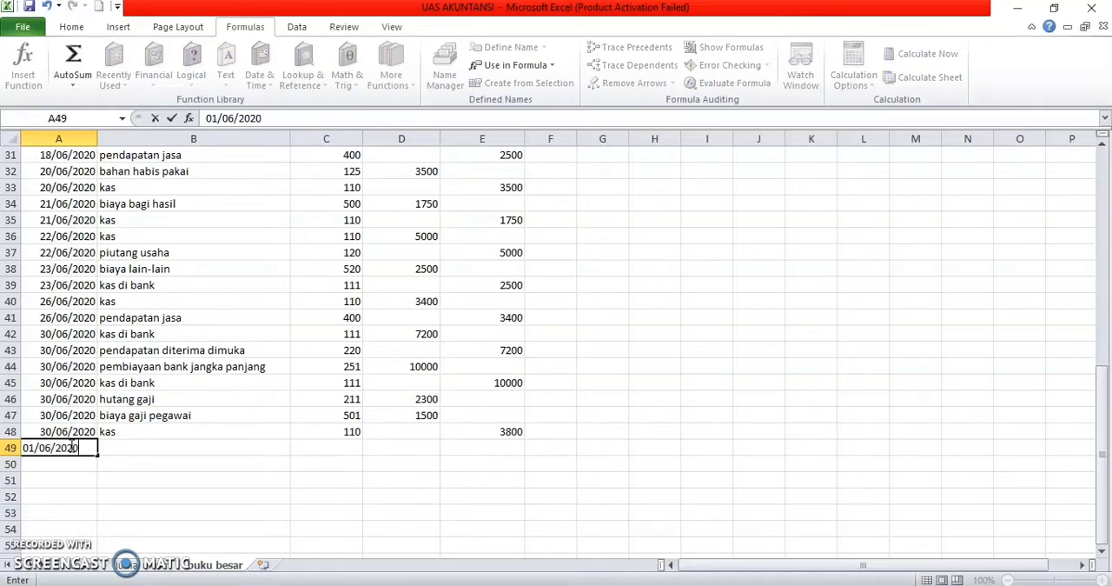
key(Return)
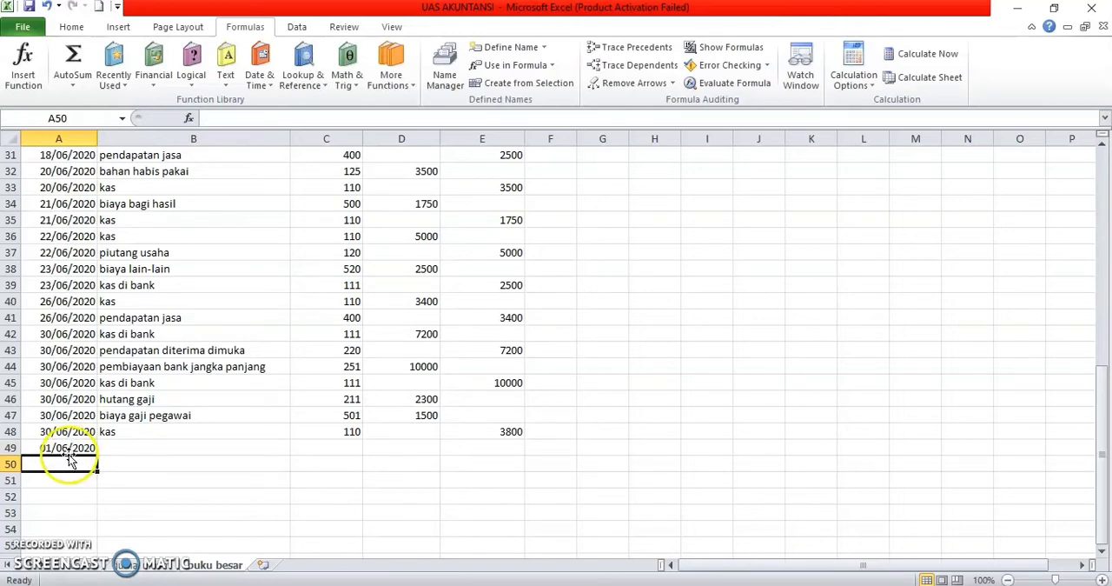
Step: Repeat the 01/06/2020 date from A49 down through A68
click(70, 448)
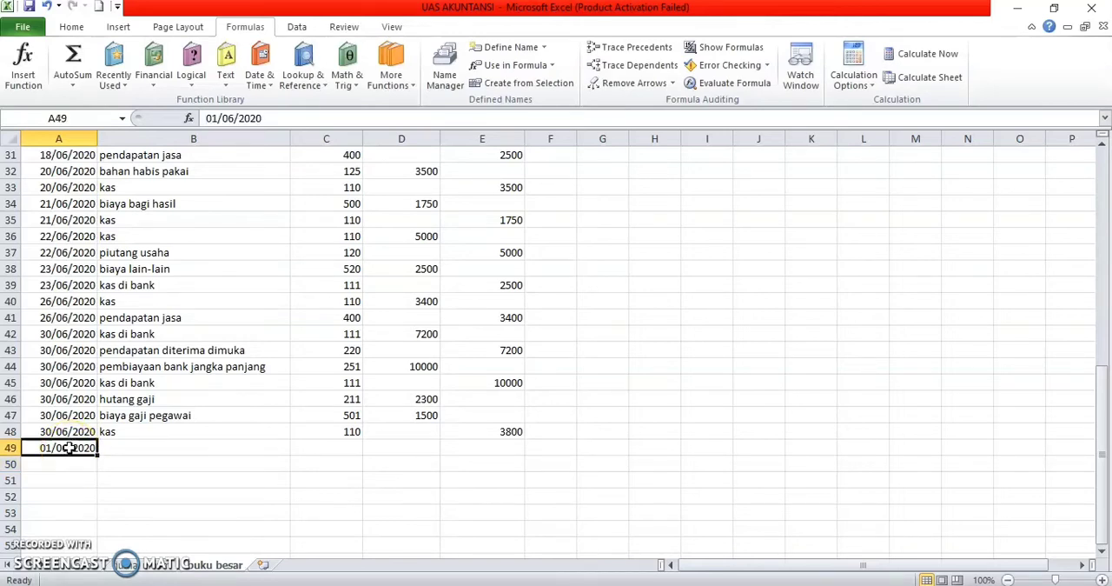
key(ctrl+c)
key(Down)
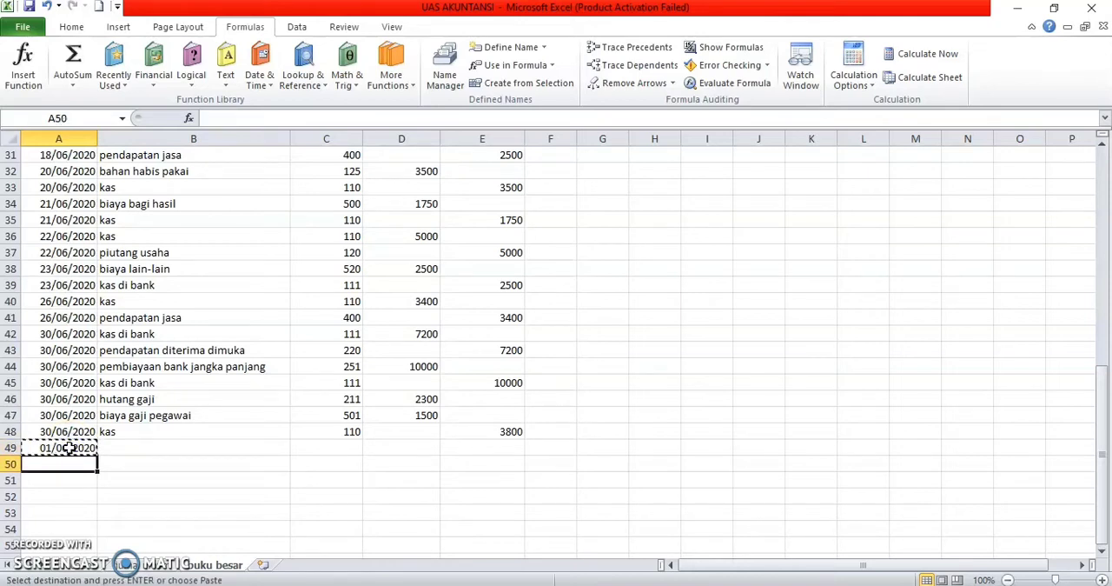
key(ctrl+v)
click(69, 447)
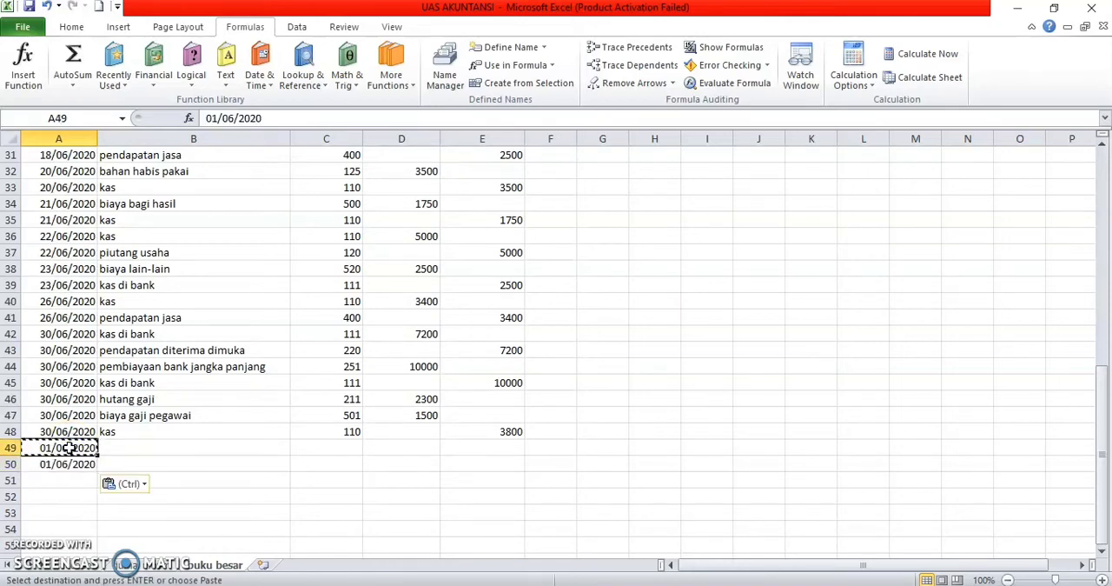
click(127, 452)
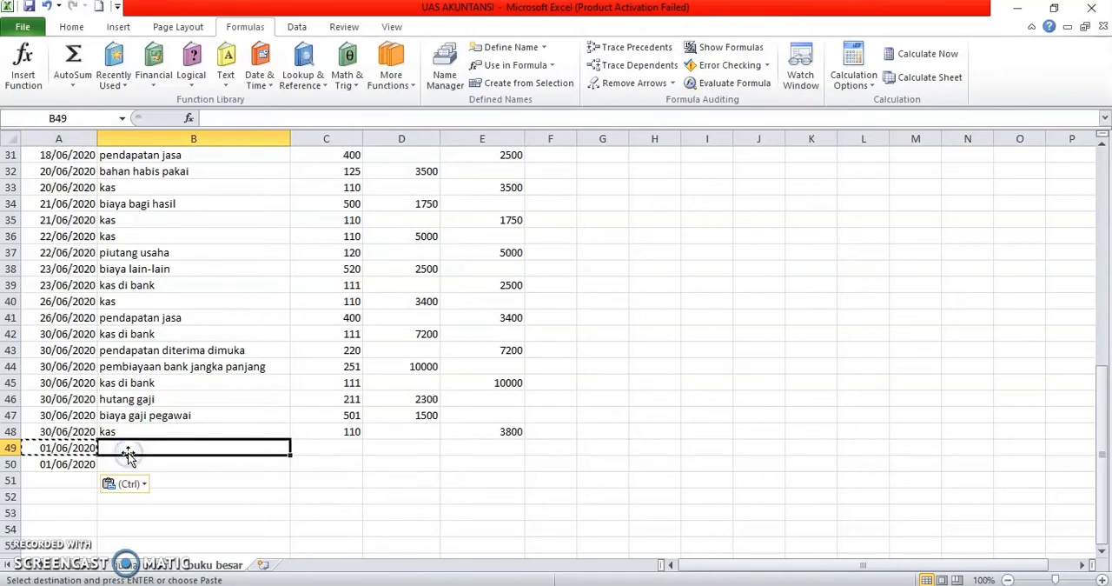
click(266, 496)
key(Escape)
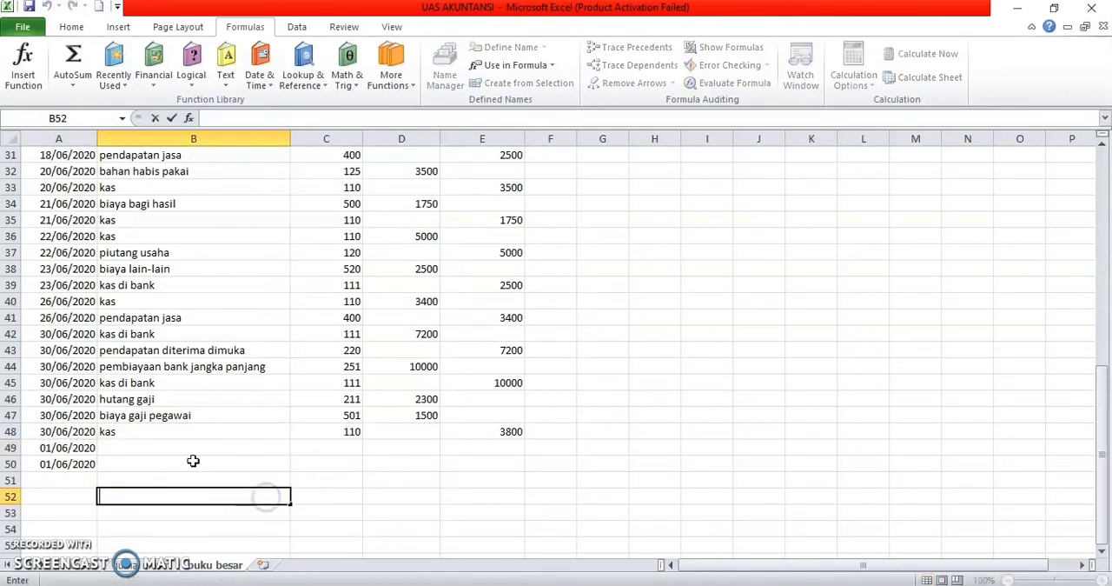
click(82, 447)
mouse_move(77, 449)
mouse_down()
mouse_move(94, 462)
mouse_move(93, 579)
mouse_move(81, 440)
mouse_up()
scroll(211, 366, up, 2)
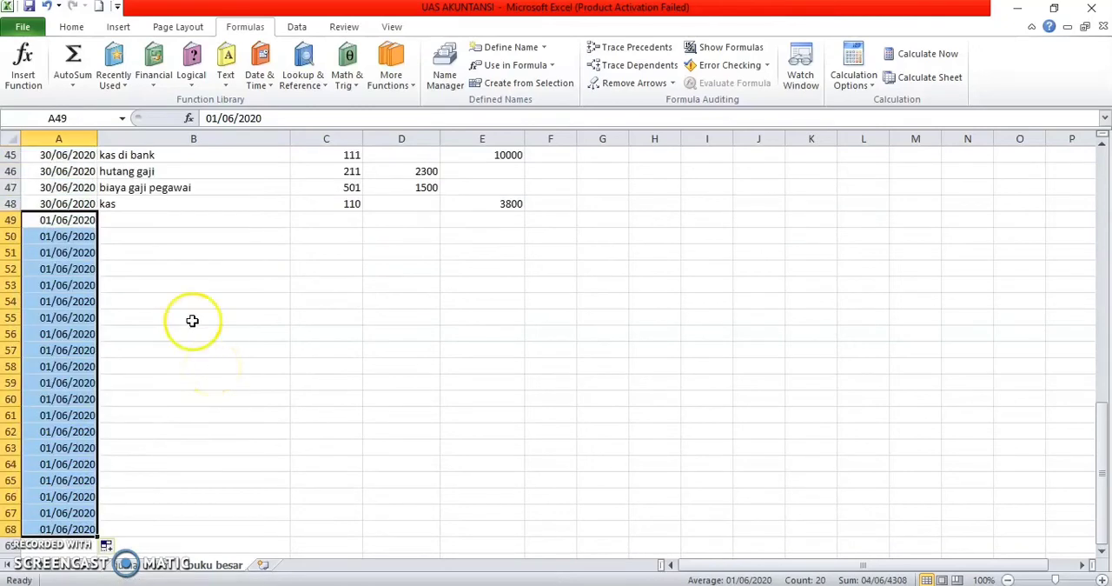
Step: Extend the account-name VLOOKUP formula from B47:B48 down through B68
click(170, 225)
drag(180, 187, 181, 202)
drag(291, 211, 256, 536)
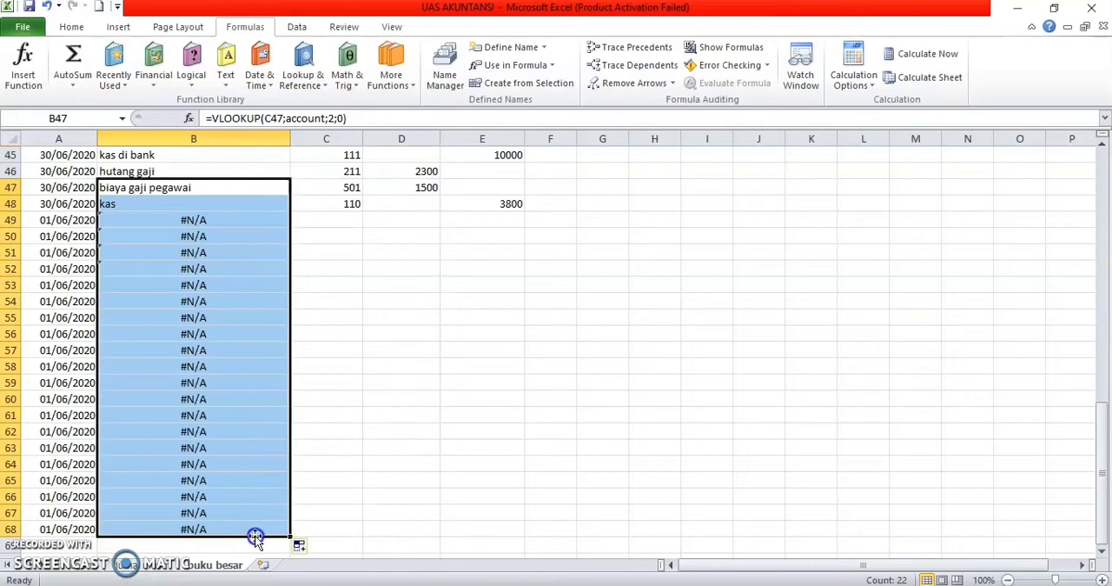
scroll(279, 307, up, 1)
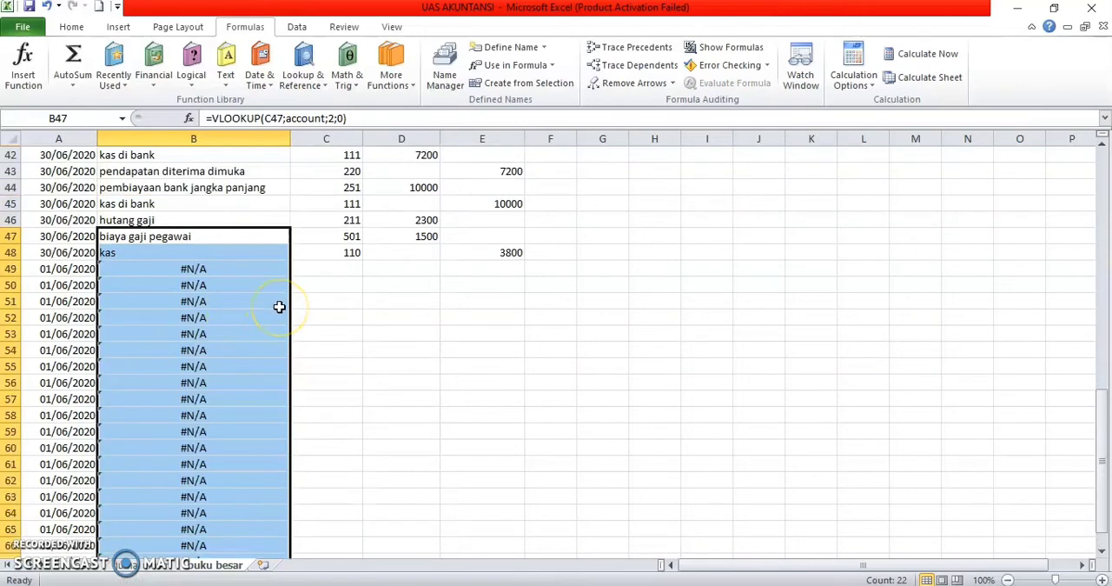
Step: Enter account numbers 110, 111 and 120 in C49:C51 for kas, kas di bank and piutang usaha
click(318, 269)
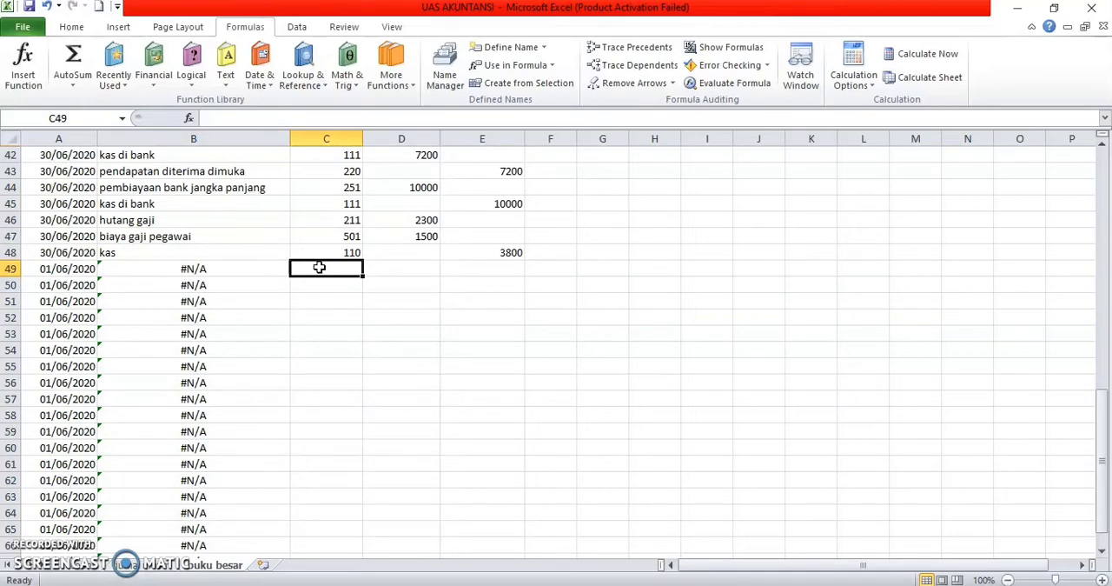
text(110)
key(Return)
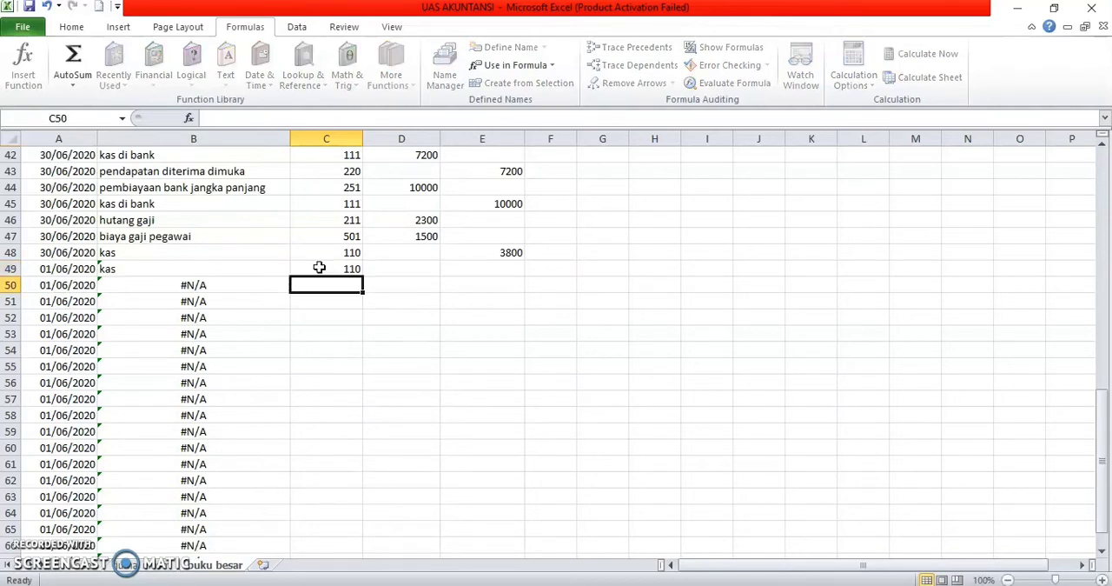
text(111)
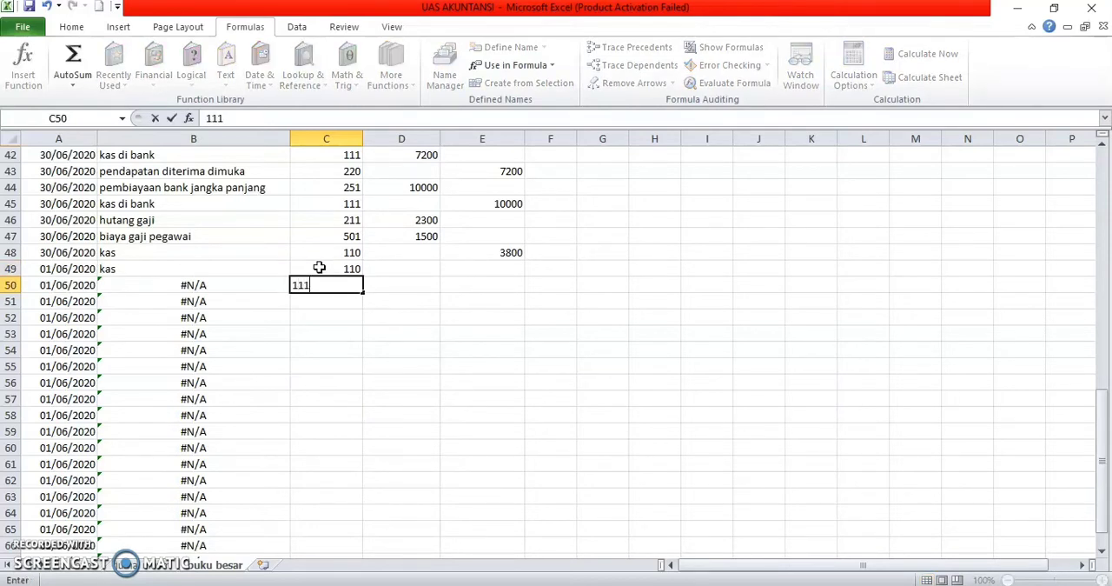
key(Return)
text(120)
key(Return)
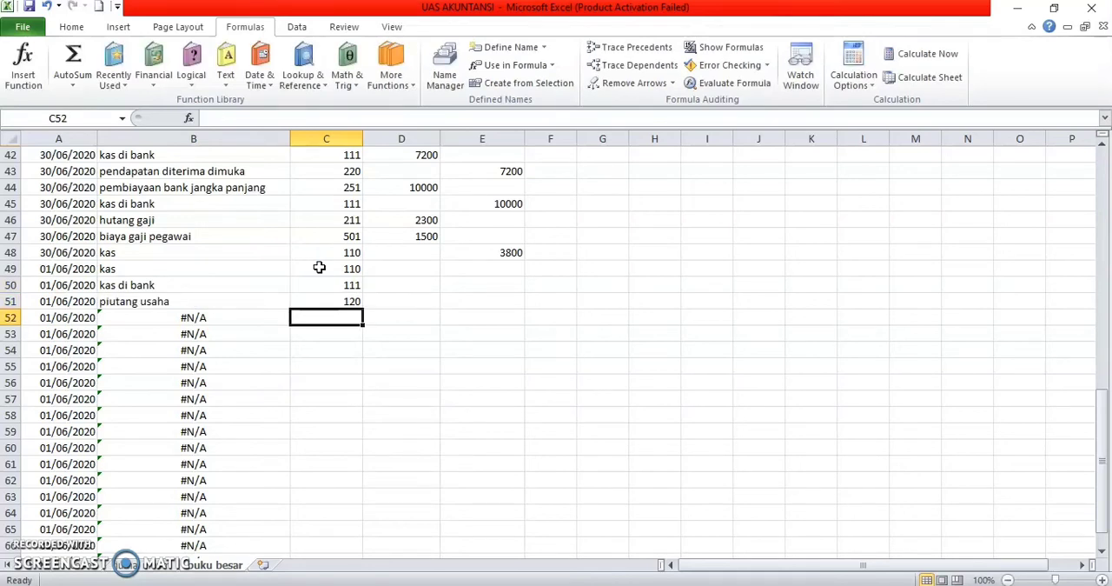
Step: Enter account numbers 121, 124 and 125 in C52:C54 for cadangan kerugian piutang, surat berharga and bahan habis pakai
text(121)
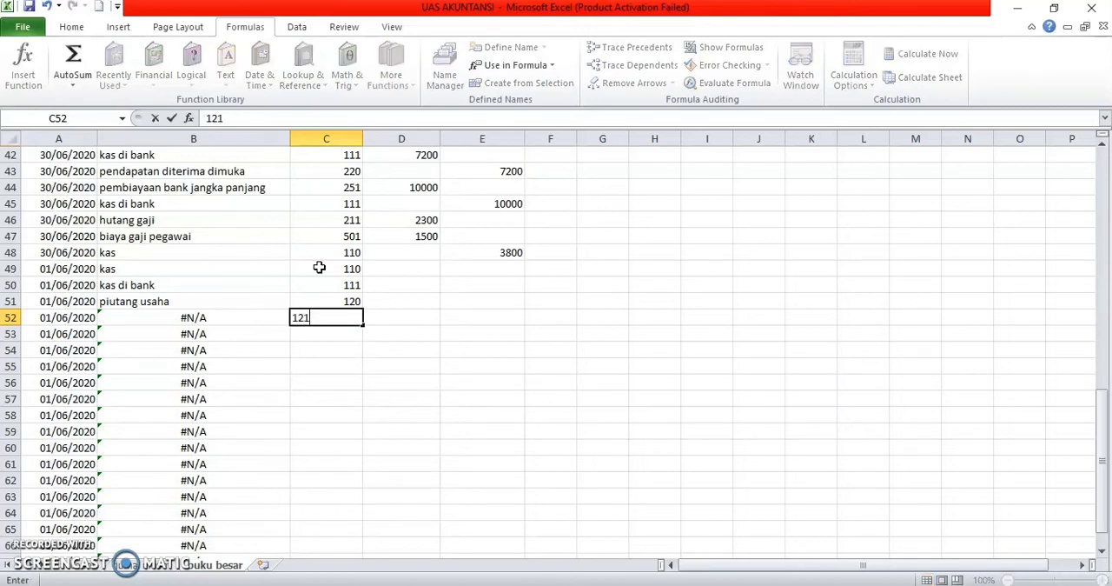
key(Return)
text(124)
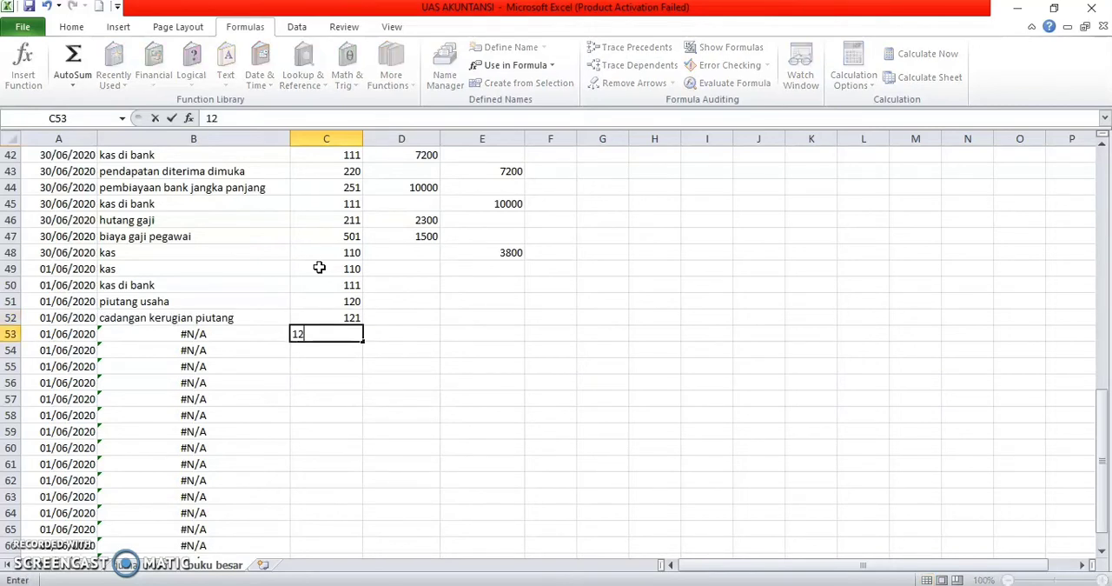
key(Return)
text(125)
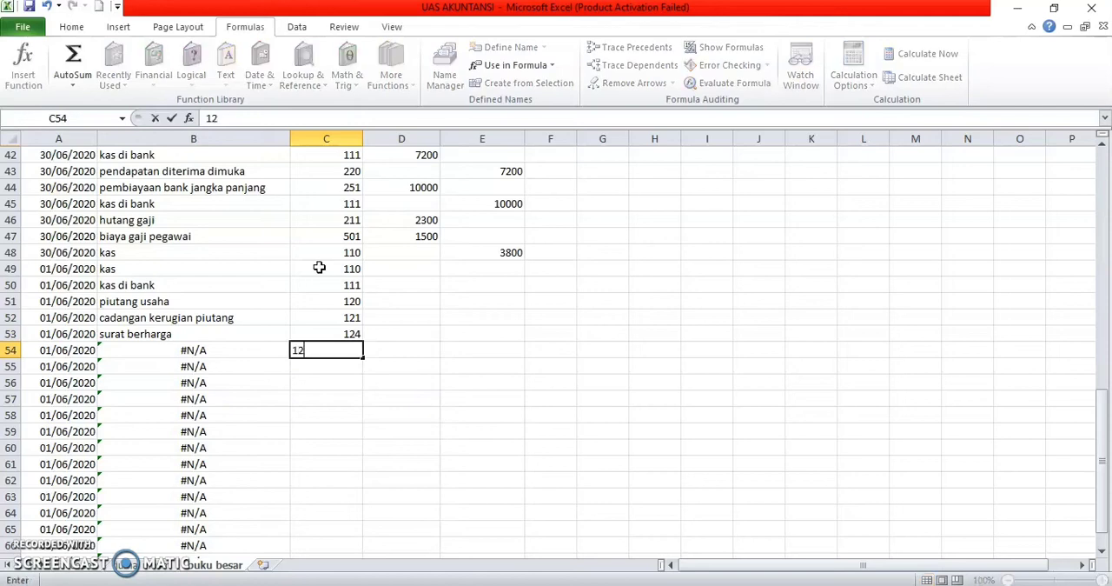
key(Return)
Step: Enter account numbers 130, 131, 150 and 160 in C55:C58 for persekot sewa, persekot asuransi, tanah and bangunan
text(12)
key(BackSpace)
text(30)
key(Return)
text(131)
key(Return)
text(15)
key(BackSpace)
text(50)
key(Return)
text(160)
key(Return)
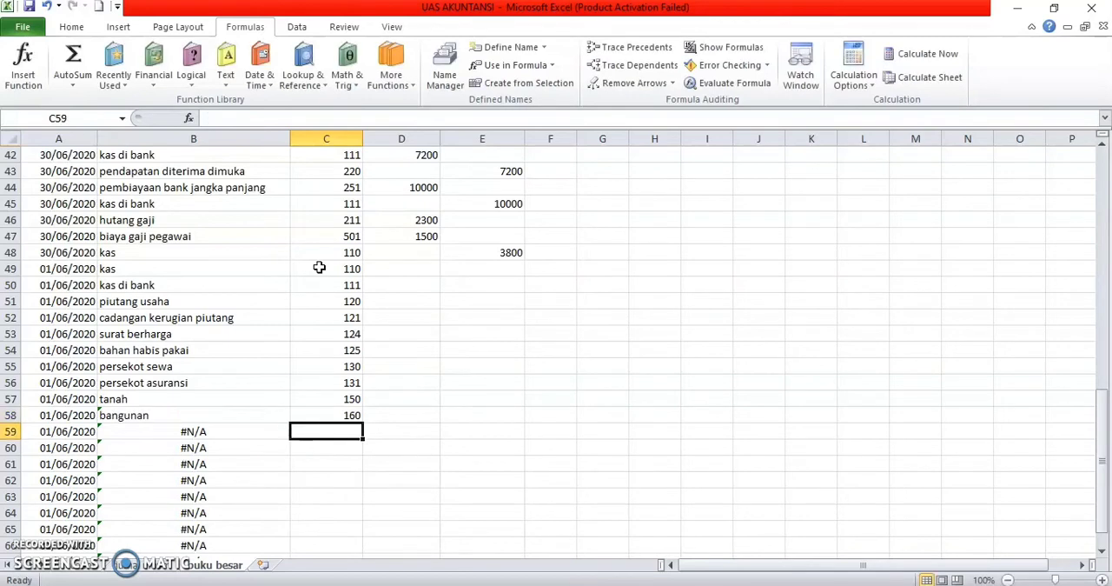
Step: Enter account numbers 161, 170 and 171 in C59:C61 for the building depreciation, laundry equipment and equipment depreciation accounts
text(161)
key(Return)
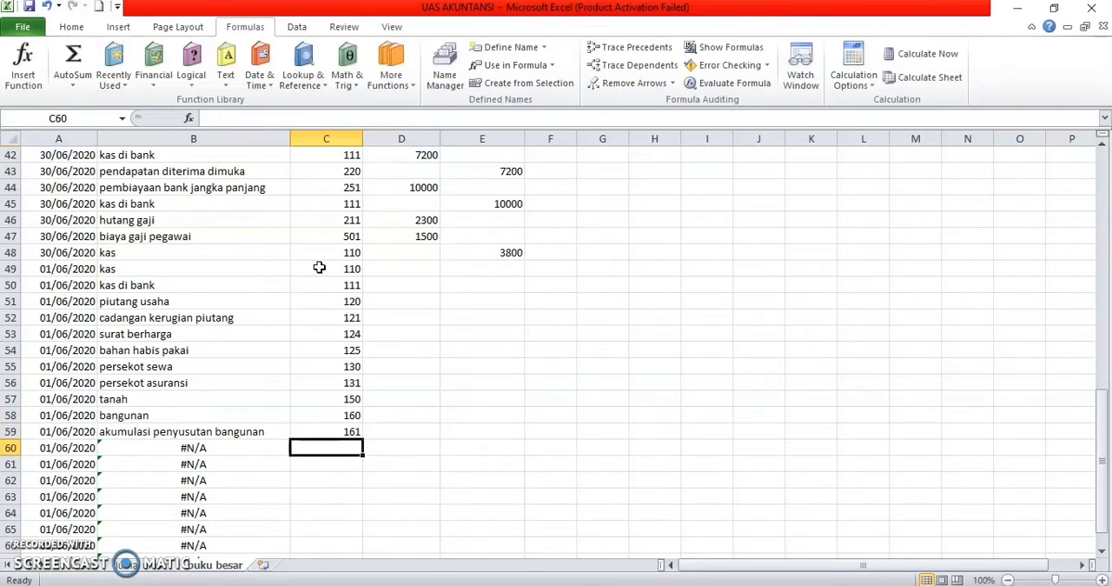
text(170)
key(Return)
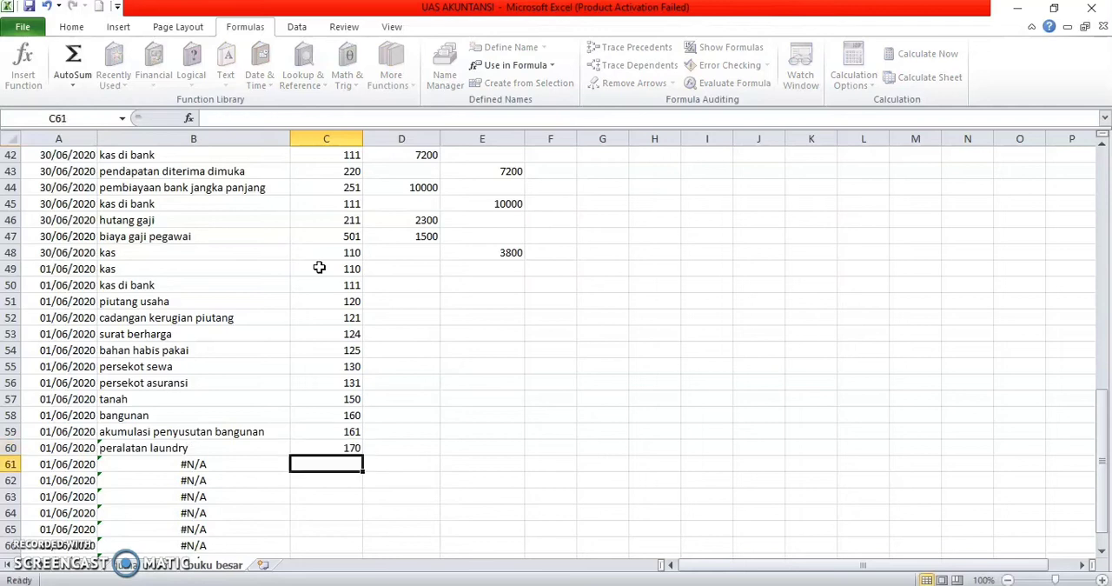
text(171)
key(Return)
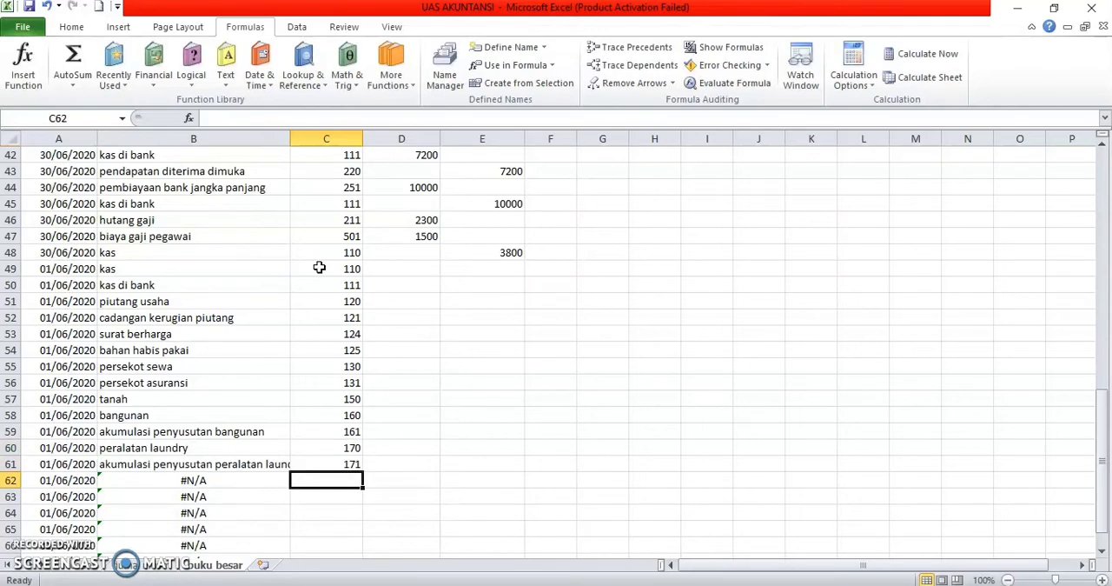
text(172)
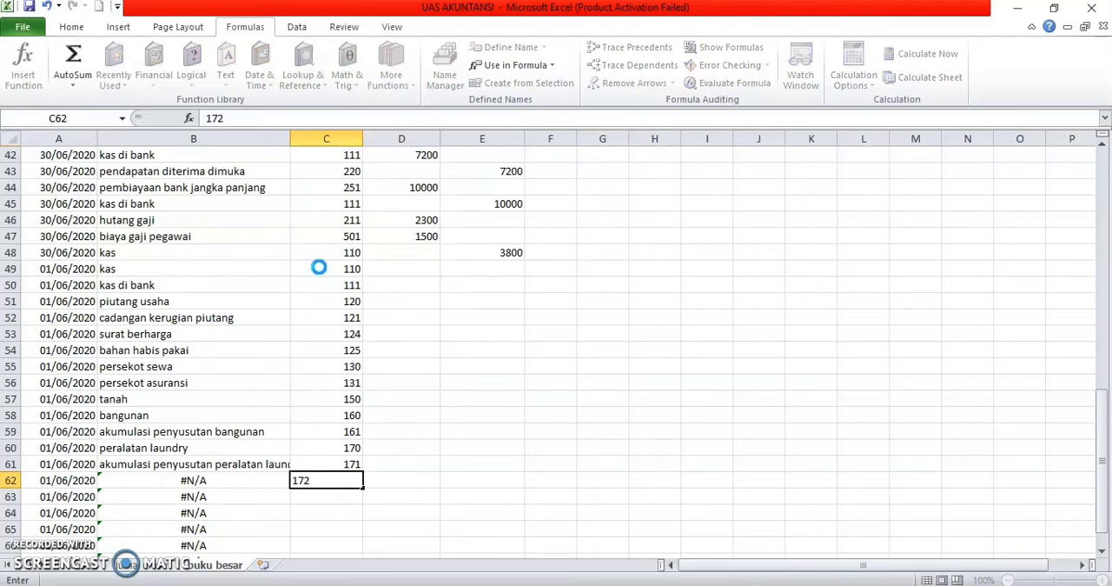
key(Return)
key(Up)
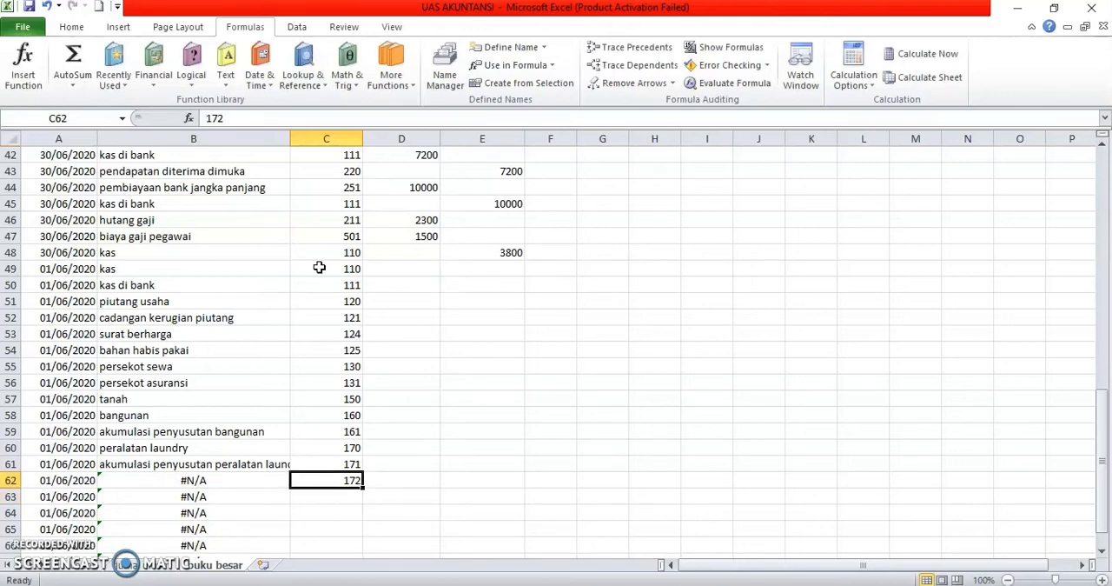
Step: Enter account numbers 180, 181, 210 and 211 in C62:C65 for kendaraan, akumulasi penyusutan kendaraan, hutang usaha and hutang gaji
text(180)
key(Return)
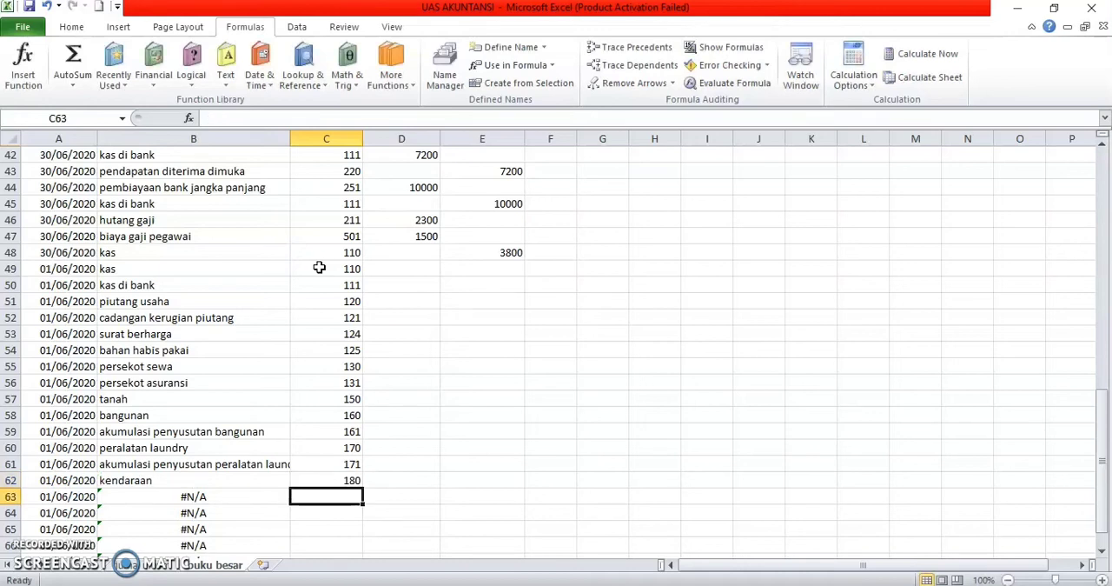
text(181)
key(Return)
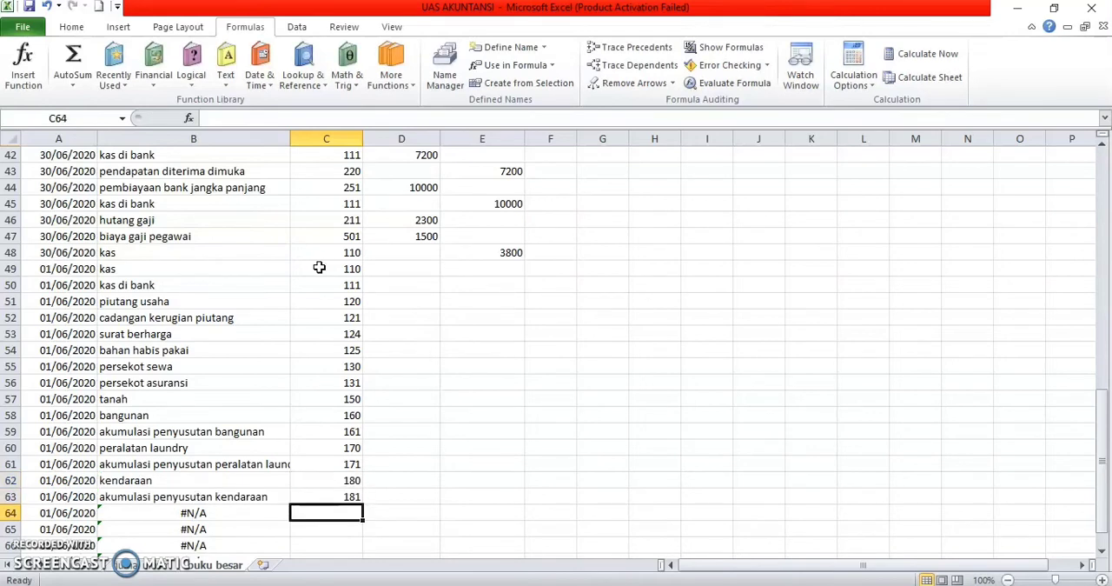
text(210)
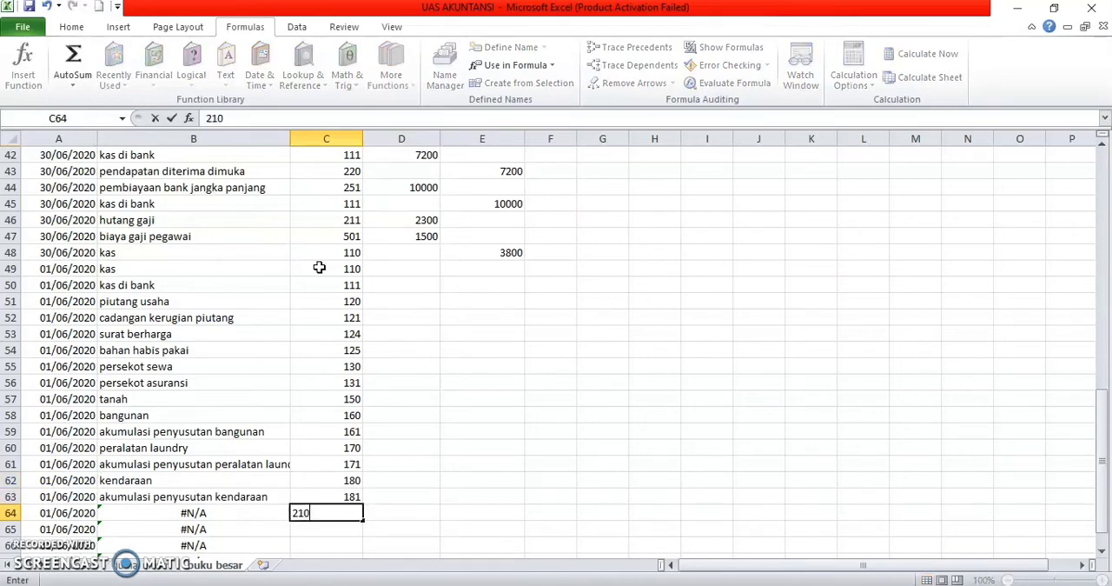
key(Return)
text(211)
key(Return)
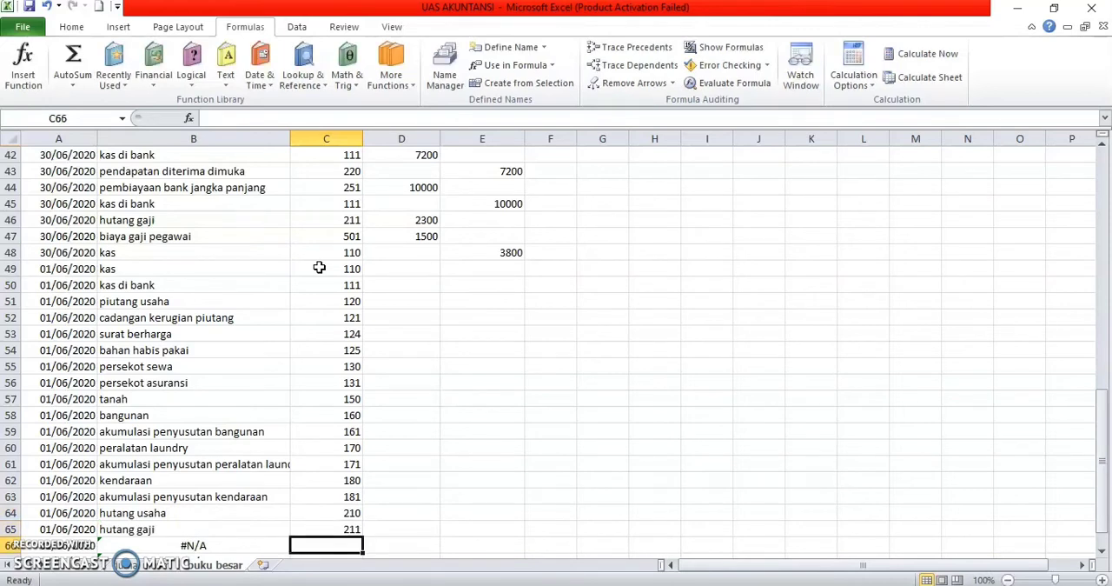
Step: Enter account numbers 212, 213 and 220 in C66:C68 for hutang biaya bagi hasil, hutang biaya service and pendapatan diterima dimuka
text(212)
key(Return)
text(213)
key(Return)
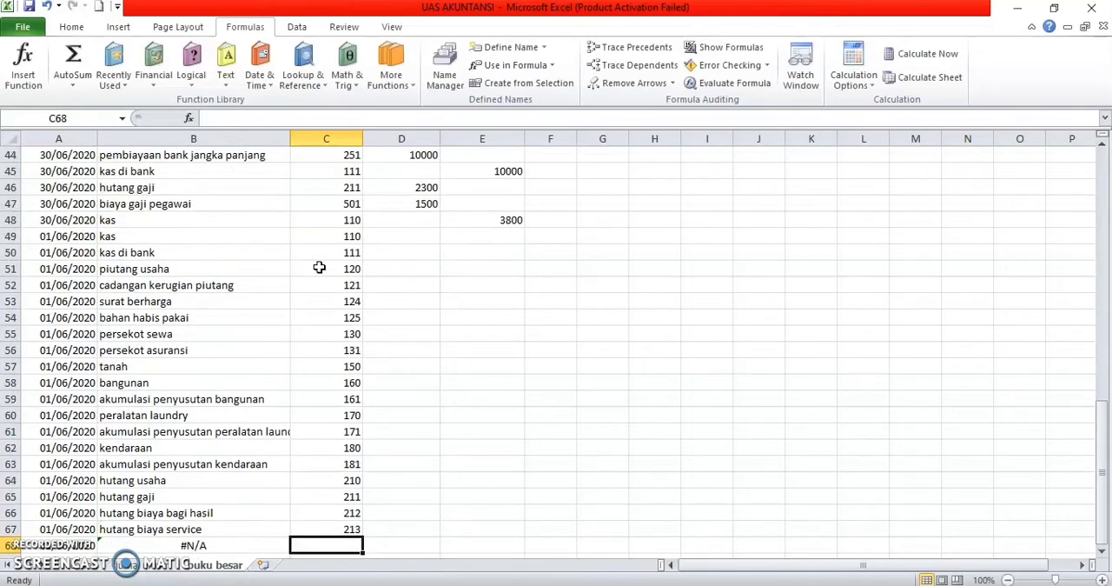
text(21)
text(0)
key(Return)
Step: Enter account numbers 251 and 300 in C69:C70 for pembiayaan bank jangka panjang and the owner's capital account
text(25)
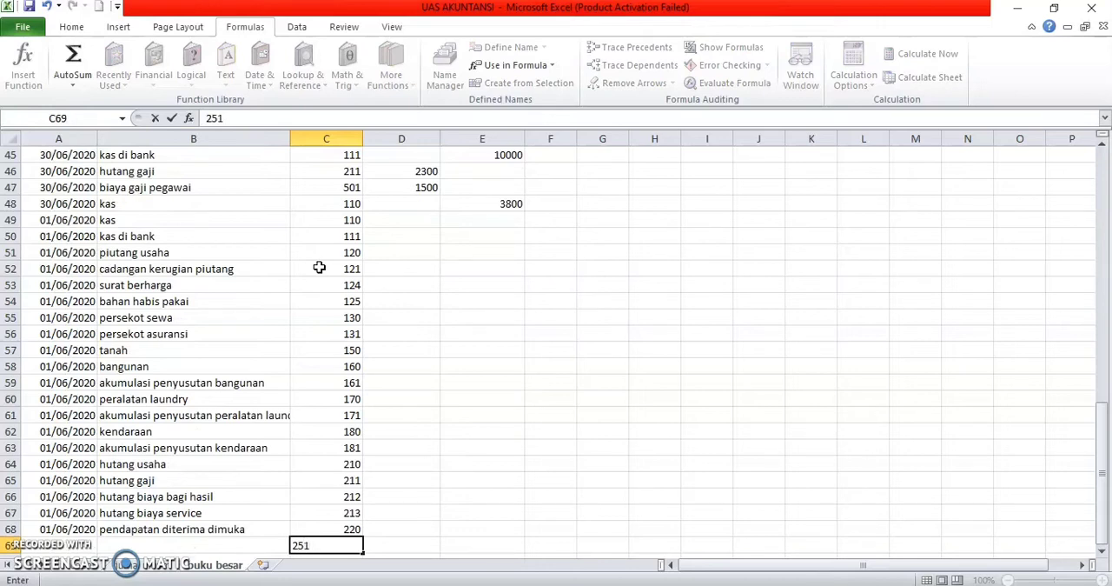
text(1)
key(Return)
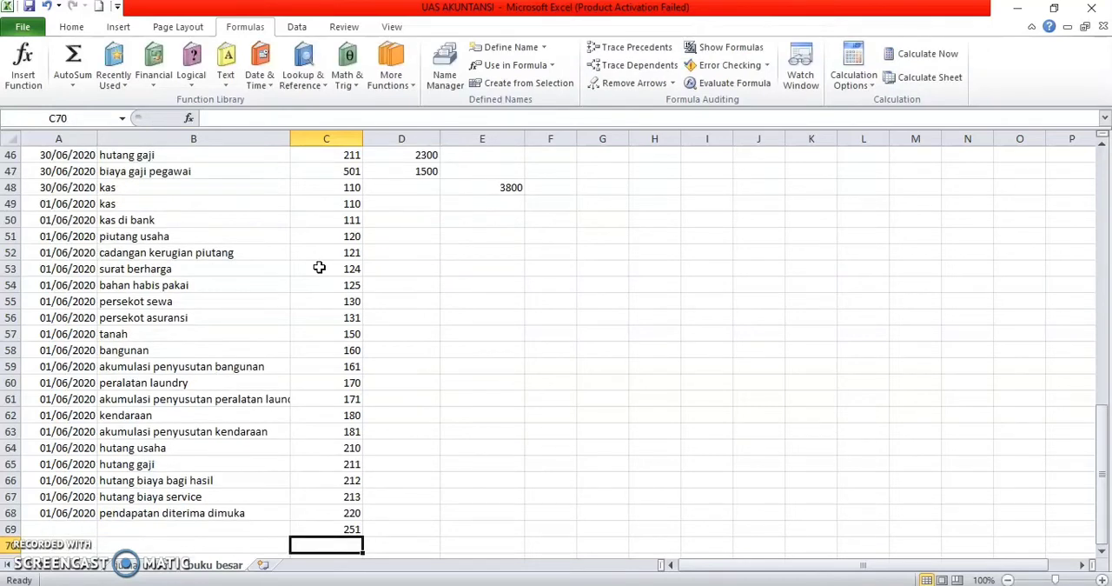
text(220)
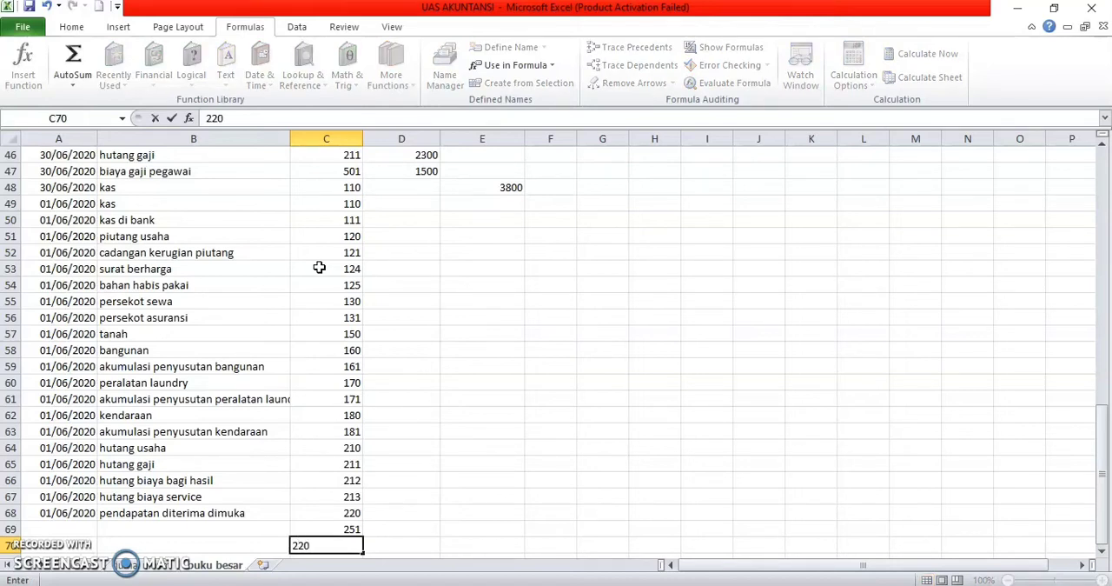
key(BackSpace)
key(BackSpace)
key(BackSpace)
text(300)
key(Return)
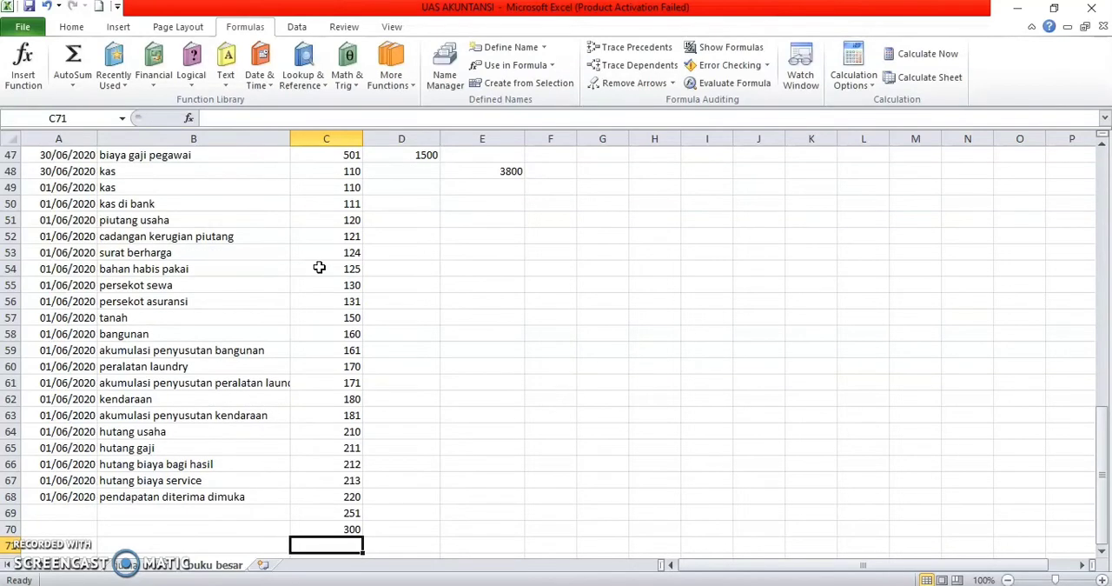
Step: Enter account numbers 301, 400, 401 and 500 in C71:C74 for the owner's prive, the two pendapatan accounts and biaya bagi hasil
text(30)
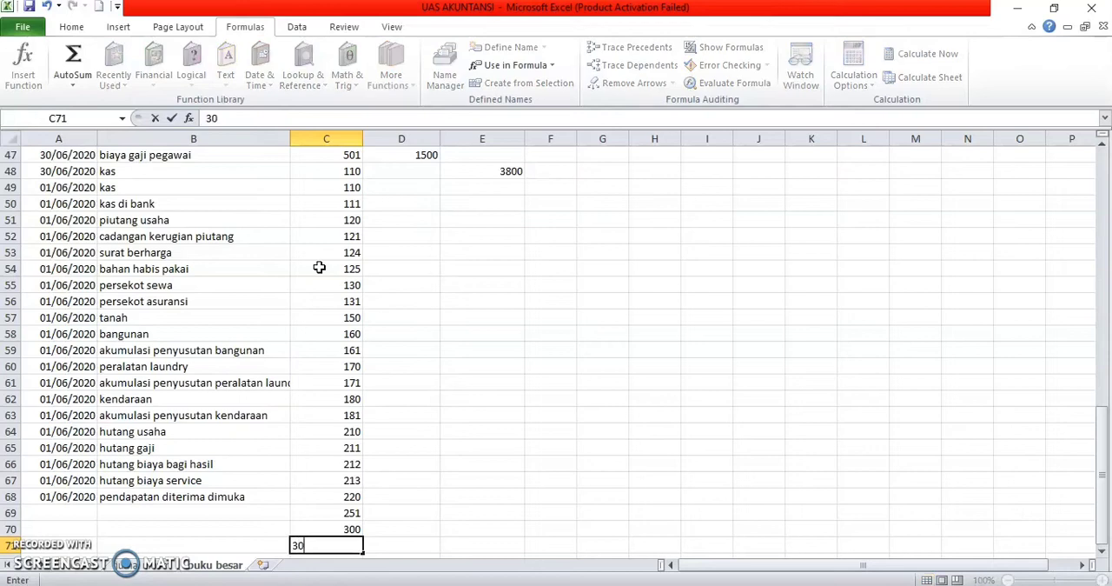
text(1)
key(Return)
text(400)
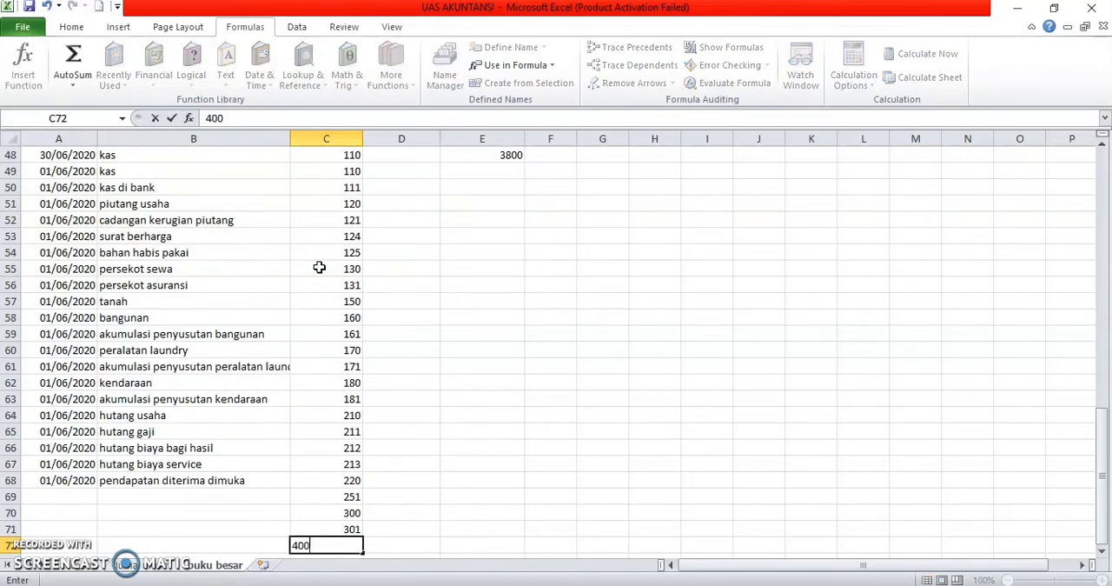
key(Return)
text(401)
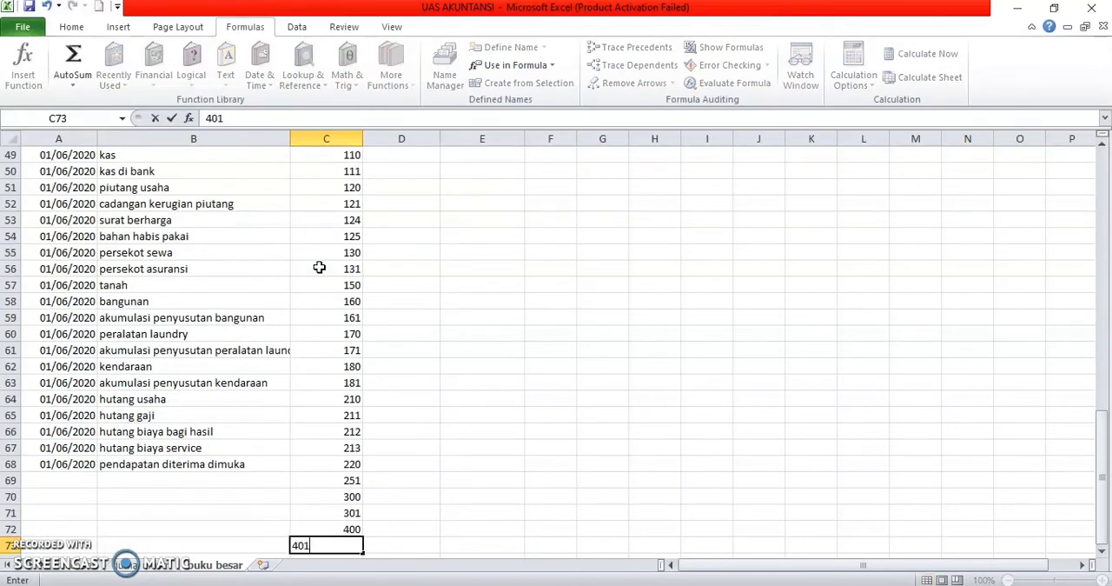
key(Return)
text(500)
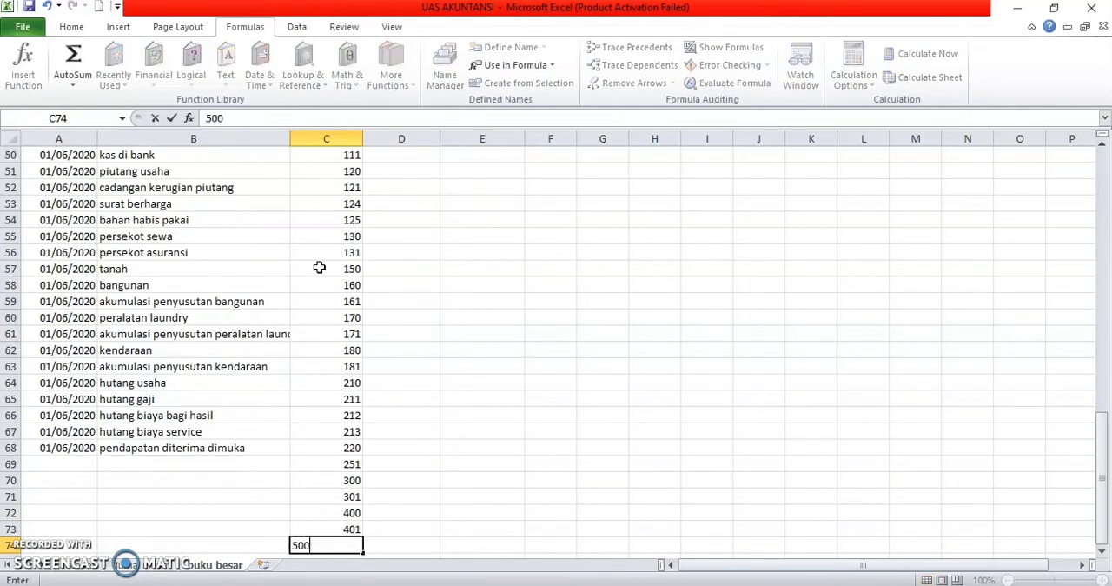
key(Return)
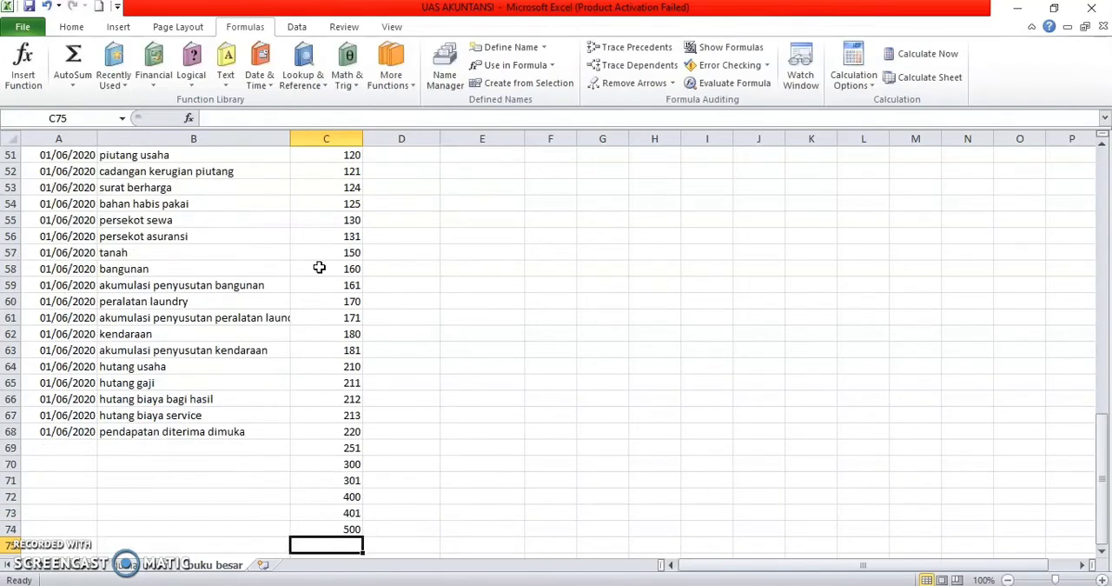
Step: Enter account numbers 501, 502 and 503 in C75:C77 for biaya gaji pegawai, biaya listrik, air, telepon and biaya sewa
text(501)
key(Return)
text(5)
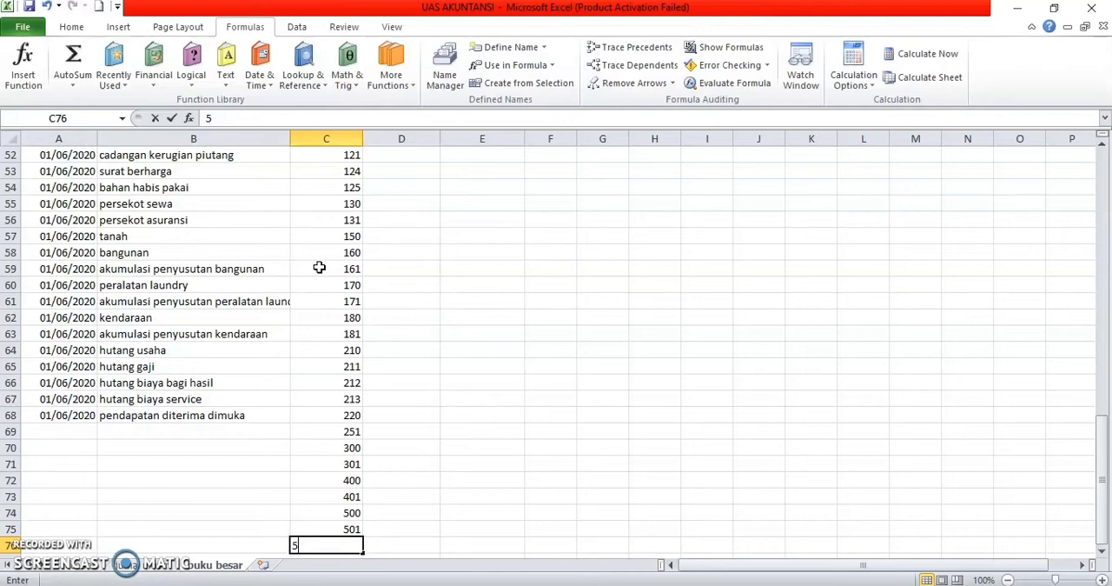
text(02)
key(Return)
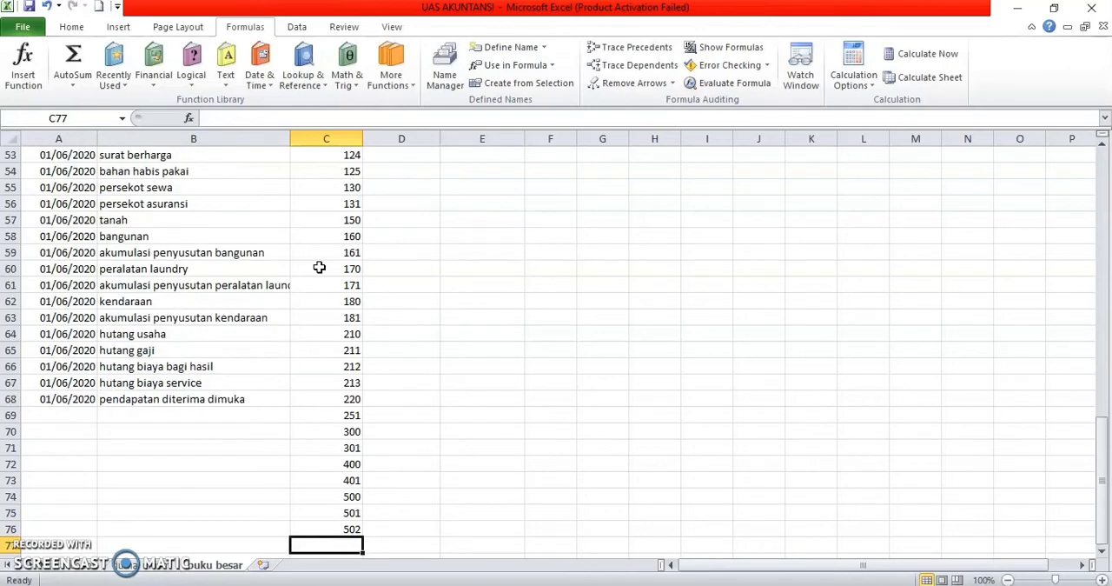
text(503)
key(Return)
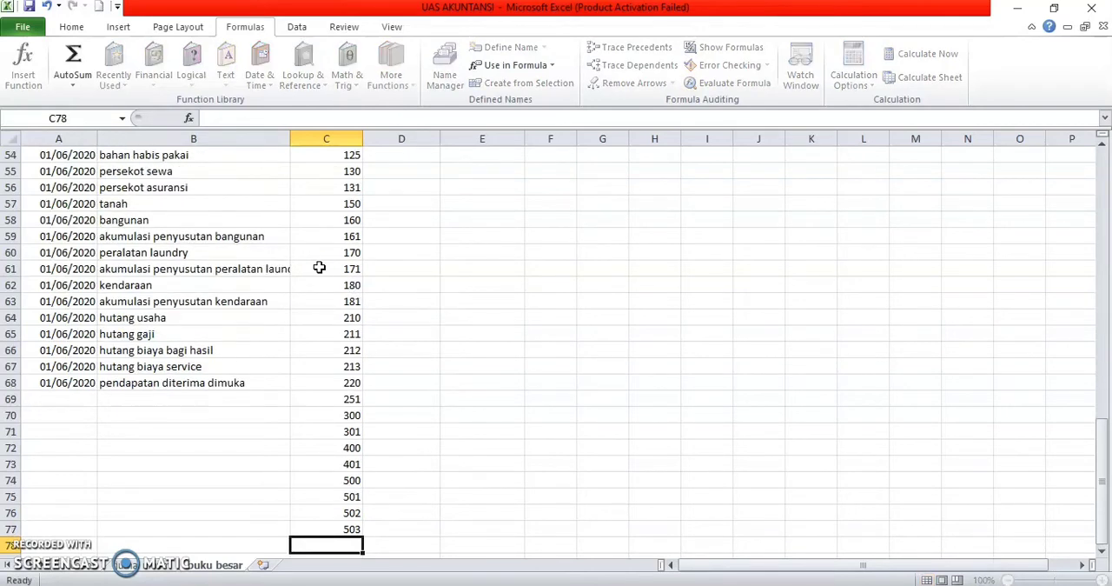
Step: Enter account numbers 504, 505 and 510 in C78:C80 for the laundry equipment service, insurance and building depreciation expenses
text(504)
key(Return)
text(505)
key(Return)
text(50)
key(BackSpace)
text(10)
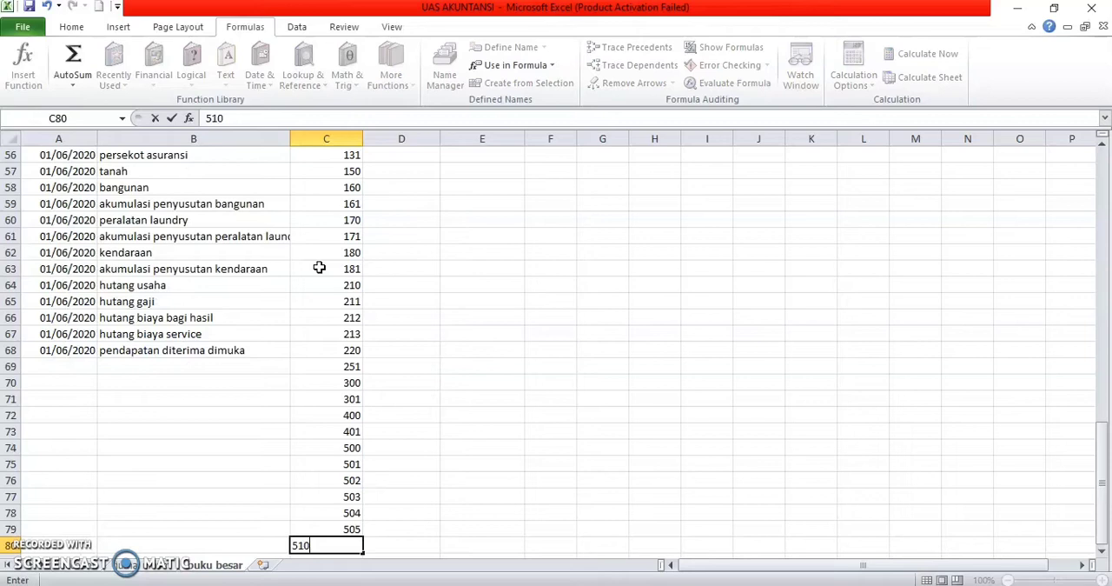
key(Return)
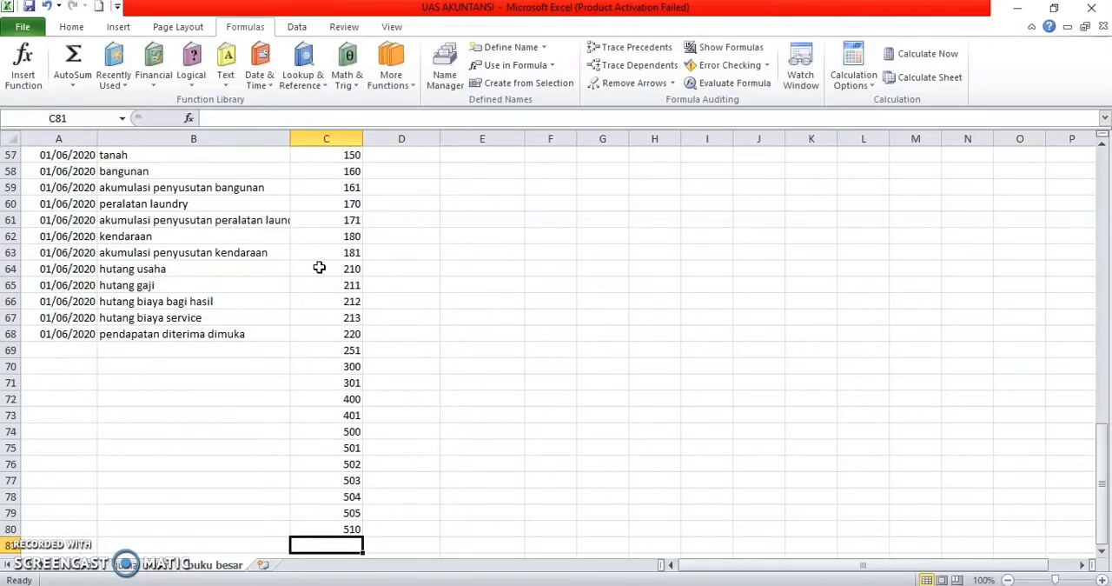
Step: Enter account numbers 511, 512, 515 and 520 in C81:C84 for the remaining depreciation, piutang write-off and lain-lain expenses
text(511)
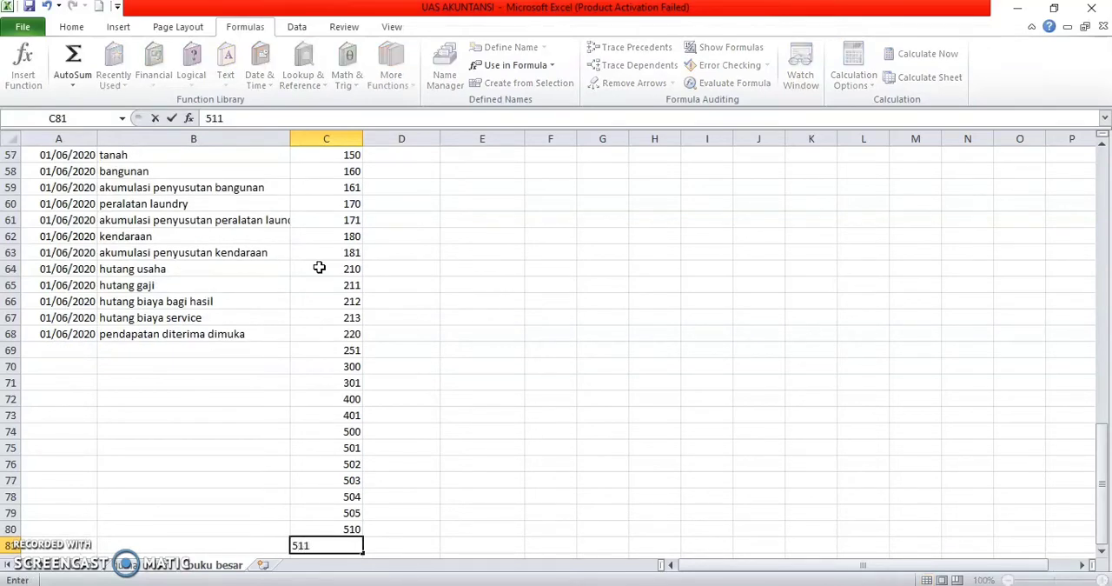
key(Return)
text(512)
key(Return)
text(515)
key(Return)
text(52)
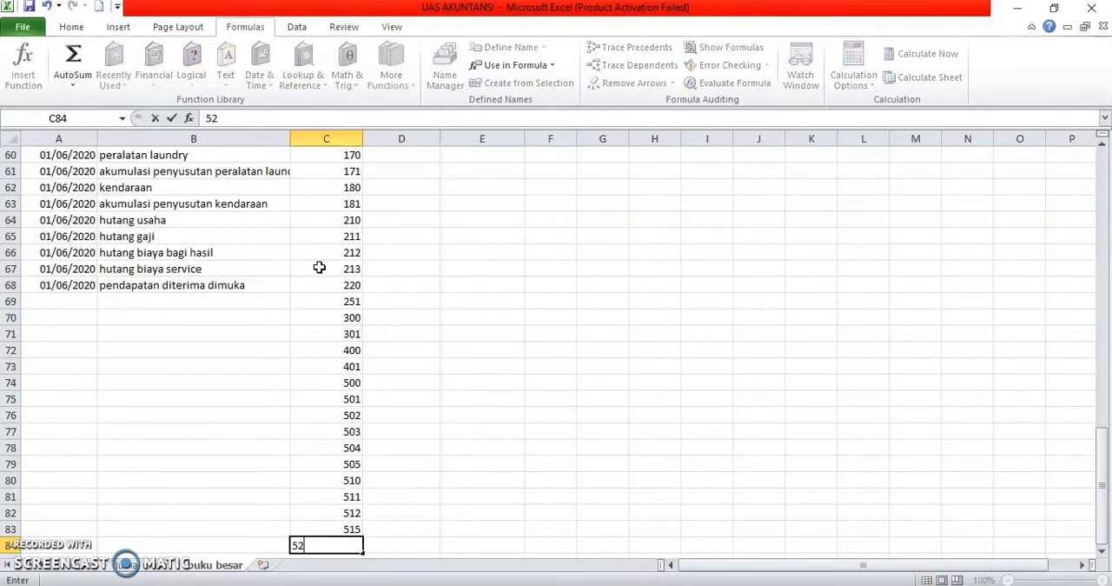
text(0)
key(Return)
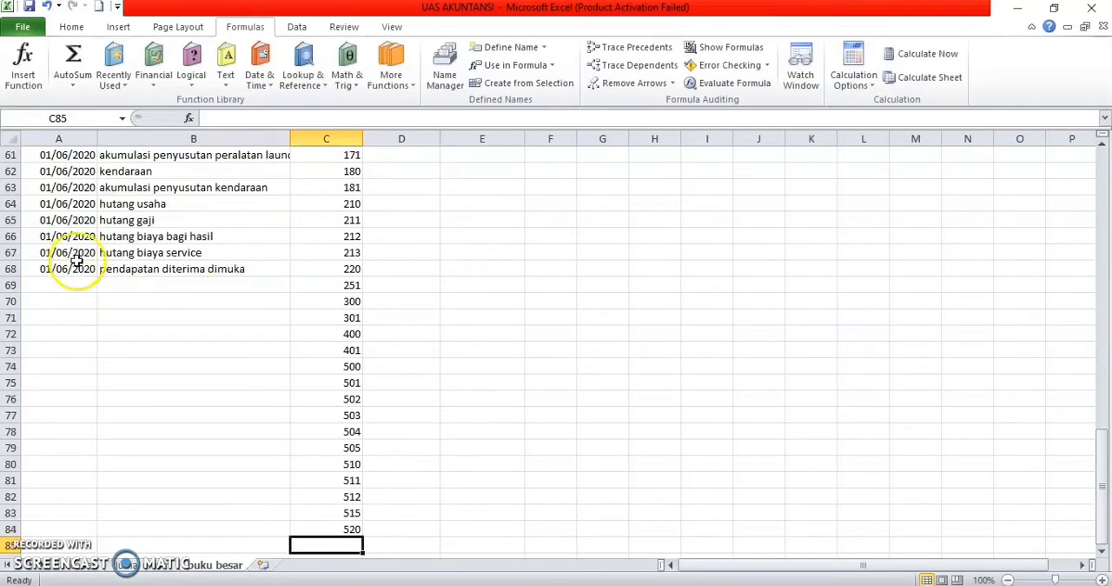
Step: Fill the 01/06/2020 date in column A and the account-name VLOOKUP in column B down through row 84
drag(79, 253, 82, 268)
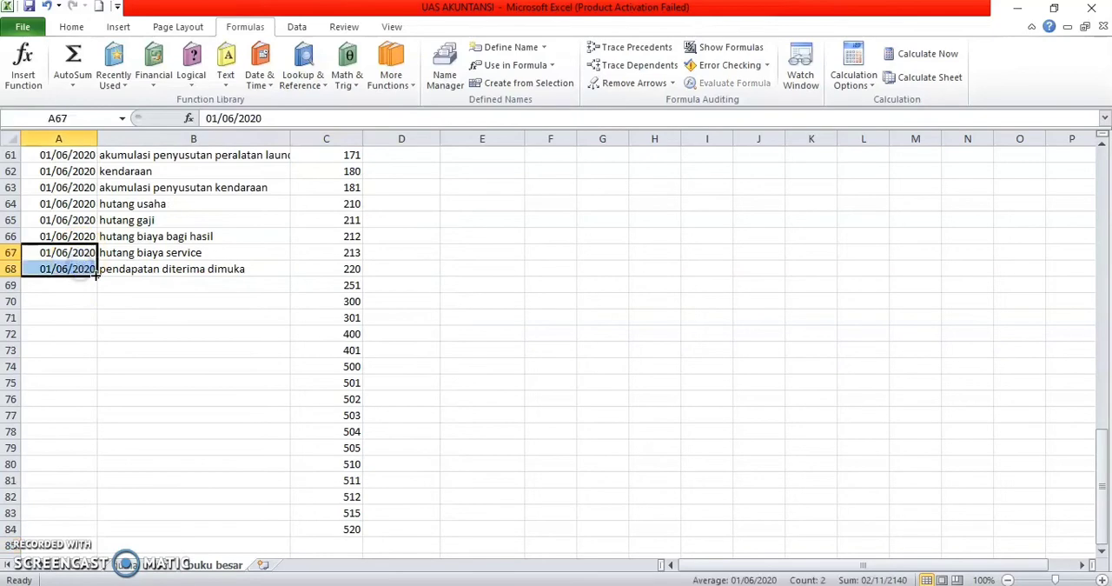
drag(99, 317, 109, 533)
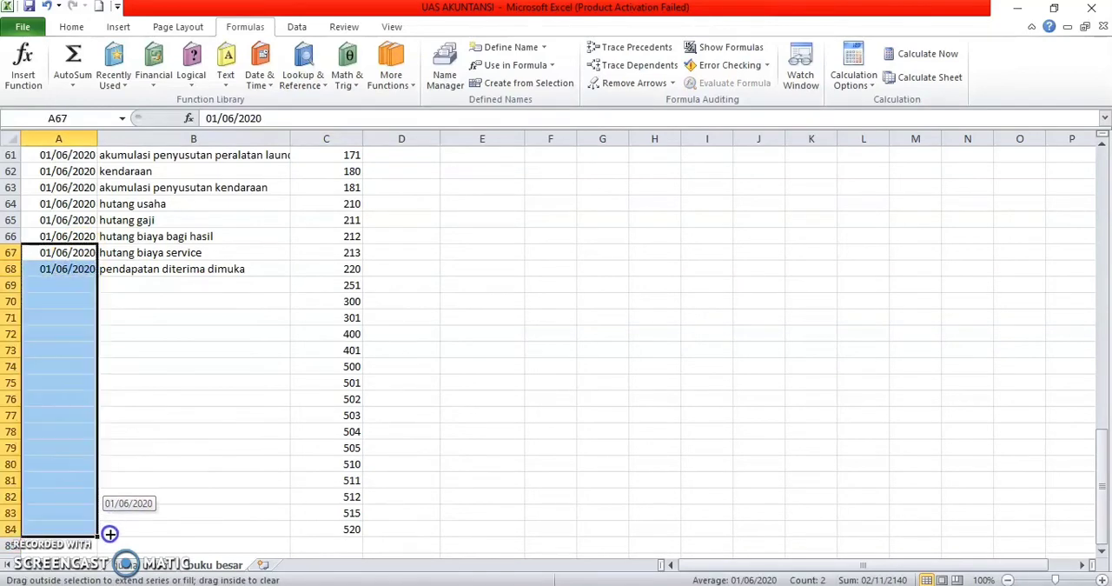
drag(186, 254, 207, 264)
drag(292, 279, 296, 531)
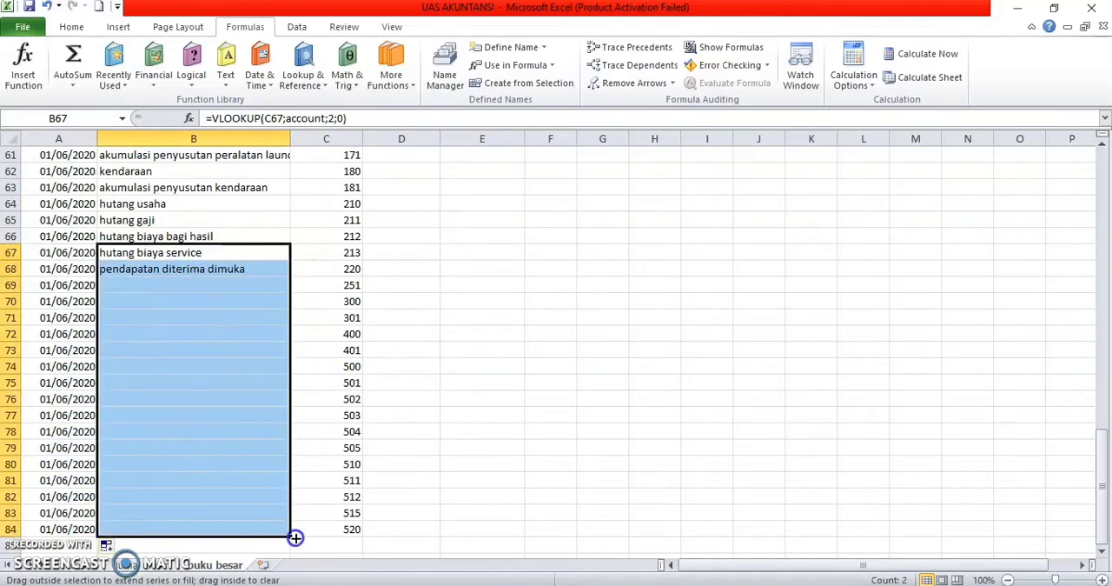
click(458, 464)
Step: Enter the opening debit balances 31035 for kas in D49 and 41127 for kas di bank in D50
scroll(313, 278, up, 3)
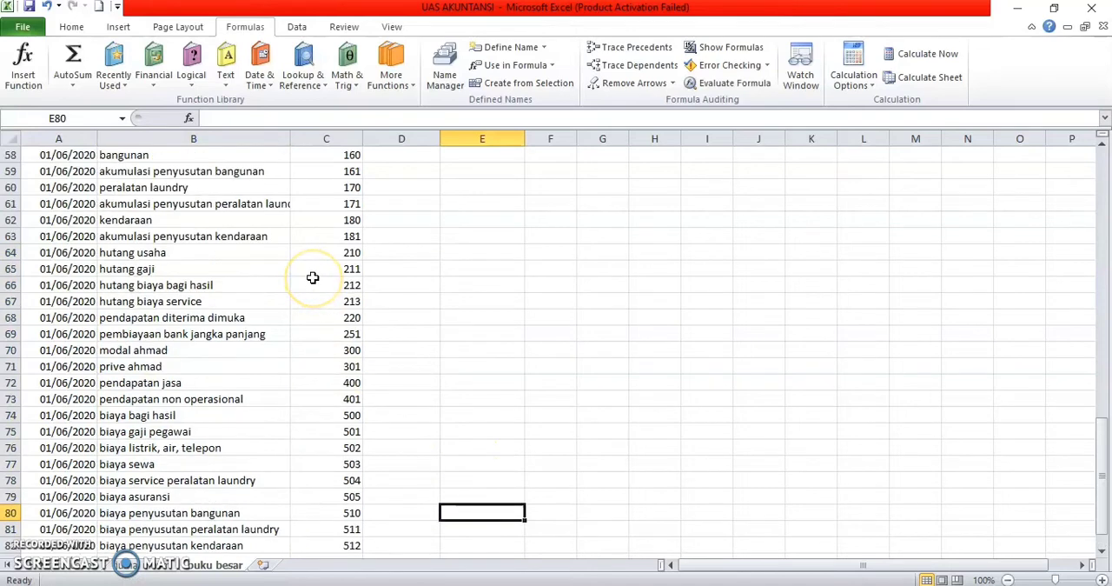
scroll(313, 277, up, 5)
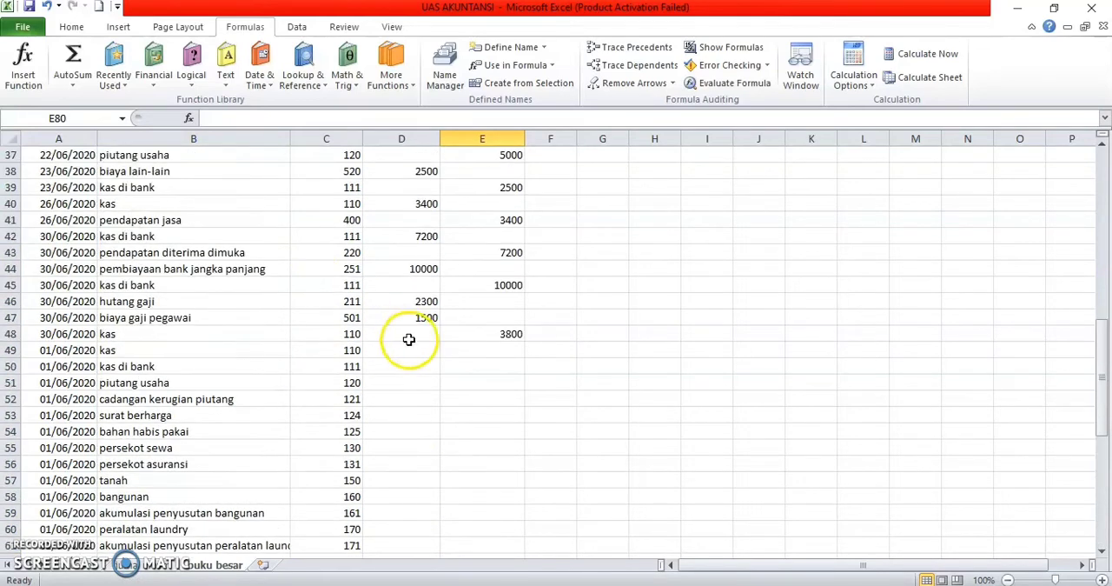
click(414, 351)
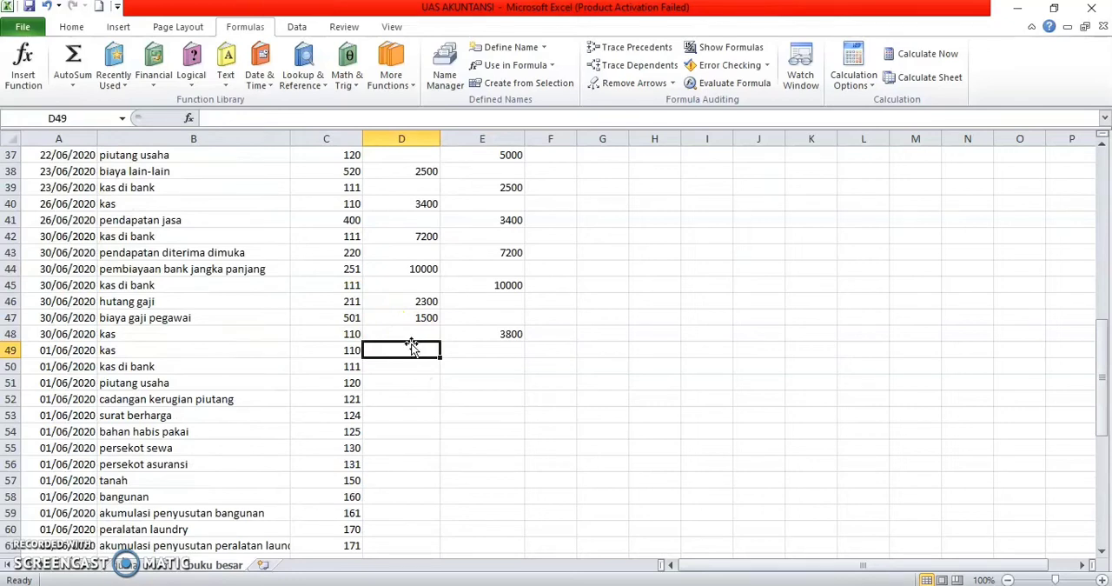
text(31035)
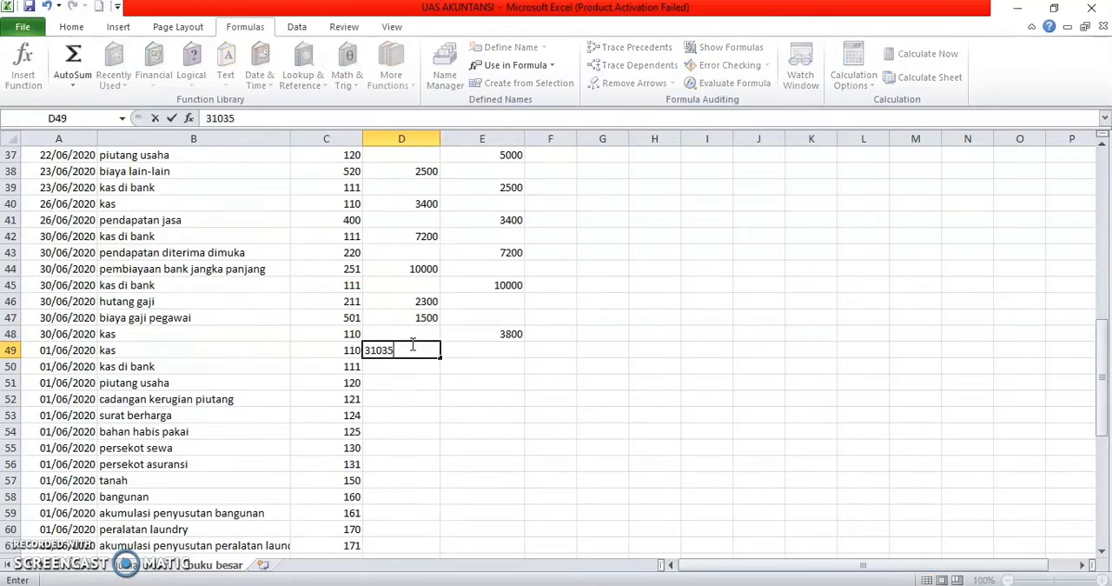
key(Return)
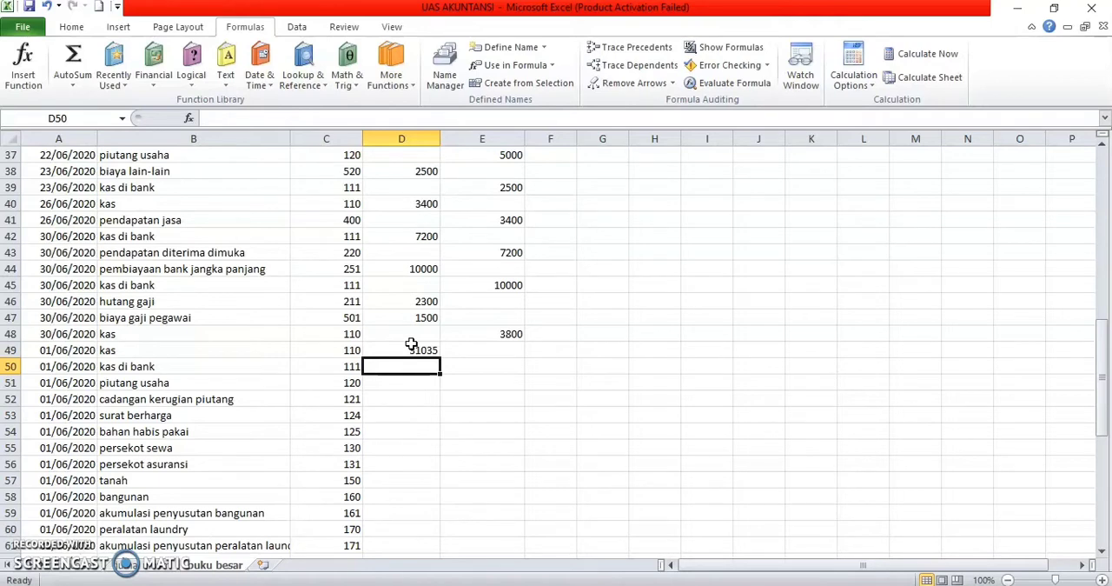
text(41127)
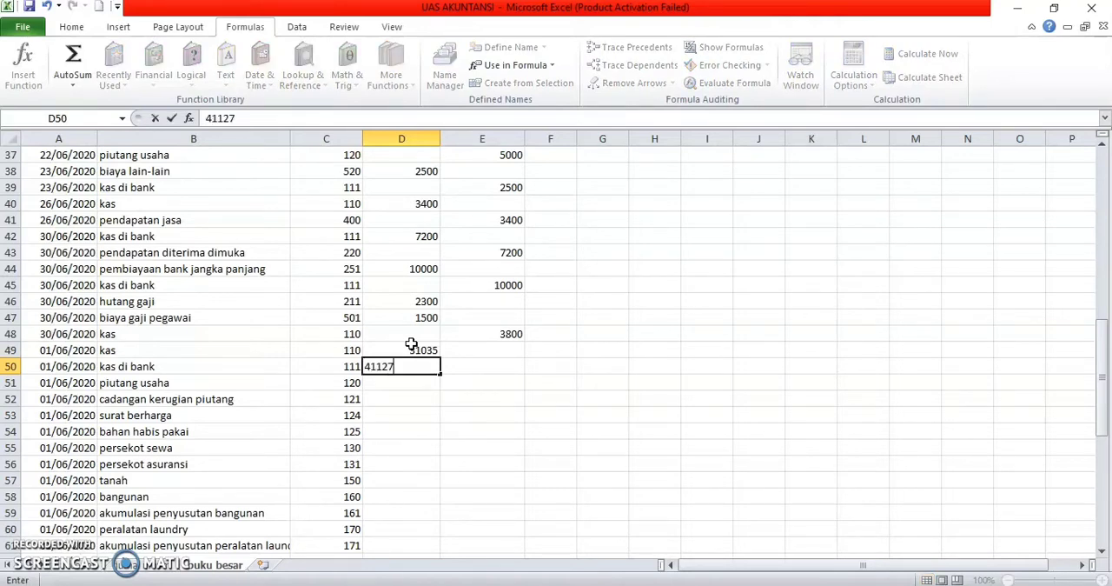
key(Return)
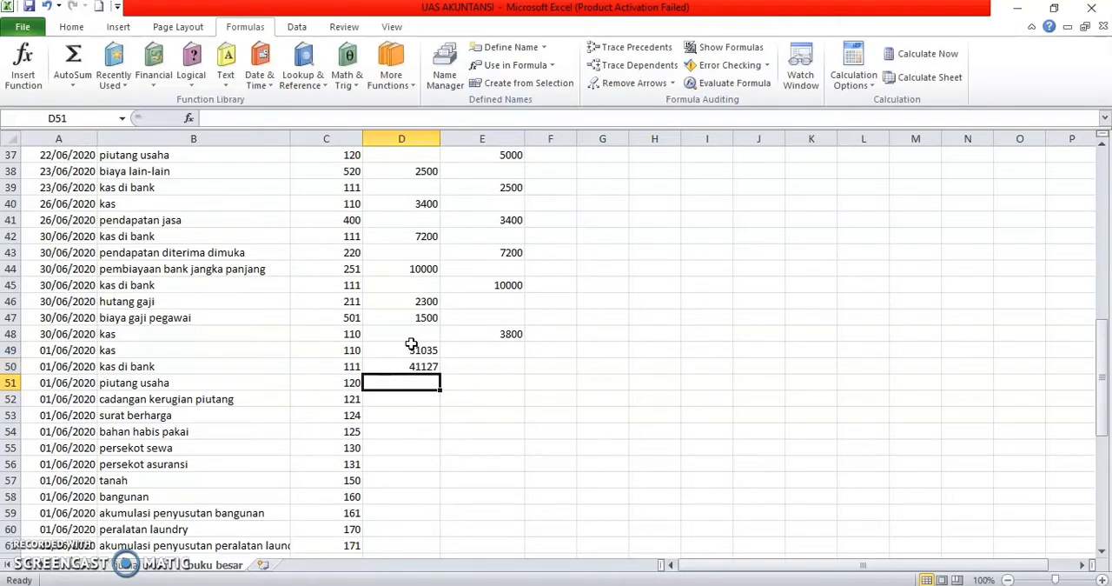
Step: Enter debit balances 6540 for piutang usaha in D51, 800 for surat berharga in D53 and 2600 for bahan habis pakai in D54
text(6540)
key(Return)
key(Return)
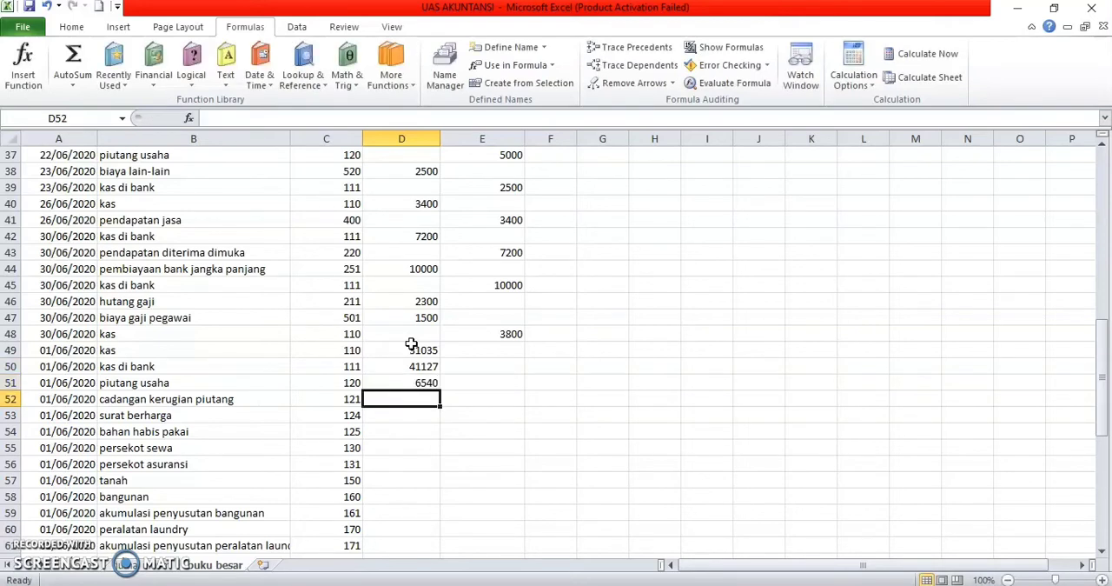
text(800)
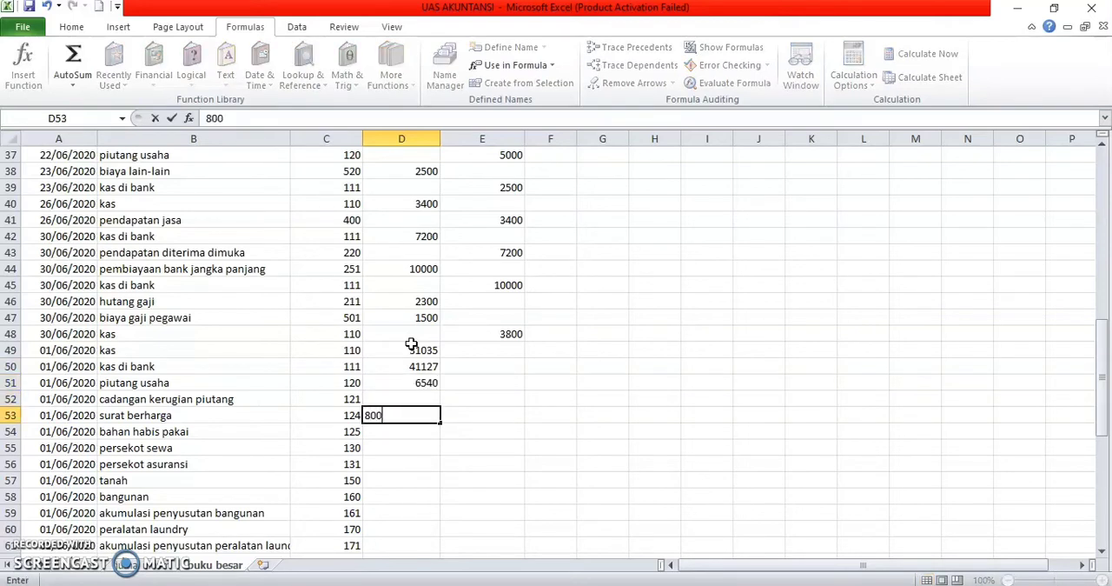
key(Return)
text(2600)
key(Return)
Step: Enter debit balances 2000, 6000 and 25000 in D55:D57 for persekot sewa, persekot asuransi and tanah
text(2000)
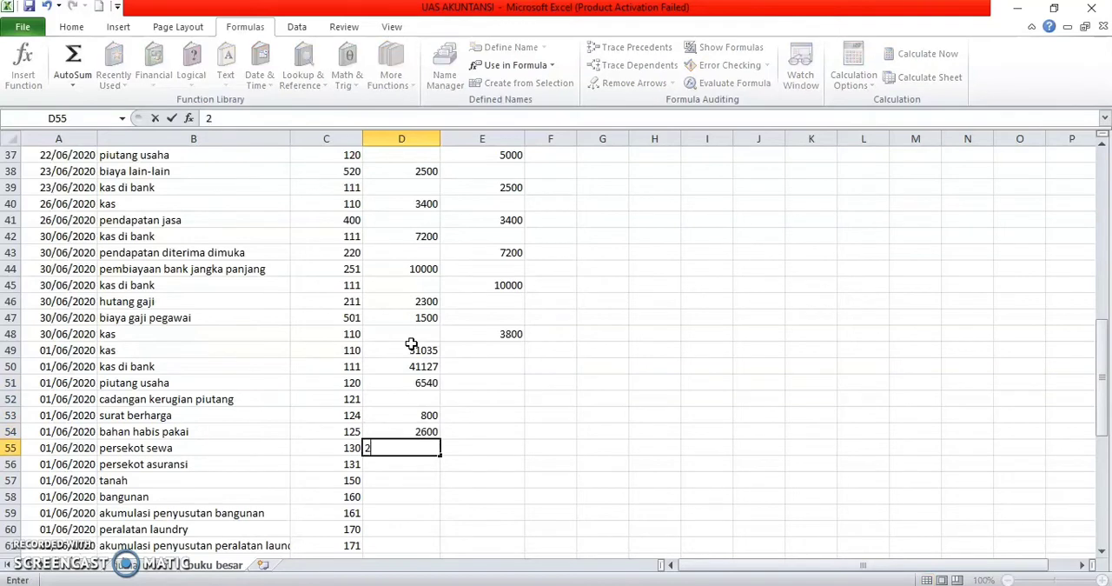
key(Return)
text(6000)
key(Return)
text(25000)
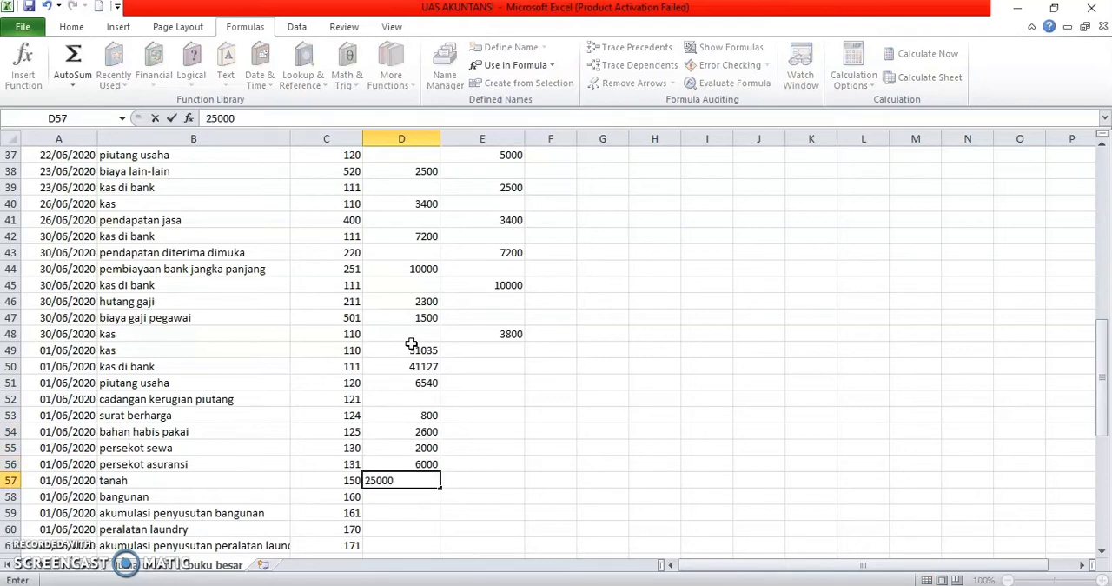
key(Return)
Step: Enter 27000 for bangunan in D58 and 38000 in D59, leaving D60 blank
text(27000)
key(Return)
text(38000)
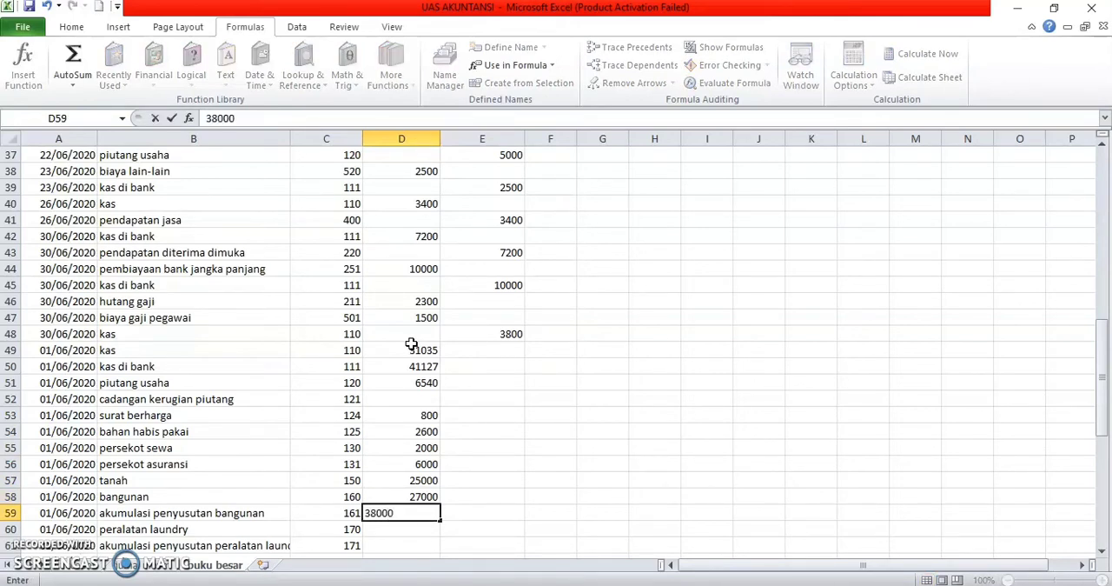
key(Return)
key(Return)
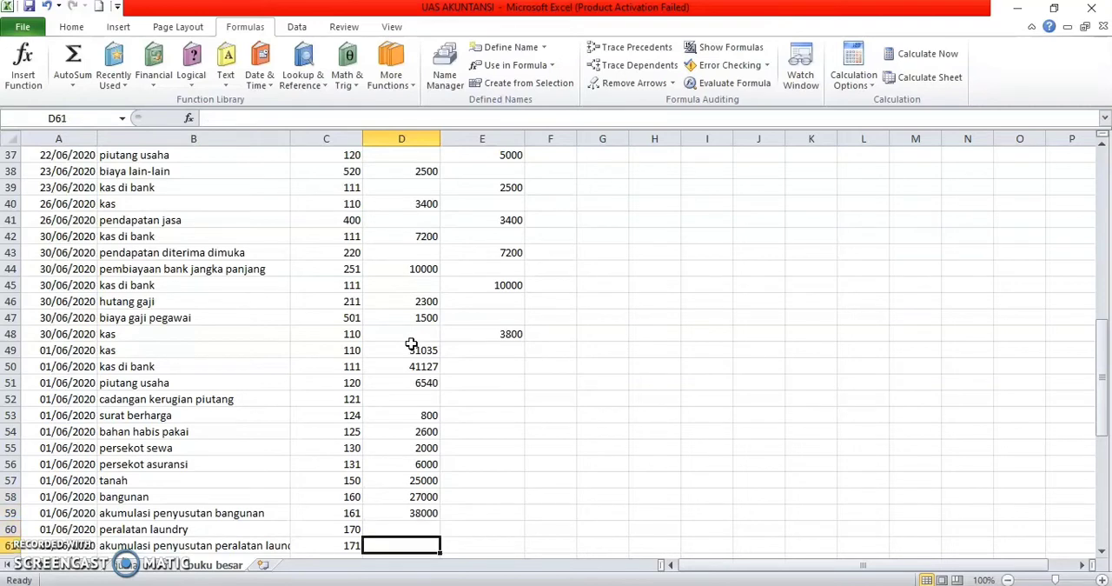
Step: Enter 22000 in D61 and move to the credit cell E63 of akumulasi penyusutan kendaraan
text(22000)
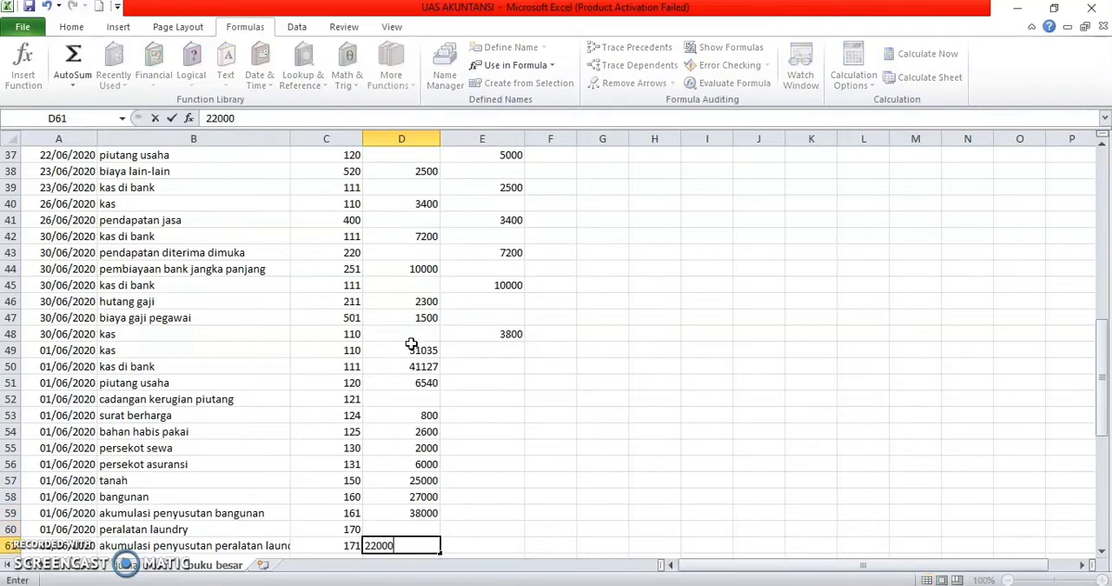
key(Return)
key(Right)
key(Down)
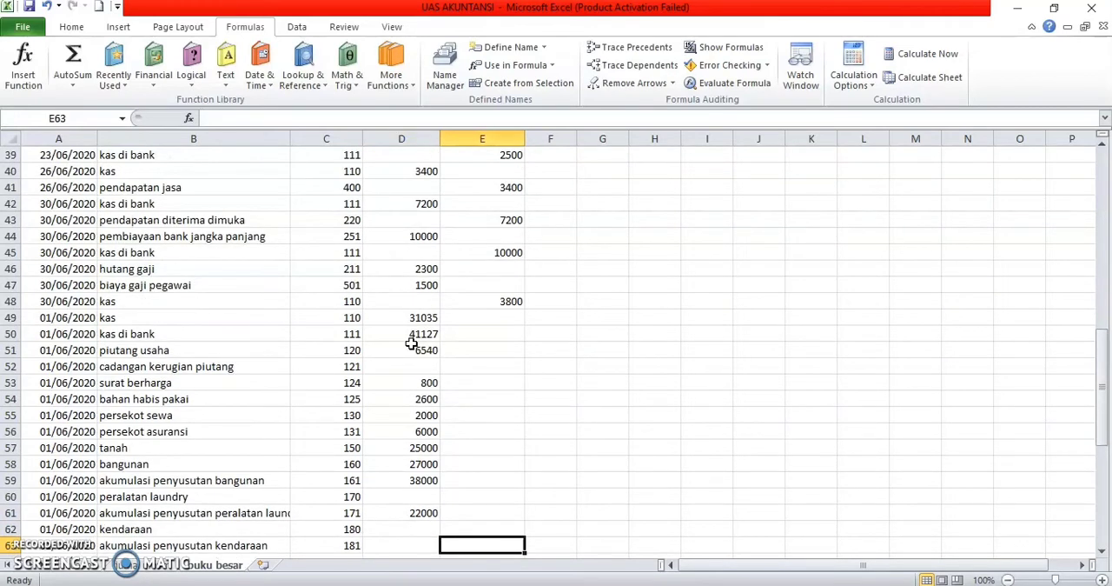
Step: Enter credit balances 16970 for akumulasi penyusutan kendaraan in E63 and 2300 for hutang usaha in E64
text(16970)
key(Return)
text(2)
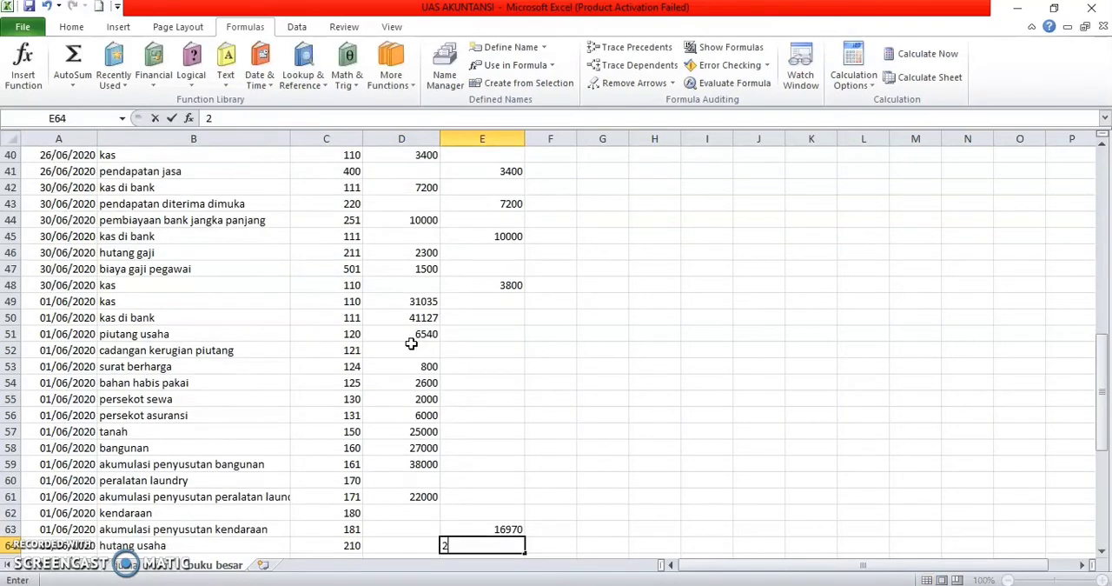
text(300)
key(Return)
key(Return)
key(Return)
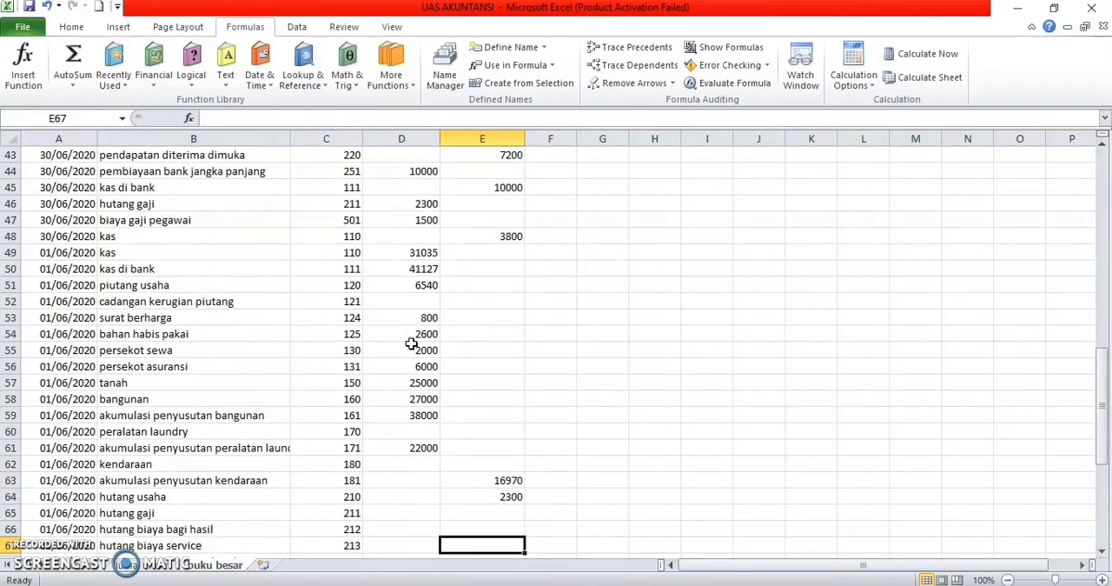
Step: Leave E65:E66 blank and enter credit balances 16640 for hutang biaya service in E67 and 75500 for pendapatan diterima dimuka in E68
text(1664)
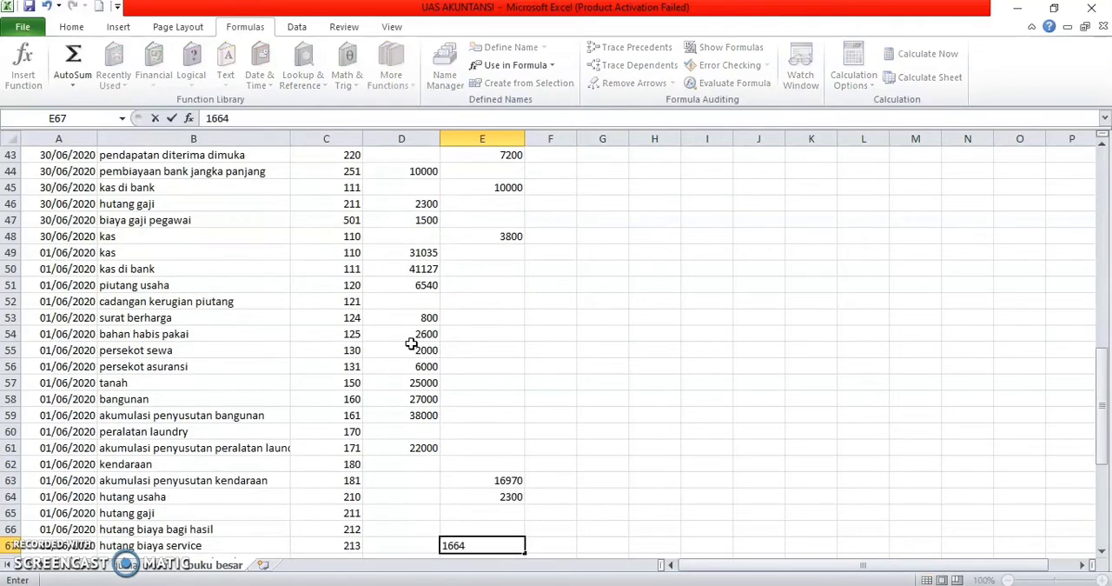
text(0)
key(Return)
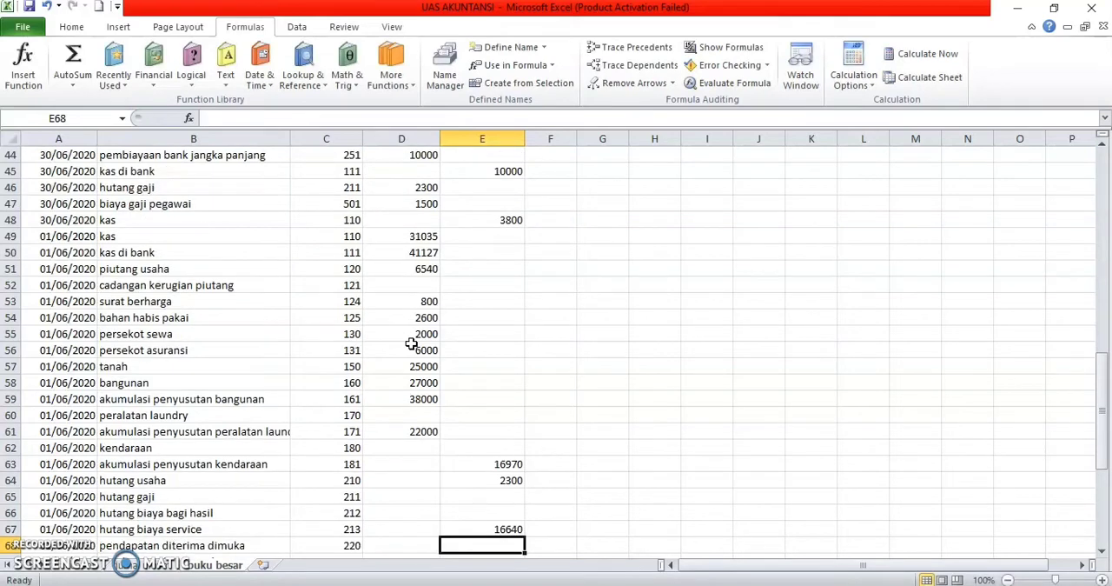
text(75500)
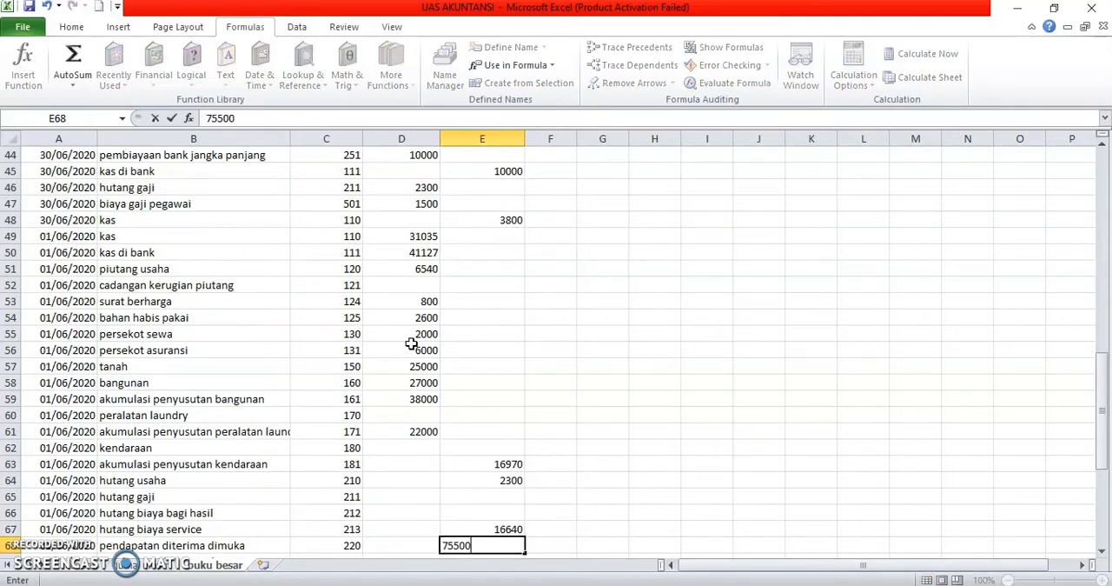
key(Return)
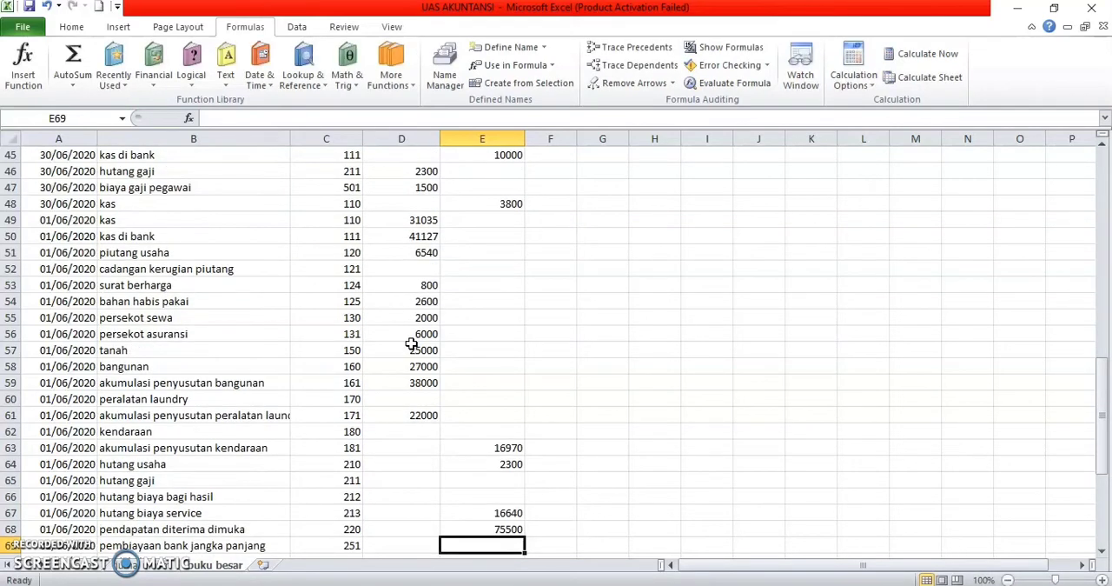
Step: Enter a credit balance of 55000 for pembiayaan bank jangka panjang in E69 and a debit balance of 2000 for the modal account in D70
text(55000)
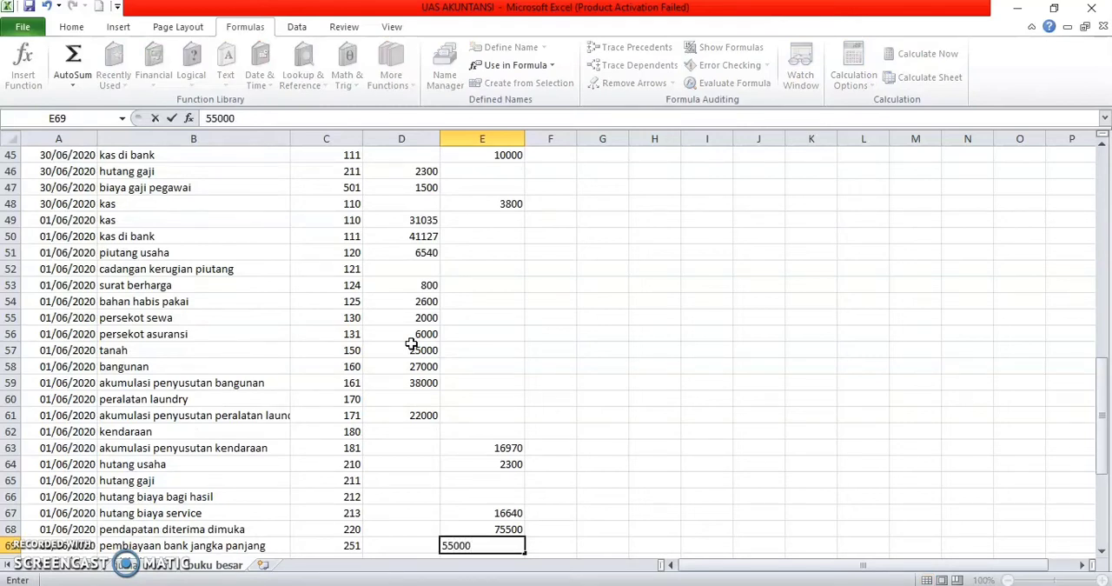
key(Return)
key(Left)
text(2000)
key(Return)
Step: Enter credit balances 69000 for the prive account in E71 and 3382 for pendapatan jasa in E72
key(Right)
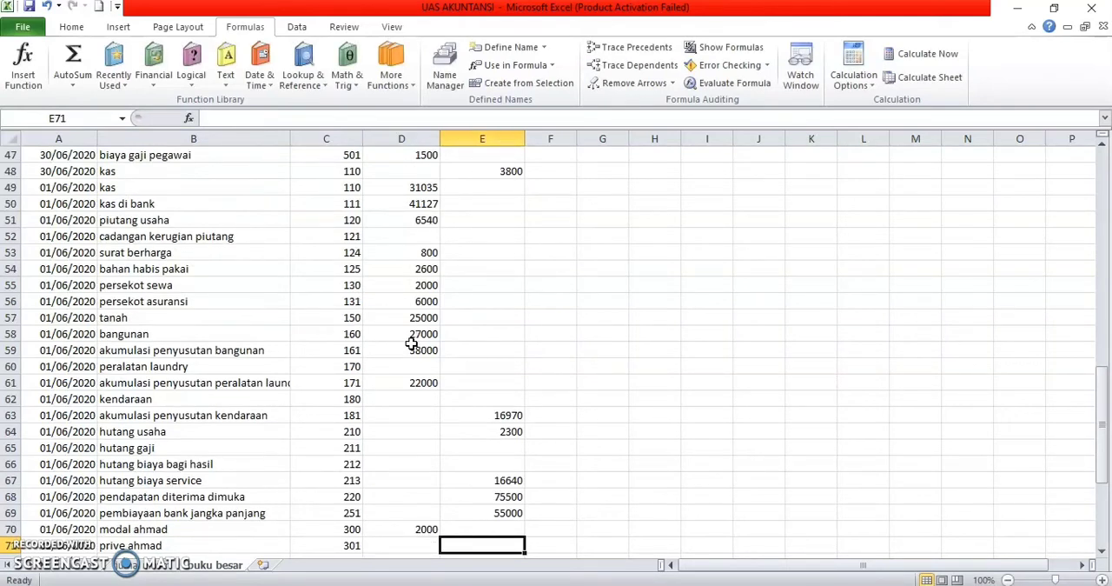
text(69000)
key(Return)
text(33)
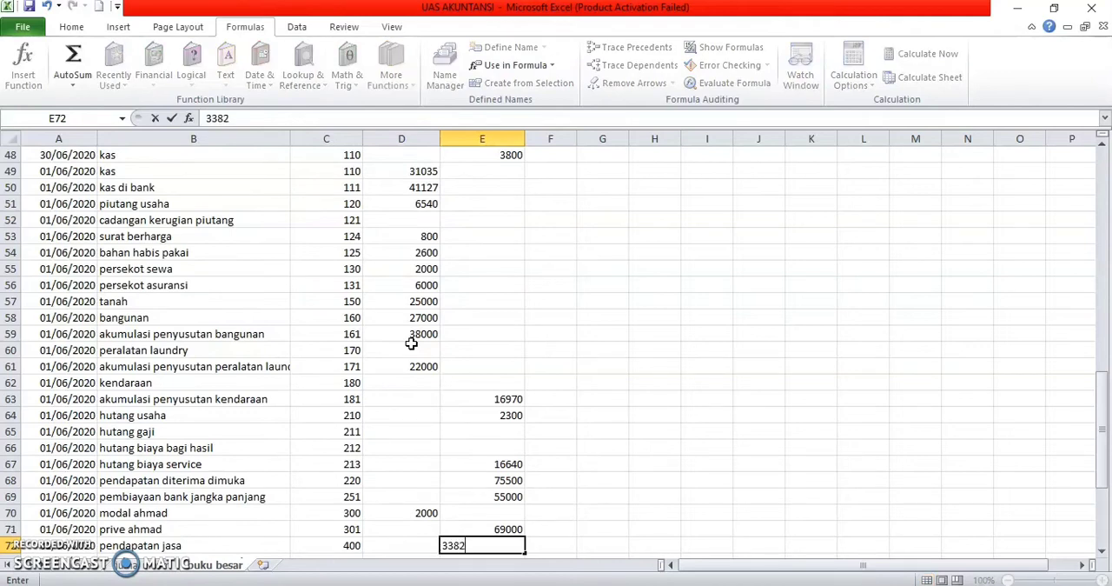
text(82)
key(Return)
Step: Enter debit balances 8230 for pendapatan non operasional in D73 and 5000 for biaya bagi hasil in D74
key(Left)
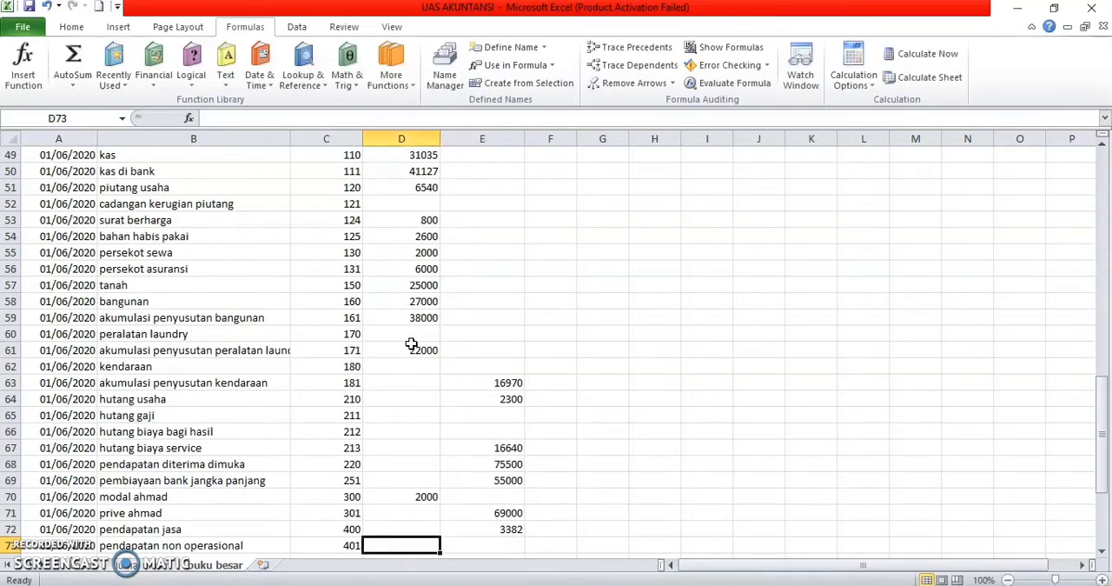
text(8230)
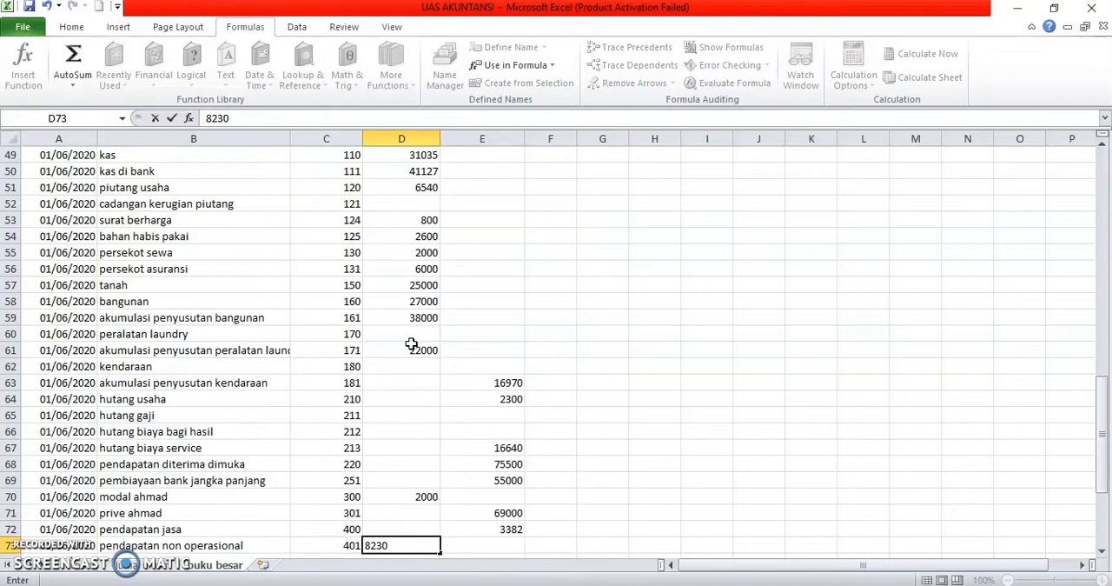
key(Return)
text(5000)
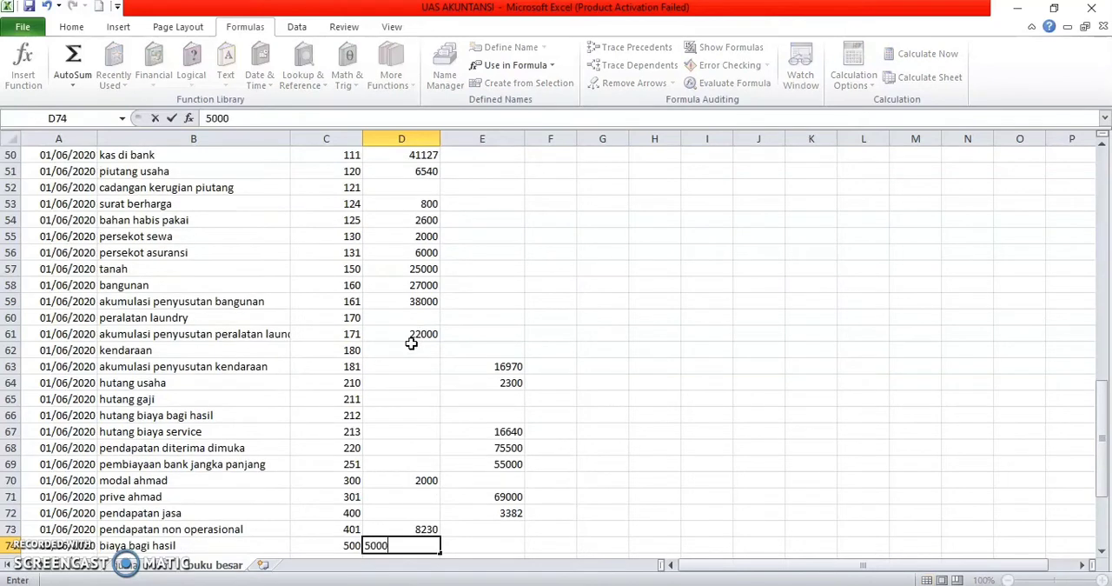
key(Return)
Step: Enter debit balances 8940 for biaya gaji pegawai in D75 and 8000 for biaya listrik, air, telepon in D76
text(894)
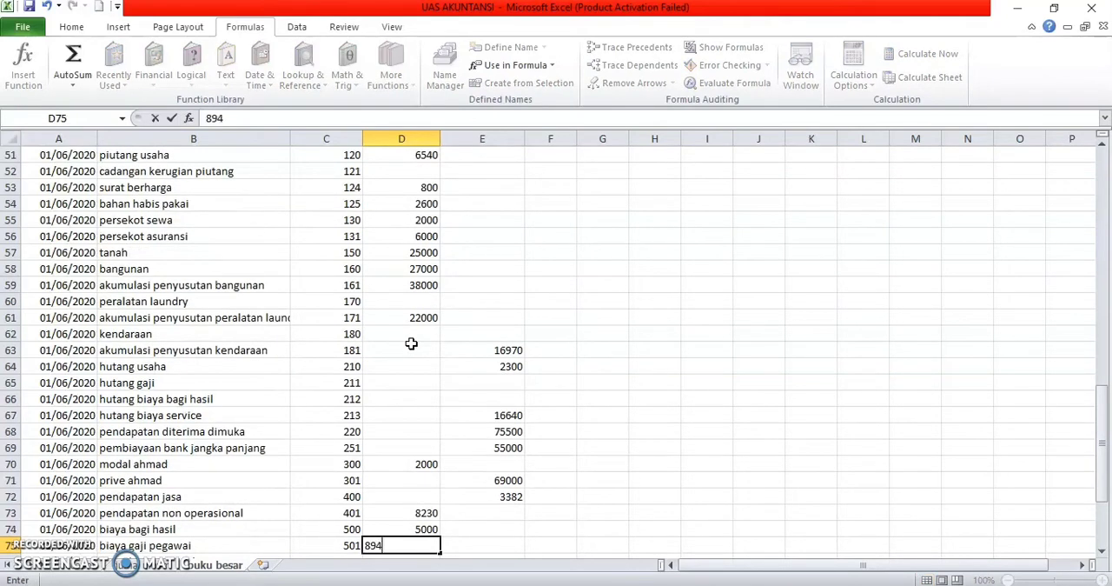
text(0)
key(Return)
text(8)
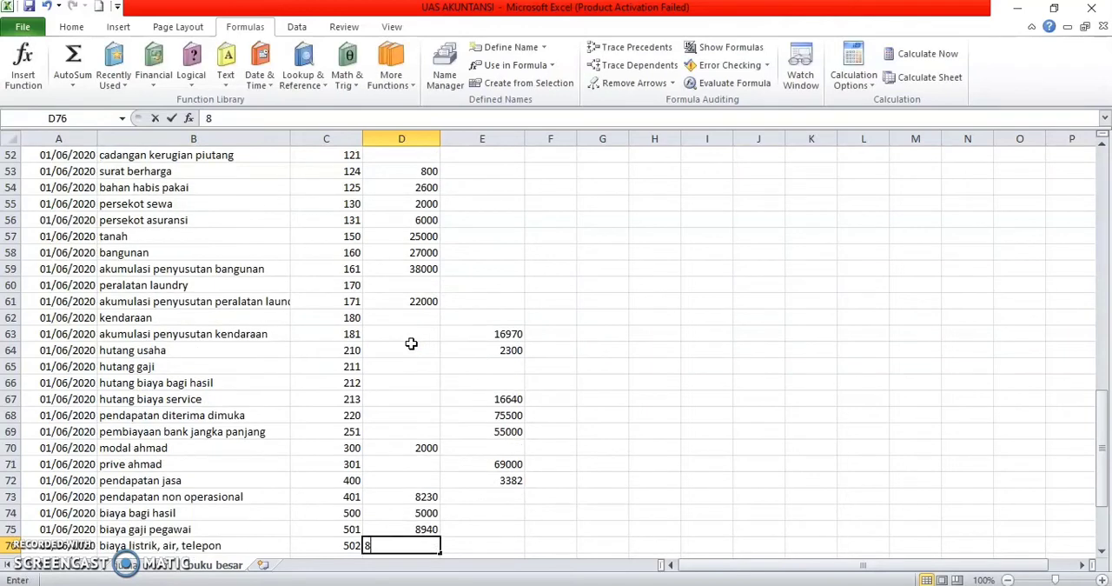
text(000)
key(Return)
Step: Enter debit balances 1700 for biaya sewa in D77 and 2820 for biaya lain-lain in D84, leaving D78:D83 blank
text(1700)
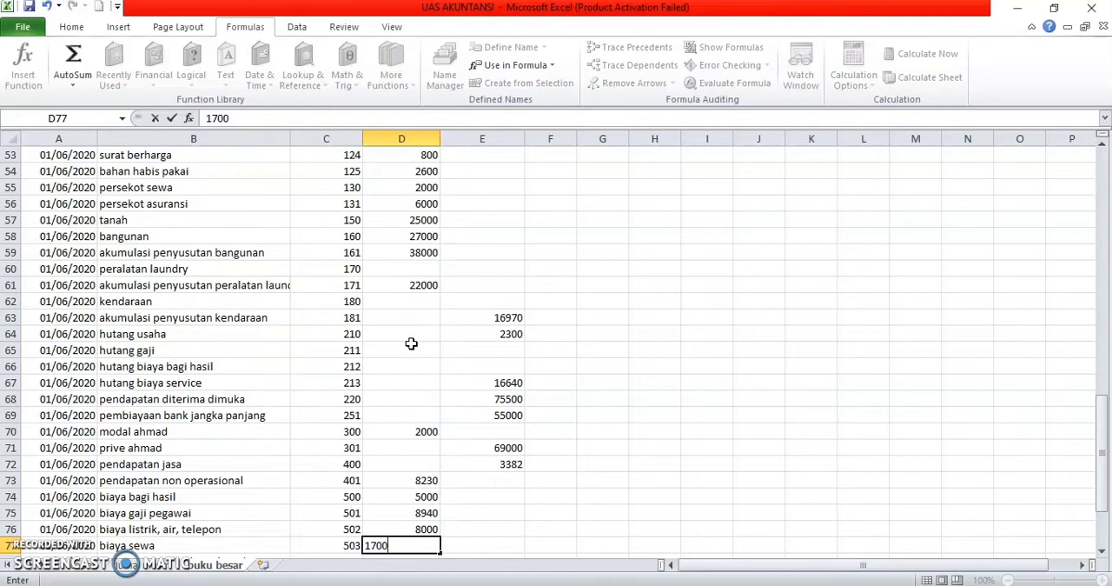
key(Return)
key(Return)
key(Return)
key(Return)
key(Return)
key(Return)
key(Return)
key(Return)
key(Return)
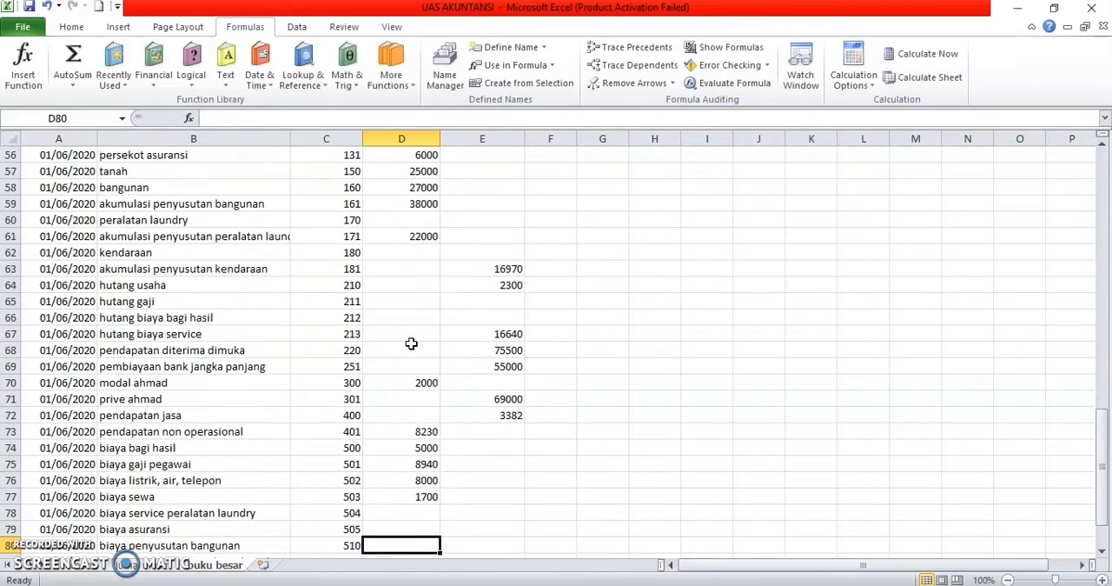
key(Return)
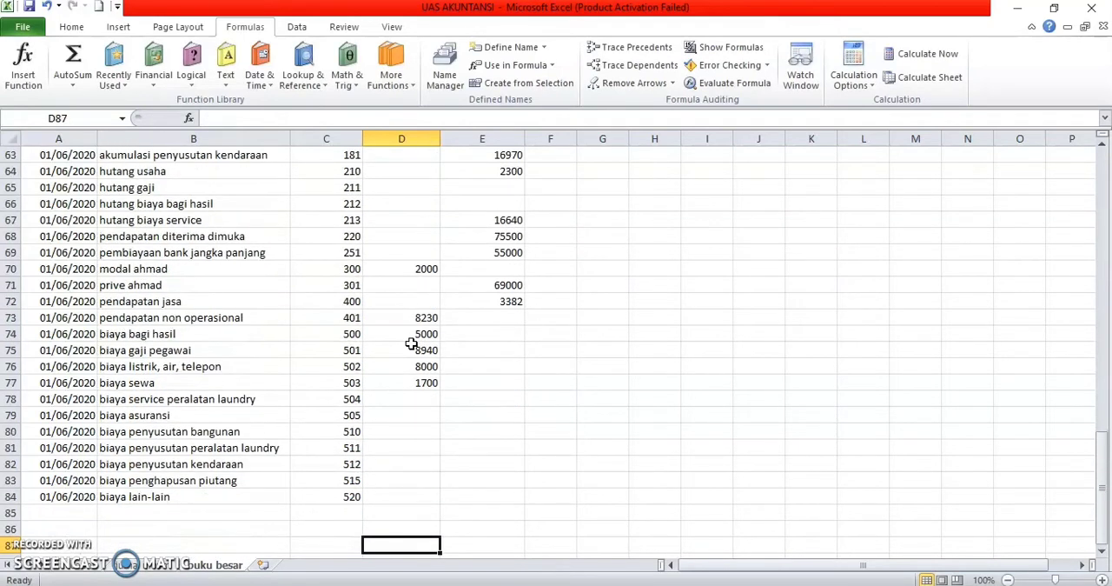
key(Up)
key(Up)
key(Up)
text(2)
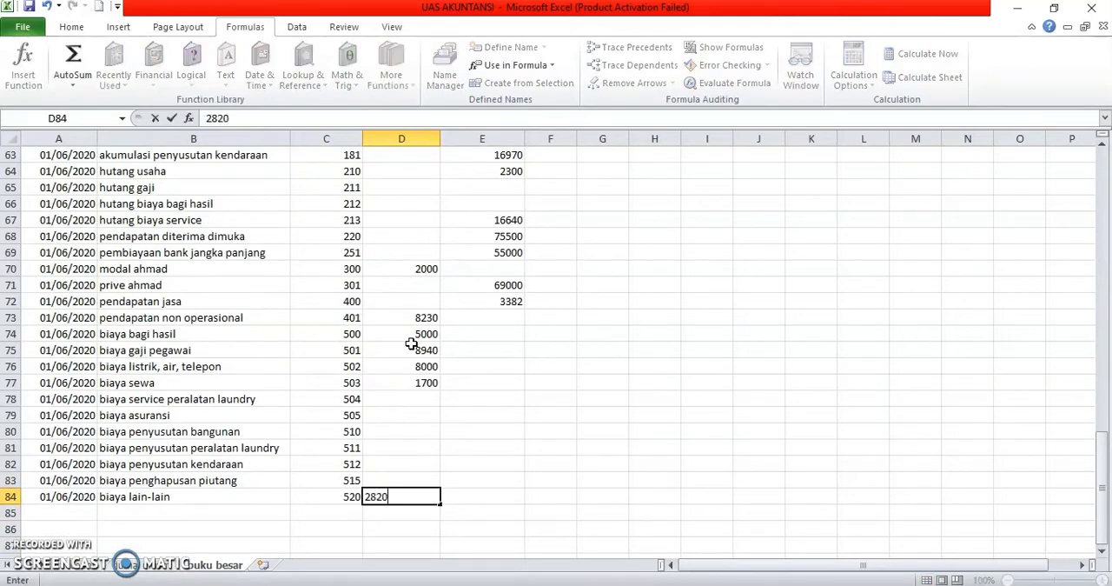
key(Return)
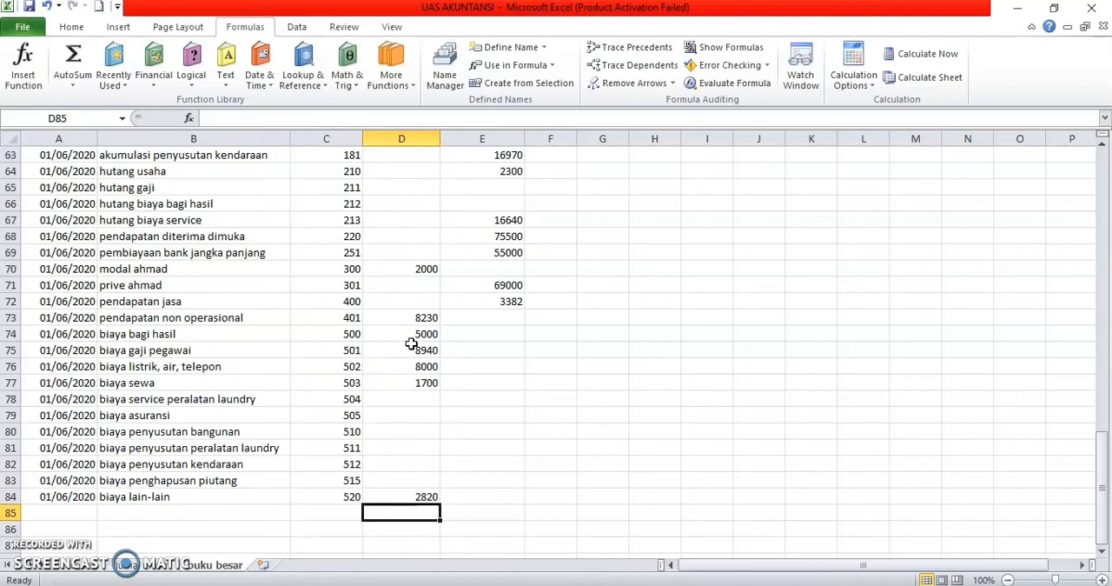
Step: Compare the sum of the opening debit balances in D49:D84 with the sum of the opening credit balances from E49 down
scroll(411, 344, up, 4)
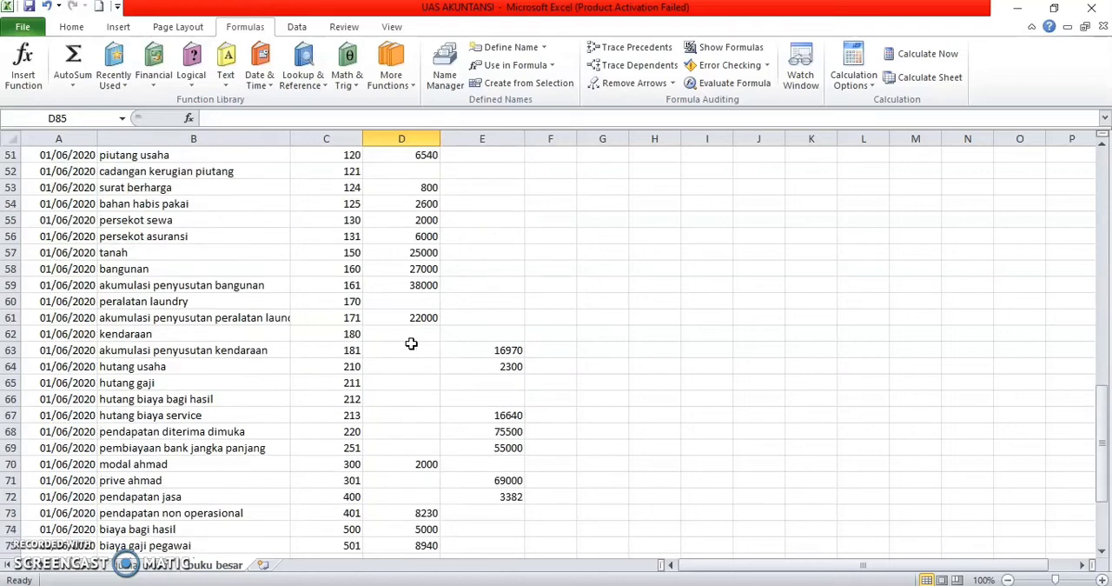
scroll(391, 252, up, 2)
drag(414, 220, 426, 457)
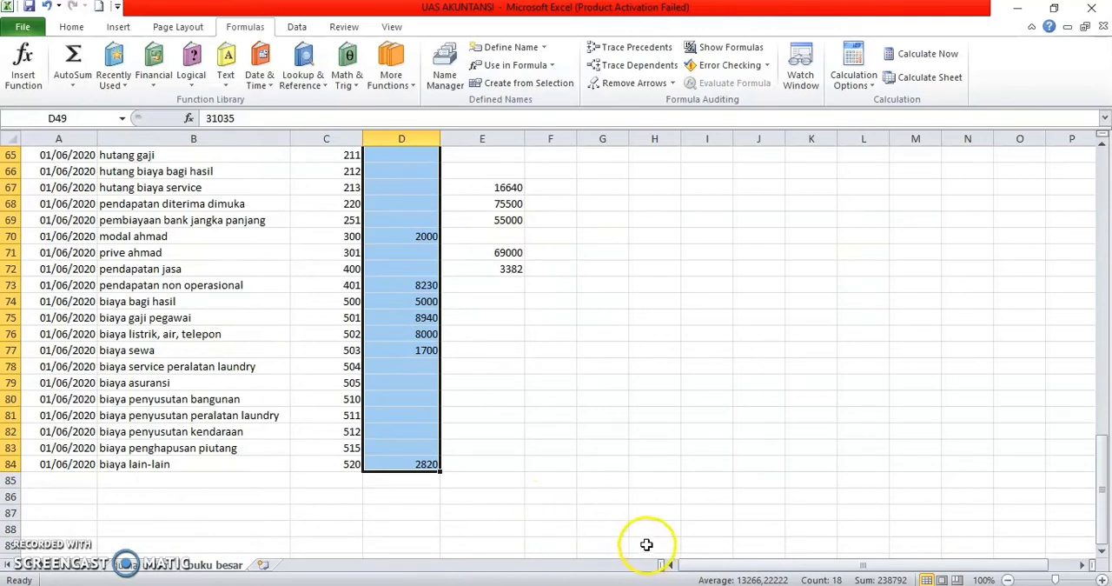
scroll(600, 459, up, 9)
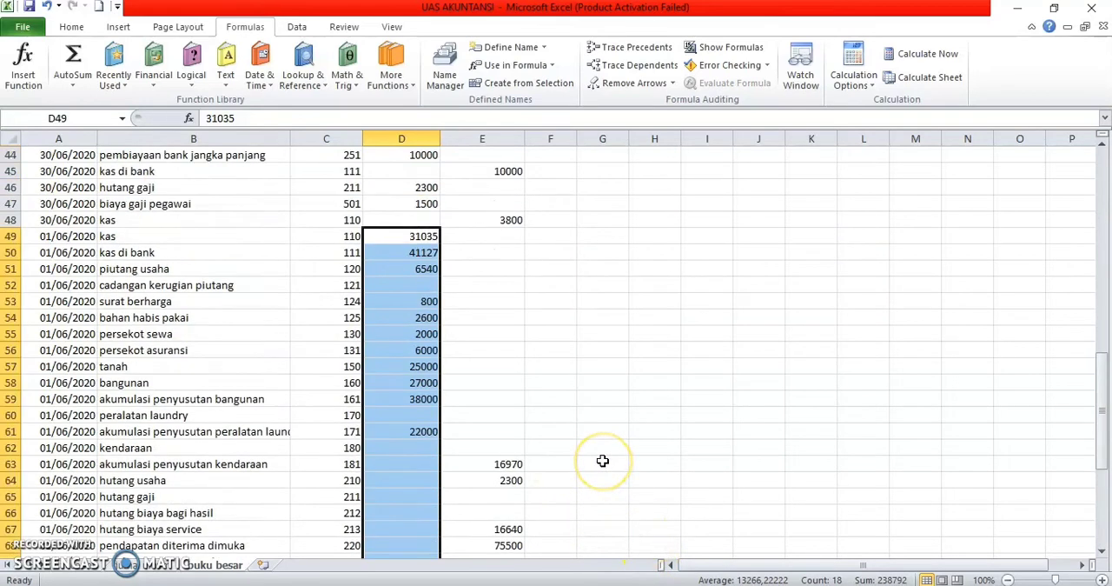
drag(500, 335, 512, 424)
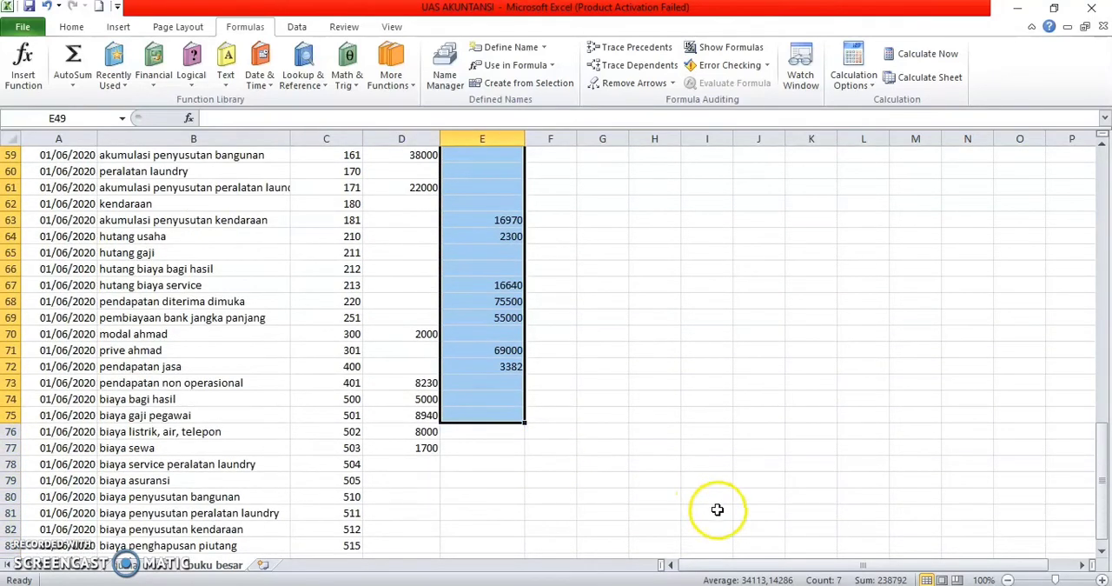
click(595, 435)
Step: Sort the ledger table A6:E84 by no akun on values from smallest to largest, treating row 6 as headers
scroll(594, 435, down, 3)
scroll(595, 435, up, 1)
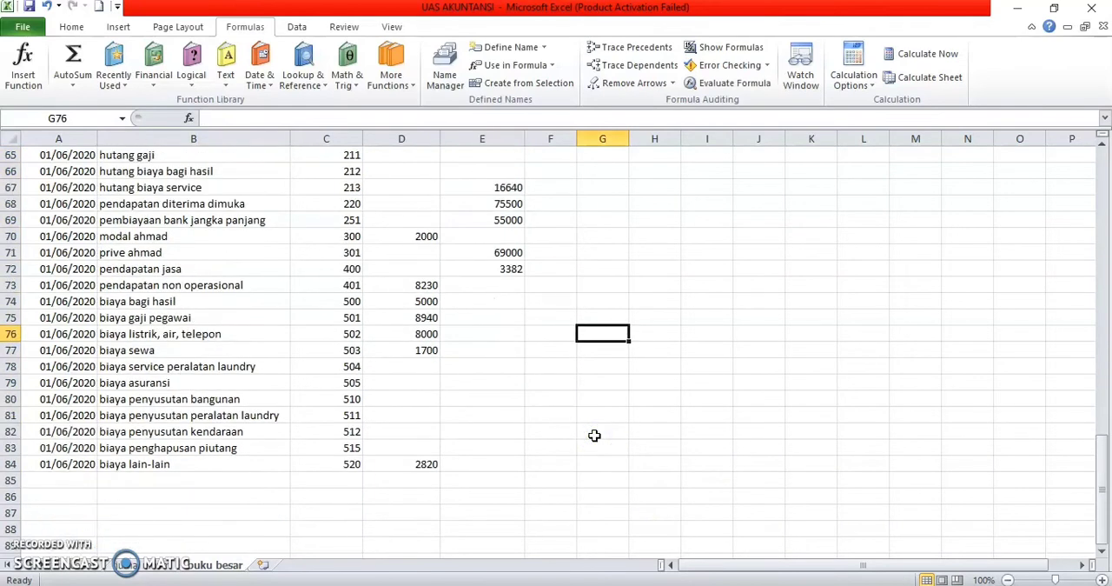
scroll(362, 275, up, 19)
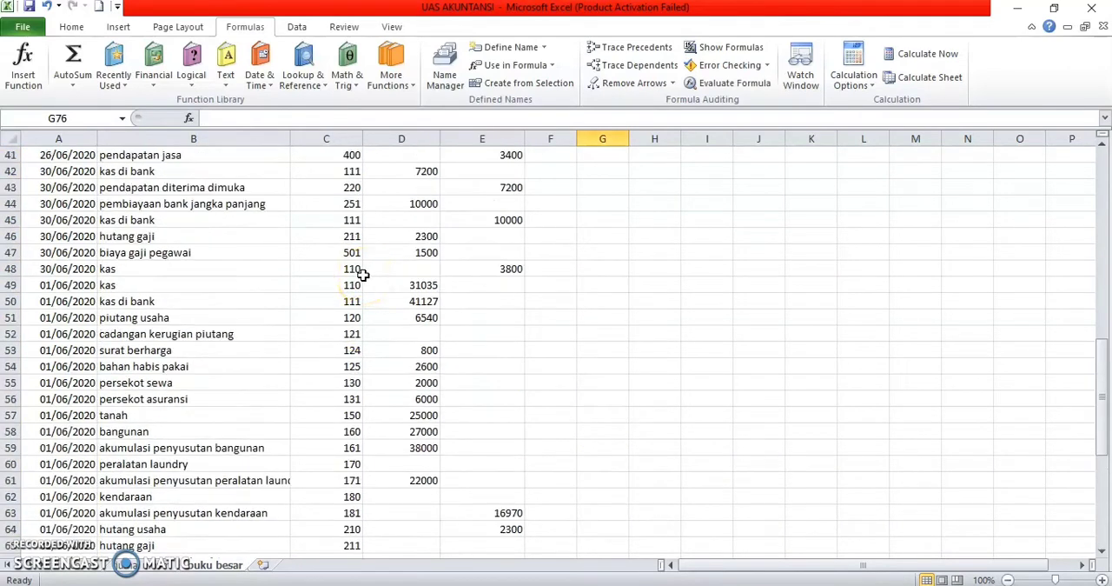
scroll(210, 340, up, 3)
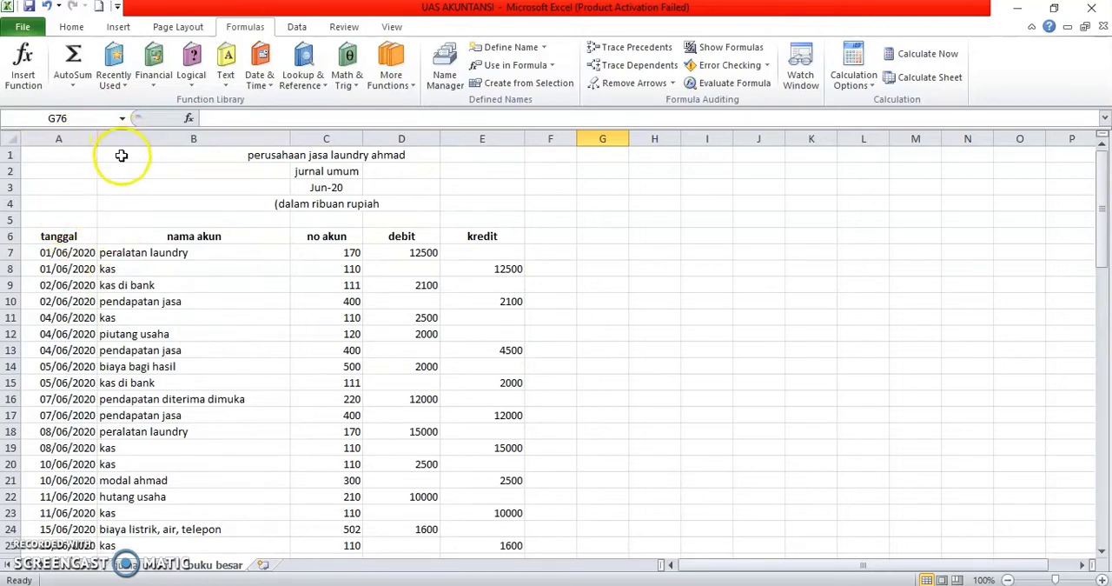
drag(48, 235, 496, 487)
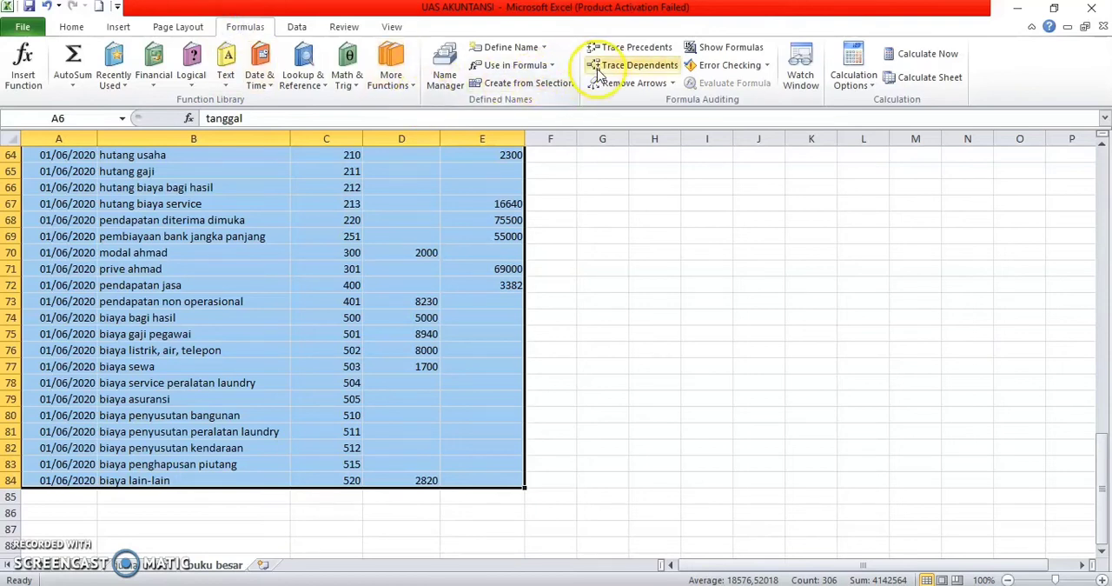
click(295, 26)
click(385, 62)
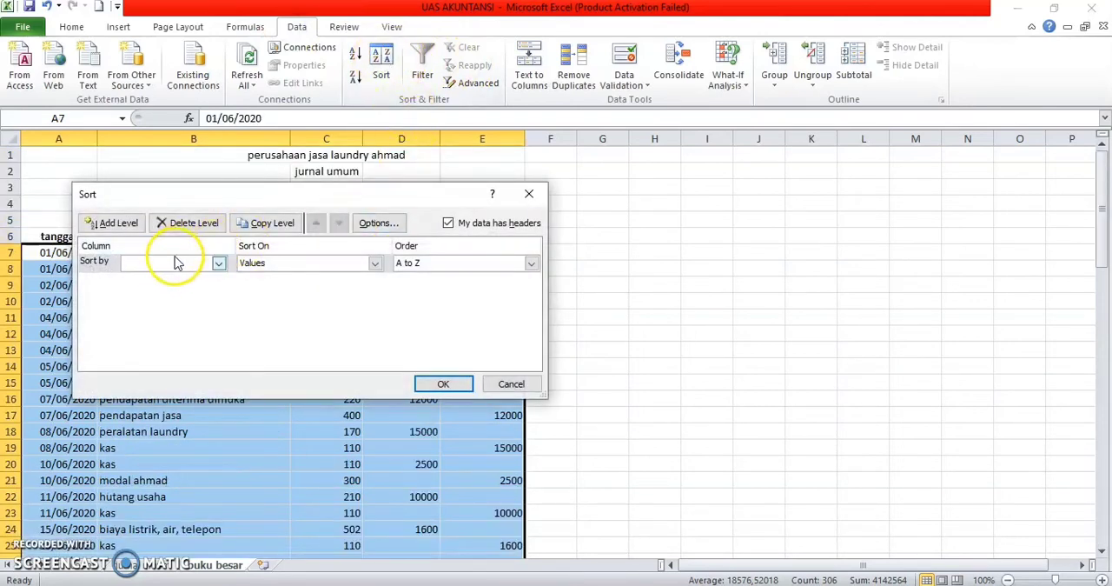
click(179, 268)
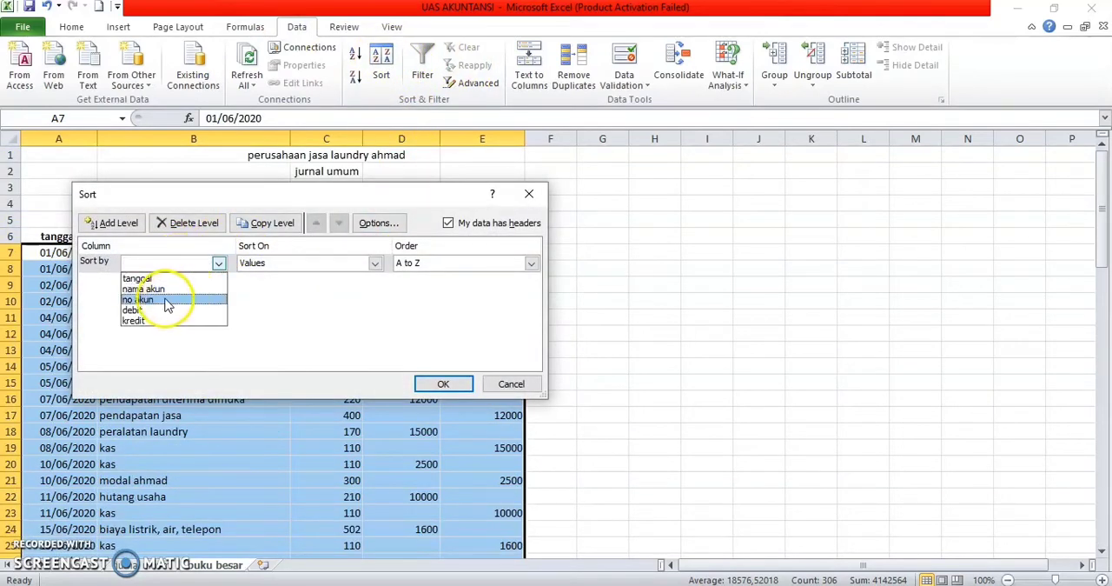
click(164, 301)
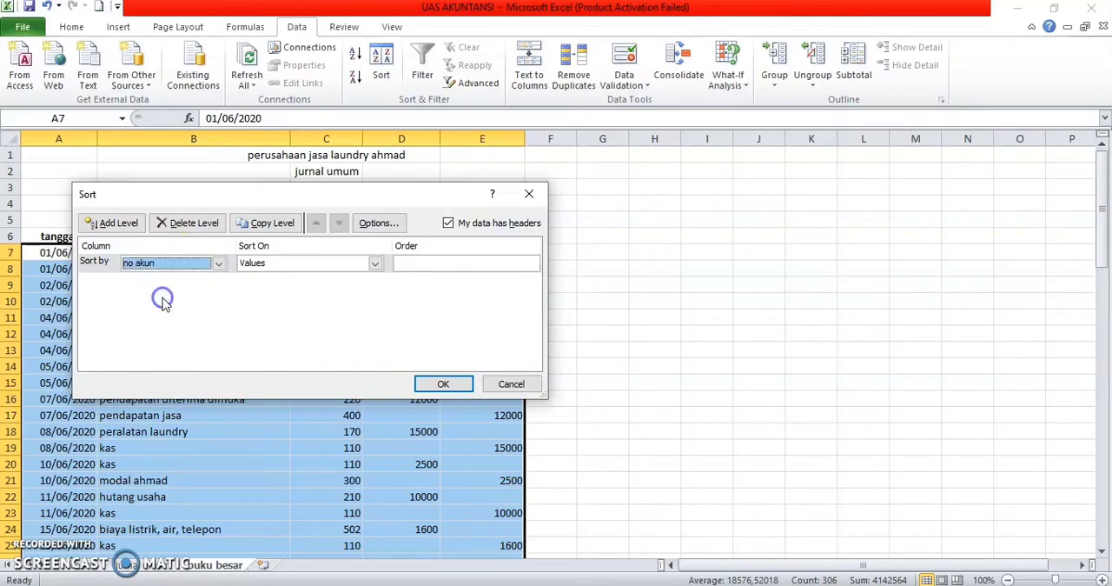
click(445, 383)
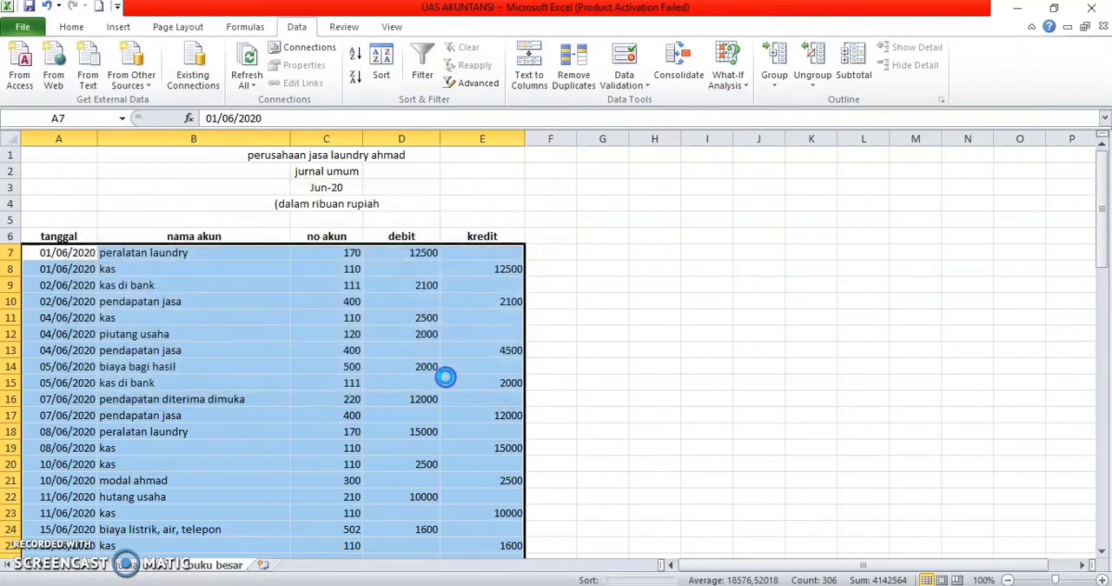
Step: Subtotal the ledger table A6:E84 at each change in nama akun, using Sum on the debit and kredit columns
scroll(462, 342, down, 2)
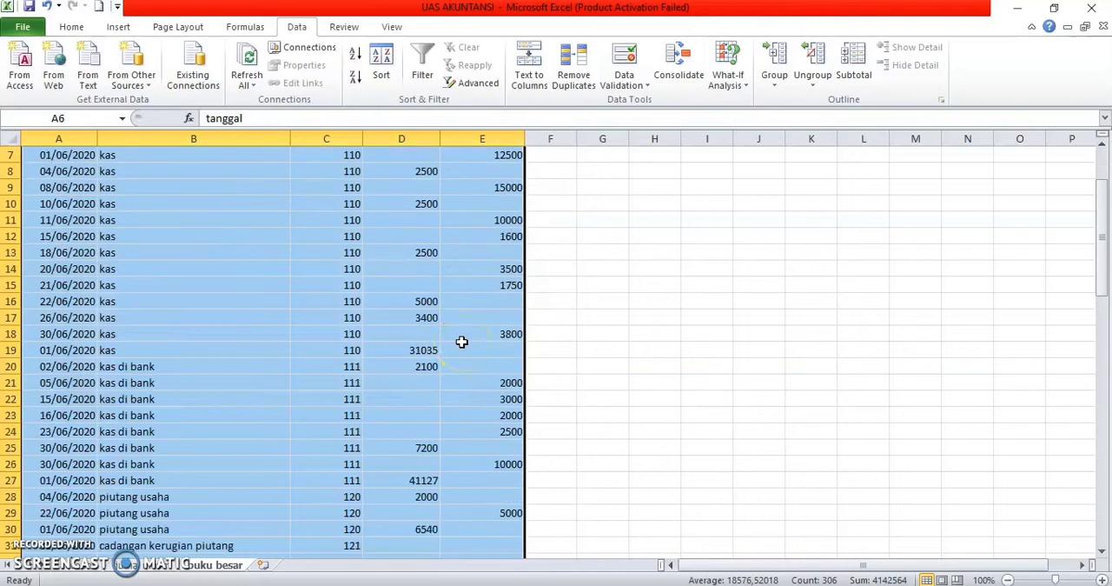
scroll(462, 342, up, 1)
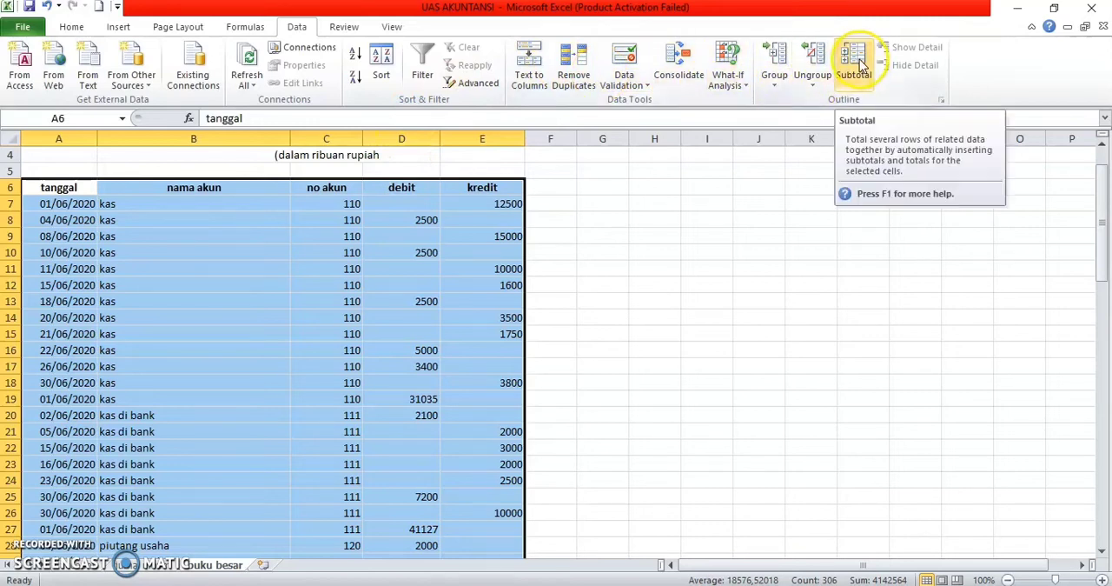
click(570, 282)
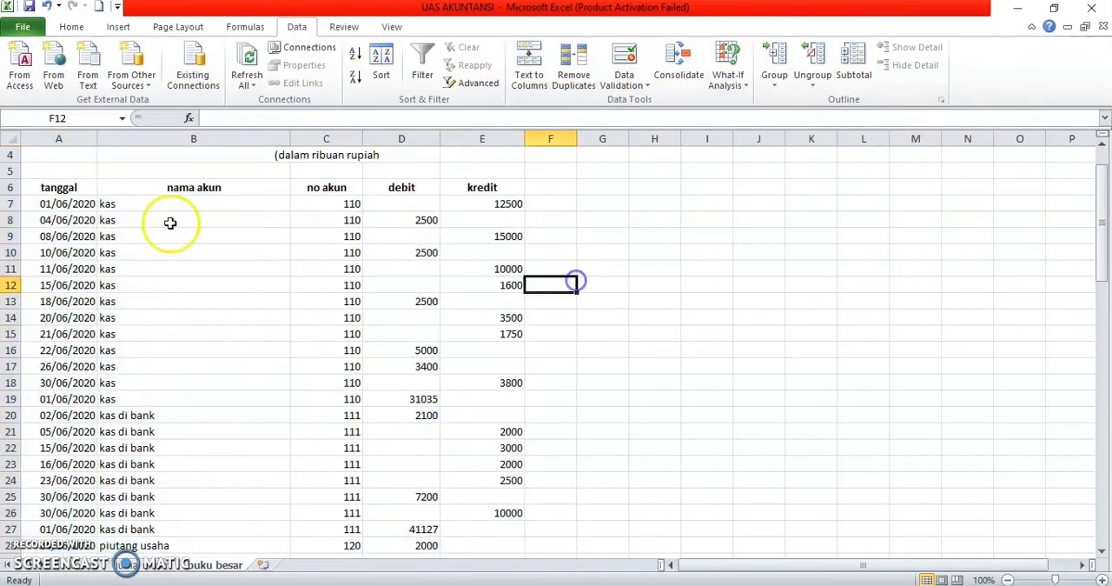
drag(54, 187, 495, 375)
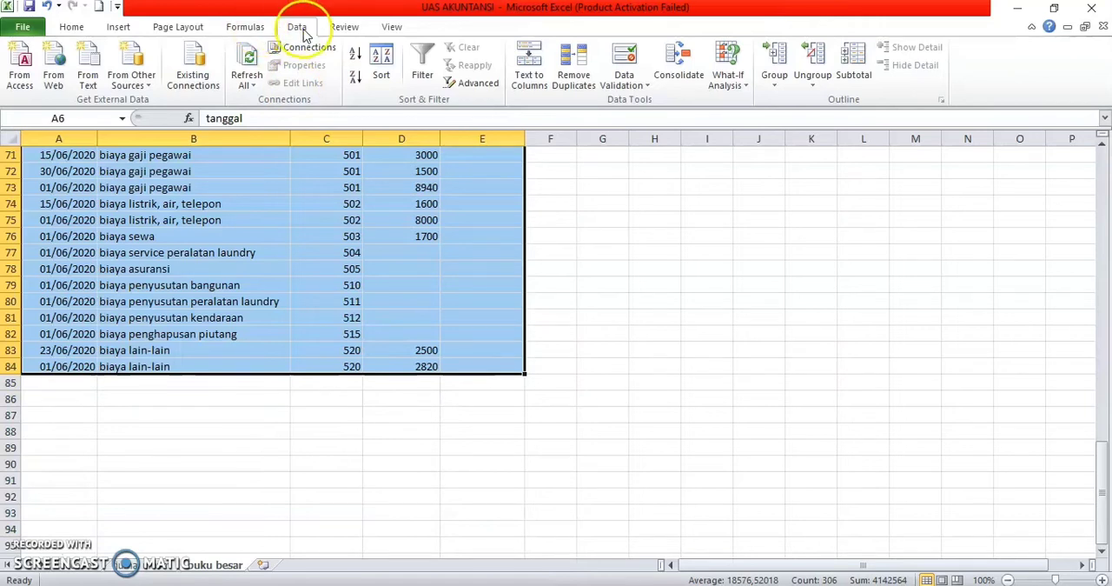
click(851, 69)
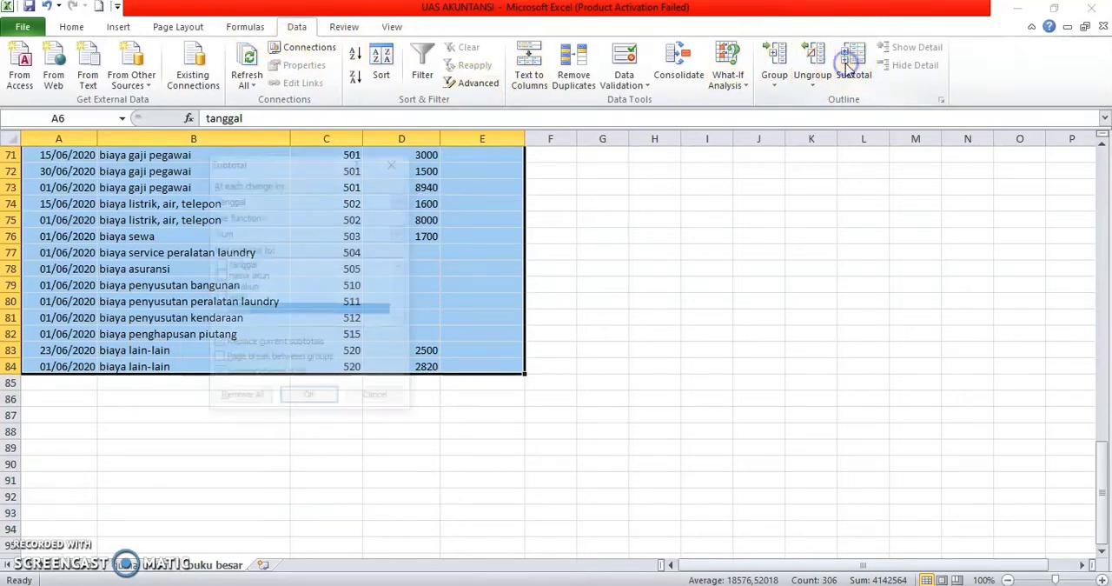
click(249, 202)
click(250, 201)
click(245, 225)
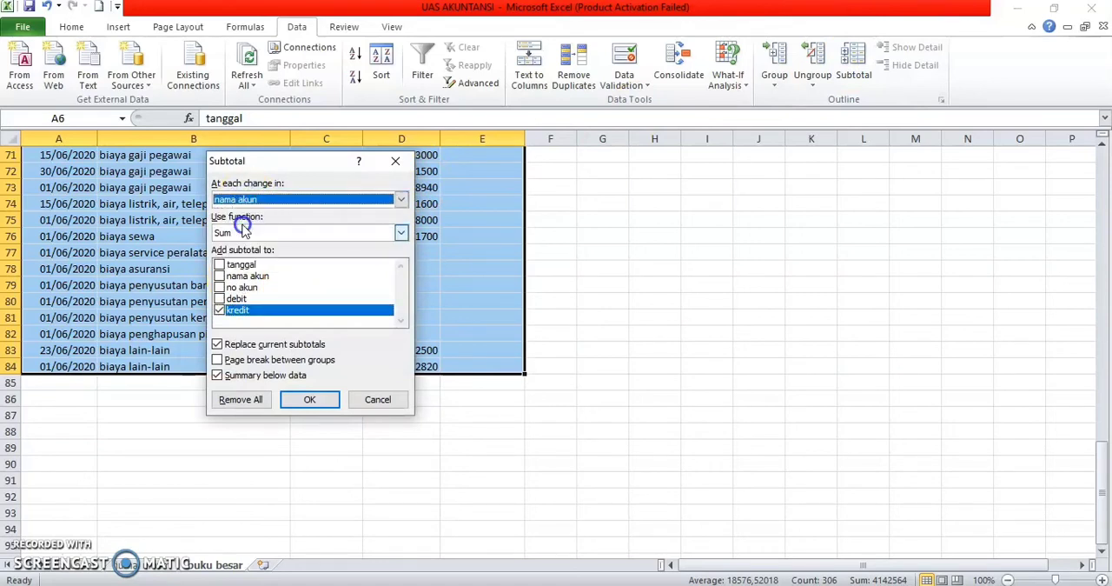
click(219, 299)
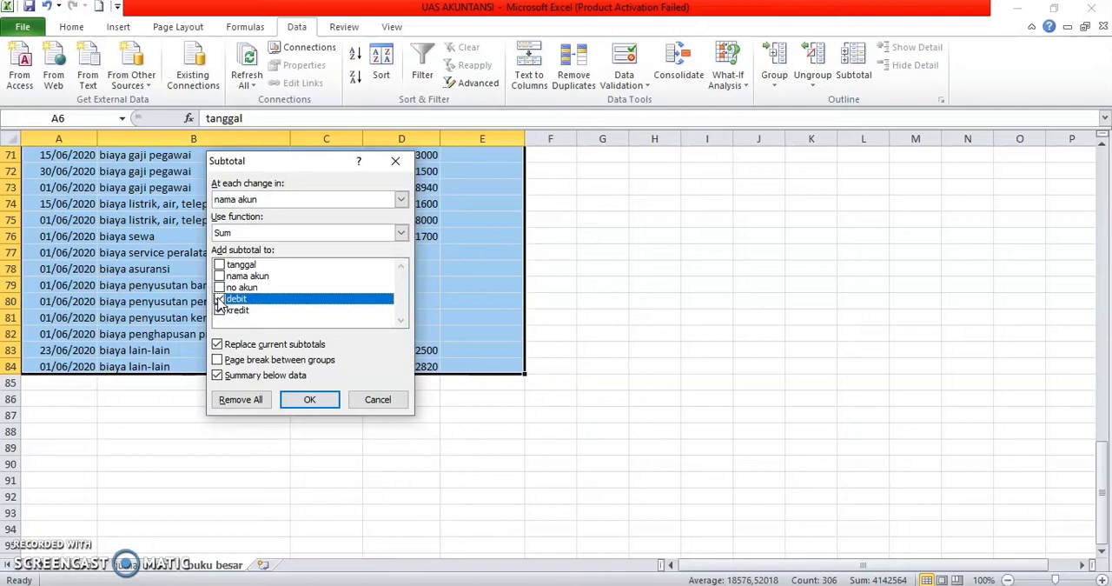
click(290, 403)
Step: View the subtotalled ledger at outline levels 1, 2 and 3, leaving it collapsed to the level 2 account totals
scroll(383, 391, up, 3)
scroll(383, 390, up, 20)
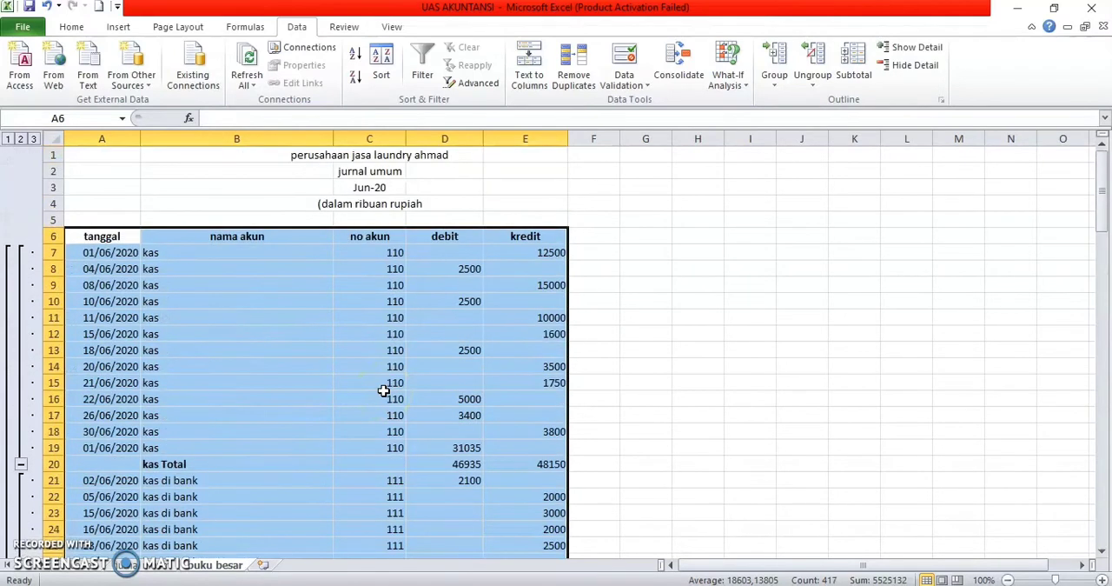
click(8, 139)
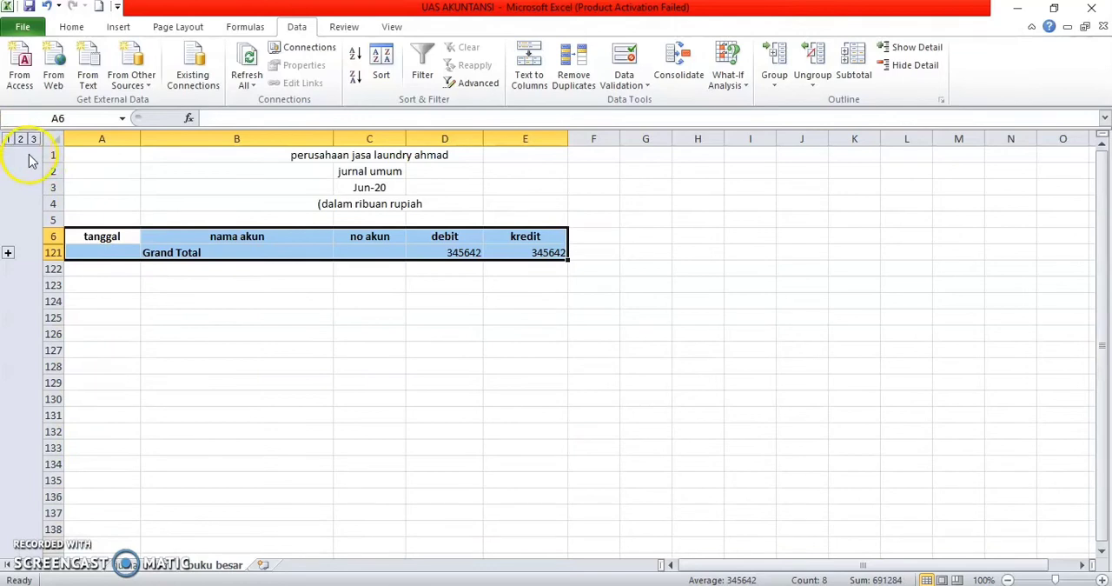
click(20, 139)
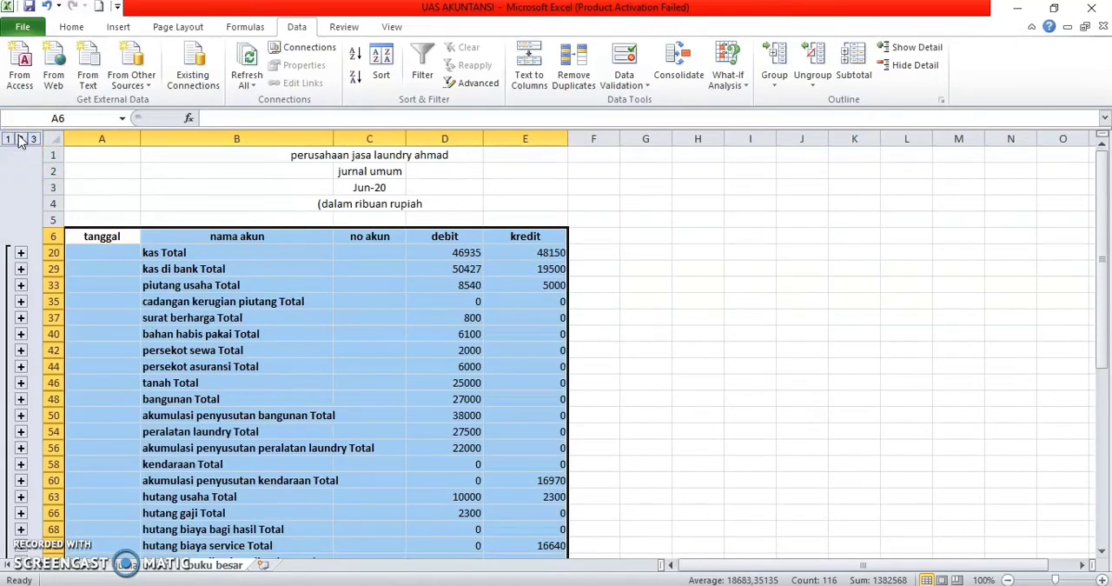
click(35, 139)
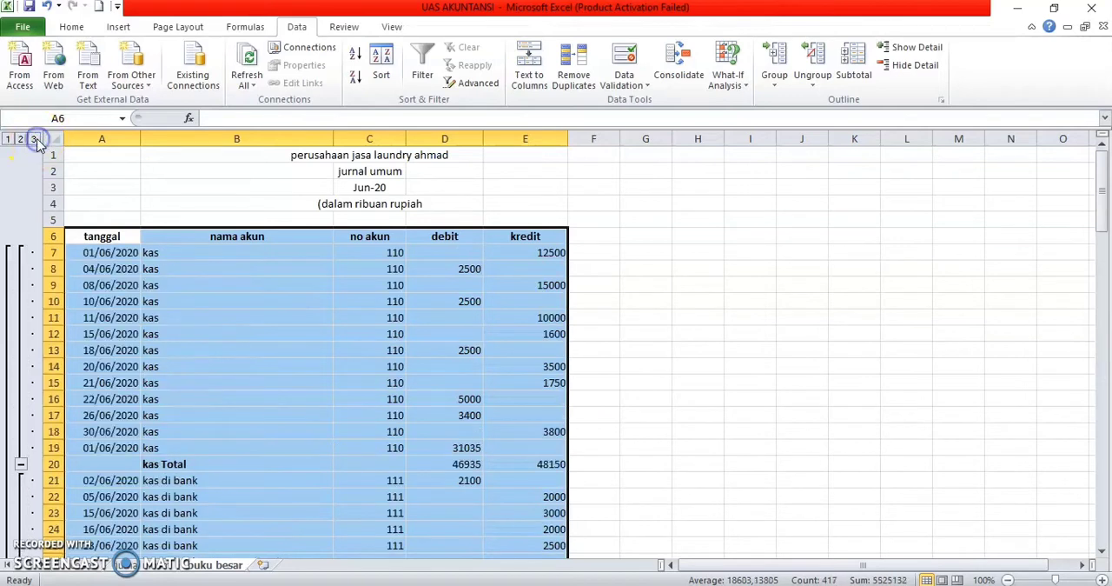
click(21, 139)
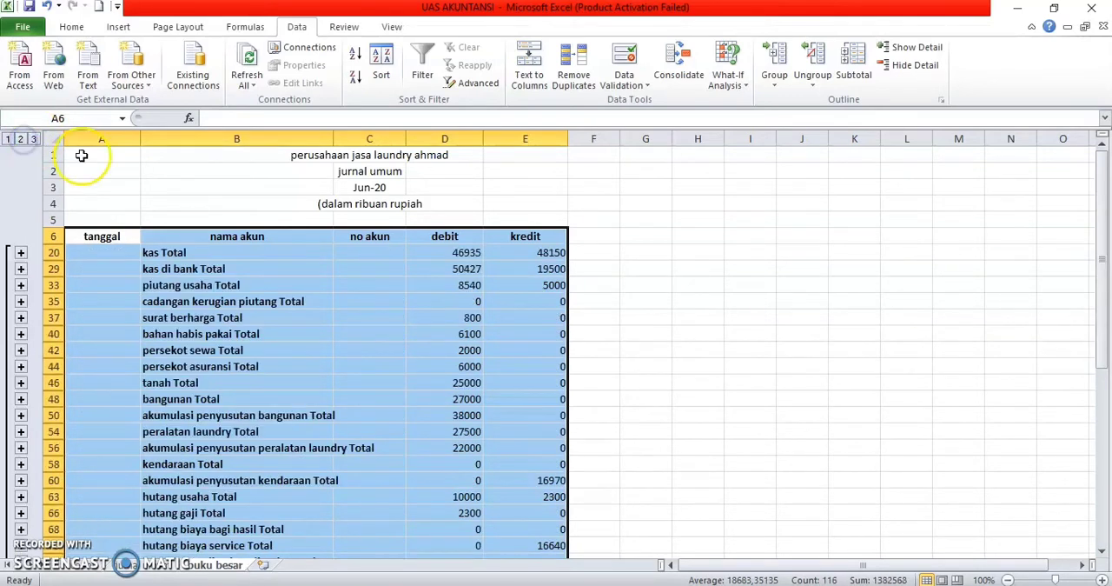
click(713, 317)
scroll(716, 320, down, 1)
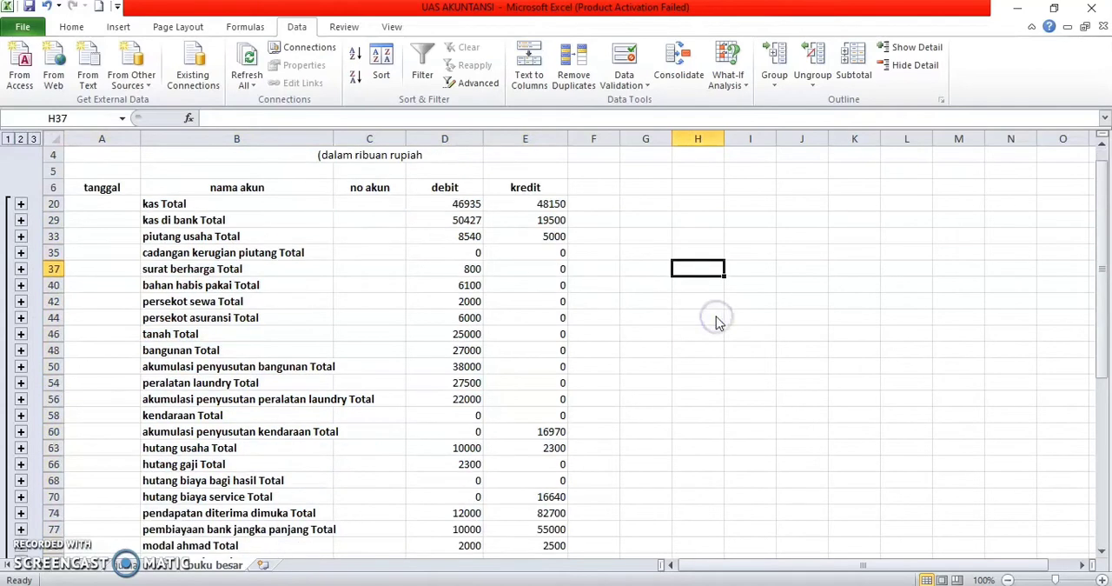
scroll(716, 320, down, 2)
scroll(716, 316, down, 1)
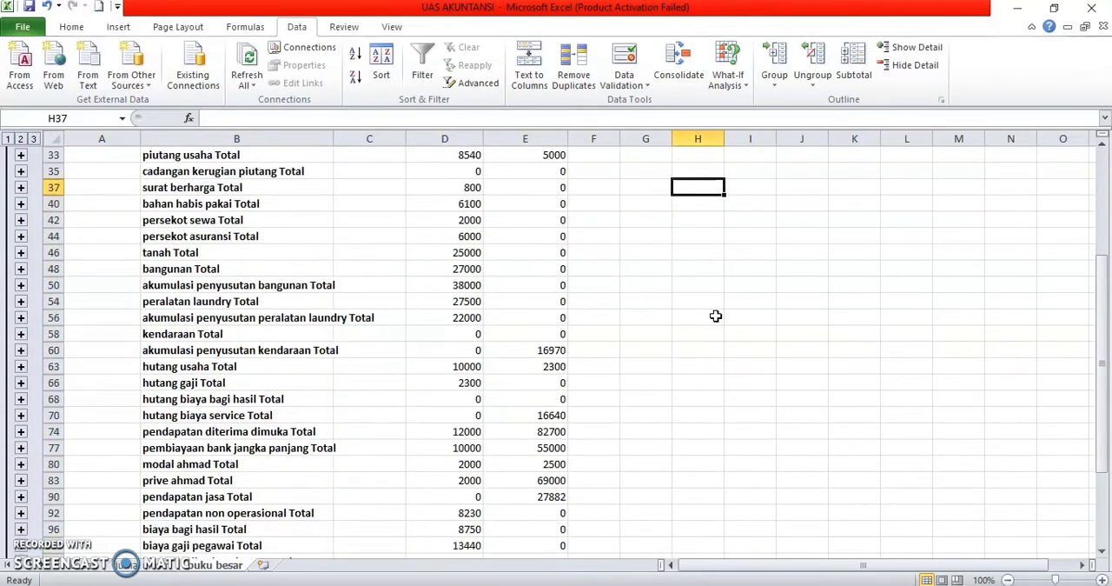
scroll(715, 315, up, 3)
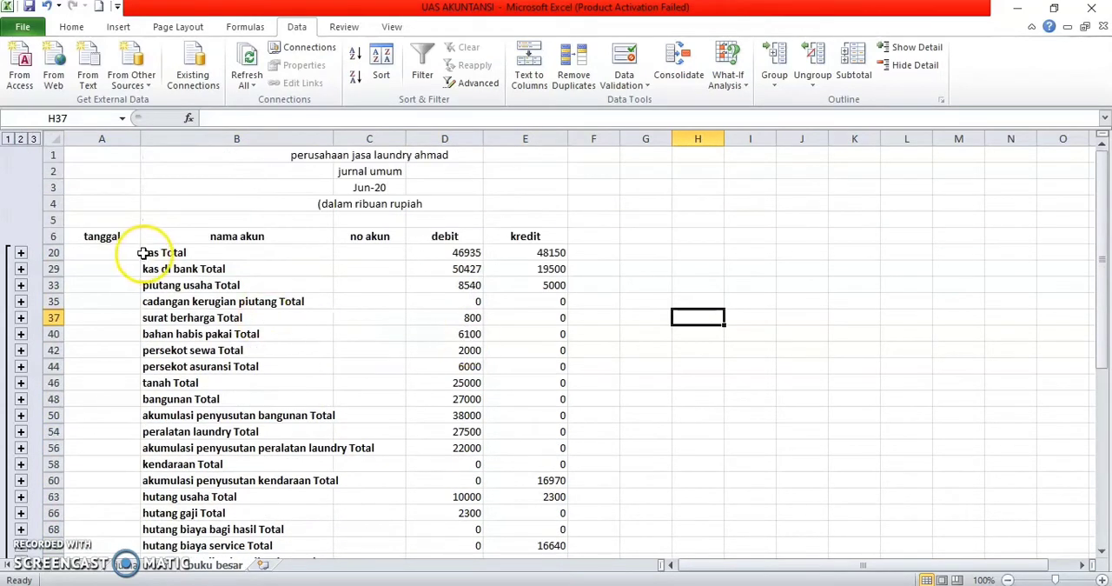
click(99, 236)
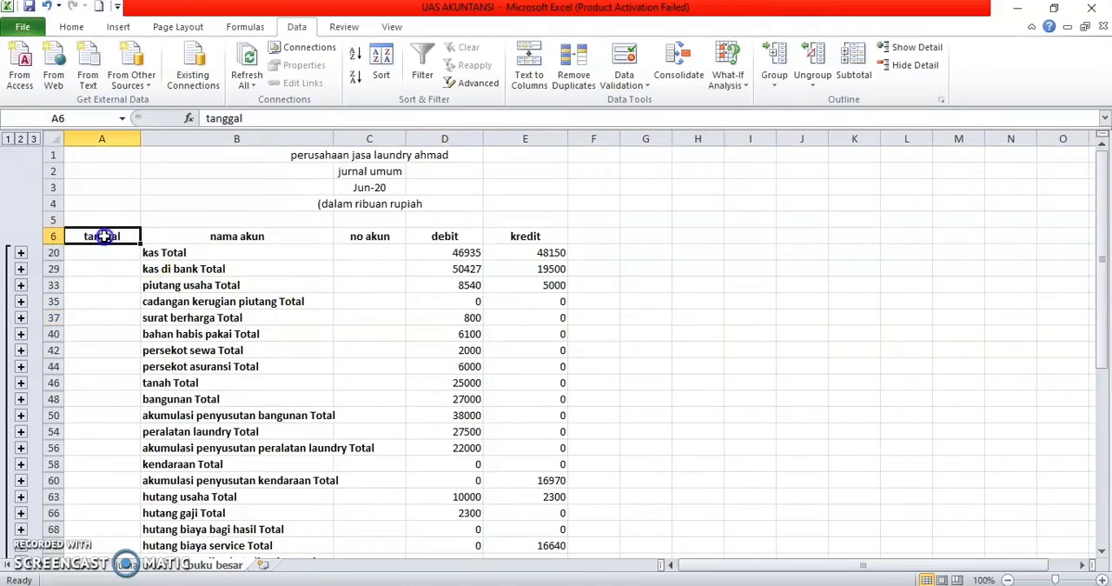
drag(128, 222, 504, 470)
click(658, 383)
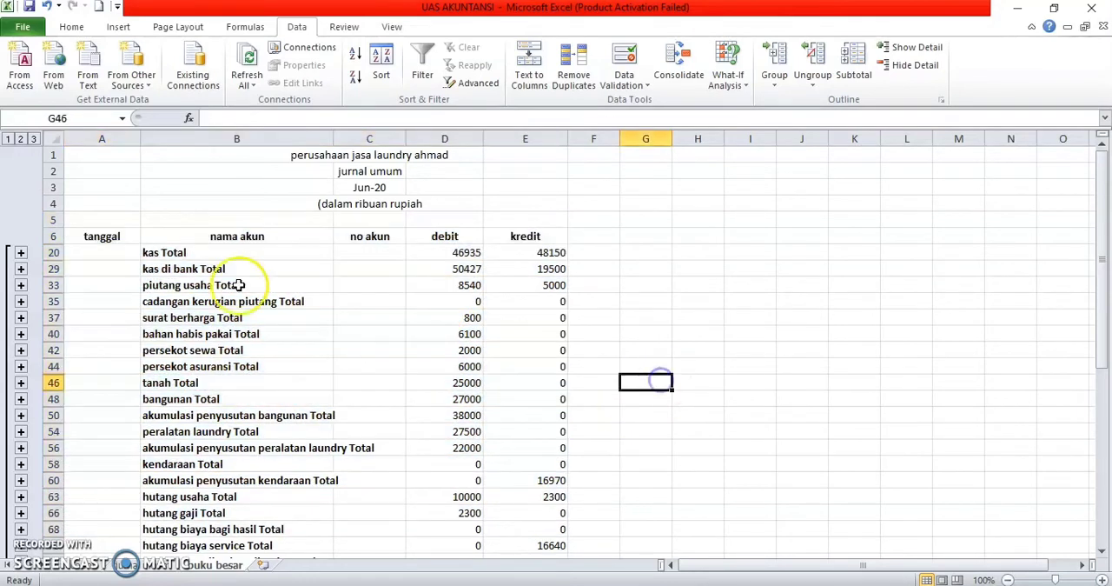
drag(101, 237, 509, 508)
click(646, 431)
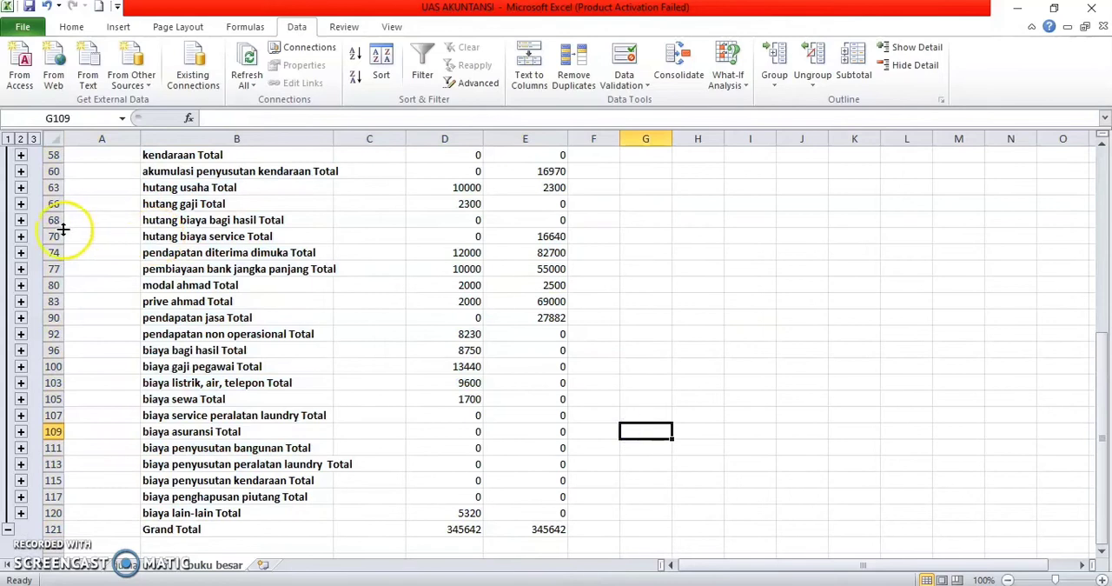
Step: Copy the collapsed ledger rows 6 to 120, excluding the Grand Total row, and paste them starting at A125
scroll(63, 228, up, 3)
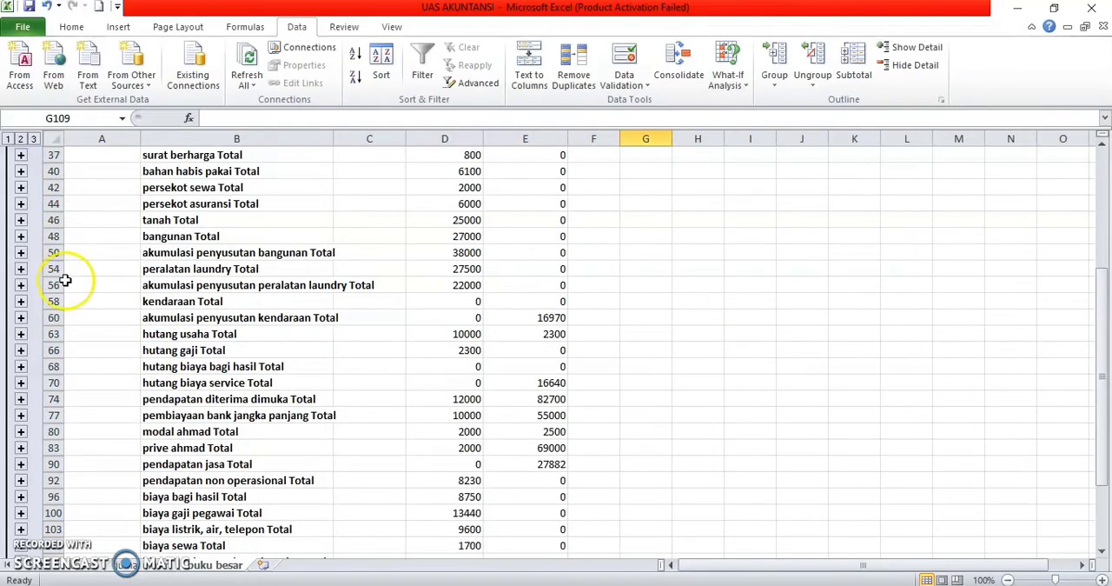
scroll(65, 280, up, 3)
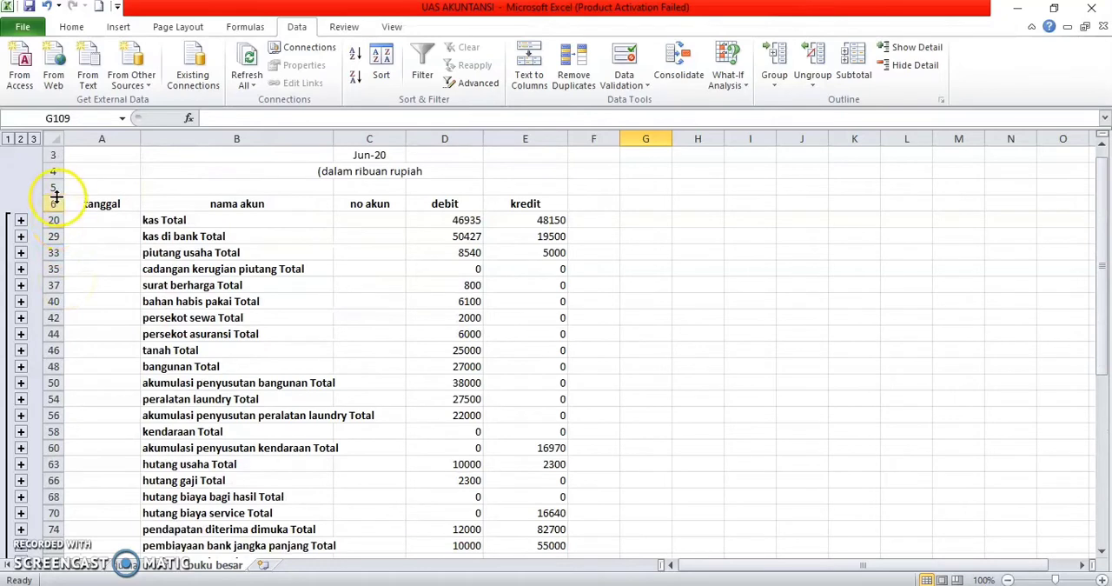
click(49, 204)
drag(49, 204, 49, 520)
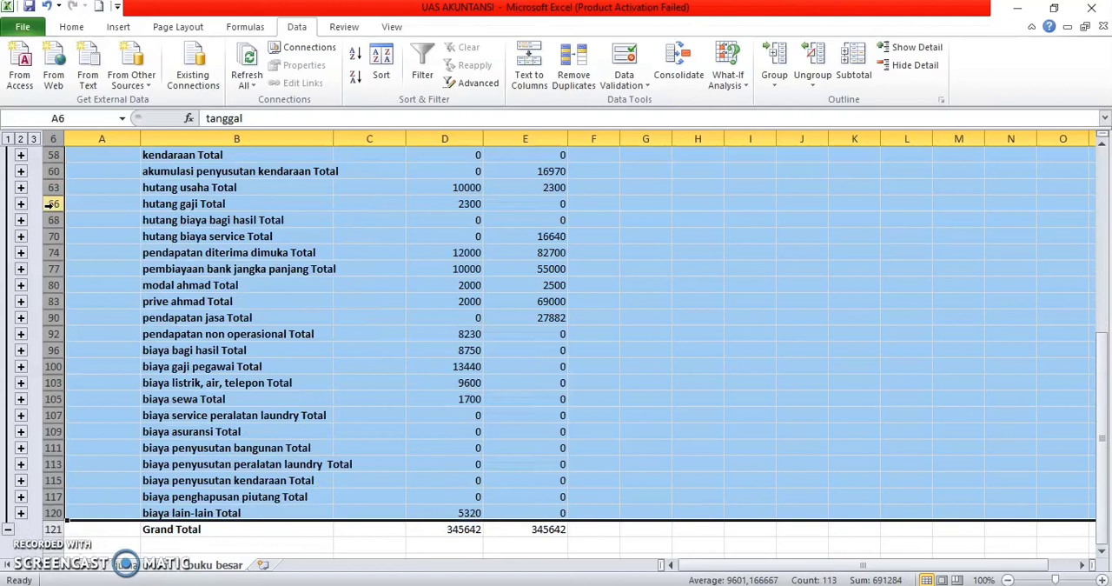
key(ctrl+c)
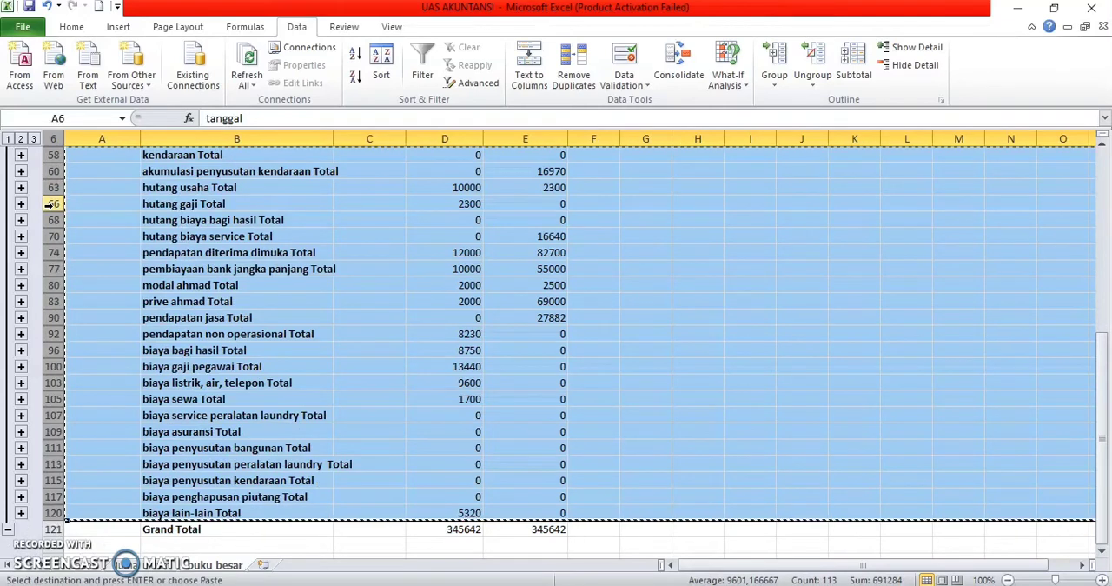
scroll(174, 274, down, 1)
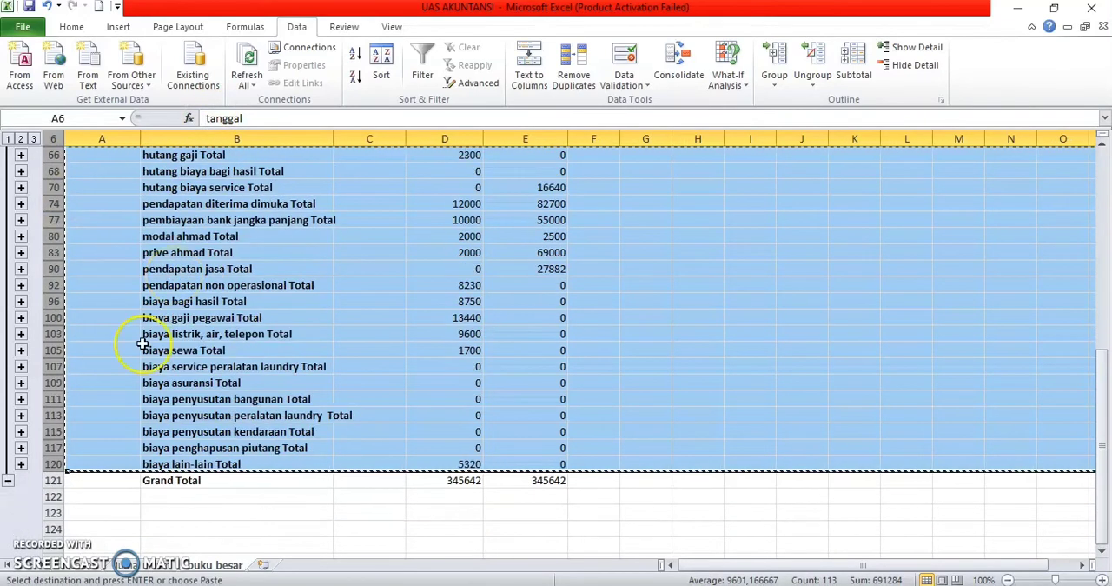
click(77, 528)
key(Down)
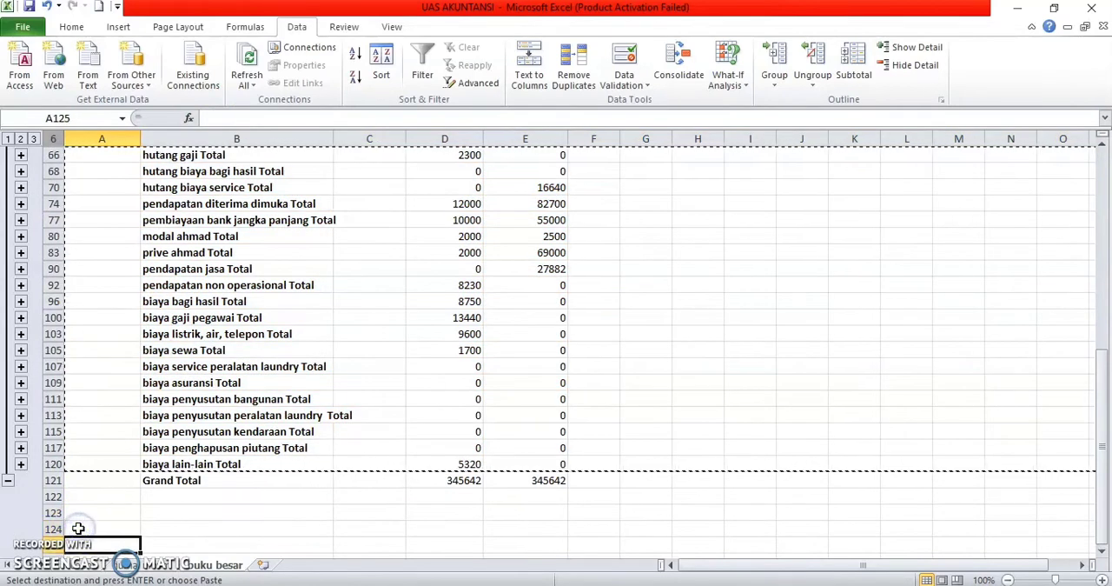
key(ctrl+v)
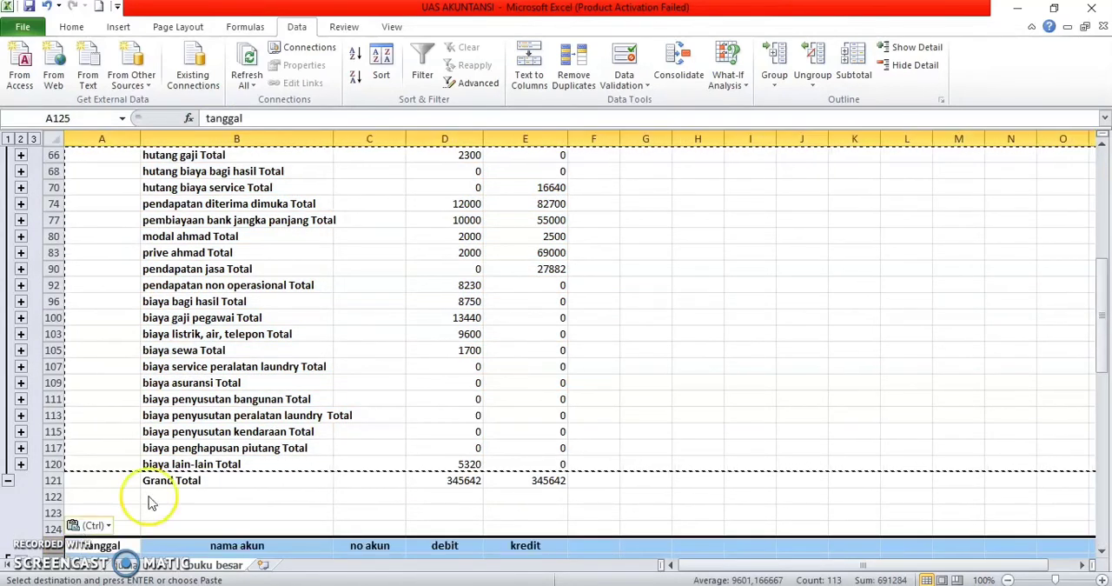
Step: Remove the word "total" from all account names in B139:B239 of the pasted copy by replacing it with blank
scroll(355, 465, down, 2)
scroll(356, 465, down, 4)
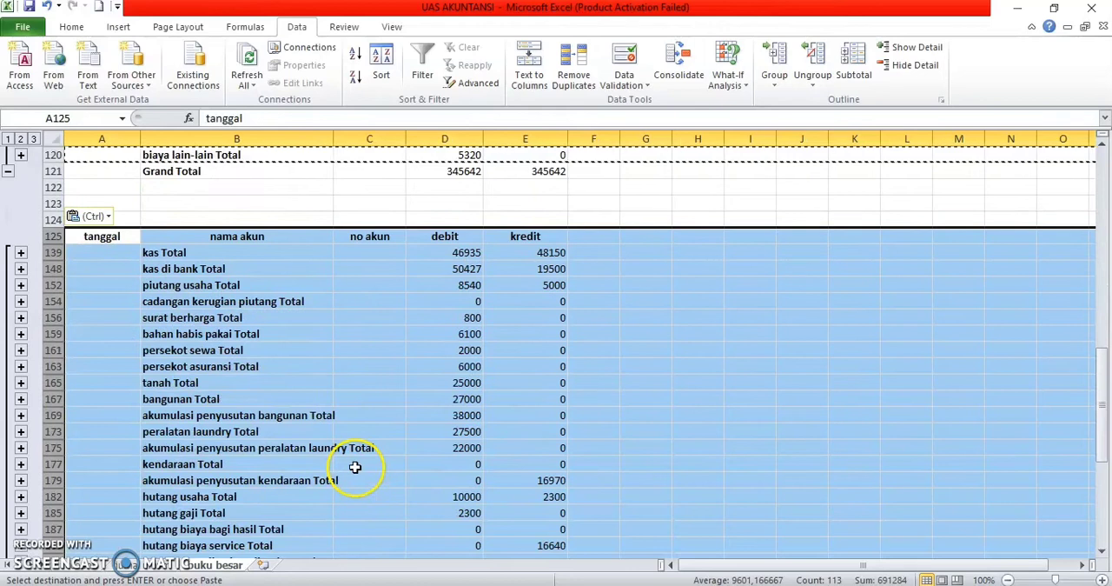
click(209, 253)
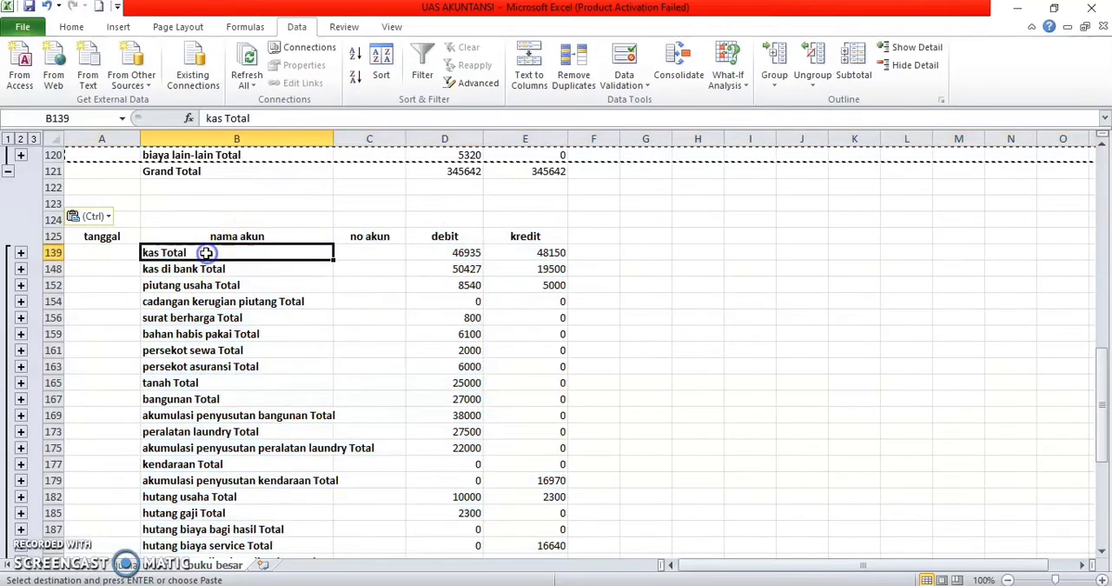
key(shift+Down)
key(shift+Down)
key(shift+Down)
key(shift+Down)
key(shift+Down)
key(shift+Down)
key(shift+Down)
key(shift+Down)
key(shift+Down)
key(shift+Down)
key(shift+Down)
key(shift+Down)
key(shift+Down)
key(shift+Down)
key(shift+Down)
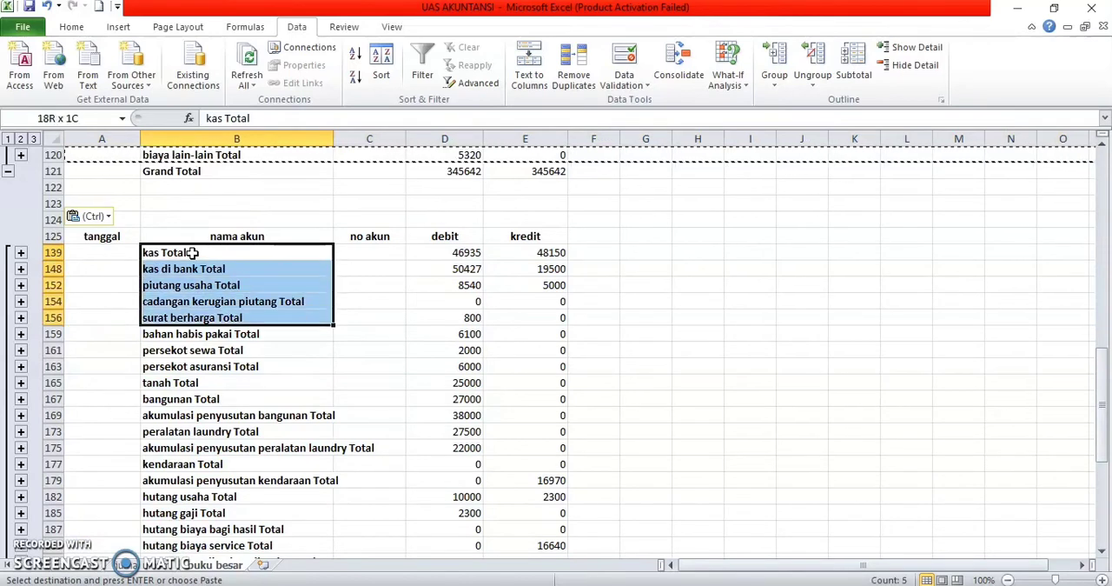
key(shift+Down)
key(shift+Down)
key(shift+Down)
key(shift+Down)
key(shift+Down)
key(shift+Down)
key(shift+Down)
key(shift+Down)
key(shift+Down)
key(shift+Down)
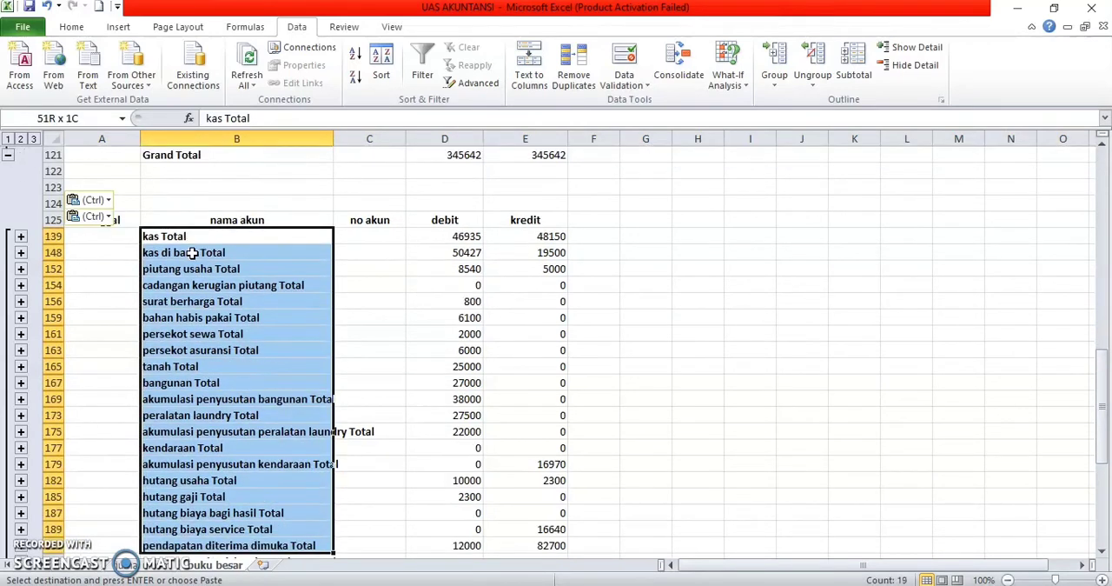
key(shift+Down)
key(shift+Down)
key(shift+Down)
key(shift+Down)
key(shift+Down)
key(shift+Down)
key(shift+Down)
key(shift+Down)
key(shift+Down)
key(shift+Down)
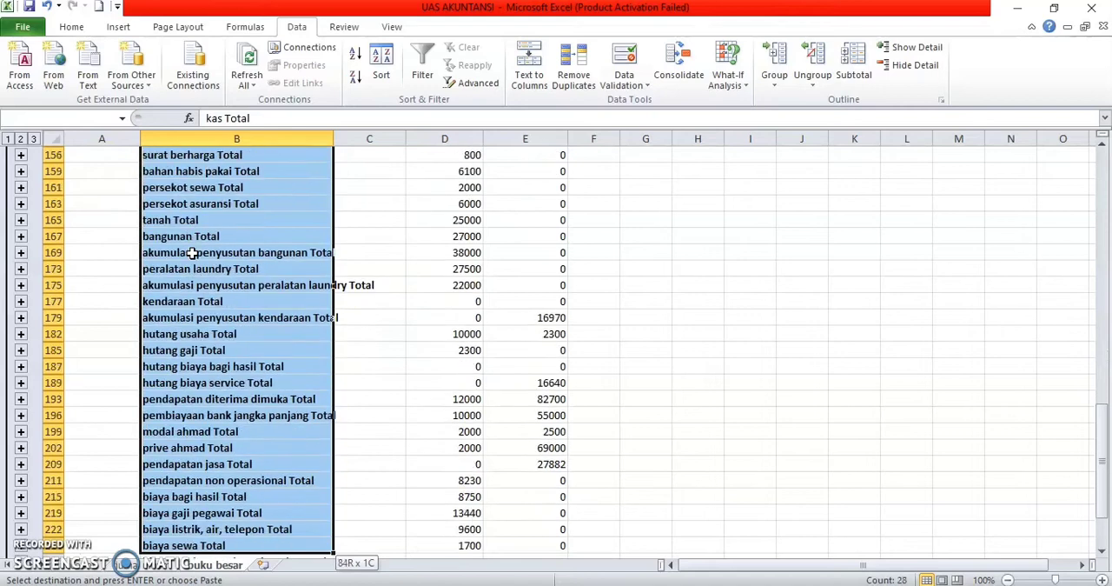
scroll(192, 252, down, 1)
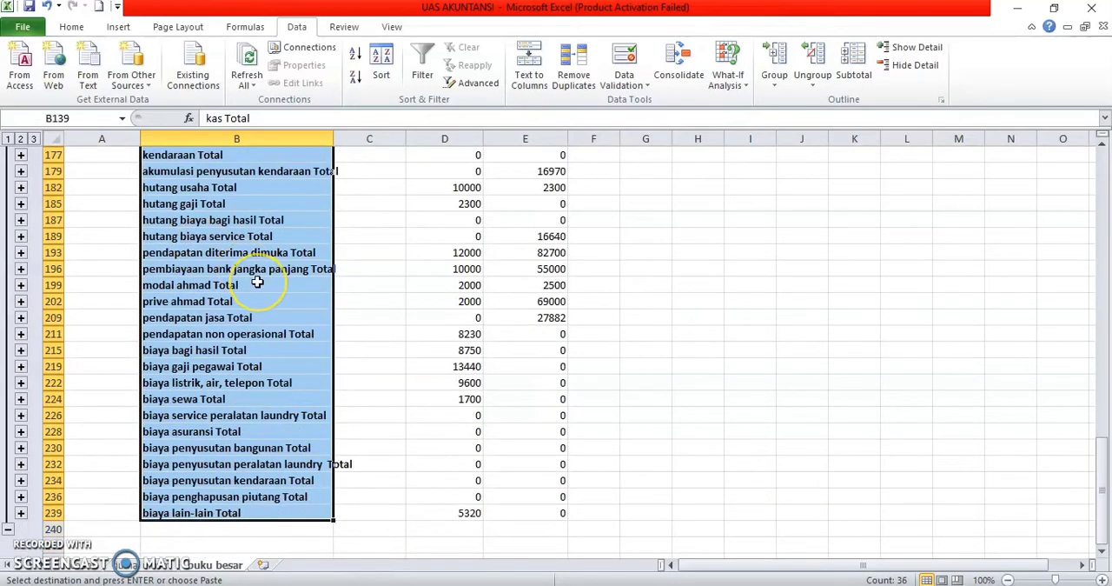
key(ctrl+f)
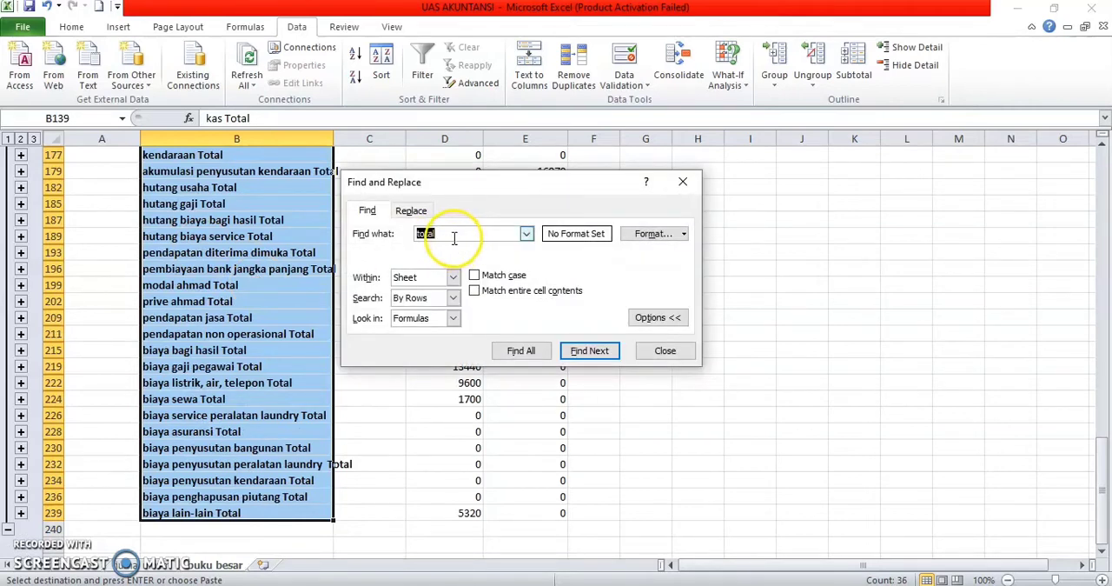
click(411, 210)
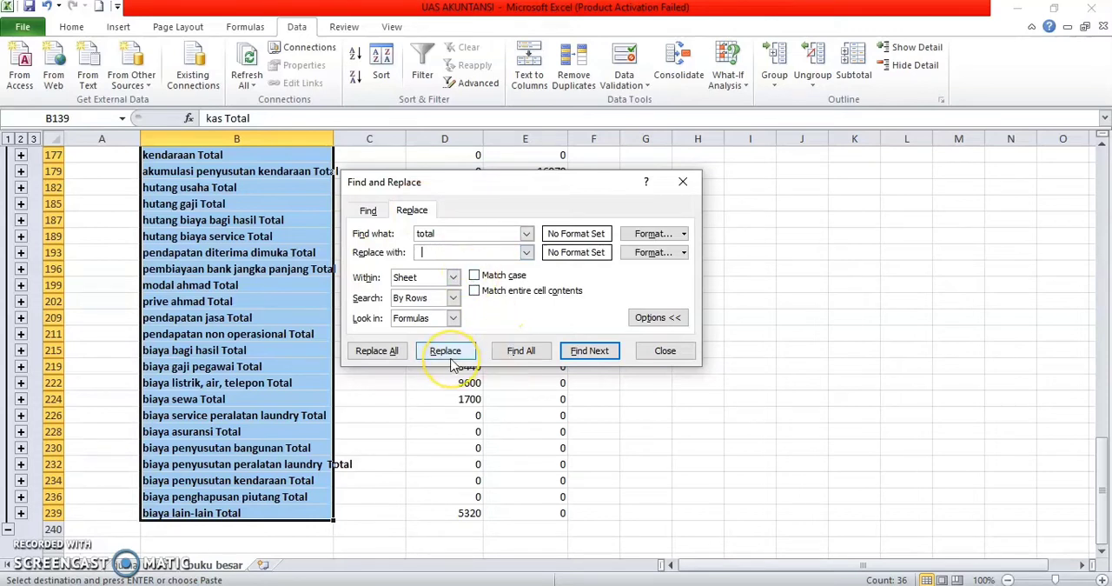
click(385, 350)
click(557, 340)
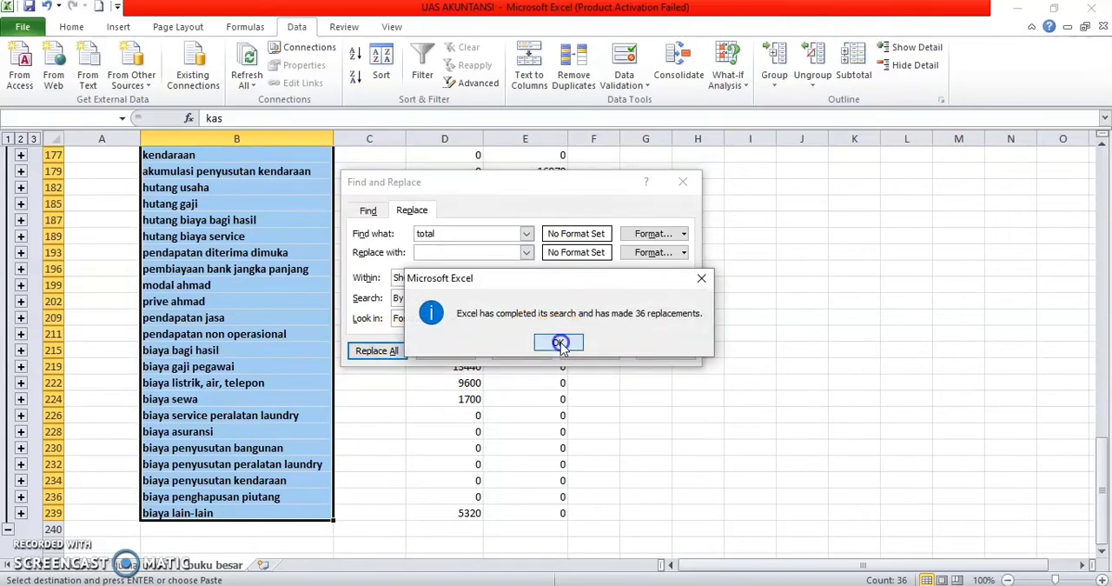
click(683, 182)
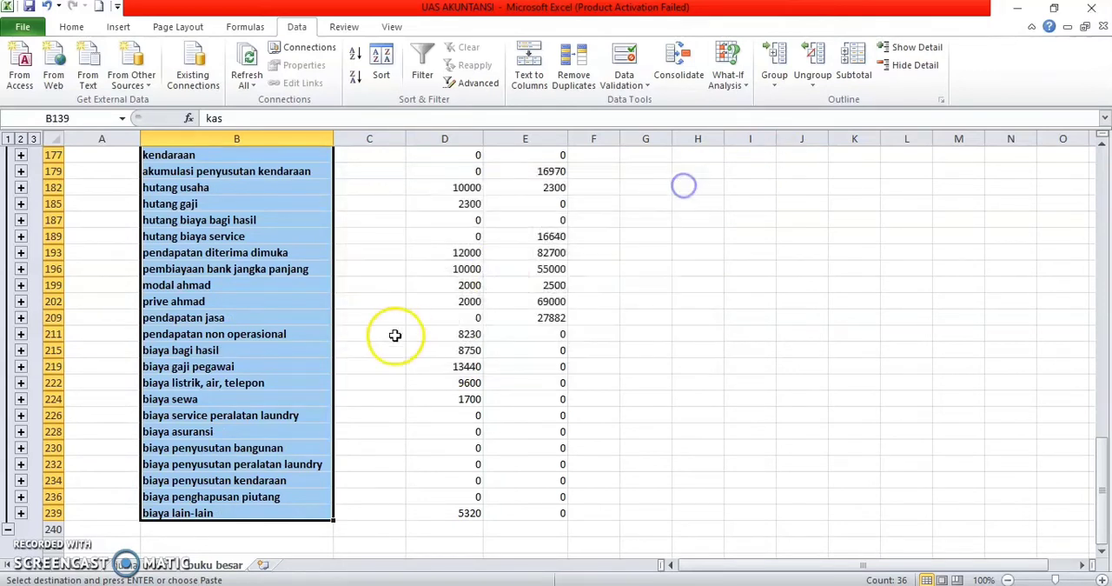
Step: Widen column B so the longest account names in the pasted list fit
scroll(394, 336, up, 7)
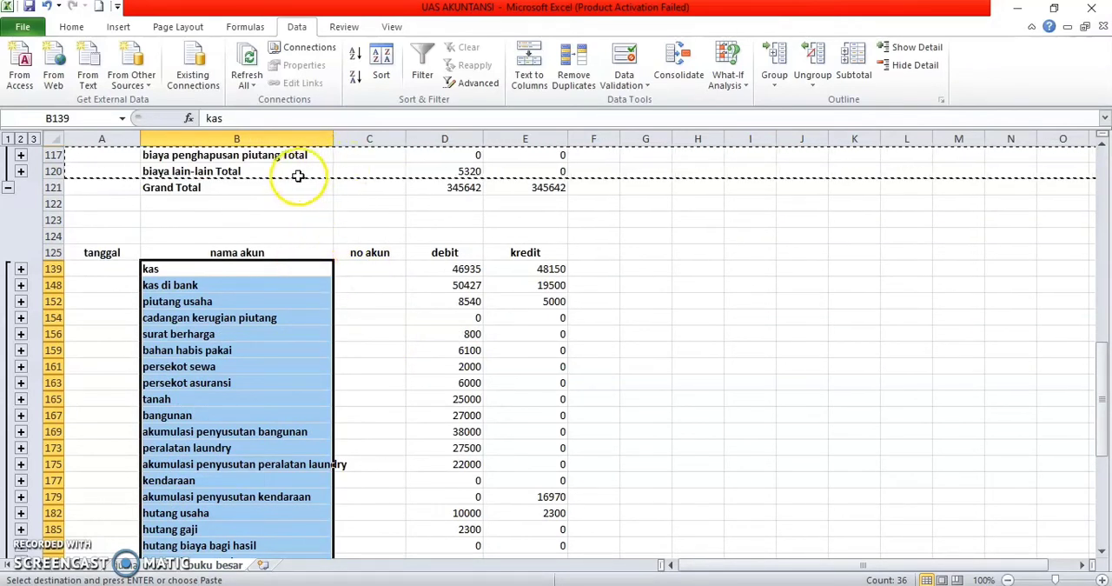
click(276, 201)
drag(334, 139, 367, 139)
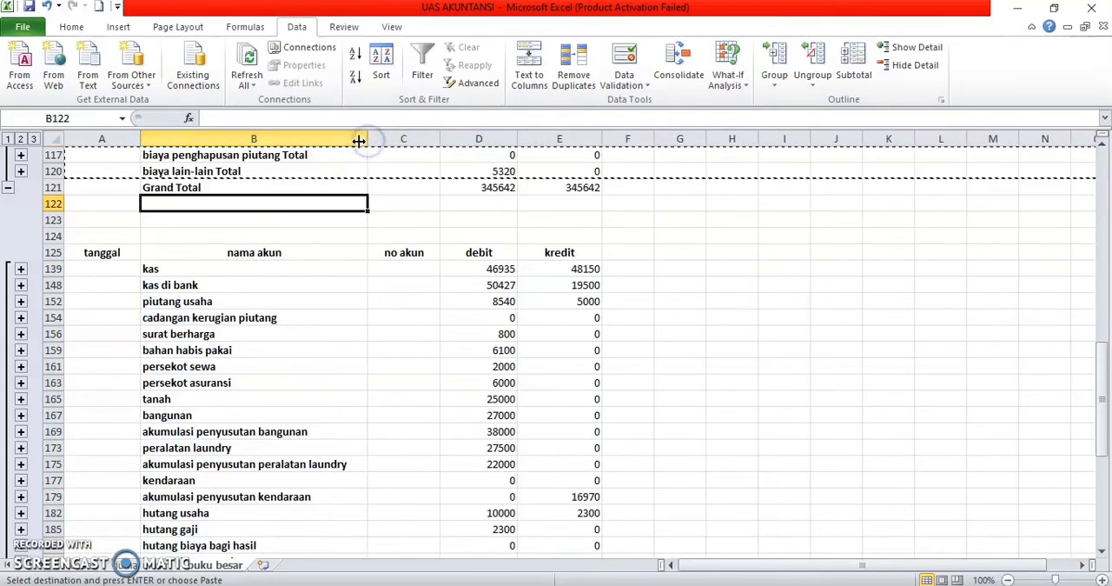
Step: Define the workbook-scope name Akun_BukuB for the nama akun column B125:B239 of the pasted account list
click(272, 252)
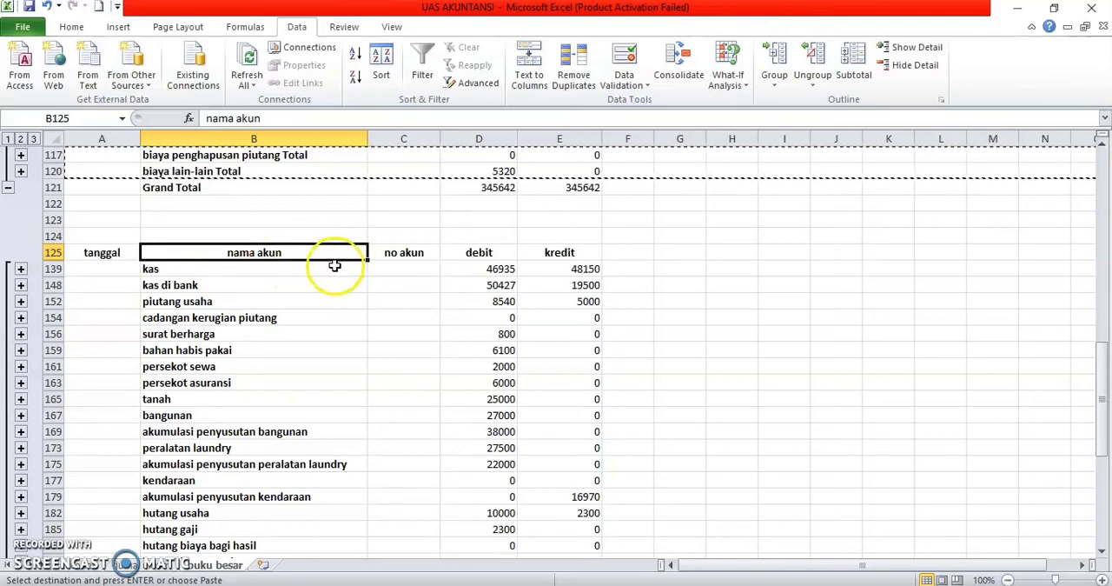
drag(194, 250, 265, 526)
scroll(374, 386, up, 10)
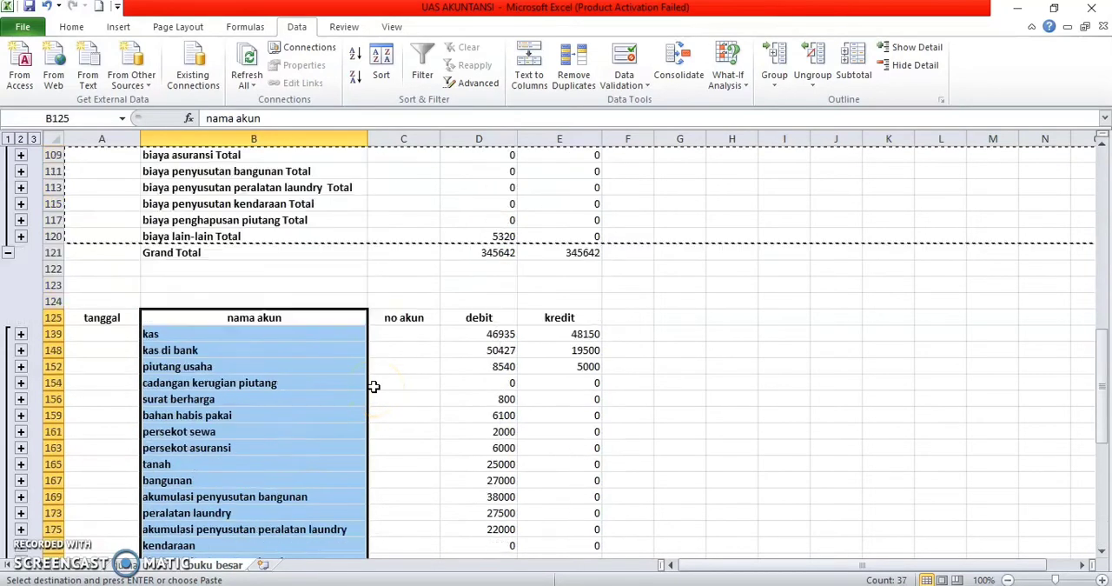
click(740, 383)
click(181, 385)
drag(181, 385, 258, 530)
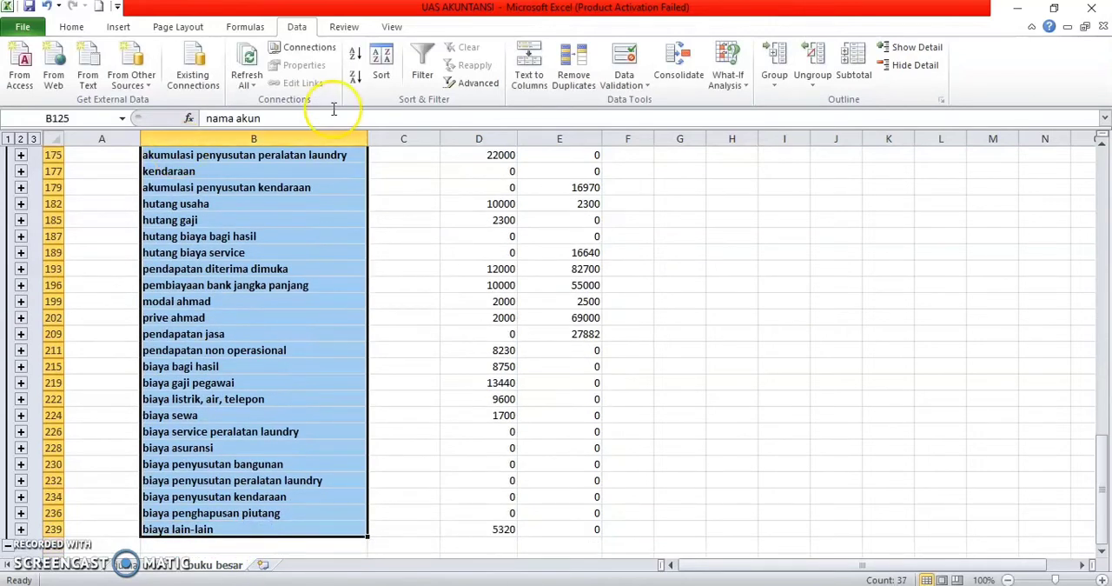
click(245, 26)
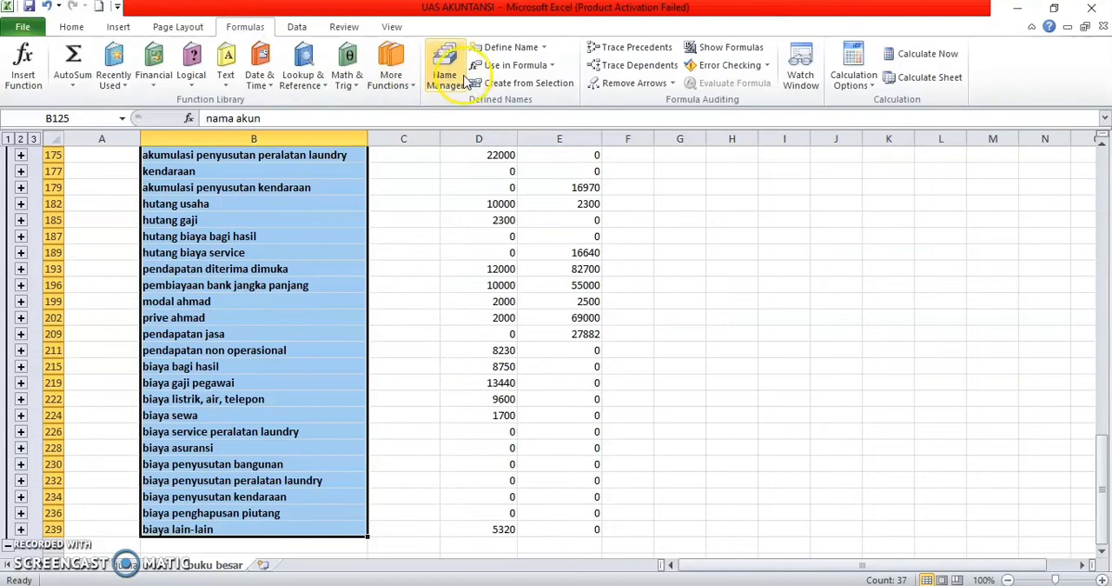
click(508, 46)
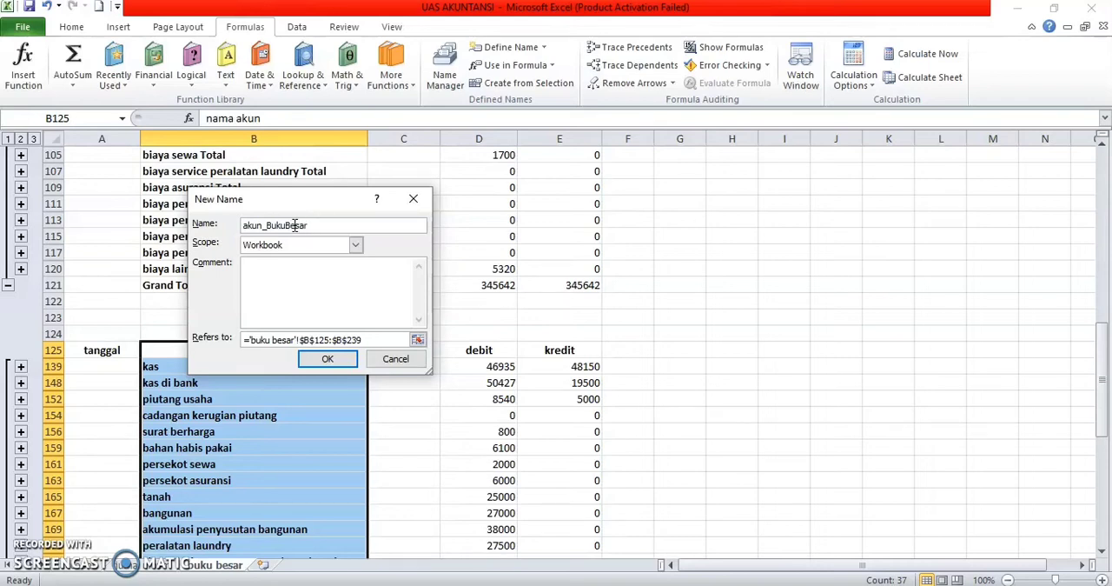
key(Return)
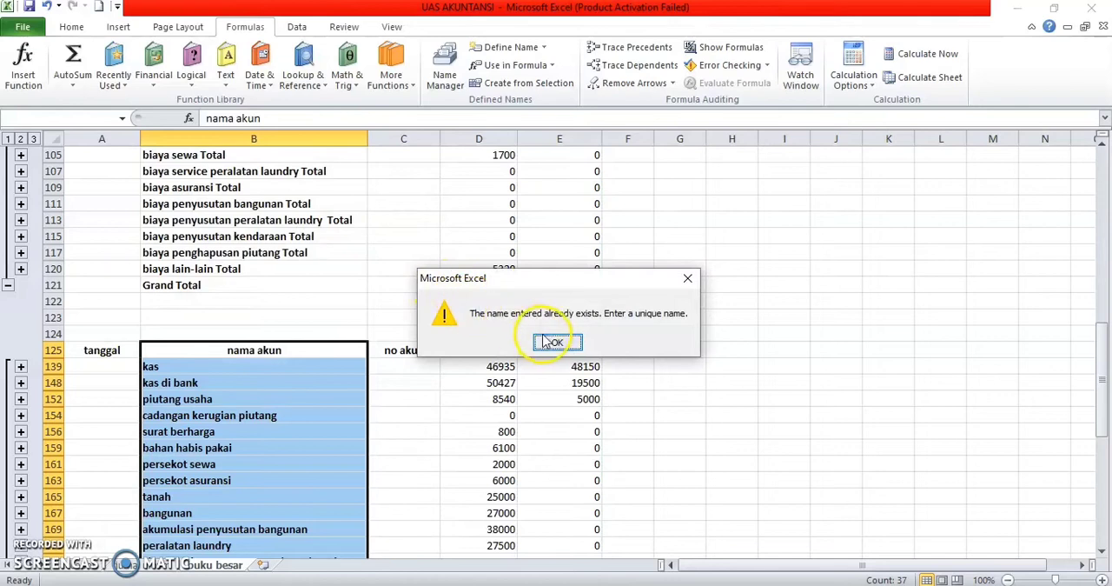
click(544, 334)
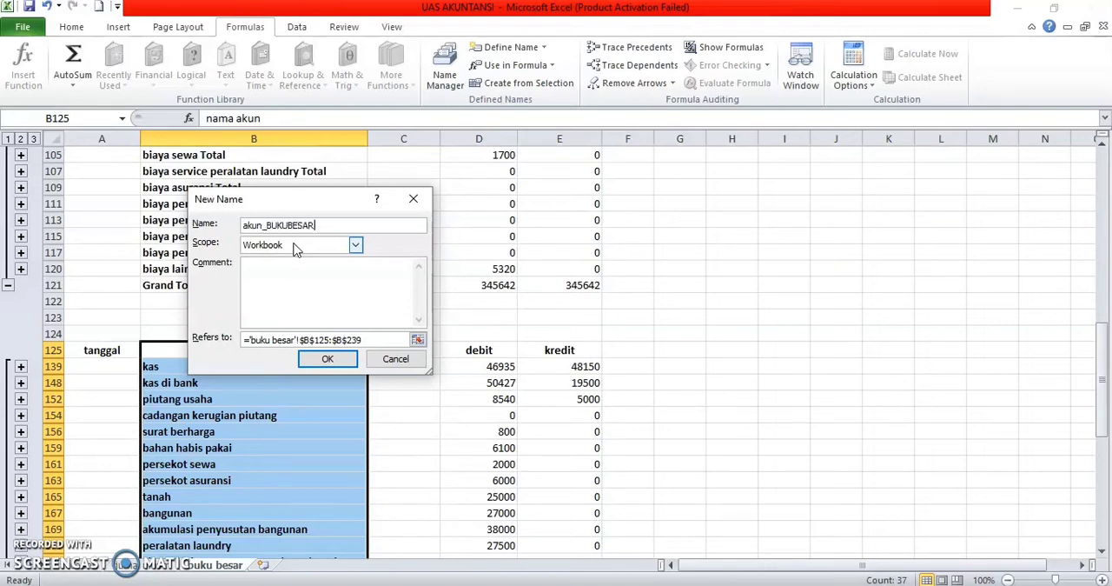
key(Return)
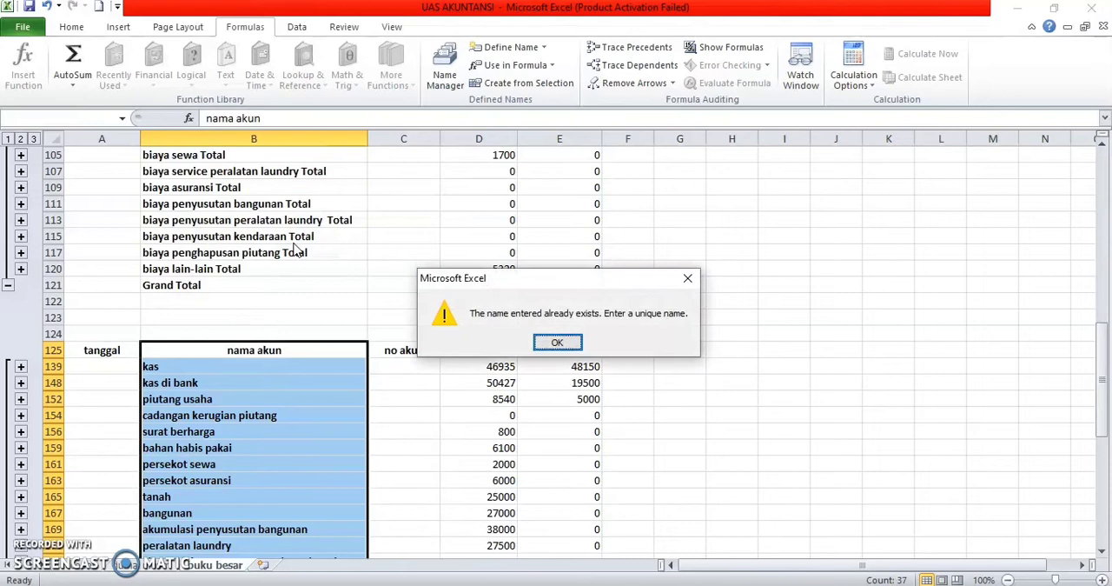
click(557, 342)
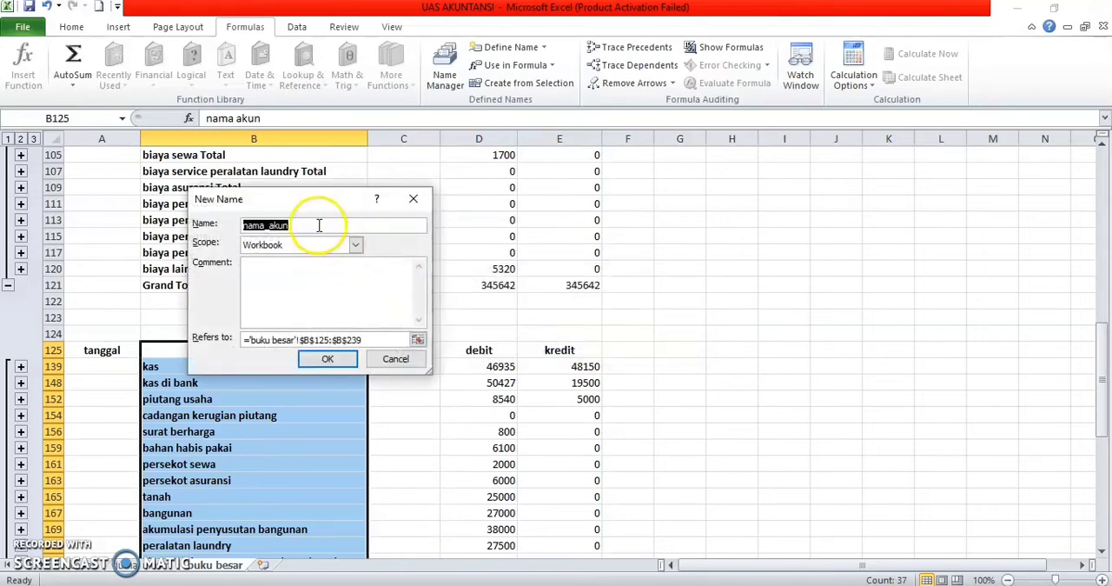
key(BackSpace)
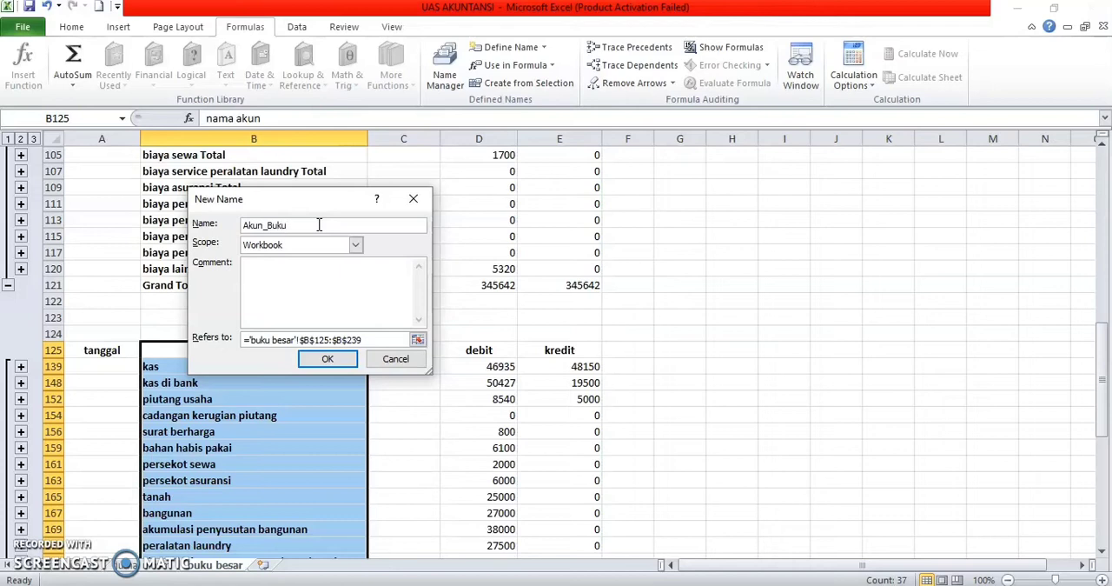
click(345, 359)
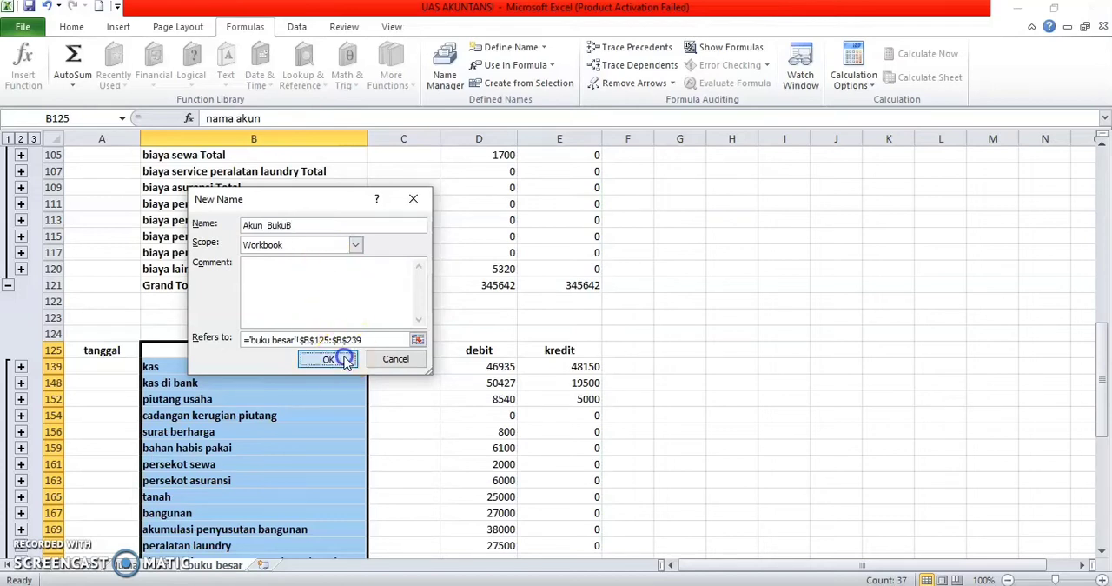
Step: Define the workbook-scope name akun_debitbukubesar for the debit column D125:D239 of the pasted account list
click(482, 367)
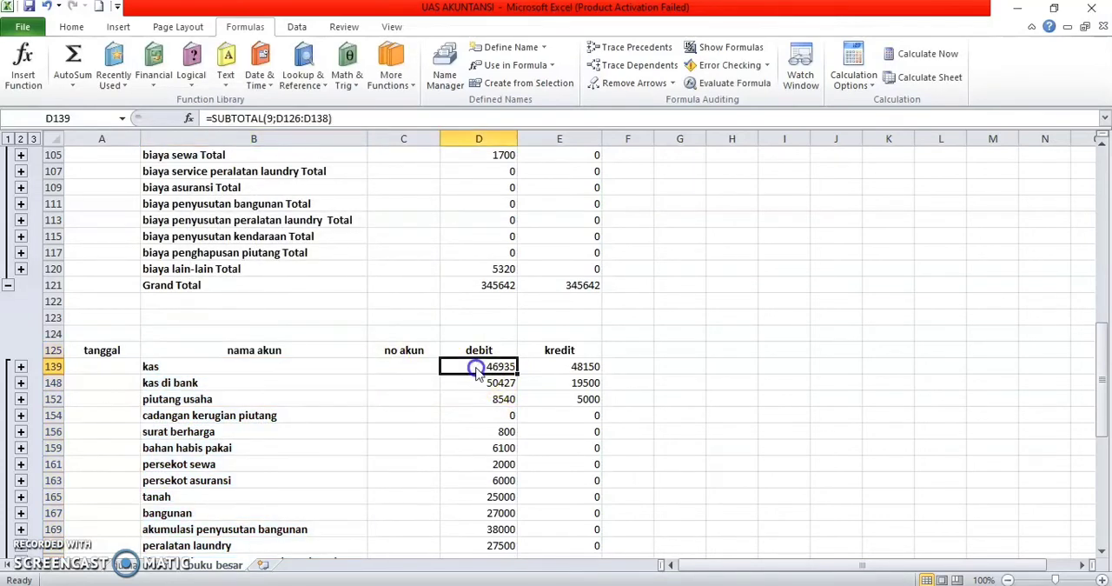
drag(444, 350, 516, 529)
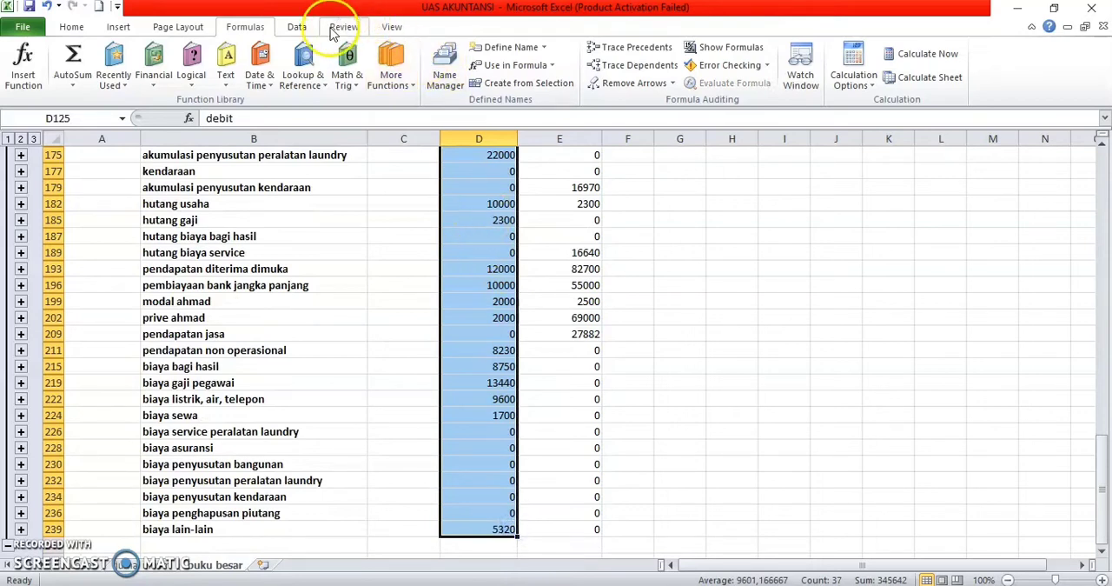
click(516, 51)
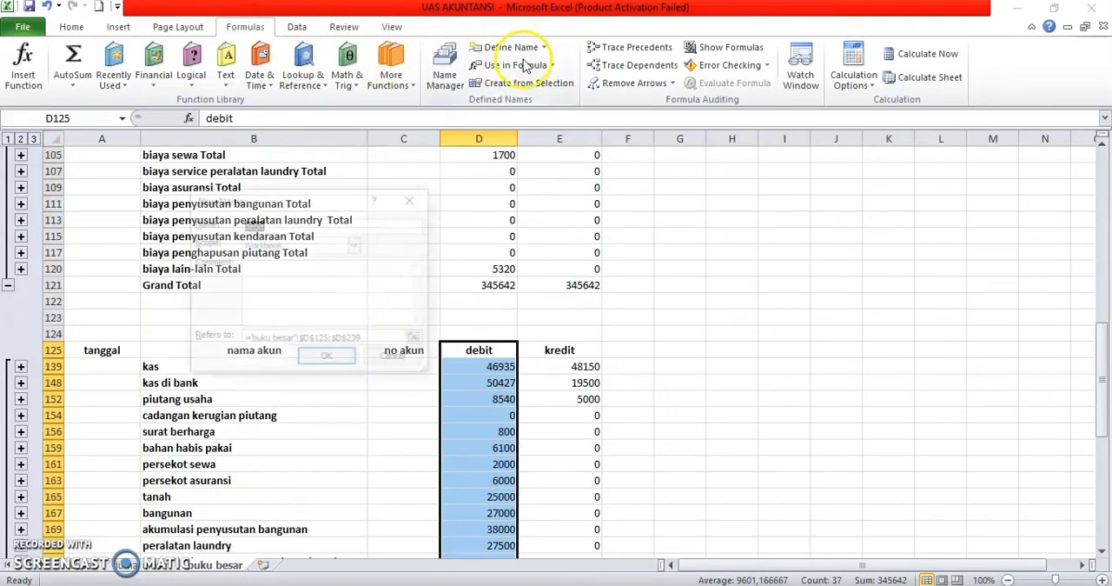
key(BackSpace)
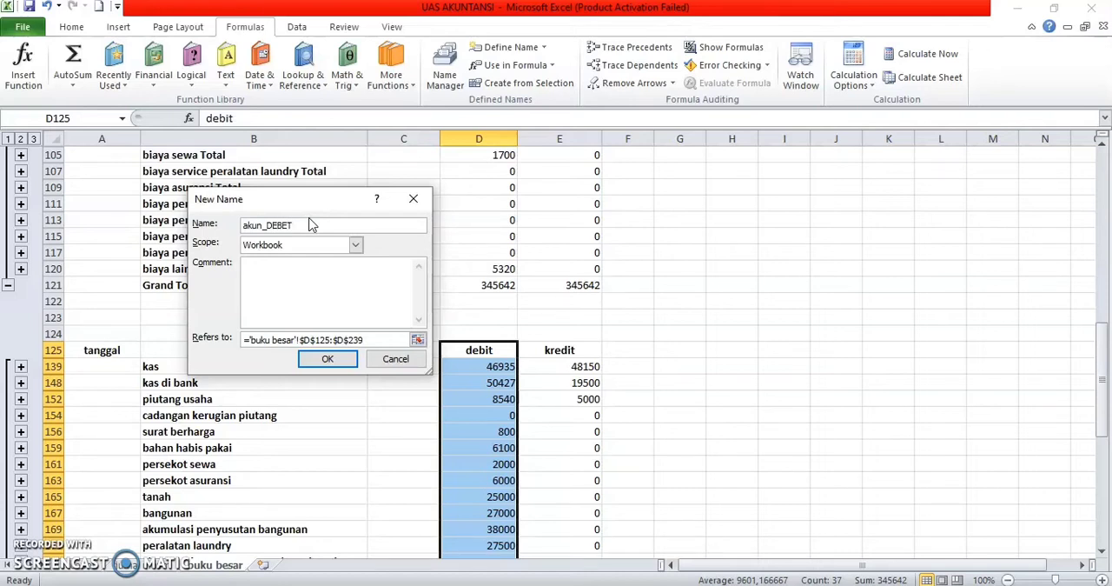
key(Return)
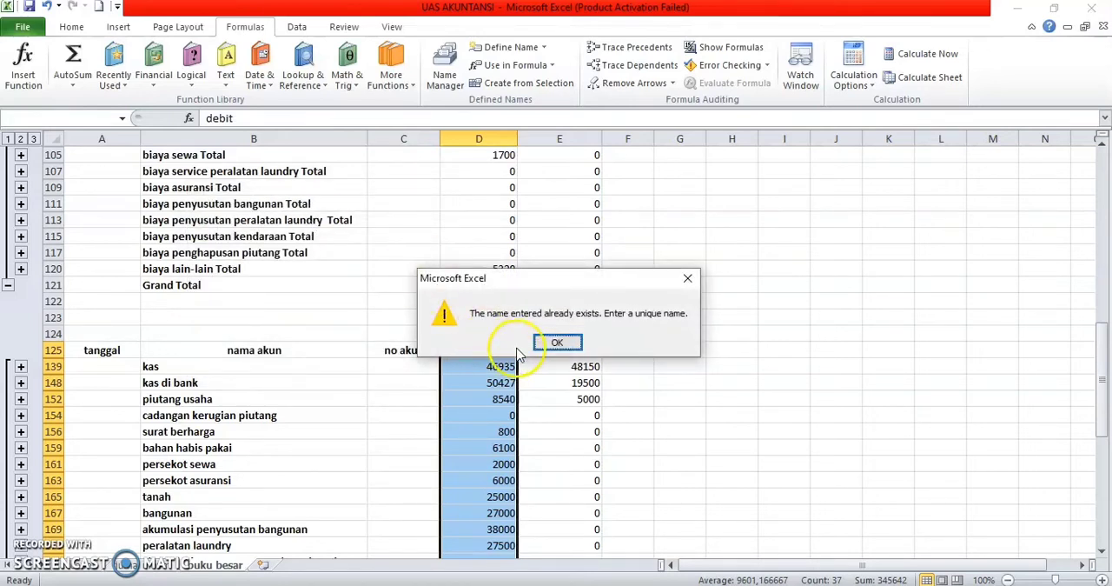
click(500, 340)
text(AKakun_debitbukubesar)
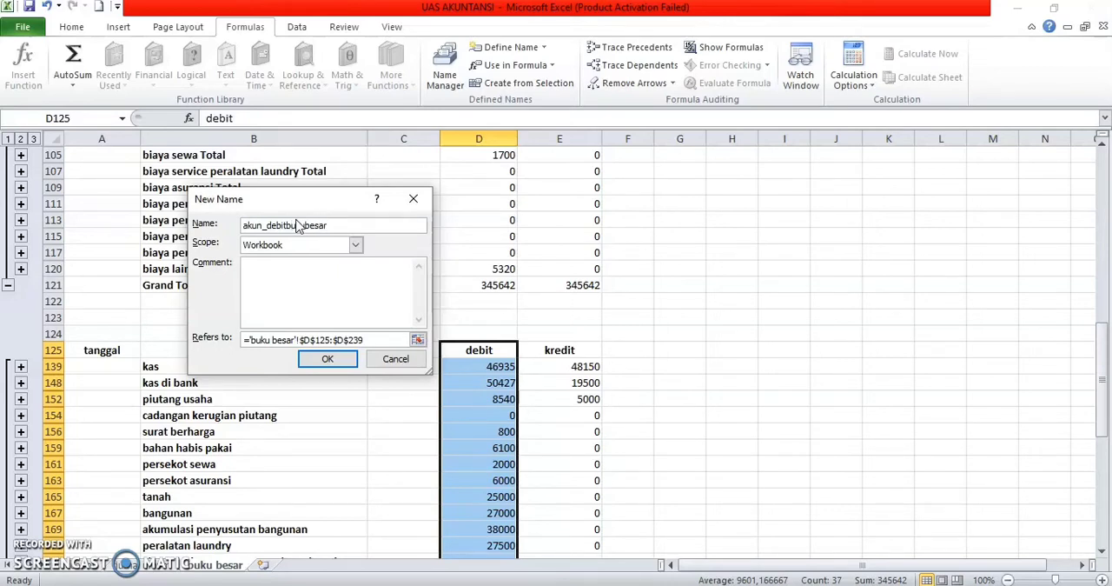
key(Return)
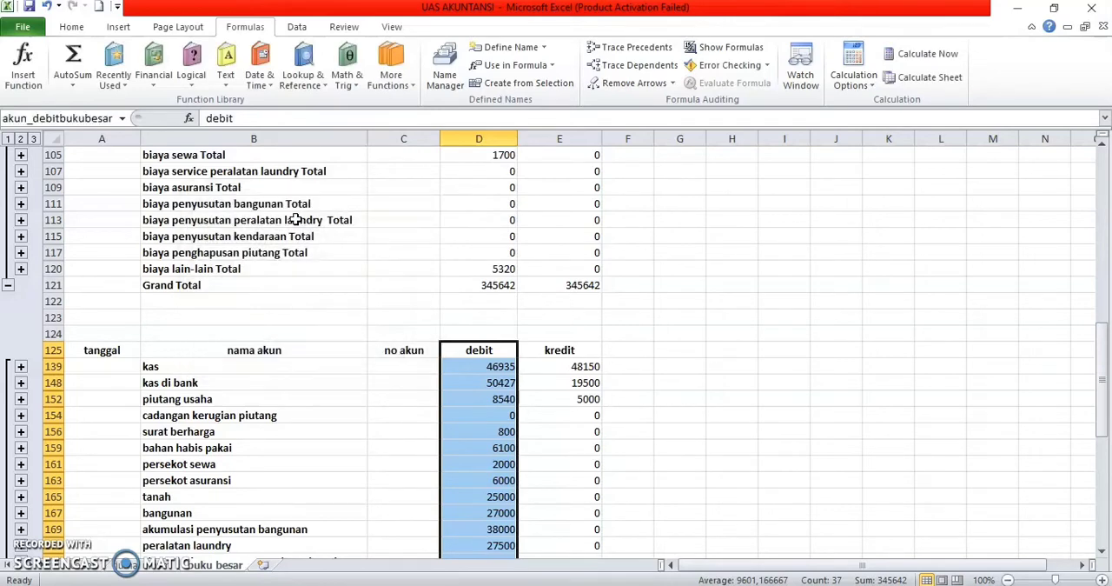
Step: Define the workbook-scope name akun_kreditbukubesar for the kredit column E125:E239 of the pasted account list
double_click(541, 349)
drag(541, 350, 598, 417)
click(639, 381)
drag(564, 349, 592, 503)
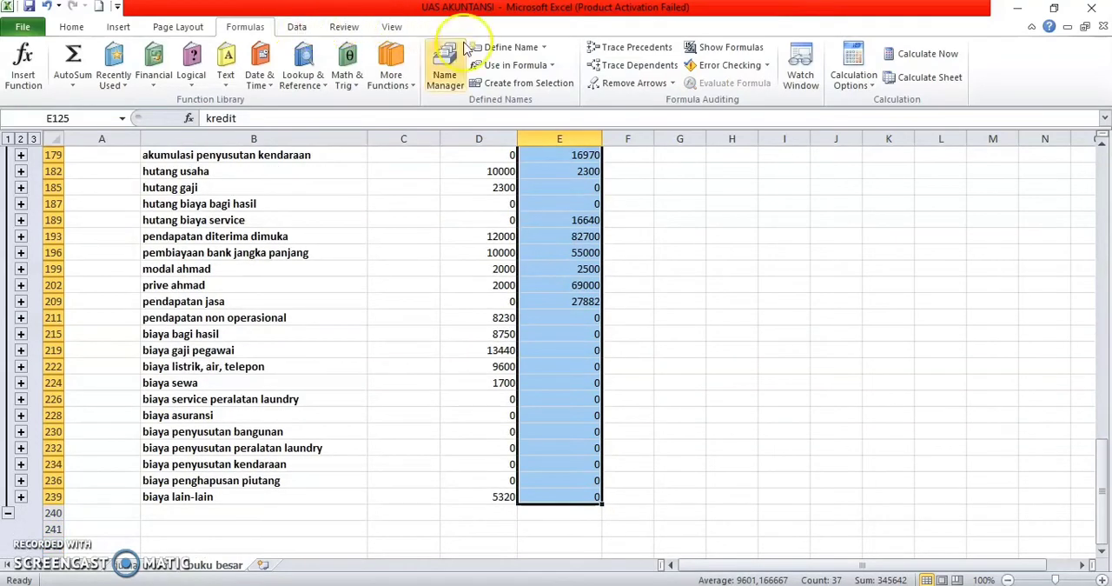
click(510, 46)
text(akun_kreditbukubesar)
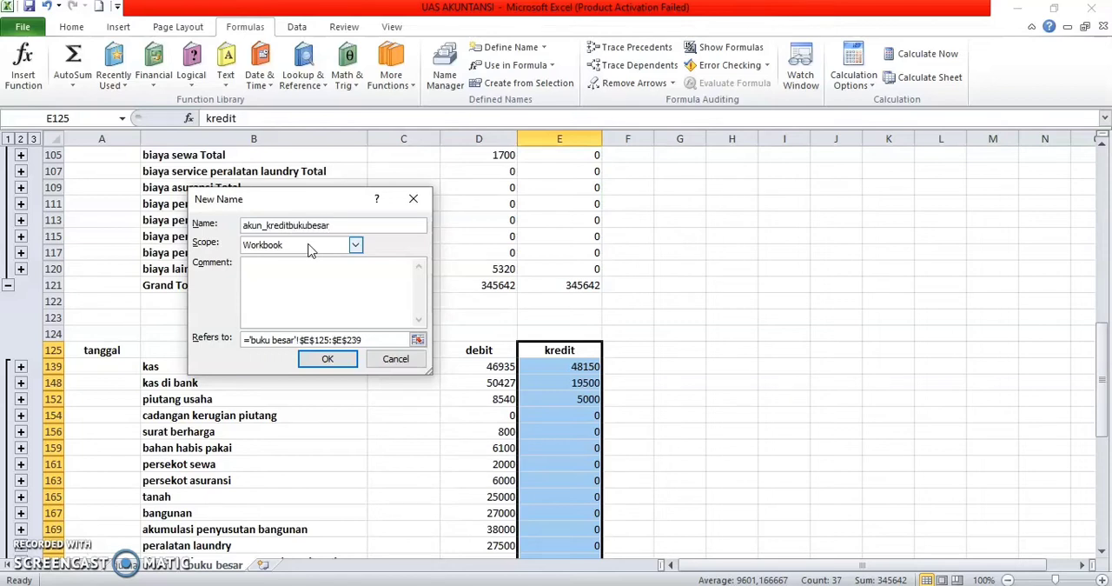
key(Return)
click(678, 364)
scroll(678, 361, down, 3)
scroll(678, 361, down, 8)
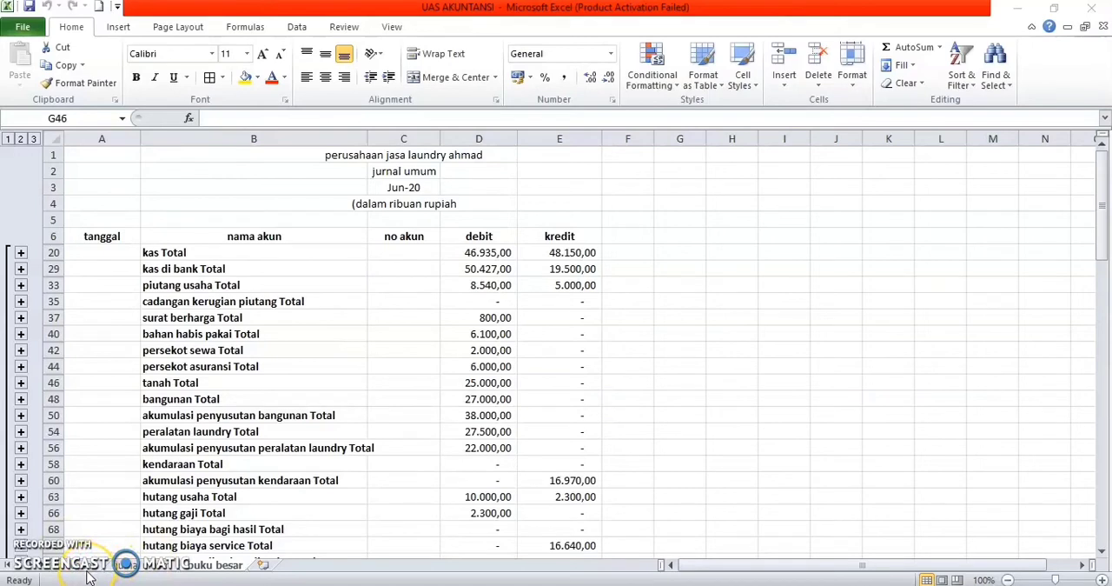
Step: Create a copy of the account sheet at the end of the workbook
click(83, 567)
right_click(82, 566)
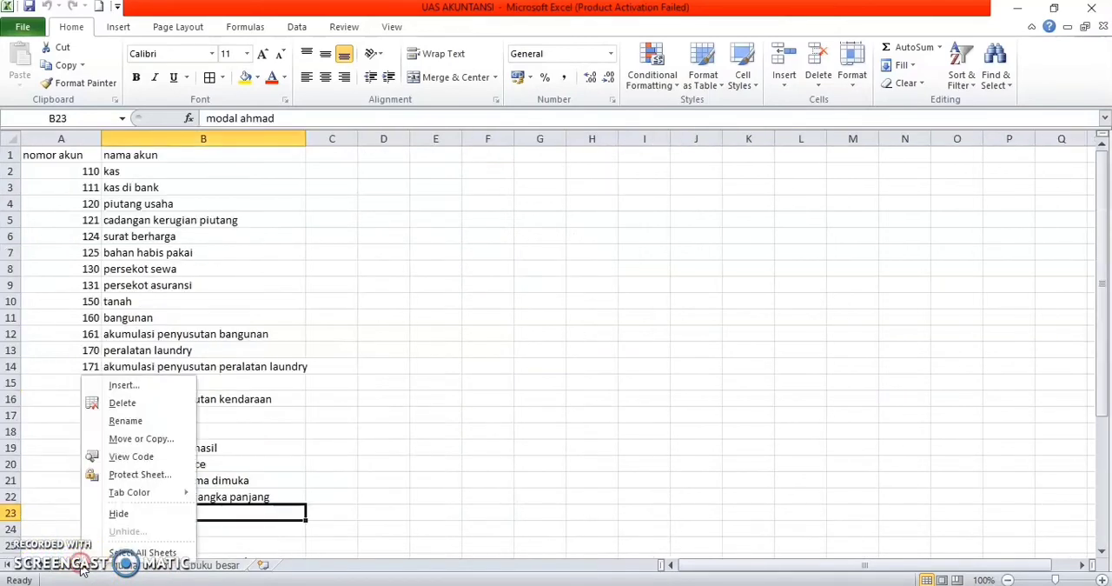
click(142, 440)
click(53, 442)
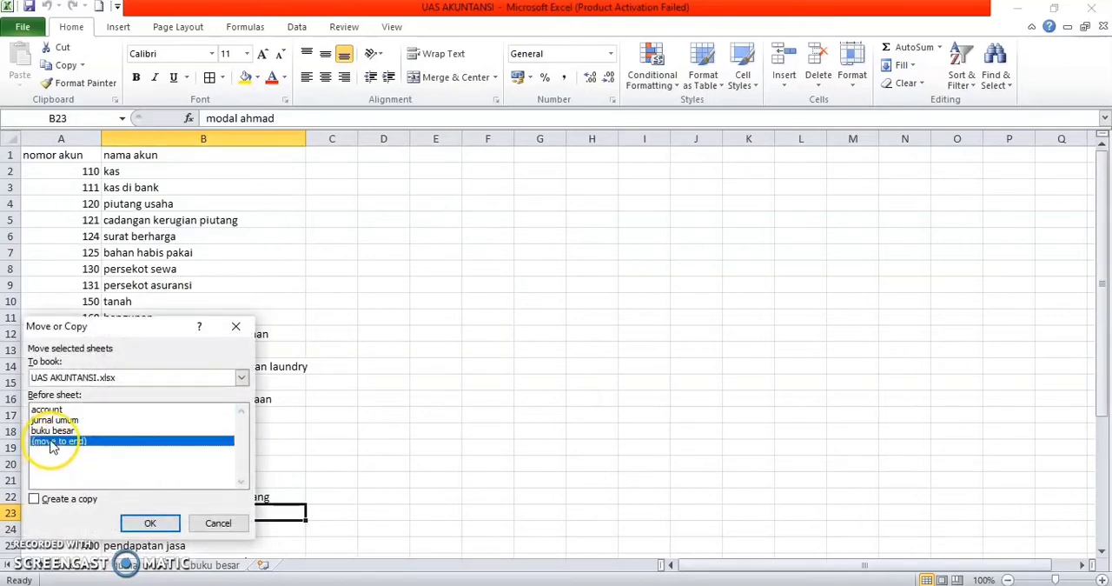
click(35, 499)
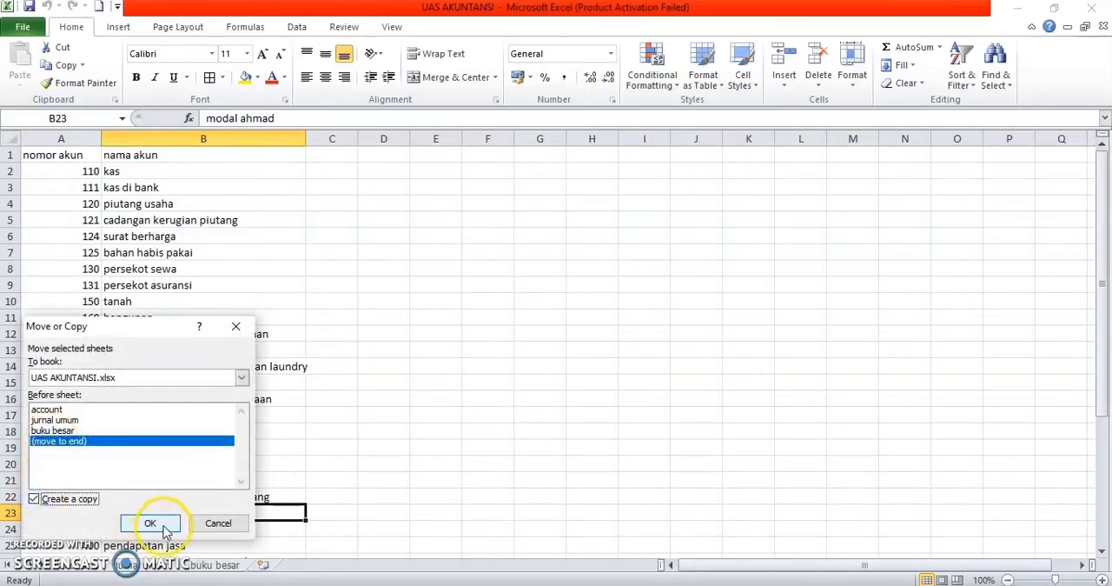
click(165, 530)
Step: Rename the copied account sheet as neraca saldo
right_click(277, 557)
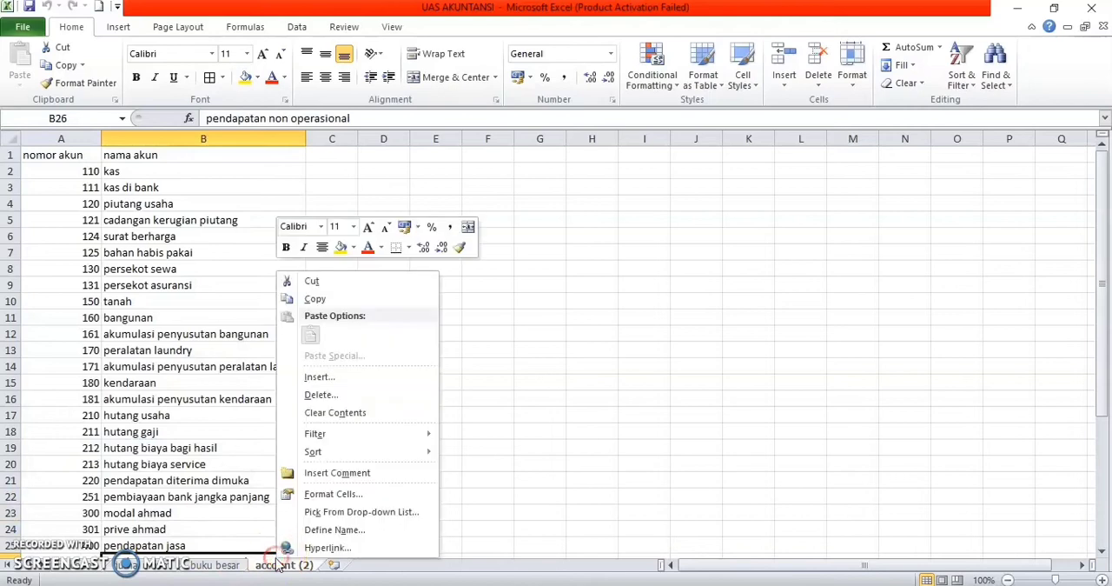
right_click(278, 564)
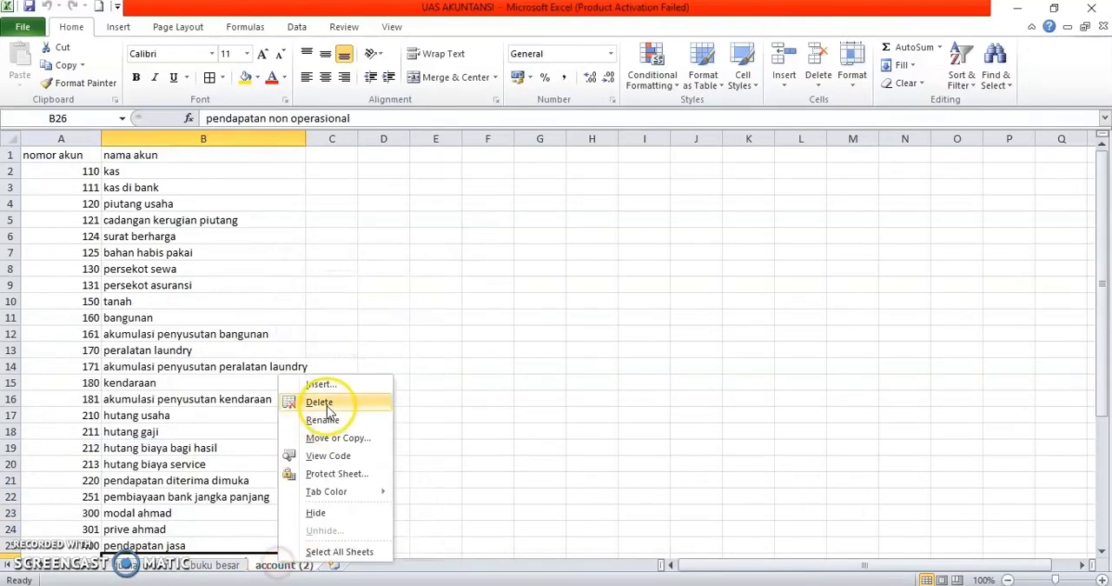
click(323, 421)
text(nerad)
text(a saldo)
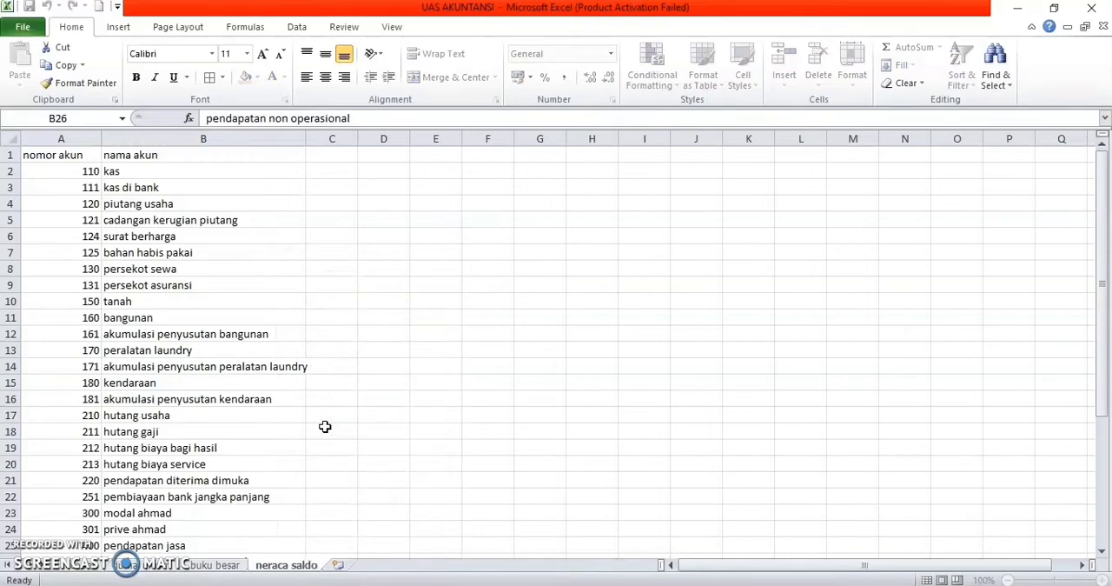
key(Return)
click(283, 374)
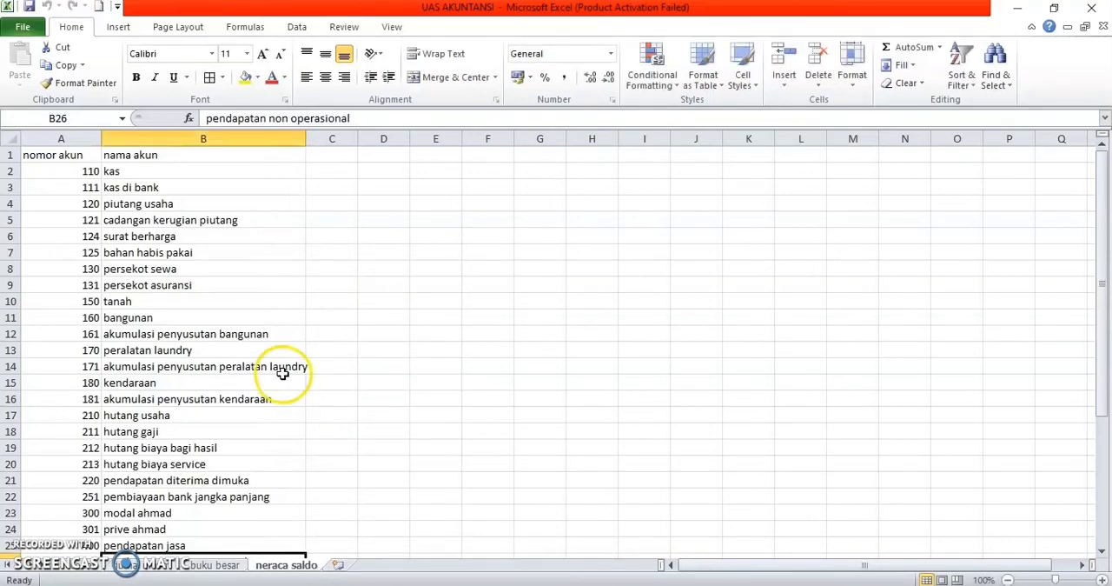
Step: Insert five blank rows above the nomor akun header row and one blank row directly below it
right_click(12, 154)
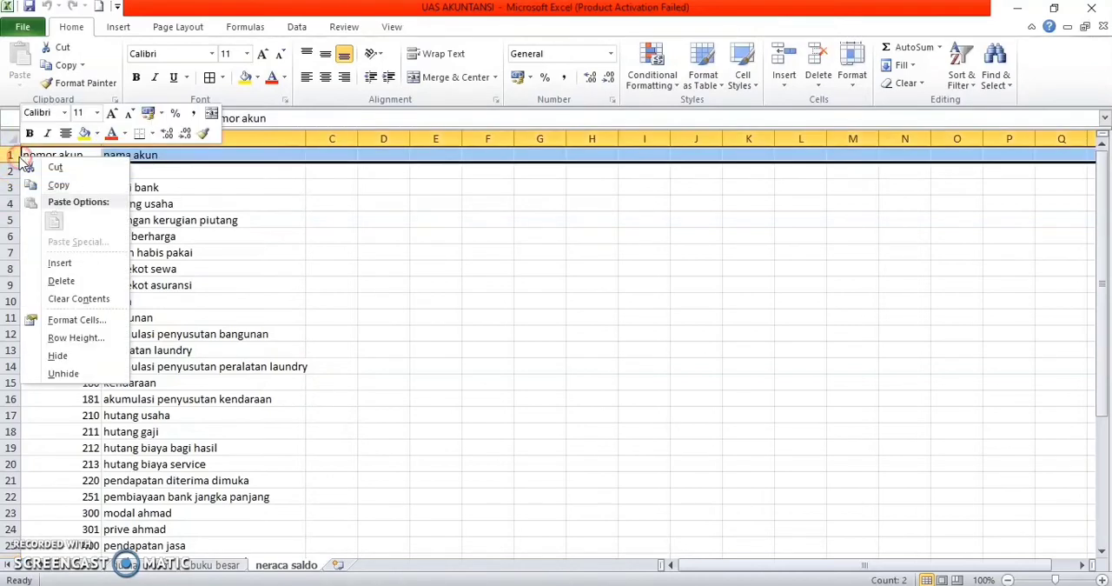
click(68, 266)
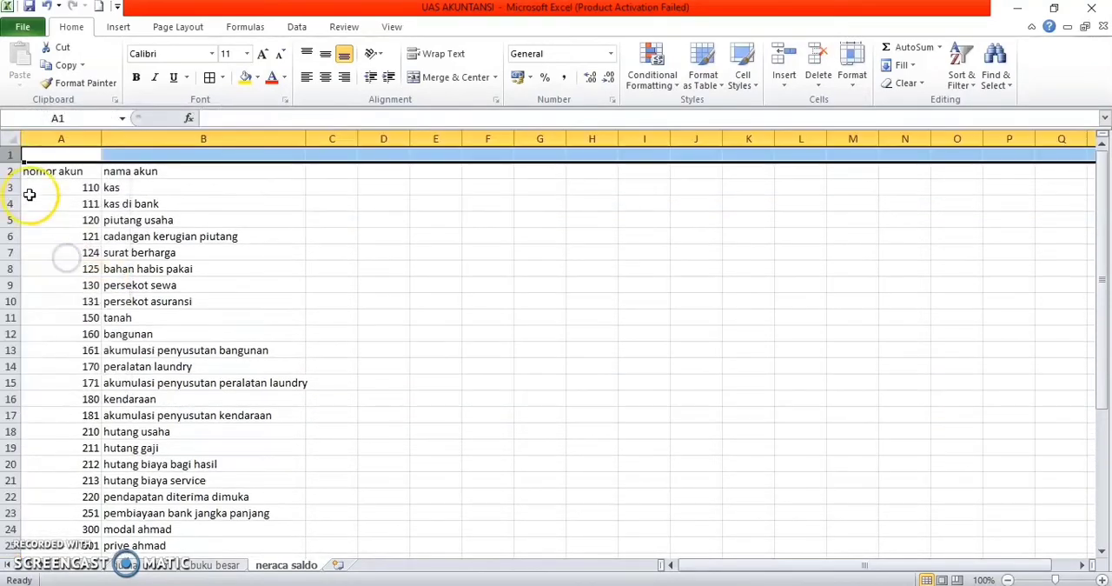
right_click(12, 172)
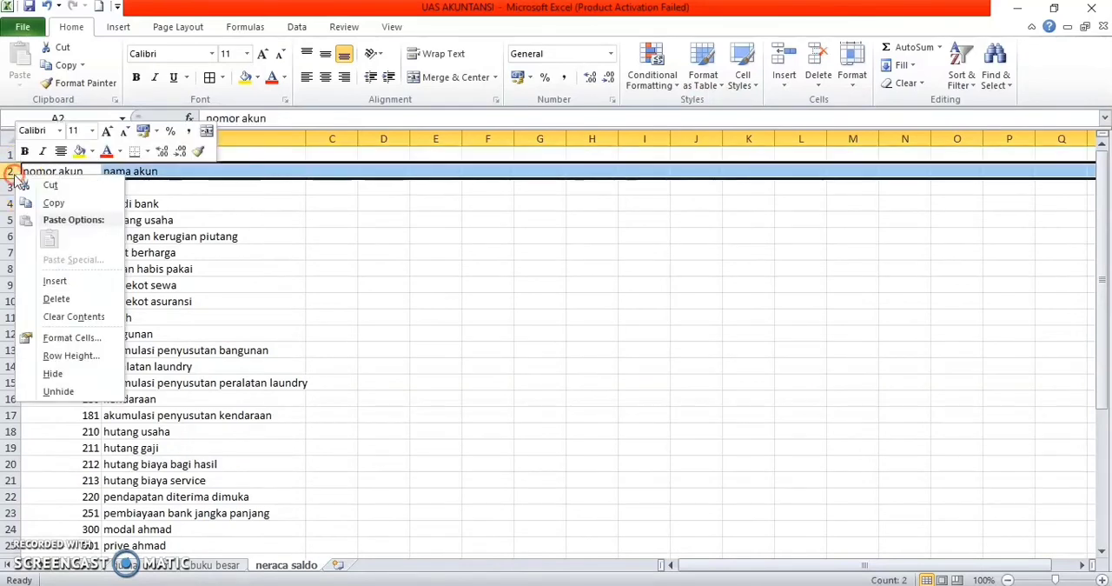
click(53, 279)
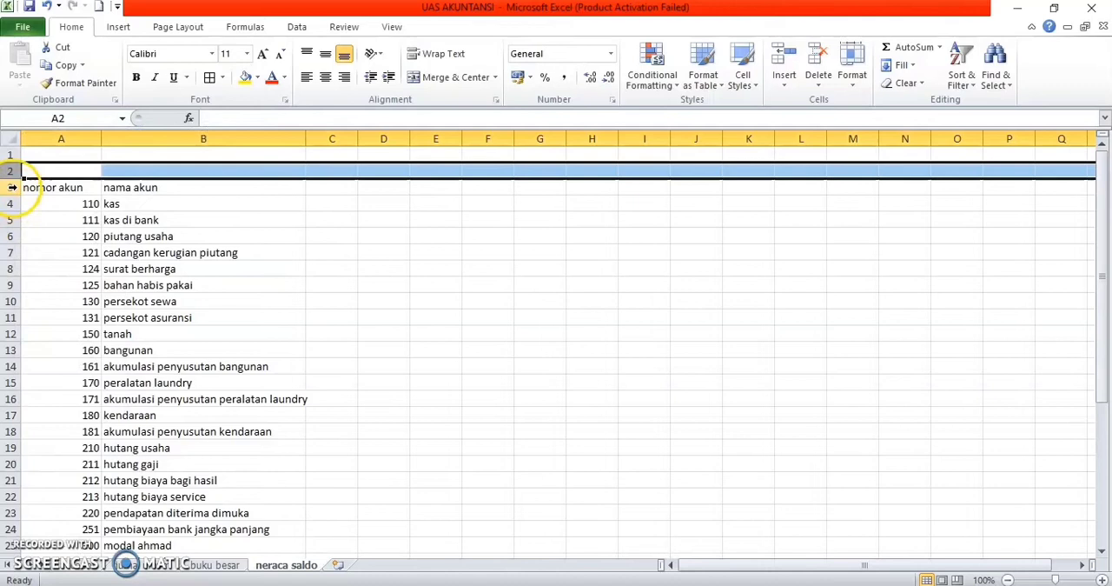
right_click(11, 187)
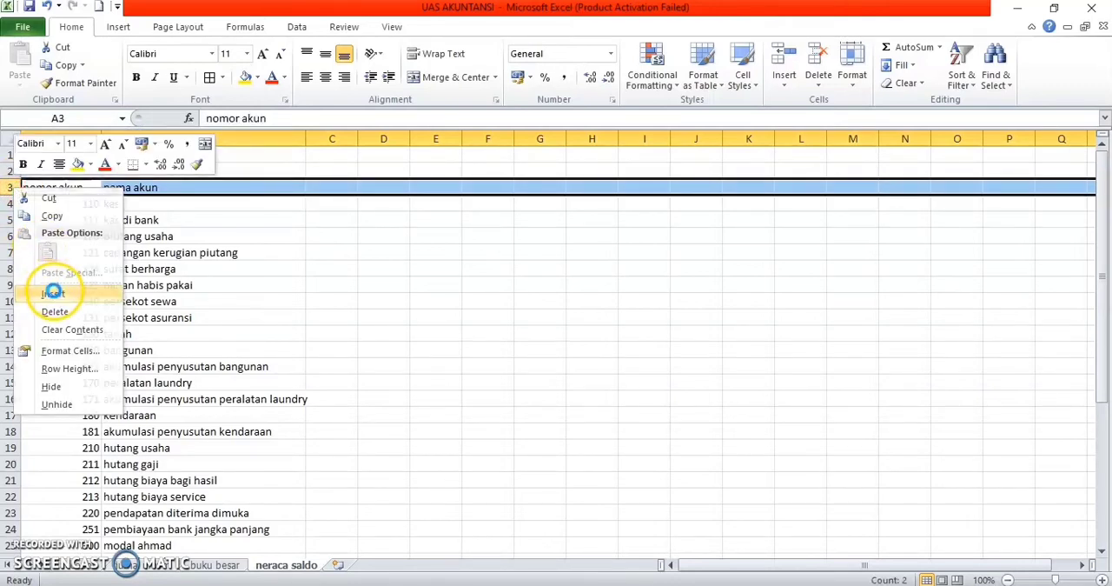
click(52, 293)
right_click(10, 202)
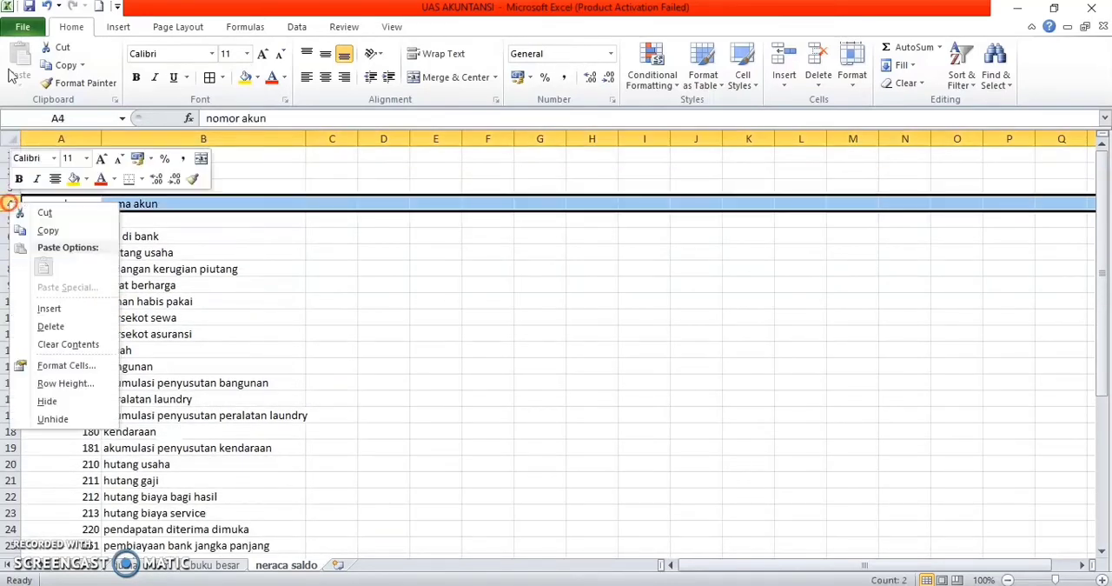
click(48, 308)
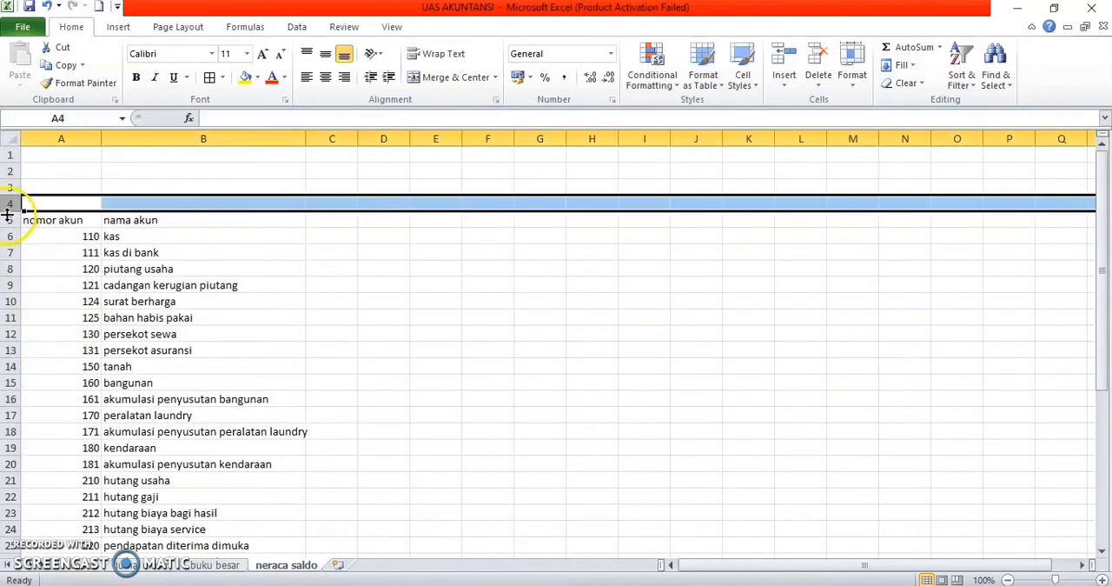
right_click(12, 220)
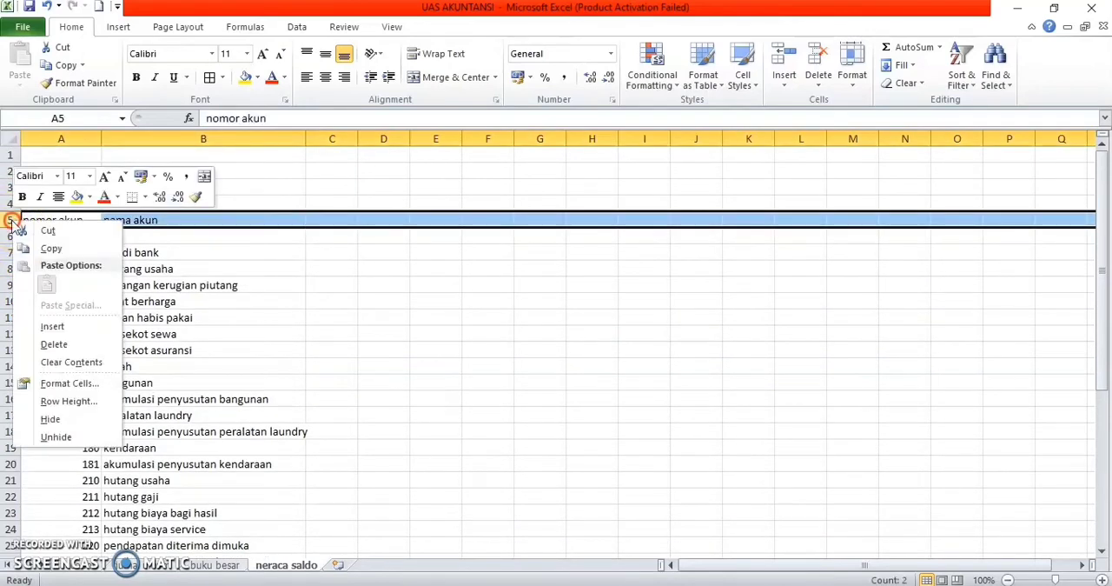
click(51, 327)
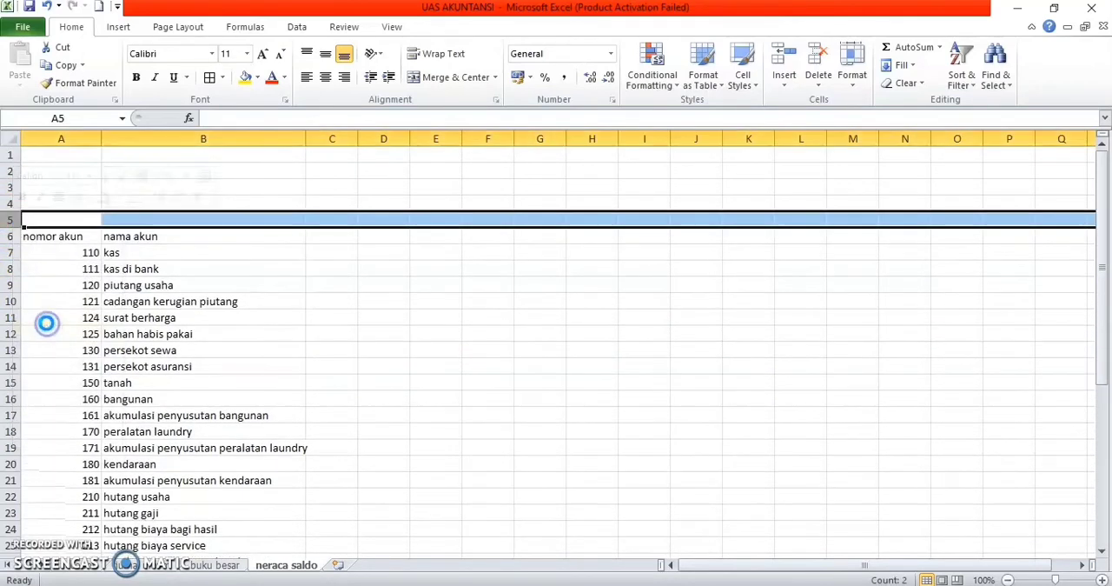
right_click(13, 252)
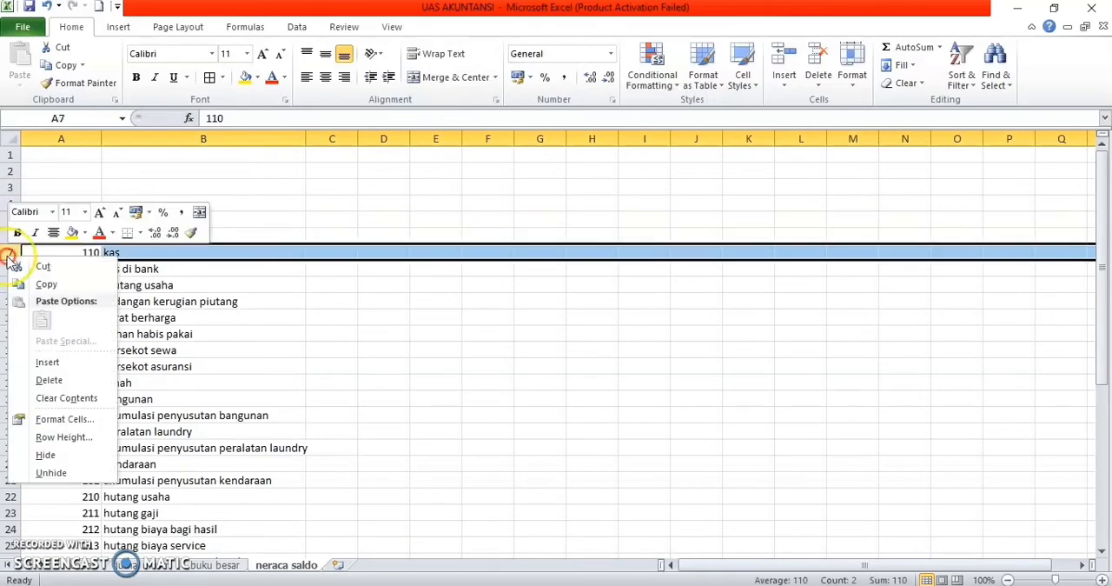
click(47, 364)
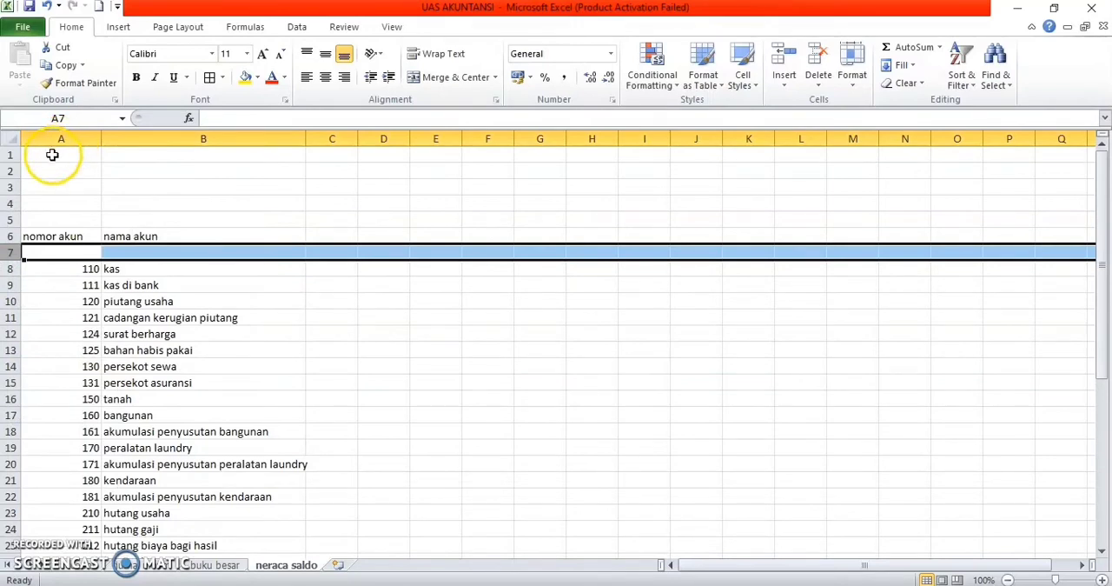
Step: Enter the company title perusahaan jasa laundry ahmad in A1 and the report title neraca saldo in A2
click(50, 157)
text(per)
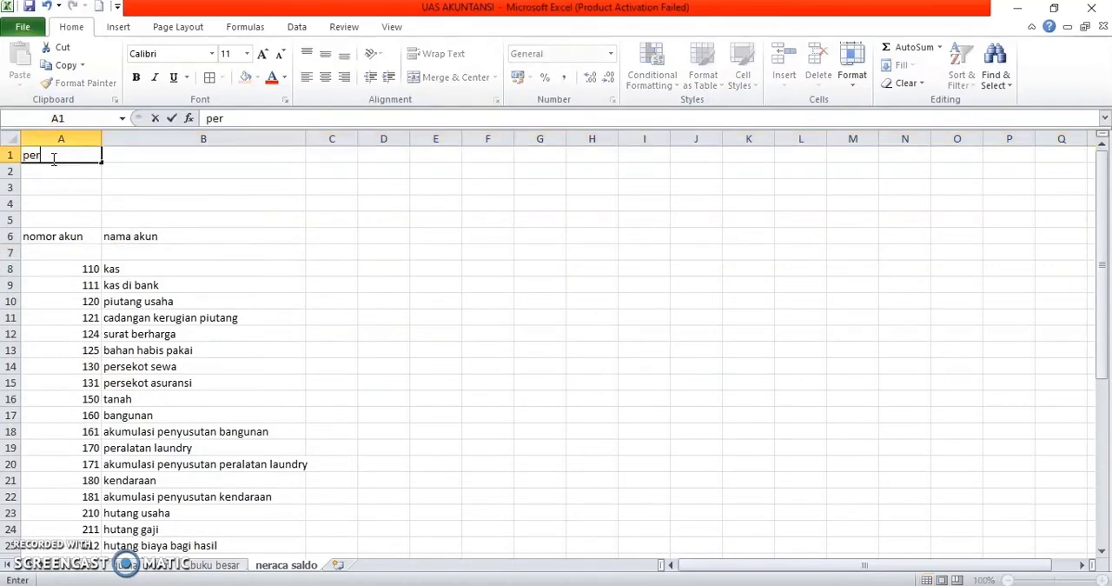
text(usahaan jasa la)
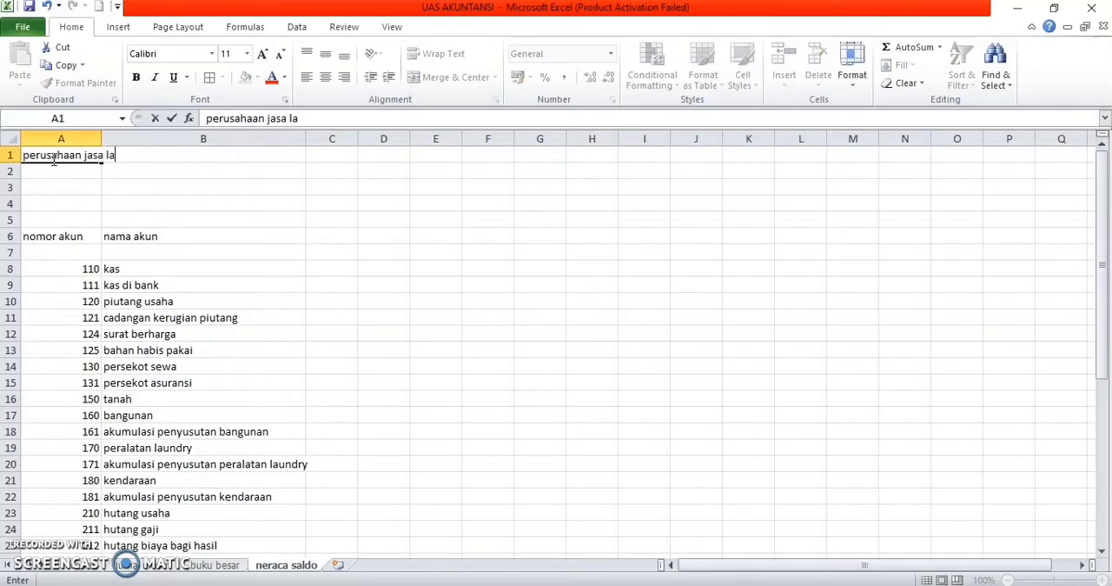
text(undry ahmad)
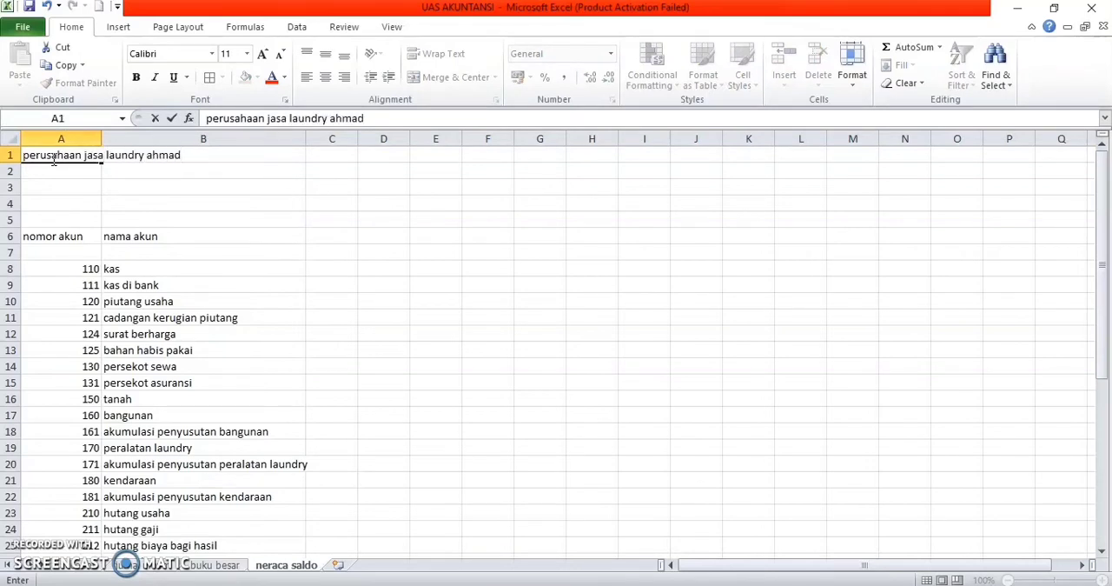
key(Return)
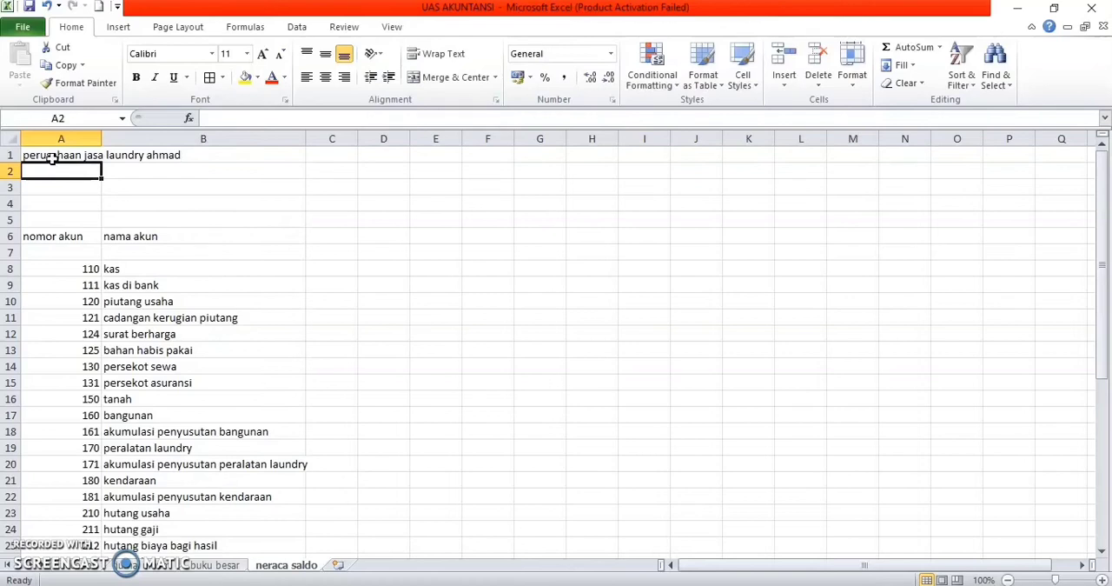
text(nerac)
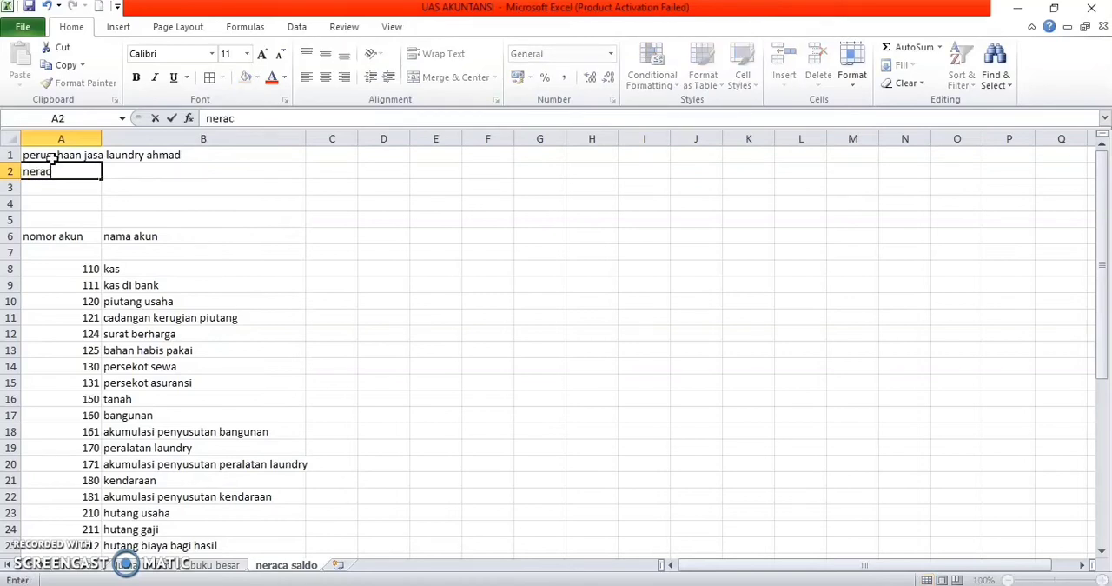
text(a saldo)
key(Return)
Step: Enter the period juni 2020 in A3 and the unit note (dalam ribuan rupiah) in A4
text(juni 2020)
key(Return)
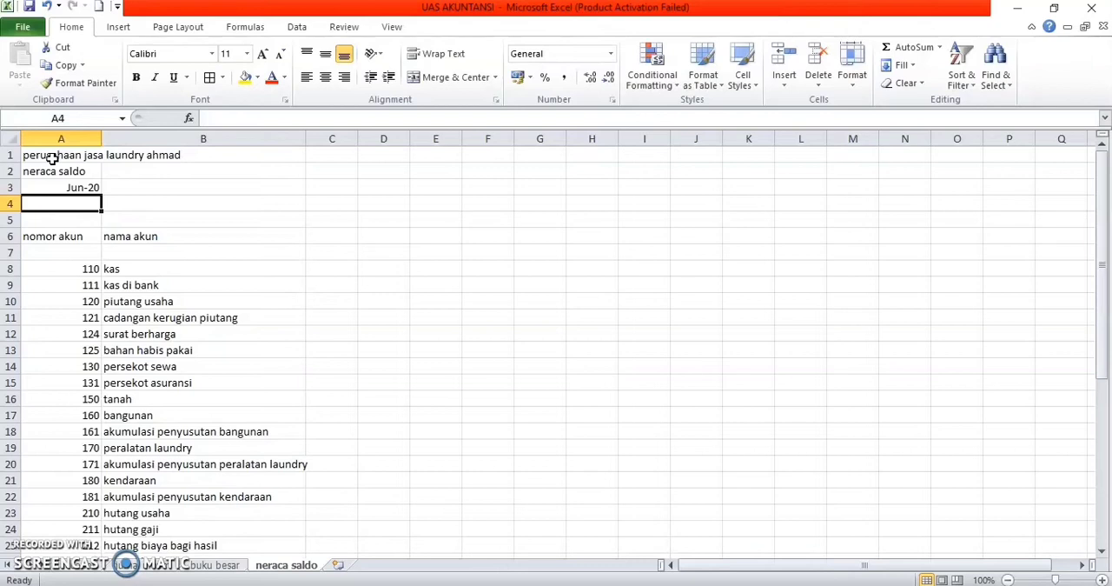
text(()
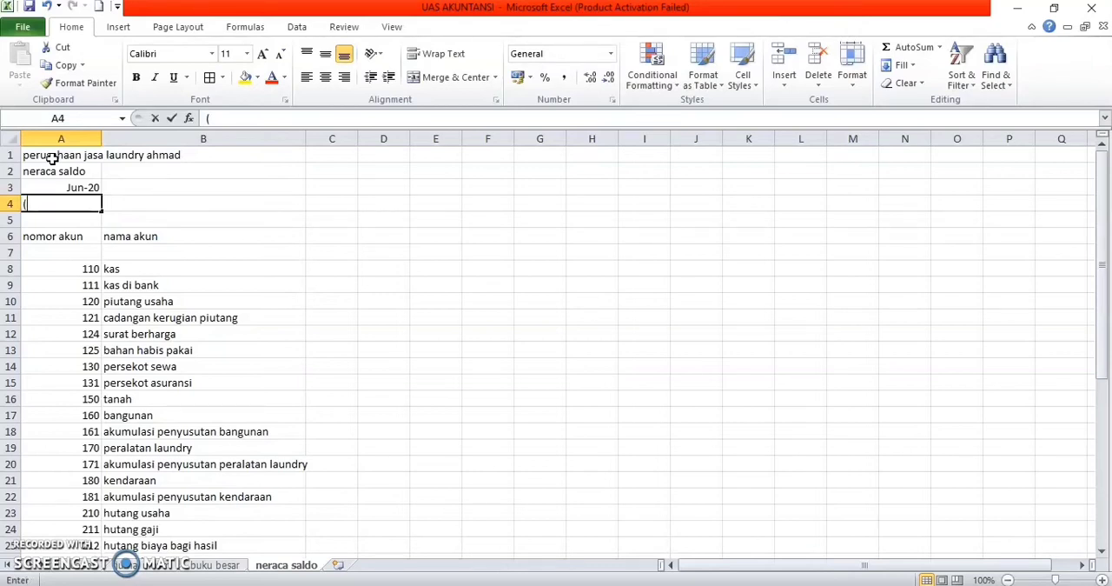
text(dalam ribu)
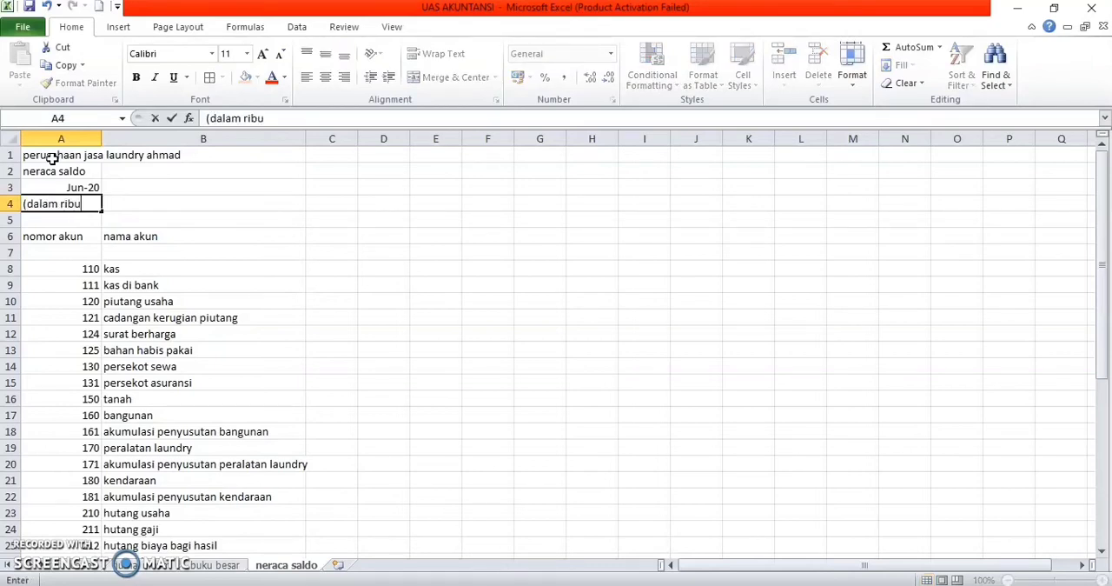
text(an rupiah)
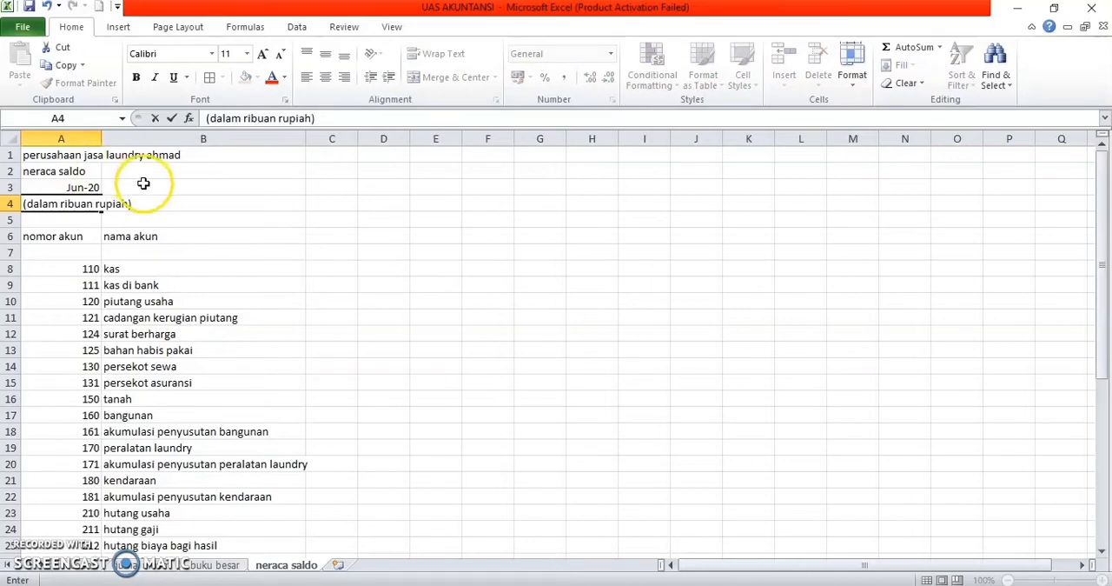
Step: Add the column headings transaksi in C6 and saldo in E6
click(331, 236)
text(transaksi)
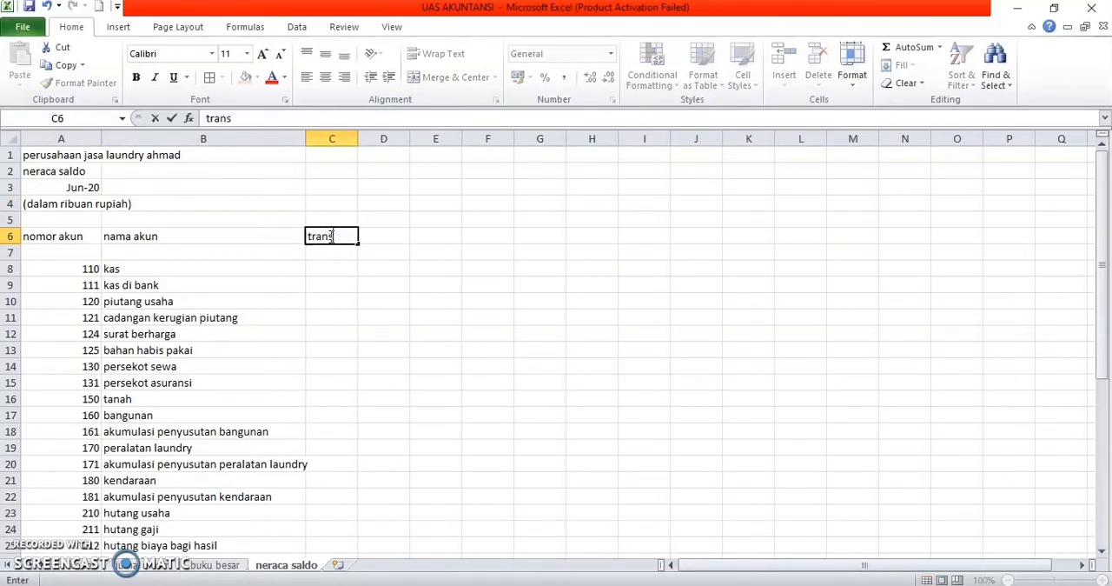
key(Tab)
key(Tab)
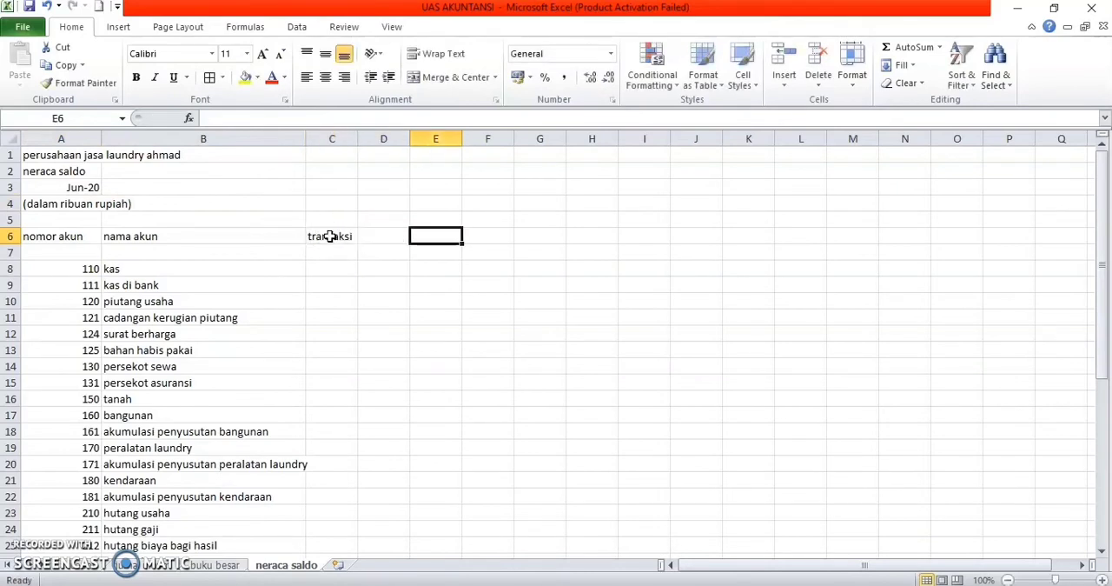
text(saldo)
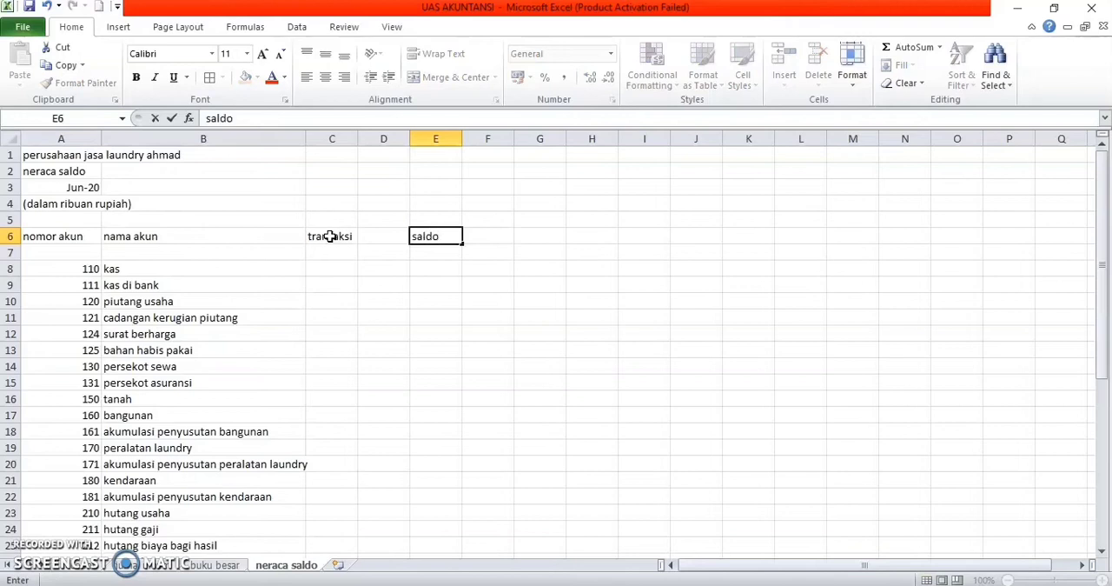
Step: Enter the subheadings debet and kredit under transaksi in C7:D7 and under saldo in E7:F7
click(334, 252)
text(debet)
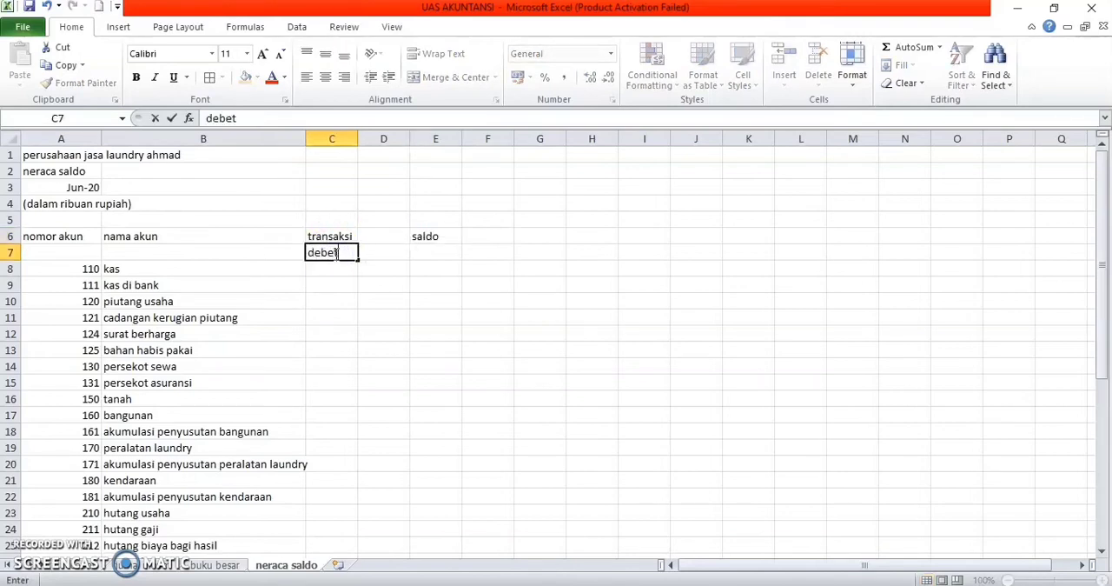
key(Tab)
text(kredi)
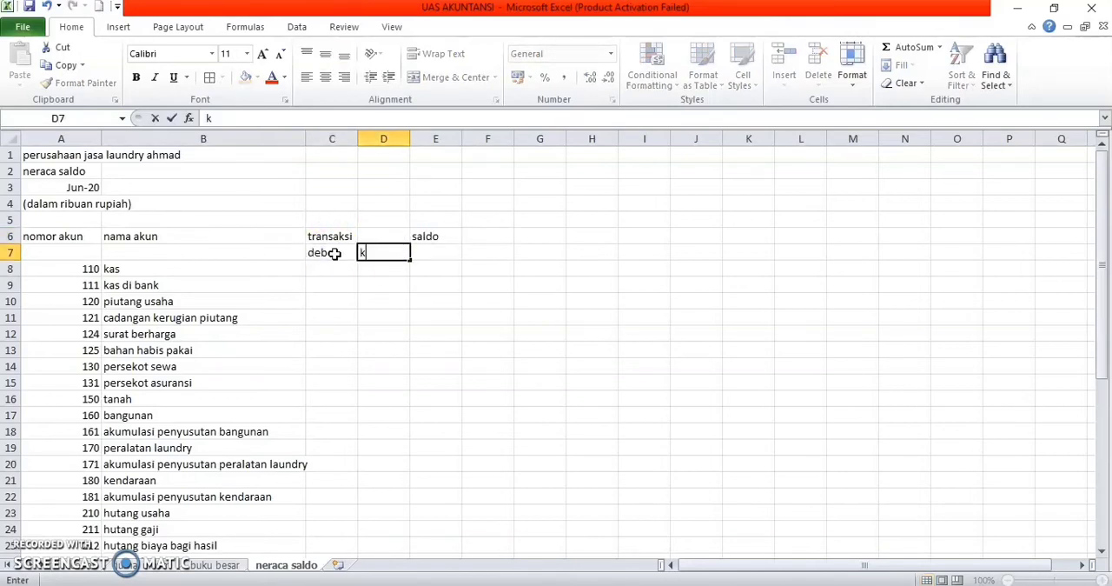
key(Tab)
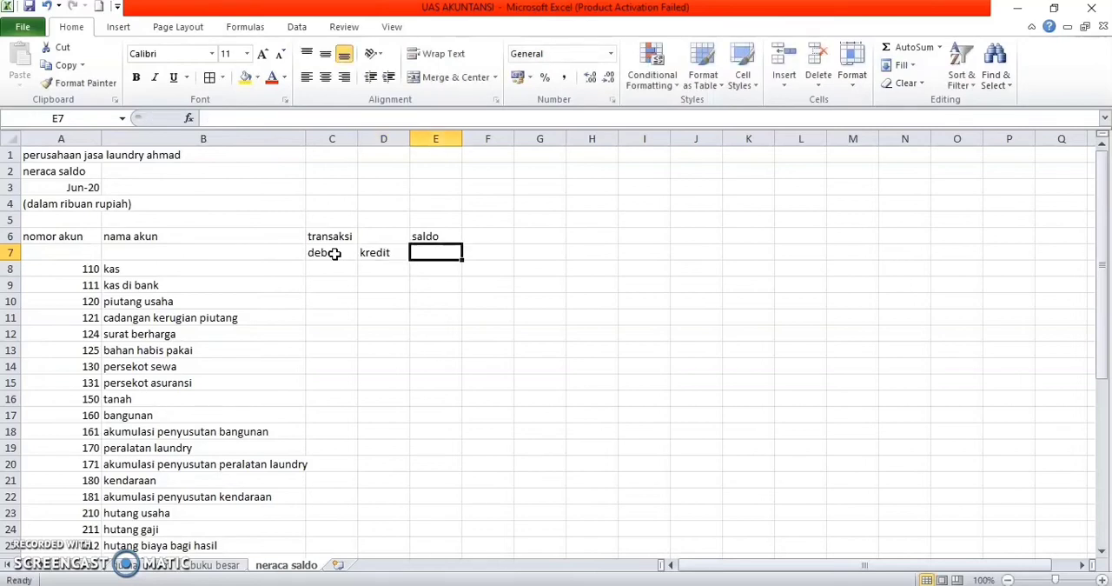
text(debet)
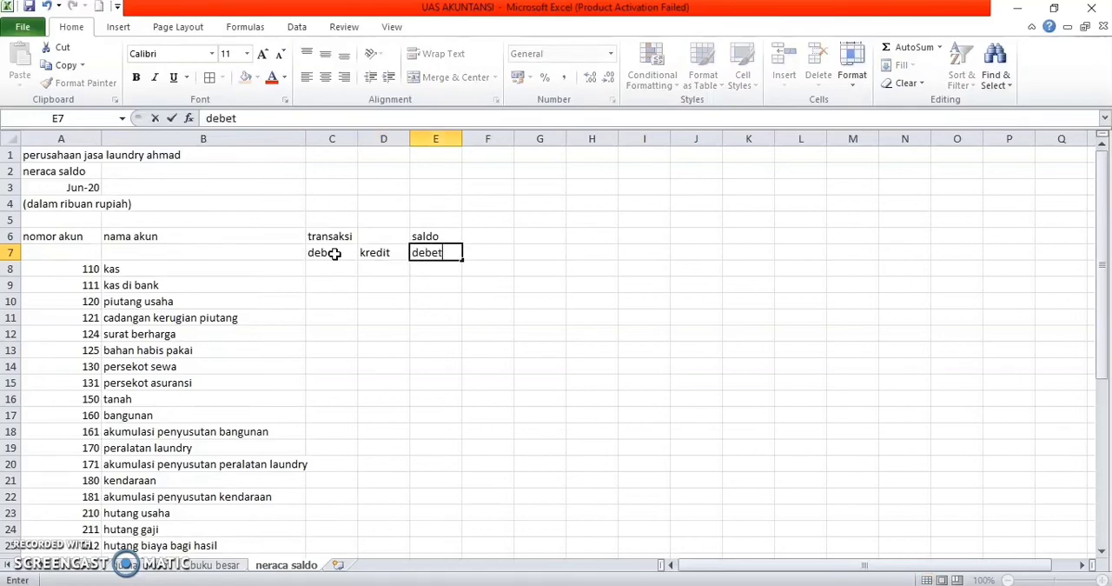
key(Tab)
text(kre)
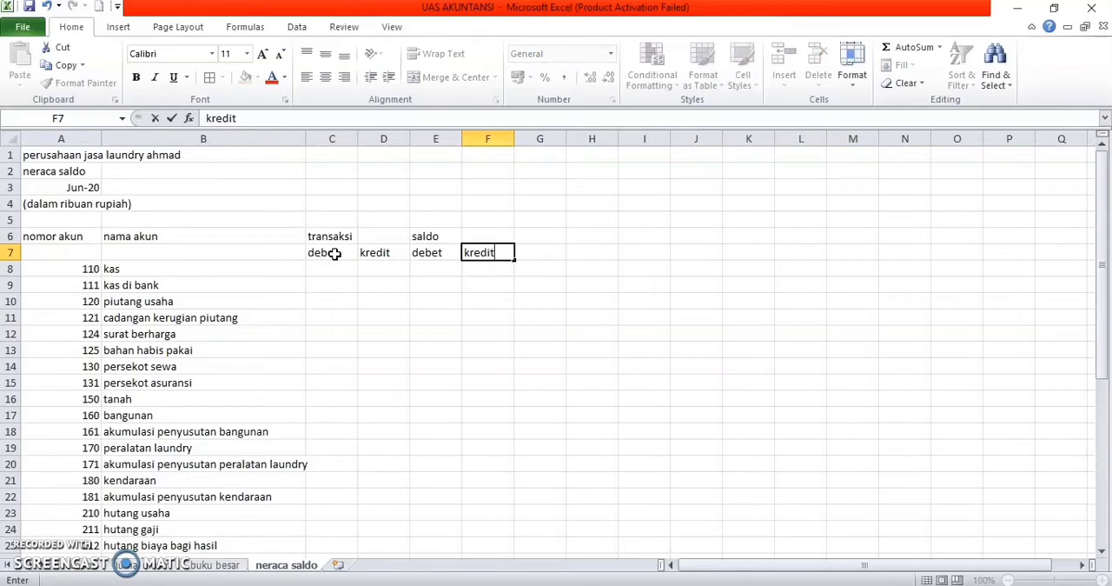
Step: Merge and center the nomor akun header over A6:A7 and the nama akun header over B6:B7
key(Left)
key(Left)
key(Left)
key(Left)
key(Left)
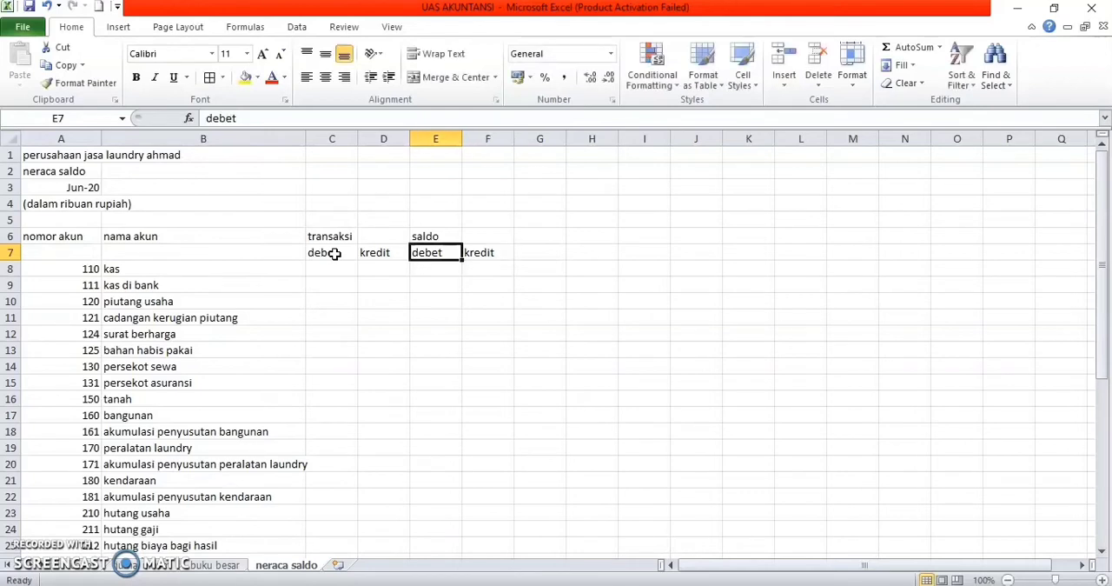
key(Up)
key(shift+Down)
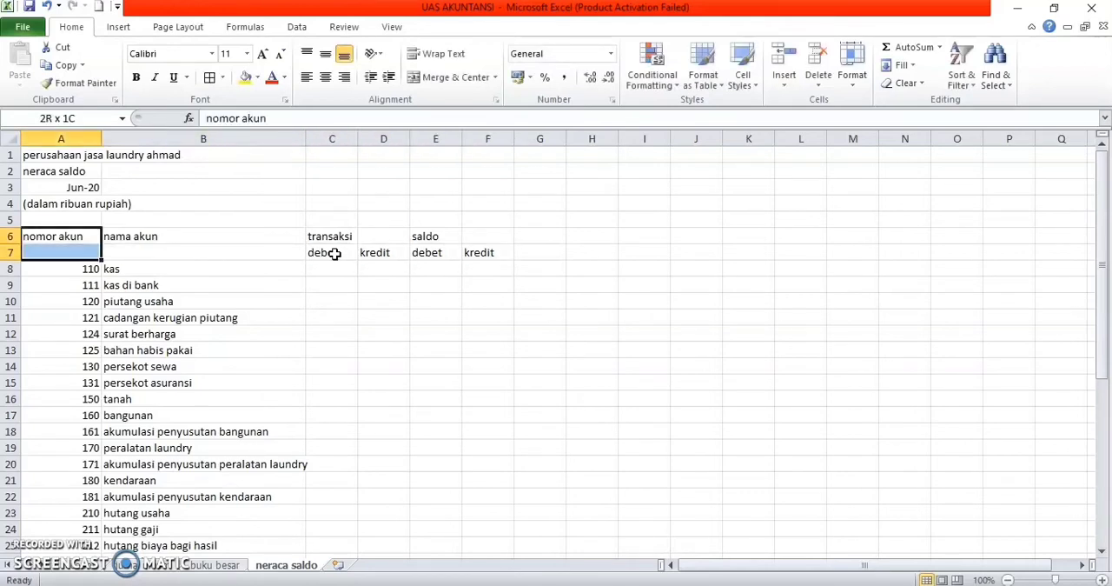
click(443, 82)
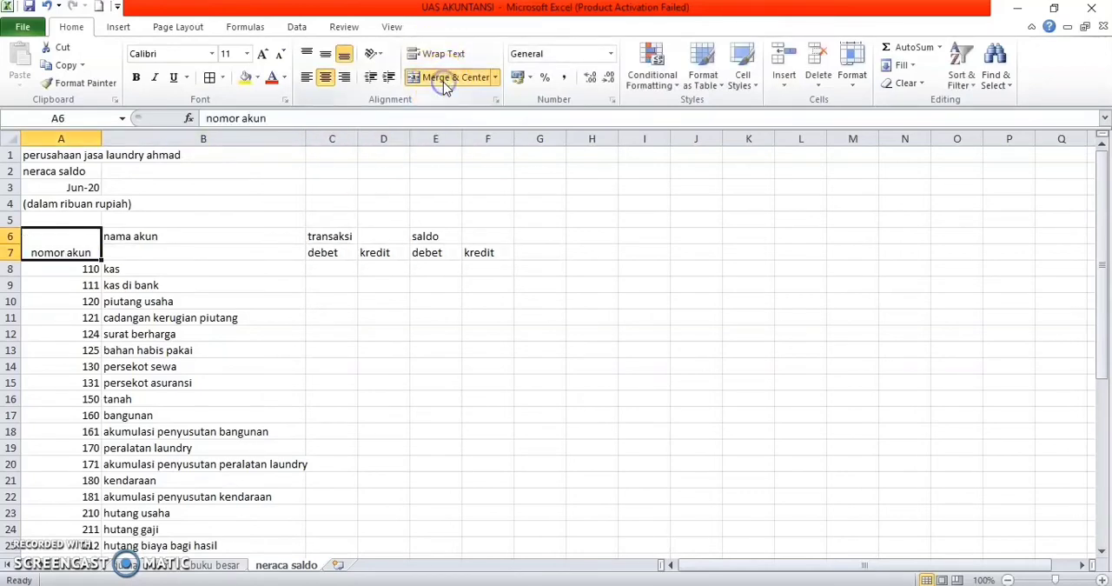
key(Right)
key(shift+Down)
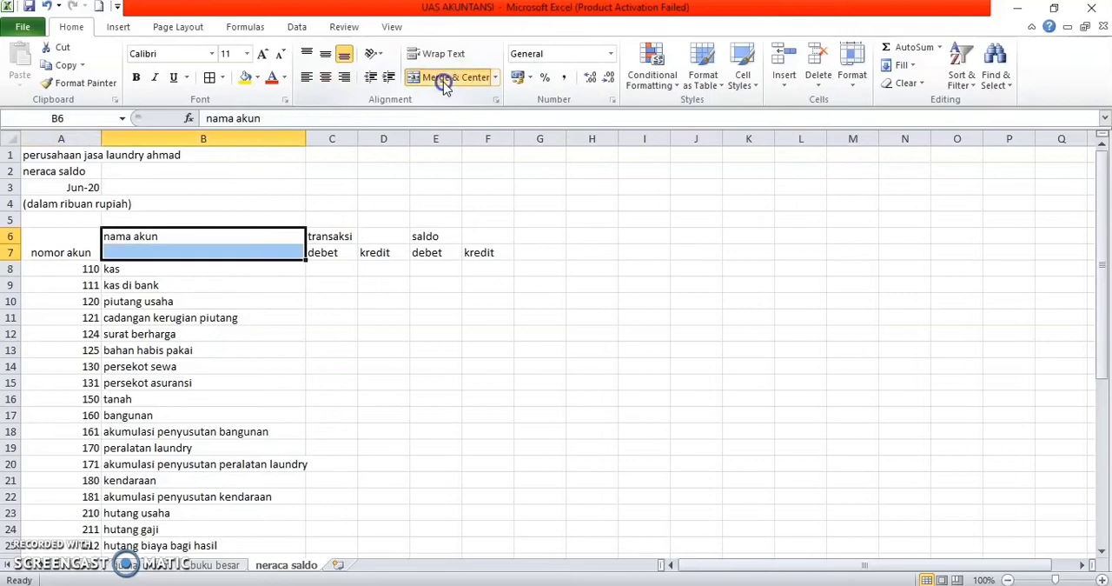
click(443, 82)
Step: Merge and center the transaksi heading across C6:D6 and the saldo heading across E6:F6
key(Right)
key(shift+Right)
click(443, 81)
key(Right)
key(shift+Right)
click(443, 82)
Step: Center all header cells in A6:F7 both vertically and horizontally
key(Right)
key(Left)
key(shift+Left)
key(shift+Left)
key(shift+Left)
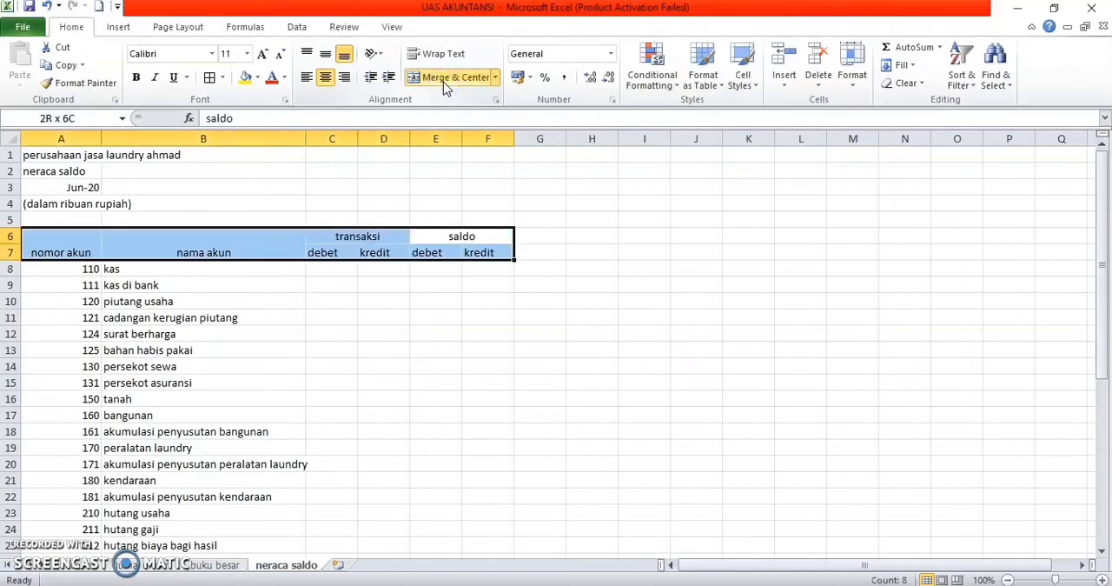
click(328, 55)
click(331, 79)
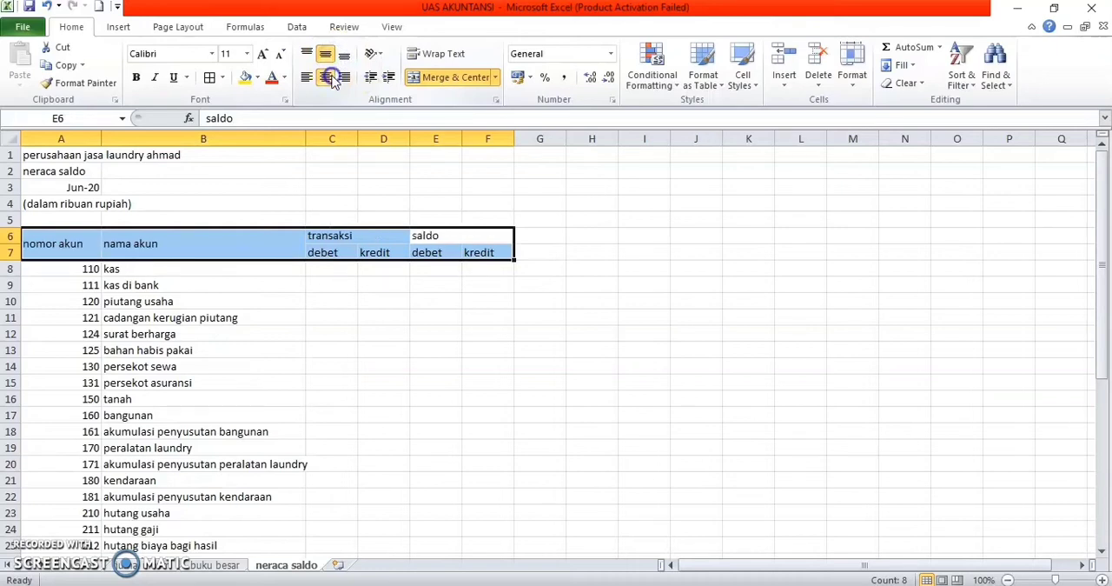
click(331, 78)
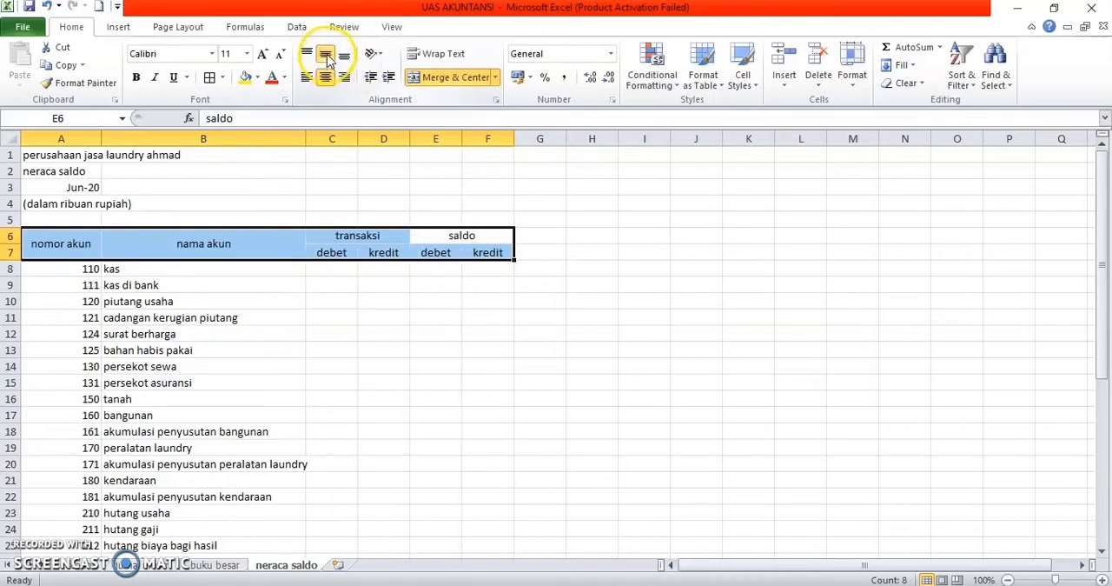
Step: Apply all borders to the whole trial balance table, A6:F43
key(shift+Down)
key(shift+Down)
key(shift+Down)
key(shift+Down)
key(shift+Down)
key(shift+Down)
key(shift+Down)
key(shift+Down)
key(shift+Down)
key(shift+Down)
key(shift+Down)
key(shift+Down)
key(shift+Down)
key(shift+Down)
key(shift+Down)
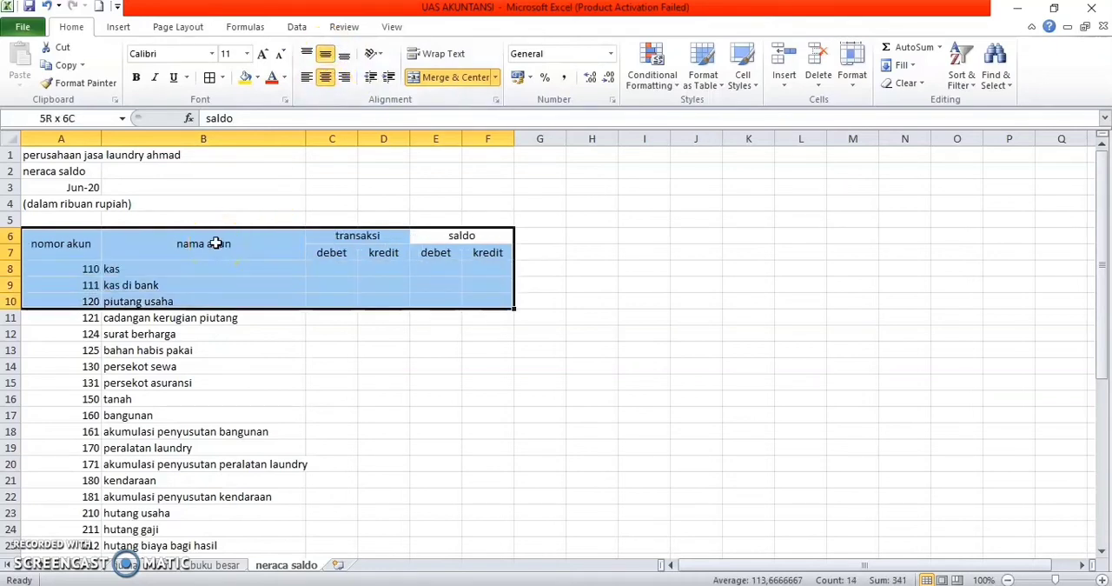
key(shift+Down)
key(shift+Down)
key(shift+Down)
key(shift+Down)
key(shift+Down)
key(shift+Down)
key(shift+Down)
key(shift+Down)
key(shift+Down)
key(shift+Down)
key(shift+Down)
key(shift+Down)
key(shift+Down)
key(shift+Down)
key(shift+Down)
key(shift+Down)
key(shift+Down)
key(shift+Down)
key(shift+Down)
key(shift+Down)
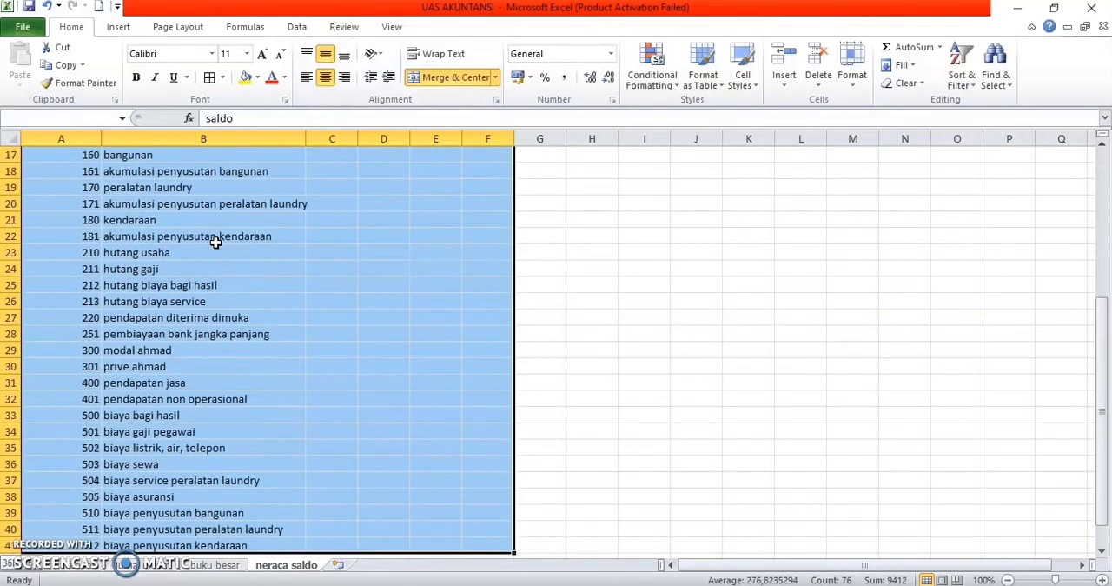
key(shift+Up)
key(shift+Up)
key(shift+Up)
key(shift+Up)
key(shift+Up)
key(shift+Up)
key(shift+Up)
key(shift+Up)
key(shift+Up)
key(shift+Up)
key(shift+Up)
key(shift+Up)
key(shift+Up)
key(shift+Up)
key(shift+Up)
key(shift+Down)
key(shift+Down)
key(shift+Down)
key(shift+Down)
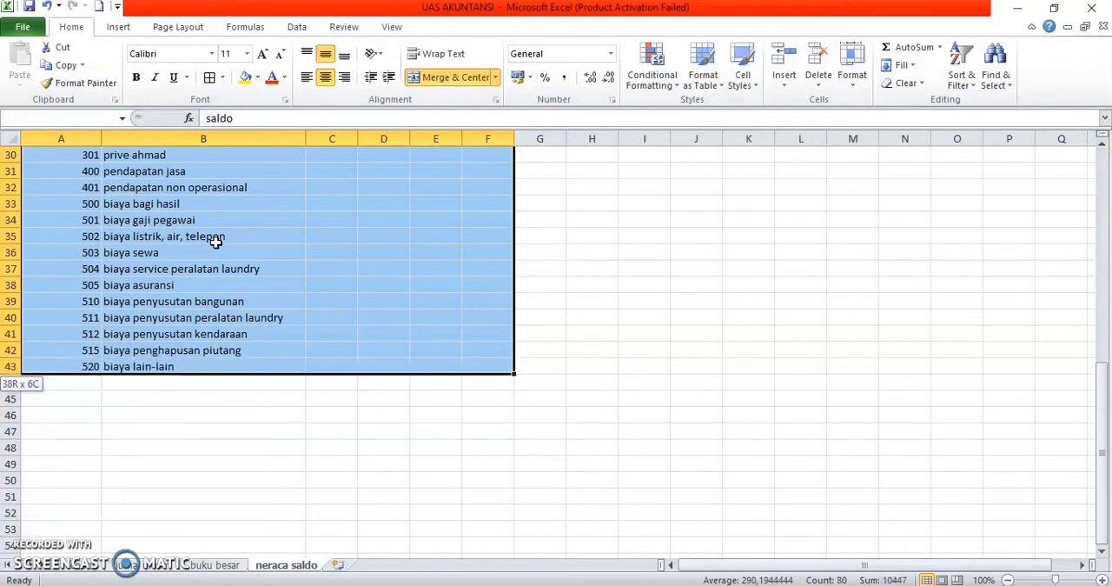
click(210, 79)
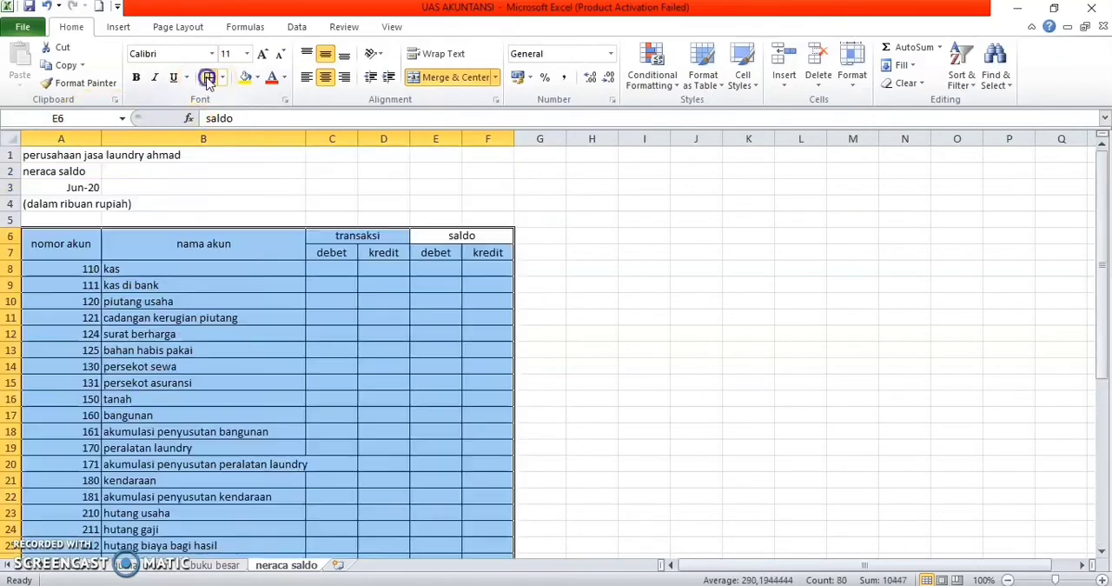
key(Right)
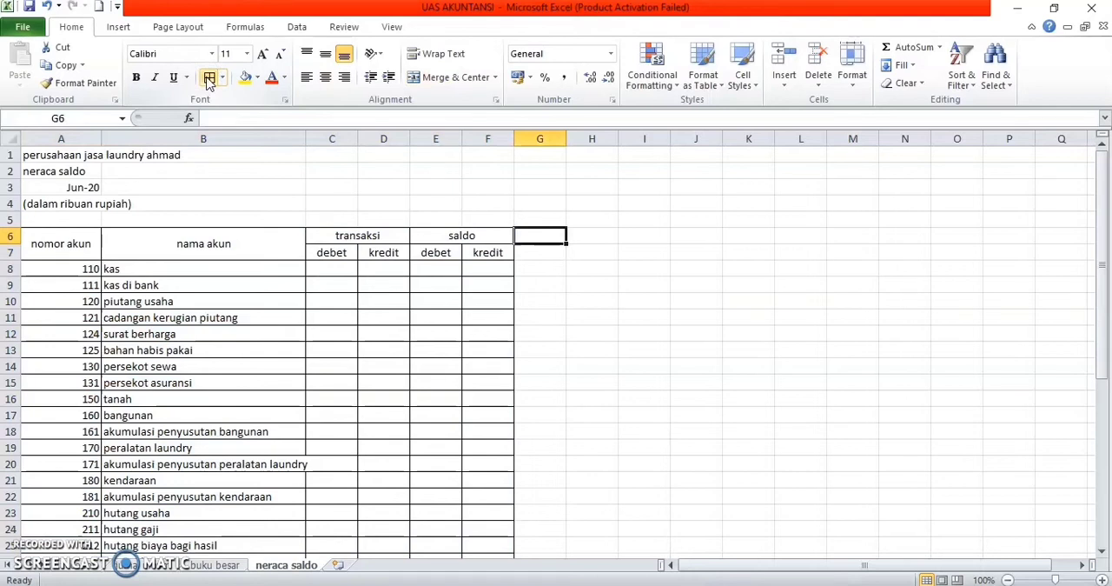
Step: Make the table header cells in A6:F7 bold
key(Left)
key(shift+Left)
key(shift+Left)
key(shift+Left)
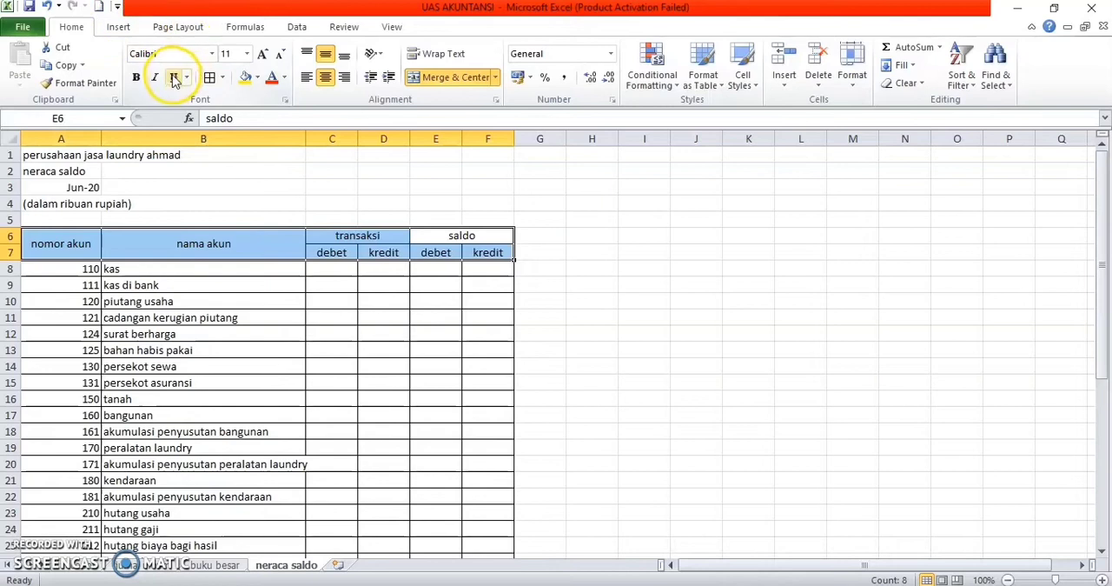
click(135, 79)
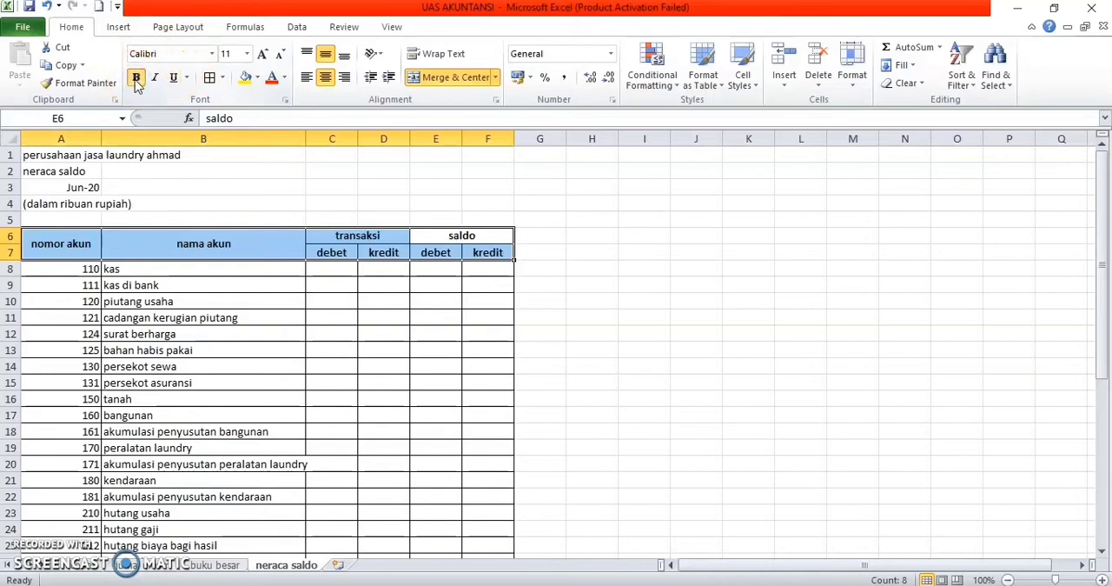
Step: Try to copy the four-line title block from A1:B4 to the range starting at C1
key(Up)
key(Up)
key(Up)
key(Up)
key(Left)
key(Left)
key(Left)
key(Left)
key(Left)
key(Up)
key(shift+Down)
key(shift+Down)
key(shift+Right)
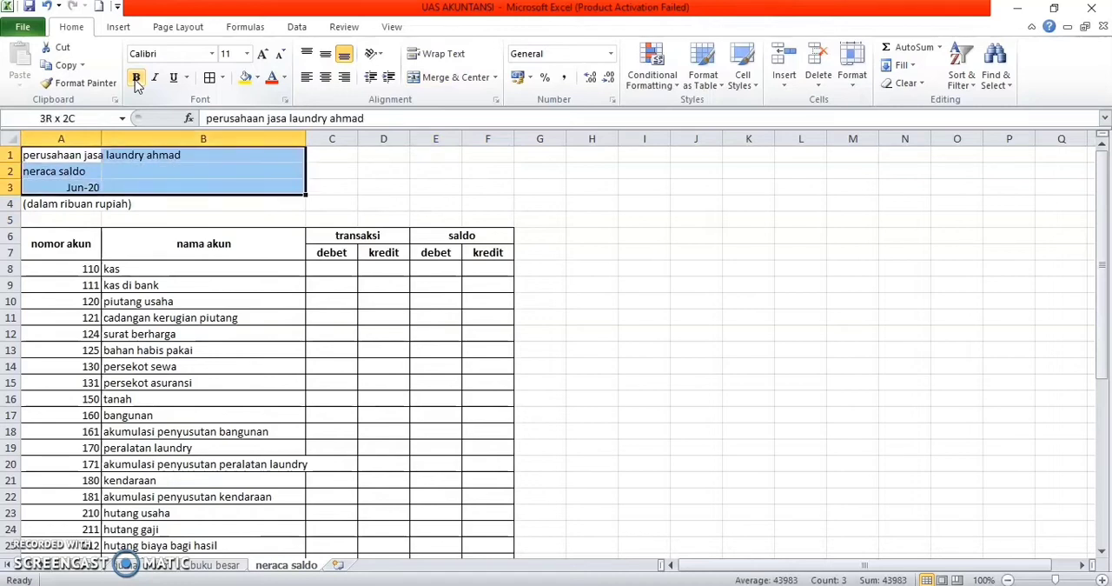
key(shift+Down)
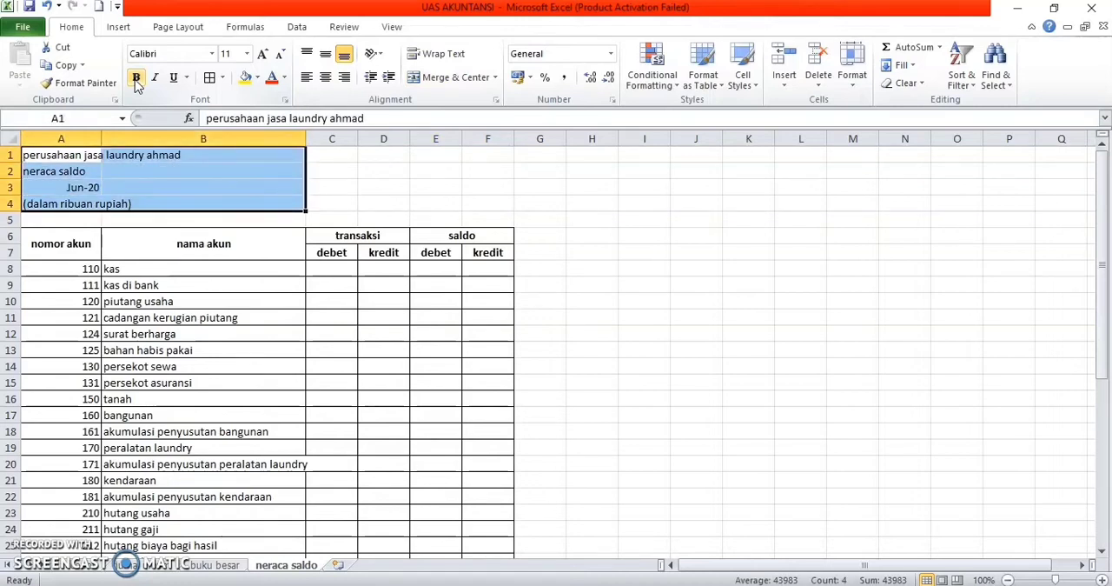
key(ctrl+c)
key(Right)
key(Right)
key(Right)
key(Left)
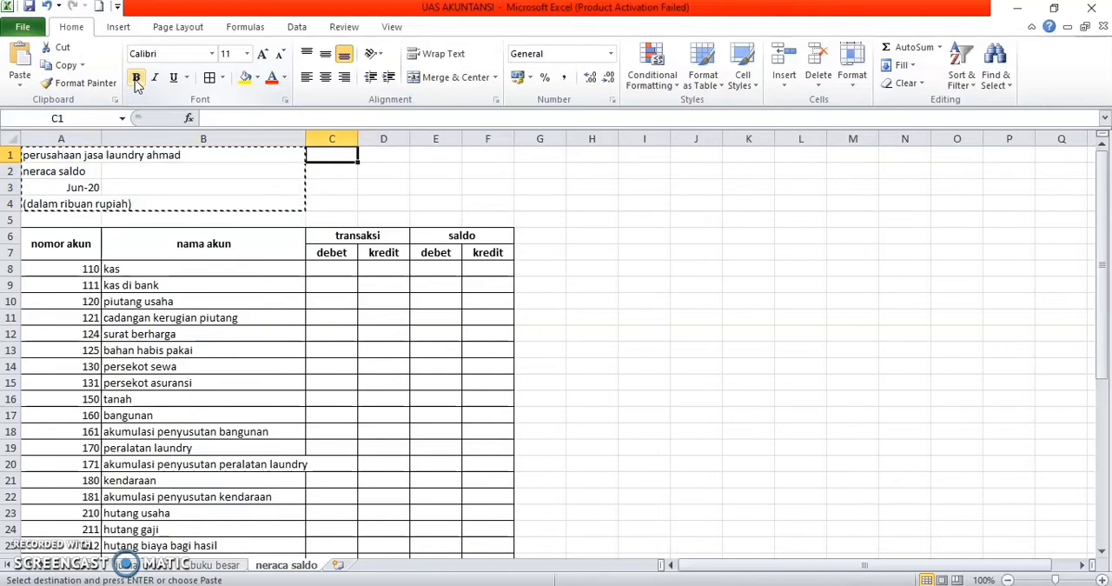
key(ctrl+v)
key(Delete)
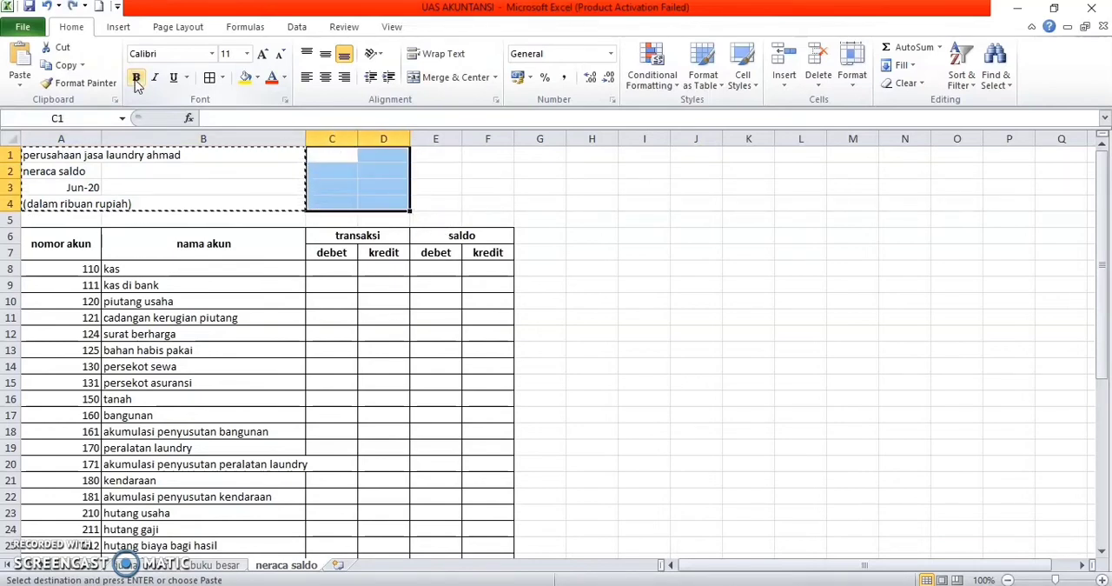
key(Left)
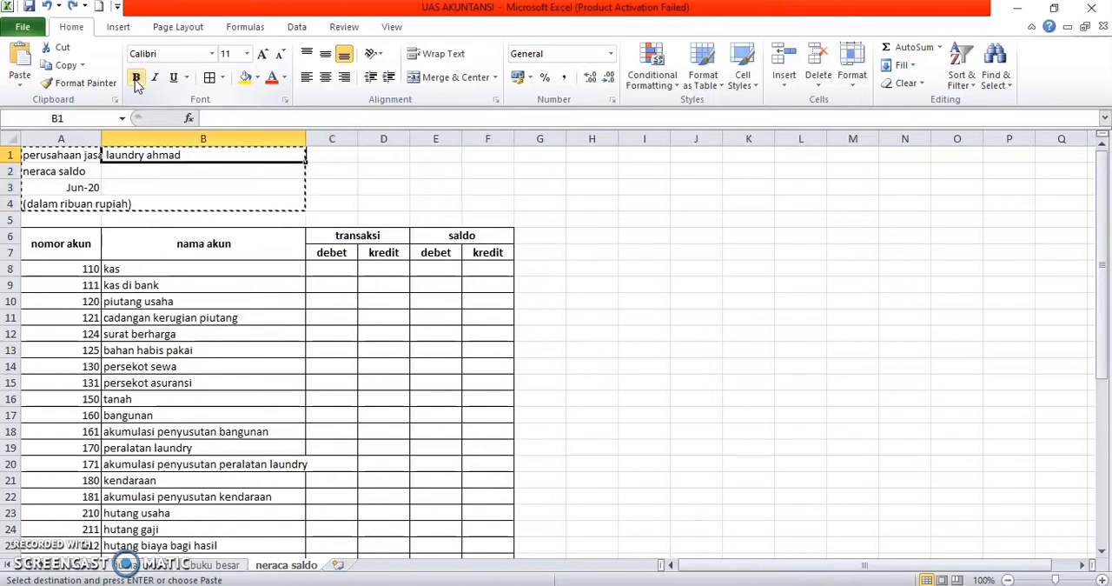
text(x)
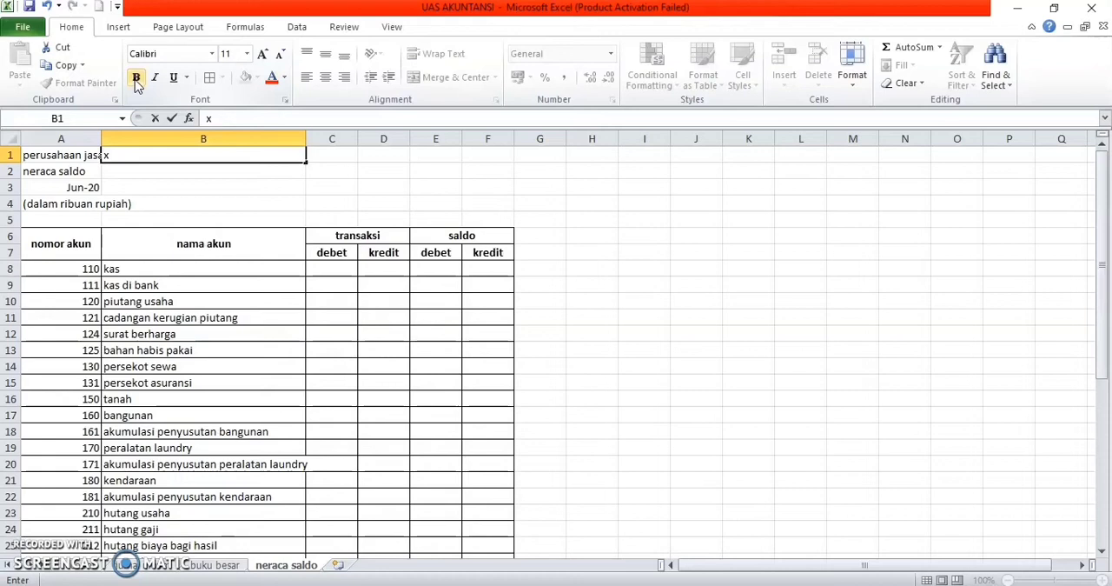
key(Right)
Step: Move the four title lines from A1:A4 to C1:C4
key(Left)
key(Left)
key(shift+Down)
key(shift+Down)
key(shift+Down)
key(ctrl+c)
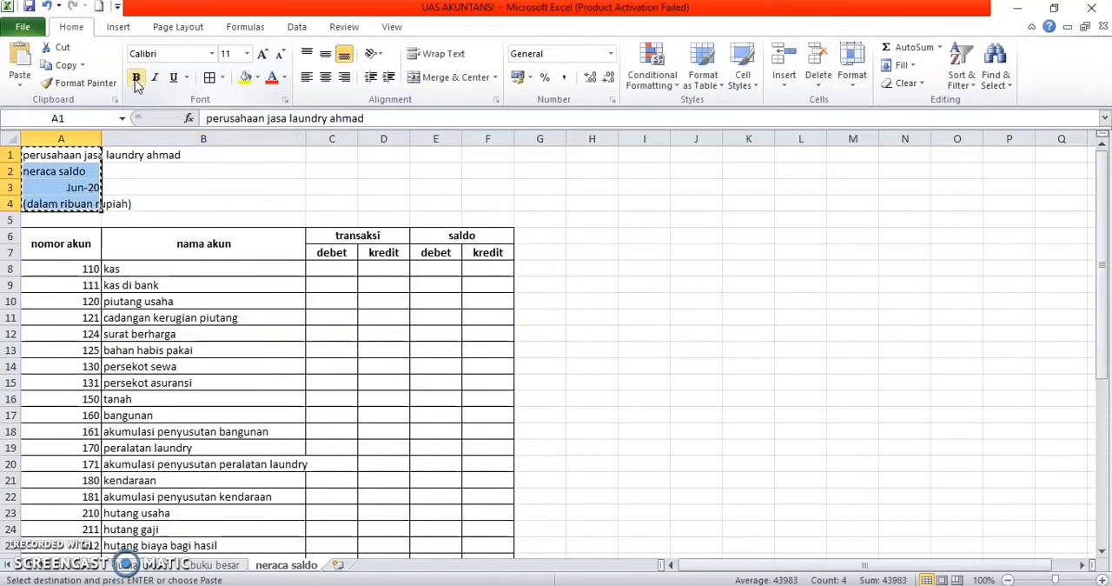
key(Right)
key(Right)
key(ctrl+v)
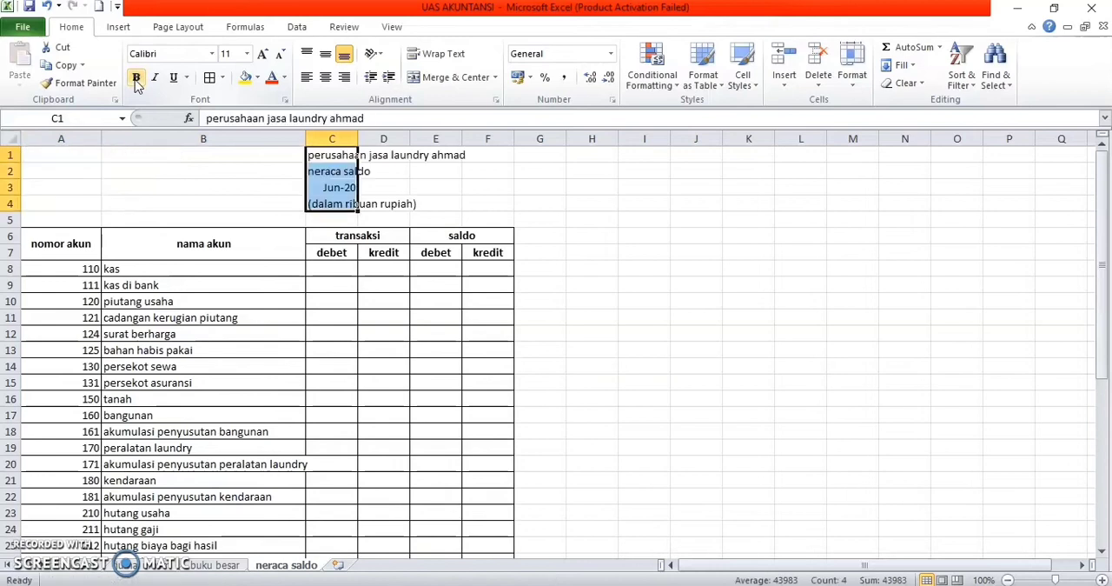
key(Up)
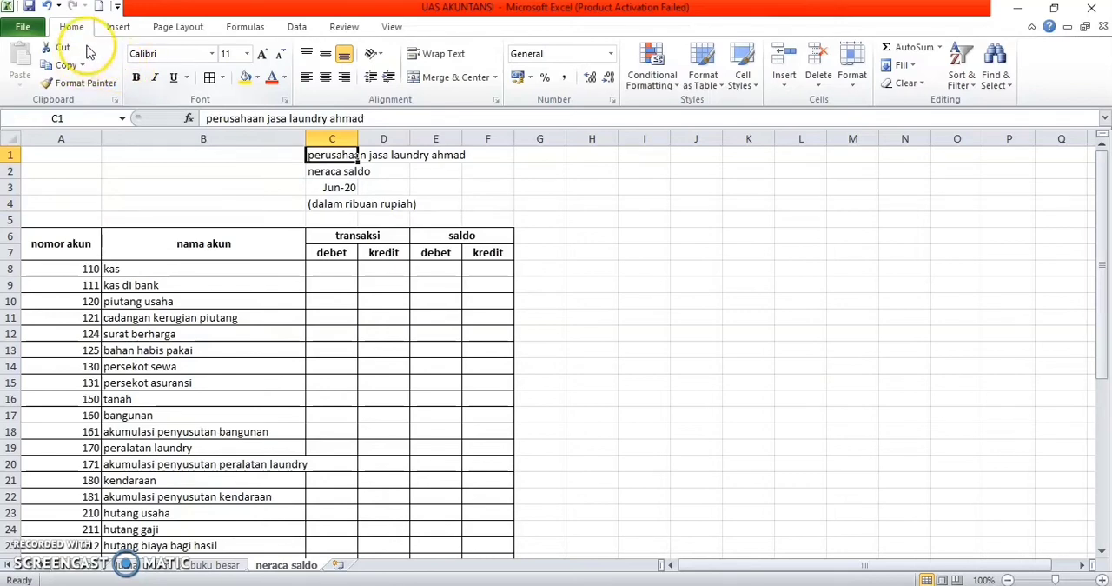
Step: Center the cells of the title block in C1:E4 horizontally and select the debet cell C8 for kas
click(277, 154)
drag(317, 155, 442, 202)
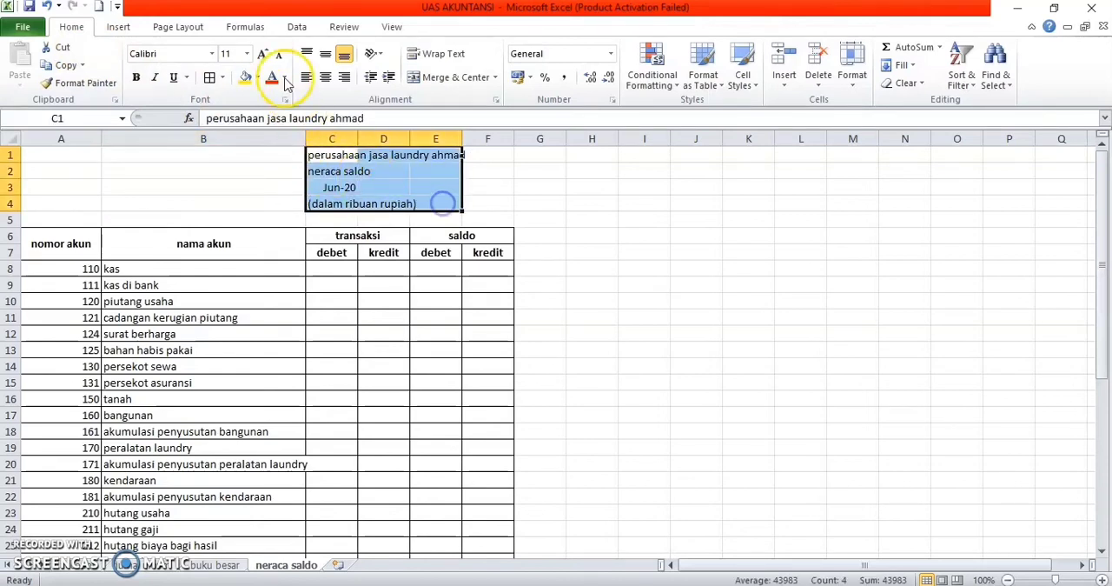
click(325, 76)
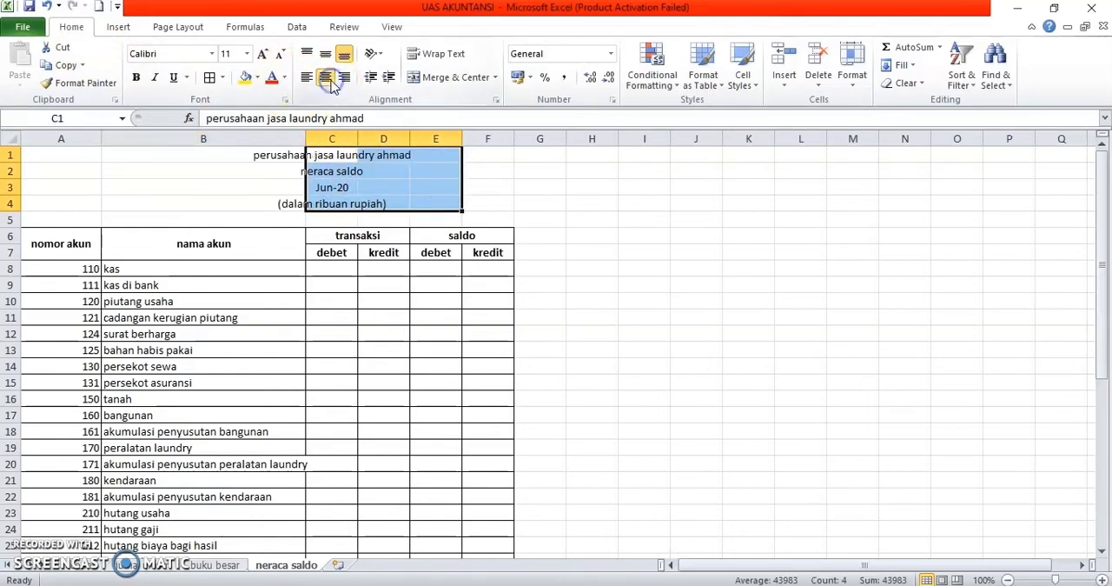
click(446, 249)
click(340, 268)
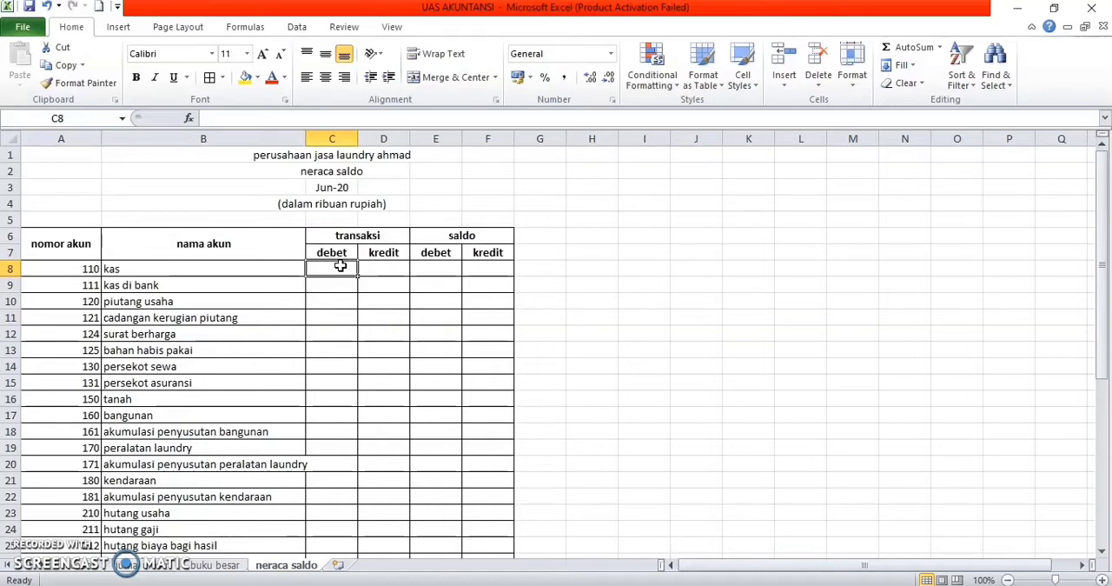
Step: Enter =SUMIF(Akun_BukuB;B8;akun_debitbukubesar) in the transaksi debet cell C8 for kas and fill it down to biaya lain-lain in C43
click(222, 565)
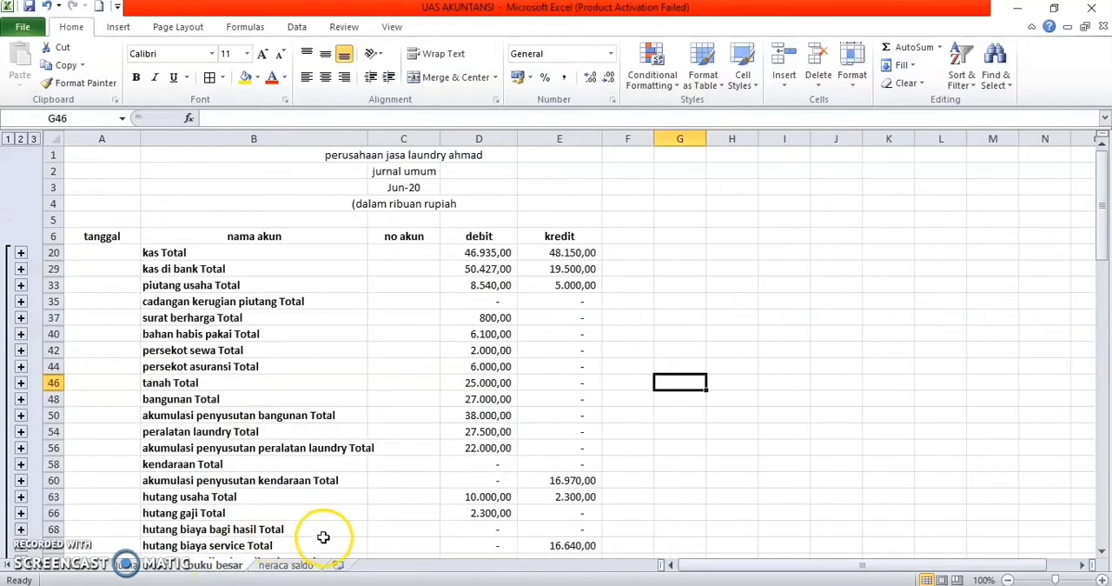
click(307, 564)
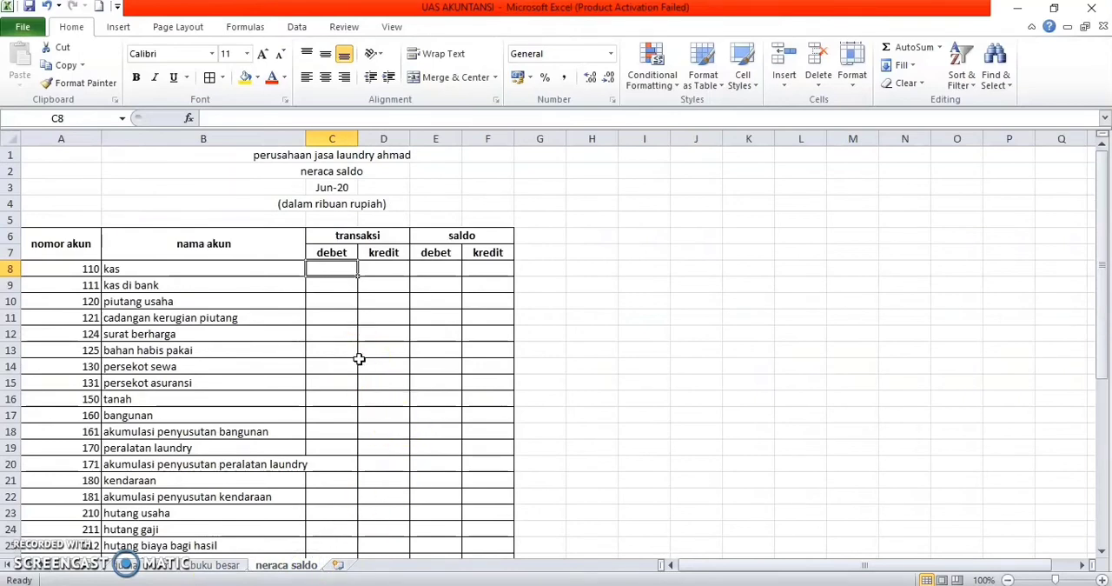
text(=sum)
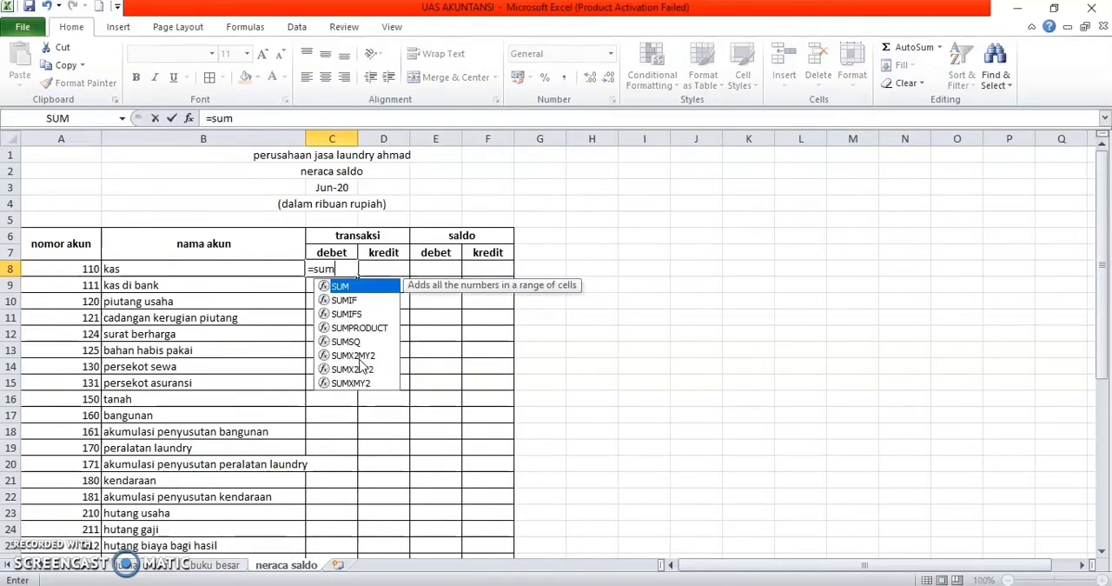
double_click(351, 299)
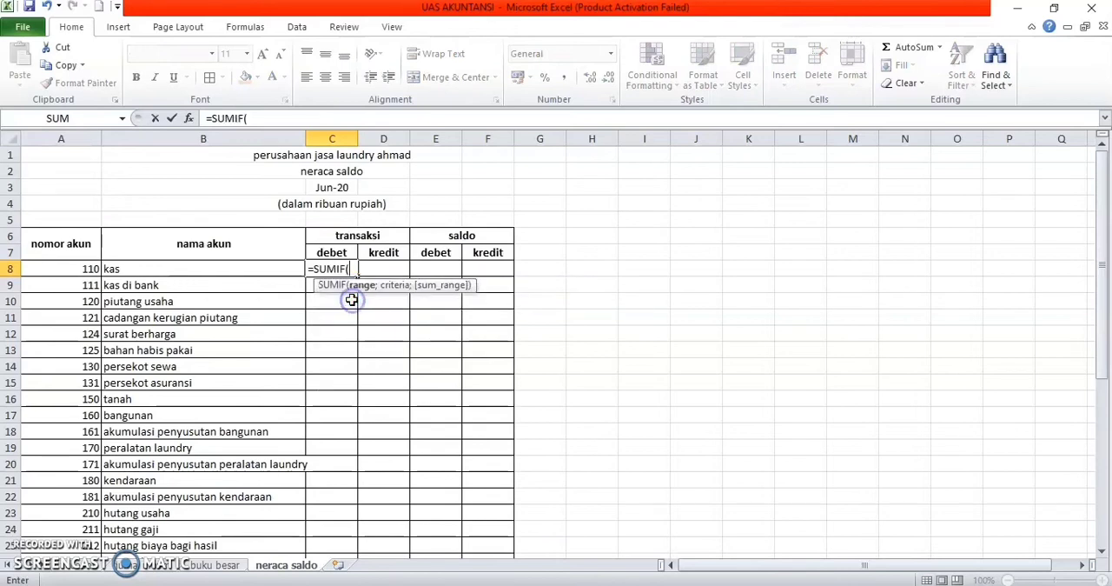
text(aku)
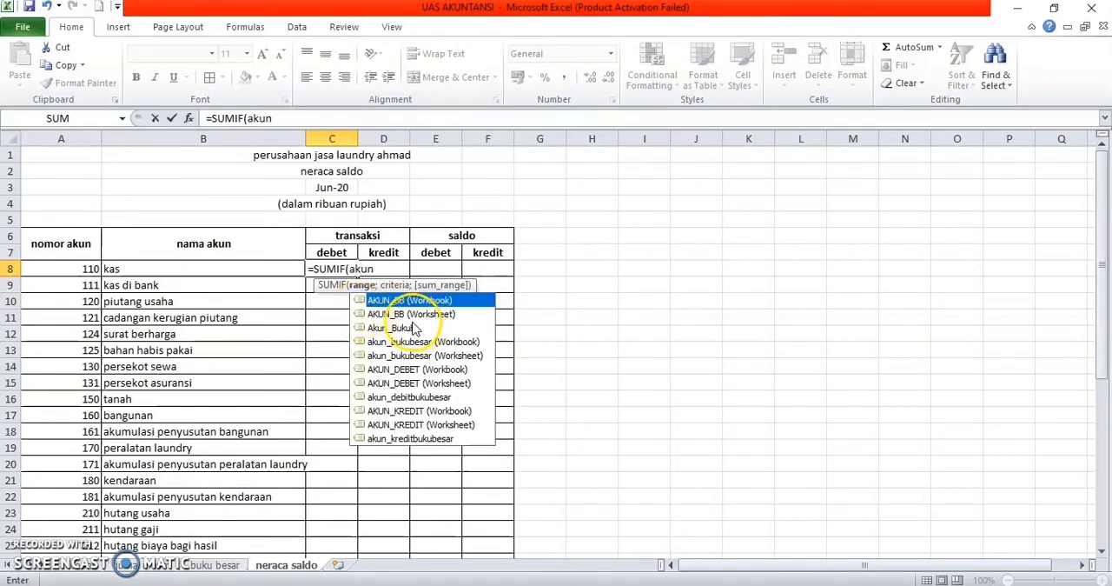
text(n)
double_click(407, 329)
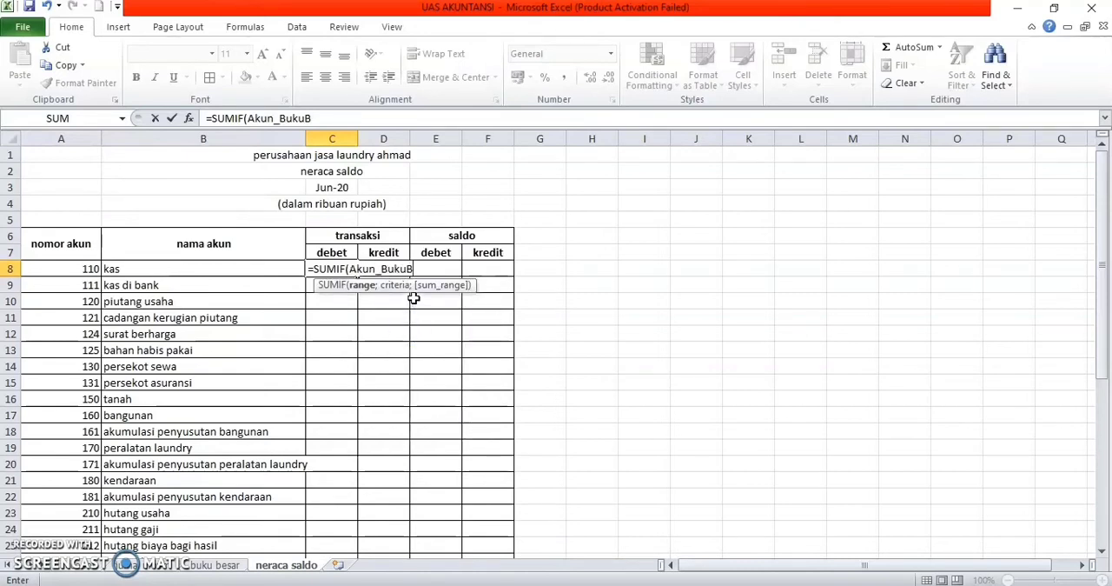
text(;)
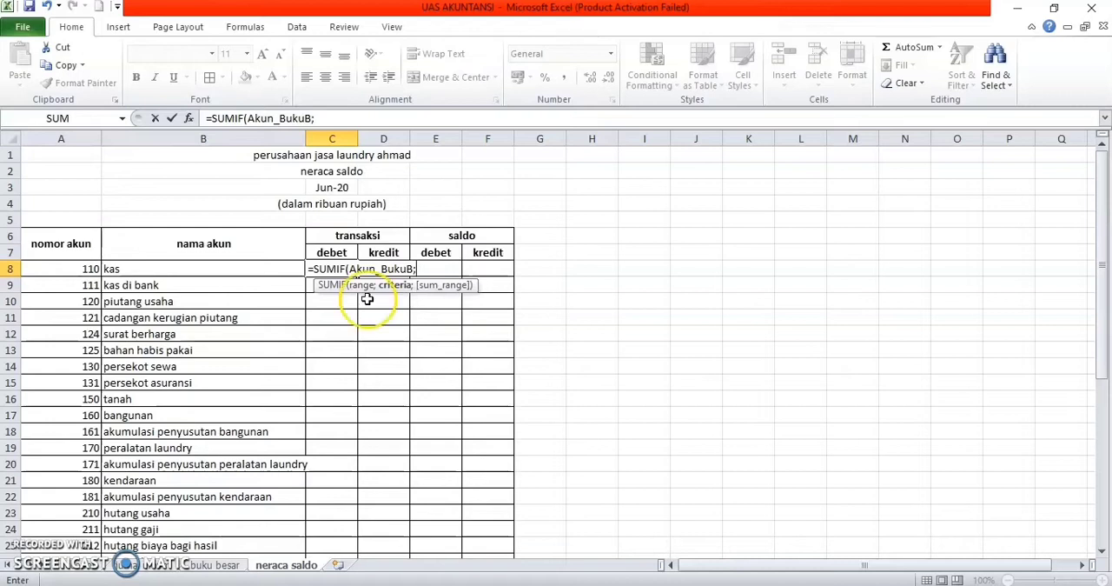
click(195, 270)
text(;)
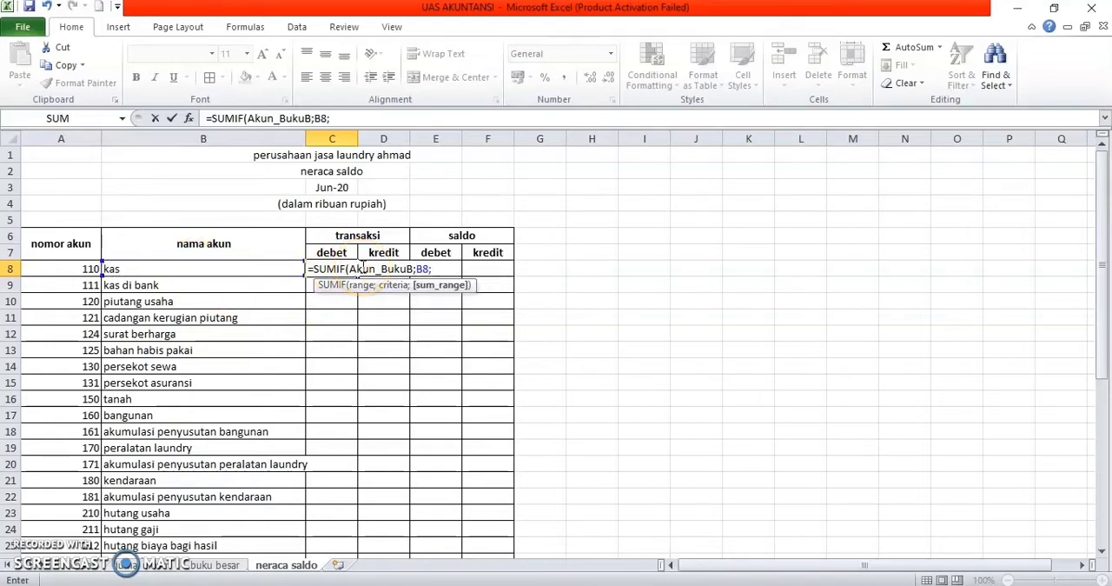
text(aku)
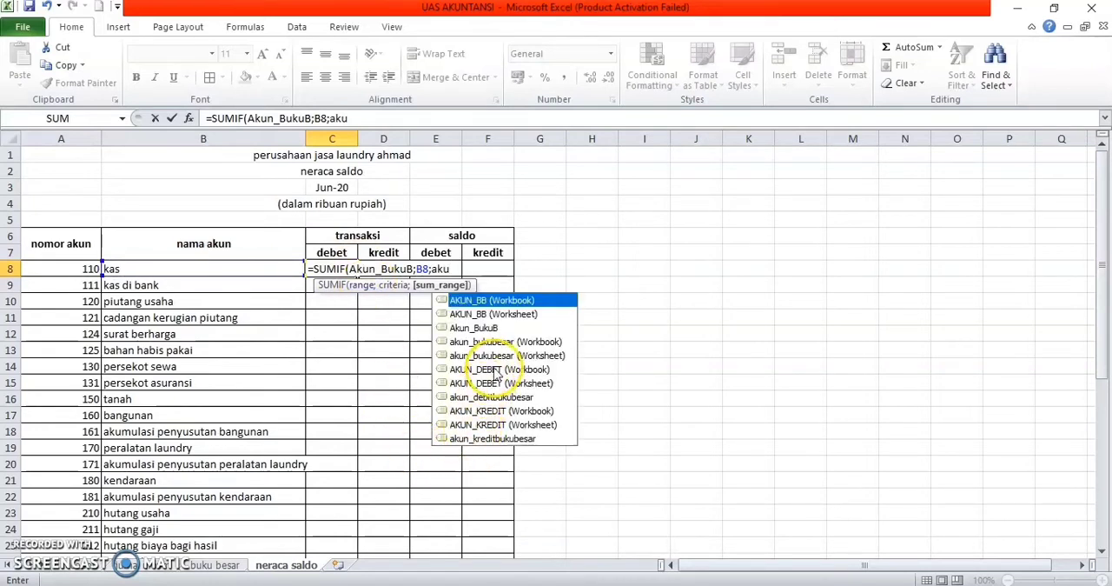
click(487, 398)
double_click(486, 398)
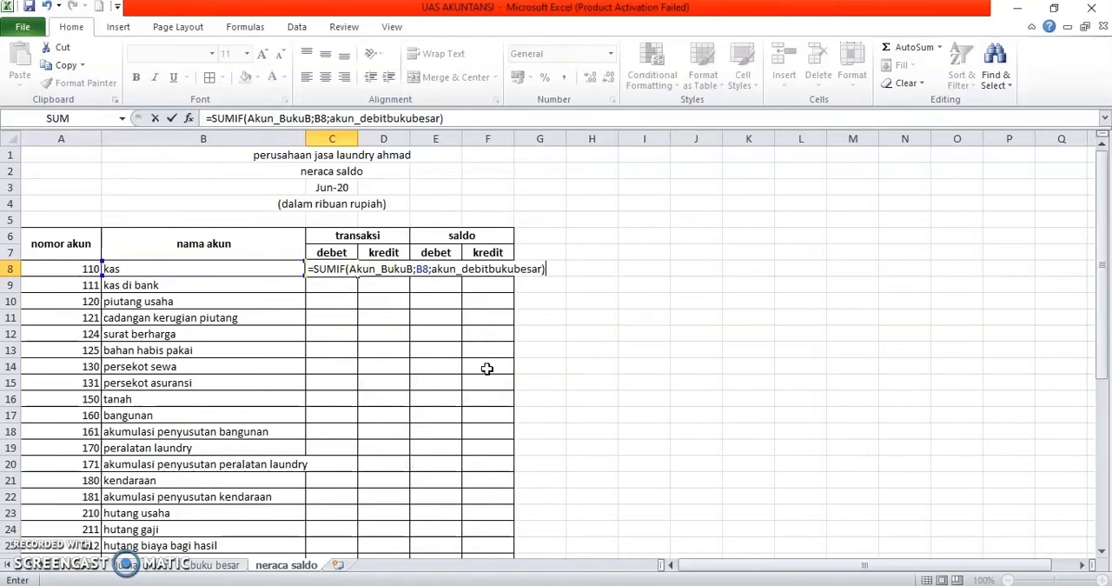
key(Return)
click(338, 268)
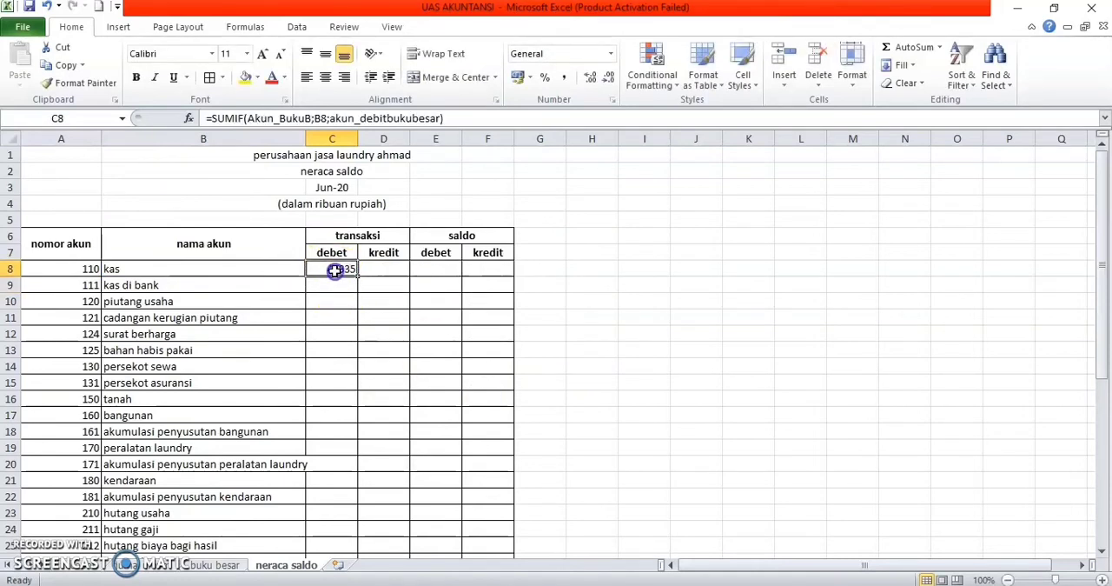
drag(362, 277, 355, 502)
Step: Try to total the transaksi debet amounts C8:C43 with a SUM formula in C44
click(335, 515)
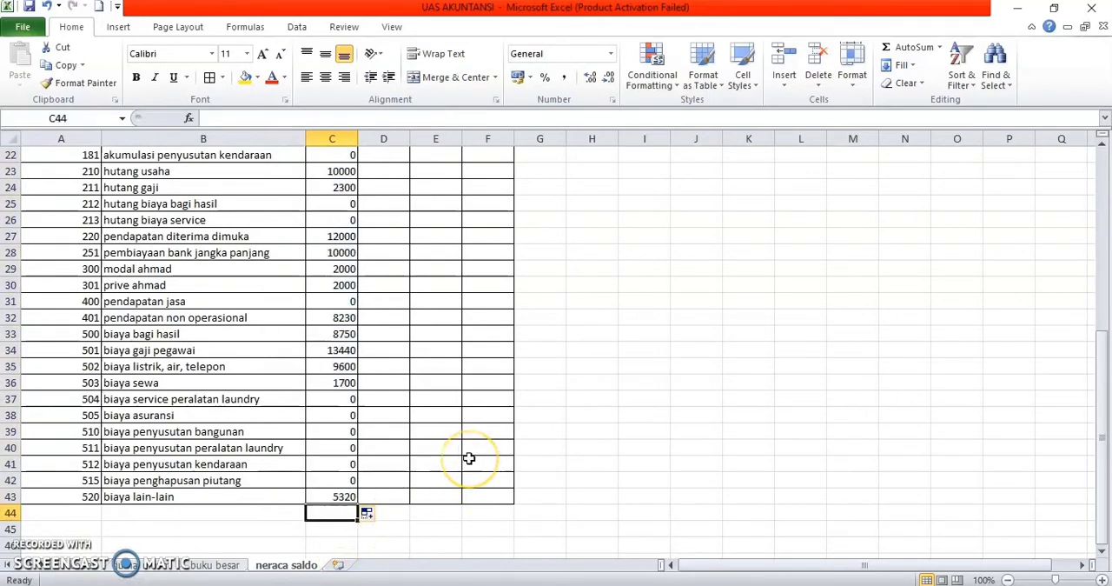
text(=sum)
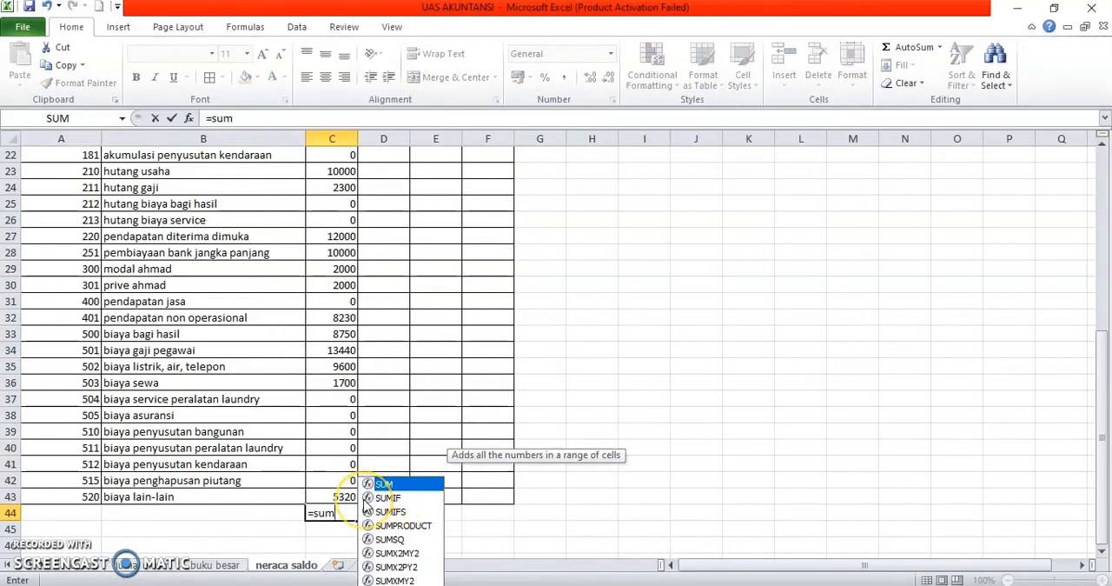
text(()
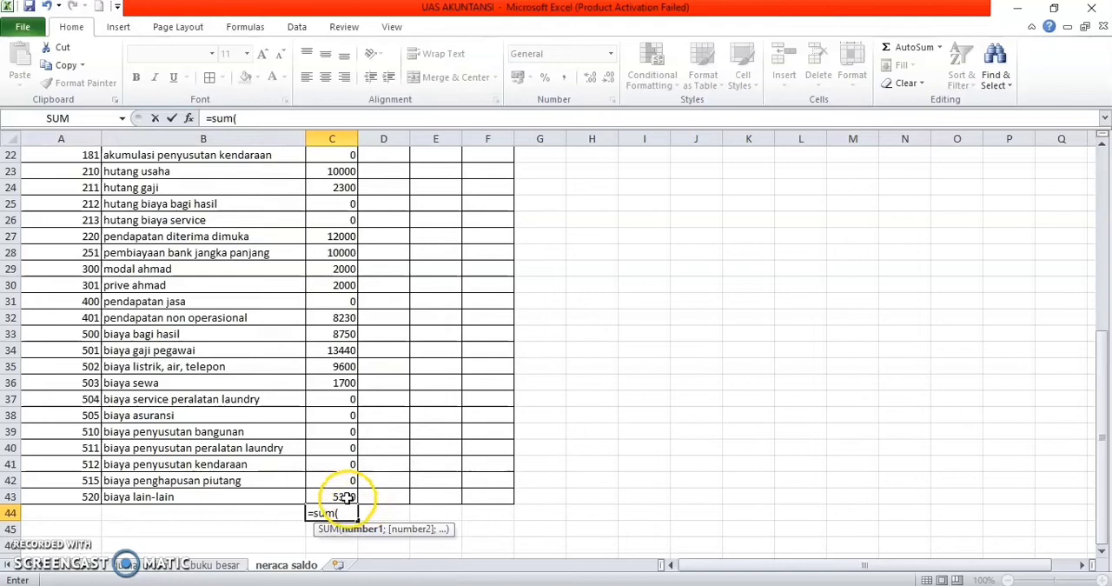
drag(351, 496, 351, 205)
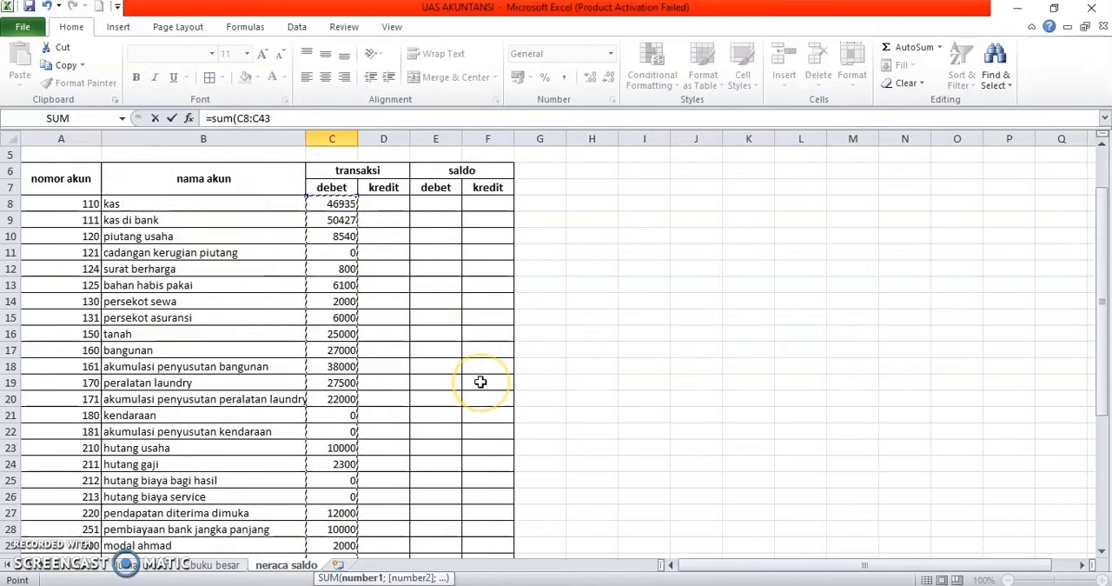
click(647, 335)
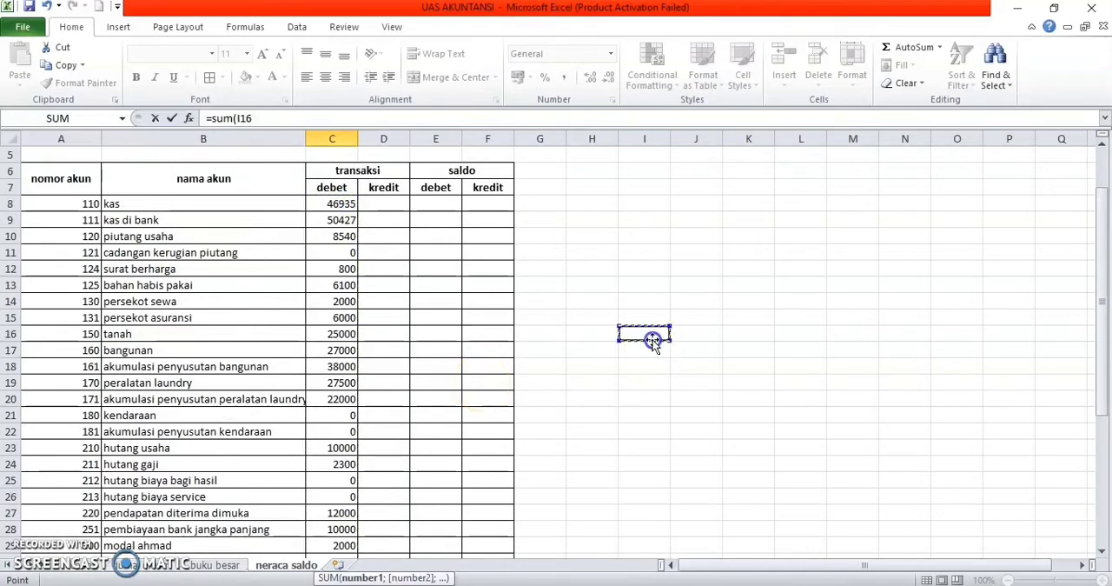
click(549, 418)
text(m)
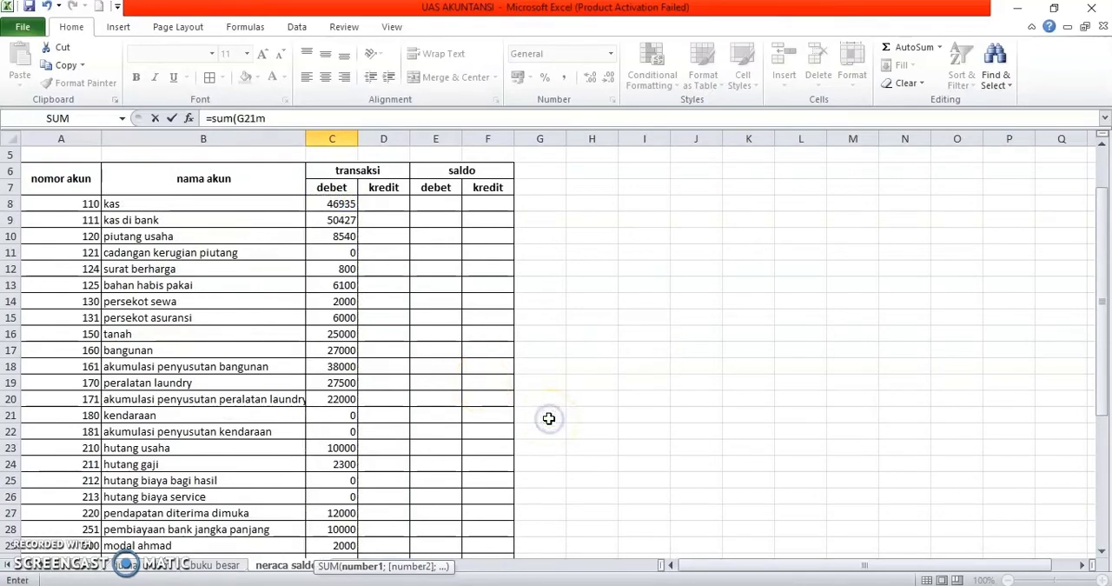
key(BackSpace)
drag(1103, 283, 1106, 532)
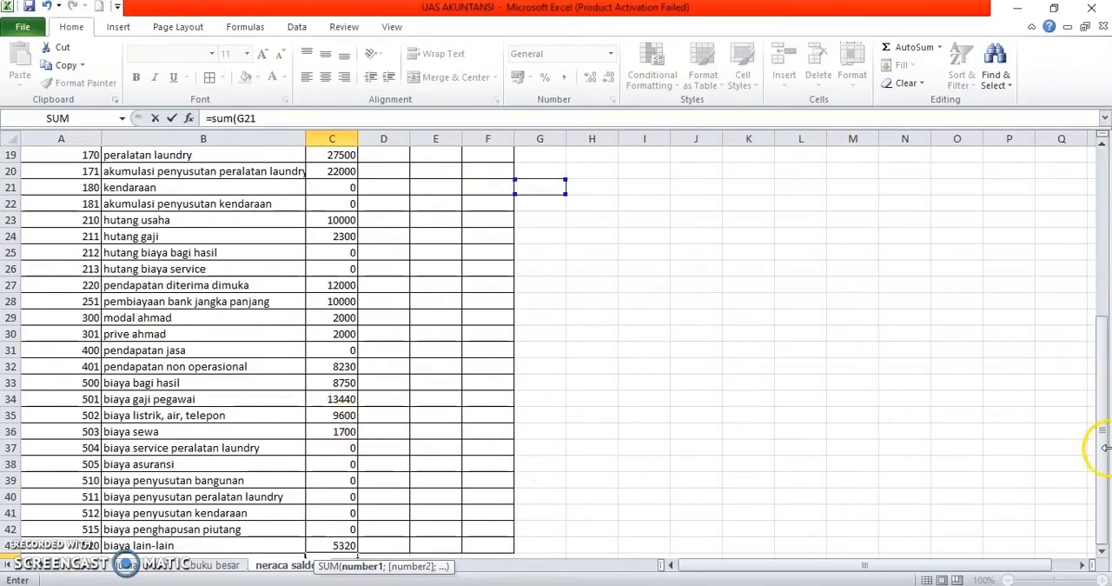
mouse_move(1105, 447)
mouse_down()
mouse_move(1078, 305)
mouse_move(1103, 445)
mouse_up()
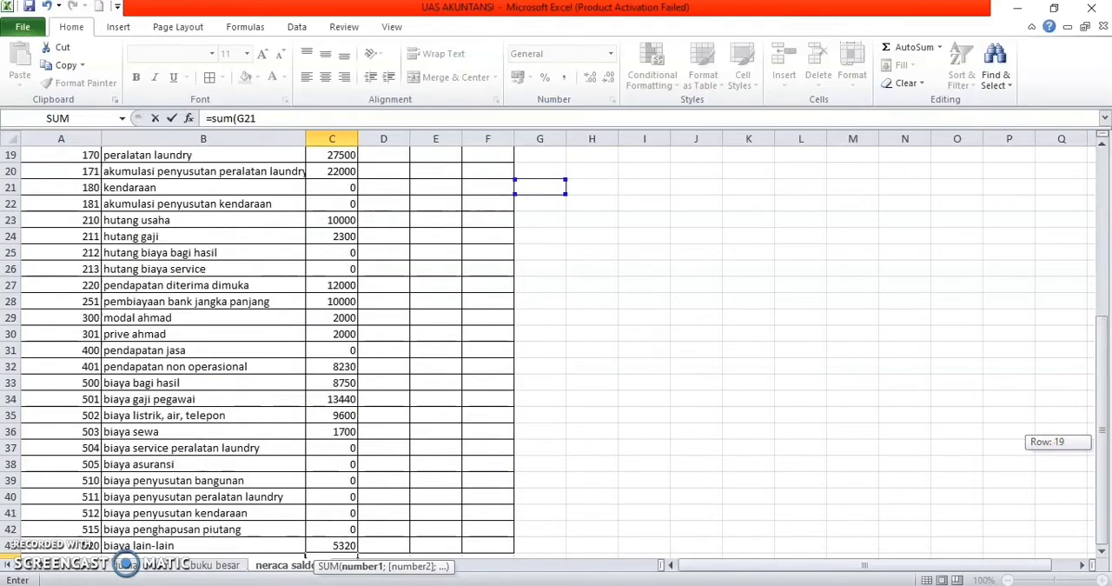
click(571, 432)
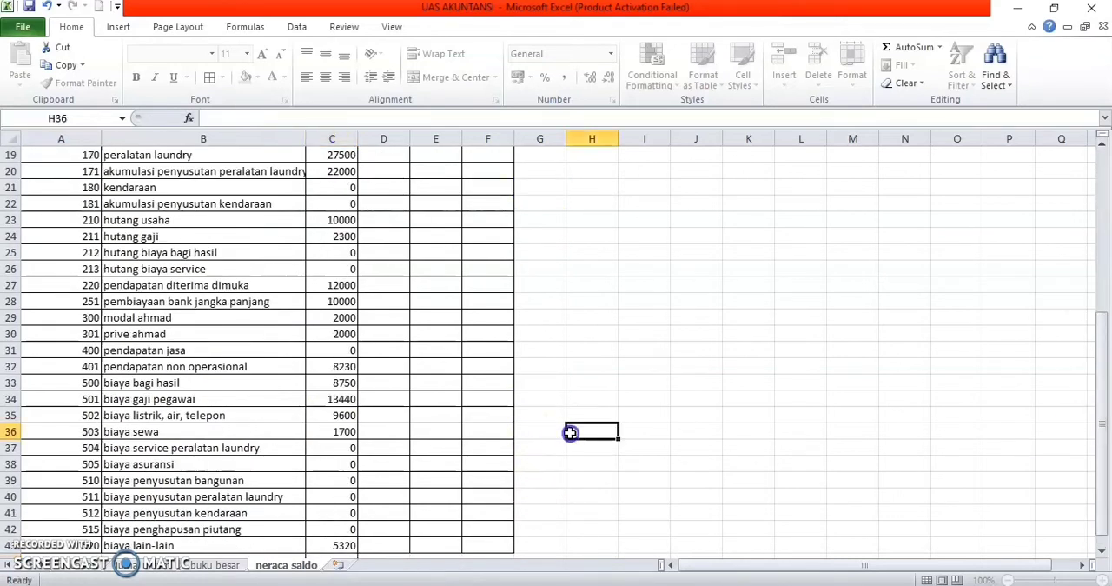
scroll(616, 451, down, 5)
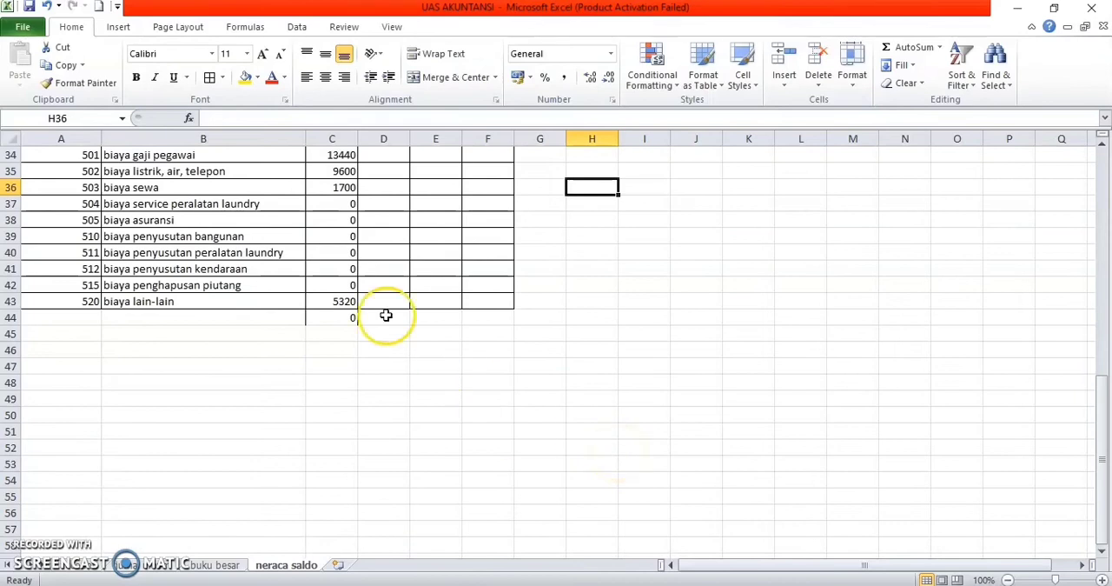
Step: Replace the content of C44 with a SUM formula totalling the transaksi debet amounts in C8:C43
click(359, 319)
key(BackSpace)
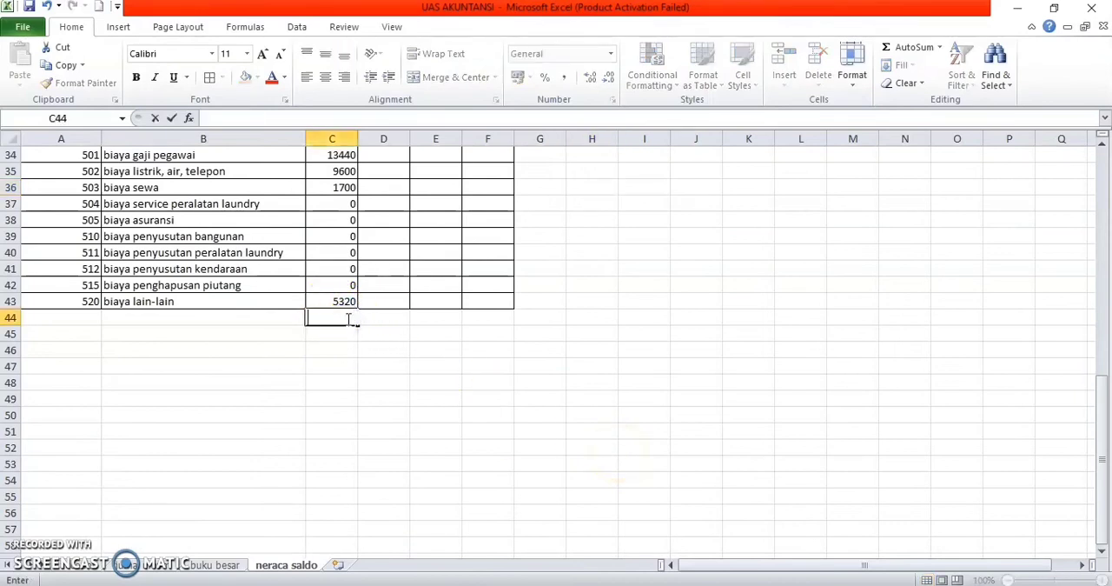
text(=sum)
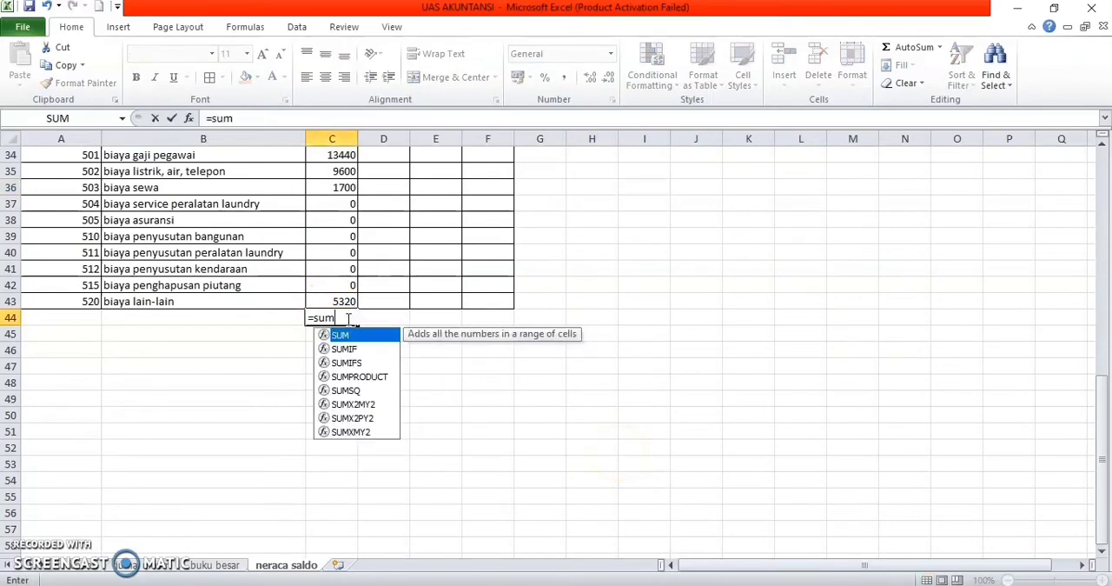
text(()
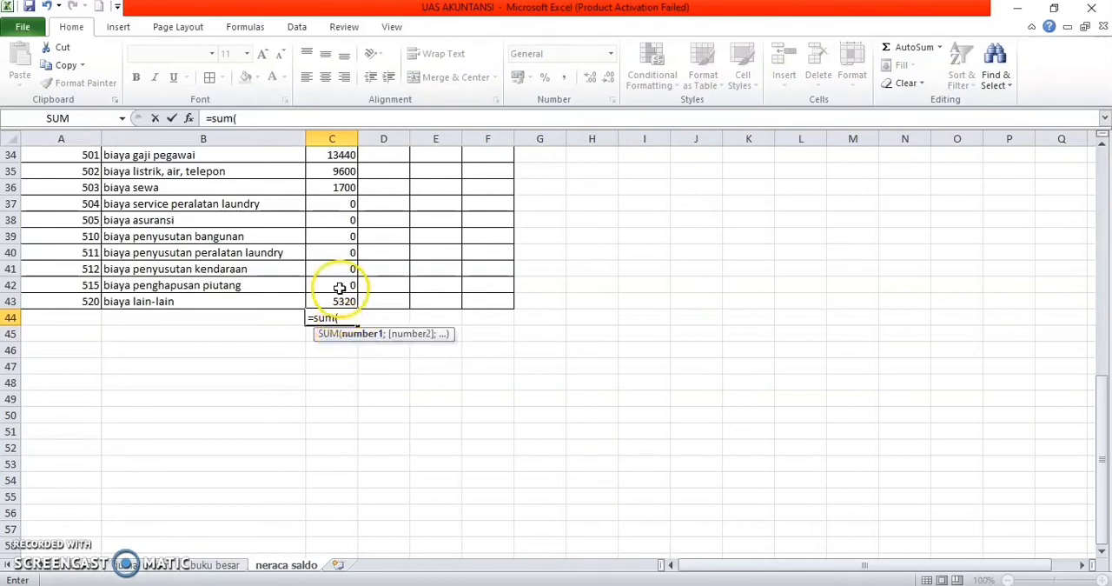
click(336, 301)
drag(335, 302, 340, 220)
key(Return)
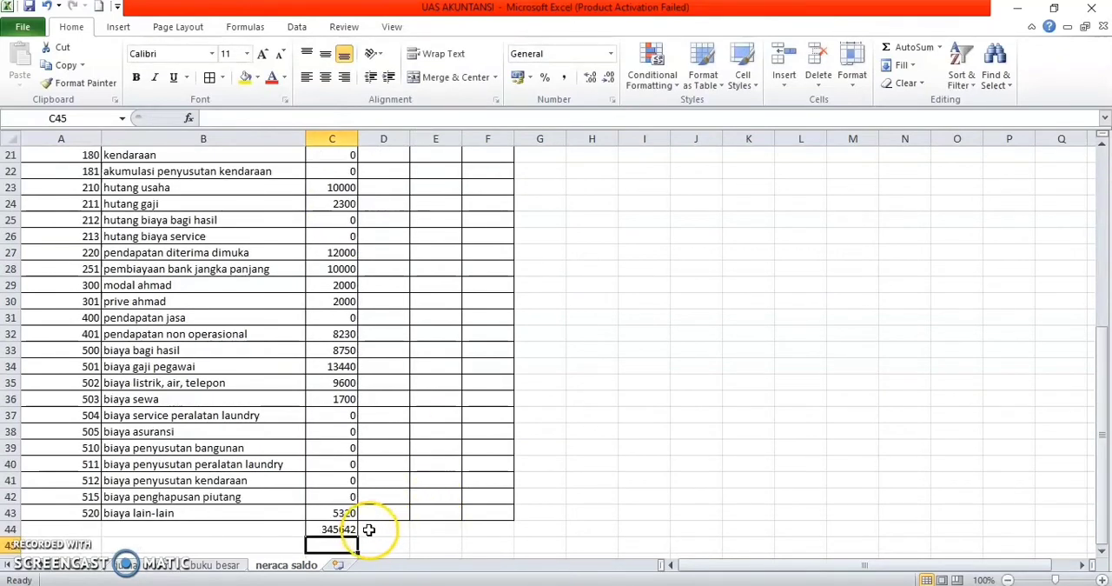
Step: Enter =SUMIF(Akun_BukuB;B8;akun_kreditbukubesar) in the transaksi kredit cell D8 for kas and fill it down to D43
scroll(389, 461, up, 7)
click(372, 268)
text(=sum)
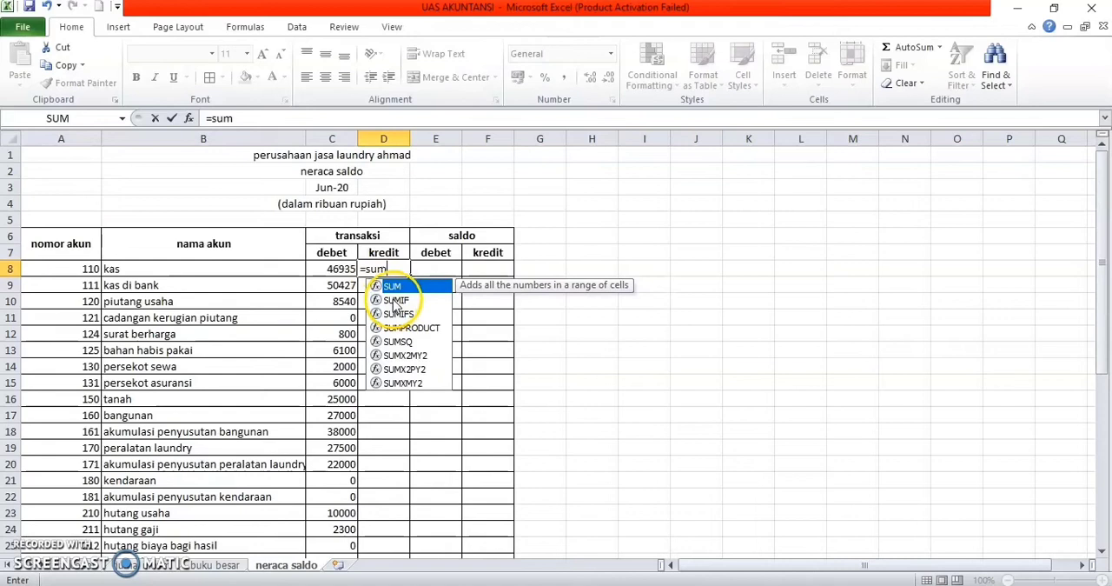
double_click(393, 300)
text(aku)
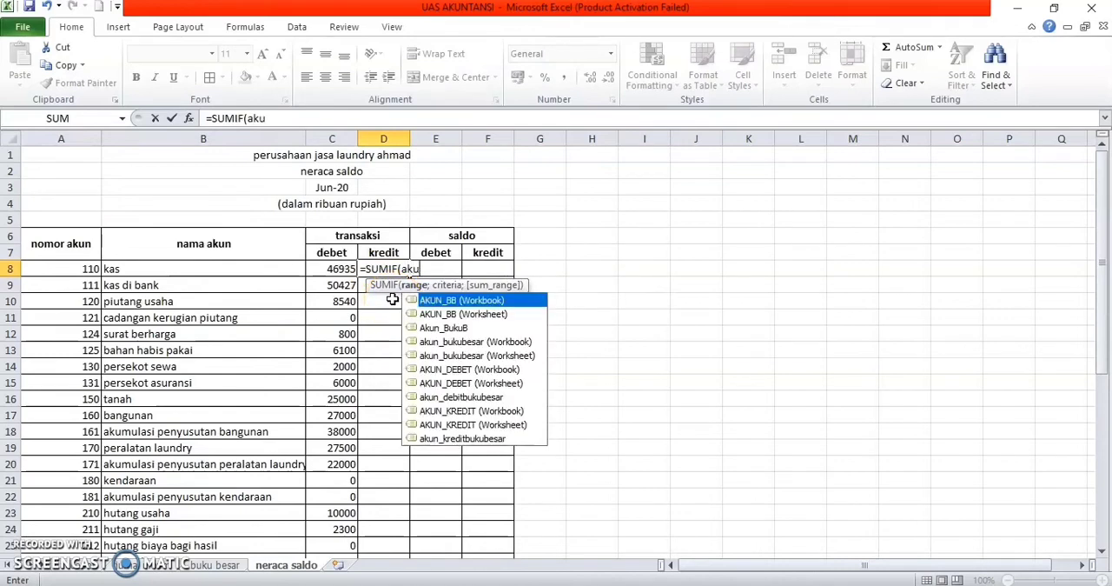
double_click(458, 328)
text(;)
click(239, 268)
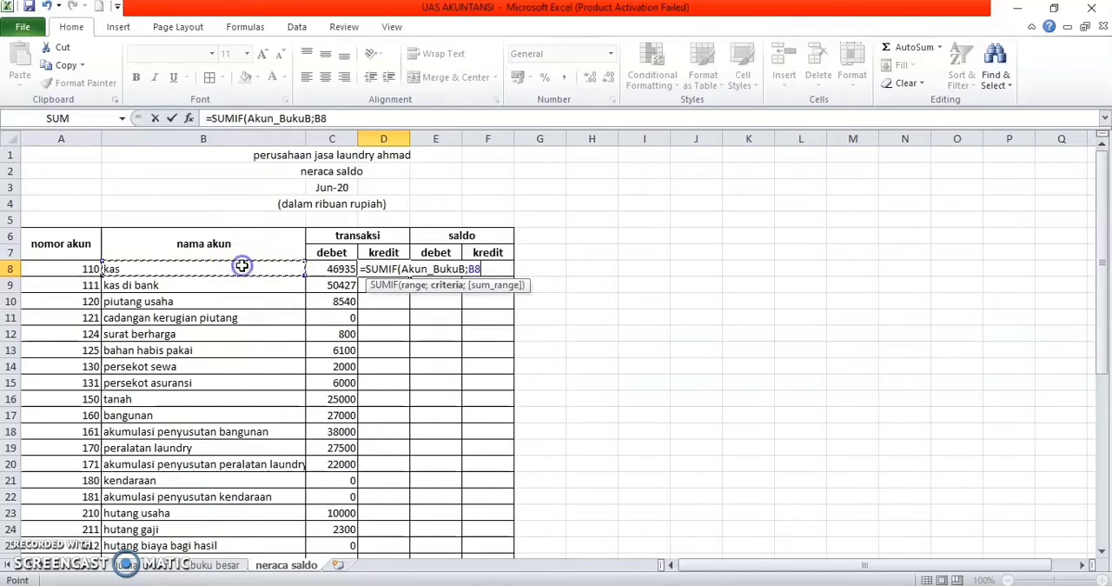
text(;)
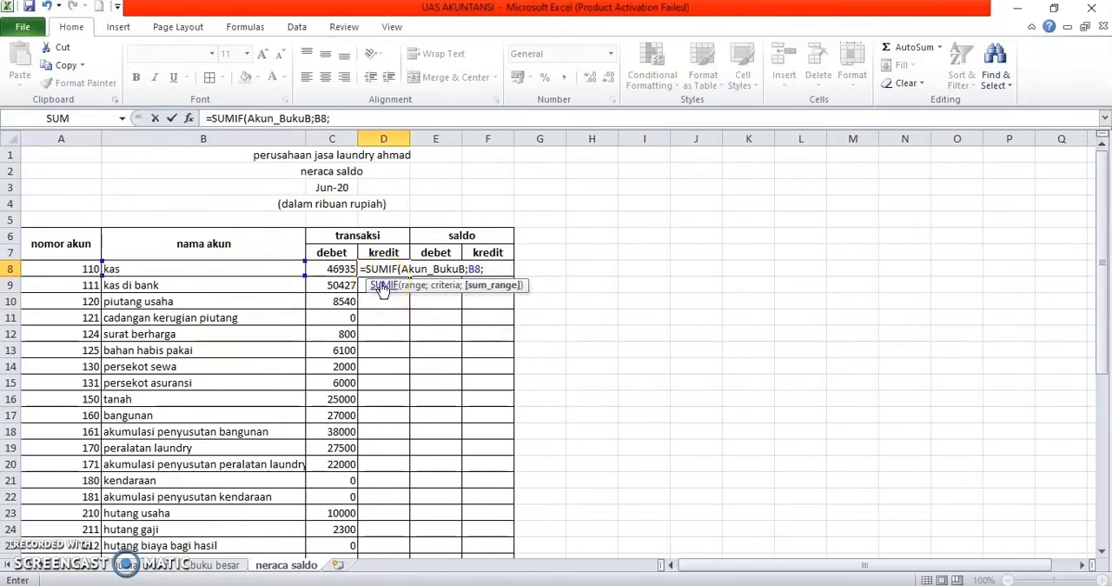
text(akun)
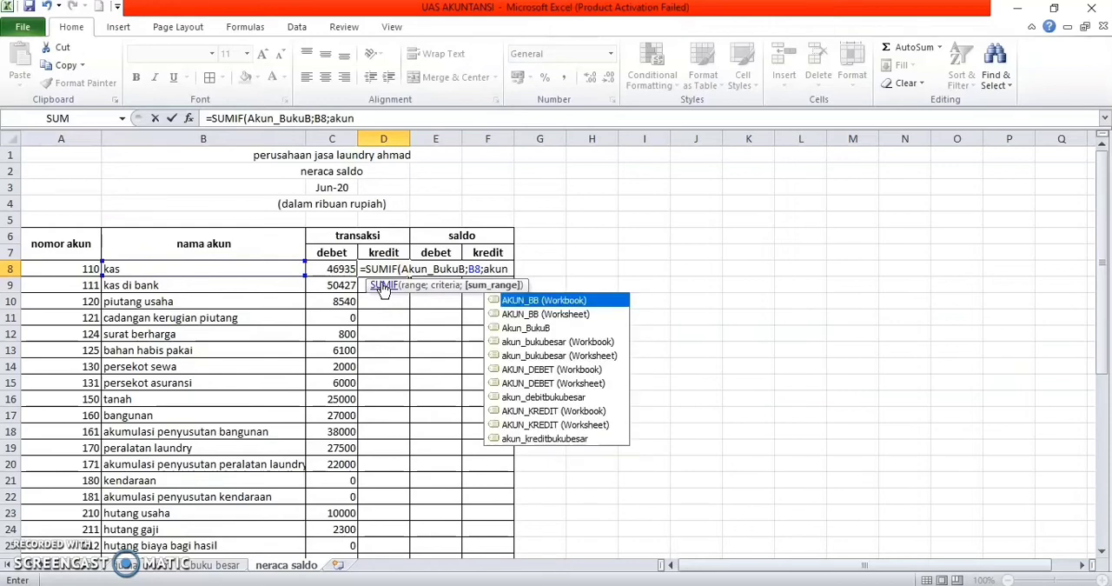
double_click(524, 439)
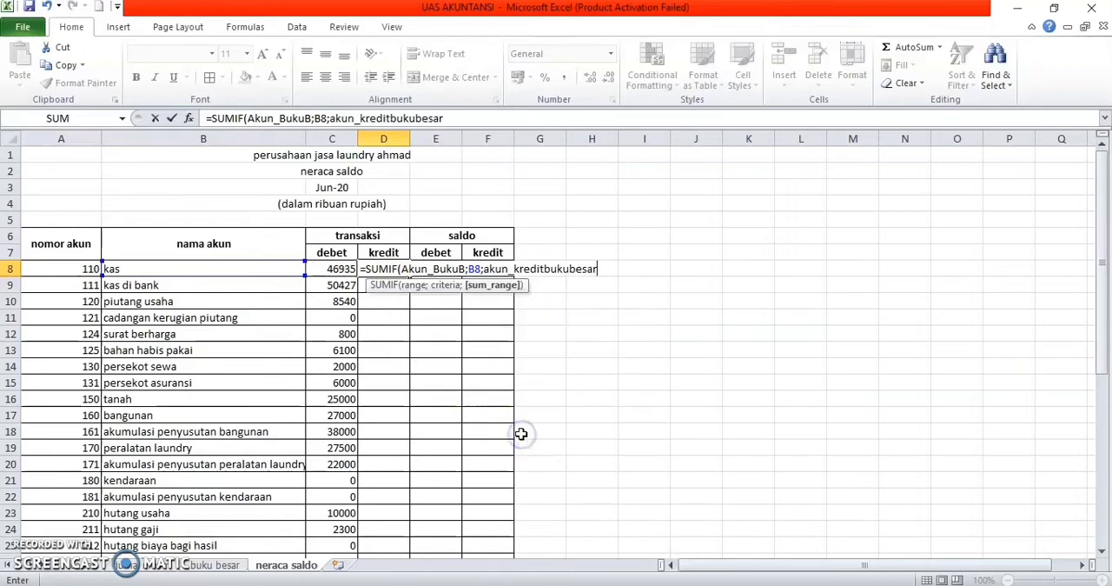
key(Return)
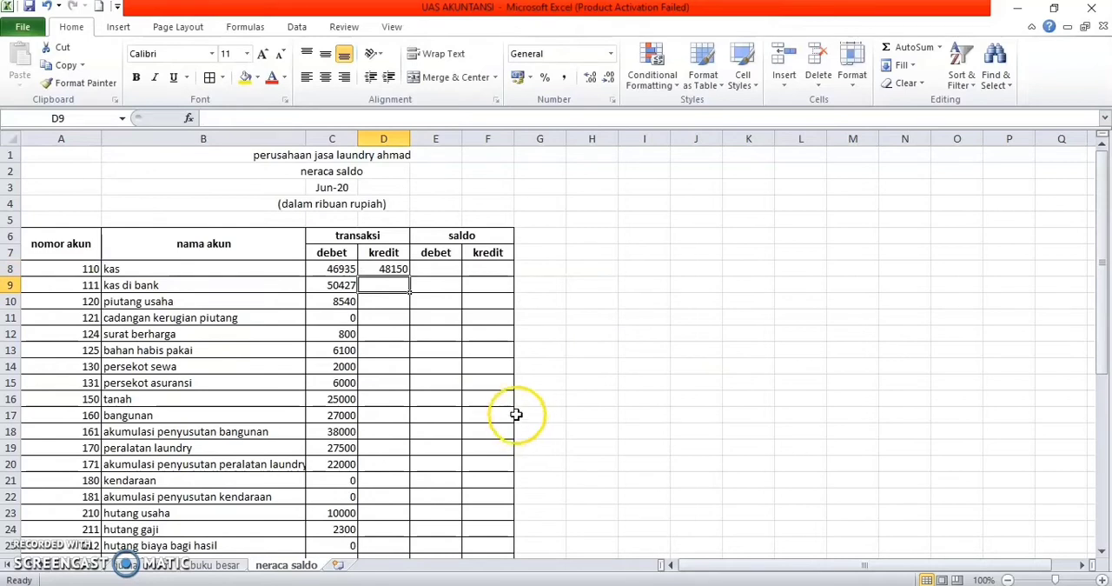
click(407, 270)
drag(408, 276, 413, 532)
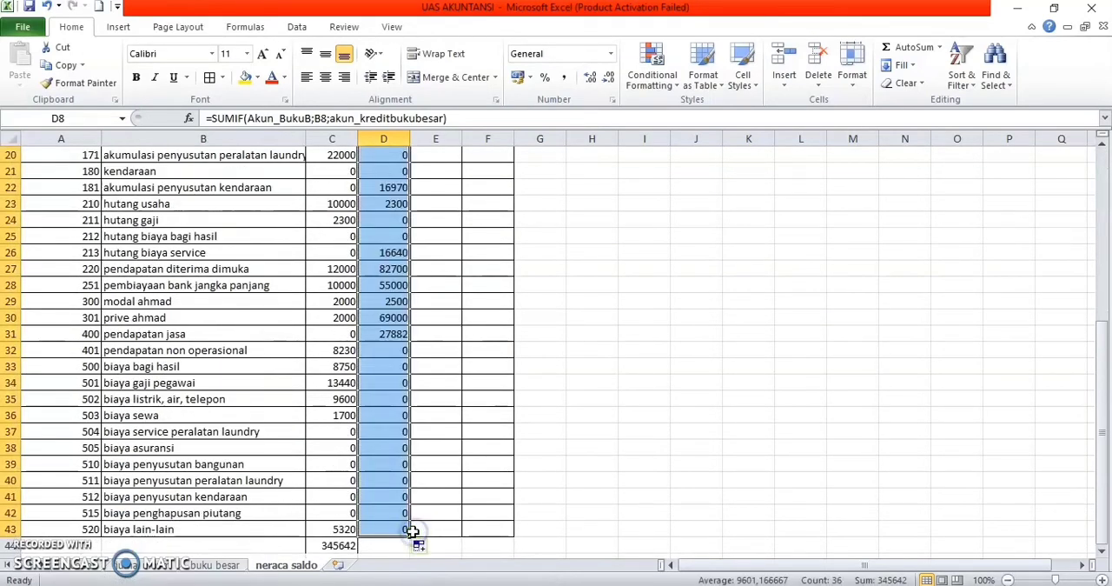
Step: Total the transaksi kredit amounts D8:D43 with a SUM formula in D44
click(391, 545)
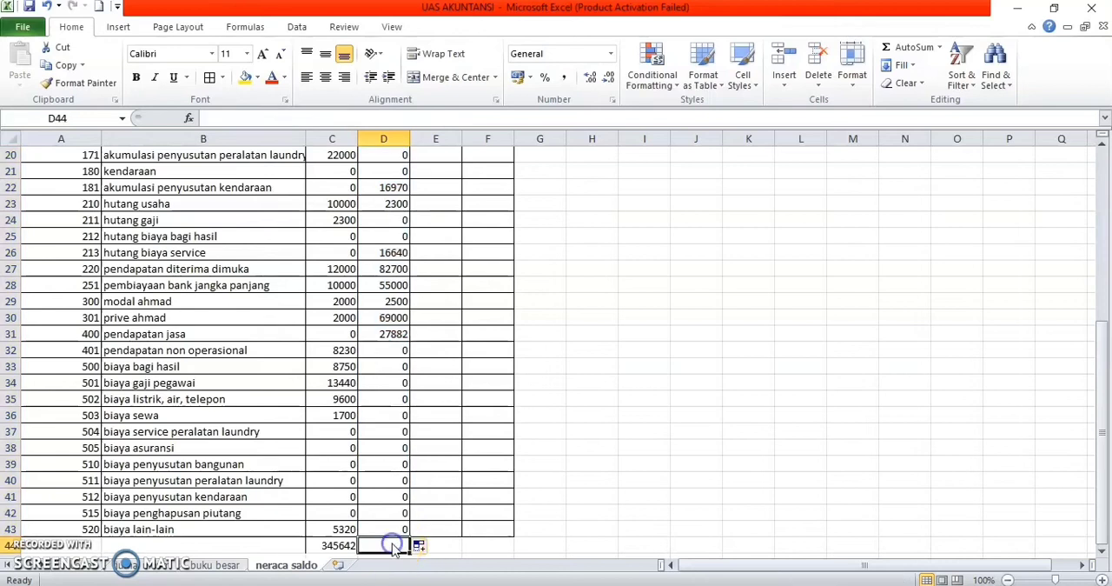
text(=sum)
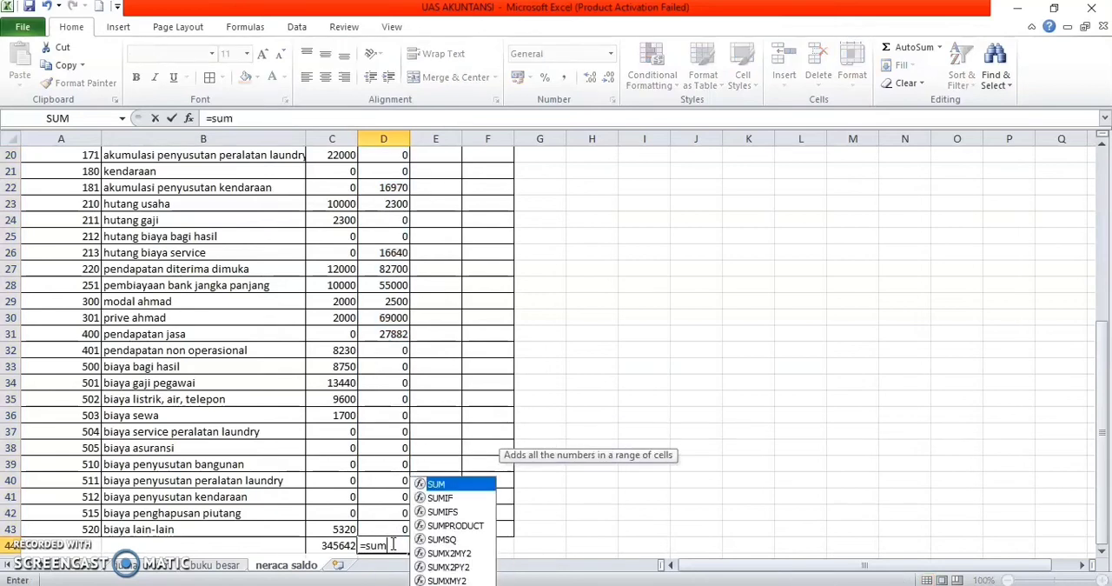
text(()
drag(394, 530, 393, 188)
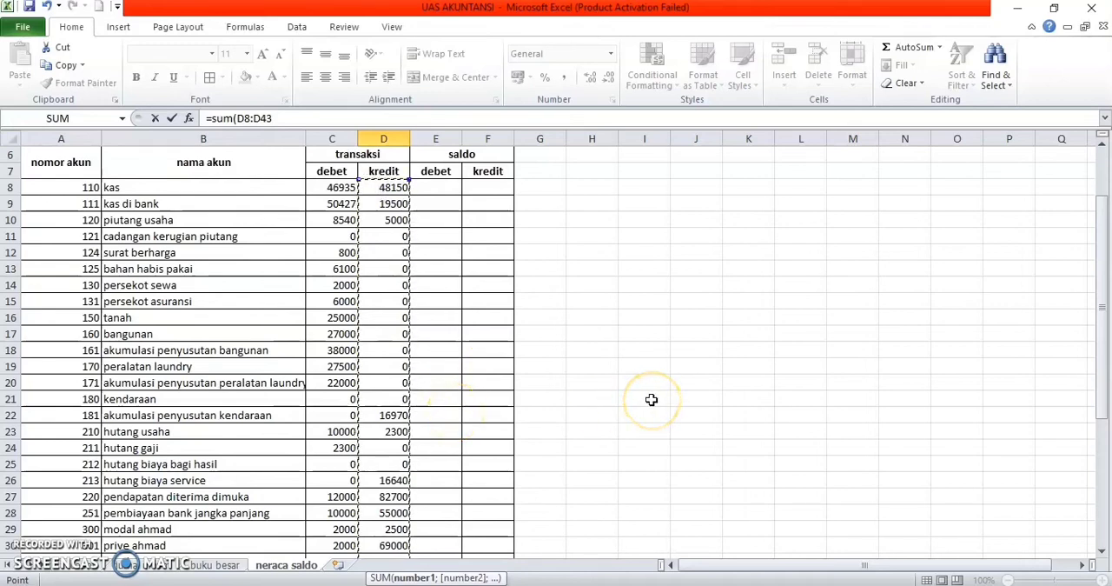
key(Return)
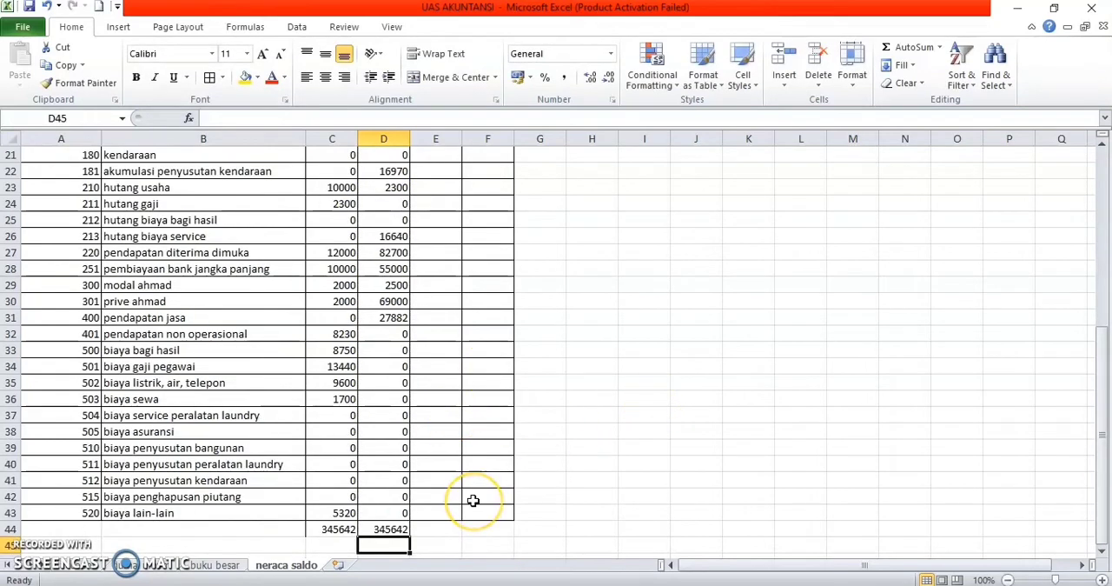
Step: Enter =IF(C8>D8;C8-D8;0) in the saldo debet cell E8 for kas
scroll(472, 501, up, 7)
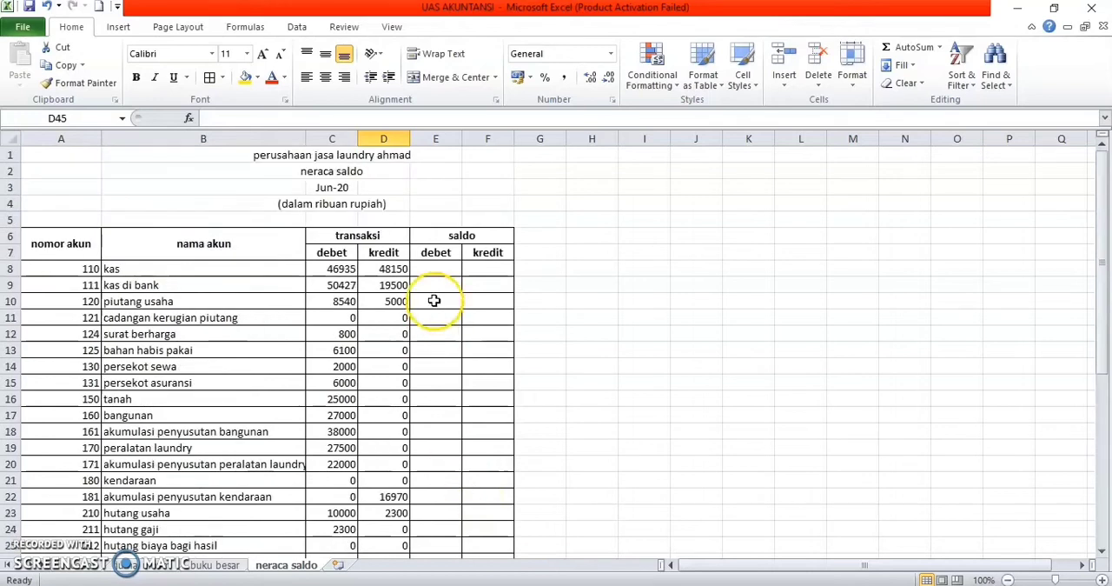
click(431, 268)
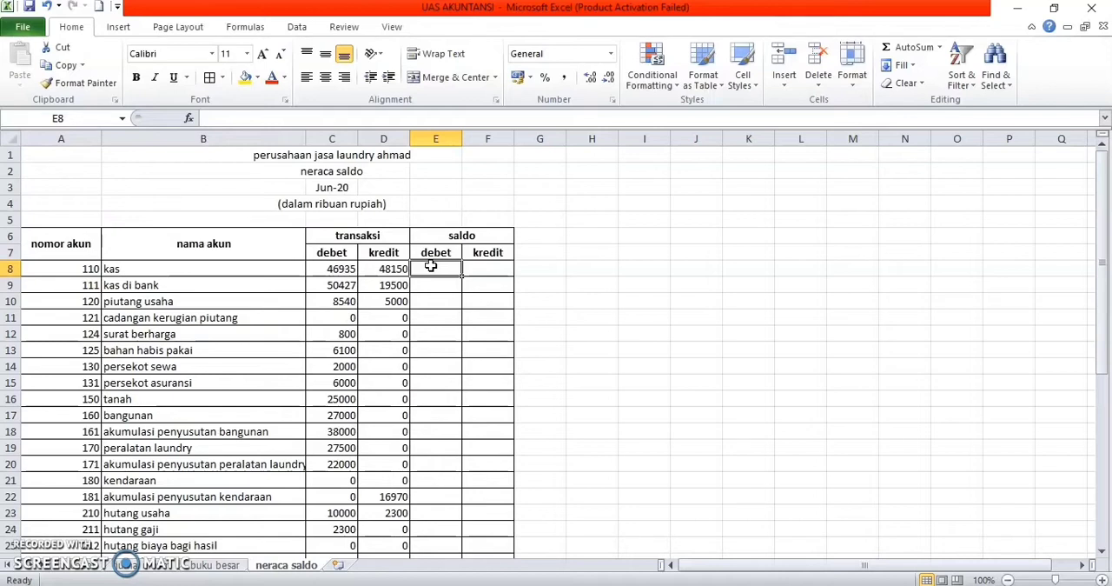
text(=if)
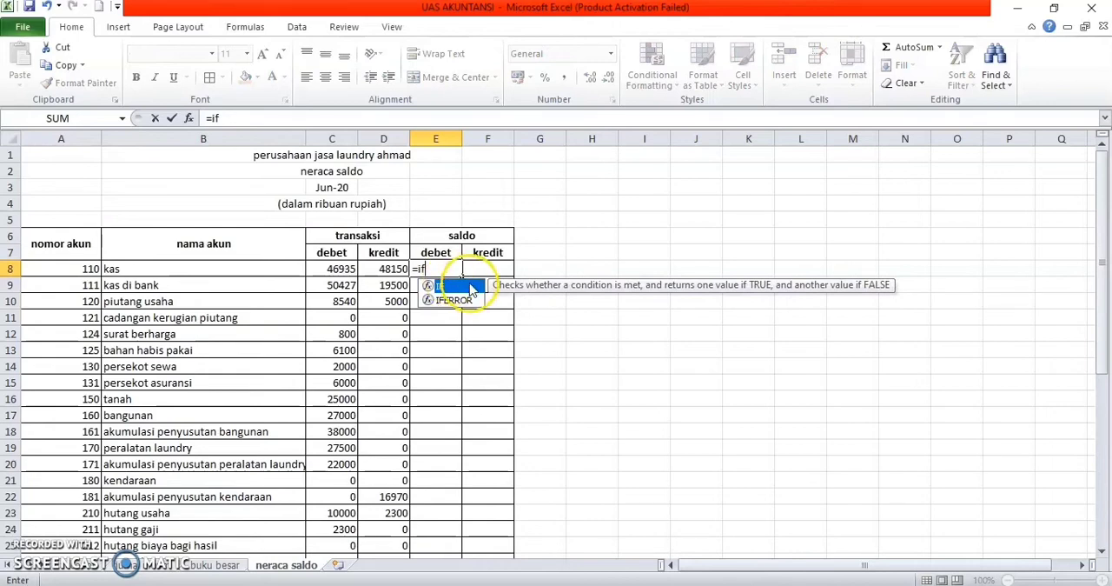
double_click(449, 287)
text(deb)
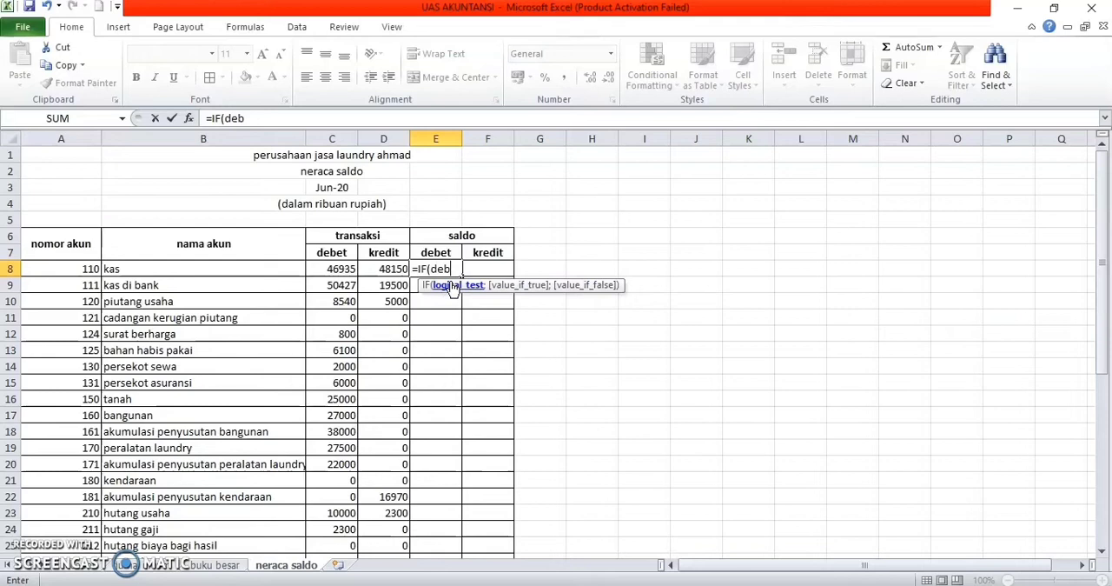
key(BackSpace)
key(BackSpace)
key(BackSpace)
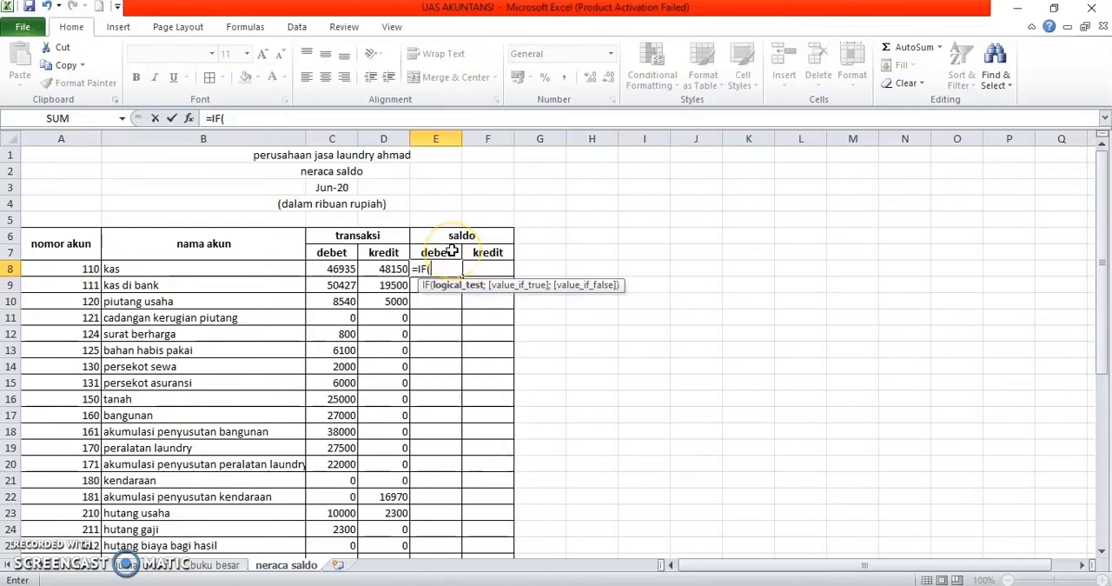
click(348, 268)
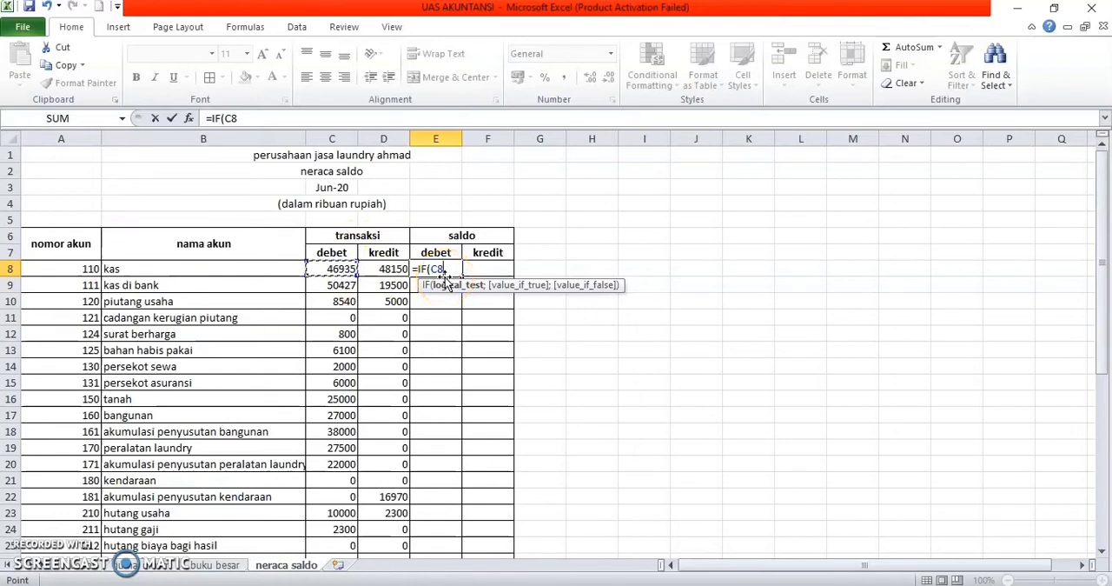
text(:C)
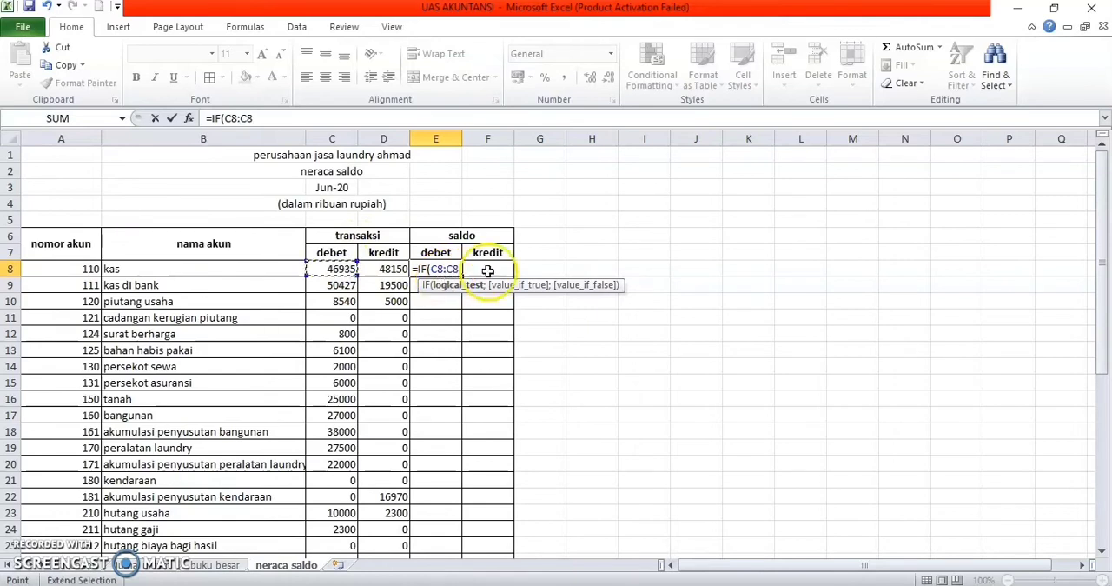
key(BackSpace)
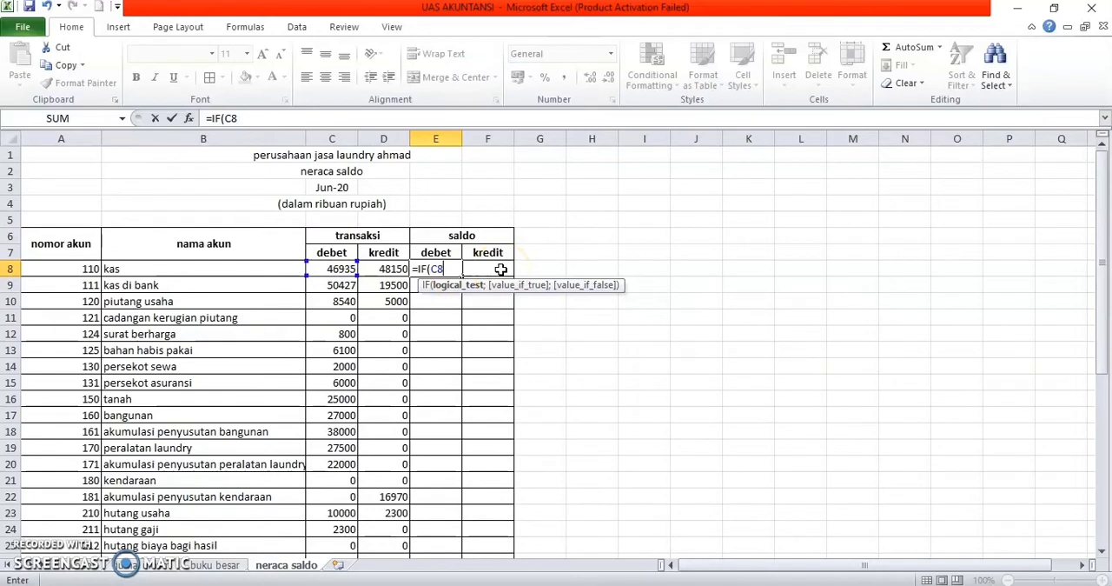
click(388, 285)
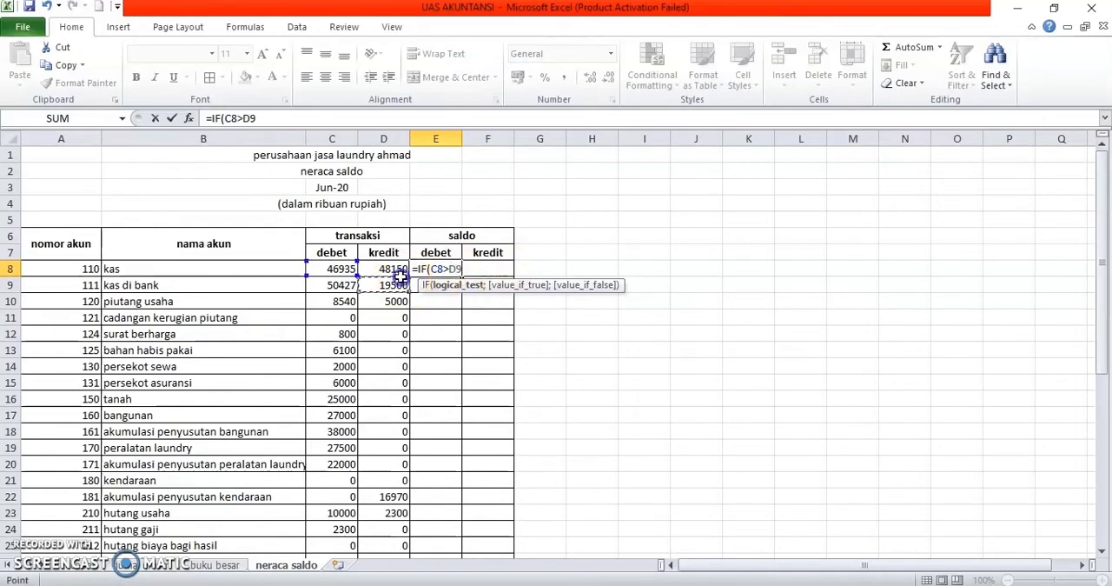
click(396, 270)
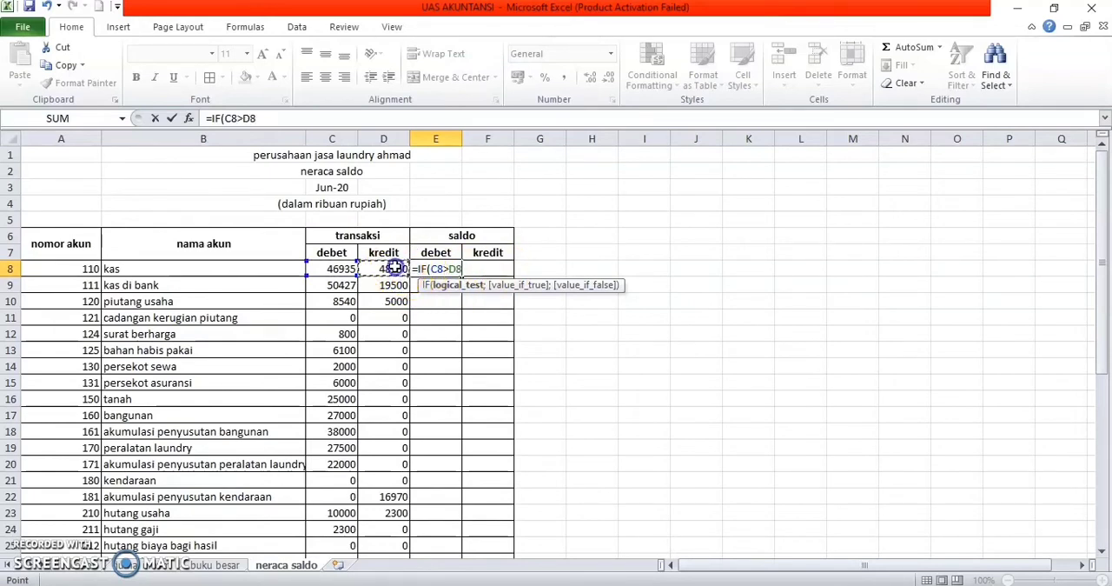
text(;)
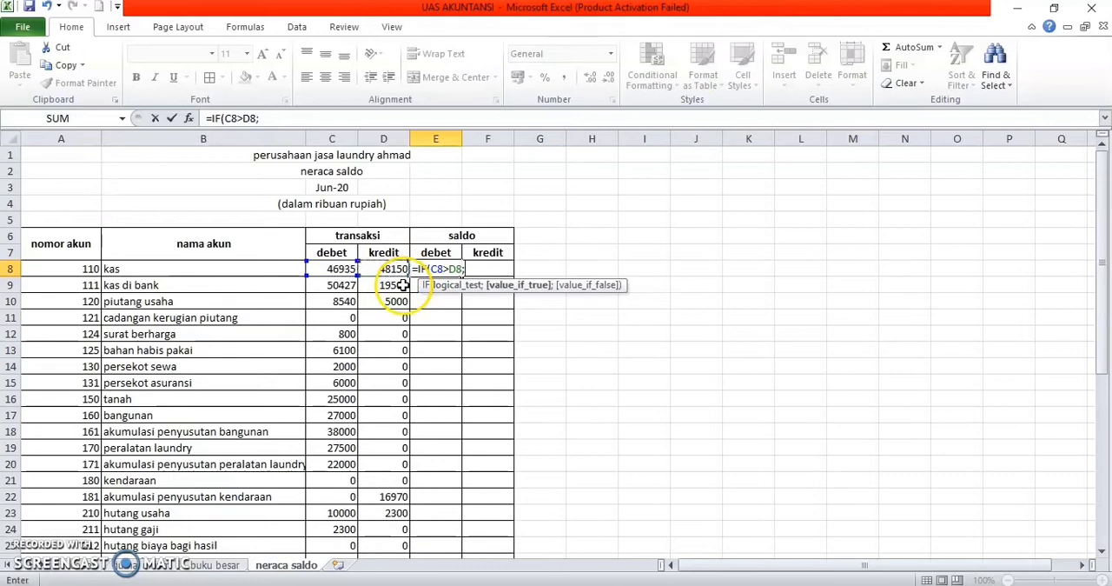
click(331, 268)
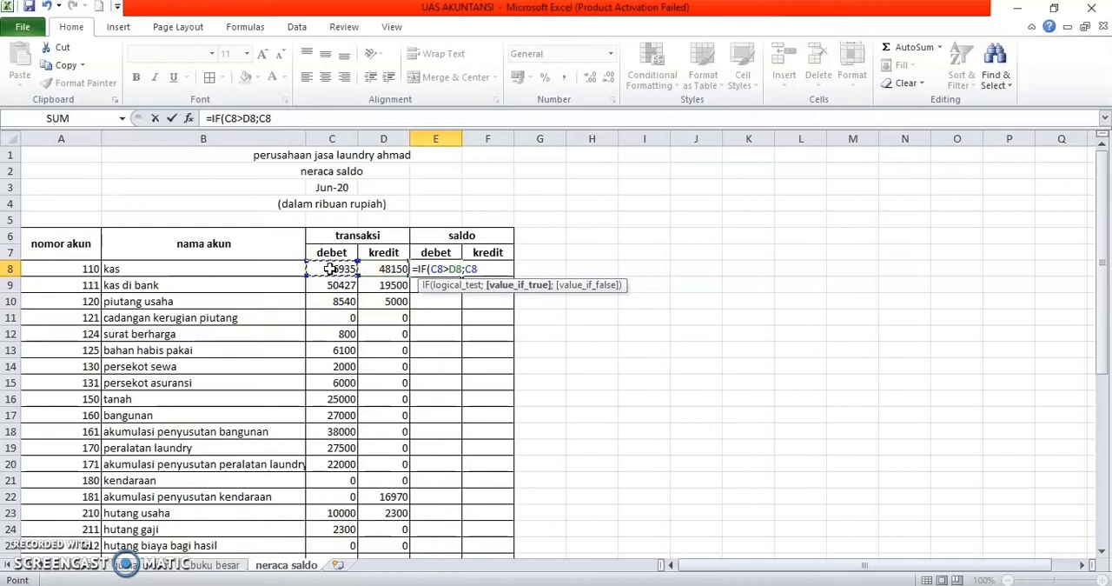
text(-)
click(379, 269)
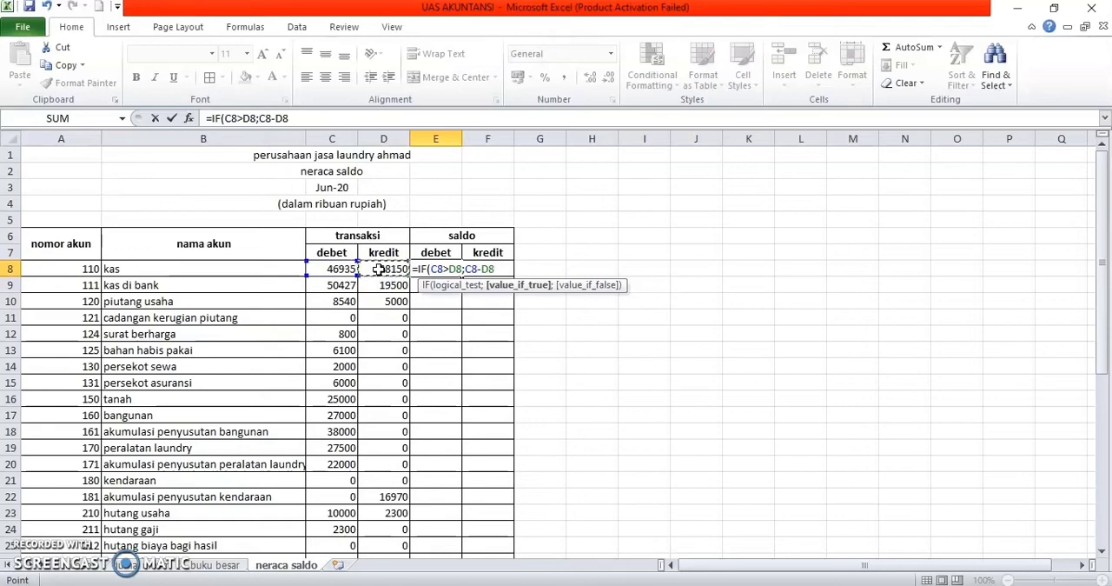
text(;0)
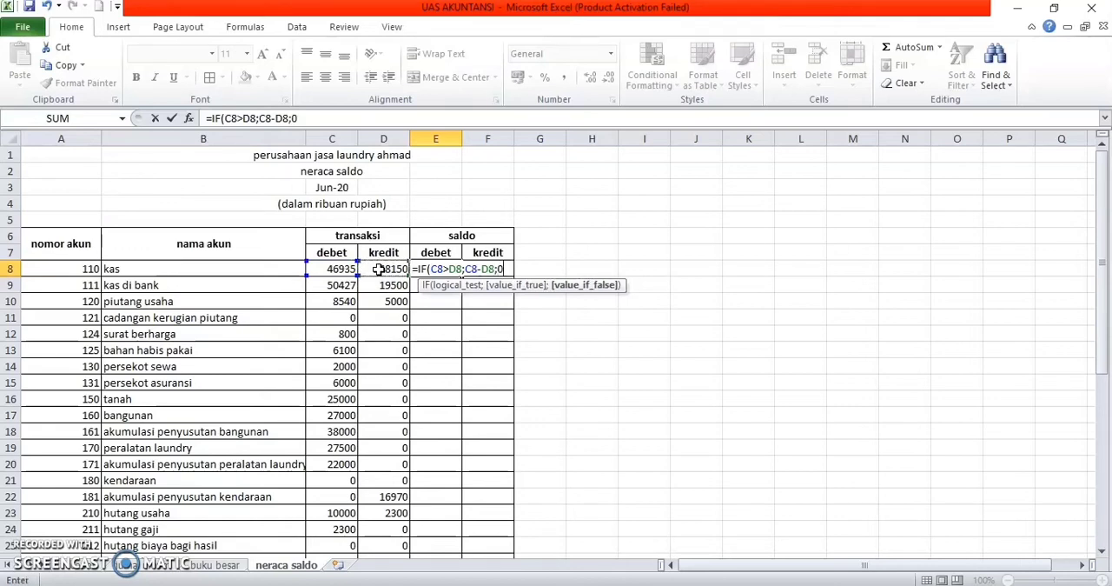
key(Return)
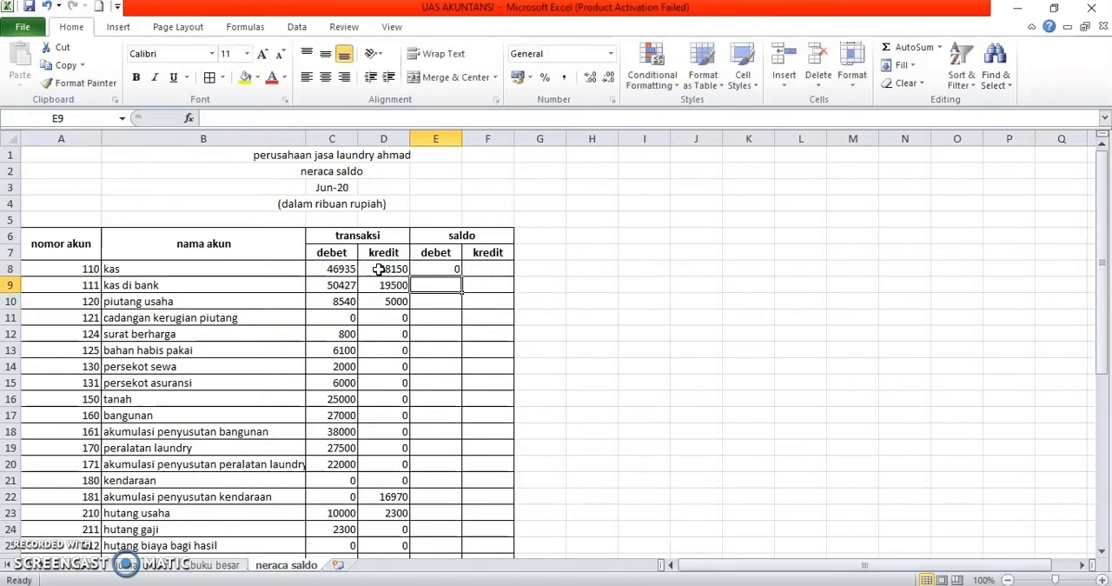
Step: Fill the saldo debet formula from E8 down to biaya lain-lain in E43
click(448, 270)
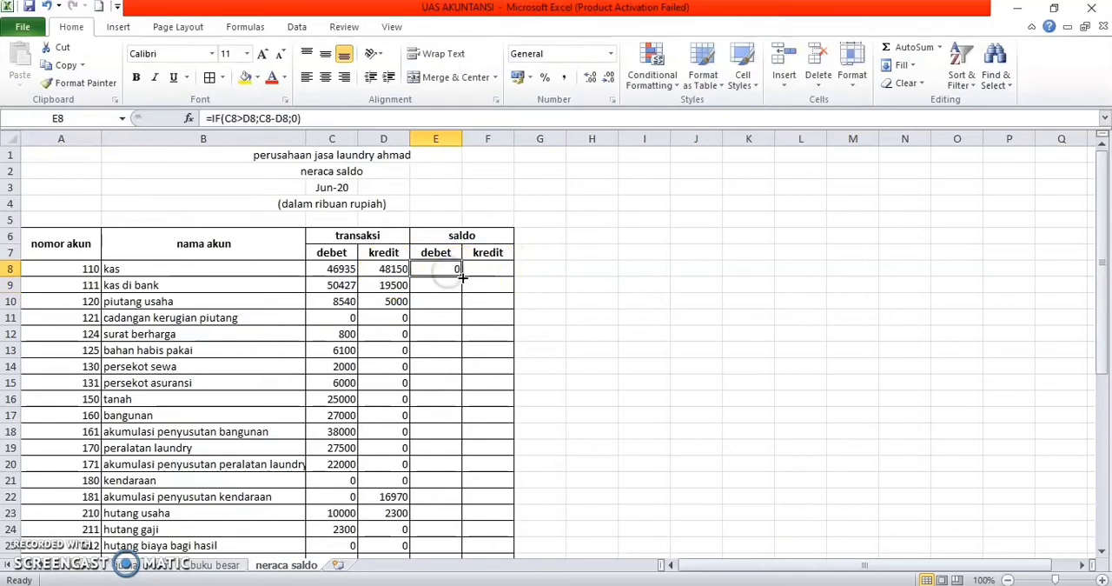
drag(463, 276, 458, 515)
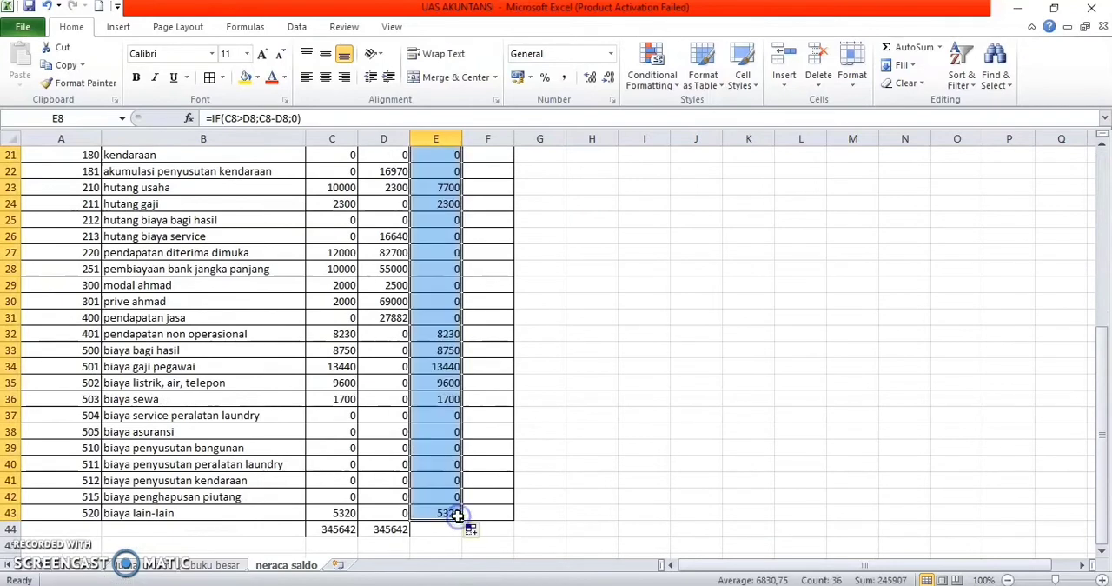
scroll(603, 492, up, 4)
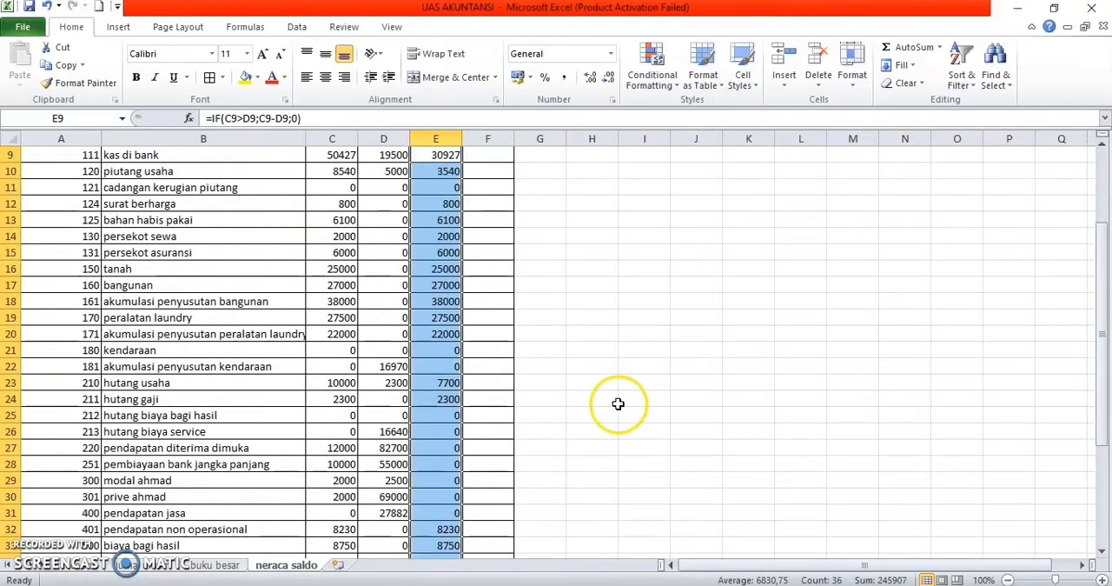
Step: Total the saldo debet amounts E8:E43 with a SUM formula in E44
scroll(618, 403, down, 3)
scroll(430, 491, down, 5)
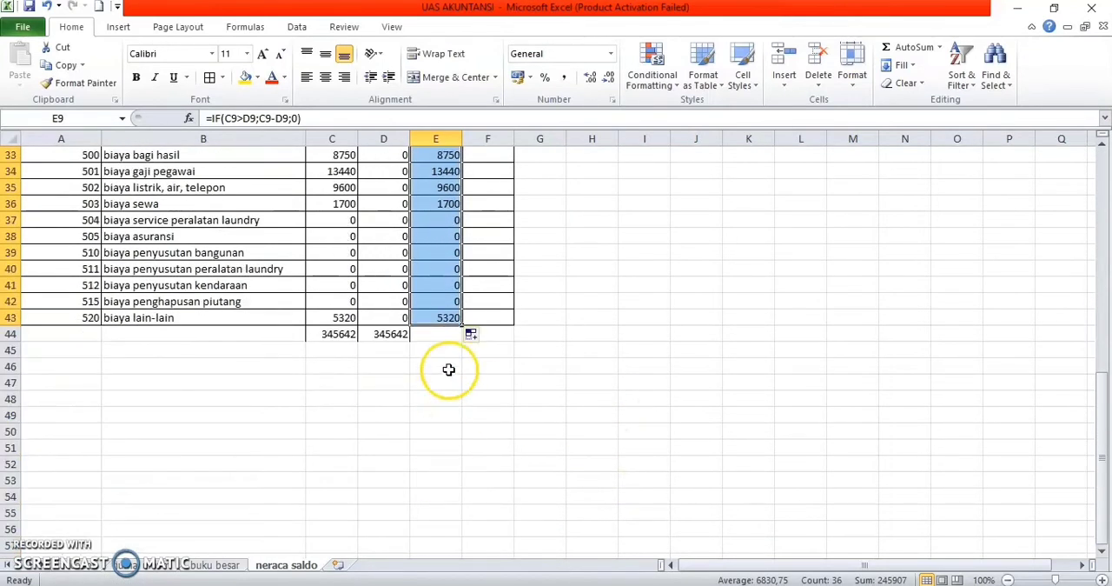
click(446, 334)
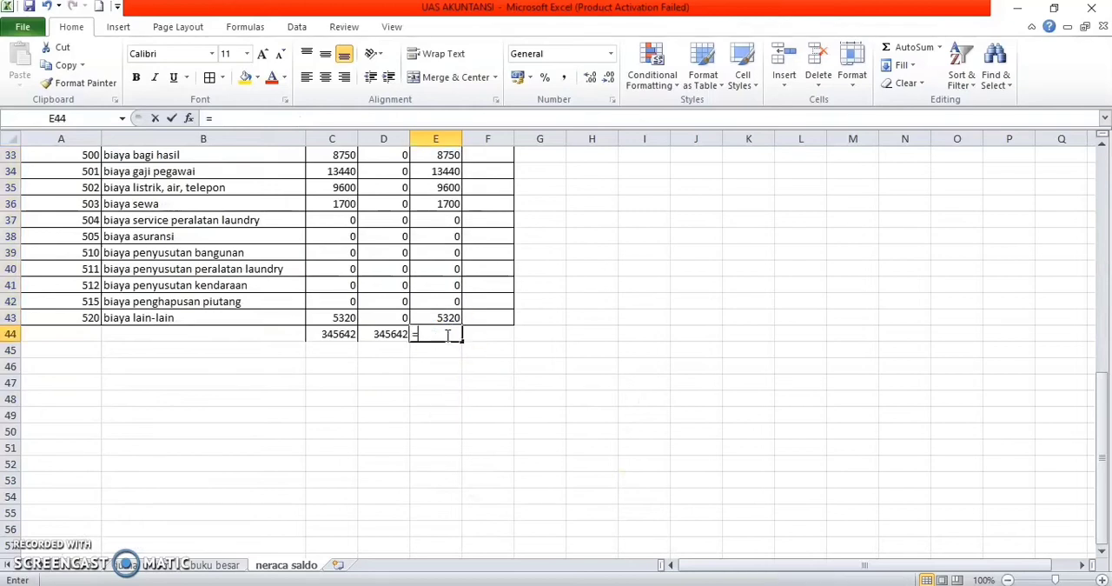
text(=sum)
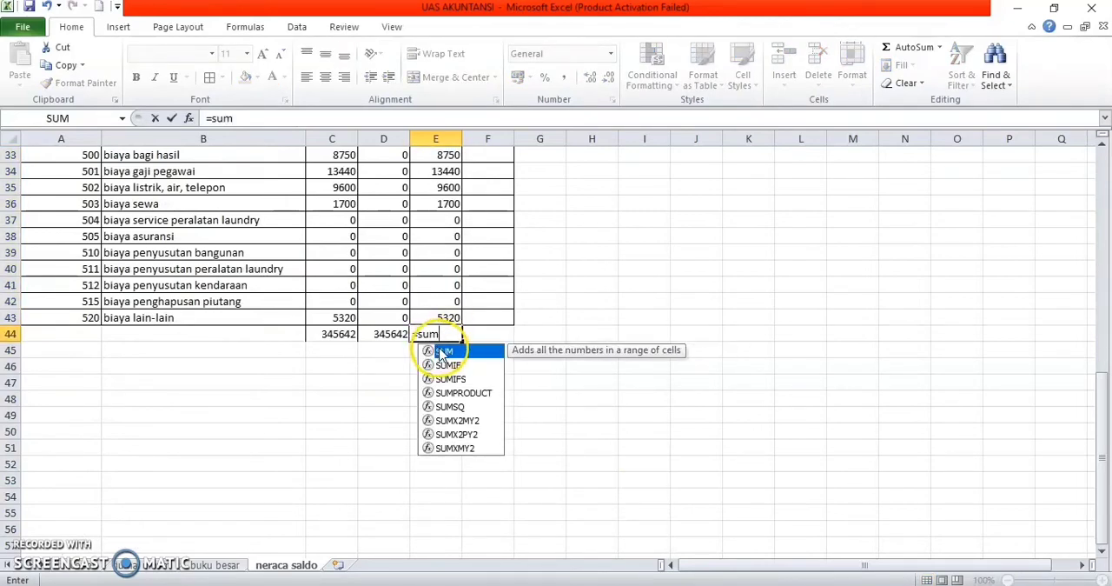
double_click(441, 351)
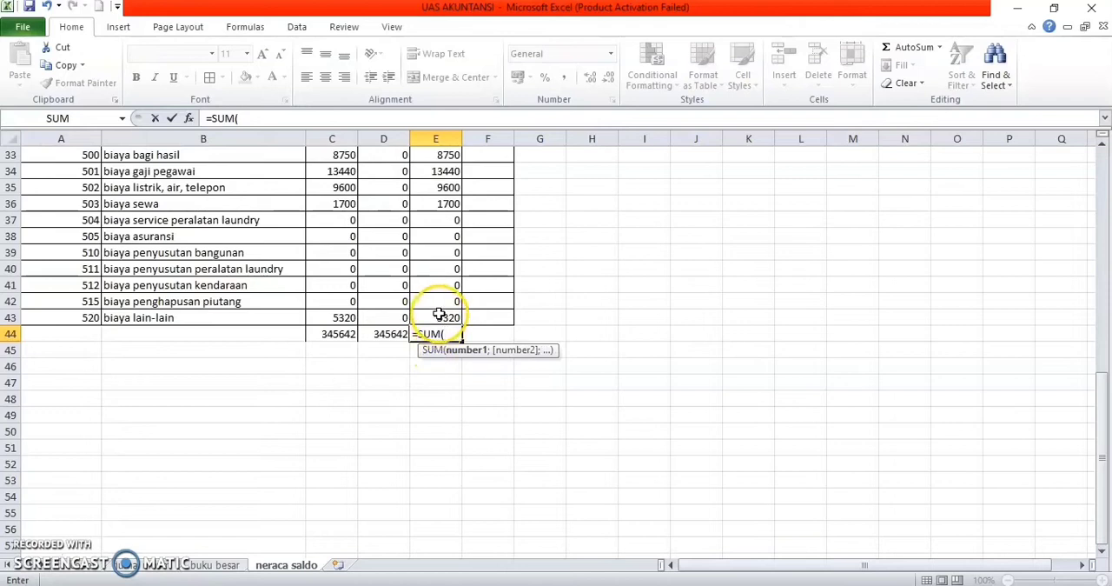
drag(443, 317, 445, 187)
key(Return)
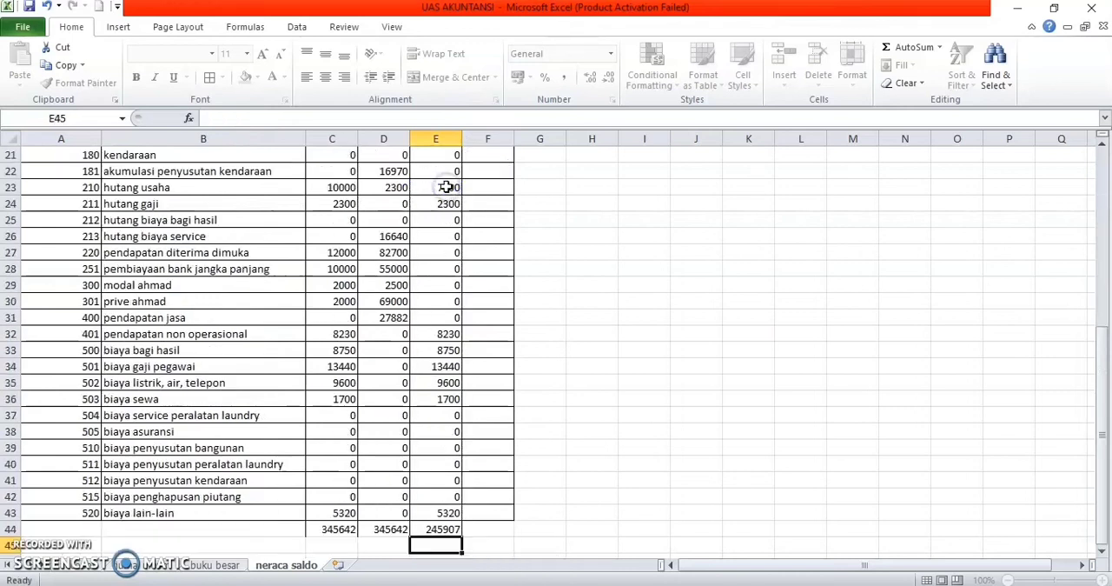
Step: Enter =IF(D8>C8;D8-C8;0) in the saldo kredit cell F8 for kas
scroll(446, 187, down, 1)
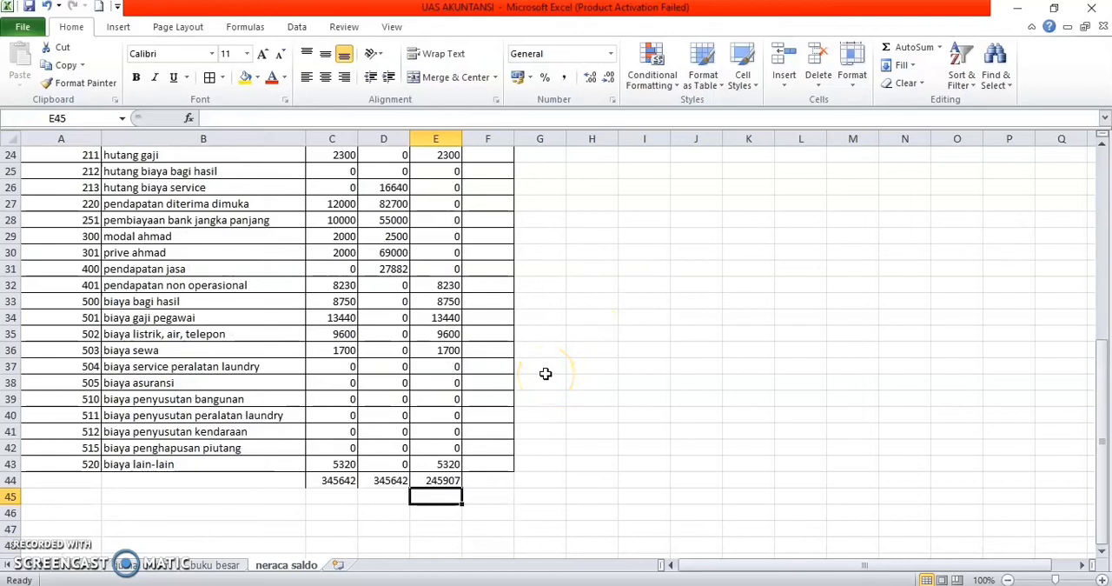
scroll(498, 366, up, 8)
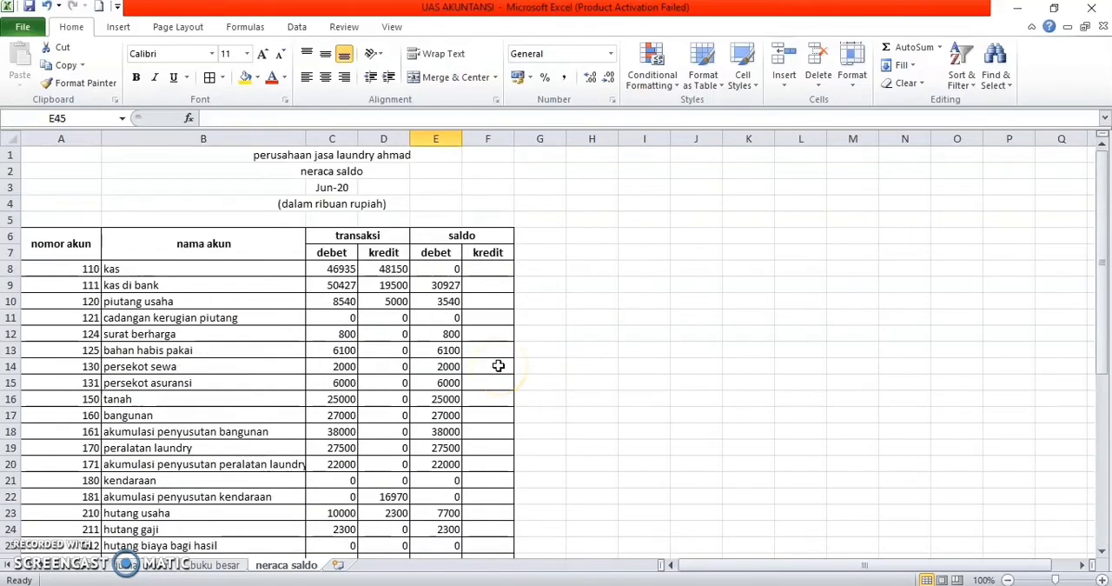
click(492, 273)
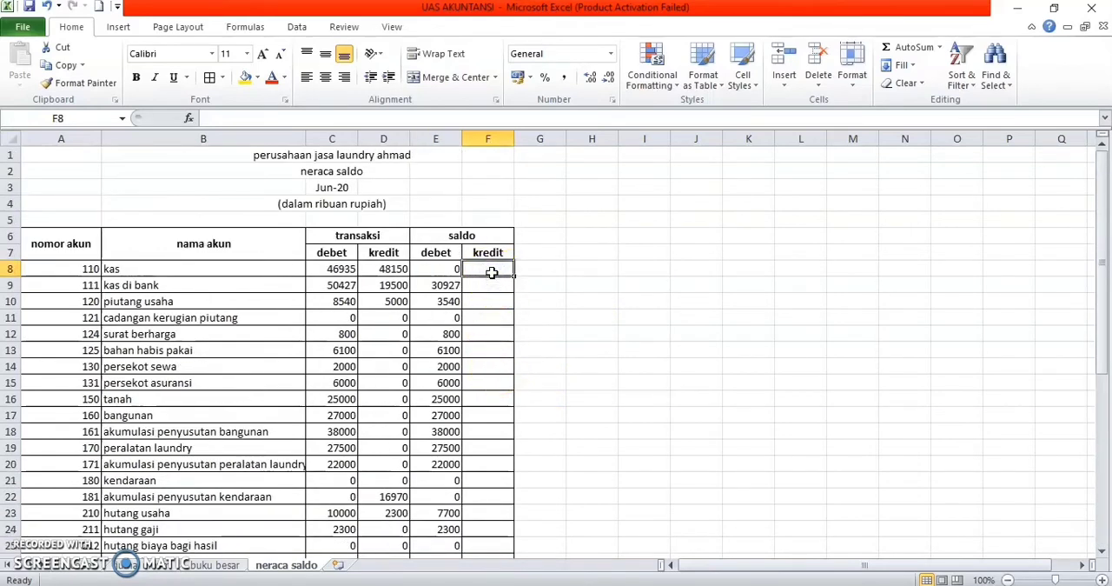
text(=if)
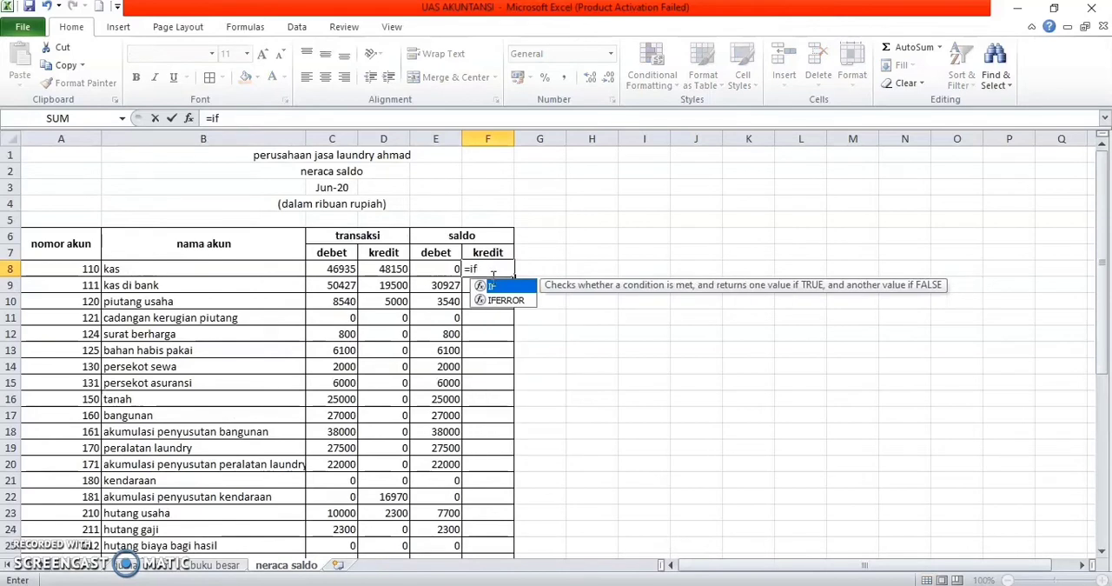
double_click(491, 285)
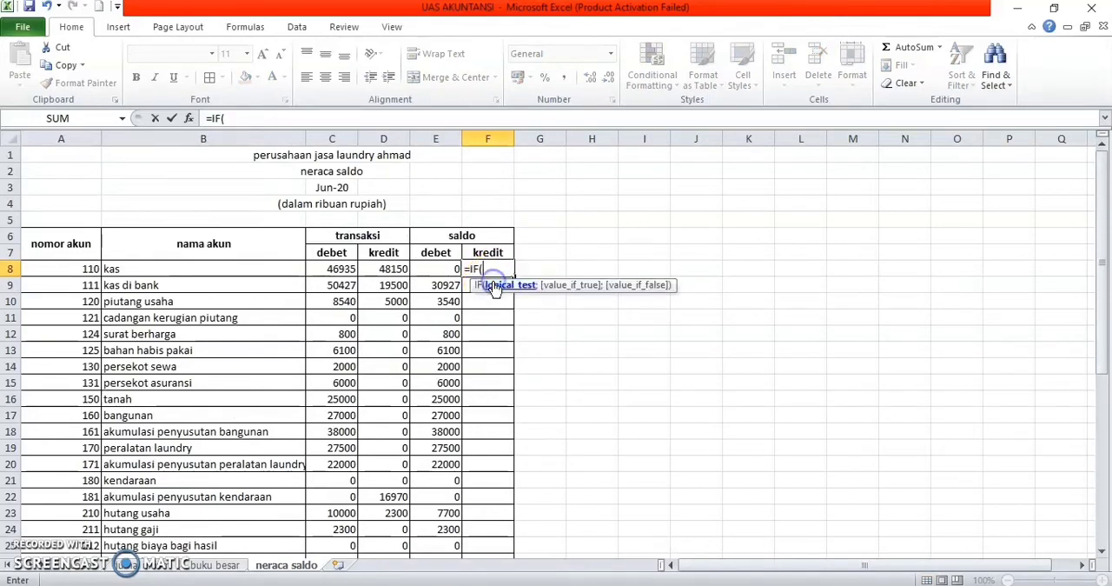
click(386, 268)
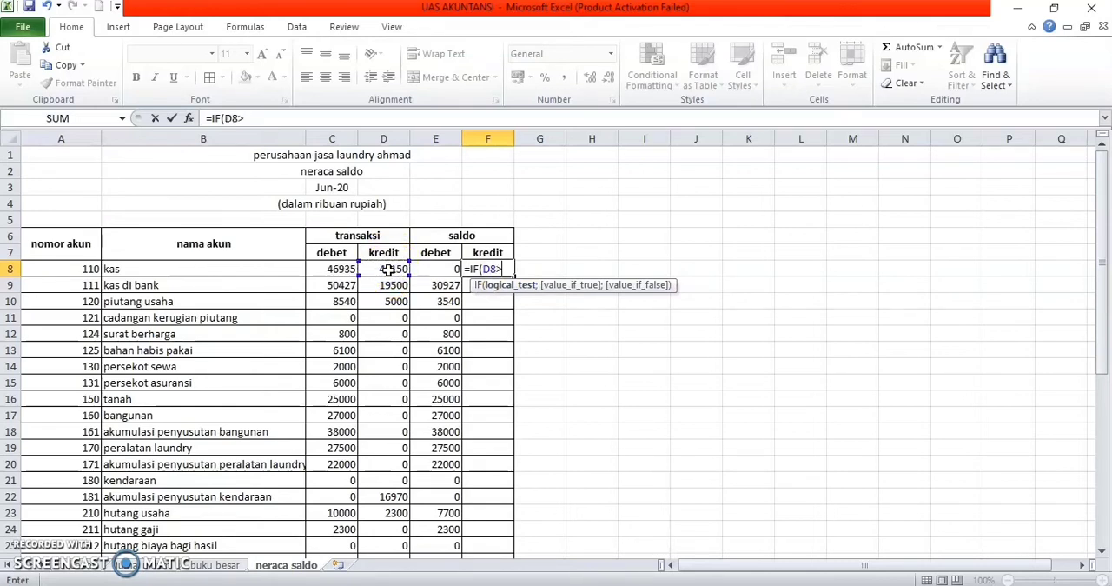
click(335, 271)
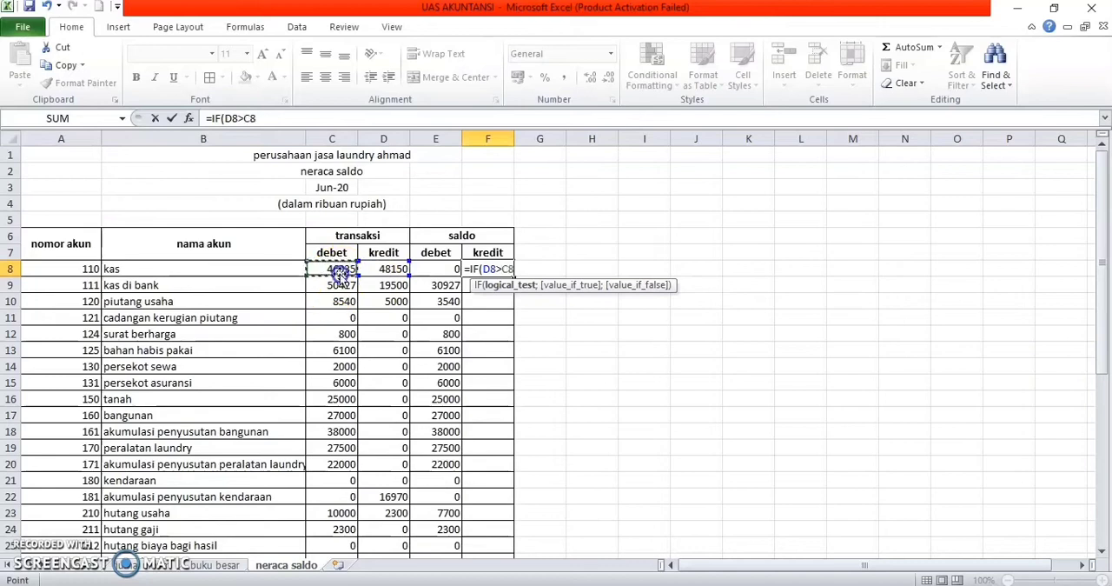
text(;)
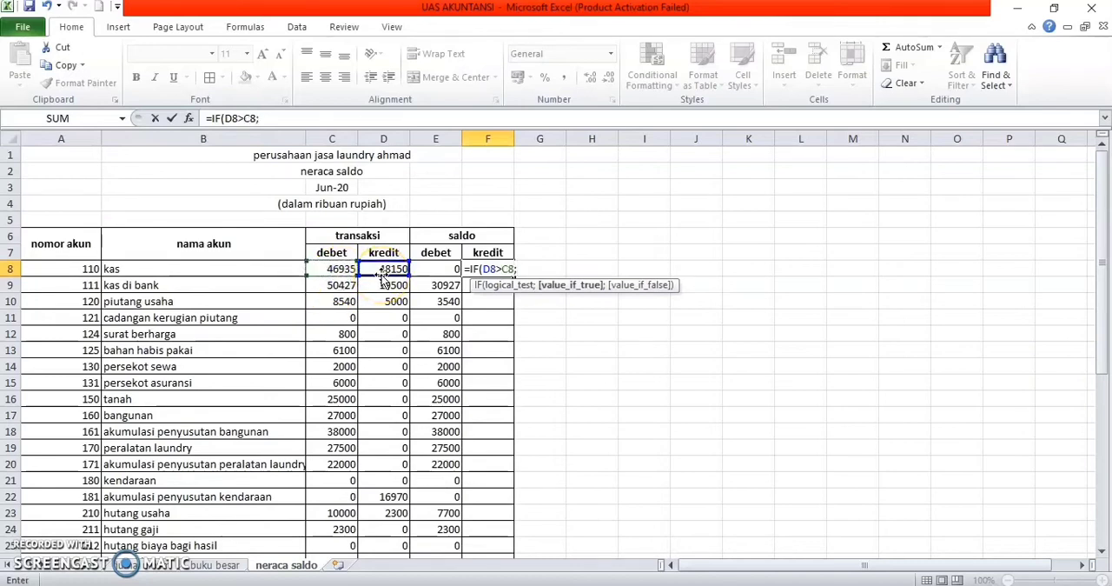
click(387, 269)
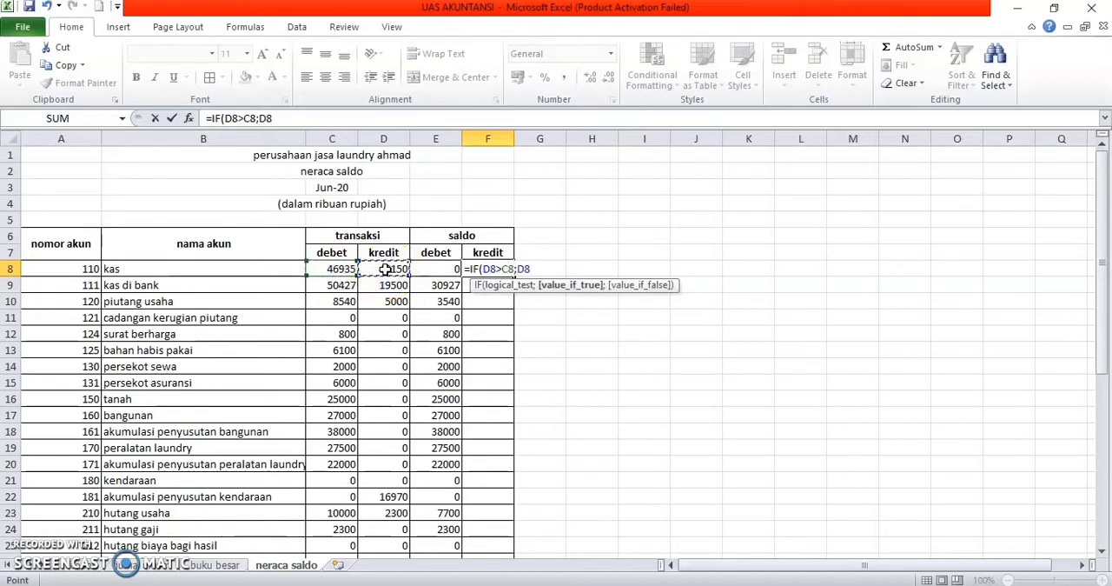
text(-)
click(344, 271)
text(;)
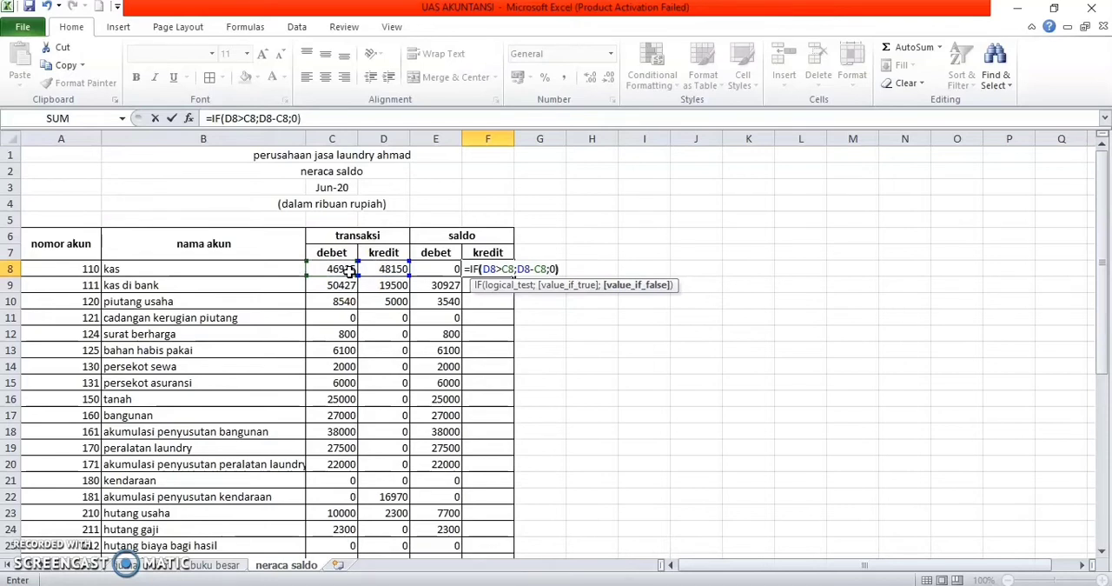
text(0))
key(Return)
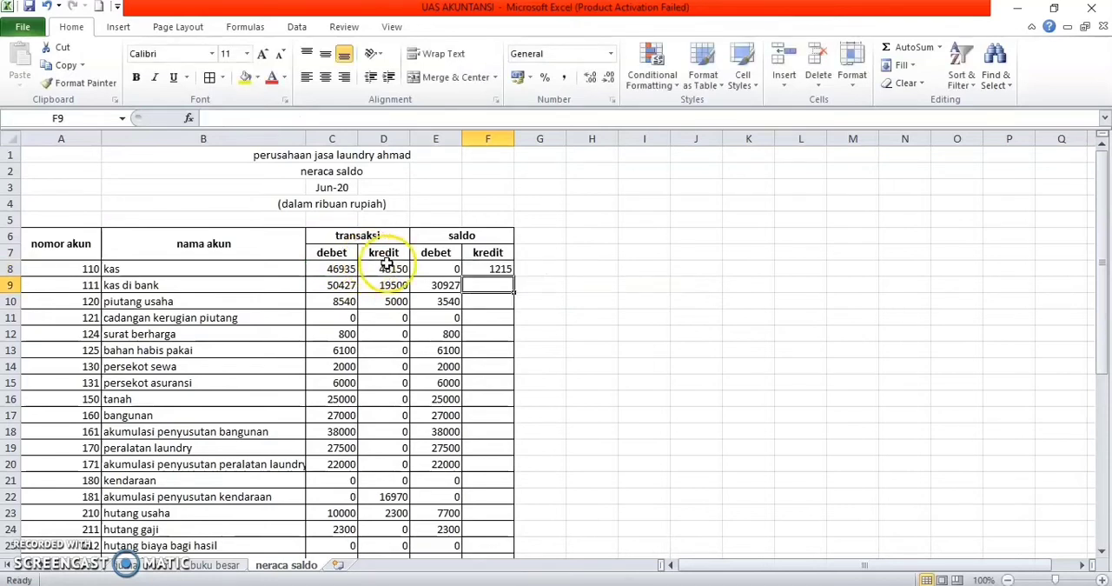
Step: Fill the saldo kredit formula from F8 down to biaya lain-lain in F43
click(492, 272)
drag(514, 276, 508, 515)
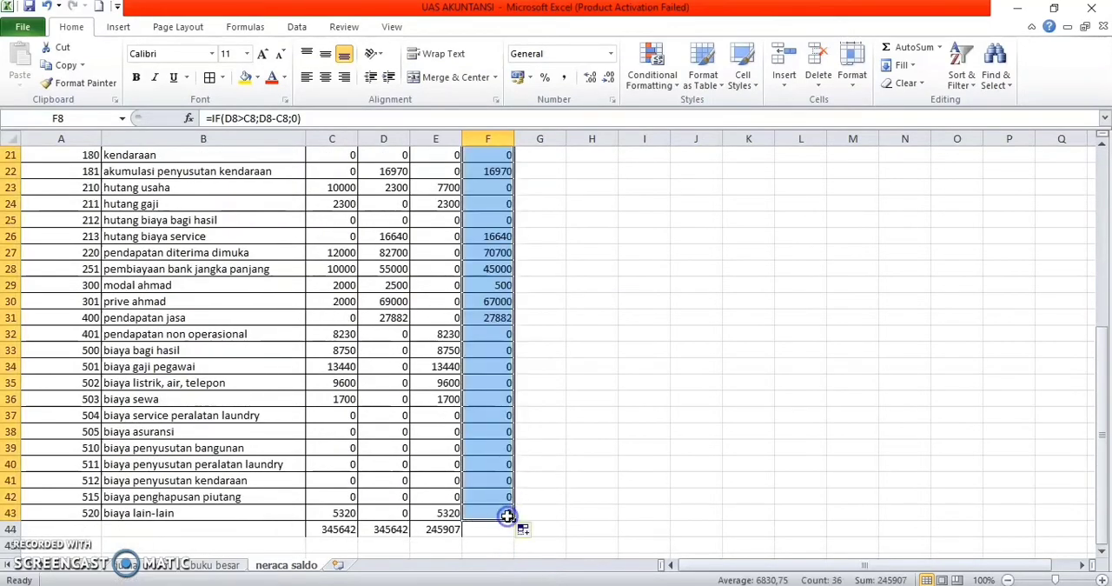
scroll(541, 470, up, 4)
Step: Total the saldo kredit amounts F8:F43 with a SUM formula in F44
scroll(540, 470, down, 10)
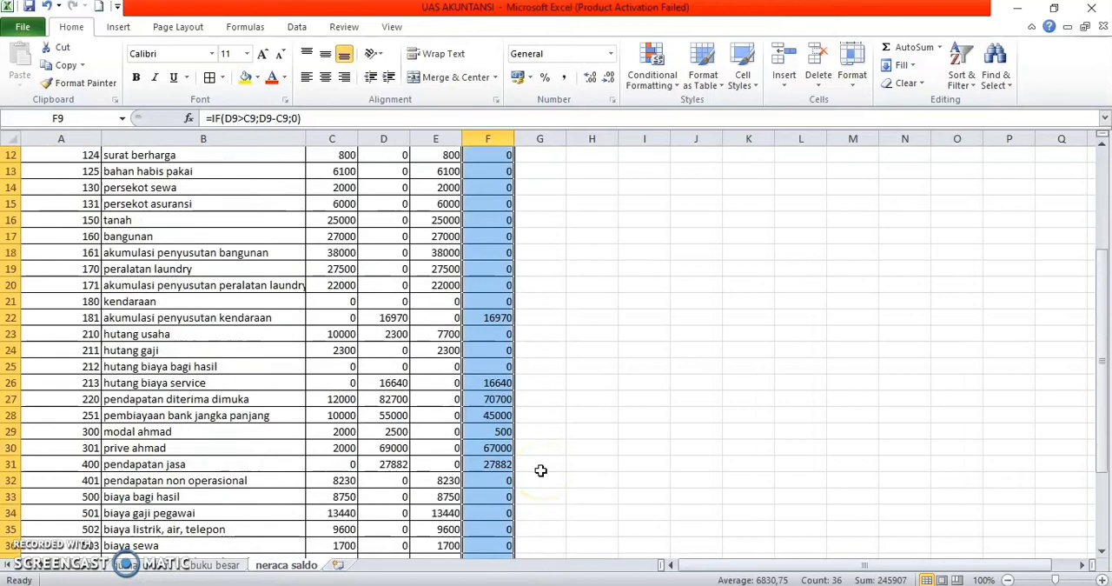
click(481, 243)
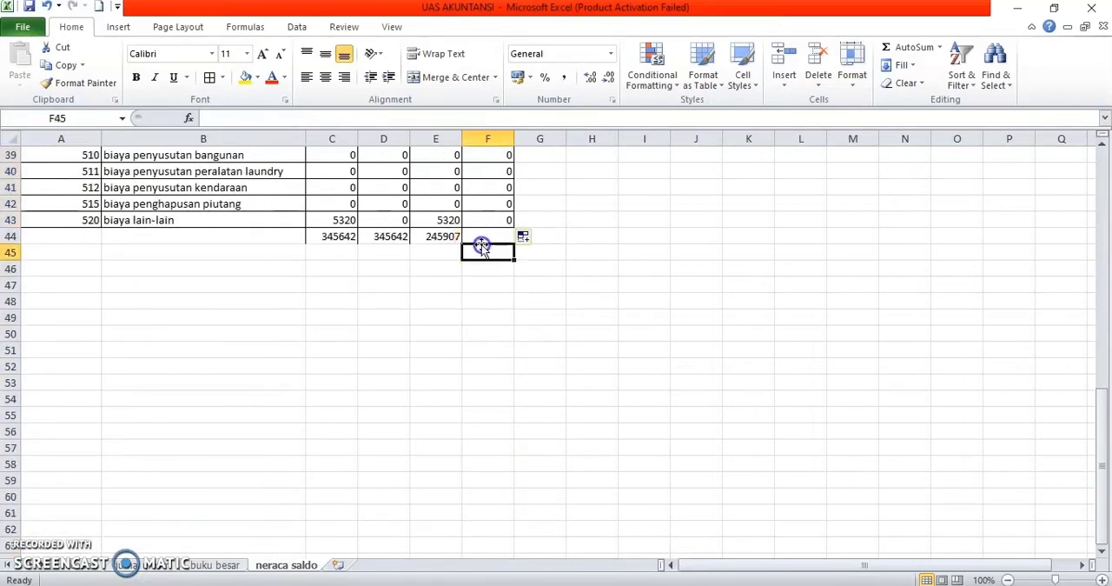
text(=)
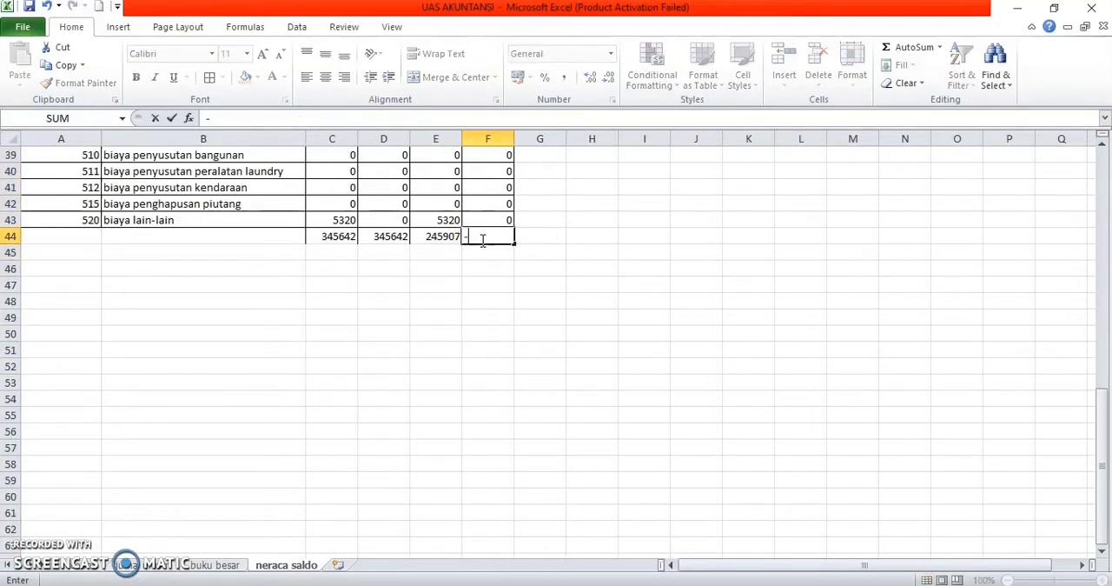
text(sum)
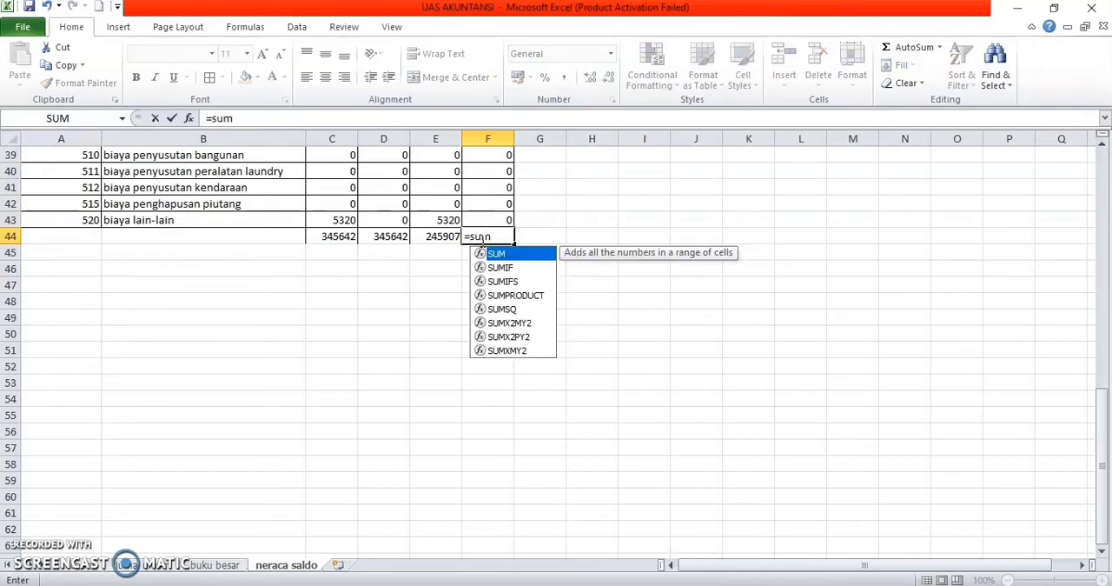
double_click(498, 253)
mouse_move(508, 221)
mouse_down()
mouse_move(507, 43)
mouse_move(504, 201)
mouse_up()
key(Return)
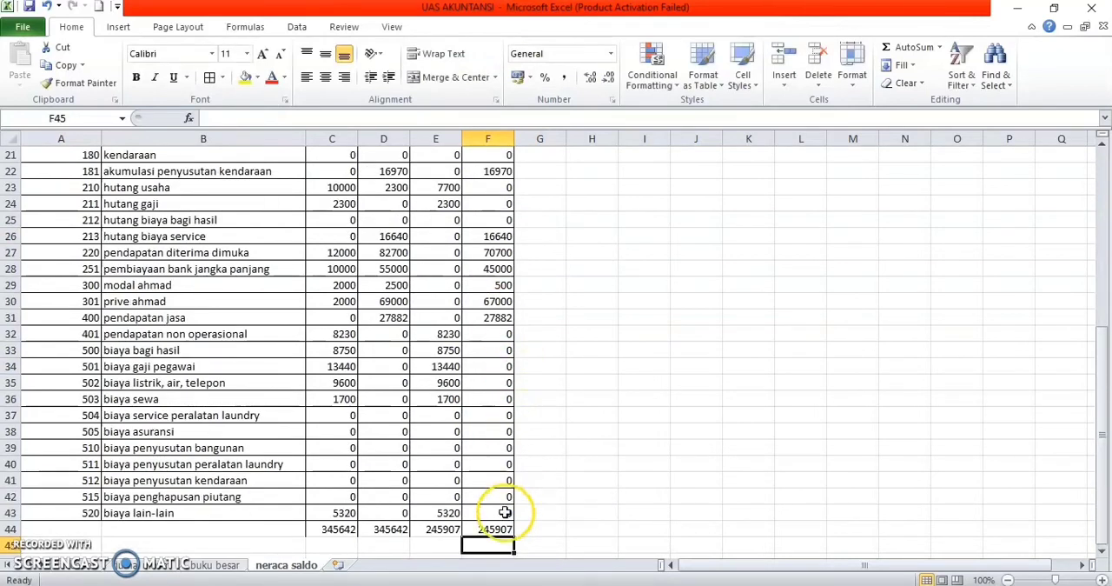
Step: Make the four transaksi and saldo totals in C44:F44 bold
click(335, 533)
drag(335, 533, 505, 538)
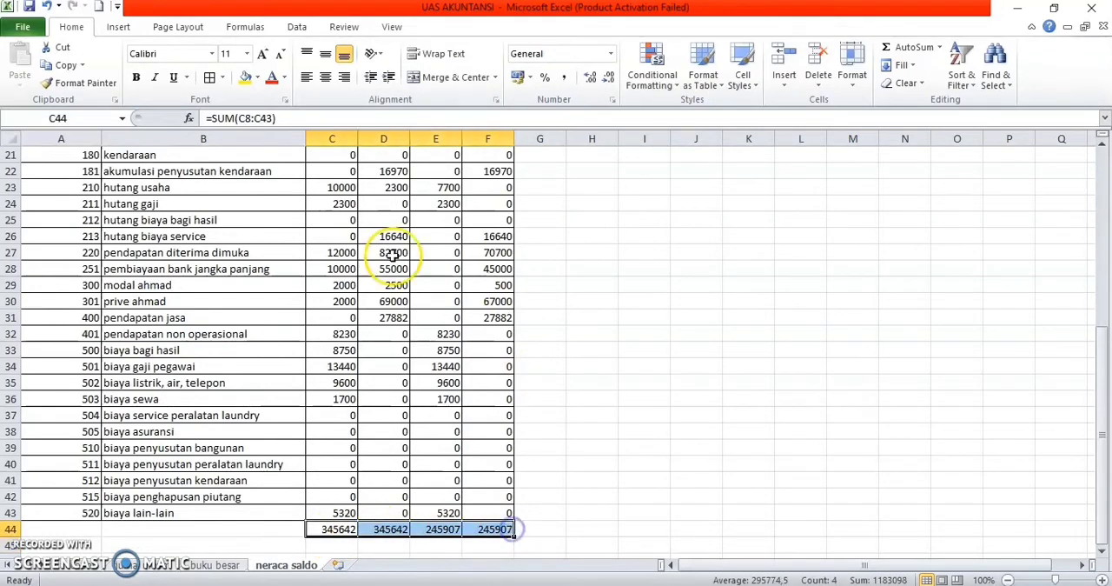
click(139, 78)
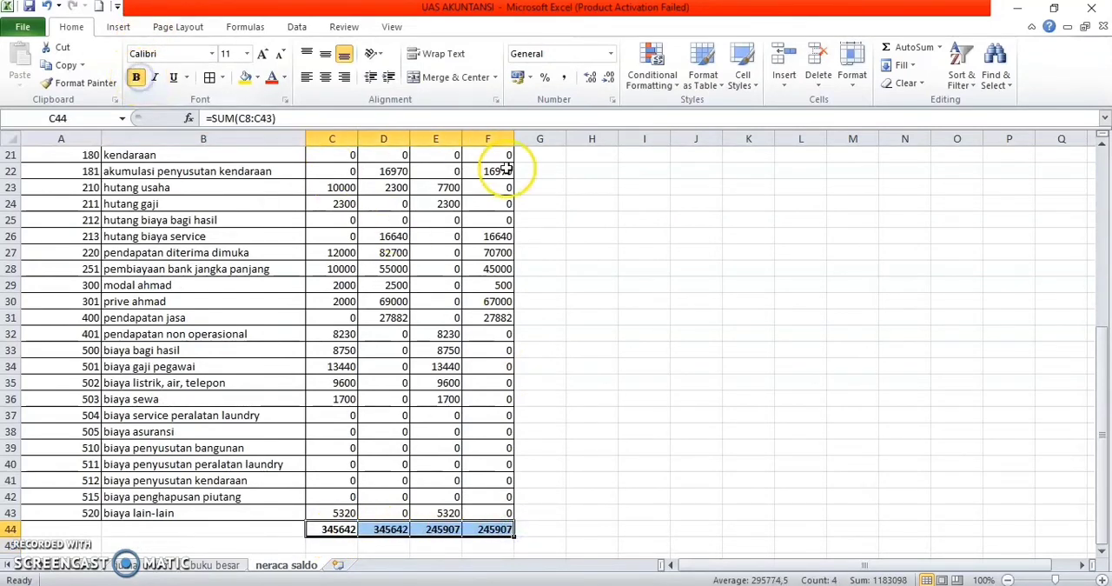
click(610, 384)
Step: Apply the comma-style Accounting number format to the transaksi and saldo amounts in C8:F45
scroll(502, 295, up, 7)
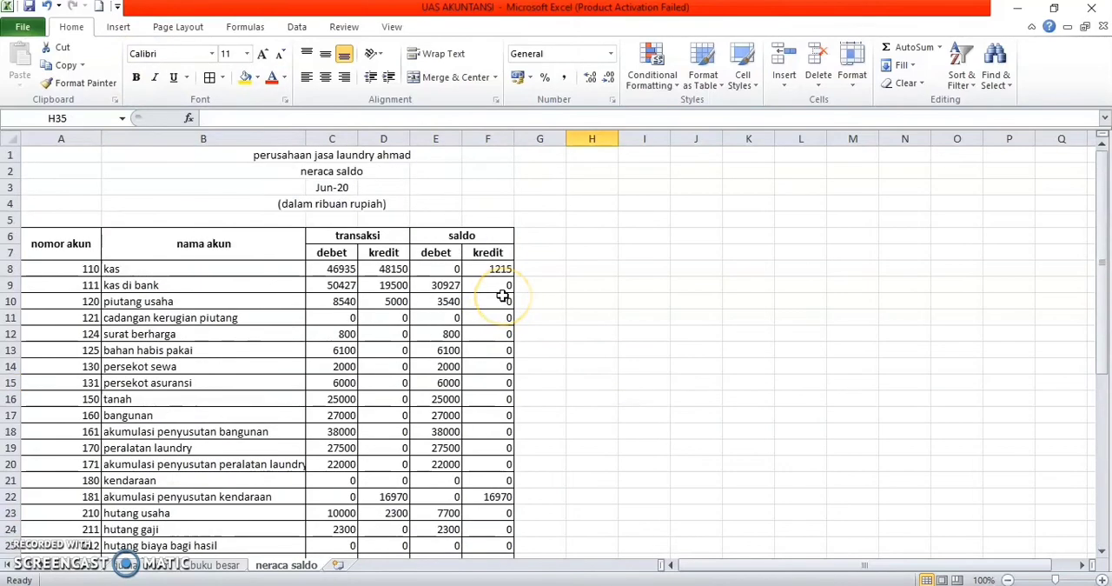
drag(317, 269, 509, 461)
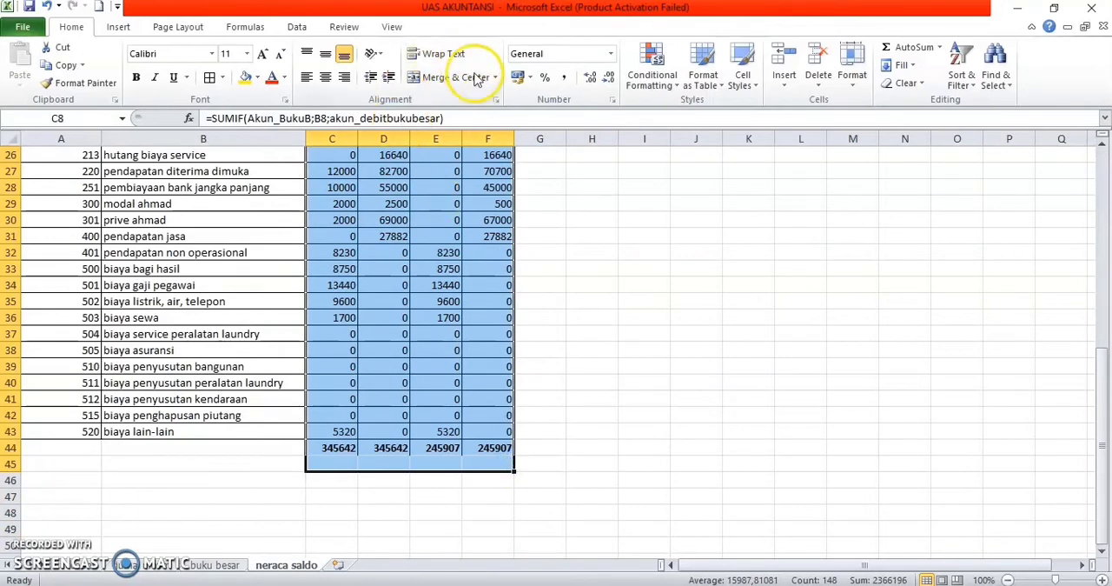
click(565, 76)
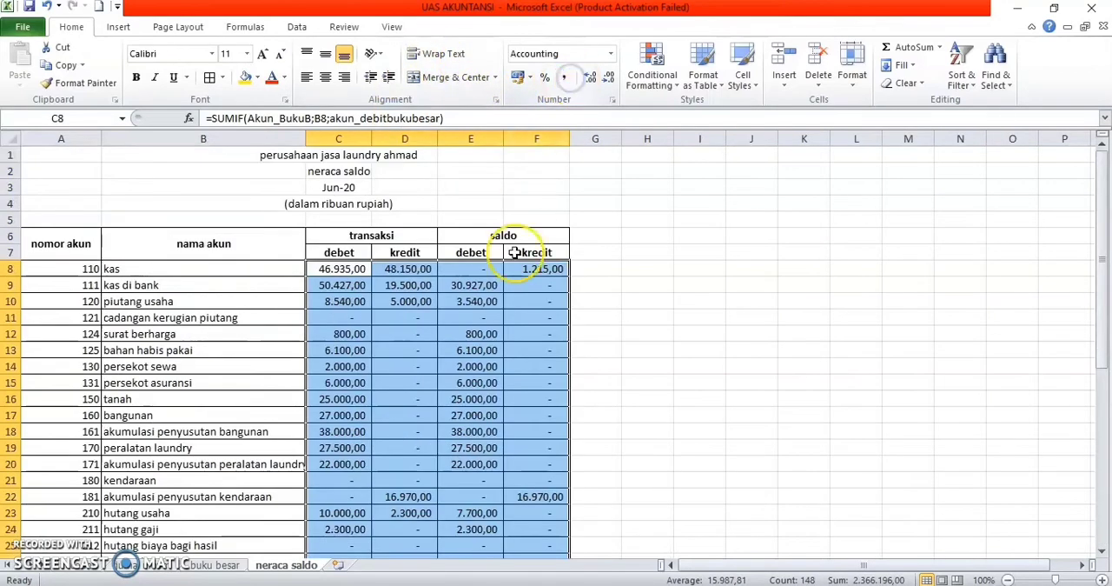
scroll(514, 364, down, 20)
scroll(514, 363, up, 8)
click(514, 363)
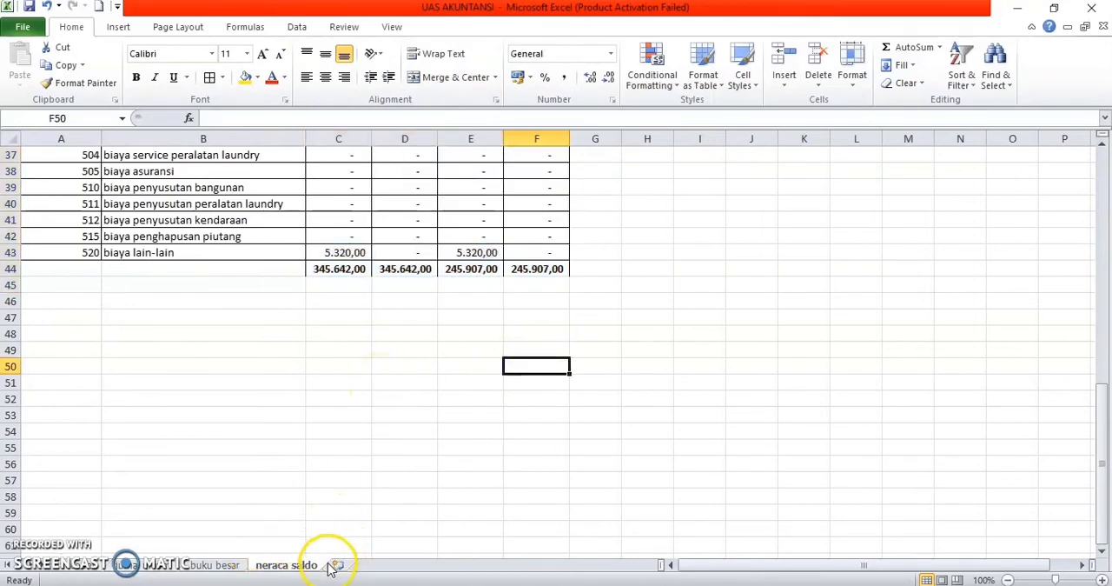
Step: Create a copy of the jurnal umum sheet at the end of the workbook
click(164, 566)
scroll(240, 374, up, 15)
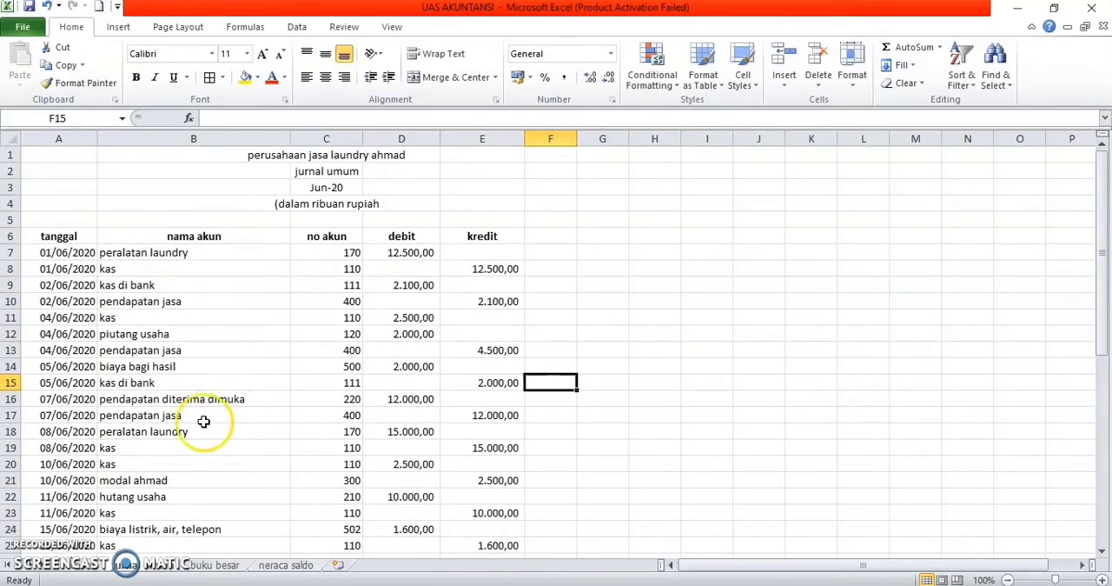
right_click(148, 566)
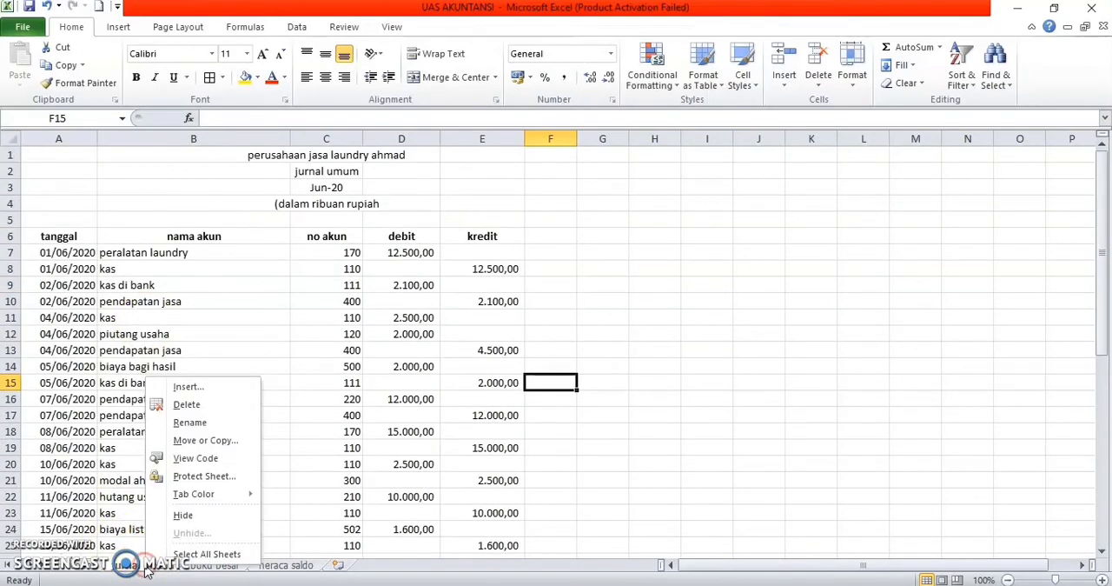
click(203, 440)
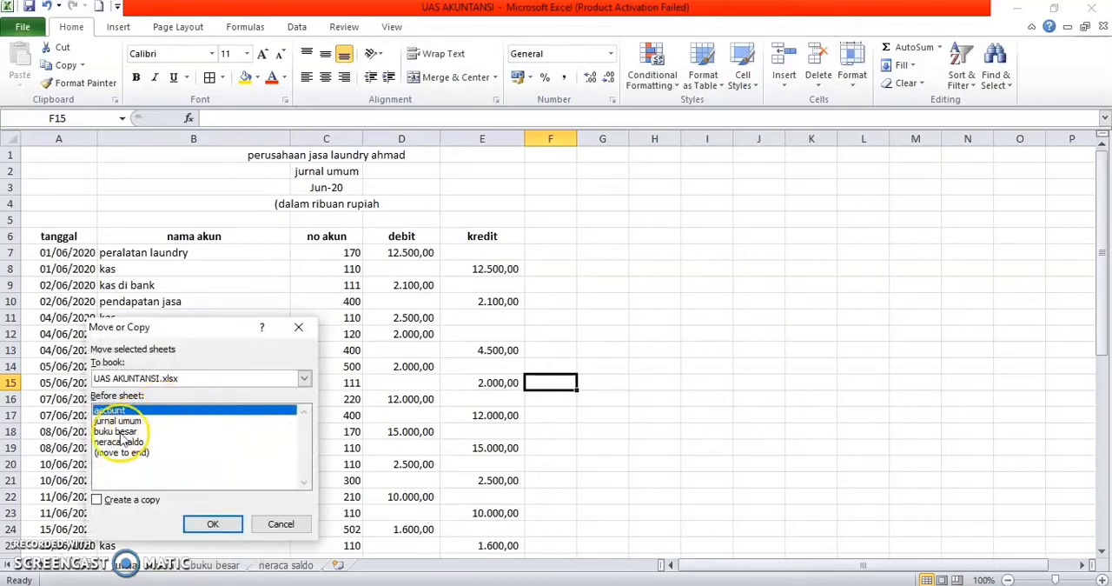
click(113, 452)
click(97, 499)
click(208, 525)
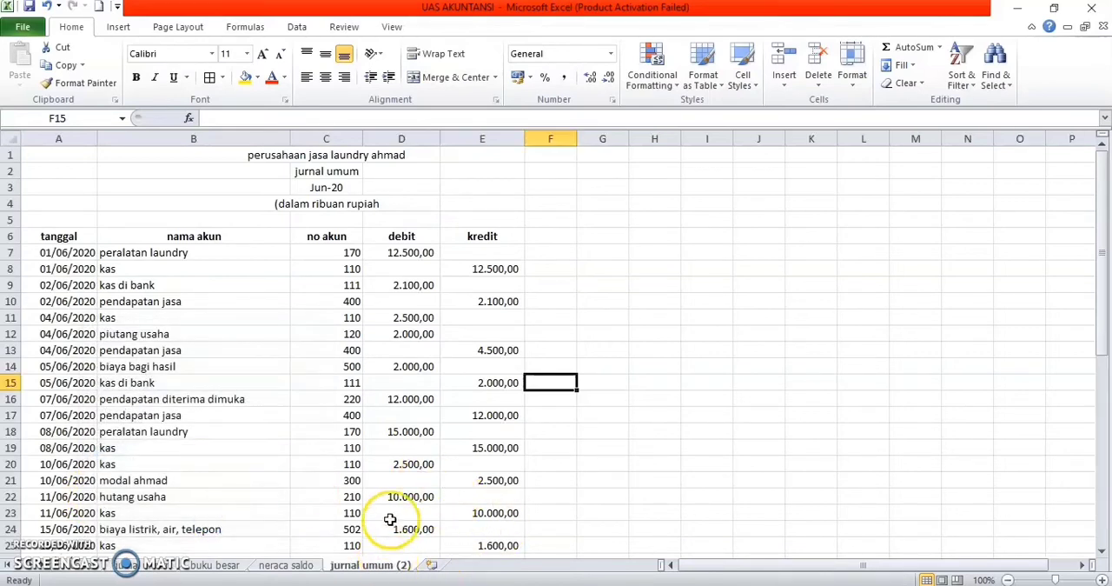
Step: Rename the copied sheet jurnal umum (2) as jurnal penyesuaian
click(372, 564)
right_click(372, 564)
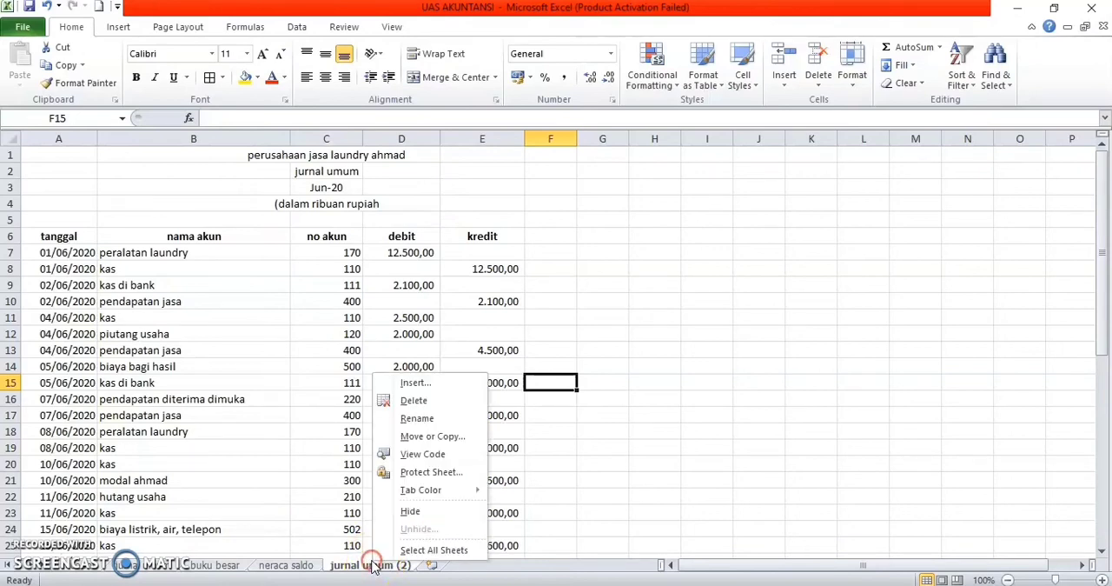
click(417, 419)
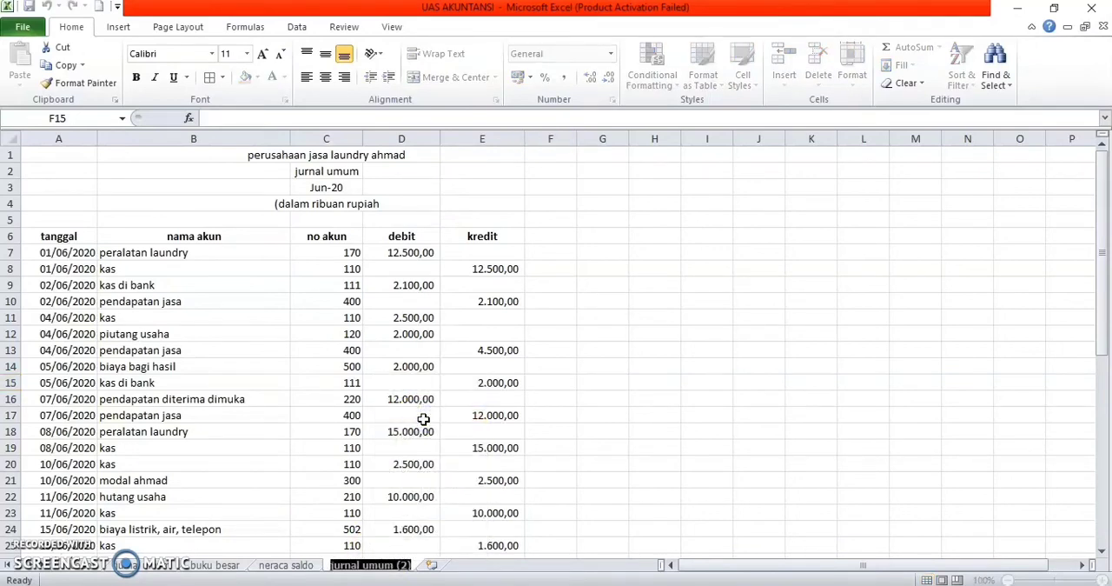
text(ju)
key(BackSpace)
key(BackSpace)
text(u)
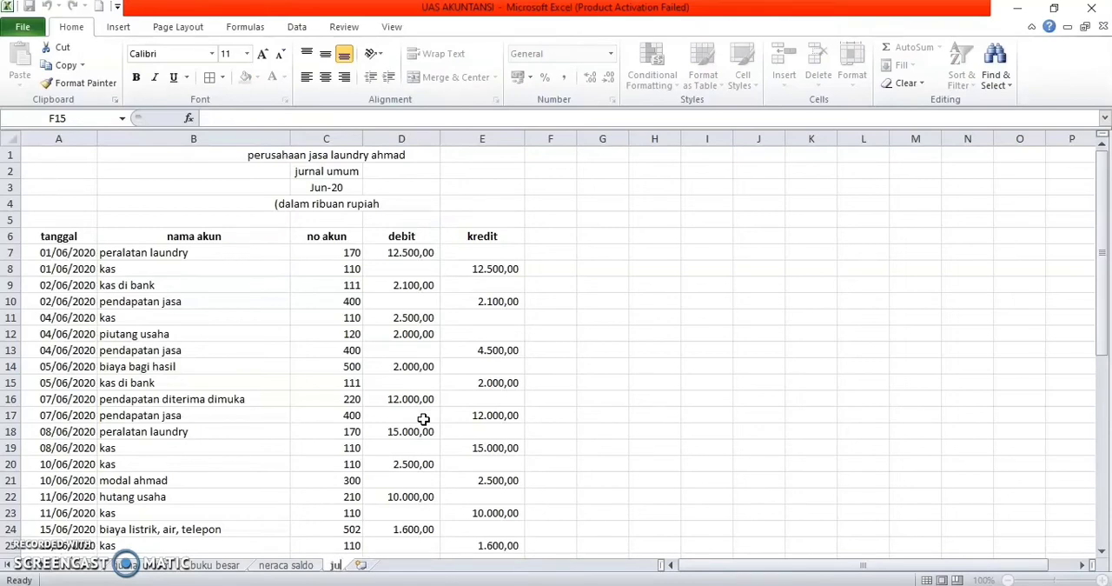
text(rnal)
key(Return)
text(penyesuaian)
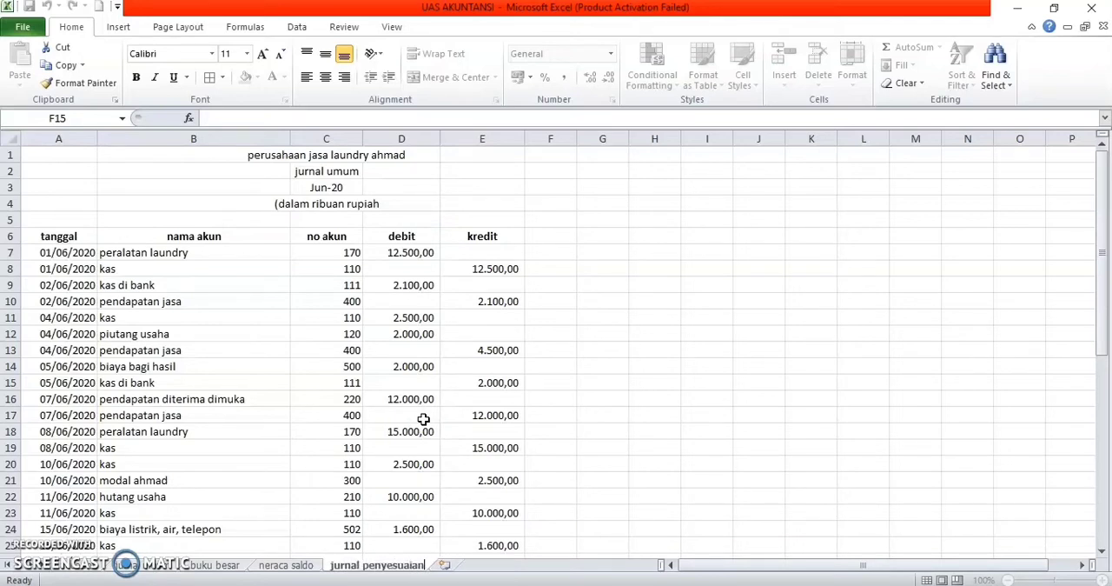
key(Return)
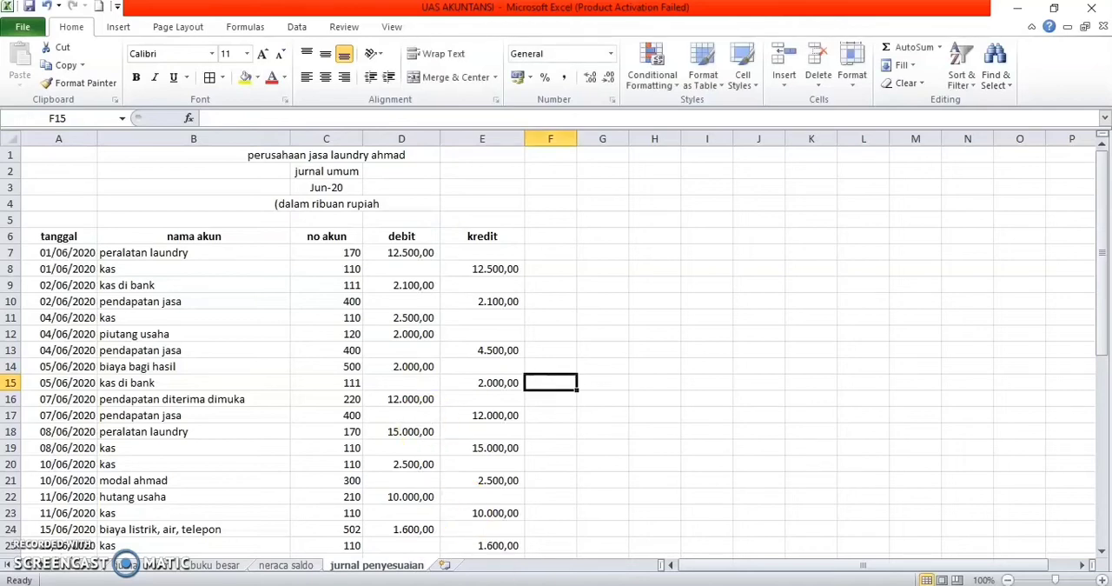
right_click(380, 569)
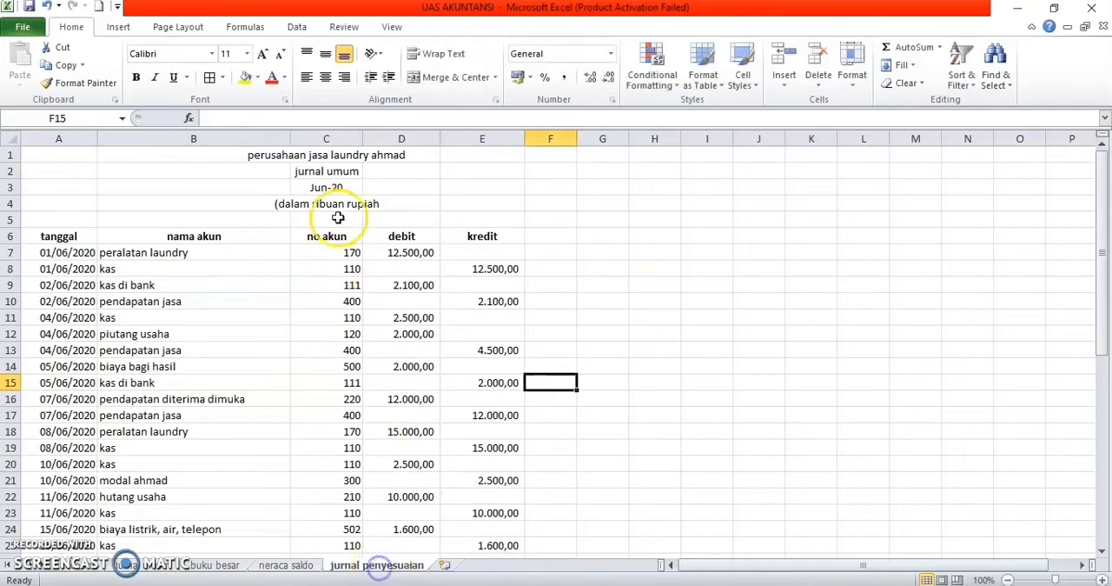
Step: Replace the sheet title in C2 with "jurnal penyesuaian"
click(358, 173)
key(BackSpace)
text(jurnal)
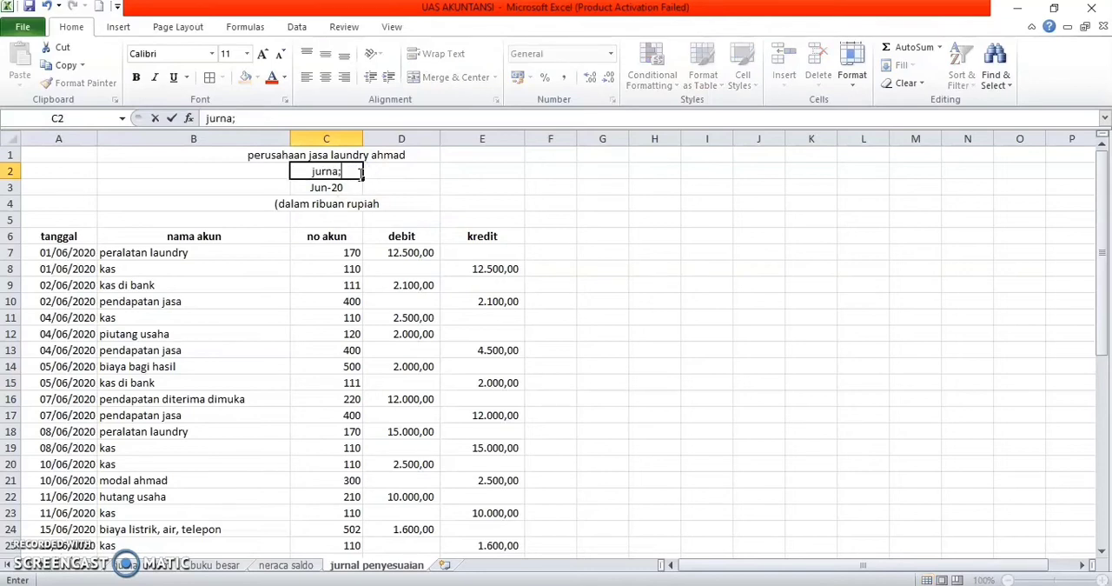
text( penyesuaiab)
key(BackSpace)
text(n)
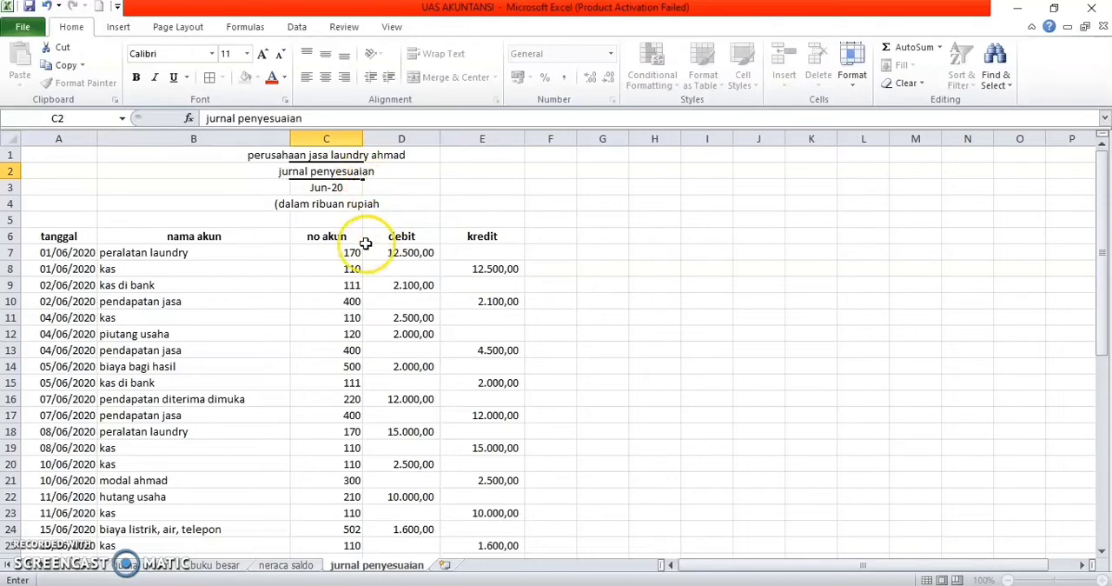
Step: Delete the copied debit and kredit cells in D7:E49 of the jurnal penyesuaian sheet
click(366, 243)
scroll(366, 248, down, 1)
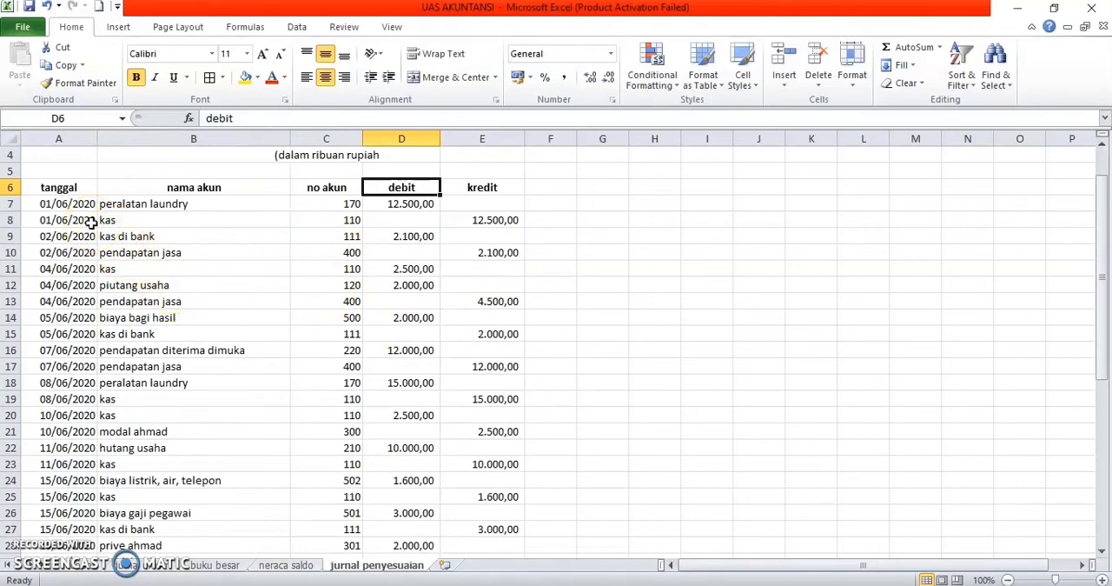
click(329, 207)
drag(329, 206, 354, 458)
click(405, 399)
scroll(405, 392, up, 4)
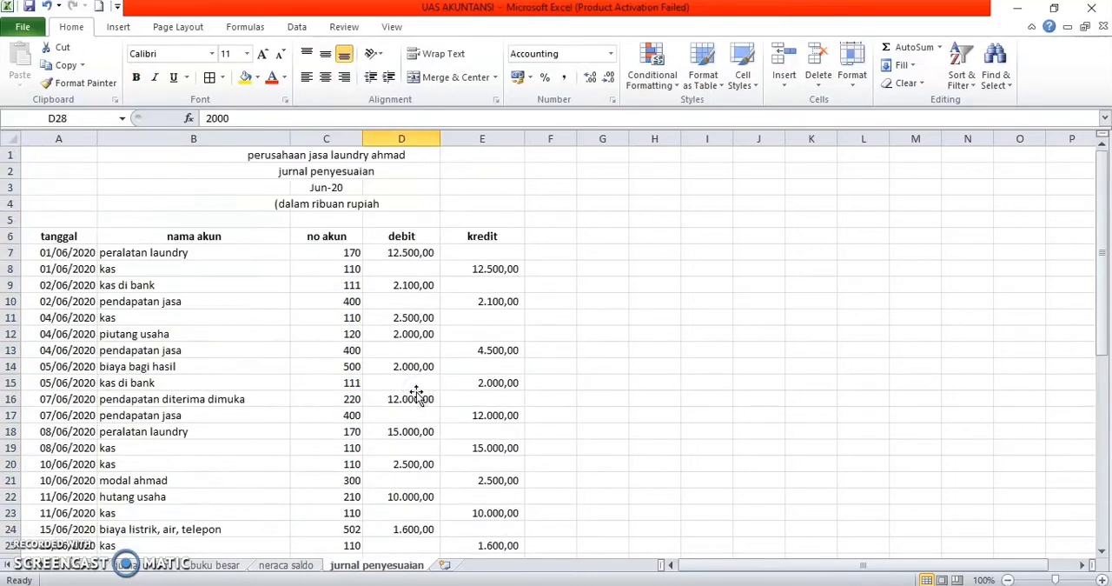
drag(418, 252, 505, 506)
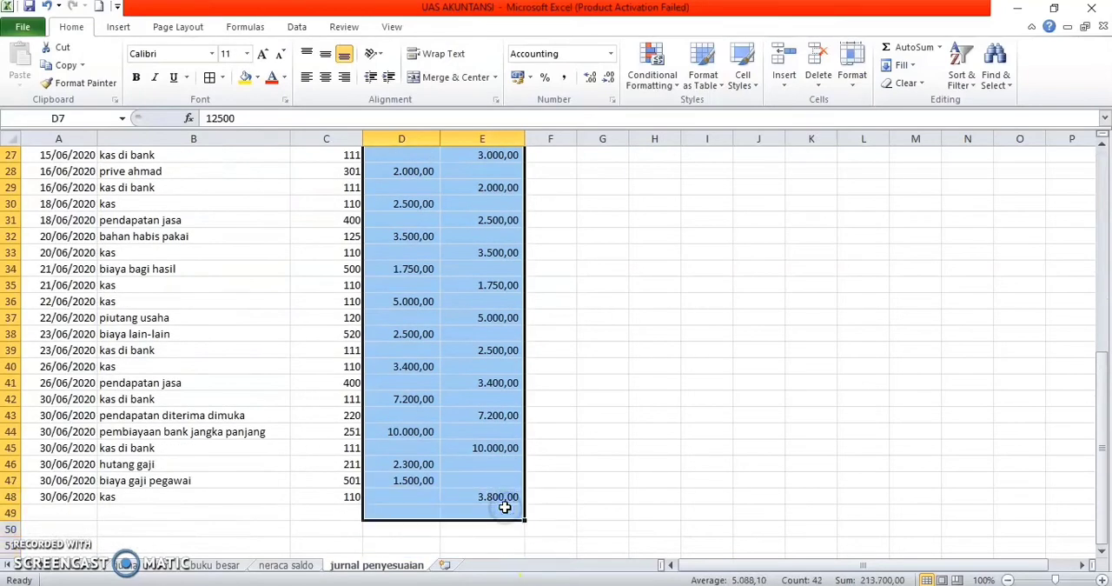
right_click(509, 509)
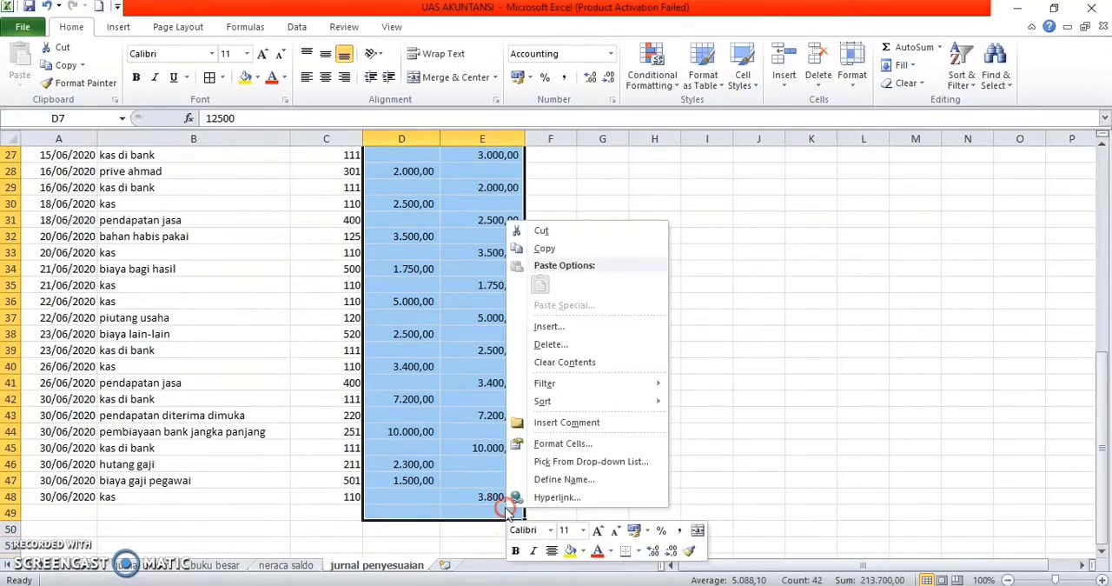
click(563, 345)
click(525, 391)
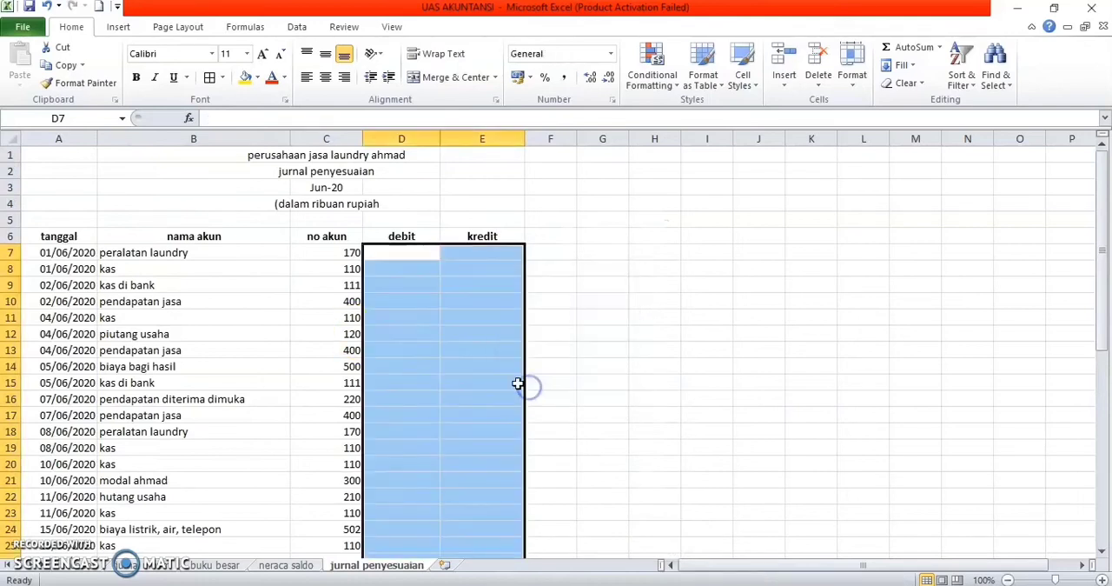
Step: Try to delete the tanggal cells A7:A48 with the remaining cells shifted left, and undo the deletion
click(296, 301)
drag(63, 254, 68, 514)
right_click(89, 493)
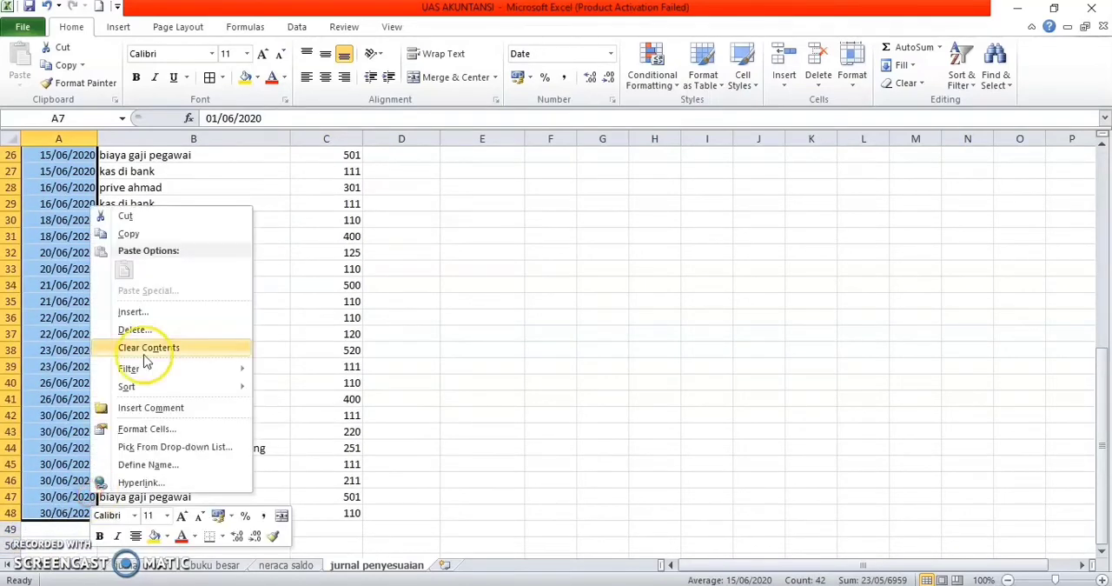
click(142, 328)
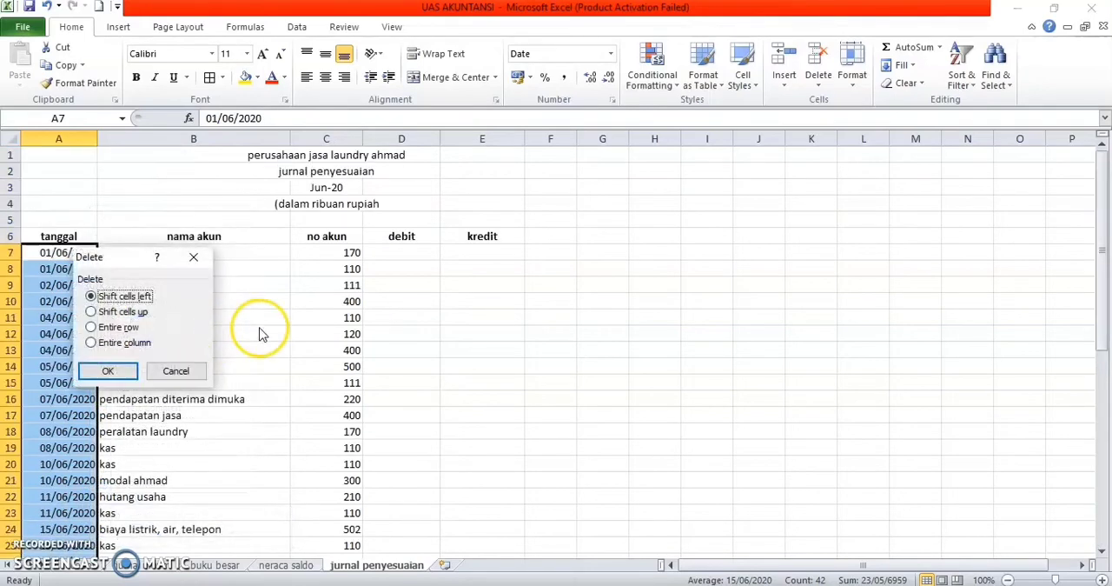
click(108, 370)
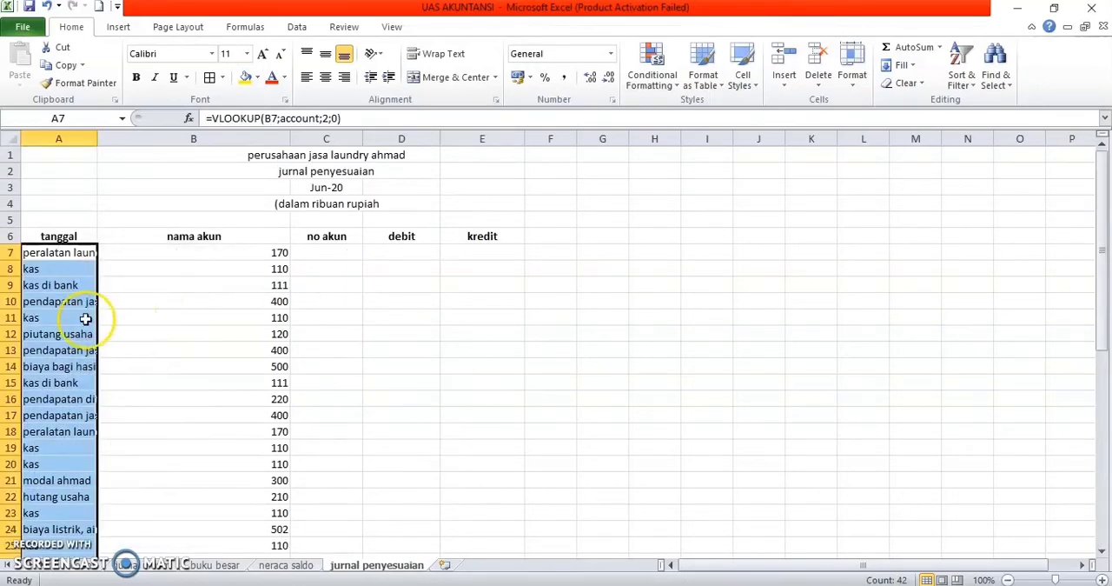
key(ctrl+z)
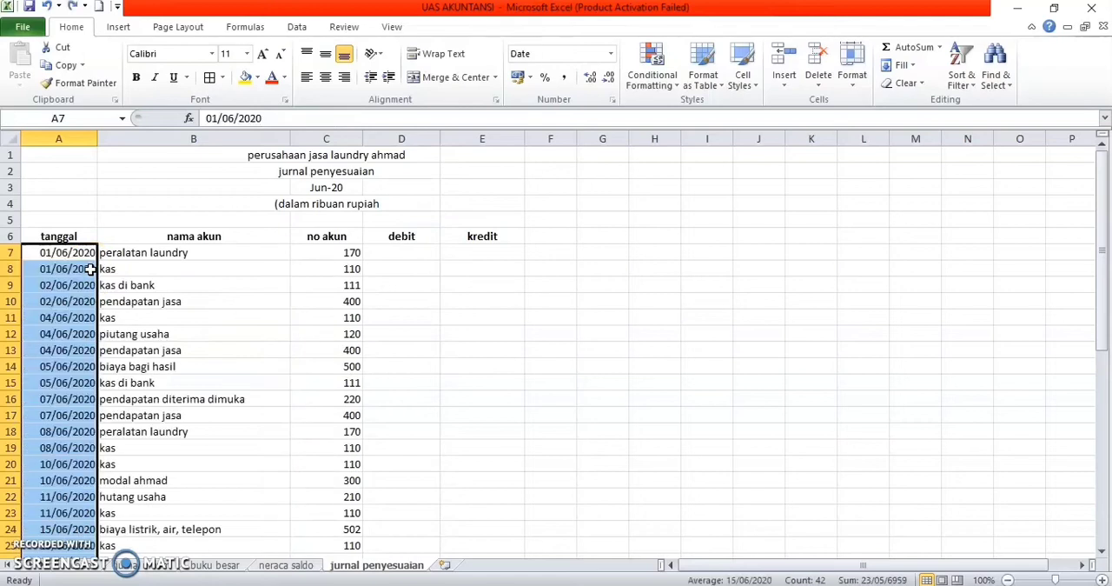
Step: Clear the contents of the tanggal cells A7:A48 without shifting any cells
right_click(80, 269)
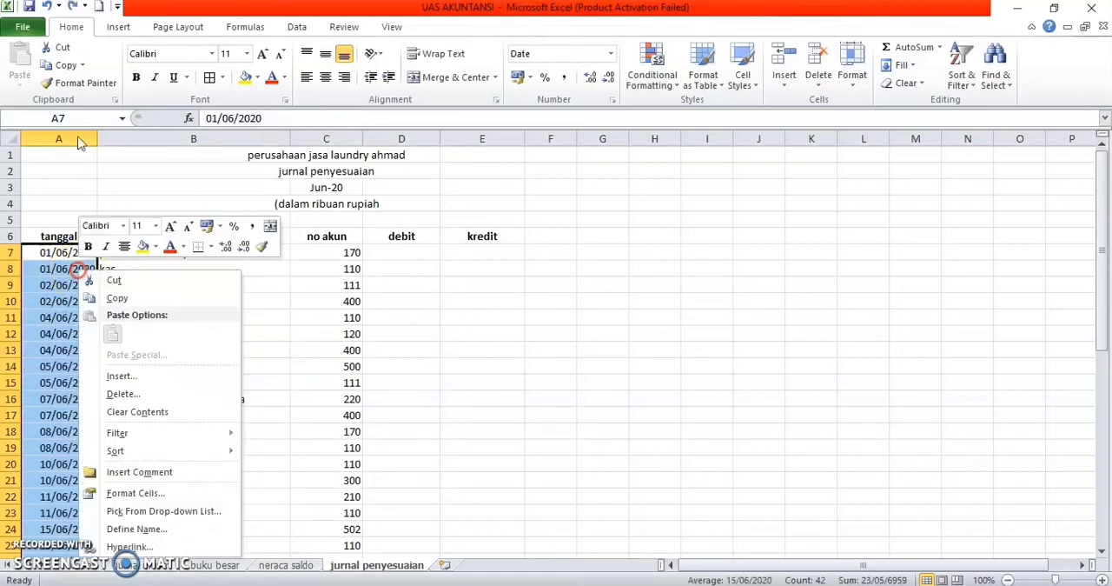
click(123, 411)
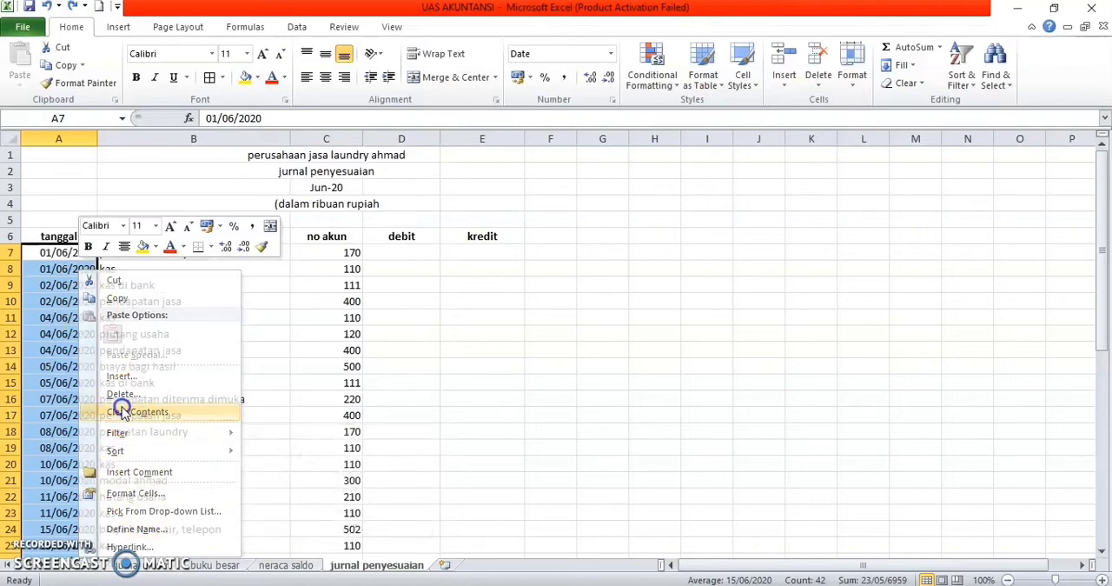
click(606, 379)
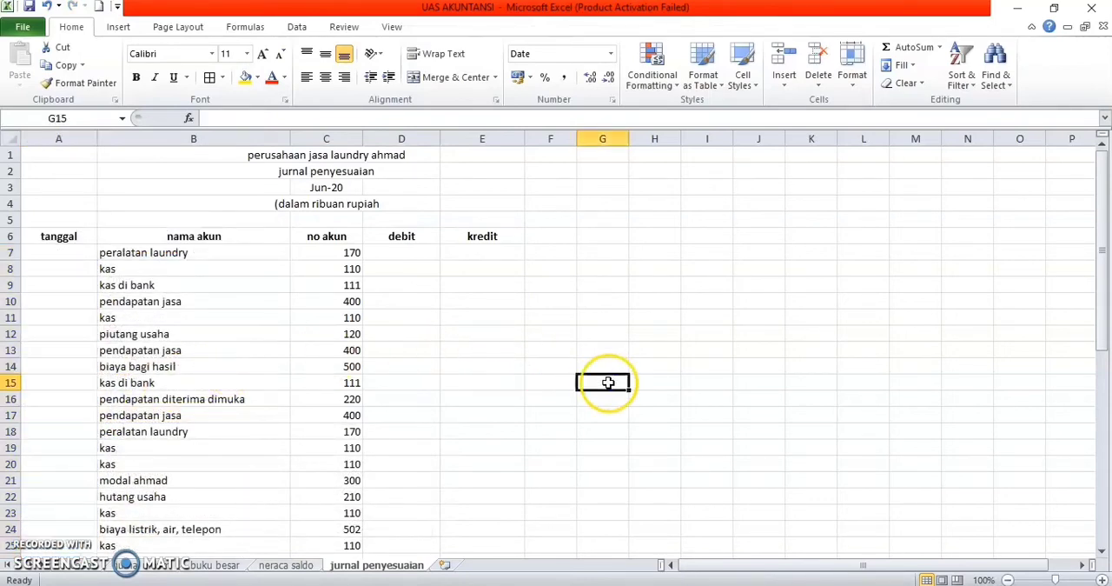
Step: Clear the contents of the no akun cells C7:C48
click(343, 252)
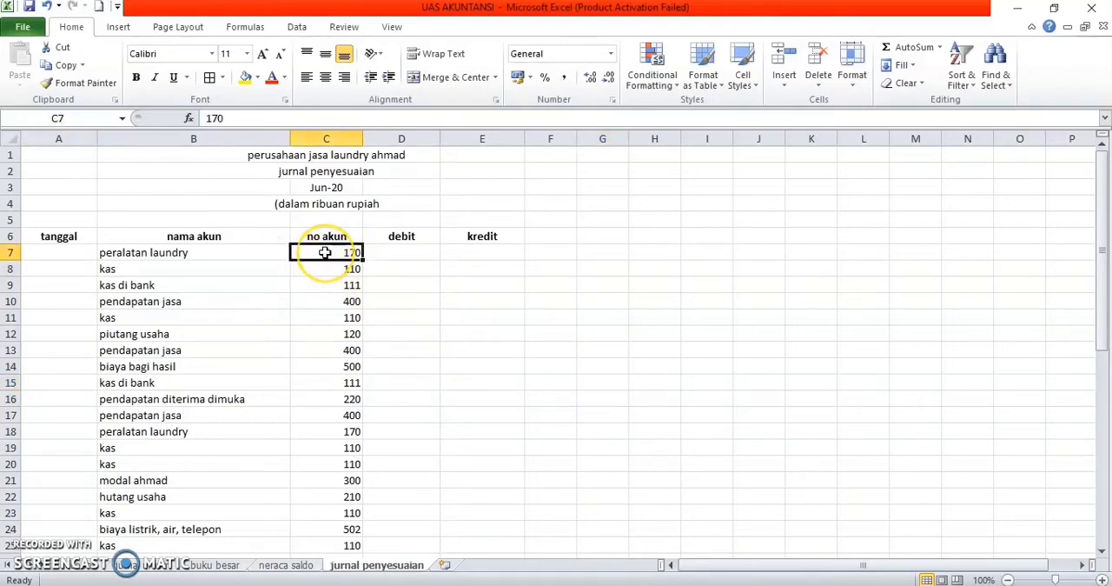
drag(325, 252, 344, 511)
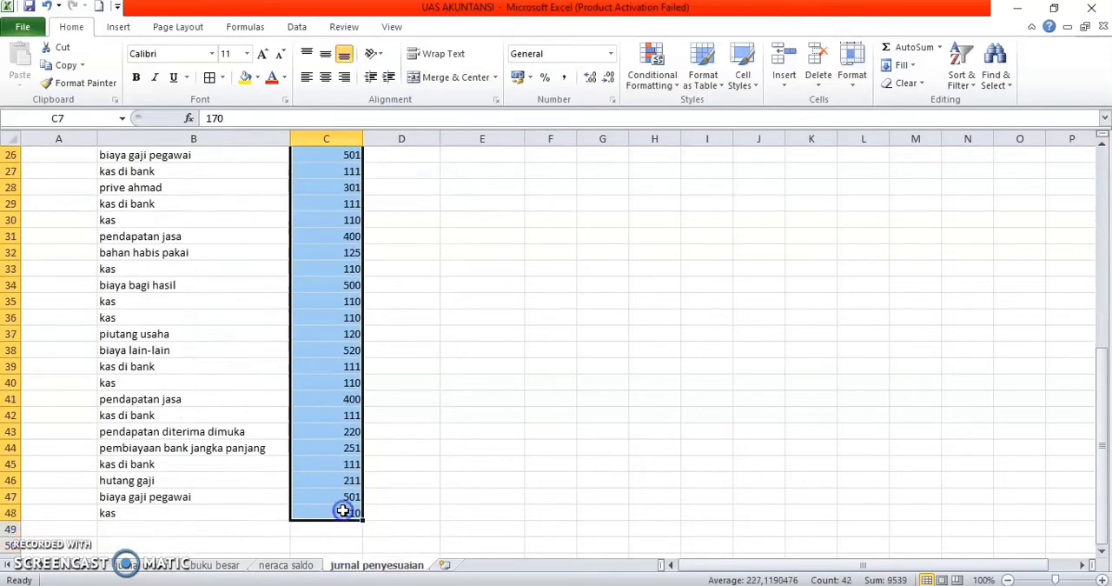
right_click(342, 511)
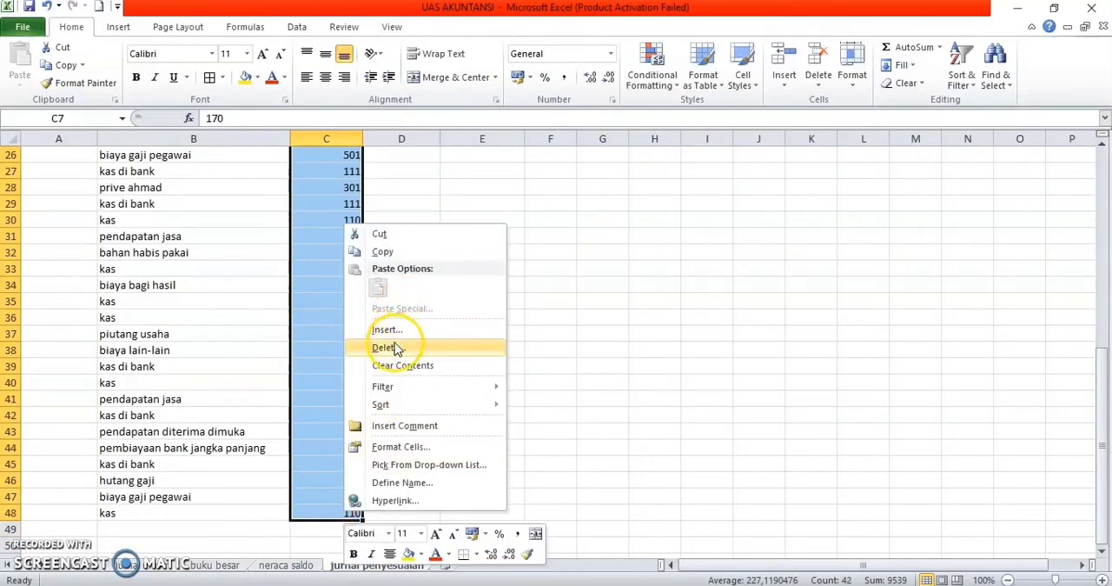
click(393, 366)
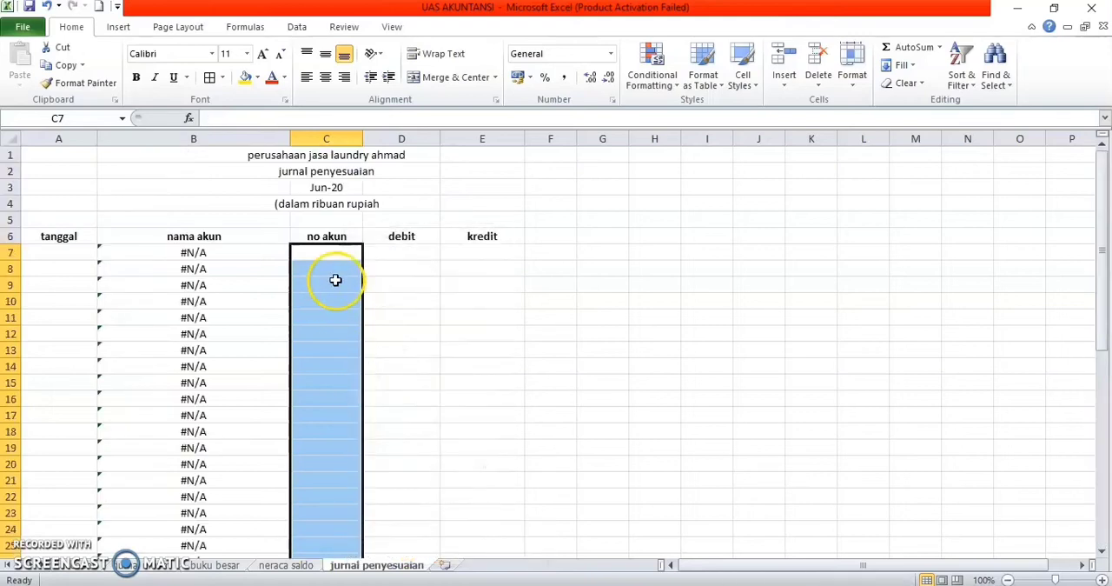
Step: Enter the account numbers 520 in C7 and 125 in C8 under no akun
click(332, 250)
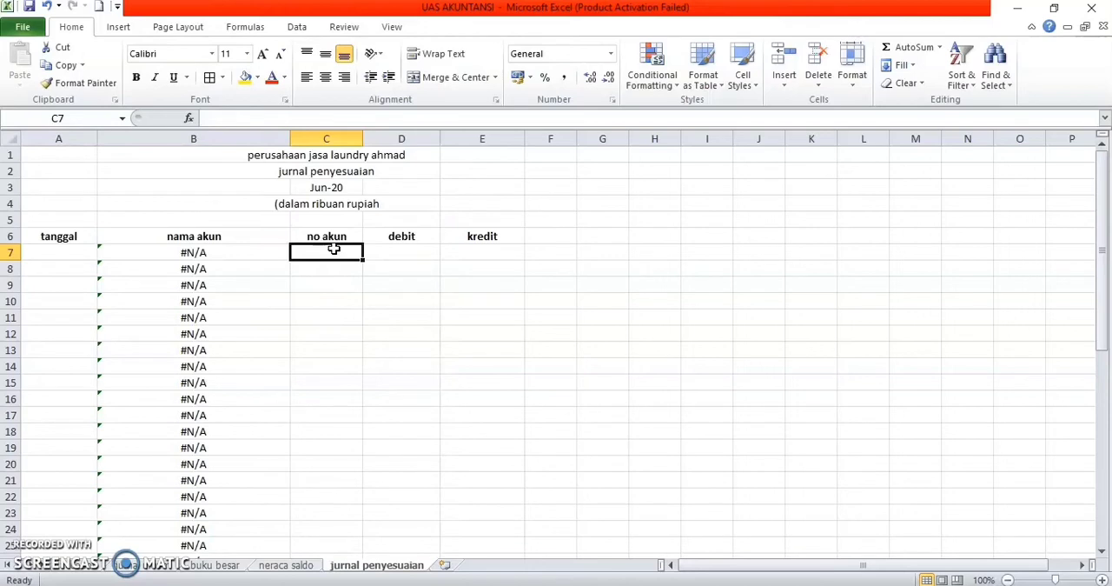
text(520)
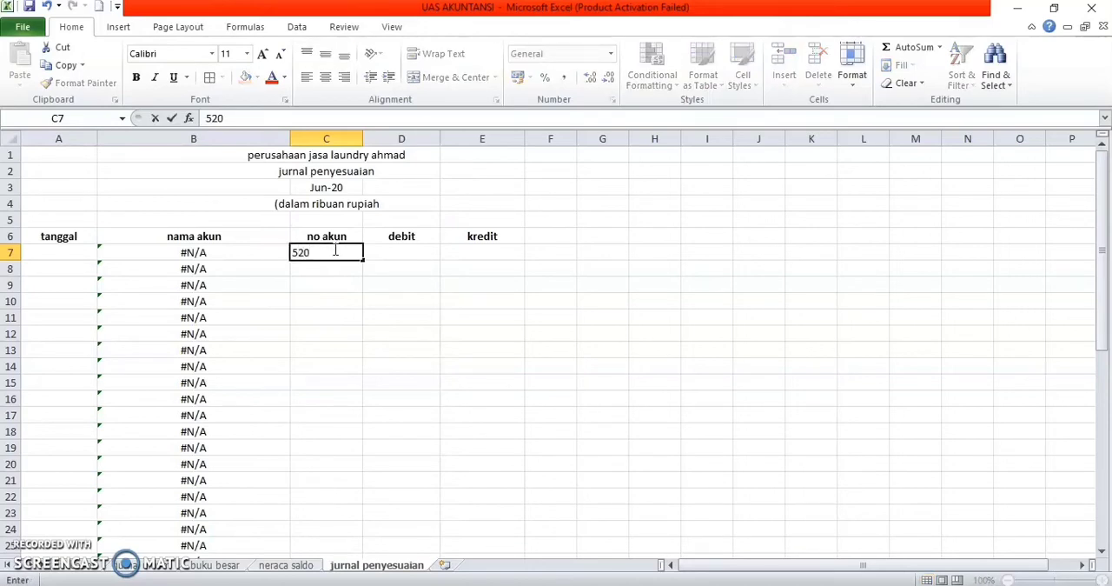
key(Return)
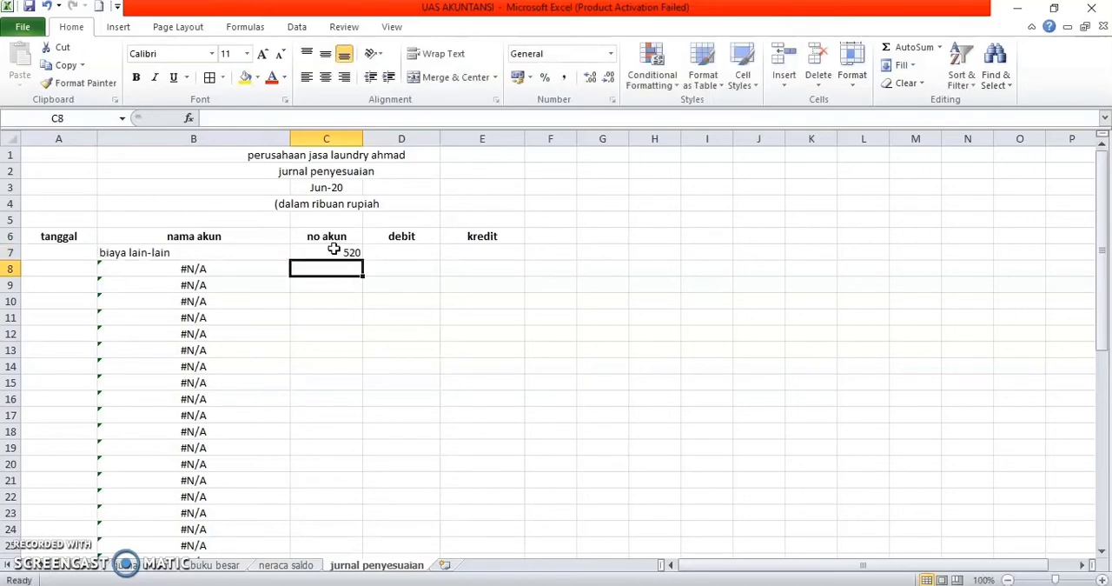
text(125)
key(Return)
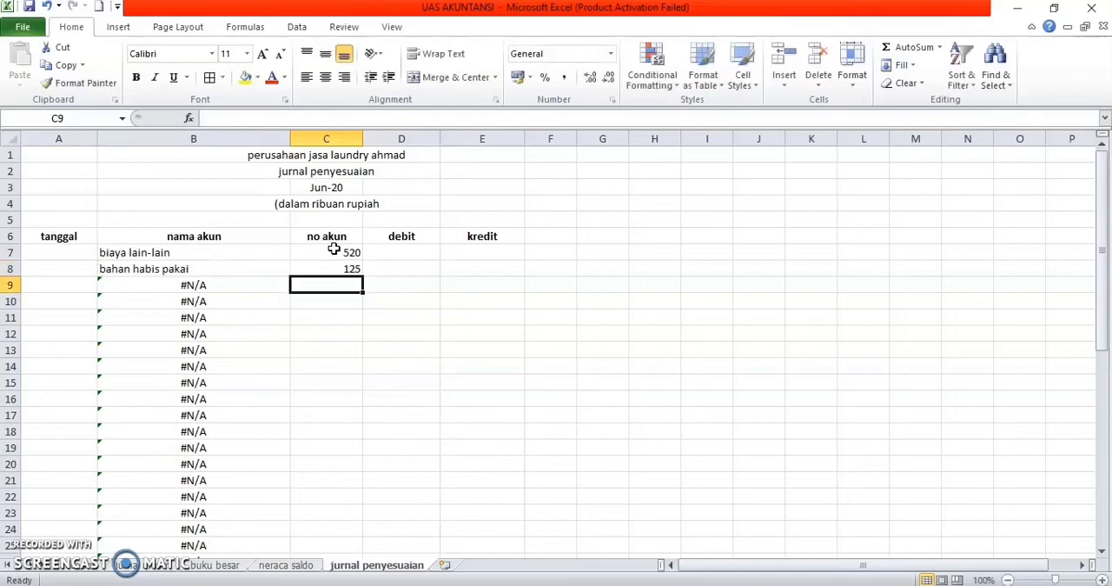
Step: Enter a debit of 4800 in D7 for biaya lain-lain and a kredit of 4800 in E8 for bahan habis pakai
click(414, 250)
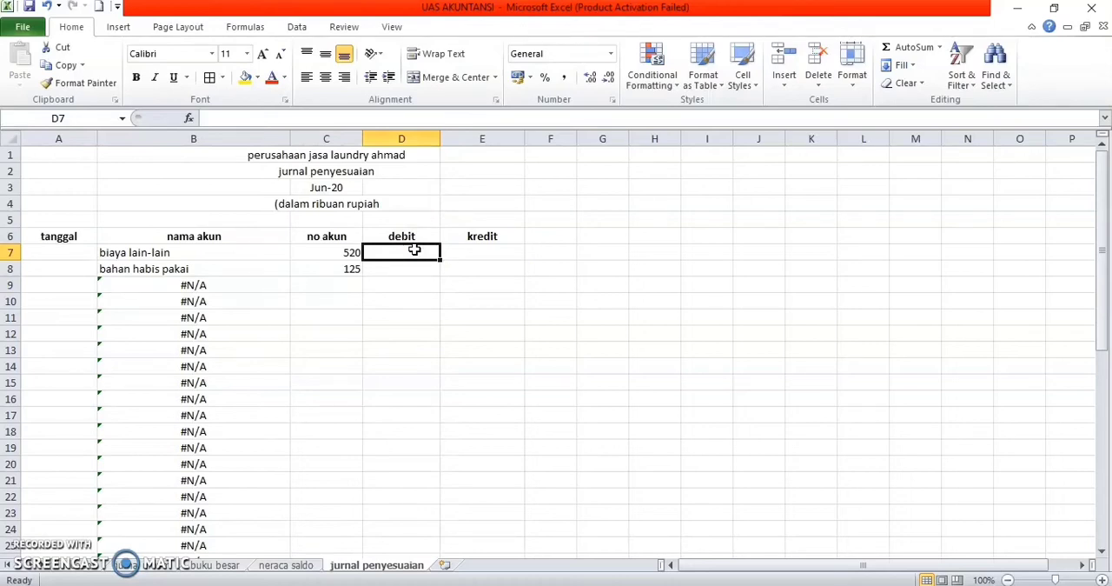
text(4)
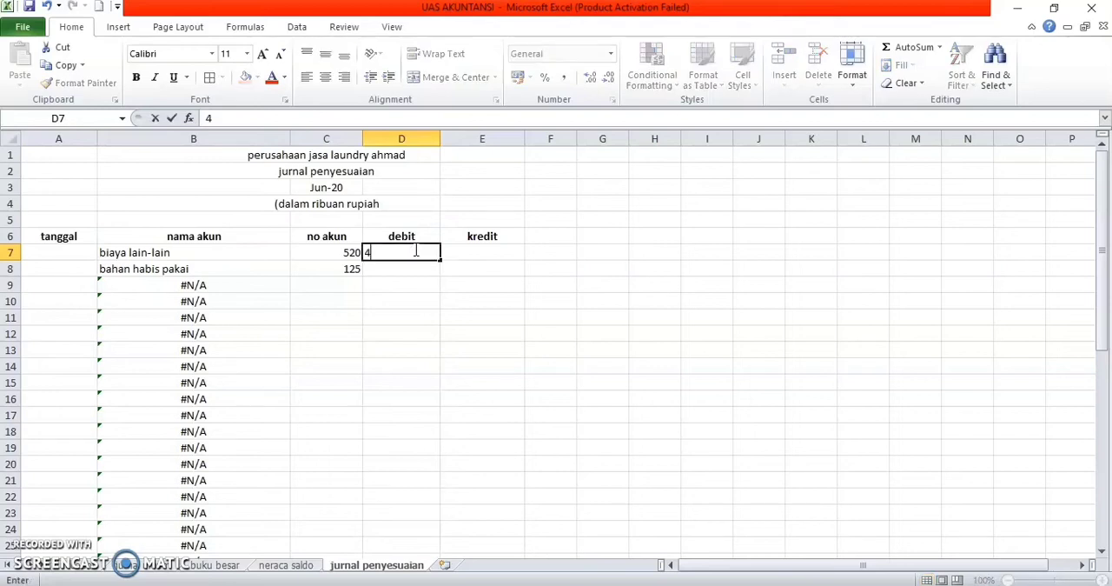
text(800)
key(Return)
key(Right)
text(4)
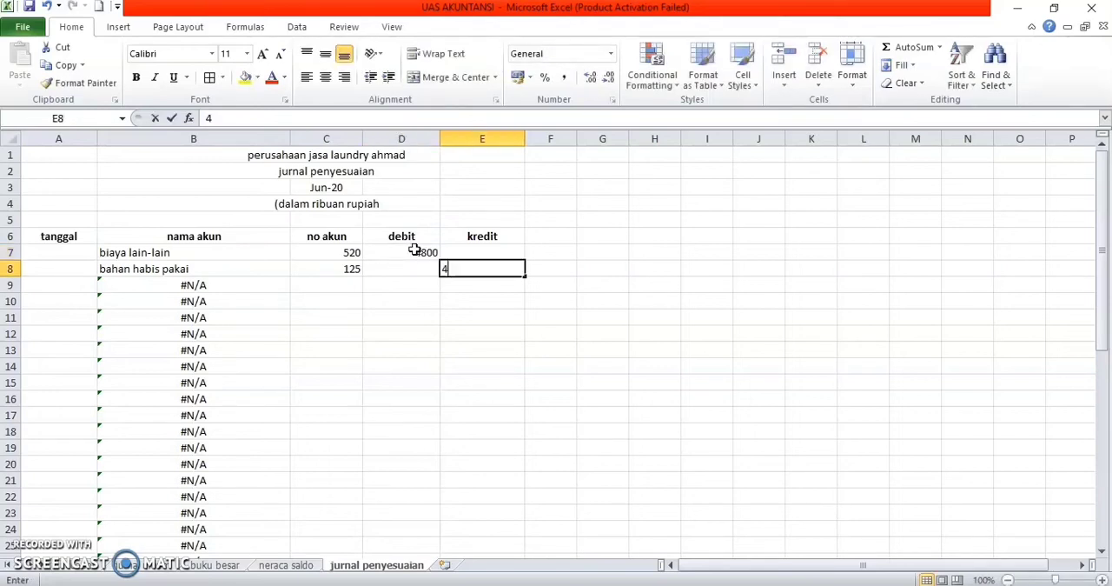
text(800)
key(Return)
key(Left)
key(Left)
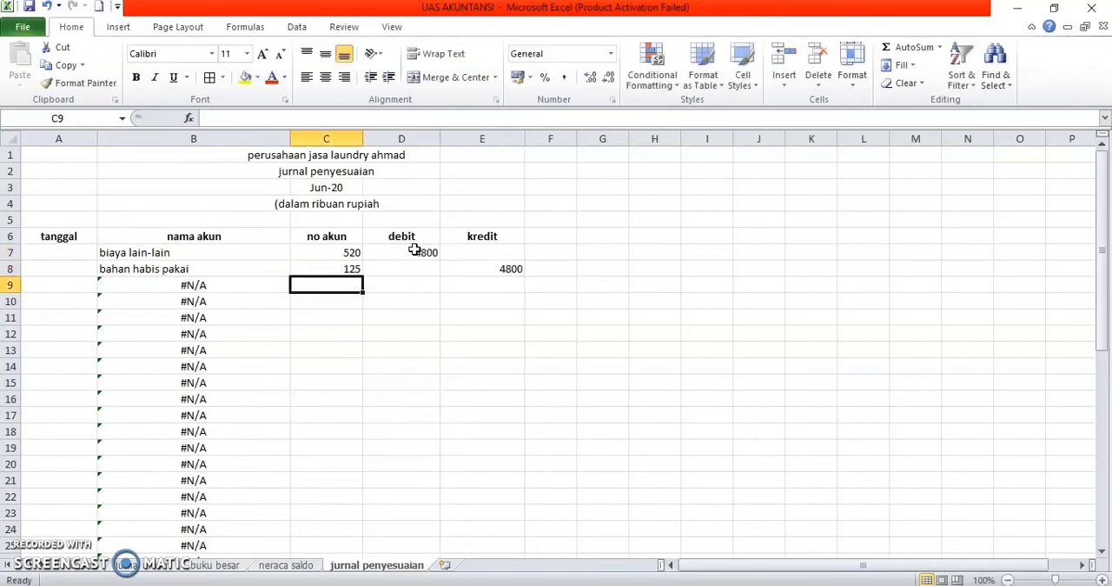
Step: Enter the tanggal 31/juni/2020 in A7 for the biaya lain-lain entry
click(65, 254)
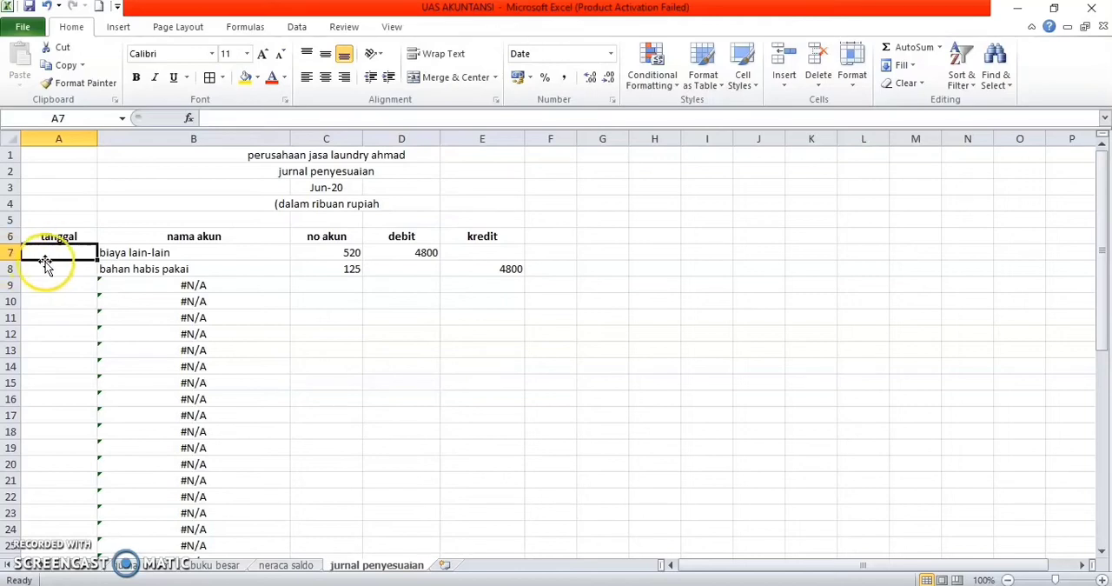
click(60, 254)
text(31)
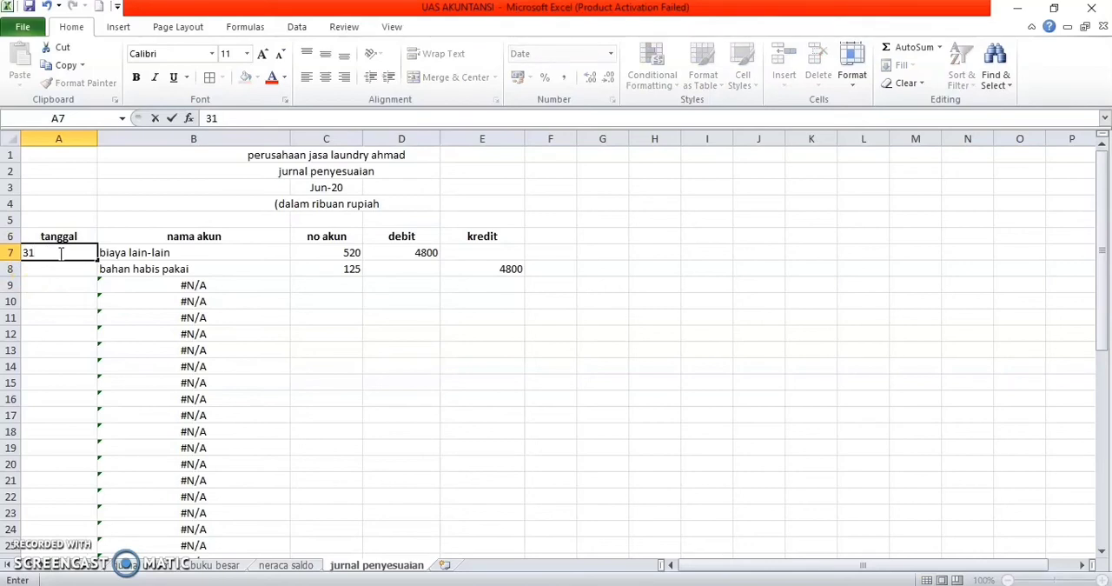
text(/juni/2020)
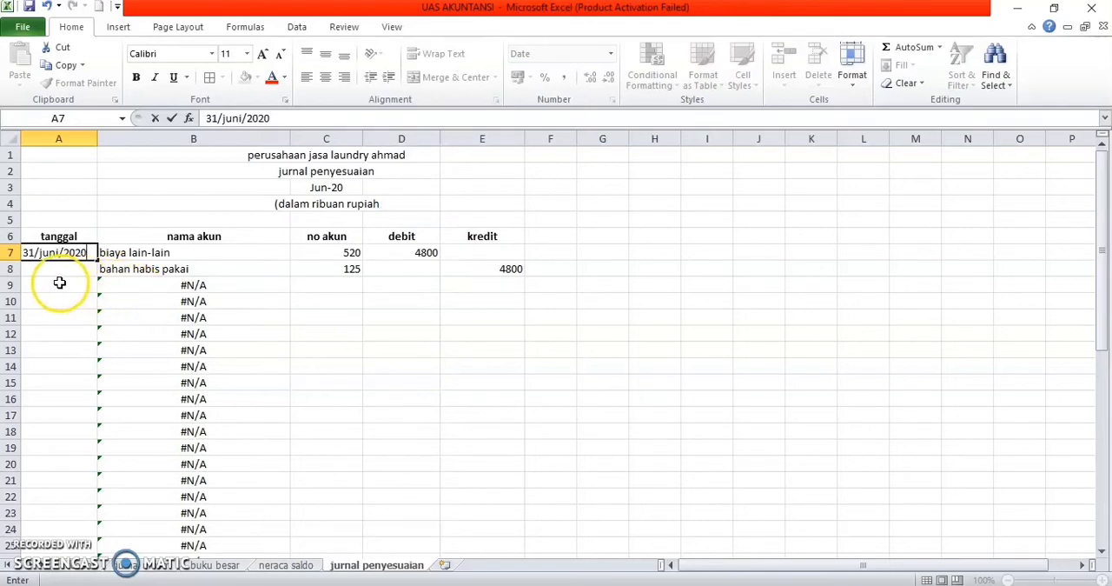
click(67, 267)
mouse_move(67, 268)
mouse_down()
mouse_move(91, 256)
mouse_move(81, 275)
mouse_up()
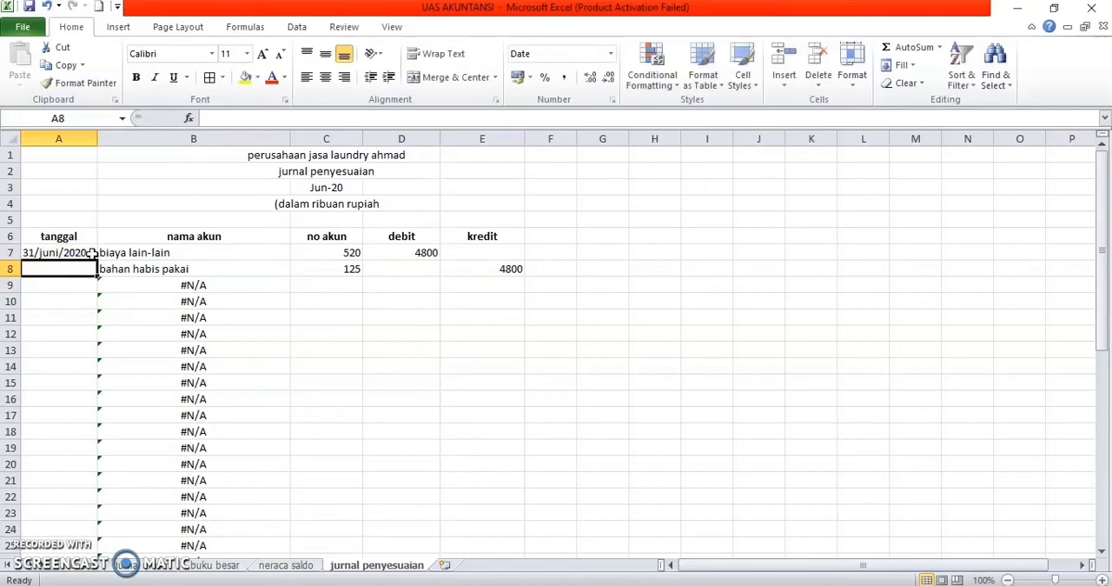
Step: Try to autofill the date from A7, and undo the change
click(93, 255)
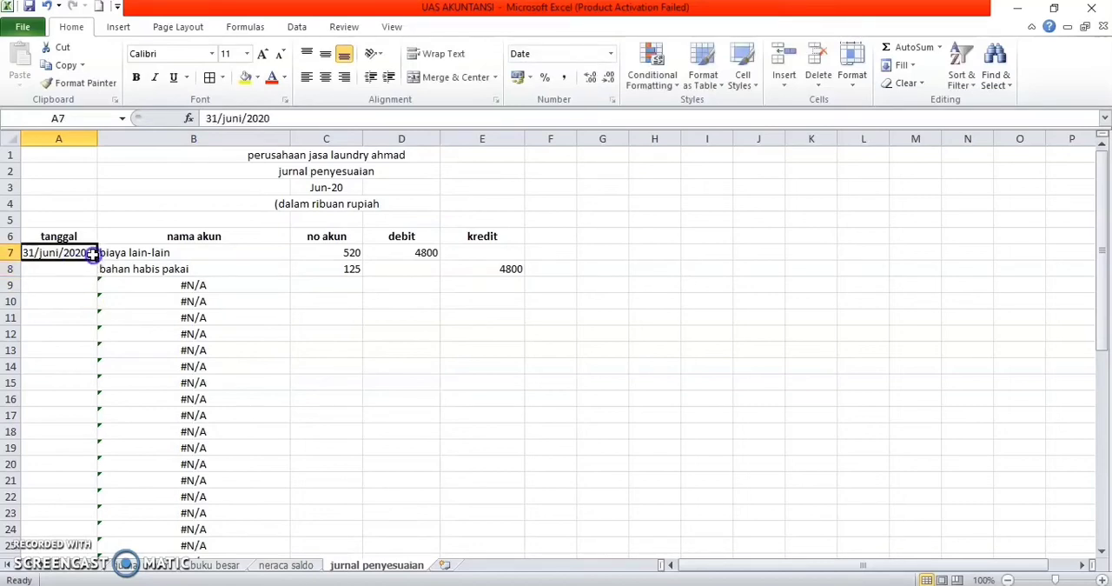
mouse_move(96, 261)
mouse_down()
mouse_move(95, 357)
mouse_move(90, 252)
mouse_move(78, 254)
mouse_up()
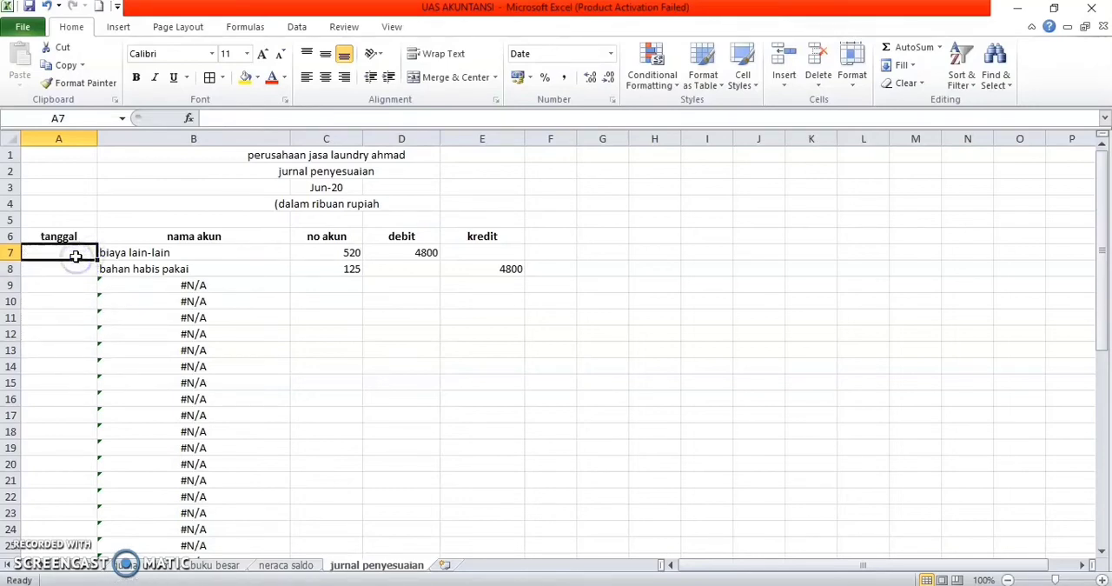
key(ctrl+z)
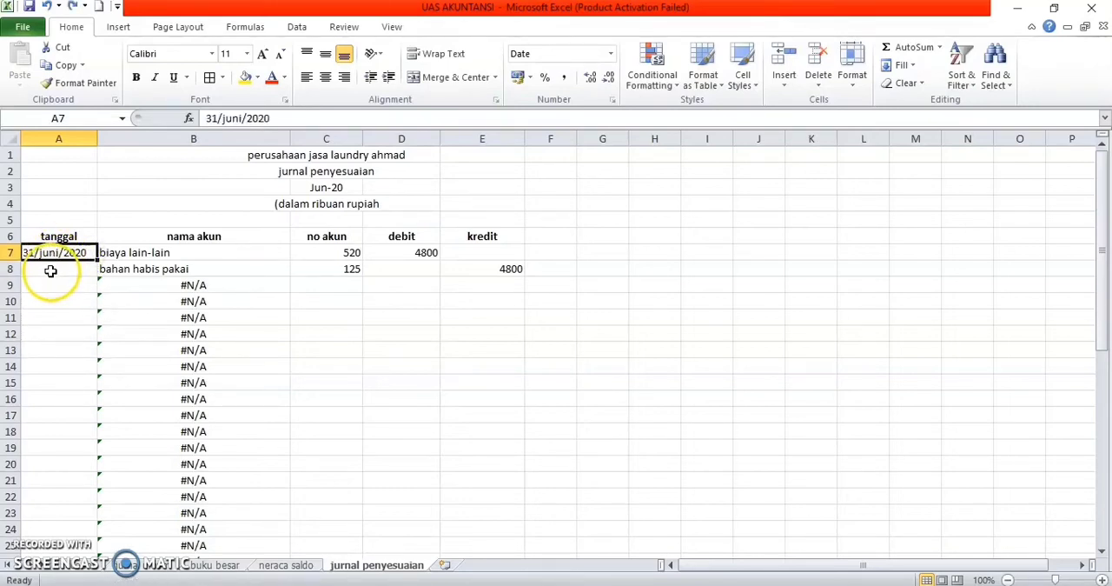
Step: Copy the date 31/juni/2020 from A7 into A8
key(ctrl+c)
click(48, 269)
key(ctrl+v)
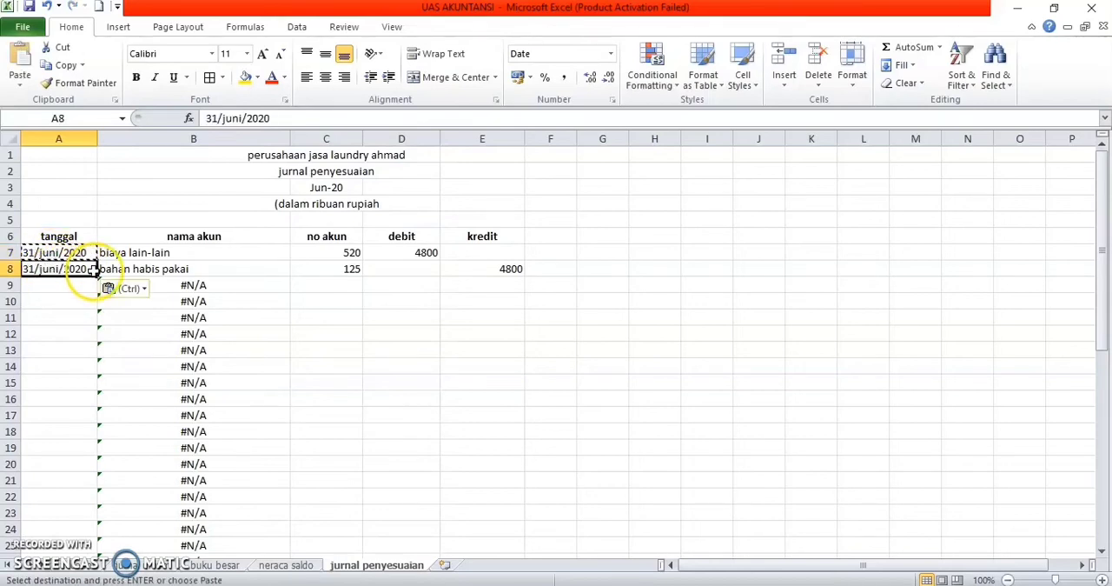
Step: Autofill the tanggal column from A8 down to A33 and check the filled dates
drag(98, 277, 94, 480)
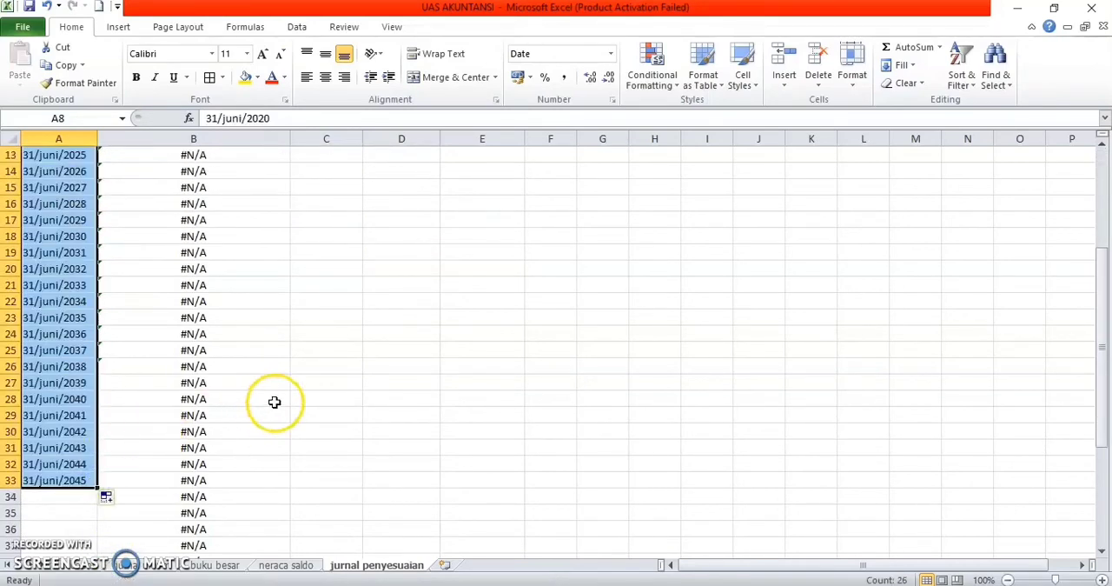
scroll(273, 402, up, 4)
scroll(273, 402, up, 2)
scroll(227, 325, down, 2)
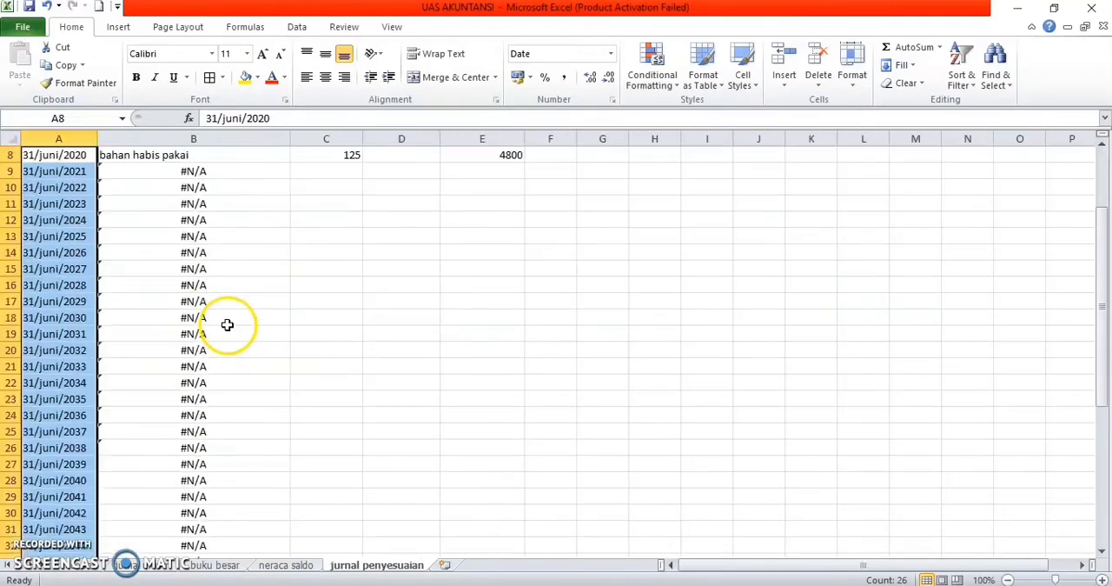
scroll(109, 241, up, 3)
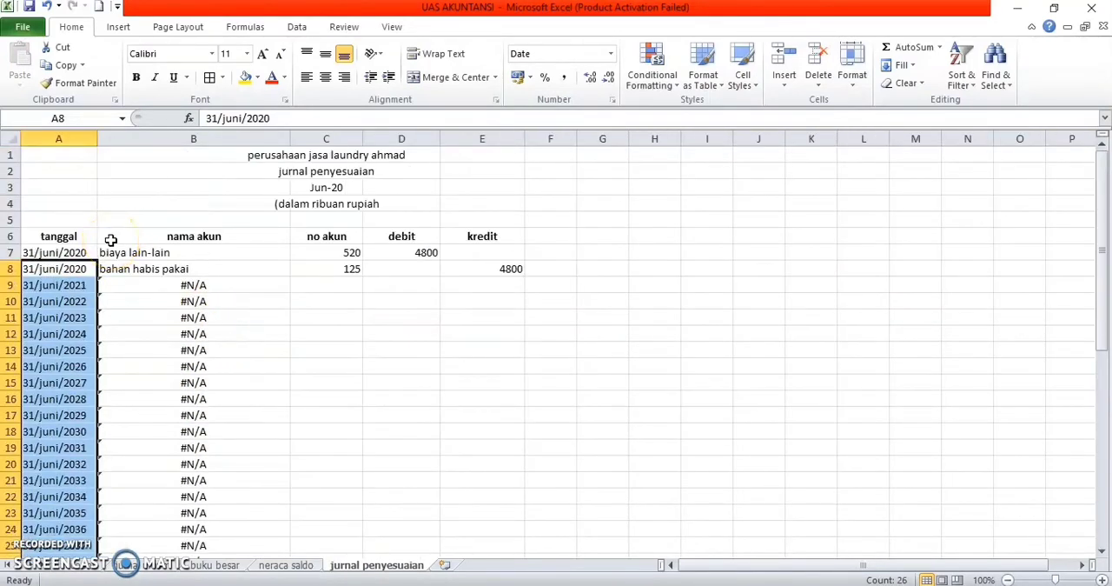
Step: Undo the last date autofill in the tanggal column
scroll(111, 240, up, 1)
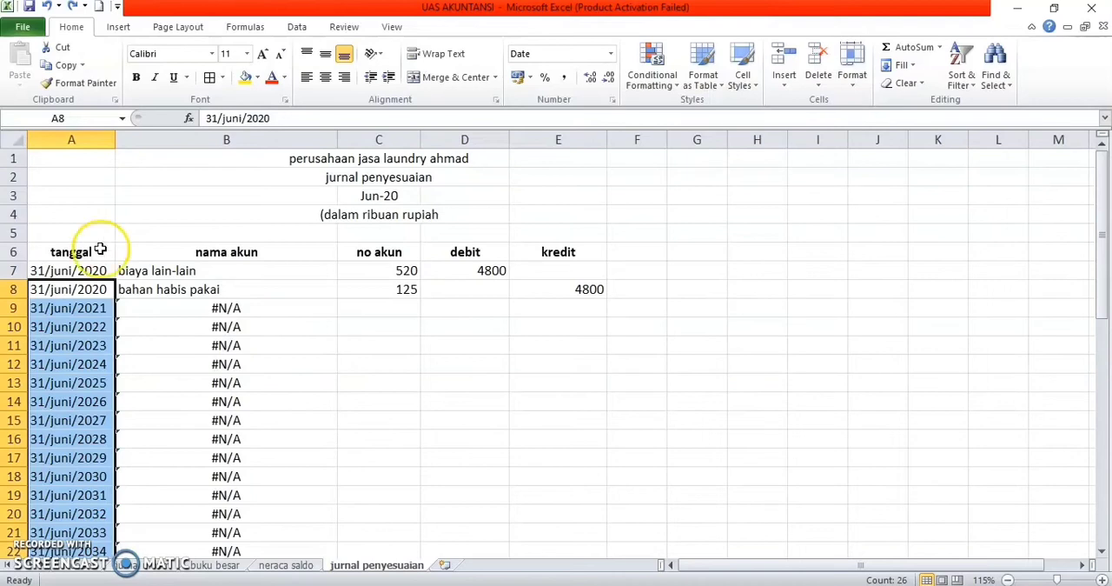
scroll(54, 280, up, 1)
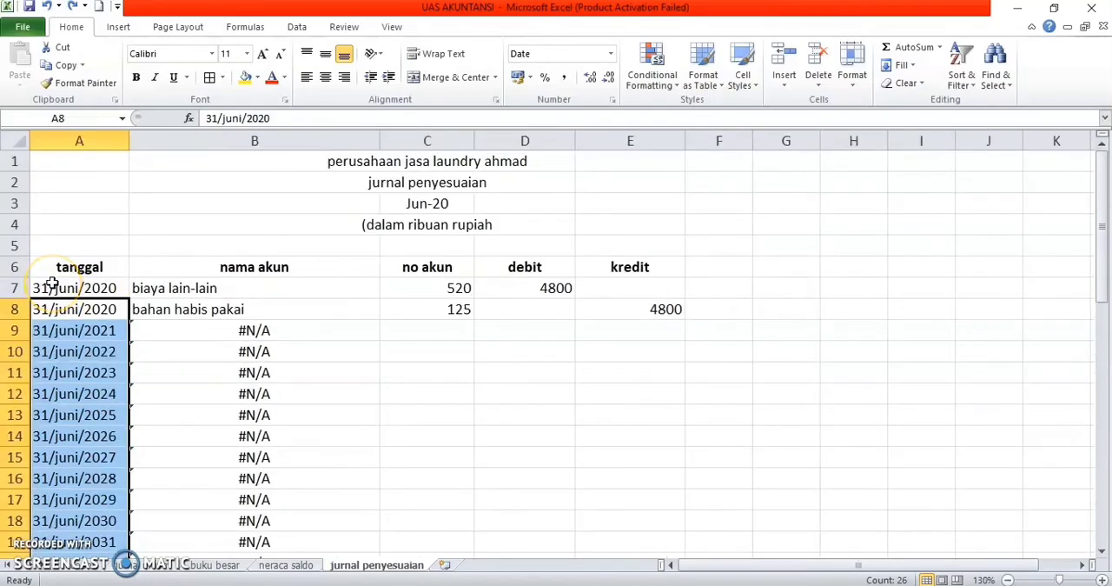
scroll(53, 285, down, 1)
click(141, 383)
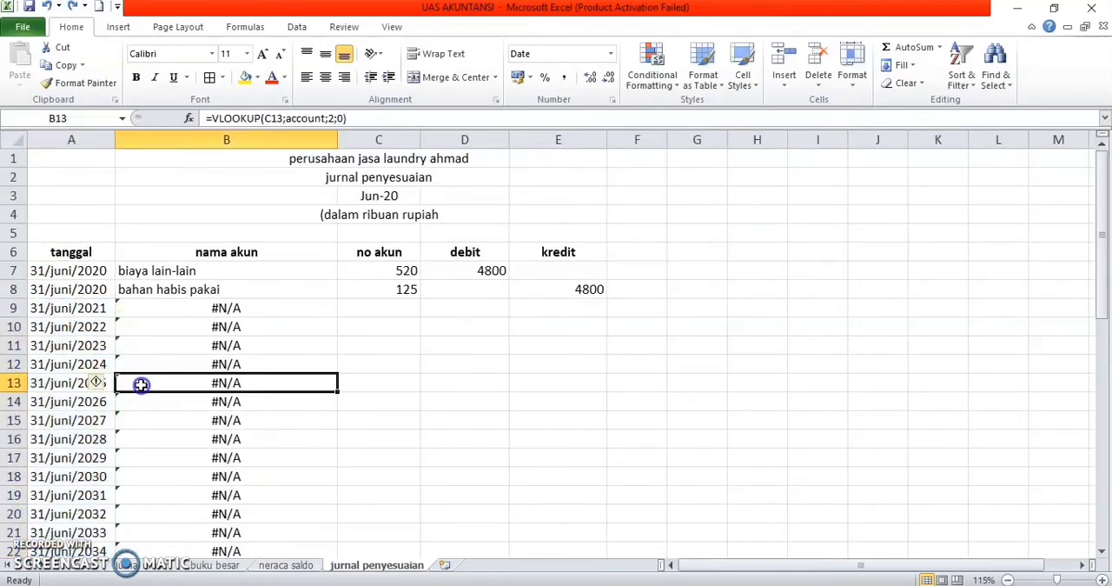
scroll(140, 384, down, 1)
key(ctrl+z)
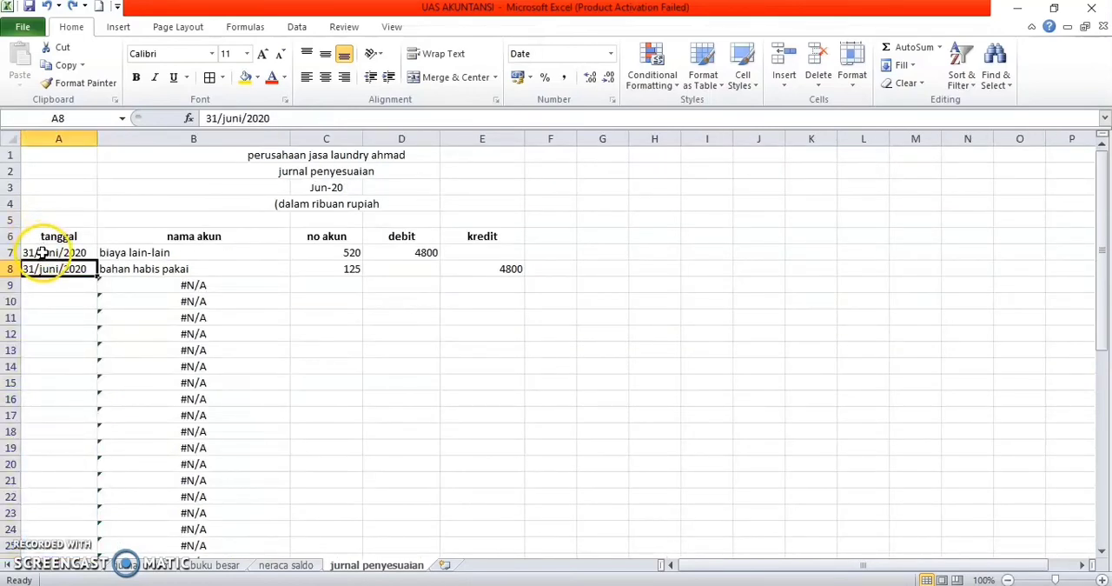
Step: Fill the date 31/juni/2020 from A7:A8 down the tanggal column to A48 without incrementing it
drag(41, 252, 76, 543)
scroll(79, 365, up, 3)
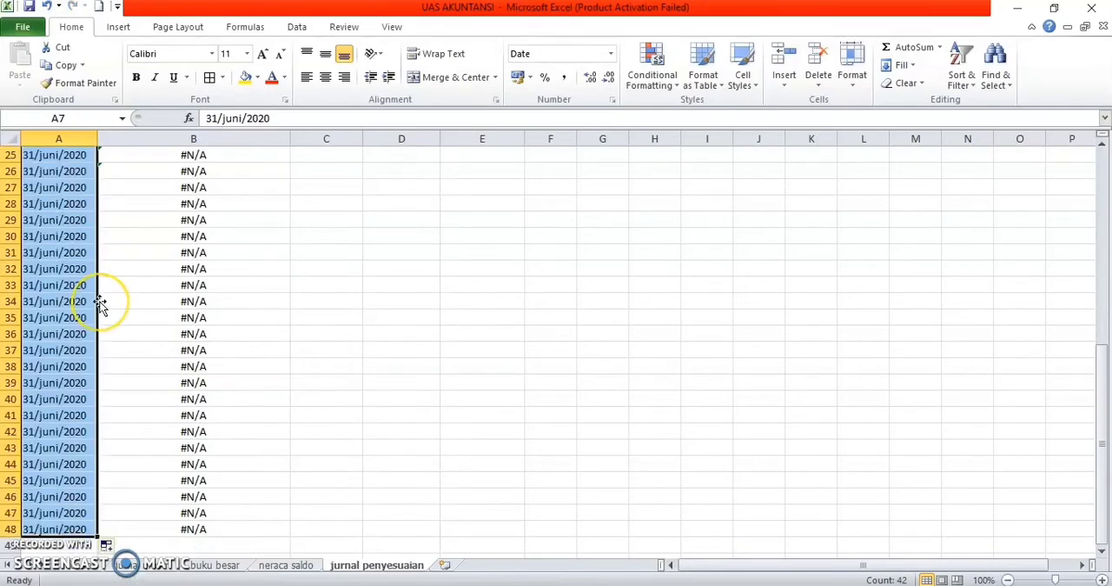
scroll(295, 310, up, 5)
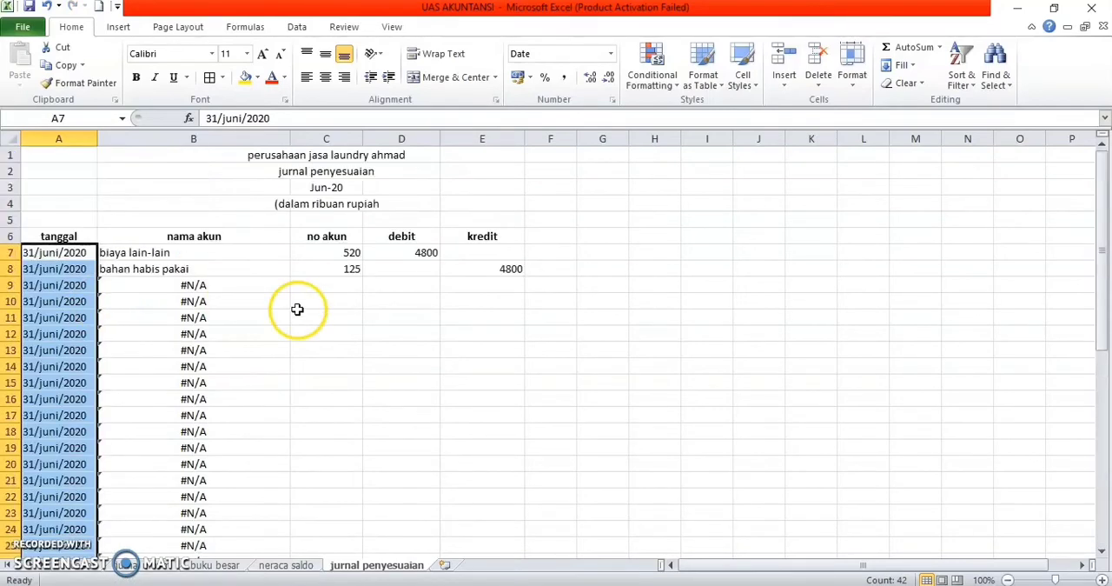
Step: Enter the no akun codes 501 in C9 and 211 in C10 for biaya gaji pegawai and hutang gaji
click(346, 283)
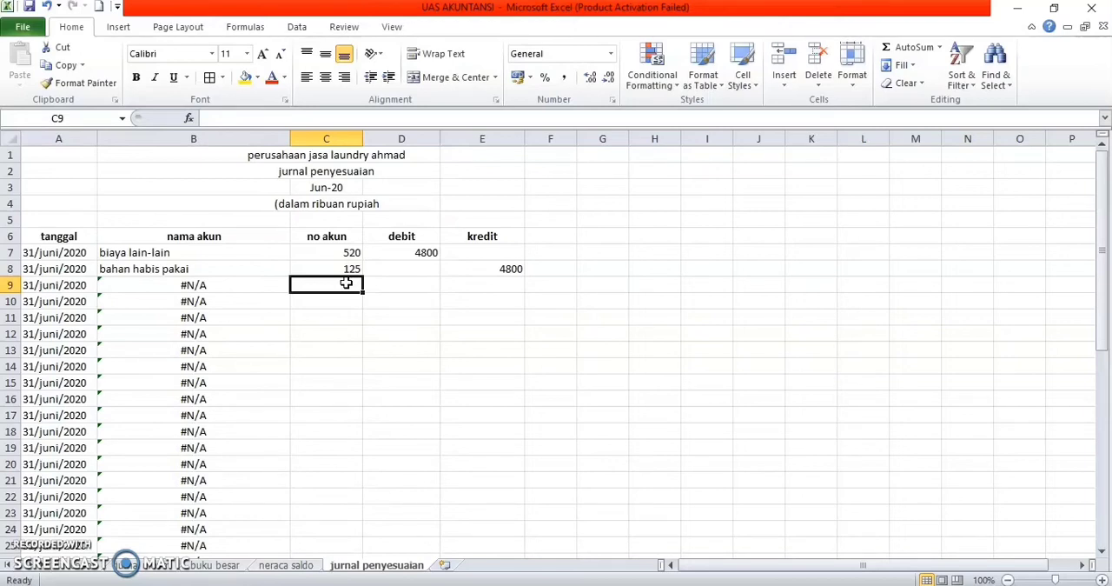
text(501)
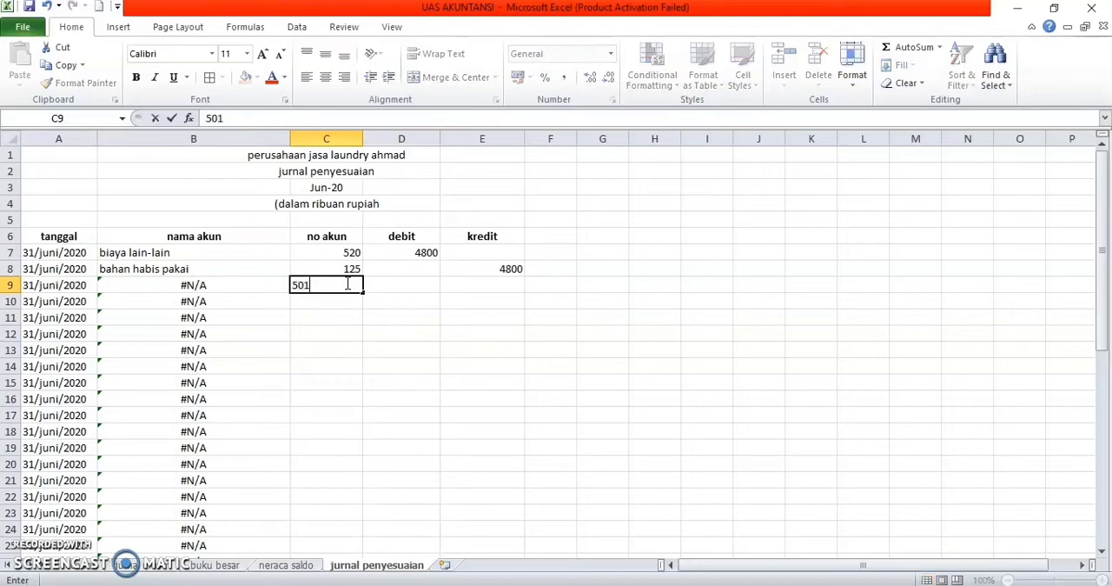
key(Return)
text(211)
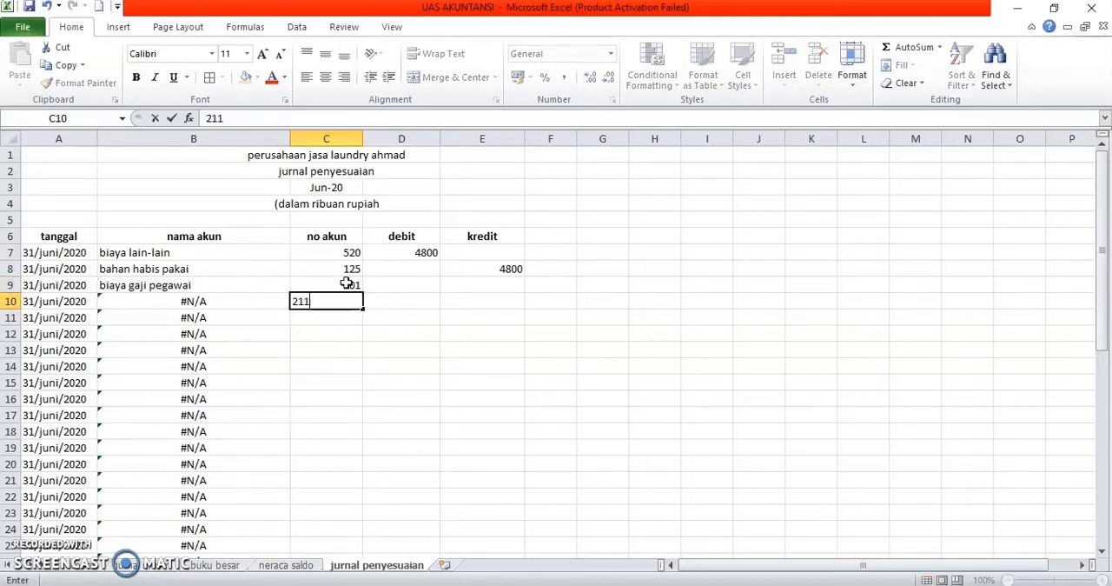
key(Tab)
Step: Enter 2800 as the debit of biaya gaji pegawai in D9 and as the kredit of hutang gaji in E10
key(Up)
text(2800)
key(Return)
key(Tab)
text(2800)
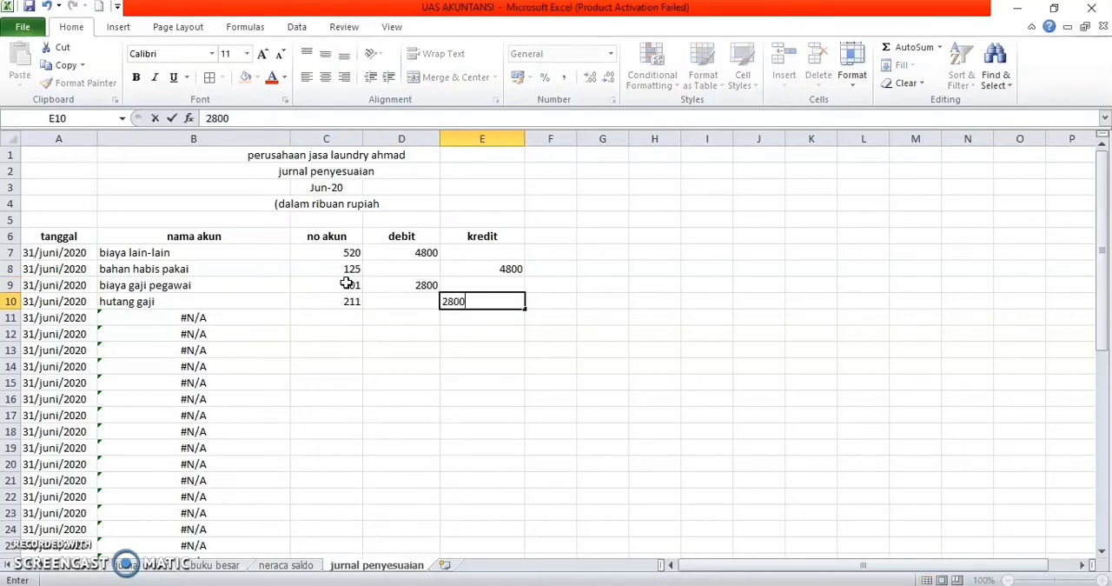
key(Return)
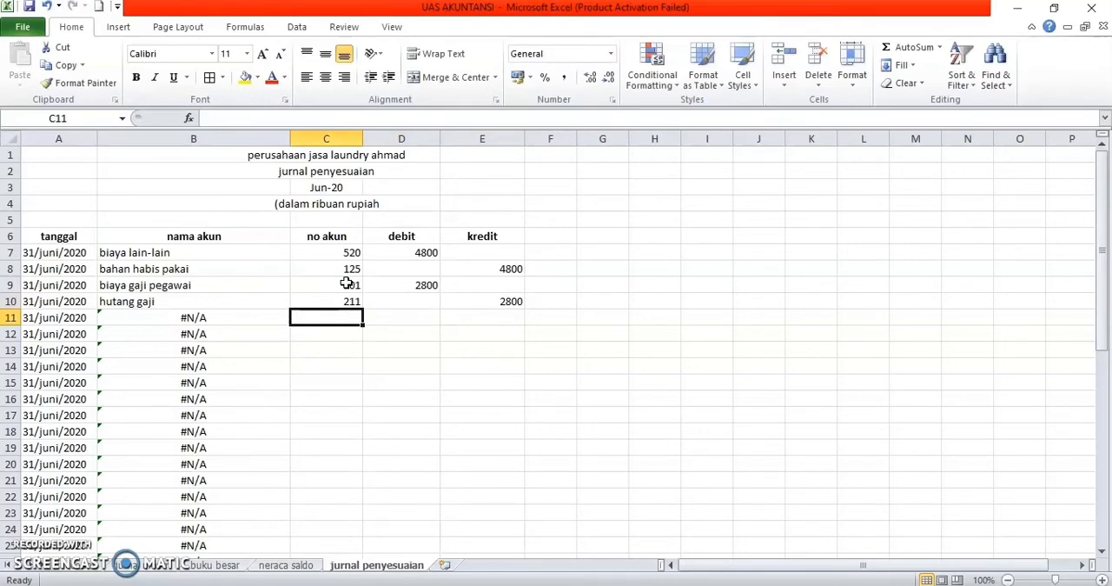
Step: Enter the no akun codes 505 in C11 and 131 in C12 for biaya asuransi and persekot asuransi
text(505)
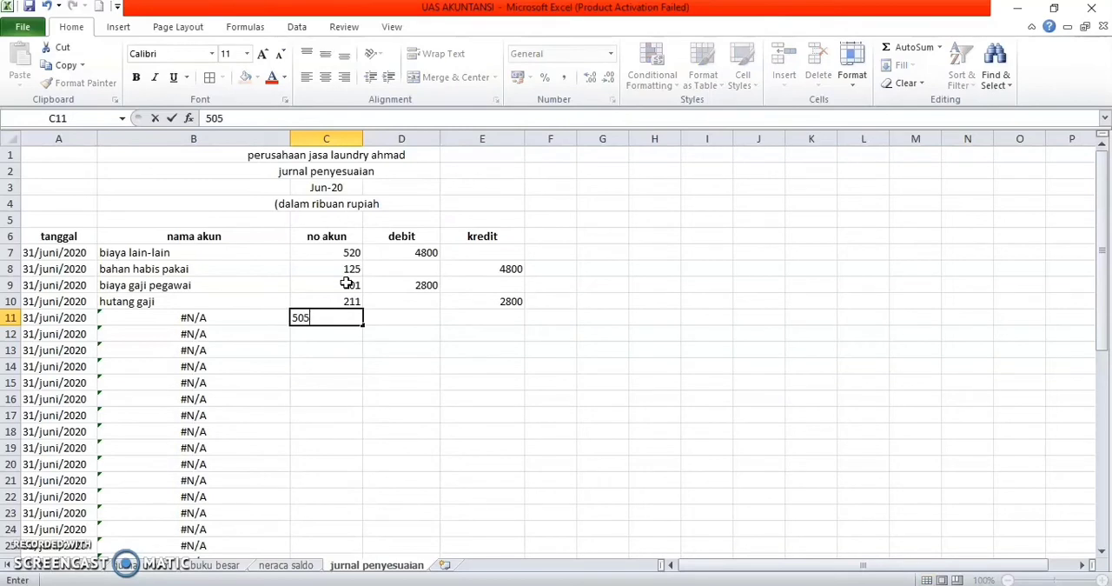
key(Tab)
key(Down)
key(Left)
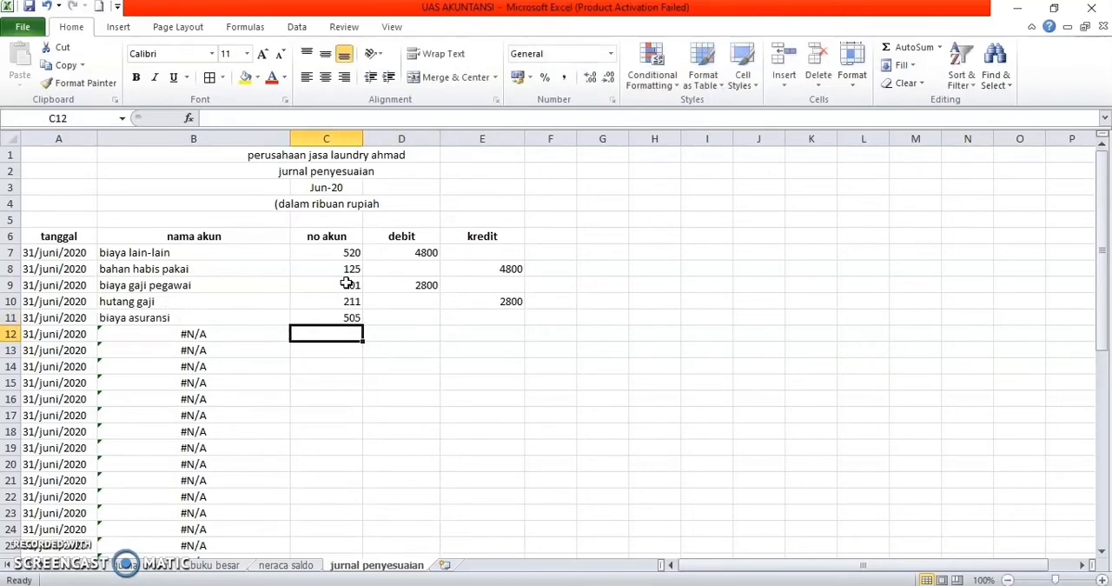
text(131)
key(Down)
Step: Enter 4800 as the debit of biaya asuransi in D11 and as the kredit of persekot asuransi in E12
key(Right)
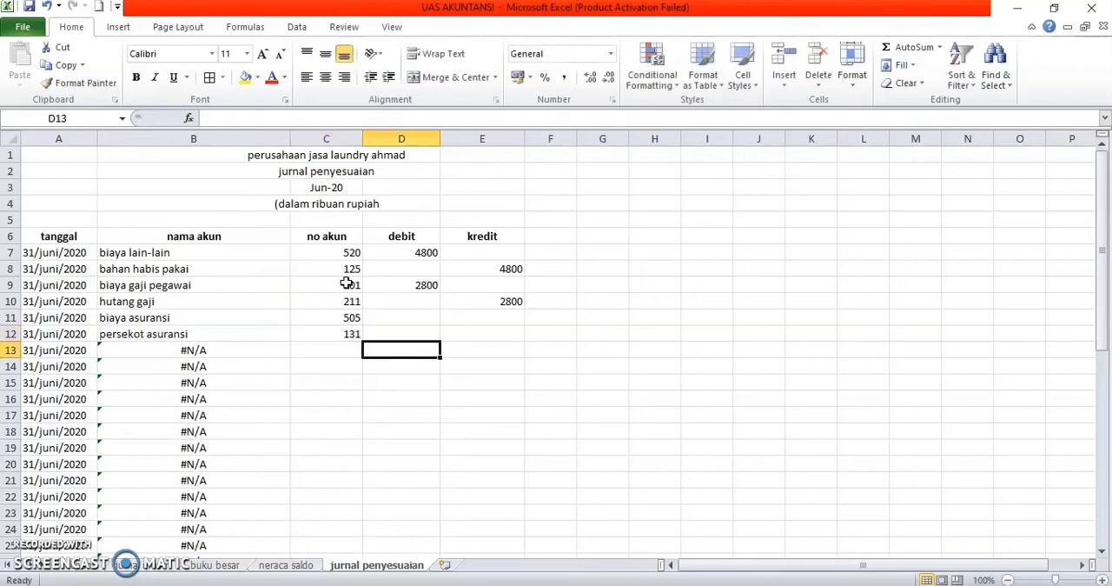
key(Up)
key(Up)
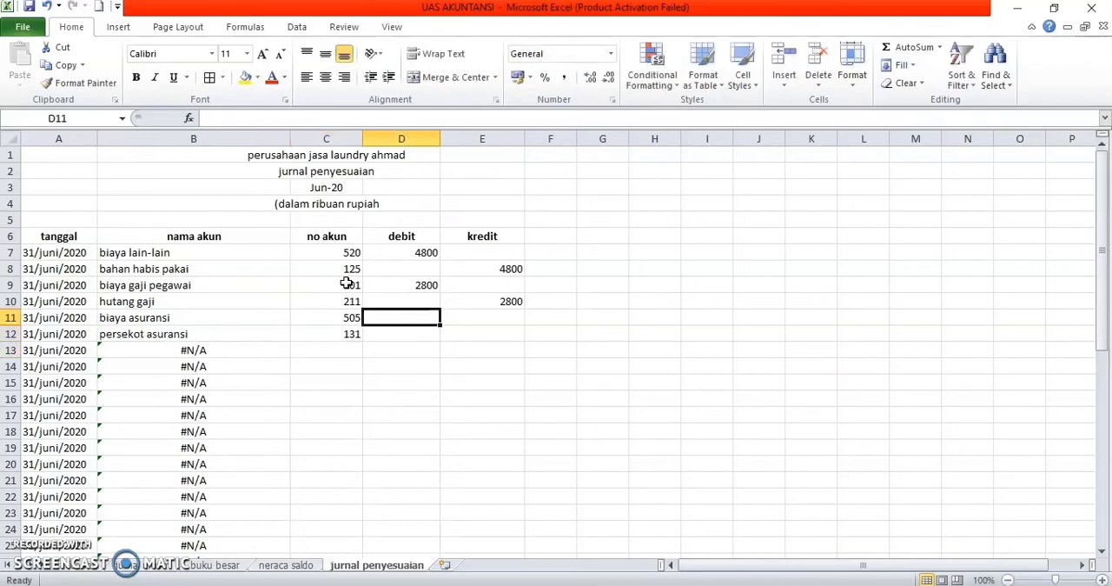
text(4800)
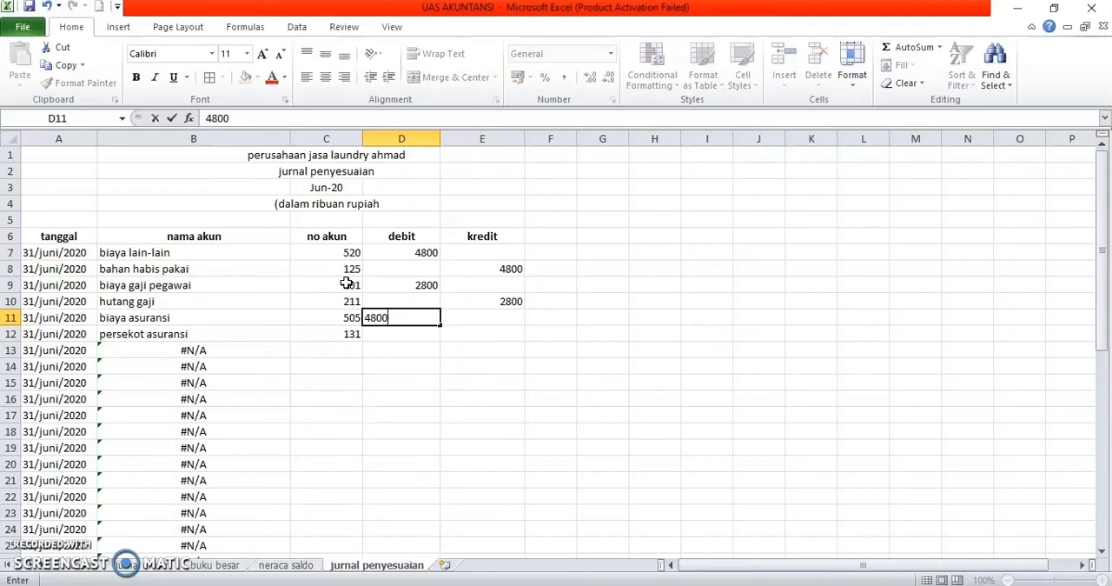
key(Down)
key(Right)
text(4800)
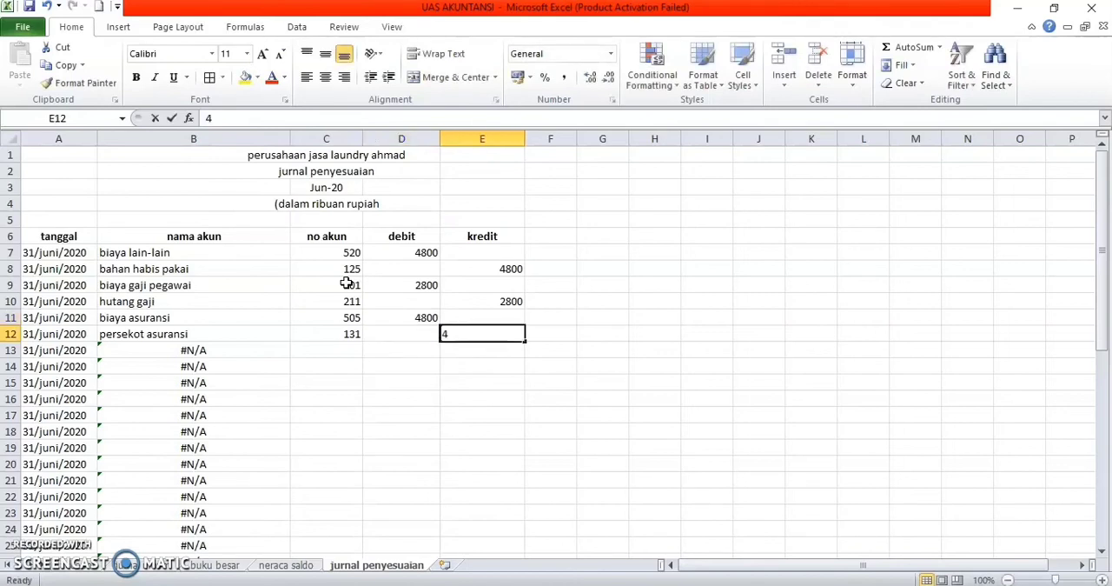
key(Return)
Step: Enter the no akun codes 503 in C13 and 130 in C14 for biaya sewa and persekot sewa
key(Left)
key(Left)
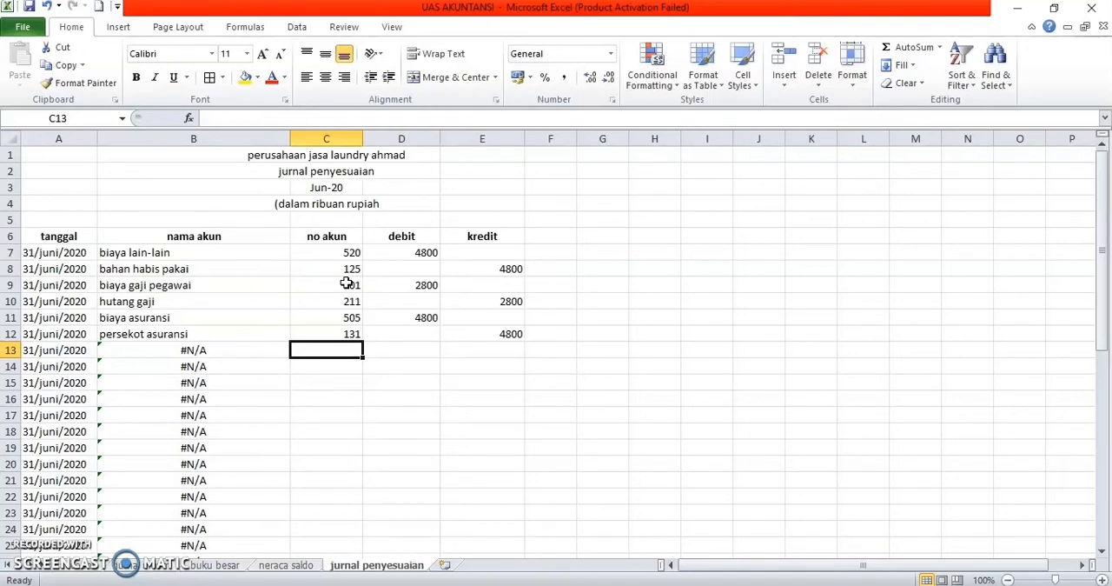
text(503)
key(Return)
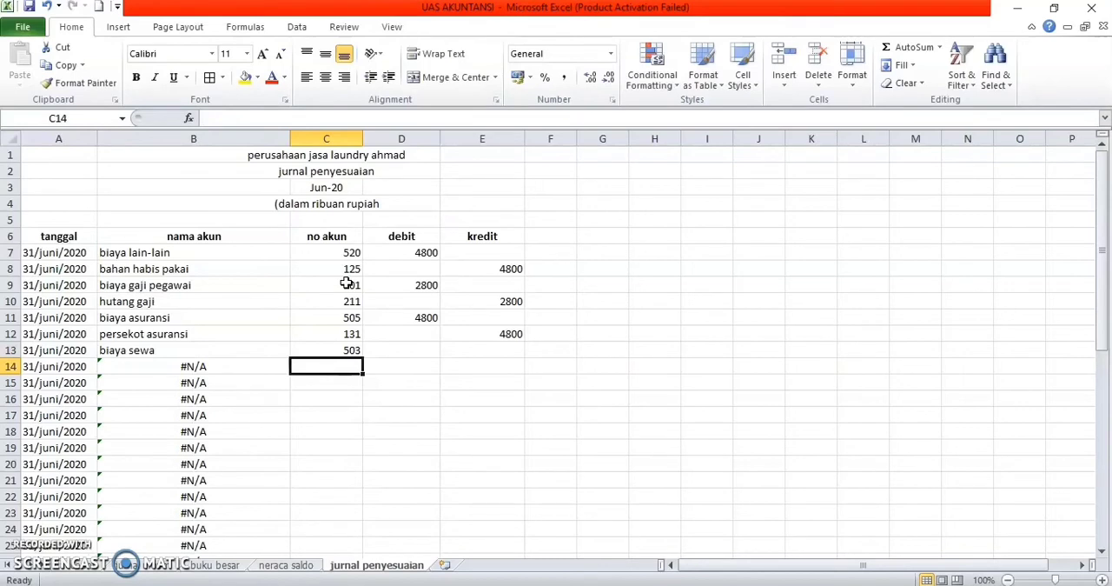
text(139)
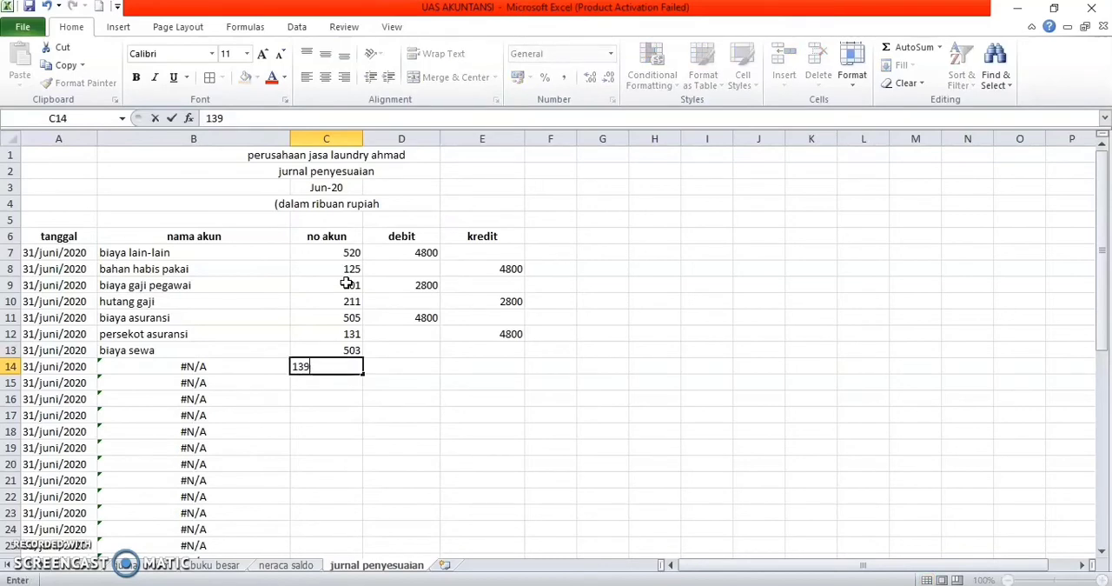
key(BackSpace)
text(0)
key(Tab)
Step: Enter 1800 as the debit of biaya sewa in D13 and as the kredit of persekot sewa in E14
key(Up)
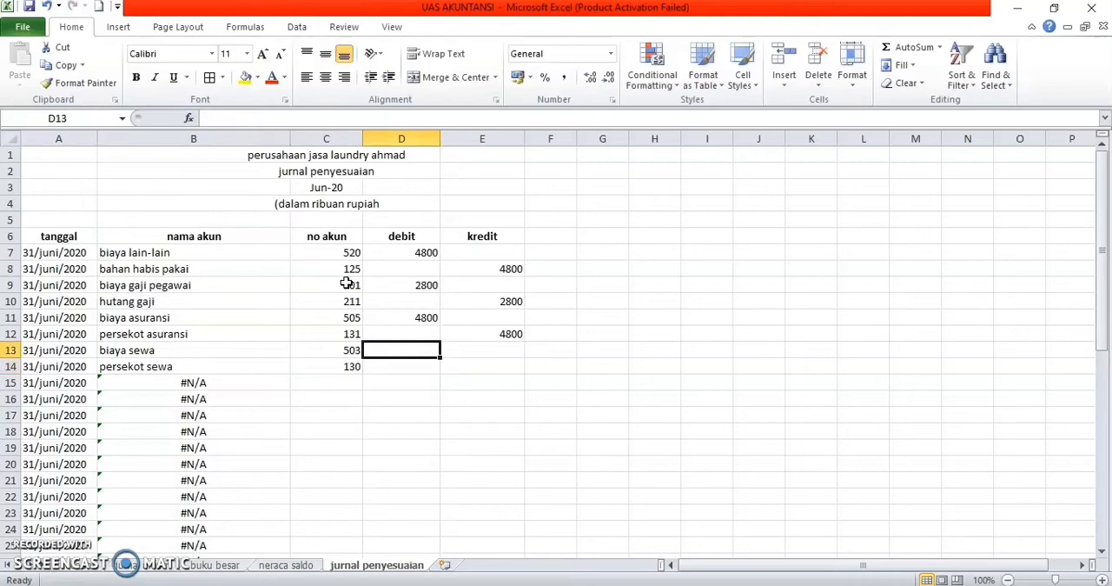
text(1800)
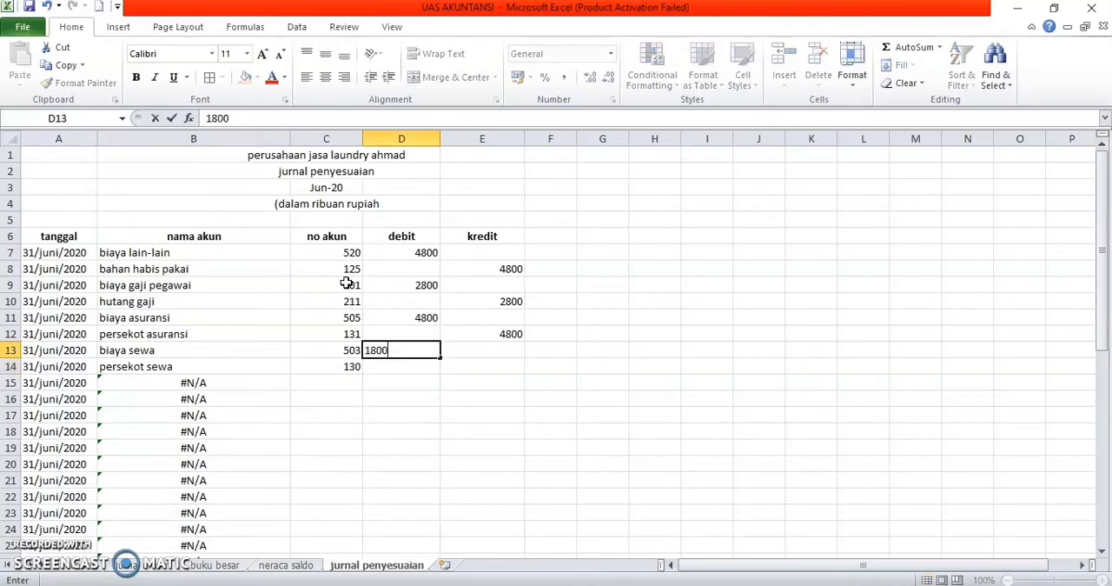
key(Return)
key(Tab)
text(1800)
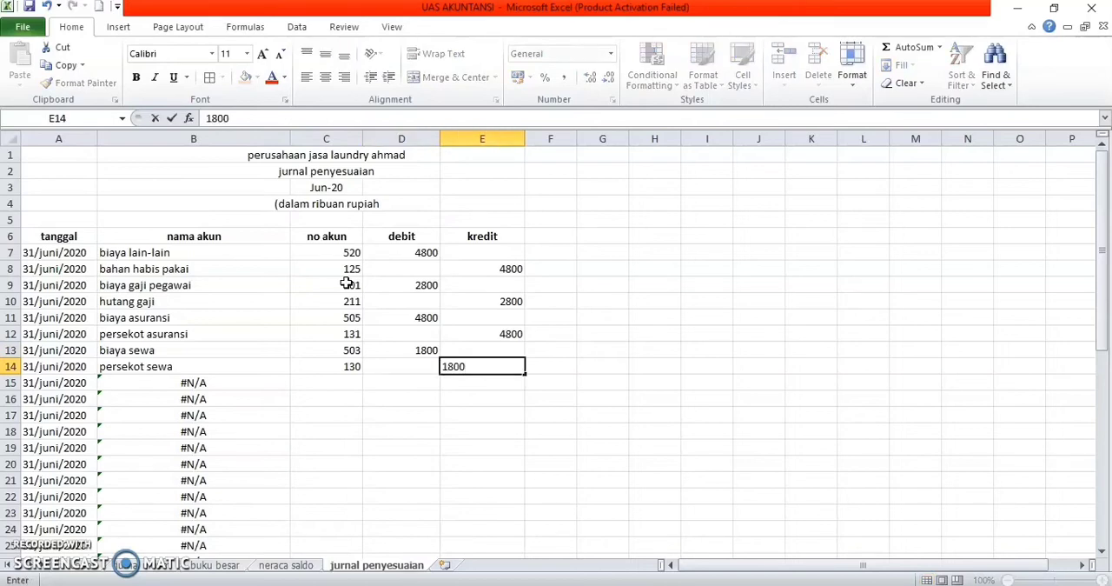
key(Return)
Step: Enter the no akun codes 500 in C15 and 212 in C16 for biaya bagi hasil and hutang biaya bagi hasil
key(Left)
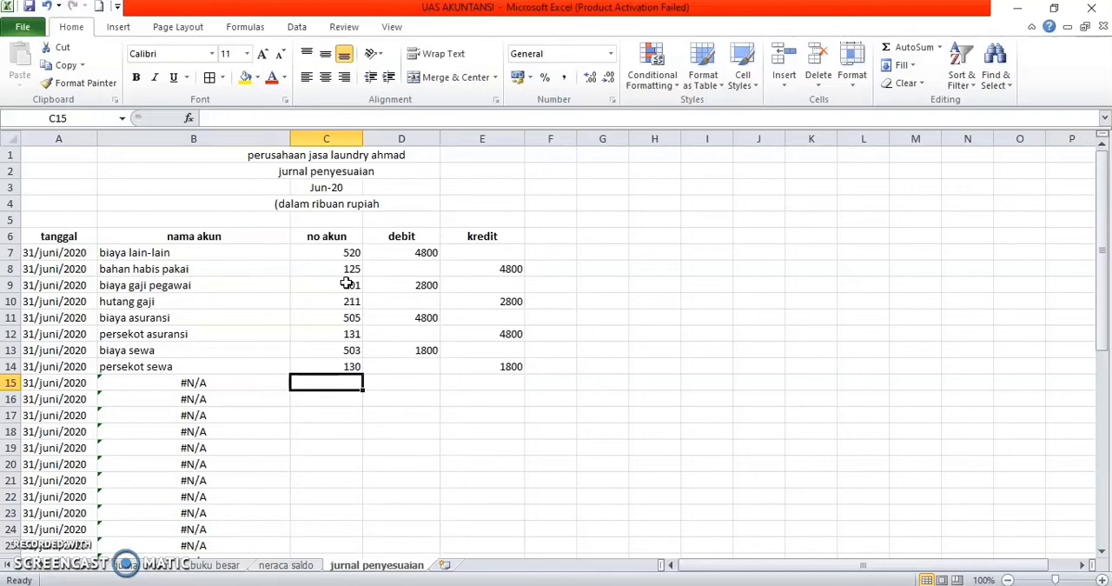
text(500)
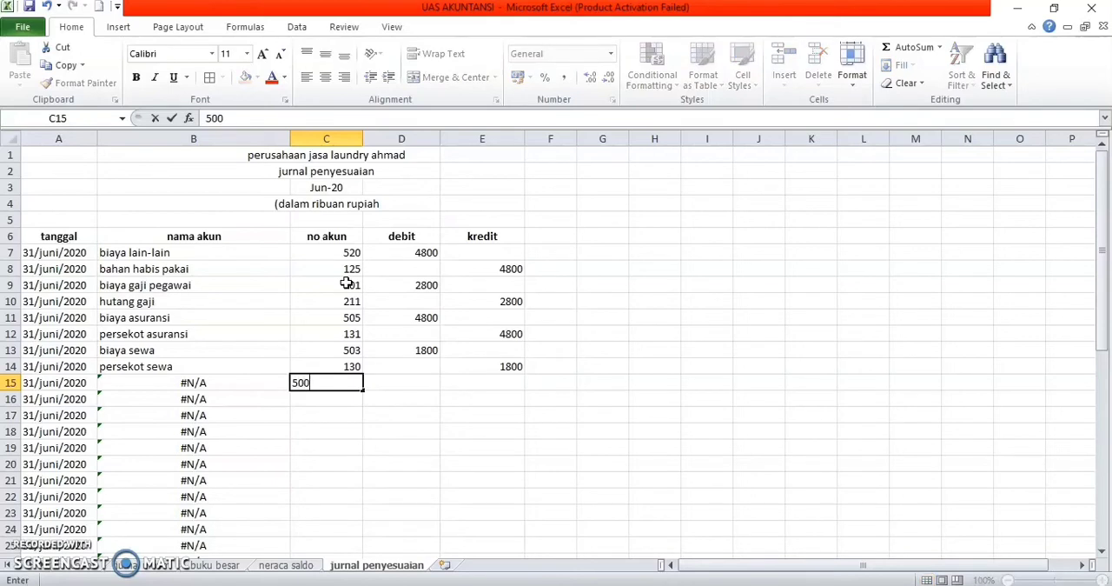
key(Return)
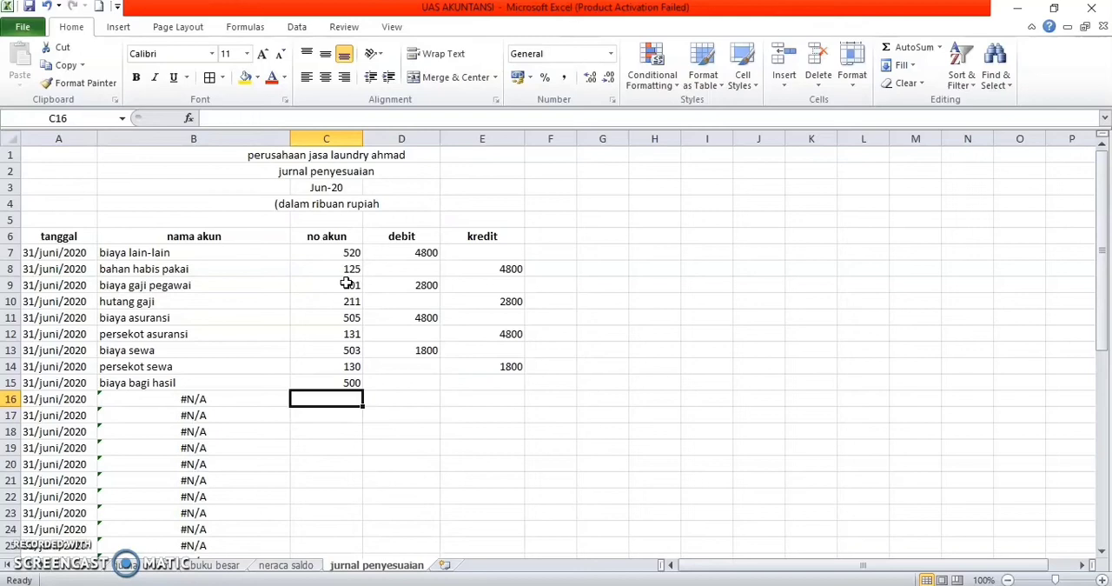
text(212)
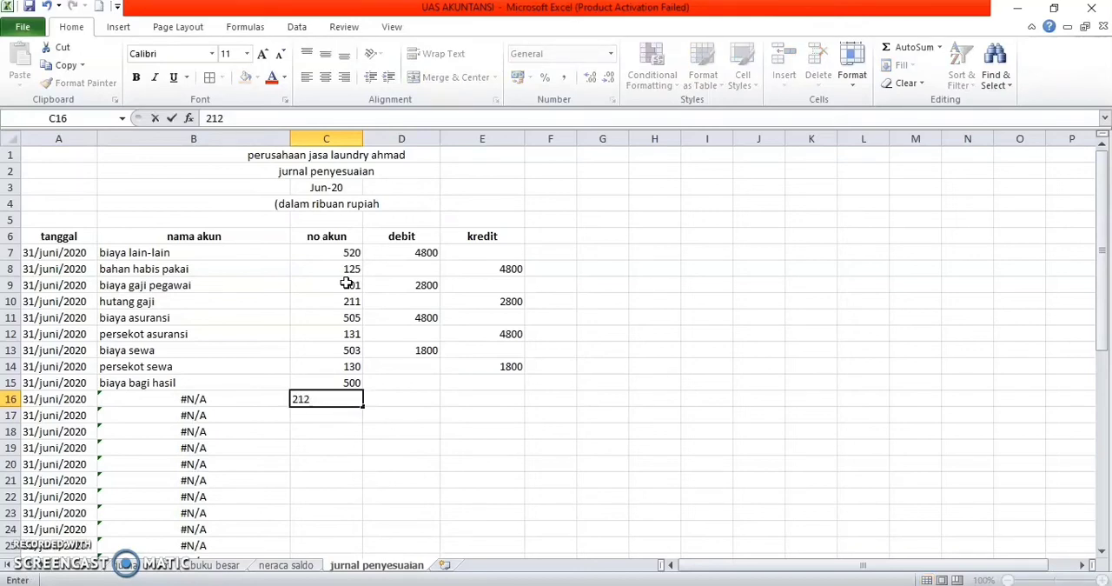
key(Return)
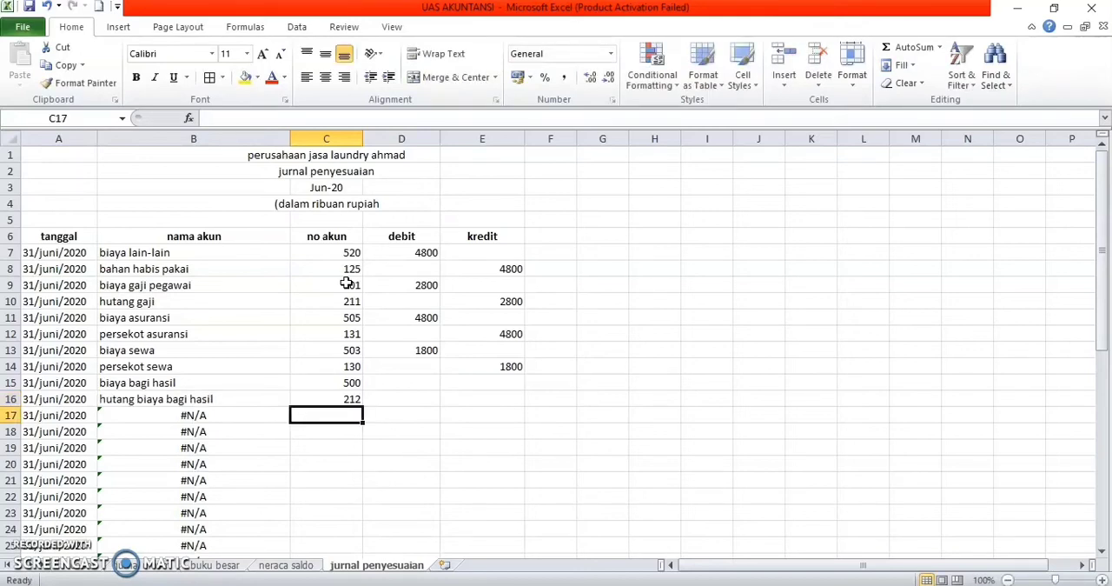
Step: Enter 2000 as the debit of biaya bagi hasil in D15 and as the kredit of hutang biaya bagi hasil in E16
key(Right)
key(Up)
key(Up)
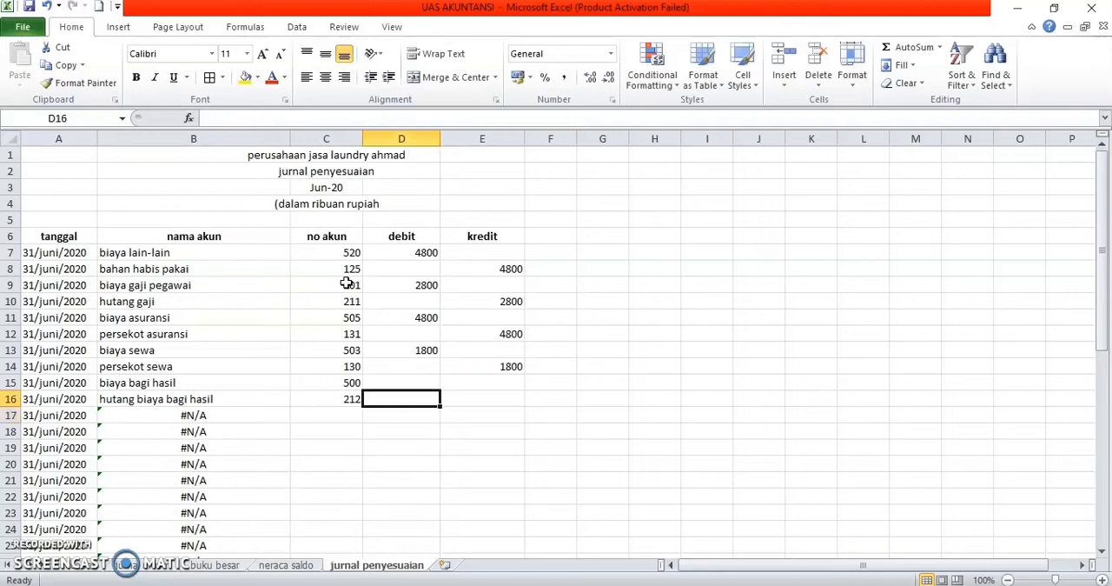
text(2000)
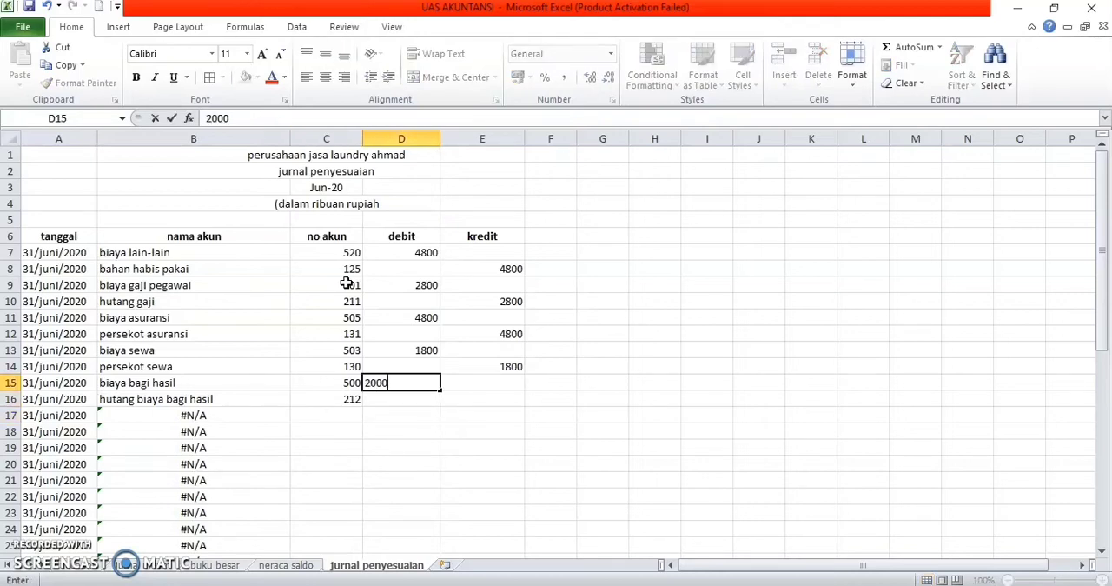
key(Return)
key(Right)
text(2000)
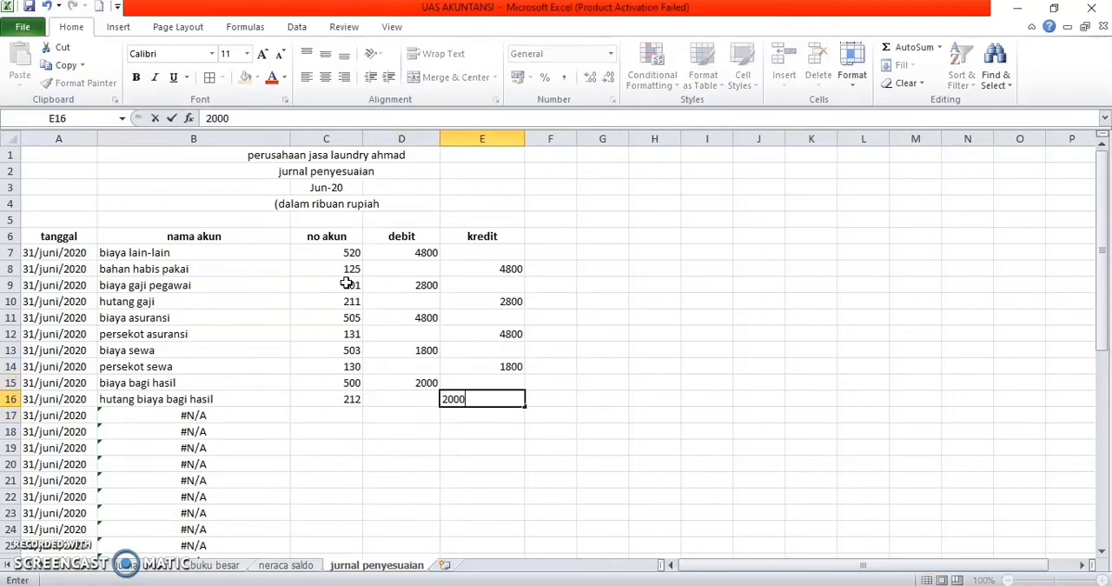
key(Return)
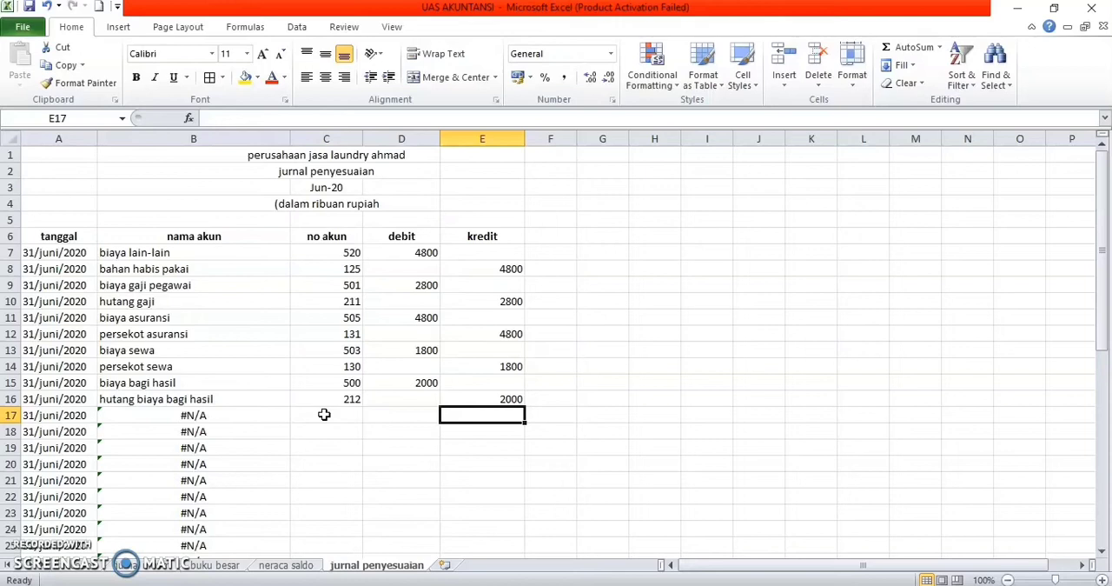
Step: Enter the no akun code 510 in C17 for biaya penyusutan bangunan
key(Left)
key(Left)
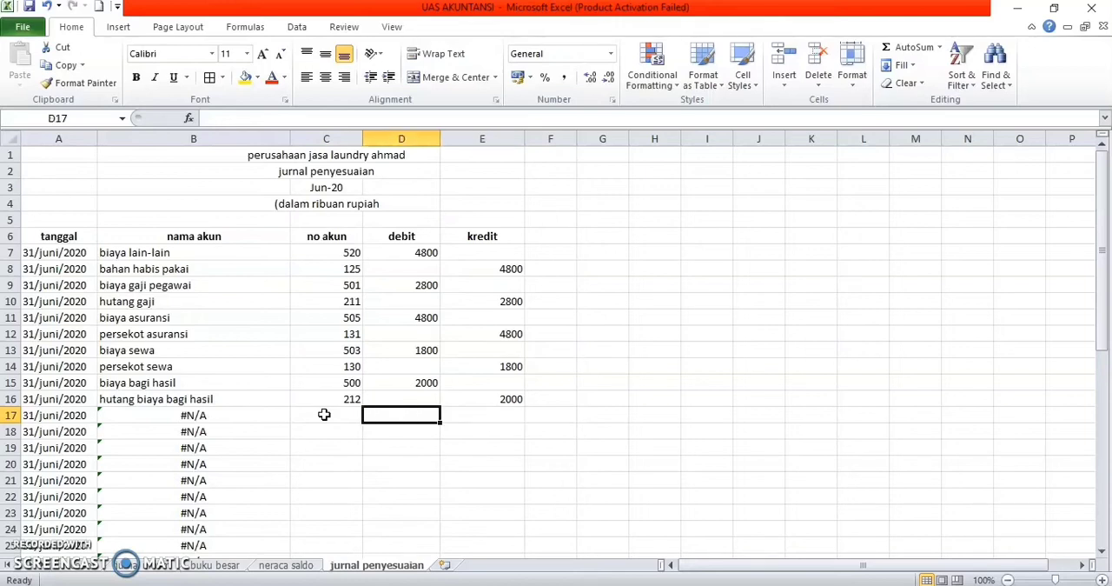
text(510)
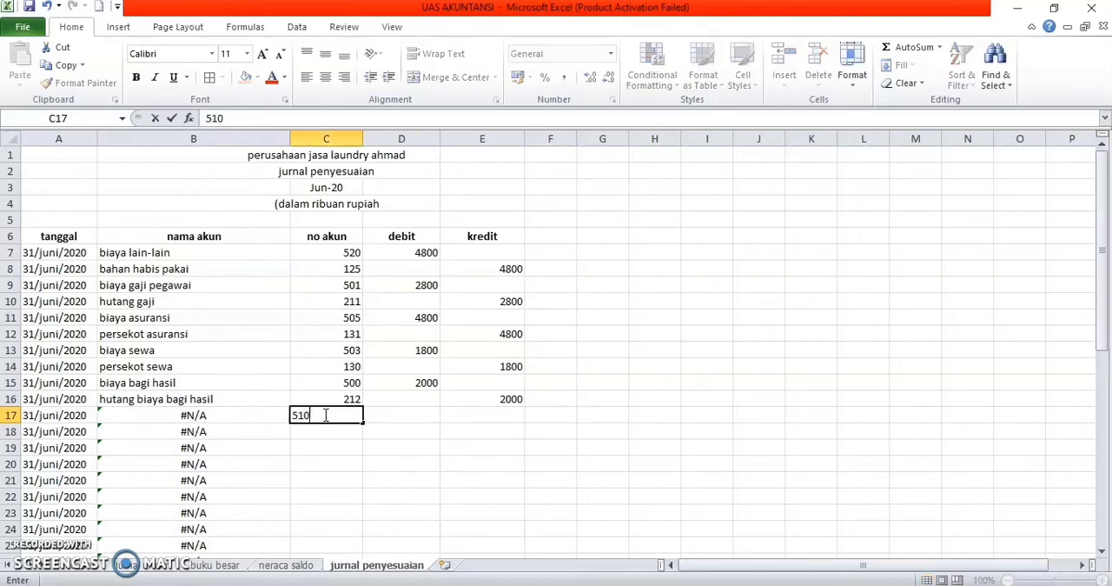
key(Return)
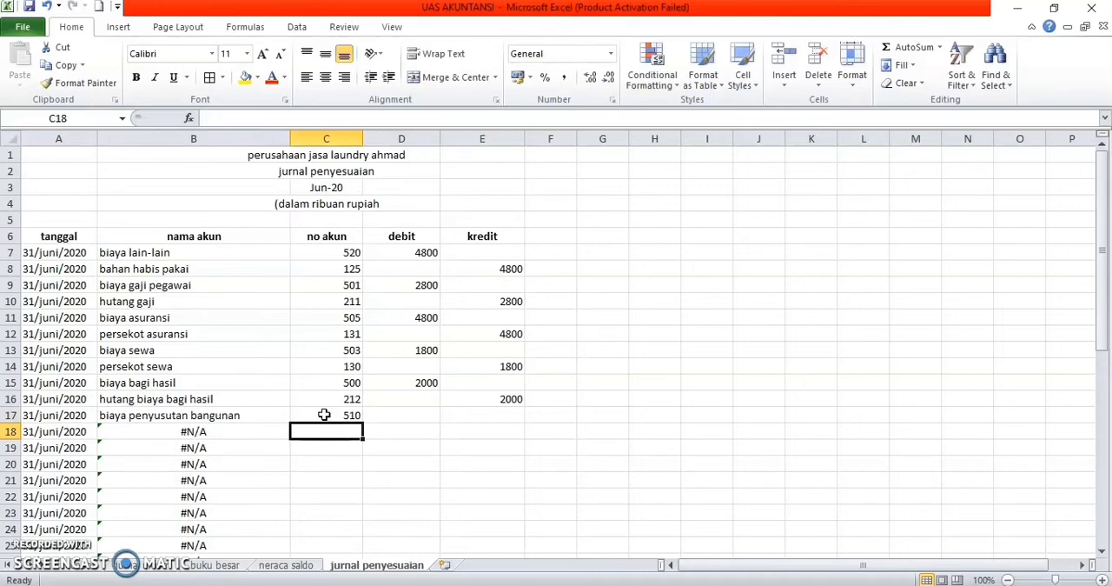
Step: Enter the no akun code 161 in C18, and record 1350 as debit in D17 and as kredit in E18
text(161)
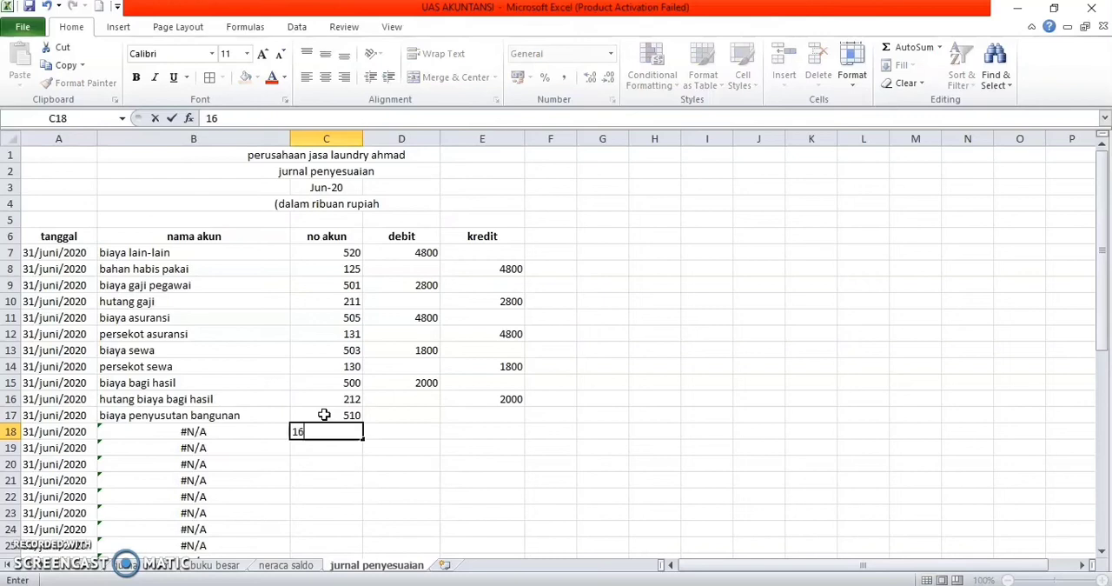
key(Return)
key(Up)
key(Right)
key(Up)
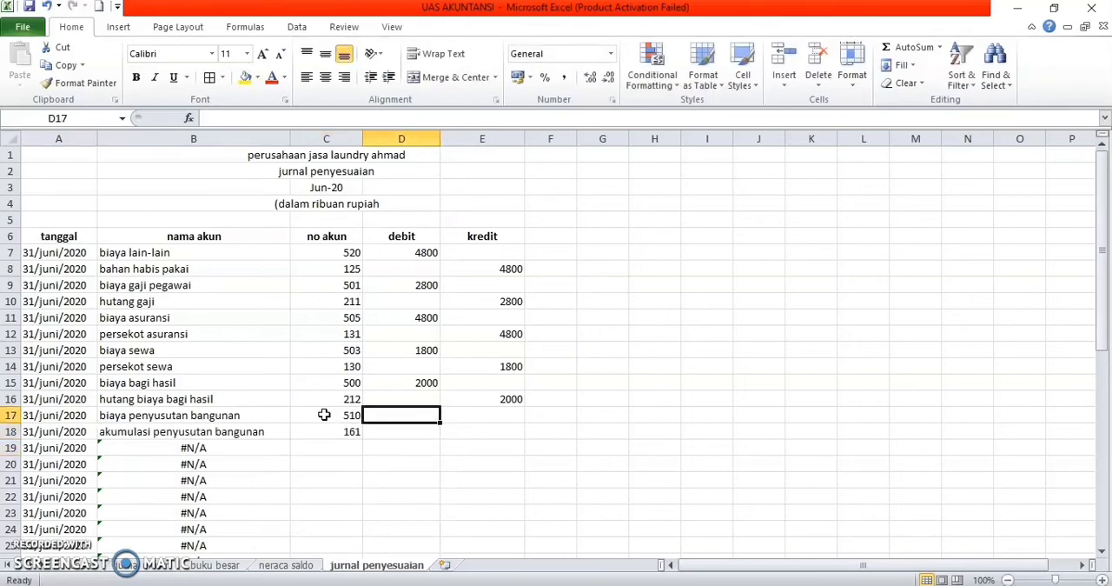
text(1350)
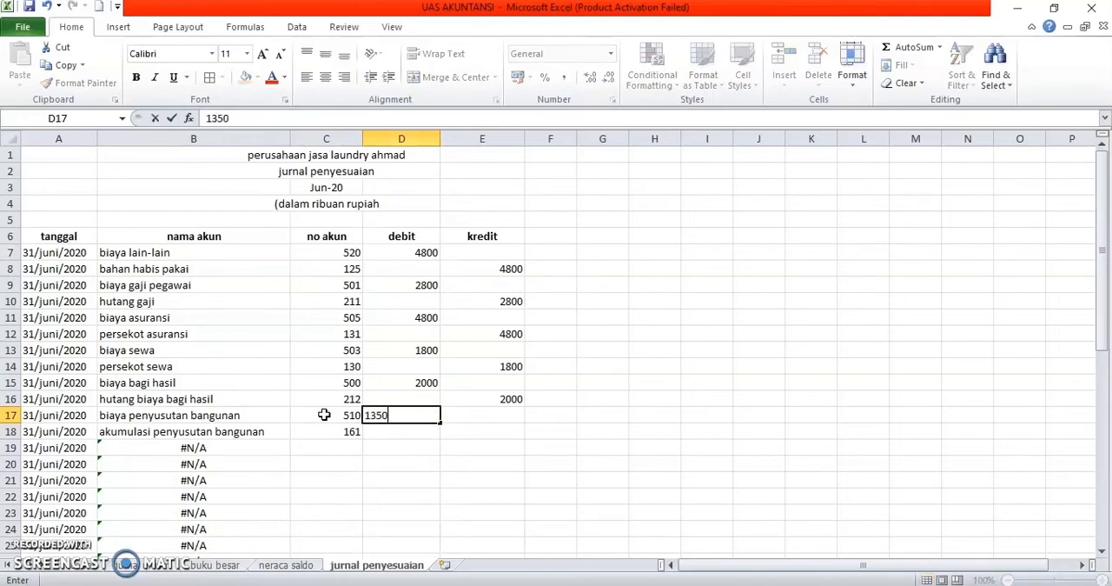
key(Return)
key(Right)
text(1350)
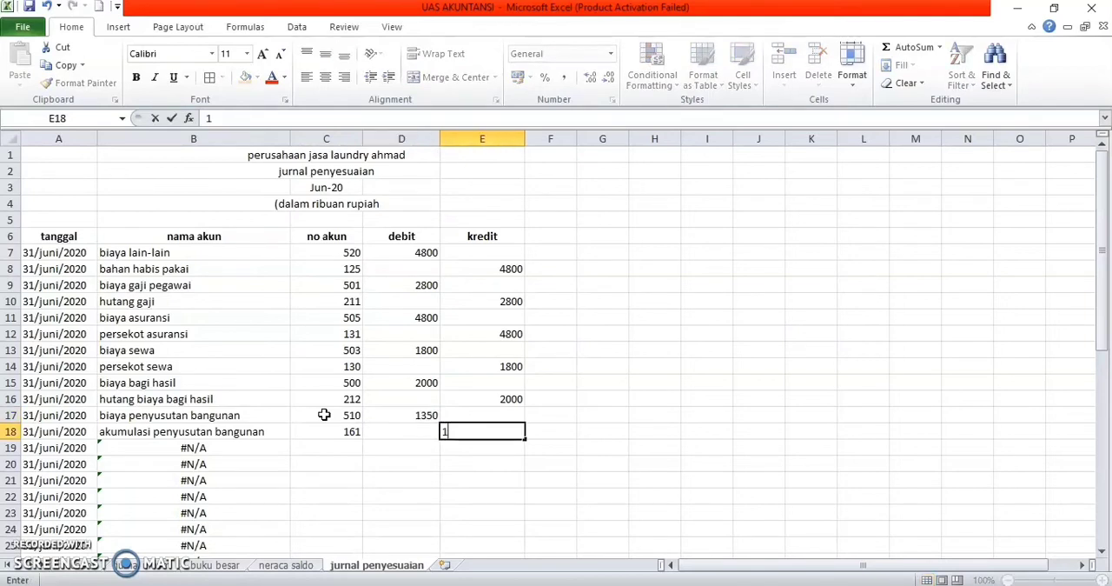
key(Return)
key(Left)
key(Left)
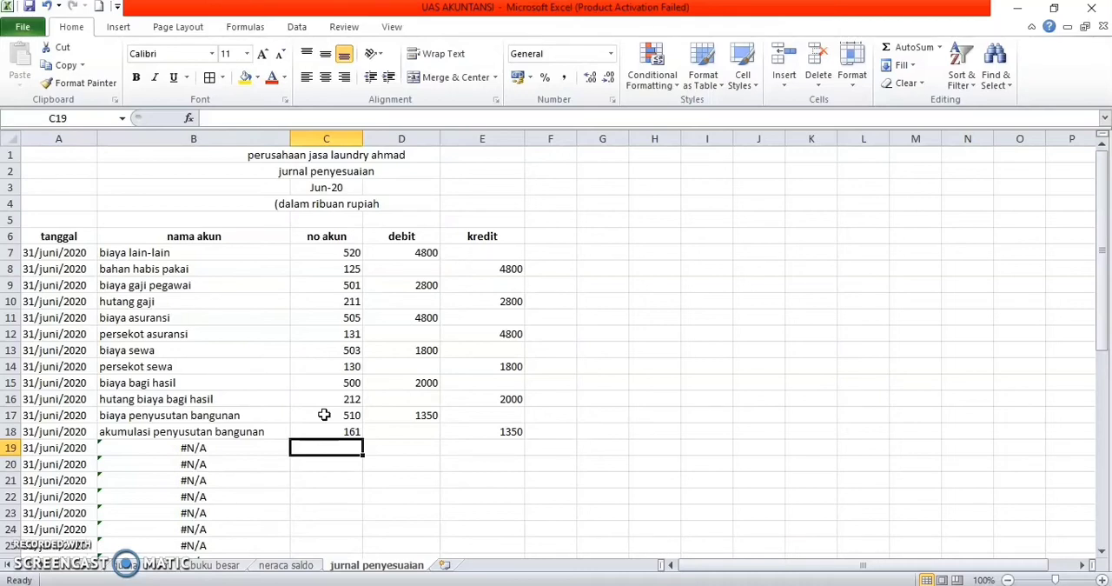
text(511)
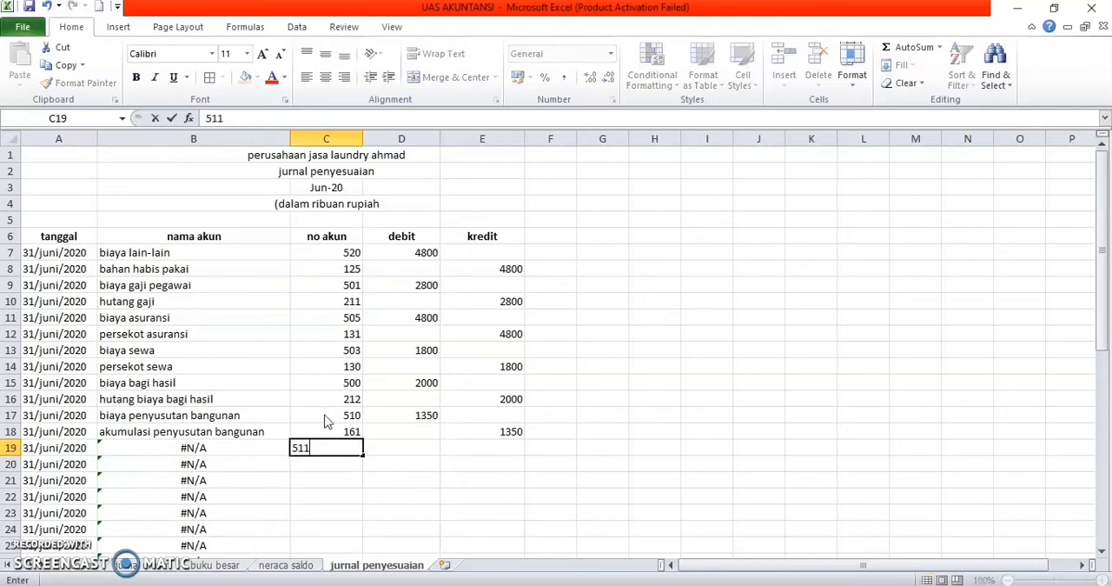
key(Left)
text(171)
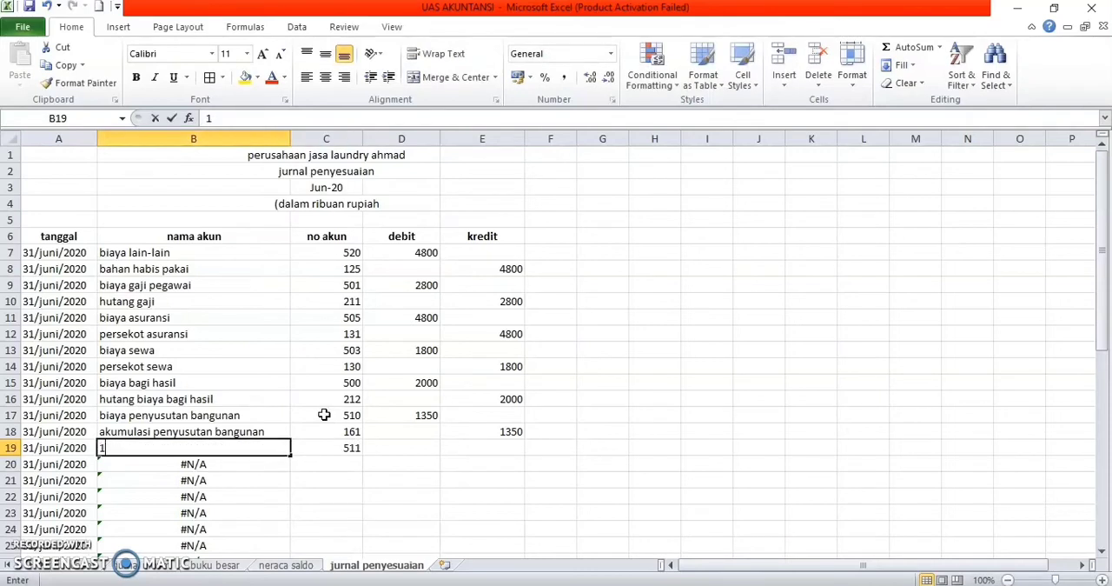
key(BackSpace)
key(BackSpace)
key(BackSpace)
key(Return)
key(Right)
key(Right)
key(Up)
key(Left)
key(Left)
key(Right)
key(BackSpace)
text(5)
key(BackSpace)
Step: Fill the account name lookup formula from B18 down to B19, and enter the no akun codes 511 in C19 and 171 in C20
click(270, 429)
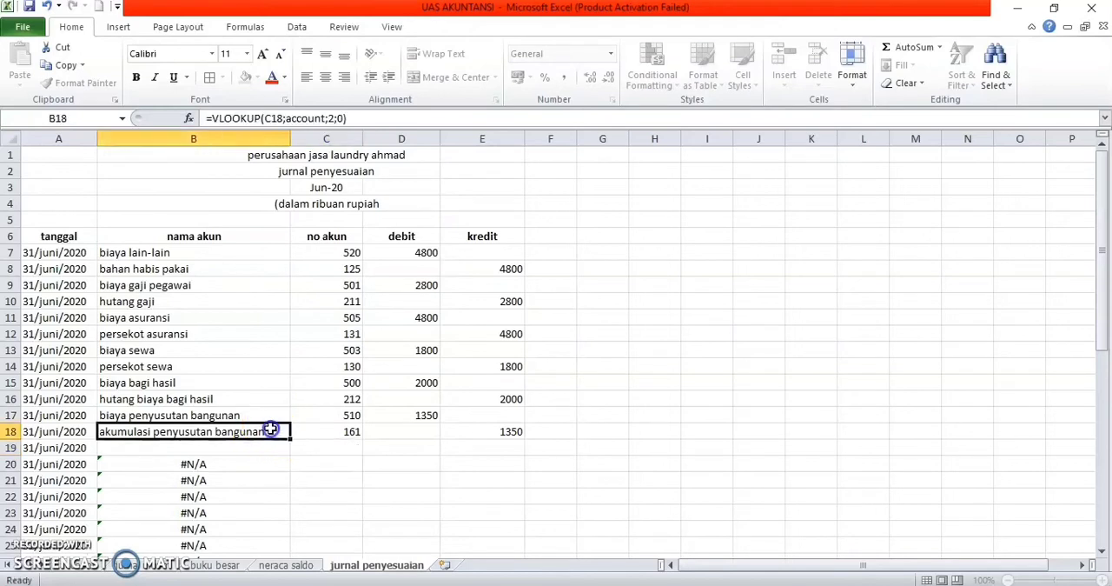
drag(290, 439, 289, 451)
click(318, 448)
text(51)
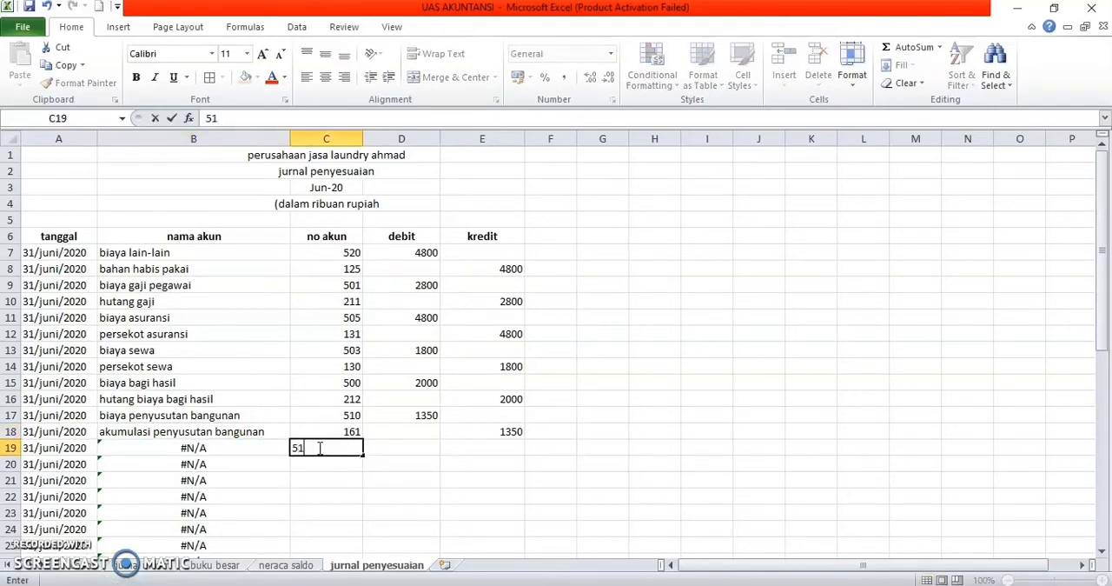
text(1)
key(Return)
click(337, 459)
text(171)
key(Return)
Step: Enter 3800 as the debit of biaya penyusutan peralatan laundry in D19 and as the kredit of its akumulasi account in E20
click(414, 444)
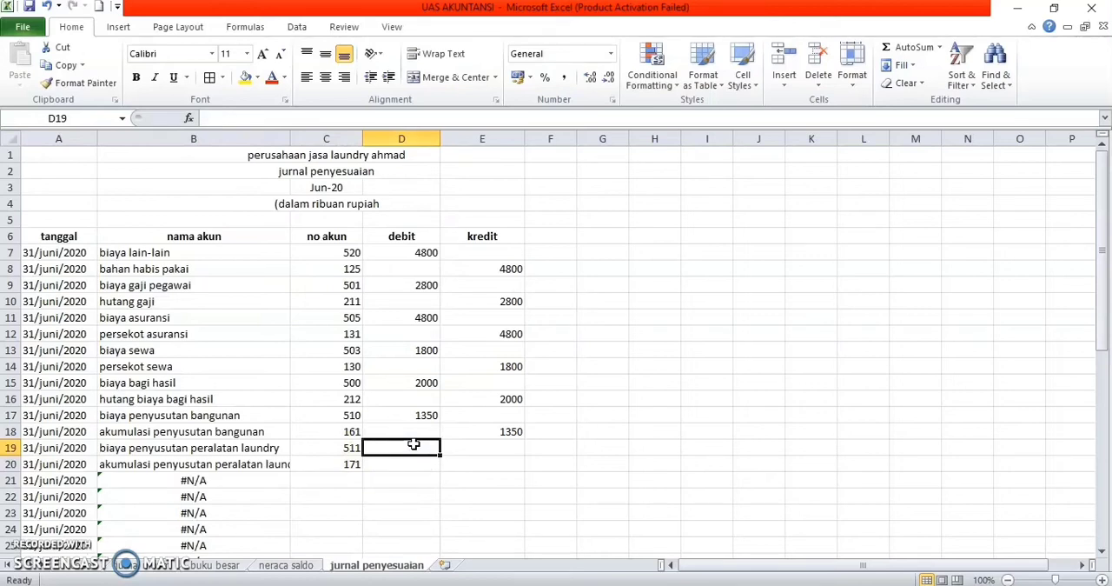
text(3800)
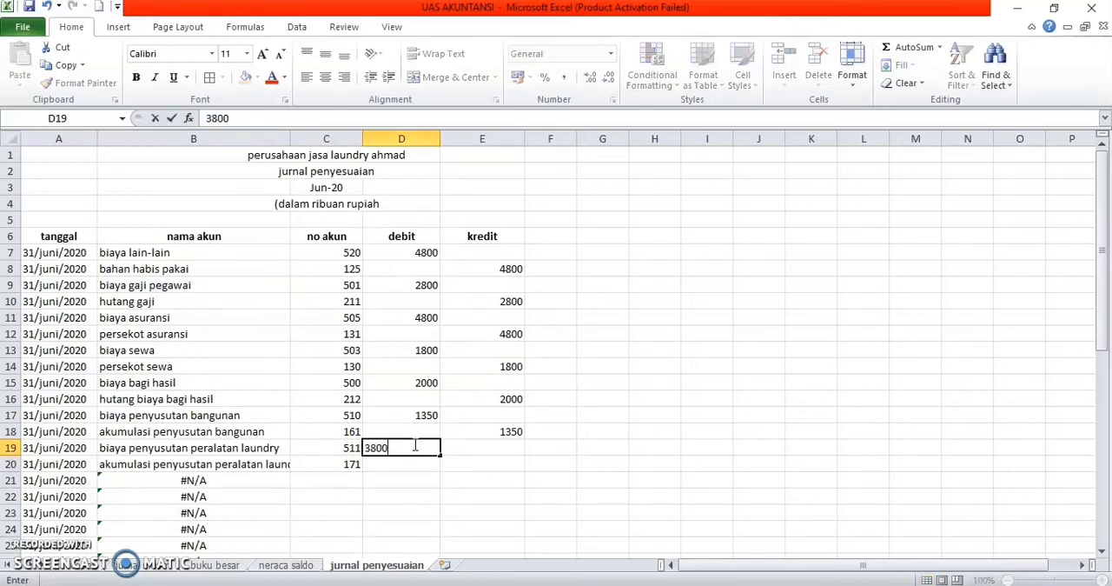
key(Return)
key(Down)
key(Right)
key(Up)
text(38--)
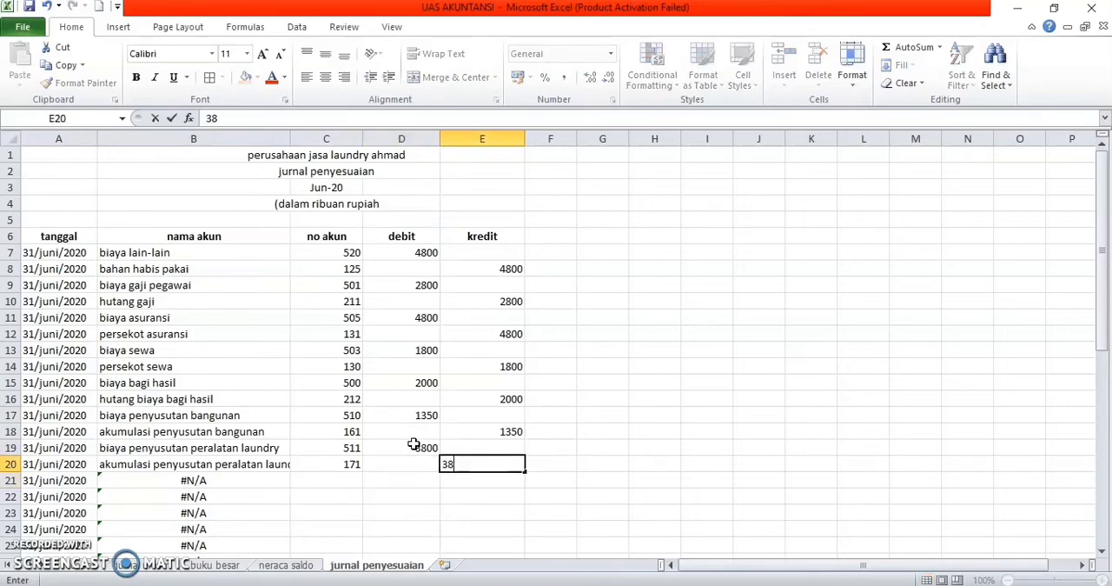
text(00)
key(Return)
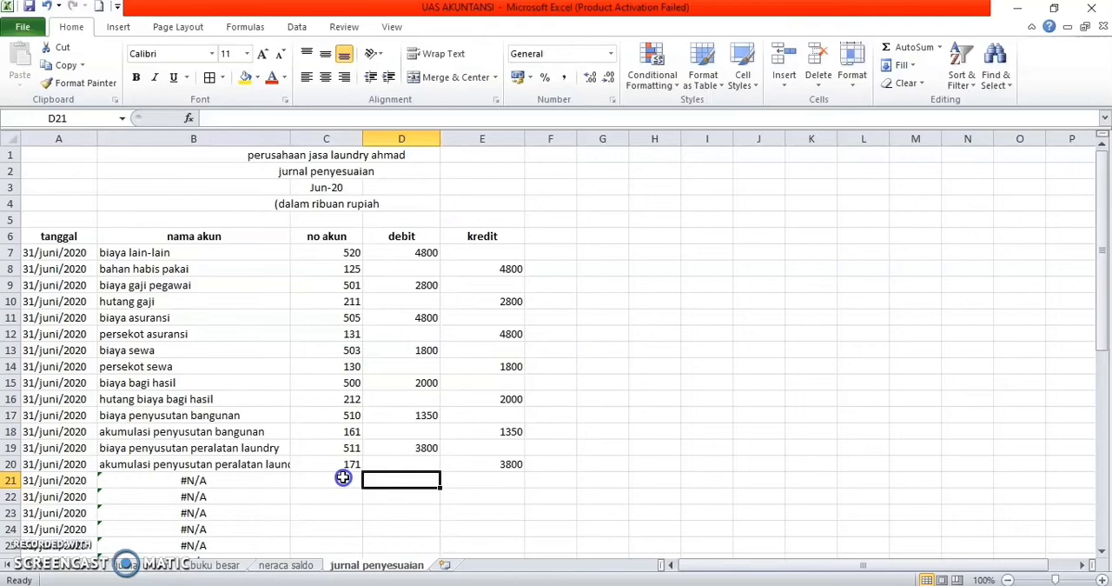
Step: Enter the no akun codes 512 in C21 and 181 in C22 for biaya and akumulasi penyusutan kendaraan
click(338, 477)
text(51)
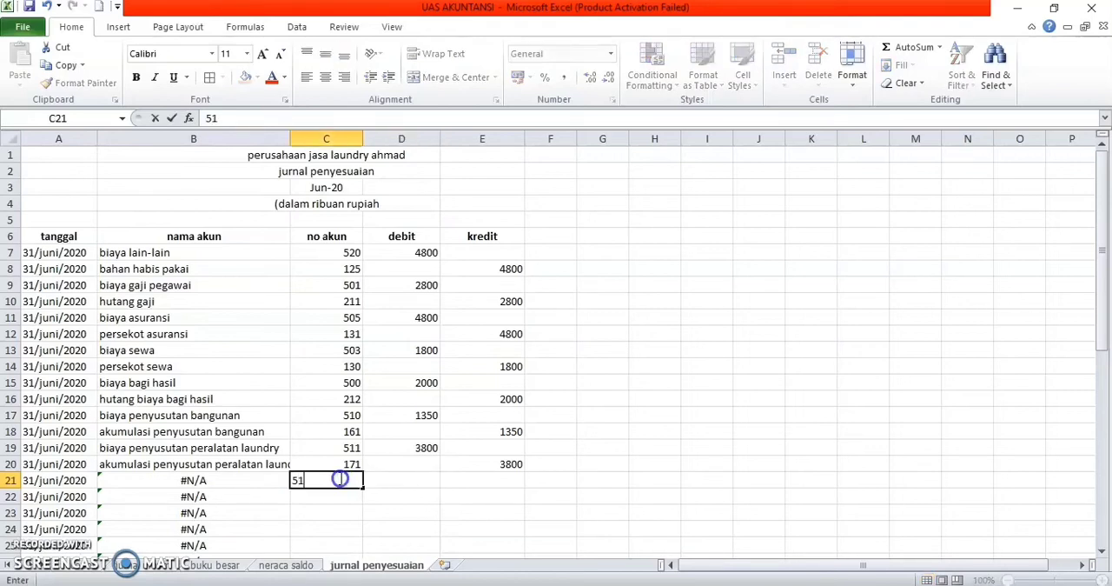
text(2)
key(Return)
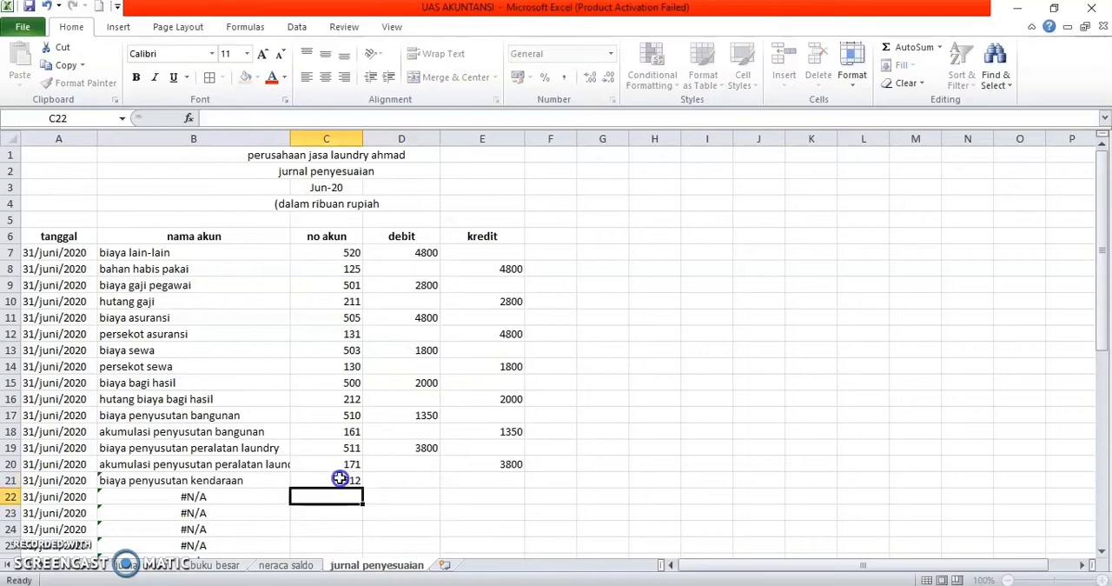
text(181)
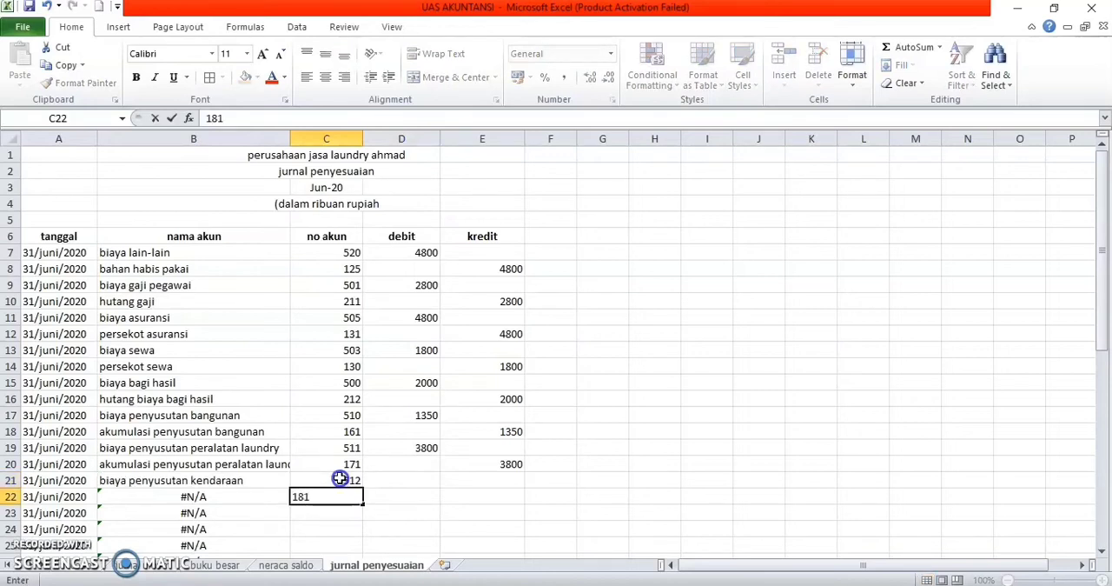
key(Tab)
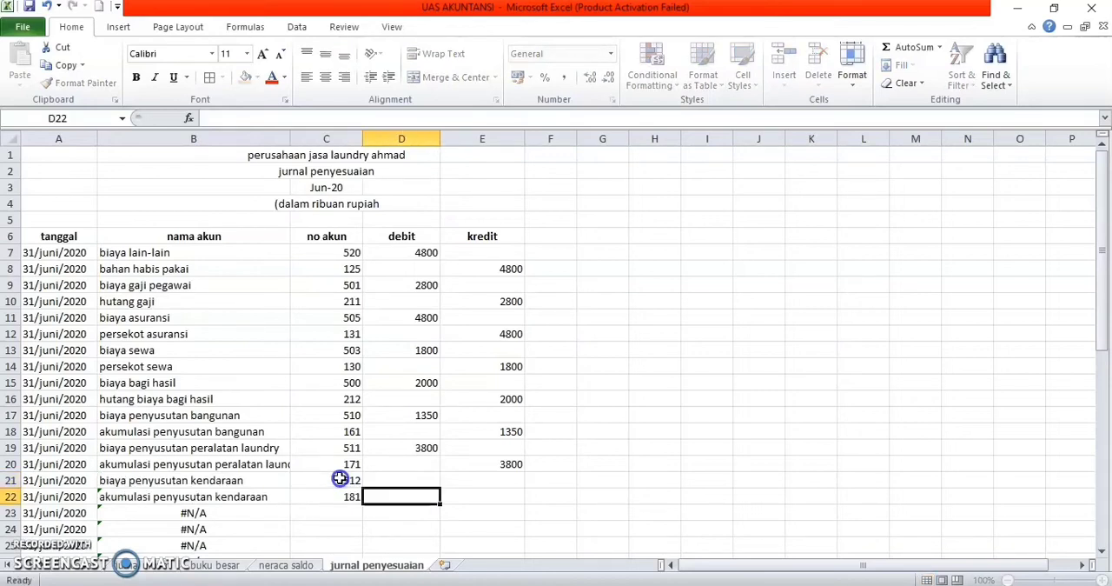
Step: Enter 1100 as the debit of biaya penyusutan kendaraan in D21 and as the kredit of akumulasi penyusutan kendaraan in E22
key(Up)
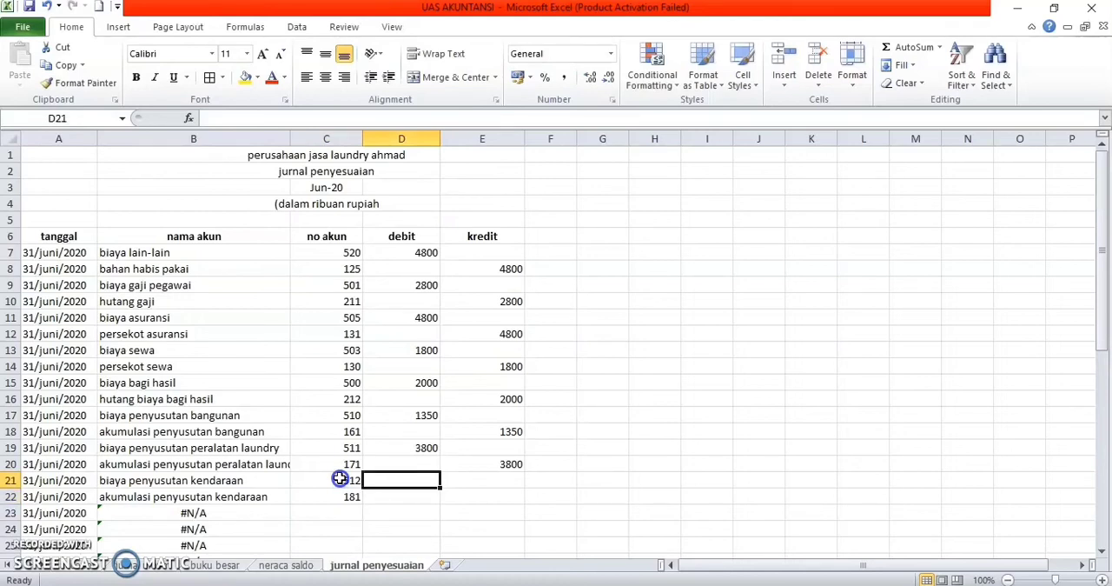
text(1100)
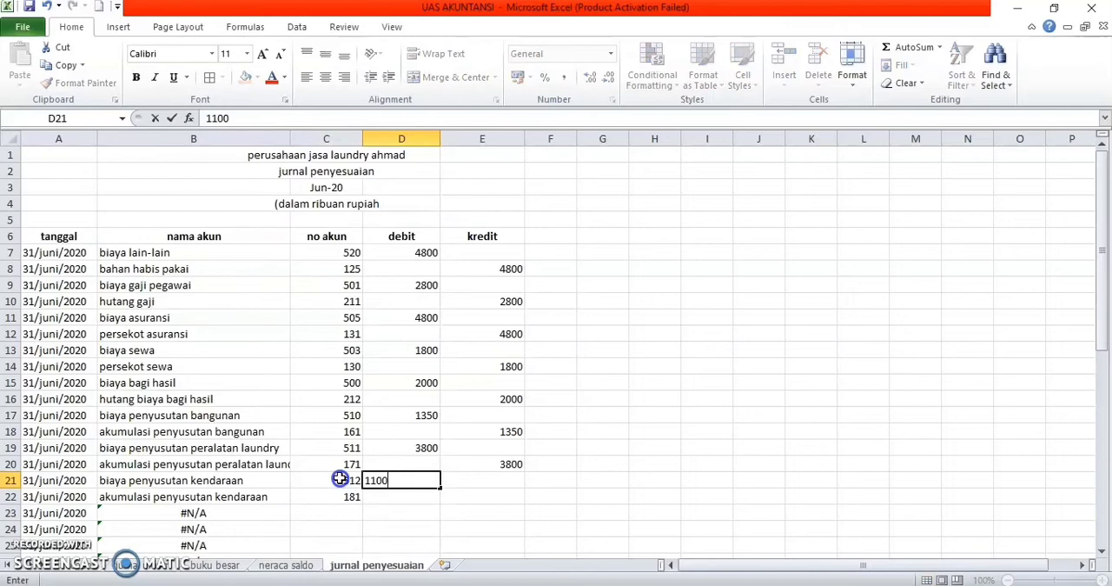
key(Return)
key(Right)
text(1100)
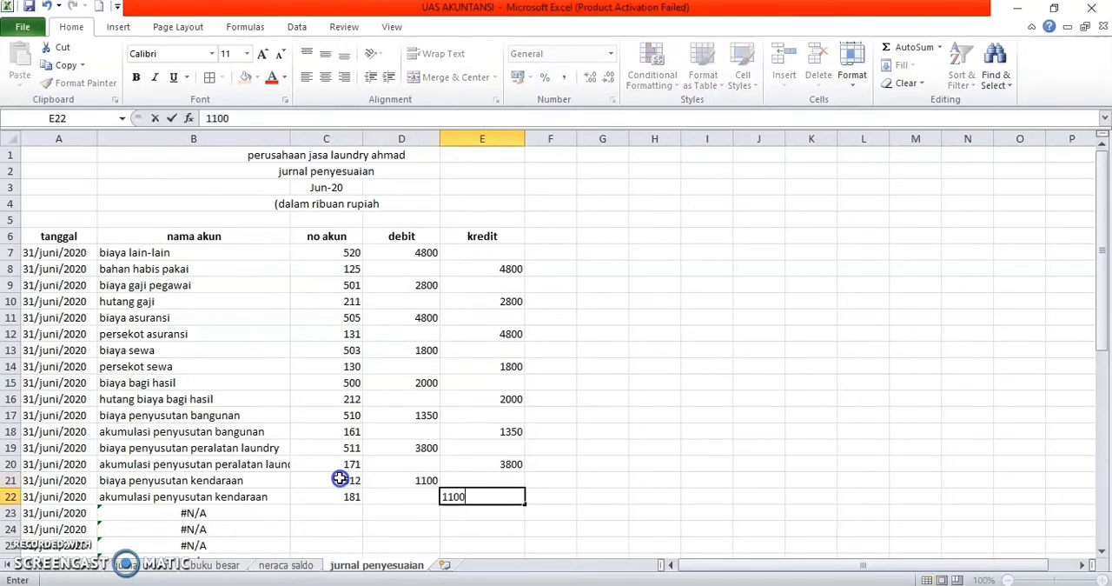
key(Return)
Step: Enter the no akun codes 515 in C23 and 121 in C24 for biaya penghapusan piutang and cadangan kerugian piutang
key(Left)
key(Left)
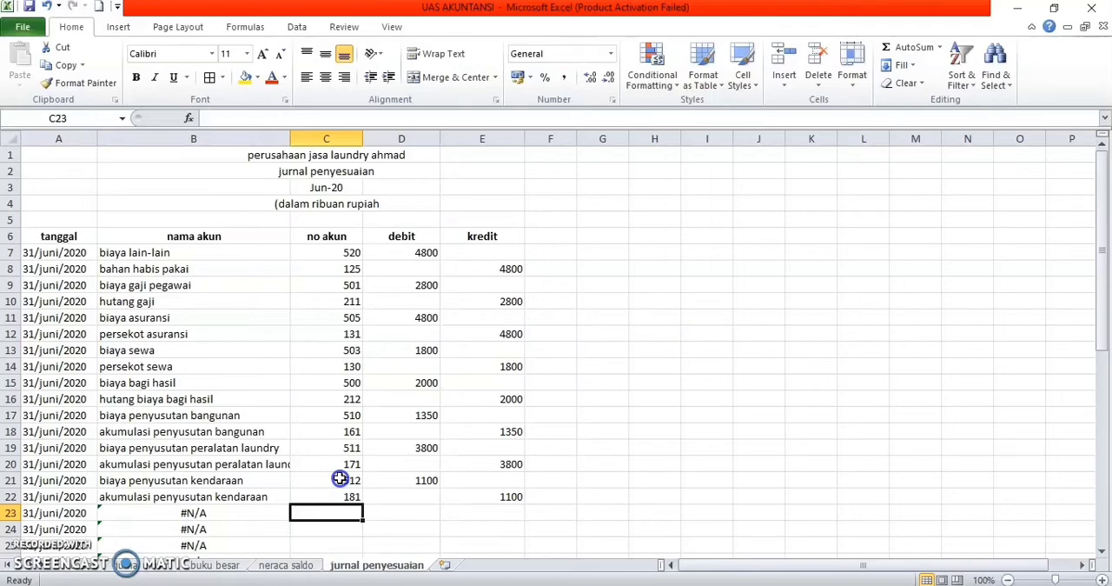
text(515)
key(Return)
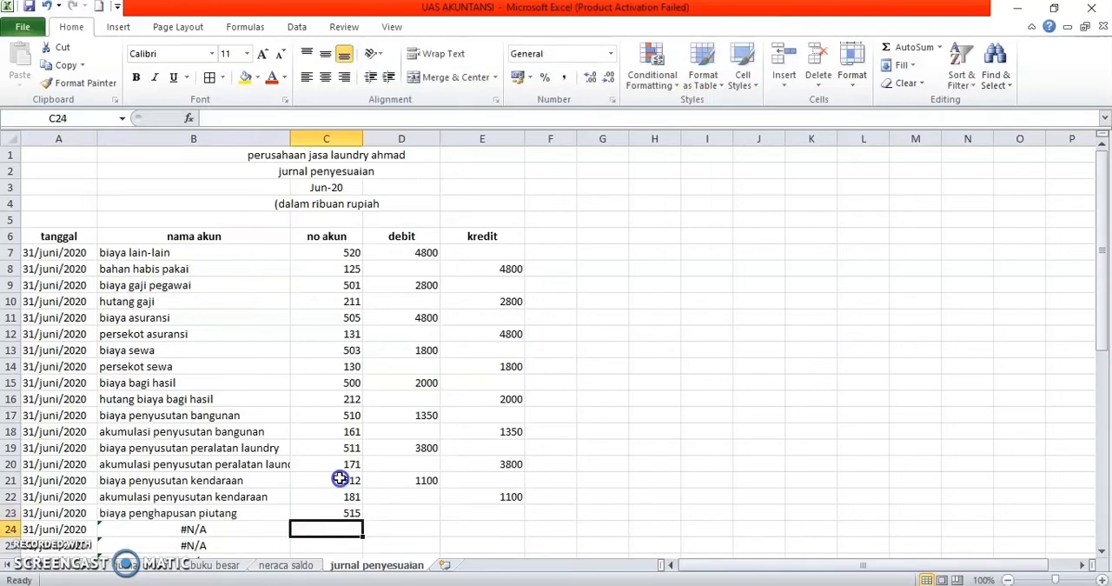
text(121)
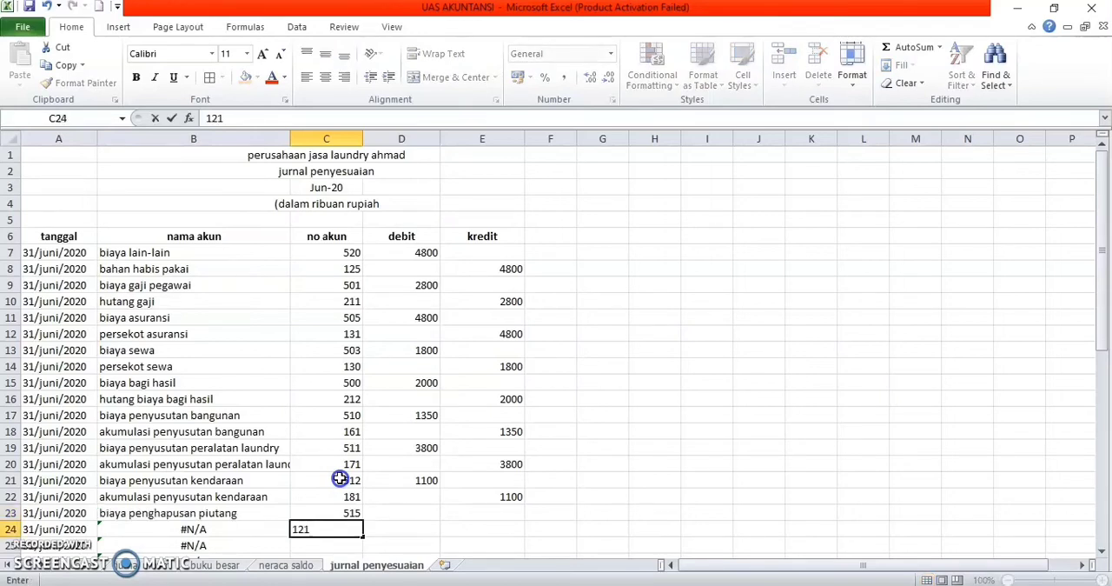
key(Right)
key(Right)
Step: Enter 1500 as the debit of biaya penghapusan piutang in D23 and as the kredit of cadangan kerugian piutang in E24
key(Up)
key(Left)
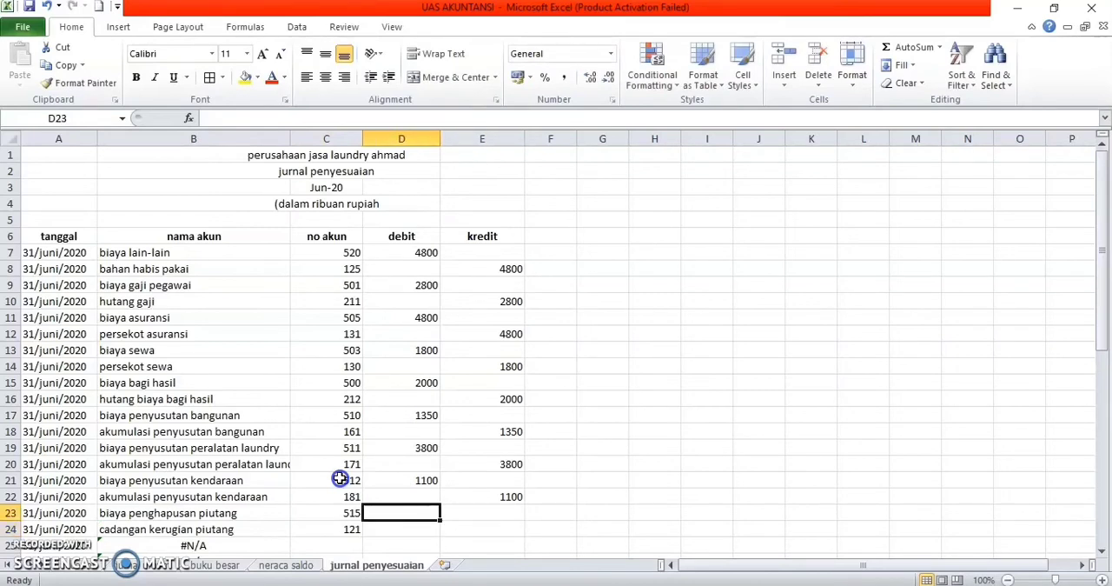
text(1500)
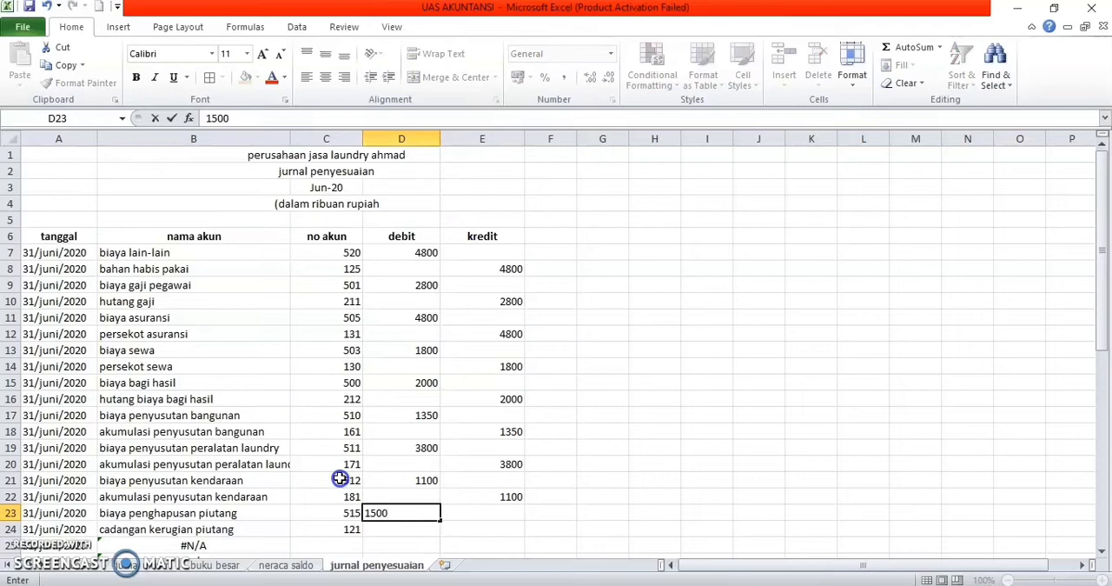
key(Down)
key(Right)
text(1500)
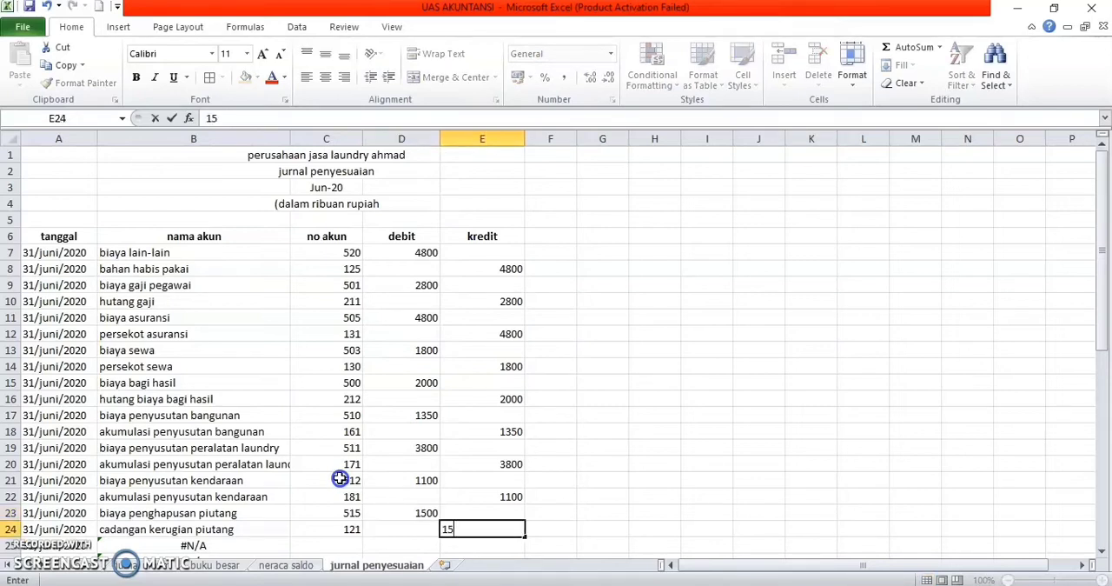
key(Right)
Step: Enter the no akun codes 504 in C25 and 213 in C26 for biaya service peralatan laundry and hutang biaya service
key(Left)
key(Left)
key(Down)
key(Down)
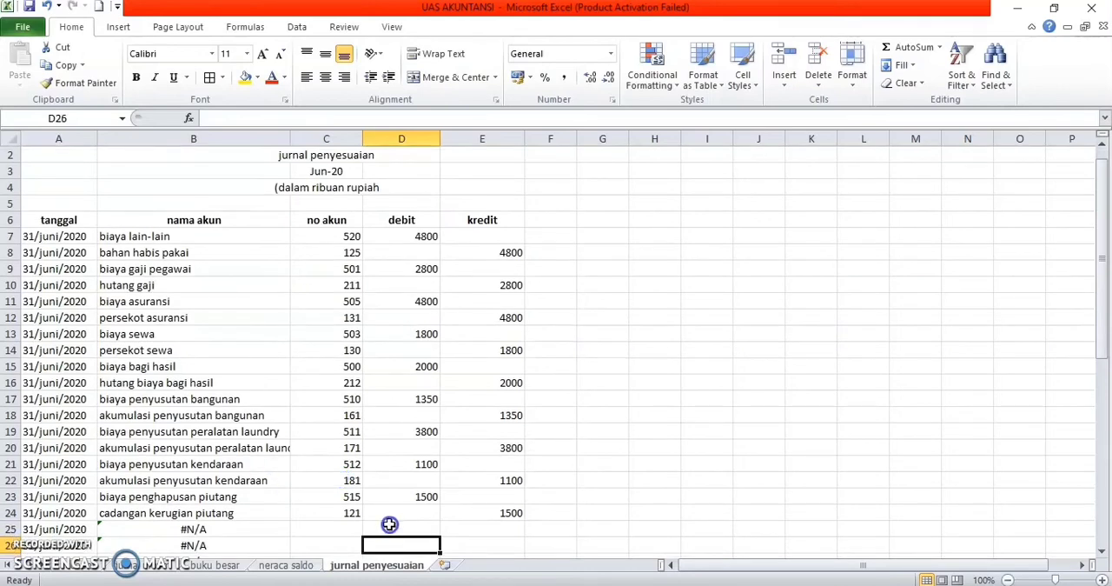
click(346, 532)
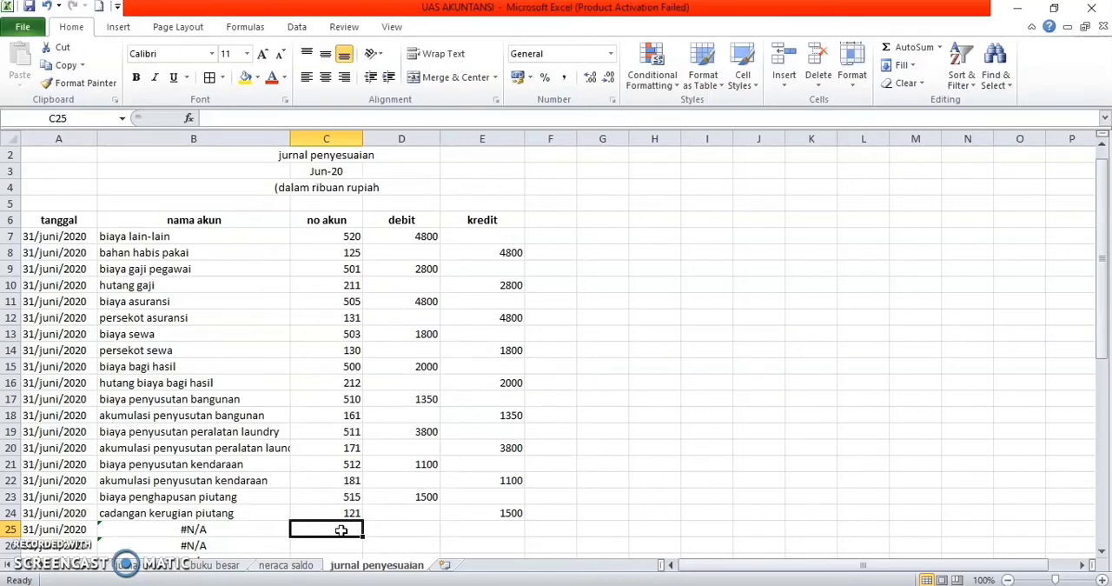
text(504)
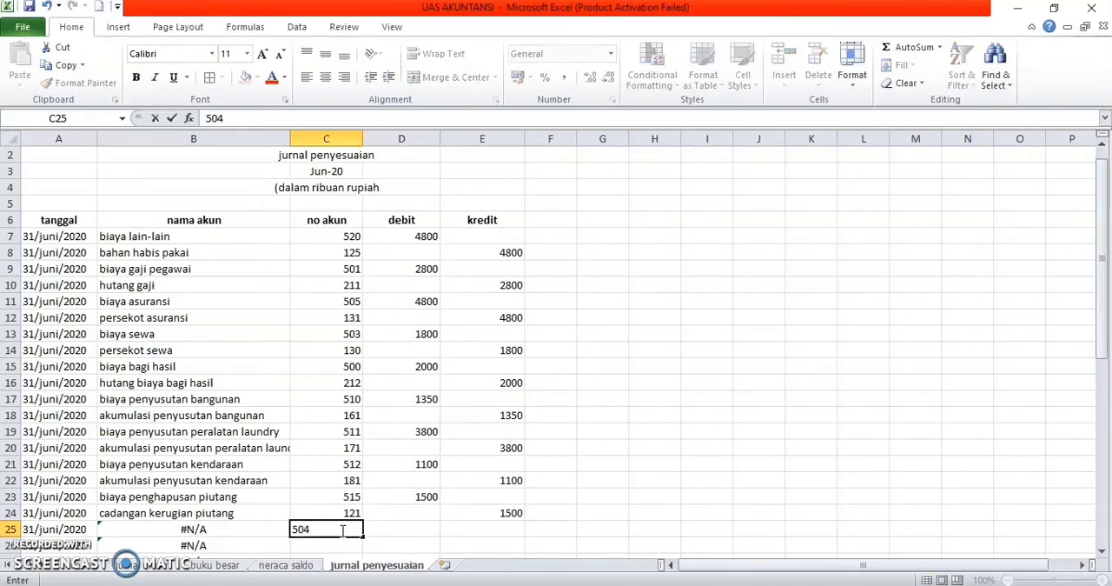
key(Return)
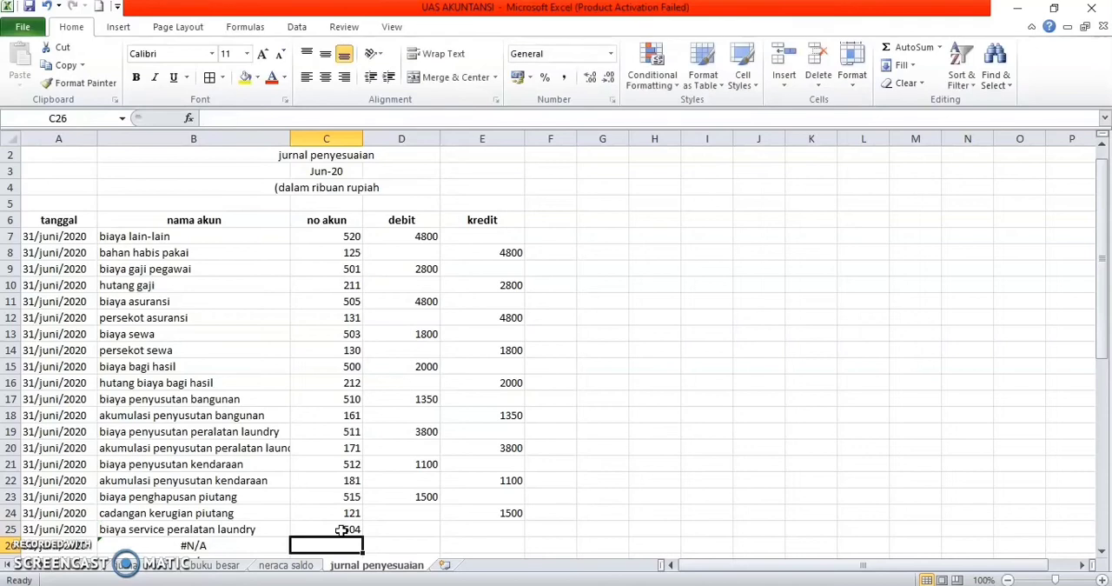
text(213)
key(Return)
Step: Enter 2350 as the debit of biaya service peralatan laundry in D25 and as the kredit of hutang biaya service in E26
click(403, 516)
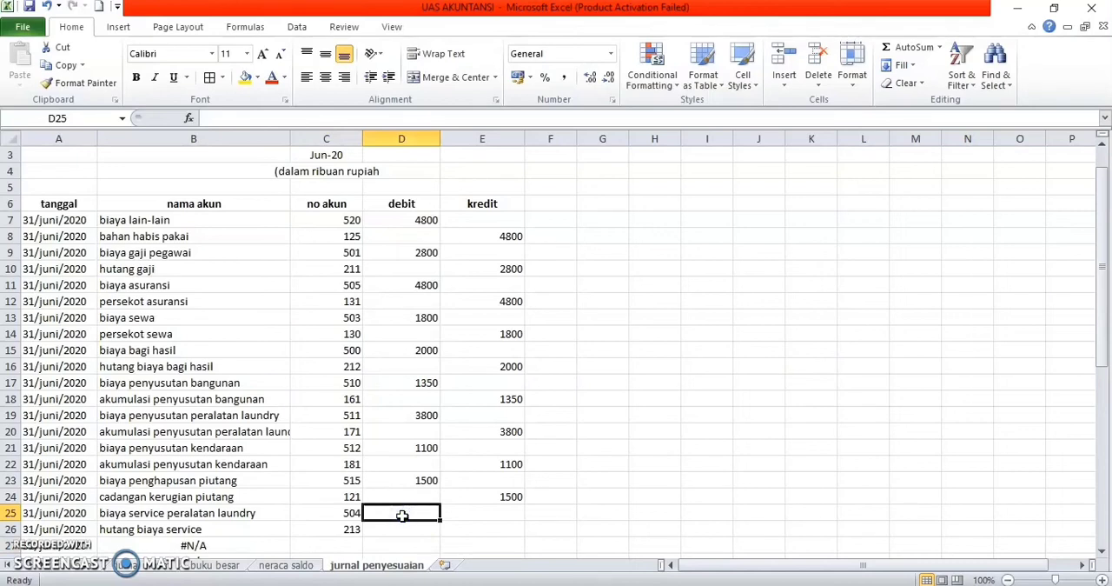
text(2350)
key(Return)
key(Tab)
text(2350)
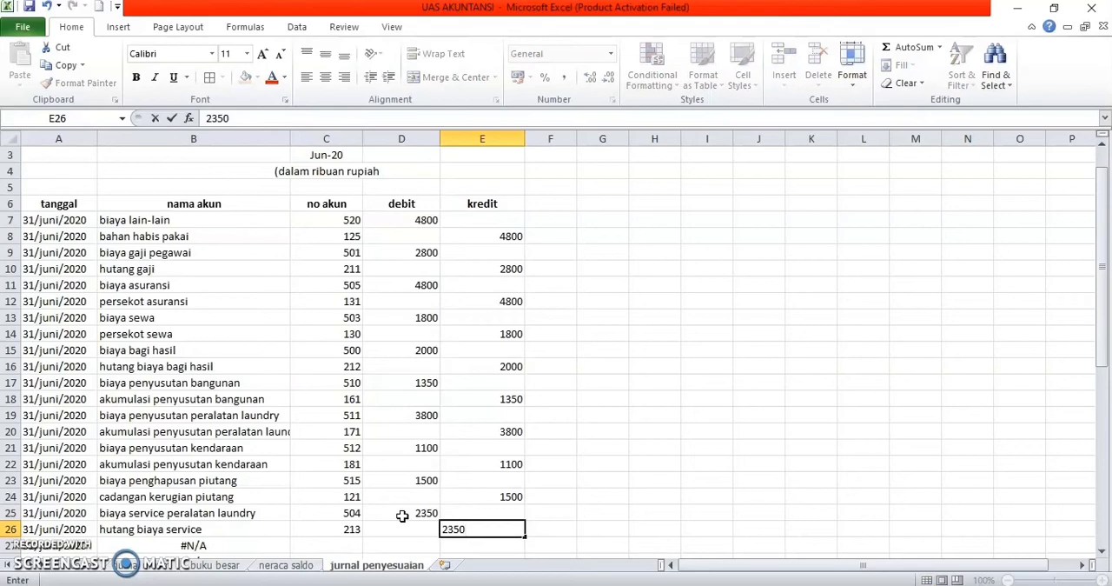
key(Return)
Step: Clear the contents of the unused nama akun lookup cells B27 through B48
scroll(403, 516, down, 4)
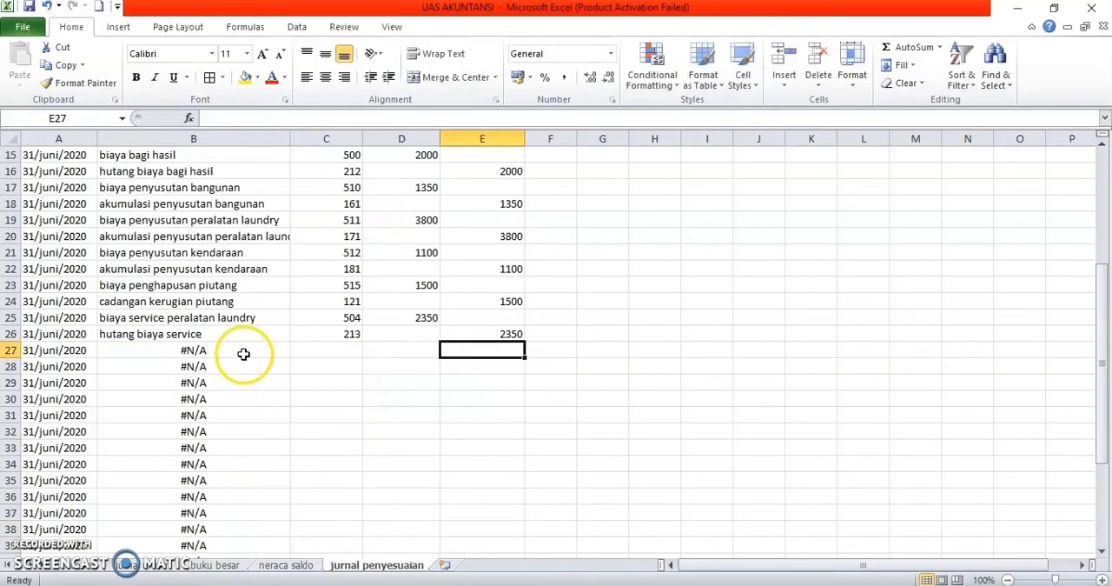
drag(169, 348, 229, 524)
right_click(230, 524)
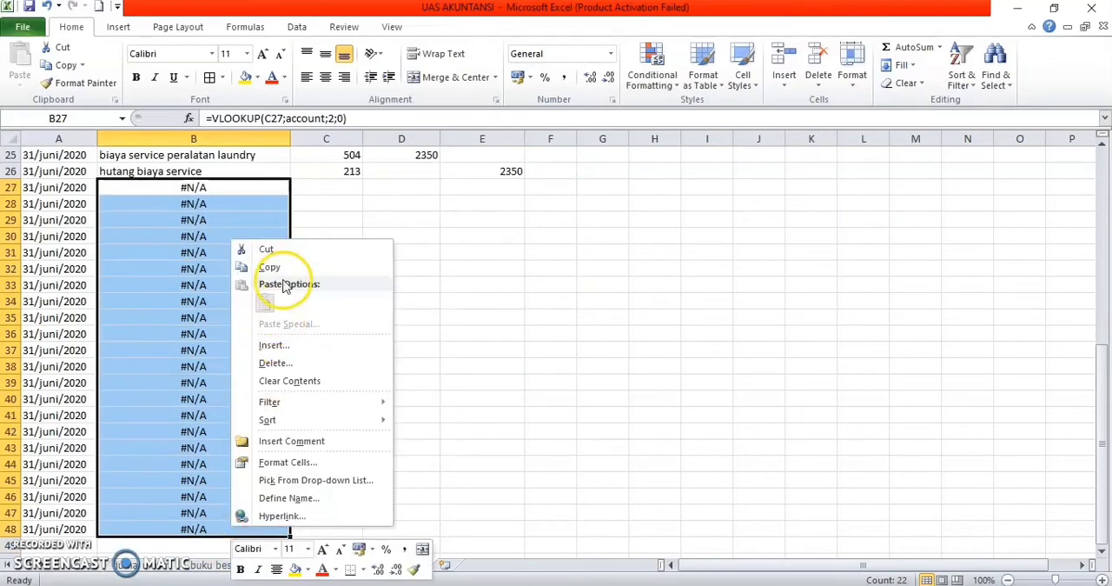
click(290, 383)
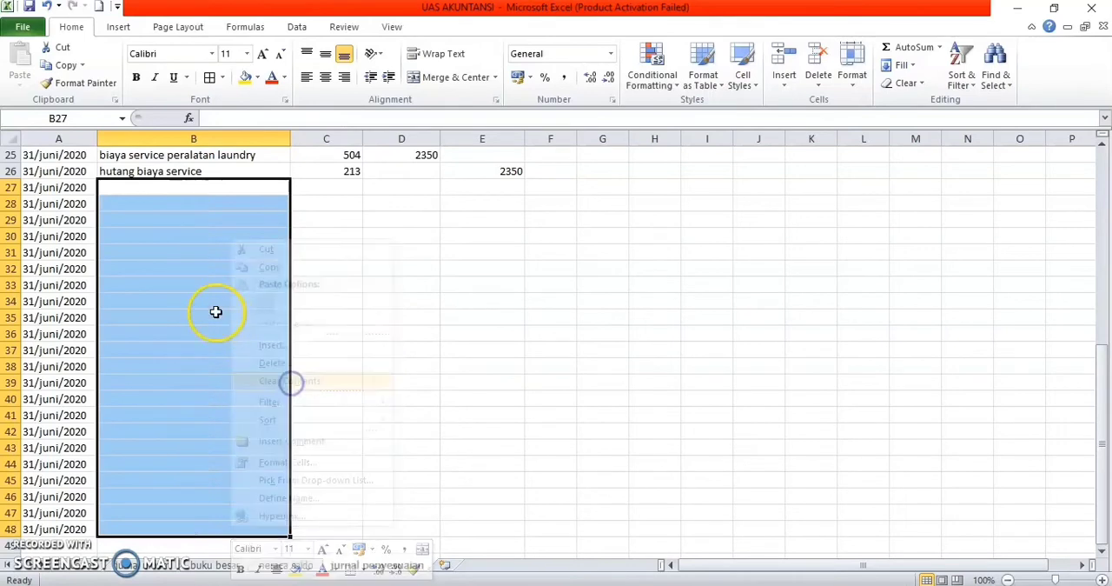
Step: Clear the contents of the unused tanggal cells A27 through A48
drag(87, 188, 76, 414)
click(90, 377)
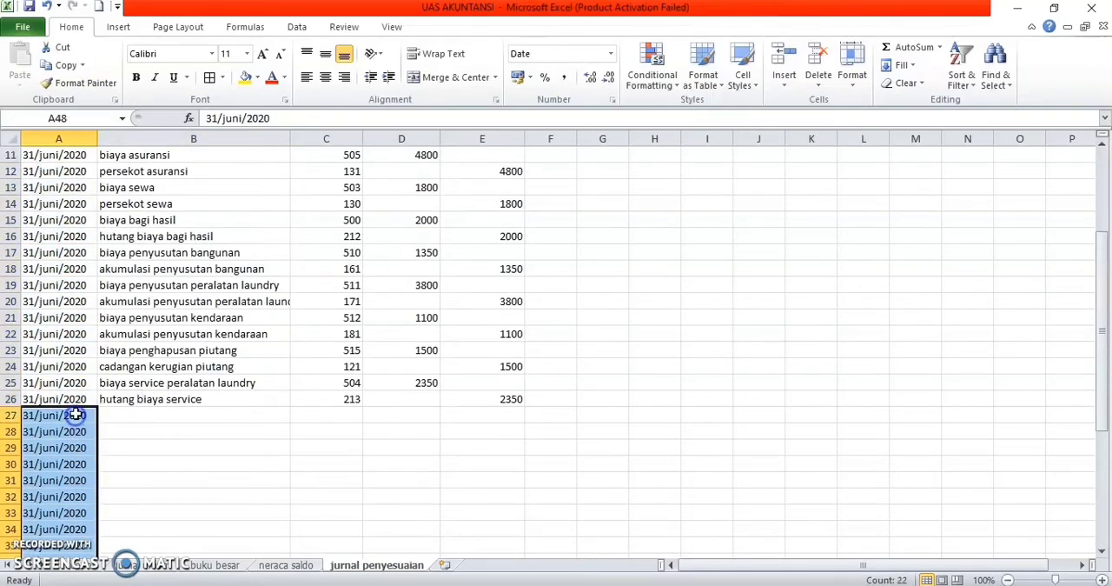
right_click(77, 415)
click(151, 267)
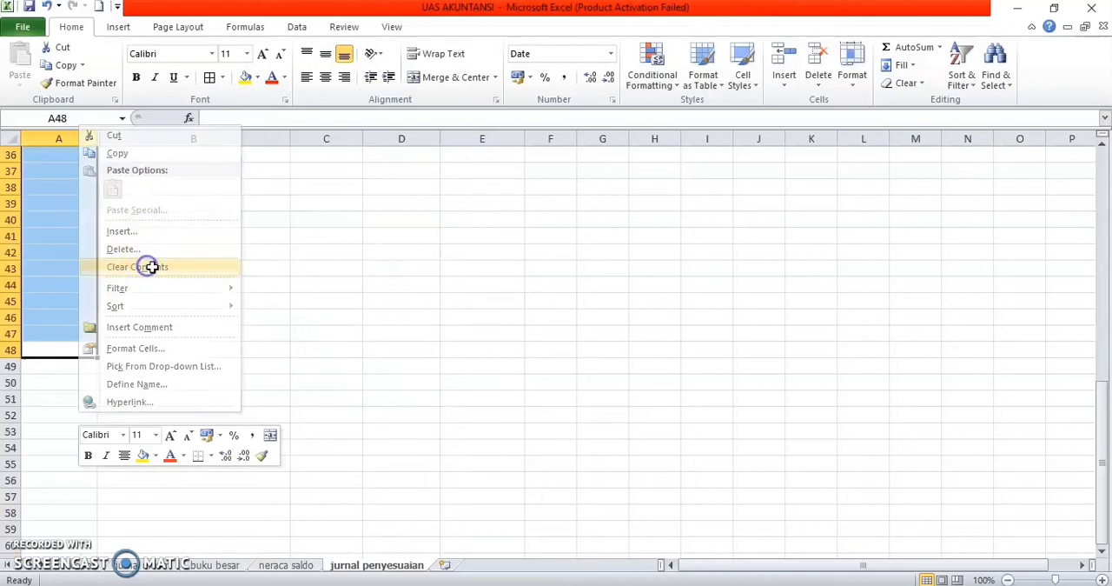
key(ctrl+z)
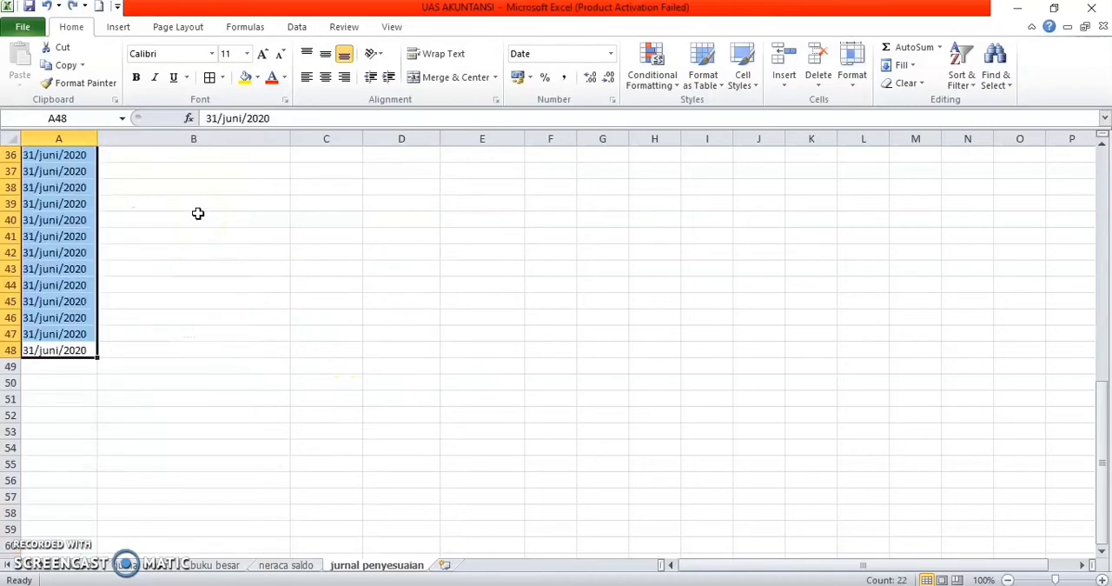
scroll(198, 213, up, 8)
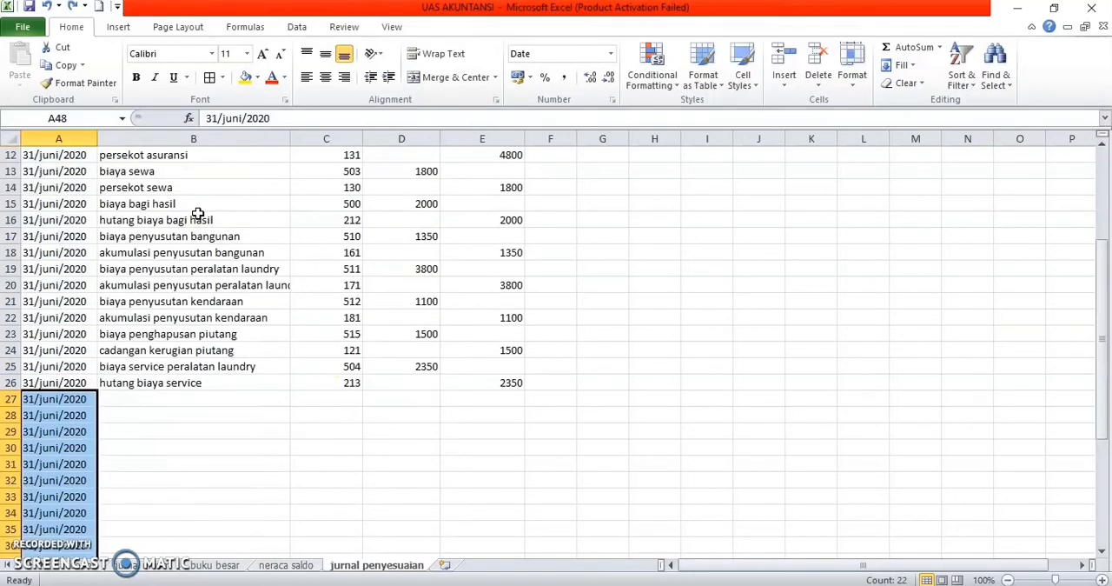
click(73, 7)
scroll(261, 392, up, 7)
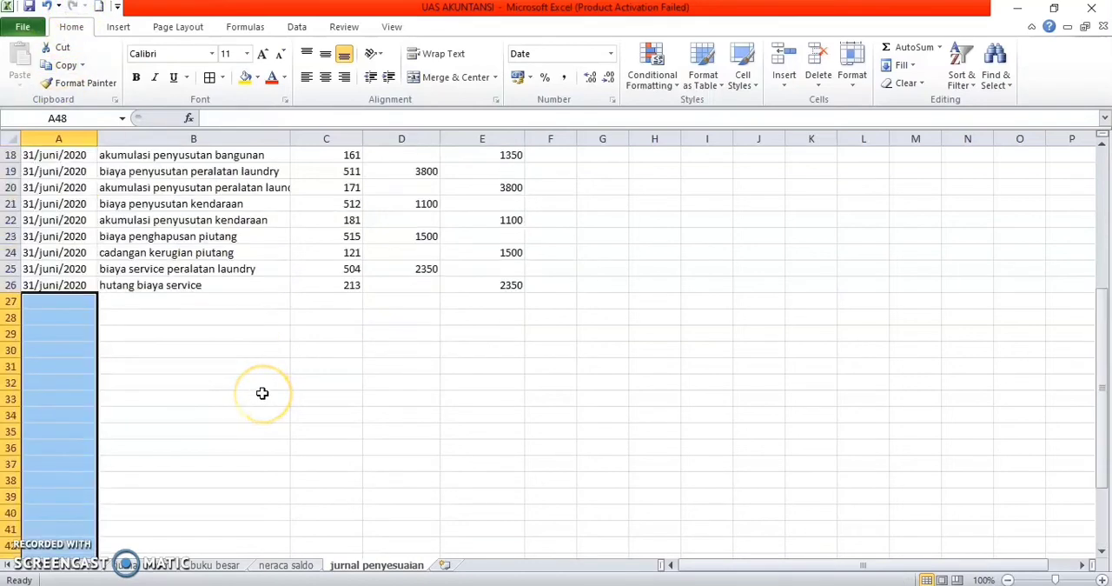
click(260, 393)
Step: Total the debit column in D27 with a SUM formula over D7:D25
scroll(452, 387, up, 5)
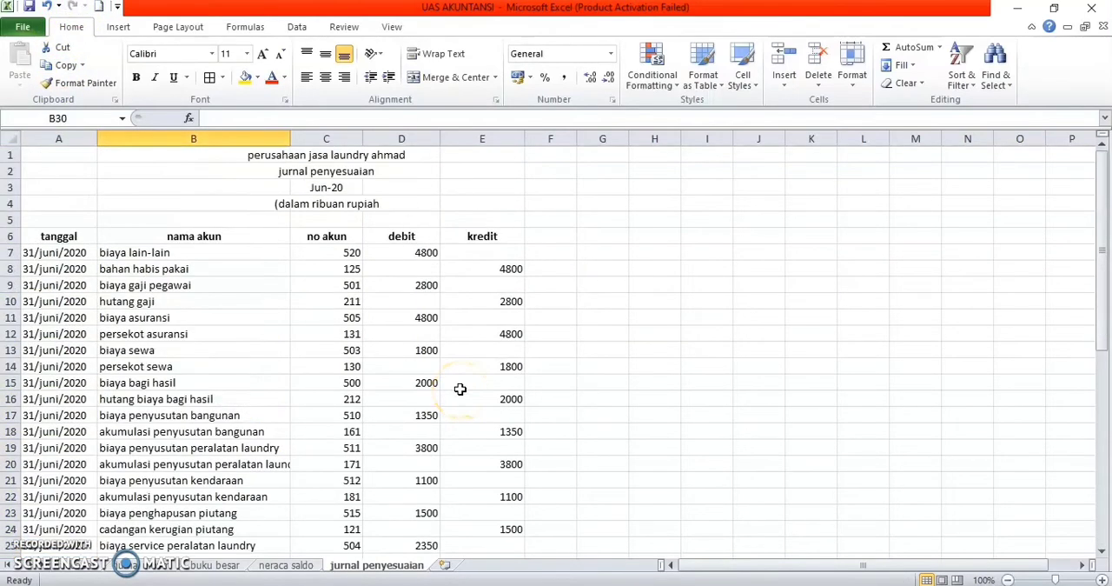
scroll(459, 388, down, 2)
scroll(460, 388, down, 1)
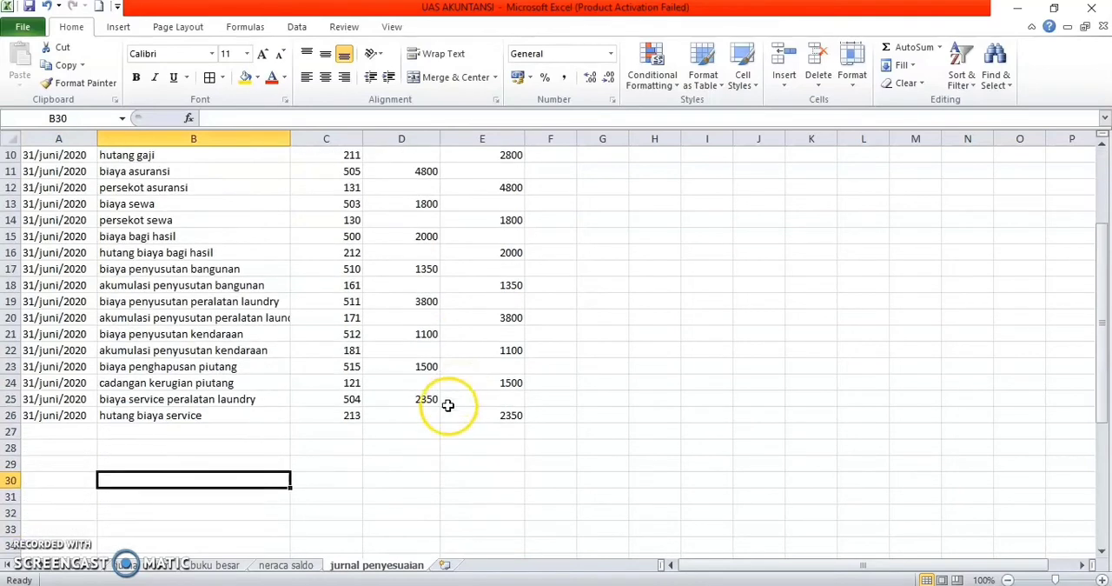
click(422, 430)
text(=sum)
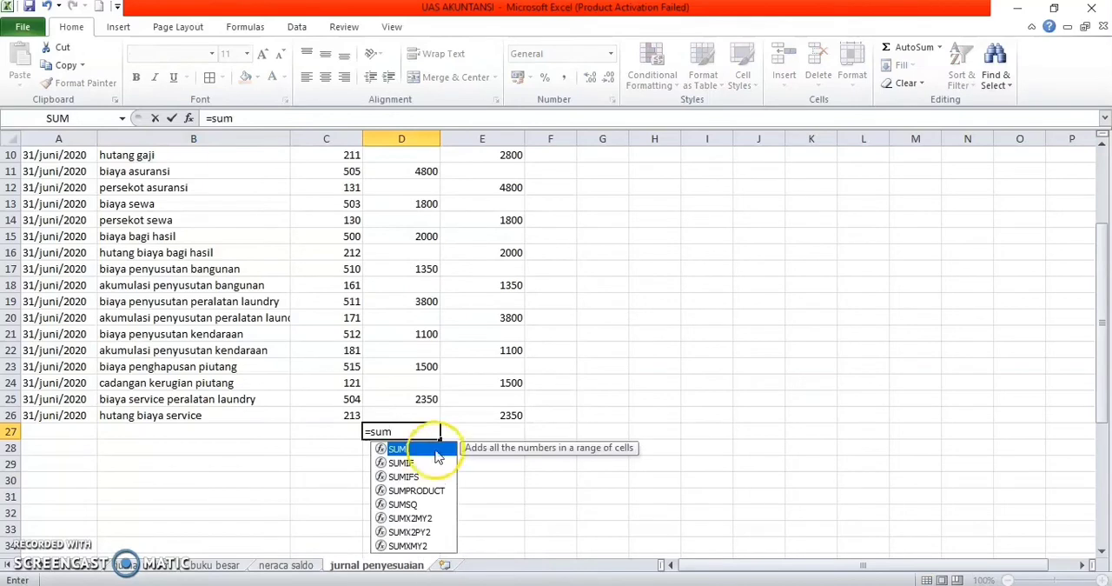
double_click(401, 449)
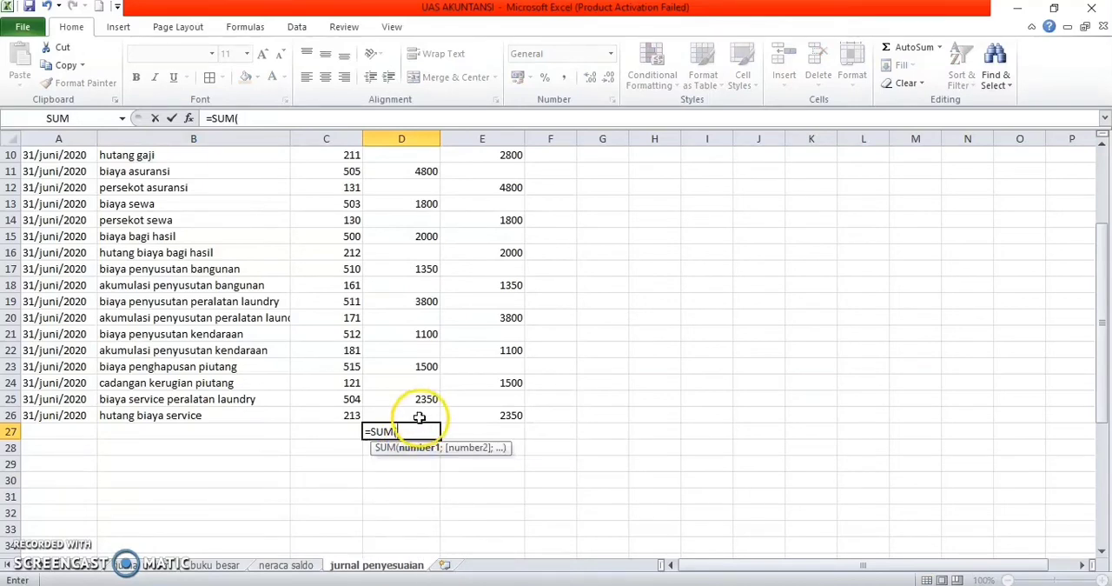
drag(422, 400, 429, 186)
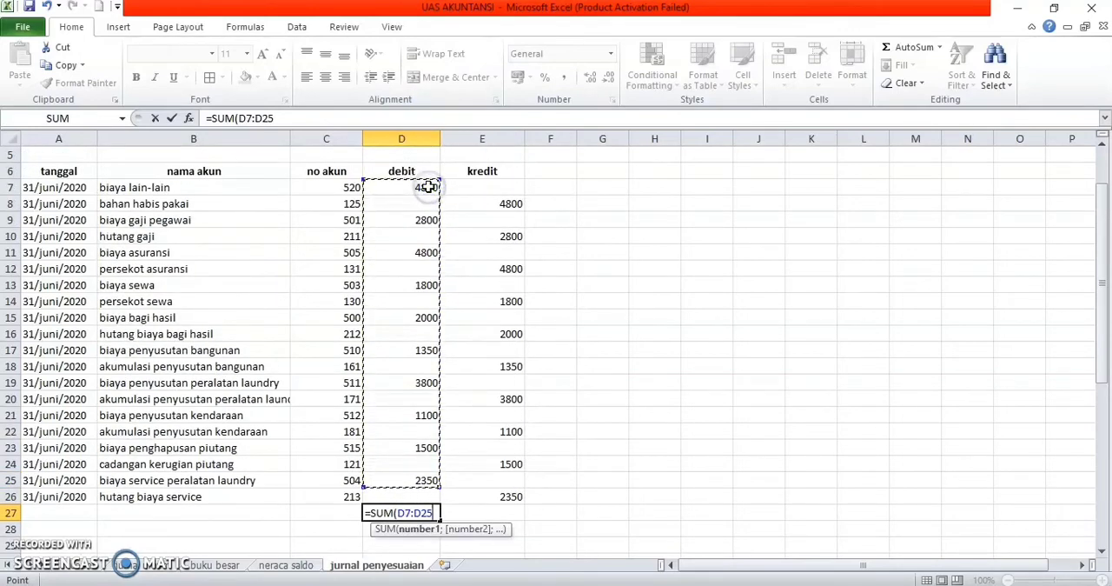
key(Return)
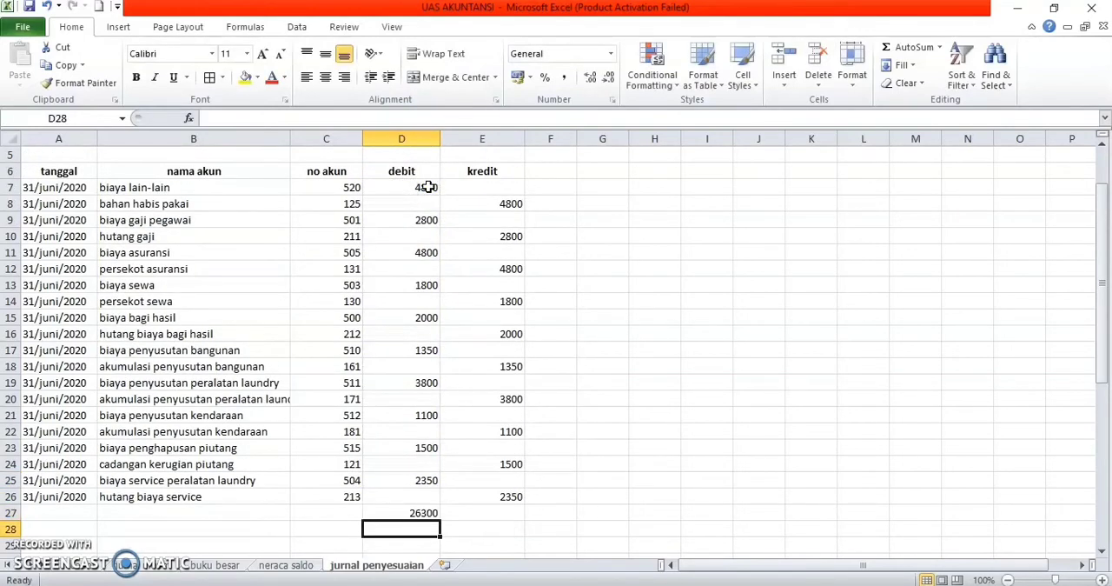
Step: Total the kredit column in E27 with a SUM formula over E8:E26
click(502, 524)
click(501, 514)
text(=sum)
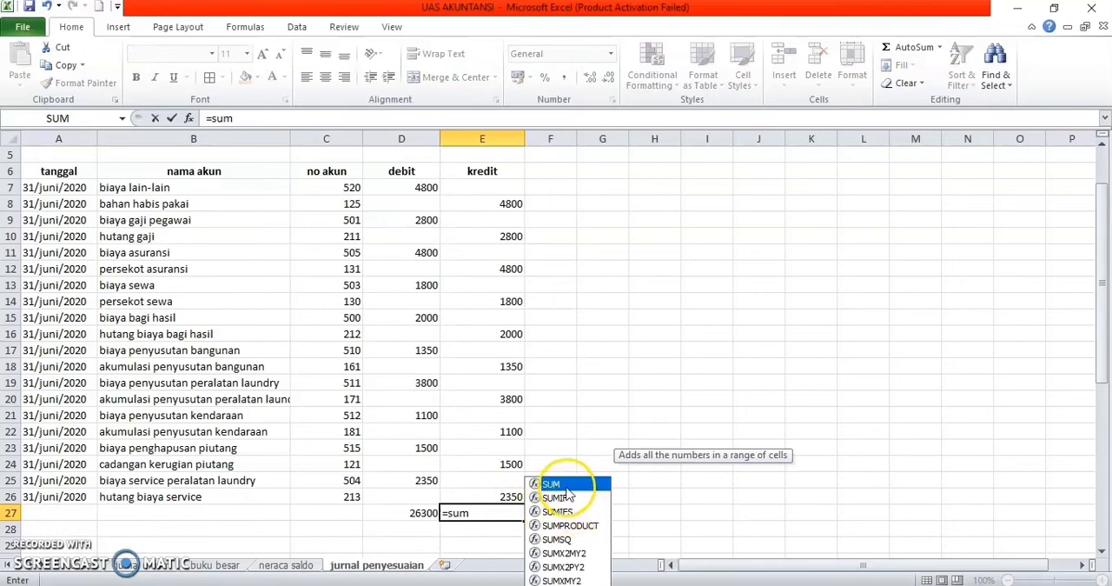
double_click(565, 485)
drag(505, 497, 486, 207)
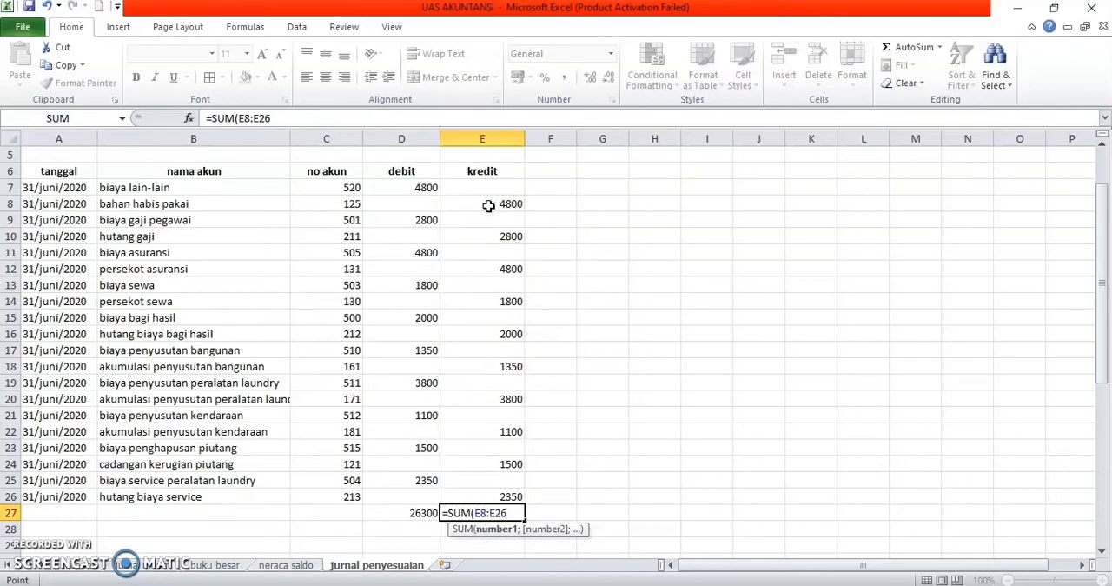
key(Return)
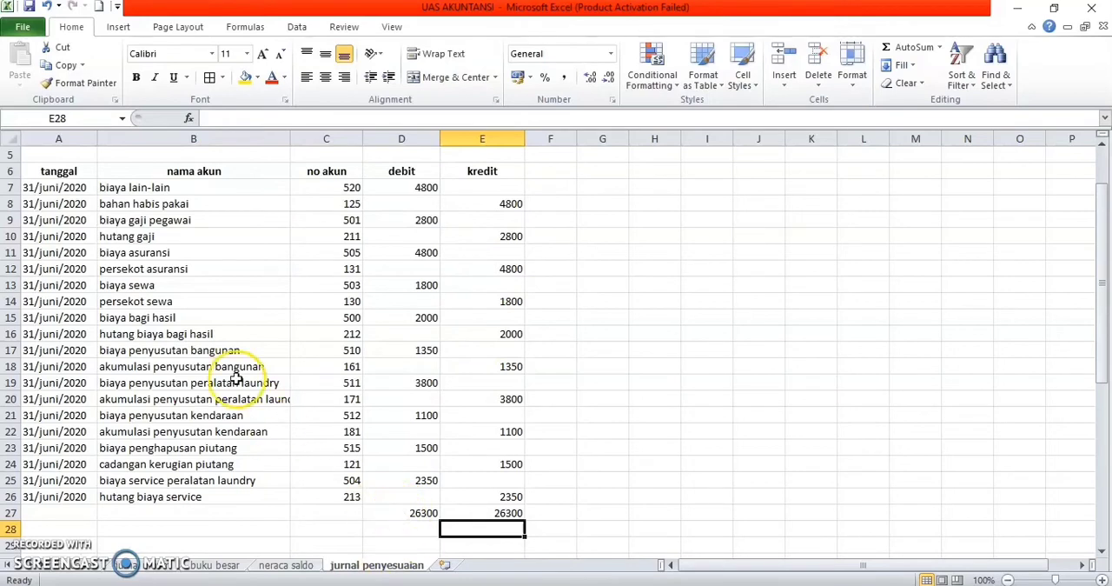
scroll(235, 375, up, 1)
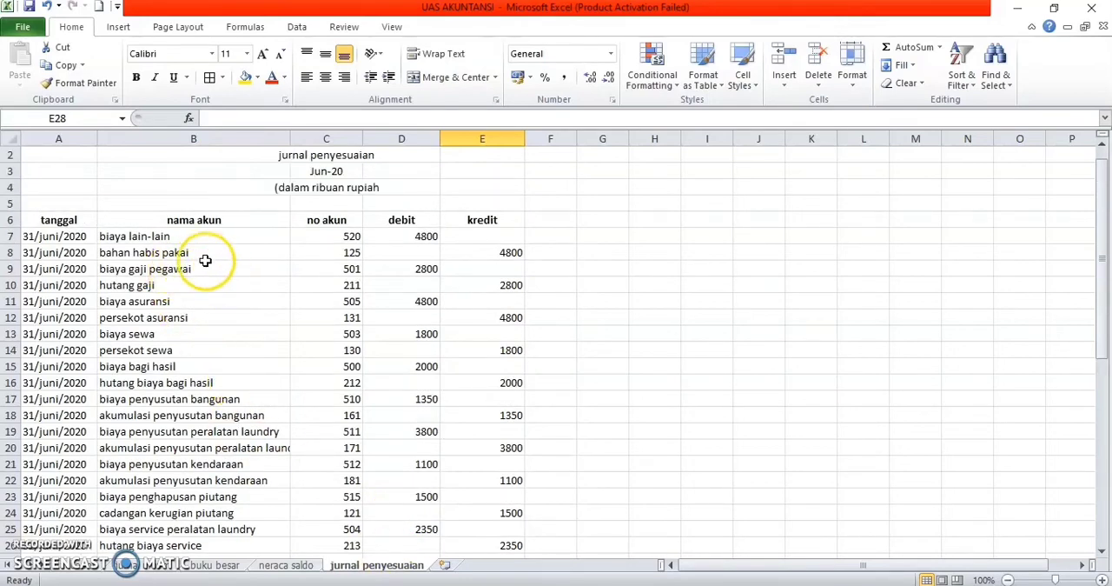
scroll(206, 259, up, 1)
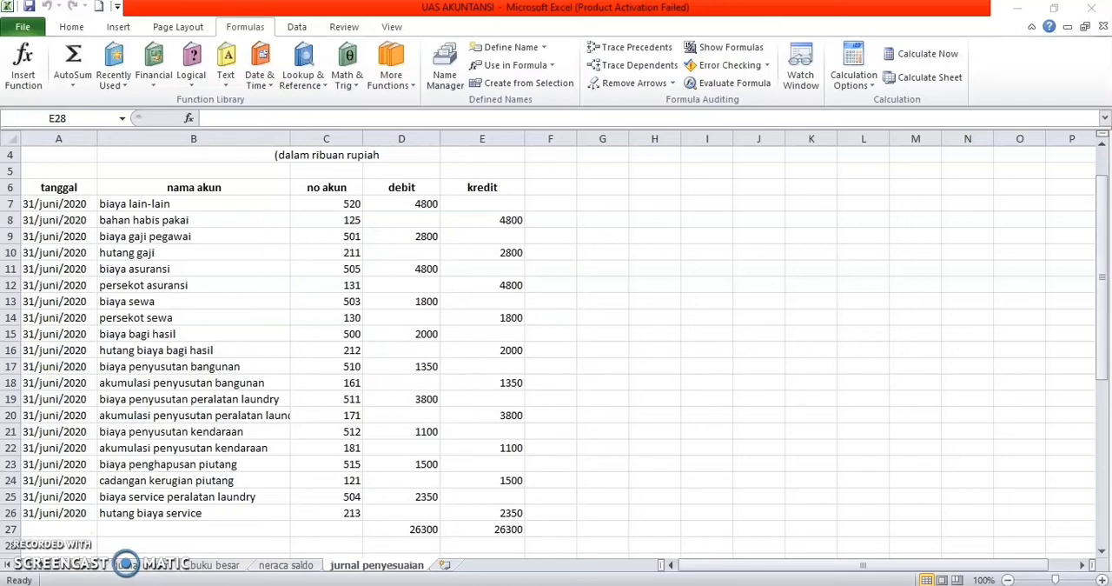
Step: Create a copy of the account sheet at the end of the UAS AKUNTANSI.xlsx workbook
click(94, 568)
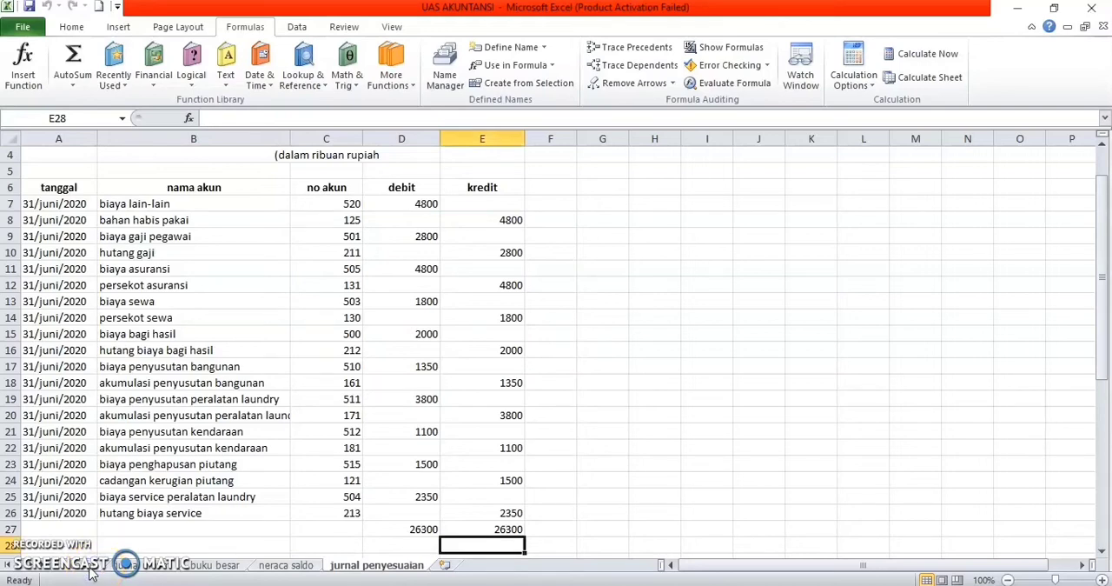
click(94, 566)
click(174, 372)
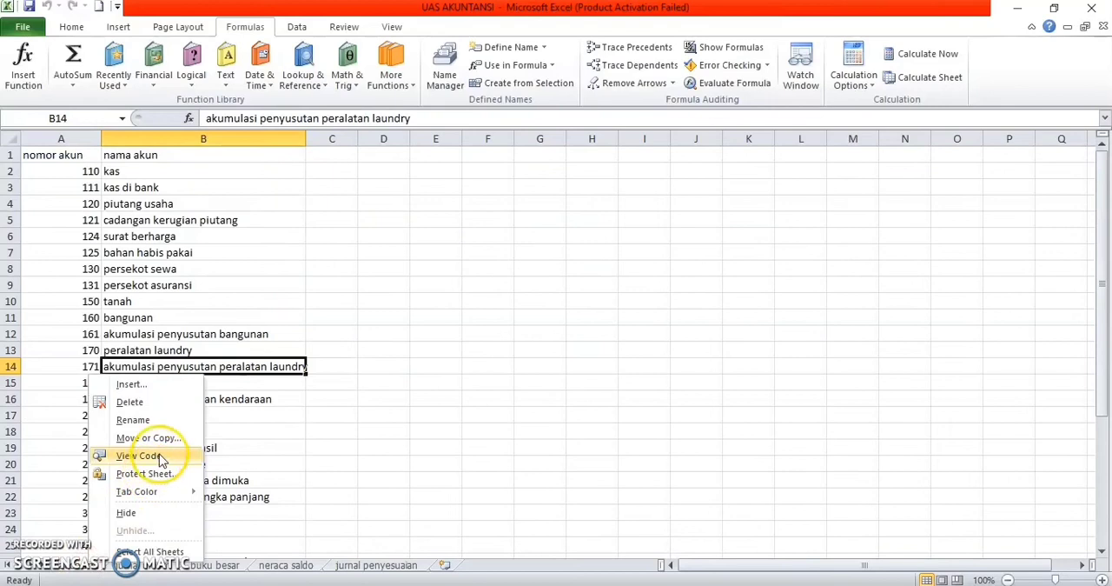
click(150, 440)
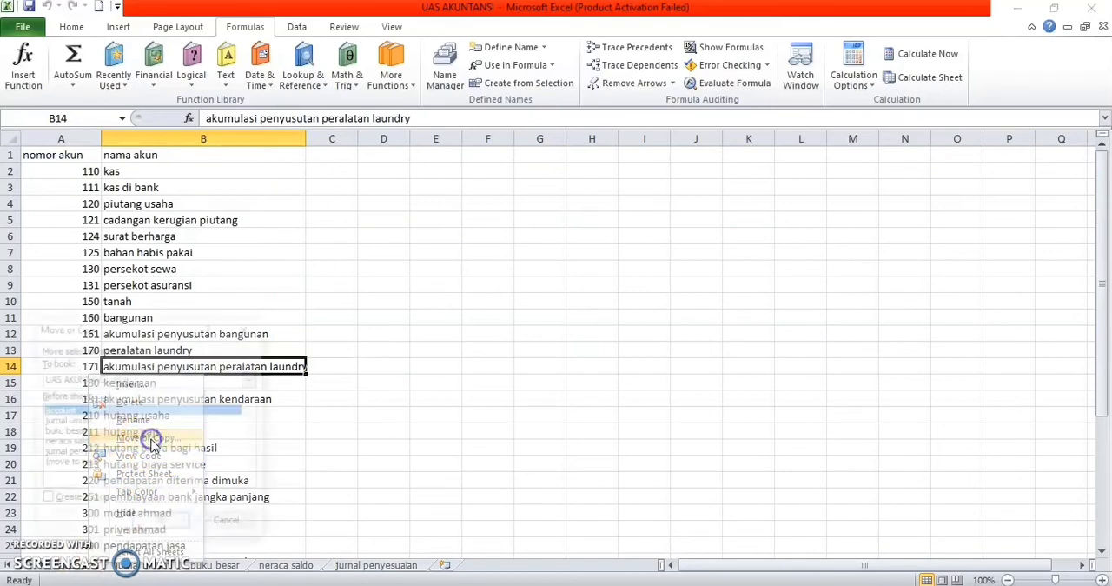
click(87, 463)
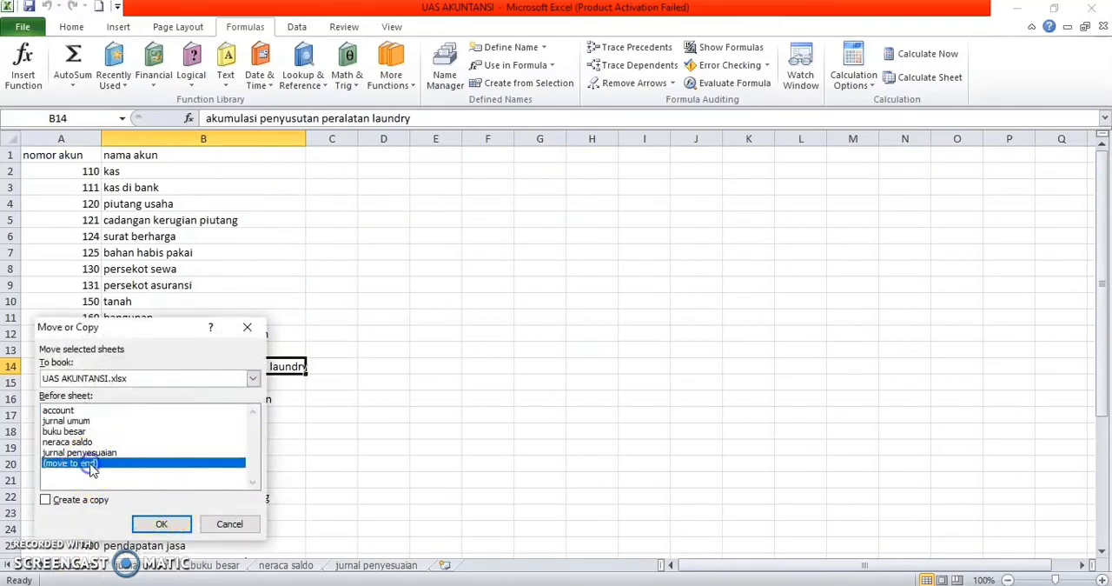
click(45, 500)
click(163, 525)
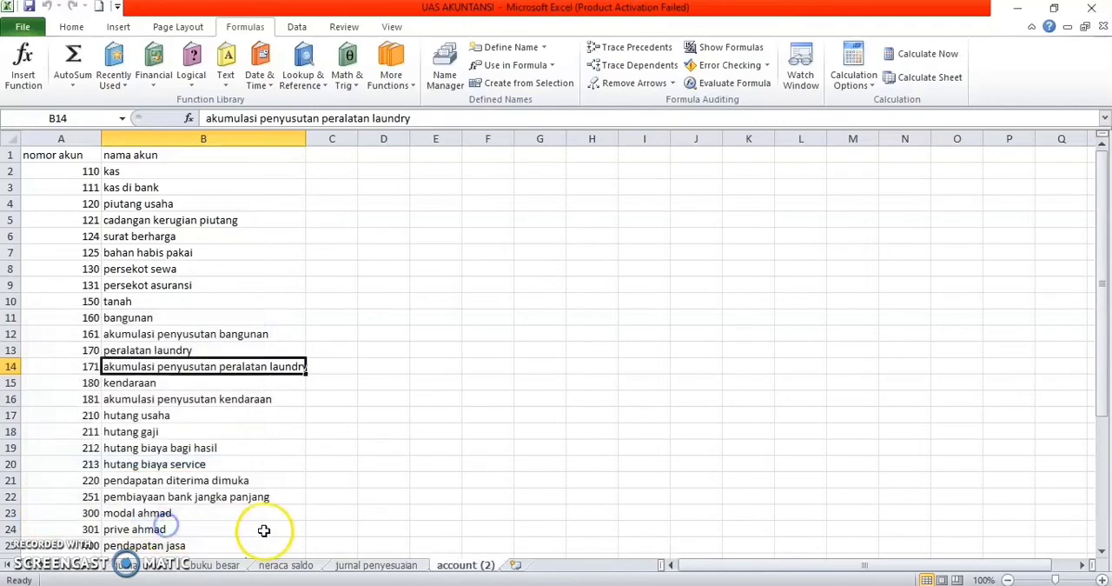
Step: Rename the copied account (2) sheet as neraca lajur
right_click(456, 565)
click(515, 423)
text(neraca)
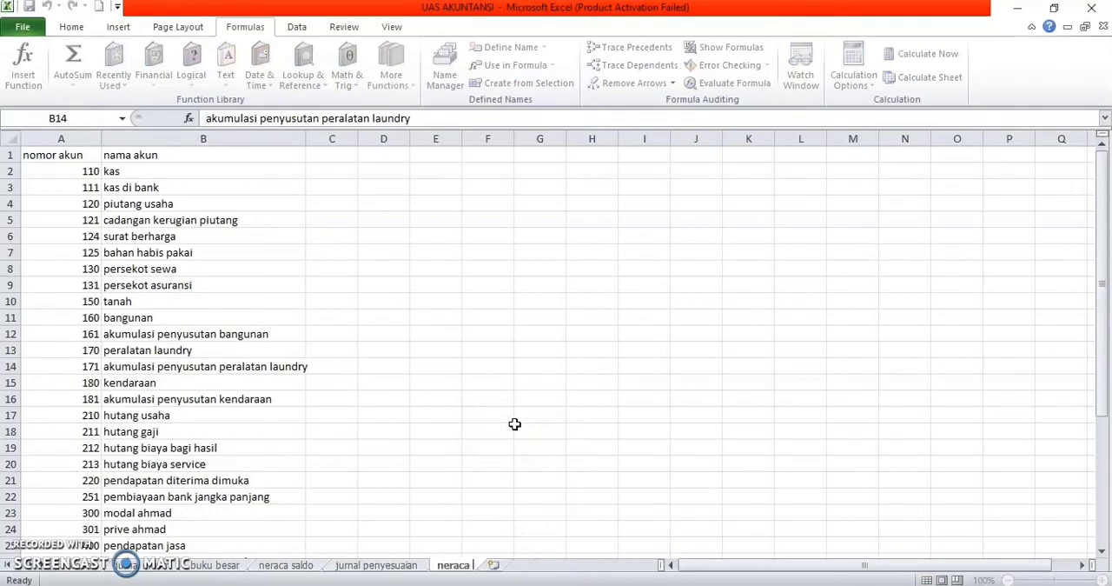
text( lajur)
key(Return)
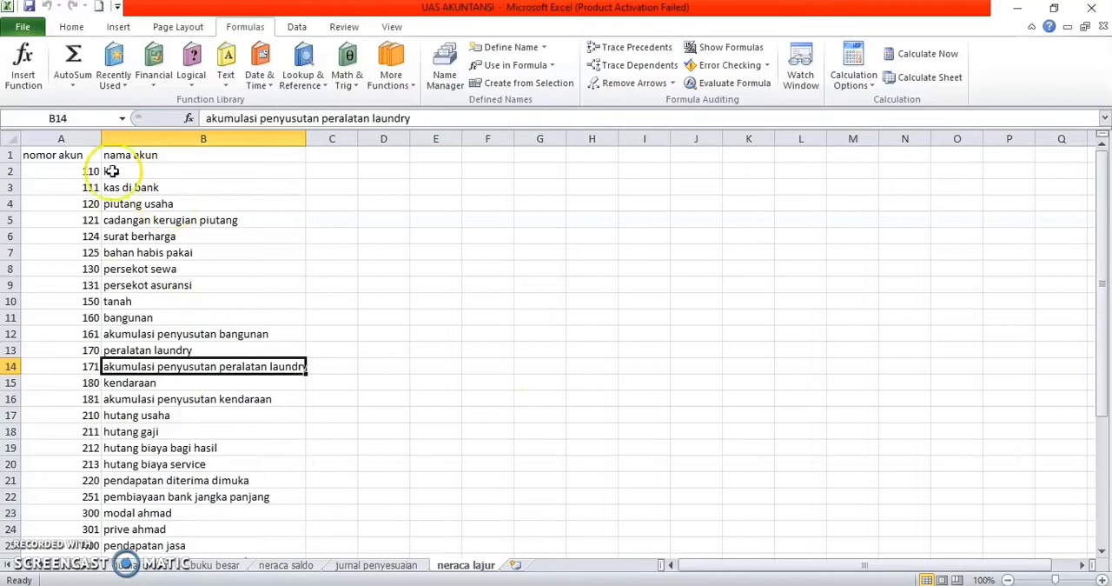
Step: Insert five blank rows above the nomor akun and nama akun header row in the neraca lajur sheet
click(13, 154)
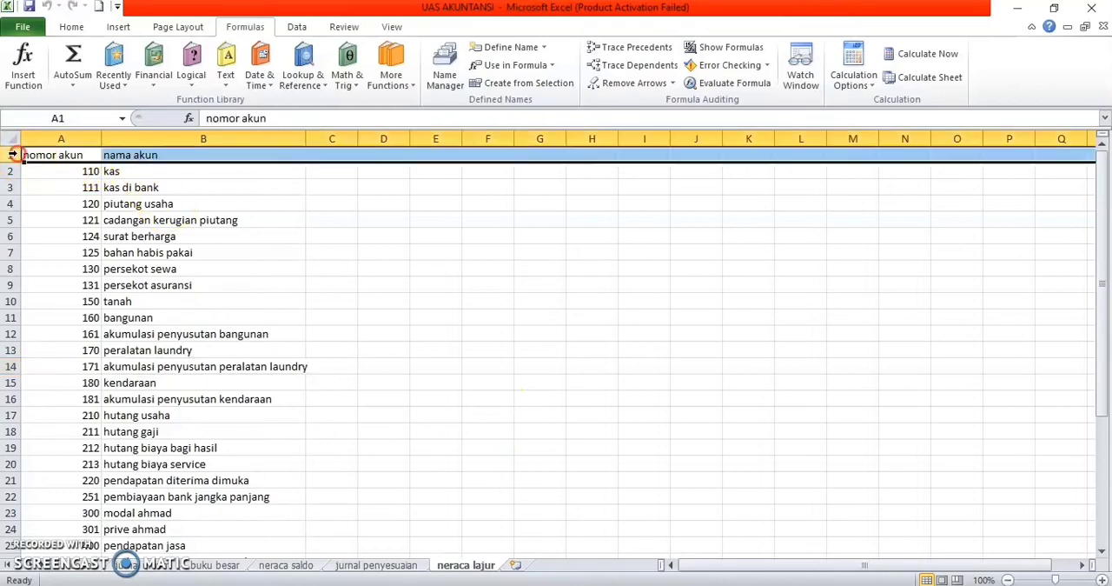
right_click(13, 154)
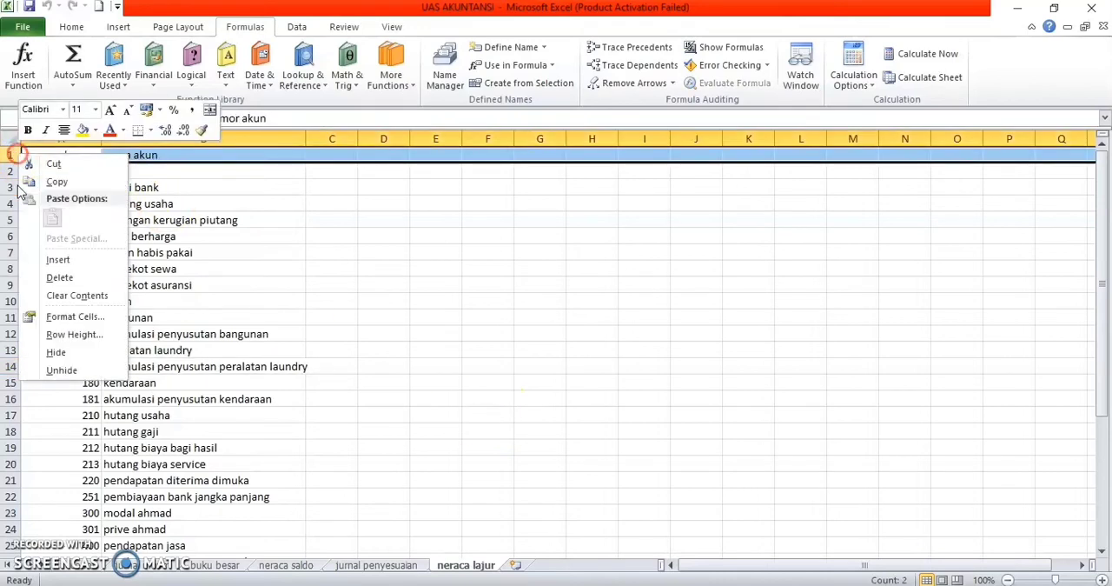
click(57, 259)
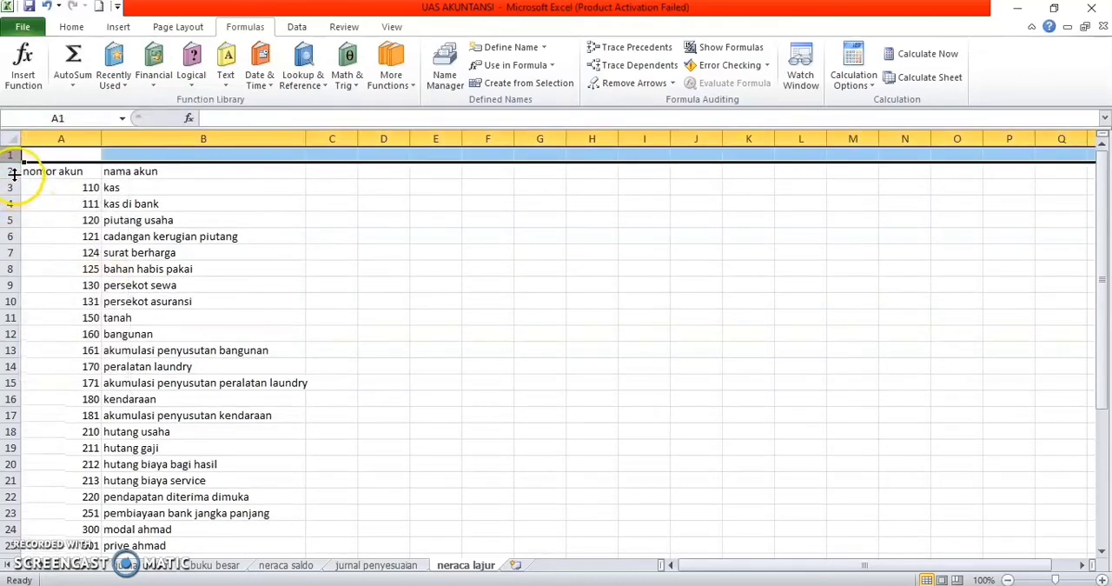
click(10, 171)
right_click(11, 171)
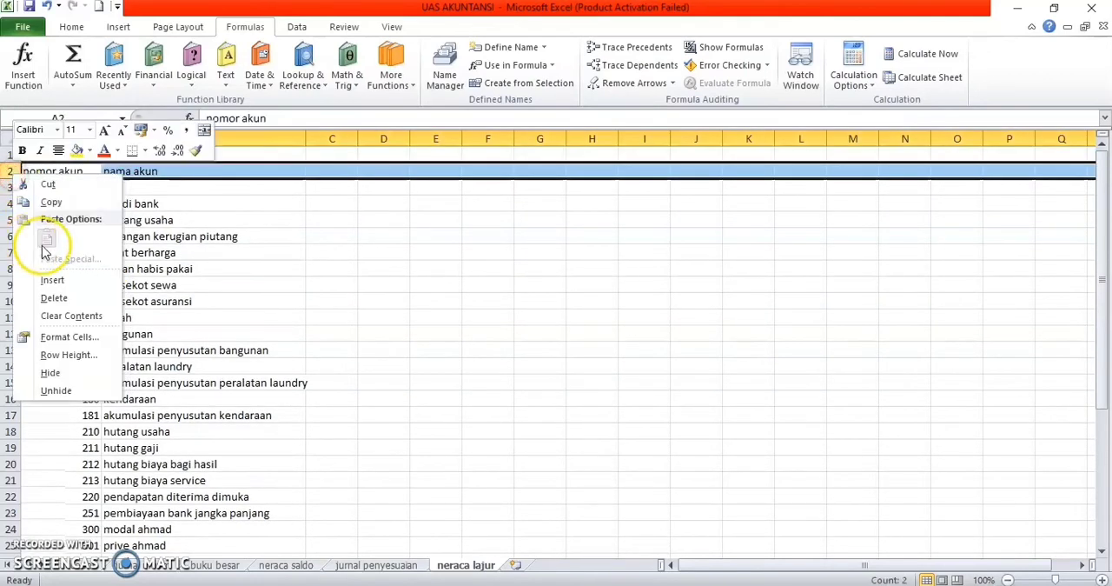
click(54, 279)
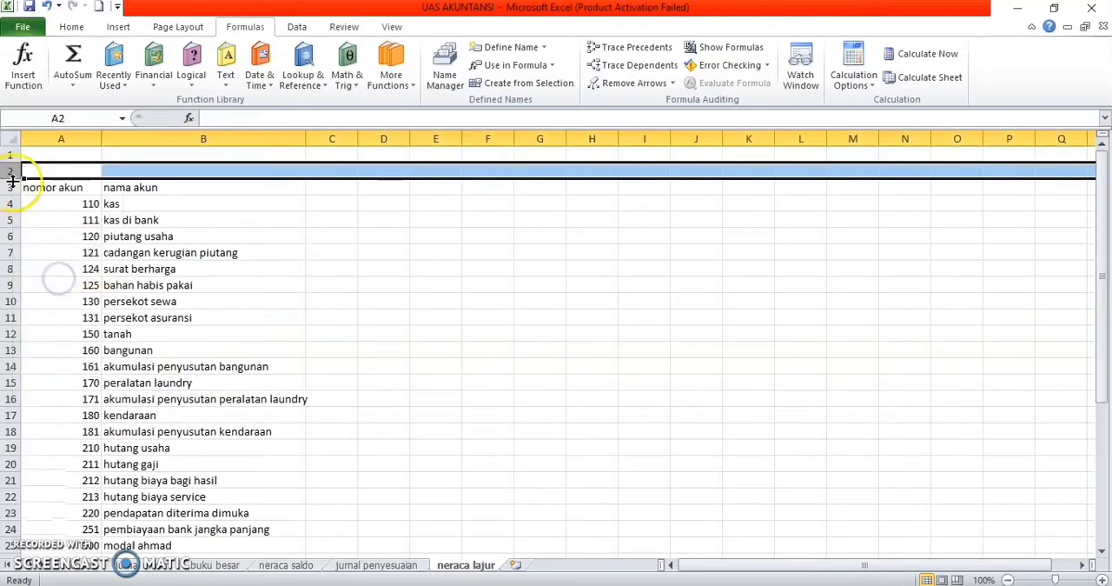
right_click(12, 187)
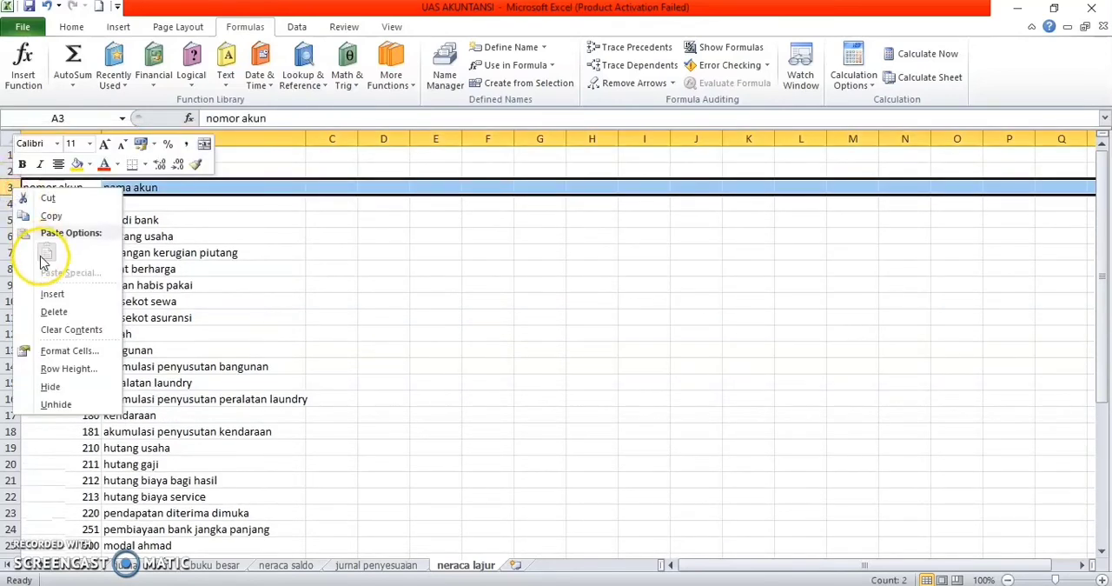
click(49, 294)
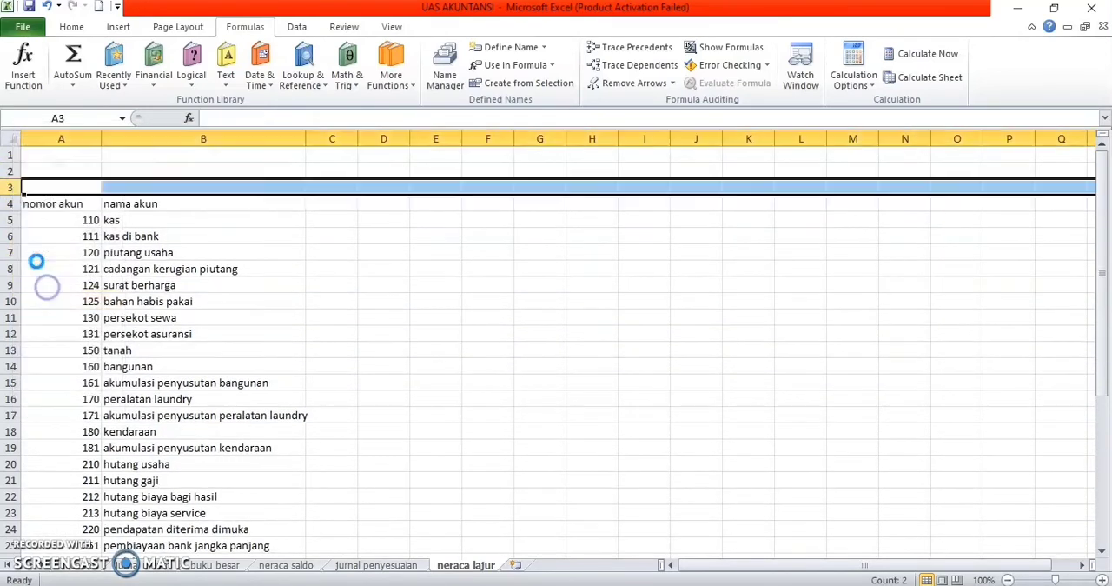
right_click(12, 202)
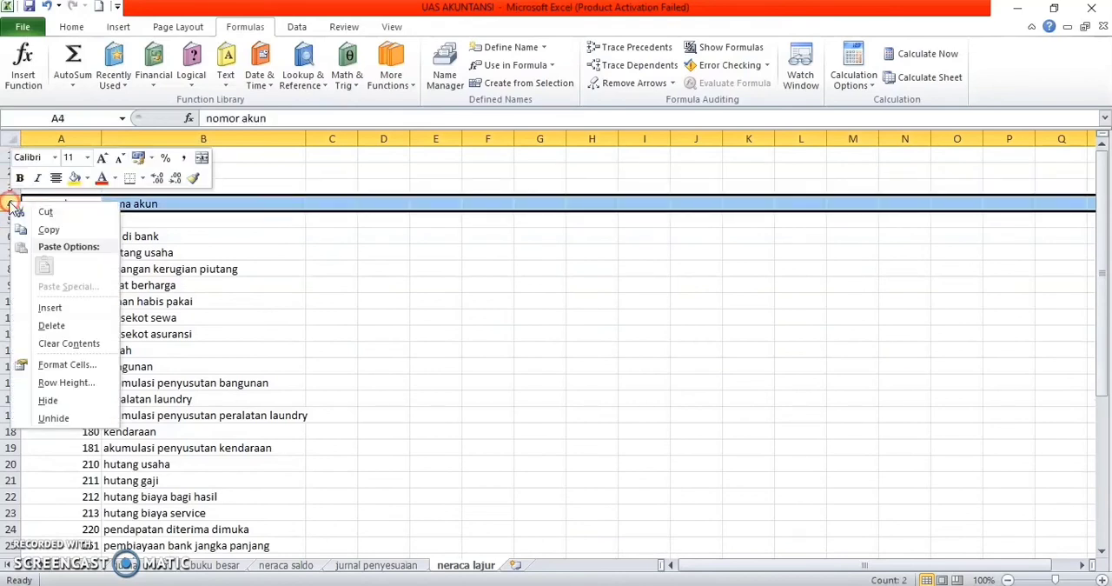
click(52, 309)
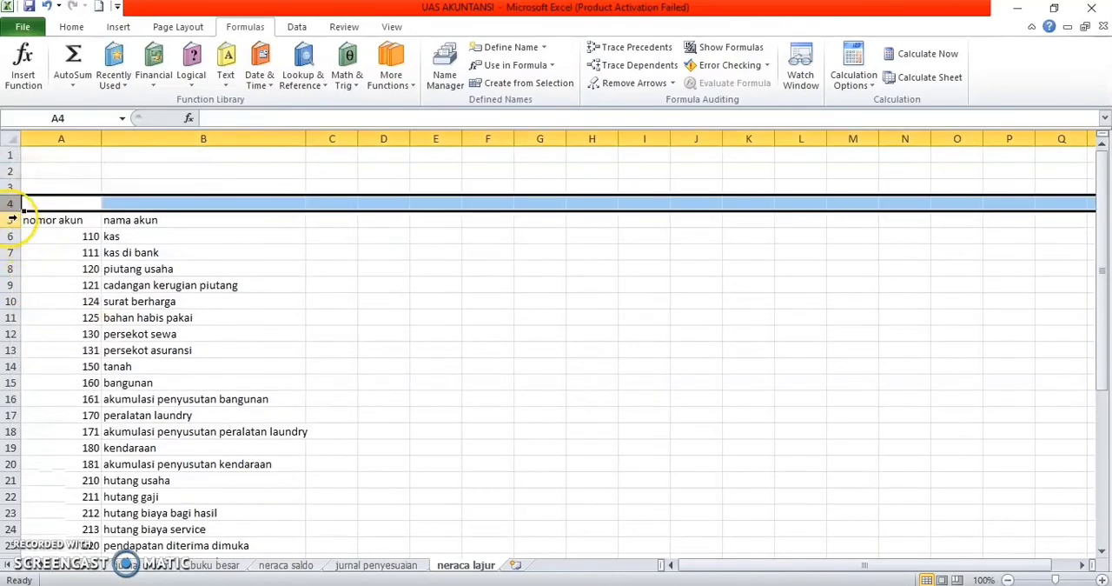
right_click(13, 220)
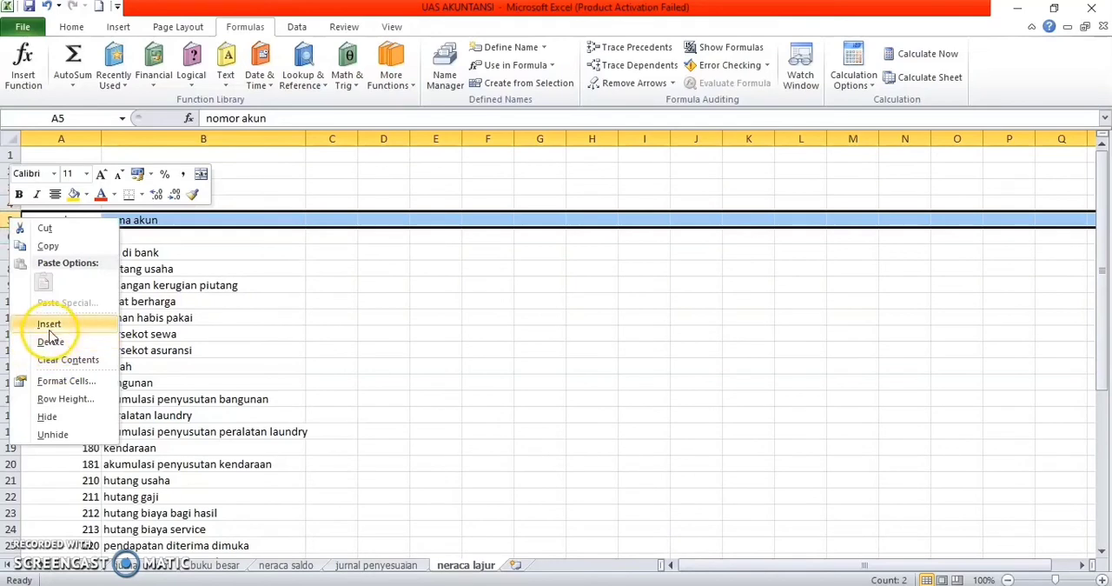
click(45, 321)
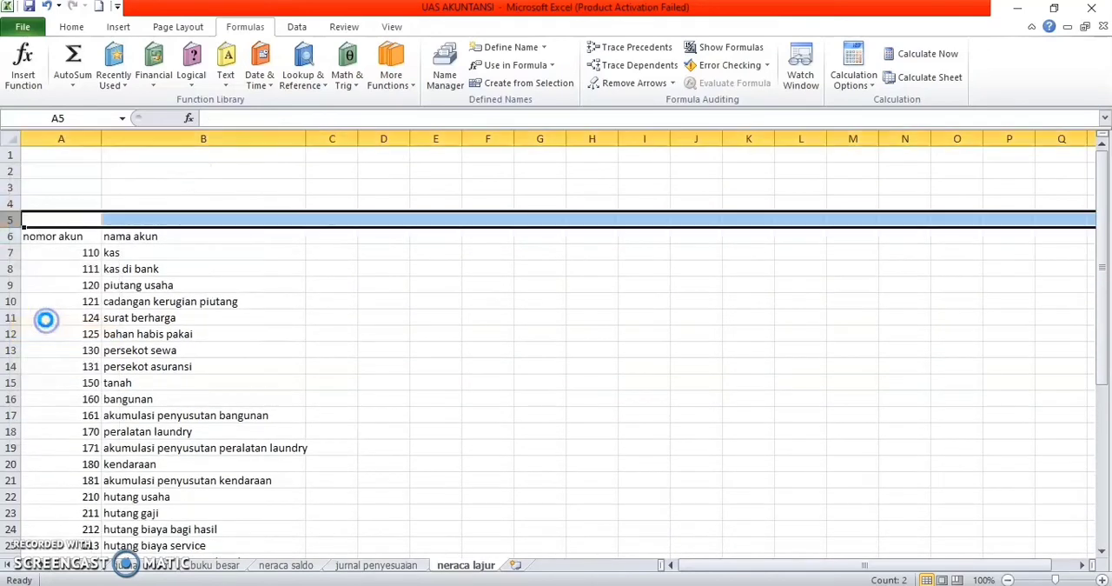
click(34, 157)
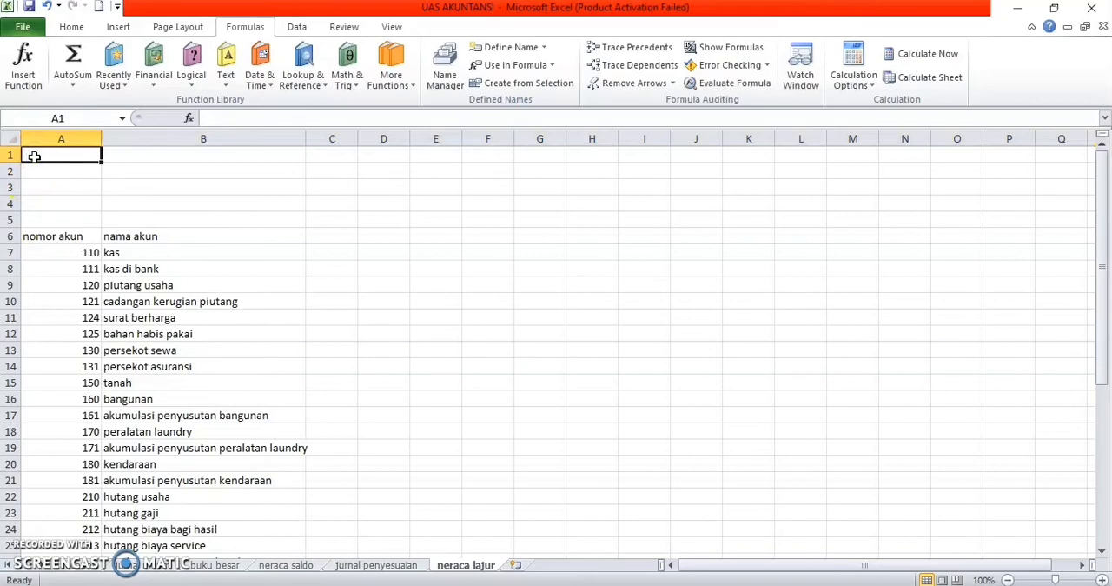
Step: Enter the title perusahaan jasa laundry ahmad in A1 and neraca lajur in A2
text(perusahaan jasa laundr)
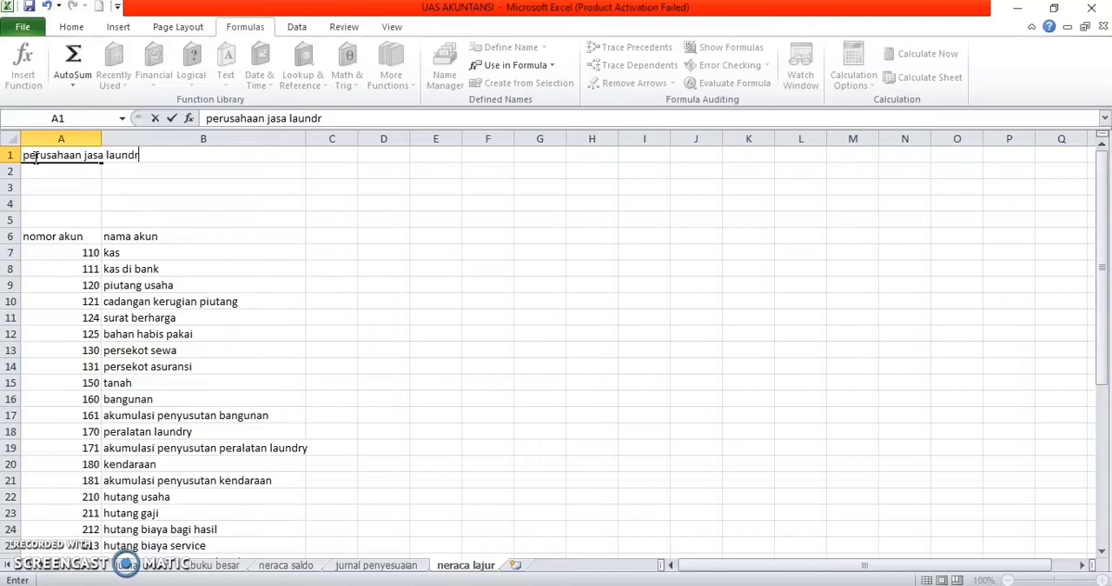
text(y ahmad)
click(50, 180)
text(neraca lajur)
key(Return)
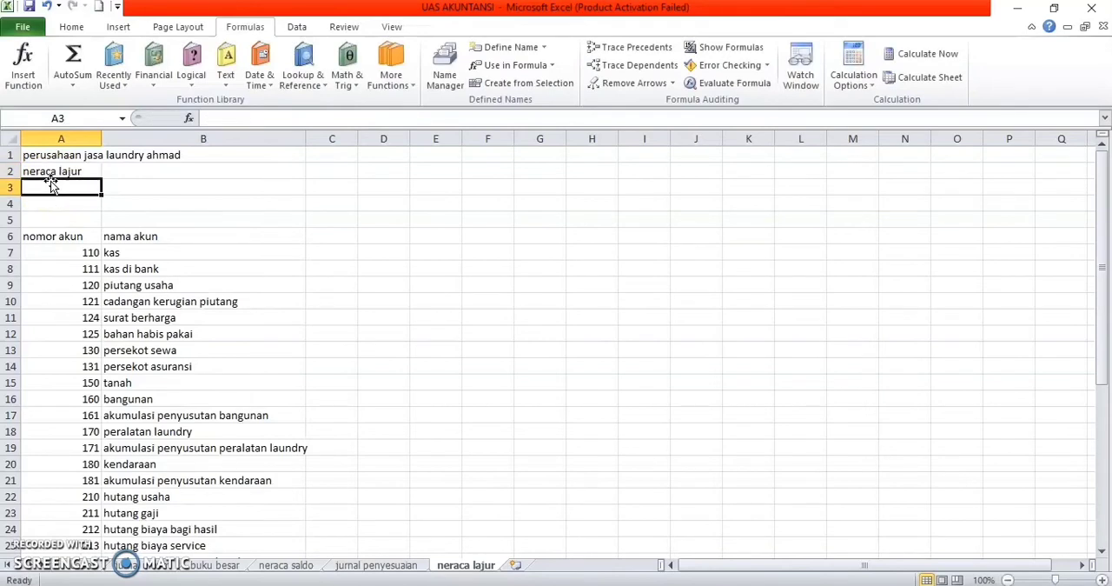
Step: Enter the period juni 2020 in A3 and the note (dalam ribuan rupiah) in A4
text(juni 2020)
key(Return)
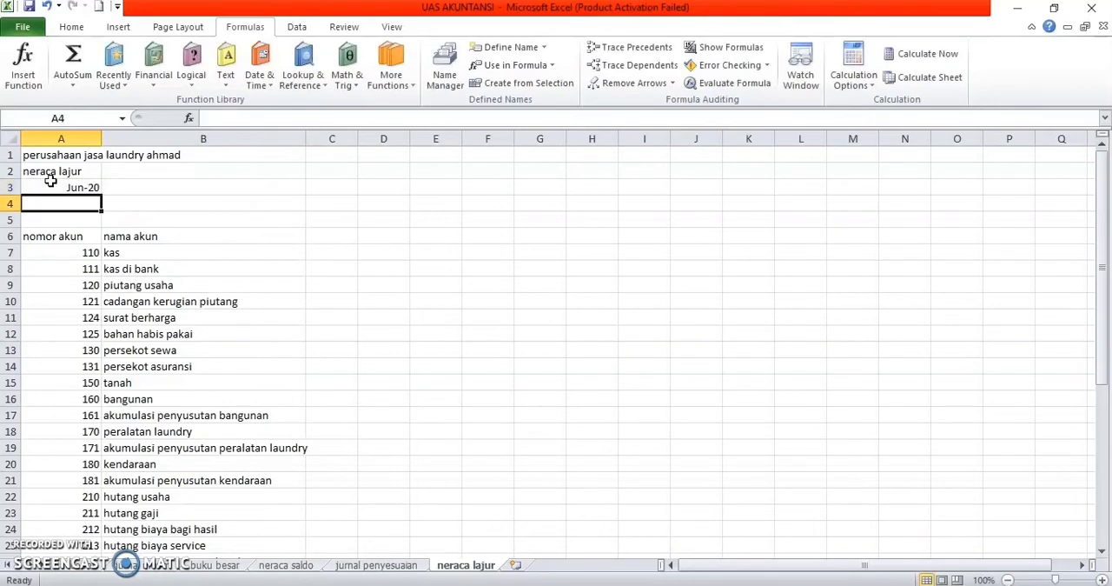
text((da)
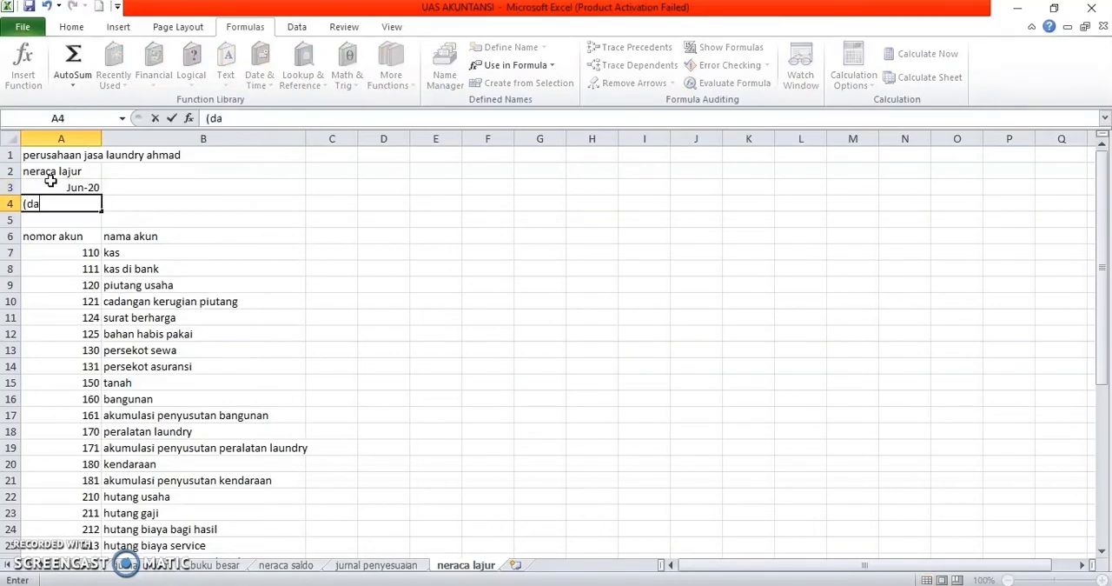
text(lam ribuan rupiah)
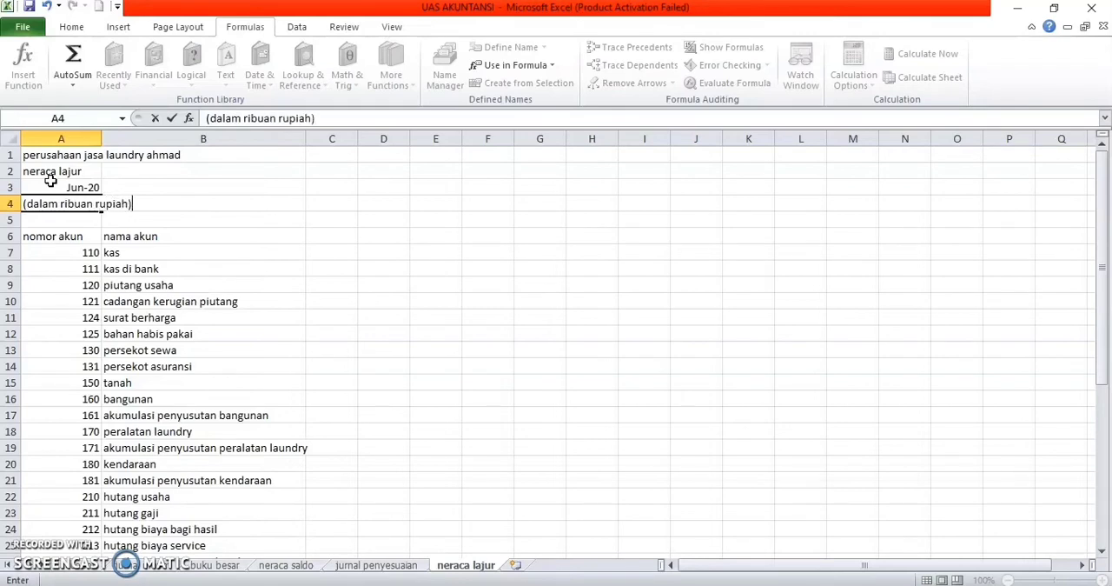
Step: Add the column headings neraca saldo in C6 and J.penyesuaian in E6
click(332, 234)
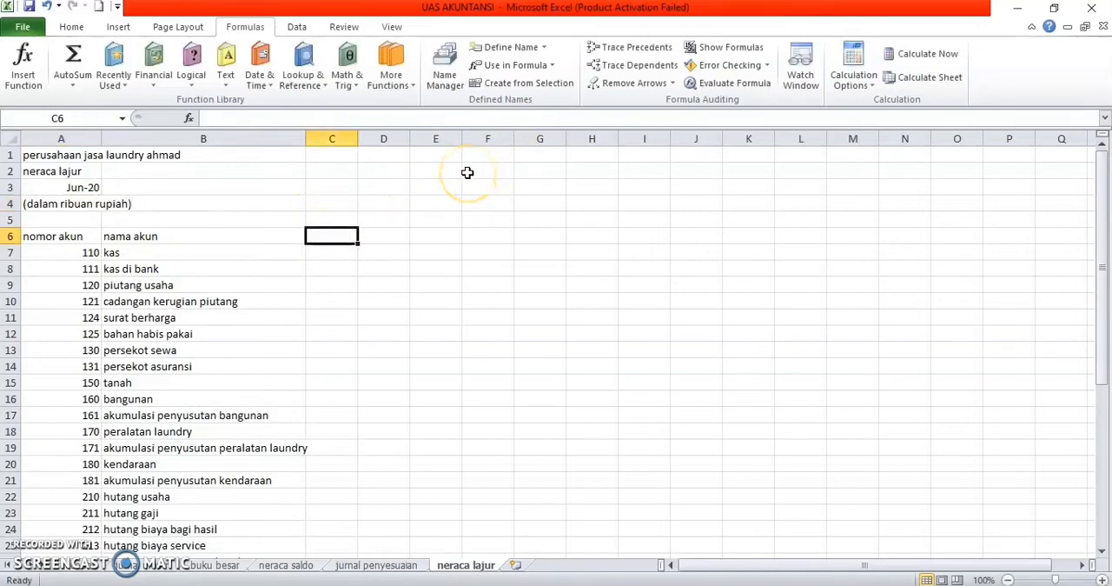
text(neraca saldo)
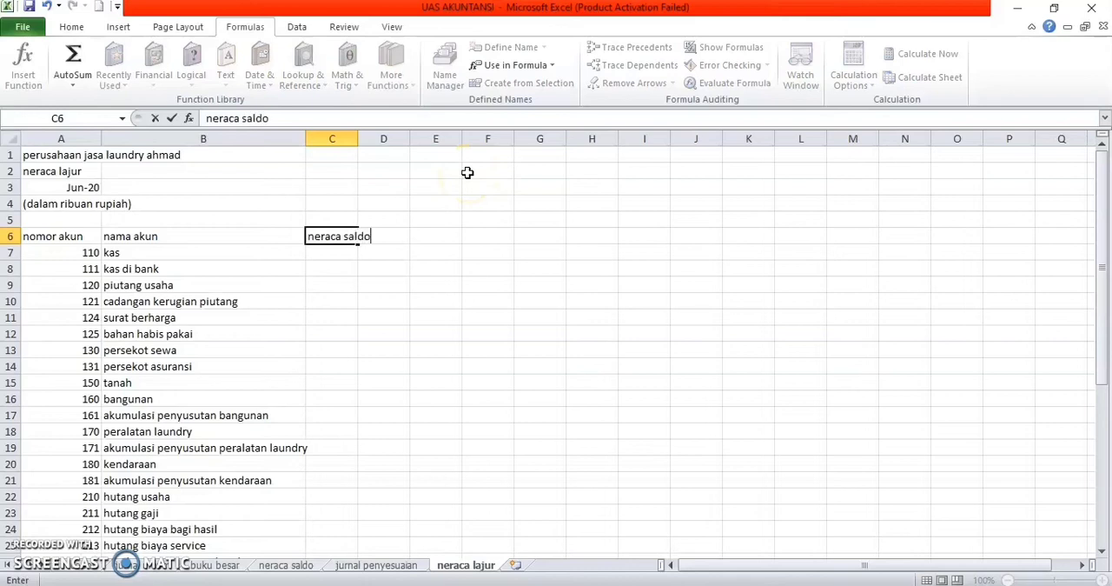
key(Right)
key(Right)
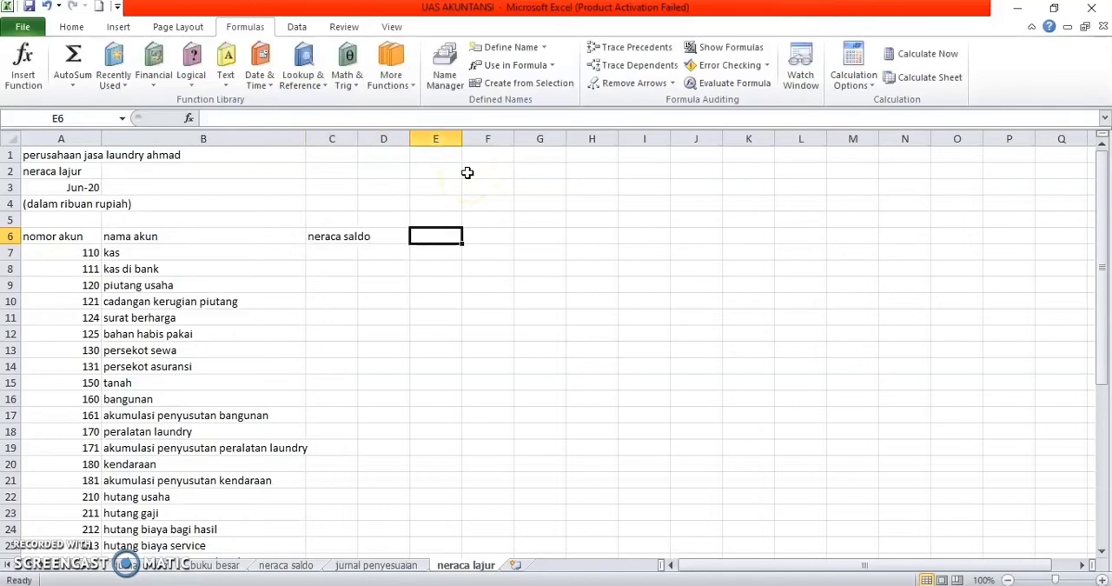
text(J)
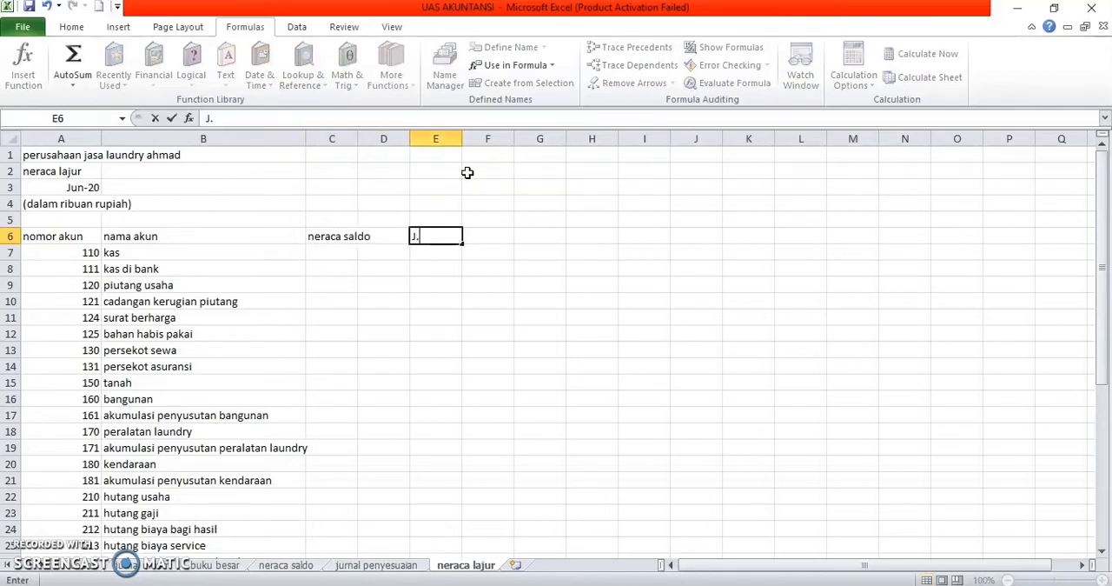
text(.PENYE)
key(BackSpace)
key(BackSpace)
key(BackSpace)
key(BackSpace)
text(penyesuaian)
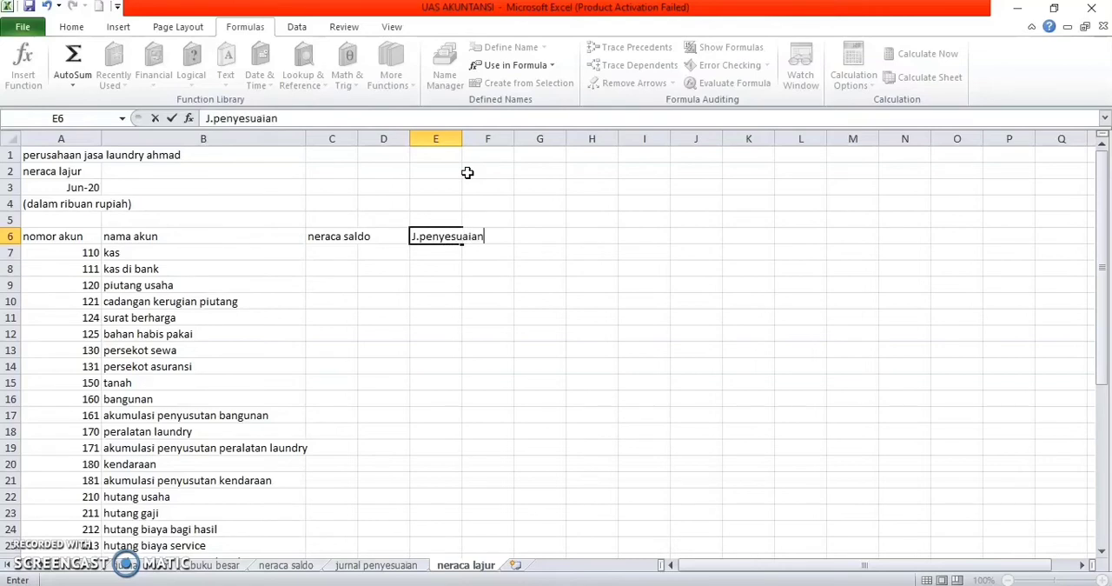
key(Tab)
key(Tab)
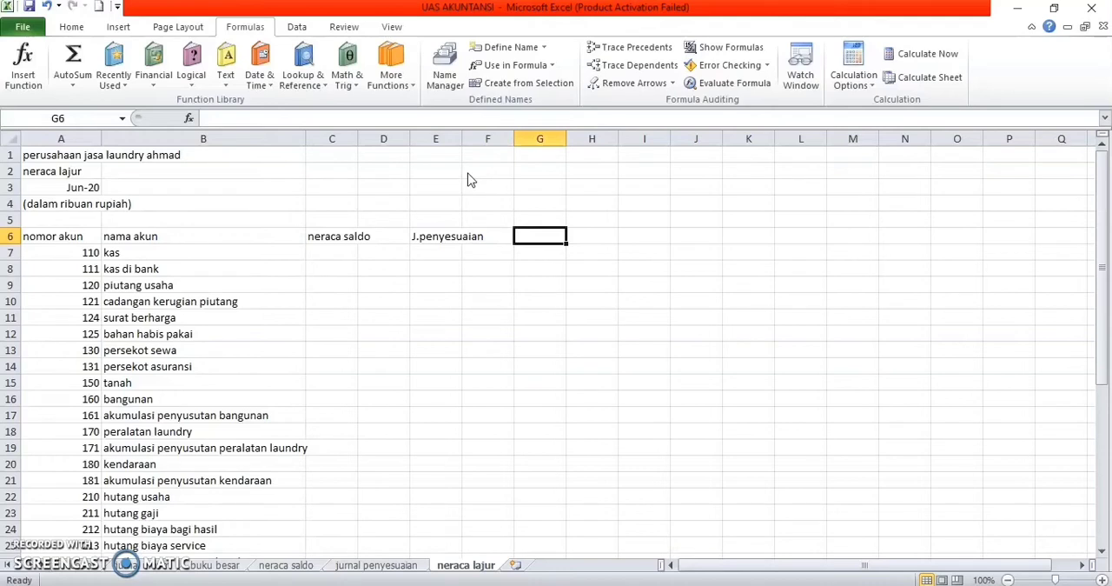
Step: Add the column headings NSSP in G6, laba rugi in I6 and neraca in K6
text(NSSP)
key(Tab)
key(Tab)
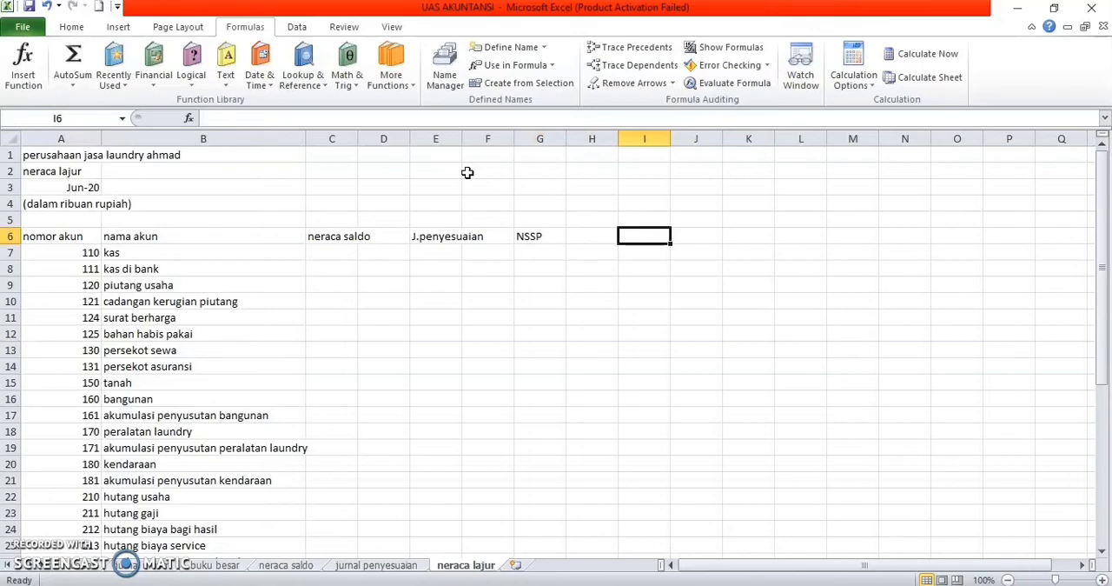
text(laba)
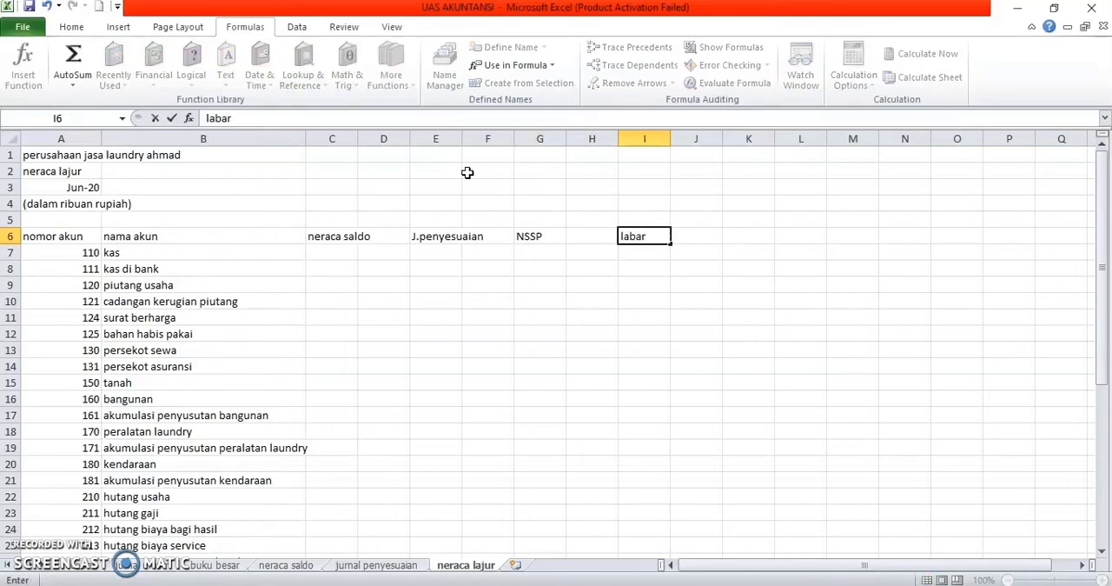
text( rugi)
key(Tab)
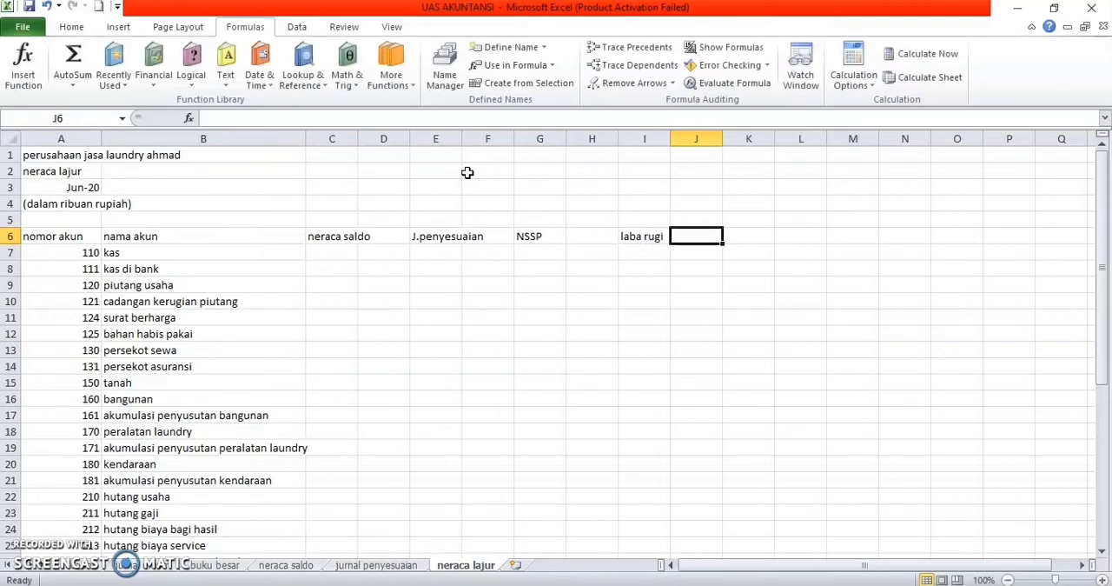
key(Tab)
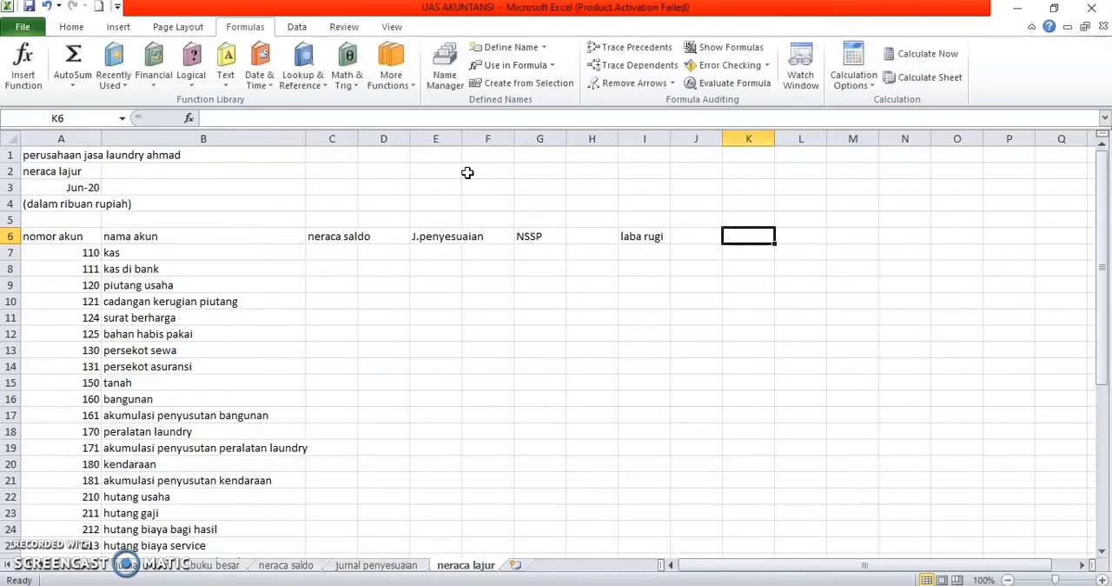
text(neraca)
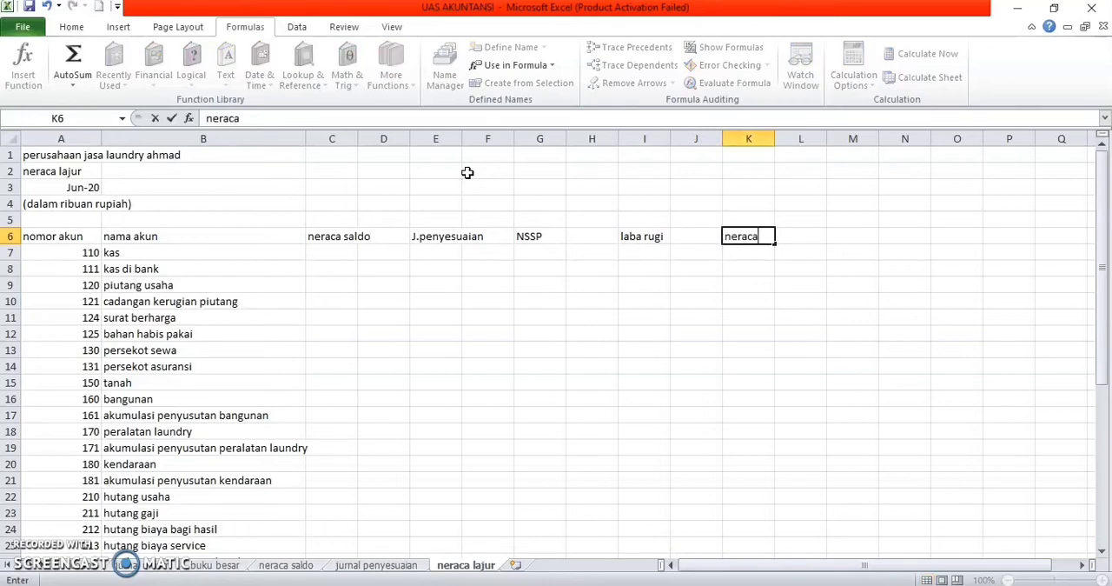
Step: Insert a blank row between the heading row and the kas account row
click(12, 251)
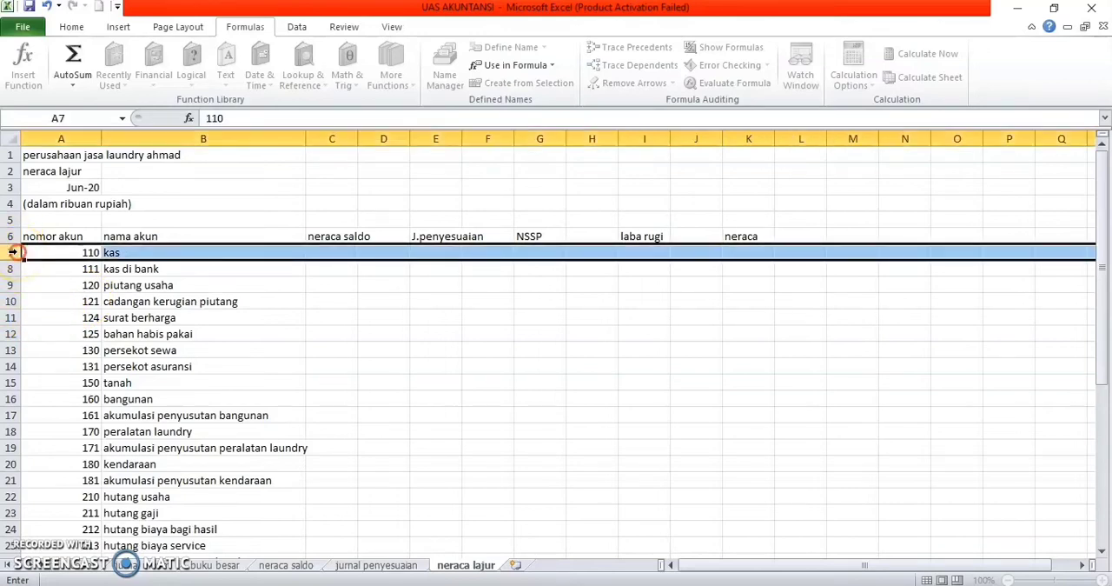
right_click(13, 252)
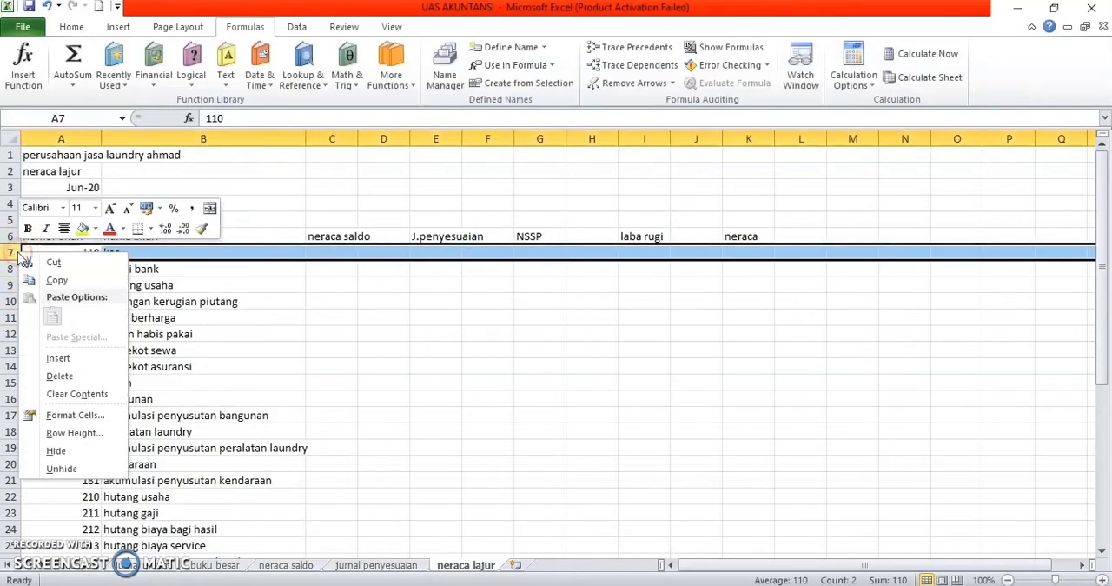
click(49, 358)
Step: Enter debit and kredit subheadings in row 7 under neraca saldo and J.penyesuaian, in C7:F7
click(333, 252)
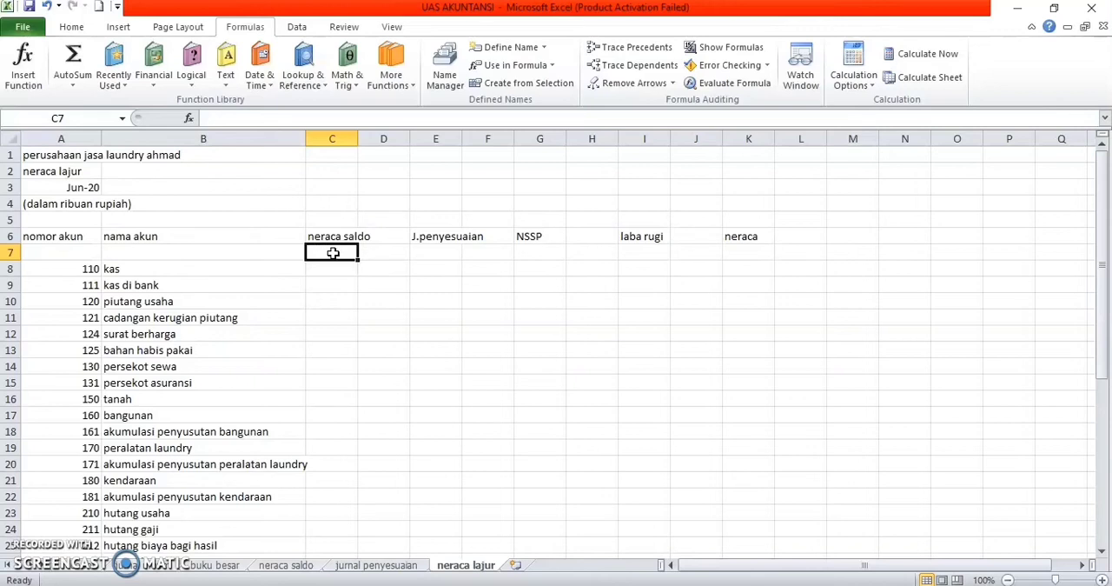
text(debit)
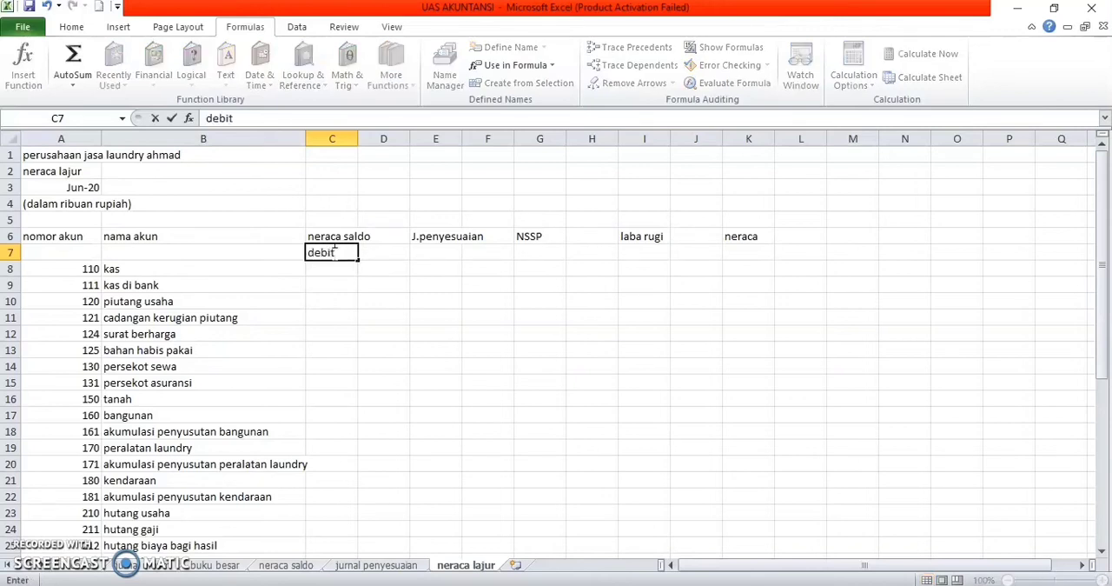
key(Tab)
text(kred)
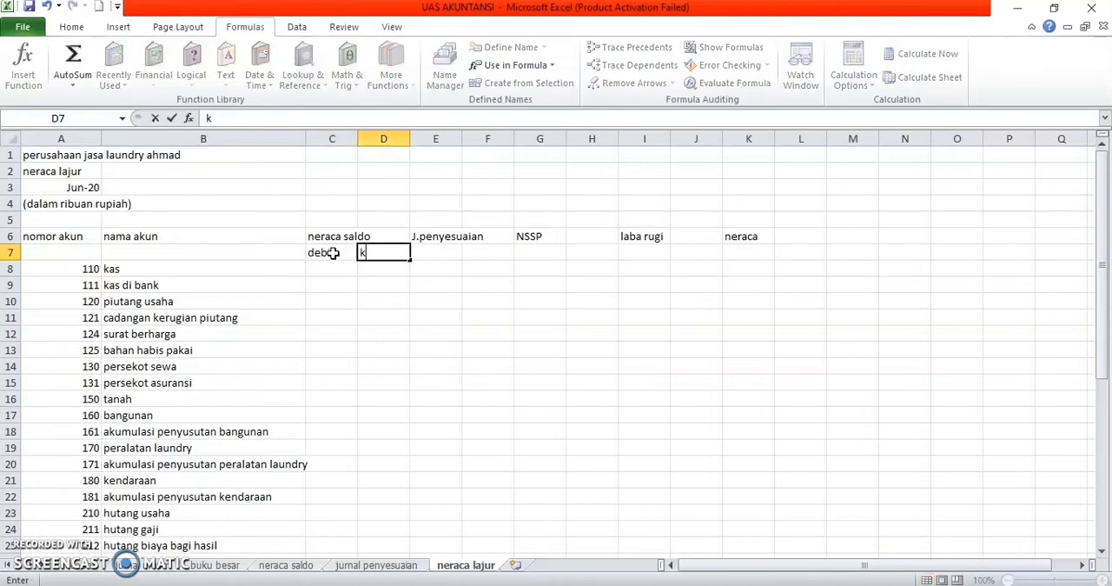
key(Tab)
text(de)
key(Tab)
text(kredi)
key(Tab)
text(deb)
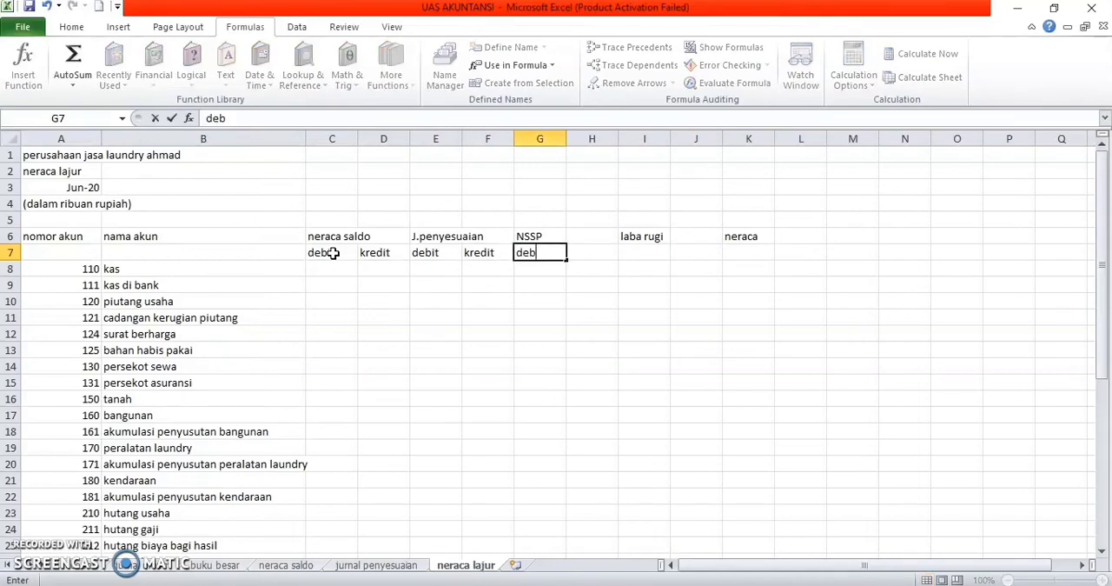
text(it kredit)
key(Tab)
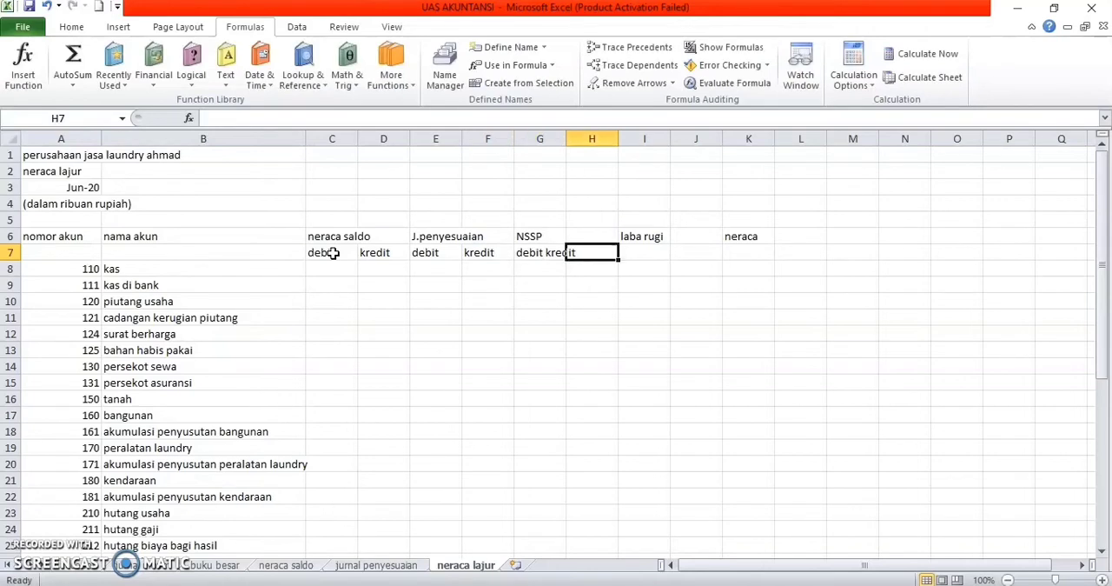
text(debit)
key(Tab)
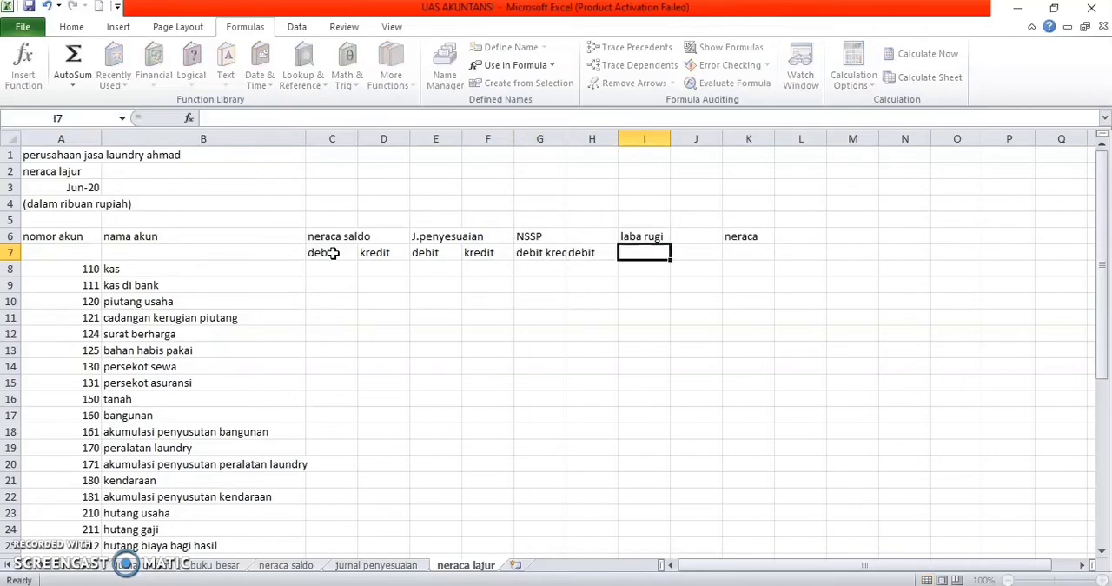
text(kredit)
key(Tab)
text(debi)
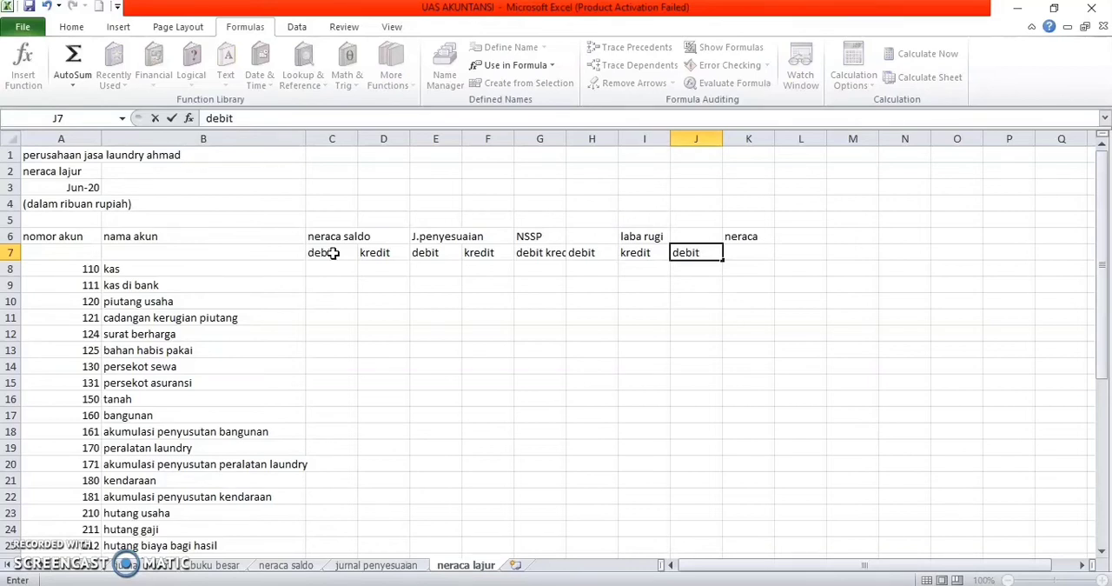
key(BackSpace)
key(BackSpace)
key(BackSpace)
key(BackSpace)
key(BackSpace)
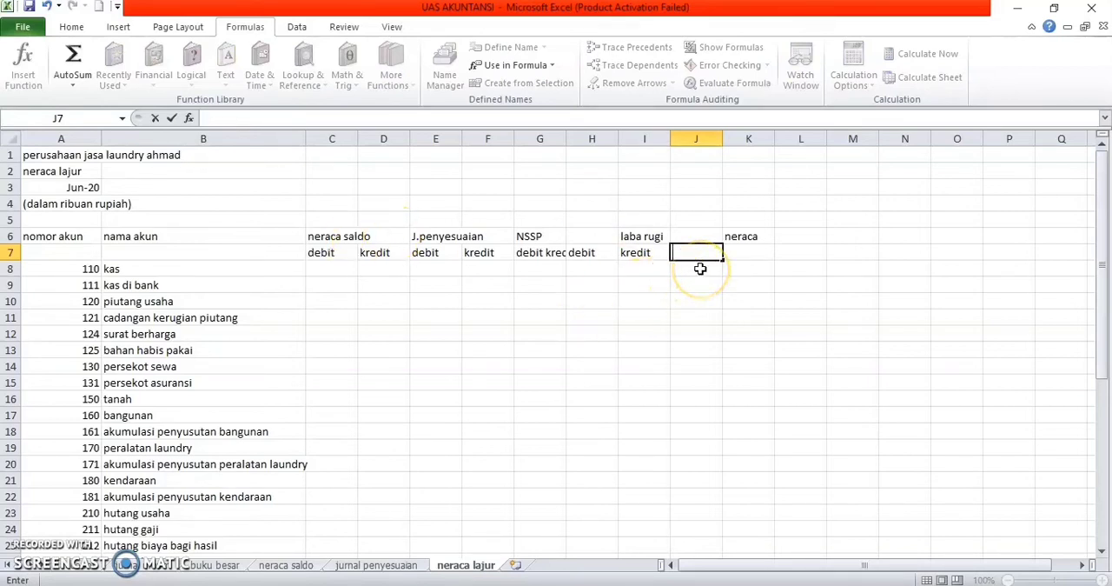
click(652, 252)
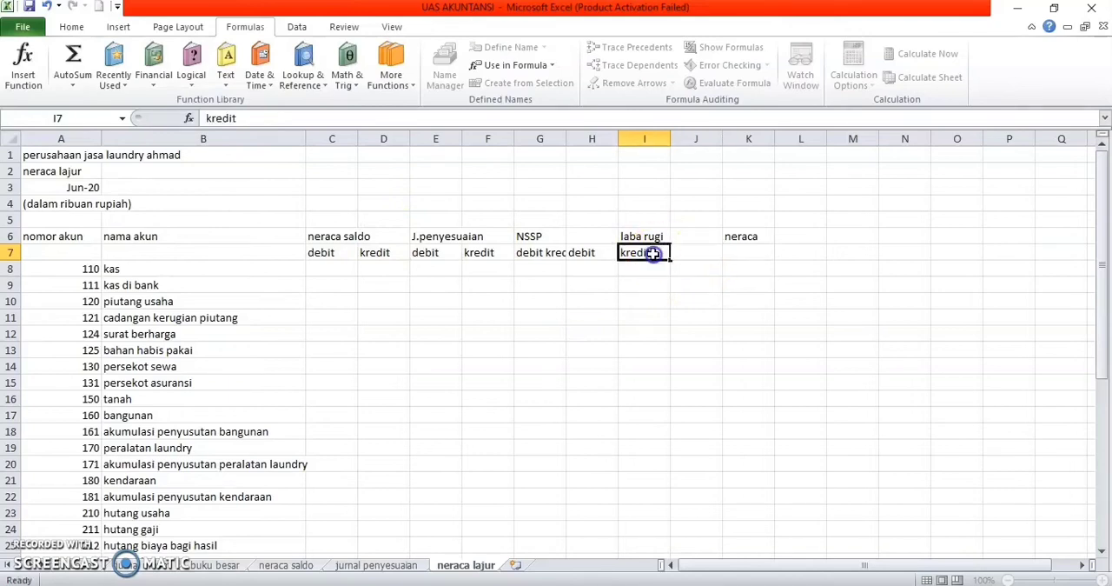
key(BackSpace)
click(596, 257)
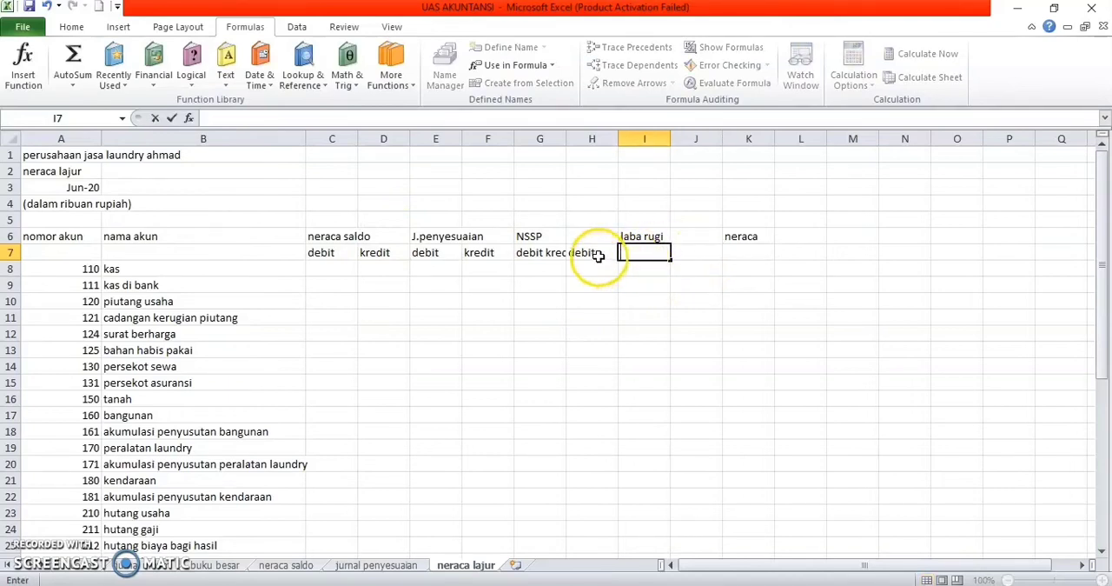
key(BackSpace)
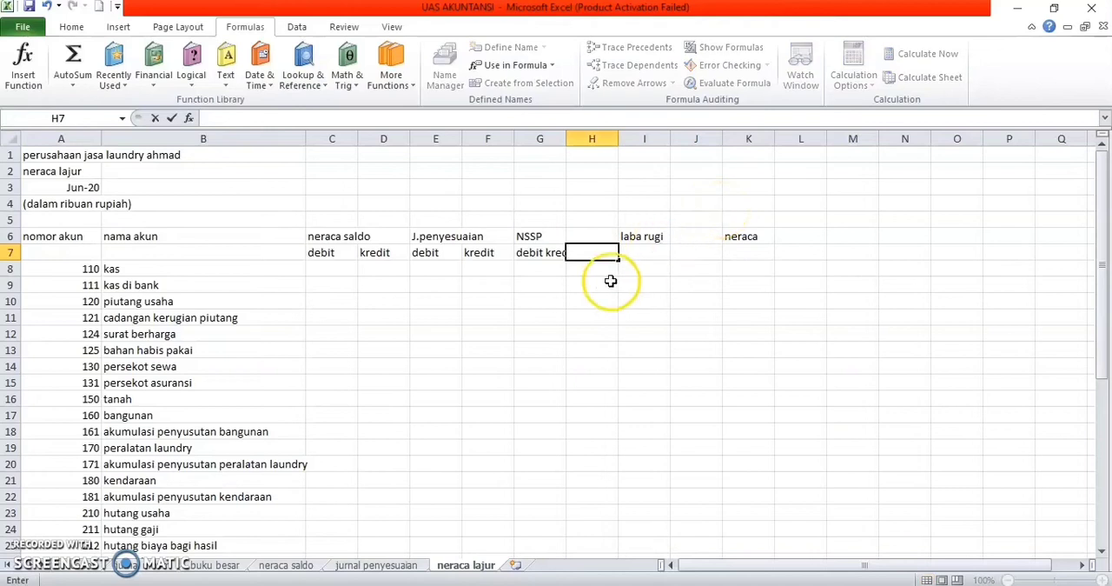
click(559, 254)
key(BackSpace)
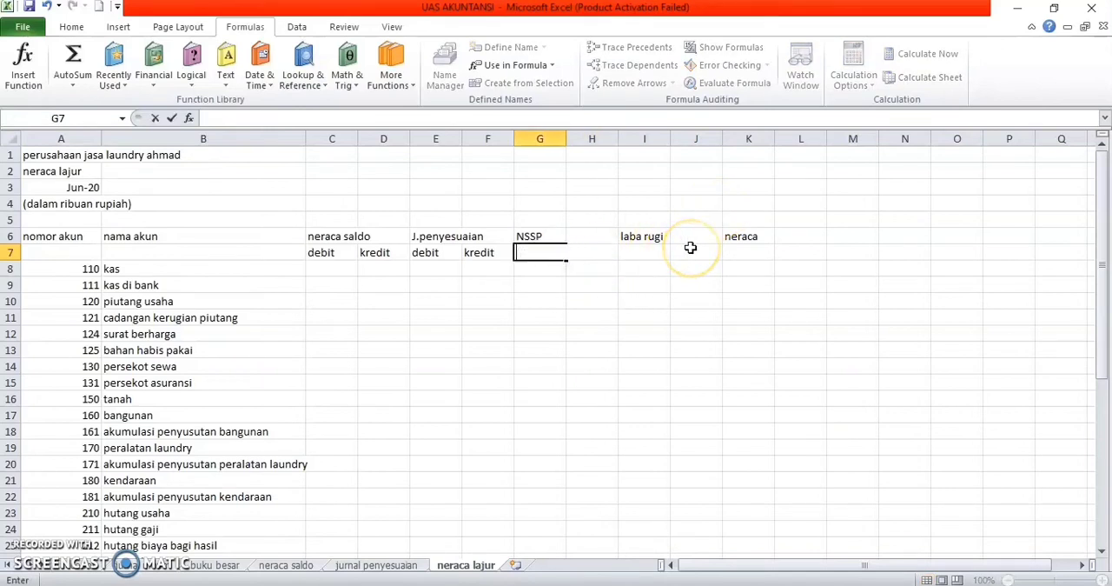
Step: Enter debit and kredit subheadings in row 7 under NSSP and laba rugi, in G7:J7
text(debit)
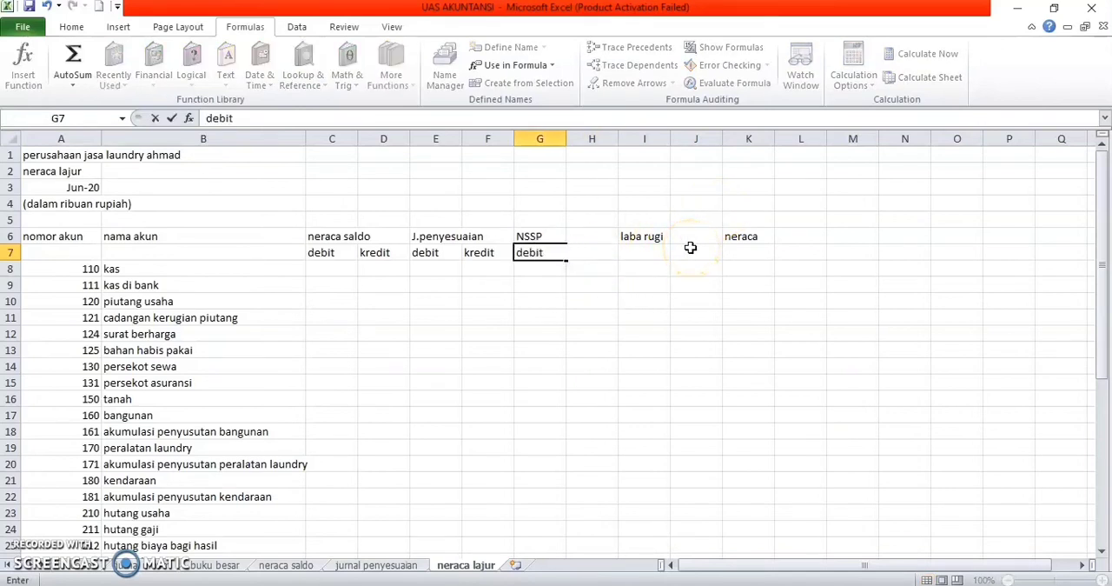
key(Tab)
text(kredit)
key(Tab)
text(debit)
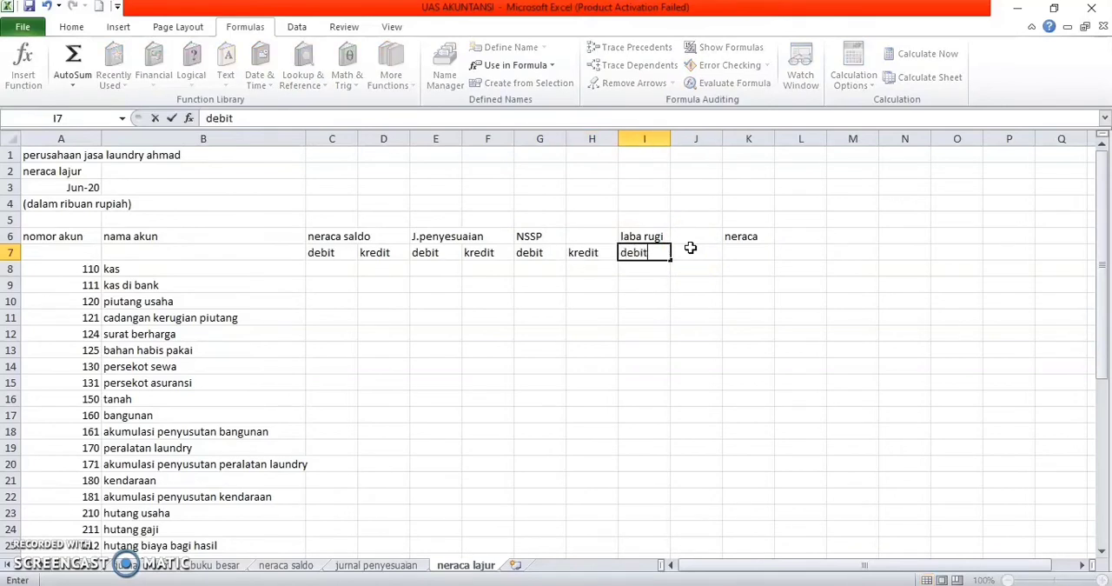
key(Tab)
text(kredit)
key(Tab)
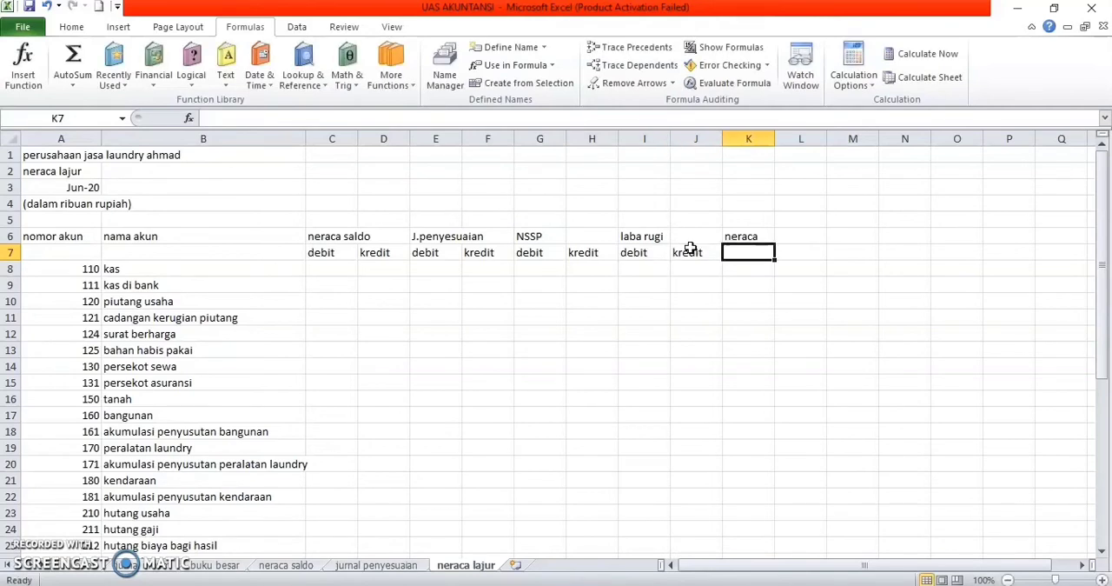
Step: Enter the subheadings debit in K7 and kredit in L7 under neraca
text(debit)
key(Tab)
text(kr)
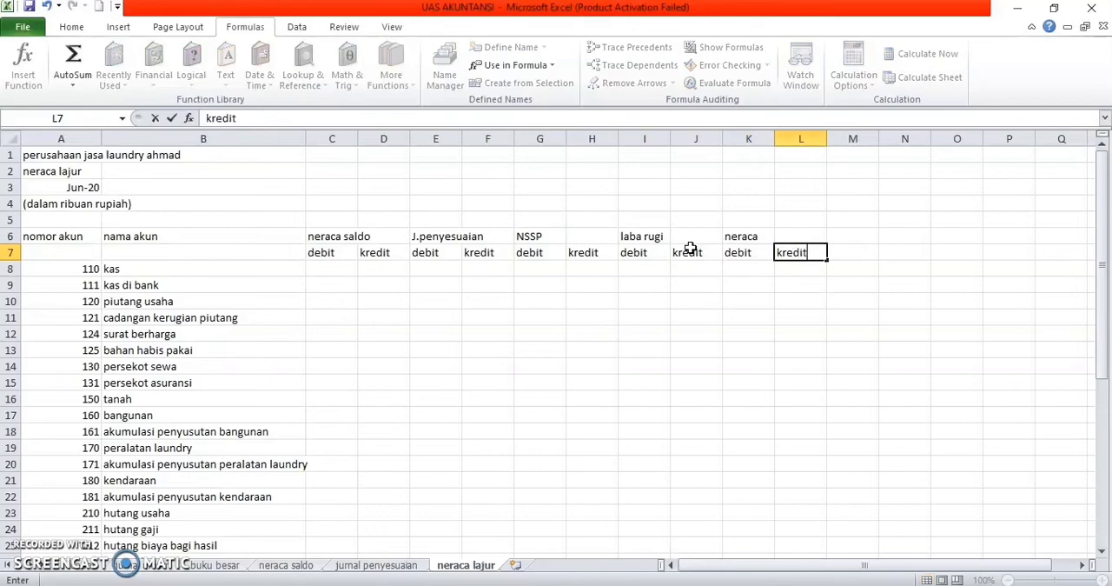
text(edit)
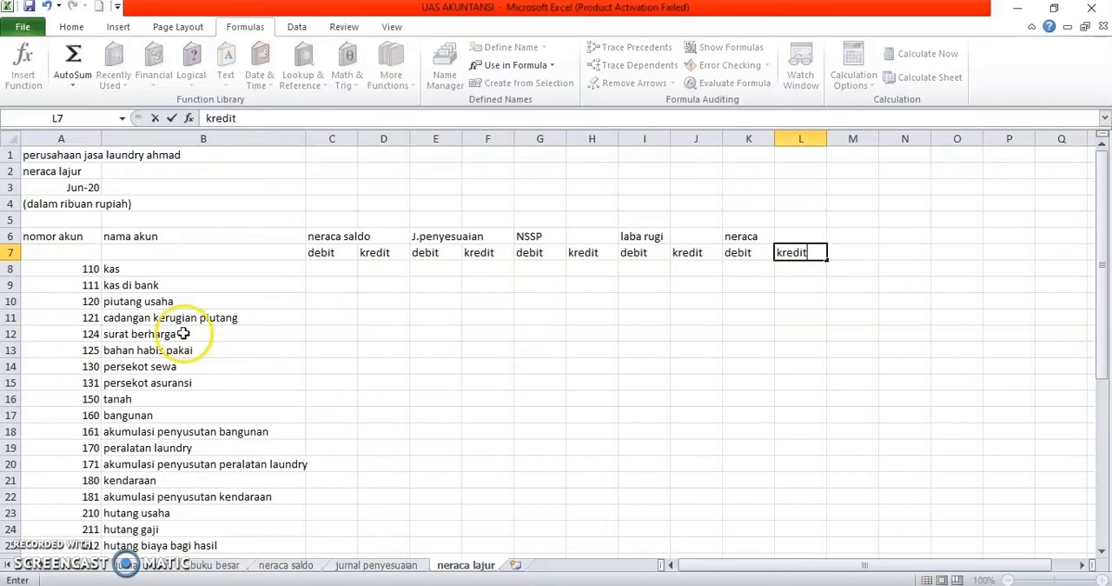
Step: Merge and center the nomor akun heading over A6:A7 and the nama akun heading over B6:B7
click(50, 236)
drag(51, 235, 55, 251)
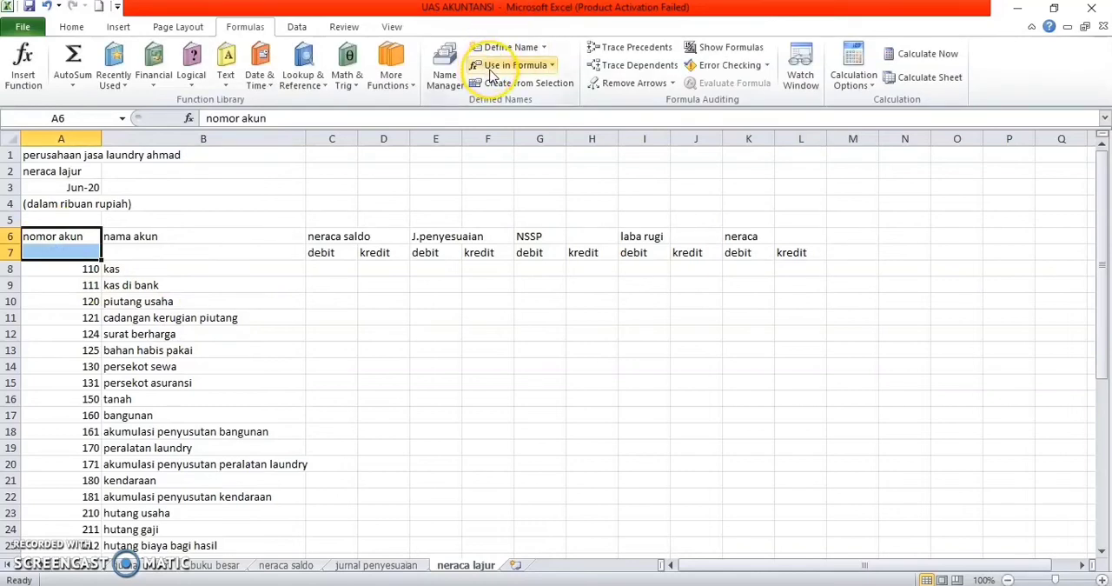
click(70, 32)
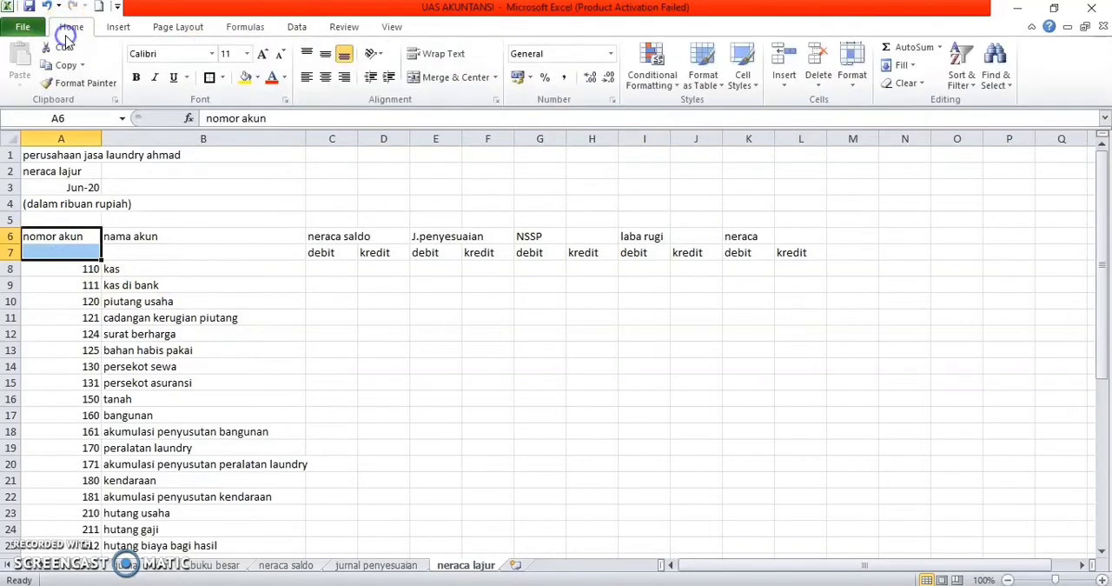
click(443, 78)
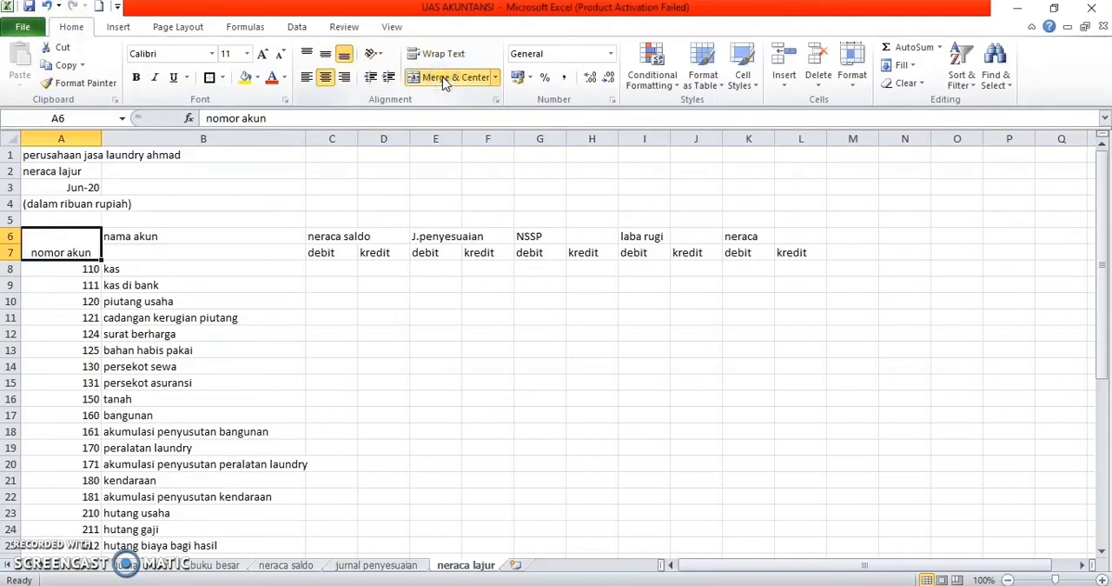
key(Right)
key(shift+Down)
click(443, 77)
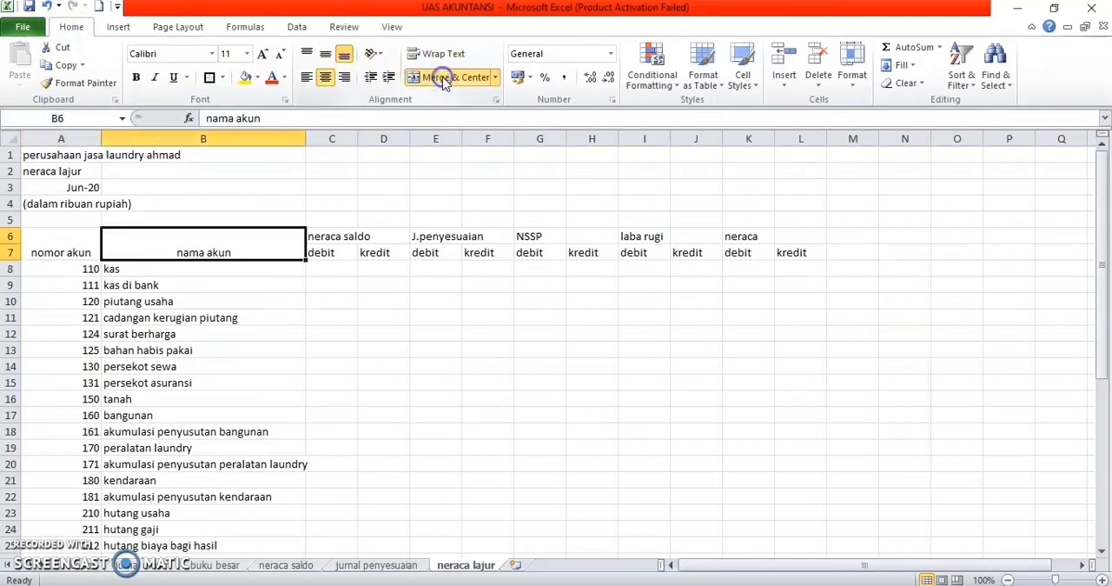
Step: Merge and center neraca saldo across C6:D6, J.penyesuaian across E6:F6 and NSSP across G6:H6
key(Right)
key(shift+Right)
click(443, 78)
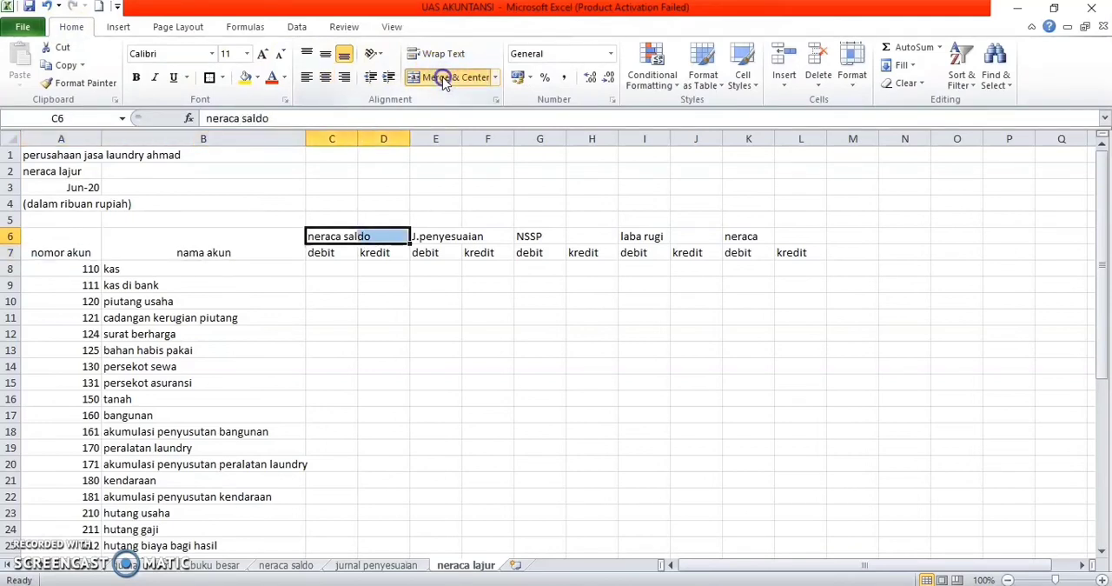
key(Right)
key(shift+Right)
click(444, 78)
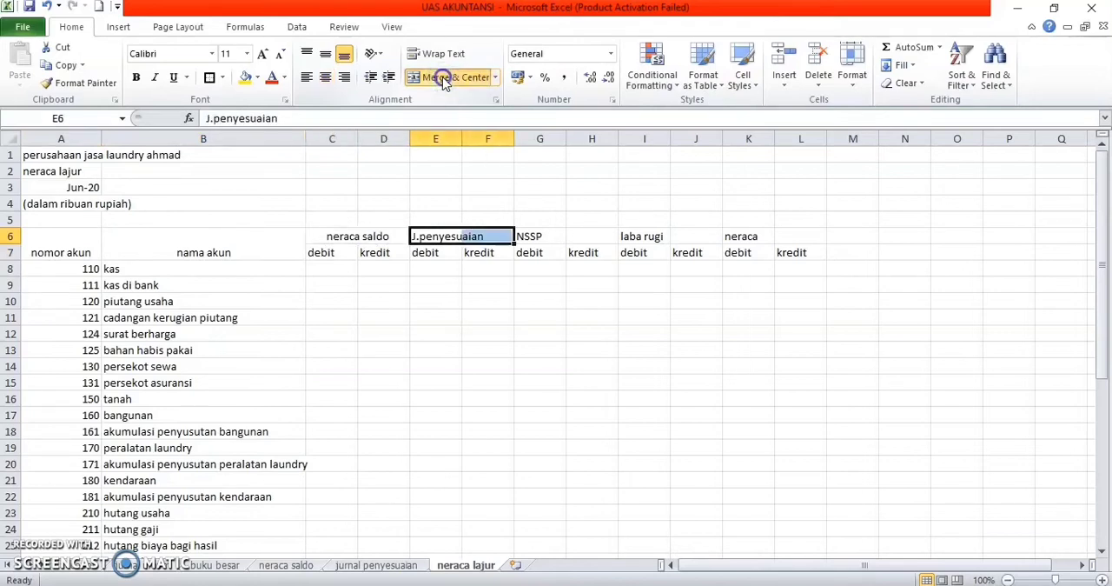
key(Right)
key(shift+Right)
click(442, 77)
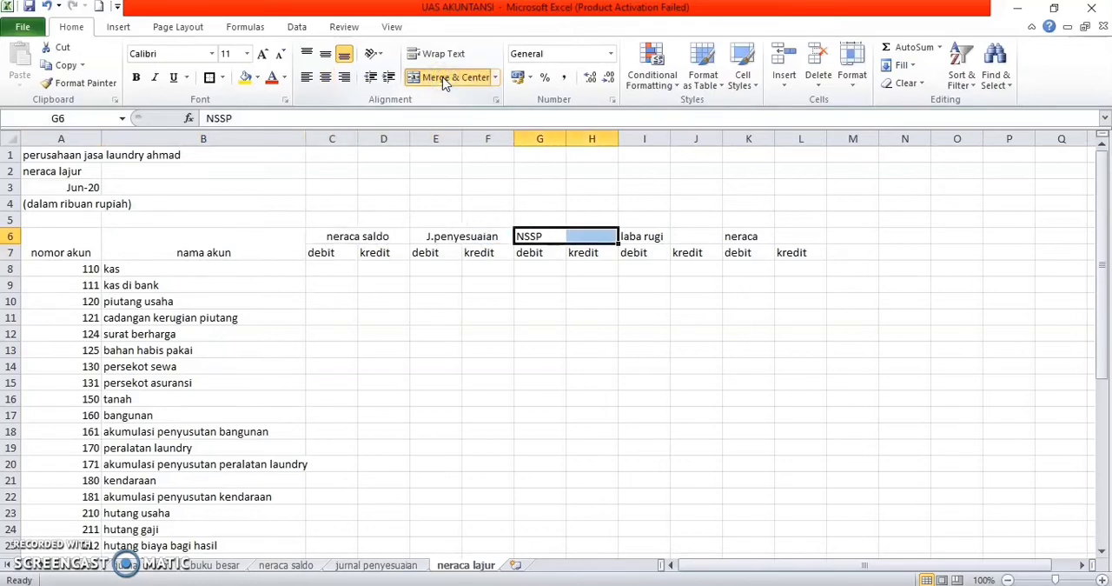
Step: Merge and center the laba rugi heading across I6:J6 and the neraca heading across K6:L6
key(Right)
key(shift+Right)
click(442, 76)
key(Right)
key(shift+Right)
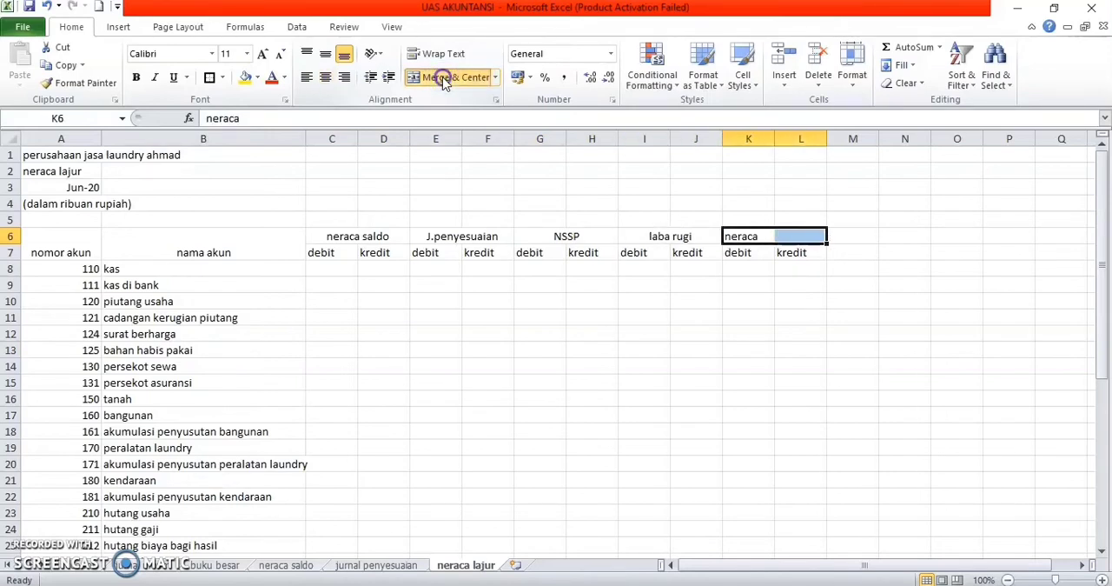
click(443, 77)
Step: Make the table headings in A6:L7 bold and align them vertically to the middle
key(shift+Left)
key(shift+Left)
key(shift+Left)
key(shift+Left)
key(shift+Left)
key(shift+Down)
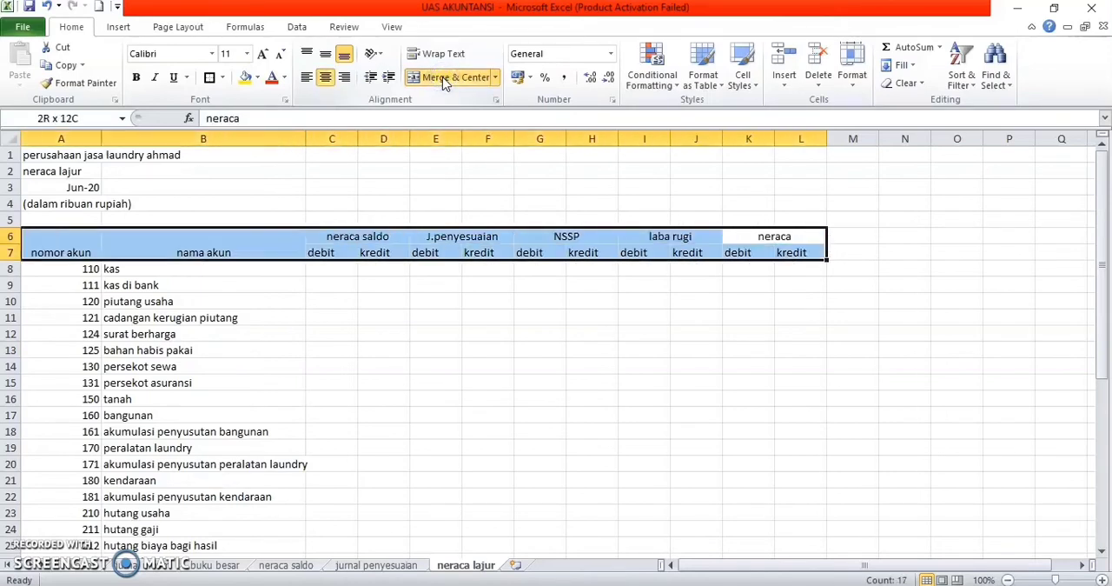
click(135, 78)
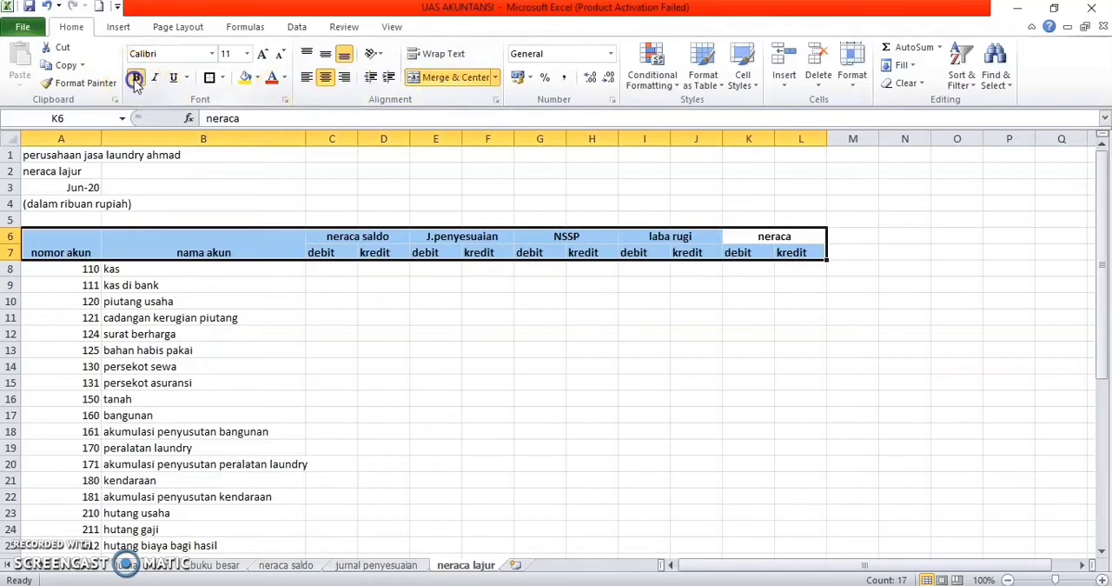
click(328, 56)
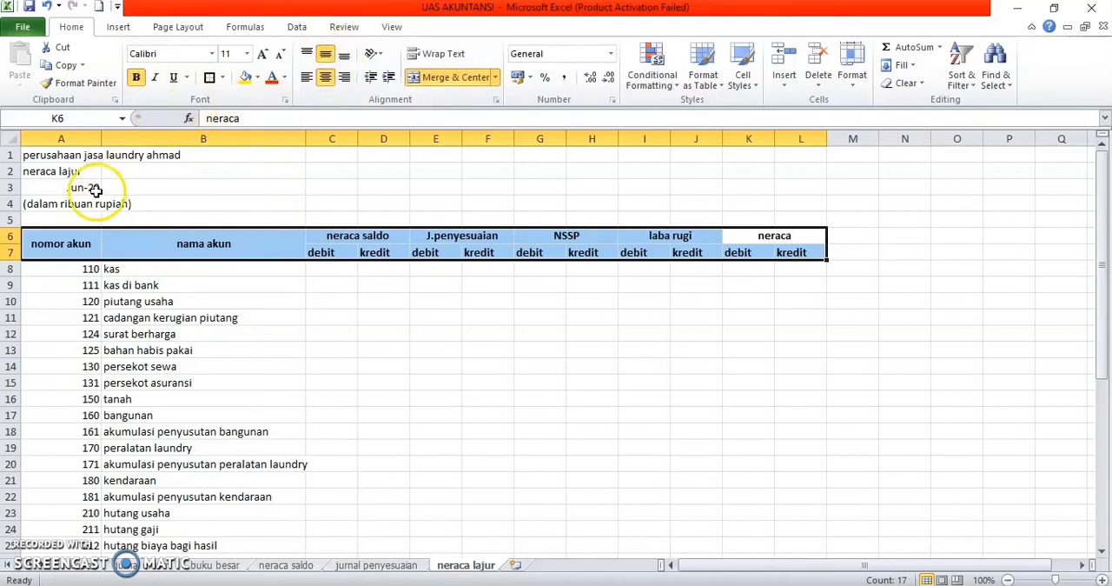
Step: Apply all borders to the whole worksheet table, from the headings to biaya lain-lain, in A6:L43
key(shift+Down)
key(shift+Down)
key(shift+Down)
key(shift+Down)
key(shift+Down)
key(shift+Down)
key(shift+Down)
key(shift+Down)
key(shift+Down)
key(shift+Down)
key(shift+Down)
key(shift+Down)
key(shift+Down)
key(shift+Down)
key(shift+Down)
key(shift+Down)
key(shift+Down)
key(shift+Down)
key(shift+Down)
key(shift+Down)
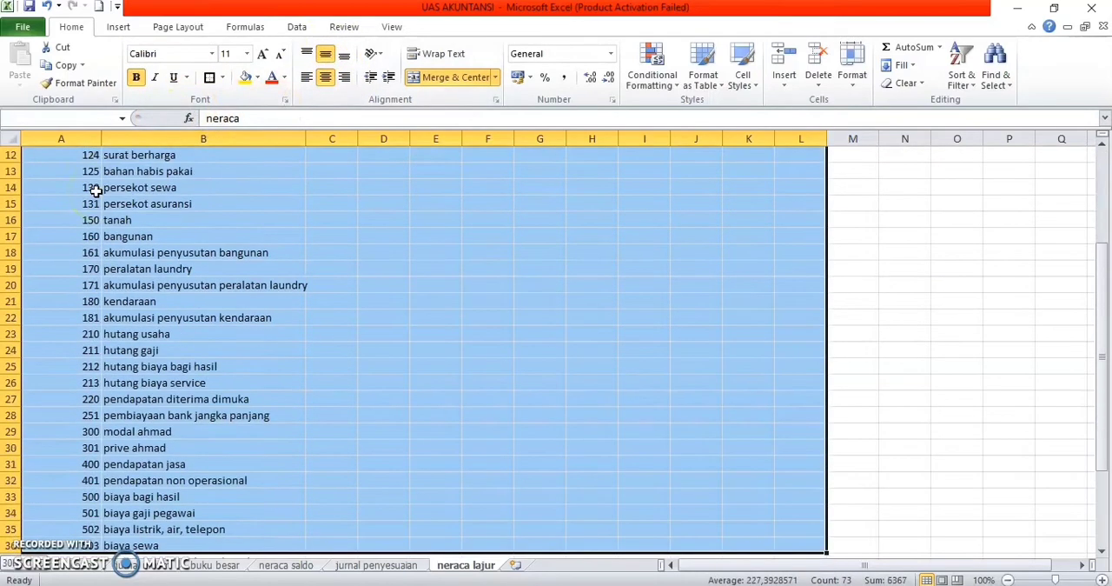
key(shift+Up)
key(shift+Up)
key(shift+Up)
key(shift+Up)
key(shift+Up)
key(shift+Up)
key(shift+Up)
key(shift+Up)
key(shift+Up)
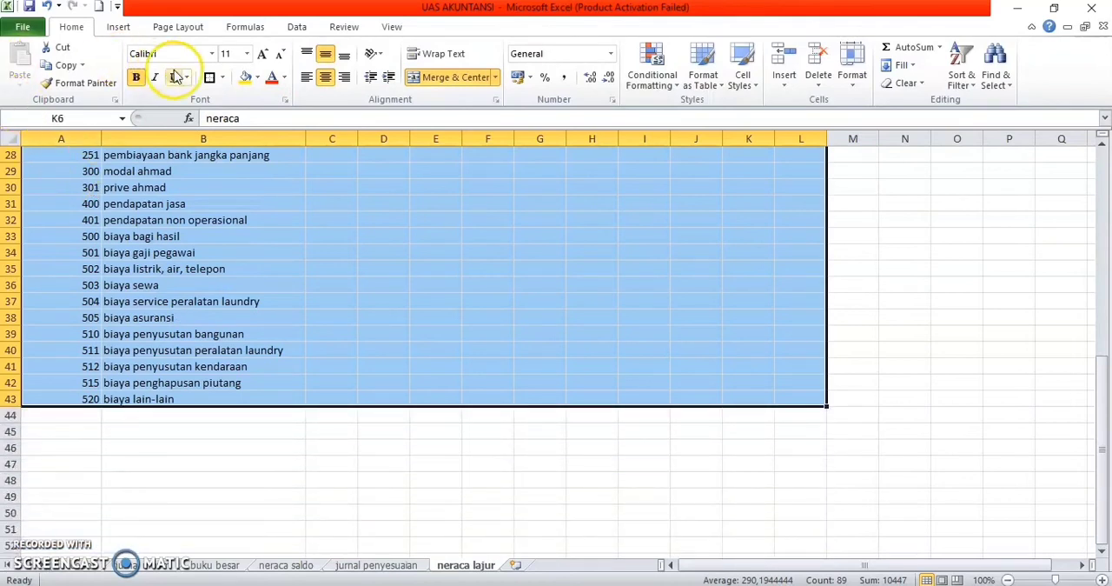
click(224, 79)
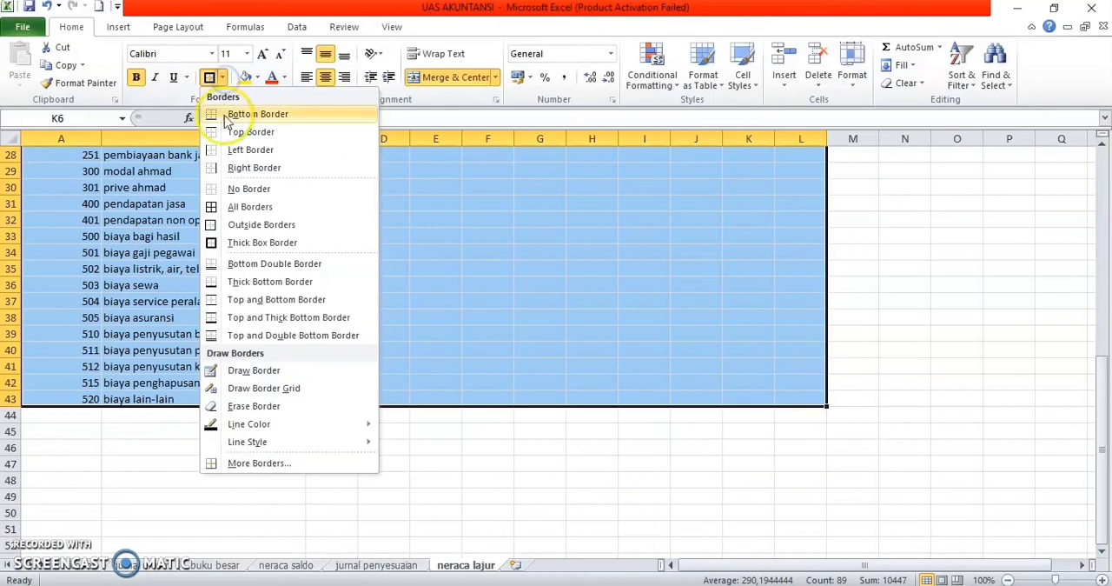
click(235, 210)
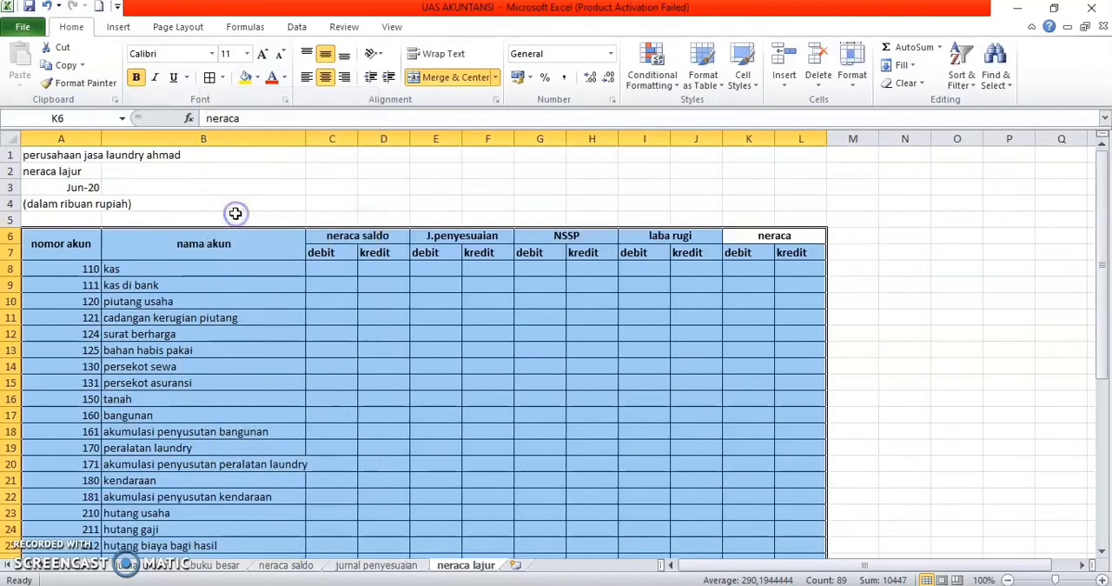
Step: Put a thick box border around the heading rows in A6:L7
key(Up)
key(Right)
key(Down)
key(shift+Left)
key(shift+Left)
key(shift+Left)
key(shift+Left)
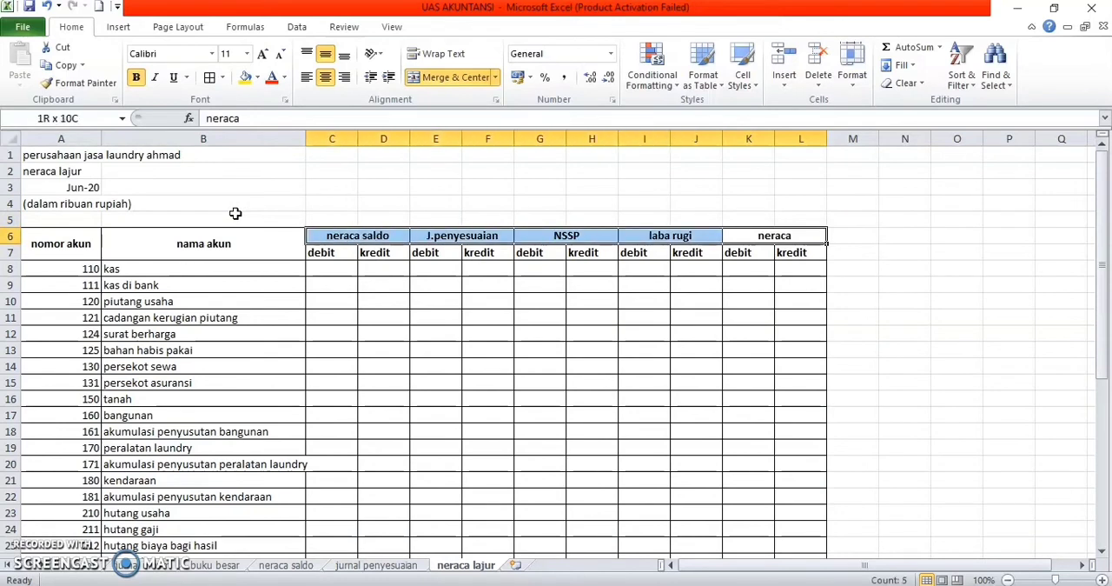
key(shift+Left)
key(shift+Left)
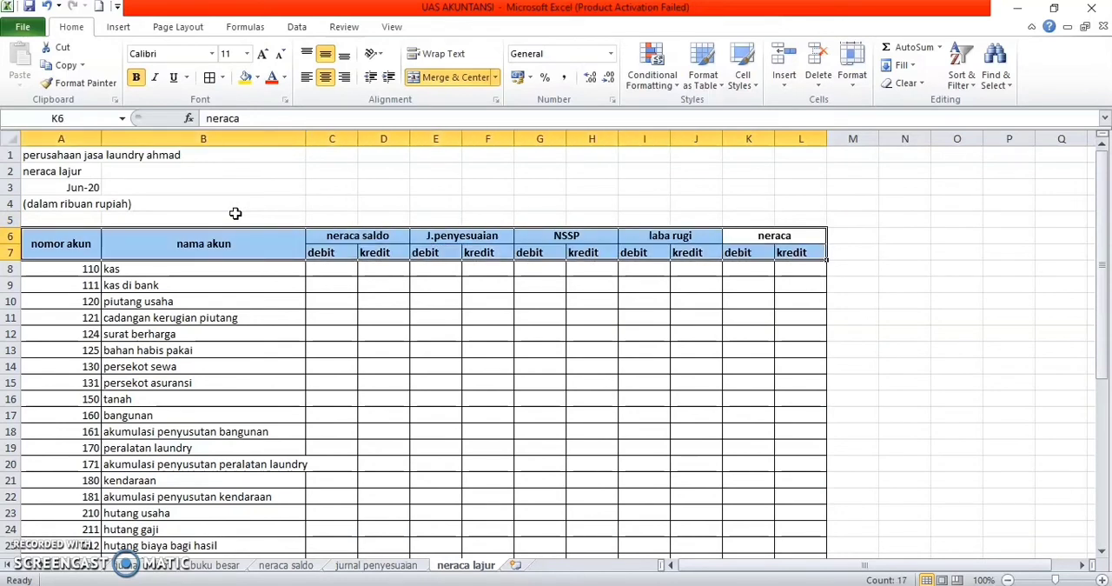
click(222, 78)
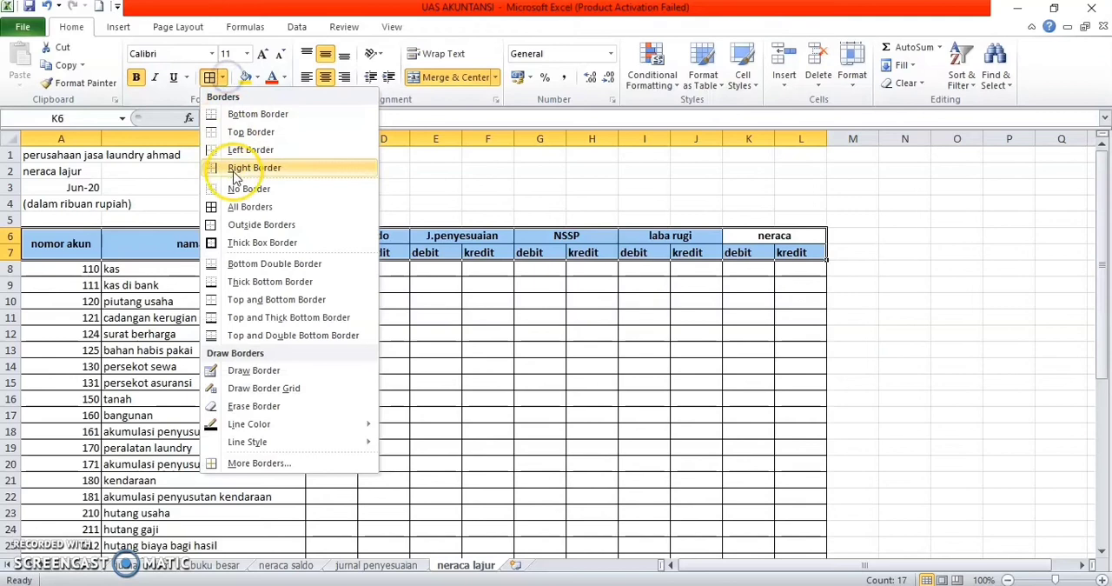
click(251, 242)
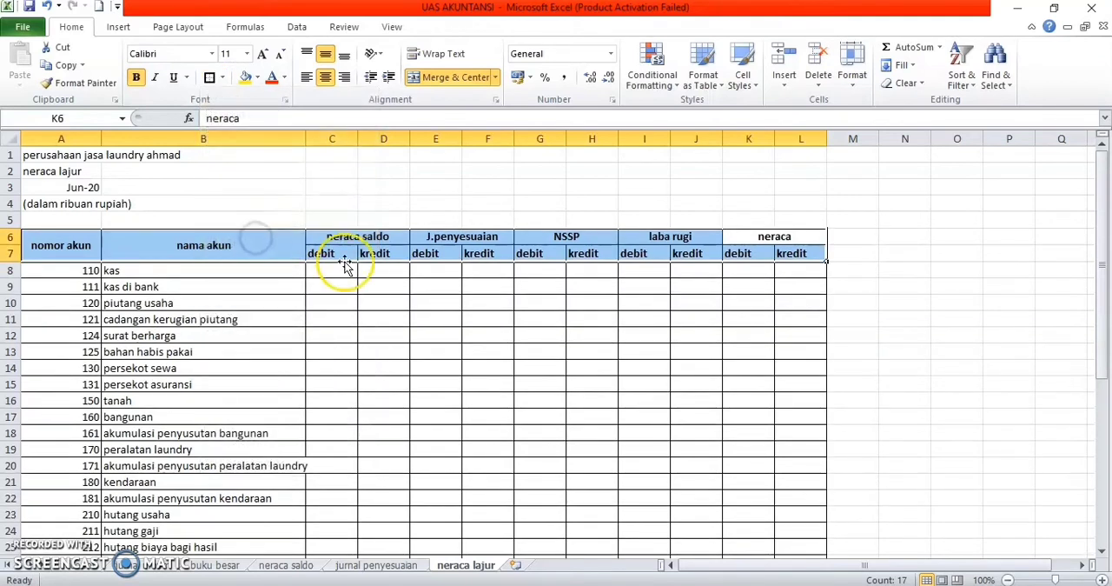
Step: Widen column B slightly so the longest account name fits inside it
click(370, 287)
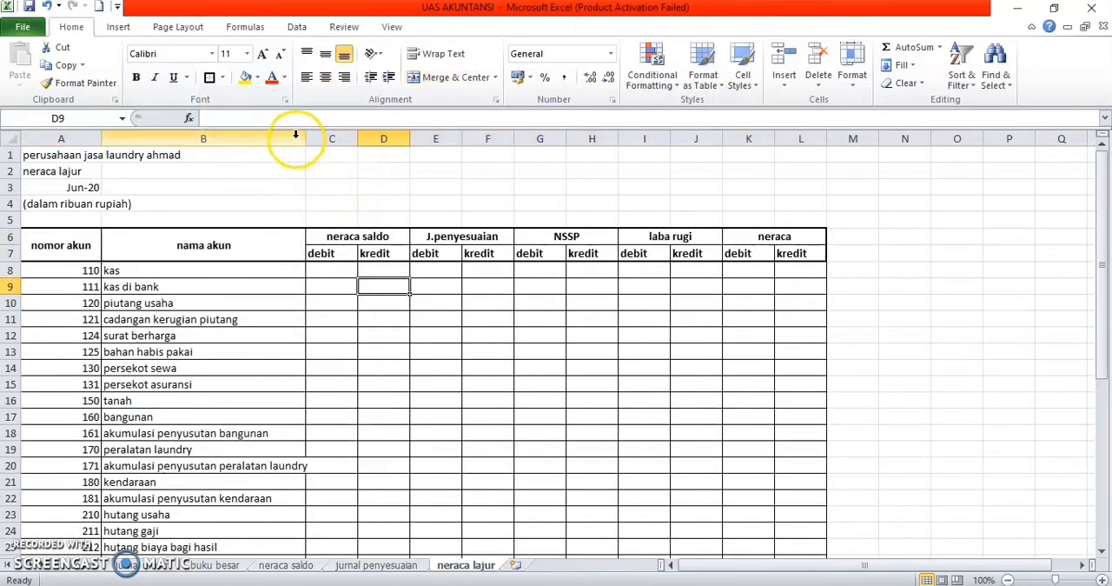
drag(305, 139, 316, 139)
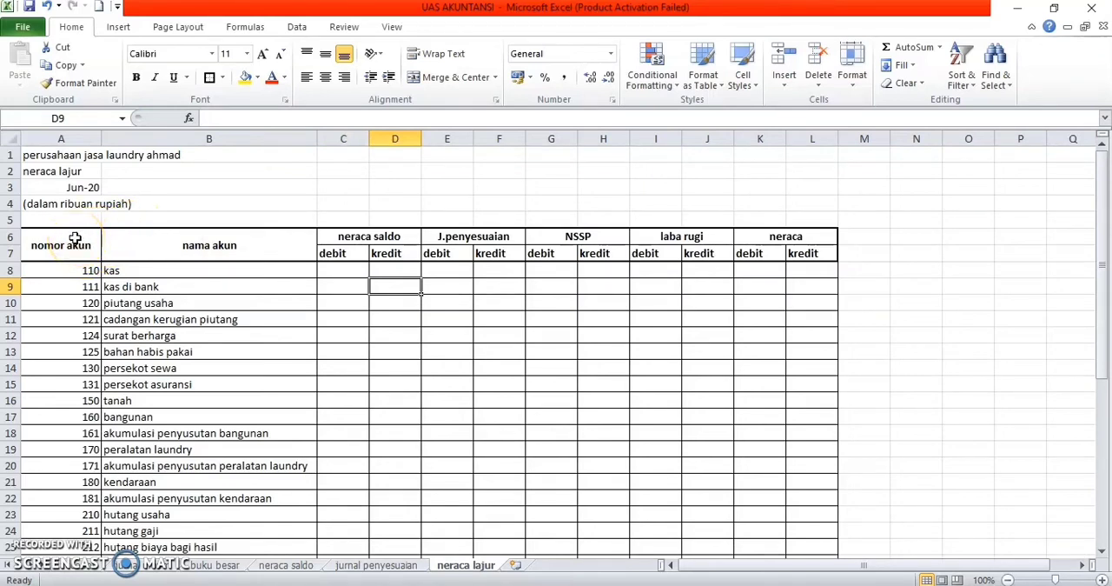
Step: Apply a thick outer border to the neraca lajur table A6:L43 and widen columns B through L
drag(75, 238, 809, 447)
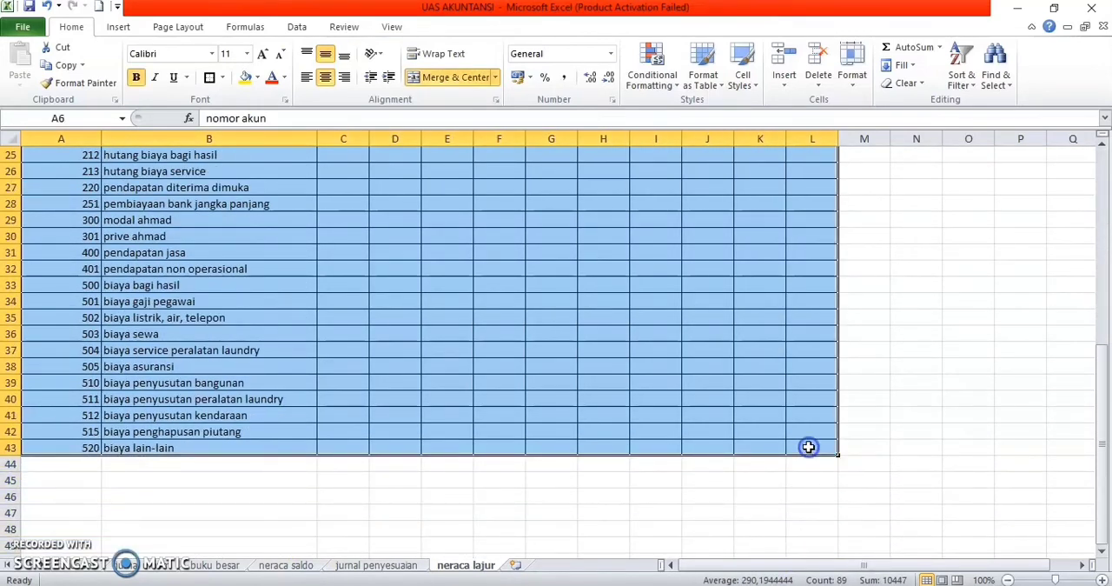
click(210, 78)
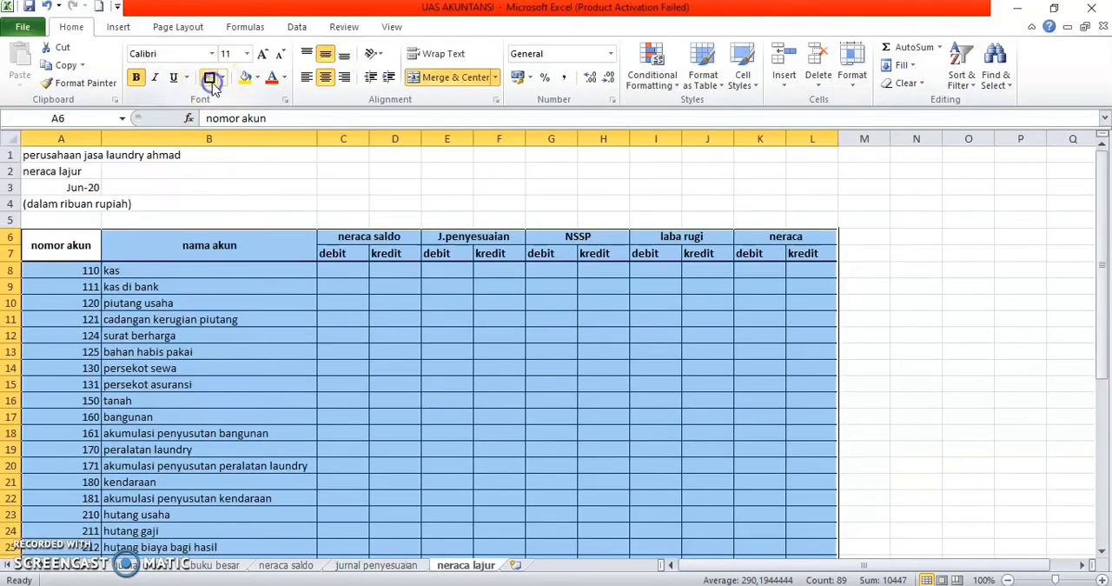
click(421, 286)
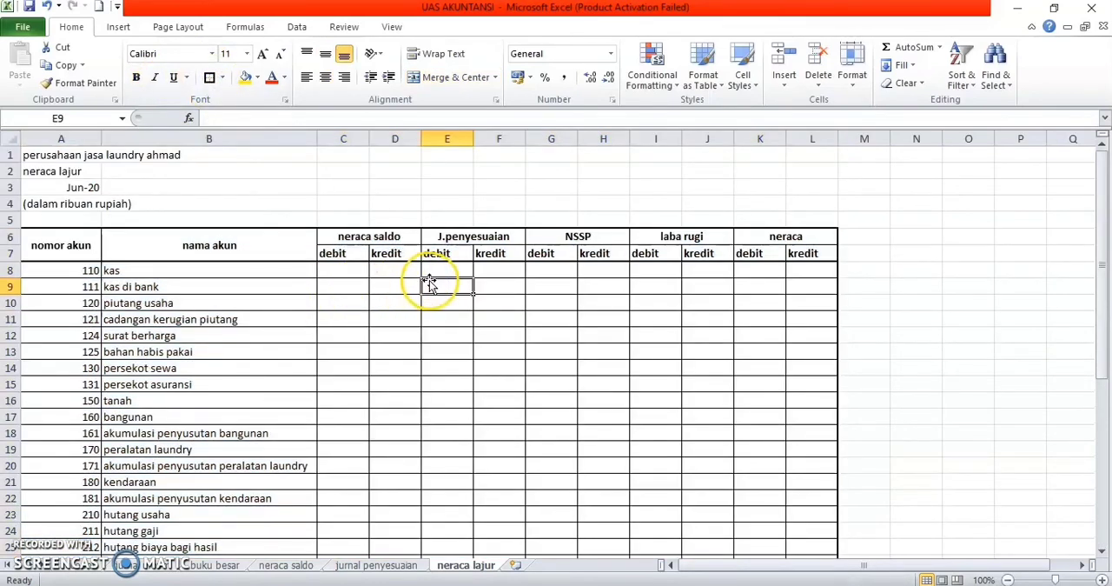
drag(322, 136, 578, 135)
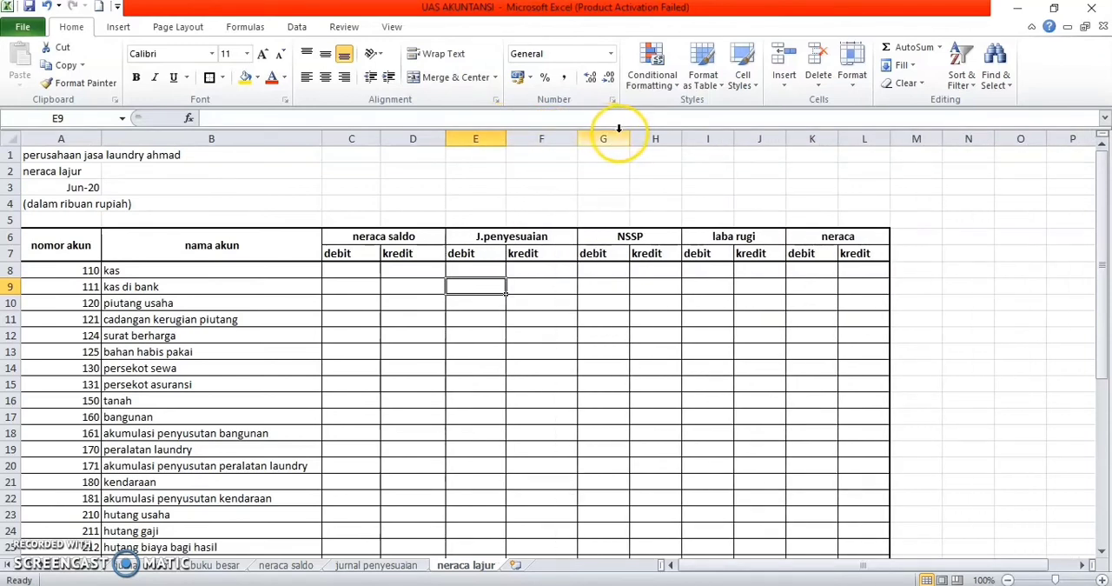
drag(580, 137, 986, 135)
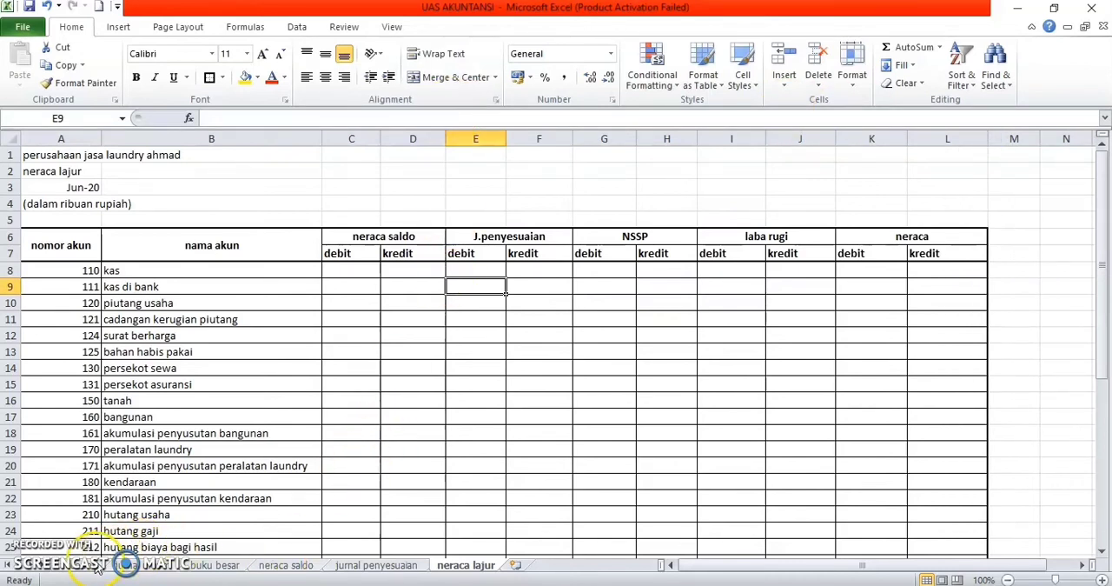
Step: Copy the saldo debet and kredit values E8:F43 from the neraca saldo sheet and paste them as links at C8 of neraca lajur
click(288, 566)
scroll(305, 372, up, 10)
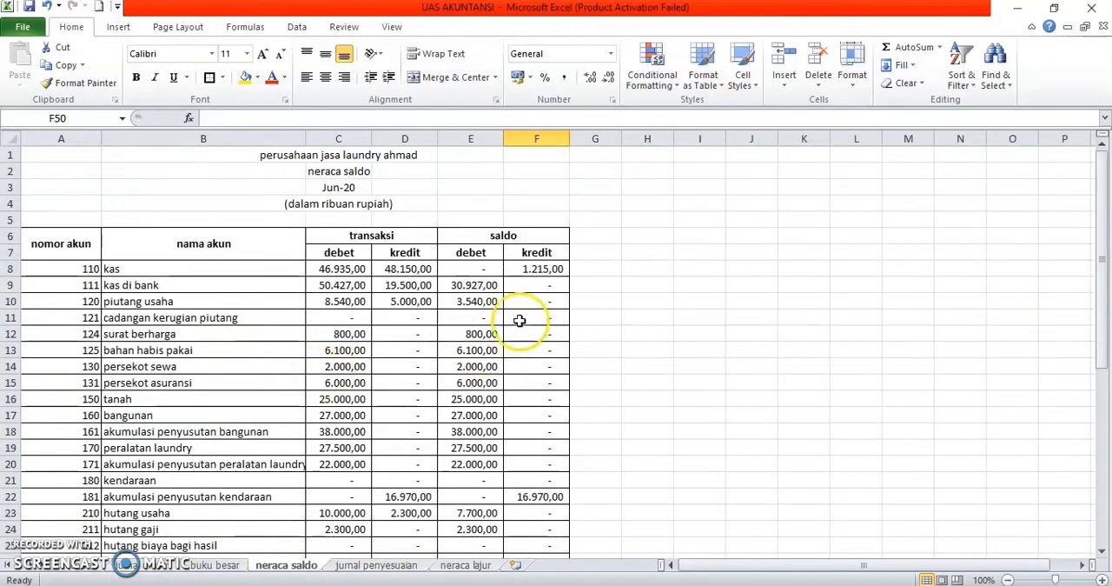
drag(486, 273, 541, 514)
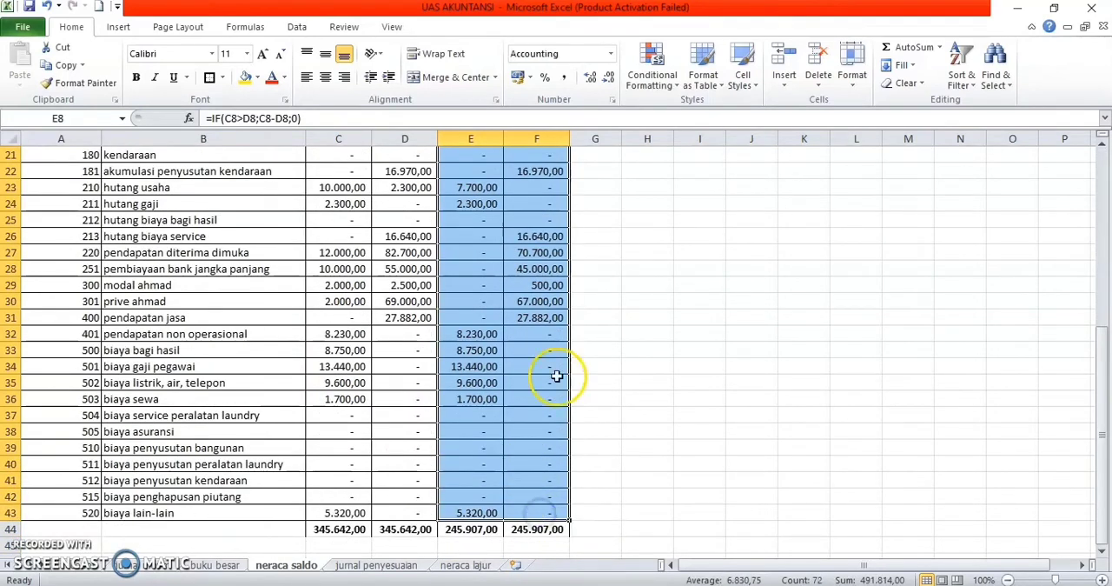
key(ctrl+c)
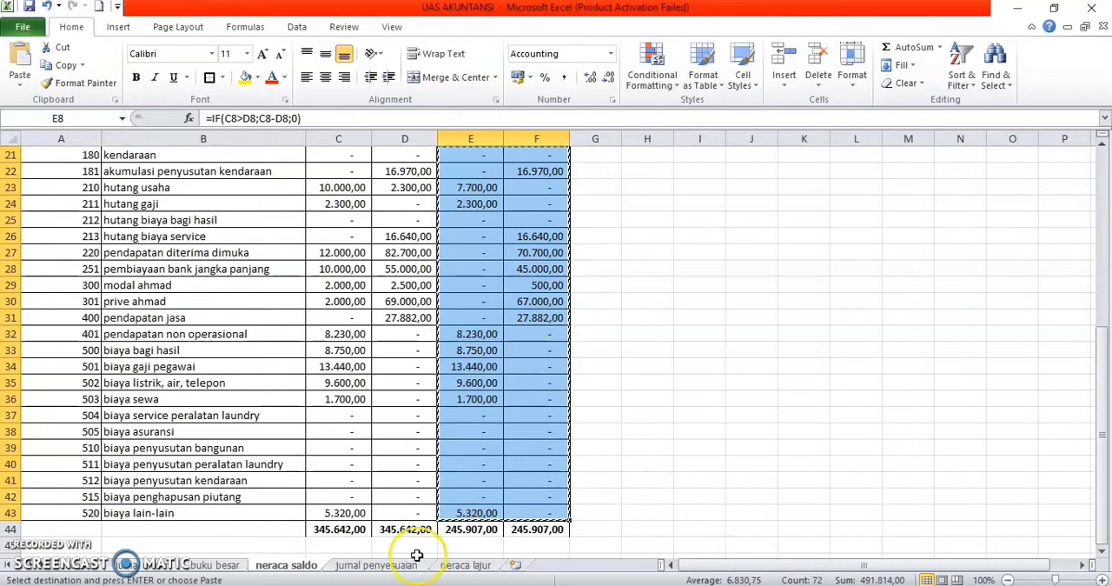
click(484, 565)
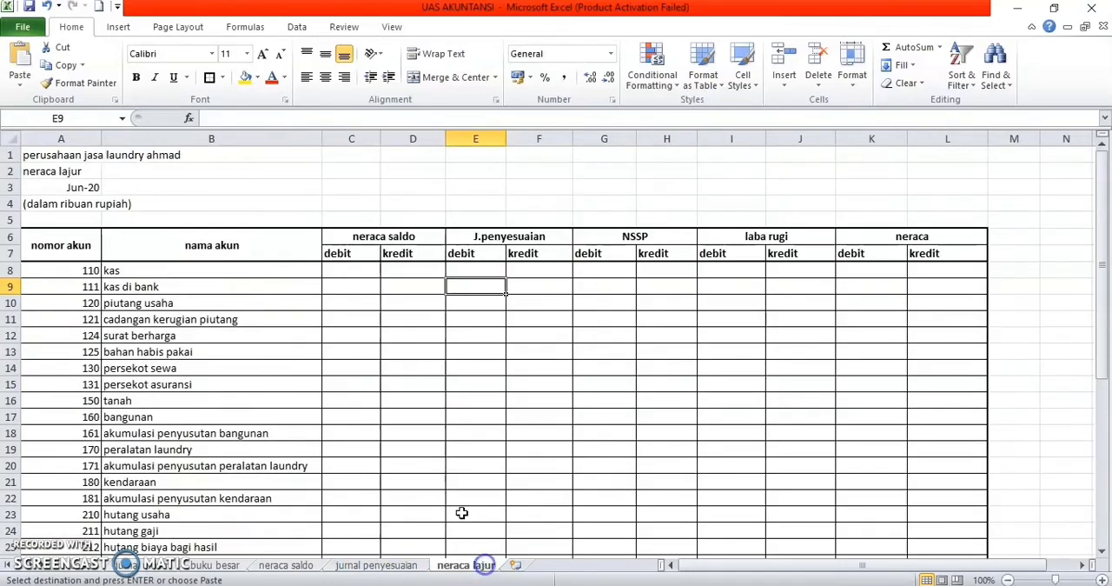
click(361, 274)
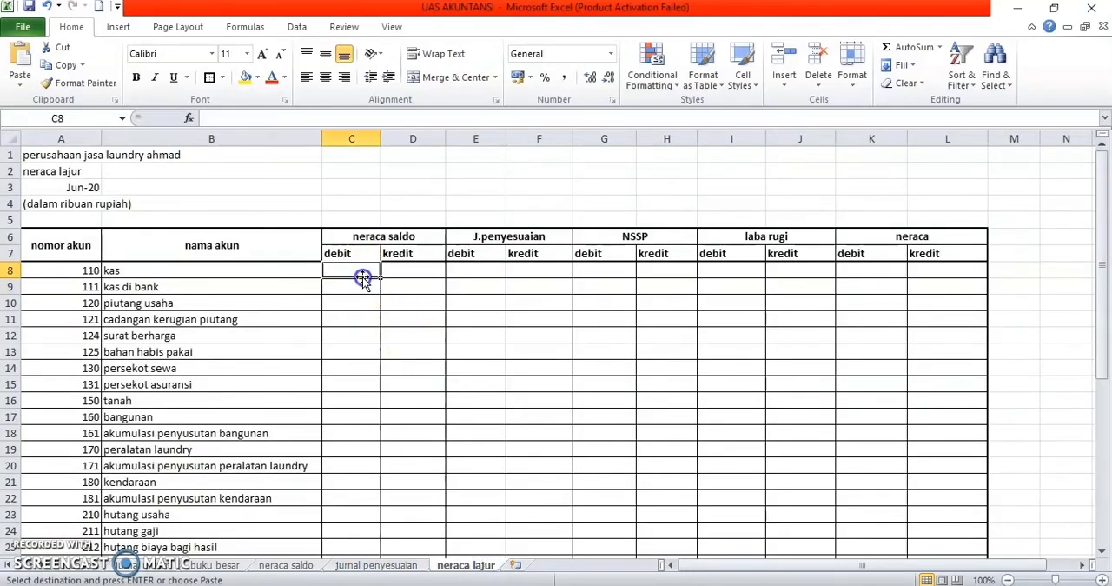
click(24, 87)
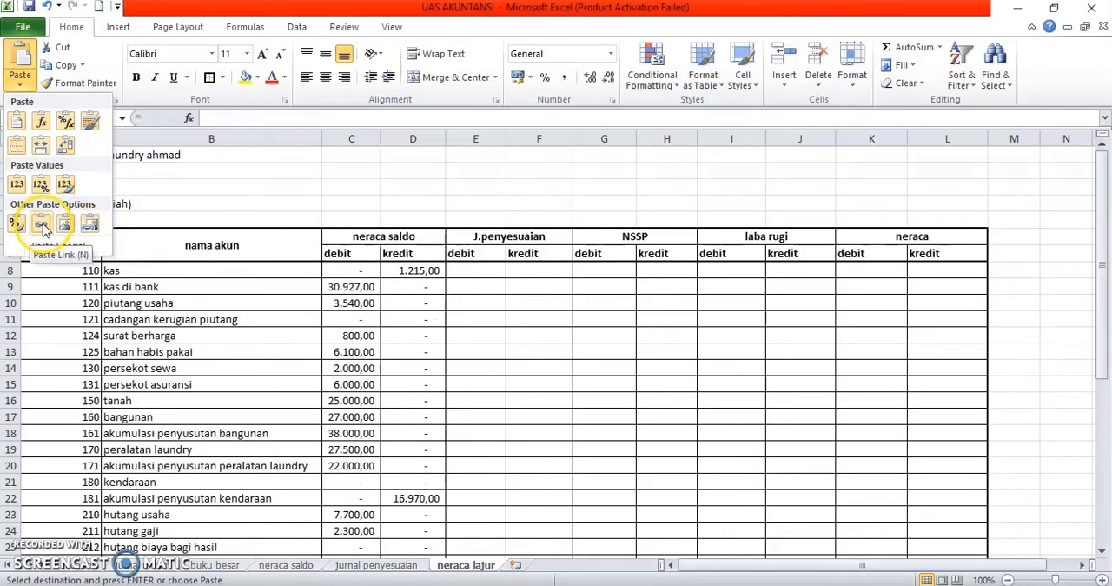
click(42, 226)
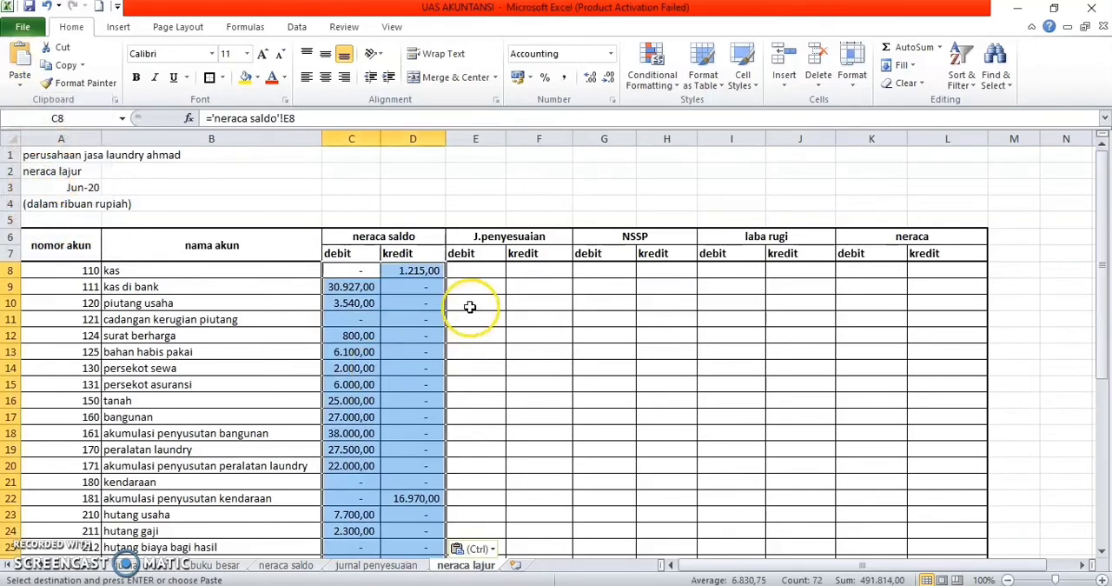
Step: On the jurnal penyesuaian sheet, define the name akun_penyesuaian for the account names in B7:B26
click(476, 277)
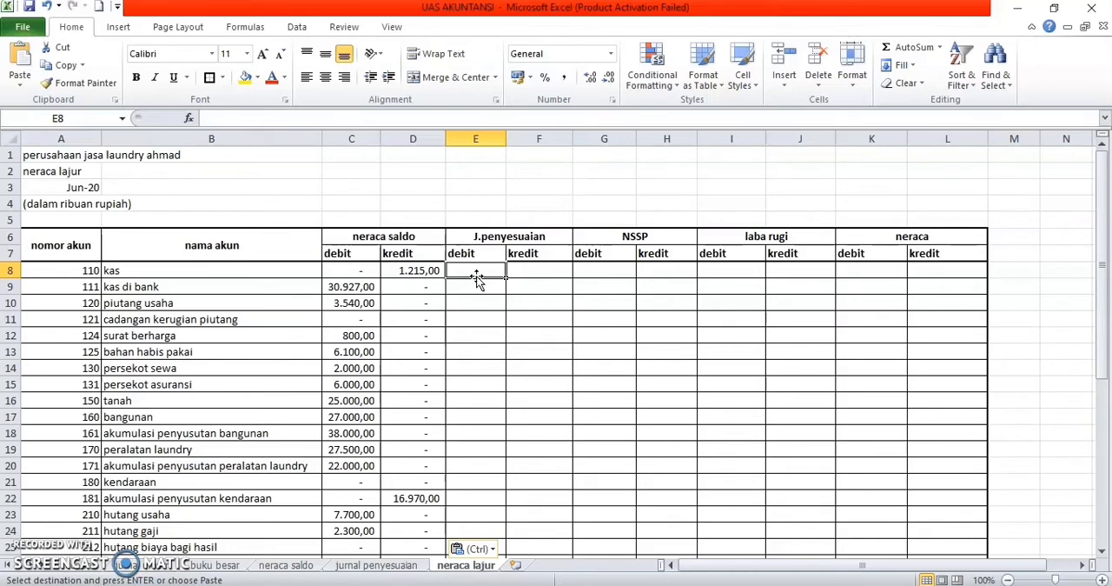
click(376, 565)
drag(184, 203, 204, 517)
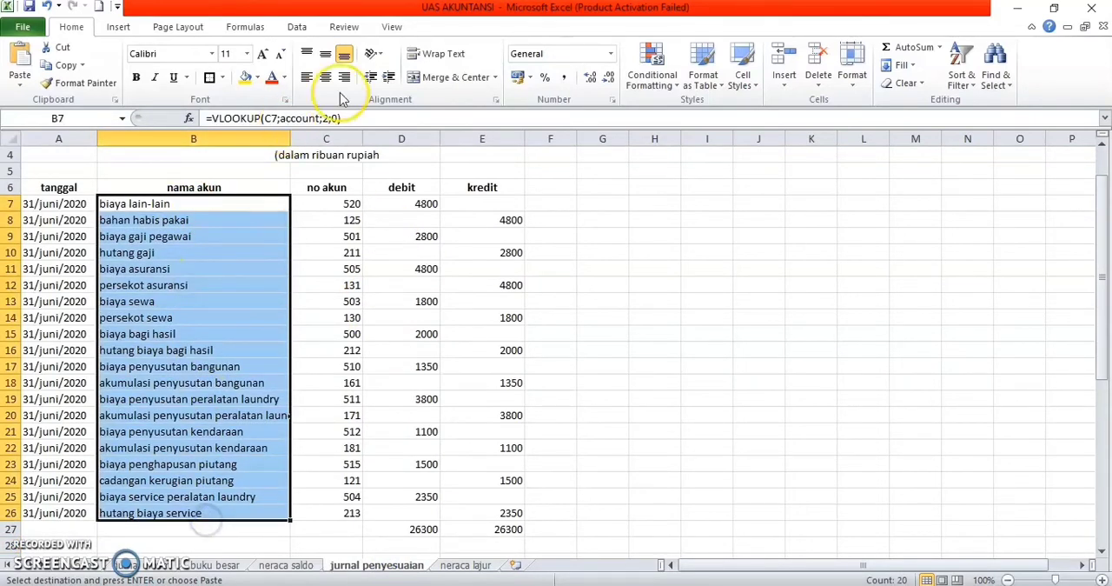
click(248, 27)
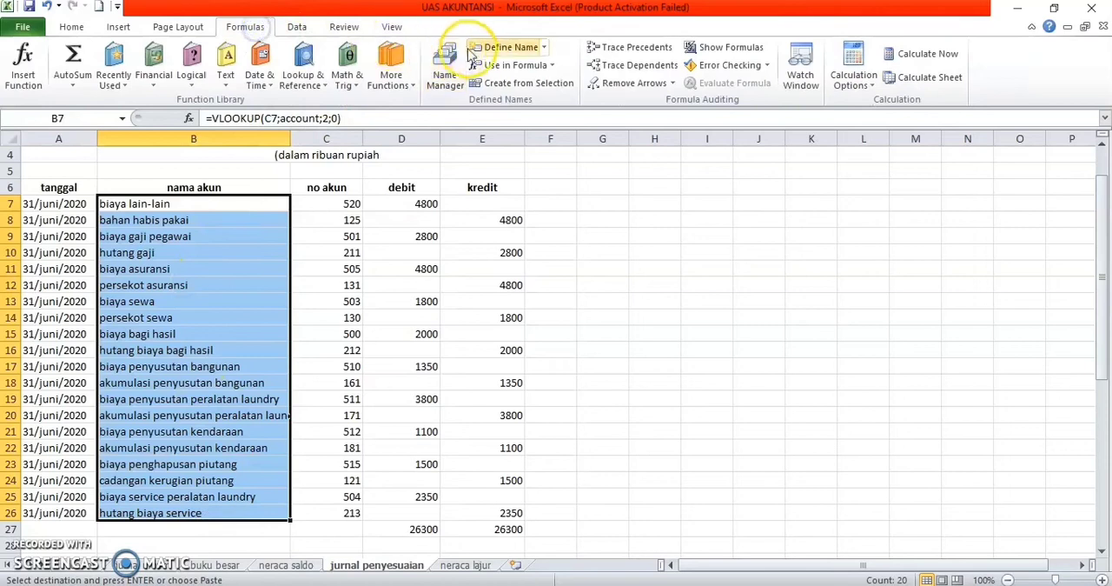
click(504, 47)
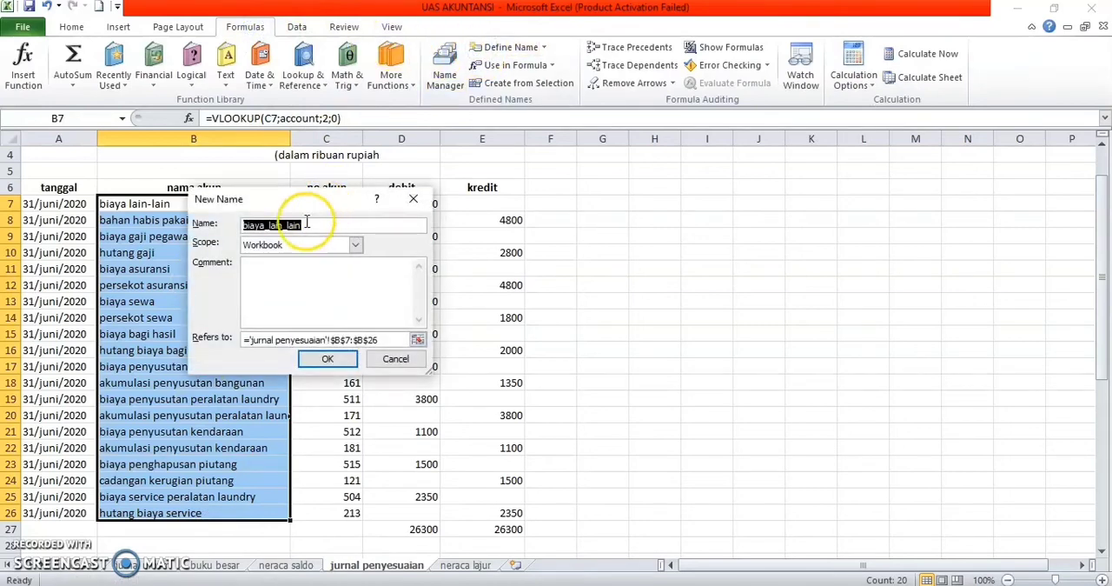
key(BackSpace)
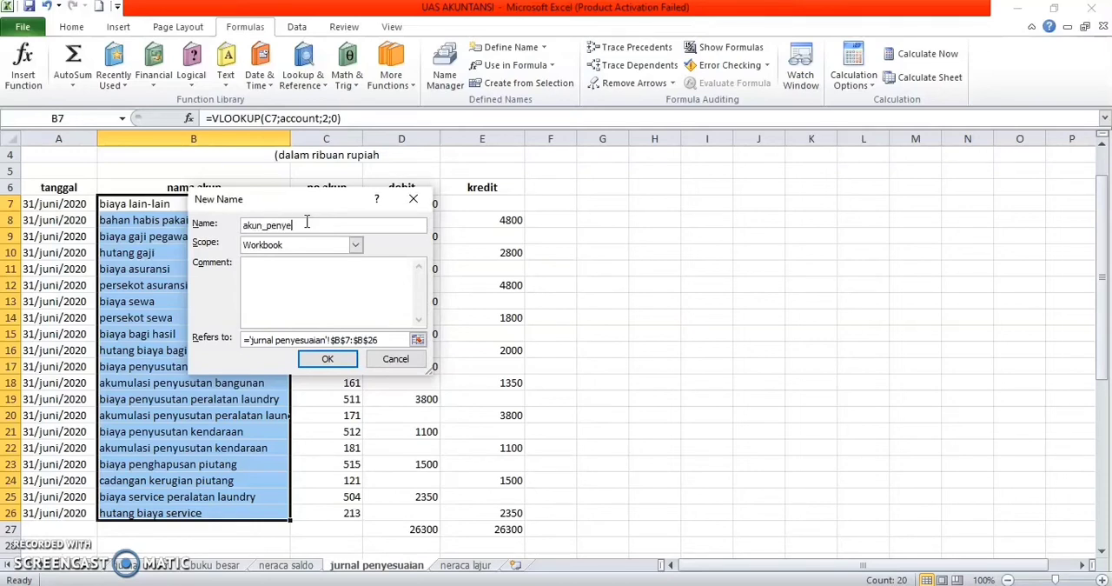
click(325, 363)
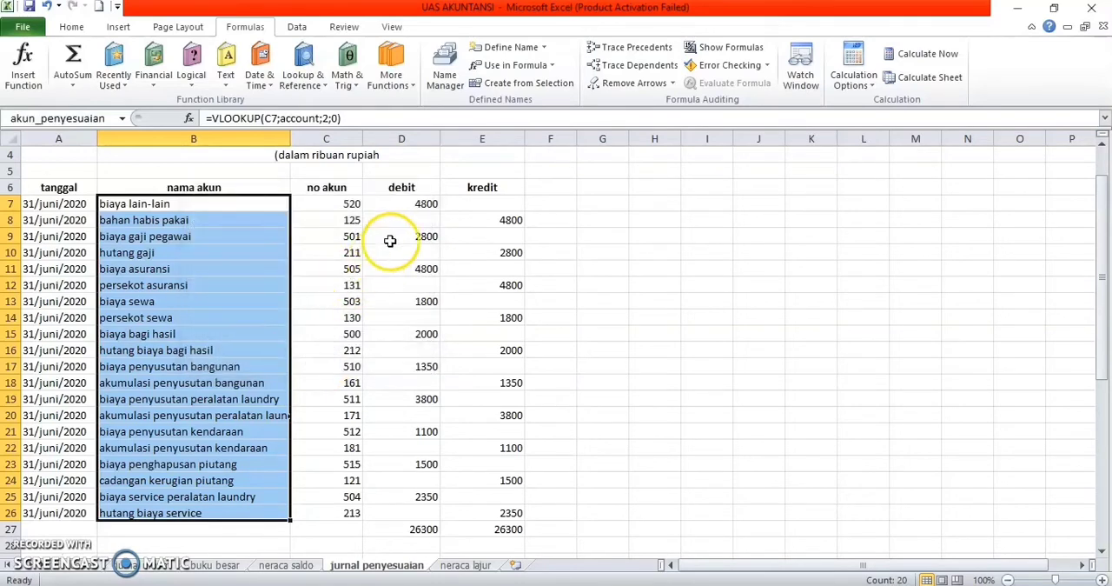
Step: Define the name debit_jpenyesuaian for the debit amounts in D7:D26, leaving out the total row
drag(410, 208, 434, 499)
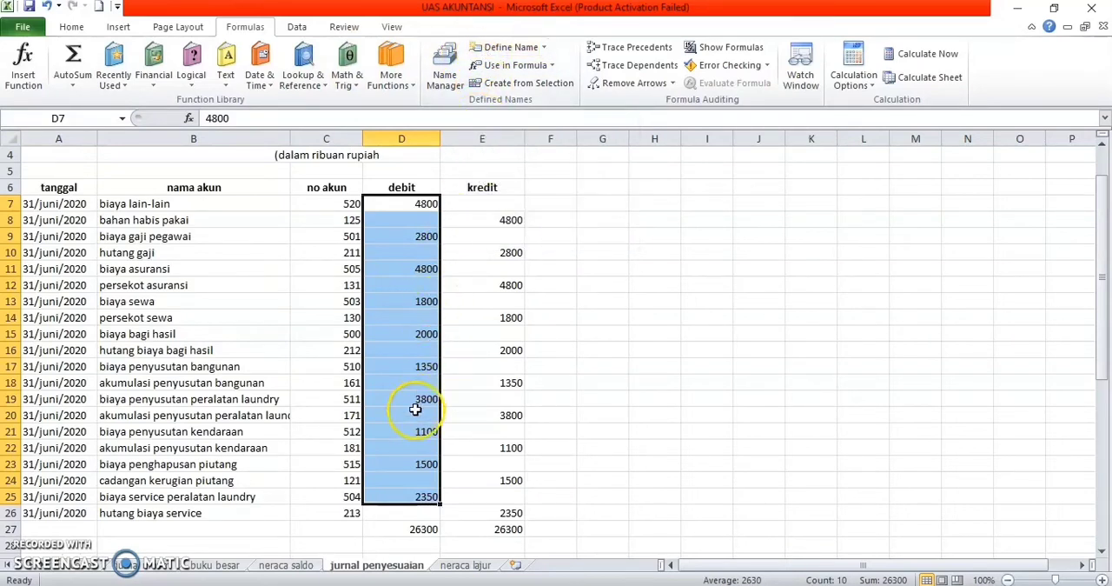
click(409, 528)
drag(422, 206, 426, 516)
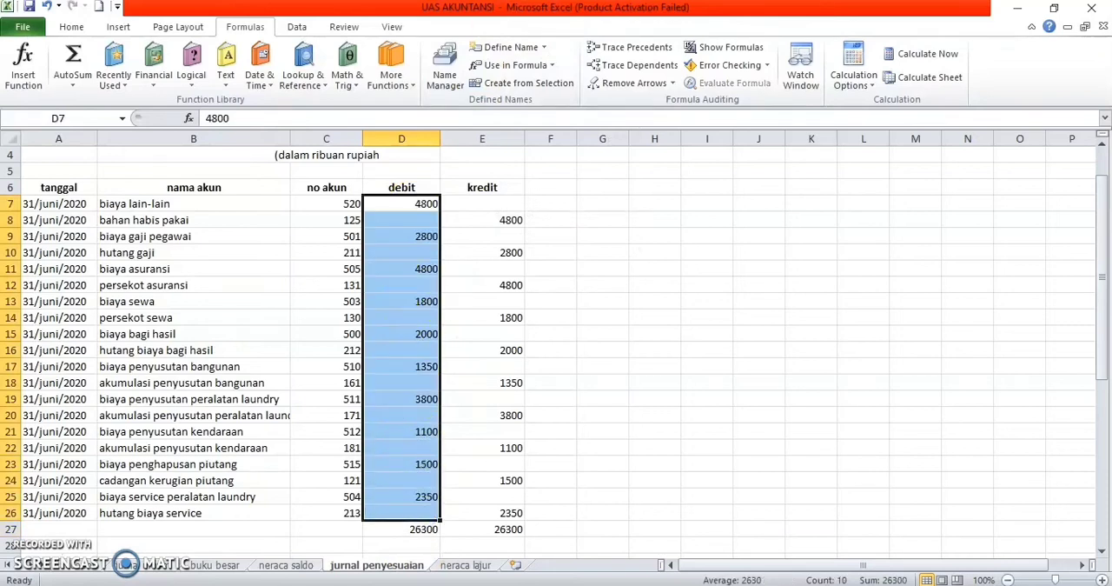
click(511, 47)
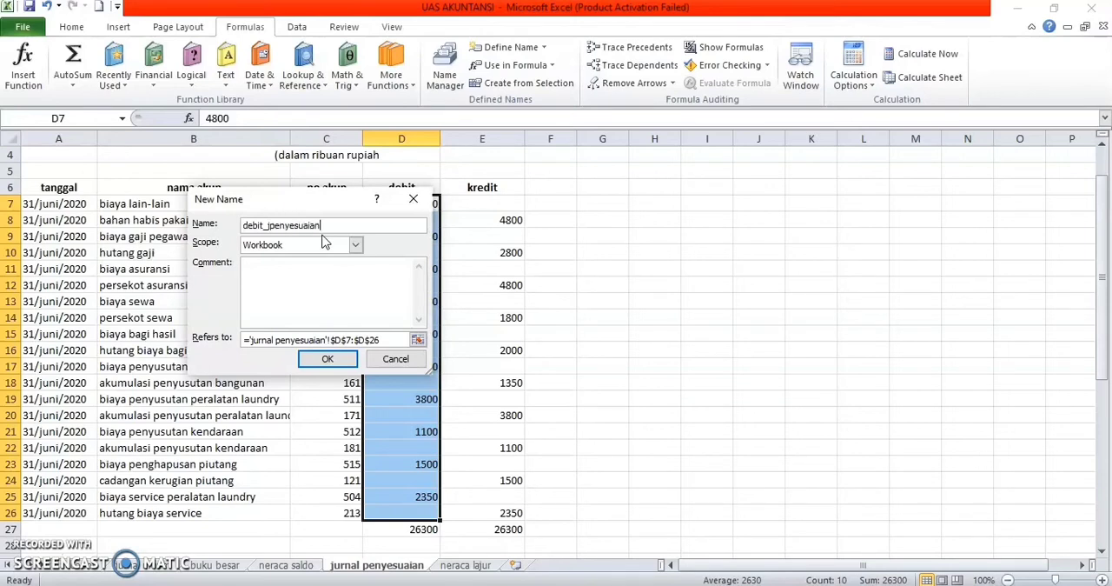
click(329, 360)
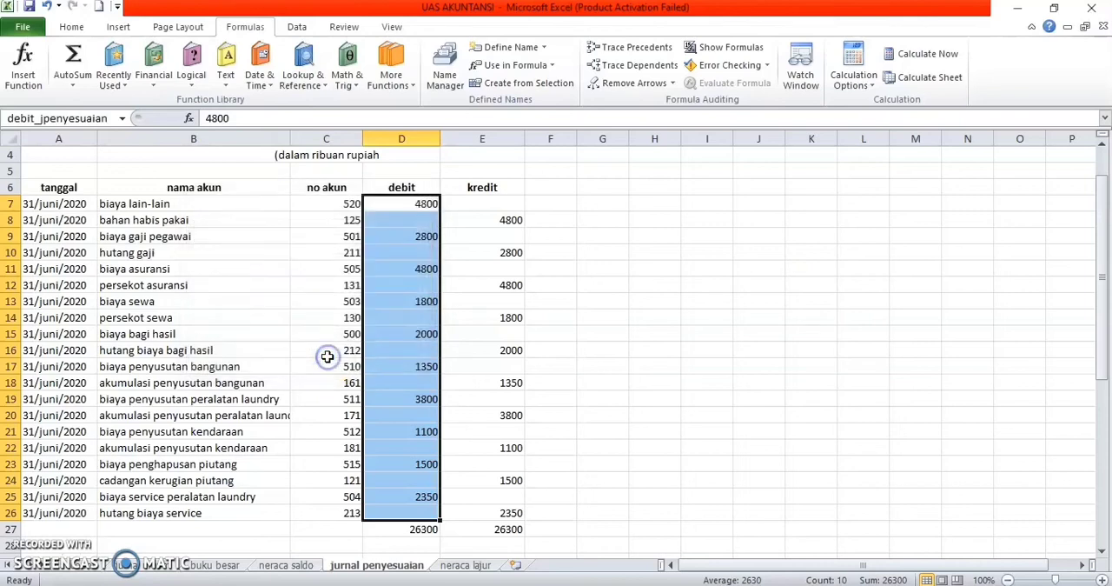
Step: Define the name kredit_jpenyesuaian for the kredit amounts in E7:E26
drag(484, 204, 500, 514)
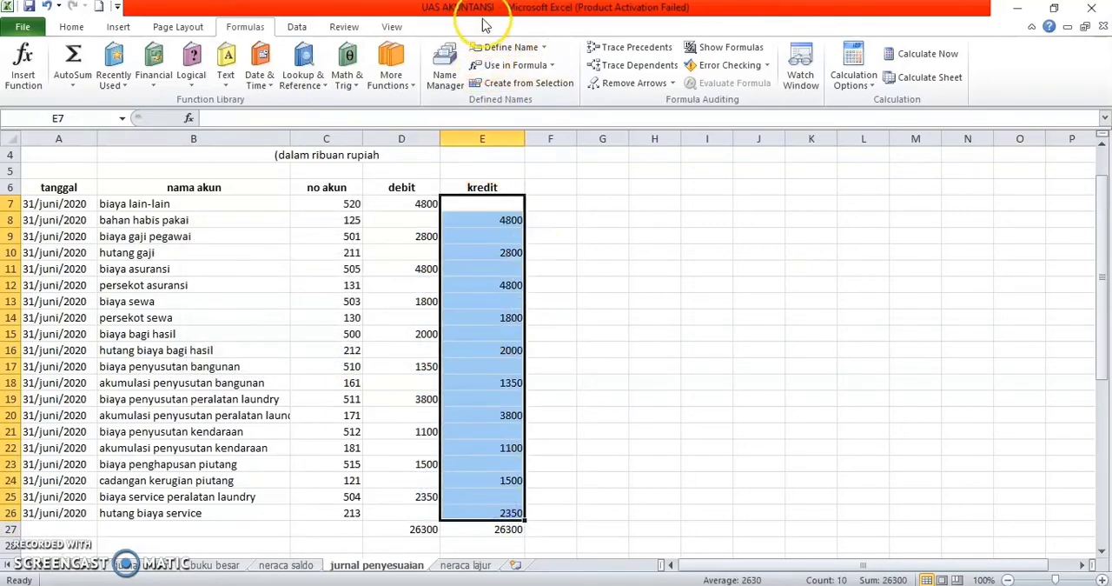
click(511, 47)
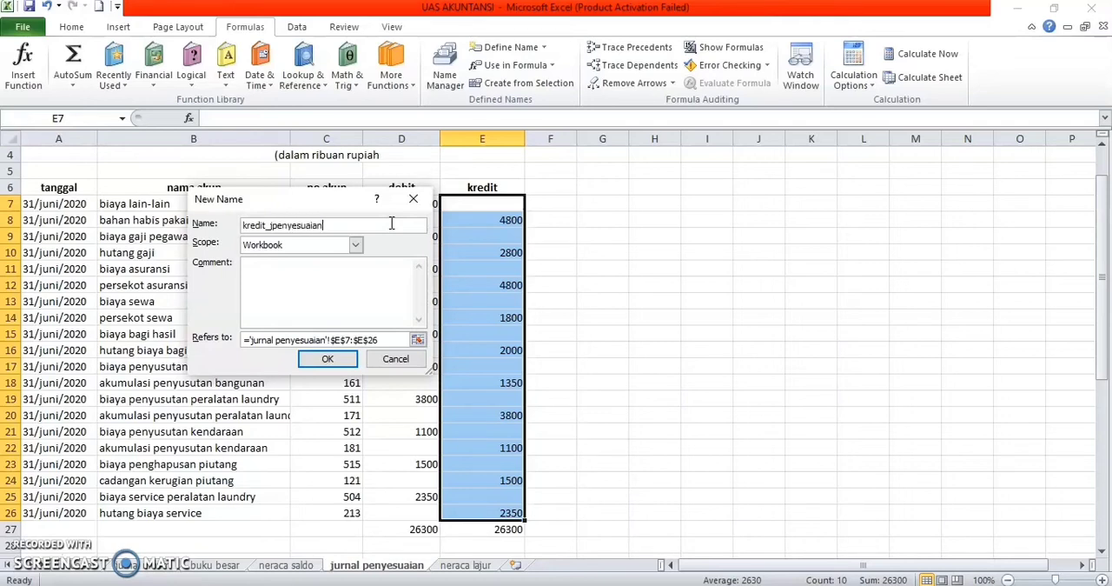
click(321, 361)
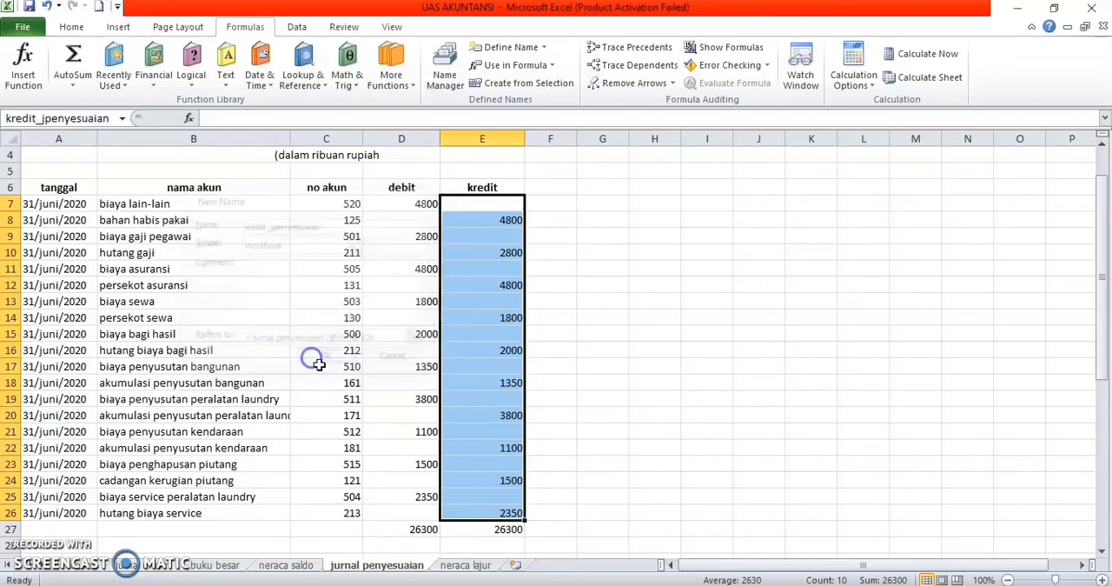
Step: On the neraca lajur sheet, start a SUMIF formula in the J.penyesuaian debit cell E8 for kas
click(453, 569)
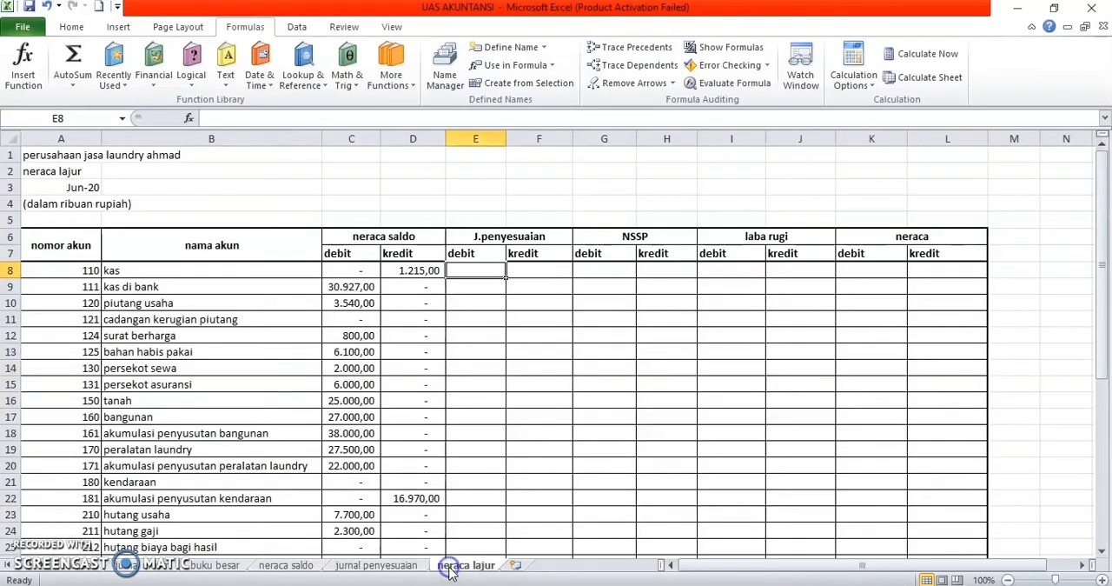
click(486, 272)
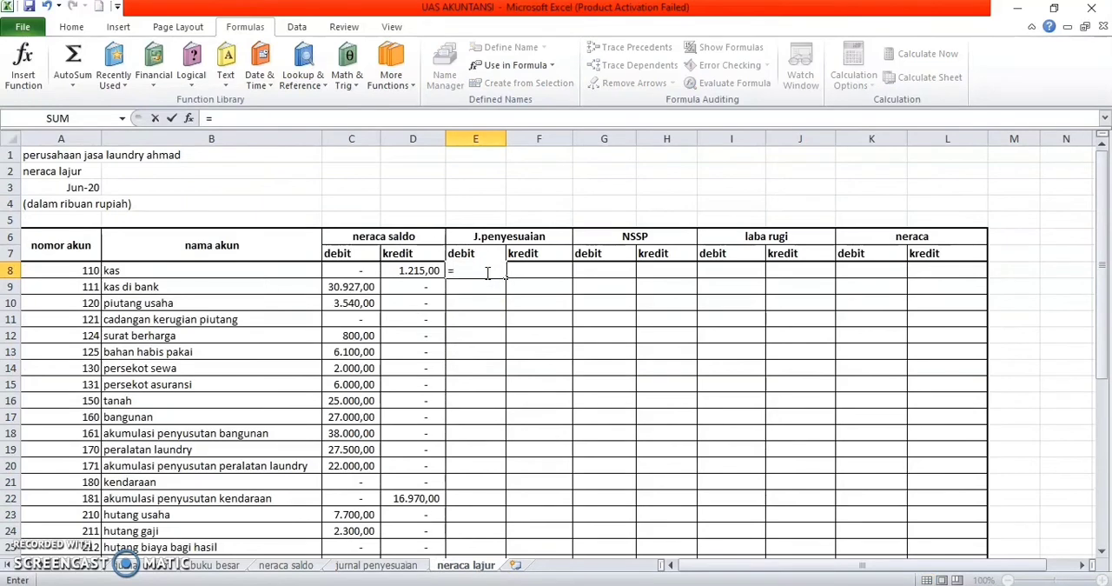
text(um)
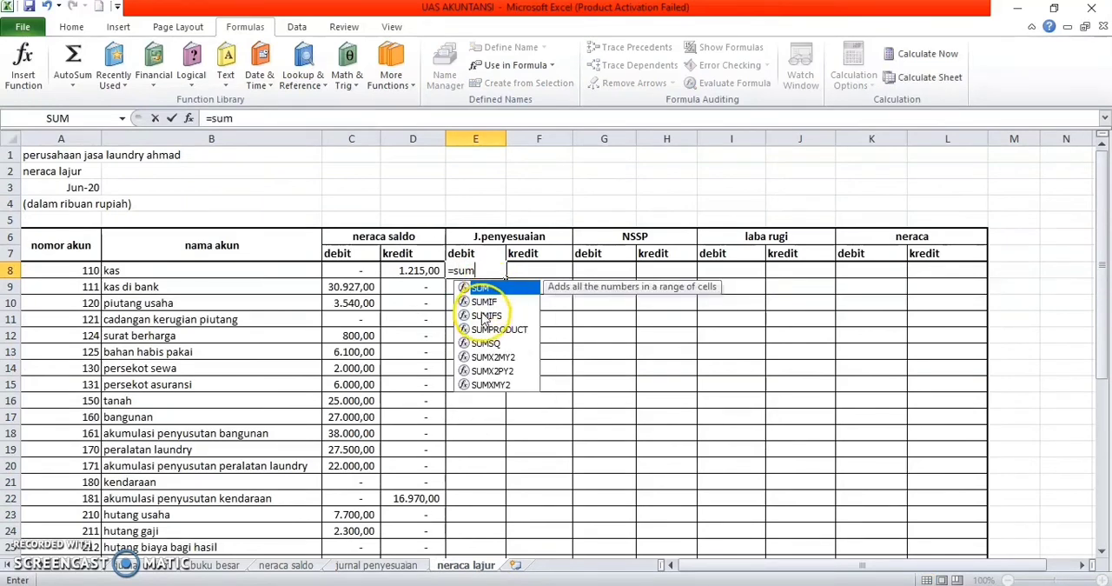
double_click(483, 301)
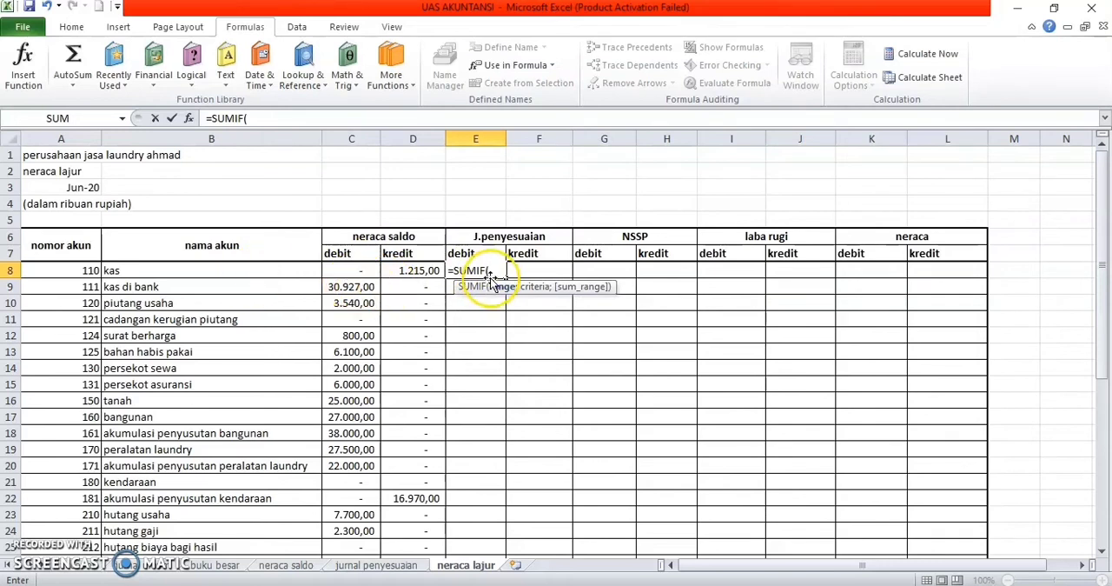
text(akun)
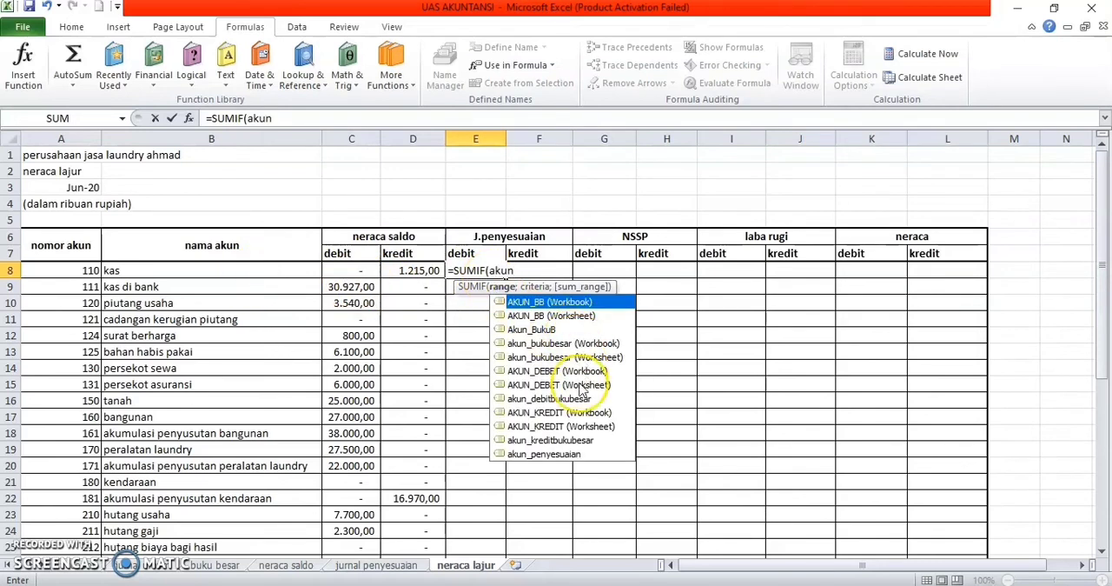
click(556, 454)
double_click(556, 454)
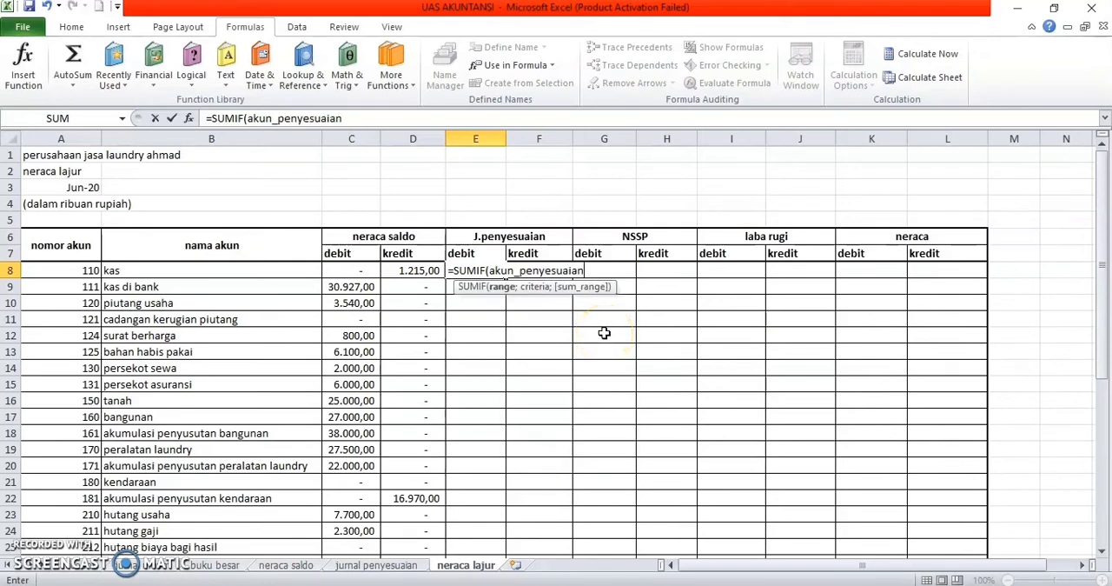
text(;)
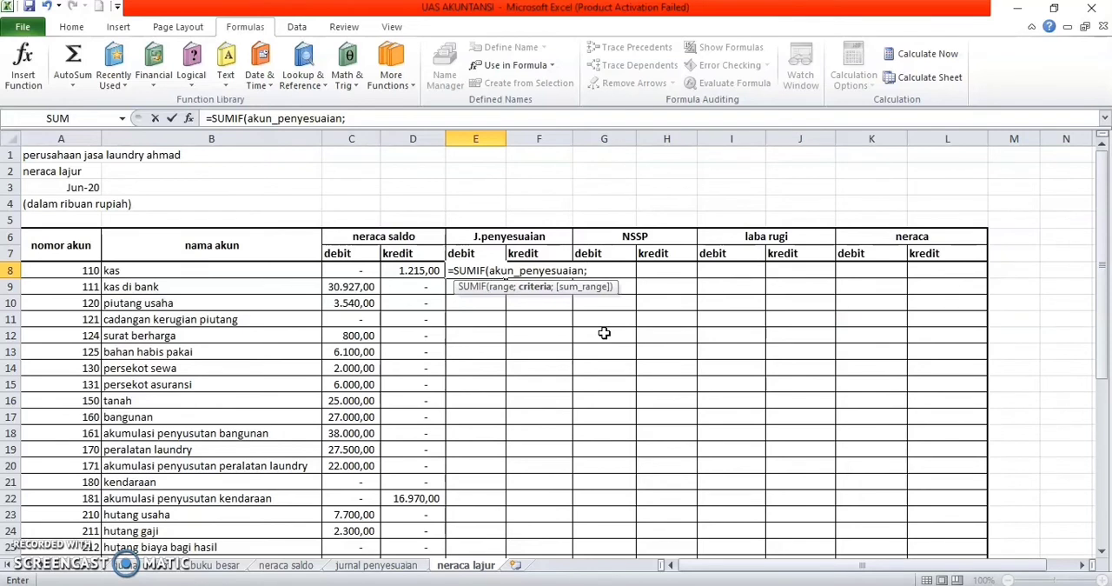
text(de)
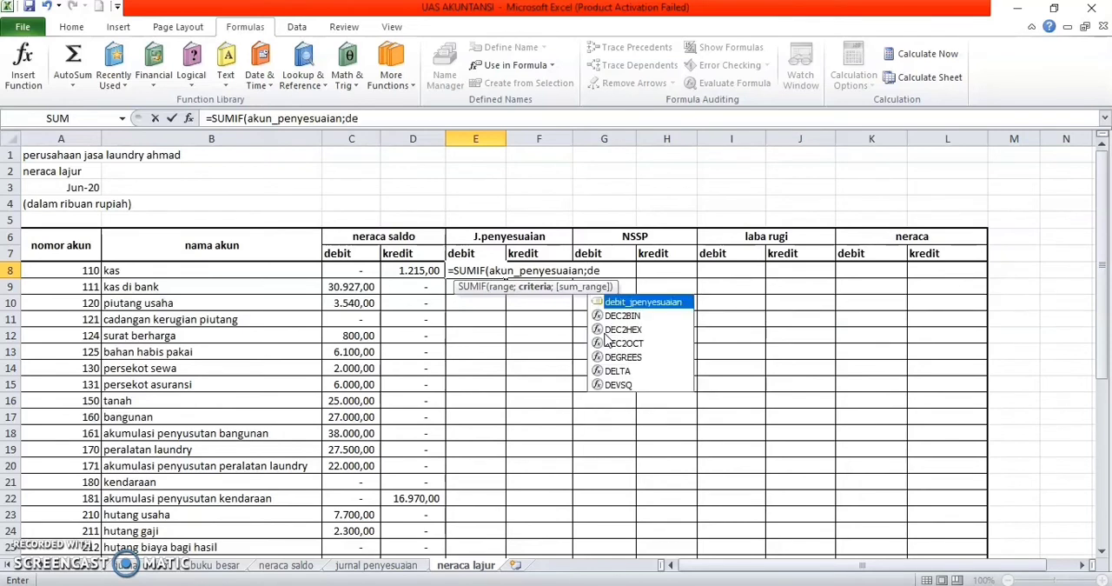
text(bit)
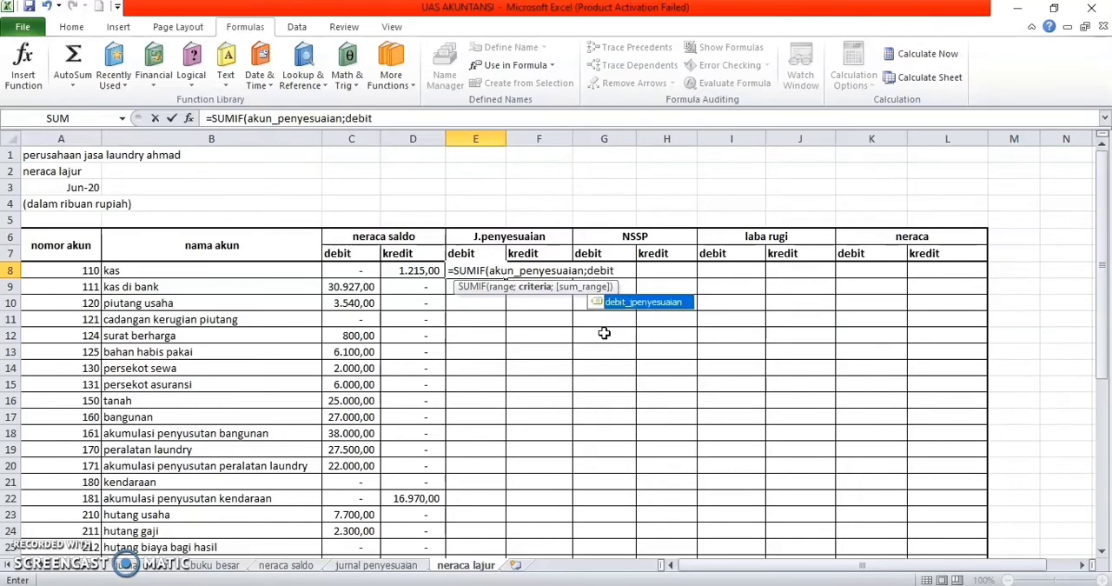
double_click(660, 302)
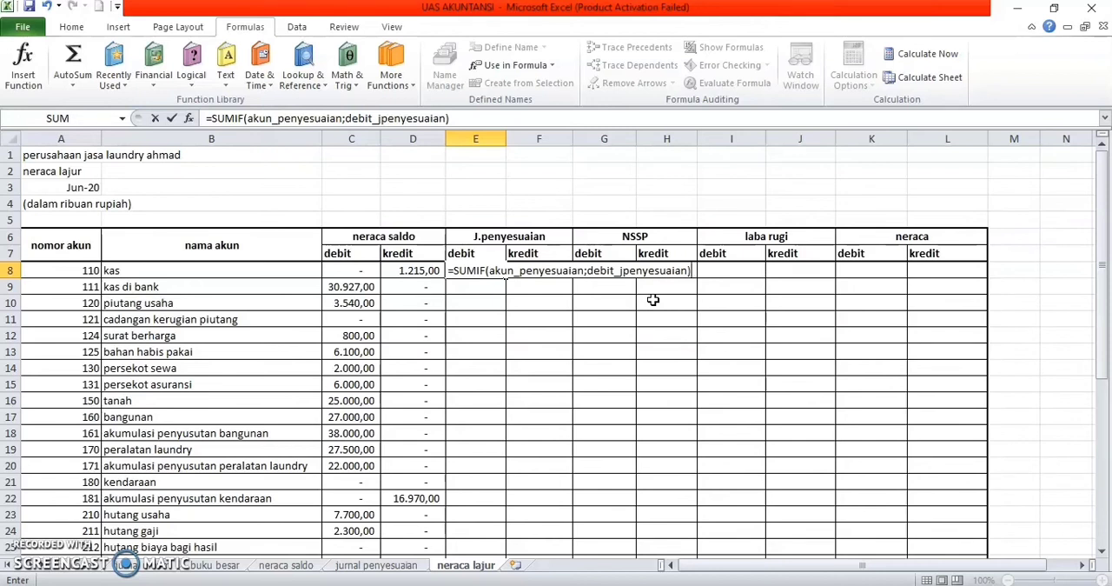
key(BackSpace)
key(BackSpace)
key(BackSpace)
key(BackSpace)
key(BackSpace)
key(BackSpace)
key(BackSpace)
key(BackSpace)
key(BackSpace)
key(BackSpace)
key(BackSpace)
key(BackSpace)
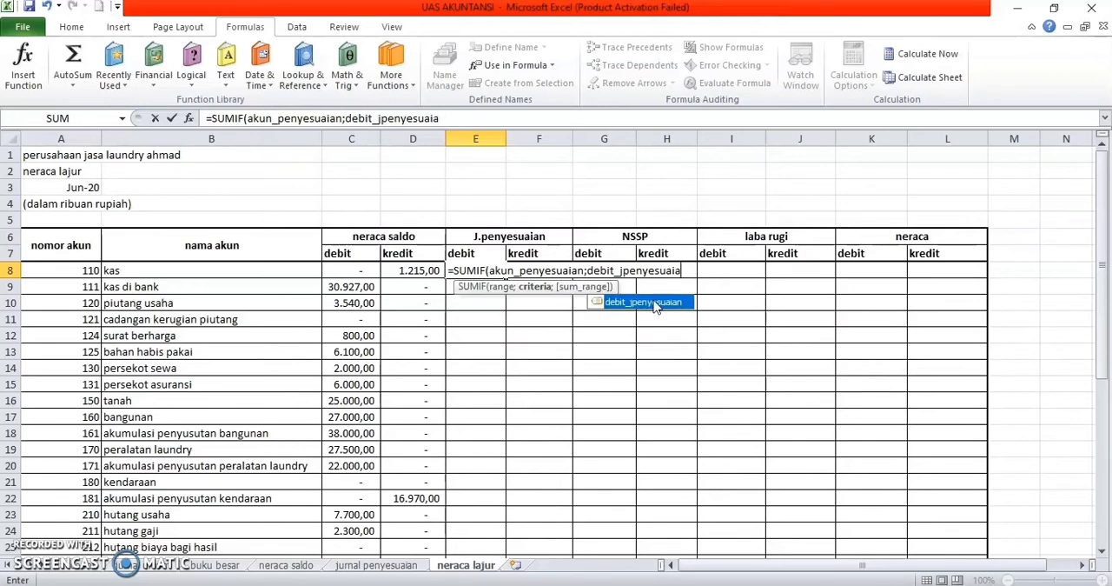
key(BackSpace)
key(BackSpace)
key(BackSpace)
key(BackSpace)
key(BackSpace)
key(BackSpace)
key(BackSpace)
key(BackSpace)
key(BackSpace)
key(BackSpace)
key(BackSpace)
key(BackSpace)
key(BackSpace)
key(BackSpace)
key(BackSpace)
key(BackSpace)
key(BackSpace)
key(BackSpace)
key(BackSpace)
key(BackSpace)
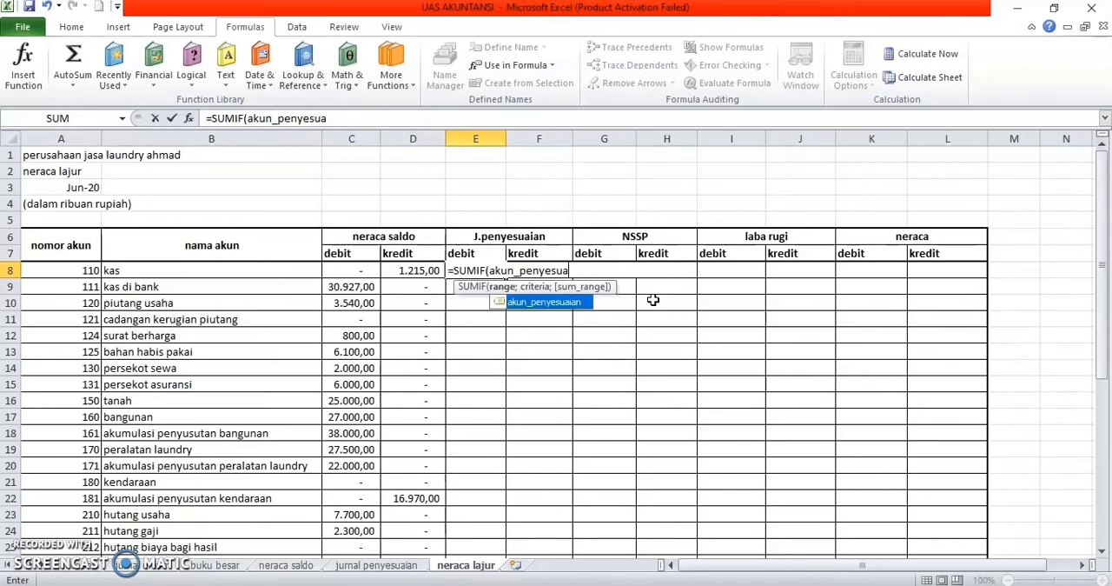
key(BackSpace)
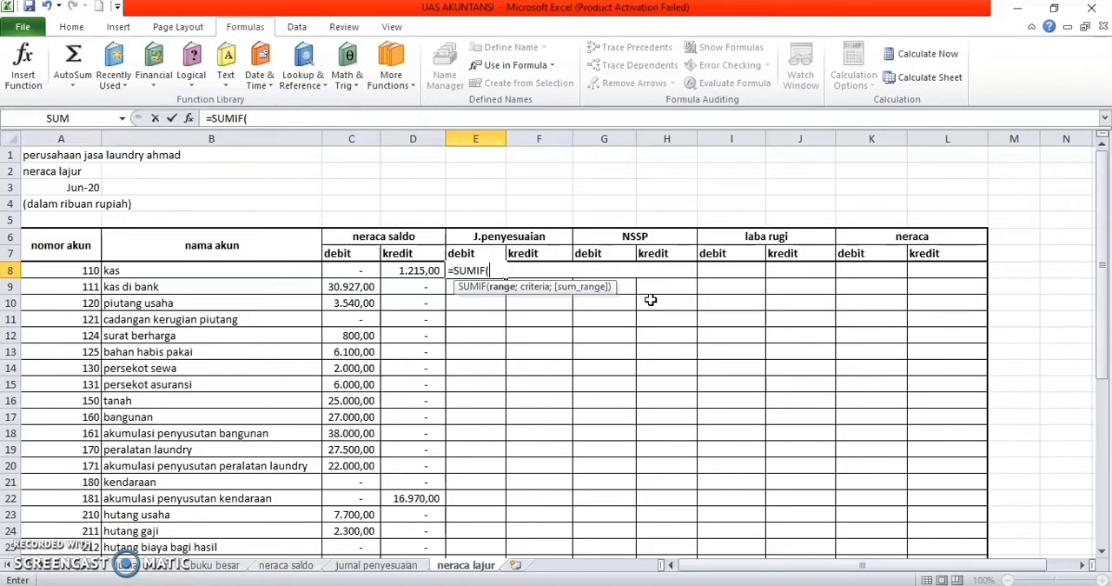
click(266, 273)
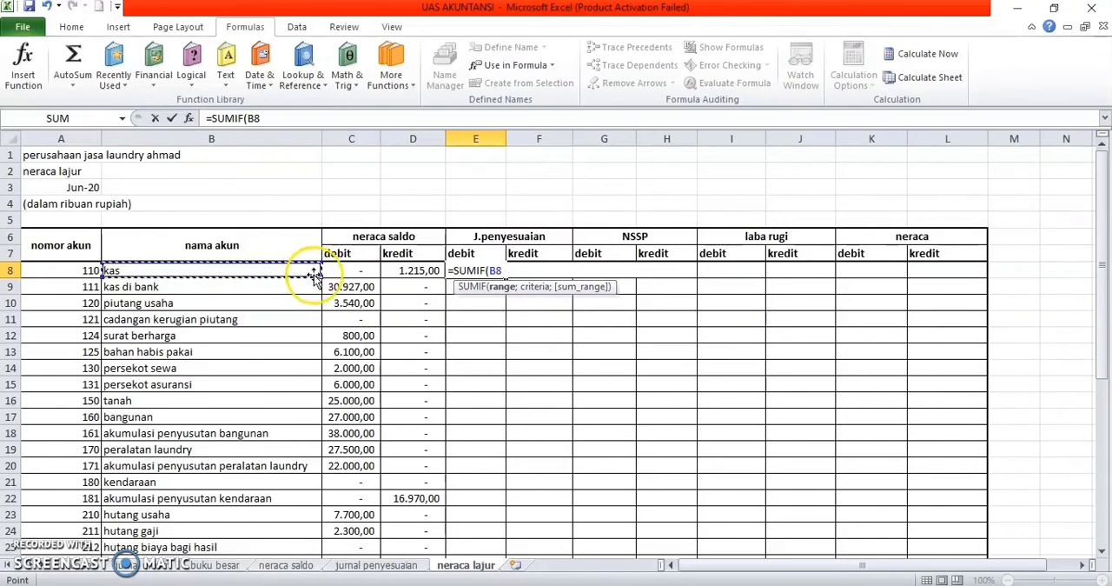
key(BackSpace)
key(BackSpace)
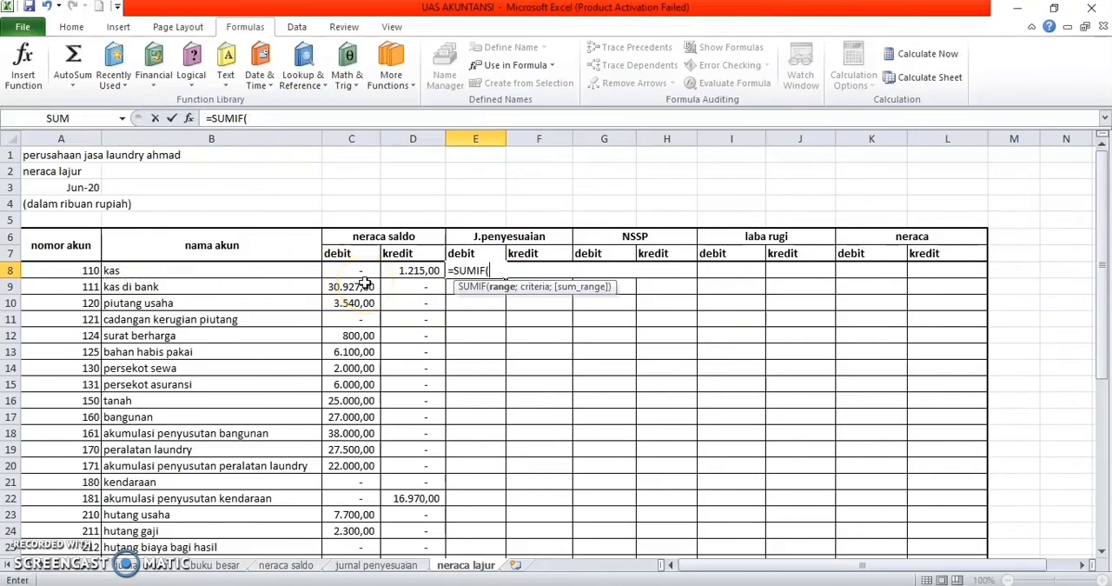
Step: Complete the E8 formula as =SUMIF(akun_penyesuaian;B8;debit_jpenyesuaian)
text(aku)
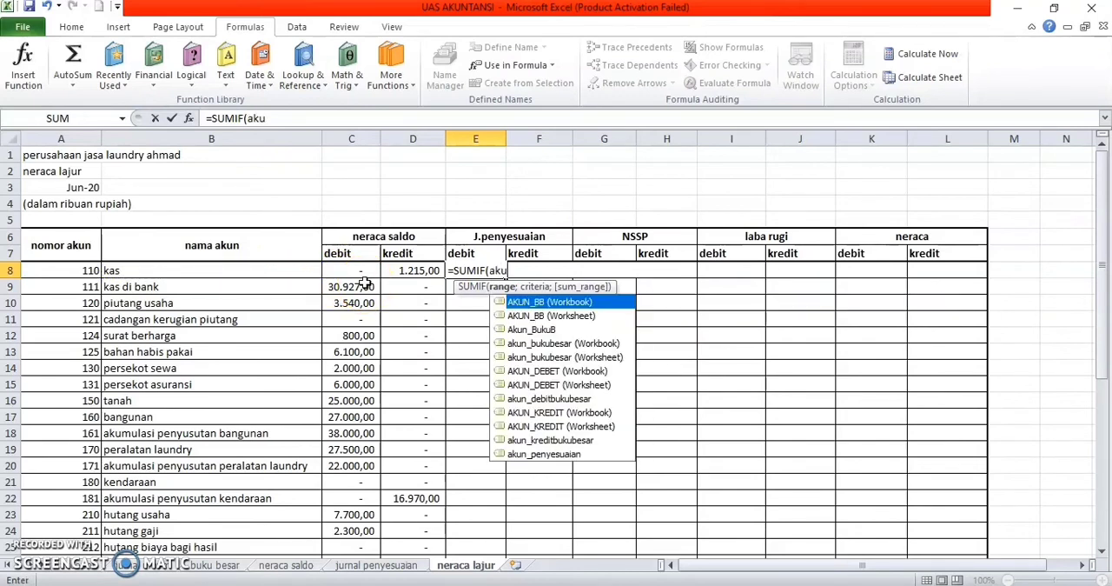
double_click(542, 458)
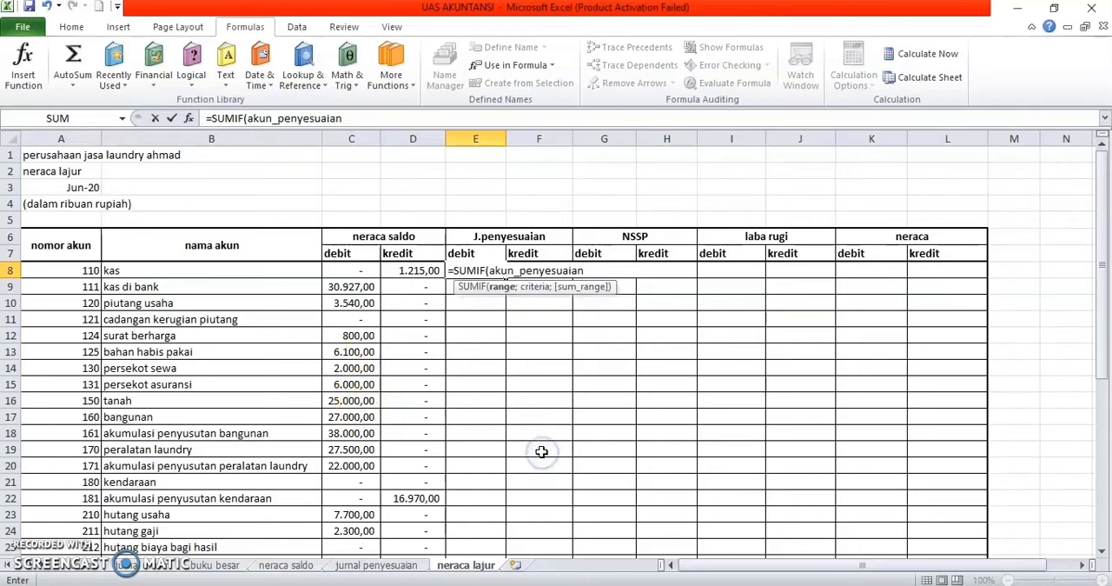
text(;)
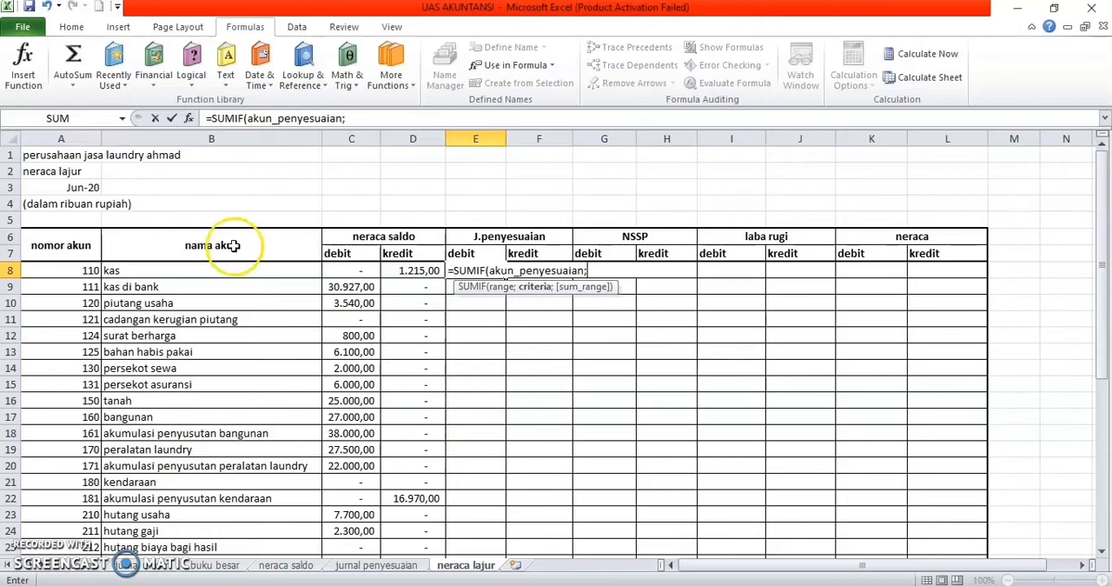
click(245, 271)
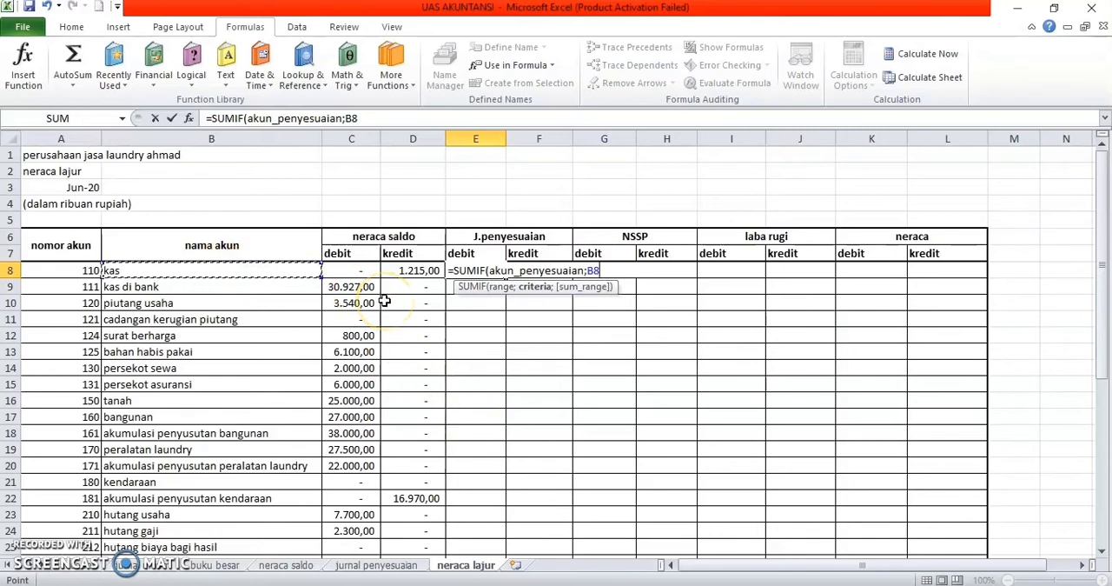
text(;)
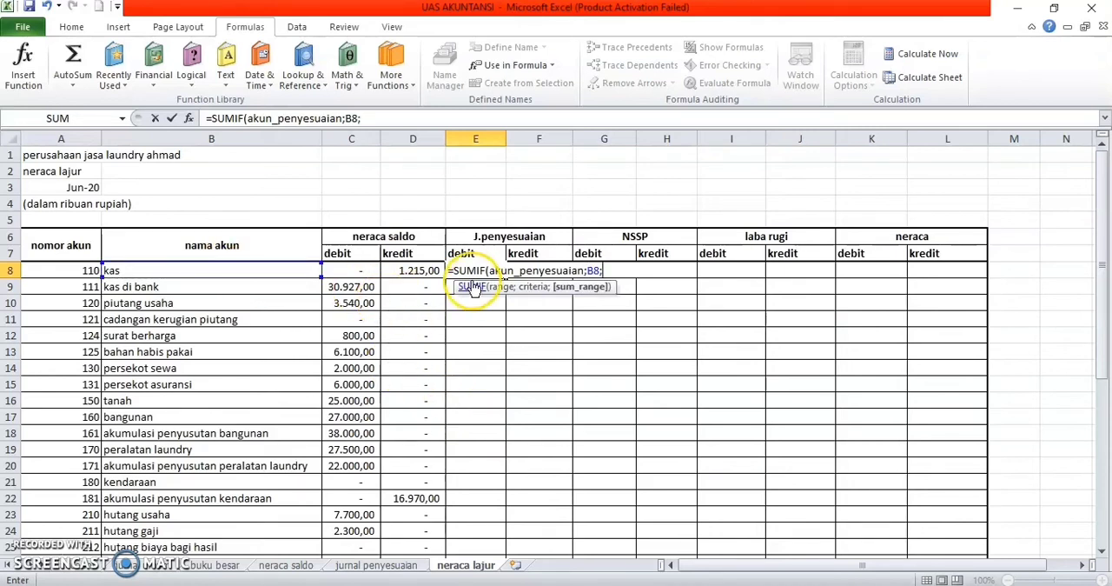
text(debi)
double_click(647, 302)
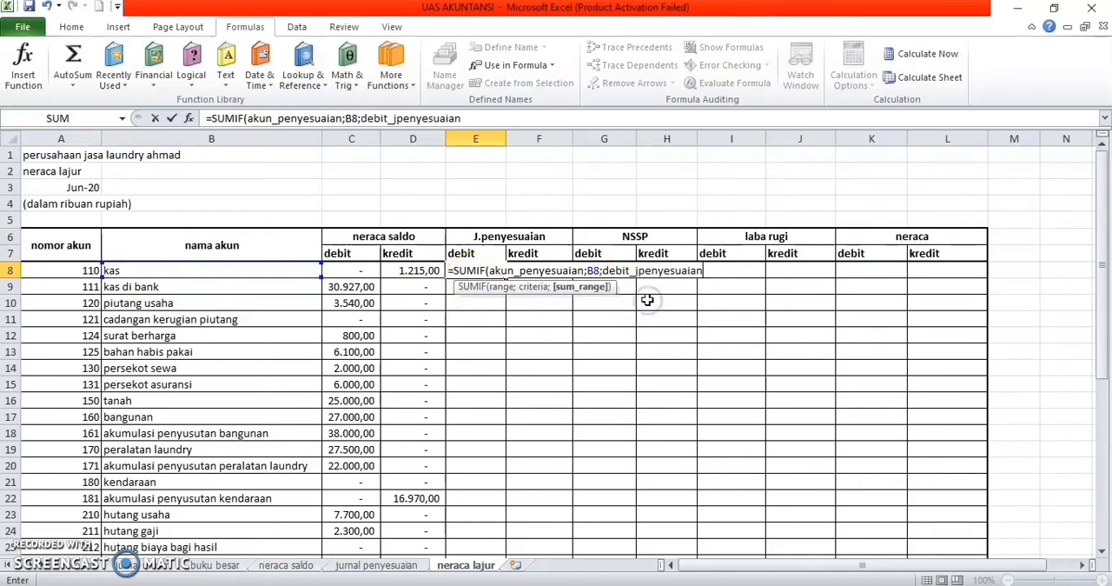
key(Return)
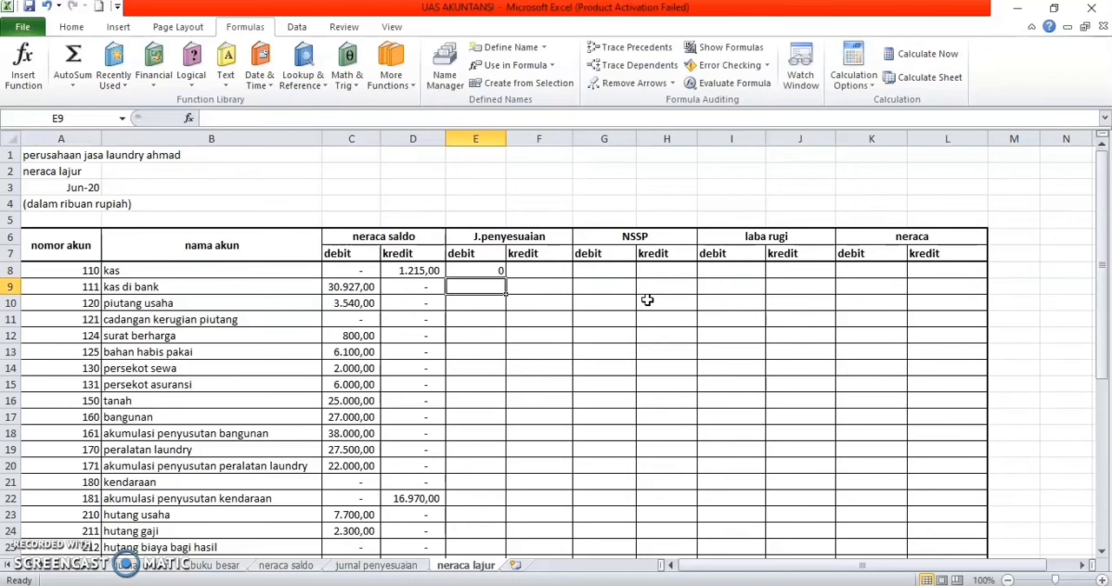
Step: Fill the J.penyesuaian debit formula from E8 down to E43 for all remaining accounts
drag(507, 290, 485, 484)
click(502, 272)
scroll(556, 419, up, 4)
scroll(556, 419, up, 4)
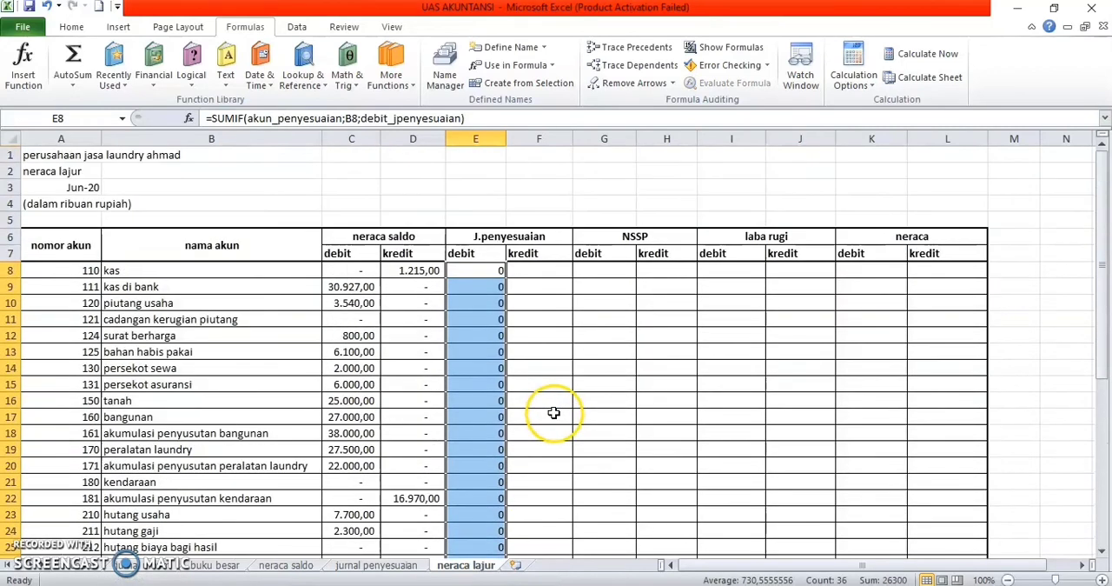
Step: Start a SUMIF formula in the J.penyesuaian kredit cell F8 for kas
click(541, 268)
text(=sum)
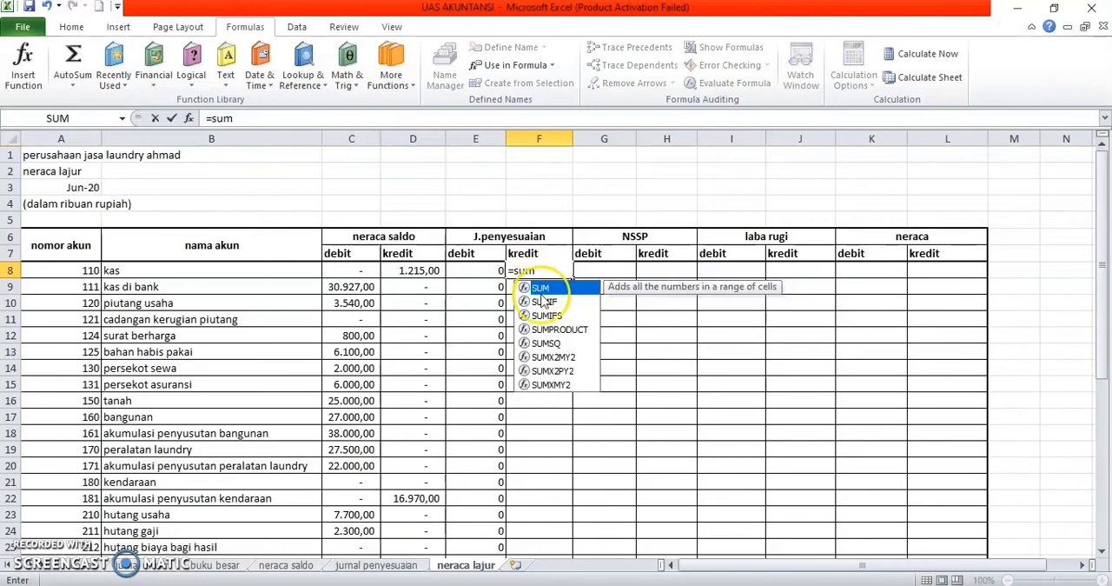
double_click(544, 301)
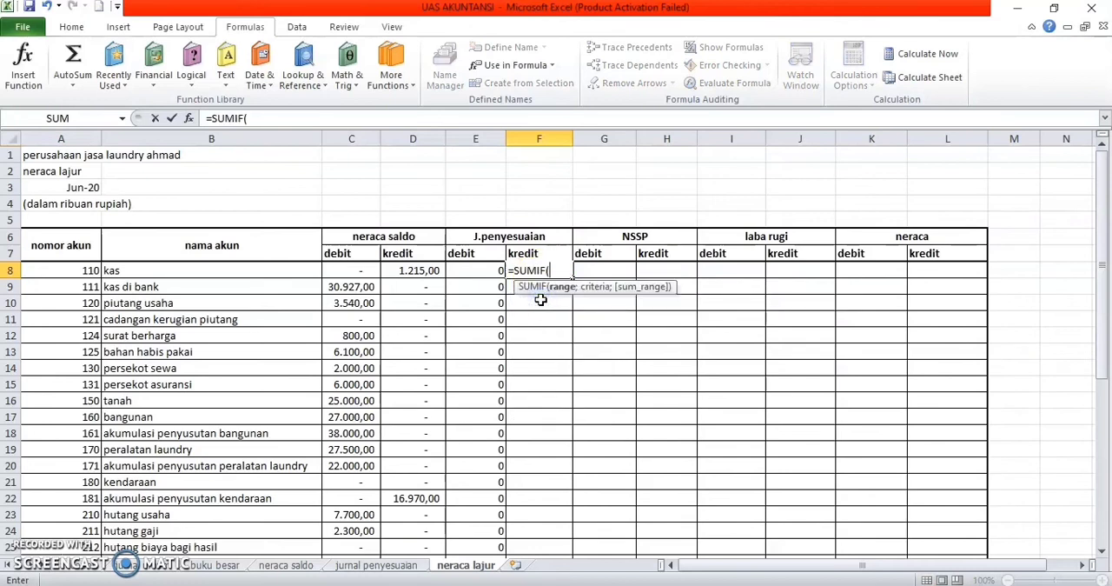
click(209, 272)
text(;)
key(BackSpace)
key(BackSpace)
key(BackSpace)
text(ju)
key(BackSpace)
key(BackSpace)
text(ju)
key(BackSpace)
key(BackSpace)
Step: Complete the F8 formula as =SUMIF(akun_penyesuaian;B8;kredit_jpenyesuaian)
text(aku)
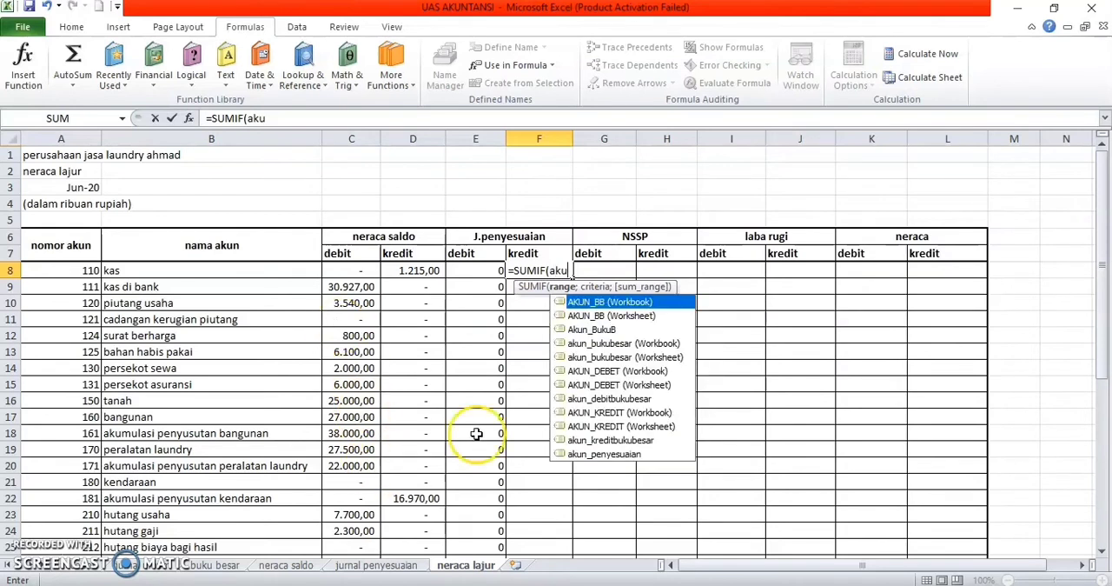
double_click(572, 454)
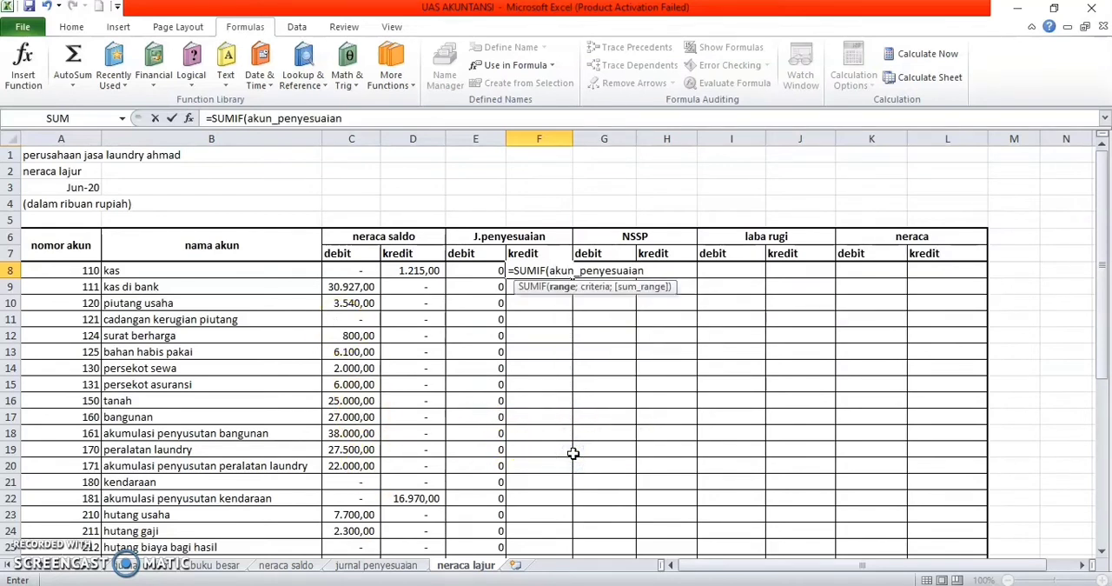
click(290, 273)
text(;)
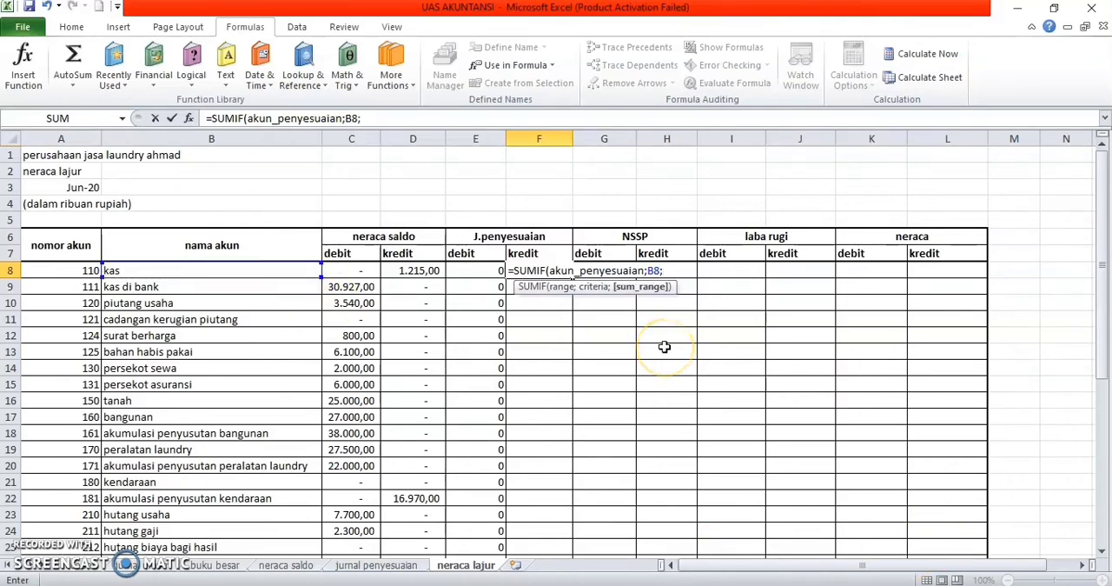
text(kre)
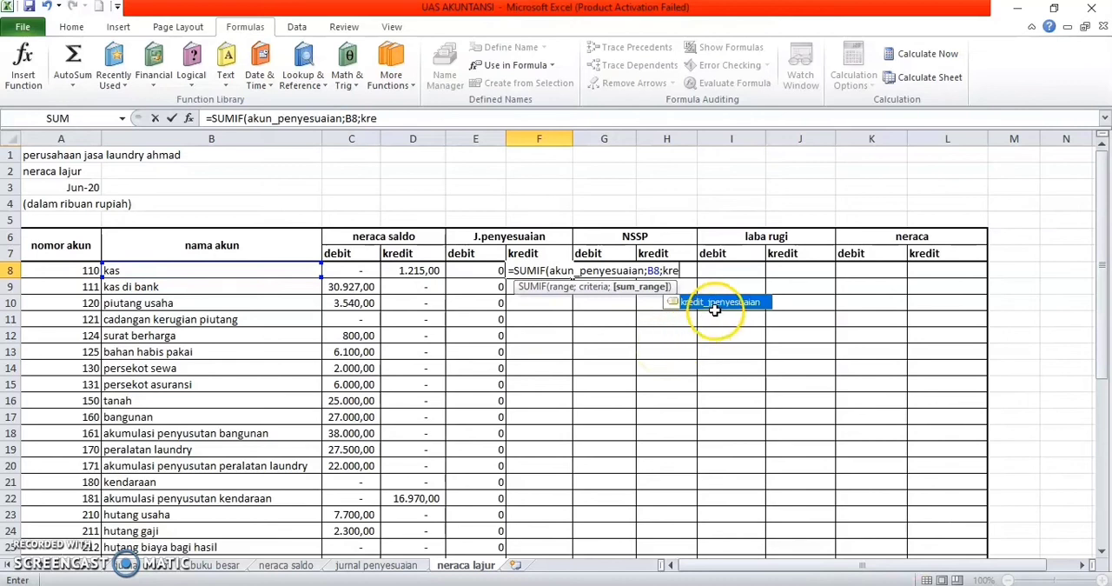
double_click(714, 304)
text(_jpenyesuaian)
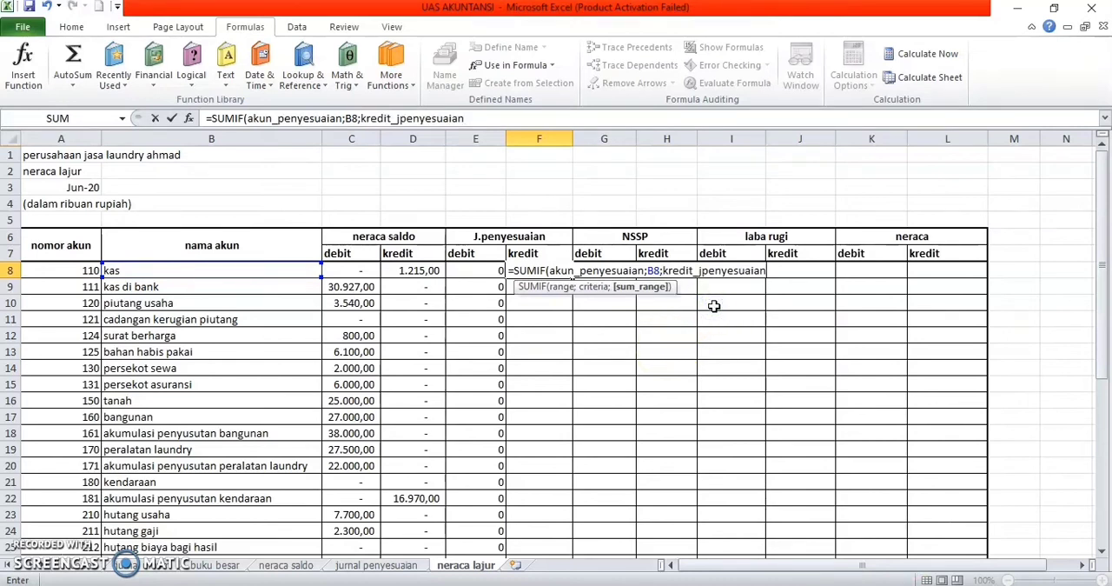
text())
key(Return)
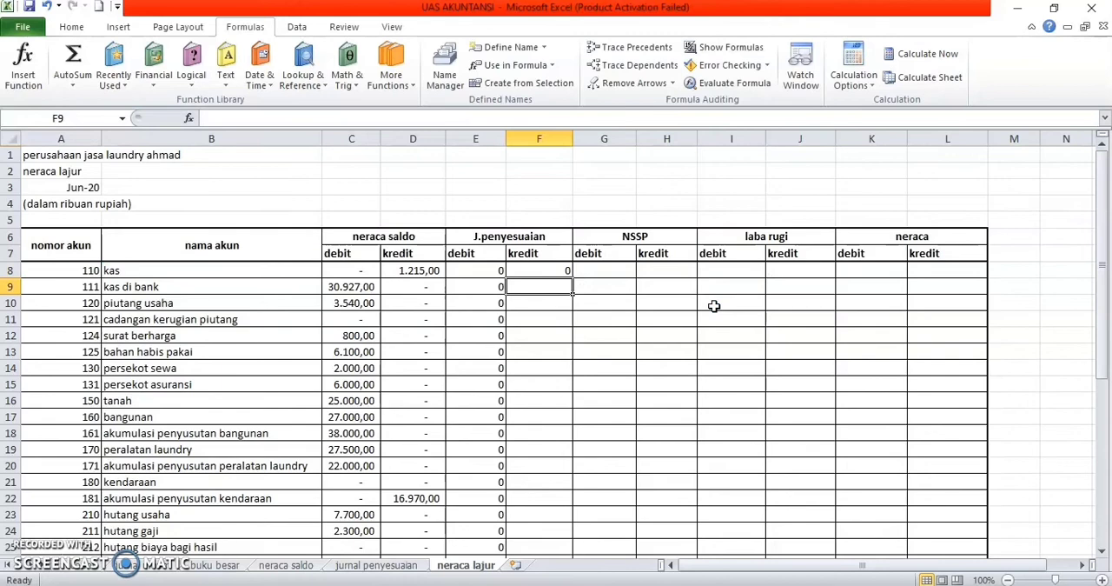
Step: Fill the J.penyesuaian kredit formula from F8 down to F43, and select the NSSP debit cell G8
click(563, 272)
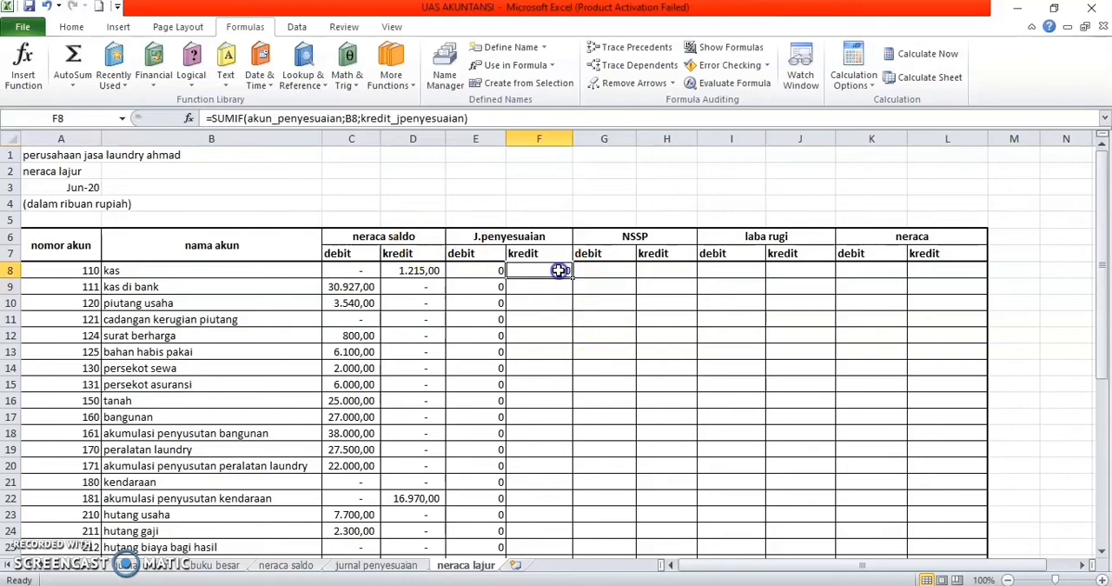
drag(574, 276, 565, 504)
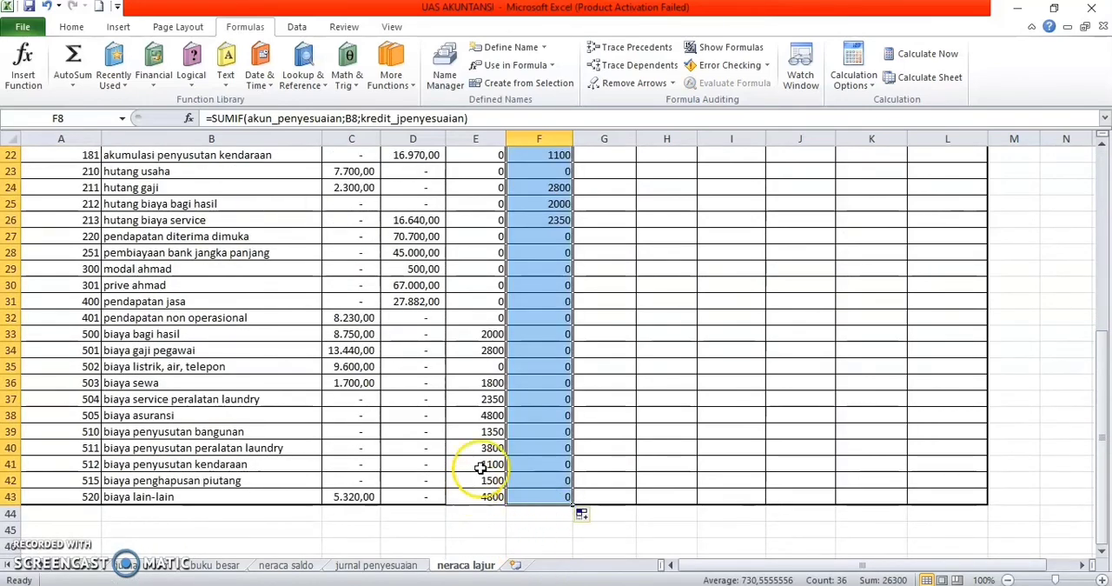
scroll(445, 463, up, 3)
scroll(450, 461, up, 4)
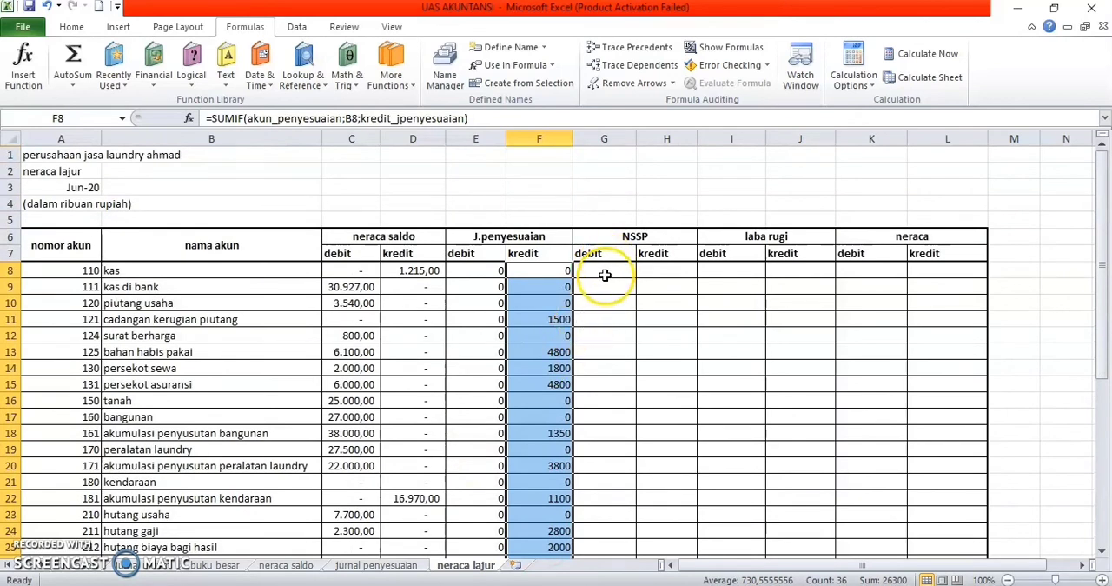
click(605, 274)
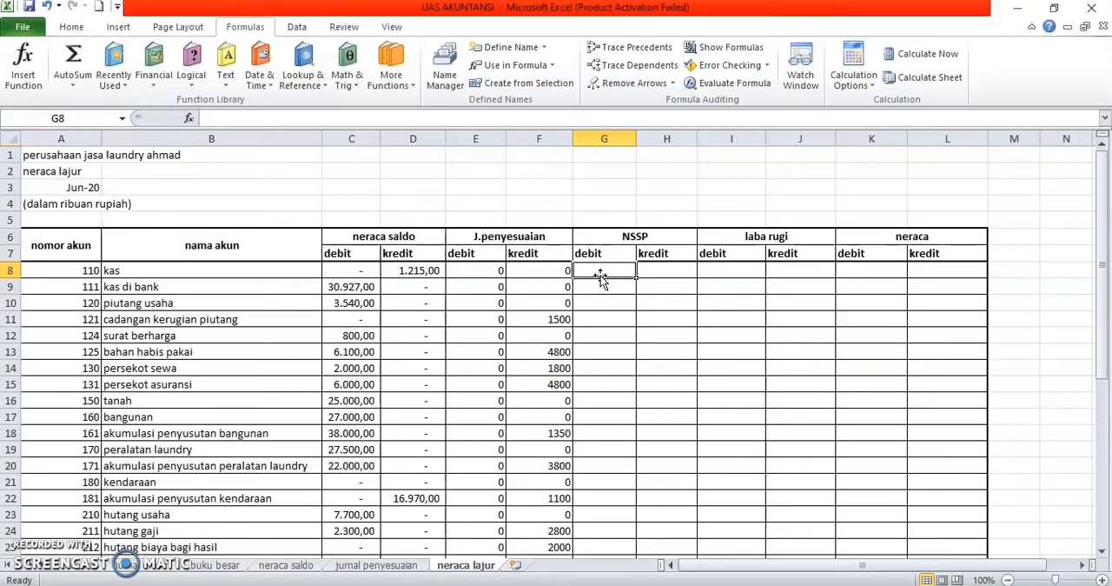
Step: Start an IF formula in the NSSP debit cell G8 for kas with the logical test (C8+E8)>(D8+F8)
text(=)
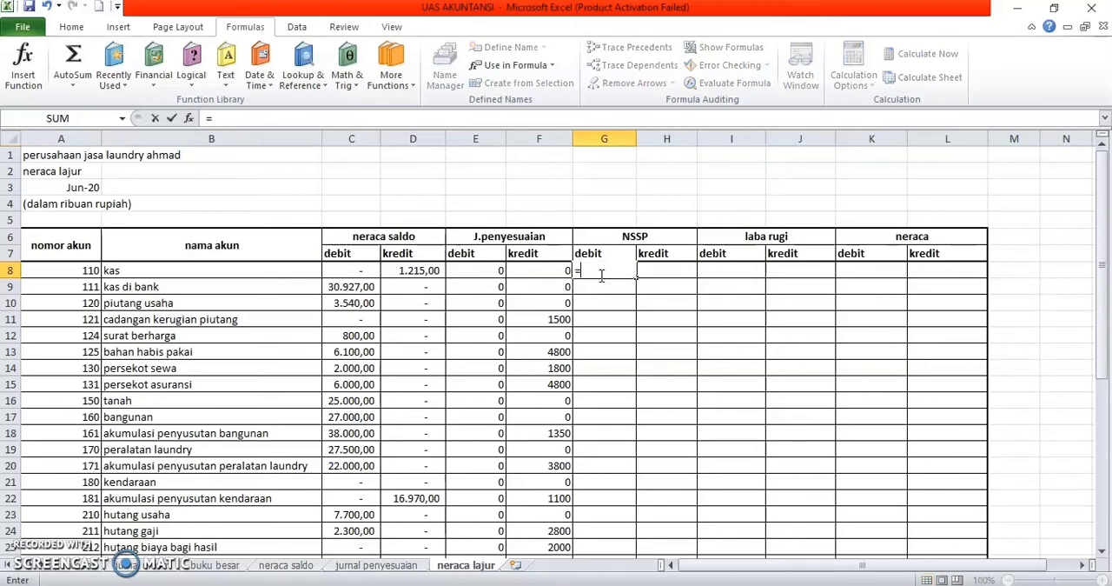
text(if)
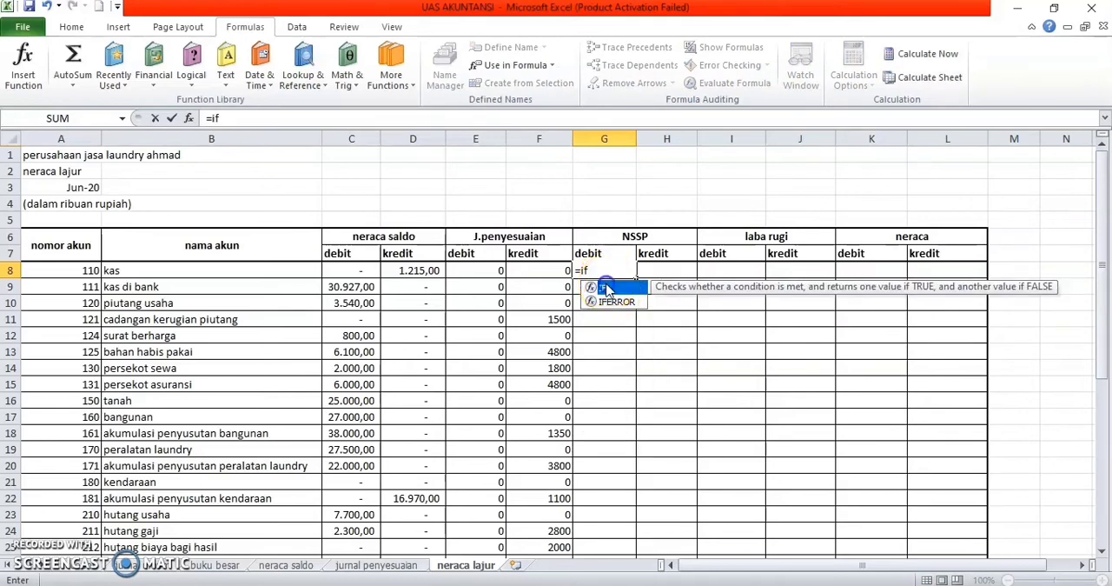
double_click(607, 288)
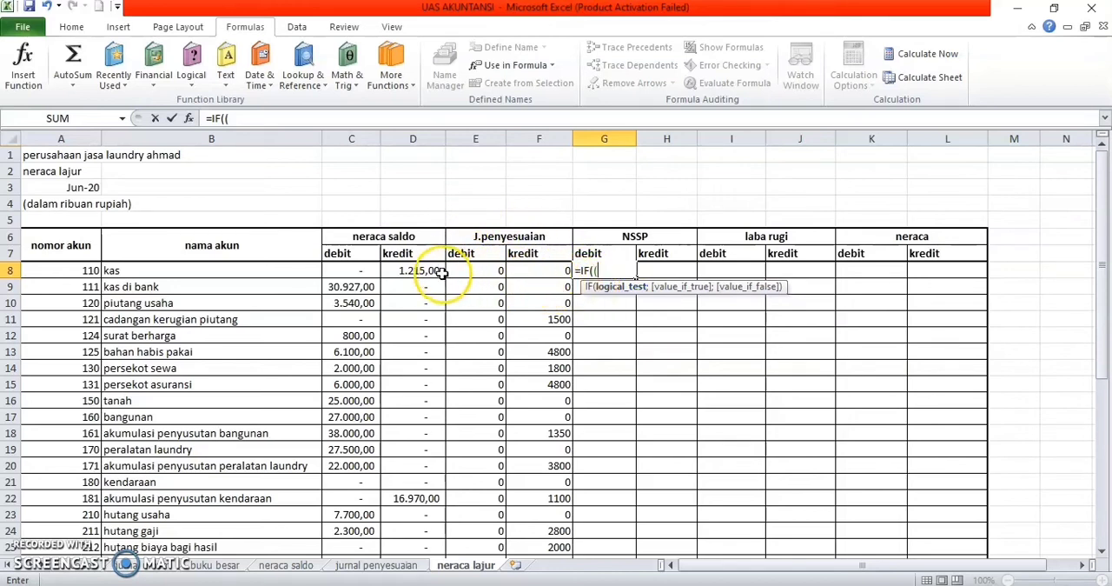
click(371, 271)
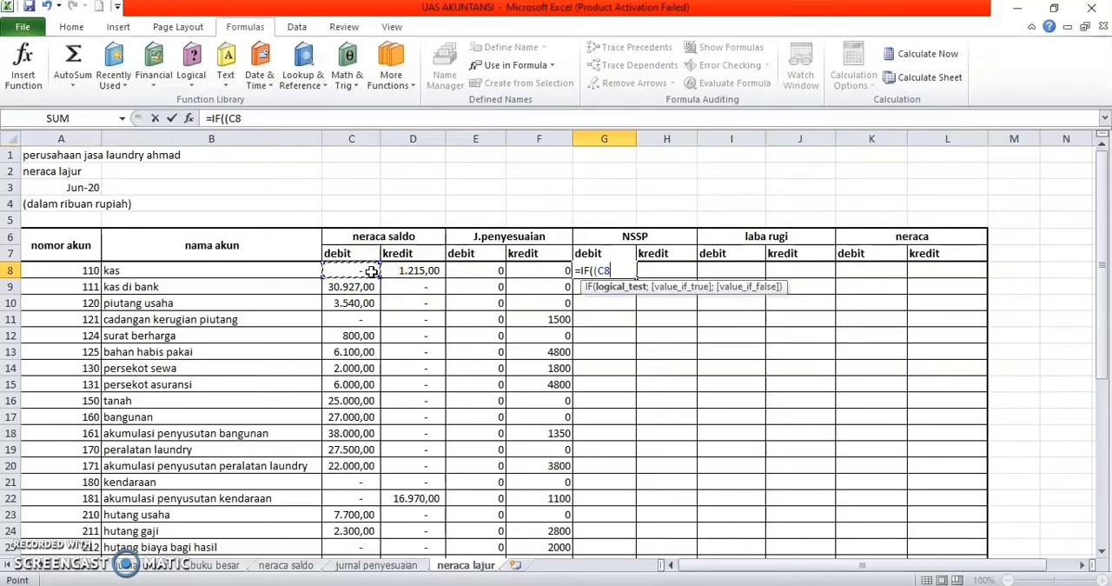
text(=)
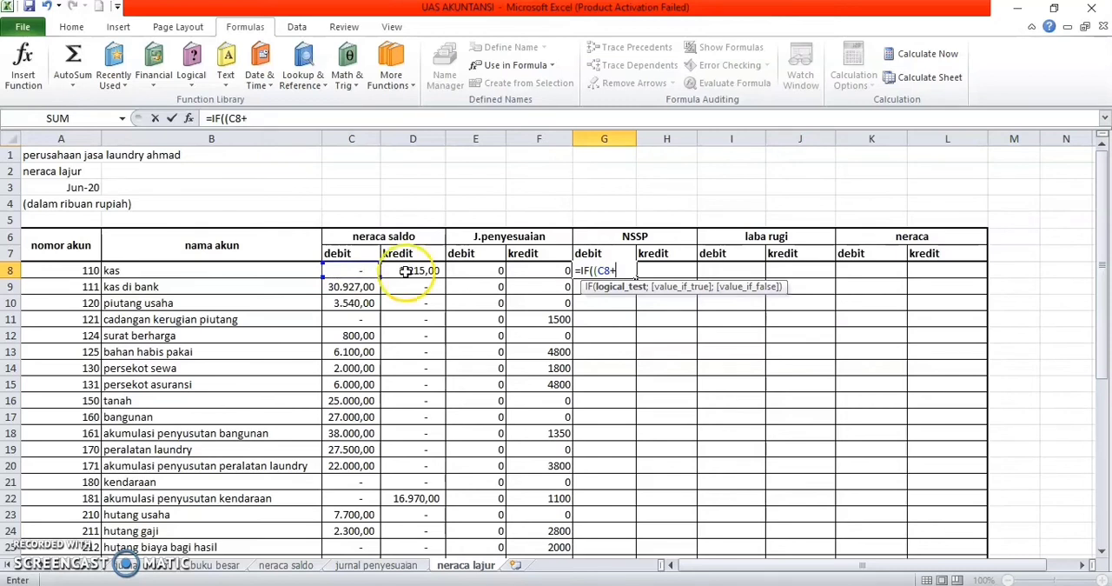
click(491, 272)
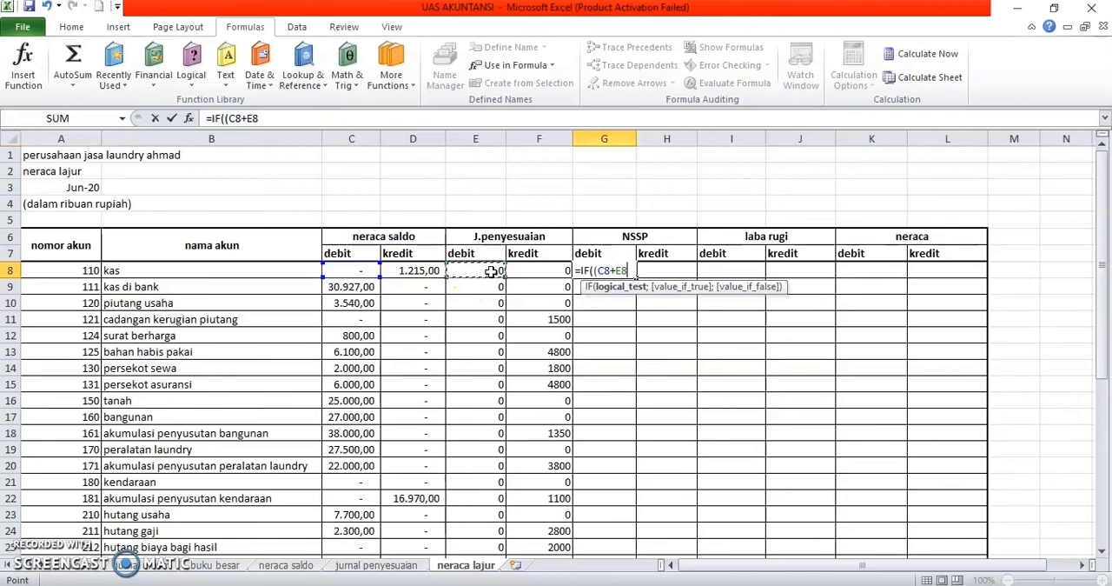
text()>()
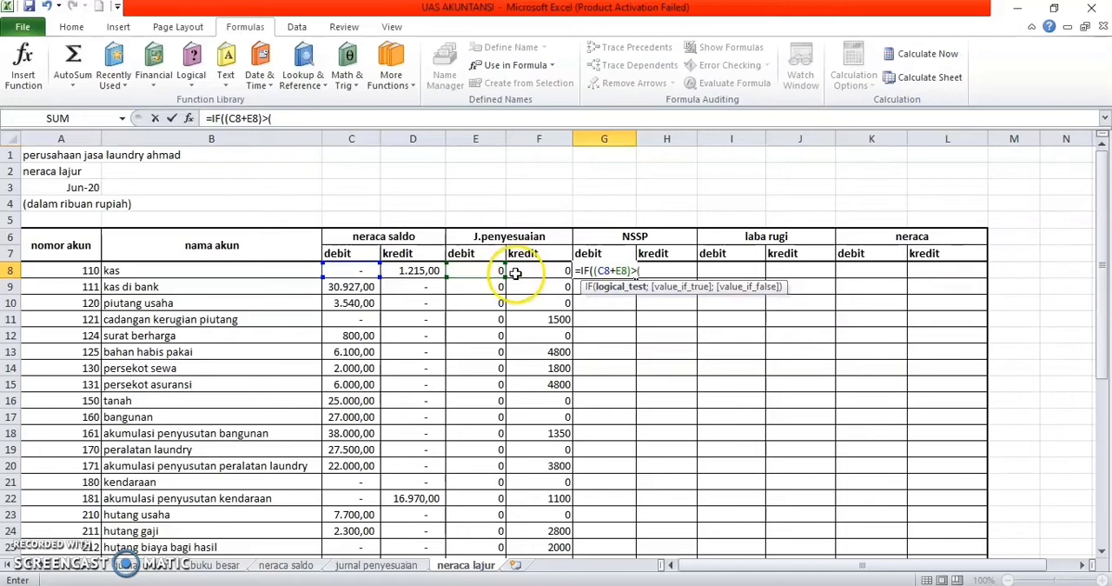
click(409, 271)
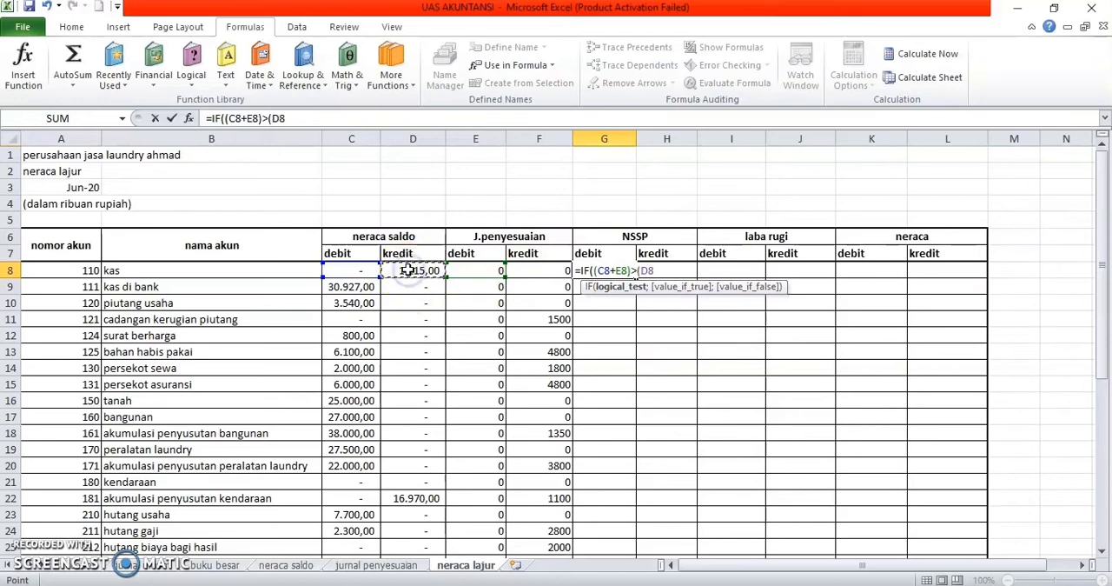
text(+)
click(538, 272)
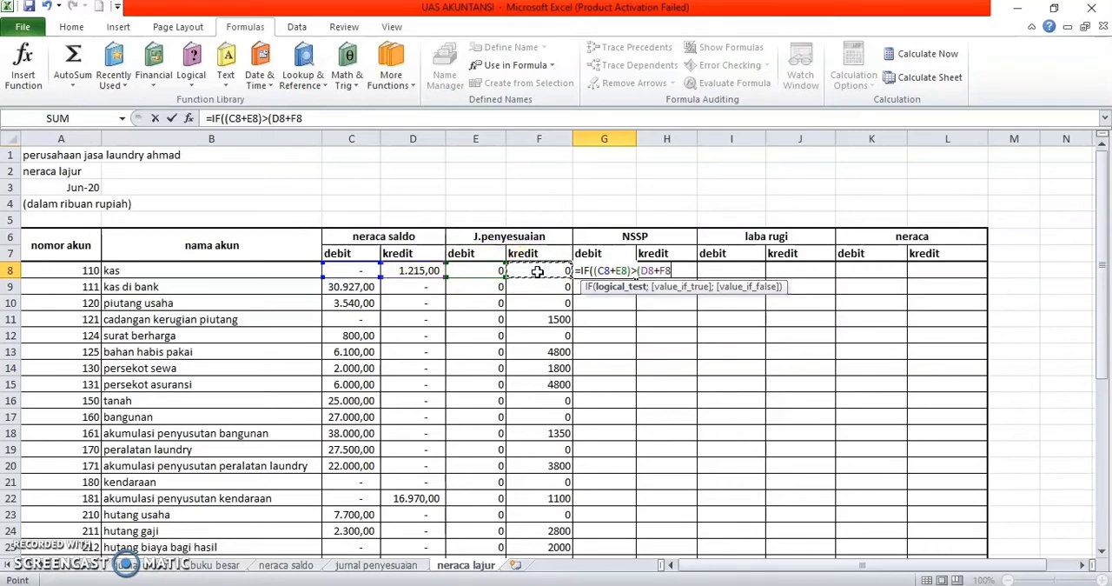
text(;)
text(;)
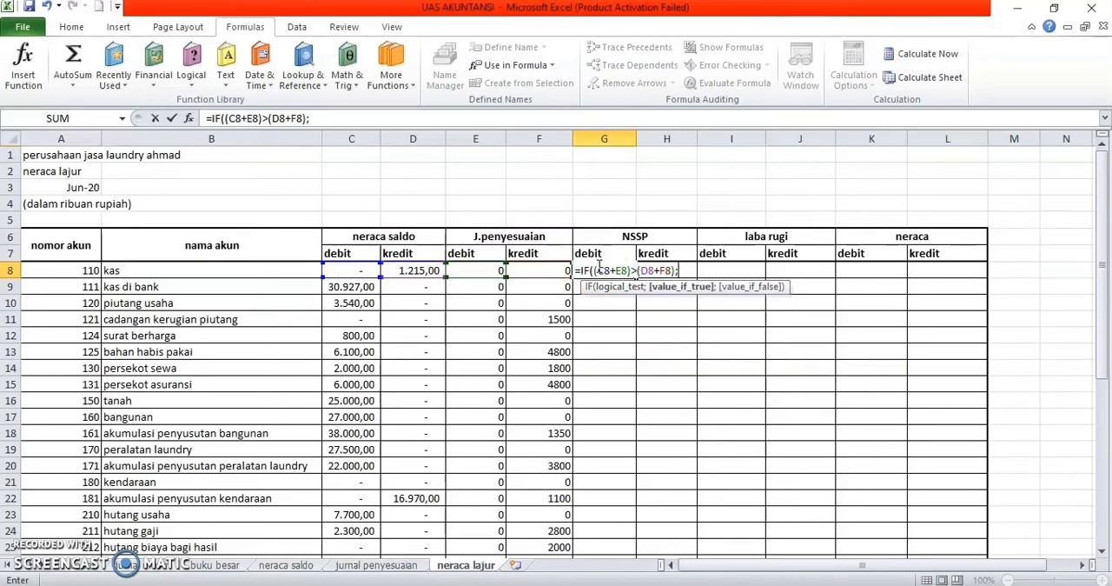
text(()
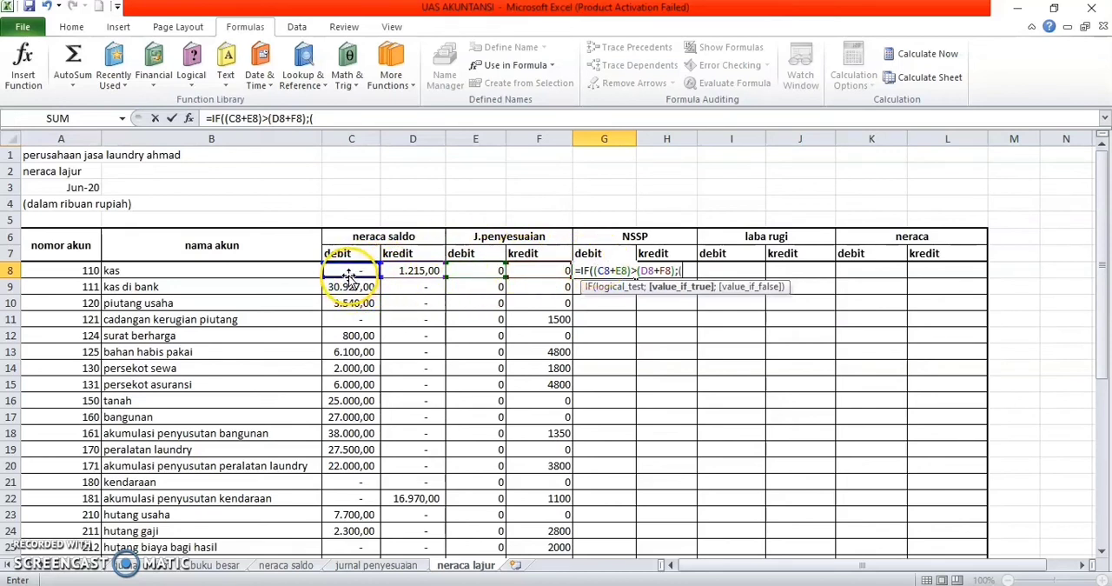
Step: Complete the G8 IF formula with (C8+E8-D8-F8) as the true value and 0 as the false value
click(347, 273)
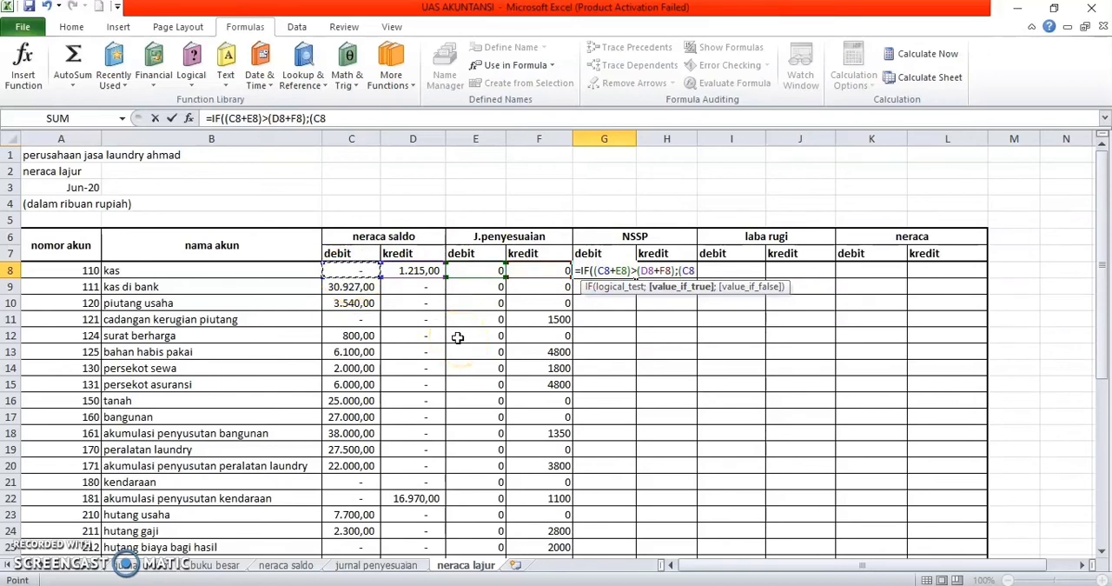
text(+)
click(476, 270)
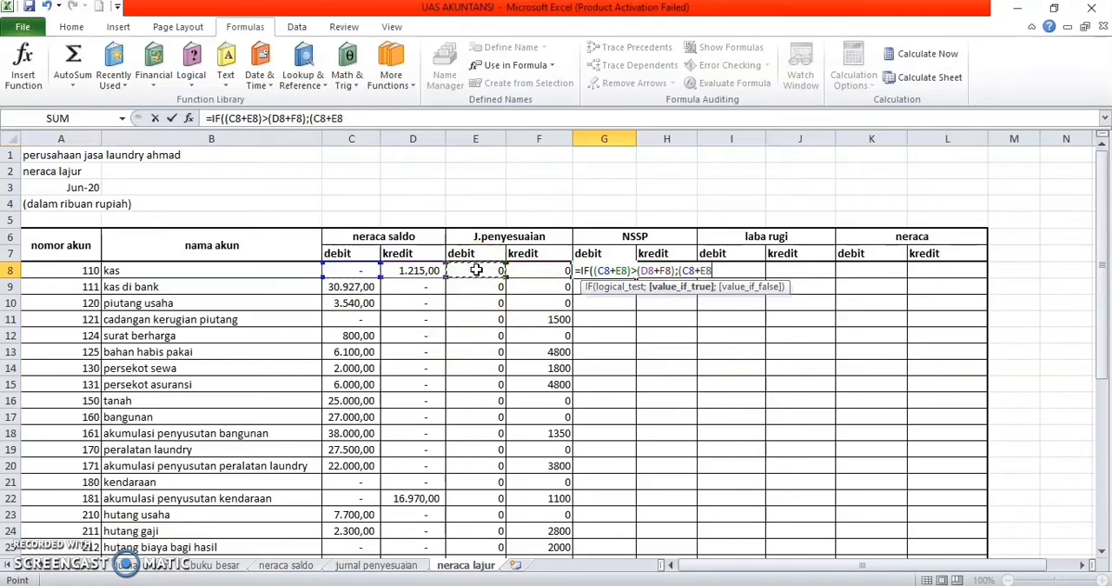
text(-)
click(412, 270)
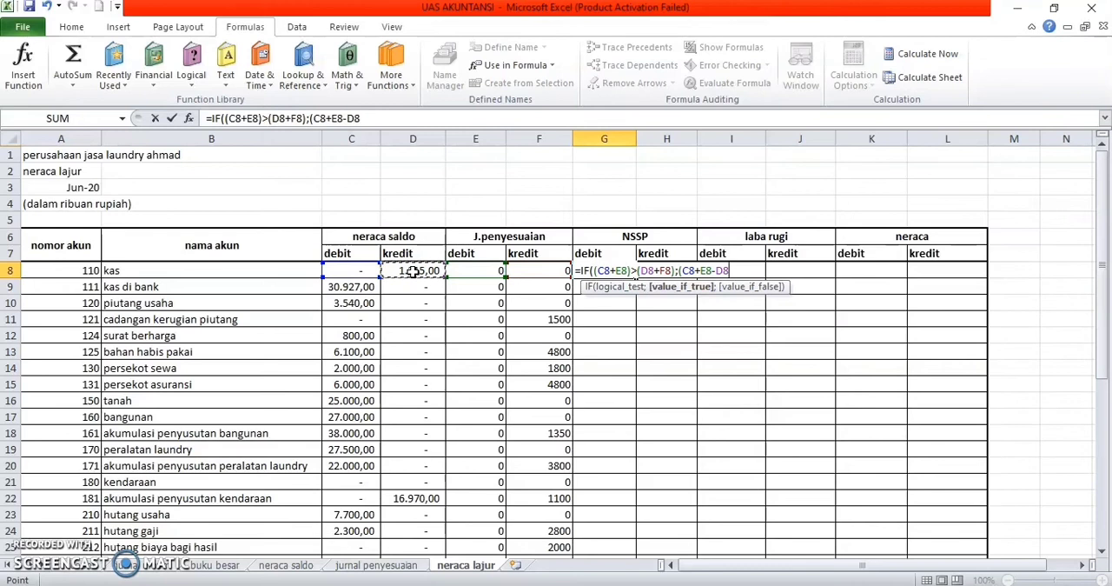
text(-)
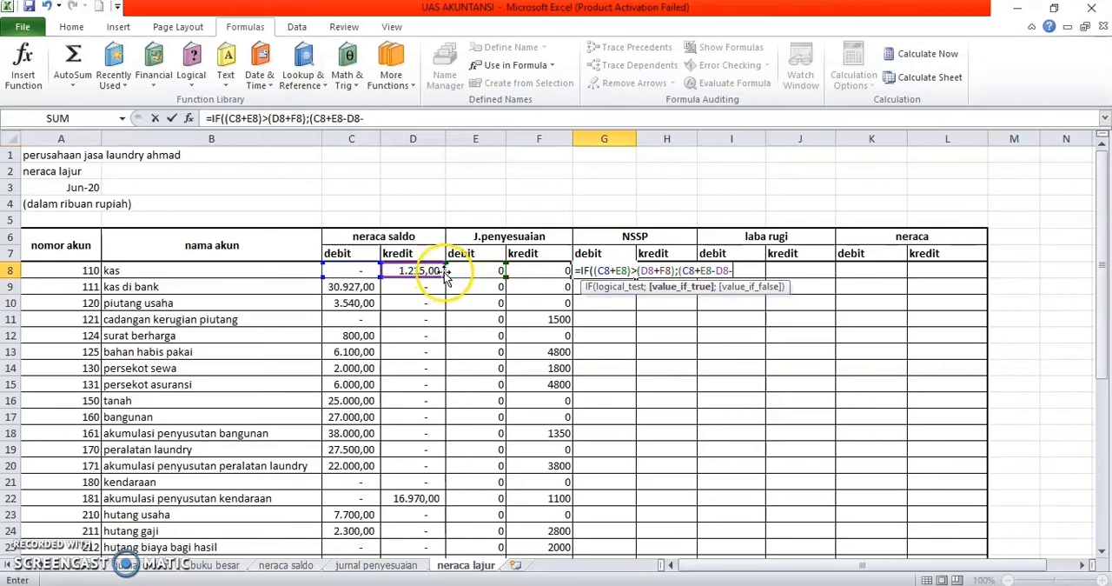
click(540, 270)
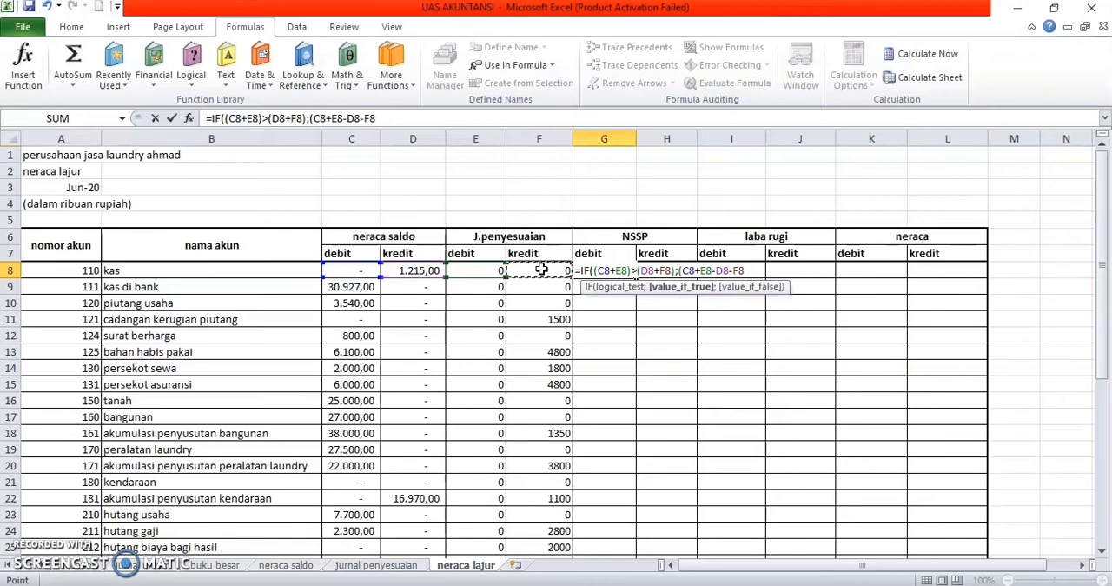
text();0)
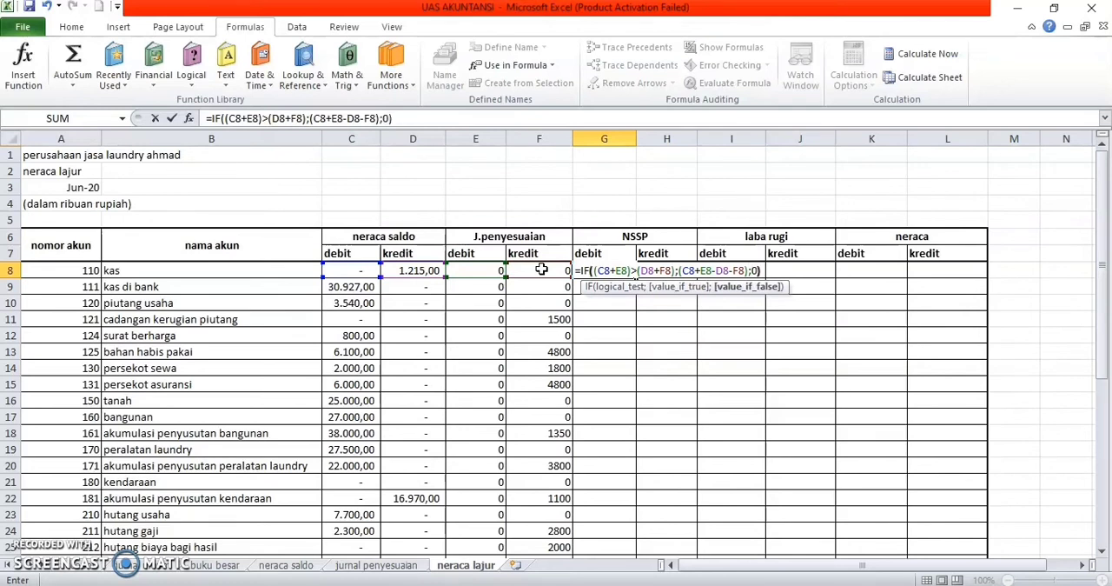
text())
key(Return)
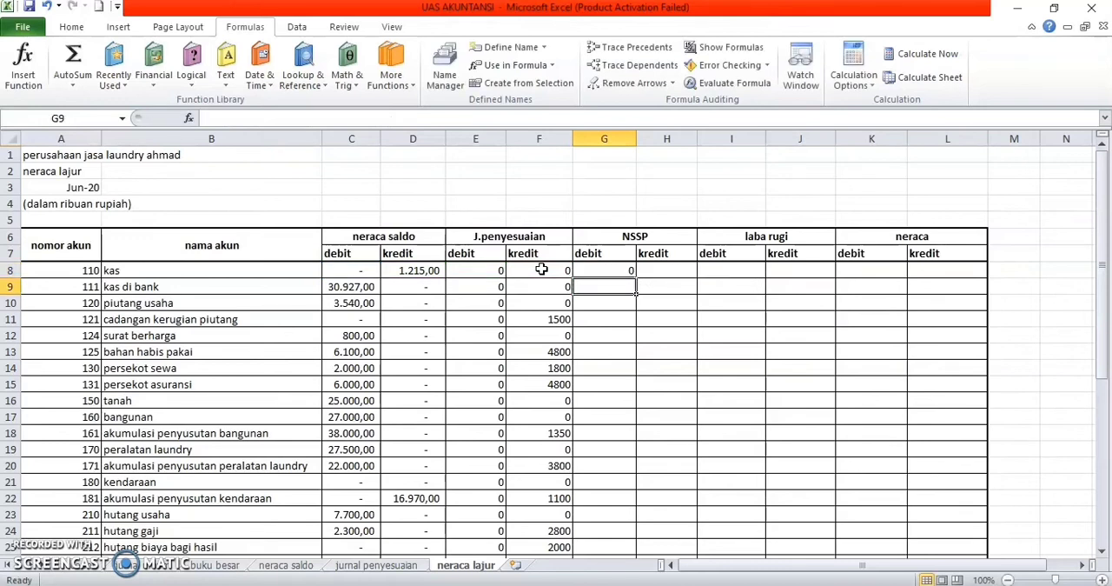
Step: Fill the NSSP debit formula from G8 down to G43 for all remaining accounts
click(631, 273)
drag(631, 273, 634, 529)
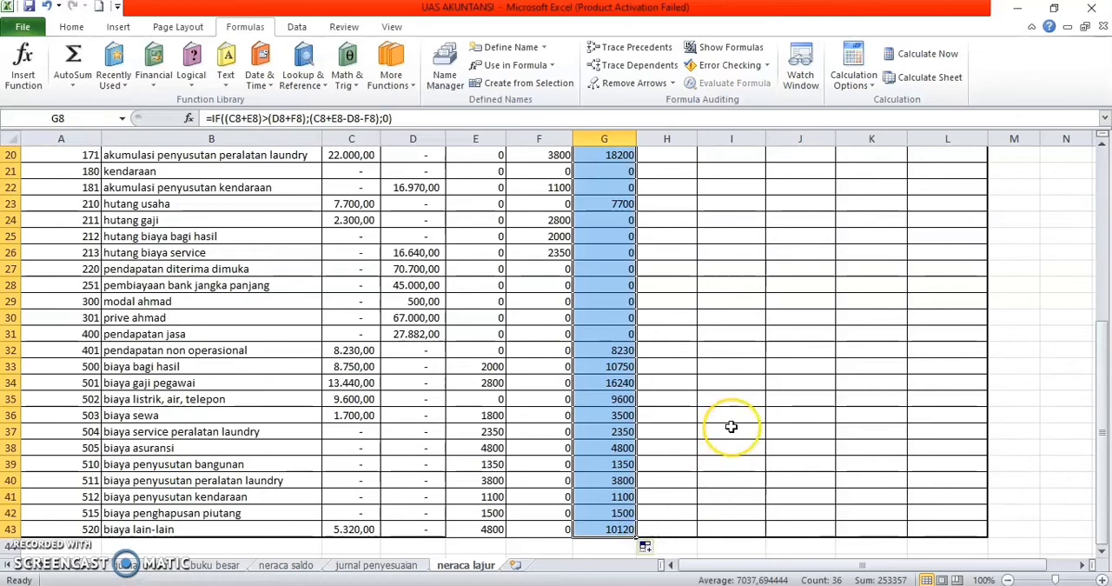
scroll(730, 427, up, 7)
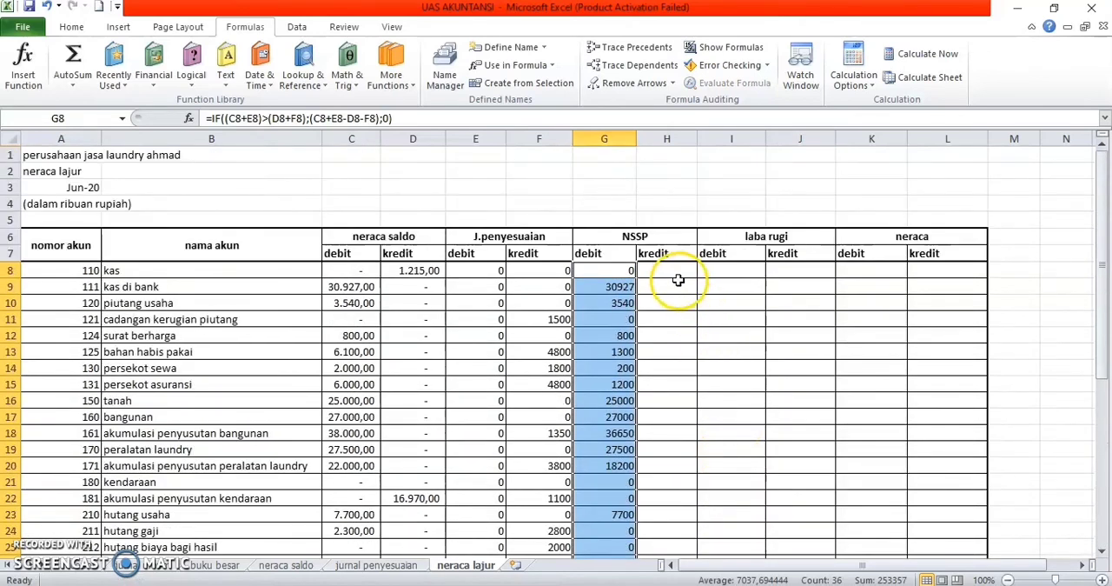
Step: Start an IF formula in the NSSP kredit cell H8 for kas, opening its logical test with (D8+F8)
click(677, 275)
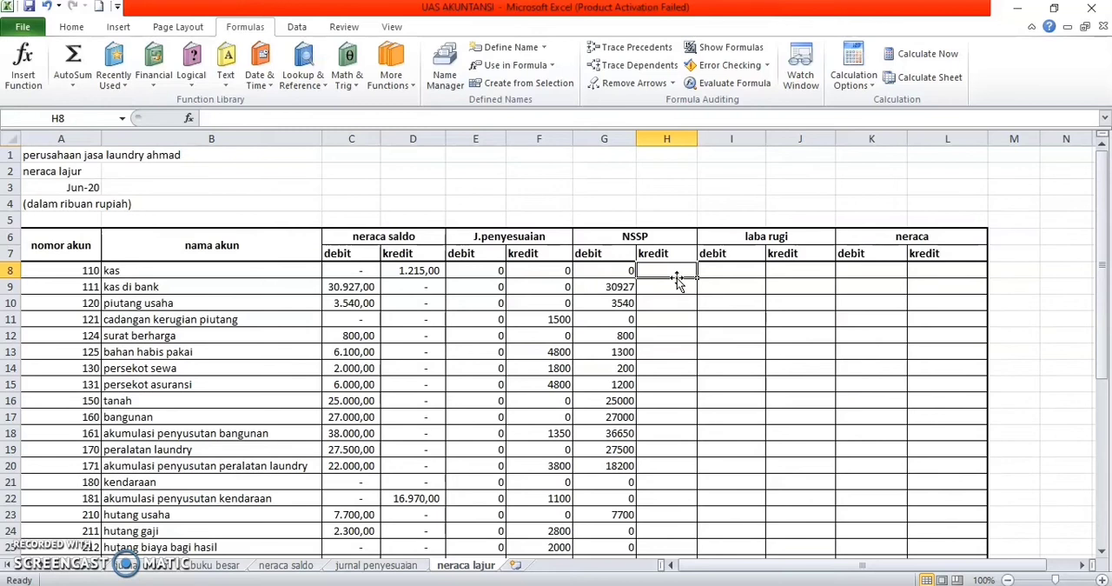
text(=)
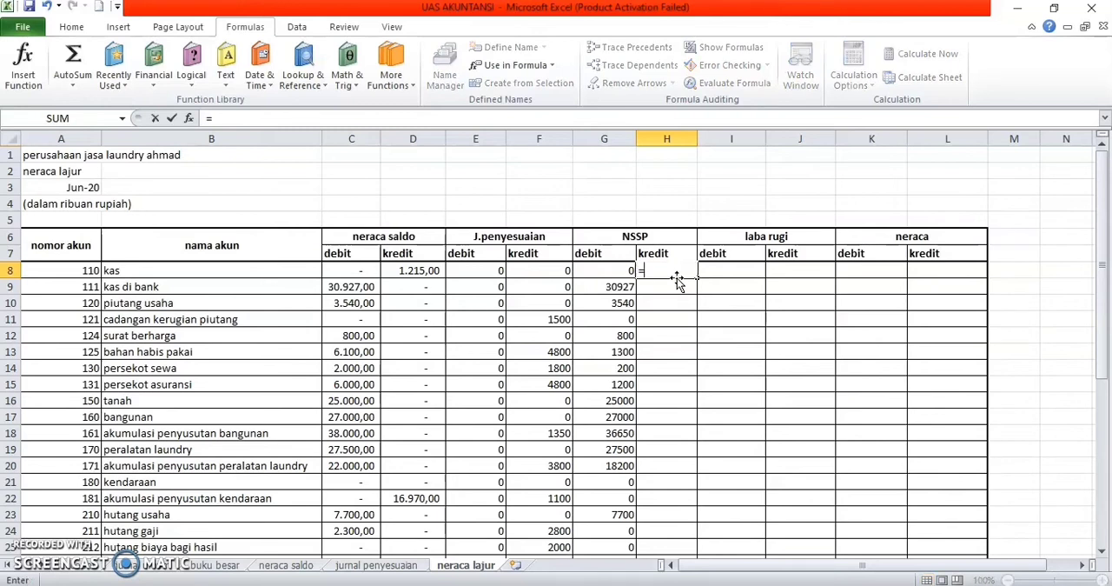
text(i)
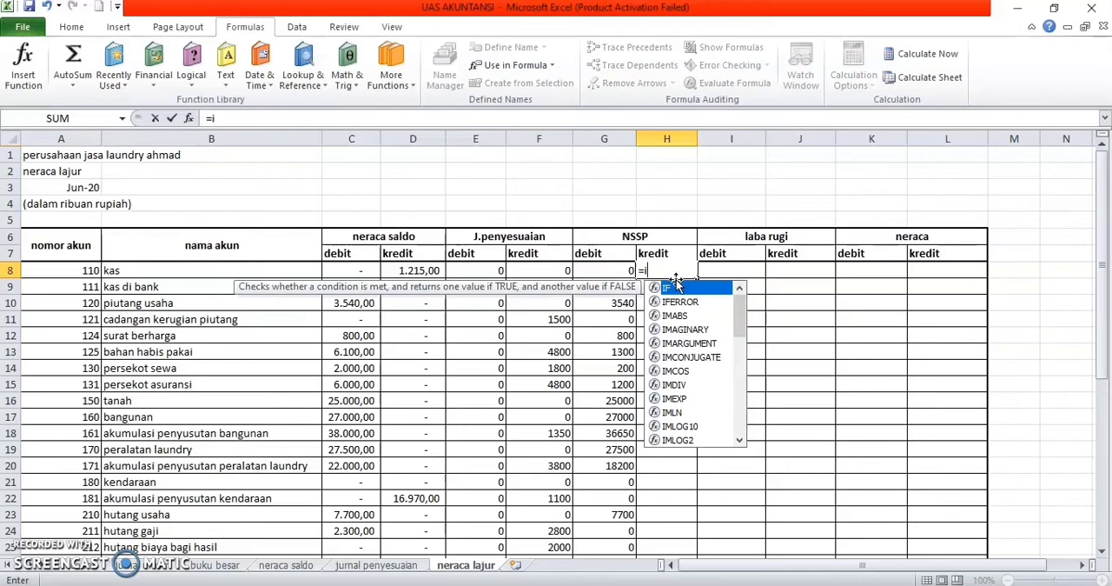
double_click(677, 290)
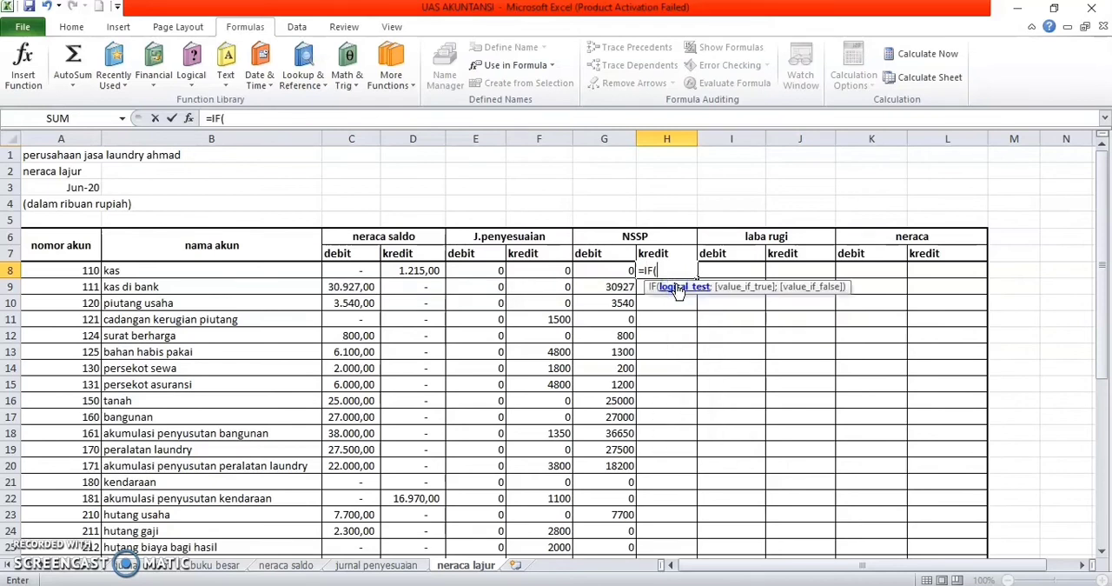
text(()
click(410, 273)
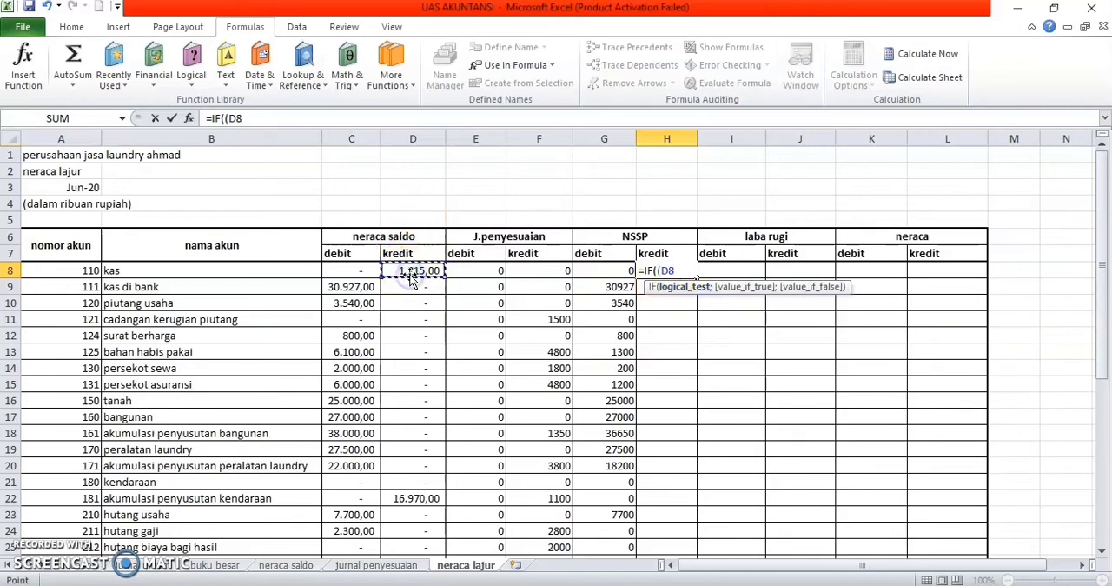
text(-)
key(BackSpace)
text(_)
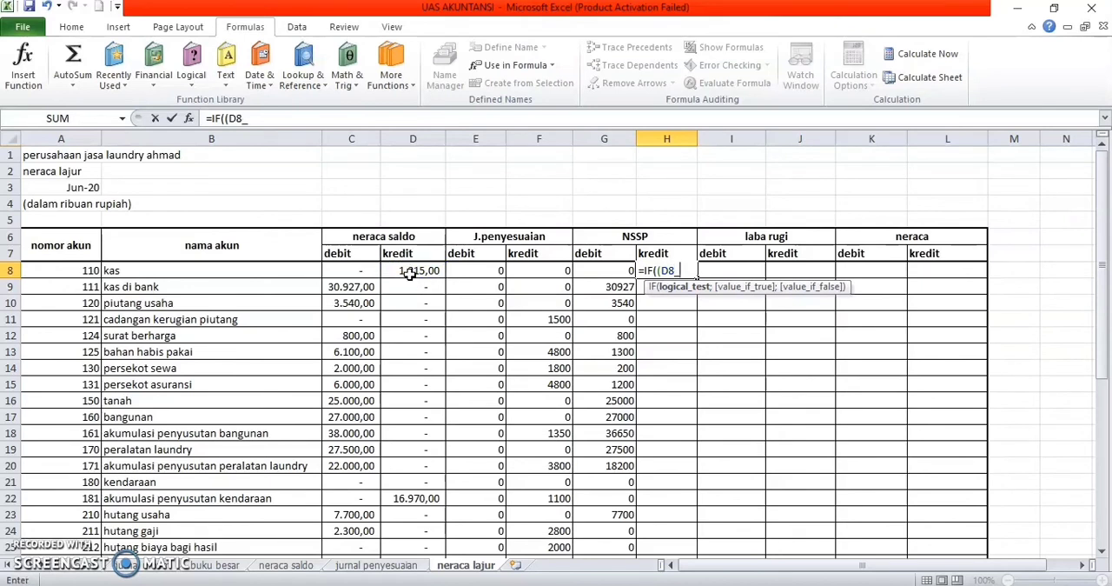
key(BackSpace)
text(+)
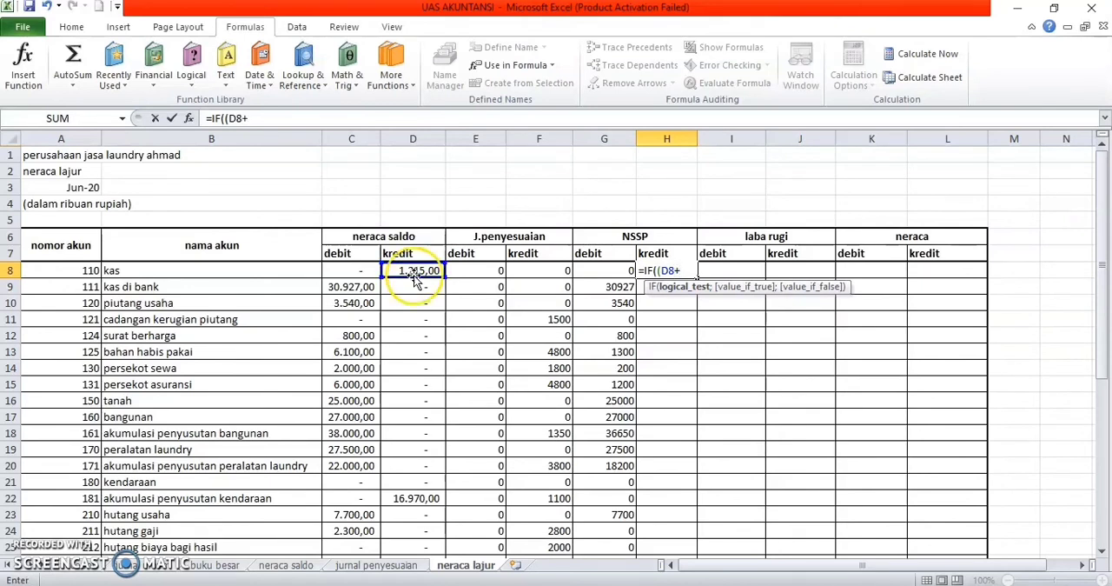
click(533, 272)
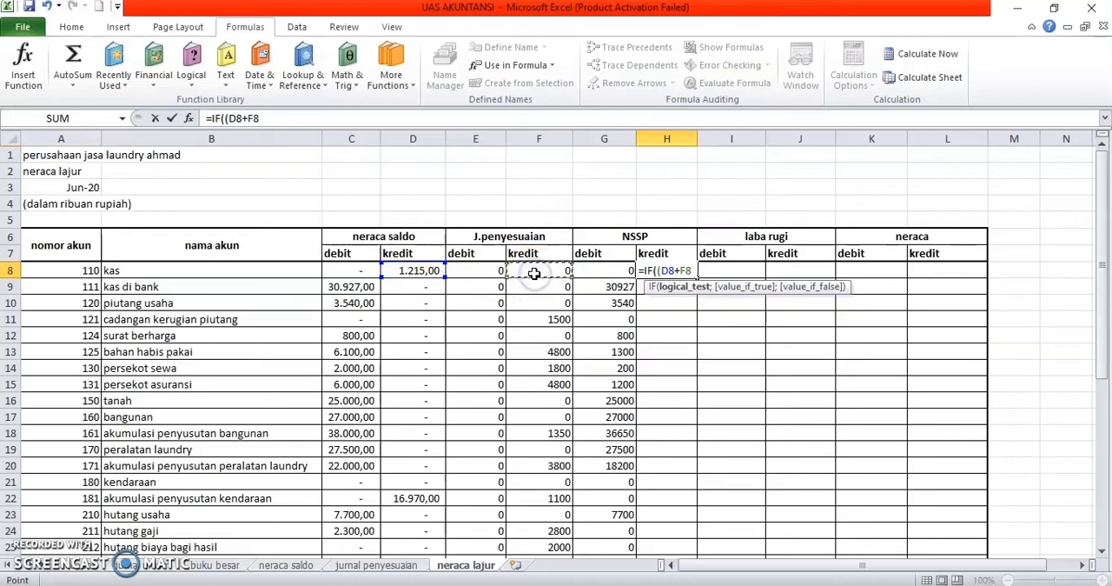
text())
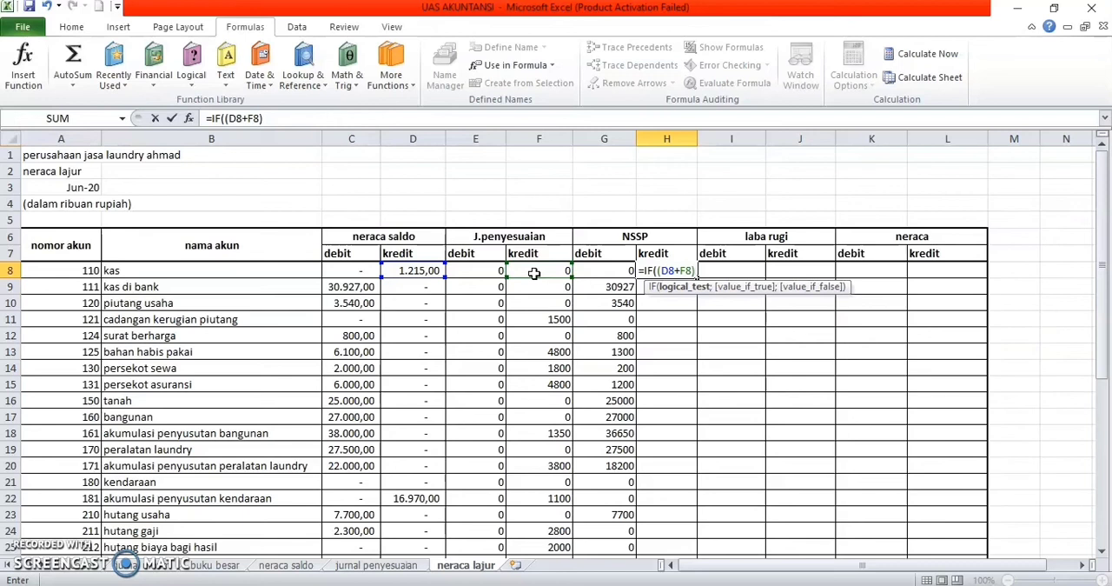
text(?)
Step: Add the greater-than operator after (D8+F8) in the H8 formula's logical test
key(BackSpace)
key(BackSpace)
click(364, 271)
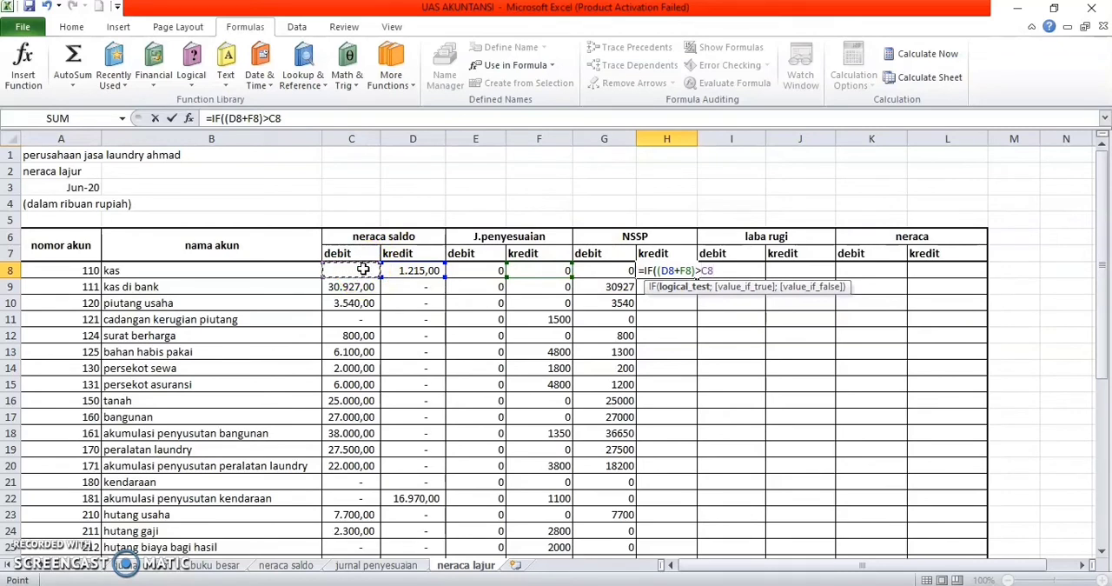
key(BackSpace)
key(BackSpace)
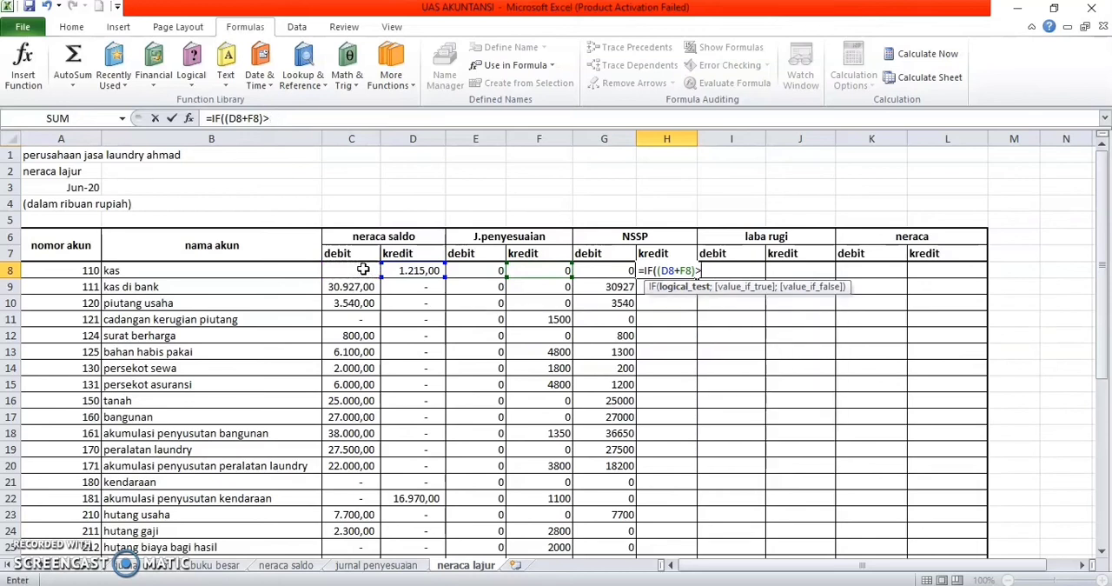
Step: Finish the logical test in H8 with the comparison term (C8+E8) and move on to the true value
text(()
click(363, 271)
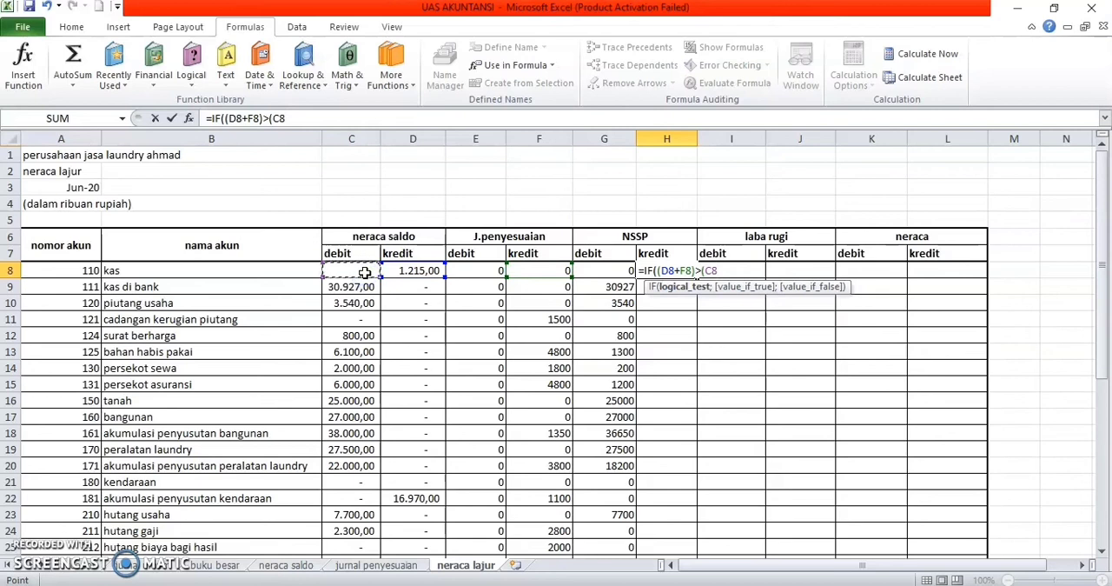
text(+)
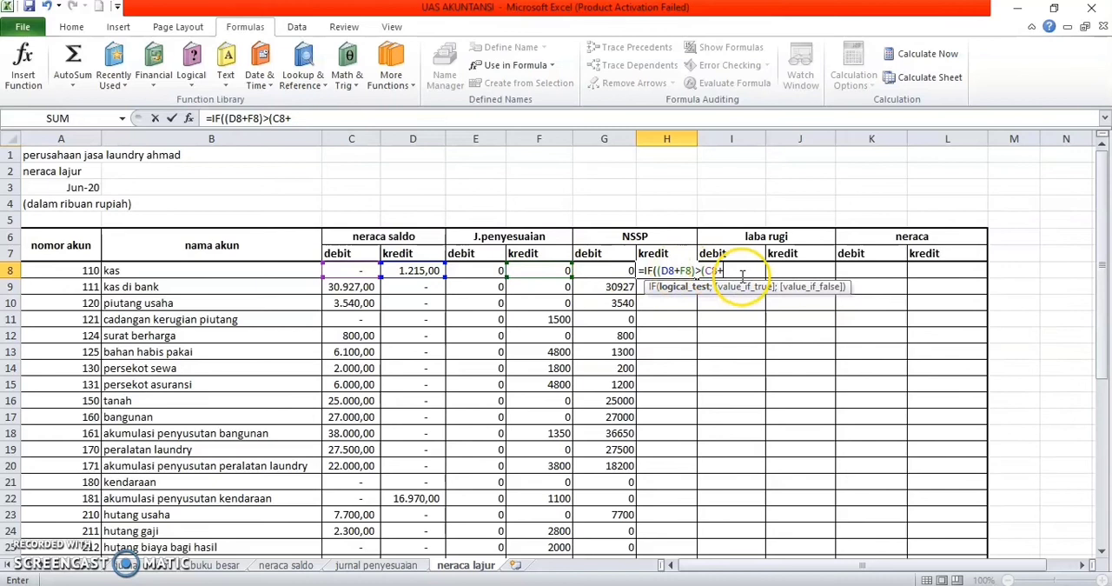
key(BackSpace)
key(BackSpace)
key(BackSpace)
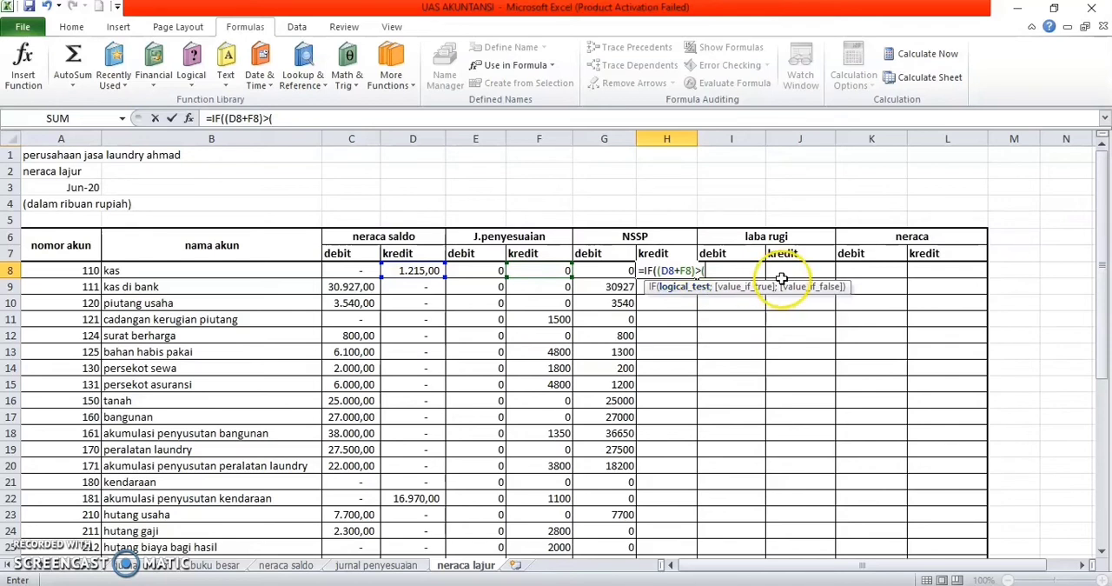
click(330, 272)
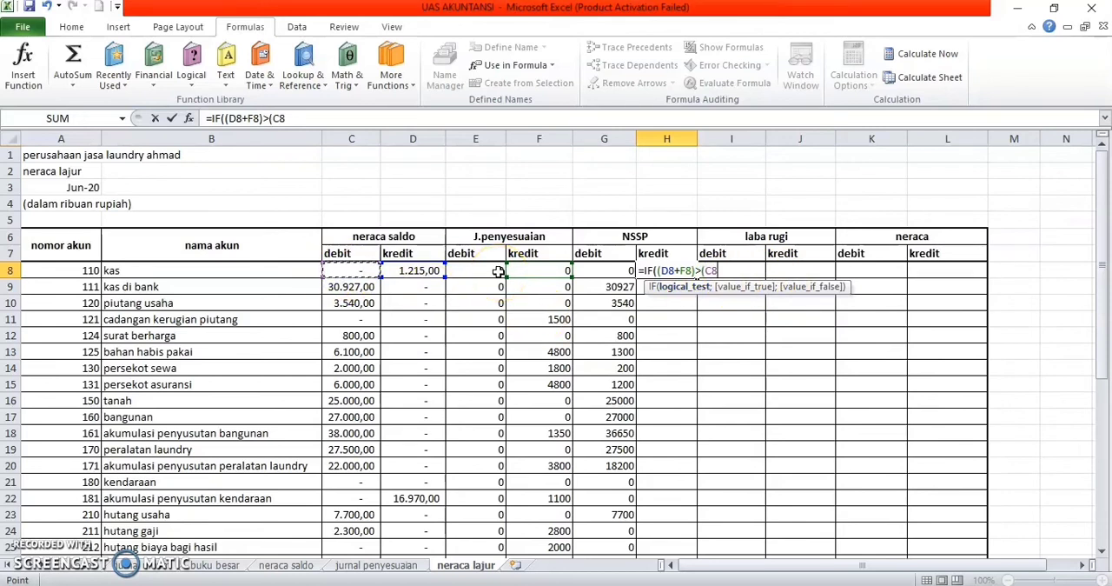
text(+)
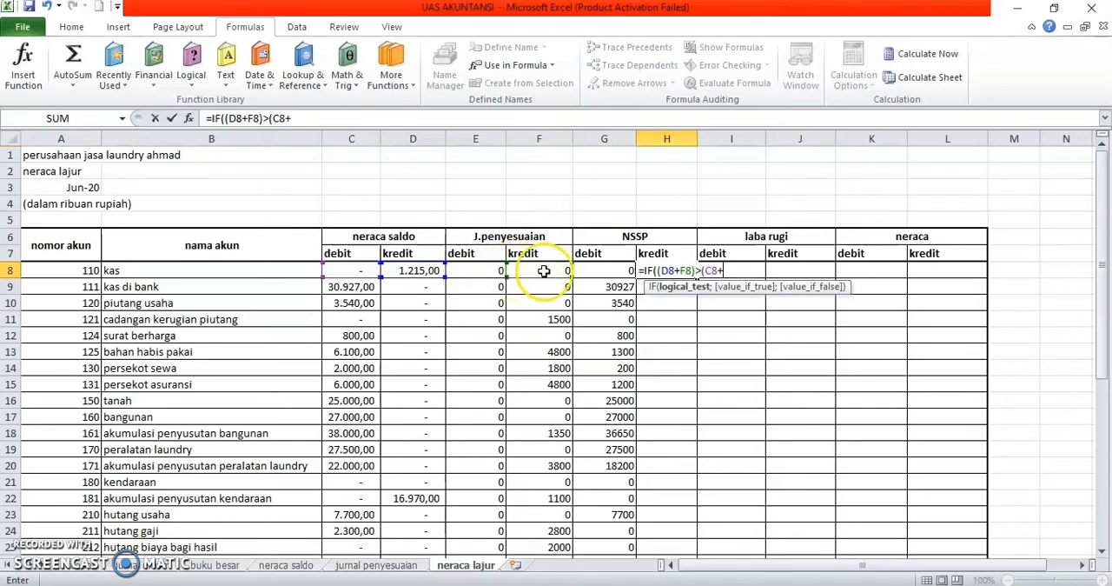
click(476, 272)
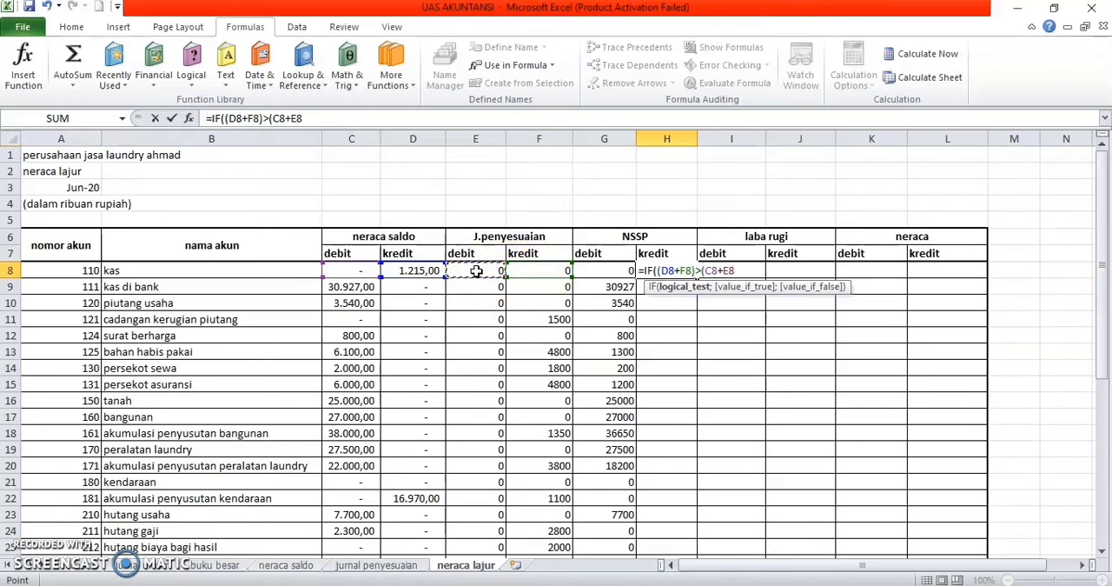
text();)
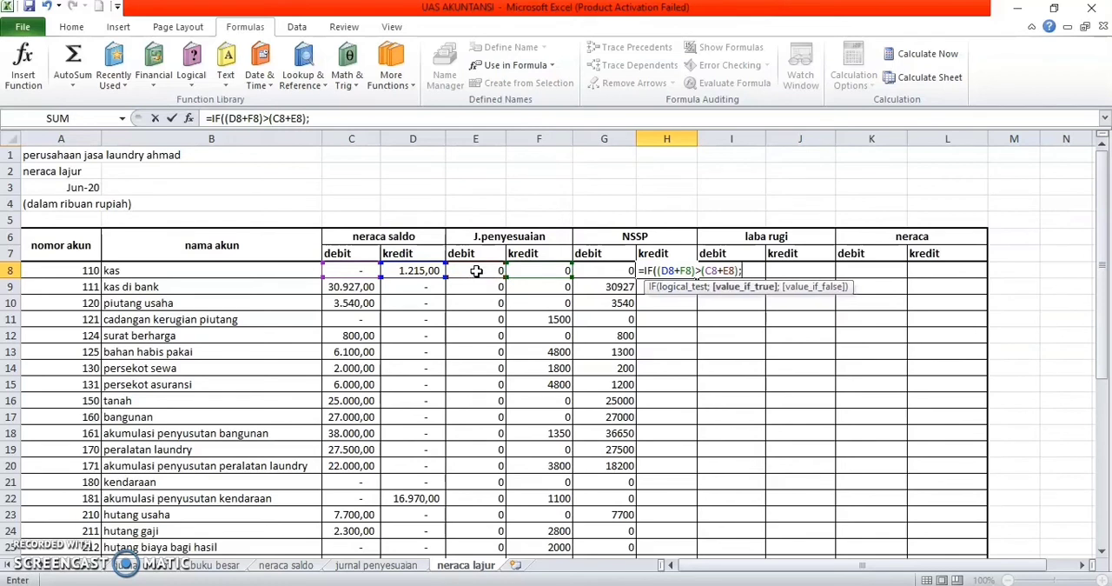
click(408, 274)
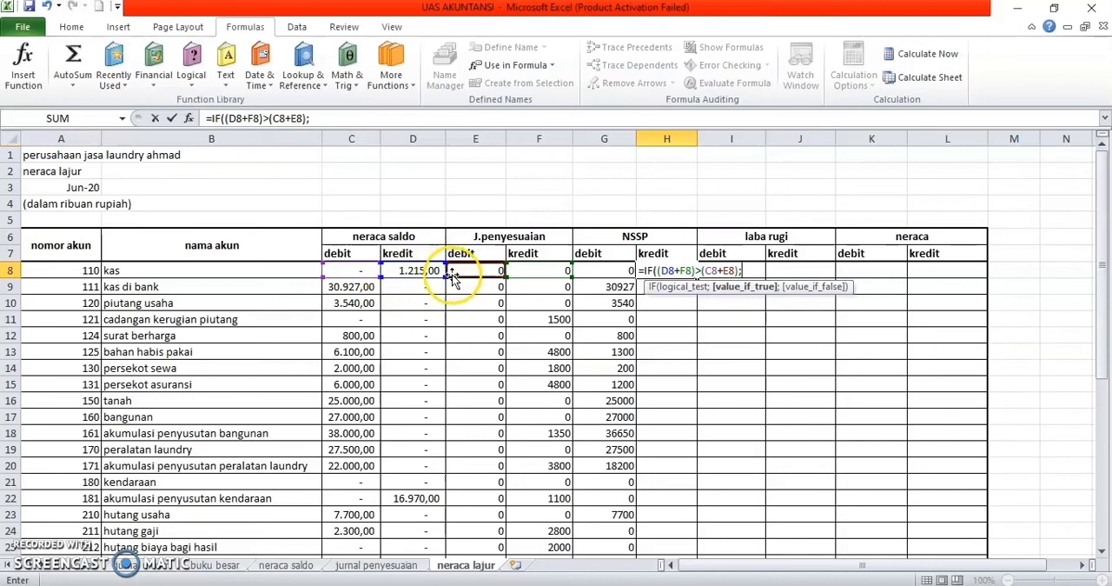
text(+)
click(506, 272)
key(BackSpace)
Step: Complete the H8 IF formula with (D8+F8-C8-E8) as the true value and 0 as the false value
text(()
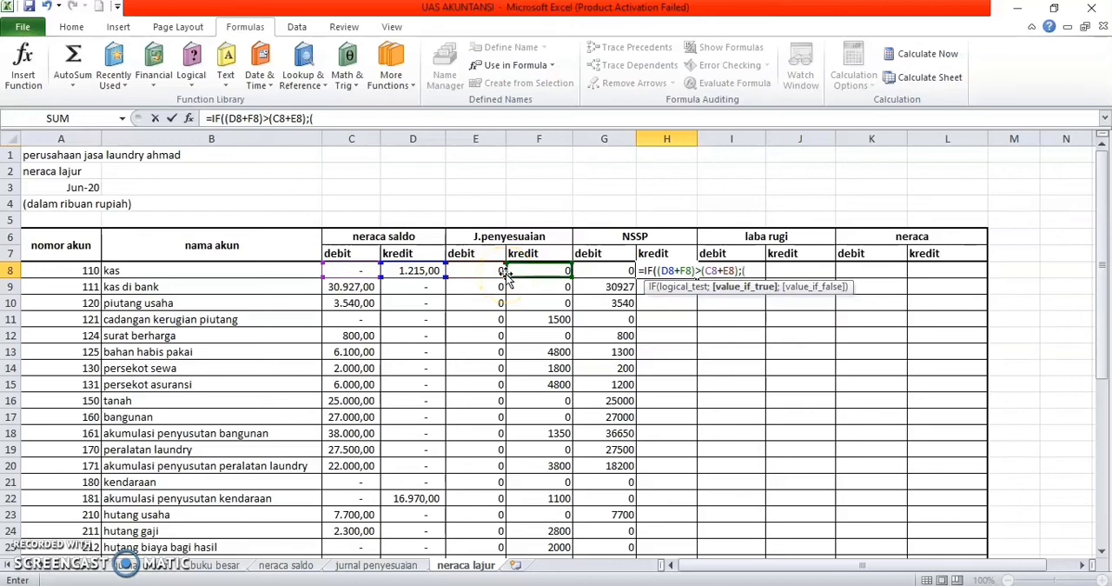
click(416, 272)
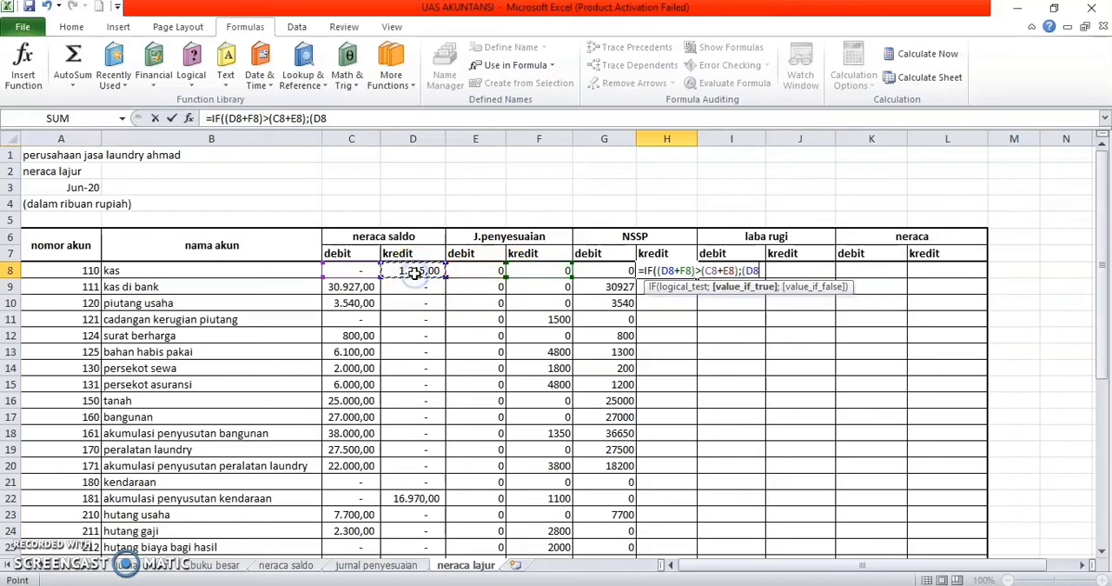
text(+)
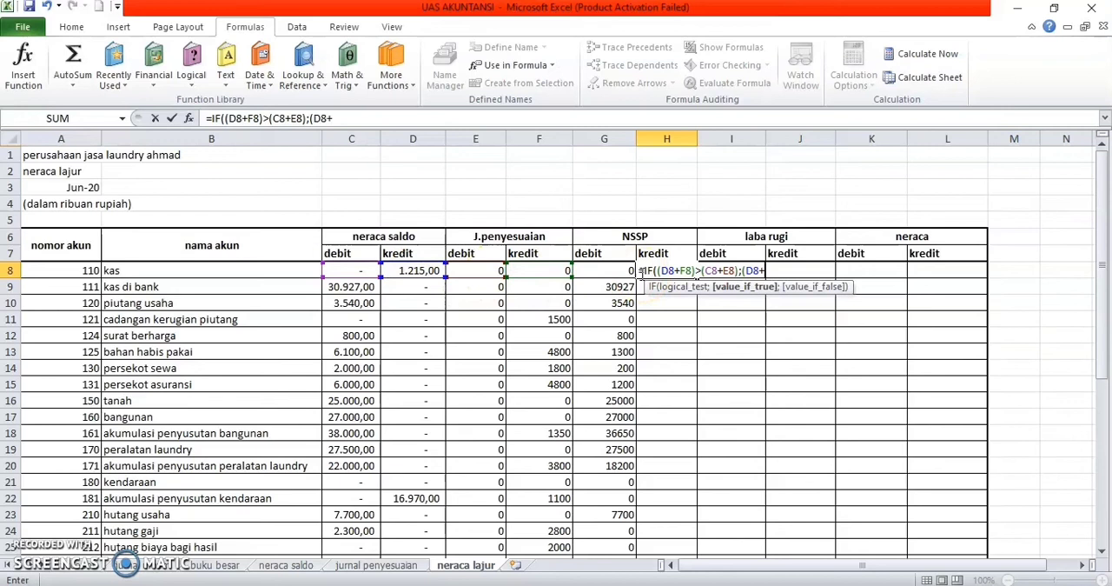
click(536, 273)
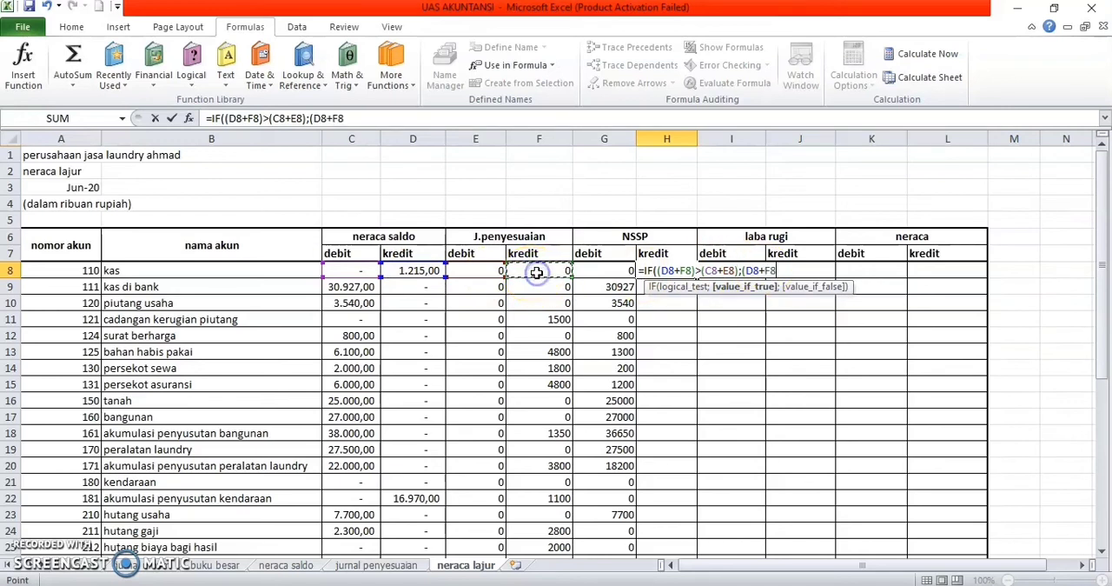
text(-)
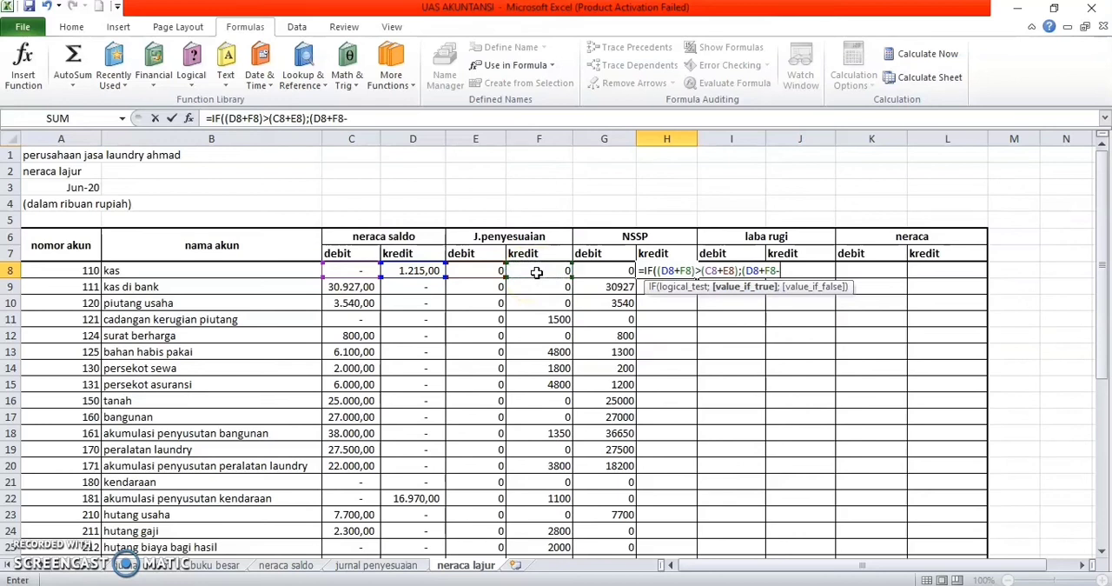
click(356, 270)
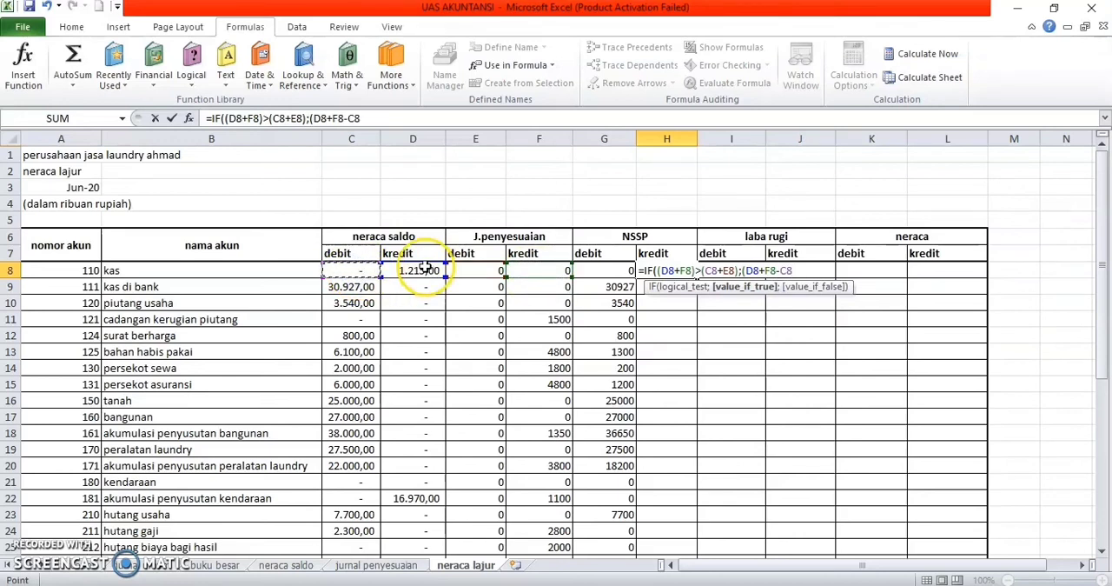
text(-)
click(478, 272)
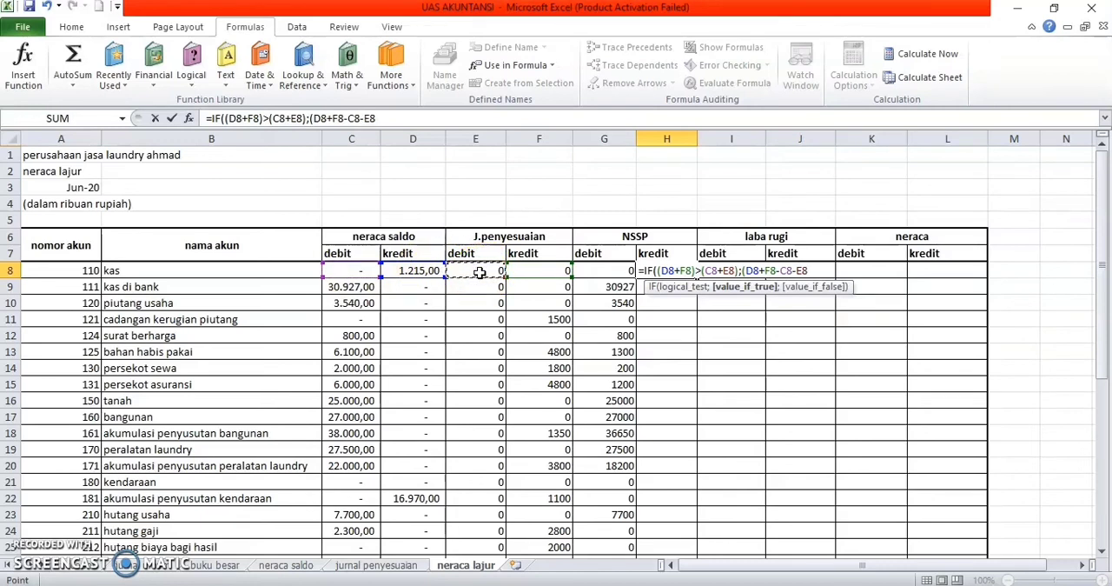
text();0)
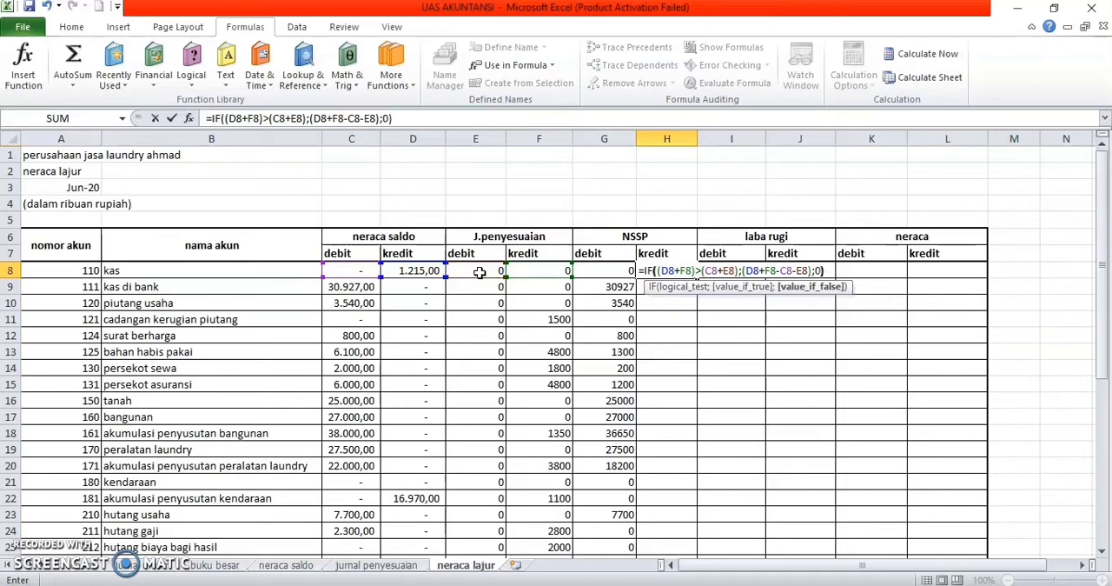
key(Return)
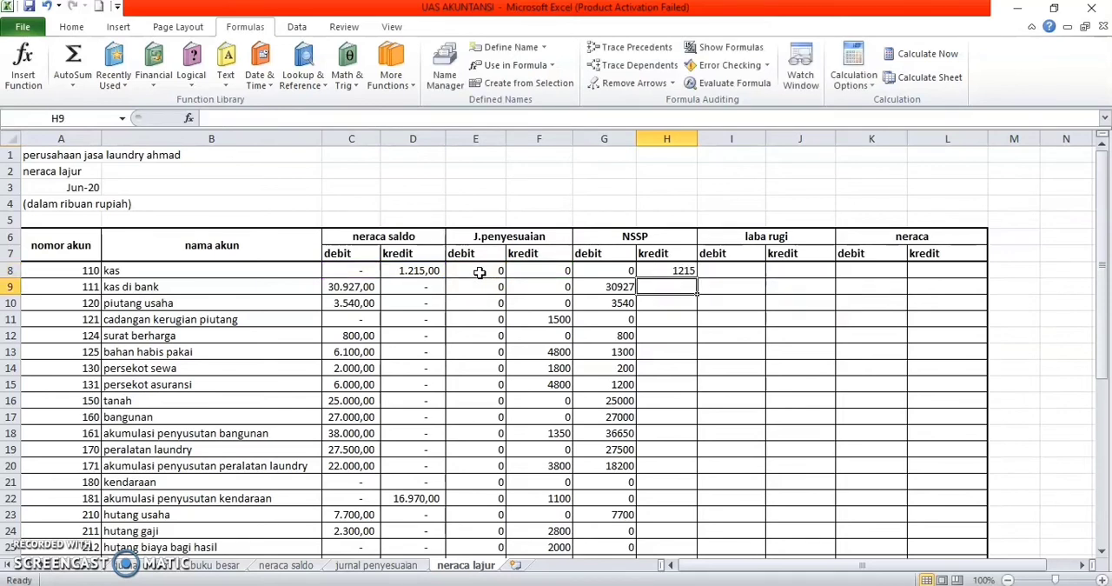
Step: Fill the NSSP kredit formula from H8 down to H43 for all remaining accounts
click(683, 270)
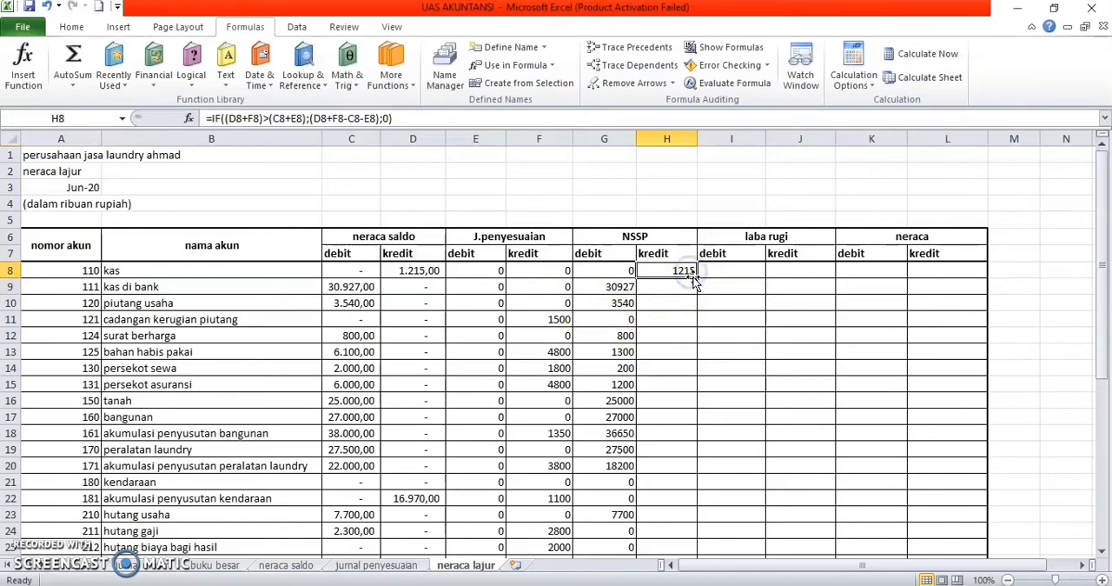
drag(697, 278, 687, 479)
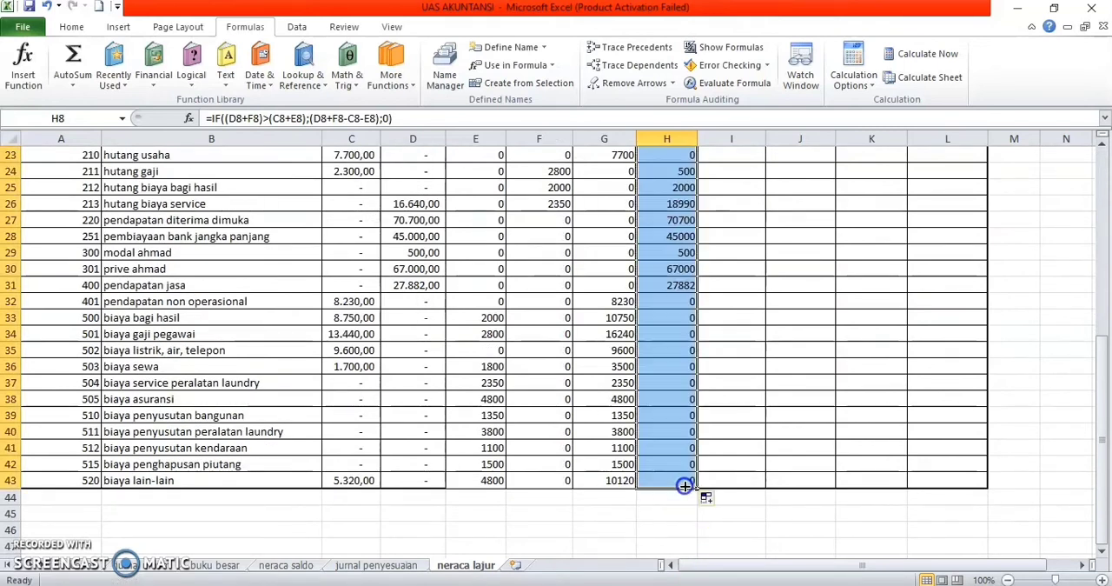
Step: Total the NSSP debit column in G44 with a SUM of G8:G43
click(589, 496)
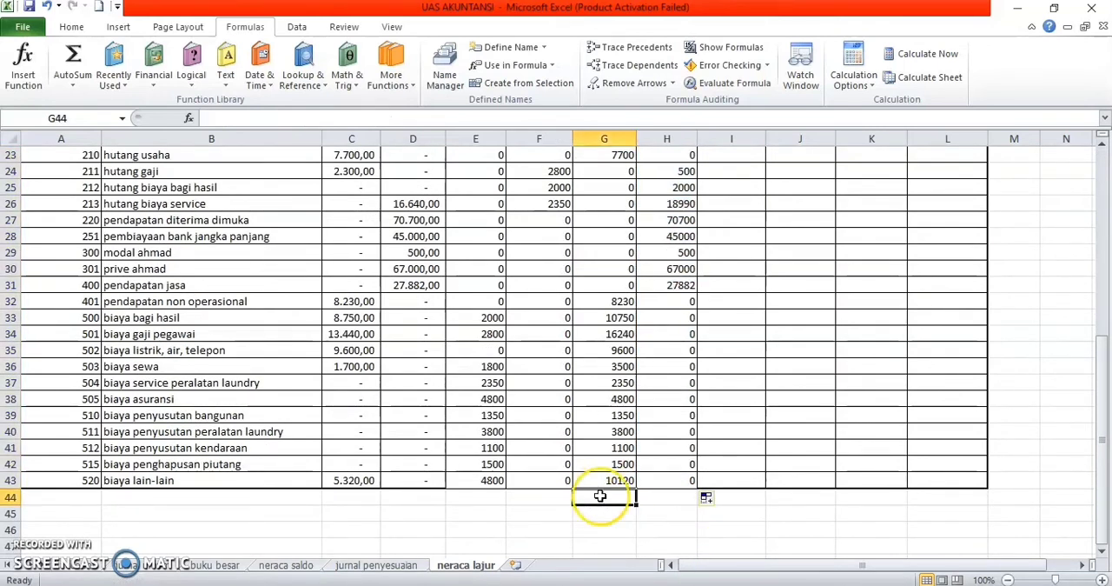
text(=)
text(su)
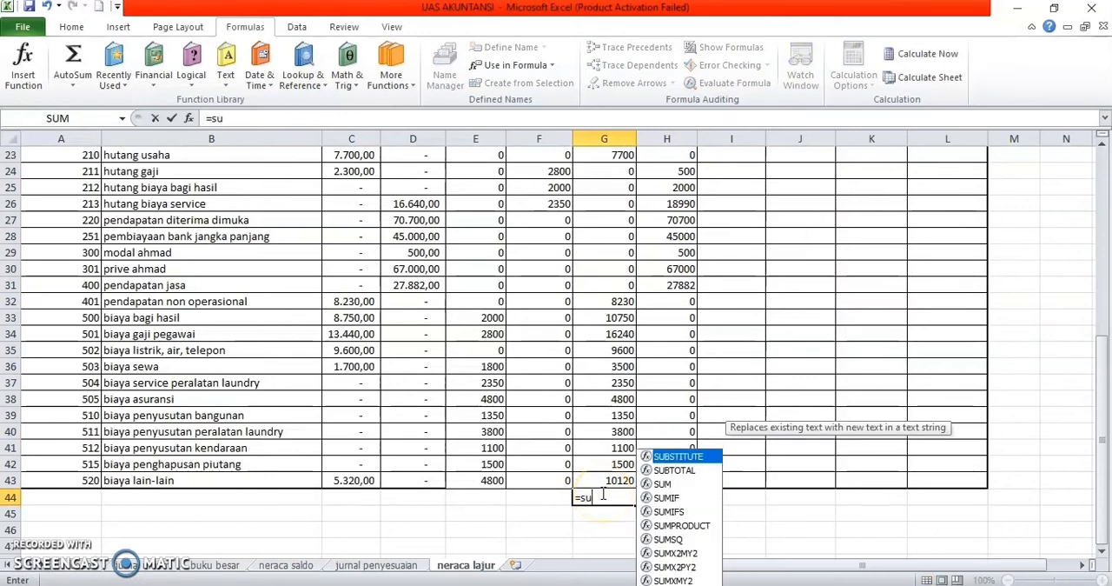
text(m()
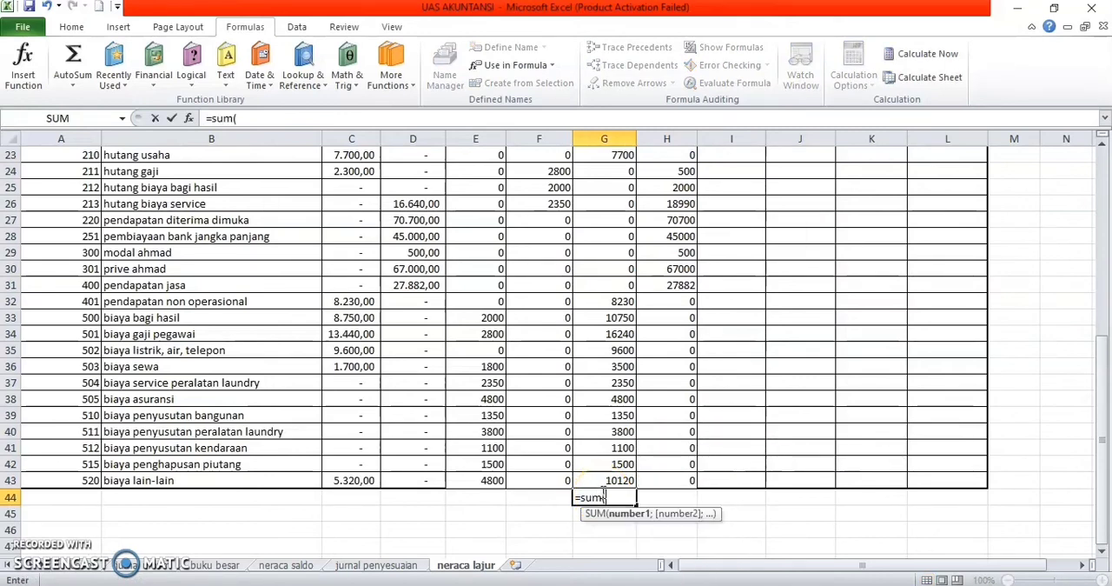
drag(609, 480, 615, 213)
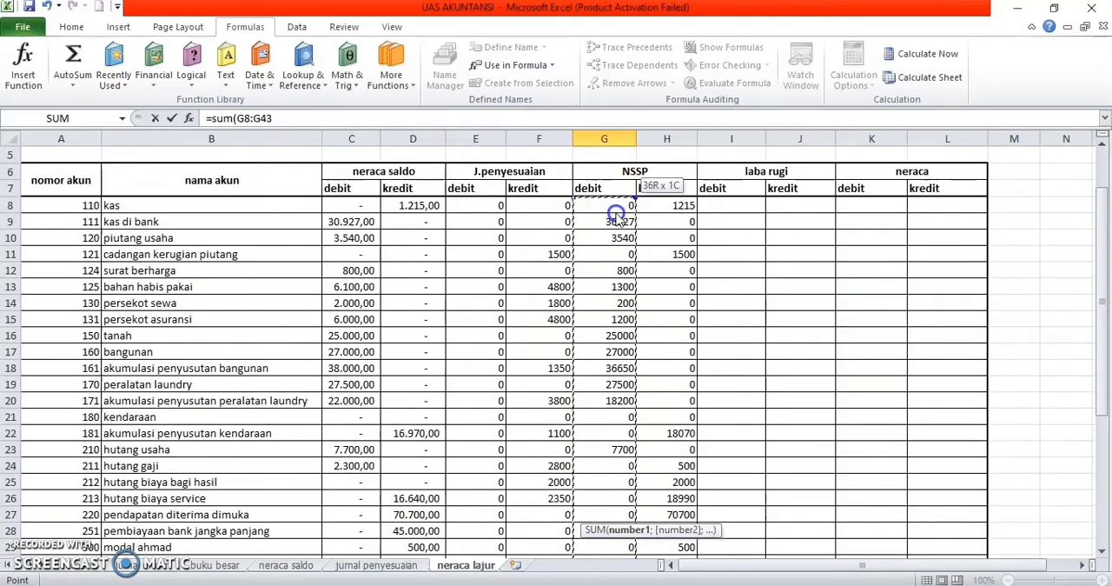
key(Return)
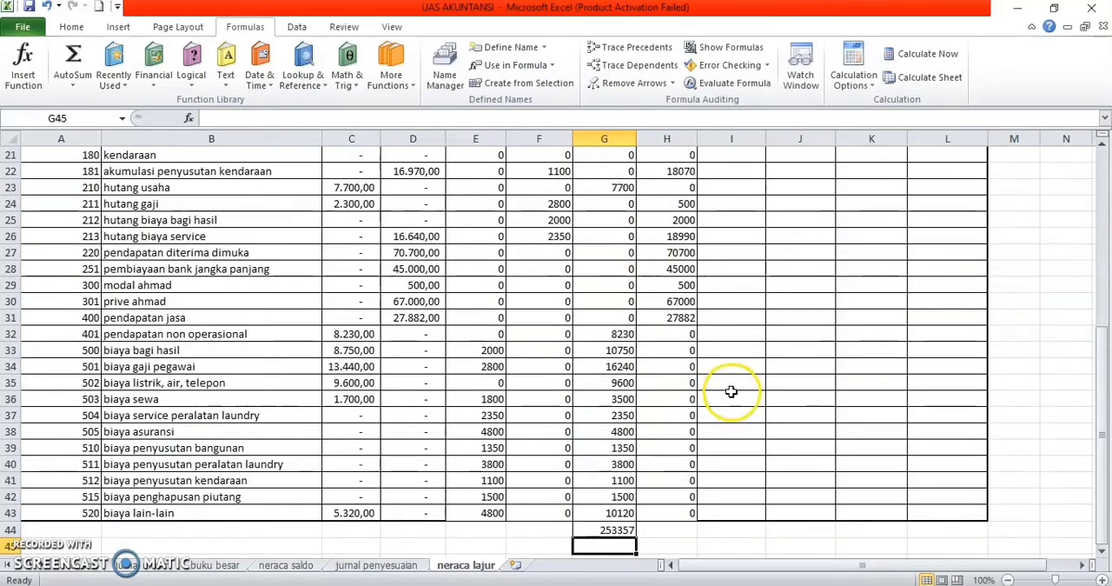
Step: Total the NSSP kredit column in H44 with a SUM of H8:H43
click(674, 533)
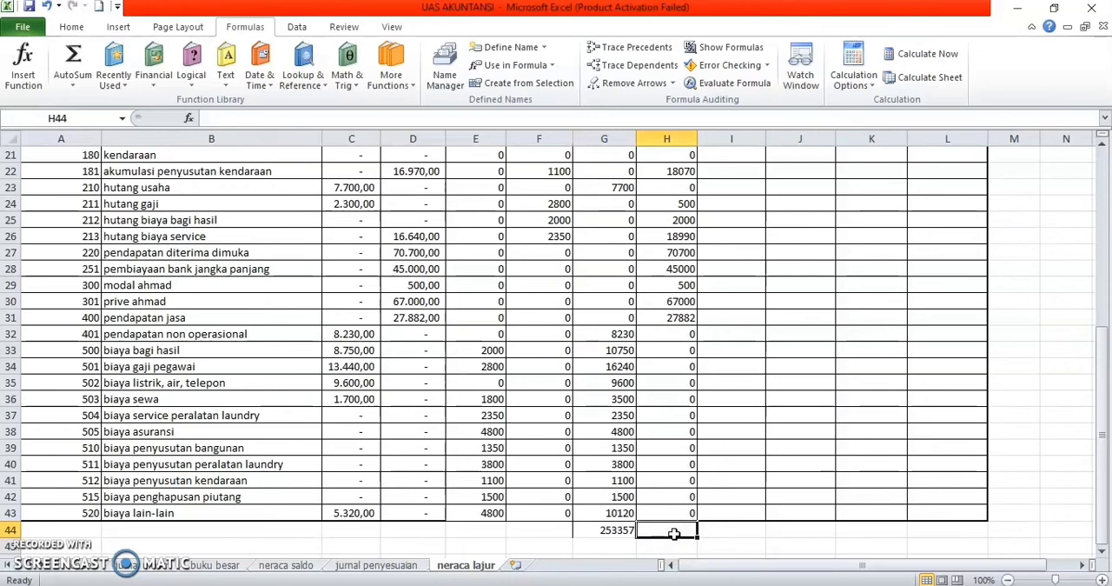
text(=)
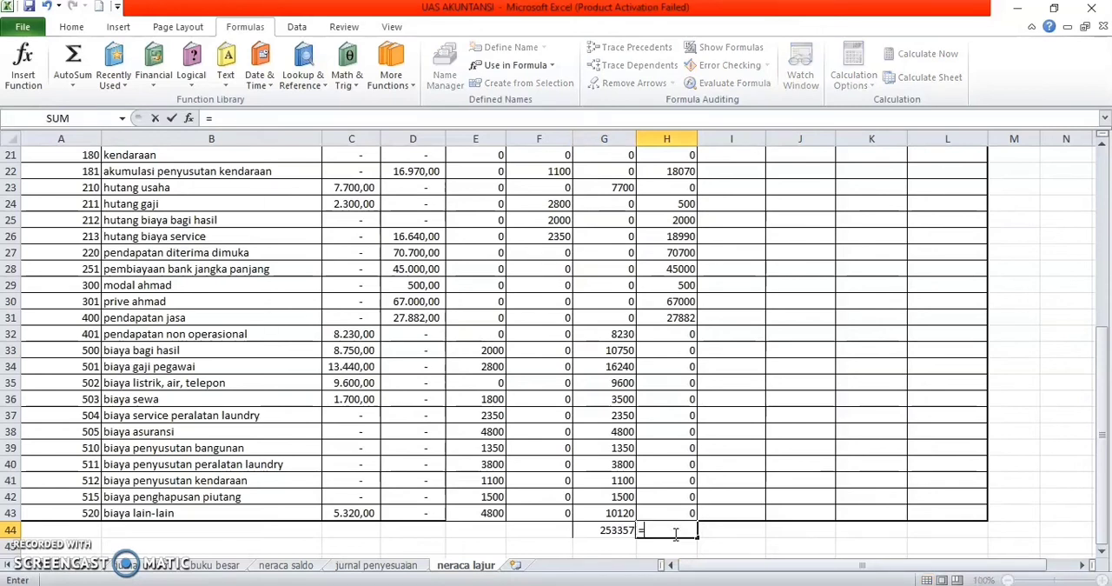
text(sum()
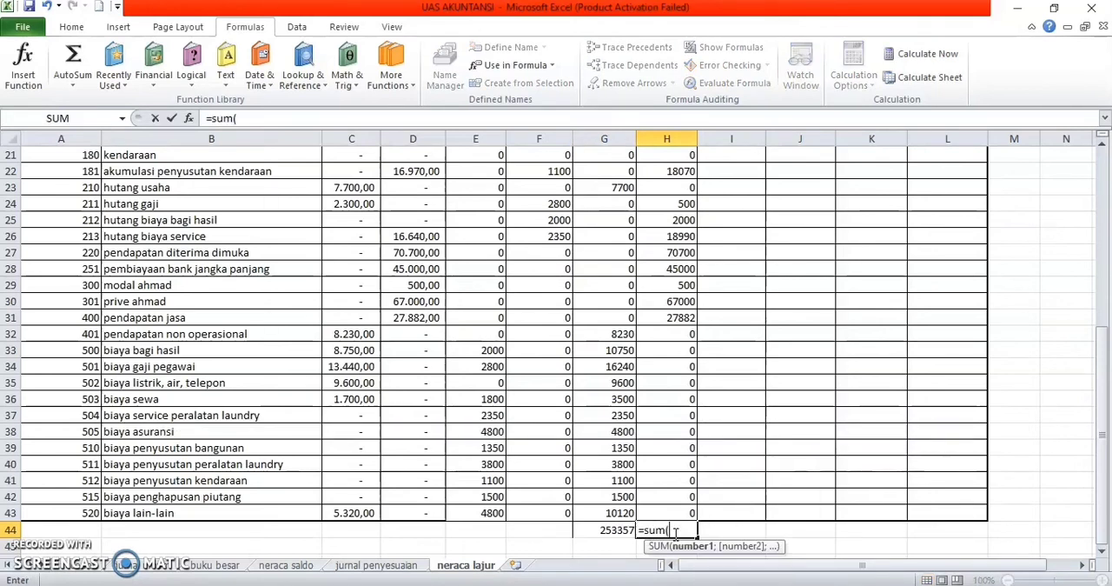
click(680, 529)
drag(681, 512, 686, 187)
key(Return)
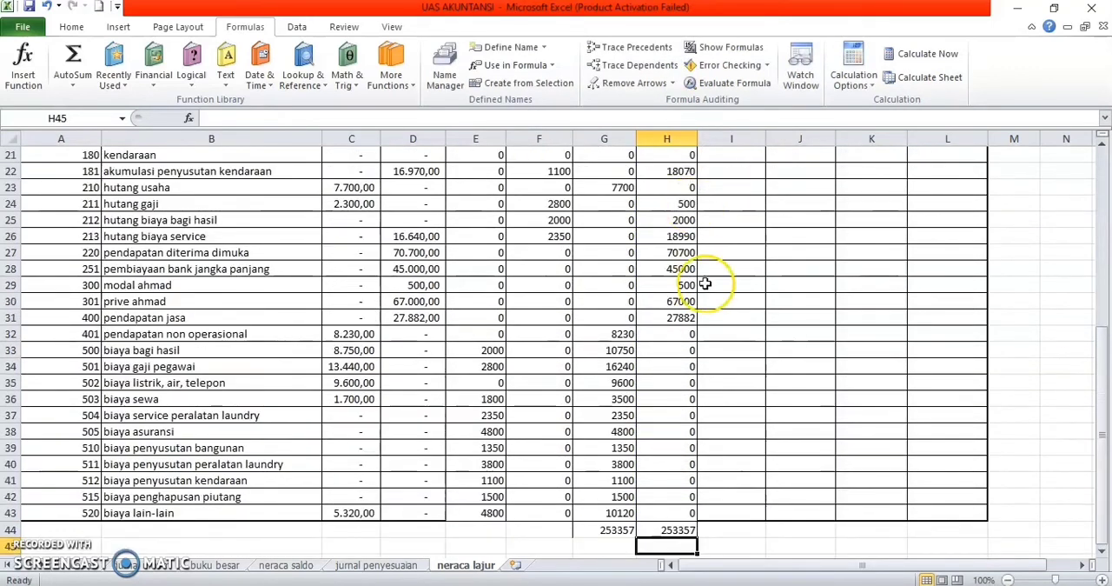
Step: Begin an IF formula in I8, the laba rugi debit cell for kas, with a LEFT function as its logical test
scroll(727, 427, up, 5)
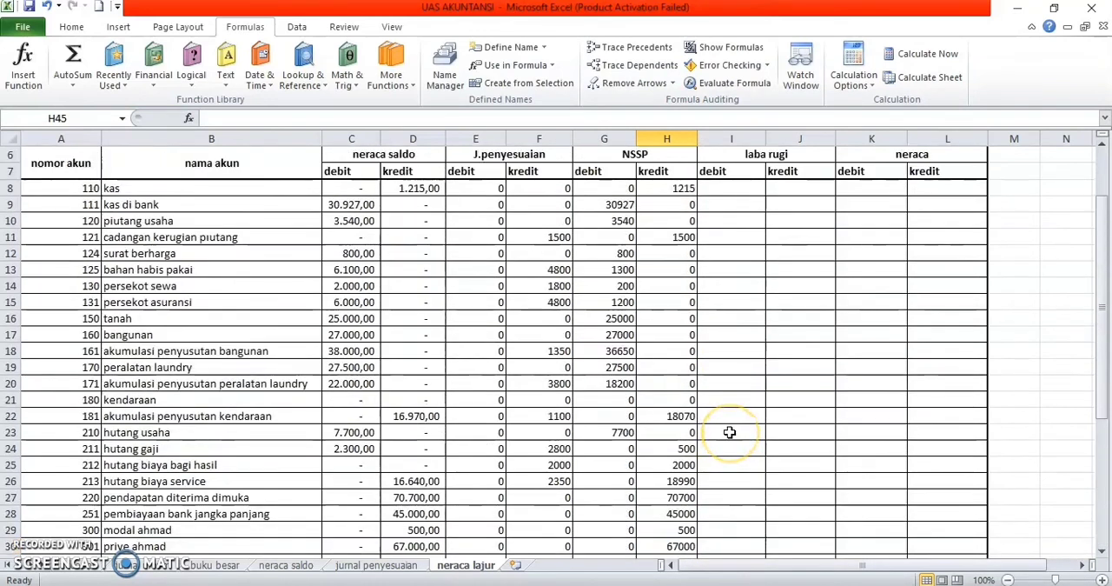
click(755, 189)
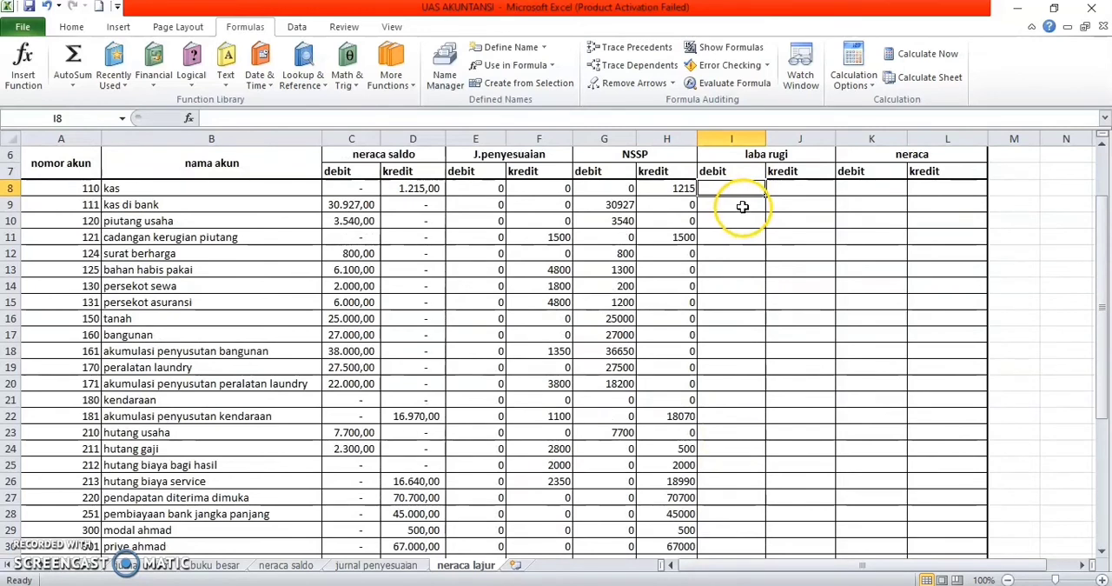
text(=)
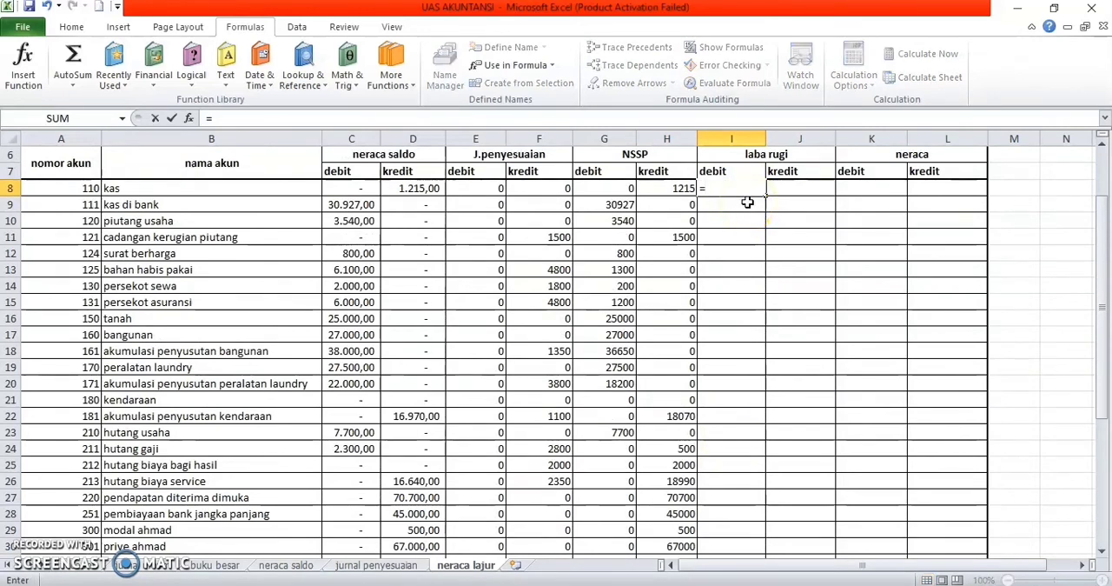
text(if)
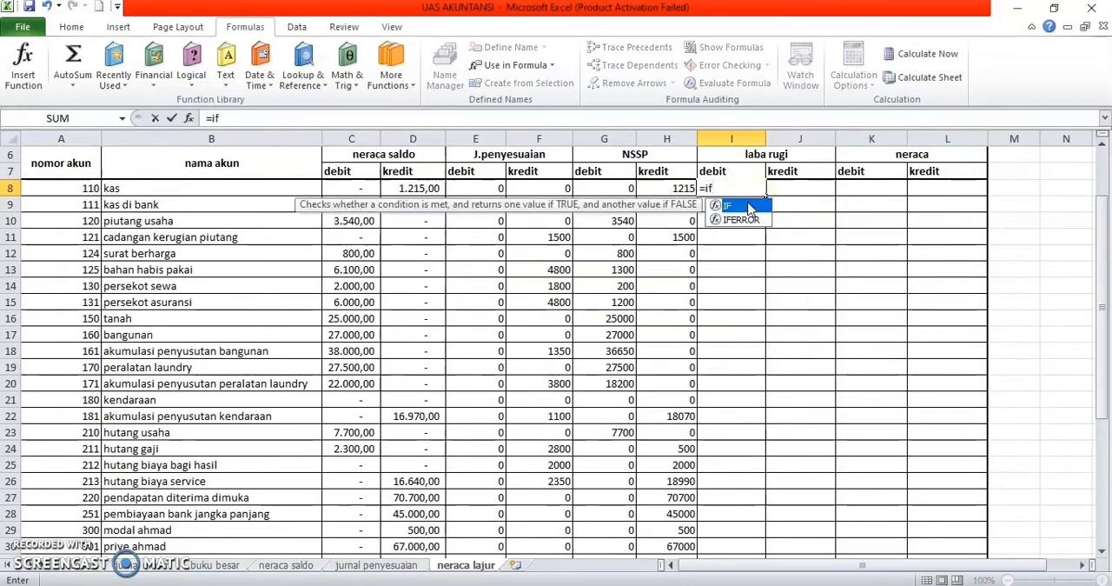
text((le)
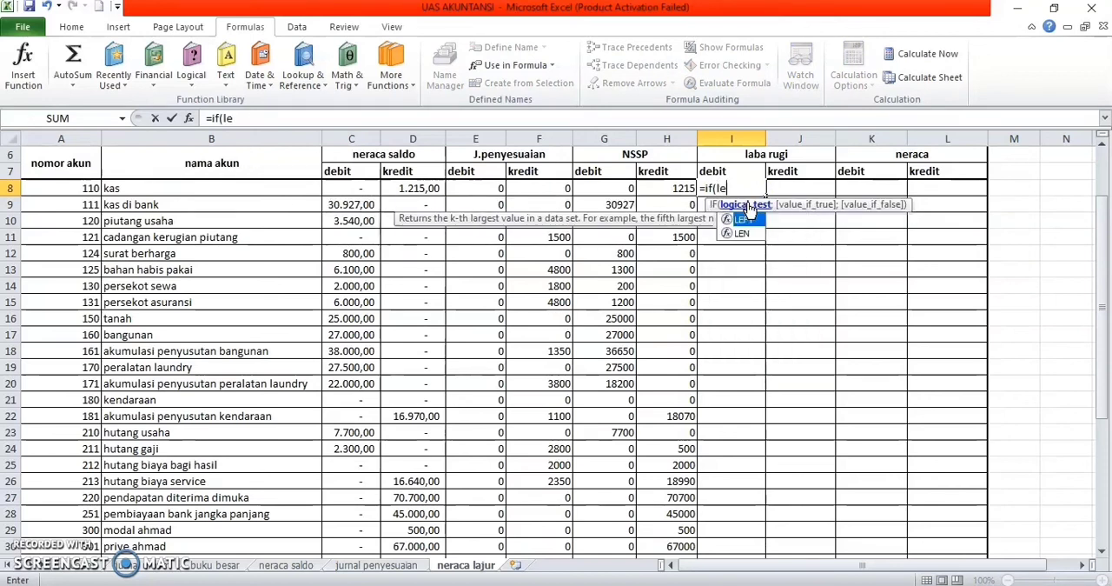
double_click(746, 218)
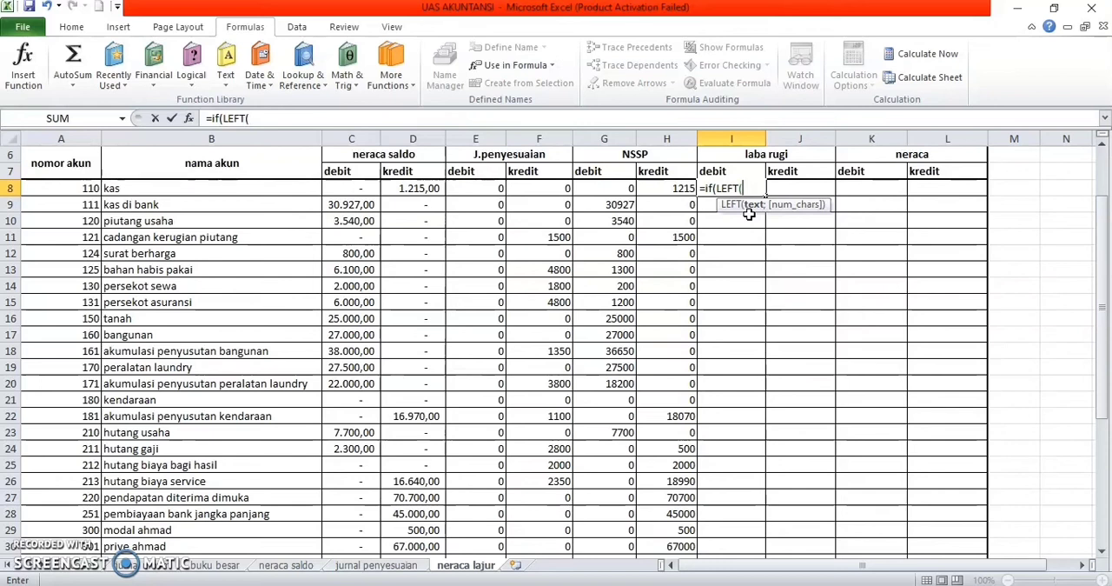
text(()
click(250, 187)
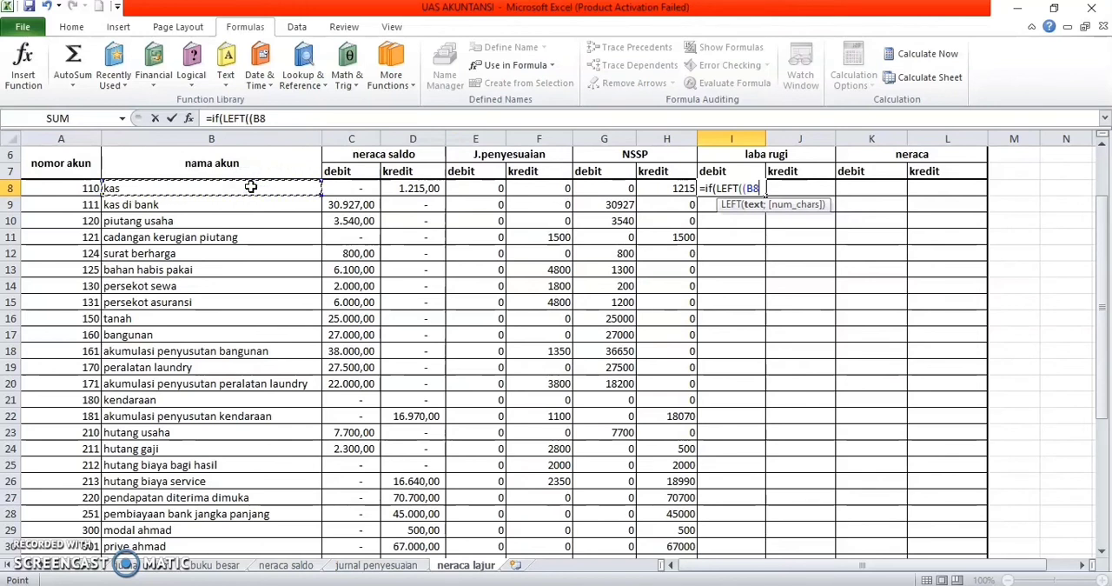
text(1)
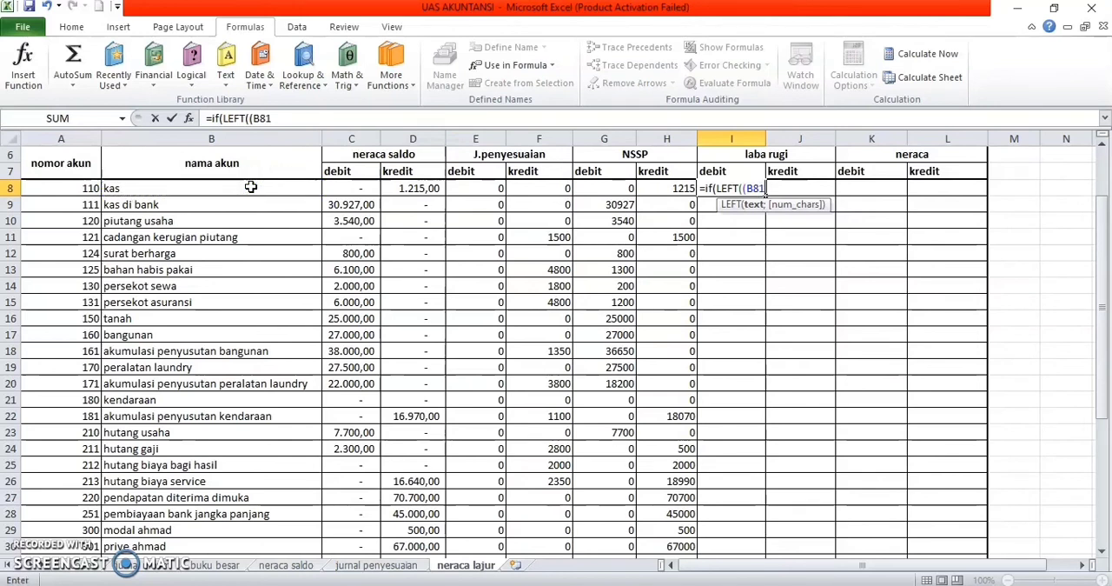
key(BackSpace)
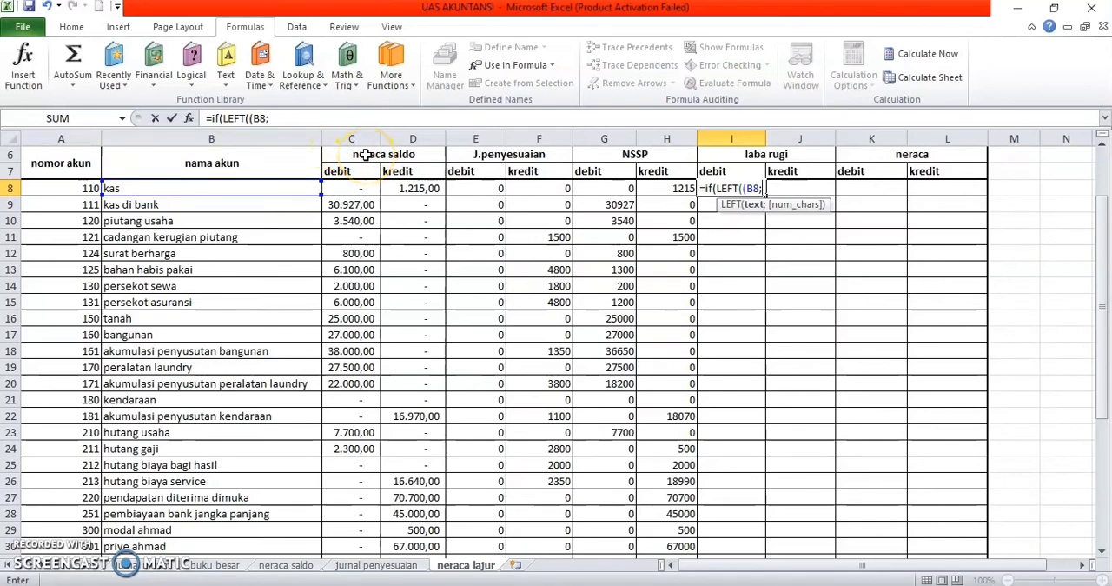
key(BackSpace)
key(BackSpace)
key(BackSpace)
key(BackSpace)
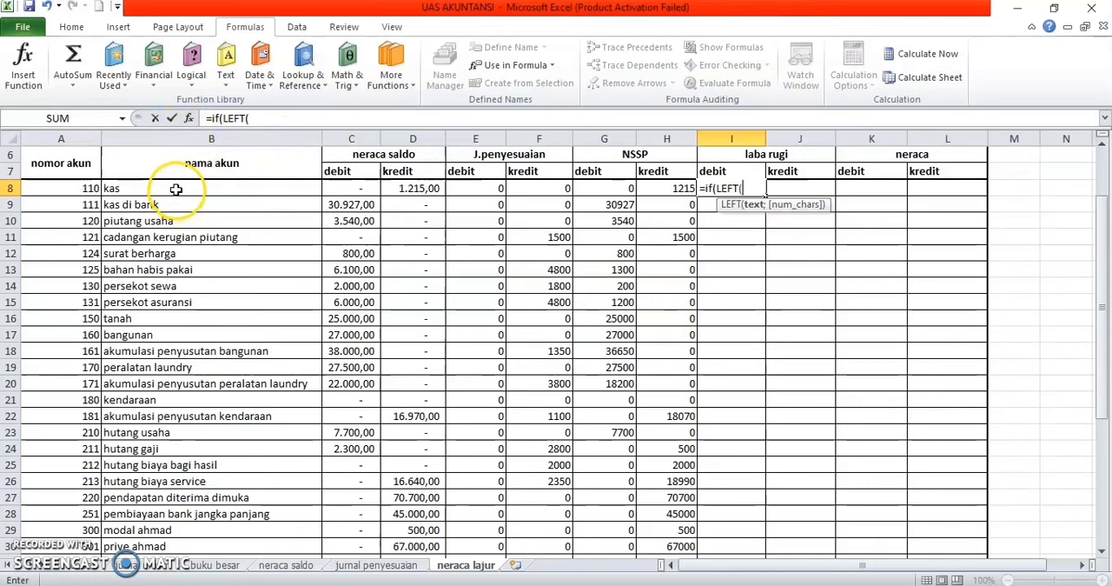
Step: Set the I8 logical test to LEFT(A8;1)>="4", based on the account number
click(80, 189)
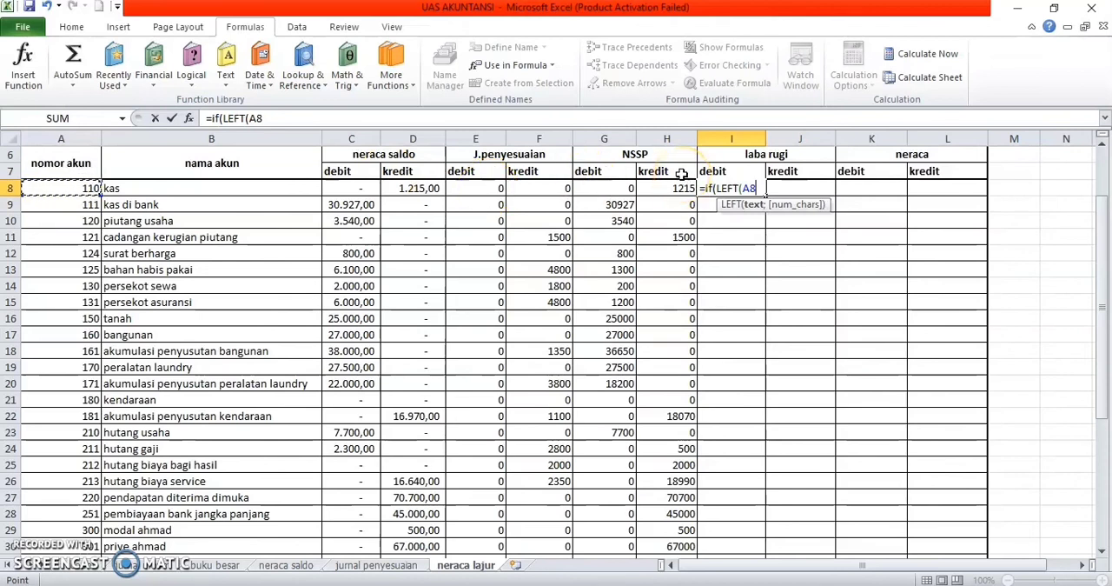
text(;)
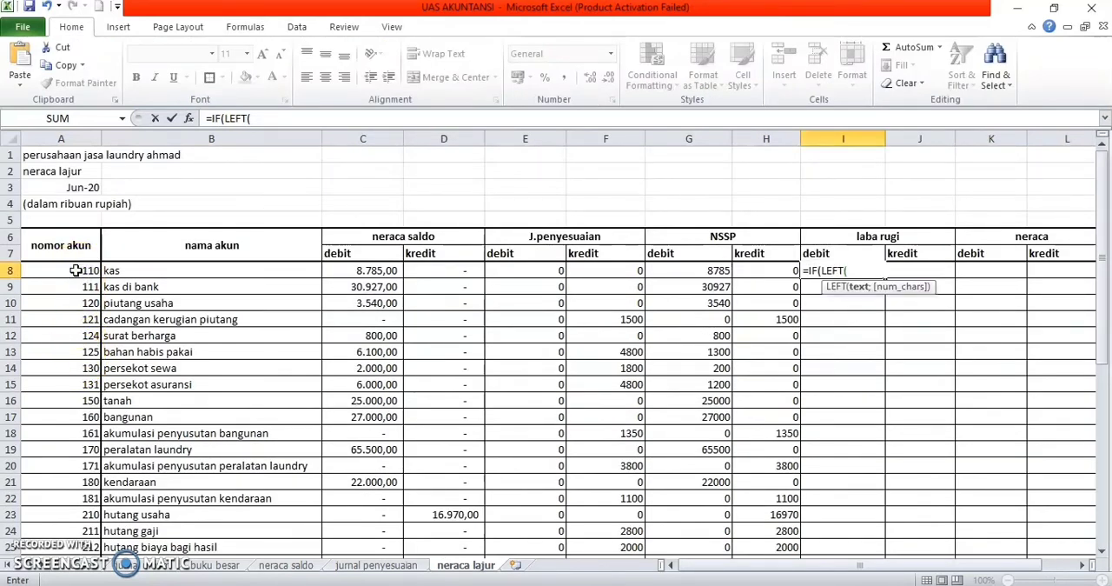
click(69, 270)
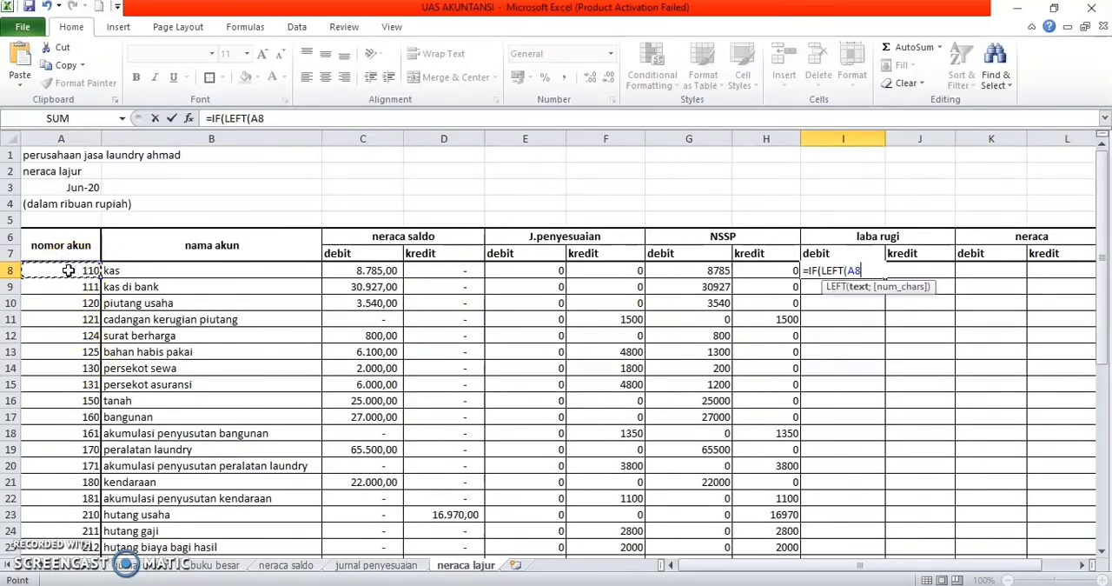
text(;)
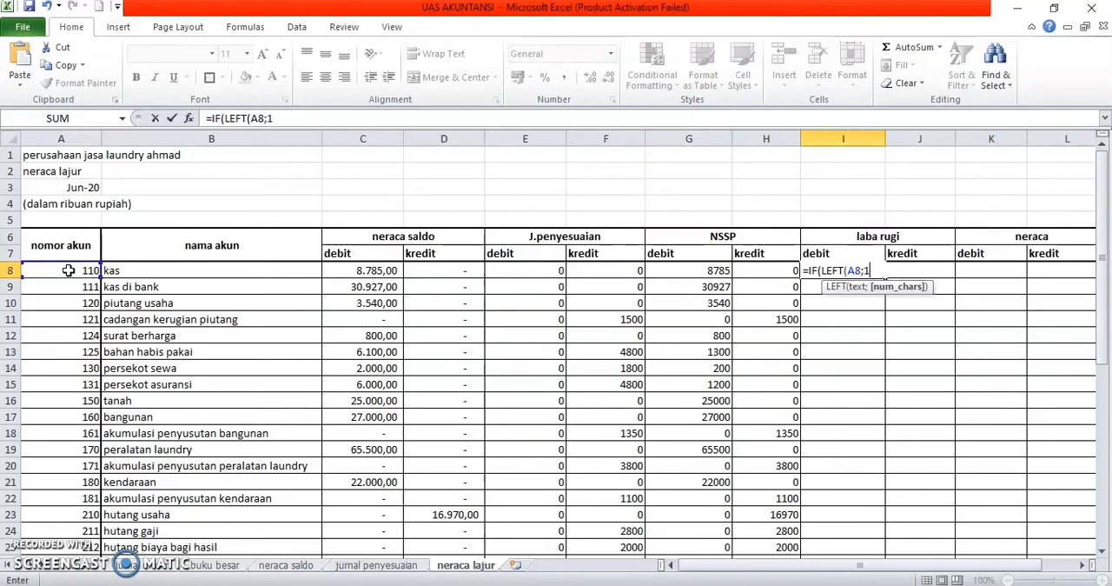
text(1)>="4)
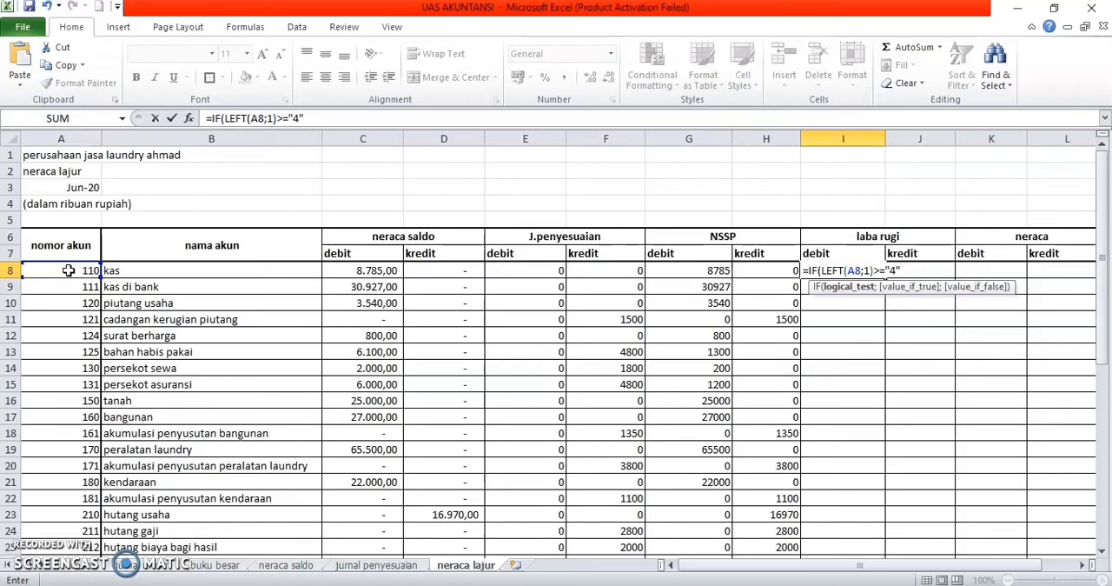
Step: Complete the I8 IF formula with G8 as the true value and 0 as the false value
text(;)
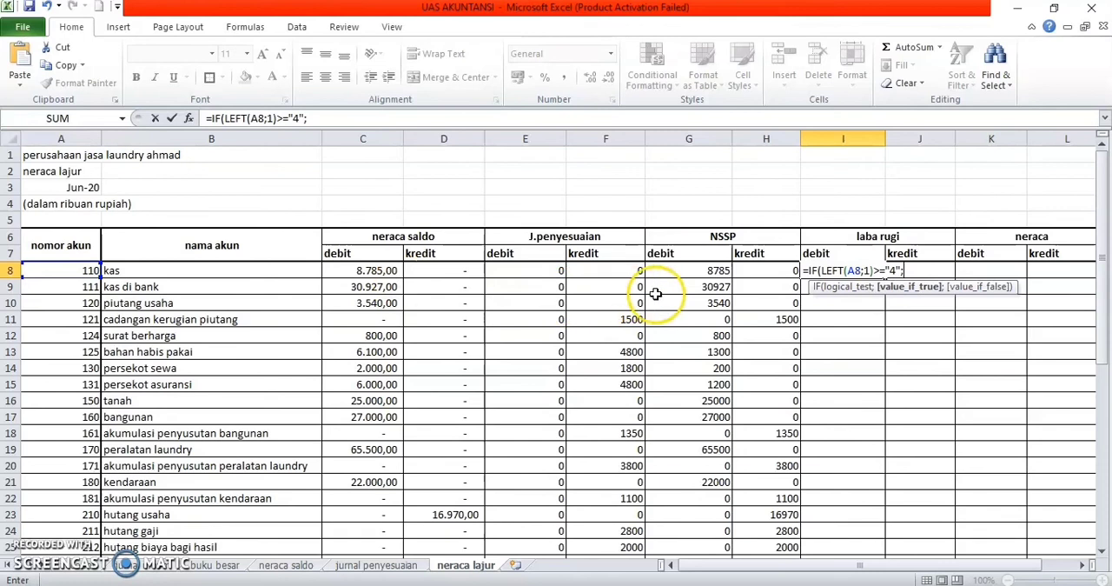
click(678, 273)
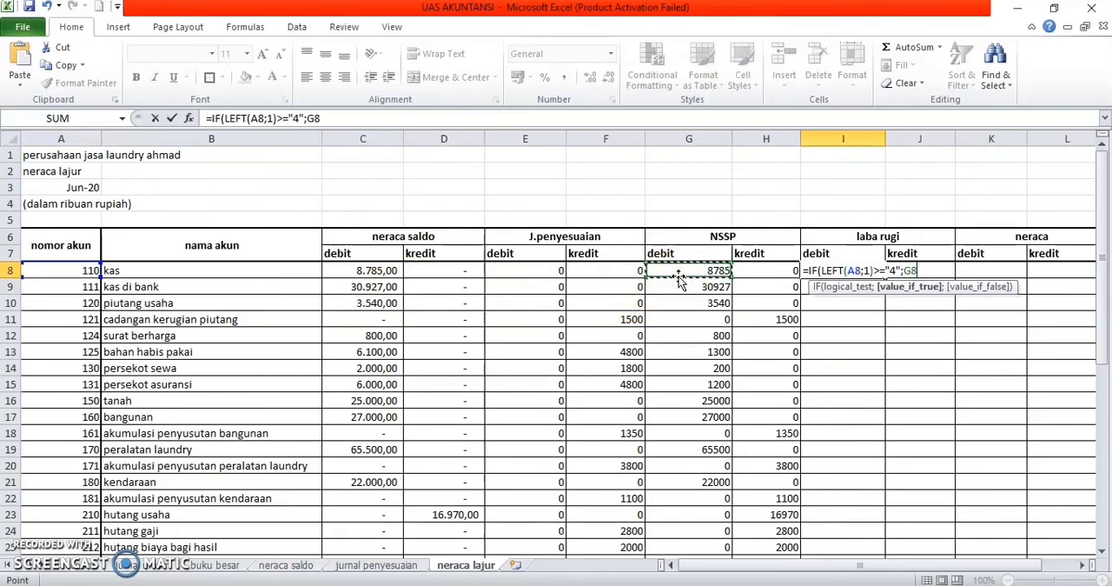
text(;0))
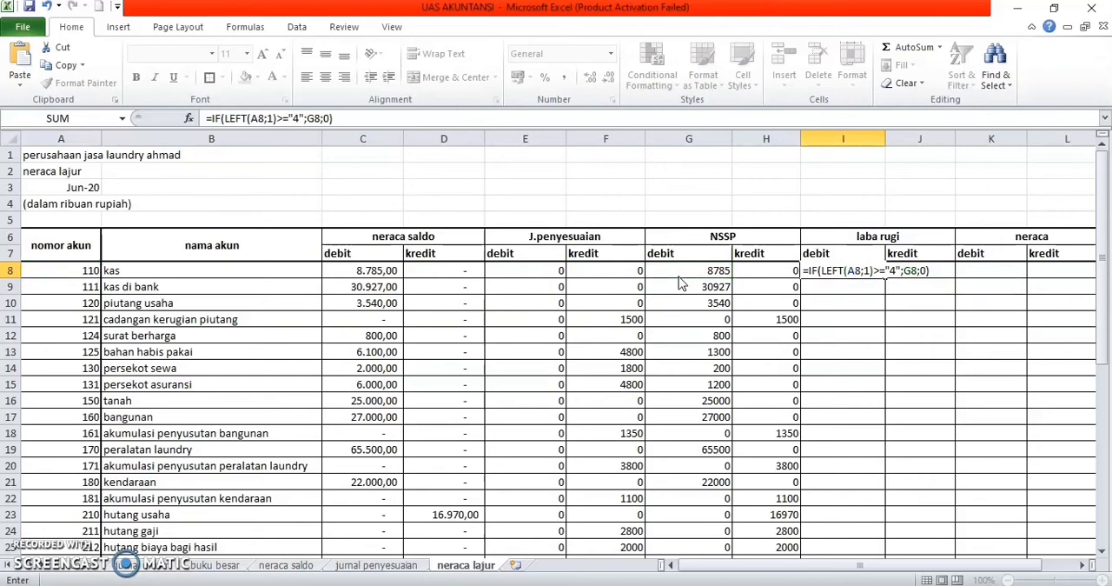
key(Return)
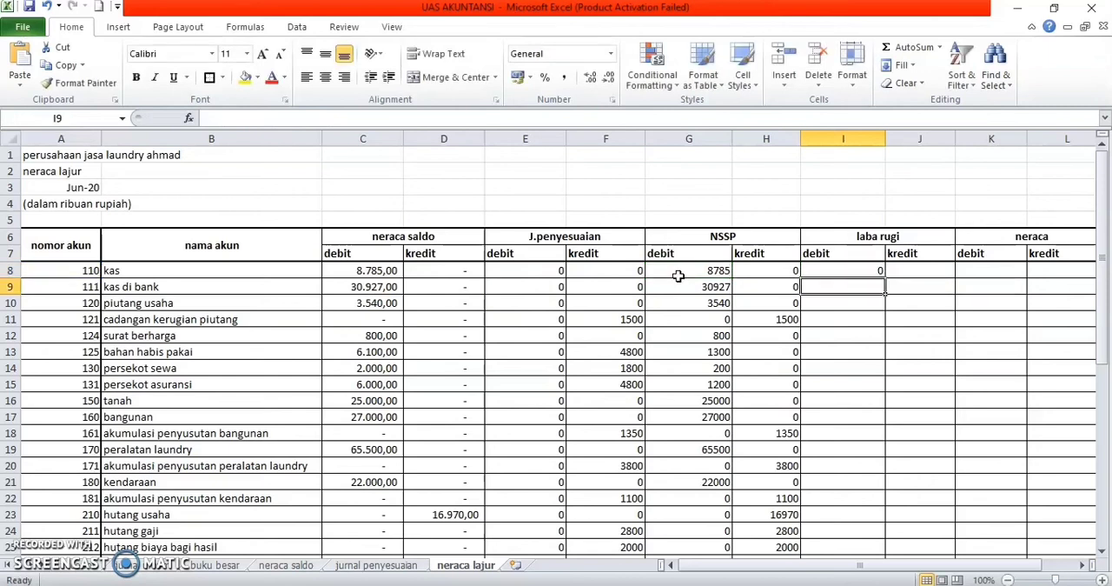
Step: Fill the laba rugi debit formula from I8 down to I43 for all remaining accounts
click(880, 273)
drag(884, 277, 862, 519)
click(859, 529)
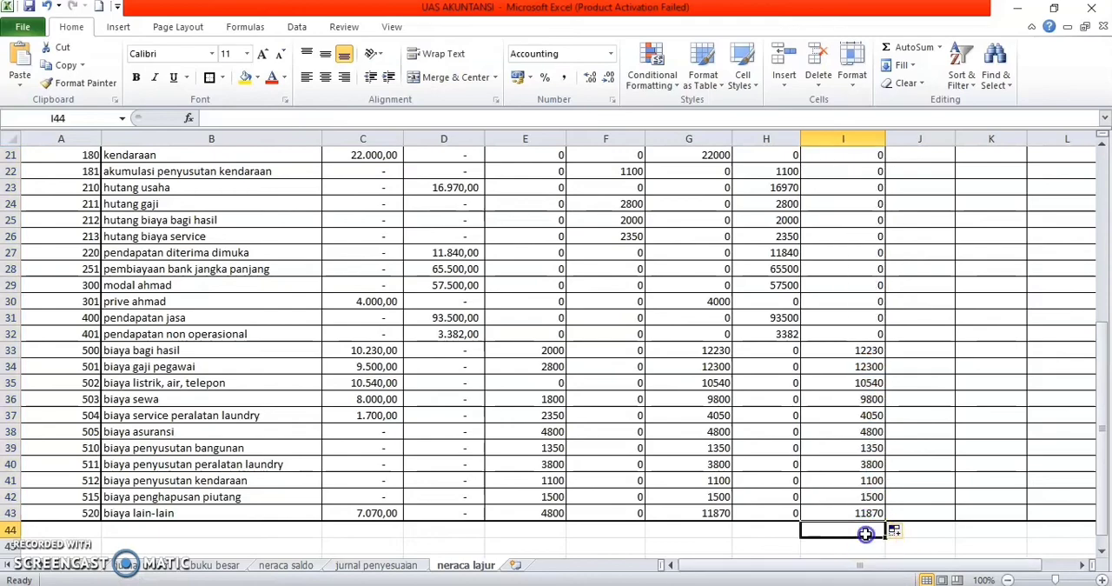
scroll(929, 399, up, 7)
scroll(929, 400, down, 10)
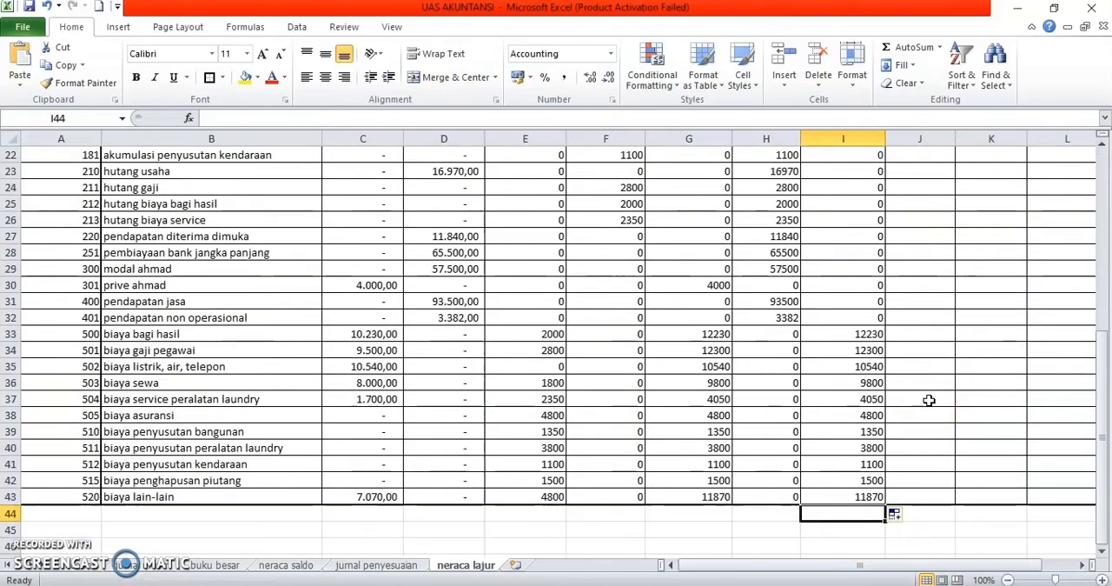
Step: Total the neraca saldo debit column in C44 with a SUM of C8:C43
click(356, 319)
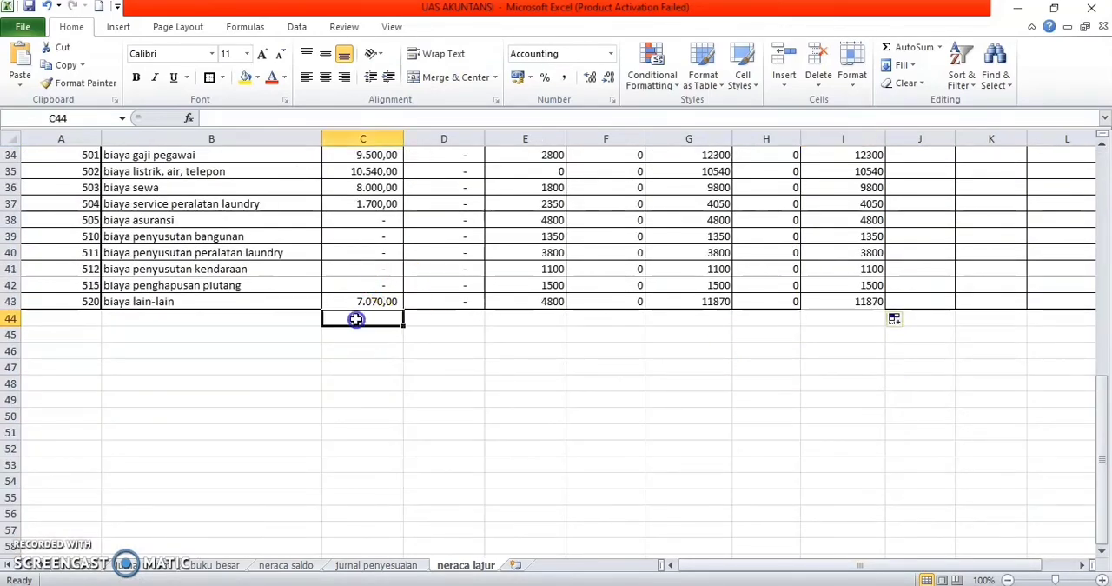
text(=sum)
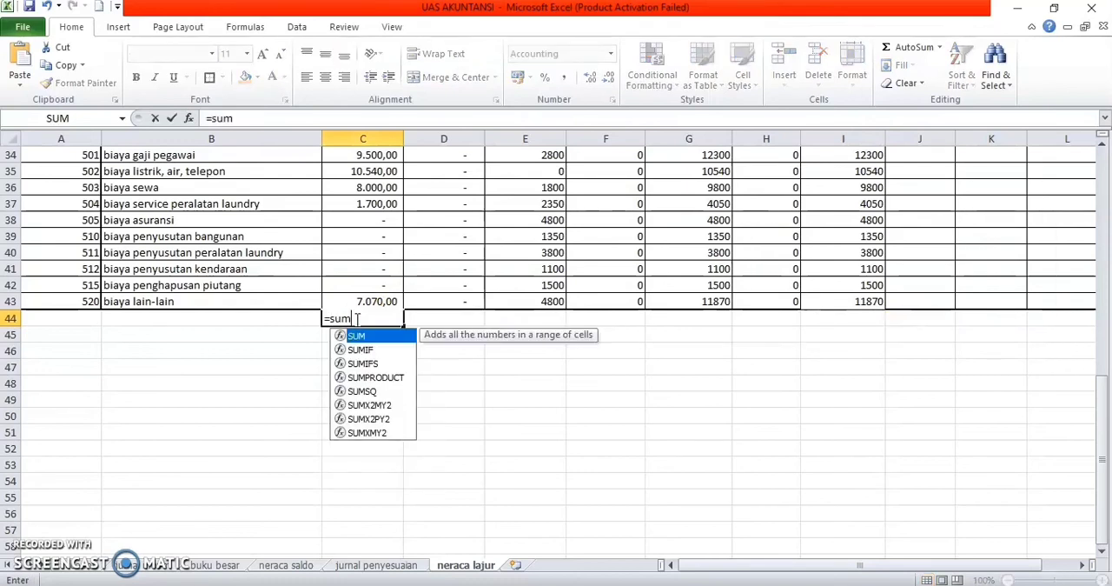
click(358, 336)
click(358, 336)
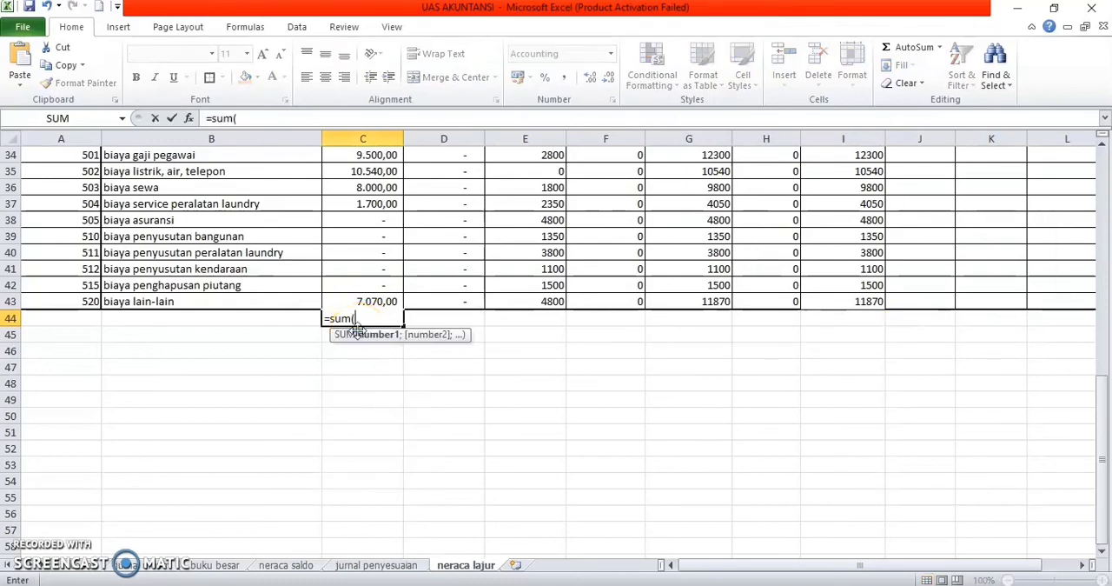
drag(365, 302, 377, 206)
key(Return)
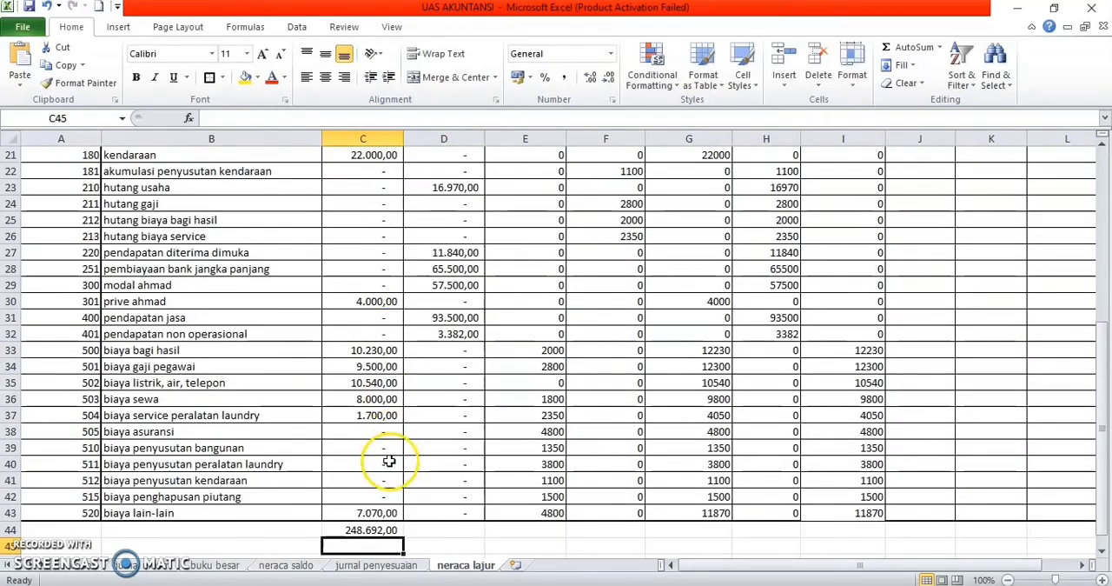
Step: Fill the C44 total across row 44 through the laba rugi debit column, I44
click(376, 532)
drag(401, 532, 893, 515)
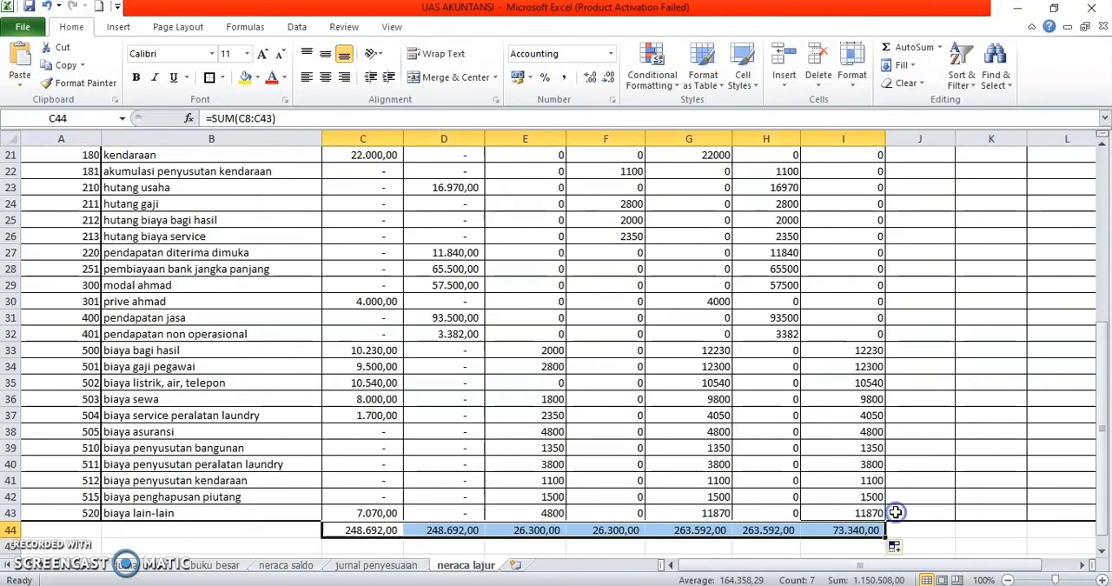
click(580, 447)
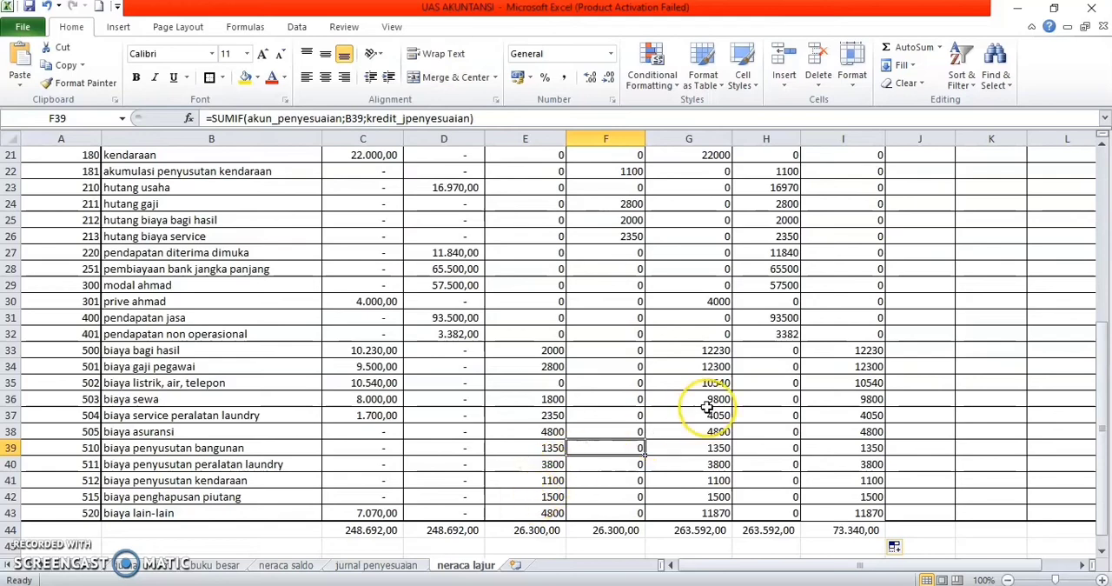
Step: Begin an IF formula in J8, the laba rugi kredit cell for kas, with LEFT(A8;1) in its logical test
scroll(708, 409, up, 5)
scroll(708, 409, up, 2)
click(929, 269)
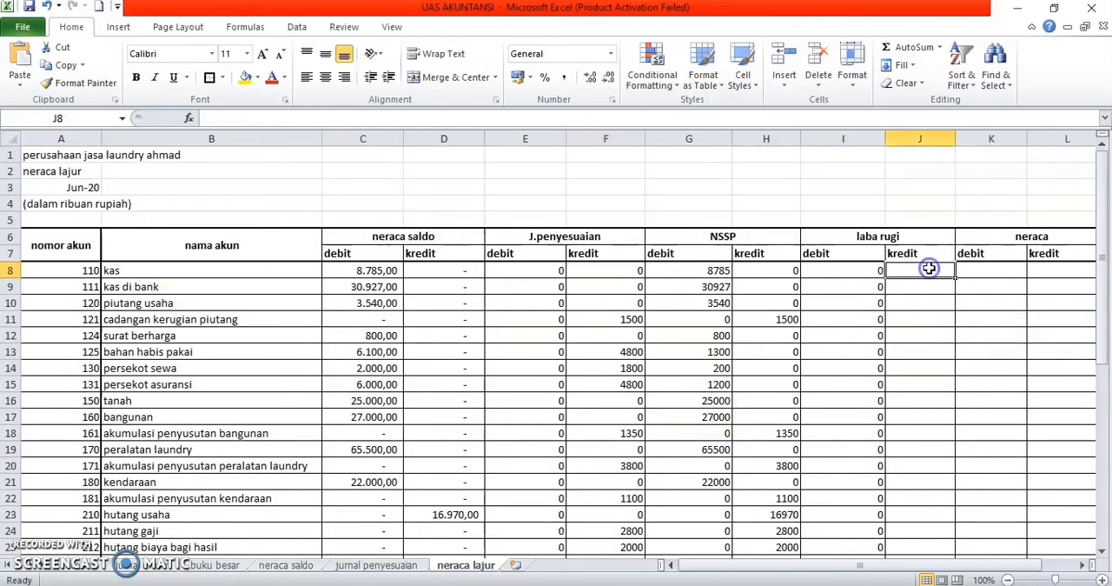
text(=if)
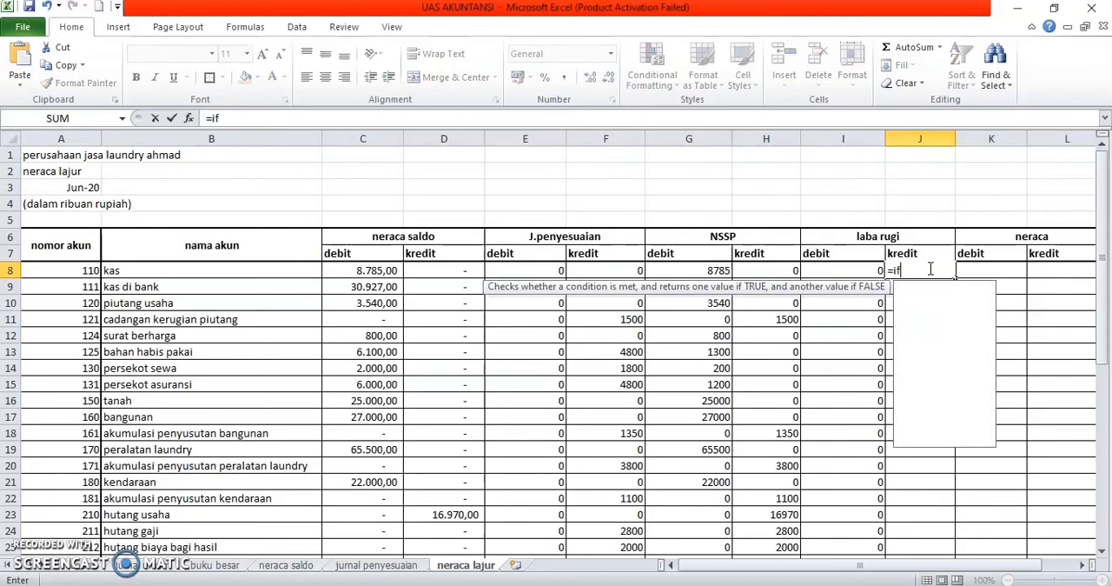
double_click(930, 288)
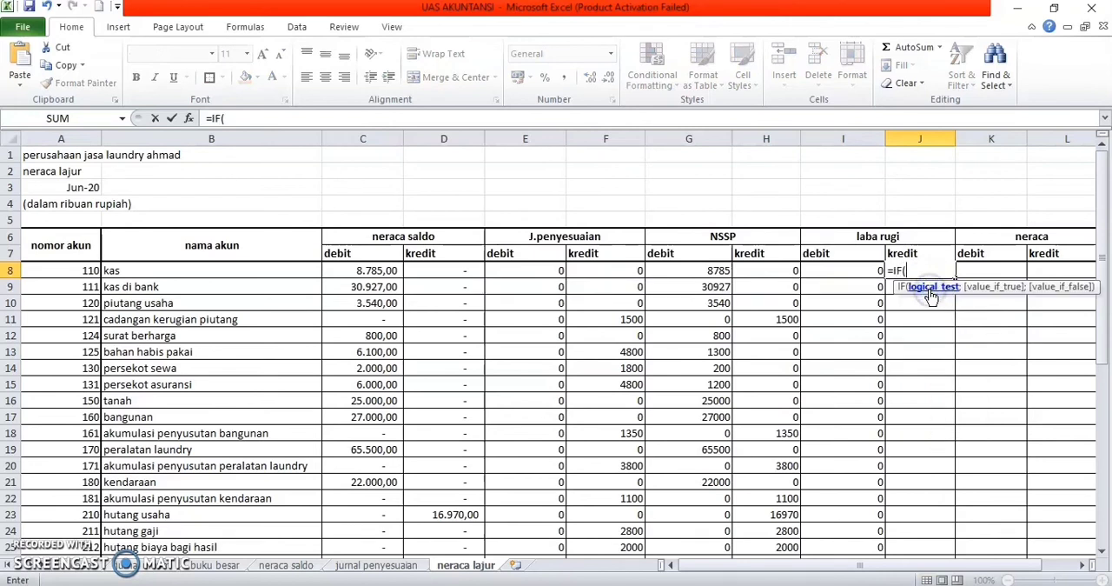
text(left)
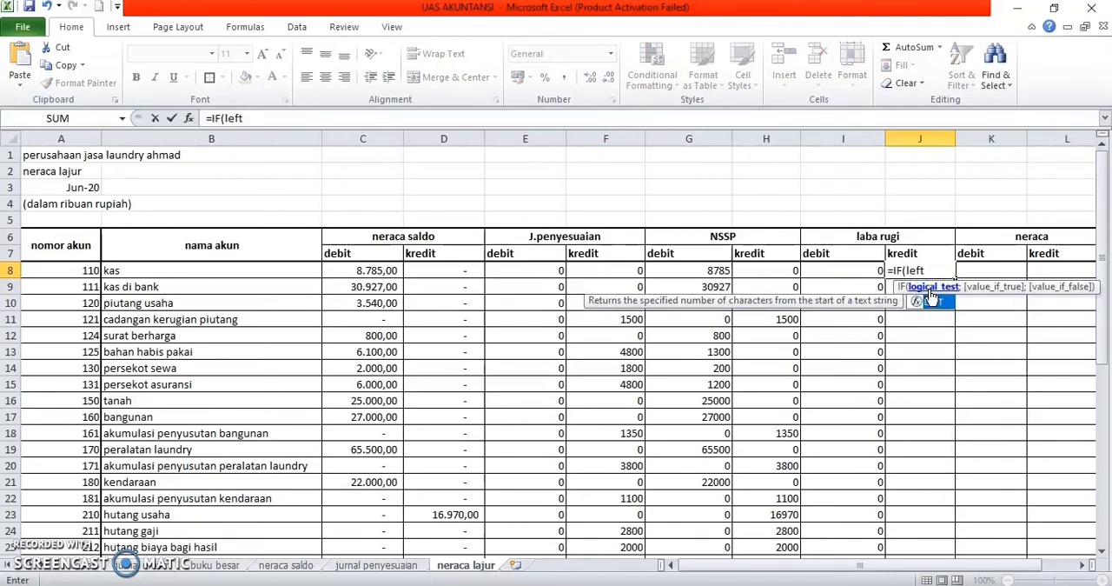
double_click(933, 300)
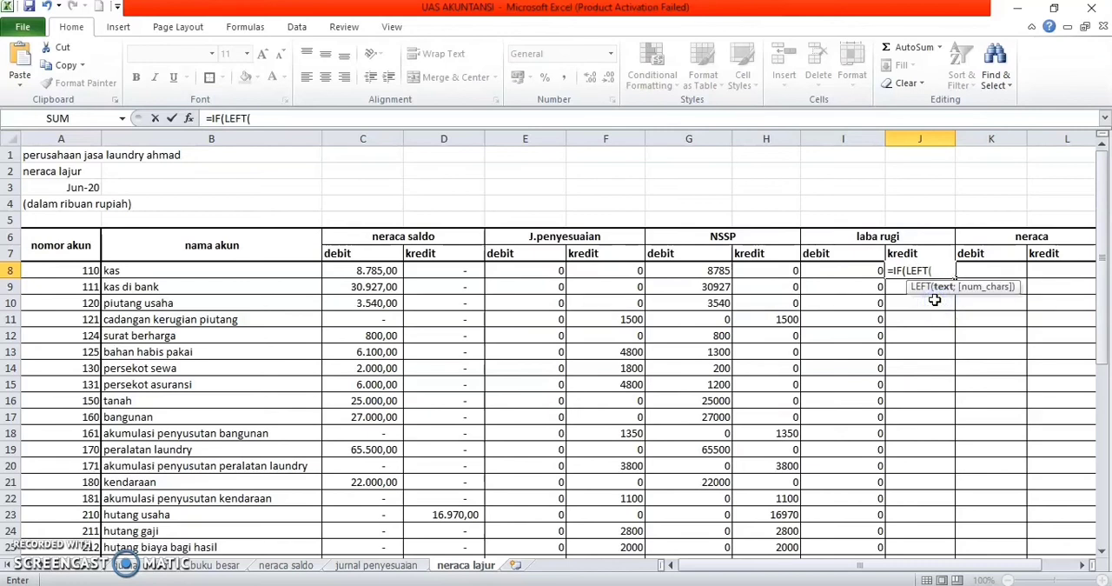
click(85, 270)
text(;1)
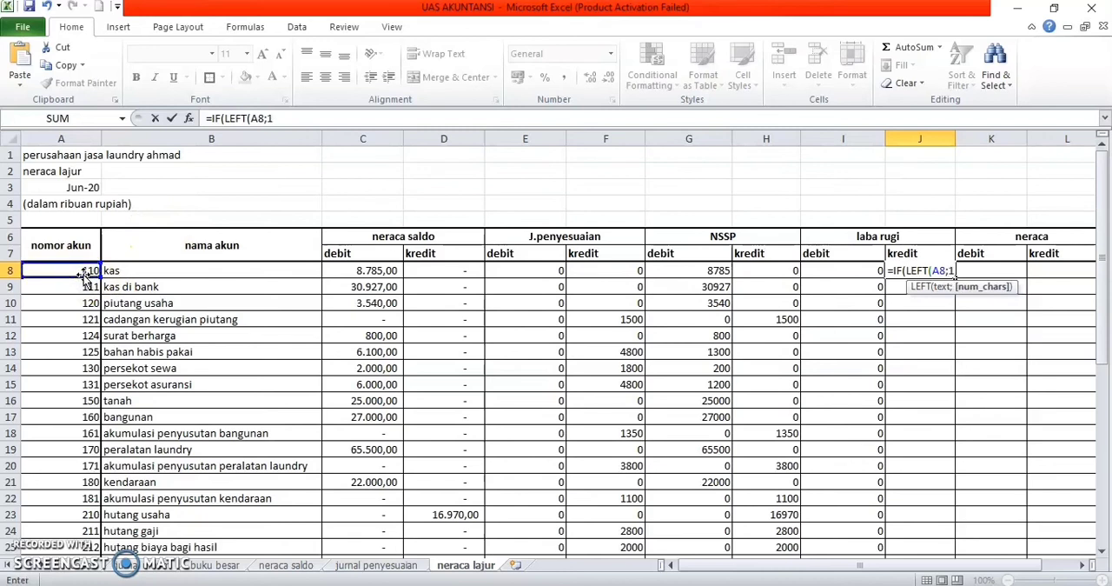
text())
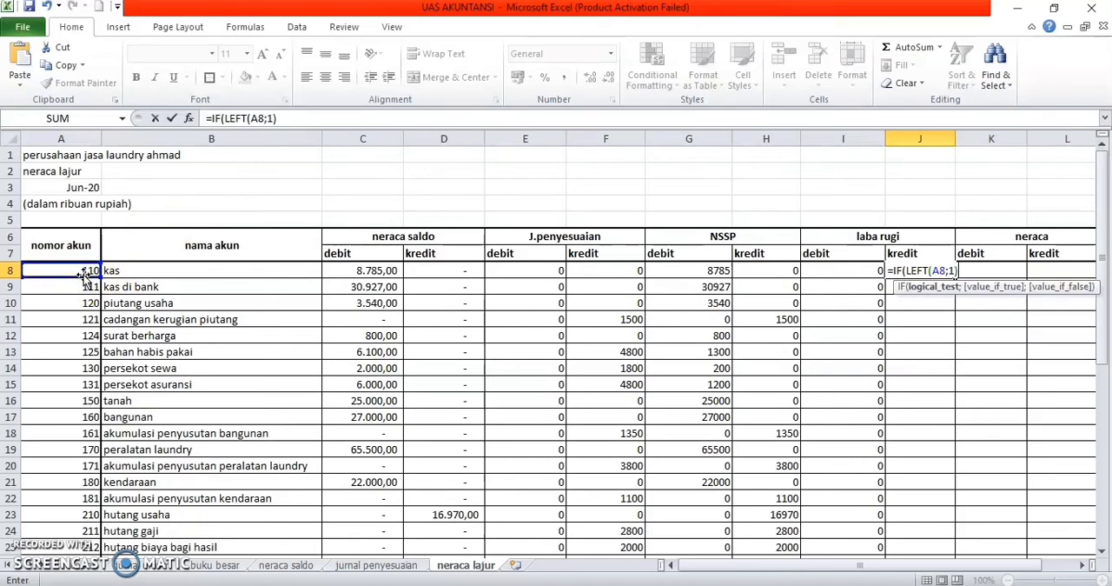
text(>')
Step: Complete the logical test of the J8 formula as LEFT(A8;1)>="4"
key(BackSpace)
text(")
key(BackSpace)
key(BackSpace)
key(BackSpace)
key(BackSpace)
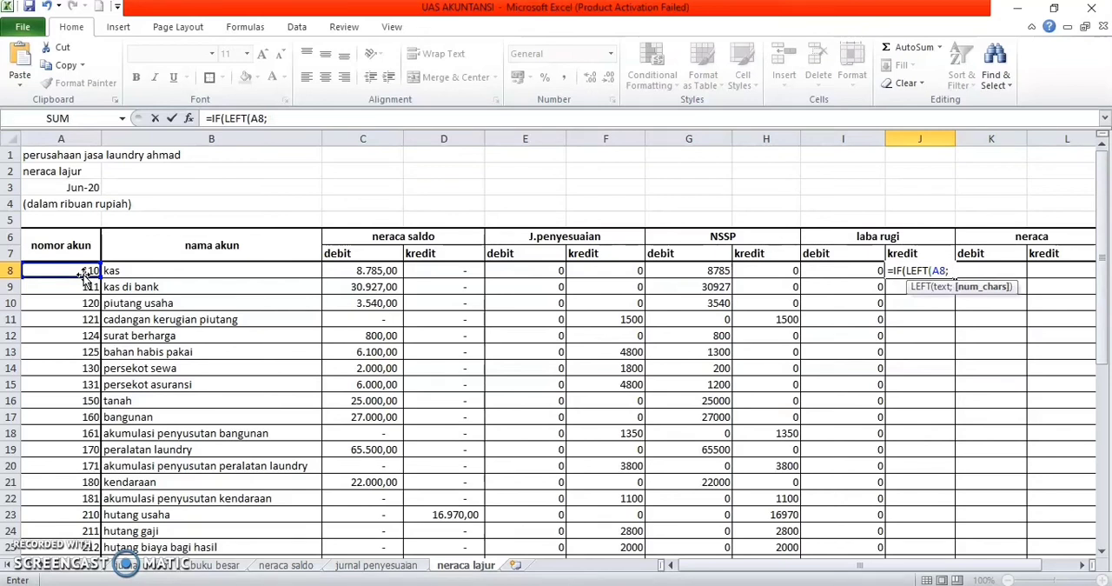
text(1))
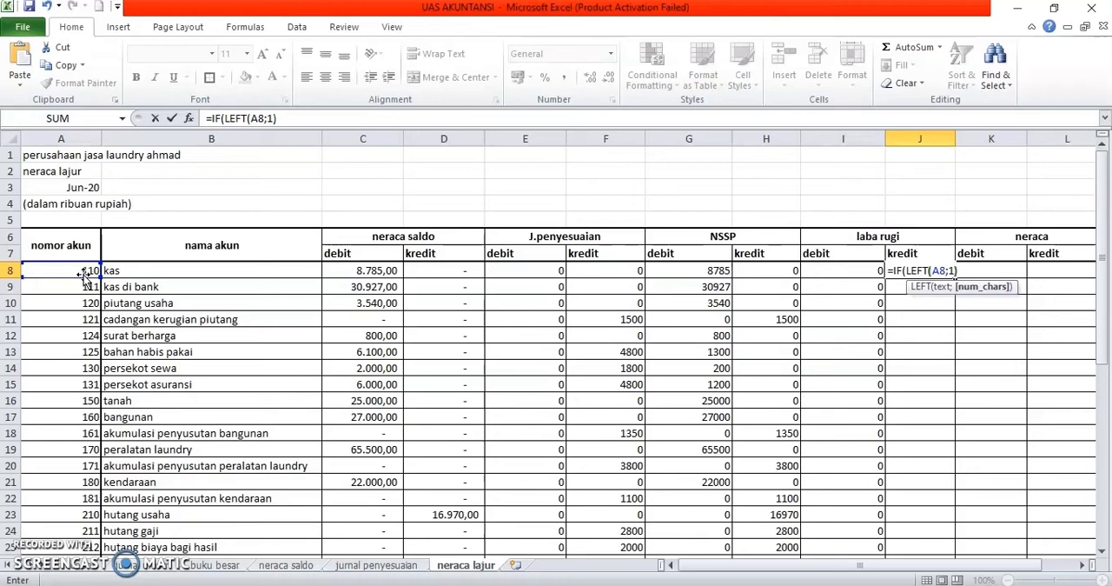
text(>="4)
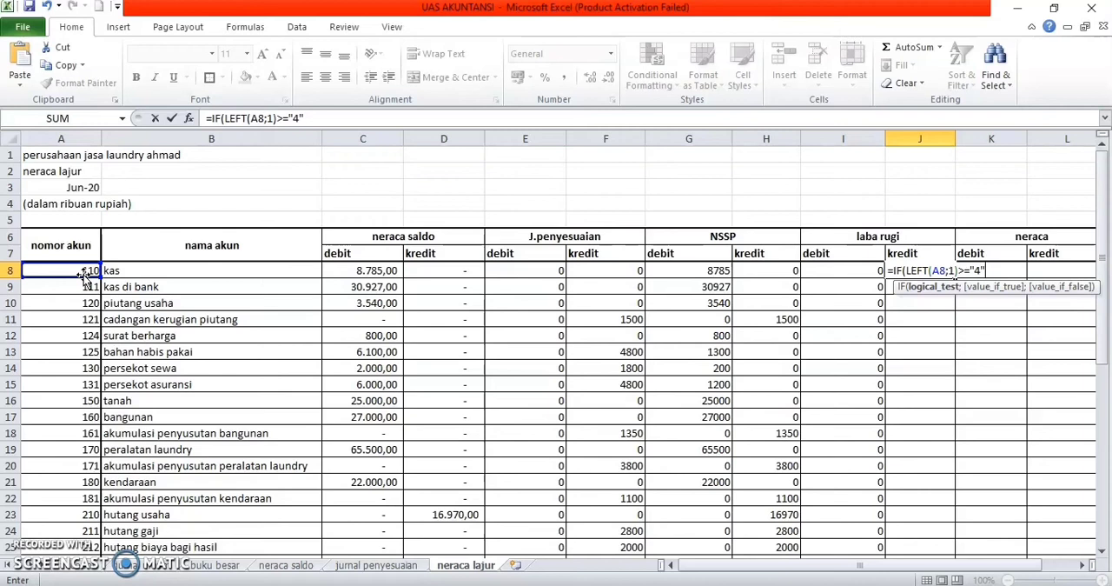
text(;)
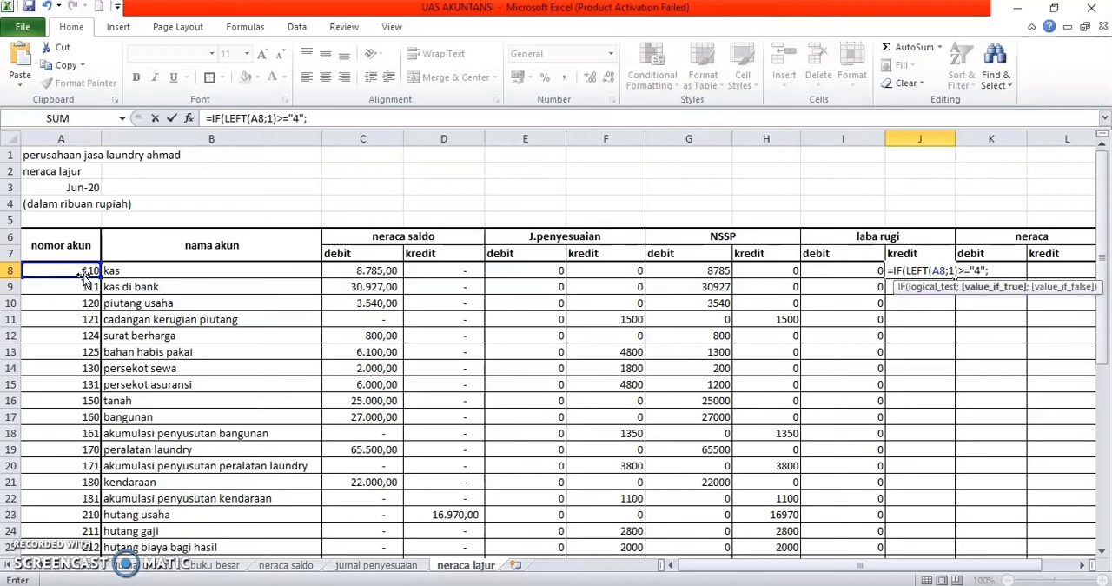
Step: Finish the J8 formula so it returns the NSSP kredit value H8 when true and 0 when false
click(749, 272)
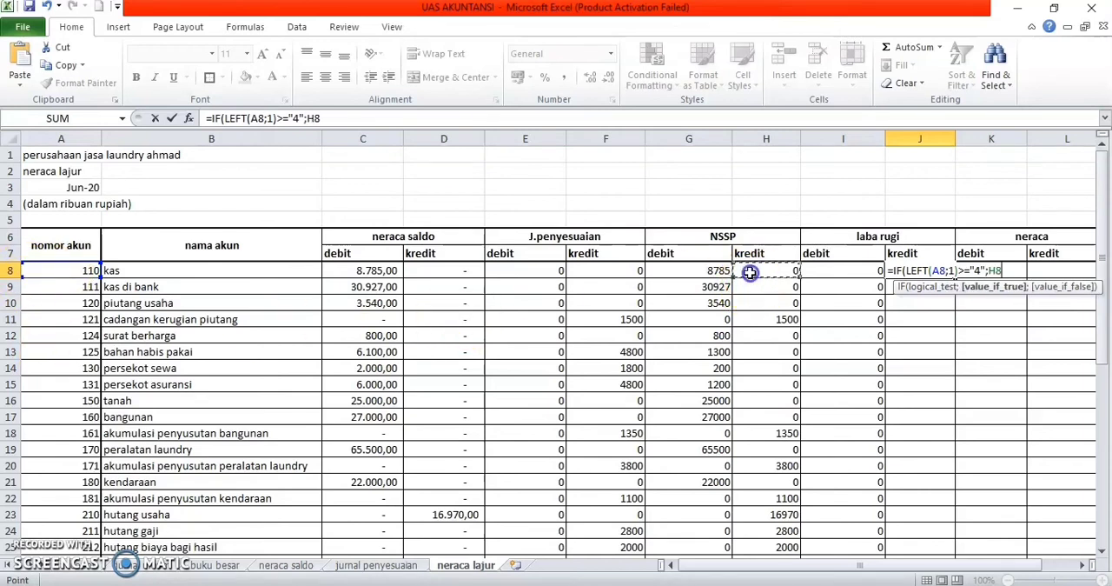
text(0)
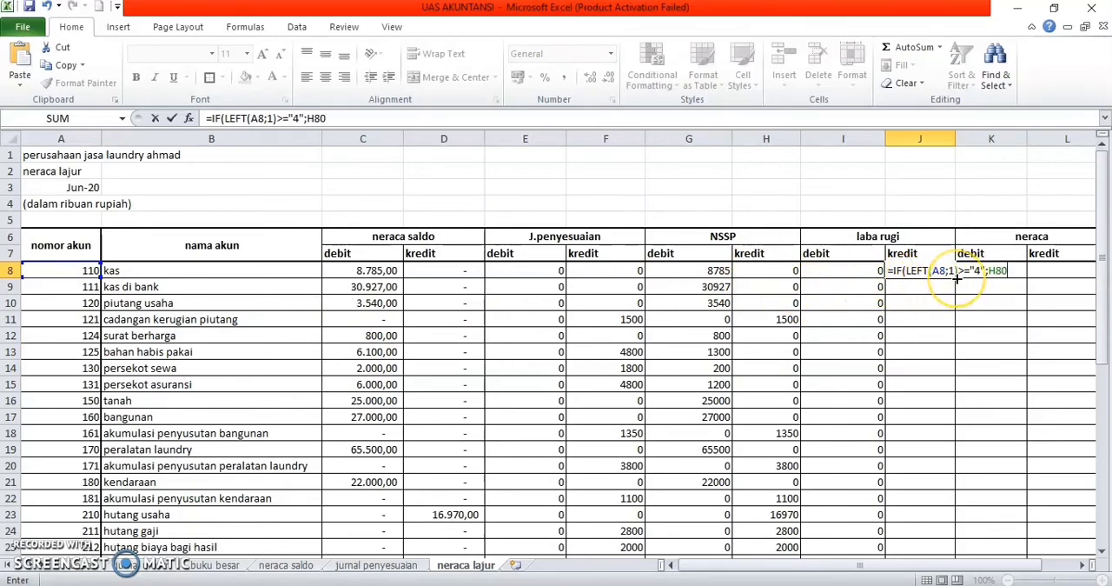
key(BackSpace)
key(BackSpace)
key(BackSpace)
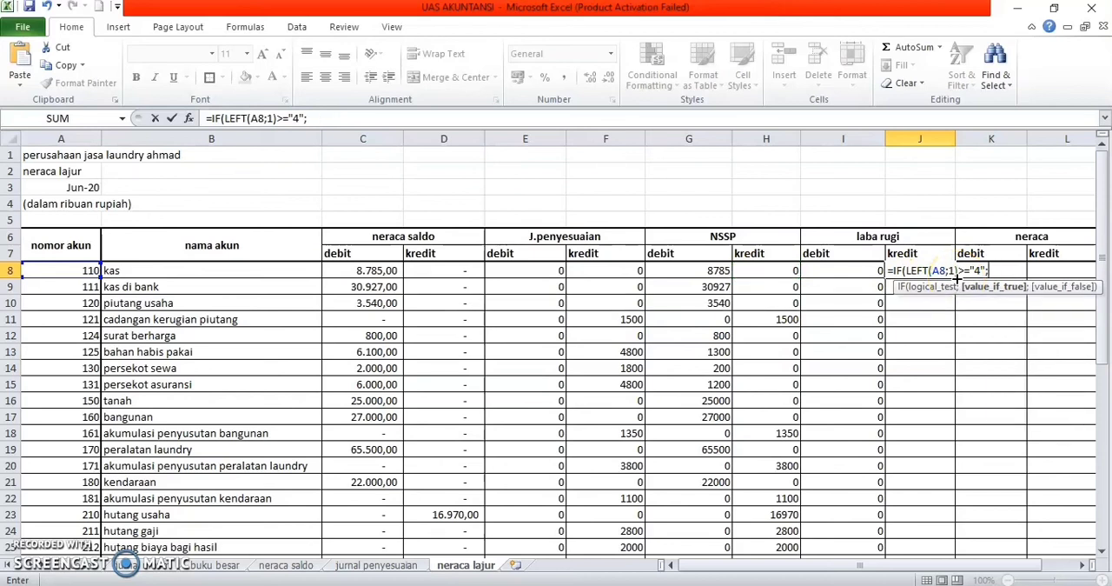
click(761, 270)
text(;)
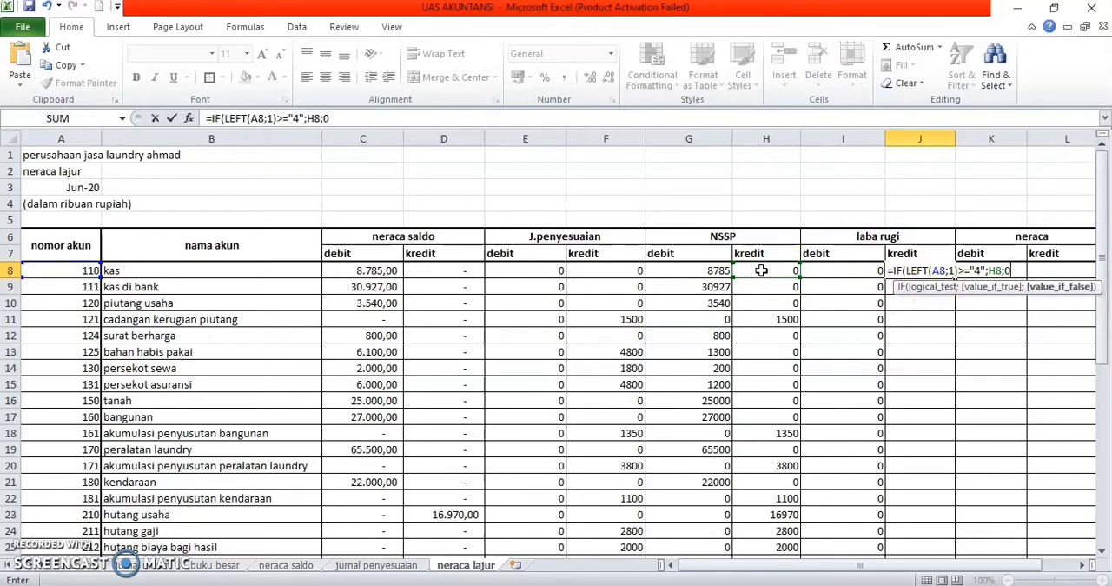
text(0))
key(Return)
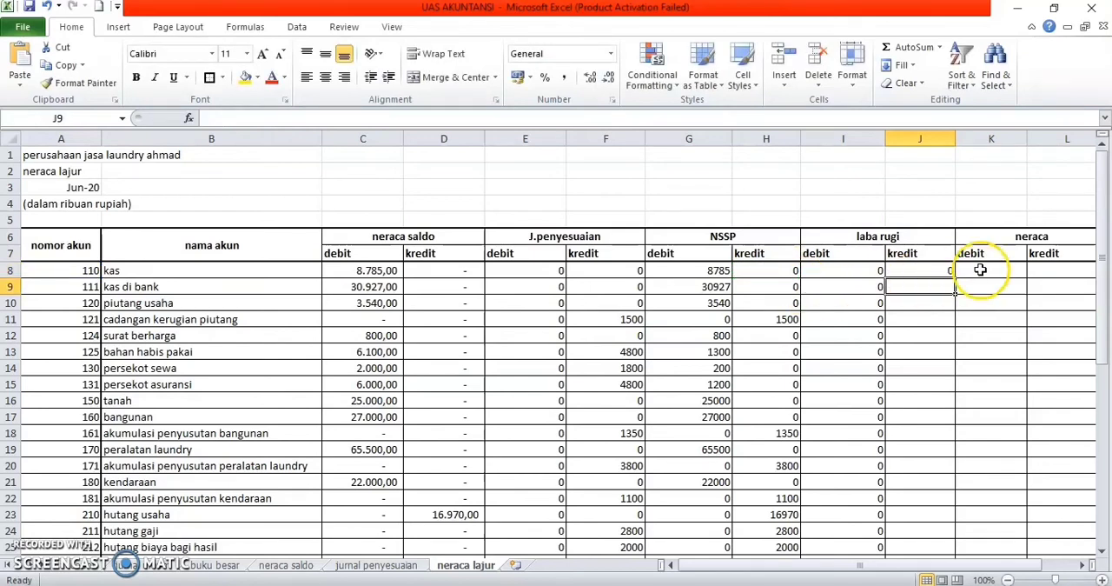
click(946, 270)
drag(955, 278, 925, 512)
click(861, 530)
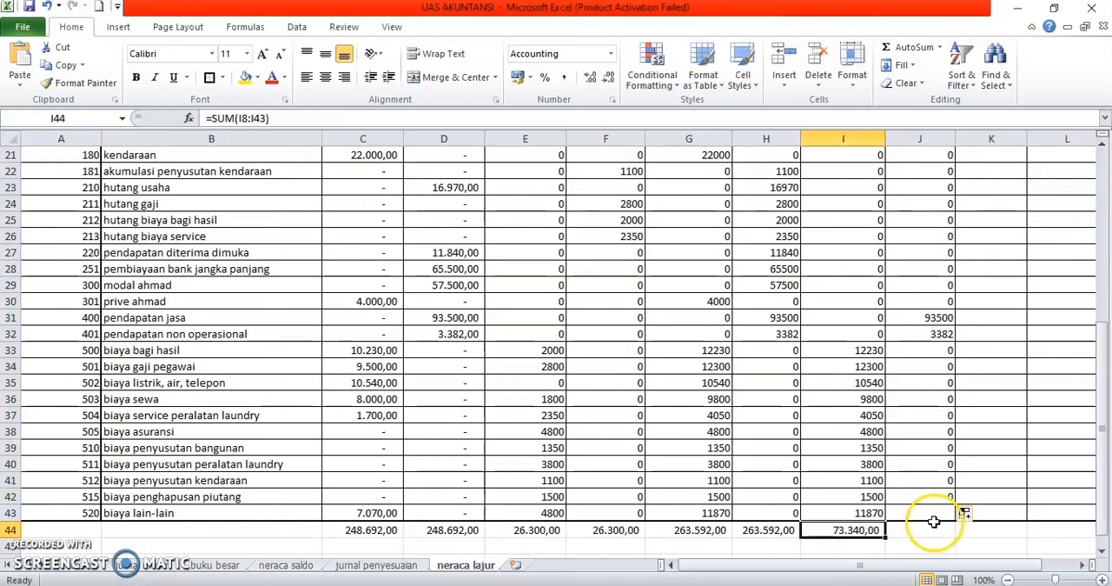
key(ctrl+z)
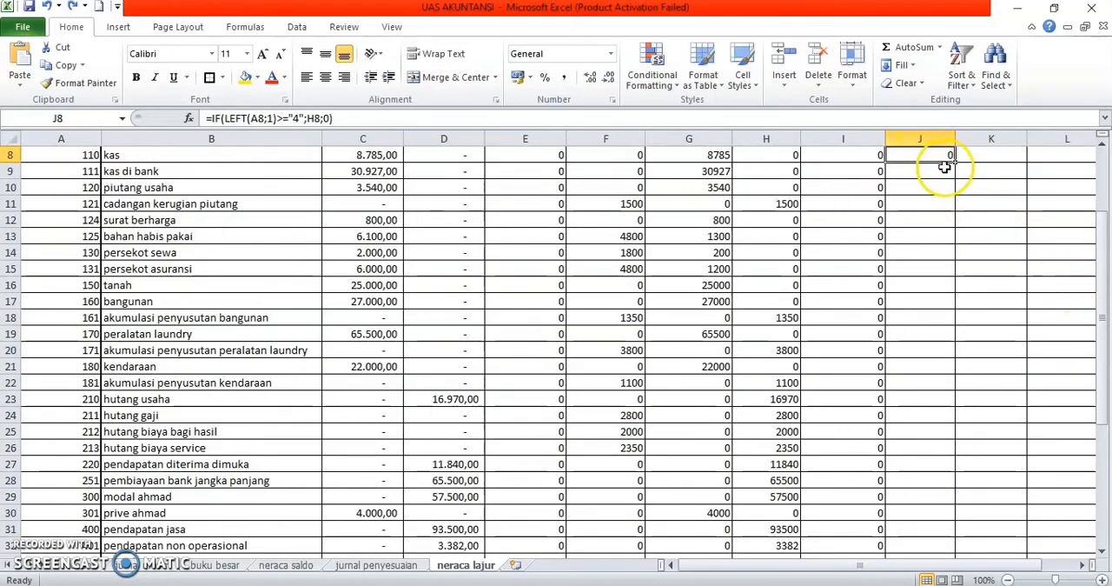
Step: Fill the laba rugi kredit formula from J8 down to J43 and extend the I44 total into J44
drag(957, 160, 952, 515)
click(917, 532)
click(873, 530)
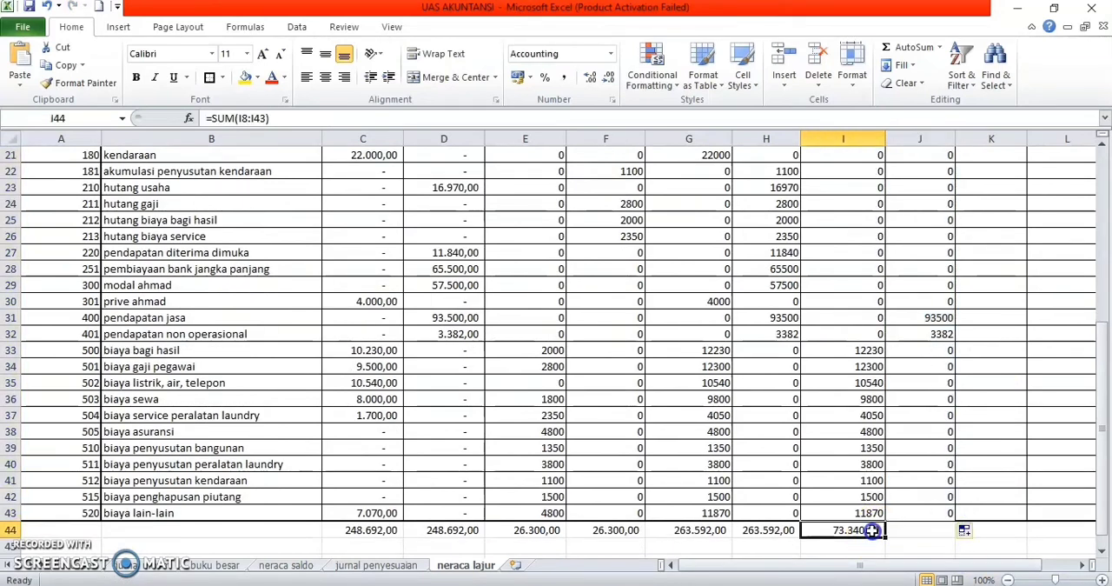
drag(883, 538, 934, 535)
click(987, 470)
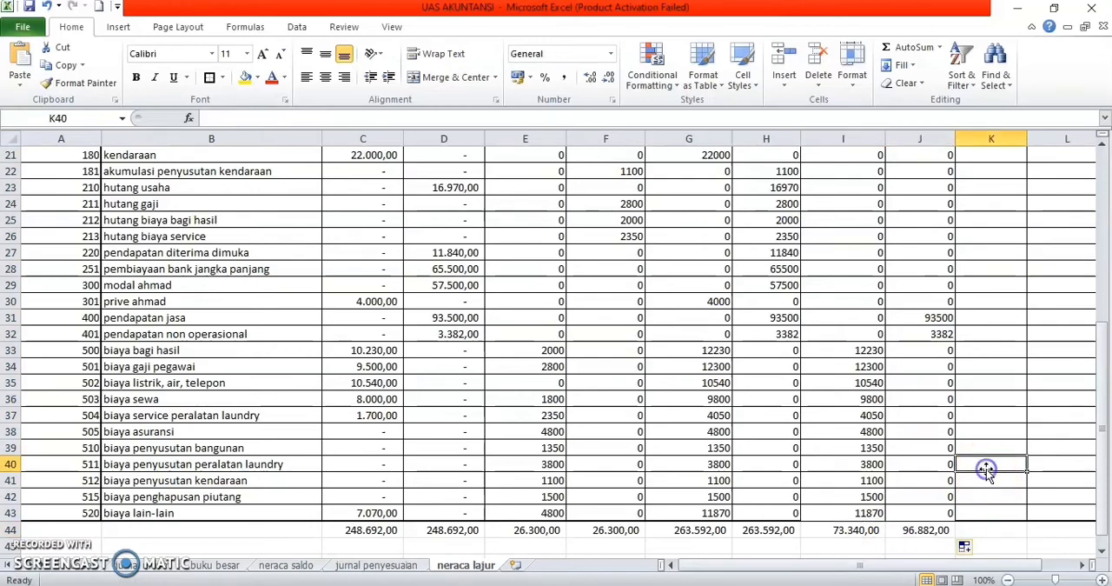
Step: Begin an IF formula in K8, the neraca debit cell for kas, with a LEFT function on account number A8
scroll(986, 469, right, 1)
scroll(986, 469, up, 5)
scroll(986, 469, up, 2)
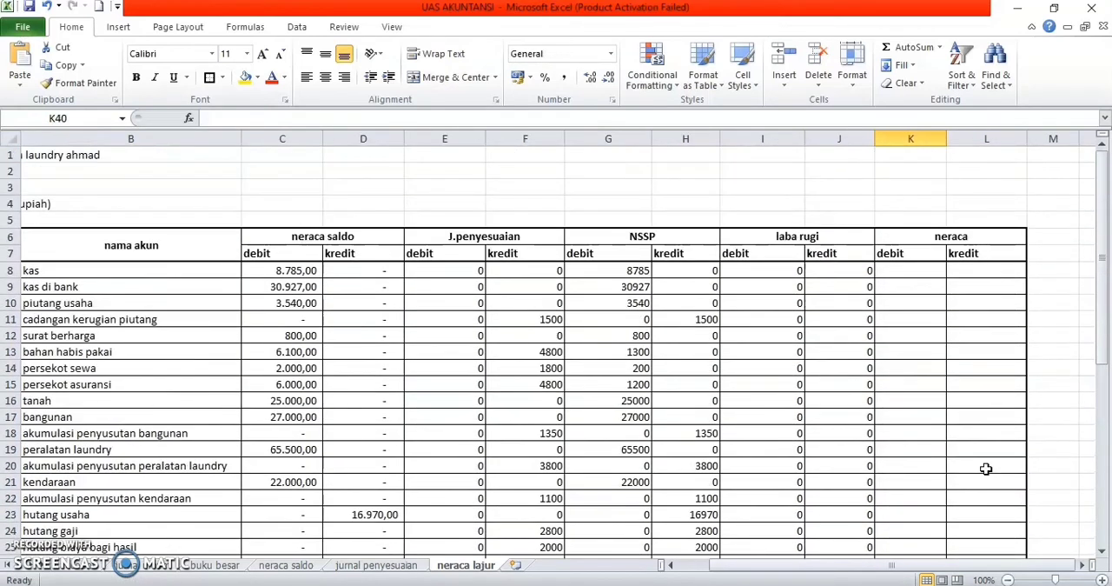
click(907, 274)
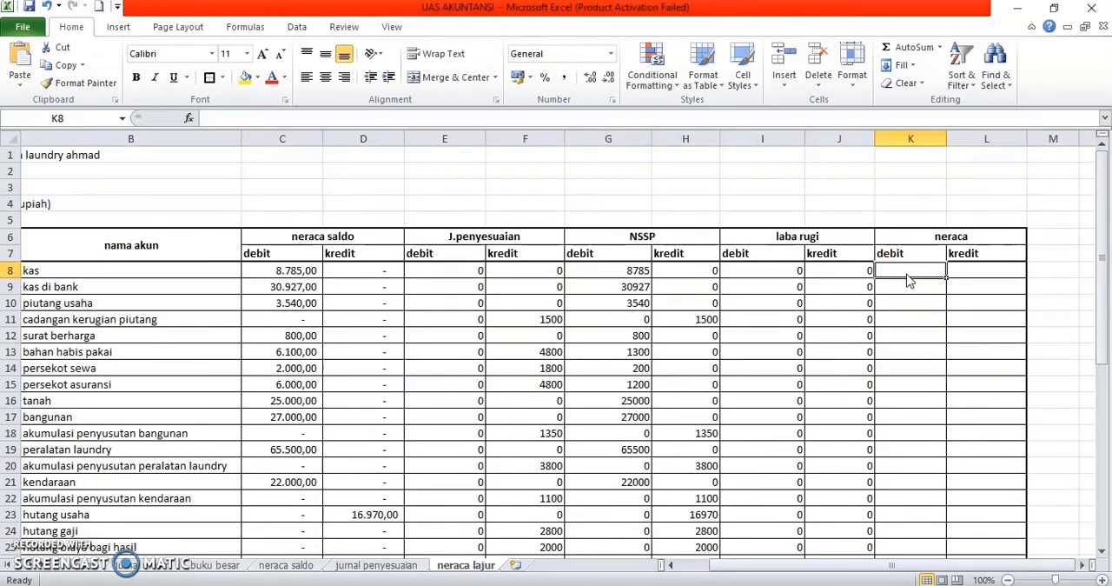
text(=)
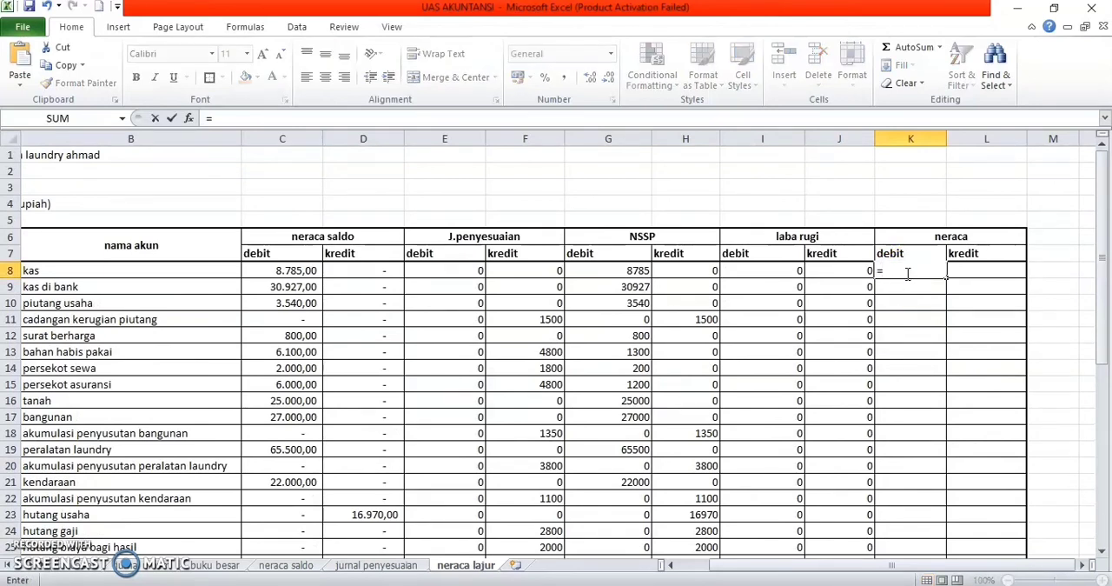
text(if)
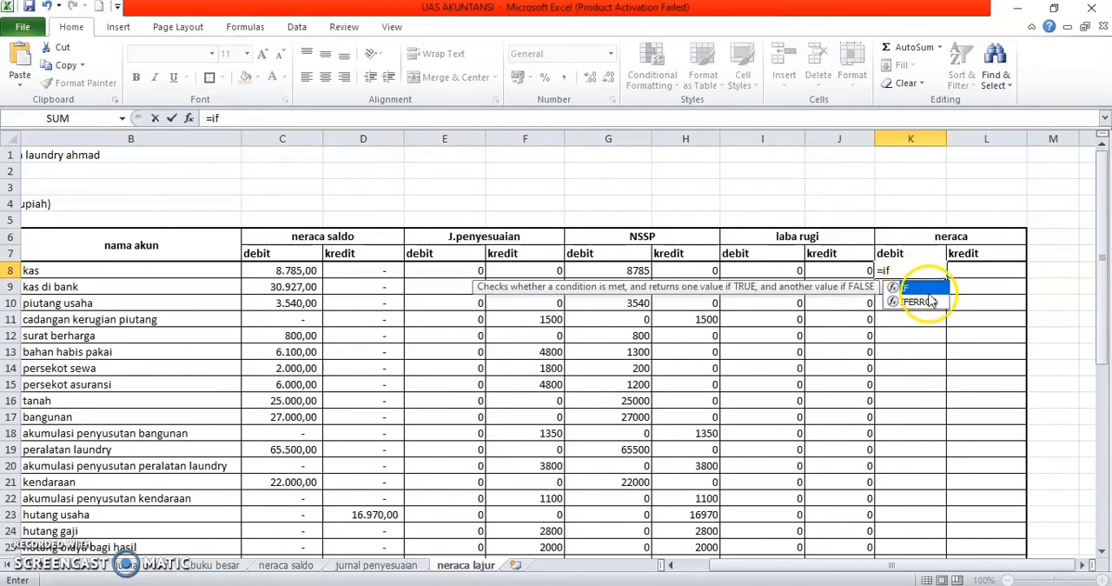
double_click(924, 288)
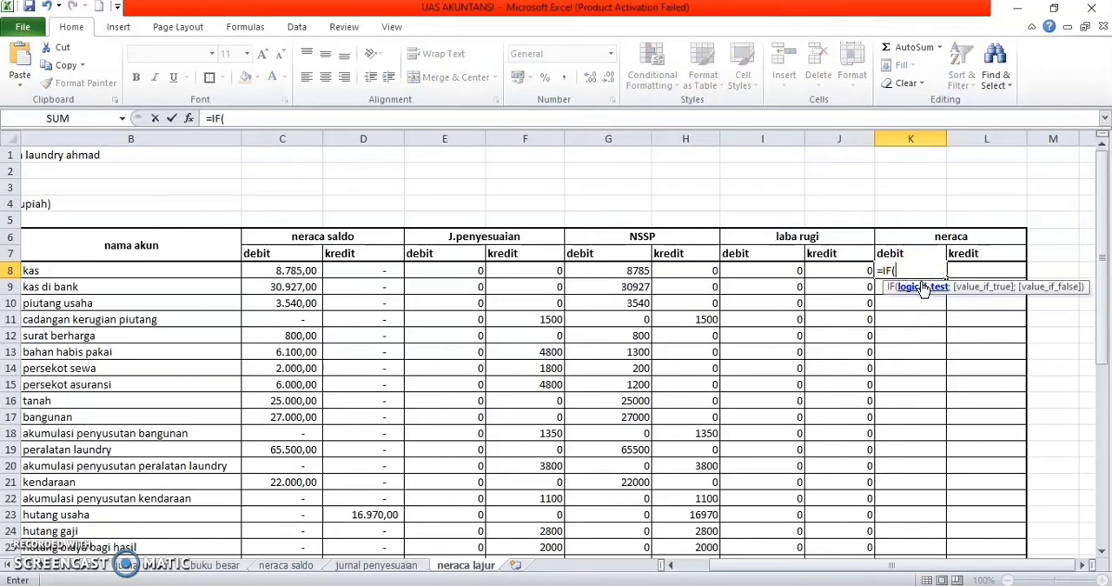
text(left)
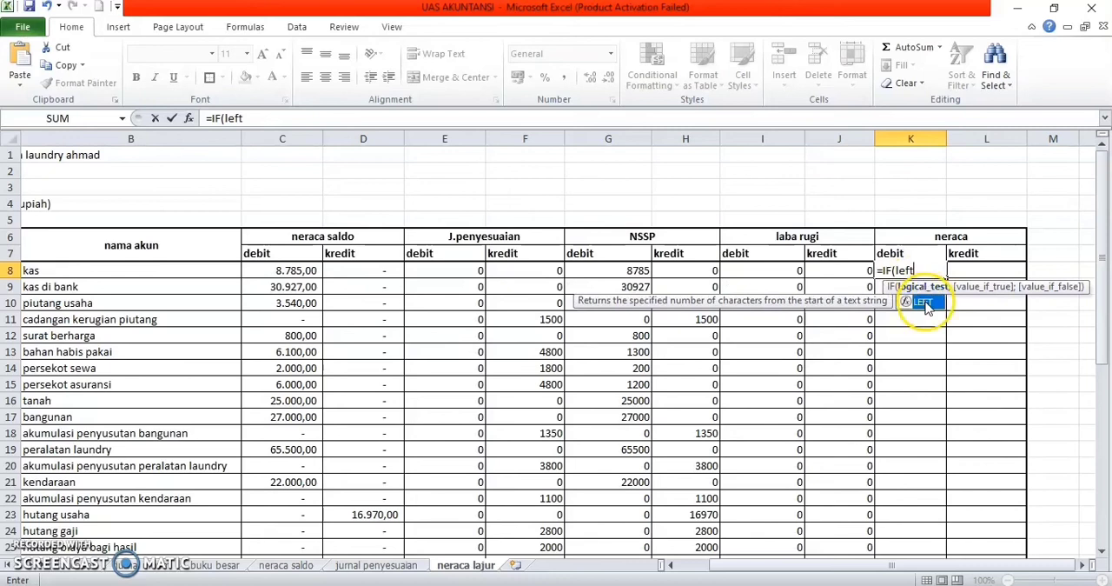
double_click(923, 300)
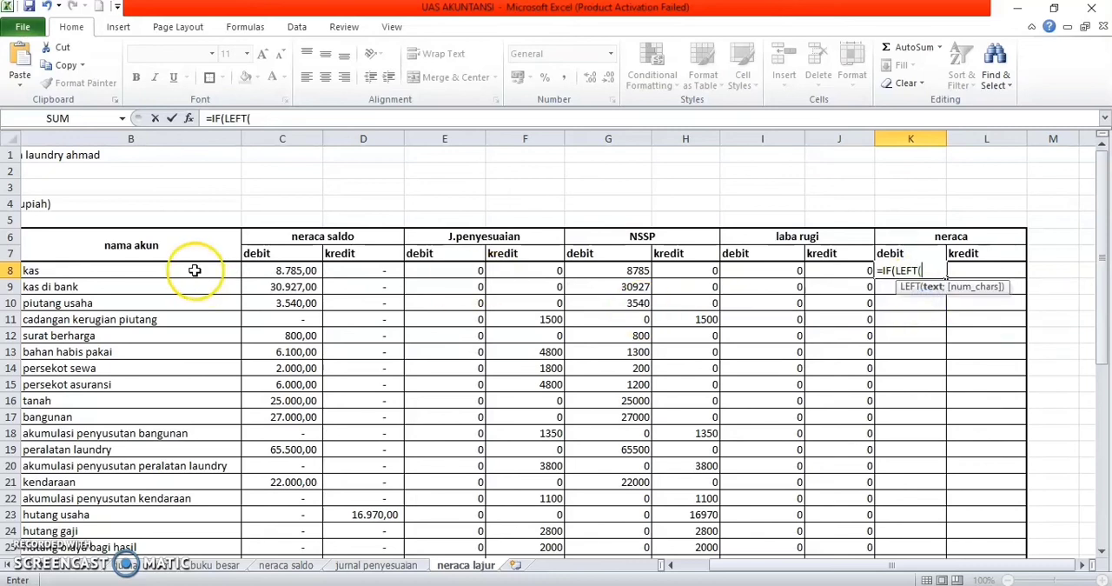
scroll(120, 274, left, 1)
click(78, 270)
scroll(356, 304, right, 1)
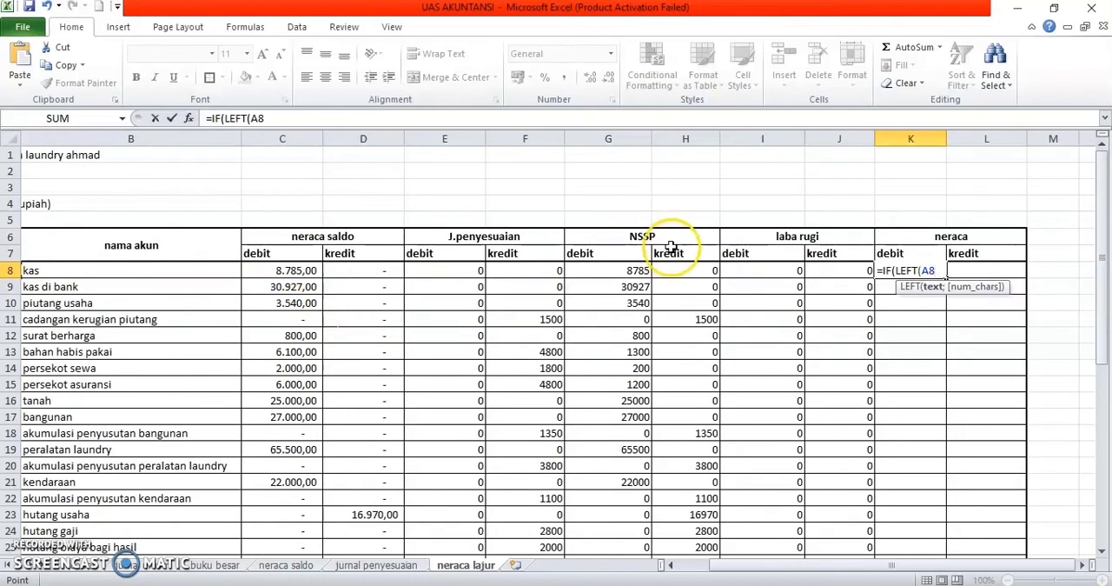
Step: Complete the K8 formula as =IF(LEFT(A8;1)<="3";G8;0), taking the NSSP debit value for accounts up to group 3
text(;)
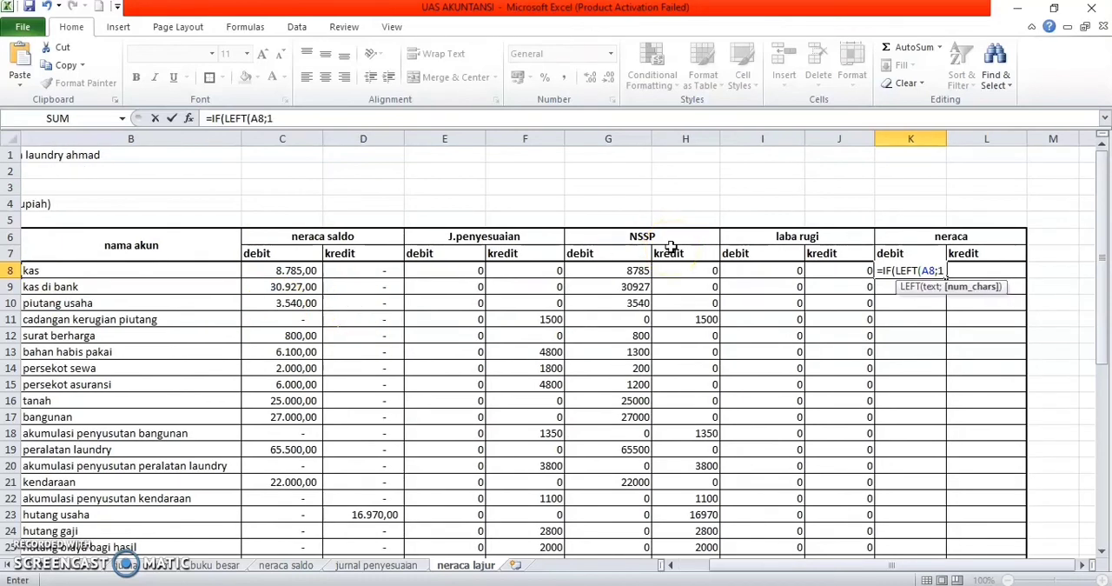
text(1)<="3)
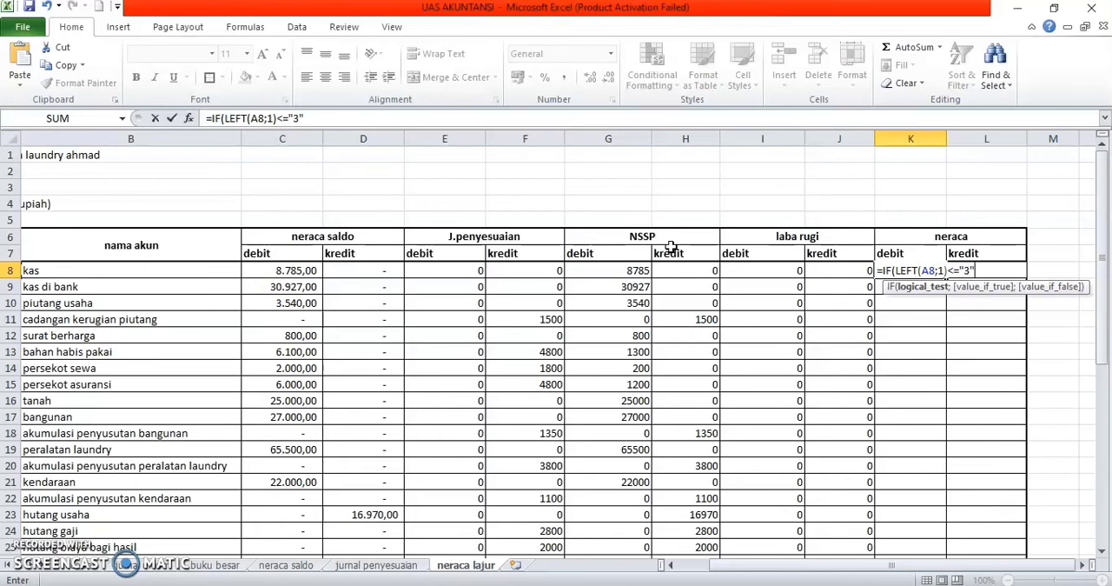
text(";)
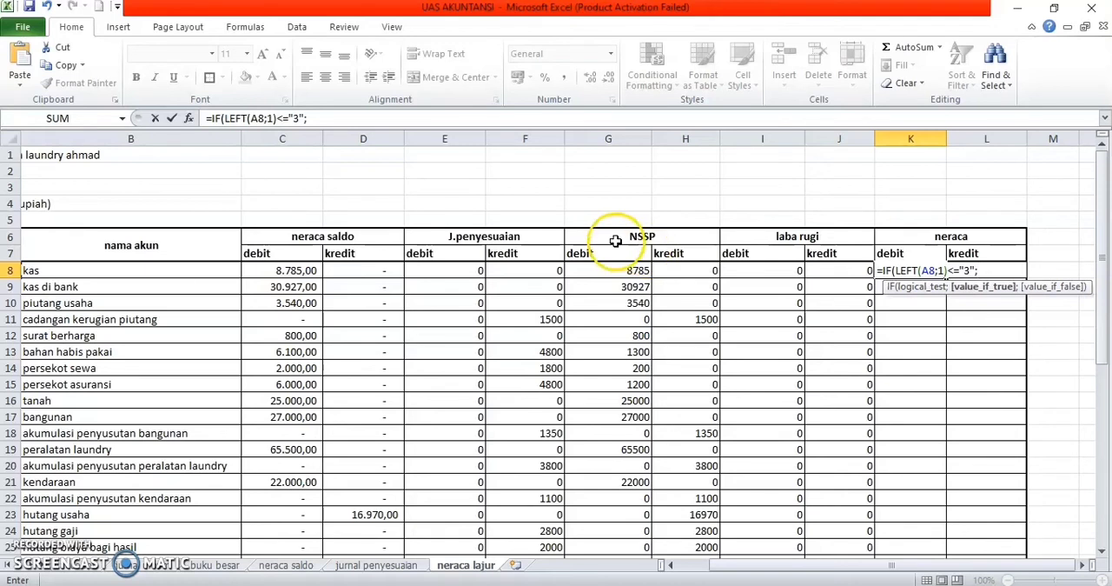
click(591, 270)
text(;)
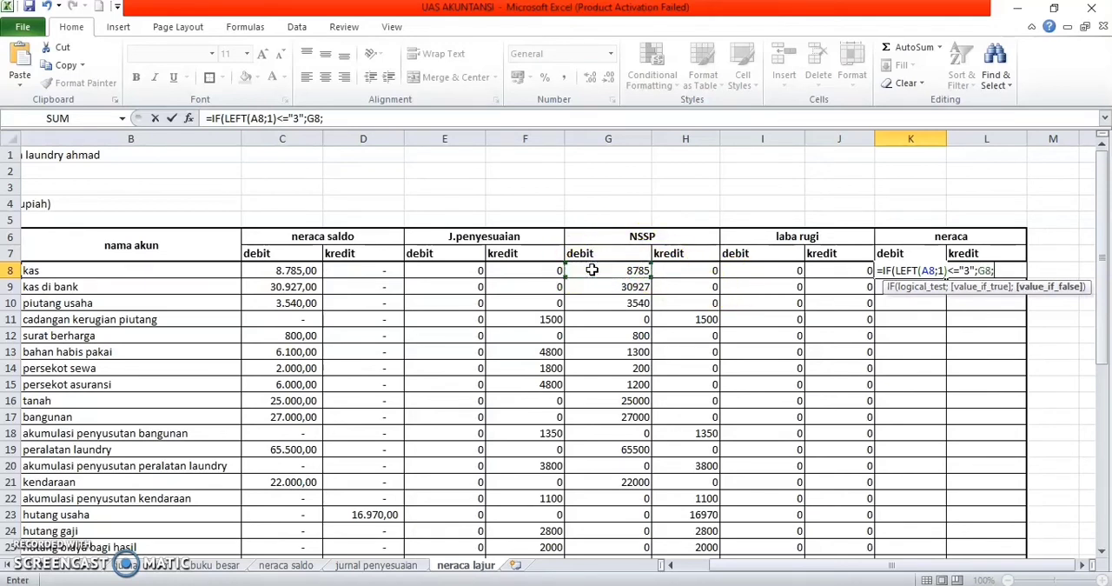
text(0))
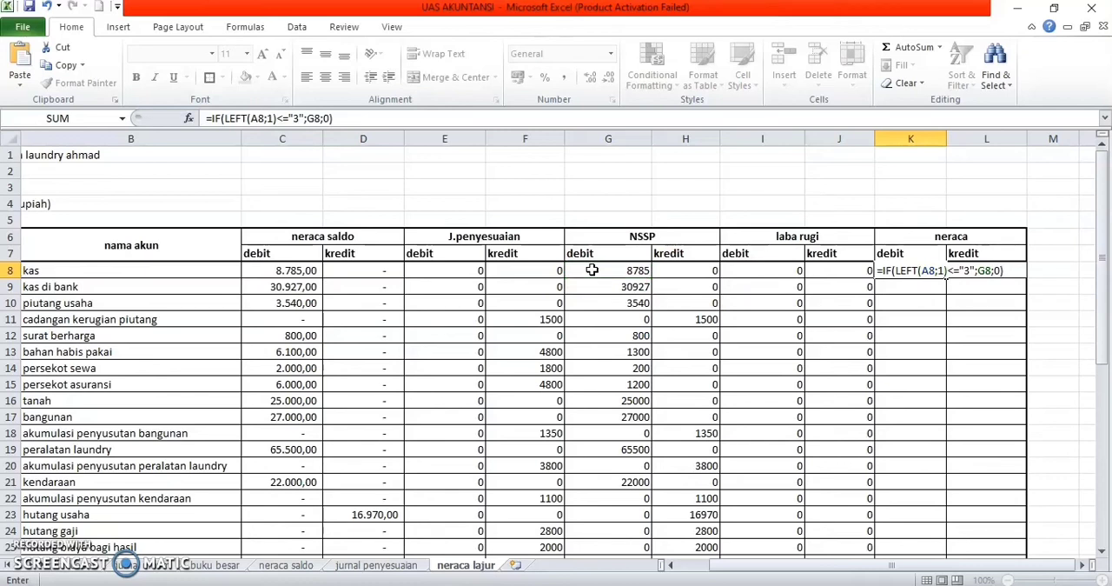
key(Return)
Step: Fill the neraca debit formula from K8 down to K43 for all remaining accounts
click(939, 270)
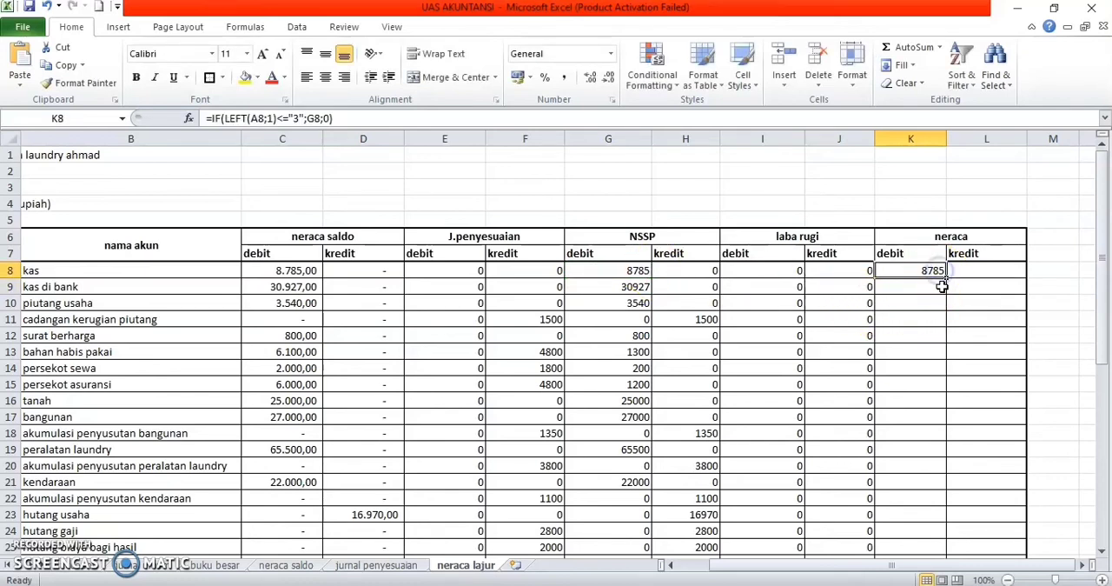
drag(945, 279, 945, 520)
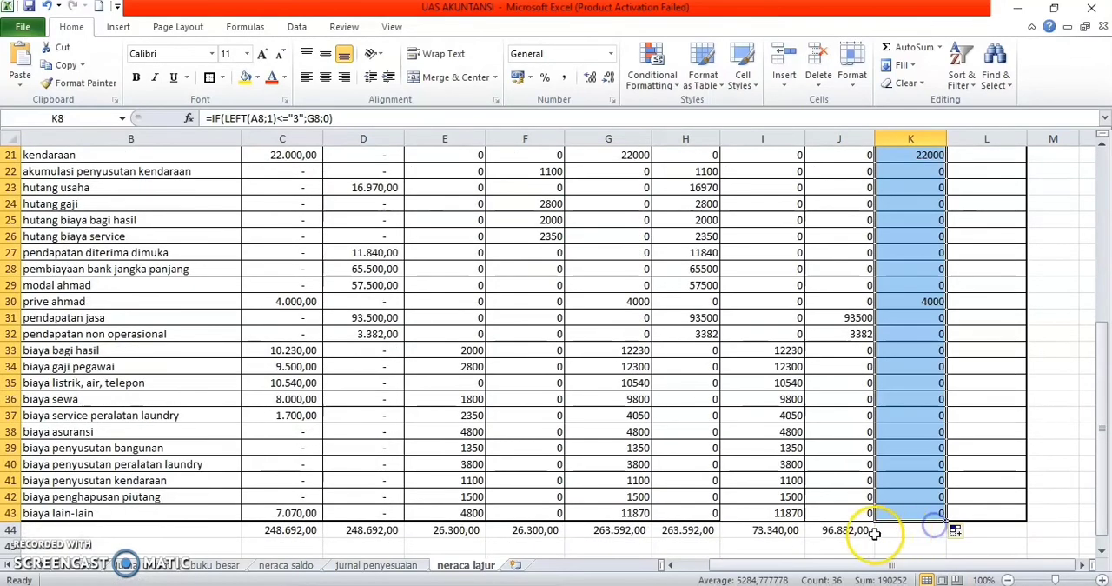
click(1008, 519)
Step: Begin an IF formula in L8, the neraca kredit cell for kas, with a LEFT function on account number A8
scroll(980, 441, up, 7)
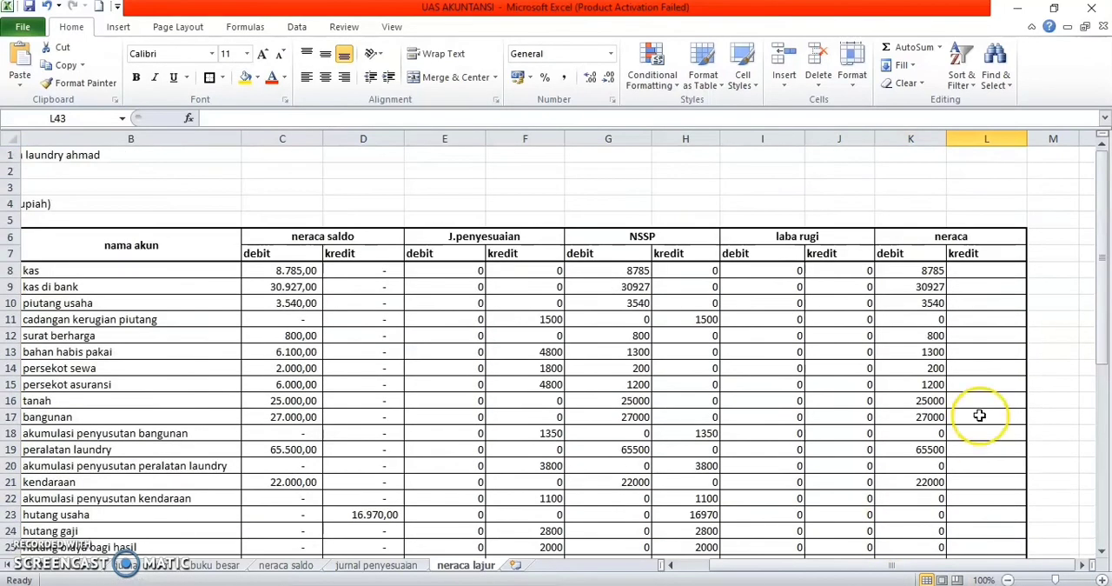
click(980, 277)
text(=)
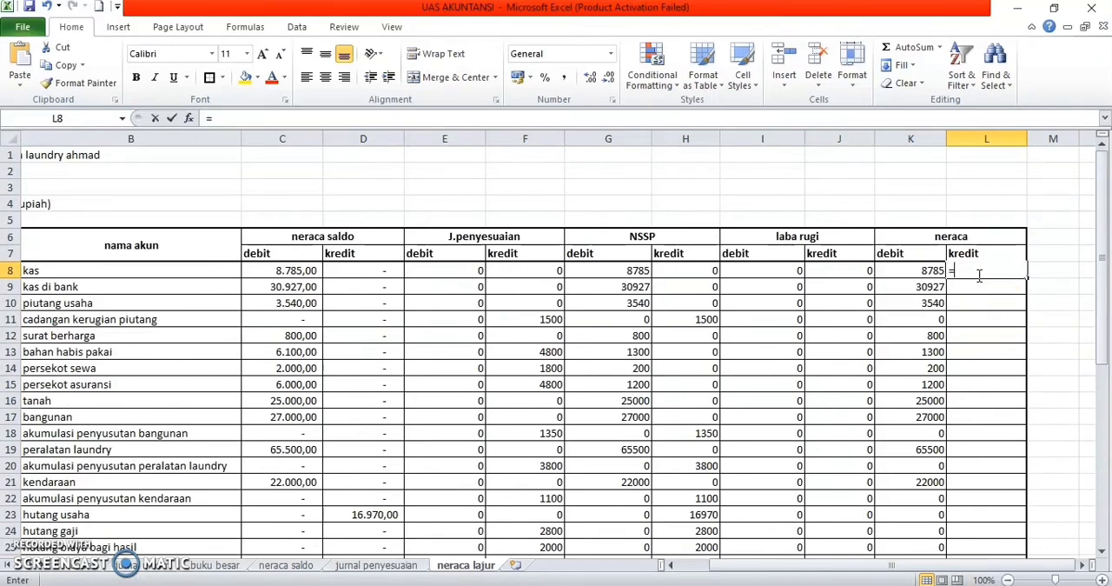
text(if)
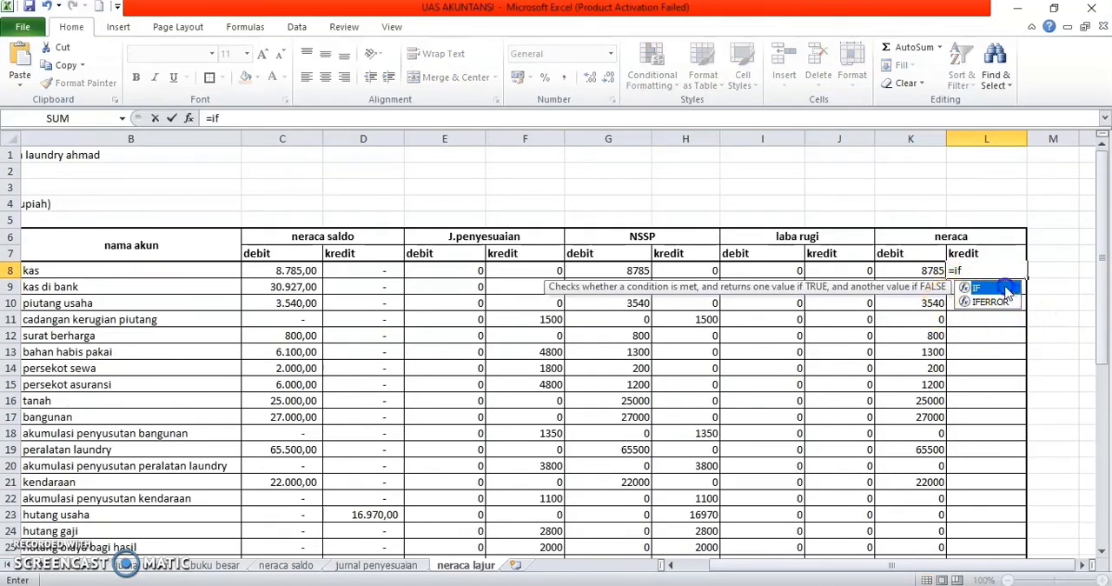
double_click(1007, 291)
text(left)
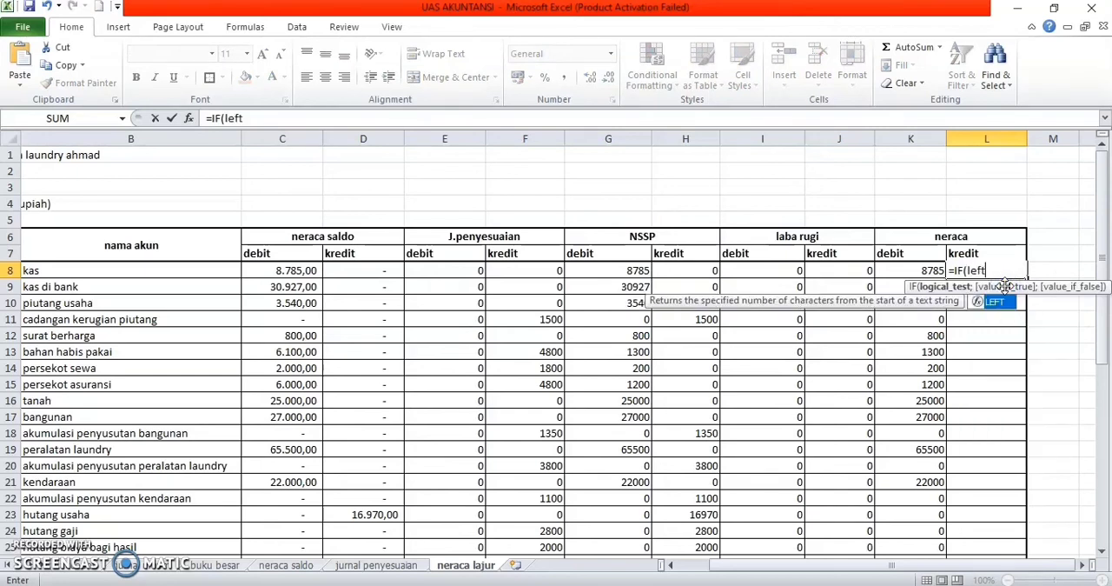
double_click(1006, 302)
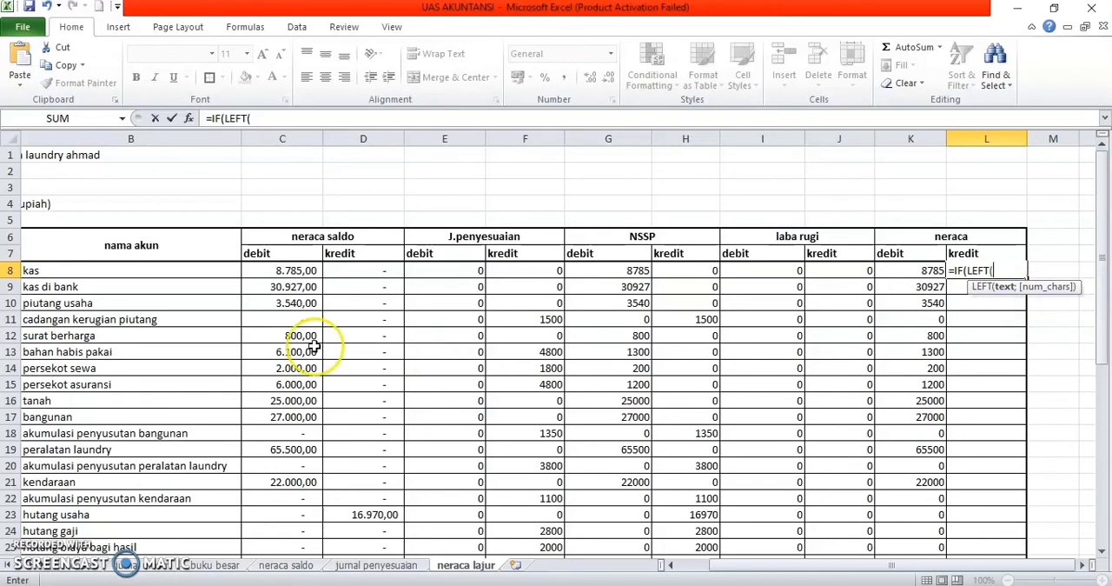
scroll(154, 284, left, 1)
click(94, 271)
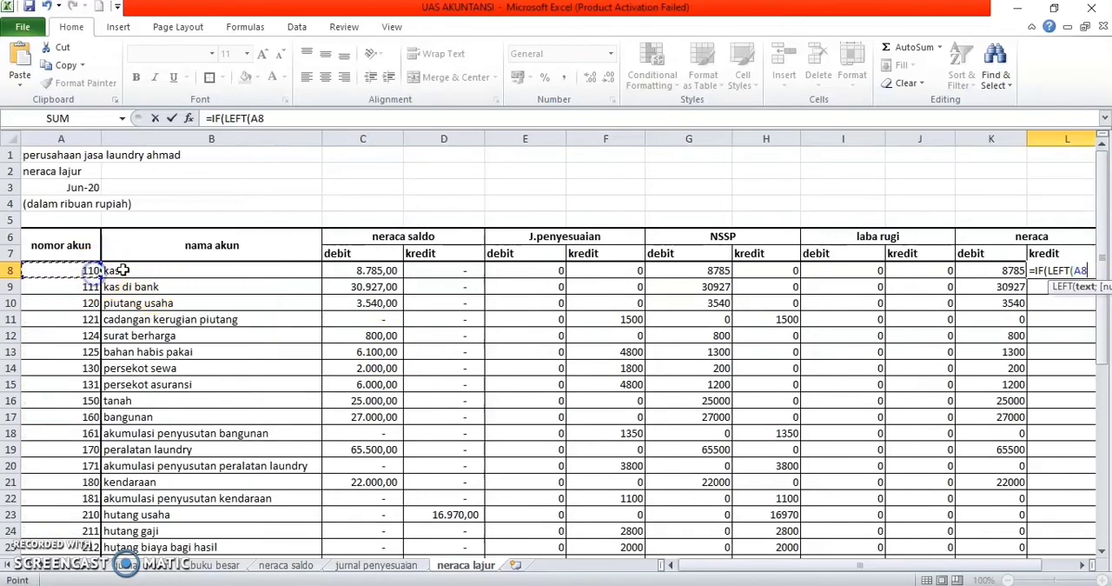
scroll(442, 279, right, 1)
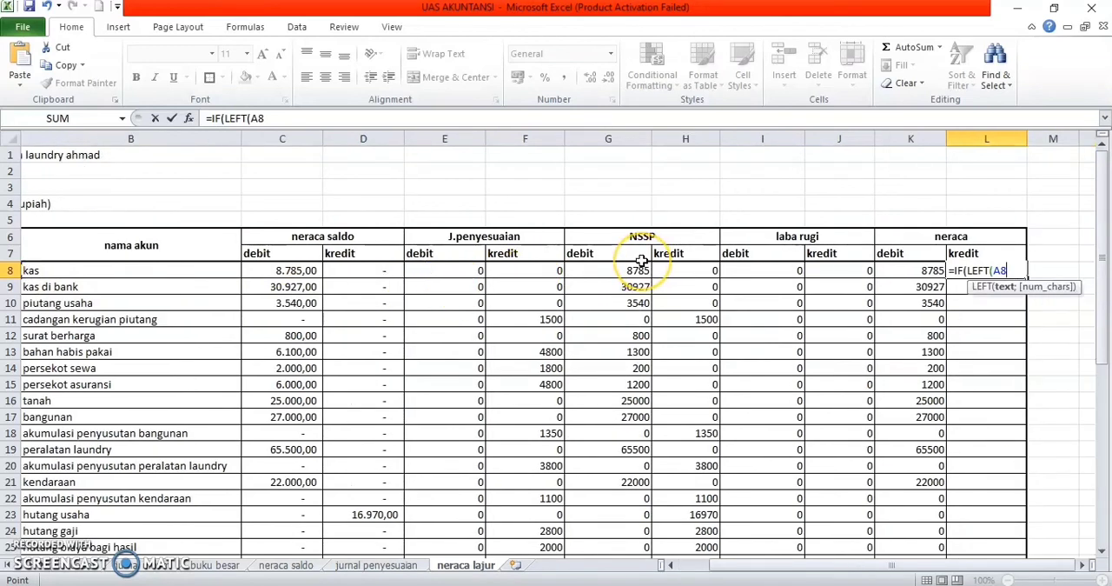
Step: Complete the L8 formula as =IF(LEFT(A8;1)<="3";H8;0), taking the NSSP kredit value for accounts up to group 3
text(;)
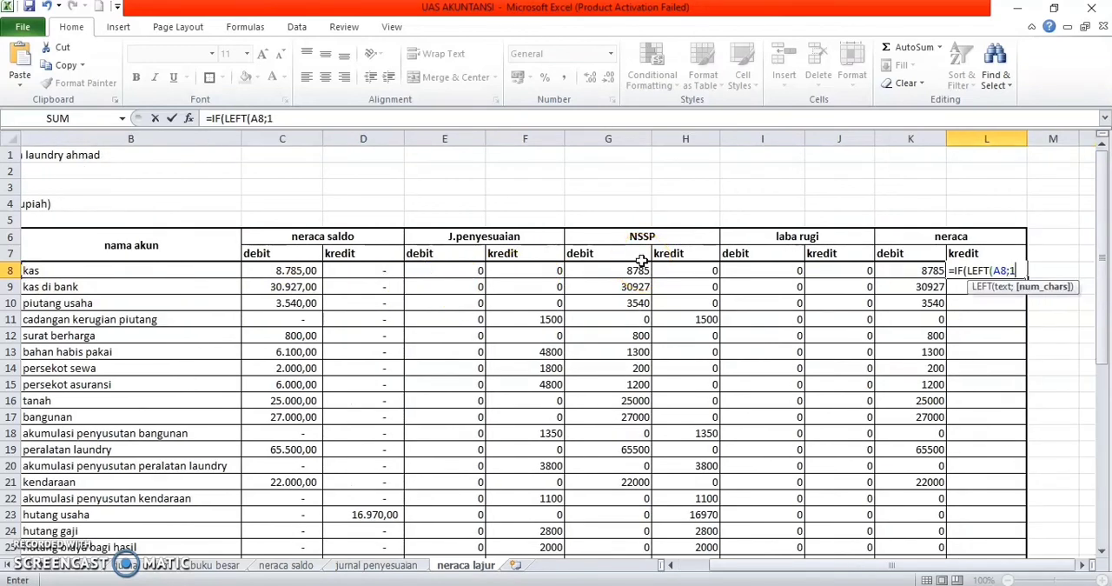
text(1)<="3)
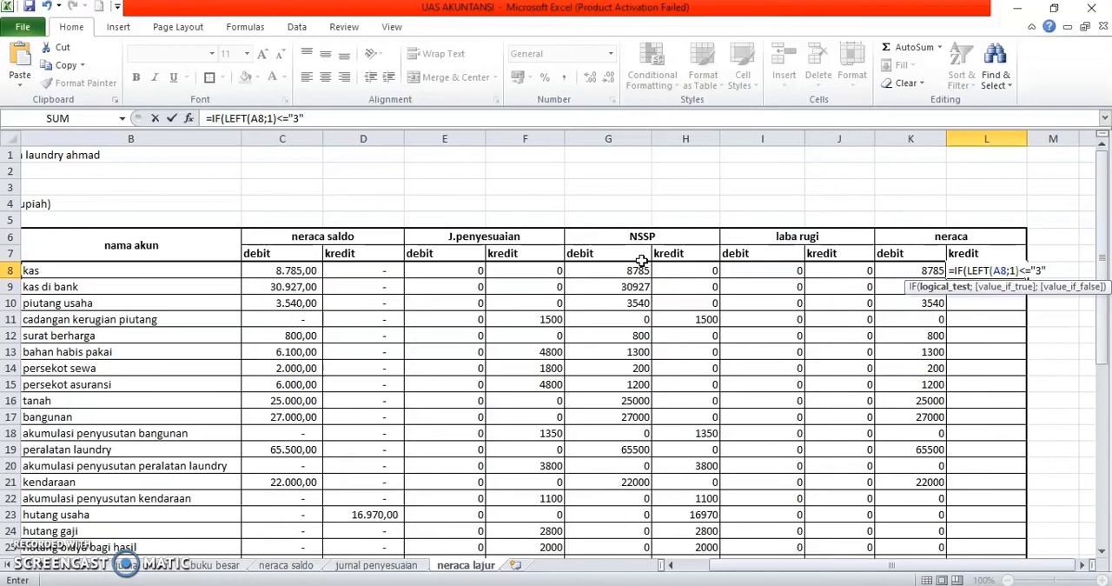
text(";)
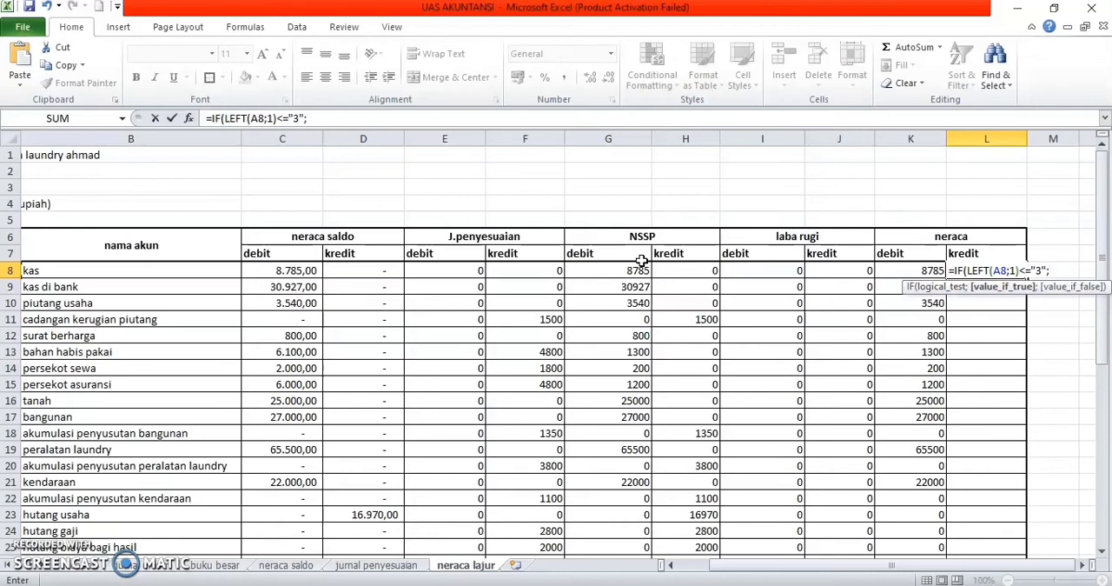
click(710, 274)
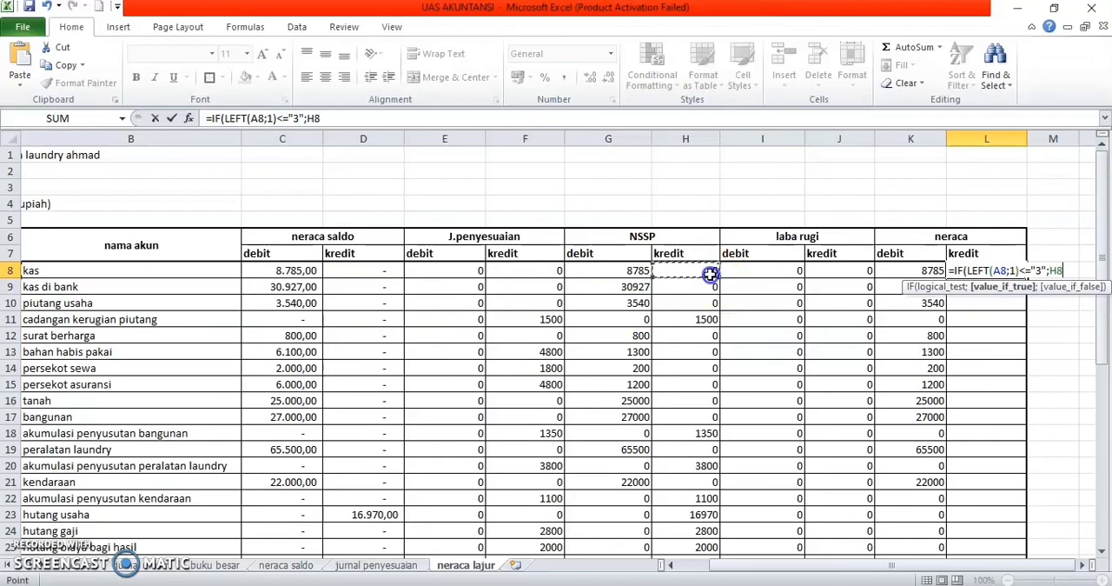
text(;0)
key(Return)
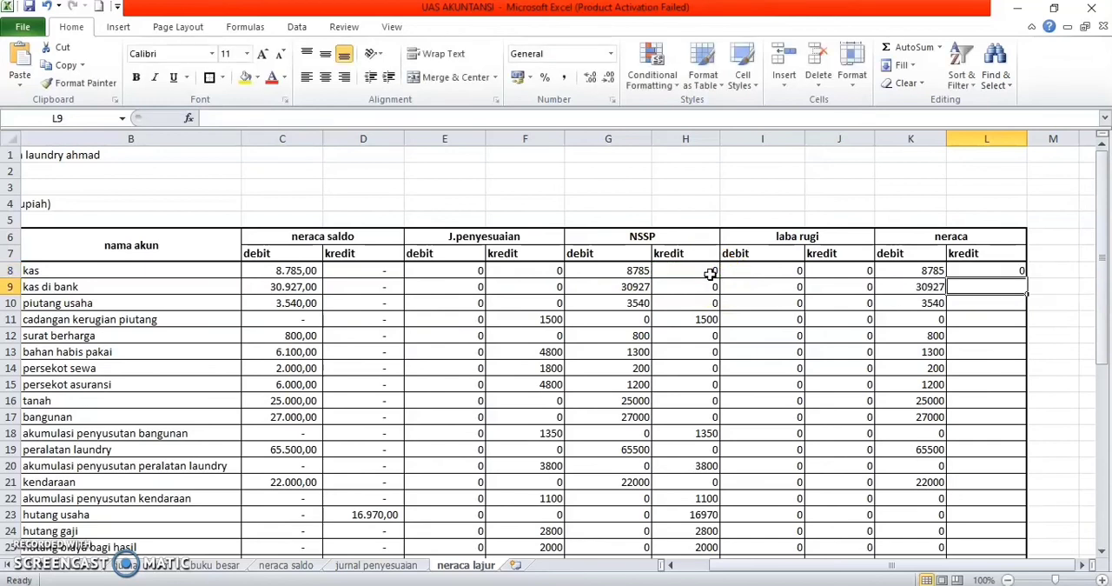
Step: Fill the neraca kredit formula from L8 down to L43 and extend the J44 total across K44 and L44
click(1016, 269)
drag(1027, 278, 1008, 521)
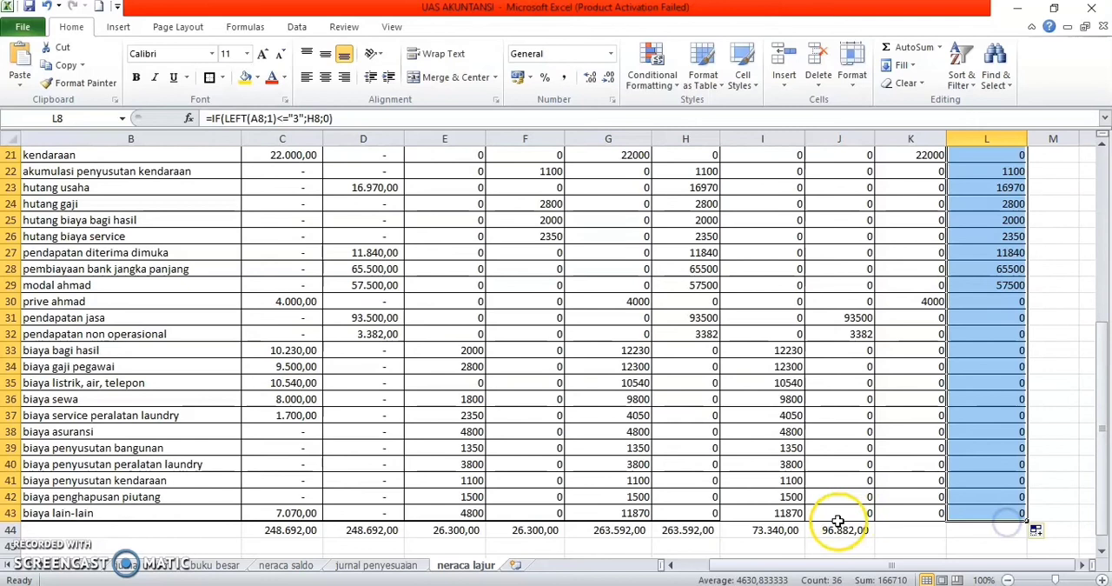
click(838, 524)
drag(877, 538, 1024, 534)
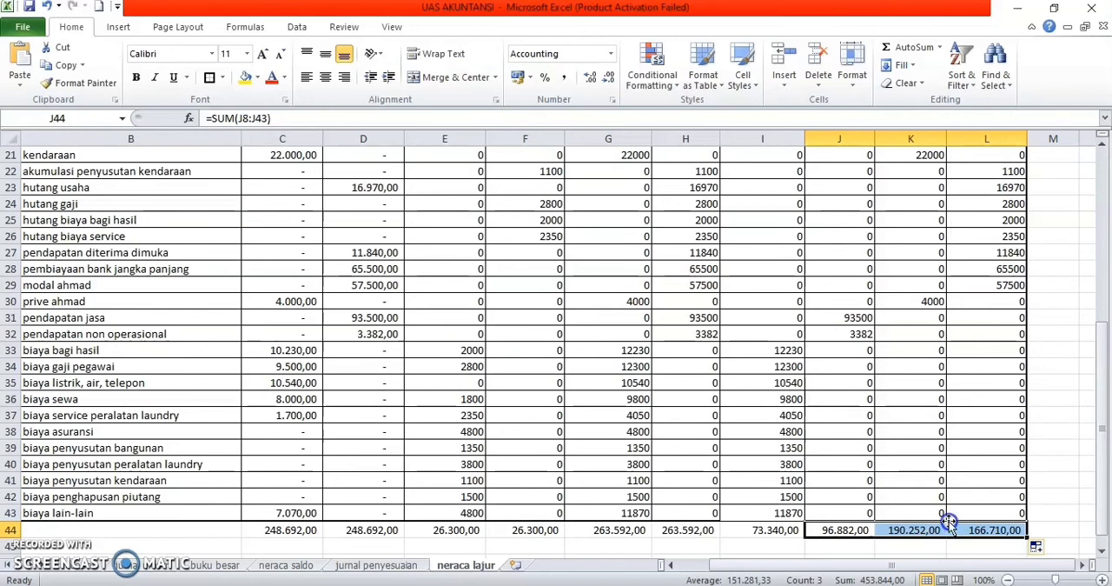
click(860, 448)
Step: Begin an IF formula in I45, below the laba rugi debit total, testing whether I44 is less than J44
scroll(862, 447, down, 2)
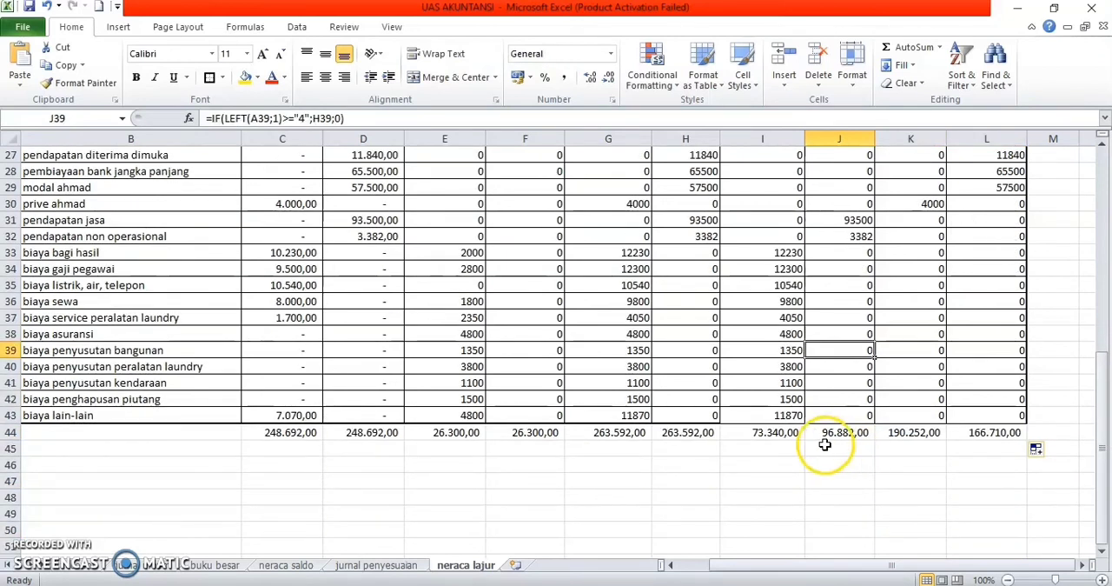
click(774, 446)
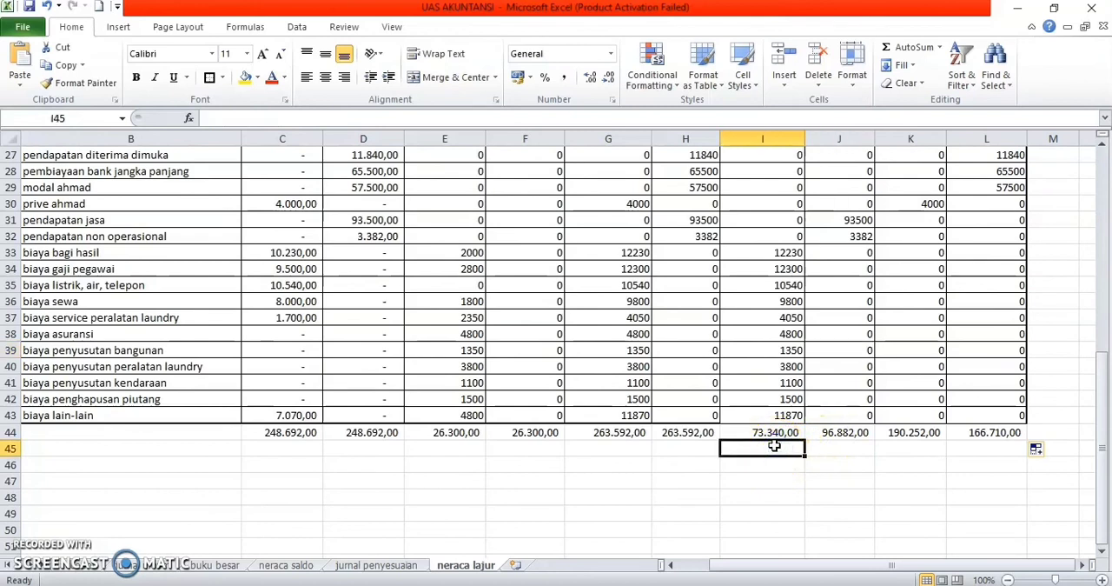
text(=i)
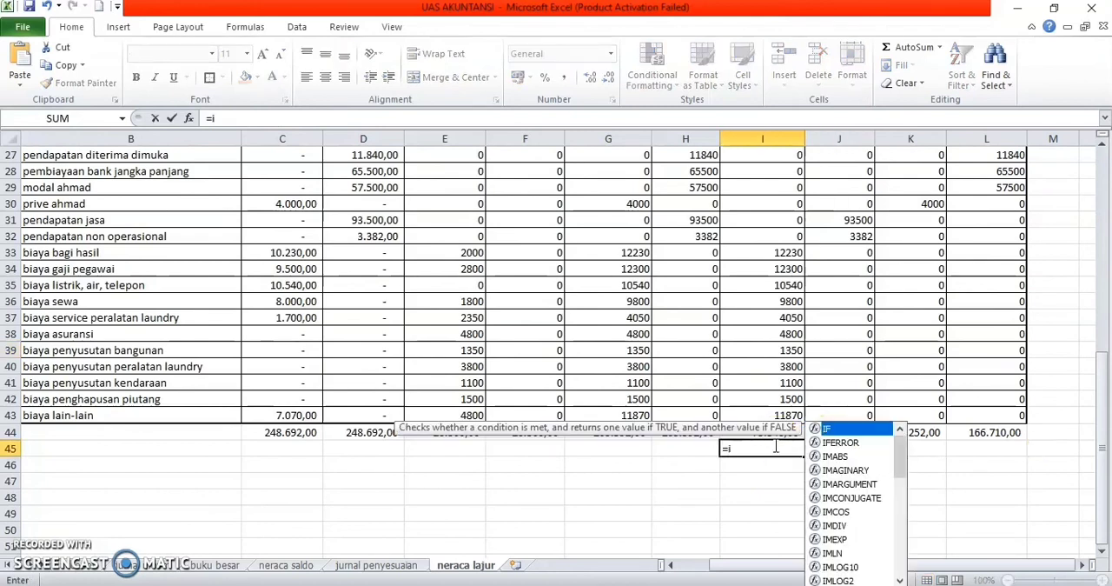
text(f)
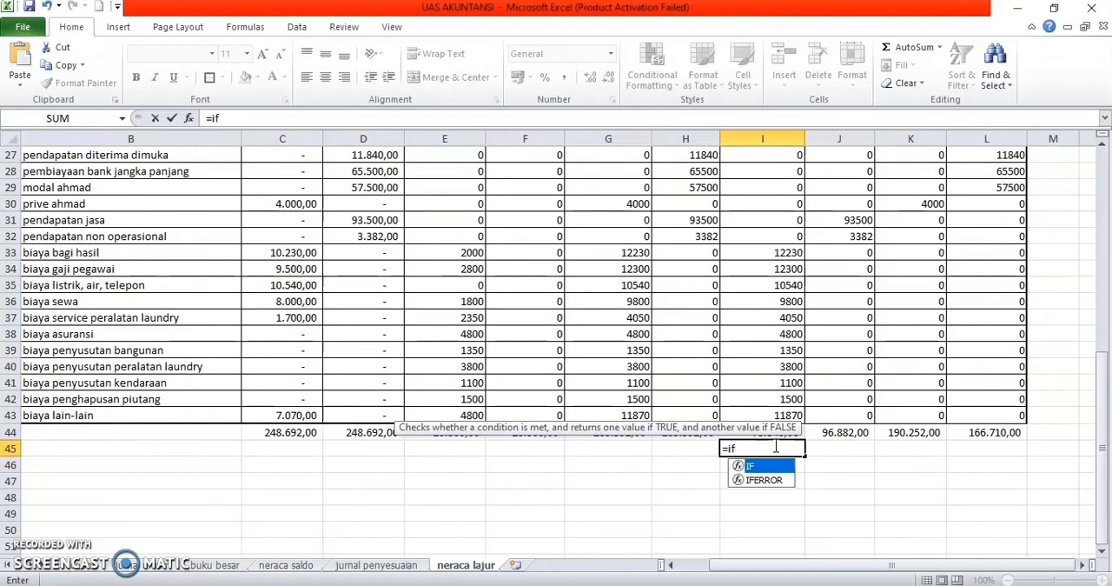
text(()
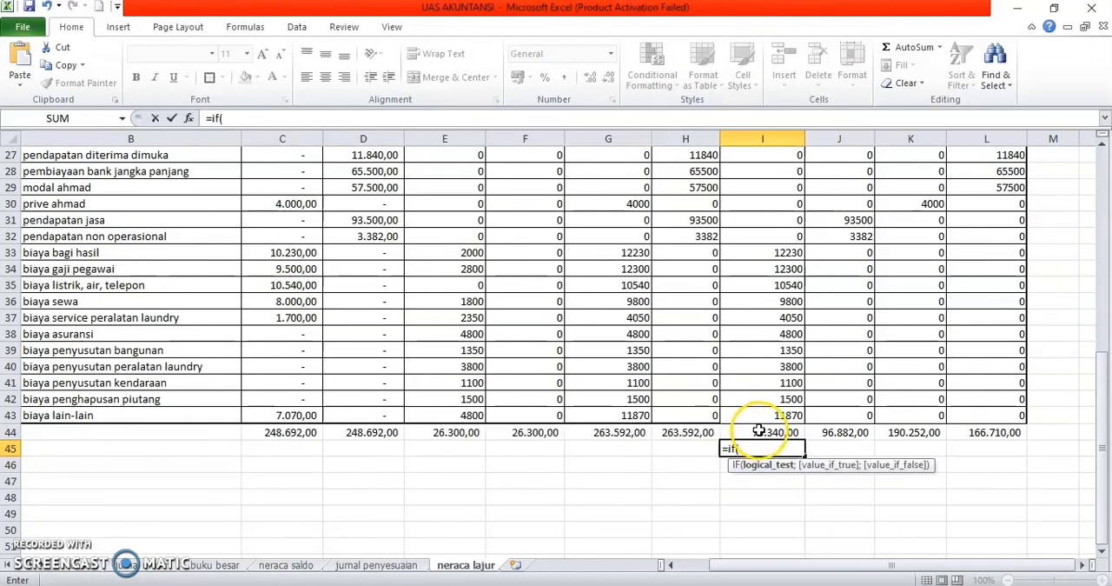
click(759, 432)
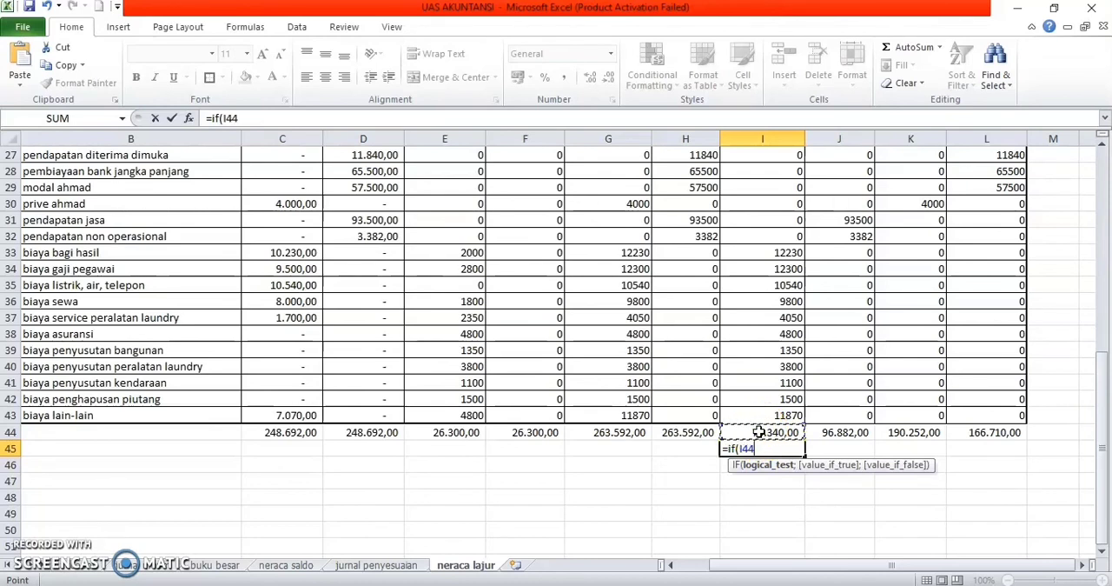
text(<)
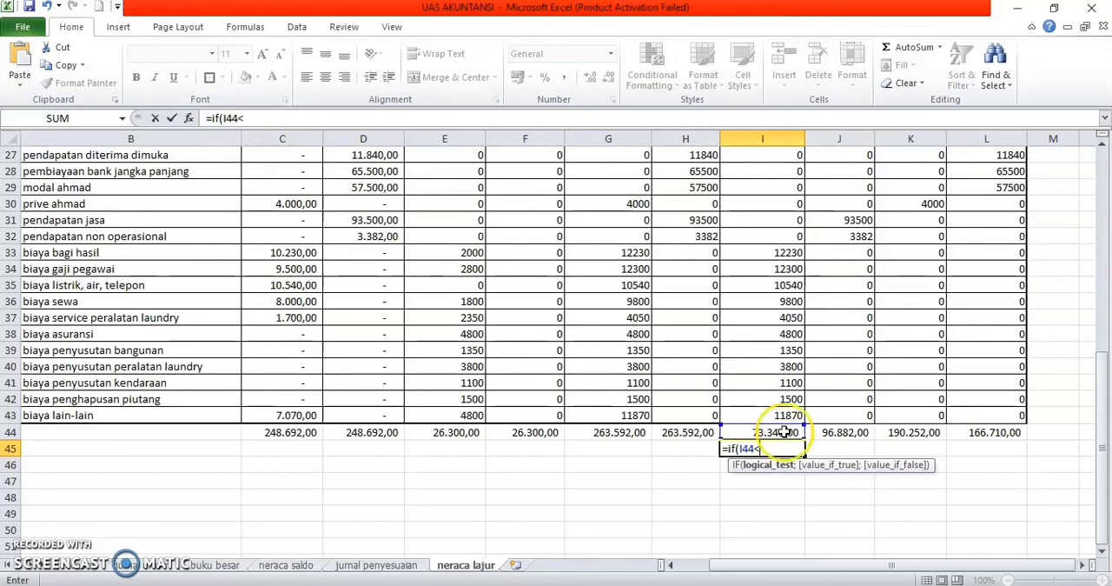
click(843, 432)
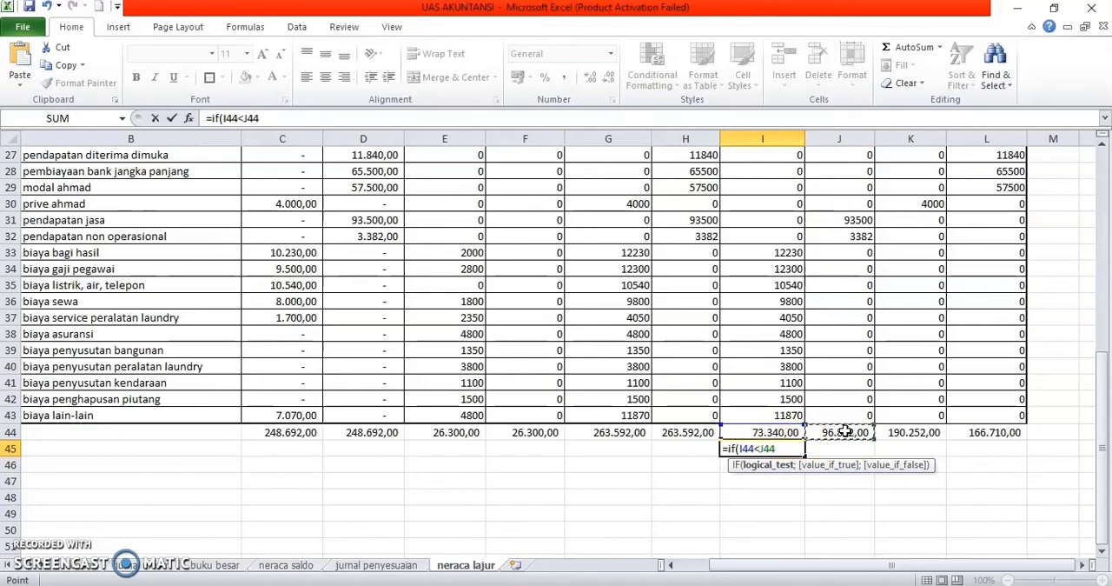
Step: Complete the I45 formula so it returns "laba" when the test is true and "rugi" otherwise
text(;)
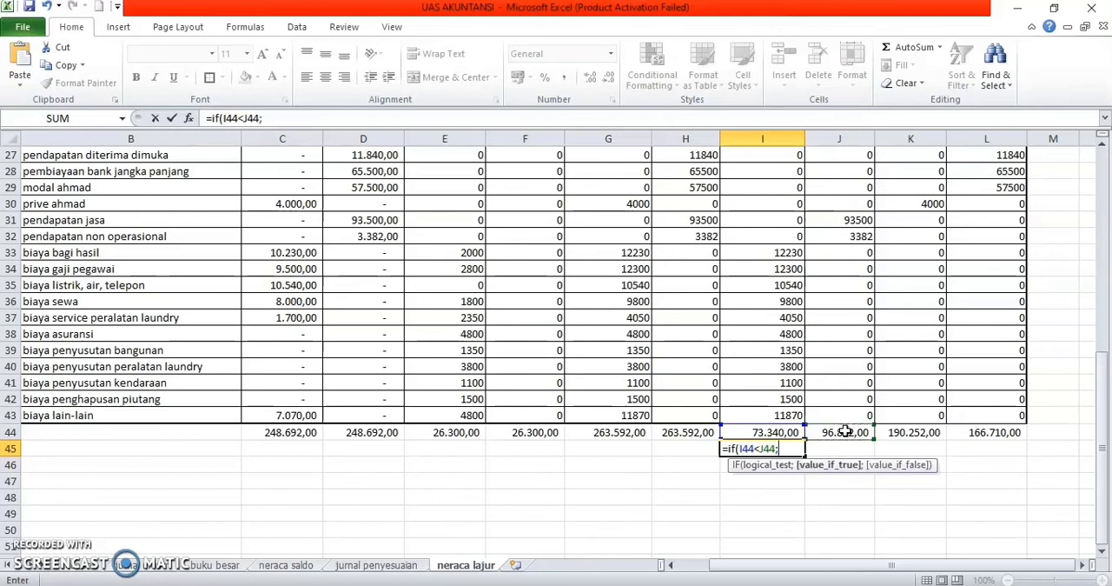
text("laba";)
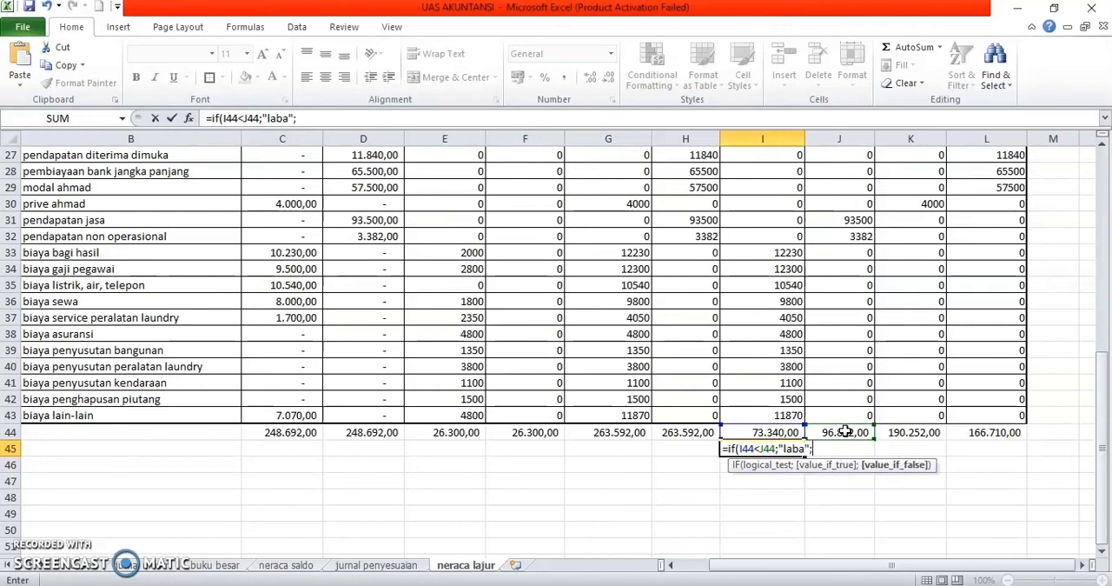
text("rugi"))
key(Return)
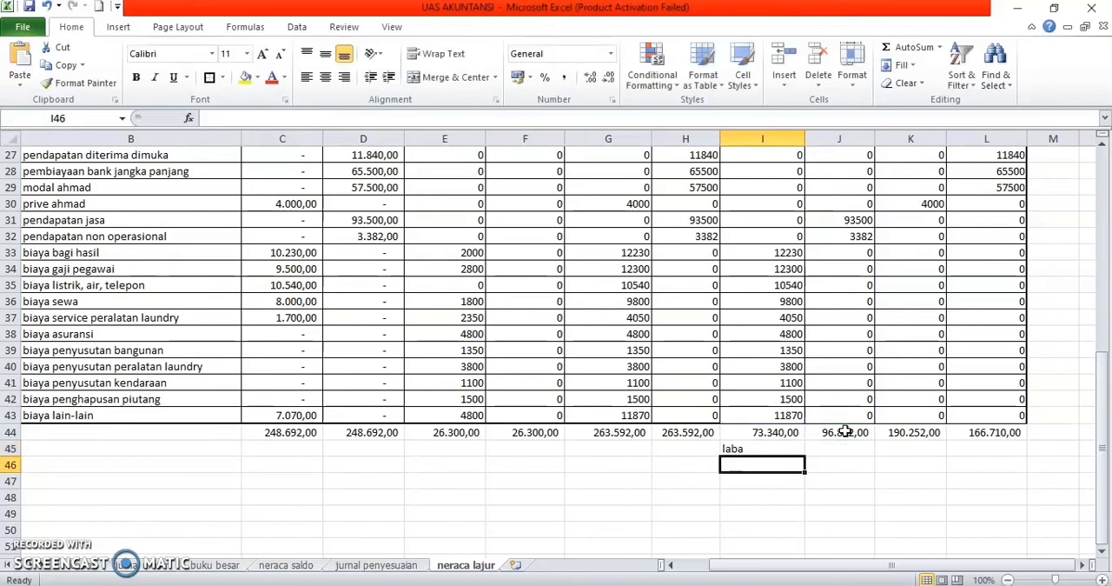
Step: Try to calculate the laba rugi difference in J45 with the formula =I44-J44
key(Right)
key(Up)
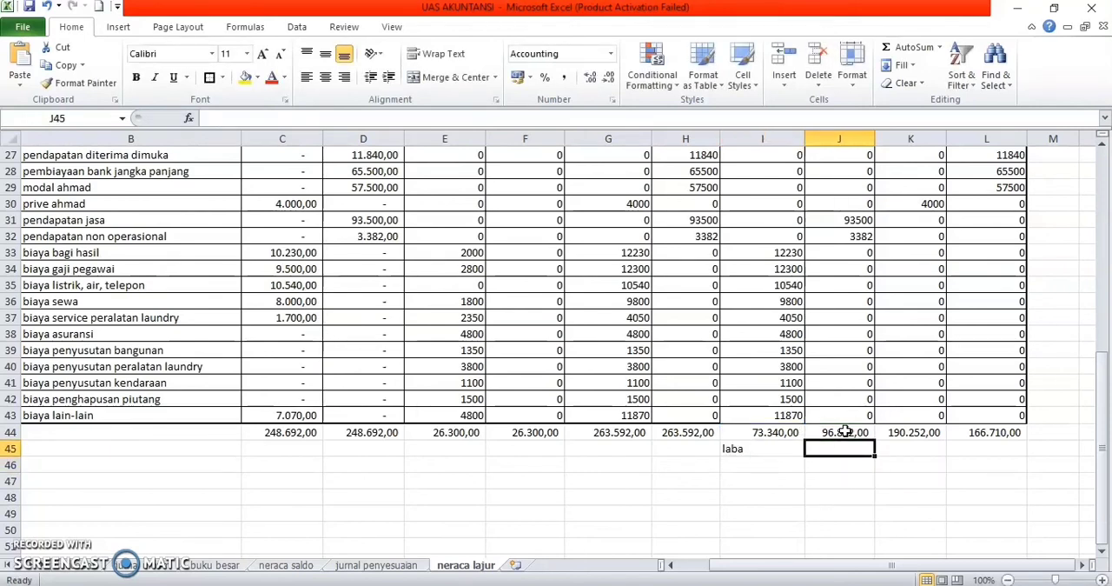
text(=)
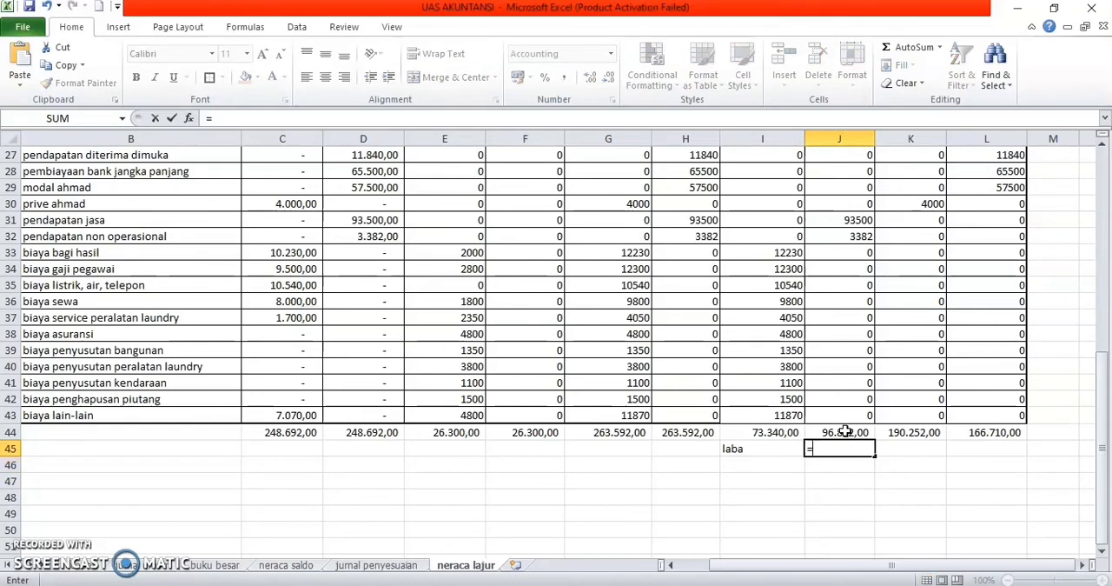
click(833, 432)
click(766, 434)
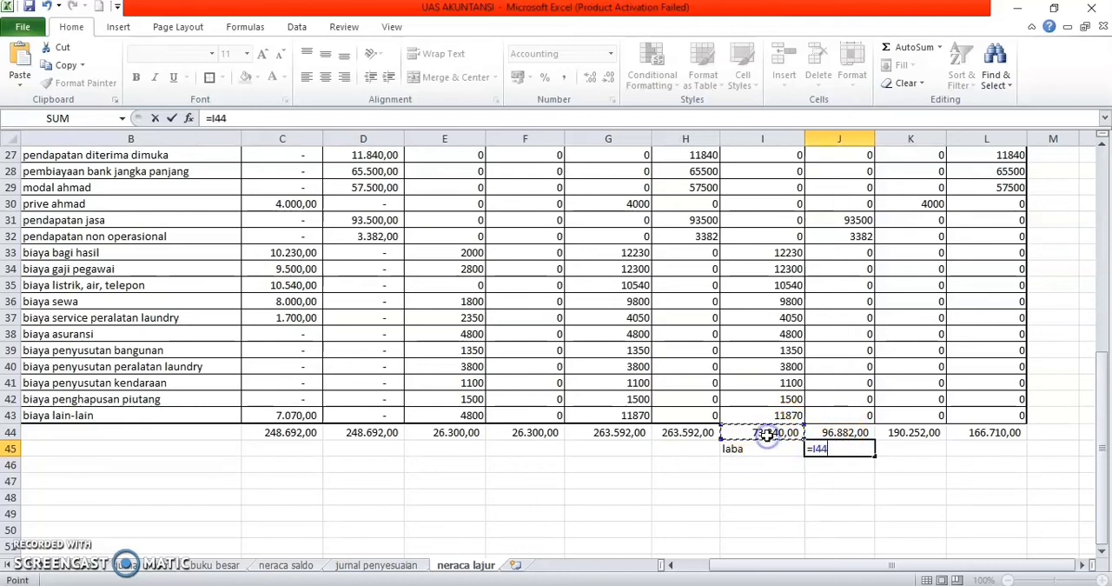
text(-)
click(832, 432)
key(Return)
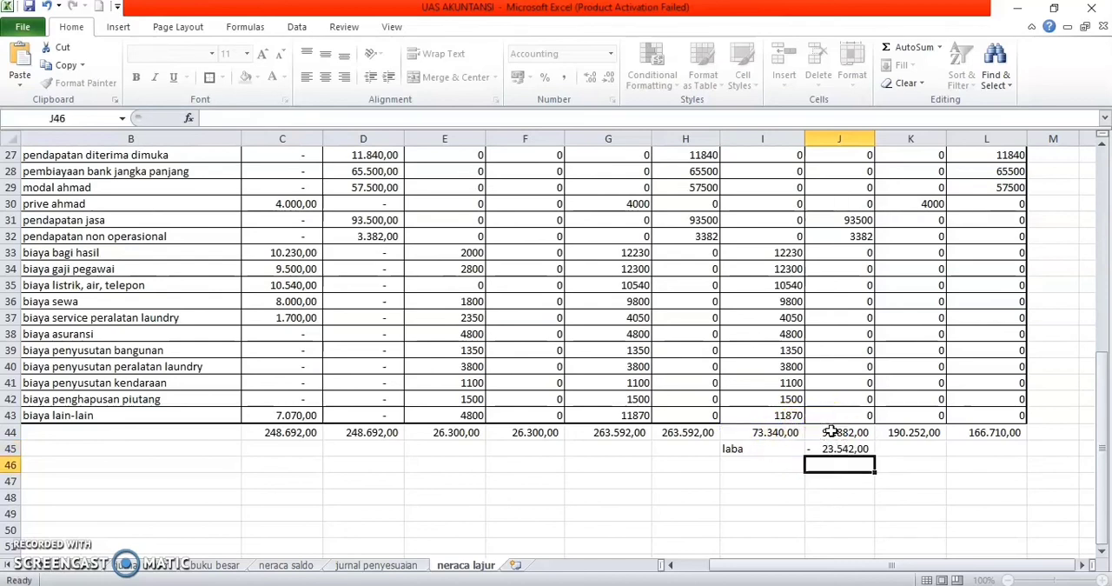
Step: Replace the J45 formula with =J44-I44, subtracting the laba rugi debit total from the kredit total
click(852, 462)
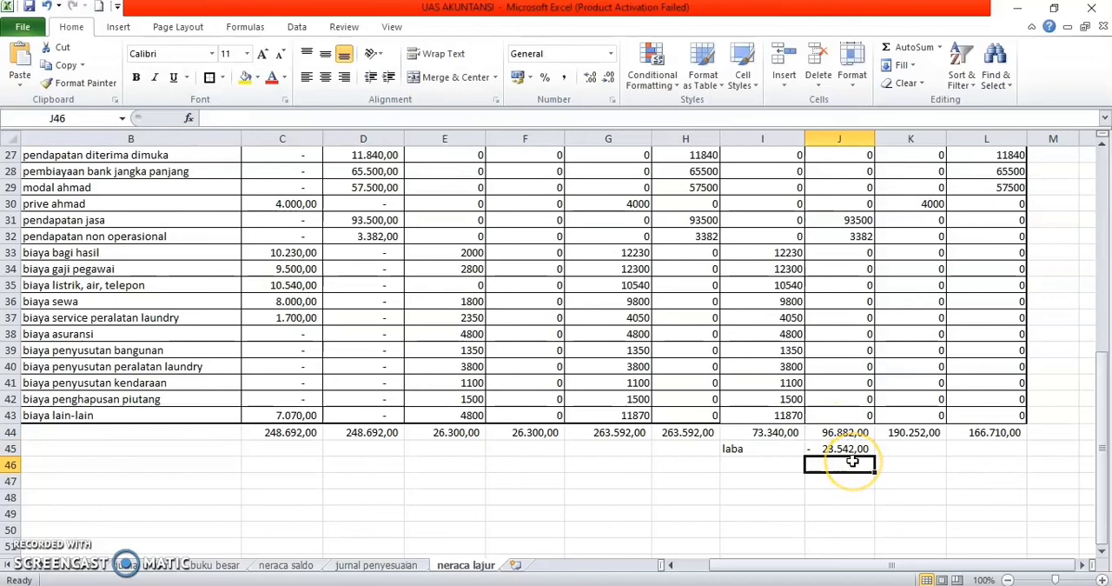
key(Up)
key(Delete)
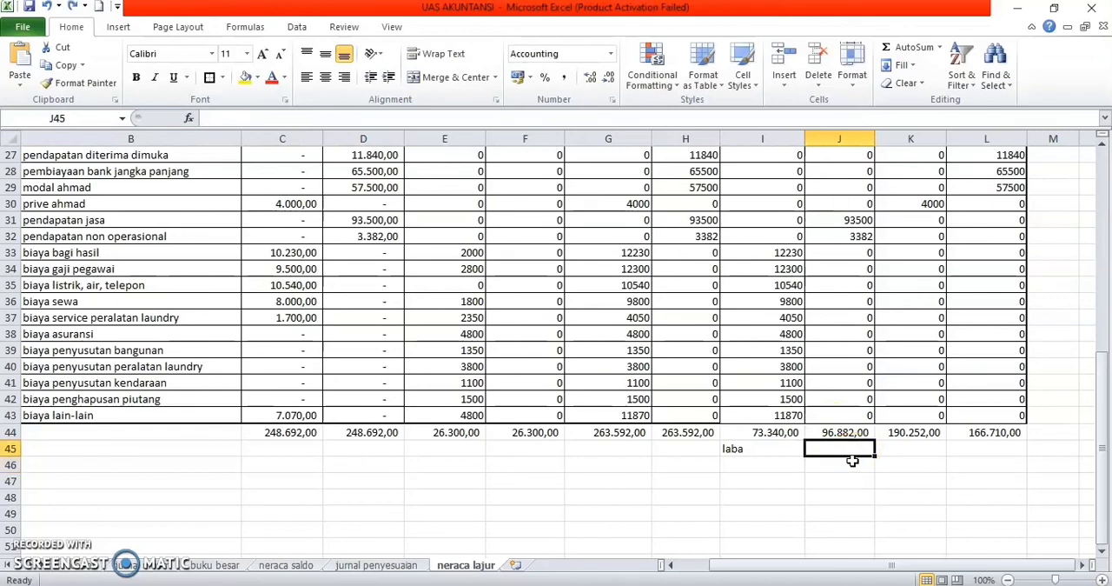
text(=)
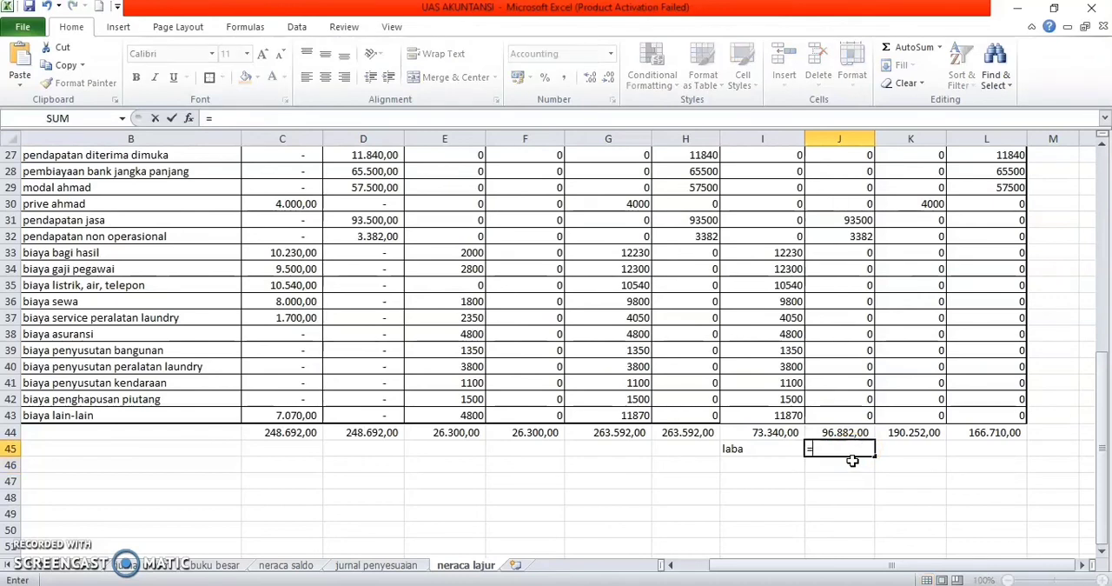
click(846, 432)
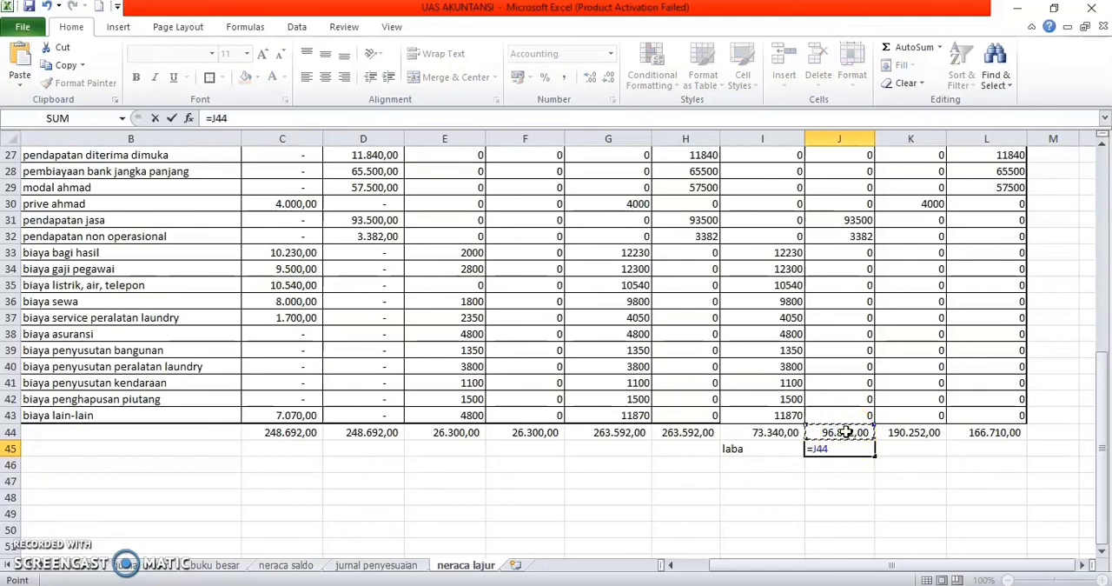
text(-)
click(782, 431)
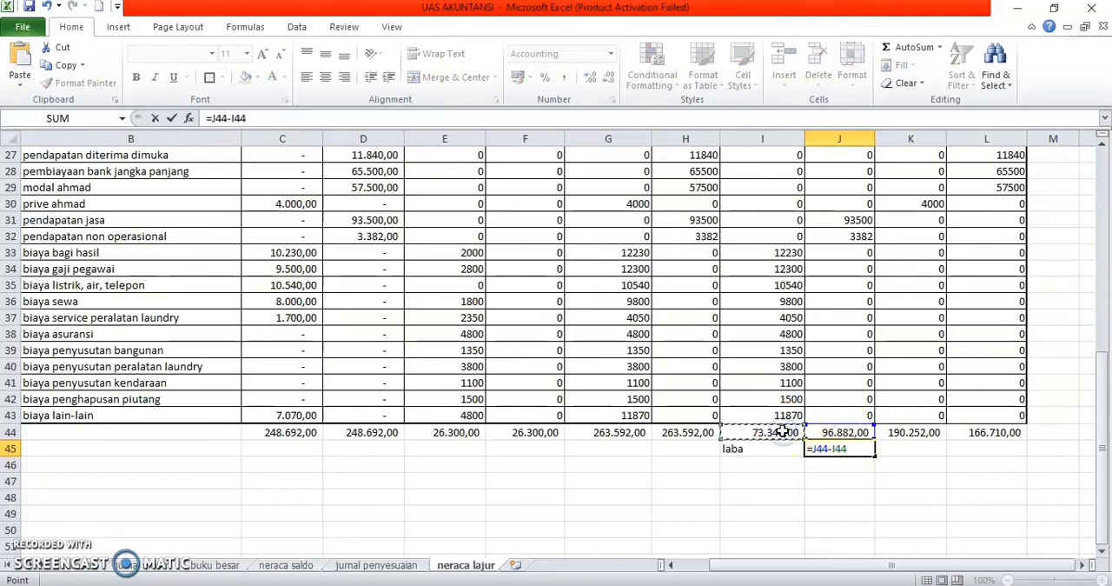
key(Return)
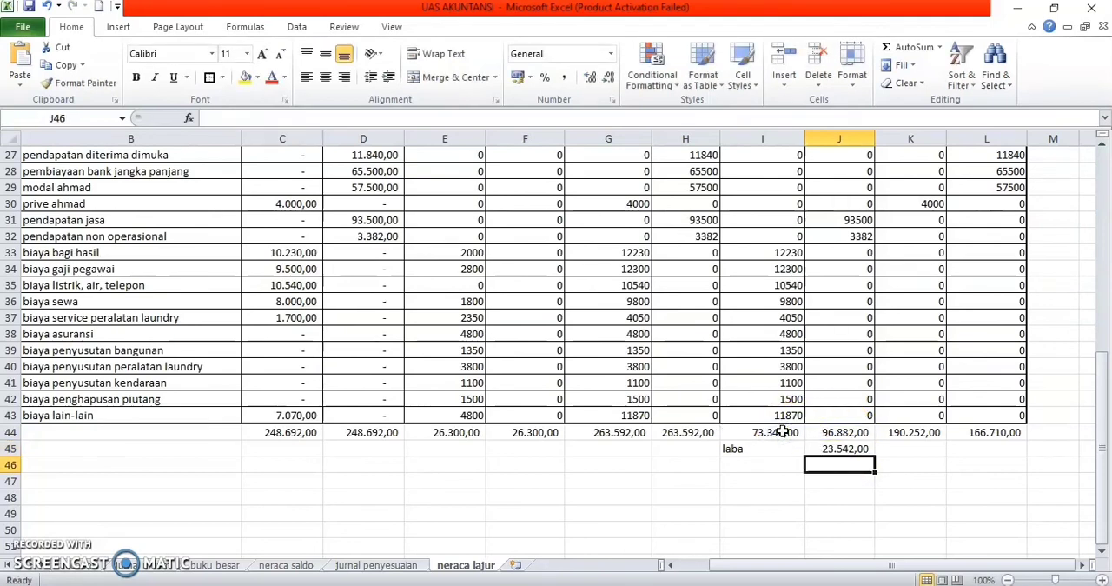
Step: Calculate the neraca difference in L45 with =K44-L44, subtracting the kredit total from the debit total
click(988, 448)
text(=)
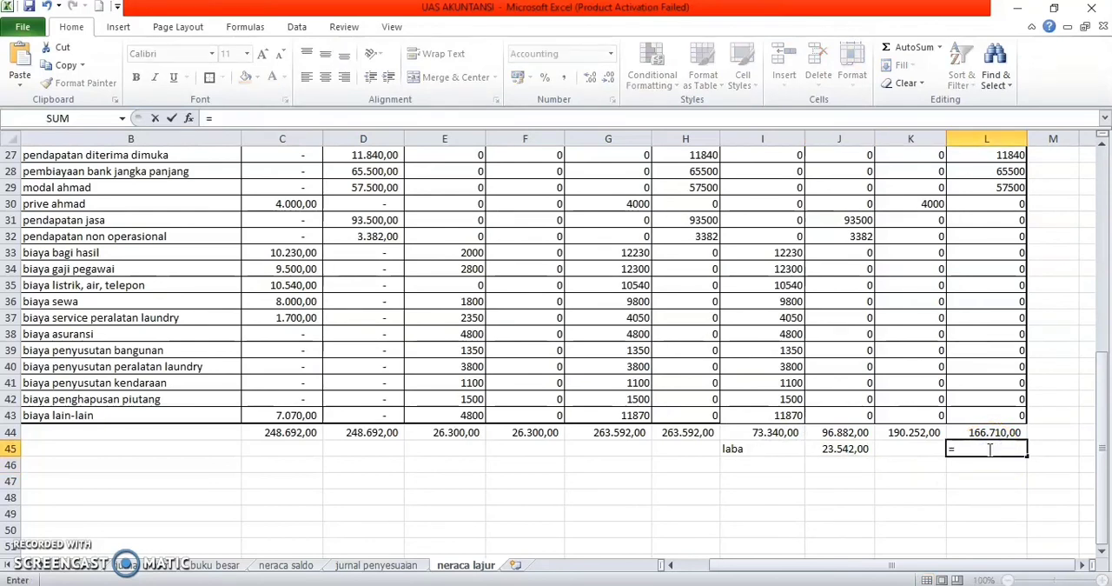
click(922, 432)
text(-)
click(995, 433)
key(Return)
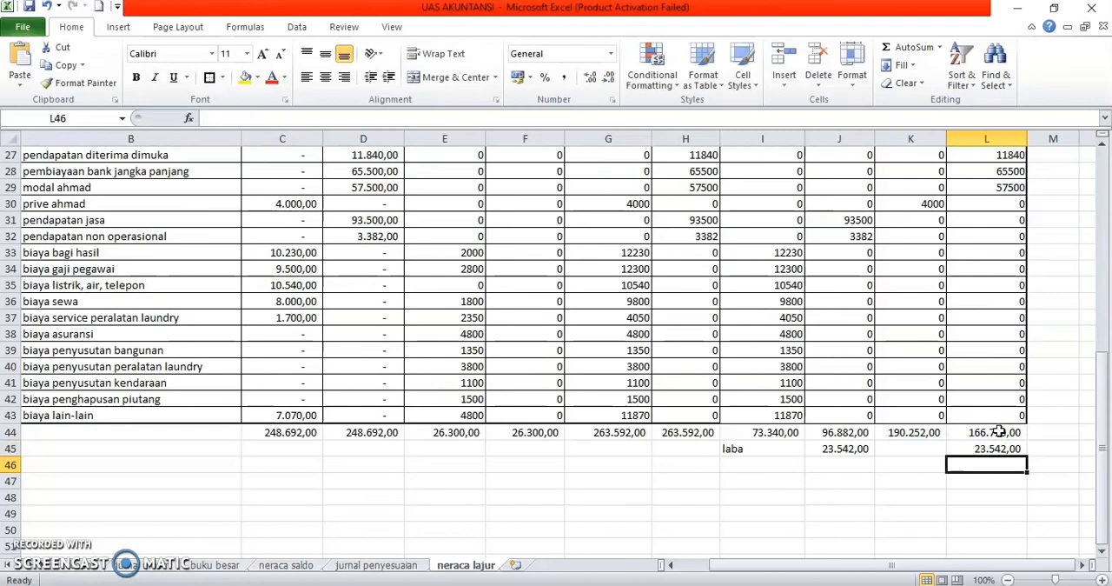
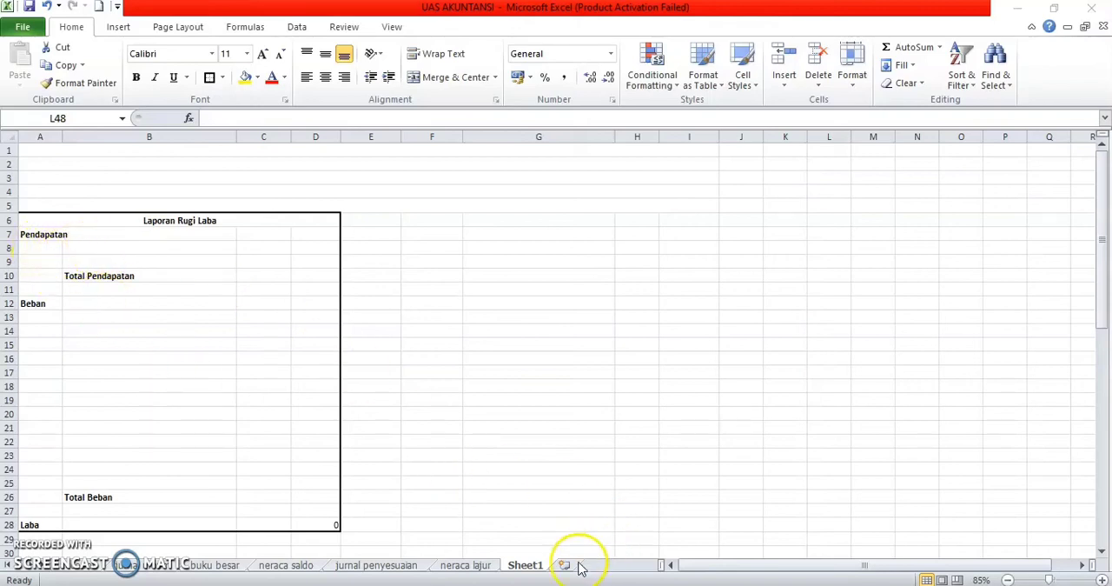
Step: Rename Sheet1 as "laporan keuangan"
click(525, 565)
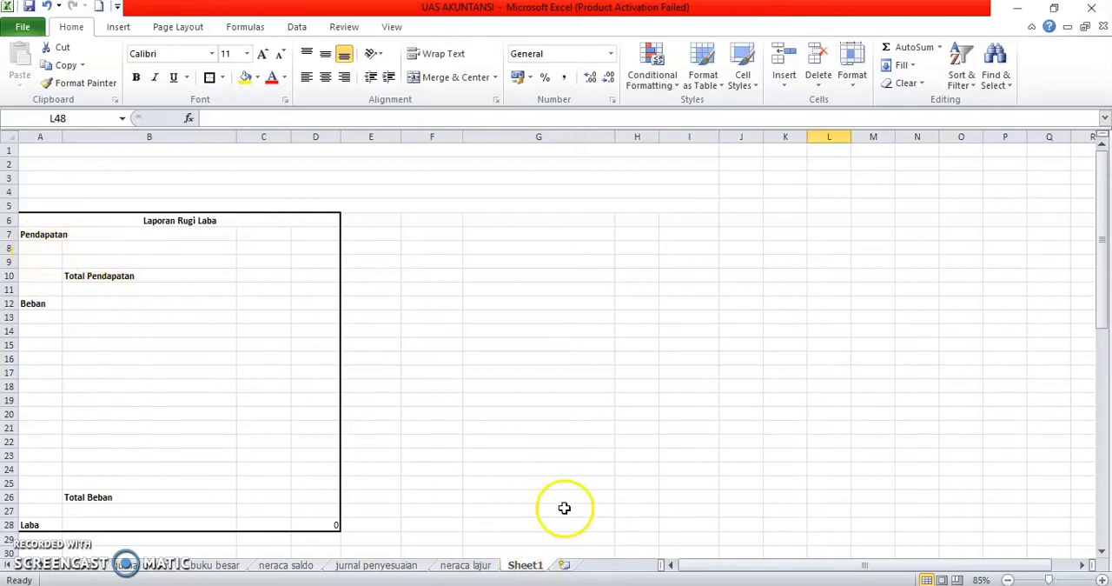
right_click(533, 565)
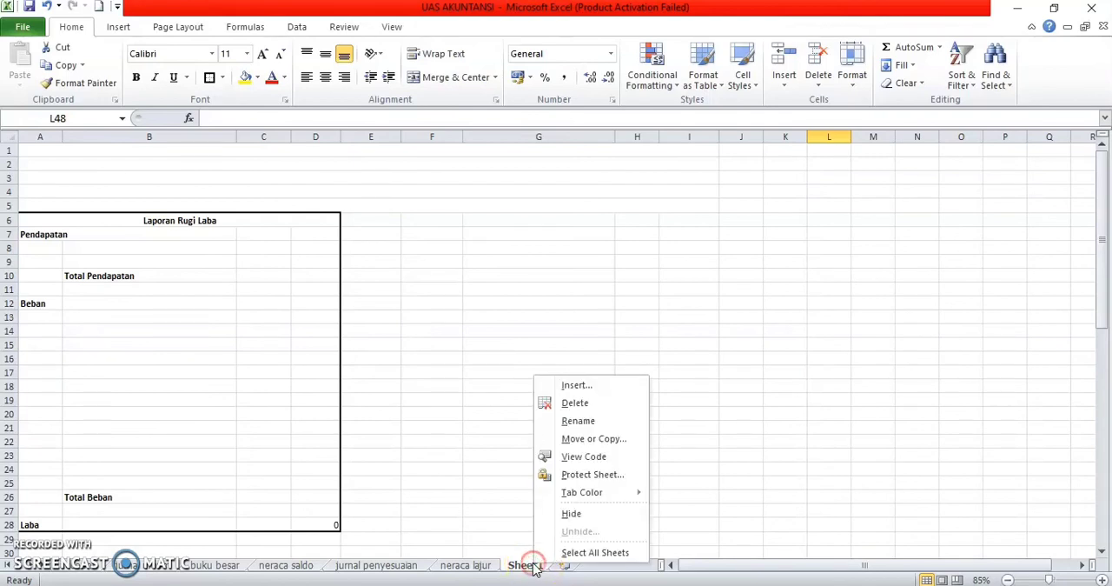
click(580, 420)
key(BackSpace)
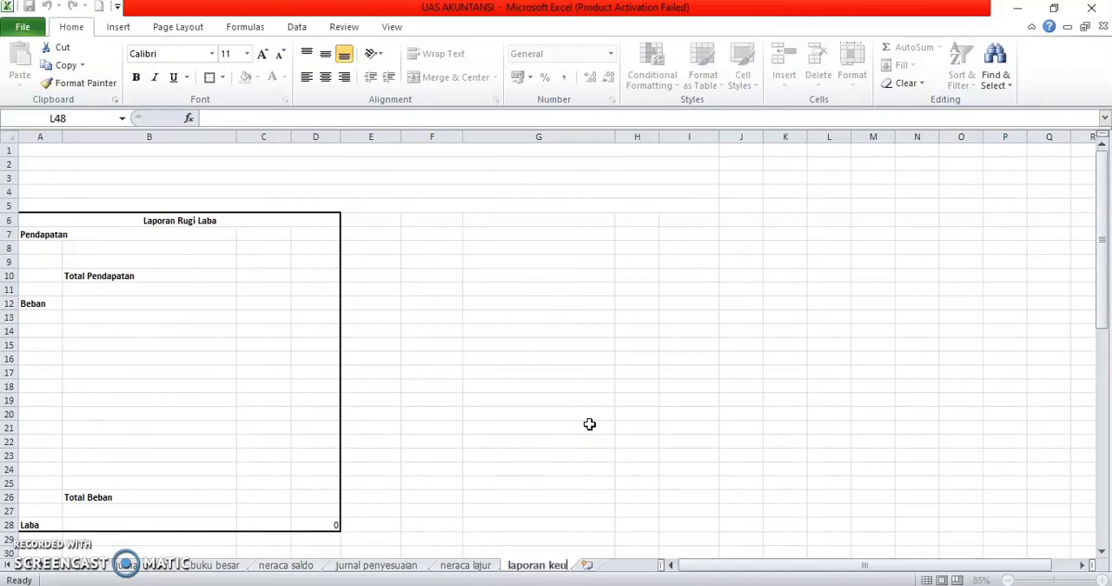
click(556, 441)
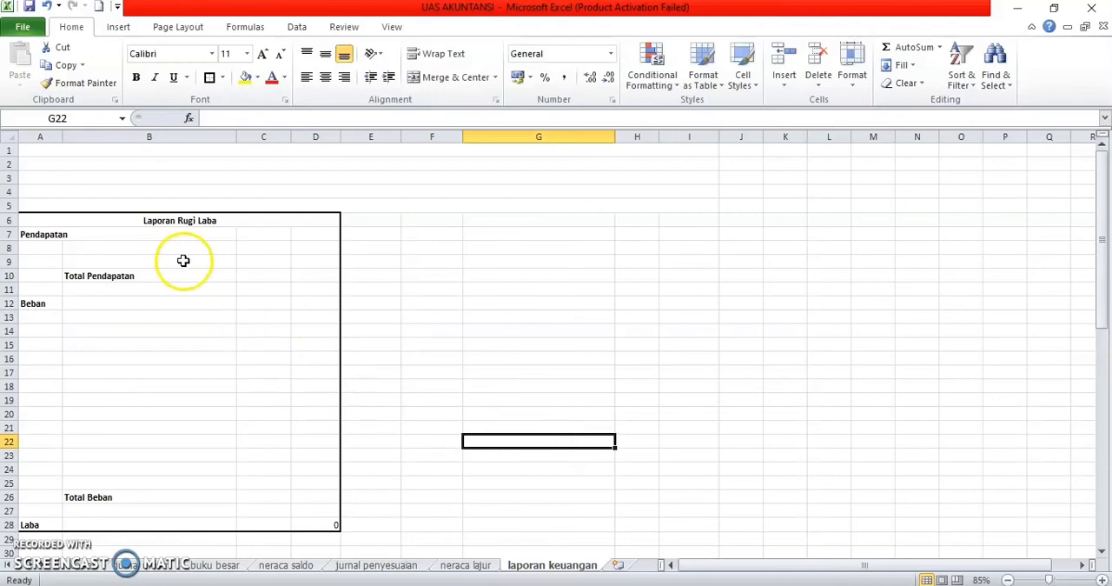
Step: Enter the headings "perusahaan jasa laundry ahmad" in A1 and "laporan keuangan" in A2
click(112, 249)
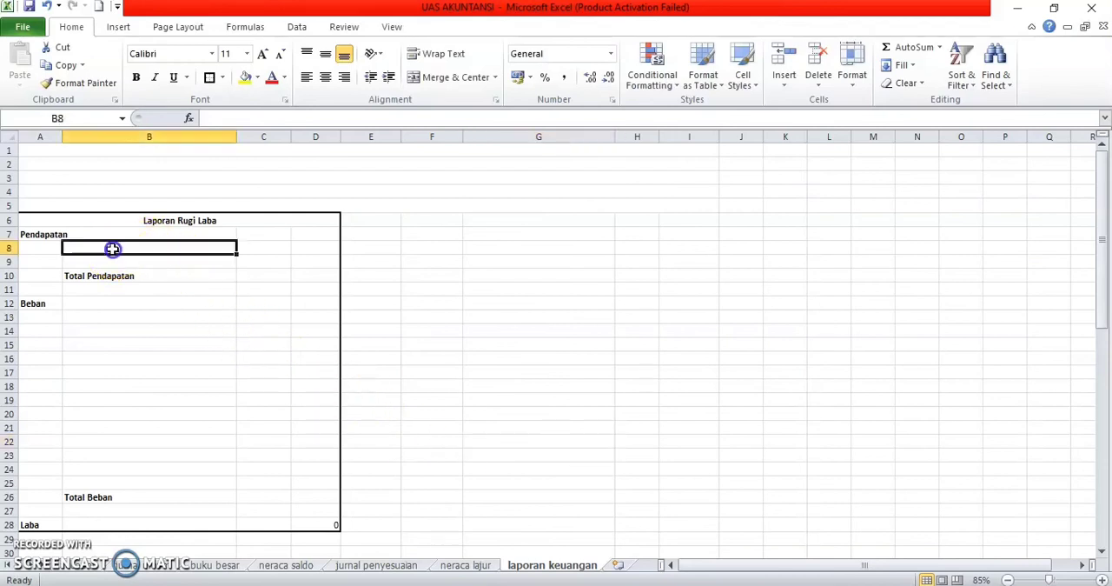
click(178, 151)
text(perusahaan jasa l)
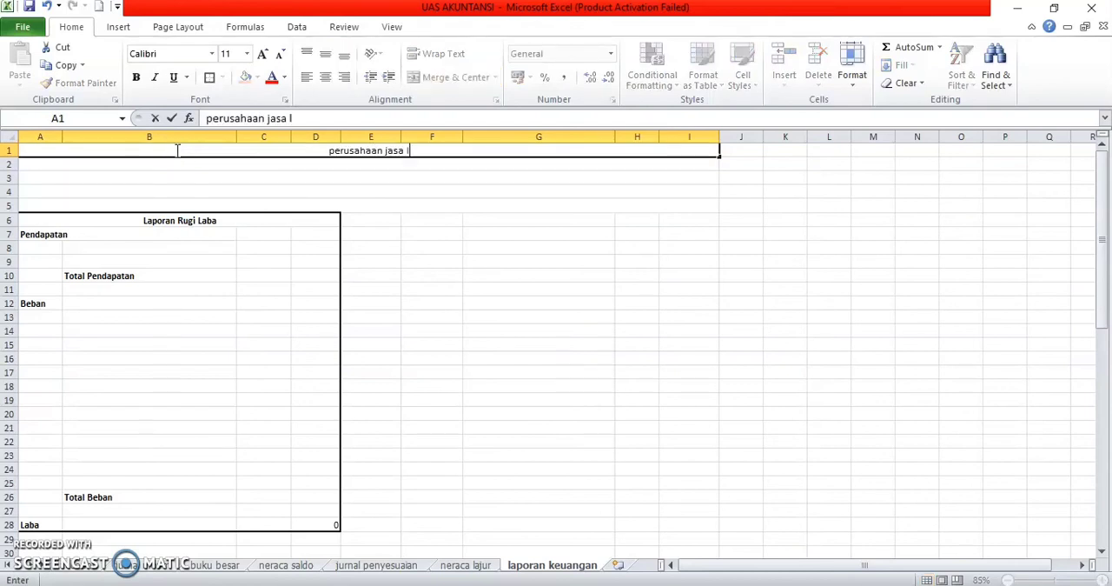
text(aundry ahmad)
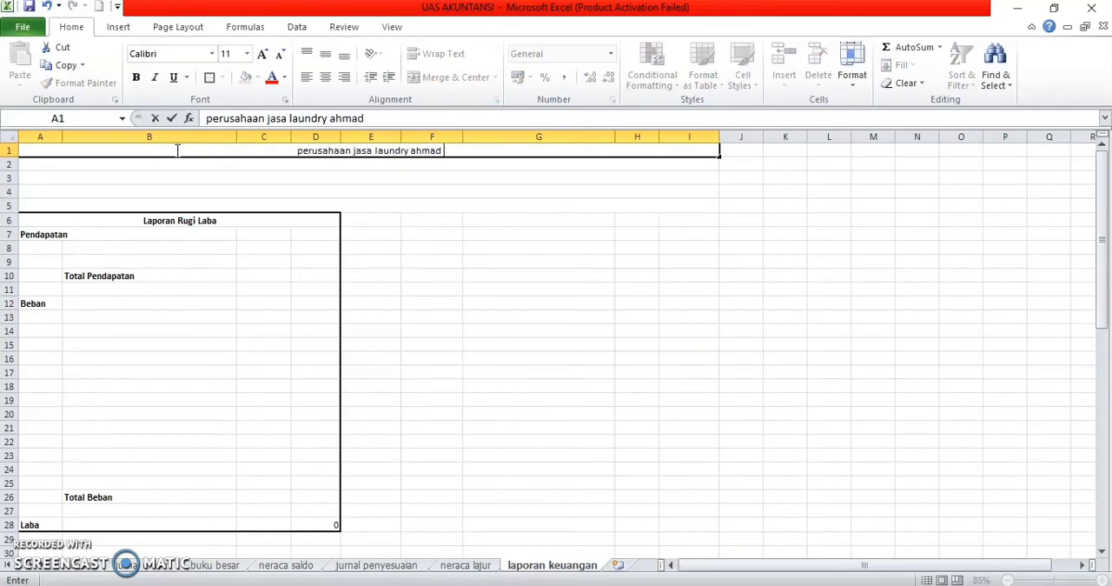
key(Return)
text(lapo)
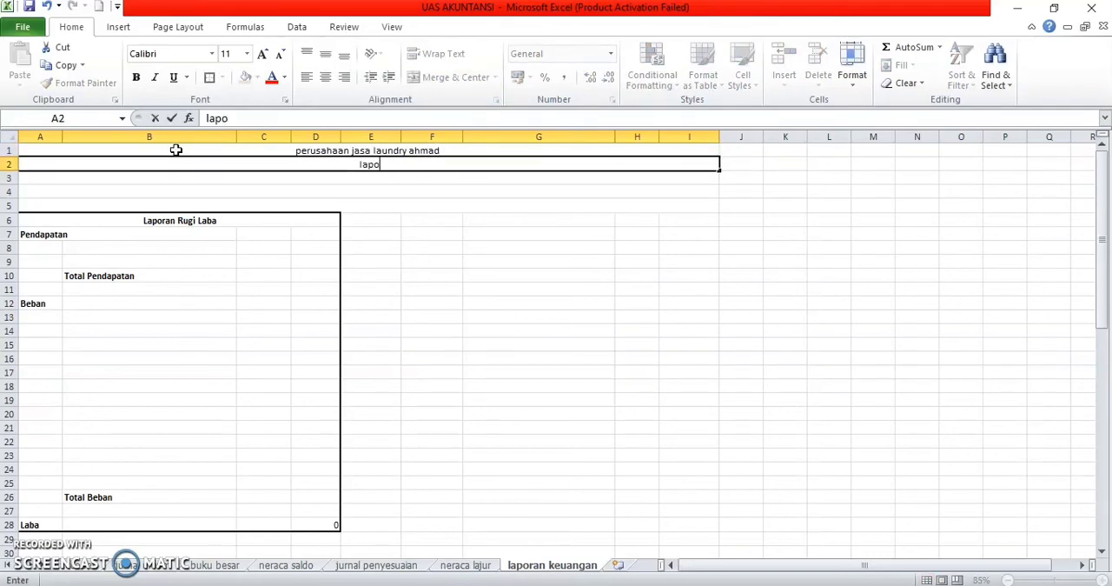
text(ran keuangan)
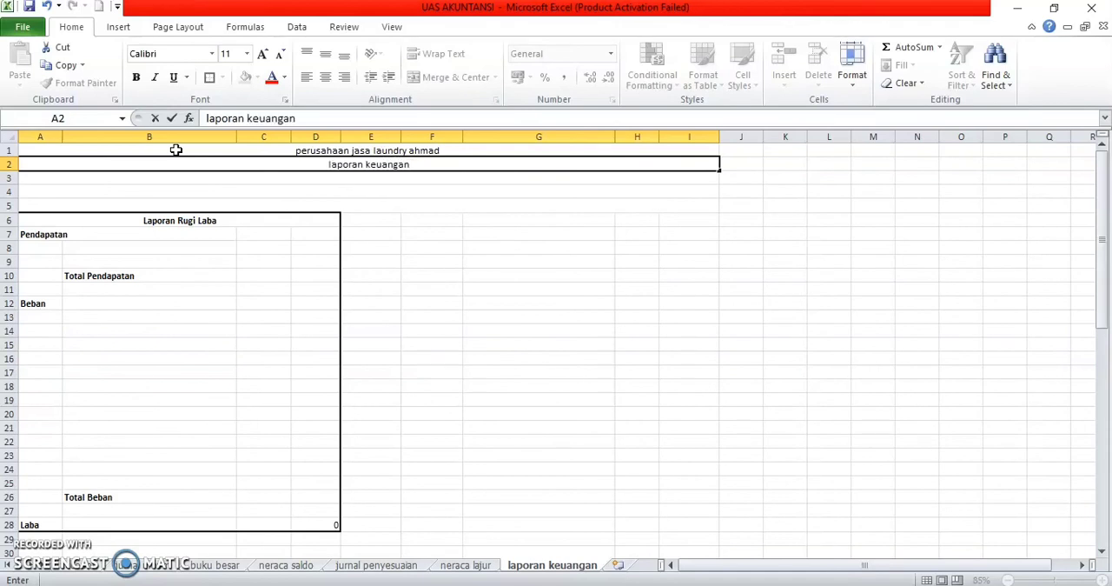
key(Return)
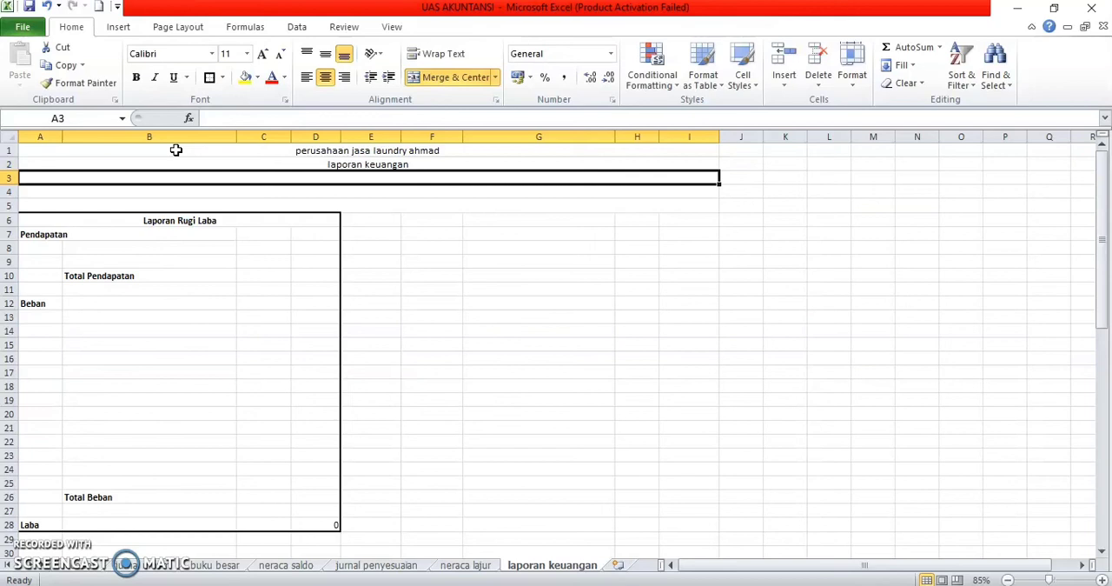
Step: Enter the period Jun-20 in A3 and the unit note "(dalam ribuan rupiah)" in A4
text(juni 2020)
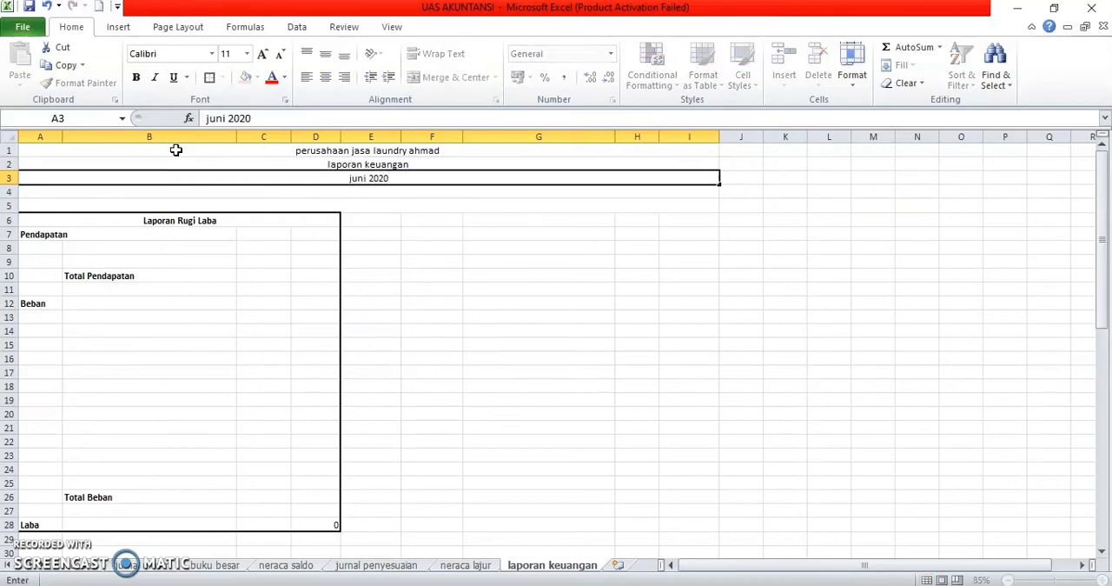
key(Return)
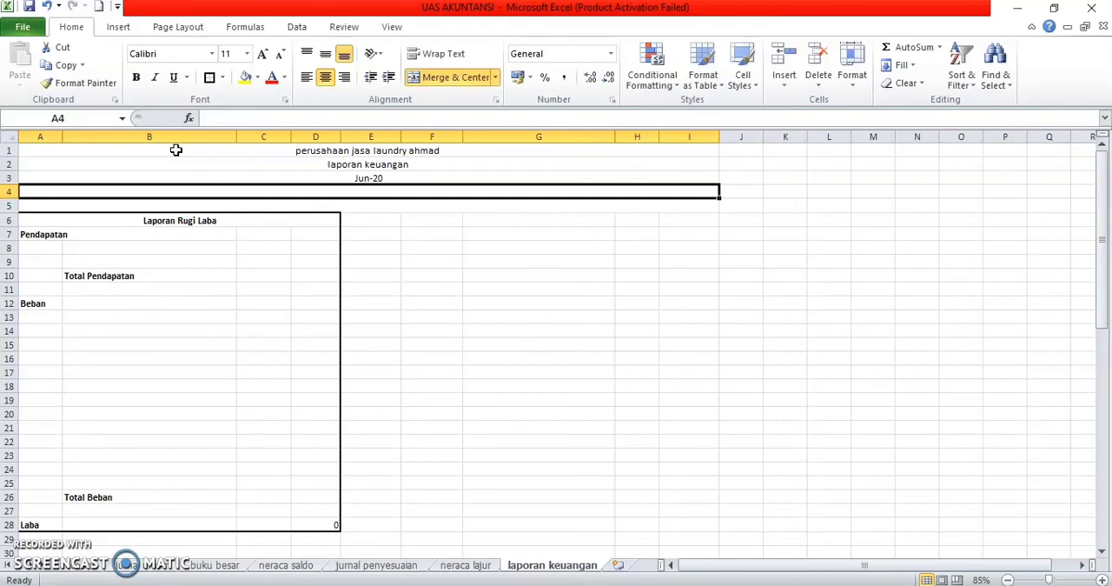
text((dalam ribua)
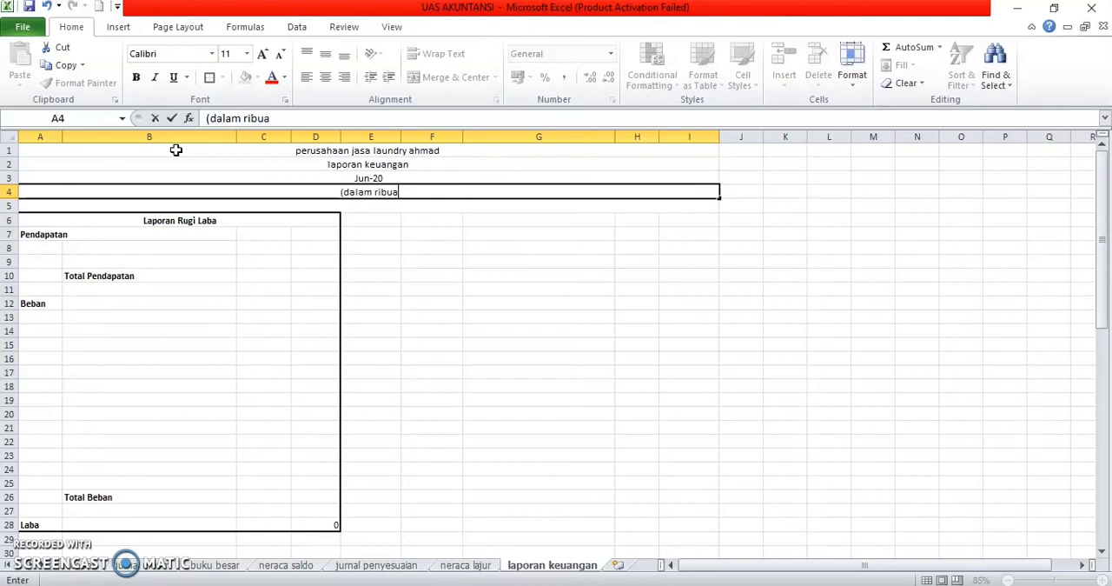
text(n rupiah))
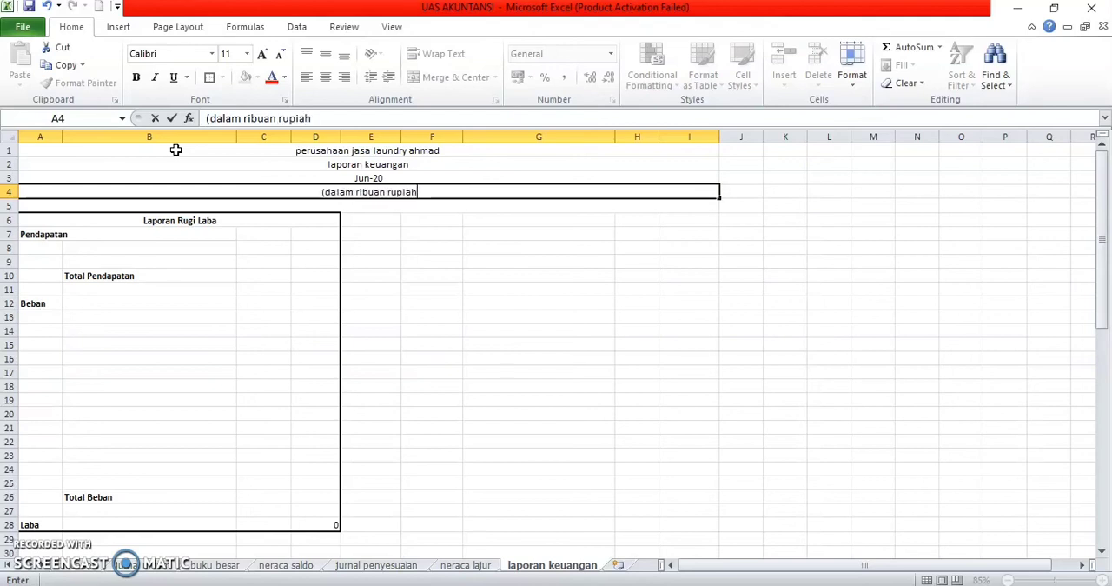
click(188, 193)
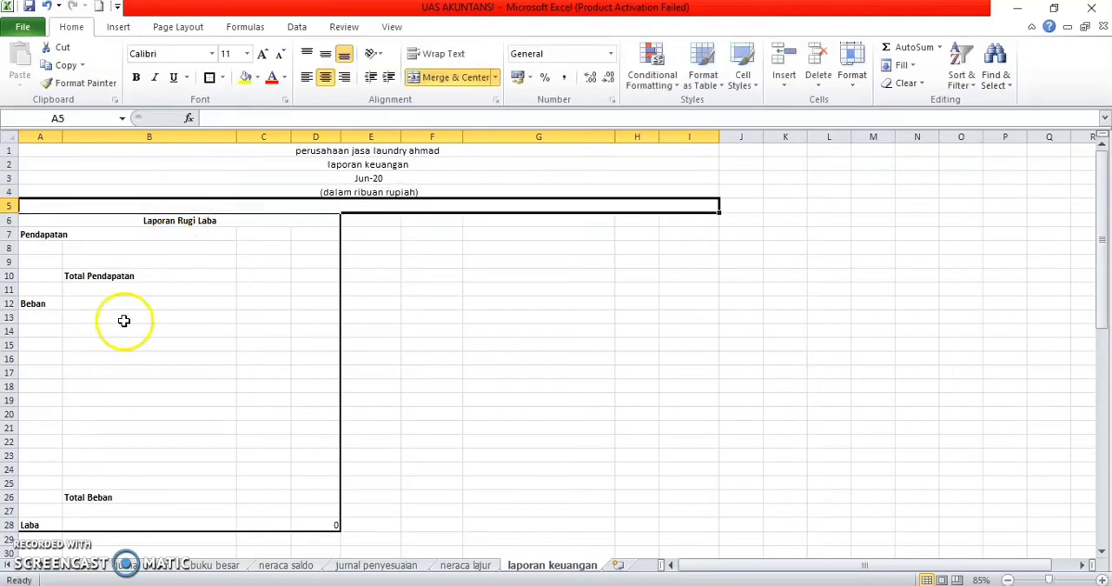
Step: Check the account list, then start a VLOOKUP formula in B8 under Pendapatan with A8 as the lookup value
click(72, 248)
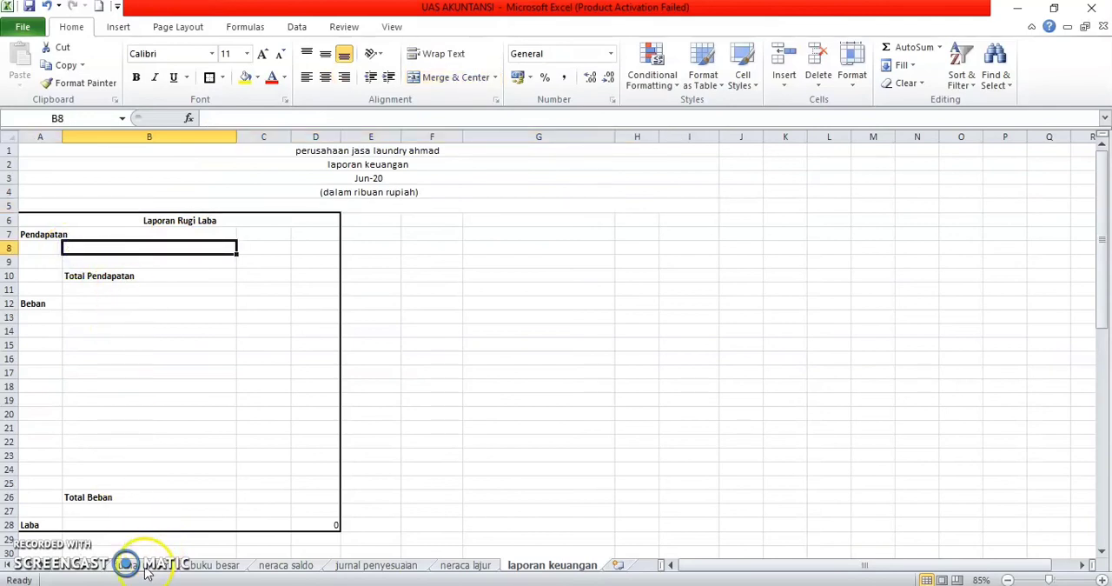
click(87, 570)
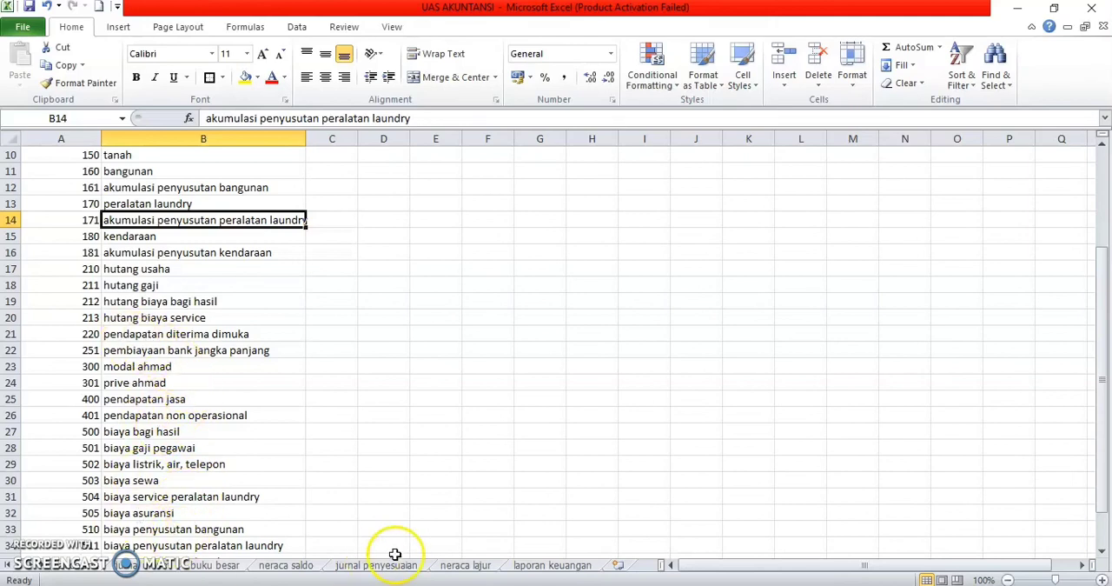
click(563, 567)
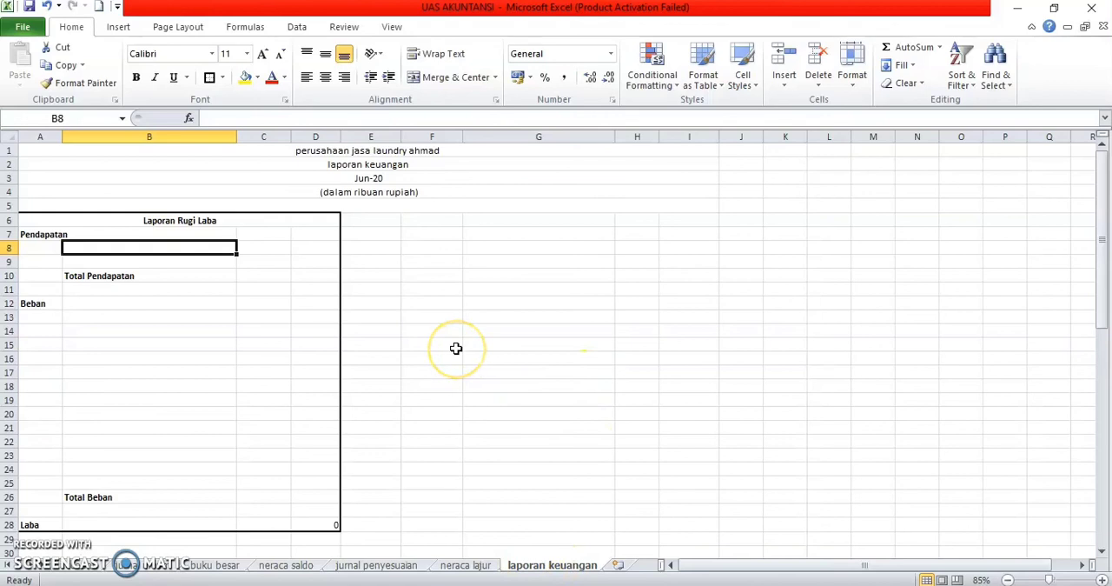
text(=)
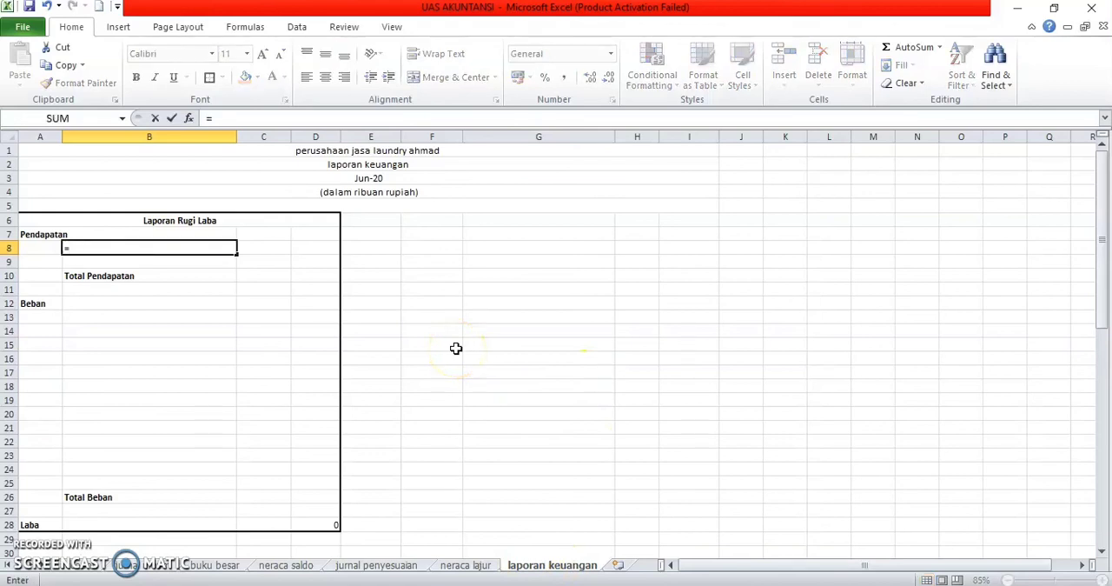
text(vlo)
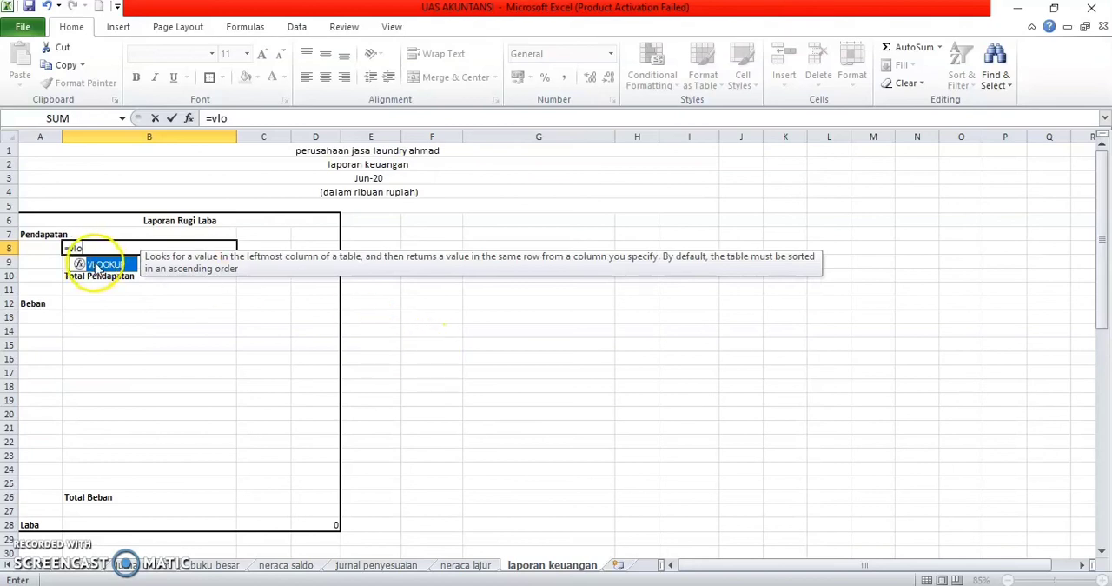
double_click(94, 264)
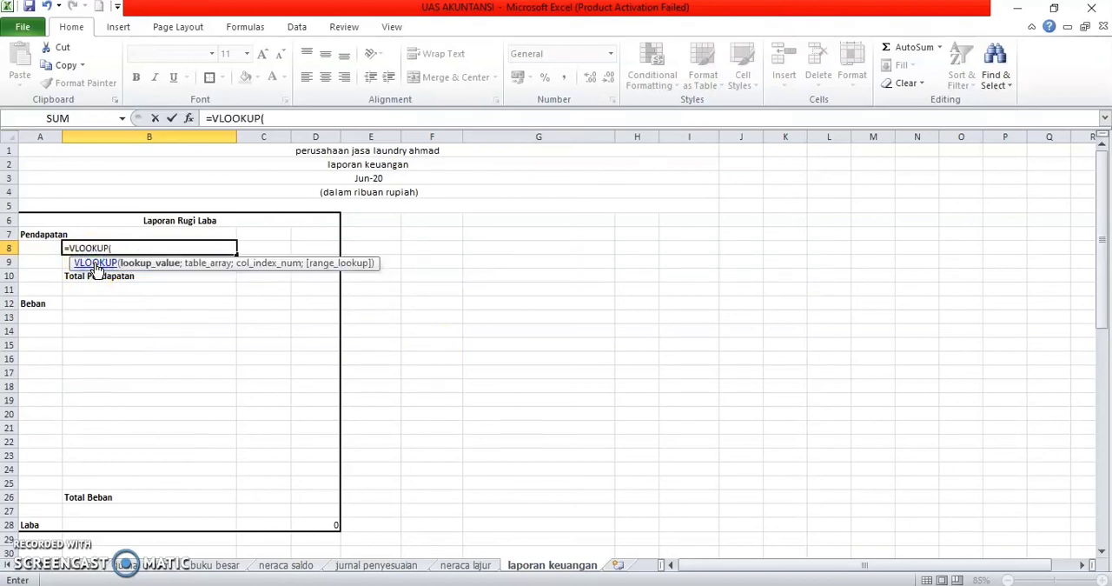
click(32, 250)
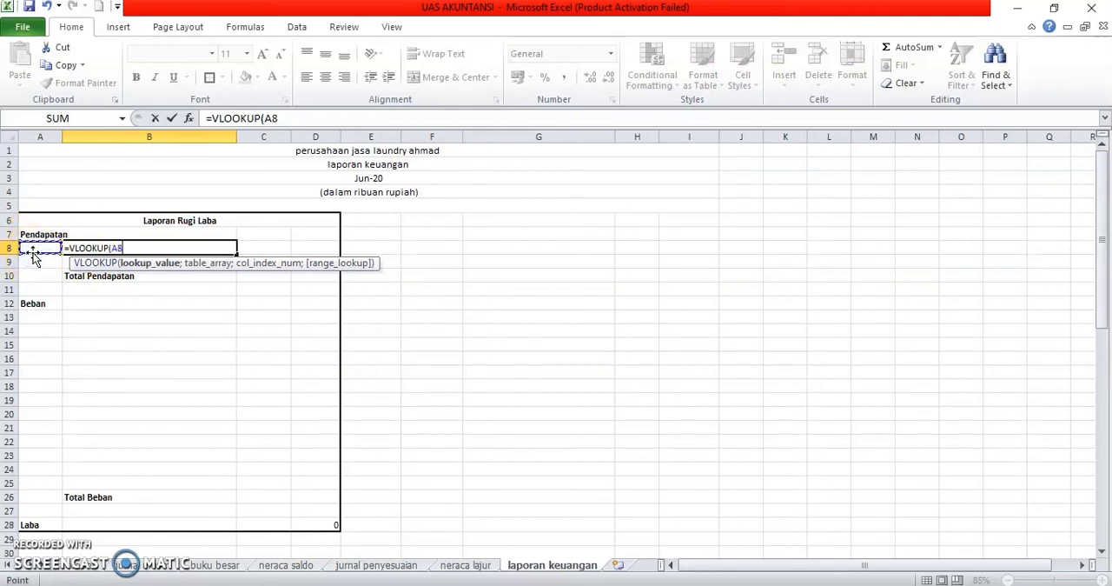
text(;)
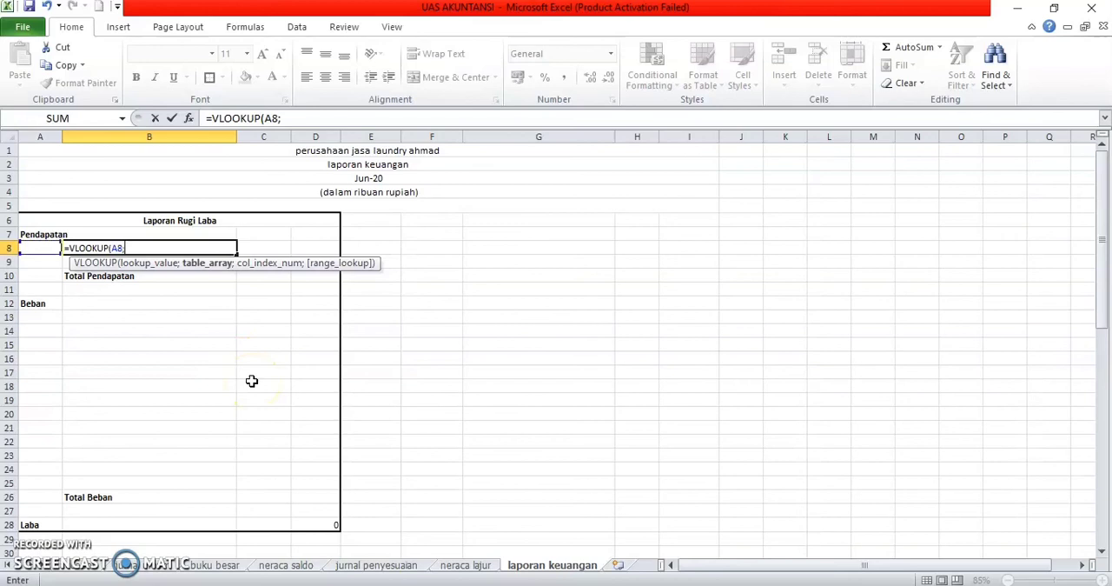
Step: Complete the B8 VLOOKUP with the named range account as the table and column 2 as the returned column
click(87, 567)
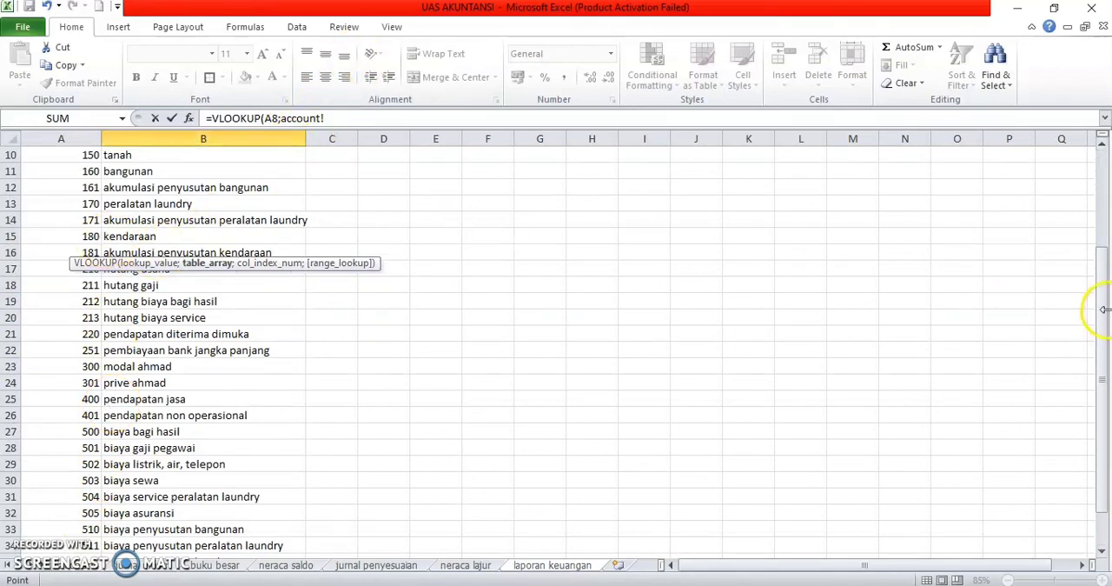
drag(1105, 315, 1093, 185)
click(62, 171)
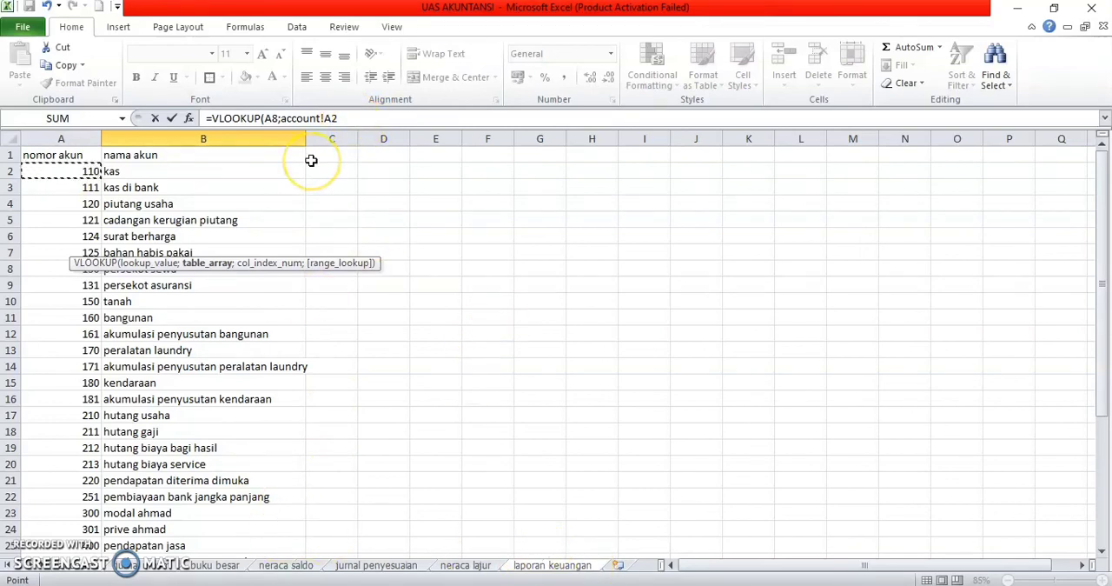
click(331, 122)
key(BackSpace)
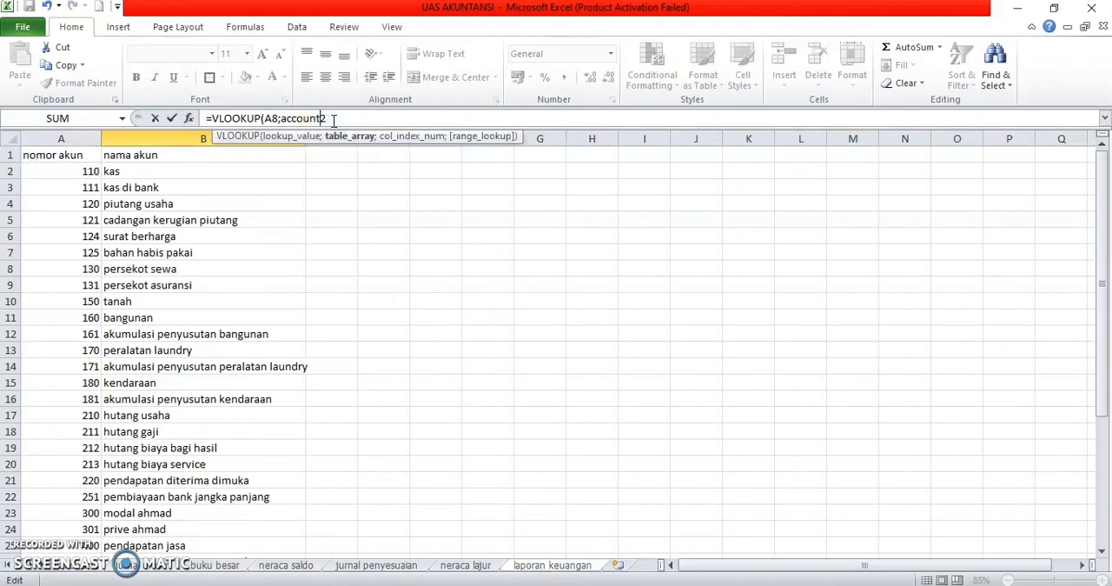
key(BackSpace)
key(BackSpace)
text(nt;2)
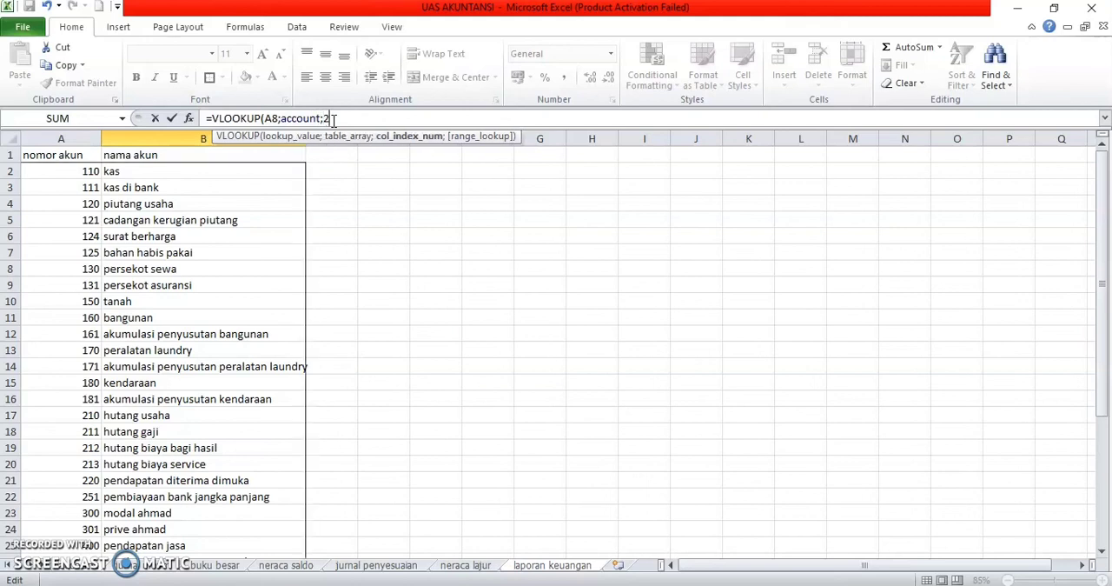
text(;)
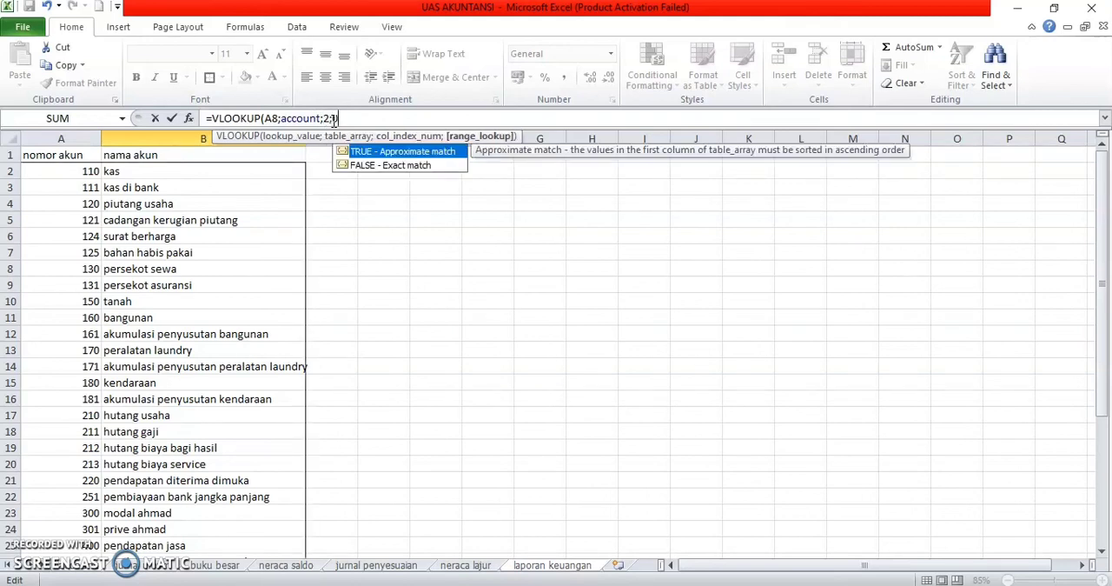
text(1))
key(Return)
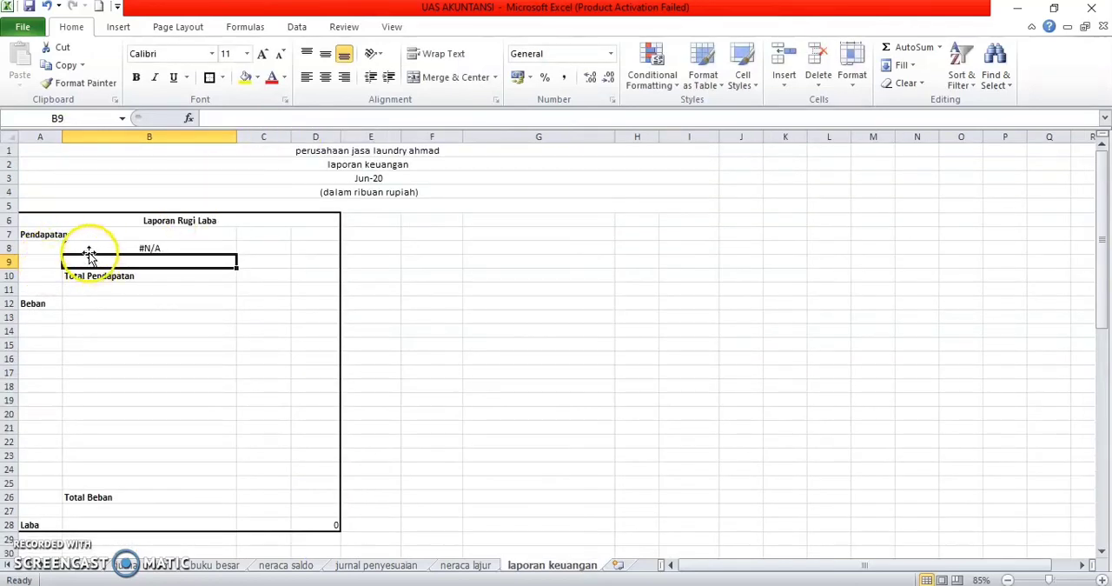
Step: Try account code 411 in A8 as the lookup value for the first Pendapatan row
click(38, 249)
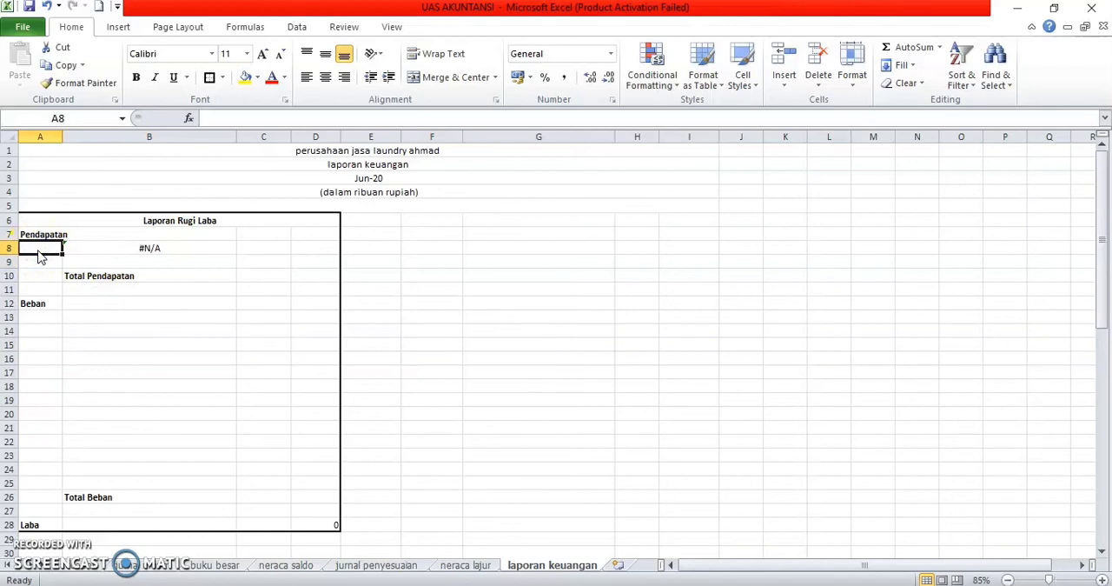
text(411)
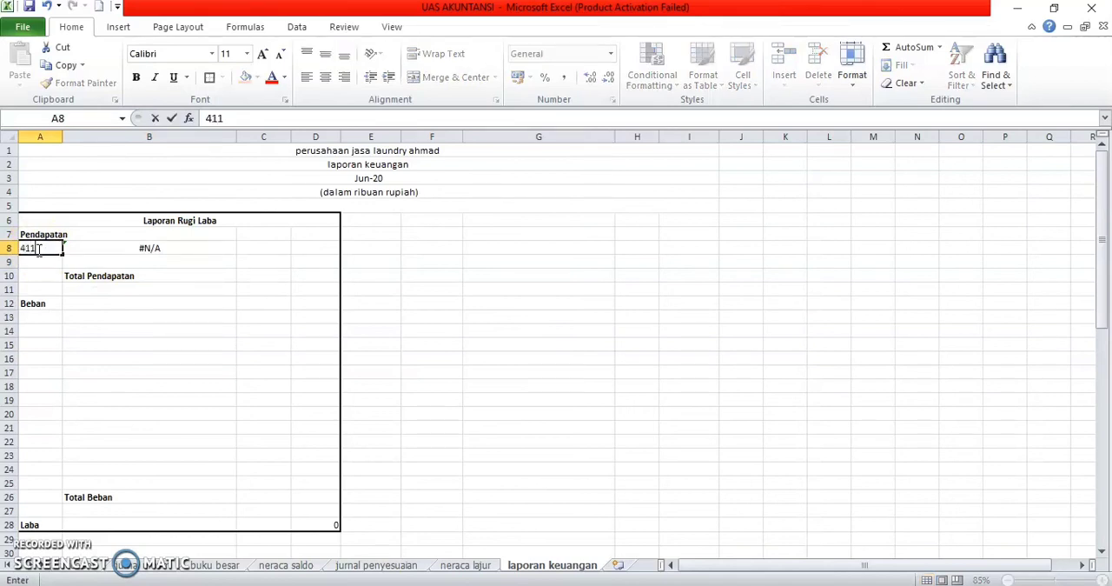
key(Return)
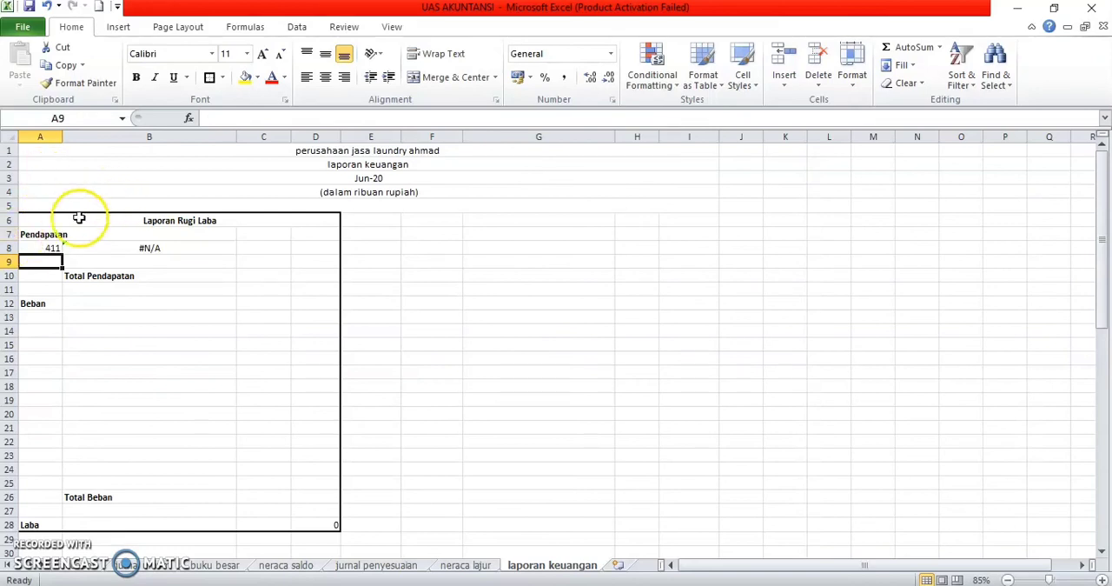
Step: Replace the account code in A8 with 400
click(48, 248)
key(BackSpace)
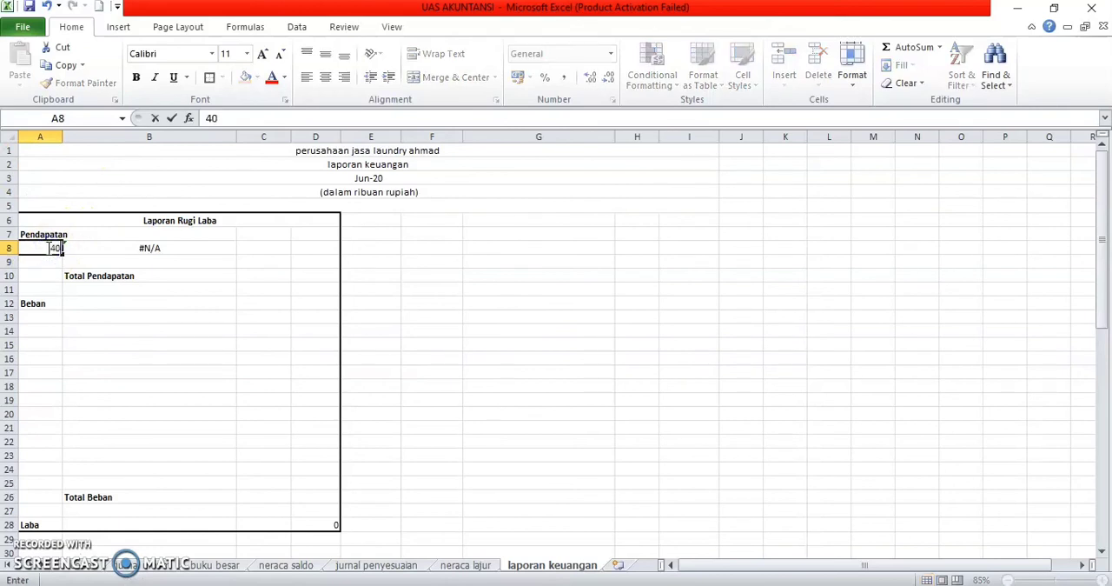
key(Return)
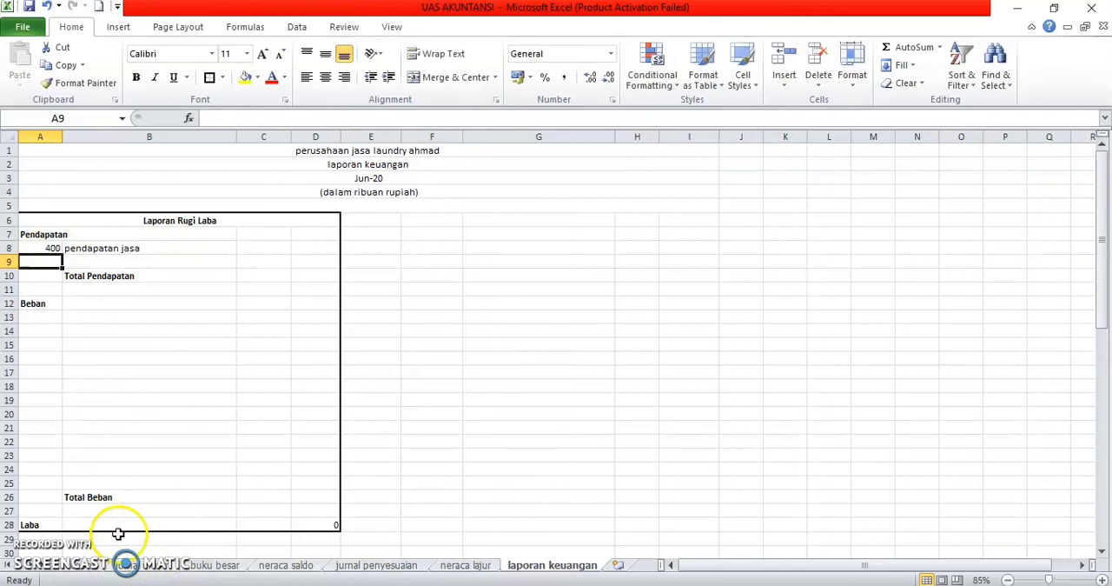
Step: Check the account list, enter account code 401 in A9 on laporan keuangan, and fill the B8 VLOOKUP down to B9
click(97, 565)
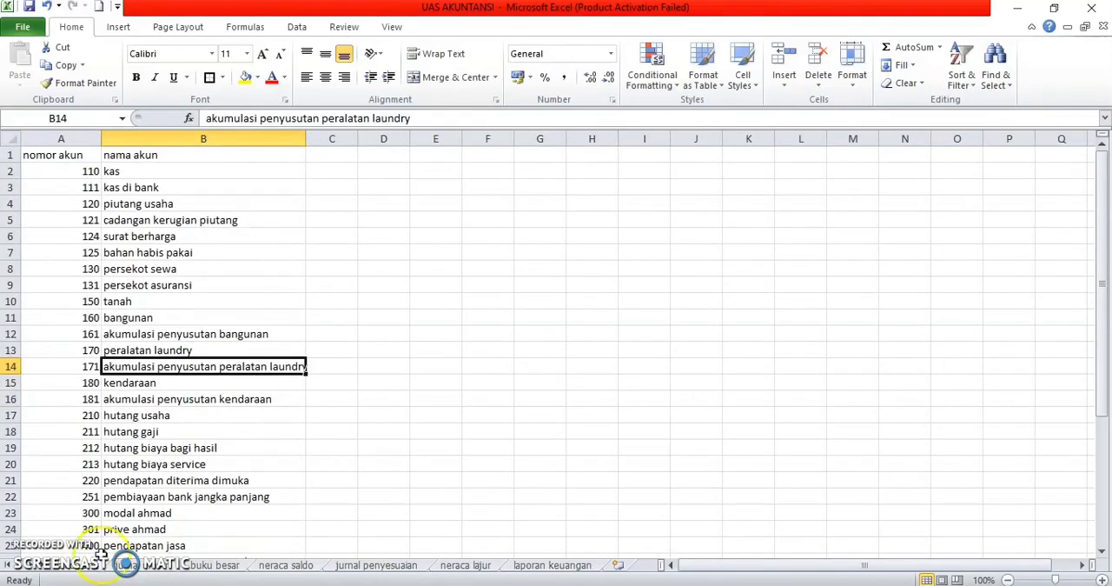
click(156, 466)
scroll(157, 465, down, 2)
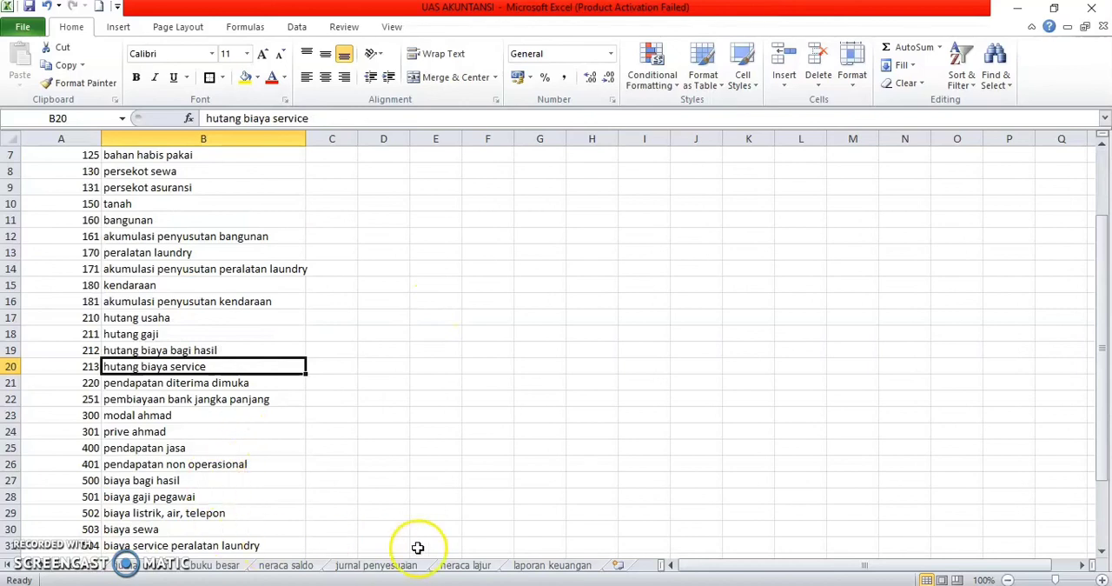
click(554, 565)
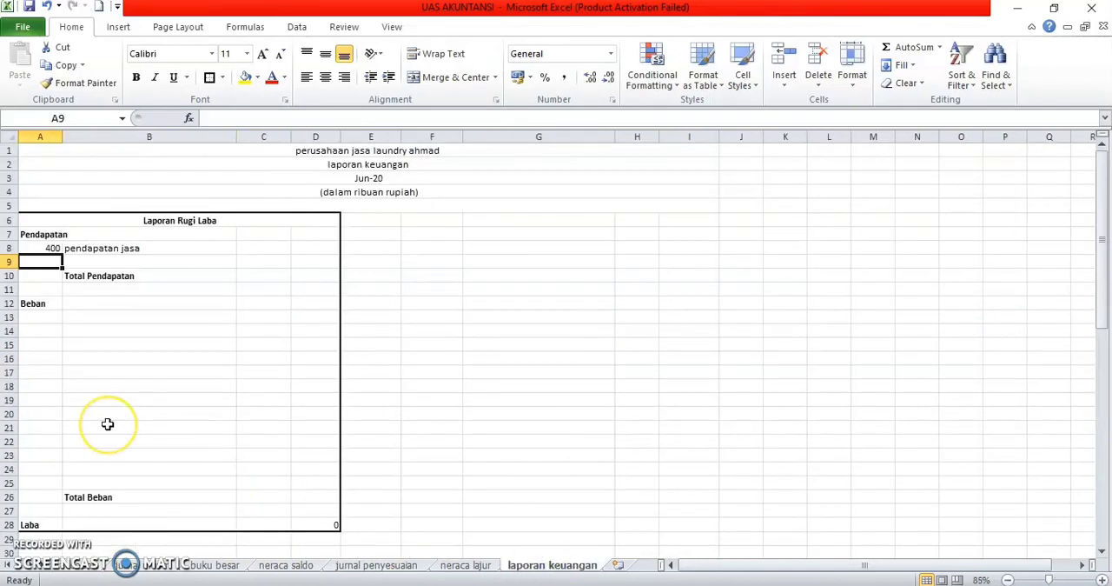
text(40)
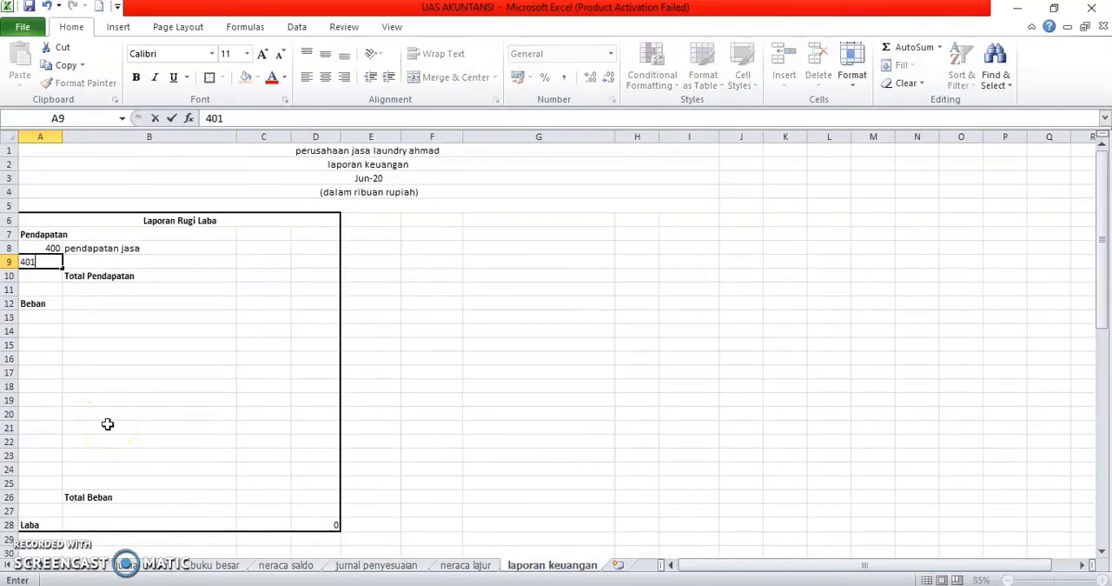
text(1)
key(Return)
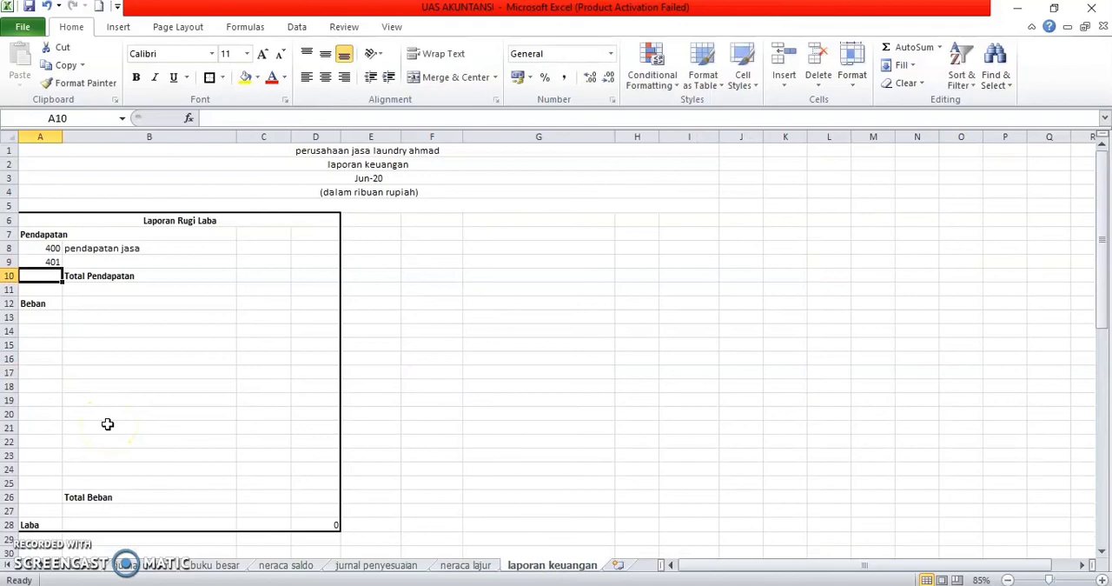
click(207, 247)
drag(233, 254, 236, 265)
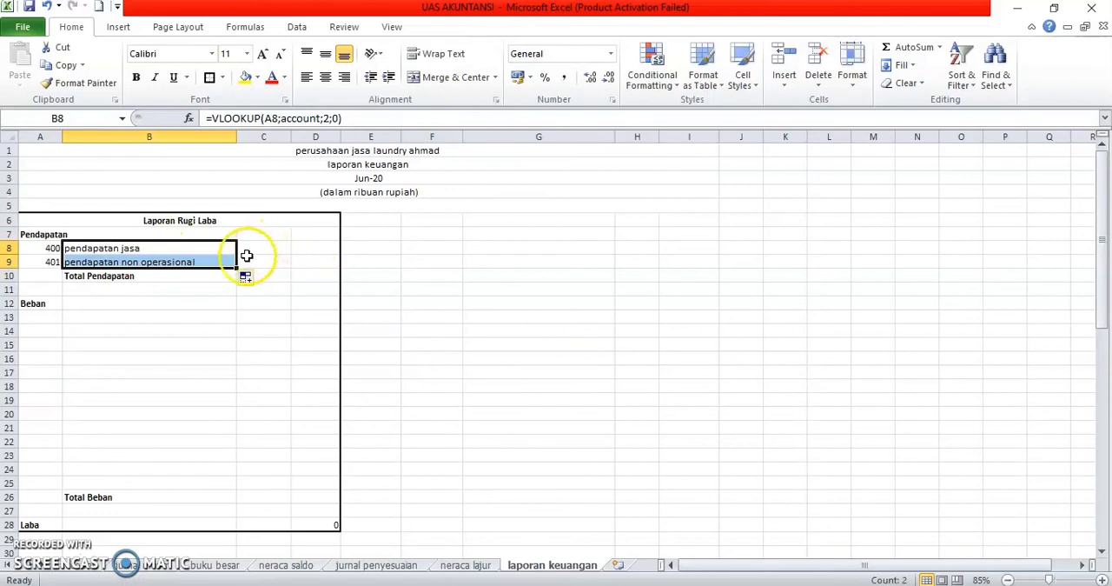
Step: Examine the laba rugi columns on the neraca lajur sheet to locate the amounts for the two pendapatan accounts
click(266, 249)
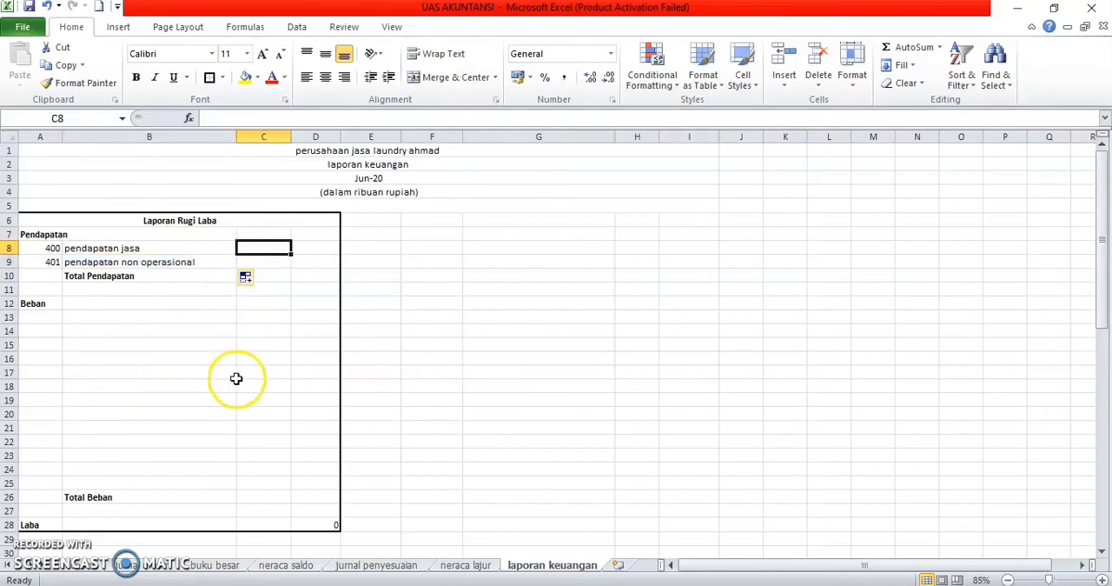
click(87, 563)
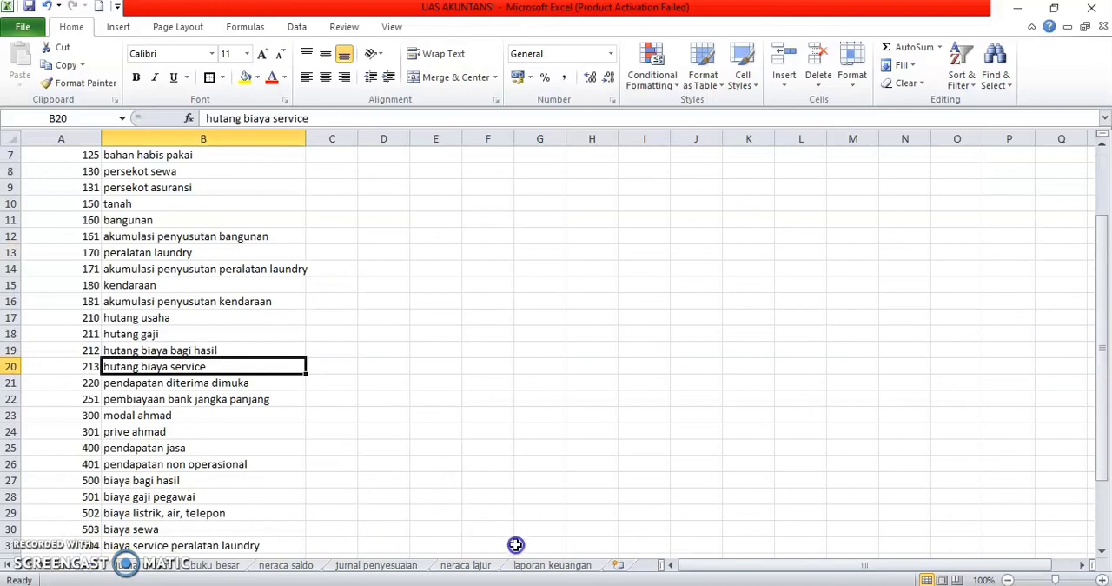
click(485, 566)
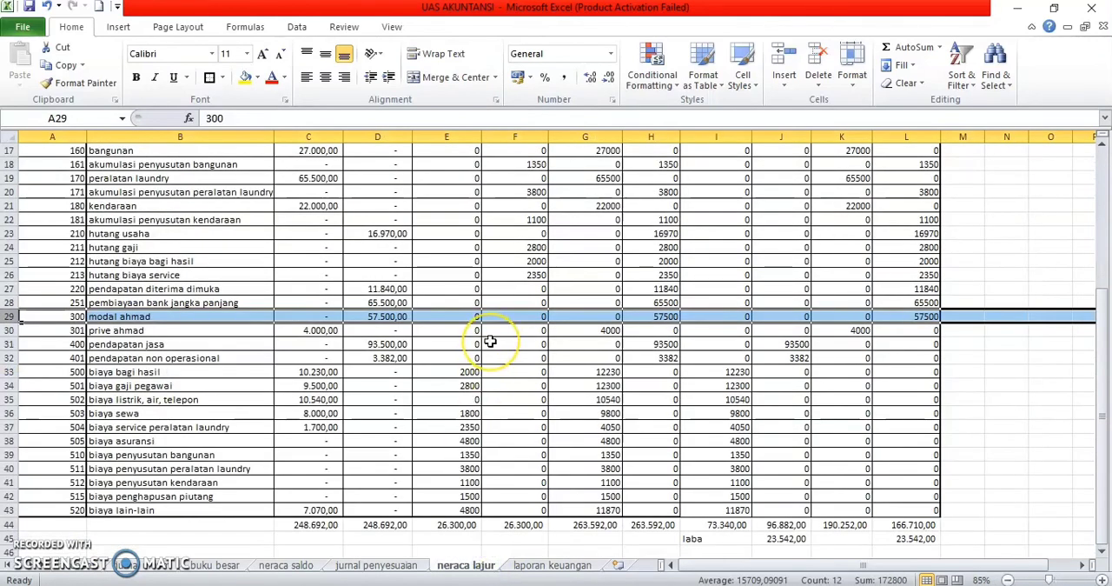
scroll(489, 343, up, 5)
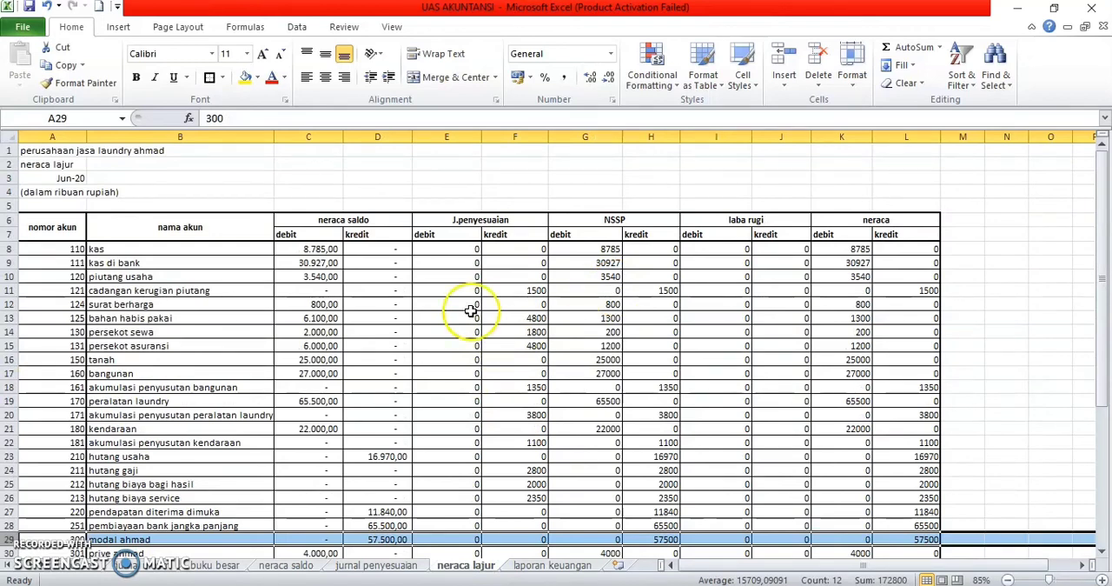
scroll(224, 514, down, 3)
scroll(224, 515, down, 1)
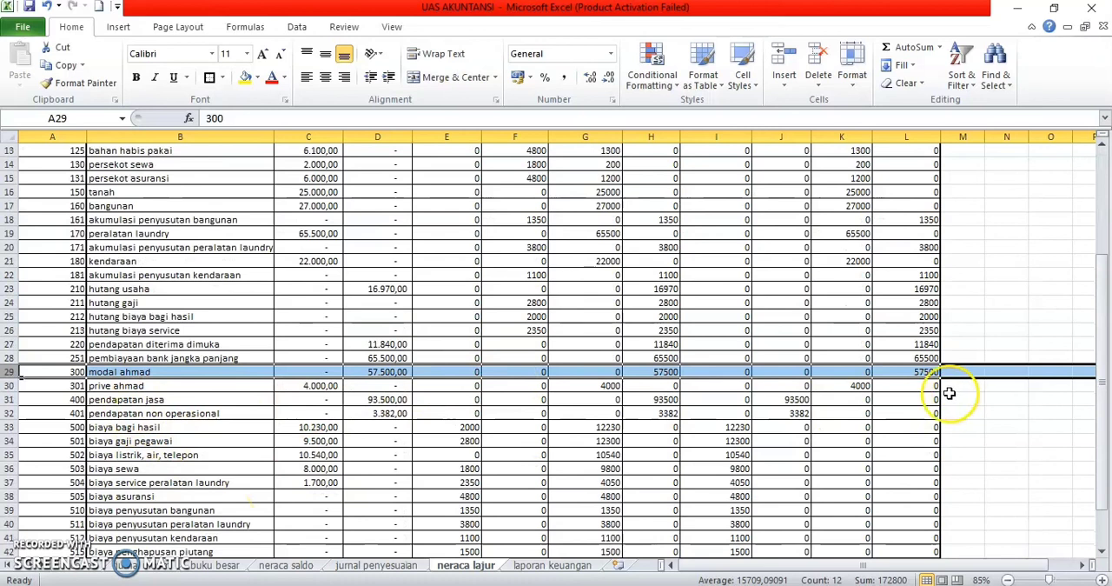
click(864, 401)
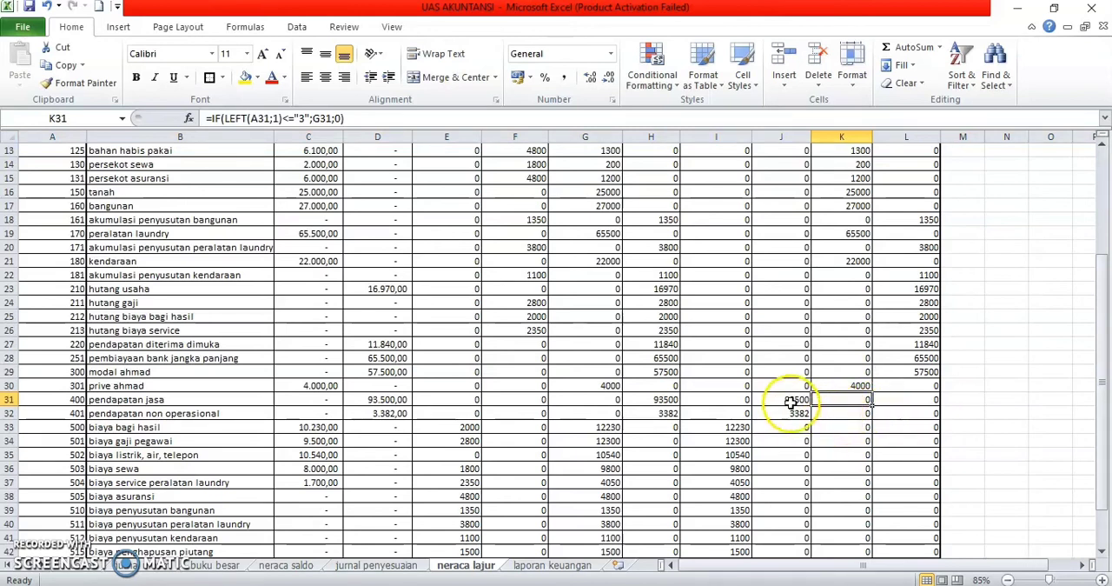
click(553, 565)
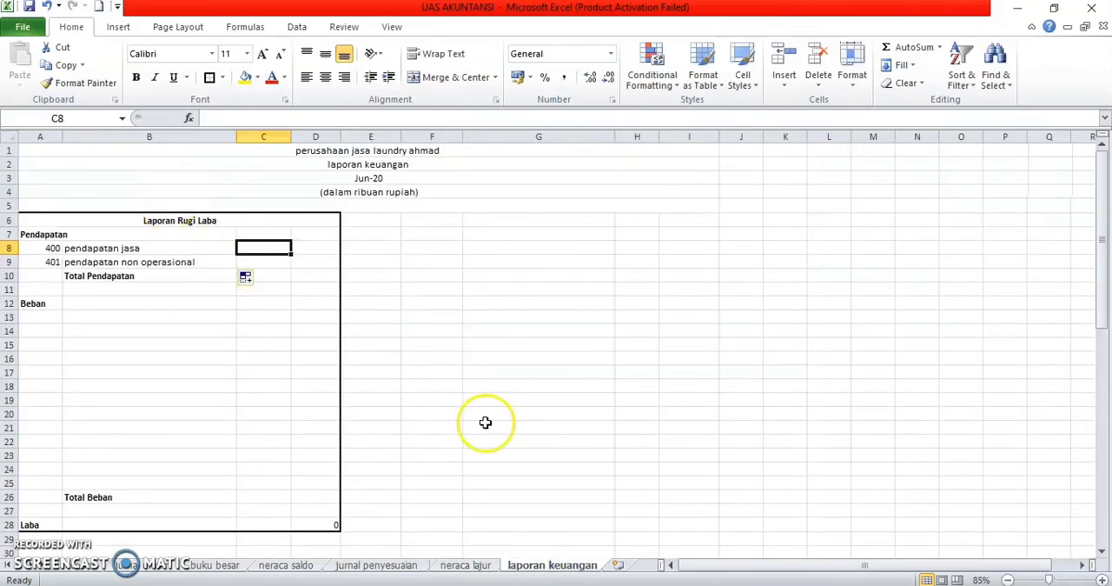
click(490, 565)
scroll(897, 233, up, 3)
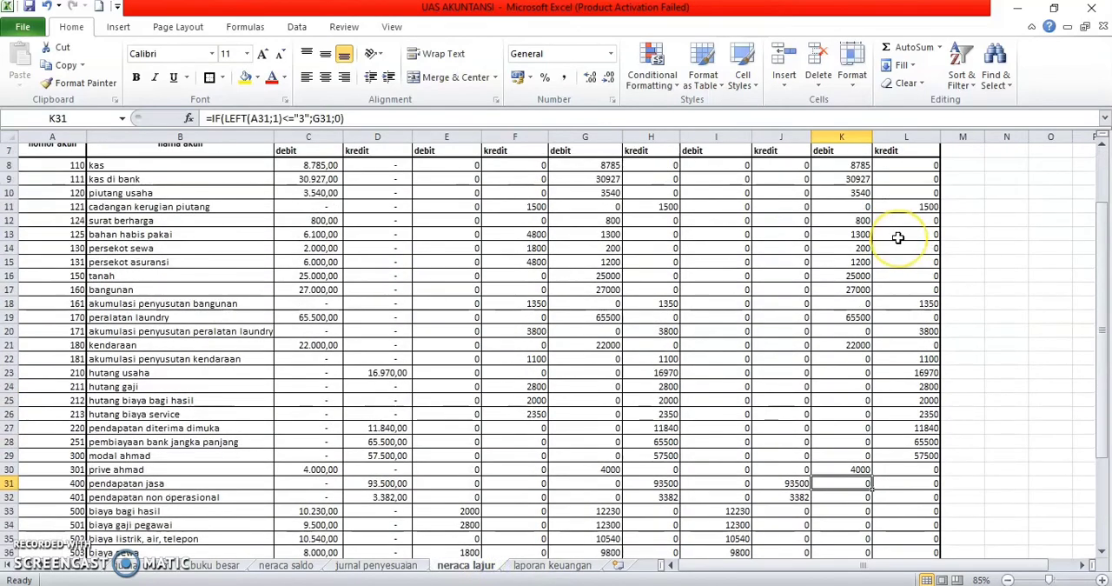
scroll(778, 430, down, 2)
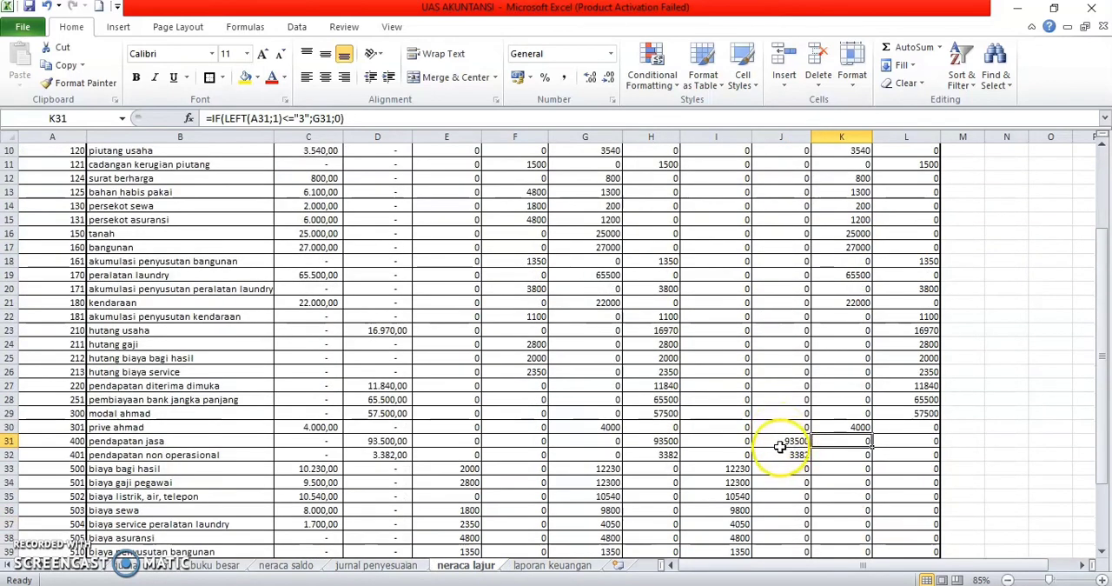
Step: Copy the pendapatan amounts J31:J32 from neraca lajur and paste them as links into D8:D9 on laporan keuangan
click(773, 439)
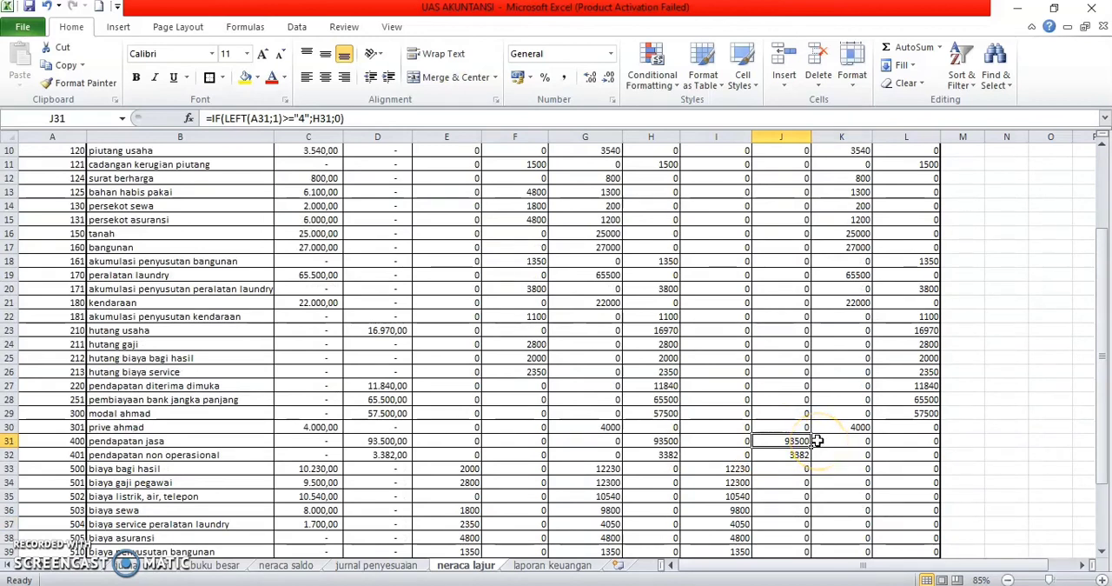
drag(817, 440, 813, 452)
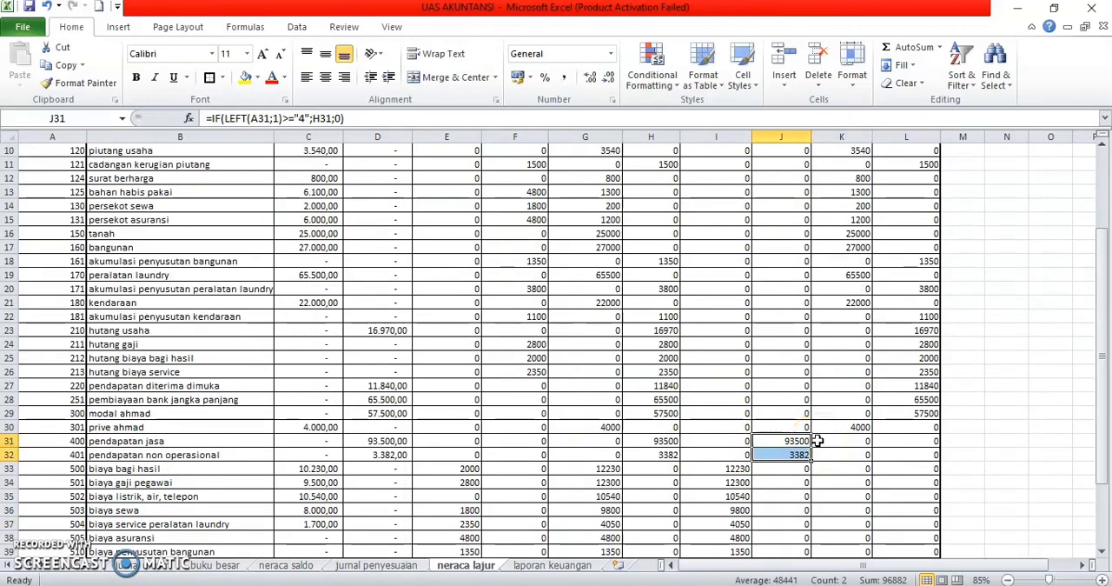
key(ctrl+c)
click(553, 565)
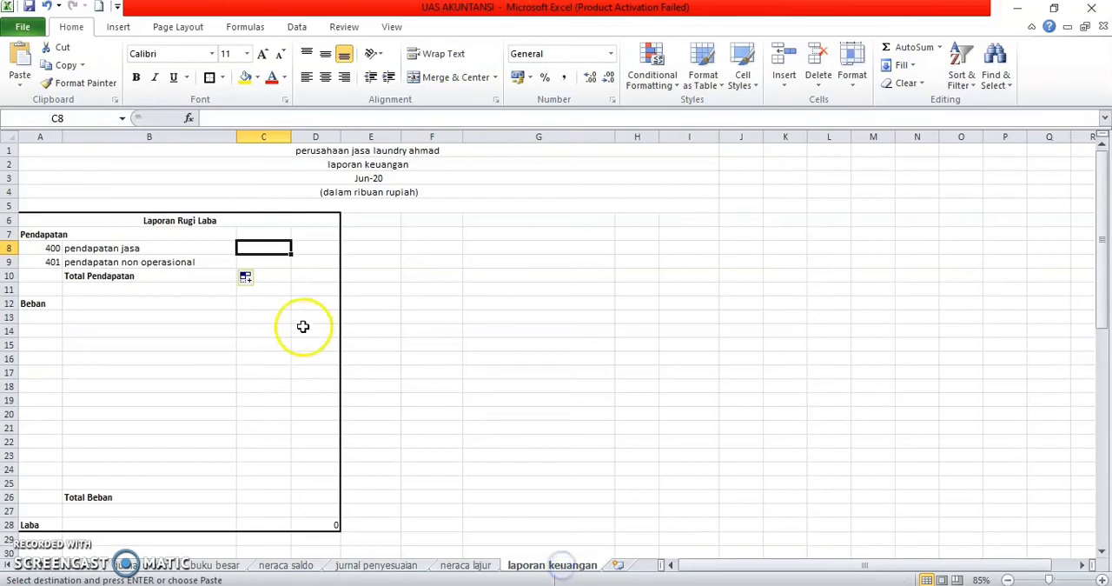
drag(261, 234, 263, 261)
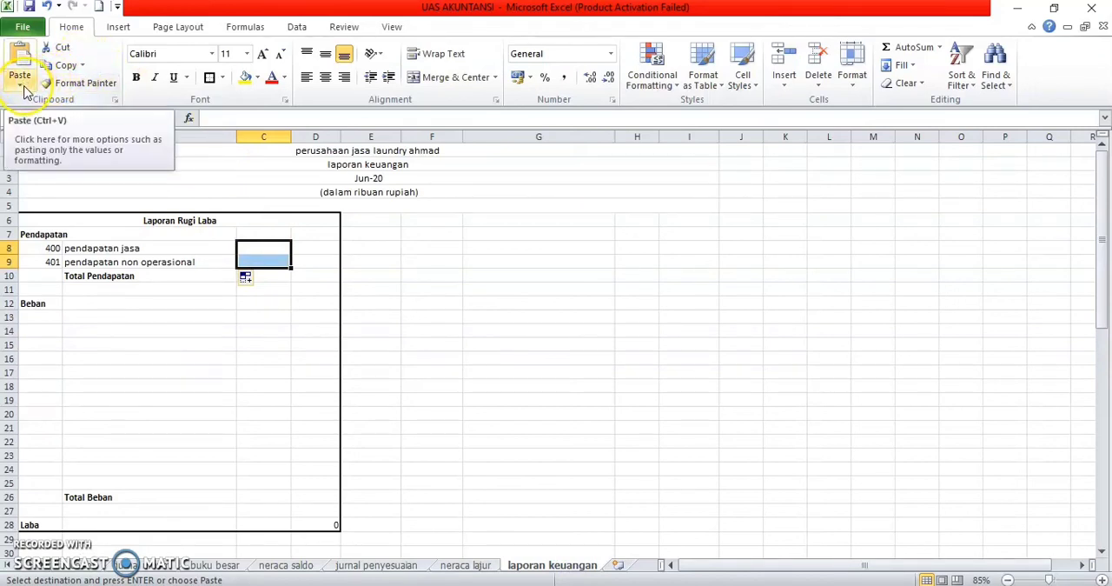
key(Right)
key(shift+Down)
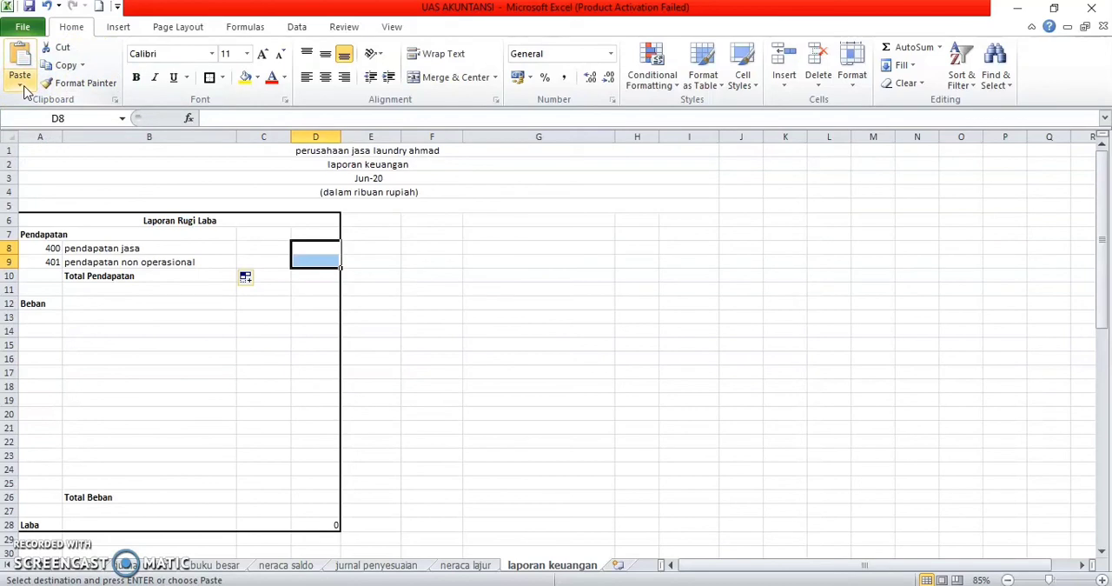
click(21, 85)
click(51, 246)
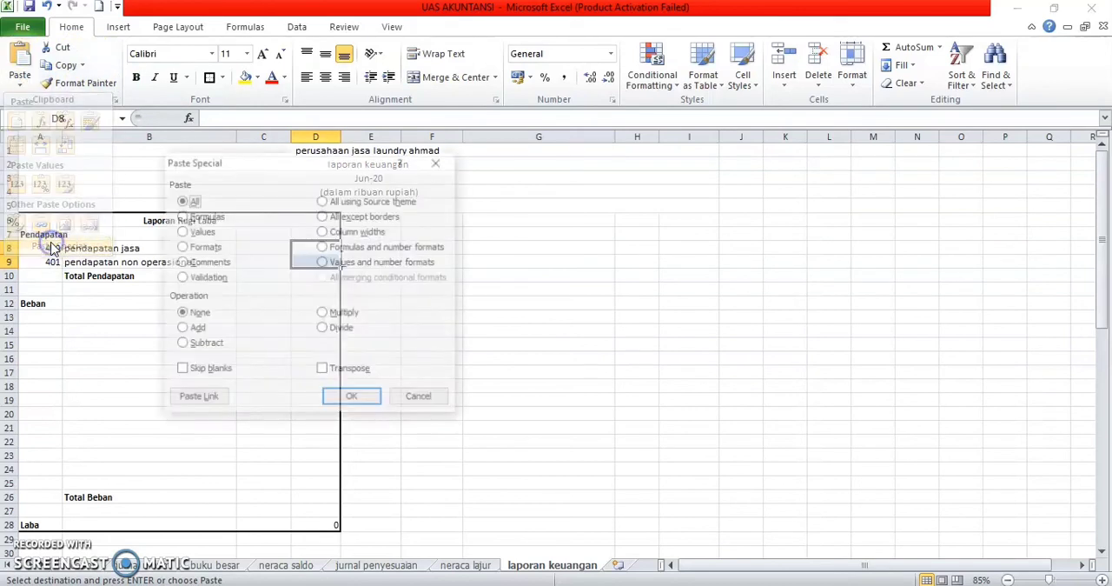
click(209, 396)
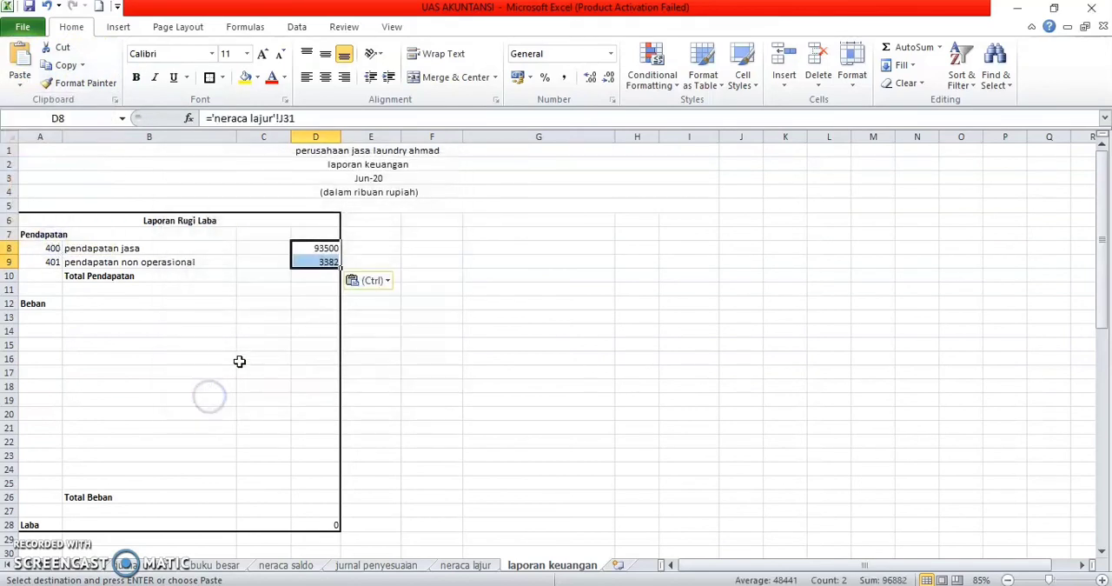
Step: Calculate Total Pendapatan in D10 with the formula =D8+D9 and make the result bold
click(311, 276)
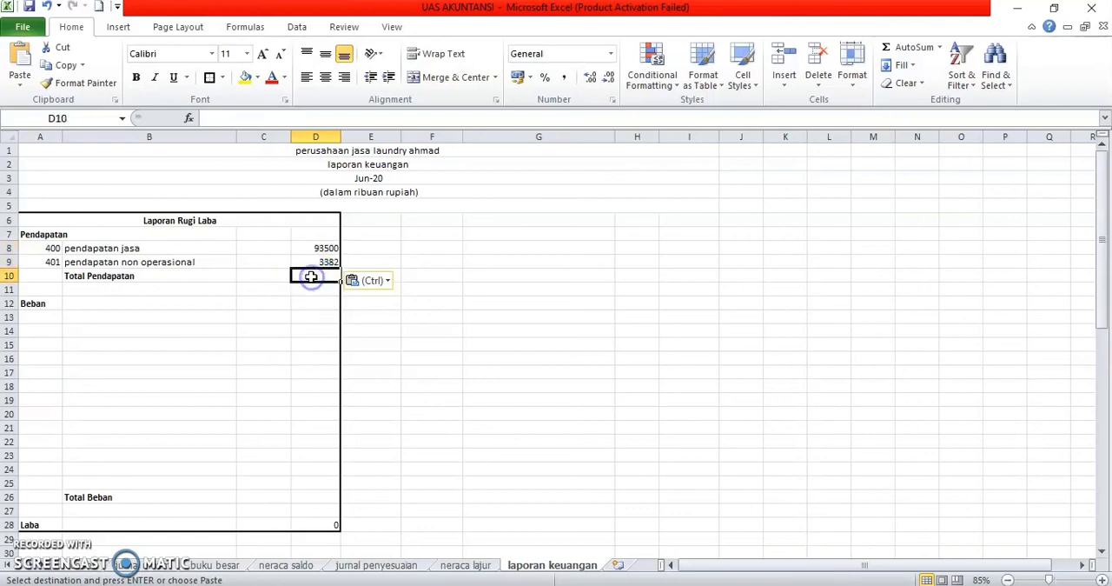
text(=)
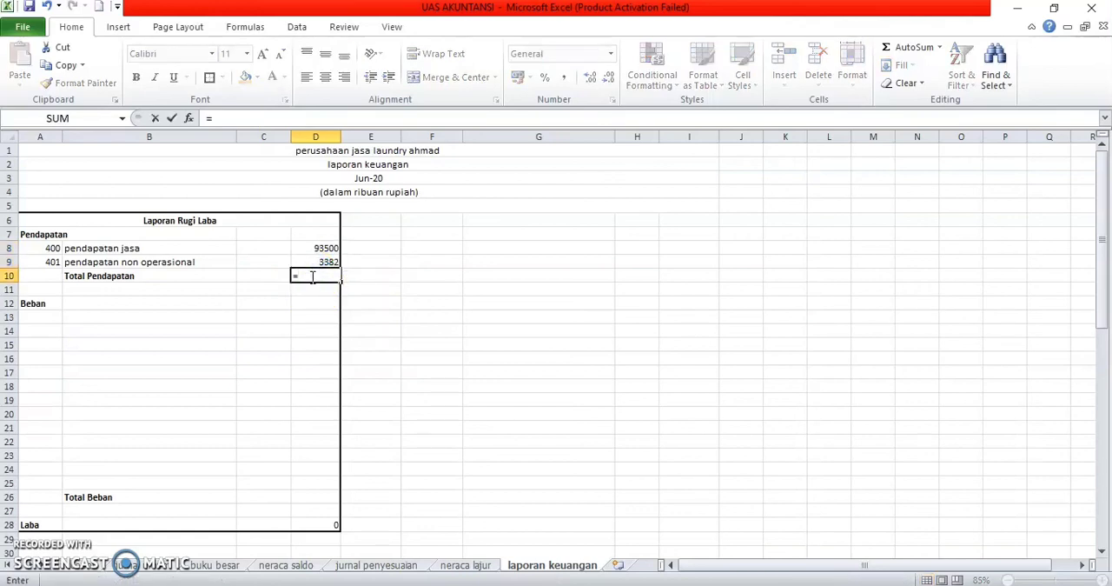
click(311, 249)
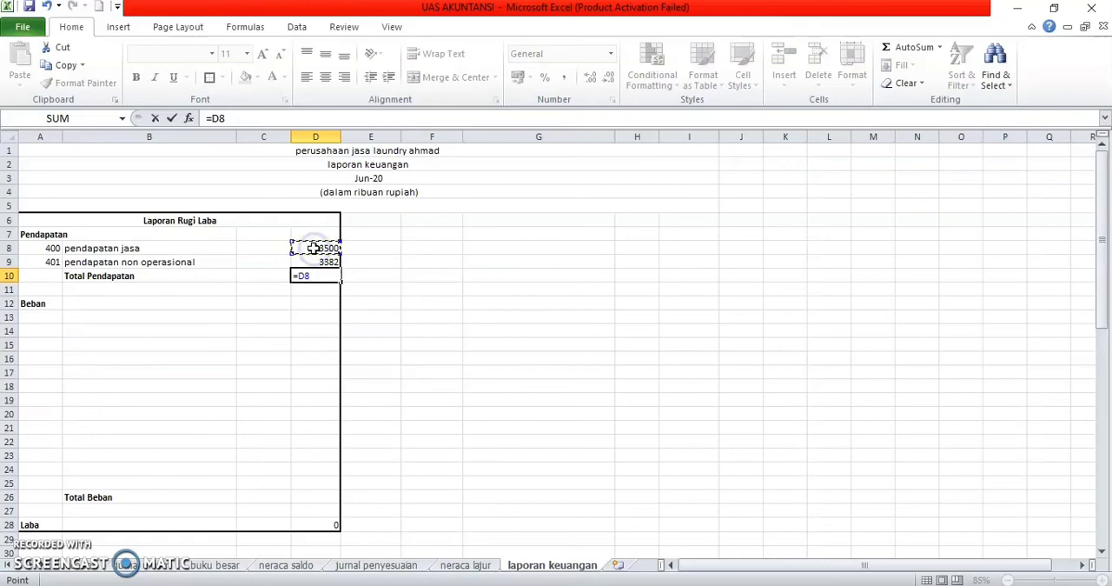
text(+)
click(318, 261)
key(Return)
click(305, 274)
key(ctrl+b)
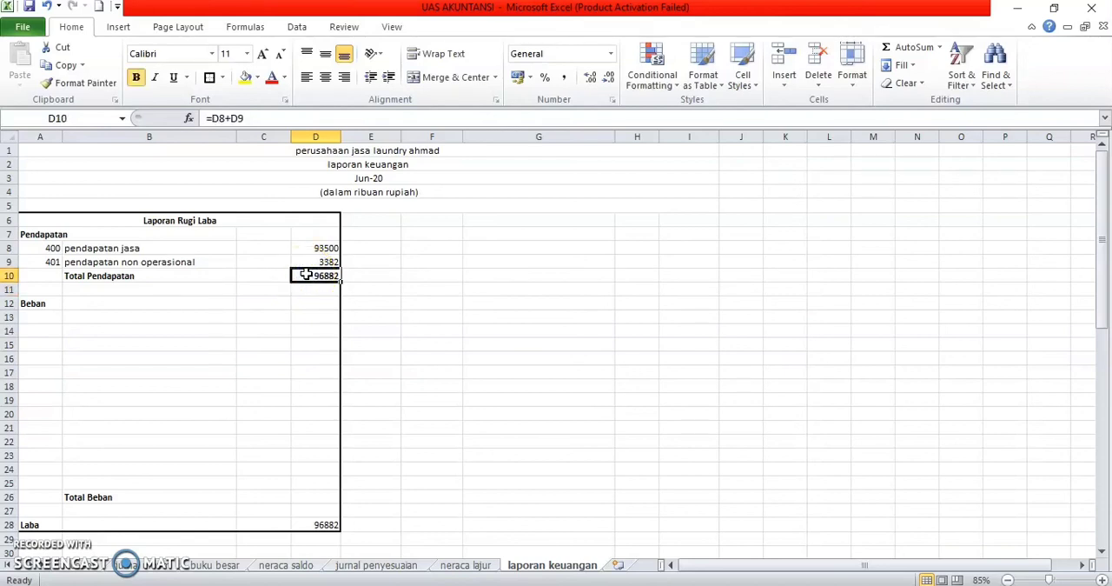
Step: Copy the VLOOKUP formula from B9 to B13 under Beban and enter account code 500 in A13
click(67, 314)
click(90, 263)
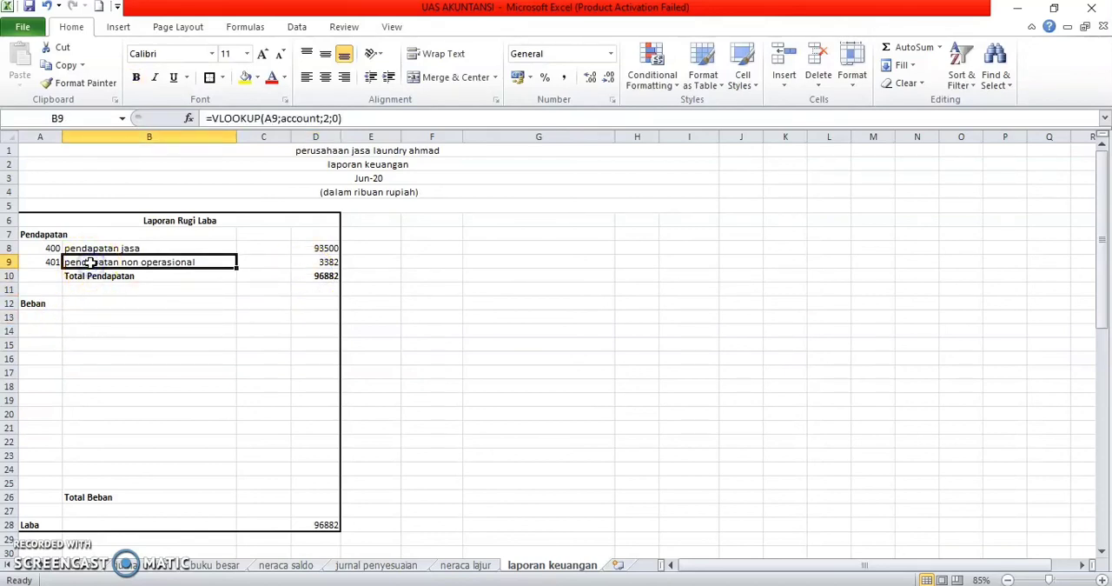
key(ctrl+c)
click(100, 315)
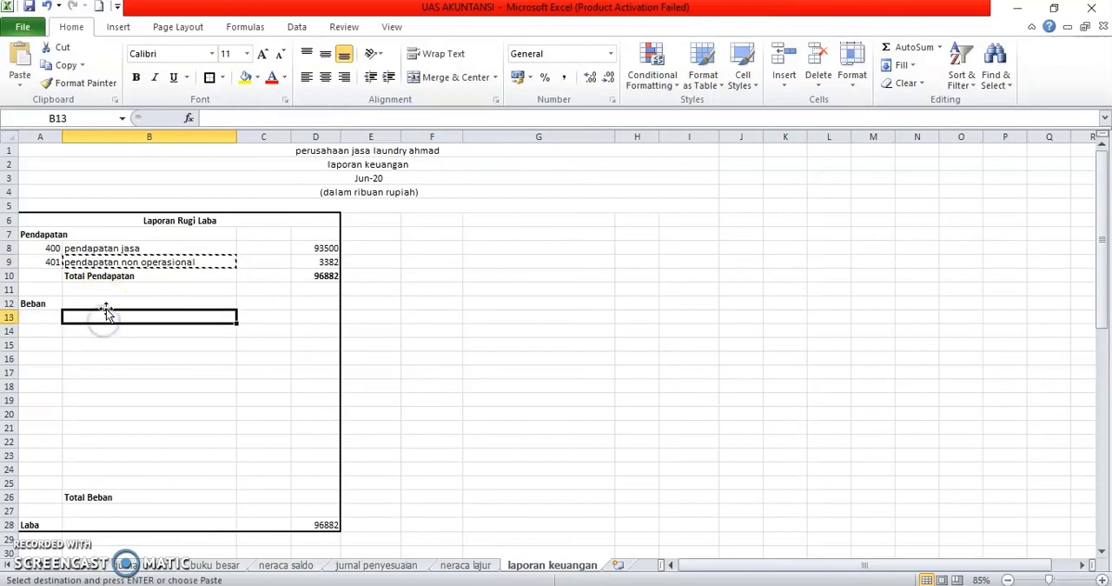
key(ctrl+v)
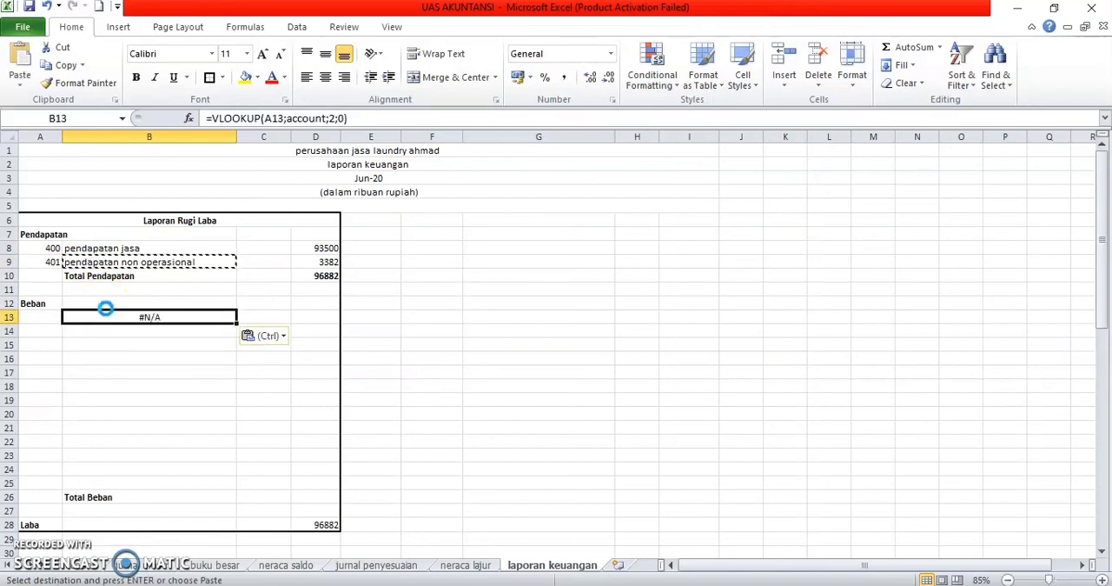
click(29, 316)
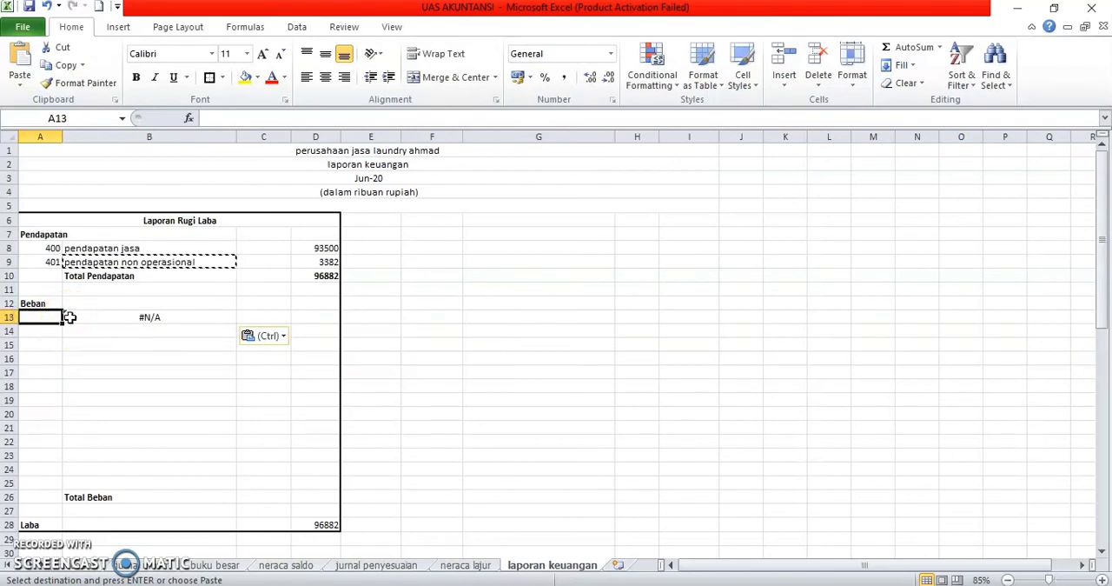
text(500)
key(Return)
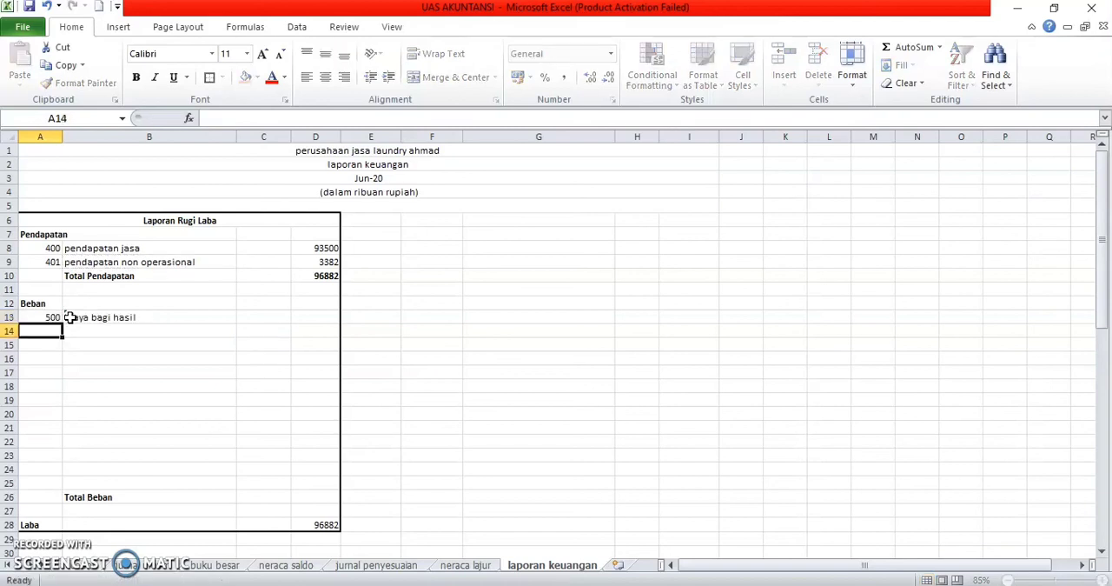
Step: Enter account codes 501, 502, 503 and 504 in A14:A17 under Beban
text(501)
key(Return)
text(50)
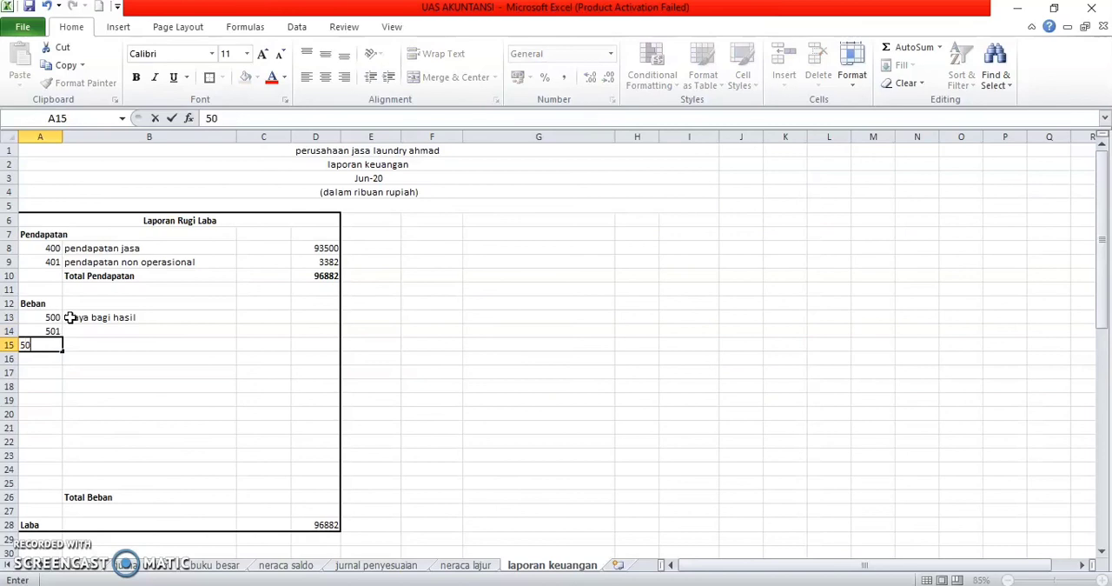
text(2)
key(Return)
text(503)
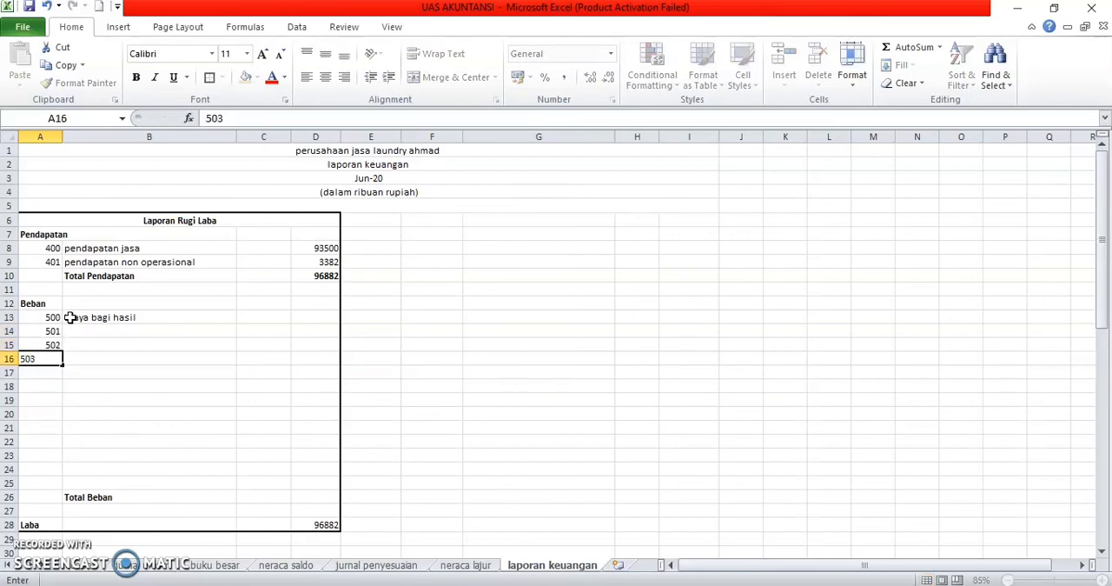
key(Return)
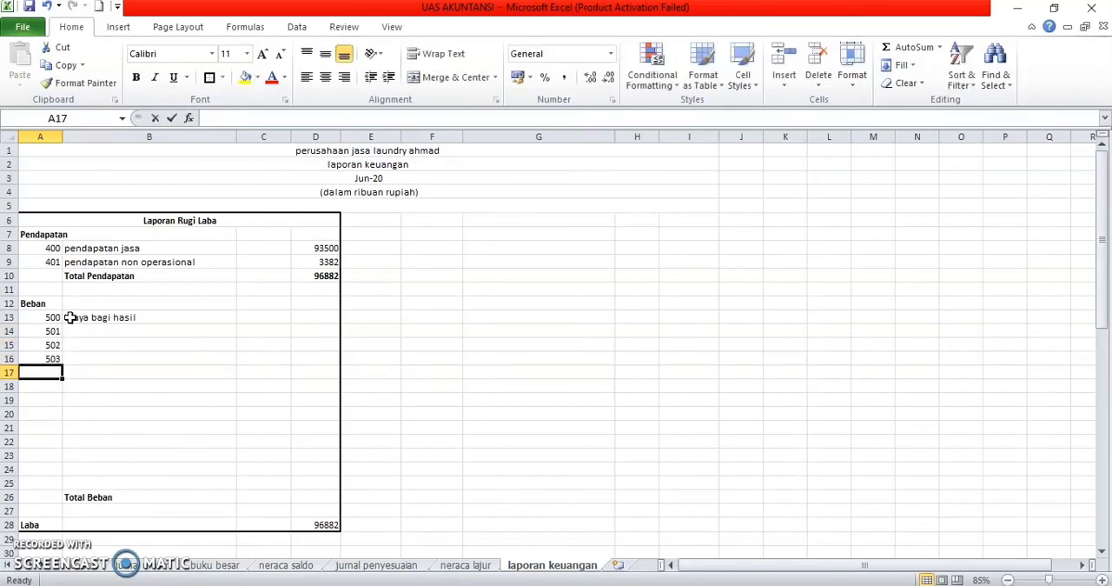
text(604)
key(Return)
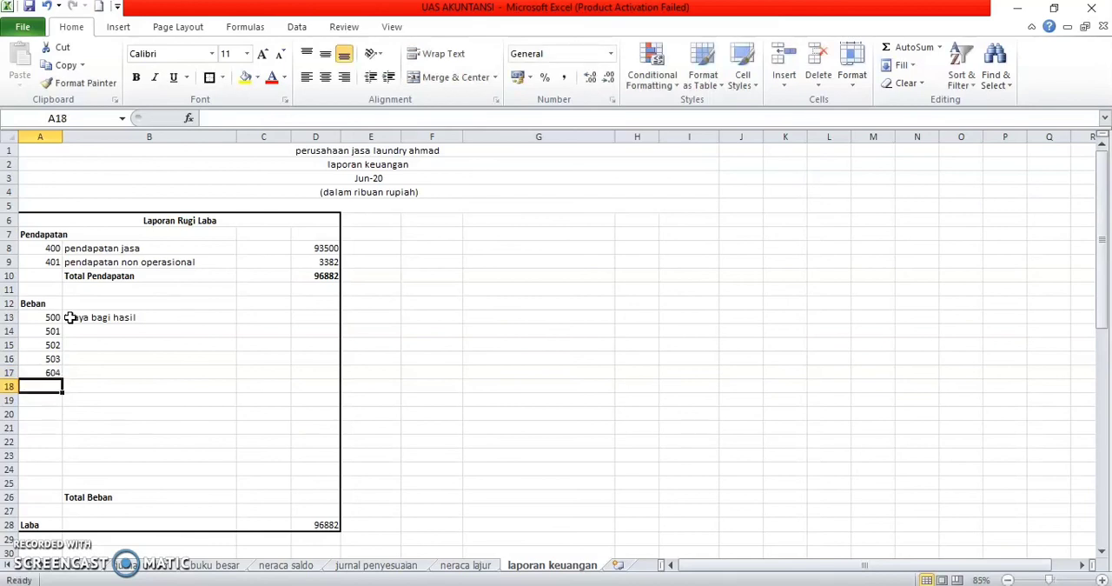
key(Up)
text(504)
key(Return)
Step: Enter account code 505 in A18 and 510 in A19
text(6)
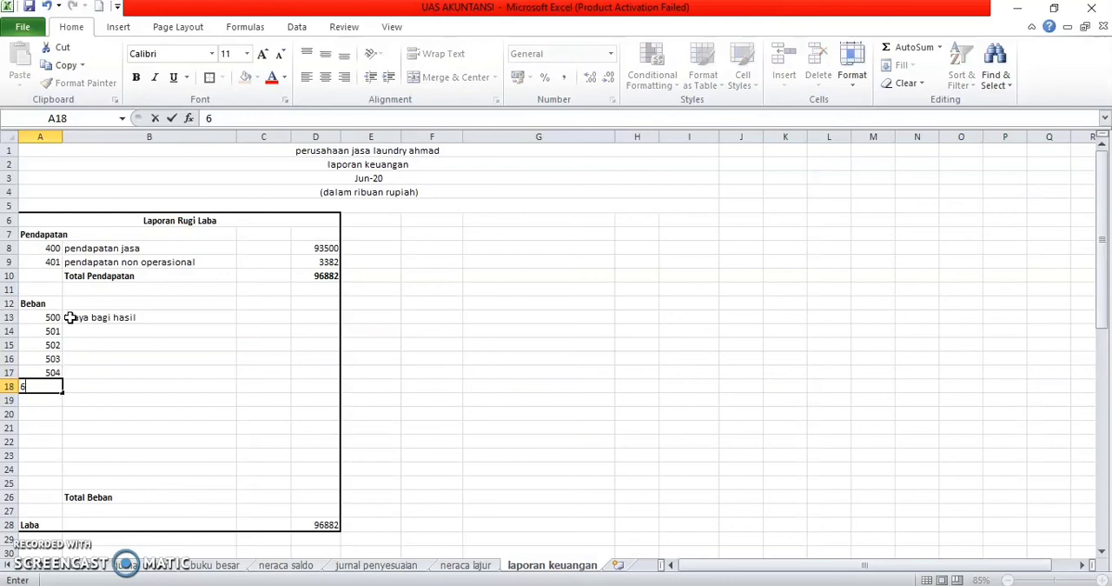
text(04)
key(Return)
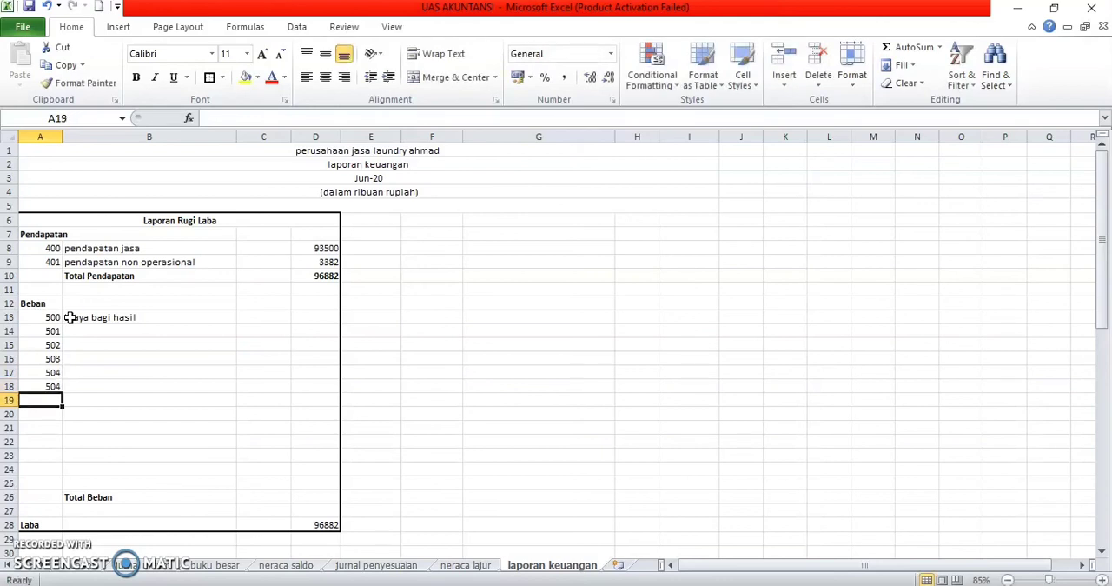
text(510)
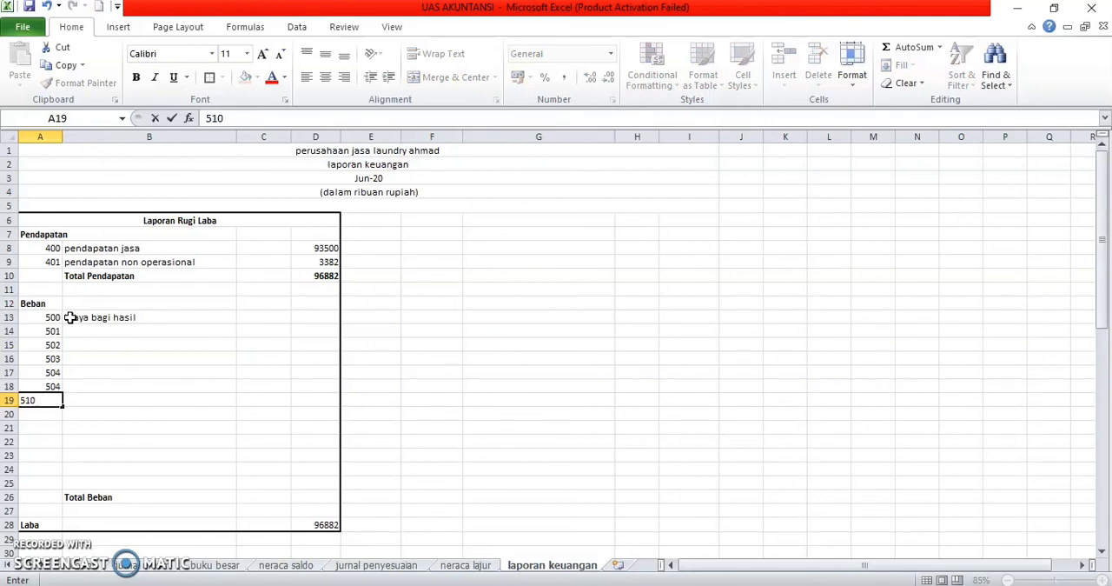
key(Return)
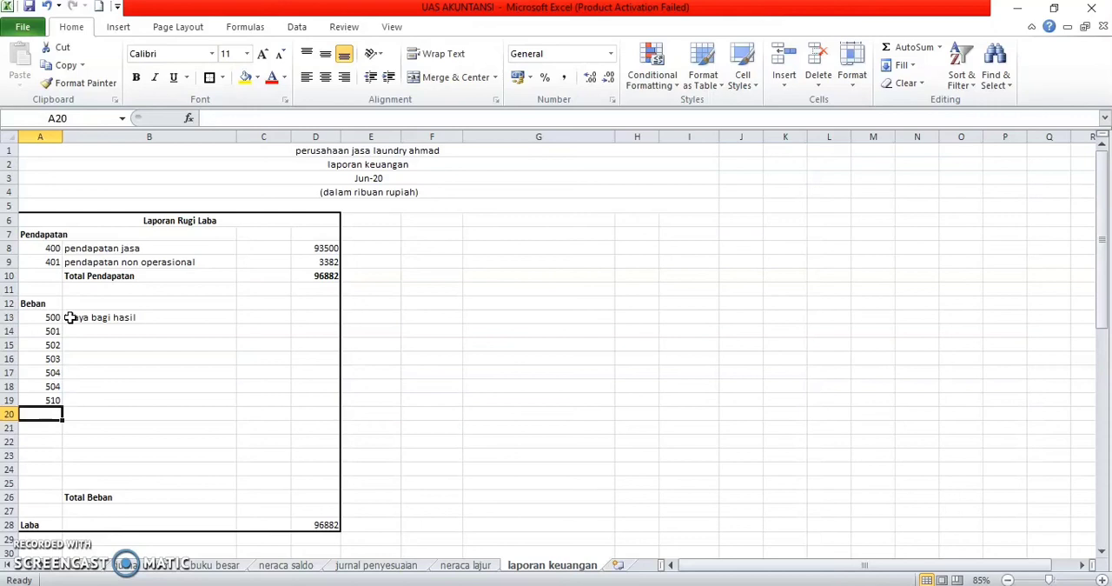
key(Up)
key(Up)
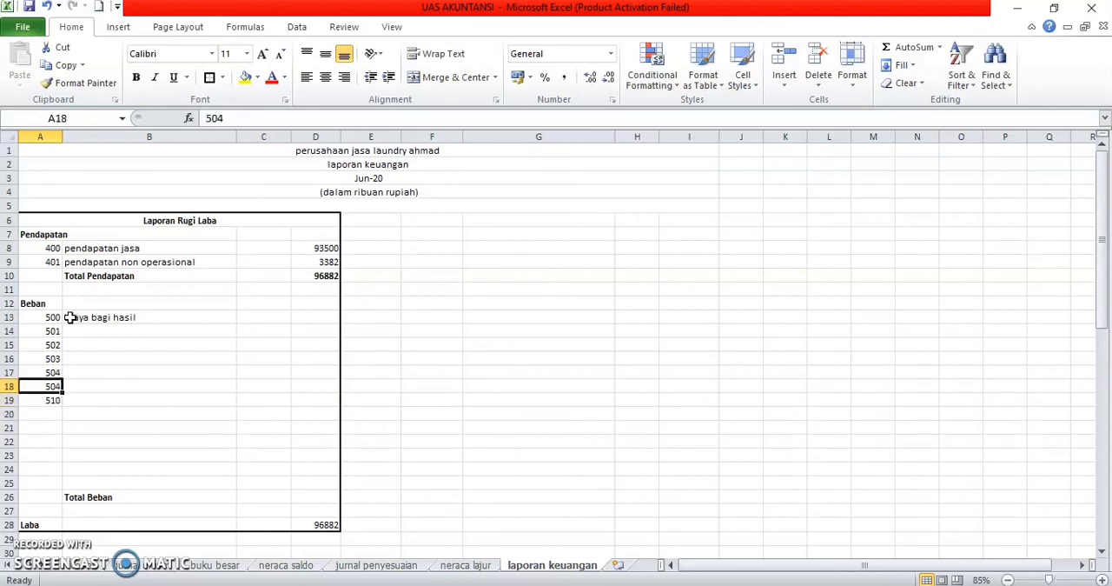
text(5)
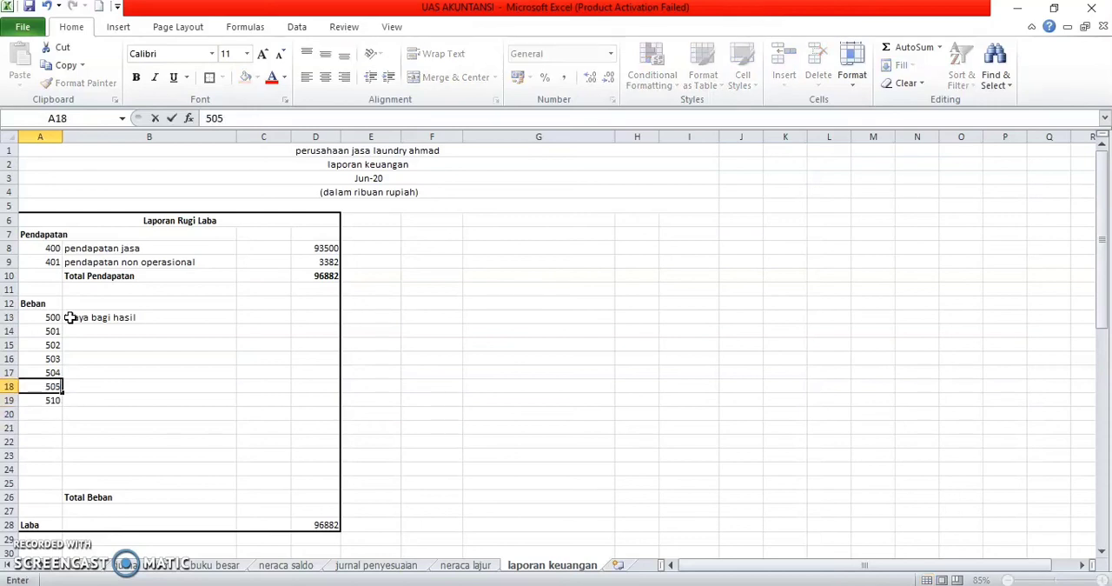
text(05)
key(Return)
key(Return)
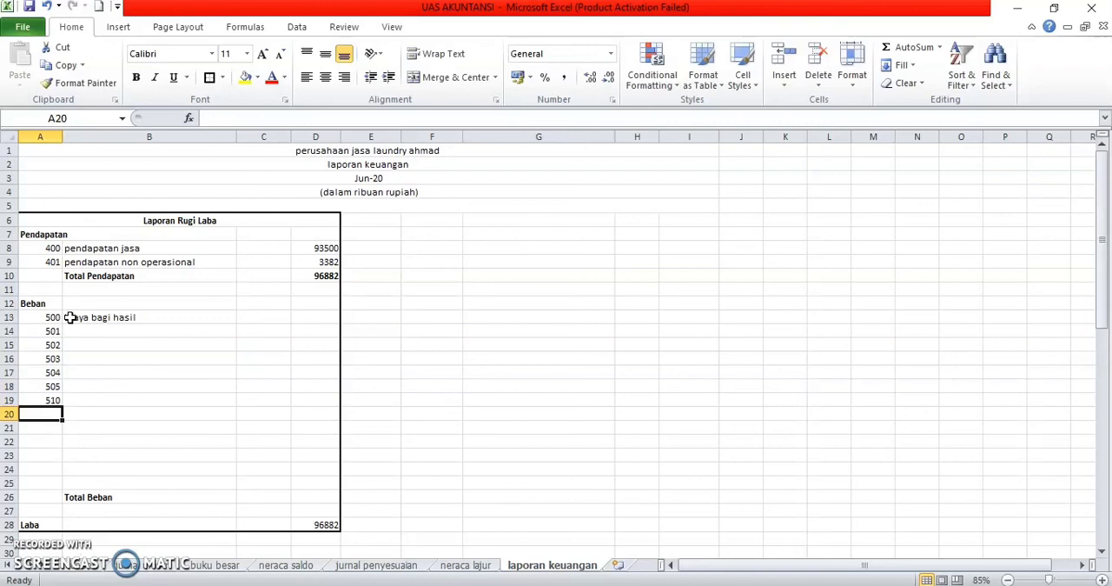
Step: Enter account codes 511, 512, 515 and 520 in A20:A23, and fill the VLOOKUP formula from B13 down to B23
text(511)
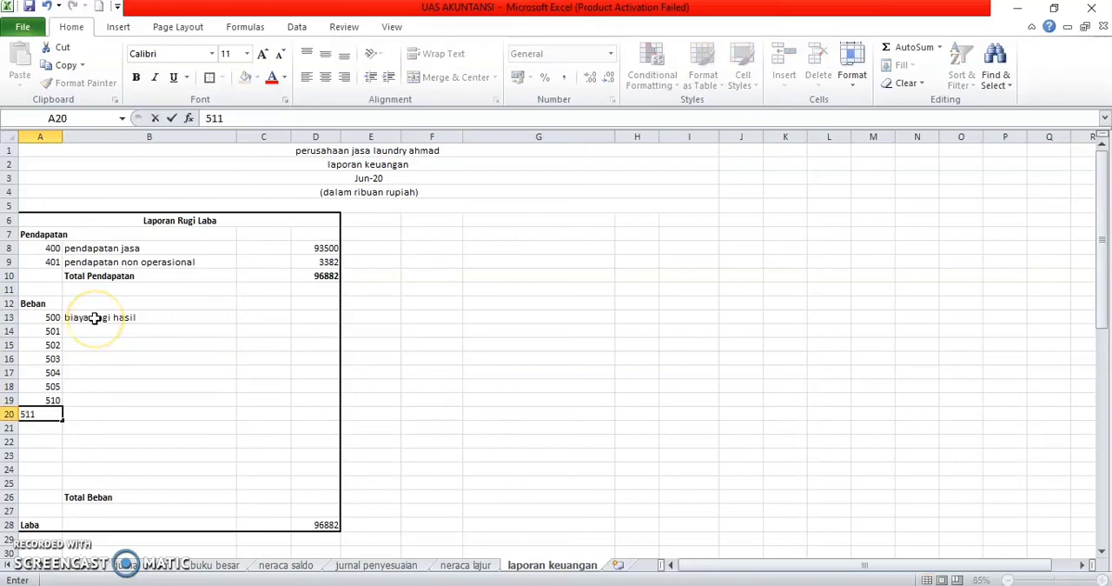
key(Return)
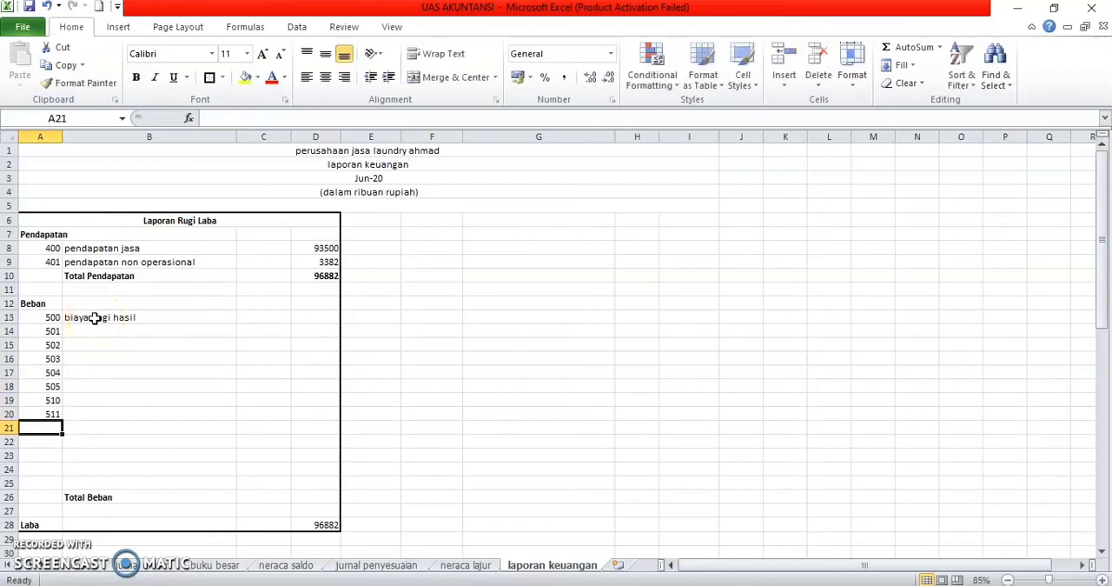
text(512)
key(Return)
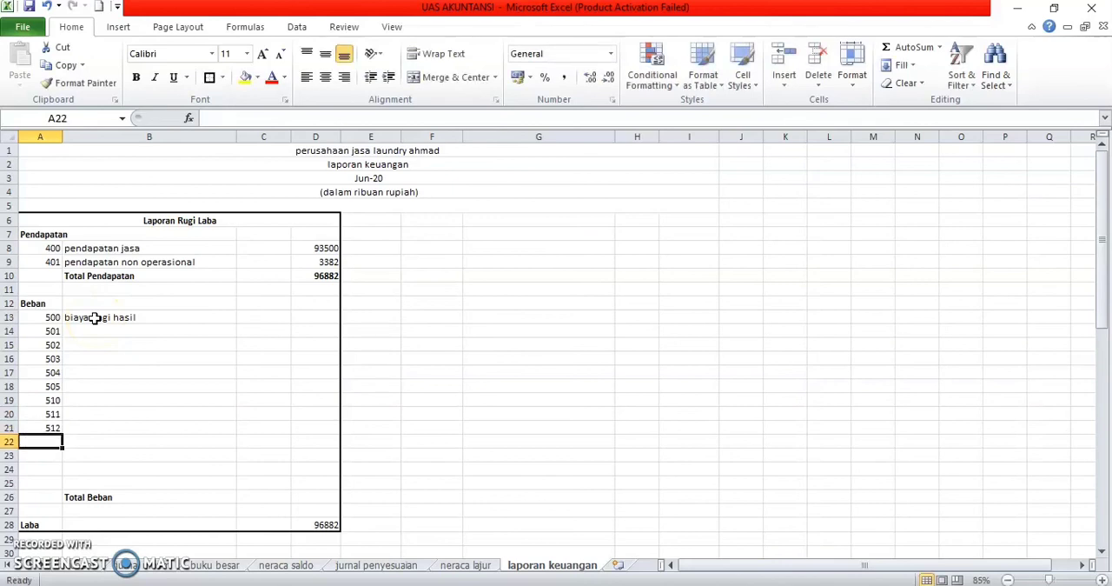
text(515)
key(Return)
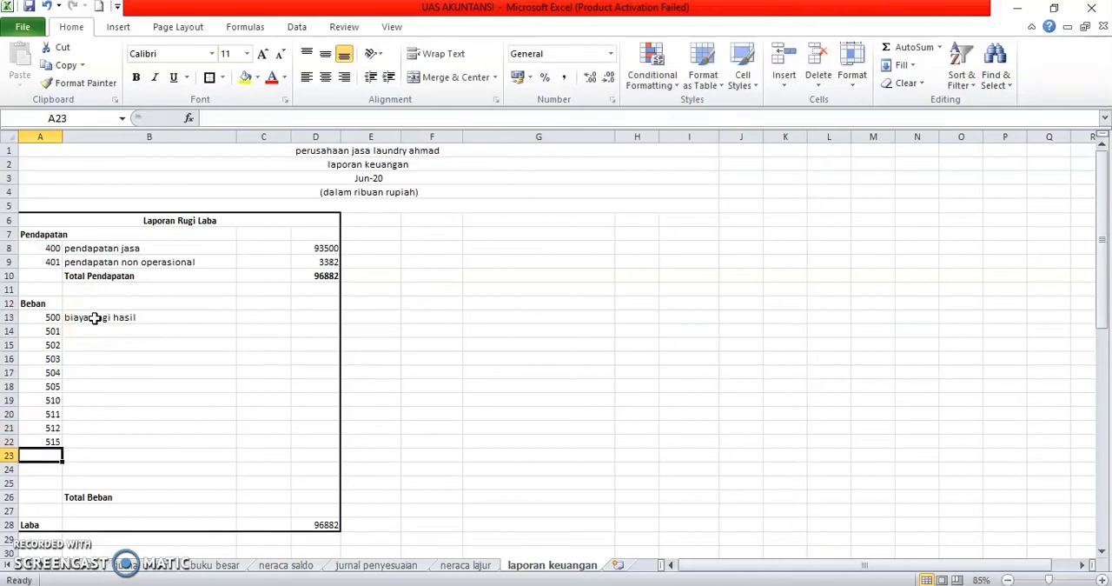
text(520)
key(Return)
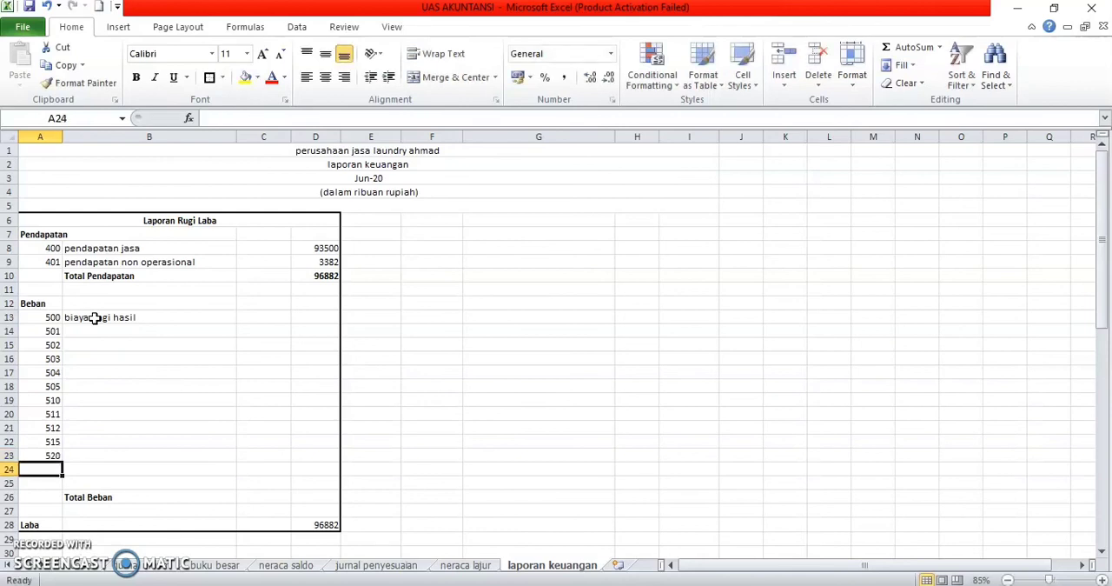
click(95, 317)
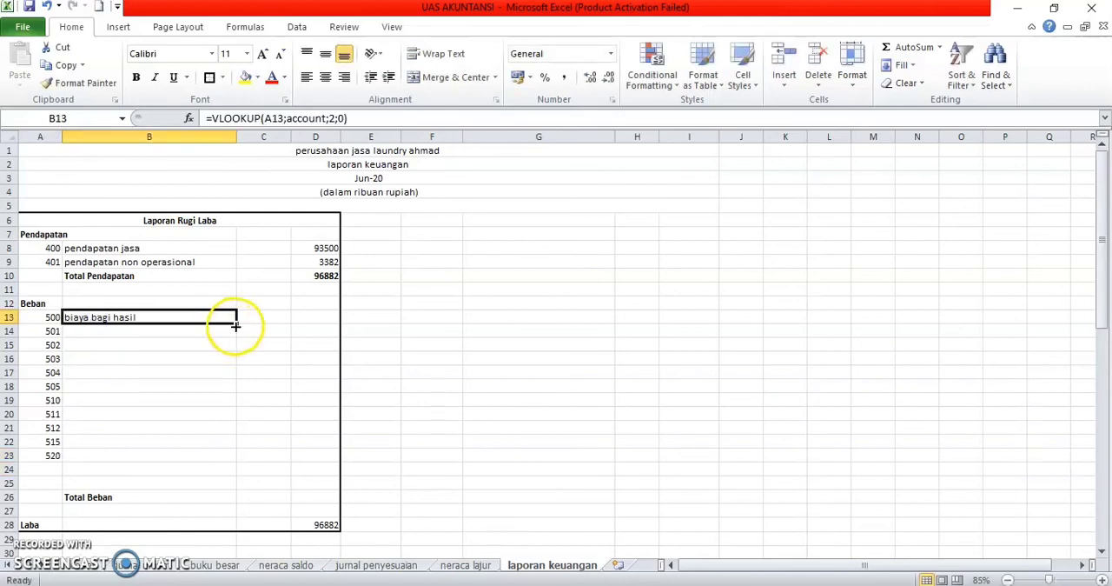
drag(236, 327, 230, 460)
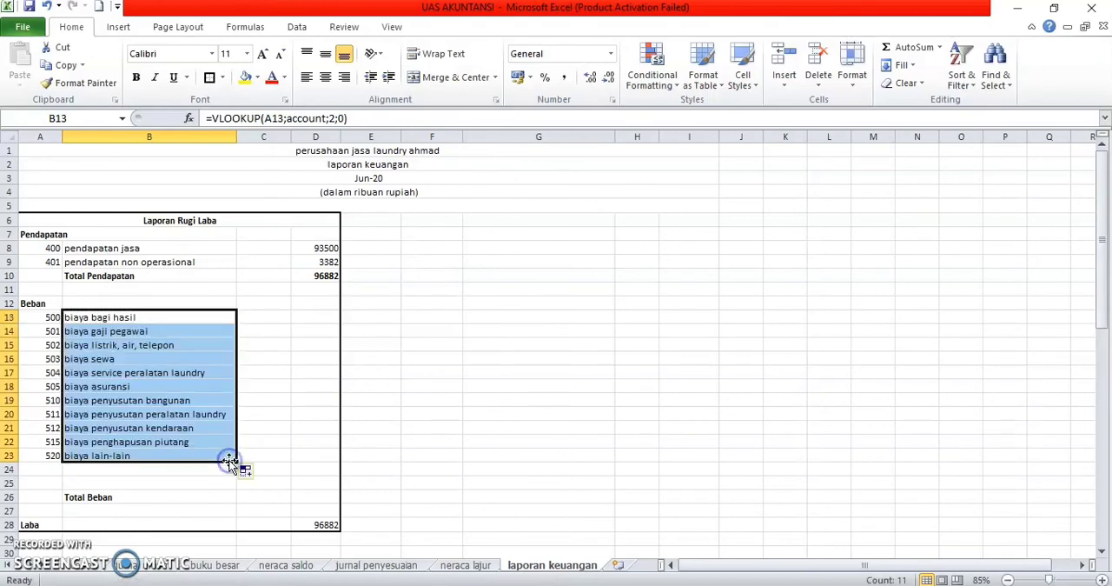
Step: Copy the laba rugi amounts of the biaya accounts 500 to 520, I33:I43, on the neraca lajur sheet
click(307, 317)
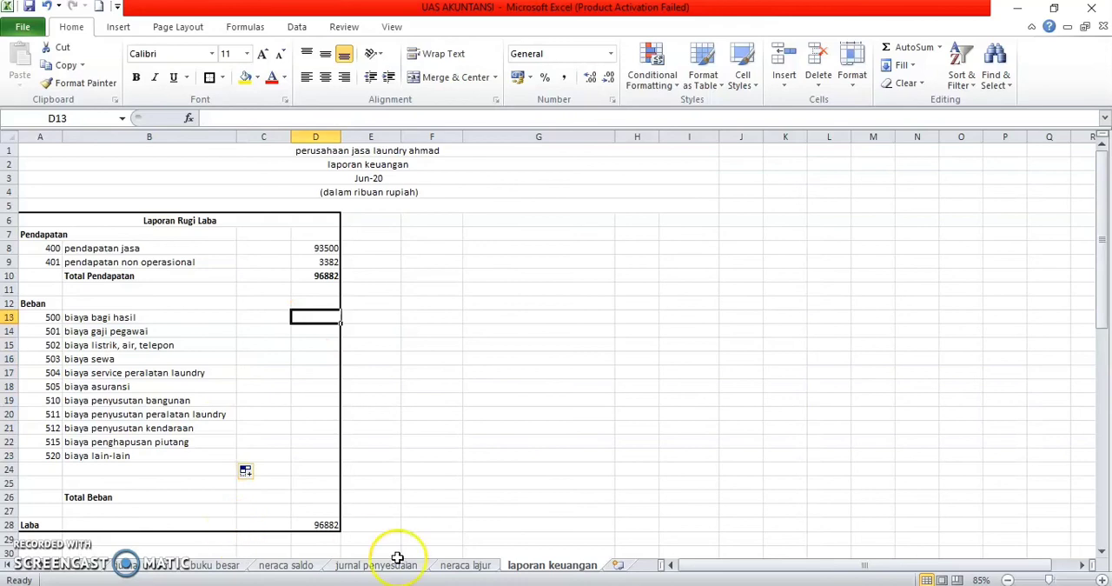
click(469, 565)
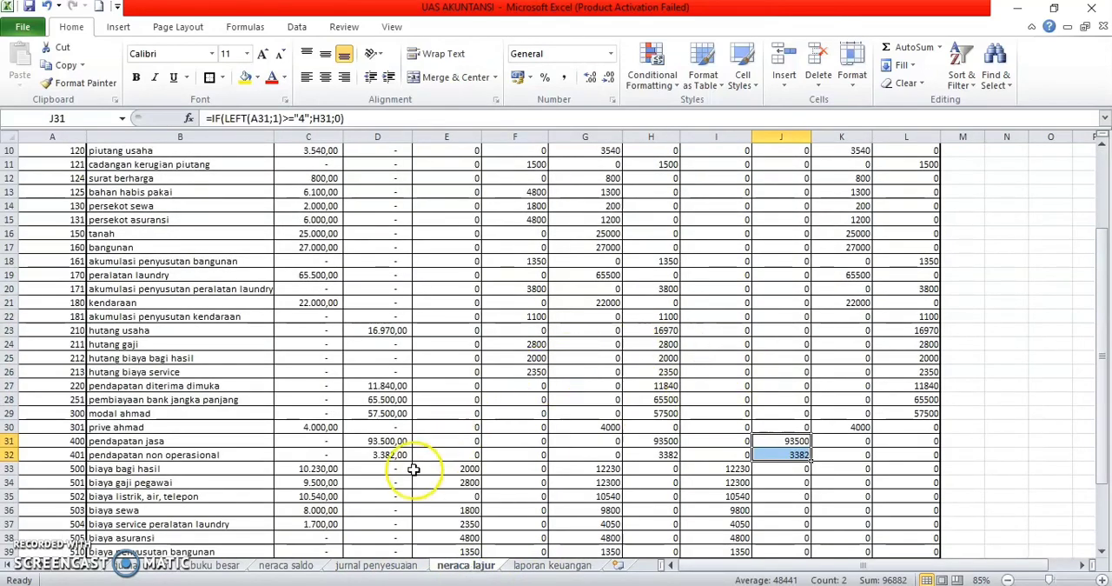
scroll(414, 472, down, 2)
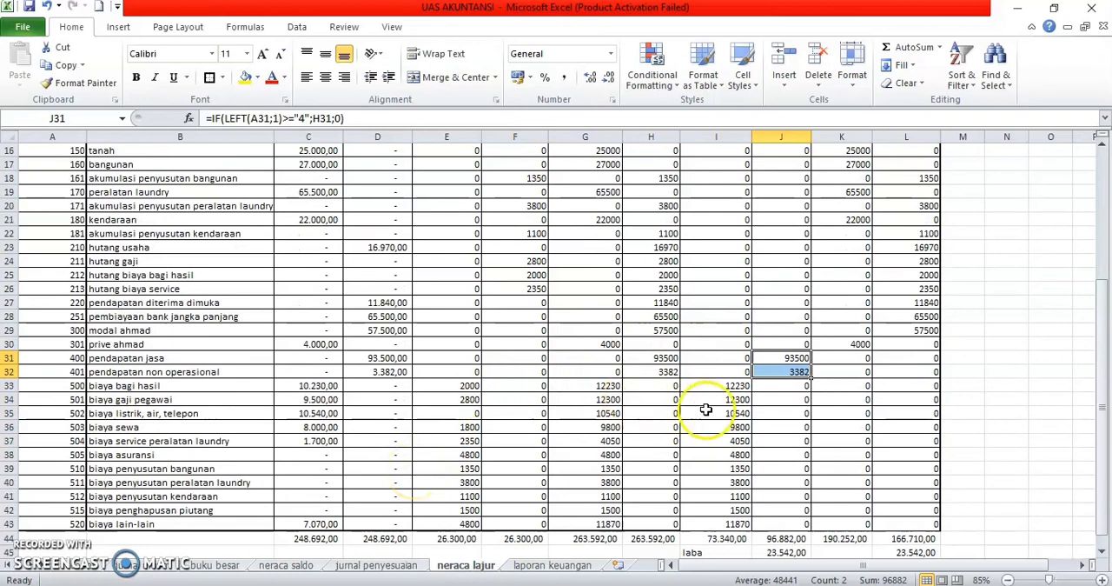
click(739, 401)
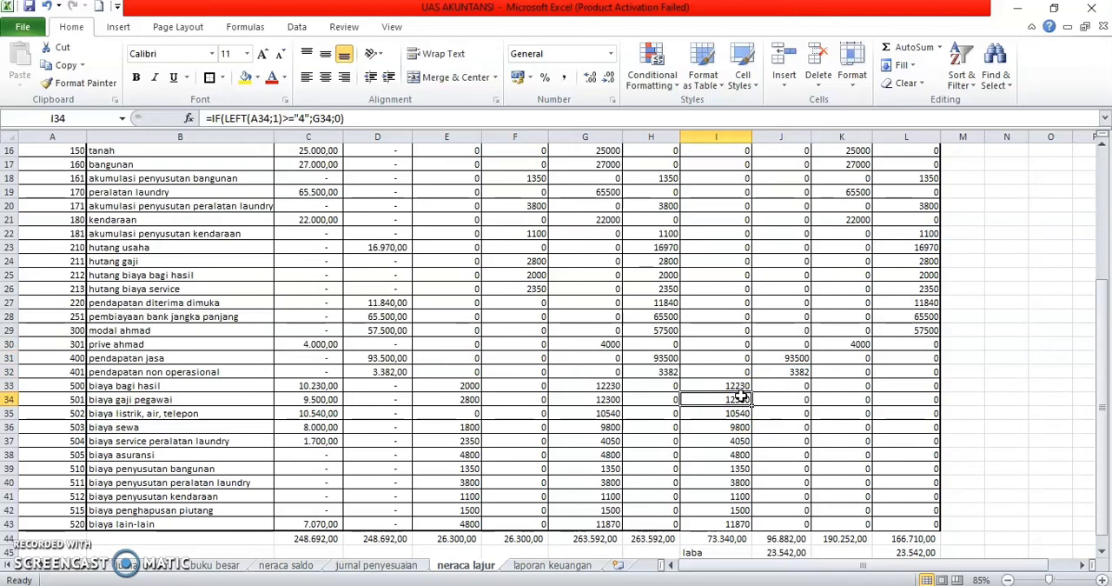
click(738, 387)
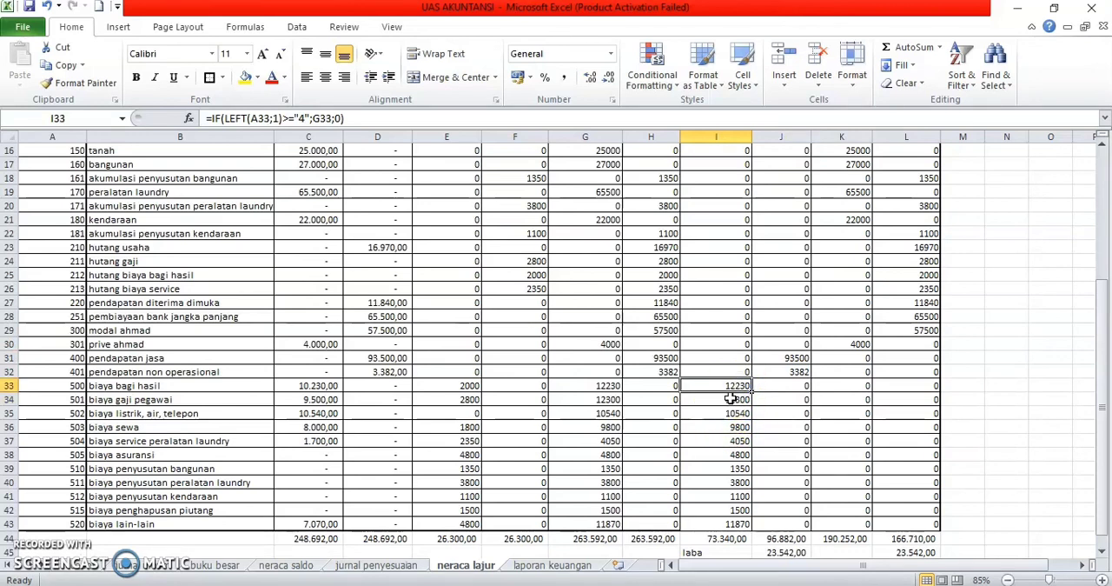
key(shift+Down)
key(shift+Down)
key(shift+Down)
key(shift+Down)
key(shift+Down)
key(shift+Down)
key(shift+Down)
key(shift+Down)
key(shift+Down)
key(shift+Down)
key(shift+Down)
key(shift+Down)
key(shift+Down)
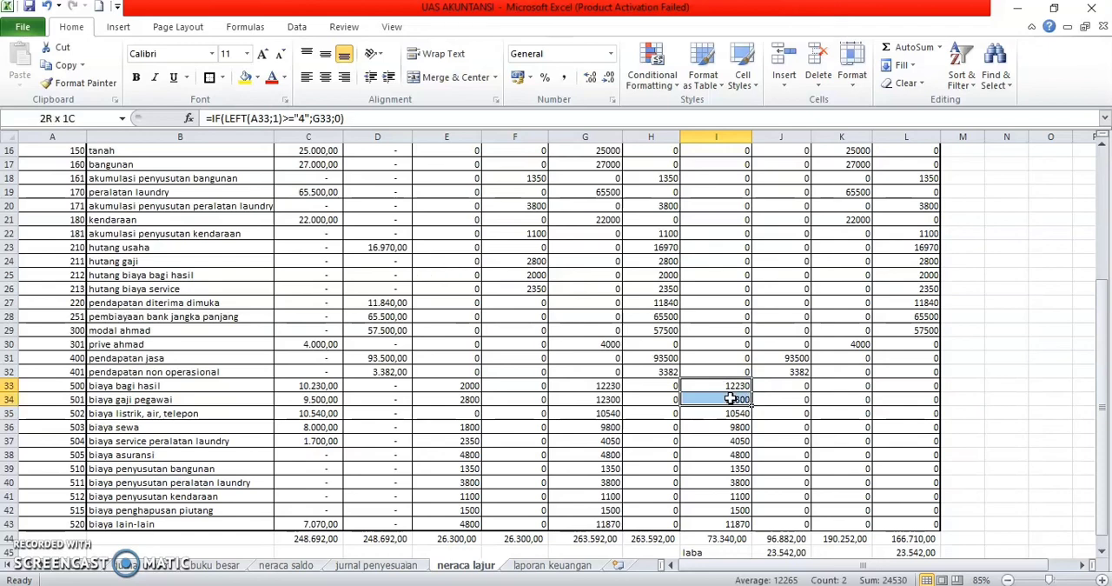
key(shift+Up)
key(shift+Up)
key(shift+Up)
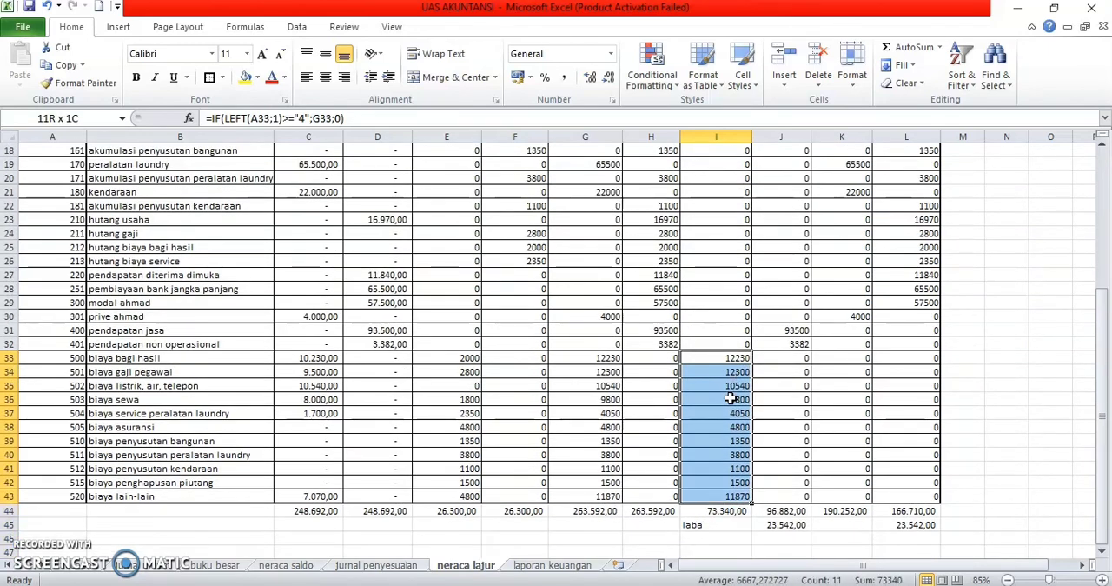
key(ctrl+c)
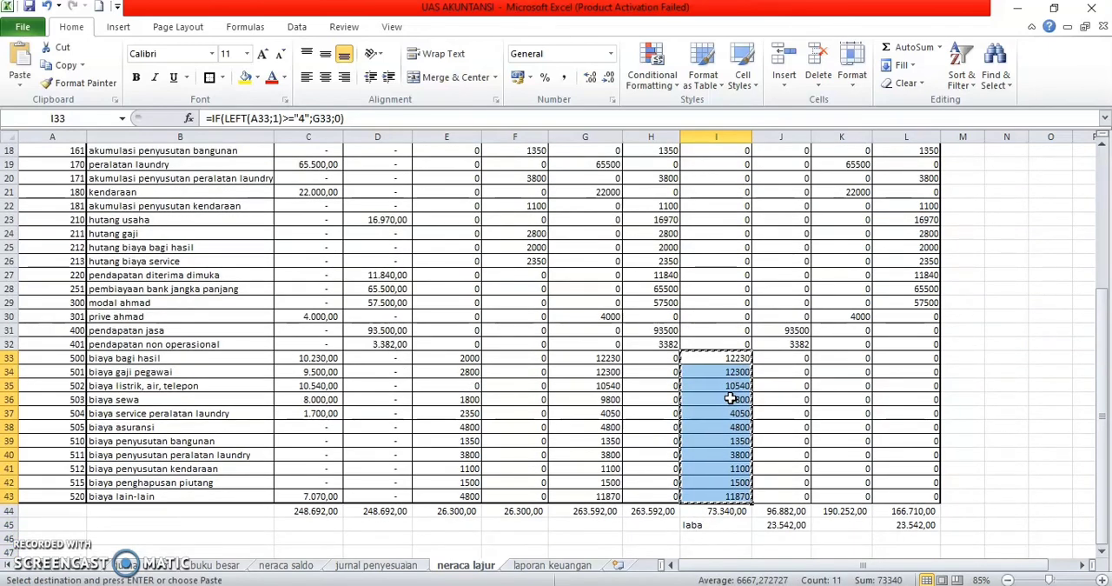
Step: Paste the copied biaya amounts as links into C13:C23 on the laporan keuangan sheet
click(563, 567)
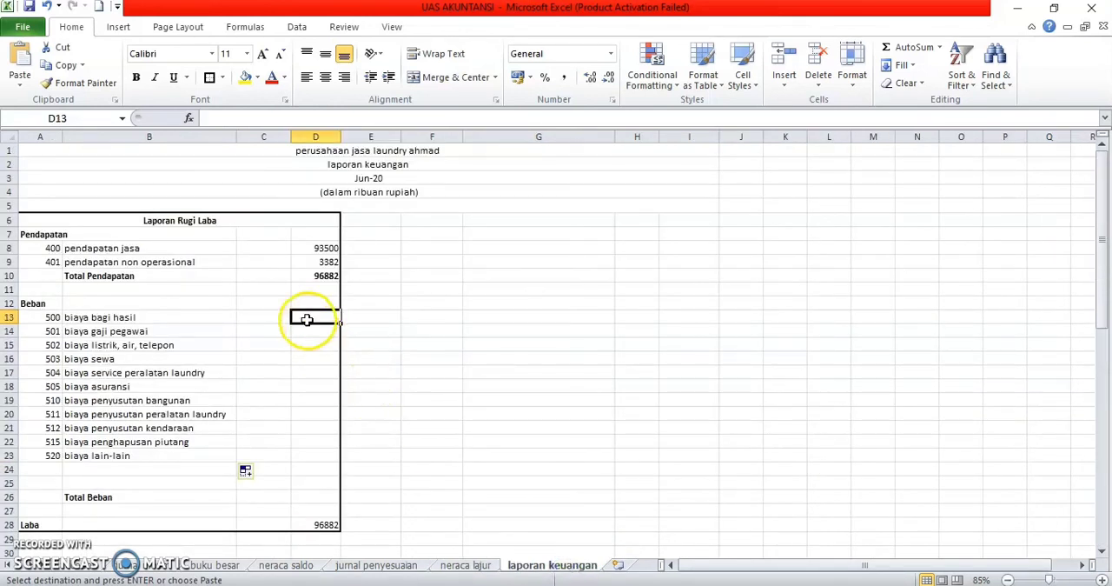
click(259, 317)
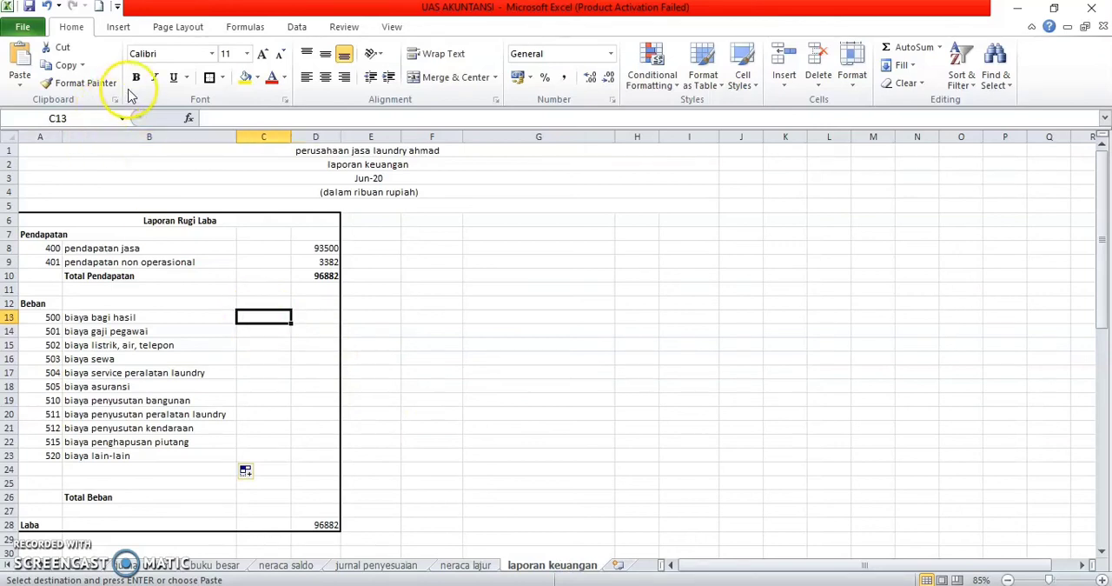
click(23, 84)
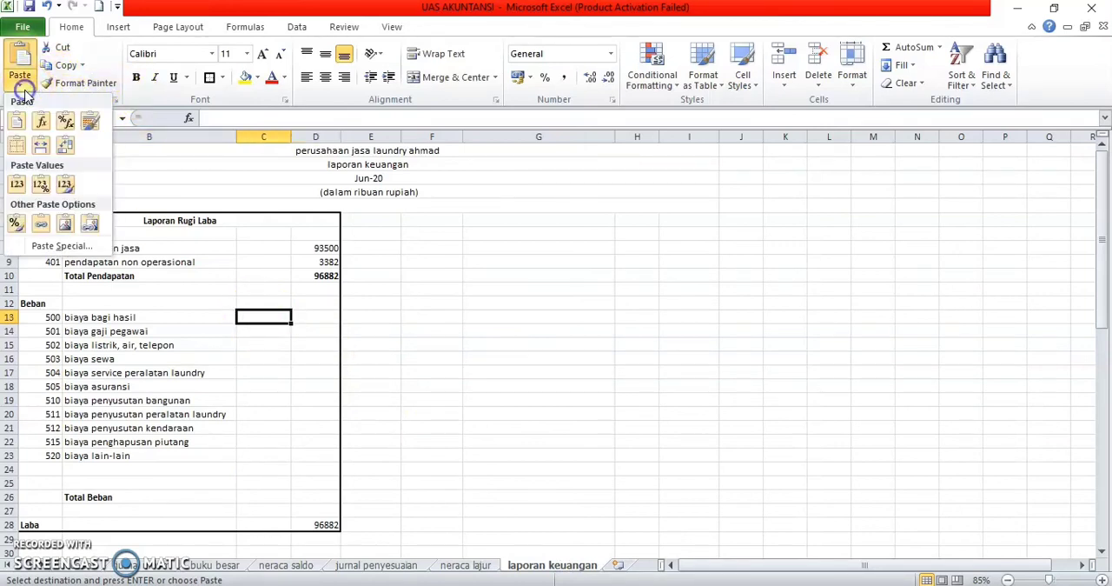
click(59, 246)
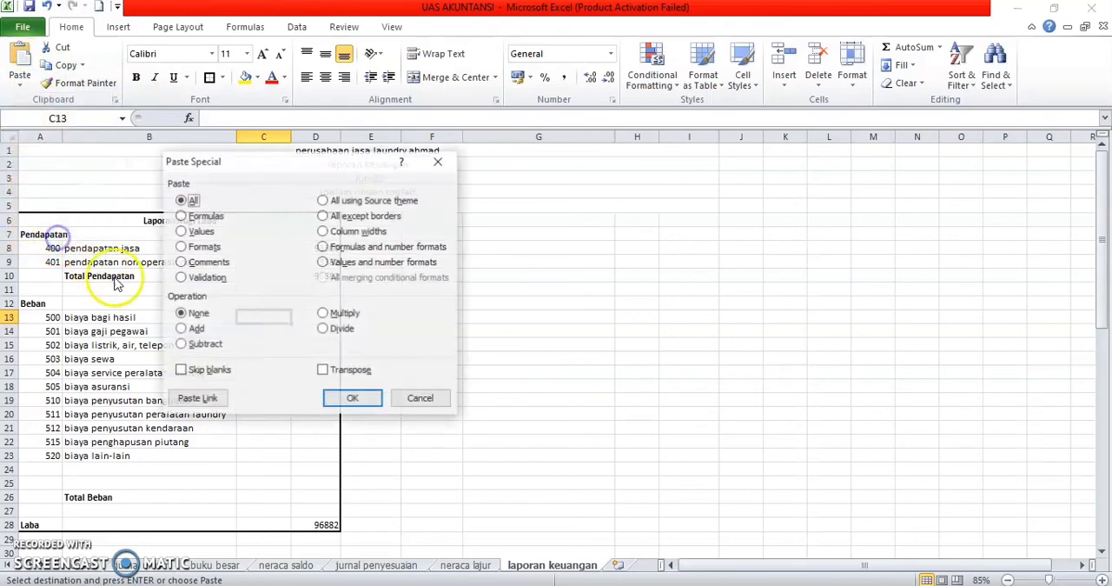
click(200, 401)
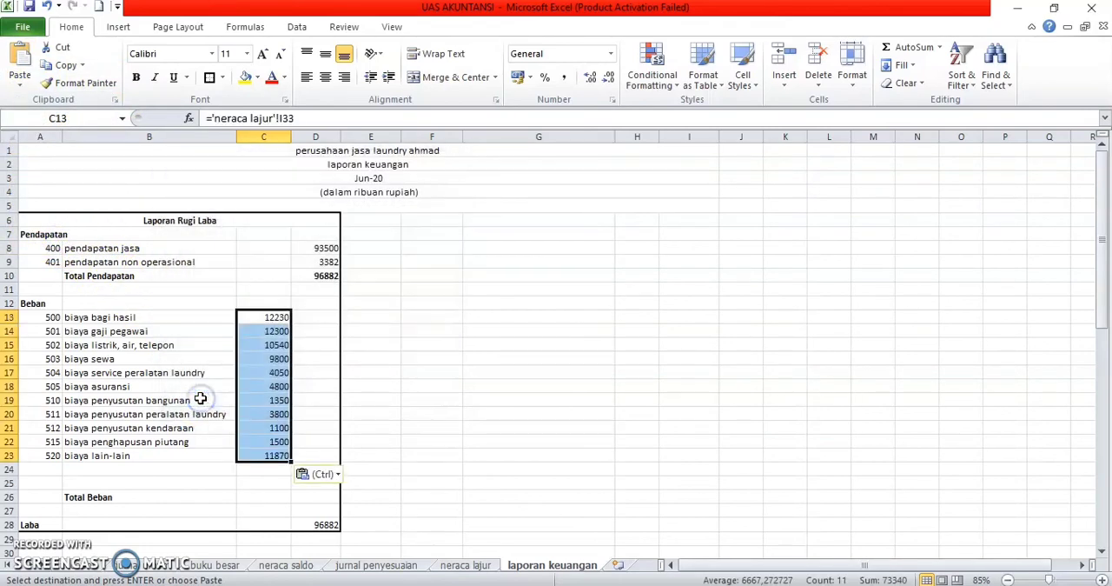
Step: Delete the two empty rows 24 and 25 above Total Beban
click(297, 413)
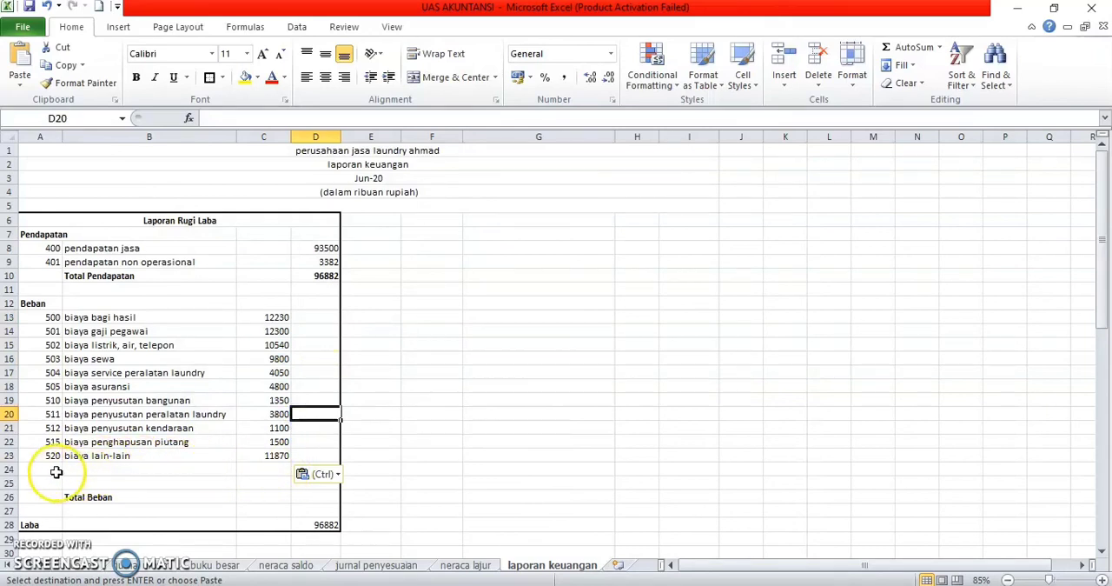
click(10, 469)
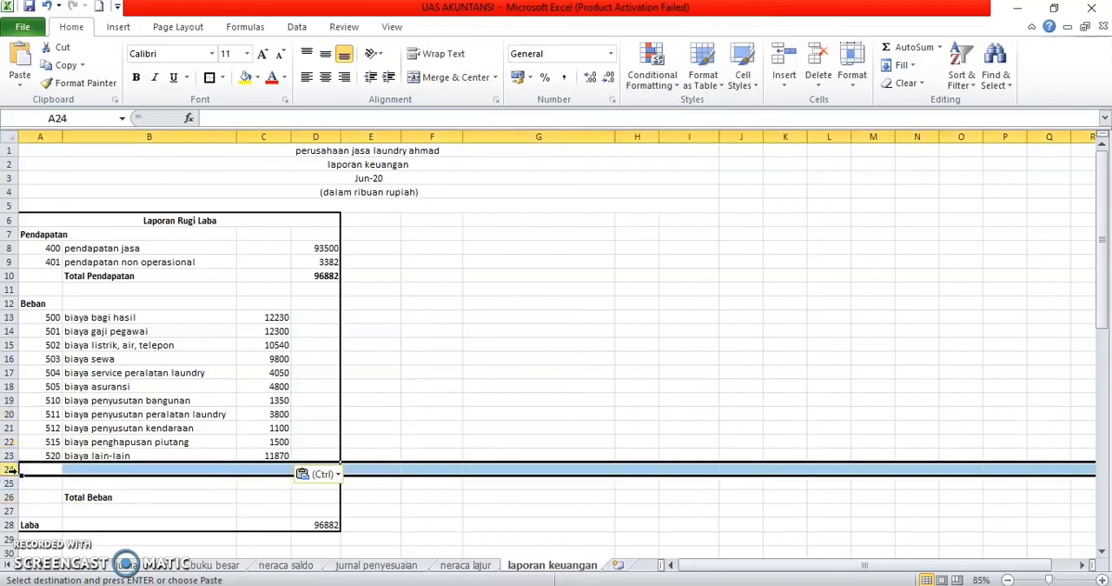
key(ctrl+Down)
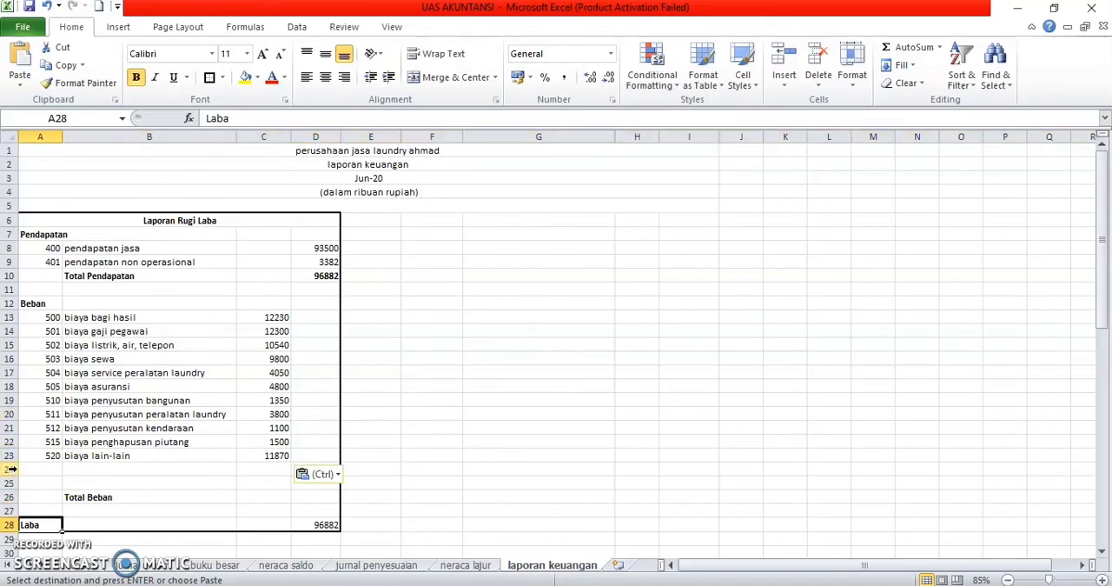
click(10, 469)
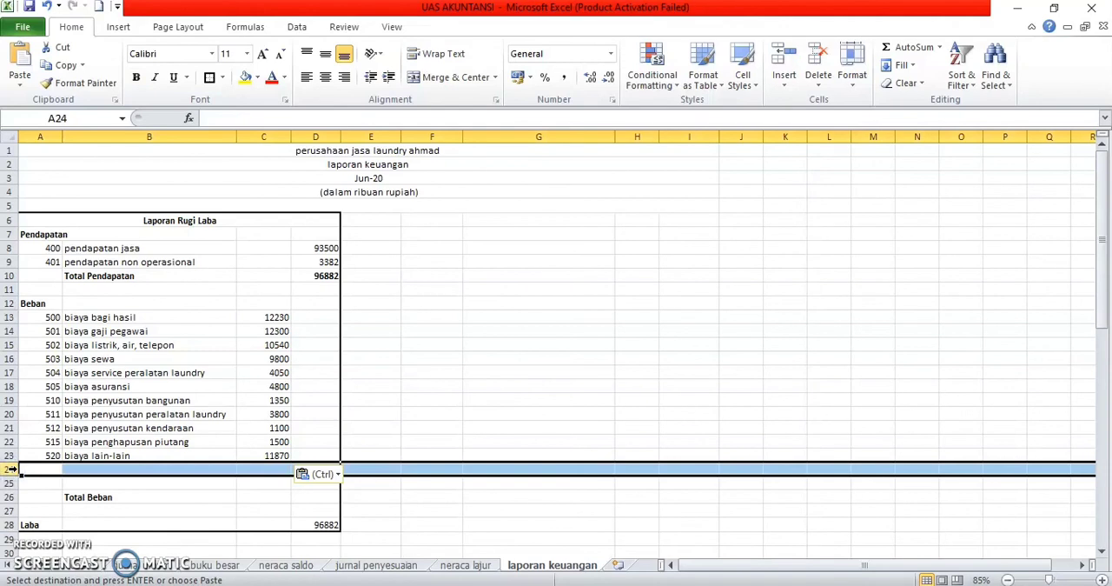
drag(11, 469, 10, 482)
right_click(14, 472)
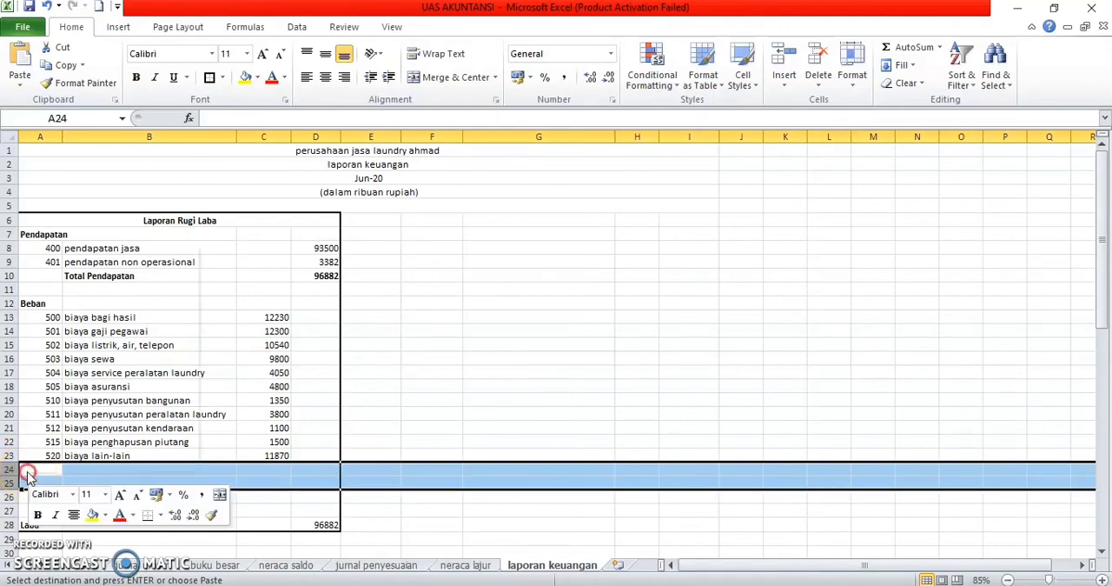
click(80, 369)
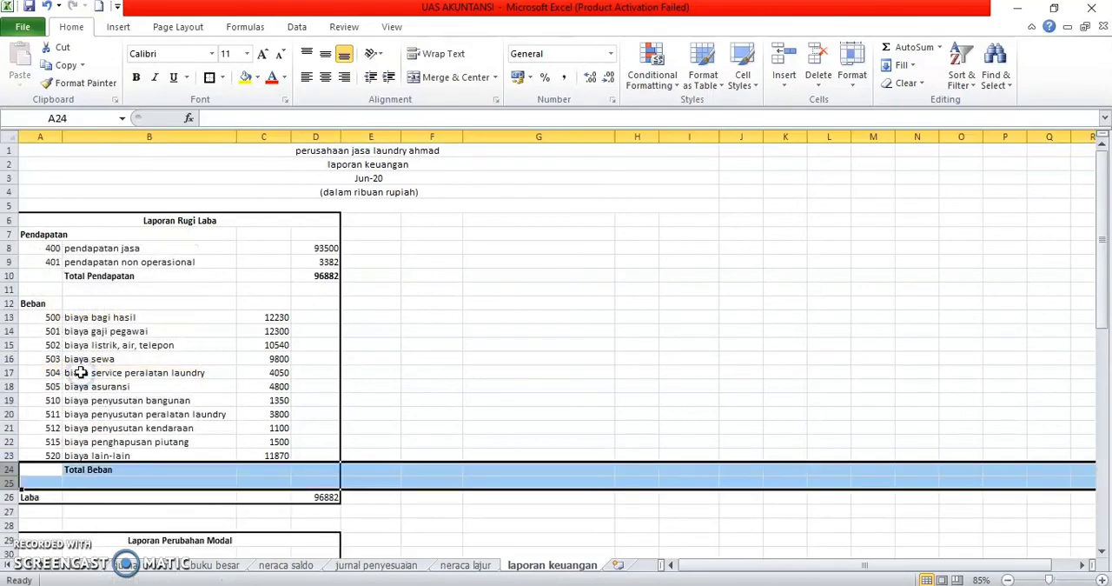
Step: Enter =SUM(C13:C23) in D24 as the Total Beban amount and make it bold
key(Right)
key(Right)
key(Right)
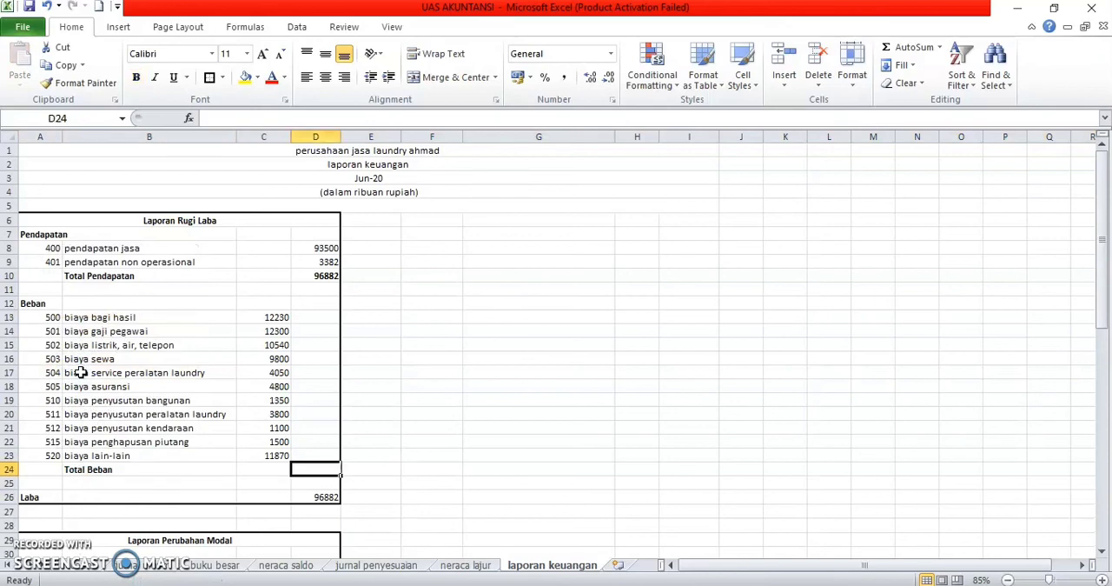
text(=sum()
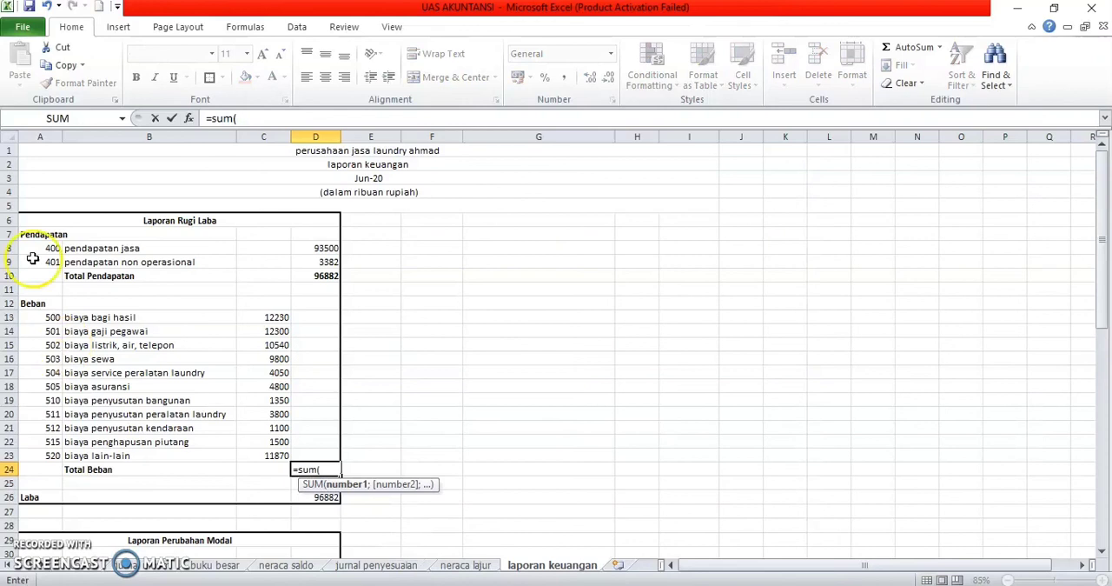
drag(266, 316, 292, 455)
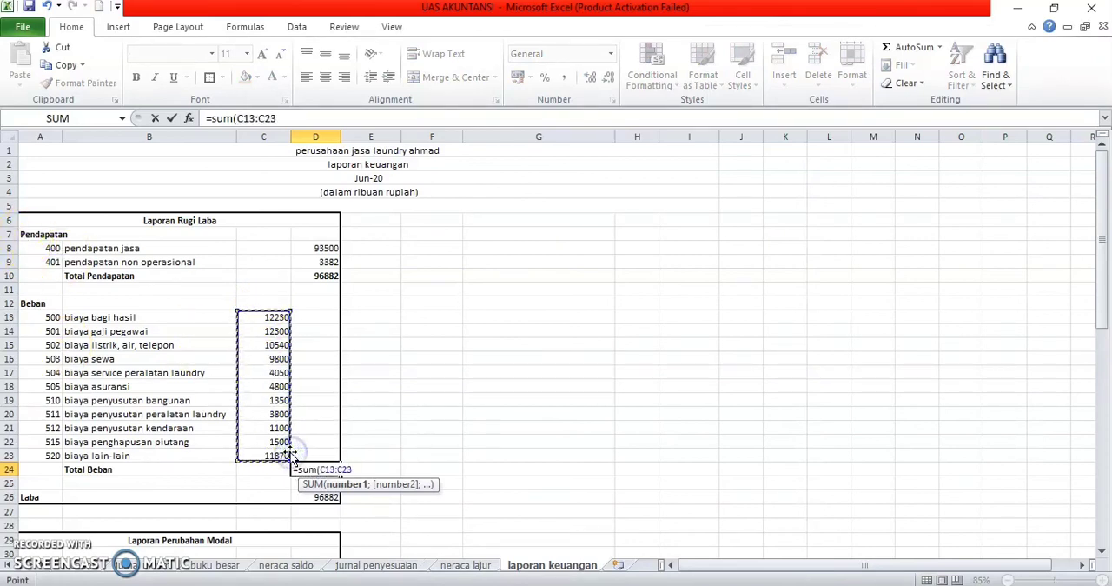
text())
key(Return)
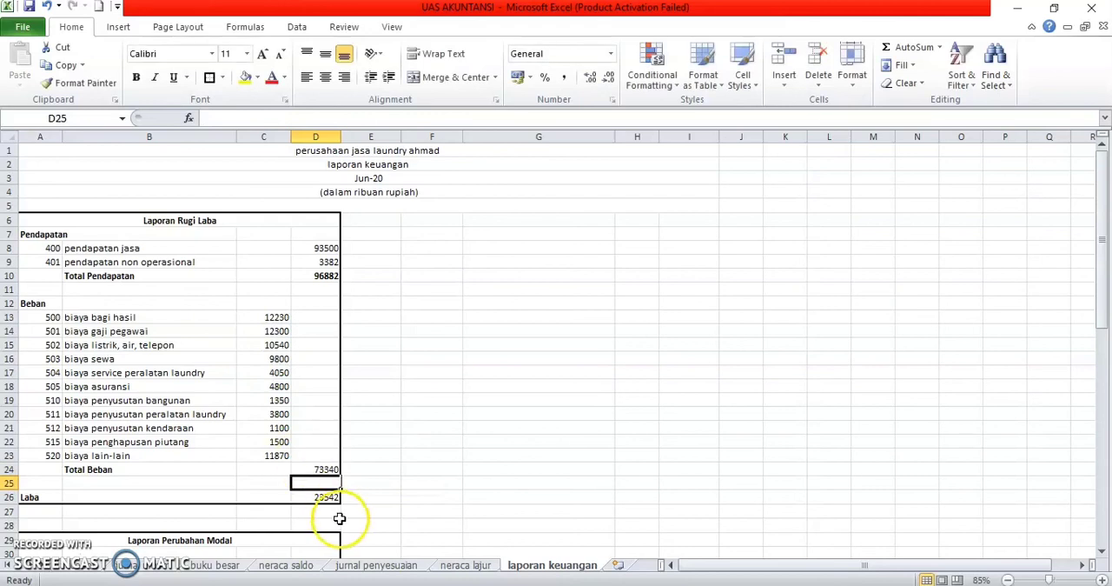
click(321, 469)
key(ctrl+b)
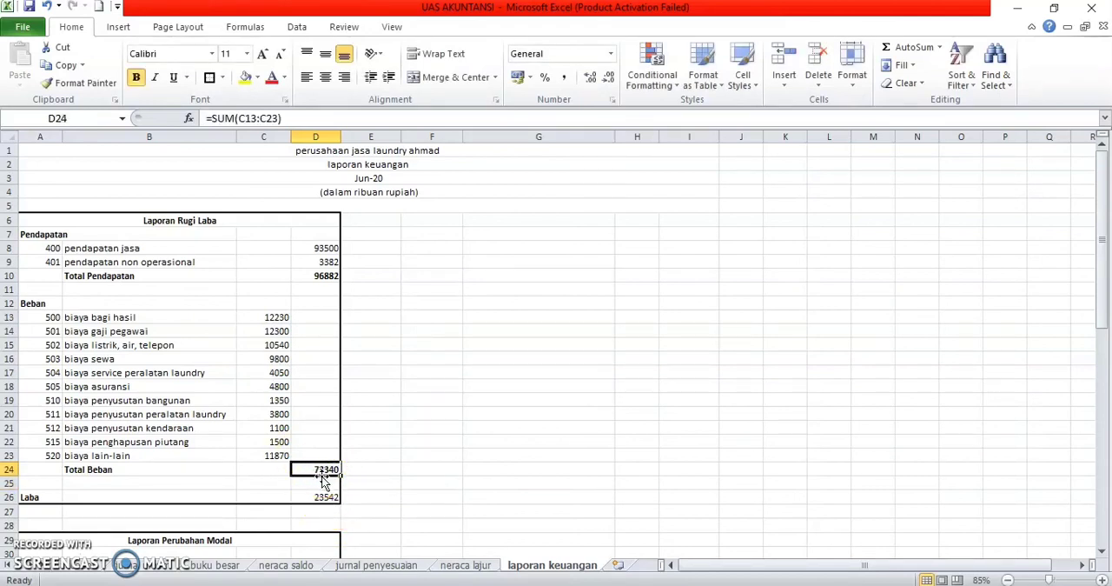
Step: Re-enter the Laba formula in D26 as =D10-D24 and make the amount bold
click(323, 496)
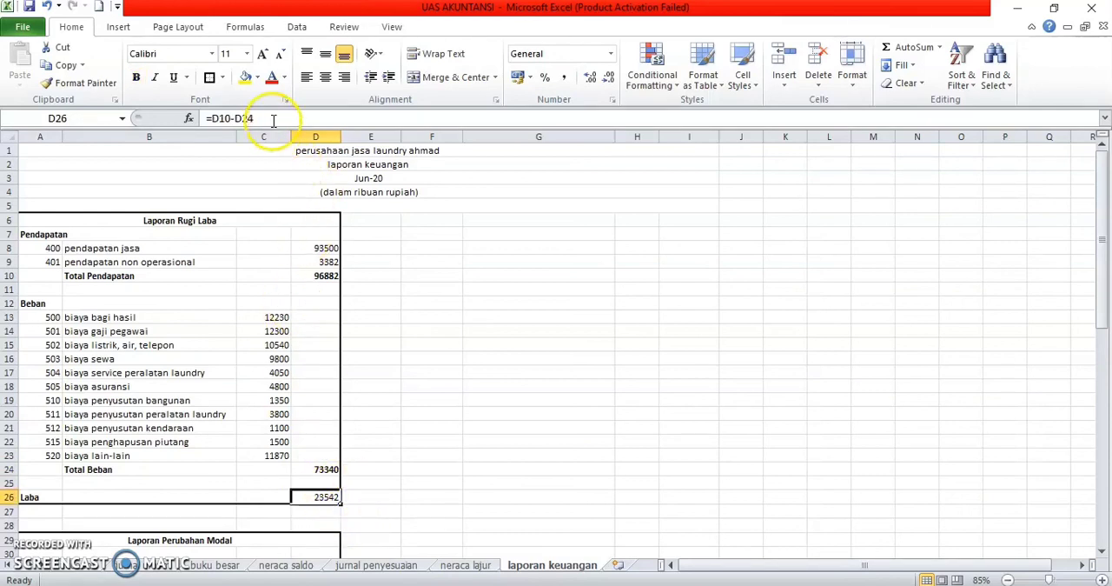
key(Delete)
text(=)
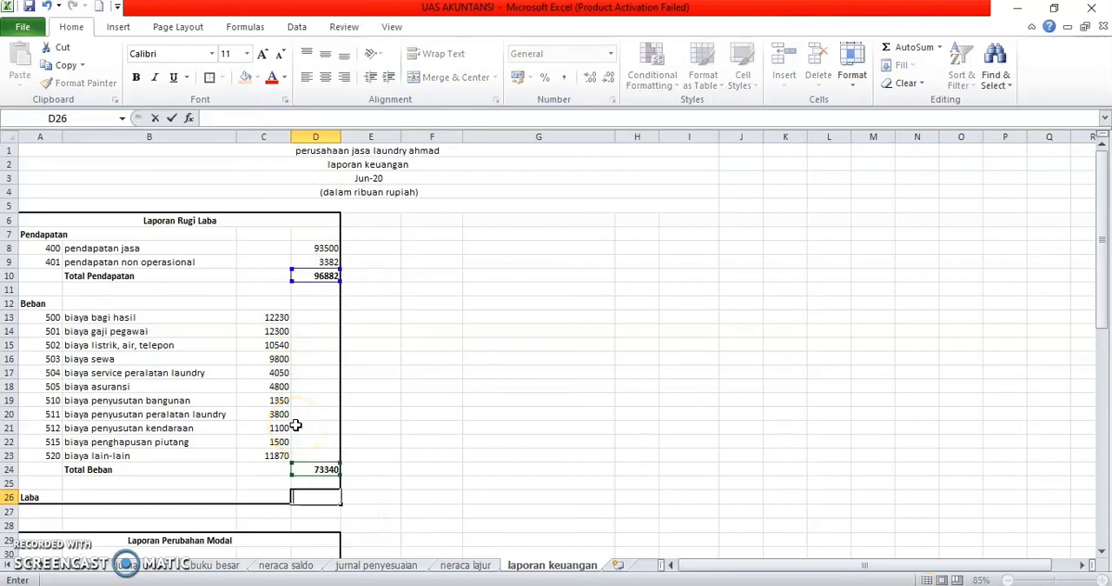
click(337, 276)
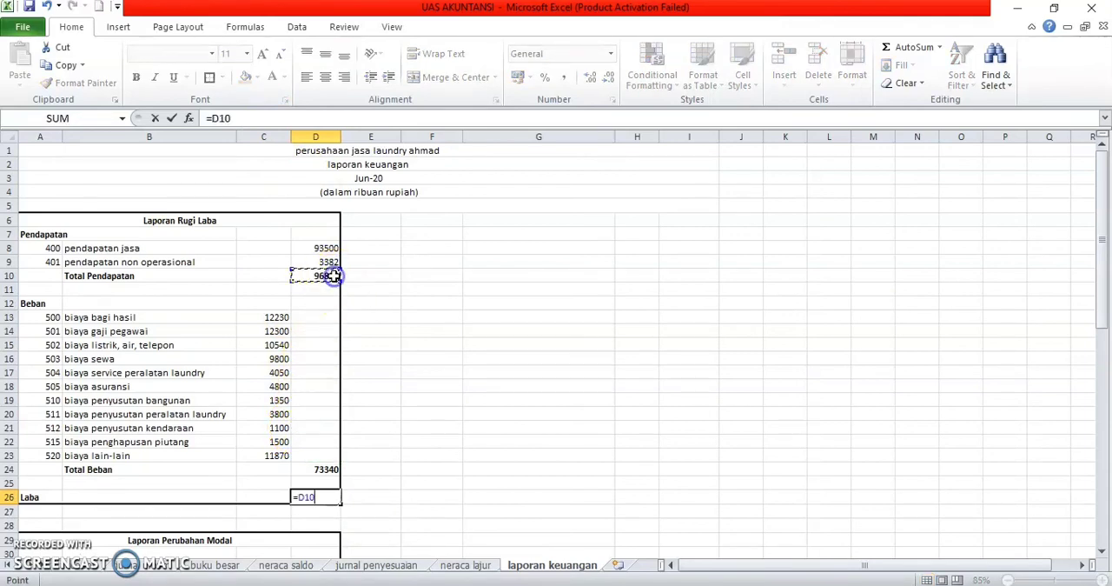
click(327, 470)
key(Return)
click(321, 498)
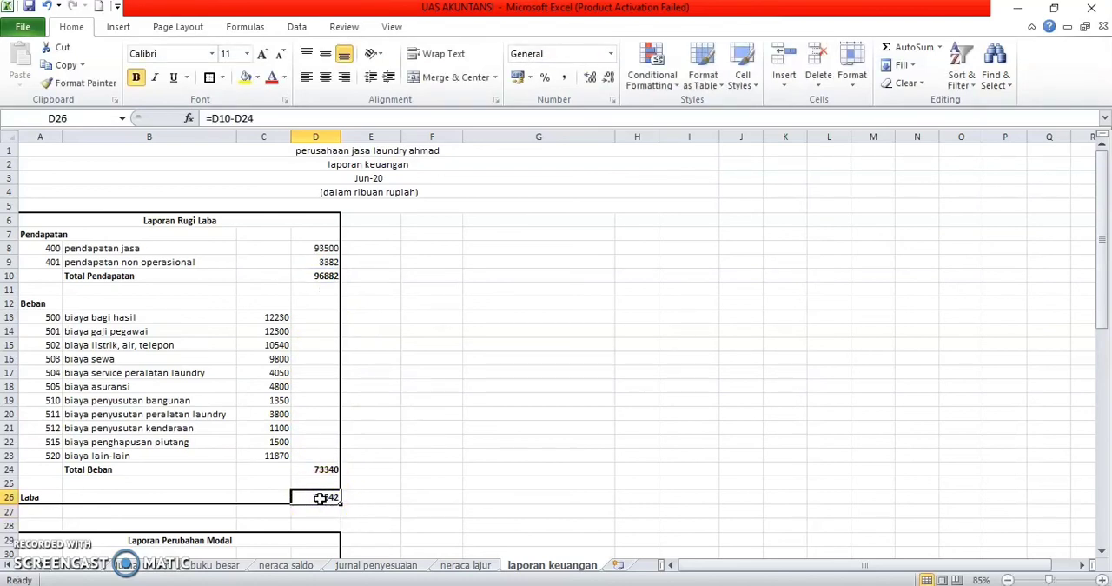
click(423, 480)
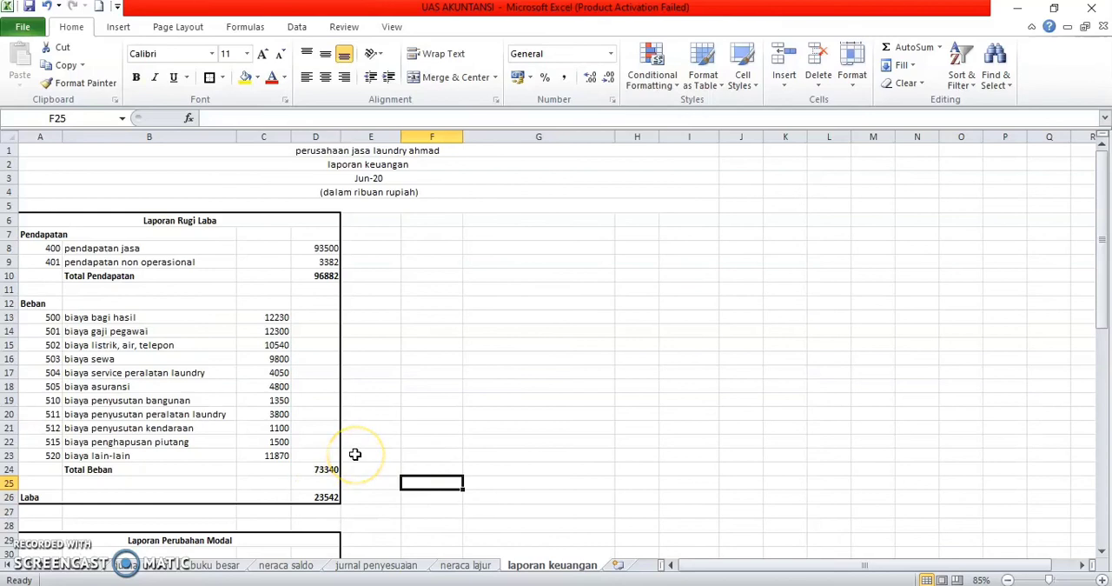
Step: Apply the comma-style accounting number format to the Laporan Rugi Laba amounts in C8:D26
scroll(356, 453, down, 2)
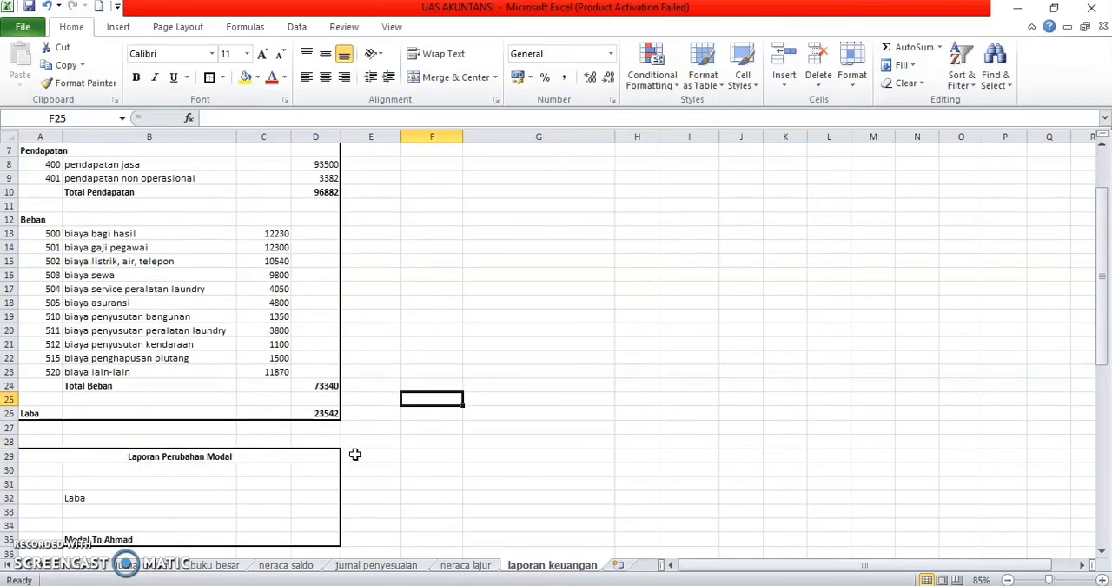
scroll(321, 407, up, 1)
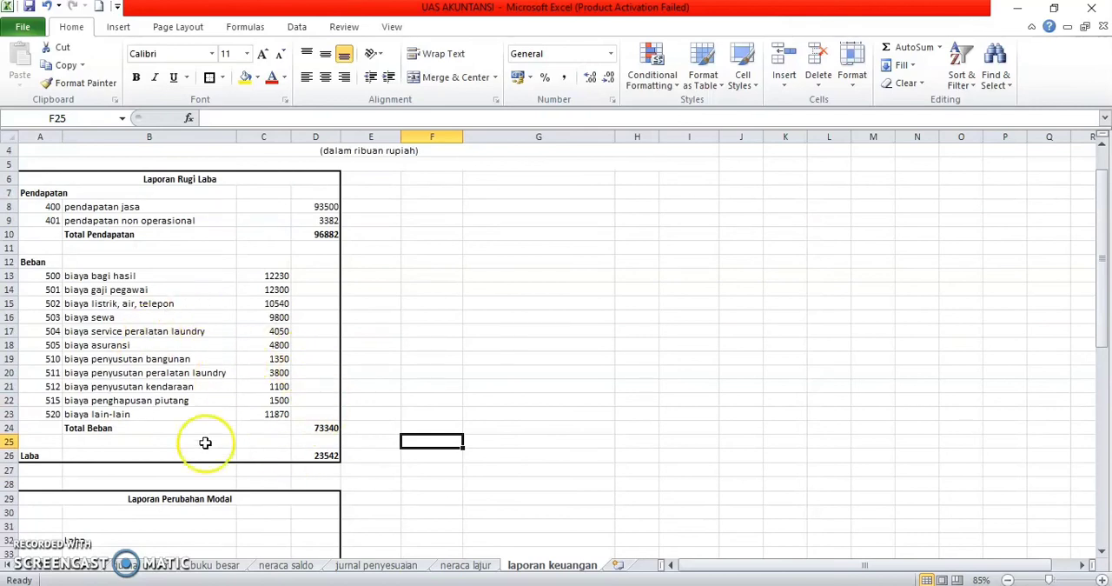
scroll(322, 447, down, 2)
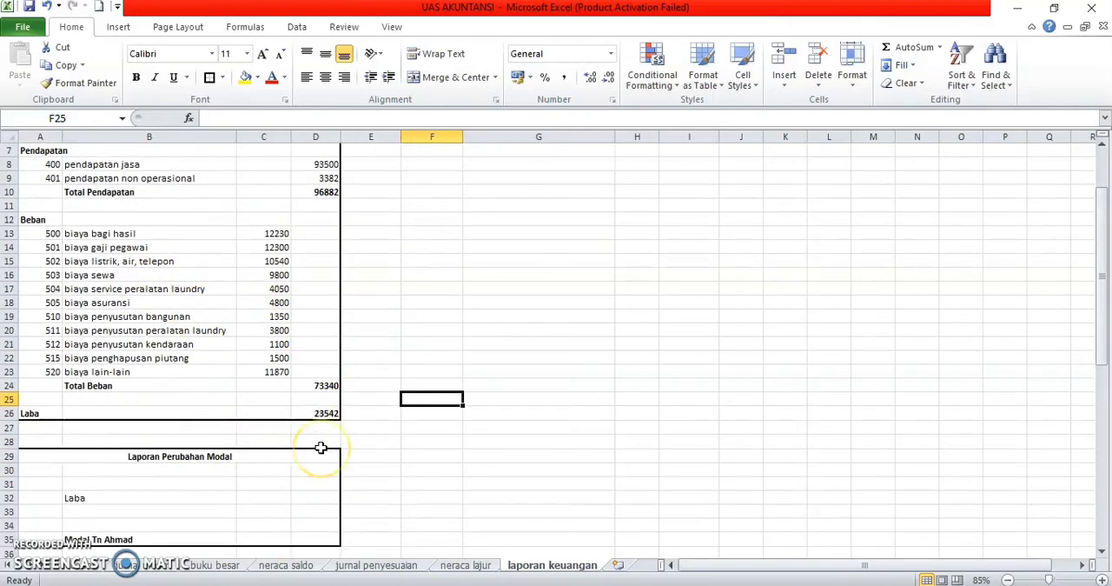
scroll(320, 448, down, 3)
scroll(320, 446, up, 1)
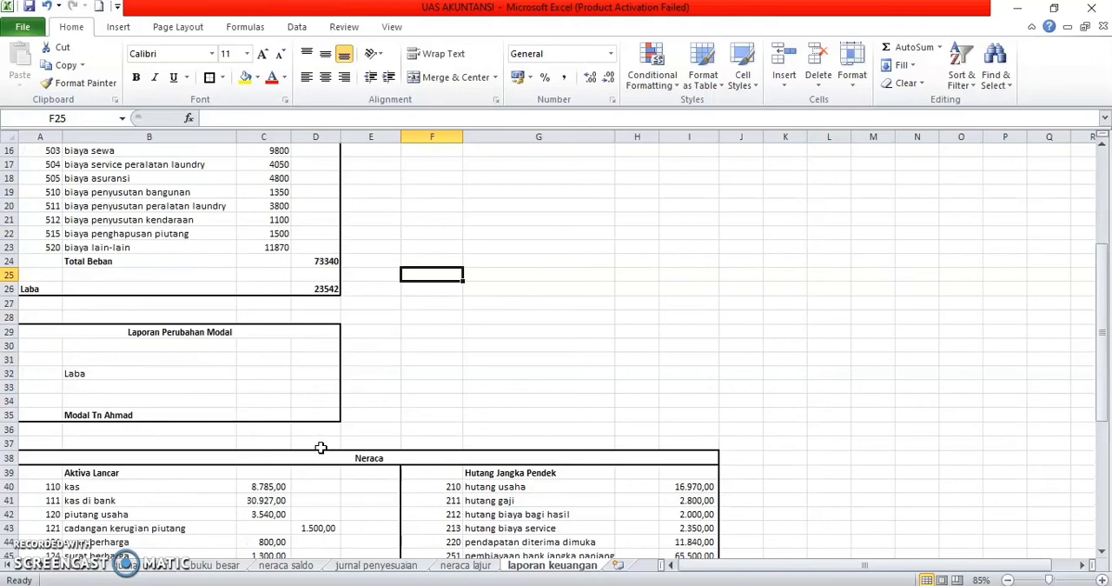
scroll(300, 261, up, 1)
scroll(303, 246, up, 3)
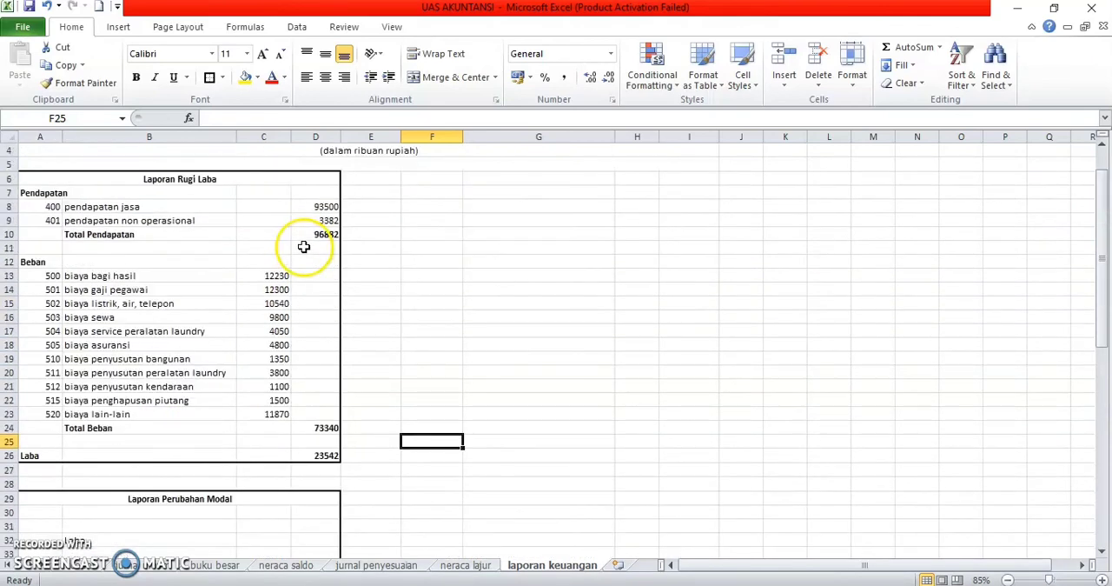
drag(261, 206, 335, 458)
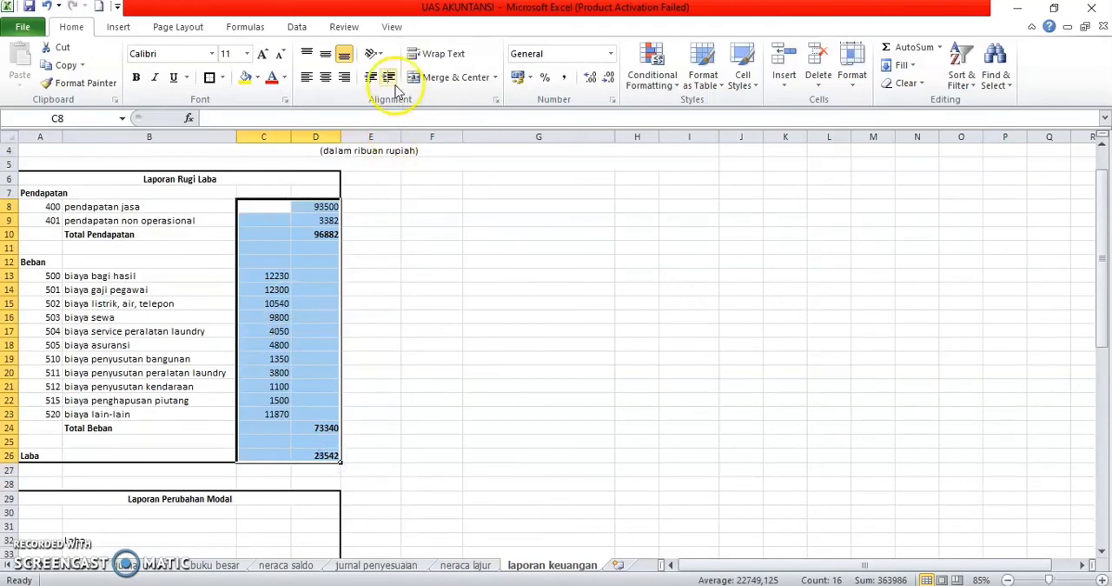
click(566, 77)
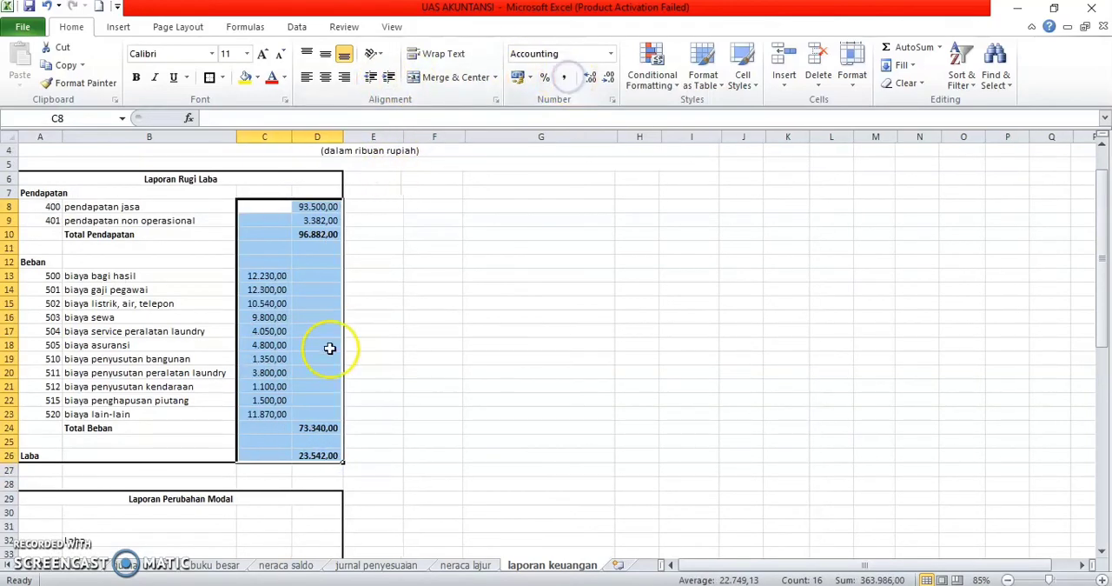
Step: Copy the VLOOKUP formula from B23 to B30 in Laporan Perubahan Modal and enter account code 300 in A30
scroll(371, 396, down, 3)
scroll(371, 397, down, 1)
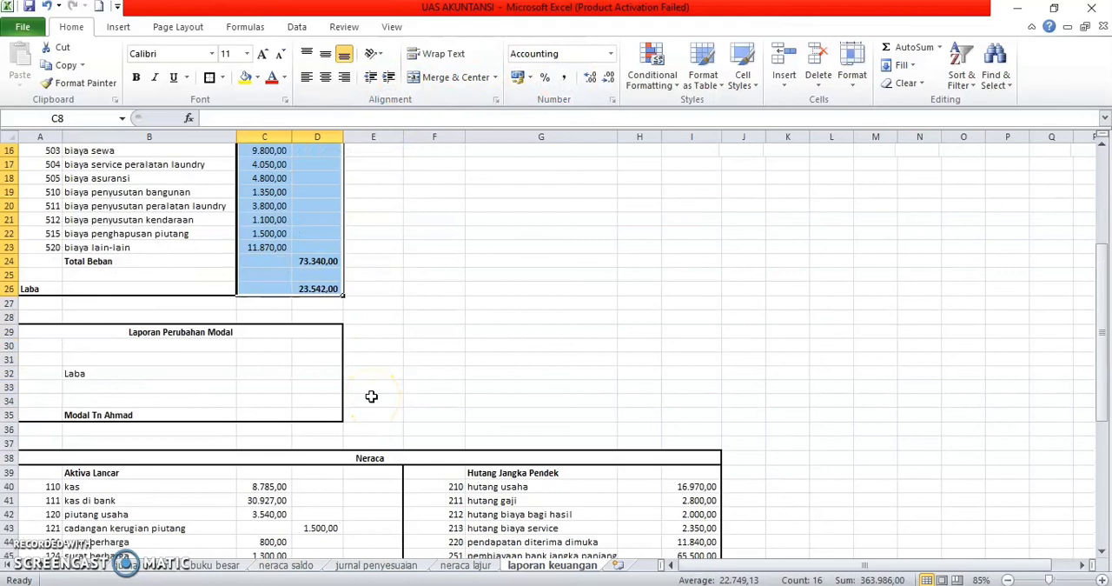
click(83, 247)
key(ctrl+c)
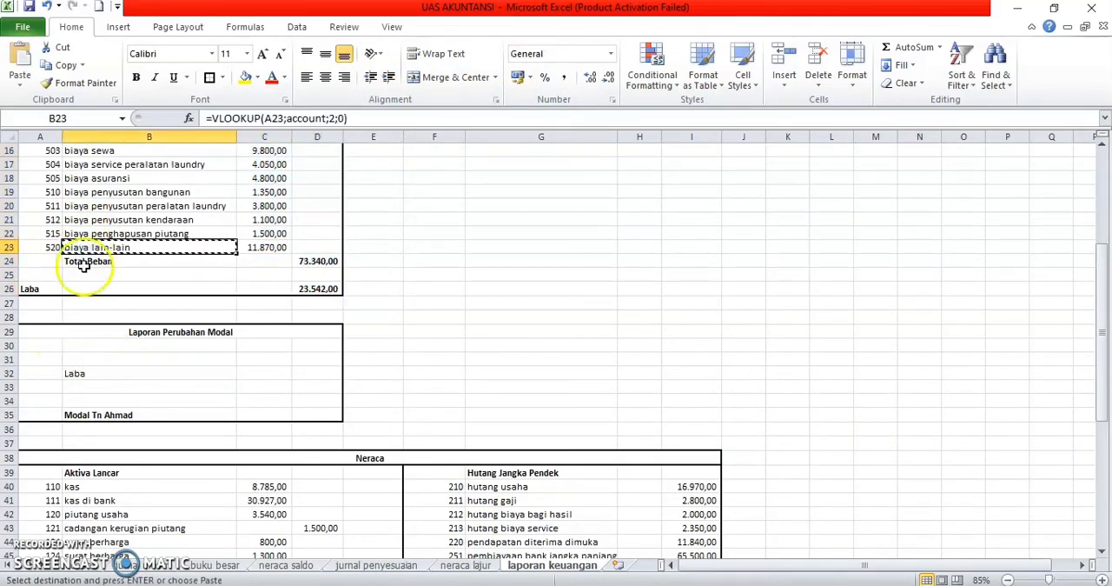
click(87, 345)
key(ctrl+v)
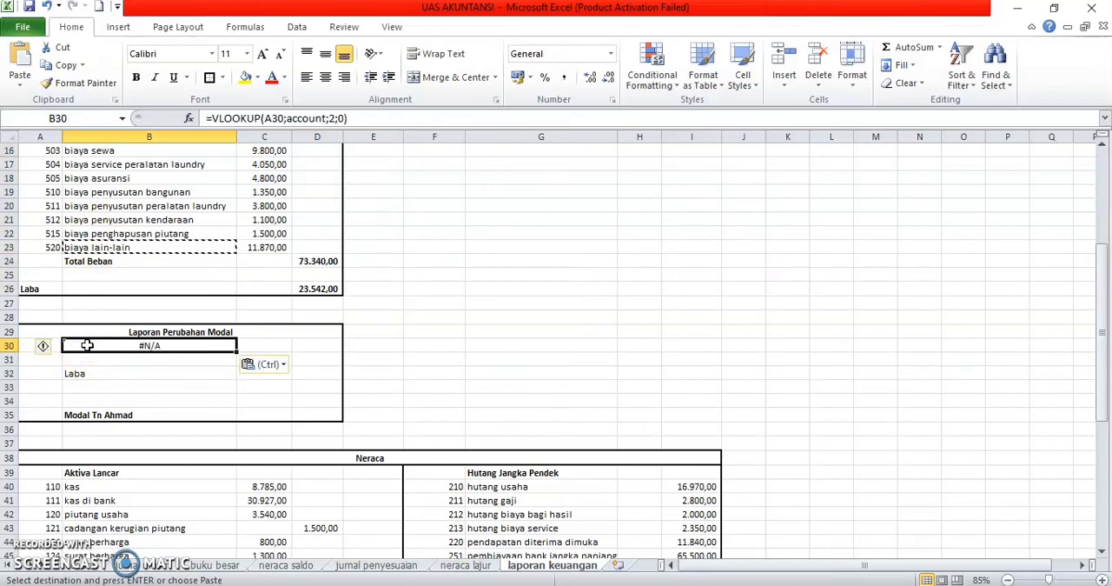
click(30, 347)
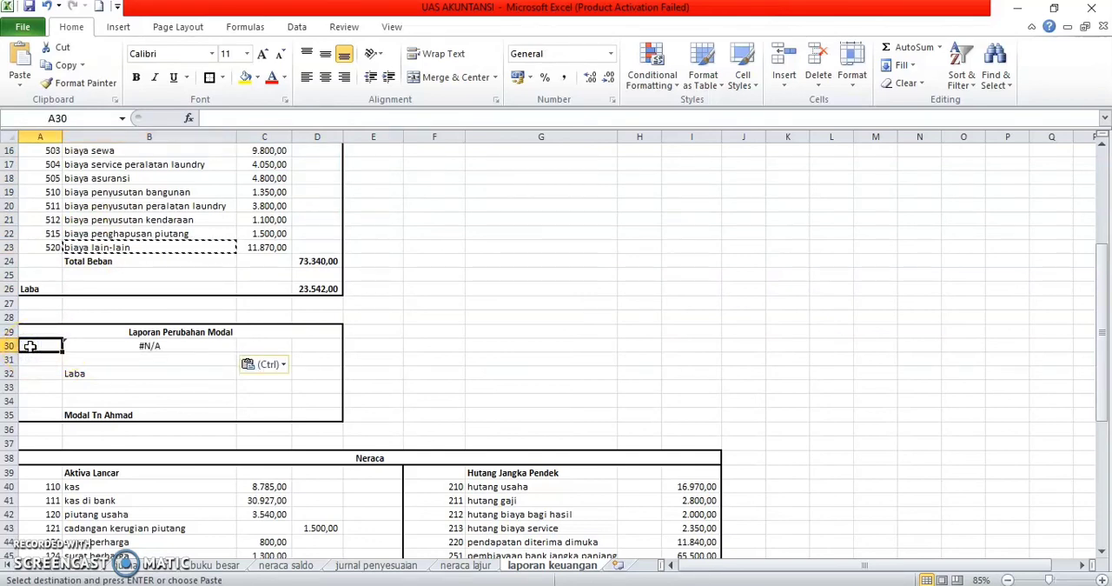
text(300)
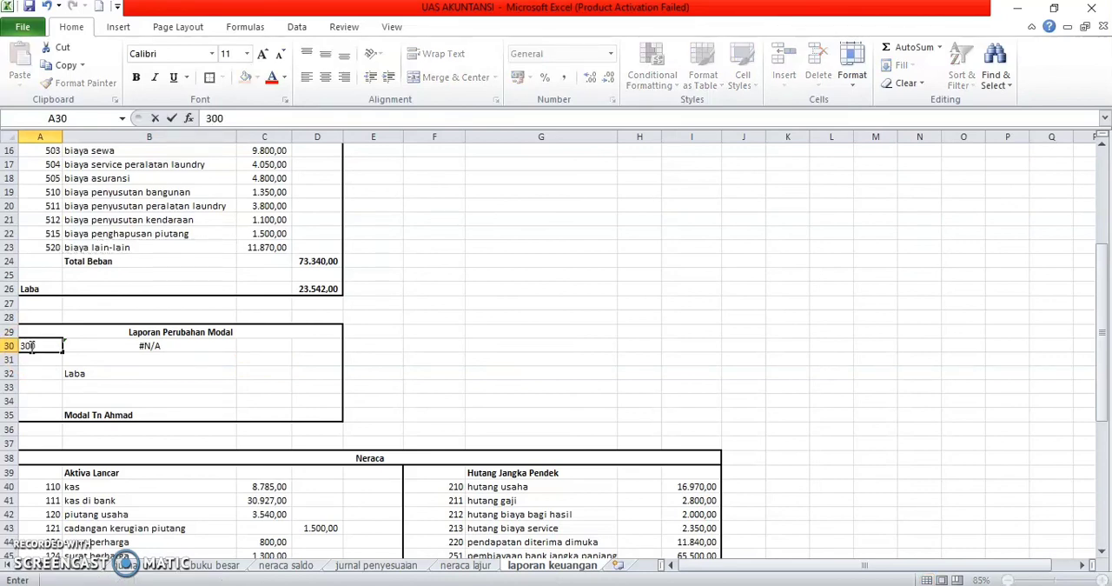
key(Return)
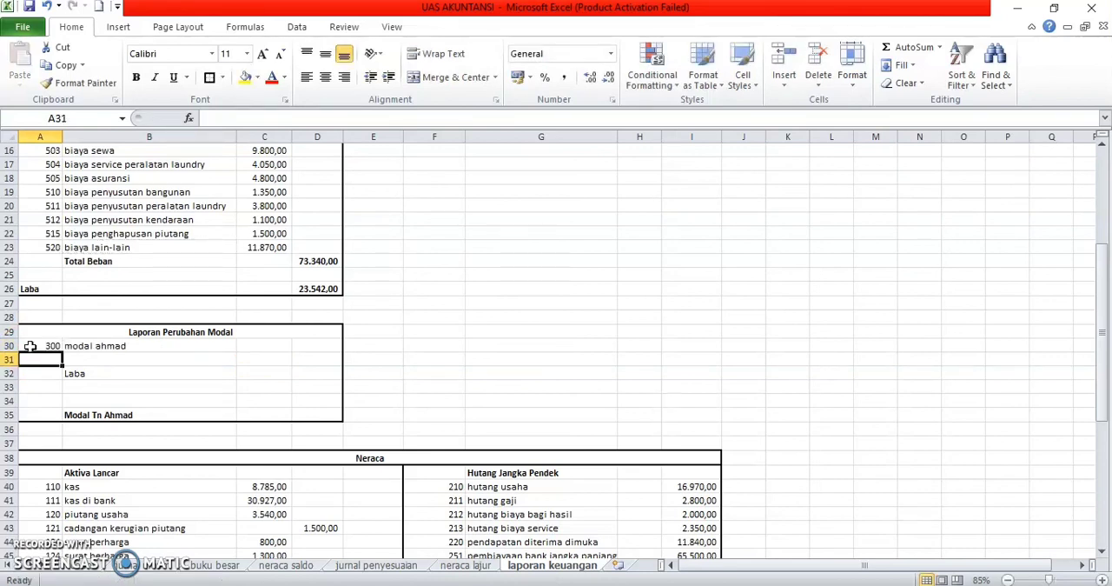
Step: Clear the Laba label from B32 and enter "laba" in B31 of Laporan Perubahan Modal
key(Down)
key(Right)
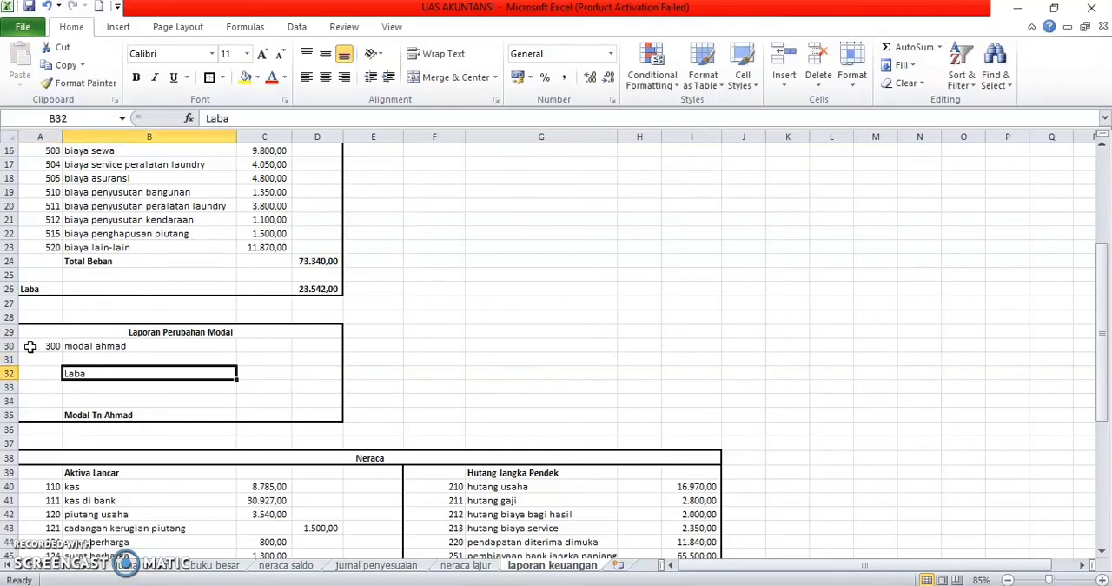
key(BackSpace)
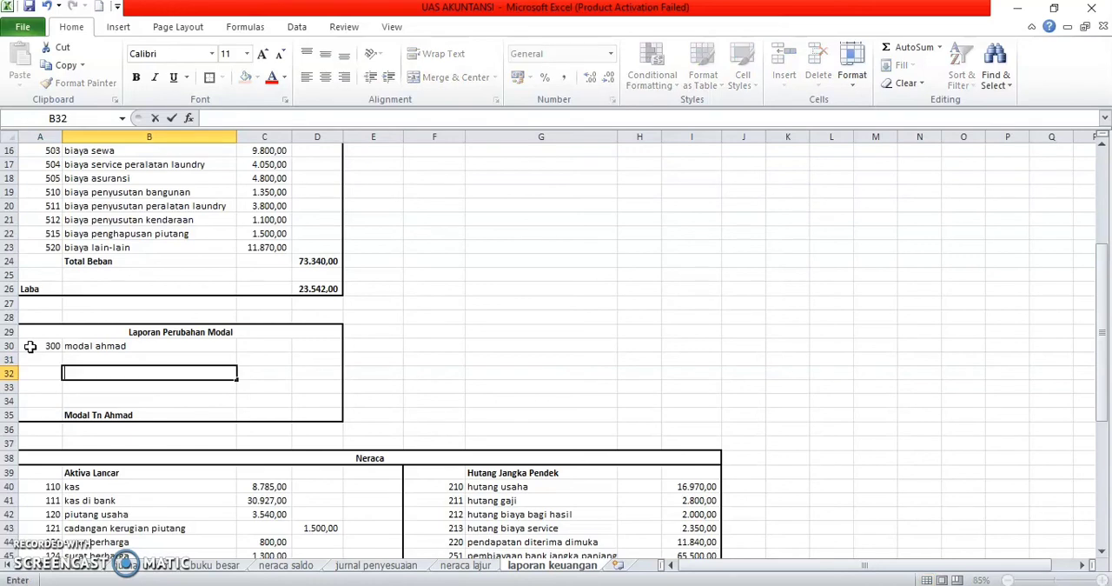
key(Return)
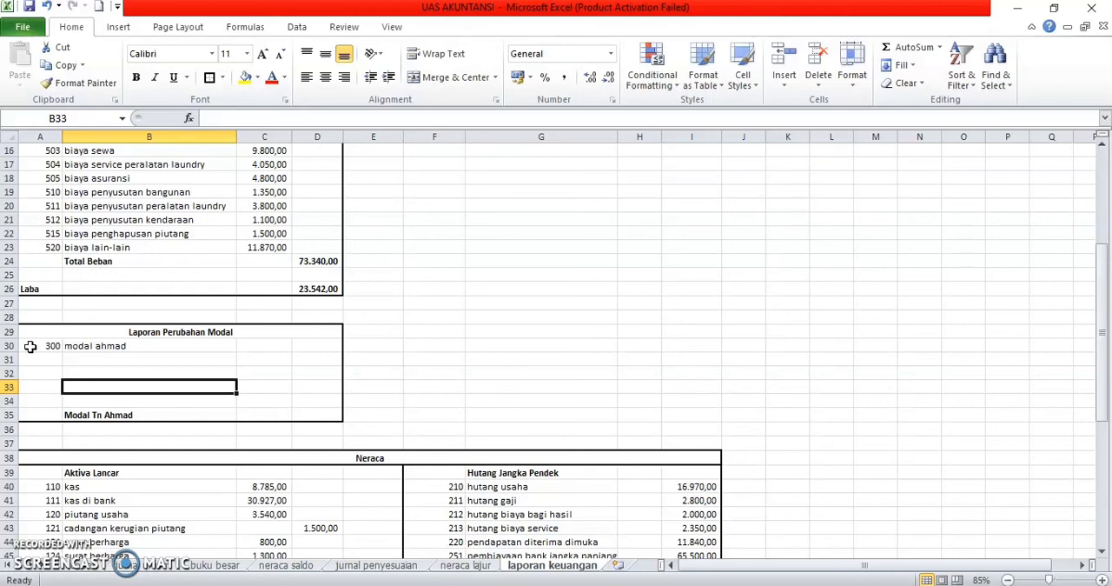
click(91, 361)
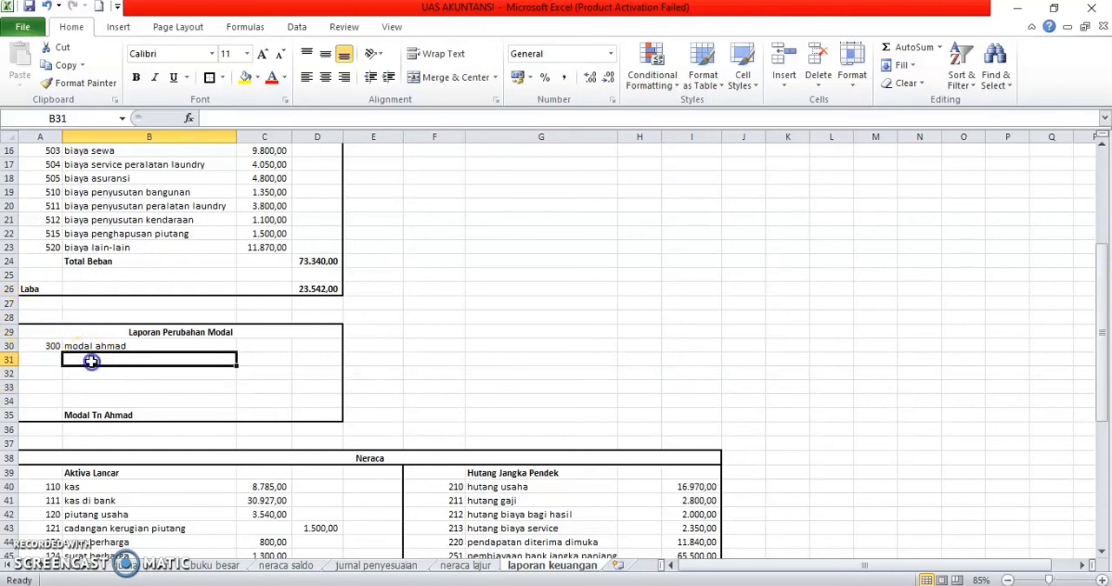
text(laba)
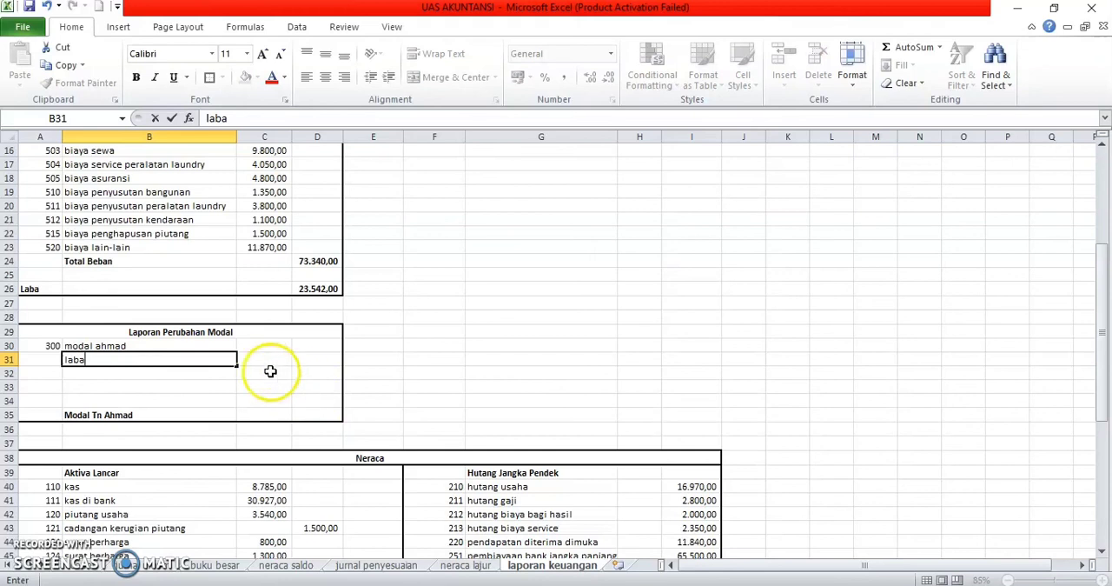
click(260, 359)
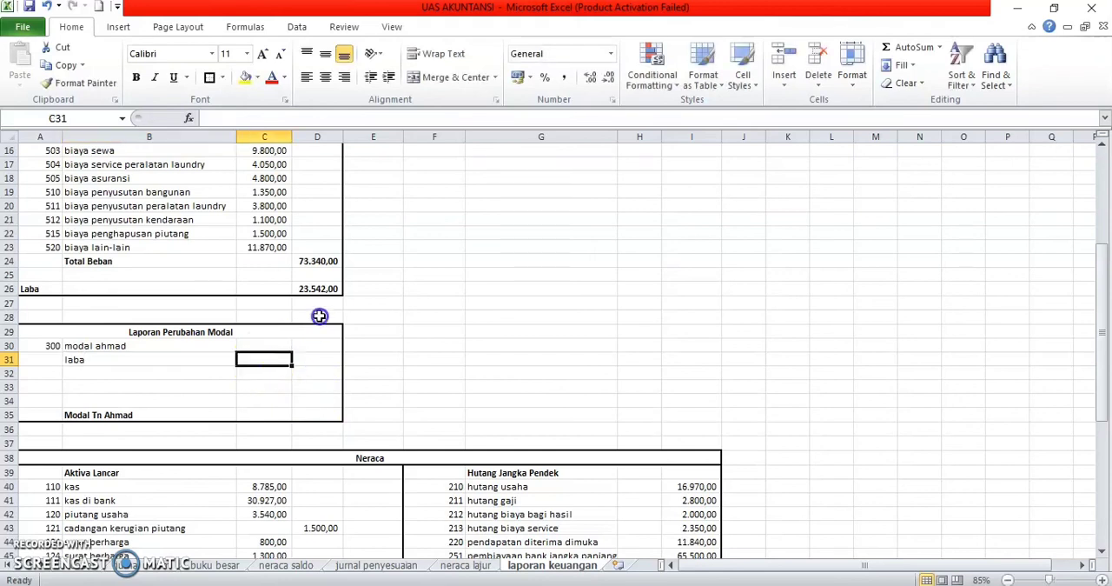
Step: Try to copy the Laba amount from D26 into C31 of Laporan Perubahan Modal, and undo the paste
click(323, 290)
key(ctrl+c)
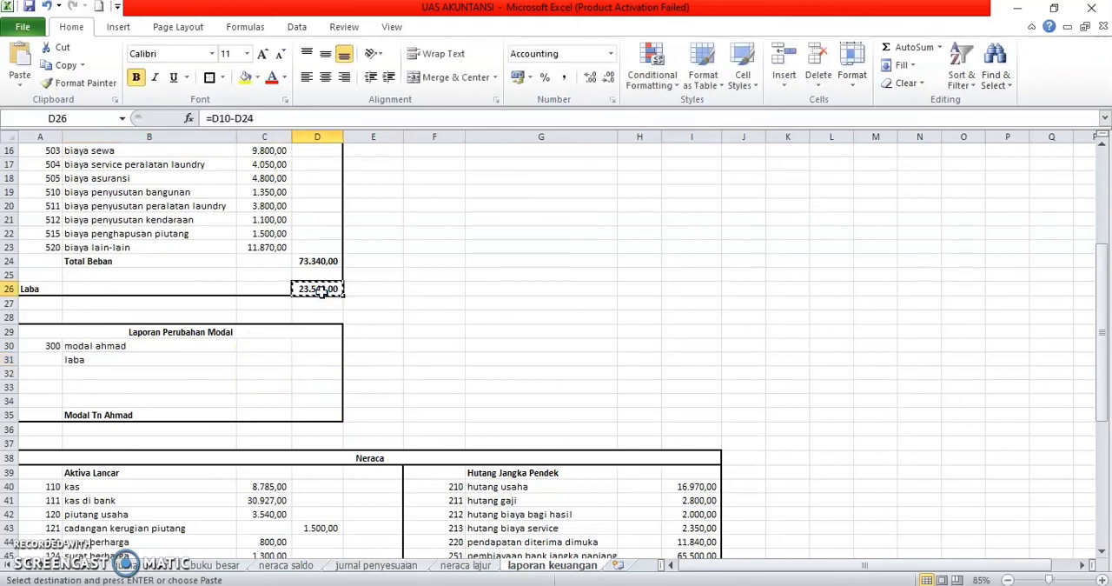
click(263, 359)
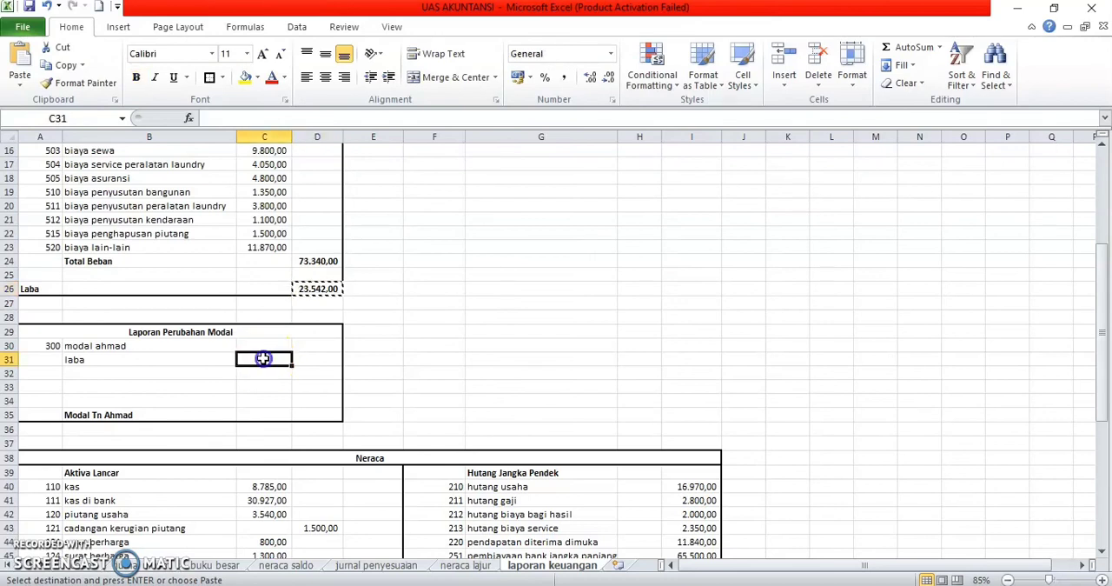
key(ctrl+v)
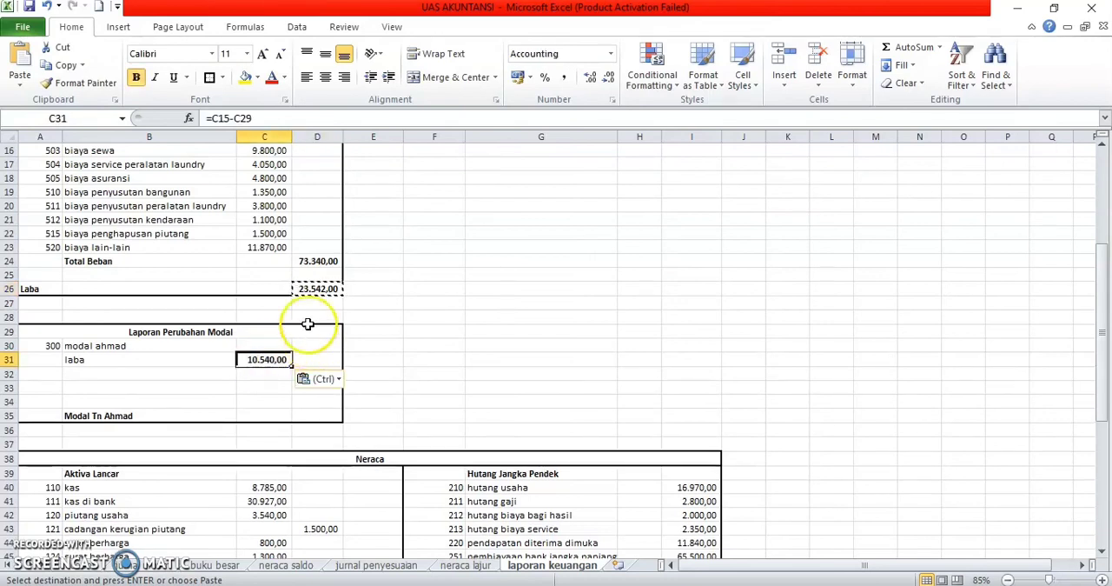
key(ctrl+z)
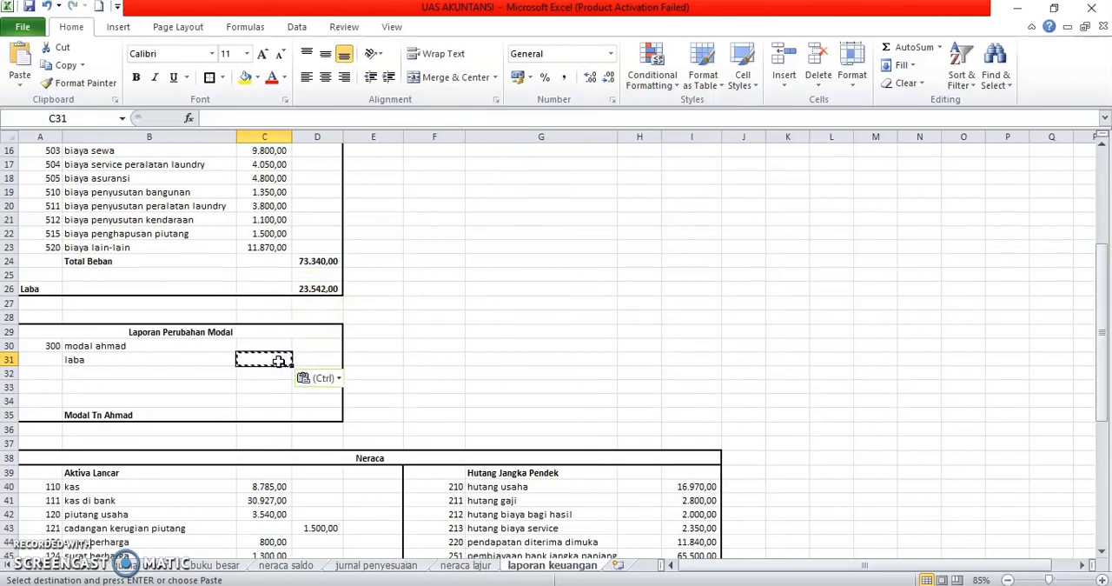
click(296, 345)
click(545, 287)
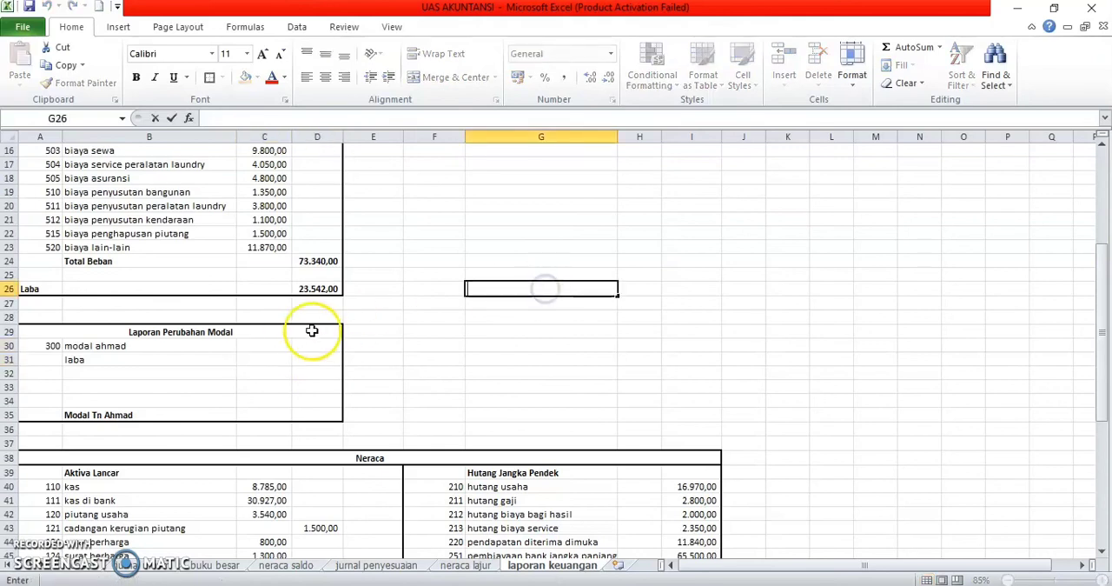
Step: Enter the formula =D26 in C31 to bring the laba amount into Laporan Perubahan Modal
click(279, 363)
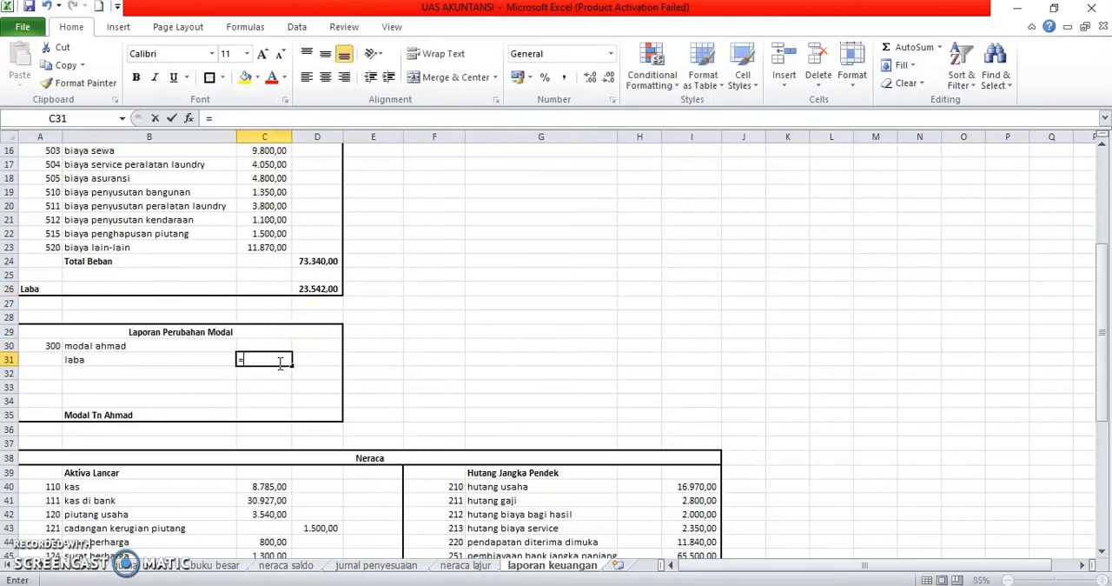
text(=)
click(318, 288)
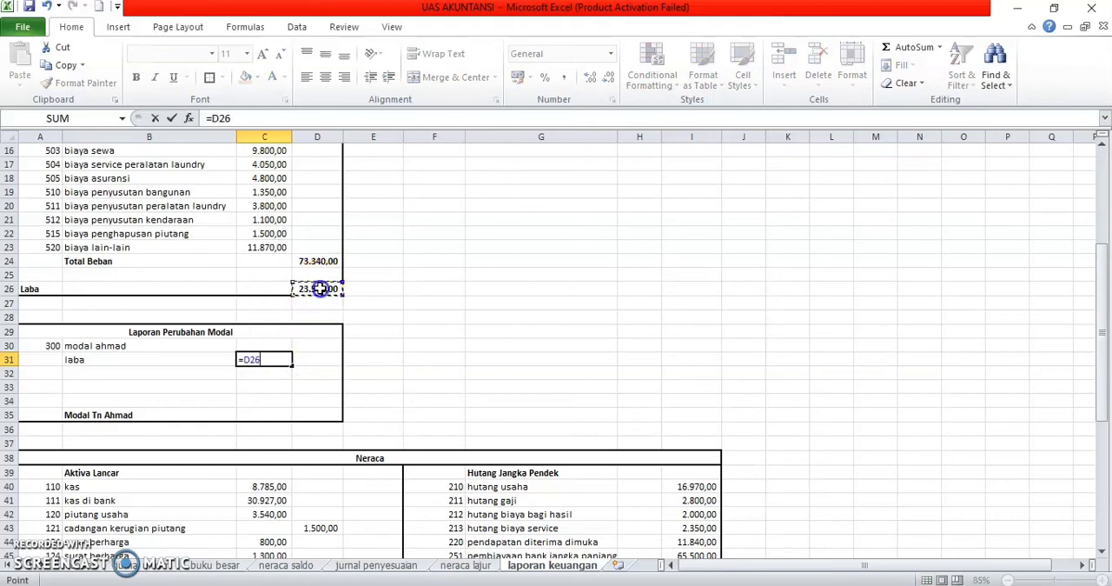
key(Return)
click(243, 371)
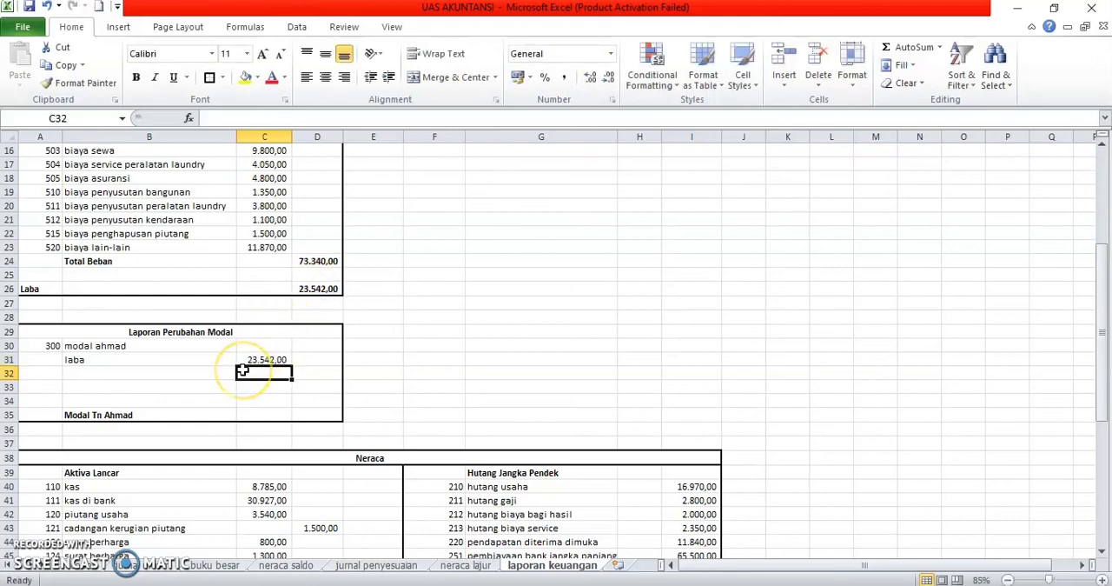
Step: Copy the account 300 capital amount from L29 of neraca lajur and paste it as a link into C30 of laporan keuangan
click(272, 346)
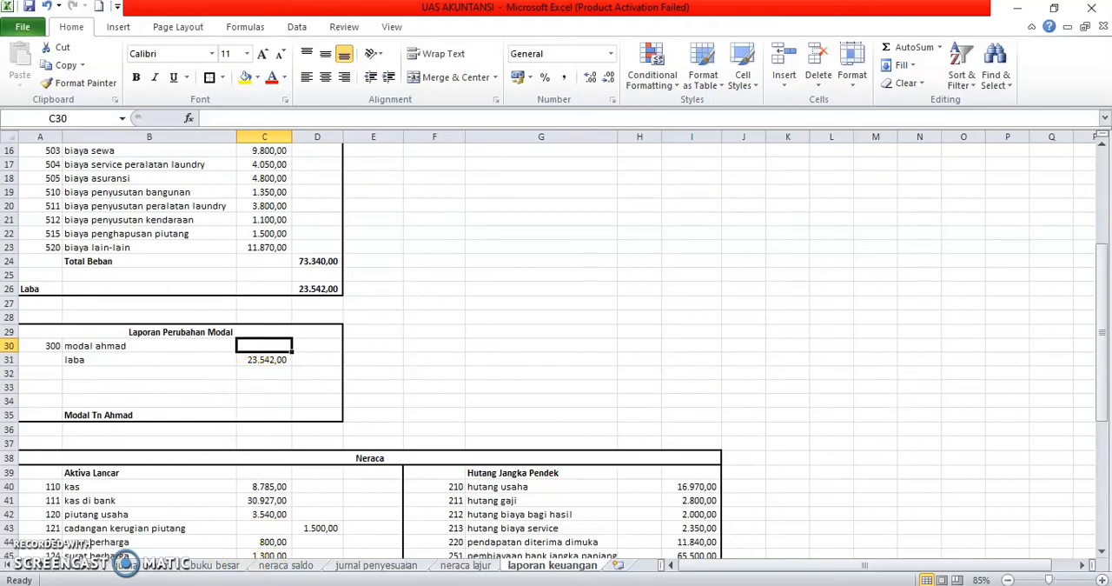
click(466, 565)
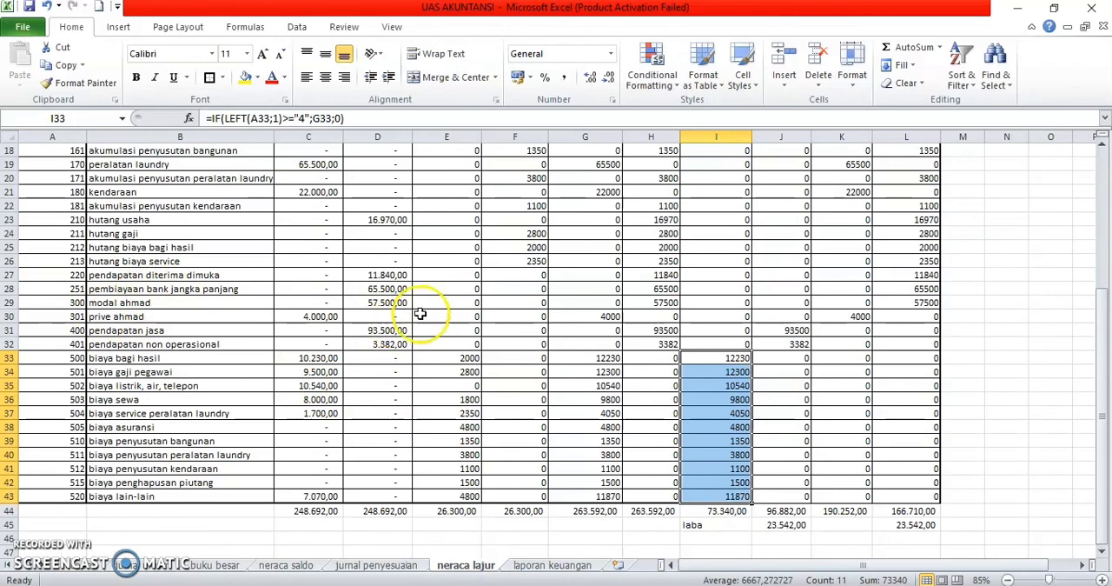
click(907, 302)
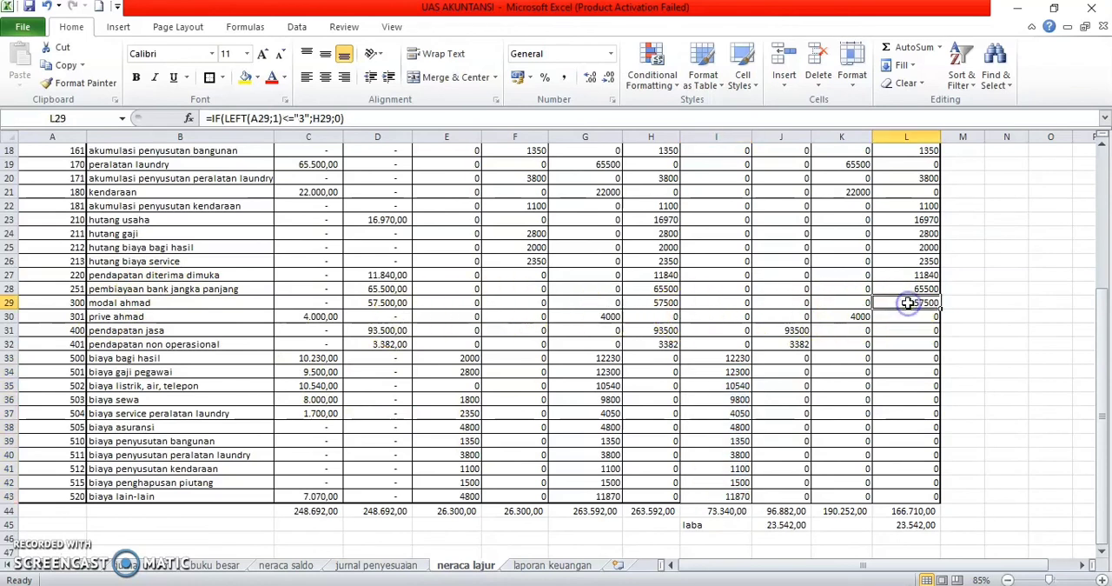
key(ctrl+c)
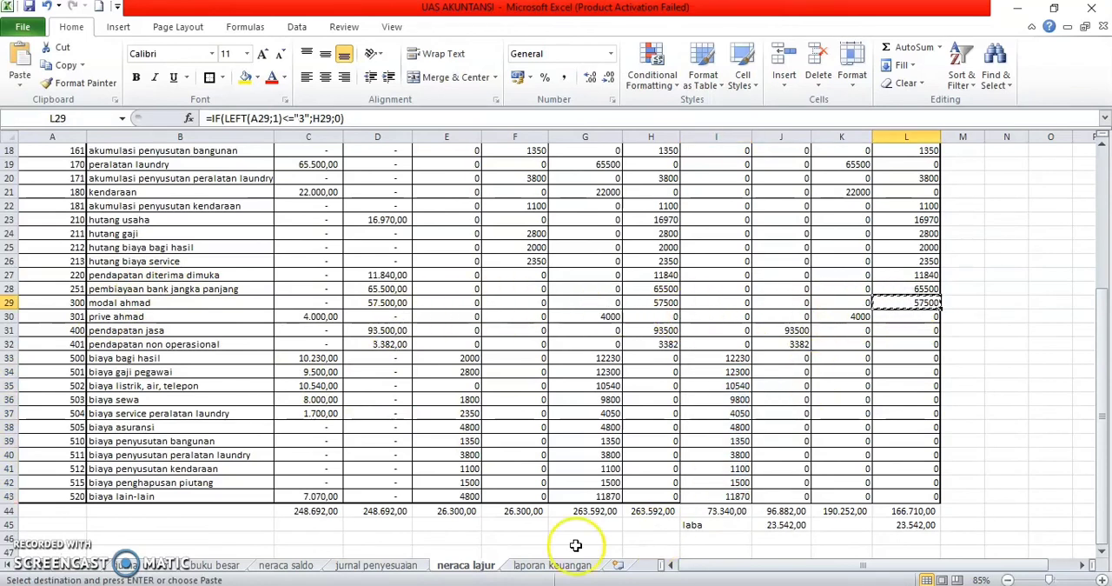
click(538, 565)
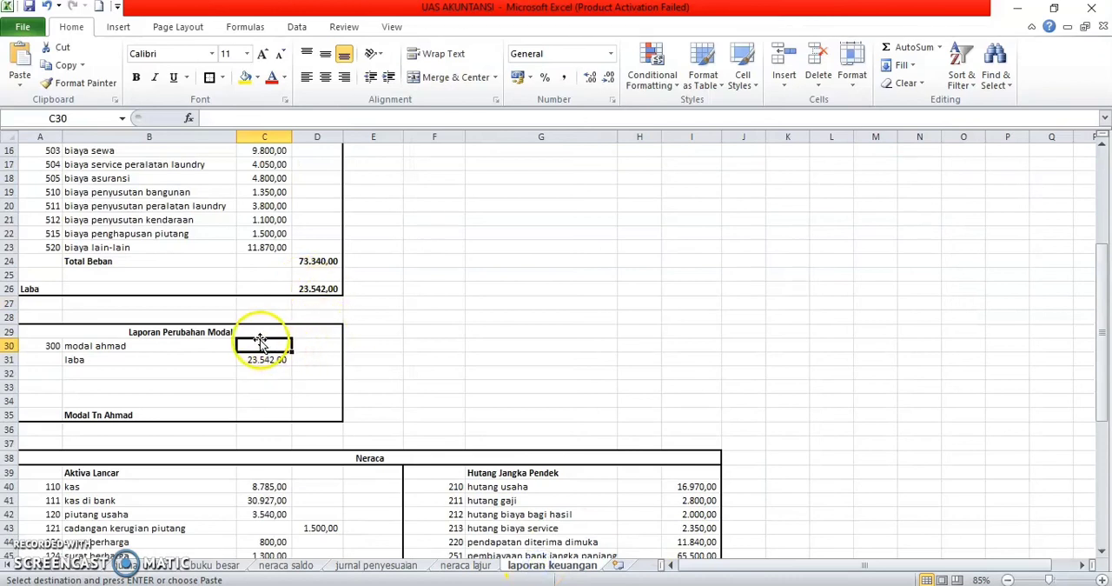
click(20, 80)
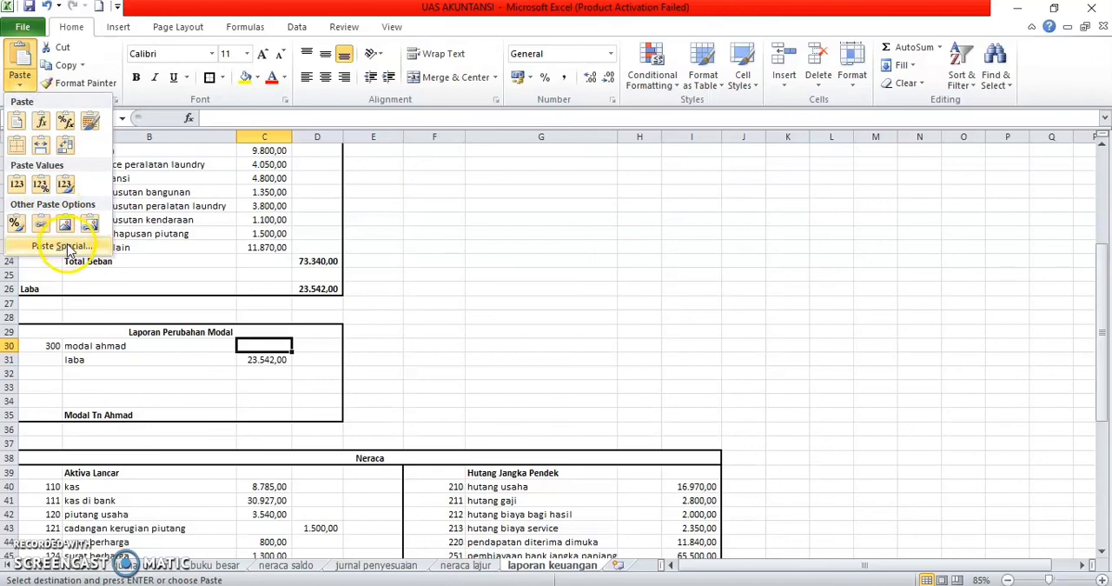
click(61, 245)
click(206, 397)
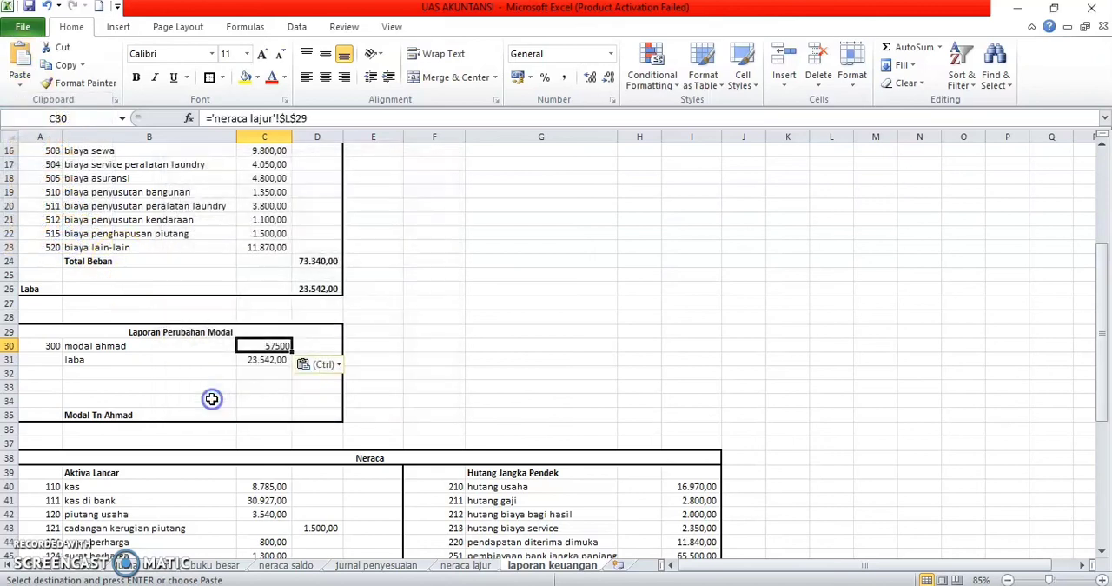
click(265, 374)
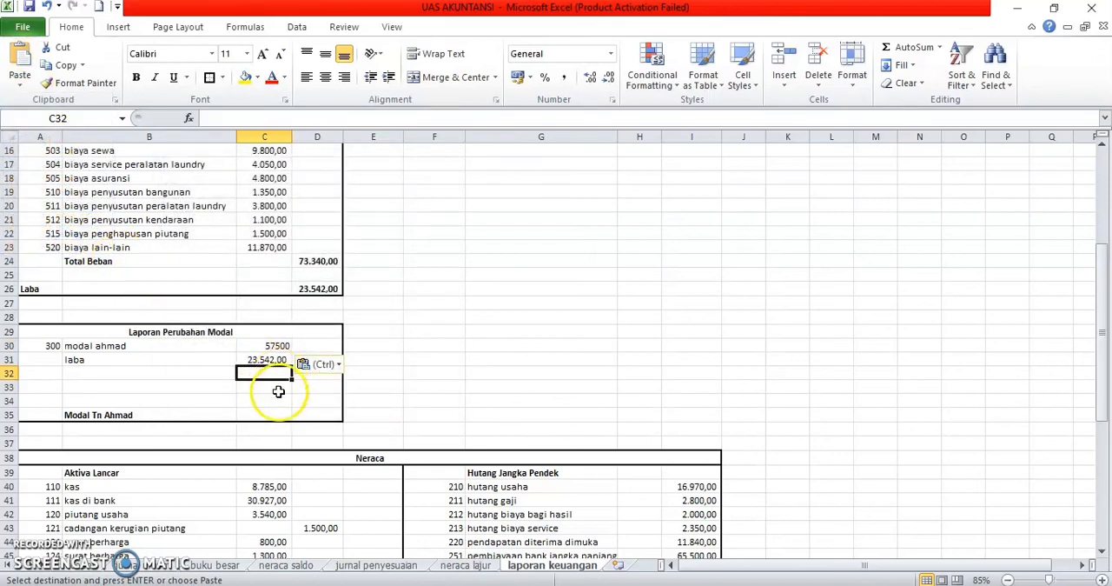
click(305, 415)
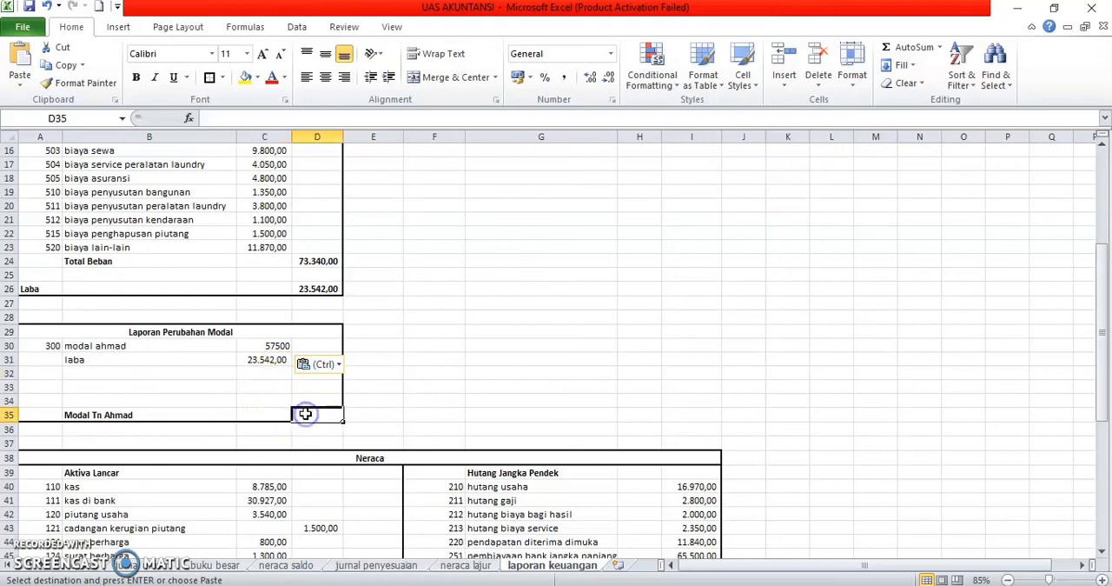
text(=)
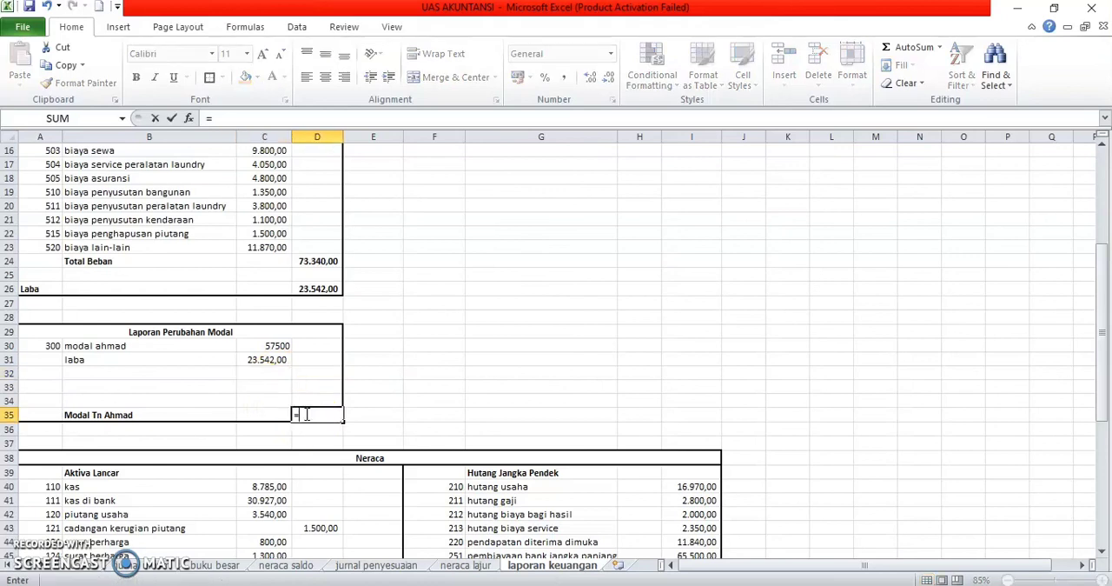
click(275, 345)
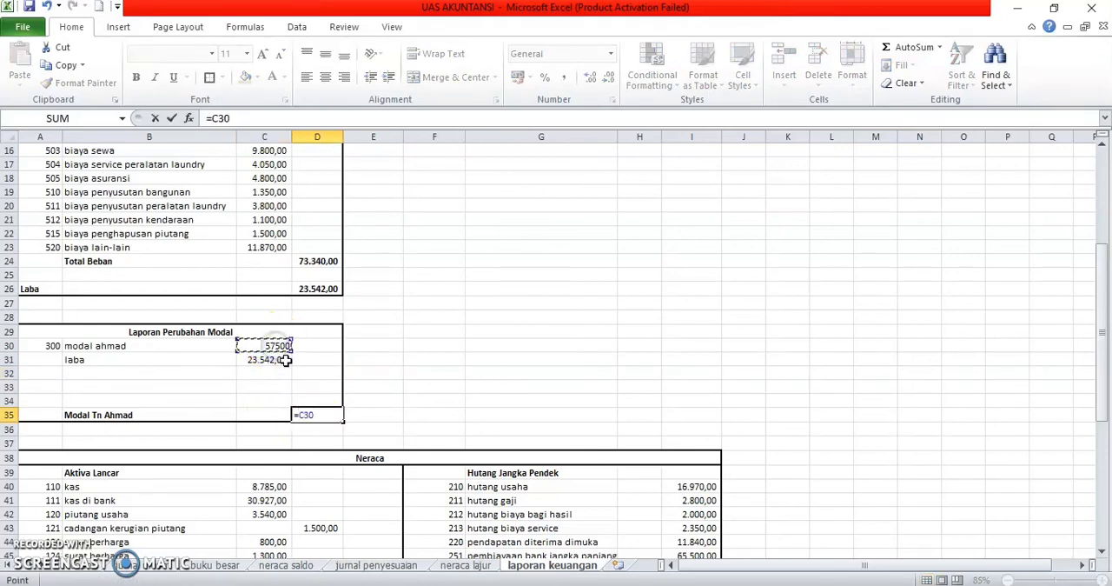
text(+)
click(286, 359)
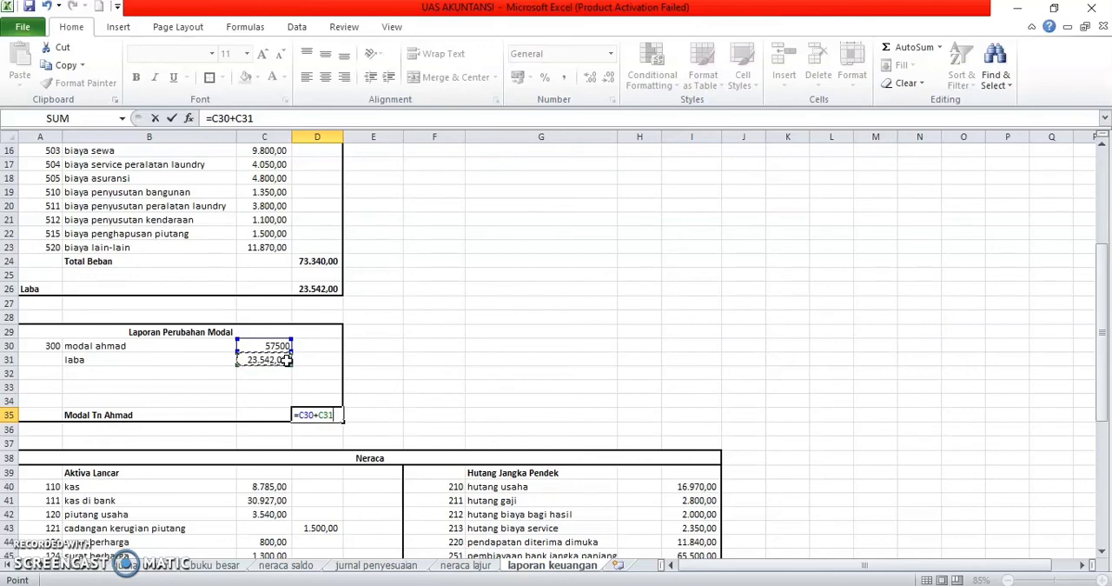
key(BackSpace)
key(BackSpace)
key(BackSpace)
key(BackSpace)
key(BackSpace)
key(BackSpace)
key(BackSpace)
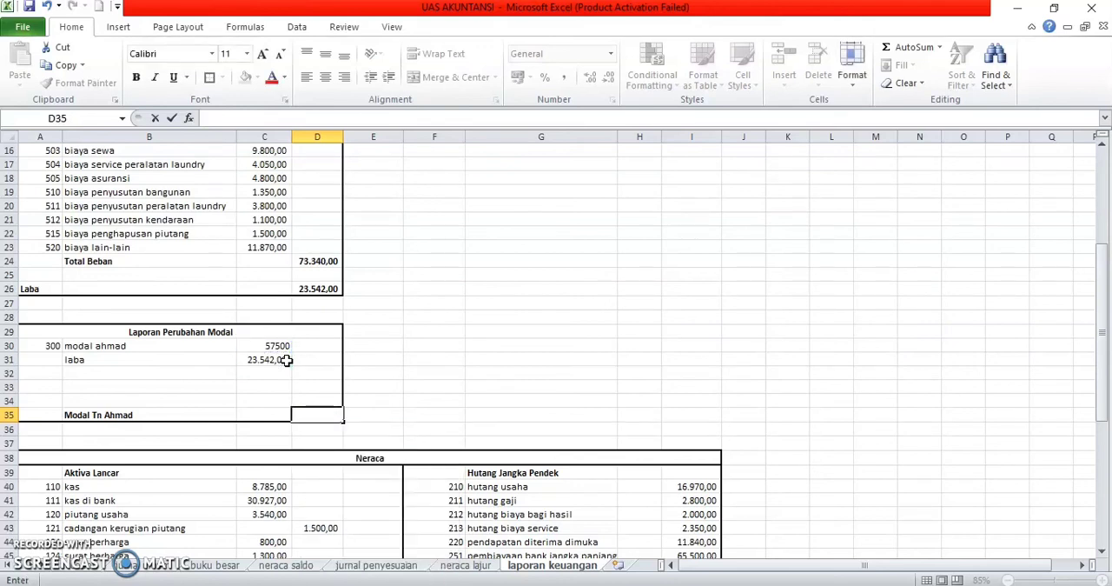
Step: Add the opening capital and laba in D32 of Laporan Perubahan Modal with the formula =C30+C31
click(317, 374)
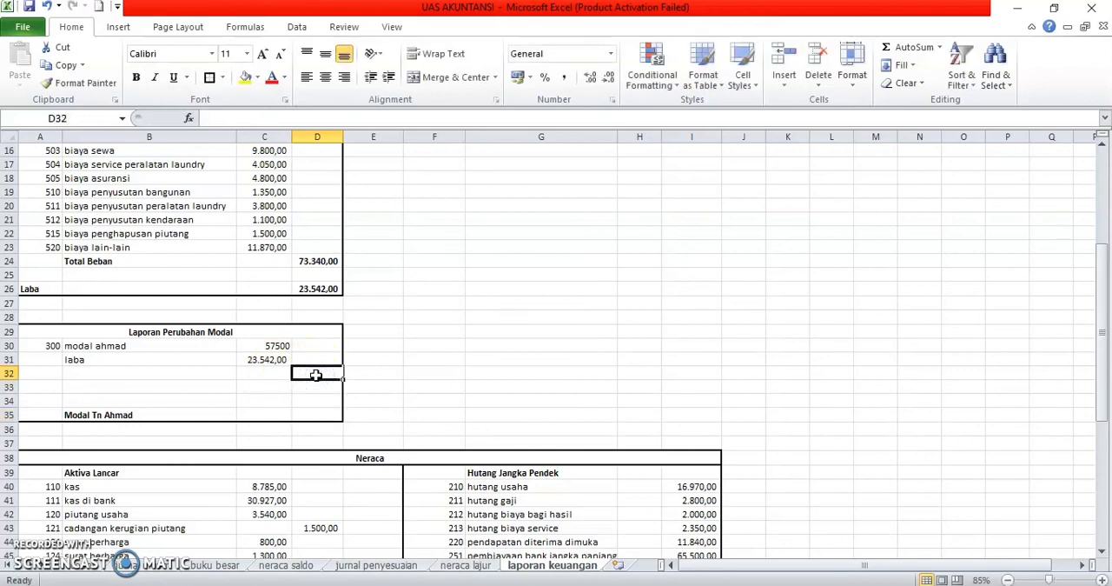
text(=)
click(278, 347)
text(+)
click(279, 358)
key(Return)
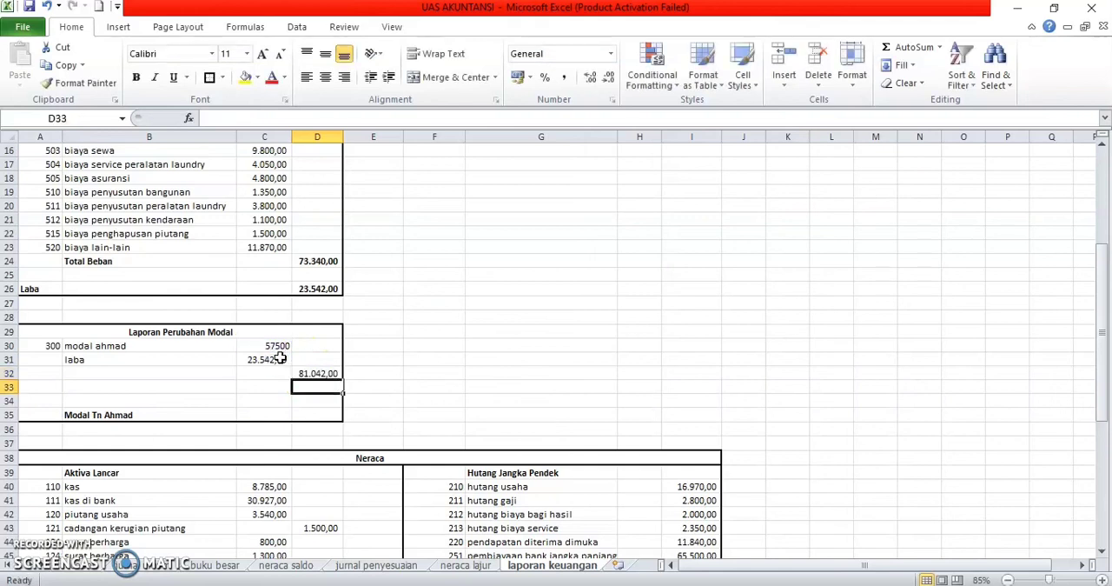
Step: Copy the VLOOKUP formula from B30 to B33 in Laporan Perubahan Modal and enter account code 301 in A33
click(75, 385)
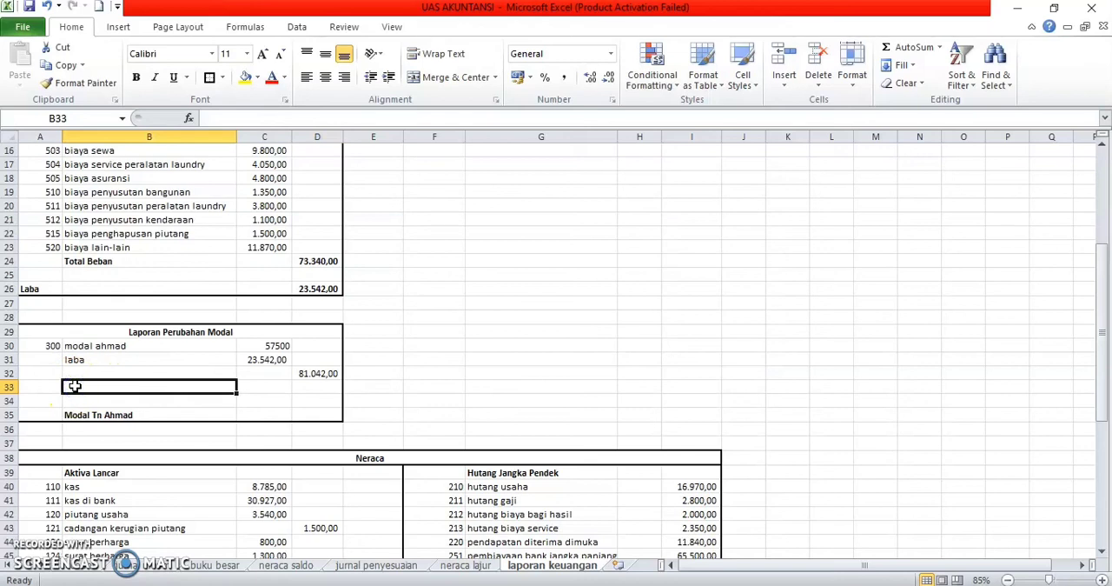
click(85, 346)
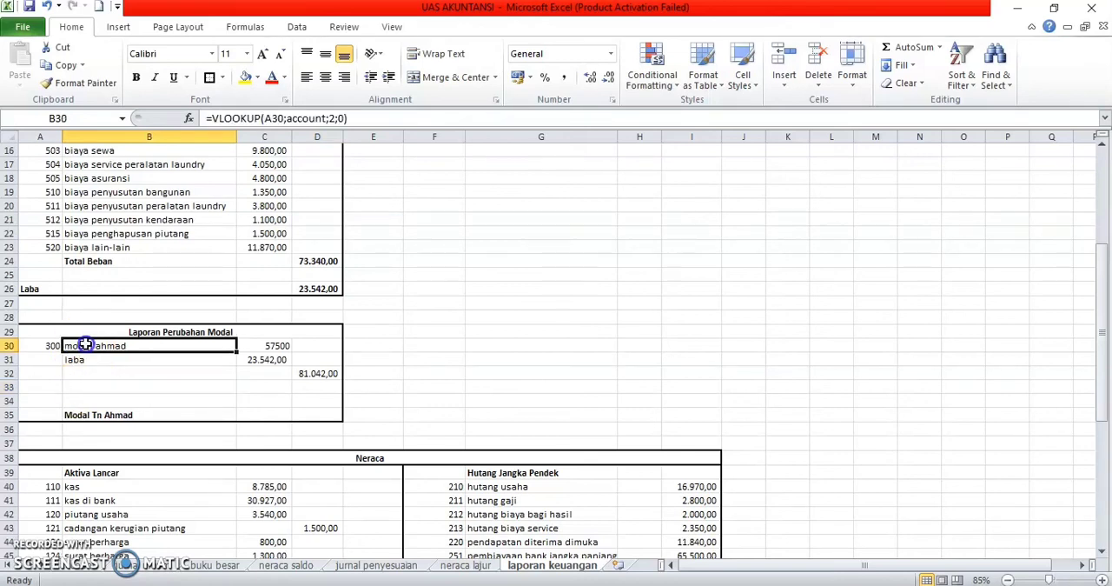
key(ctrl+c)
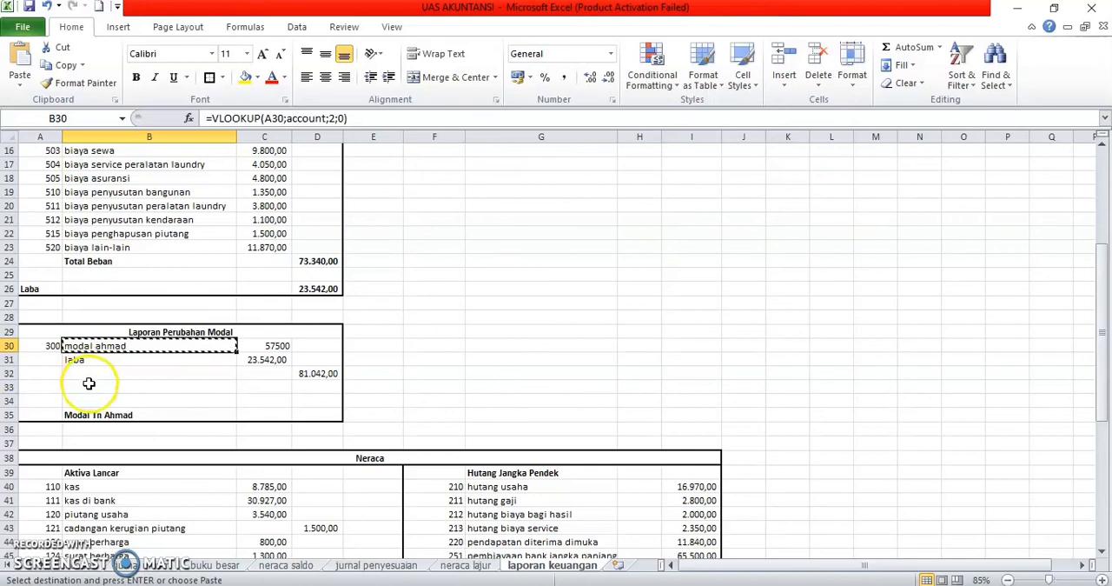
click(89, 386)
key(ctrl+v)
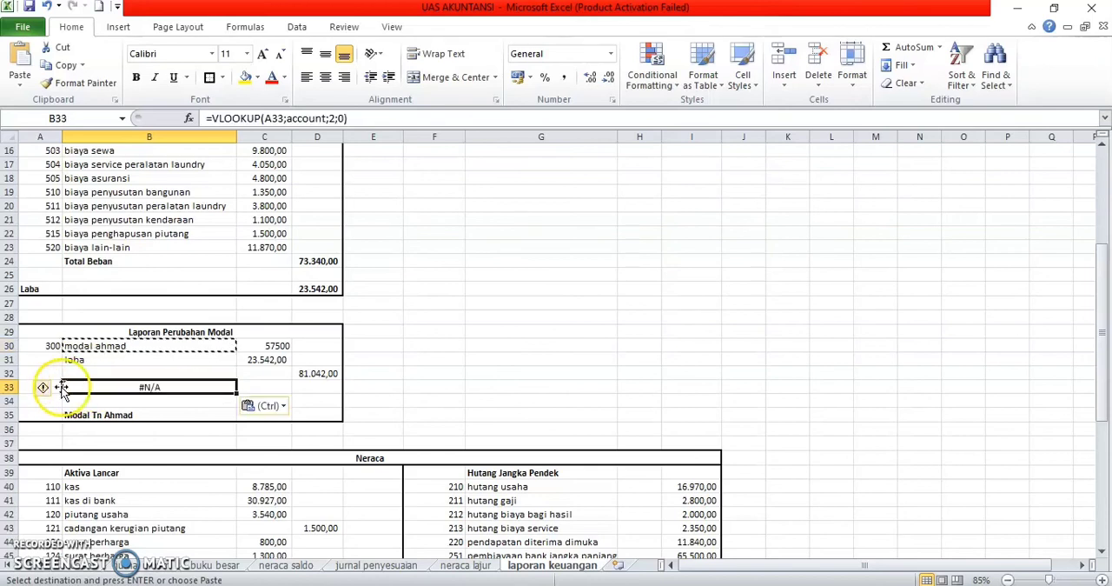
click(27, 385)
text(301)
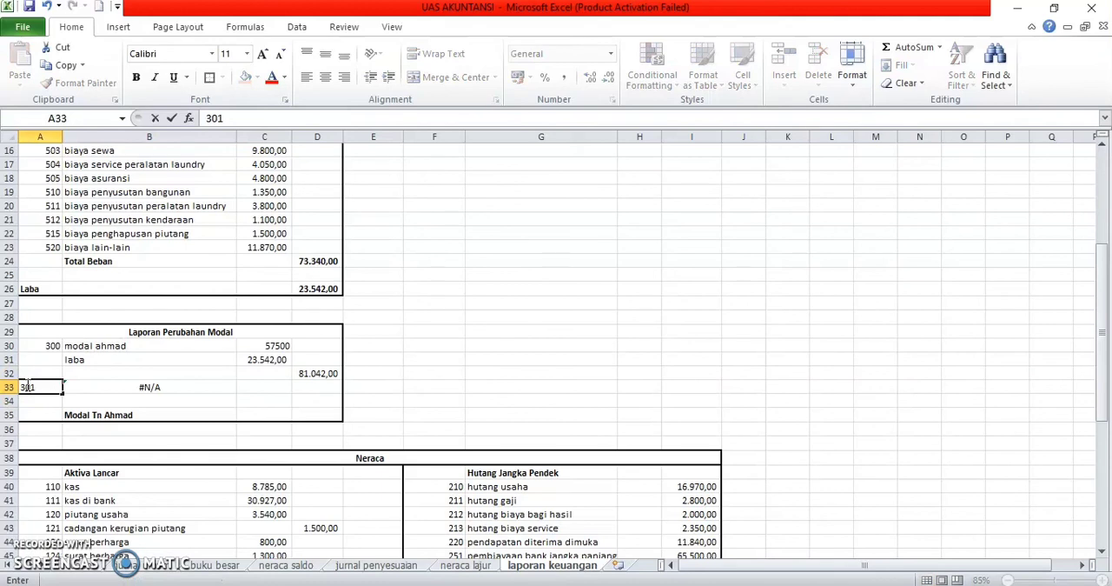
key(Return)
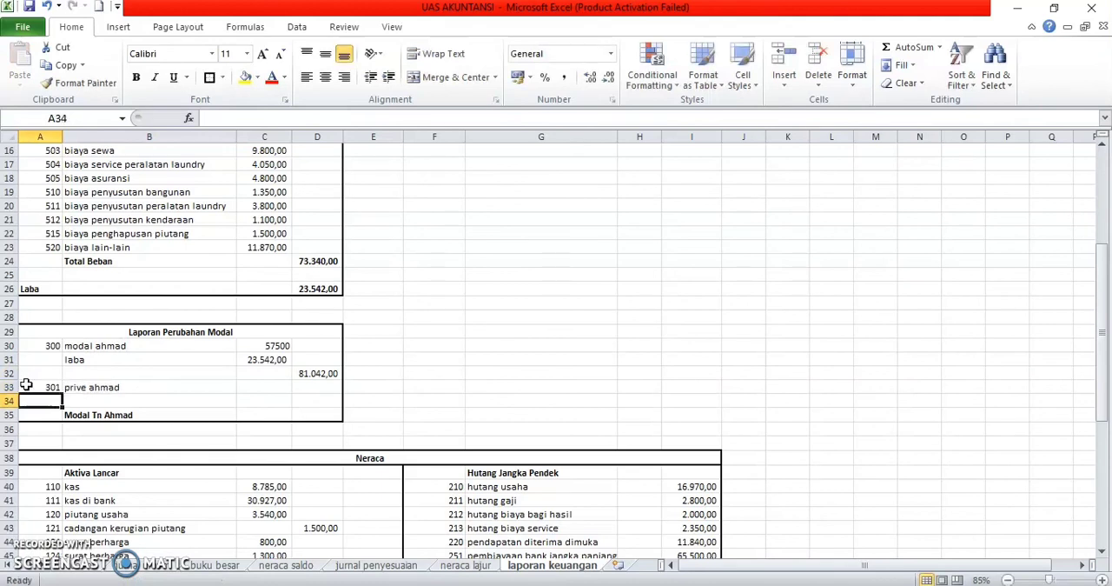
key(Right)
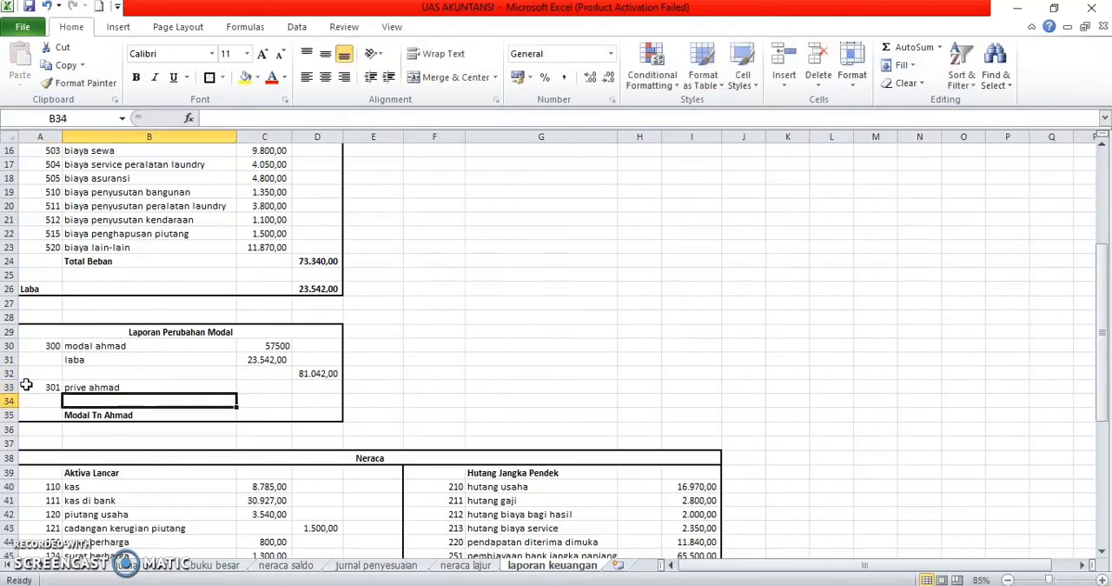
Step: Select the account 301 prive amount in K30 of the neraca lajur sheet
click(462, 565)
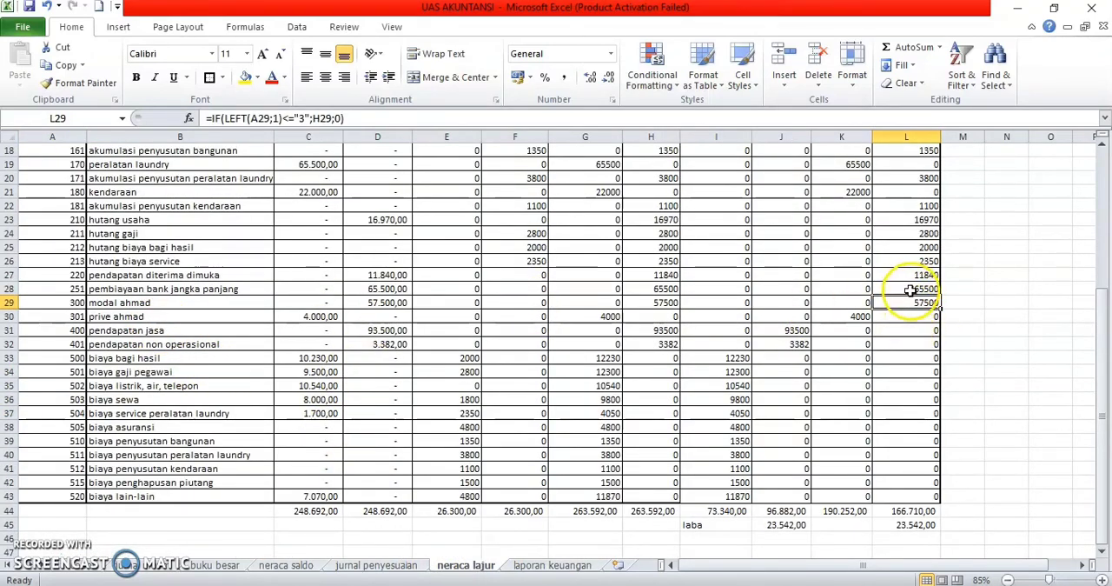
click(861, 317)
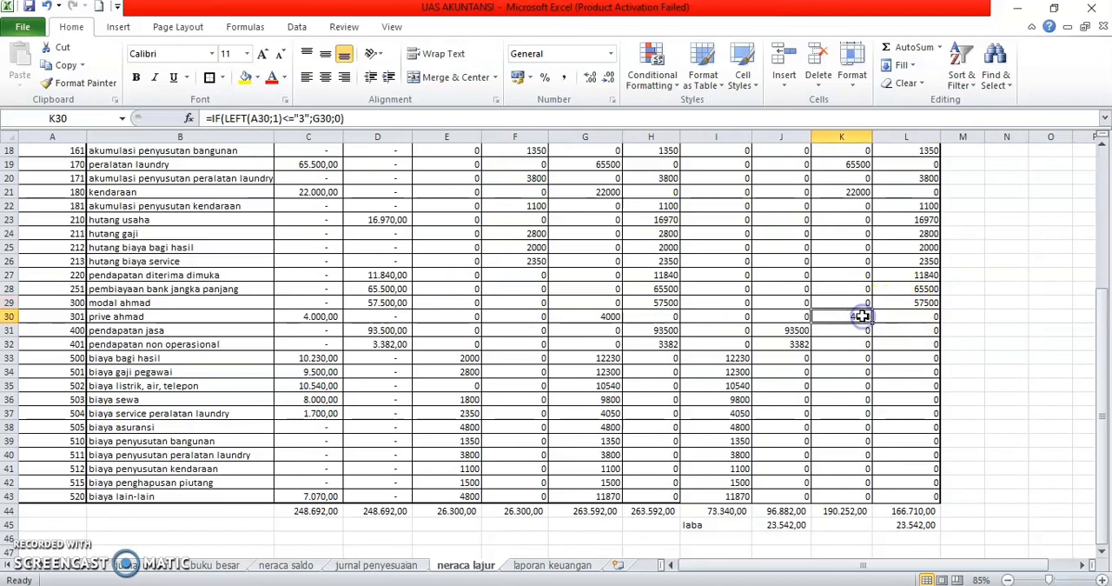
text(c)
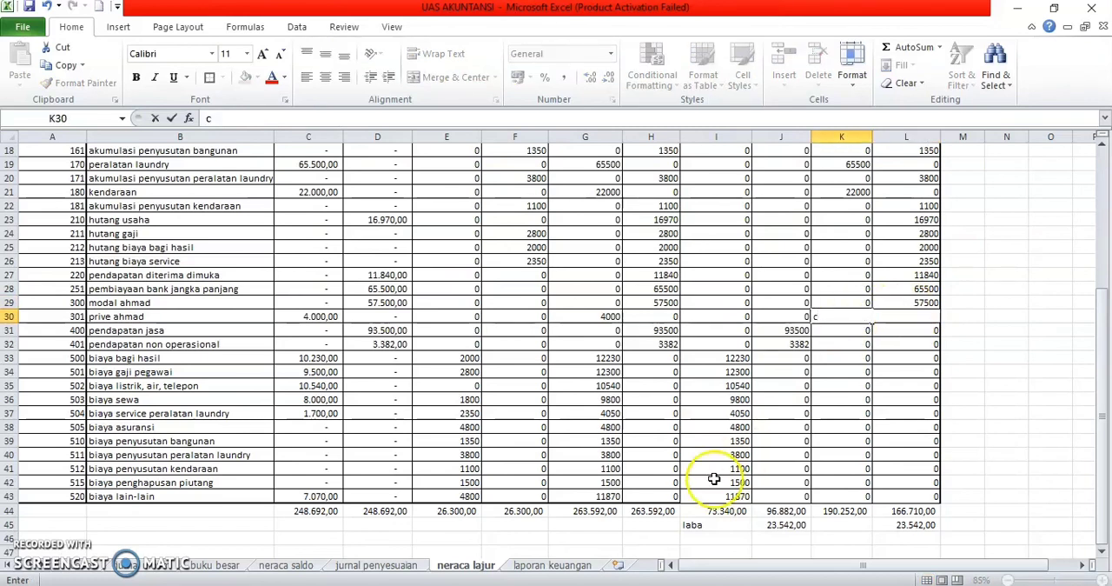
key(ctrl+z)
click(868, 390)
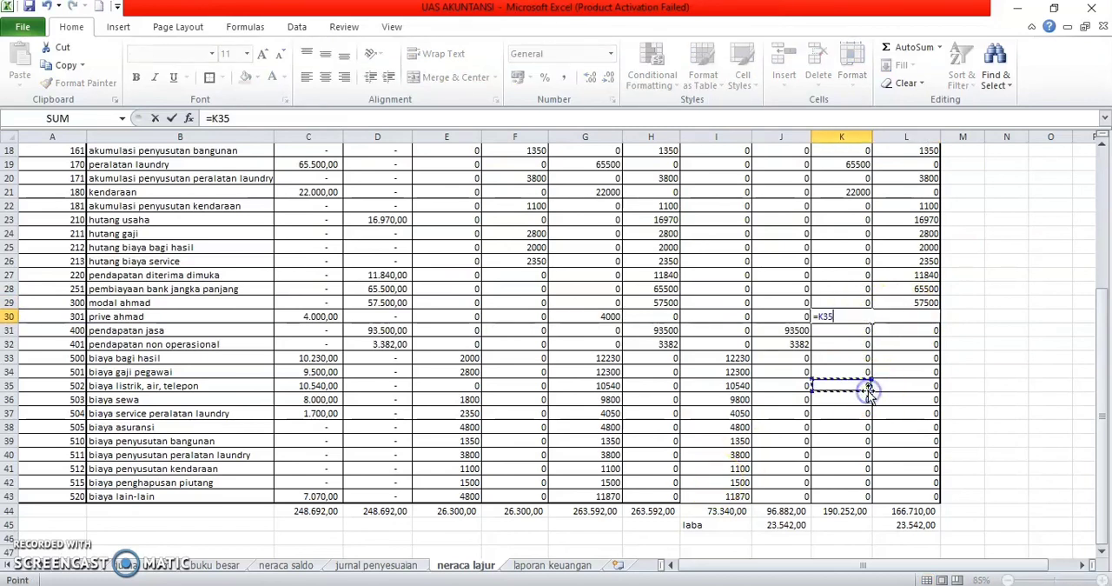
click(1003, 334)
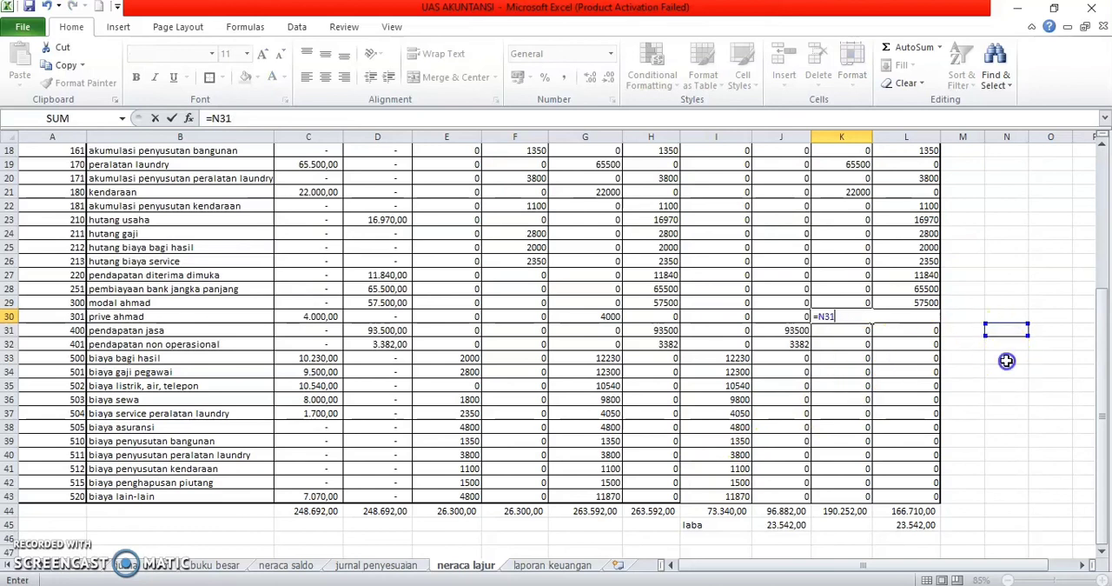
double_click(1007, 360)
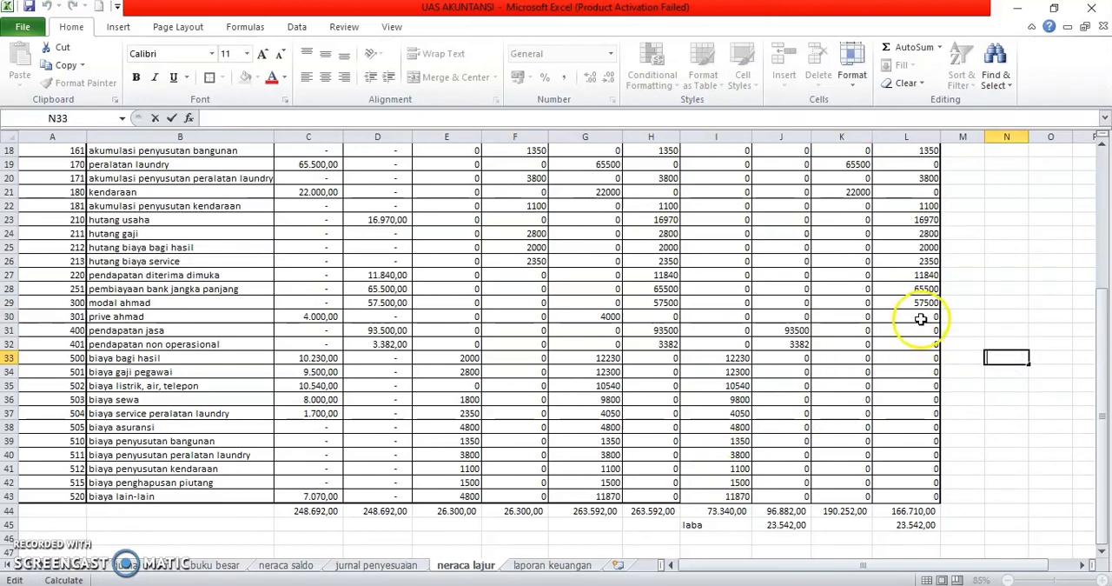
click(1006, 301)
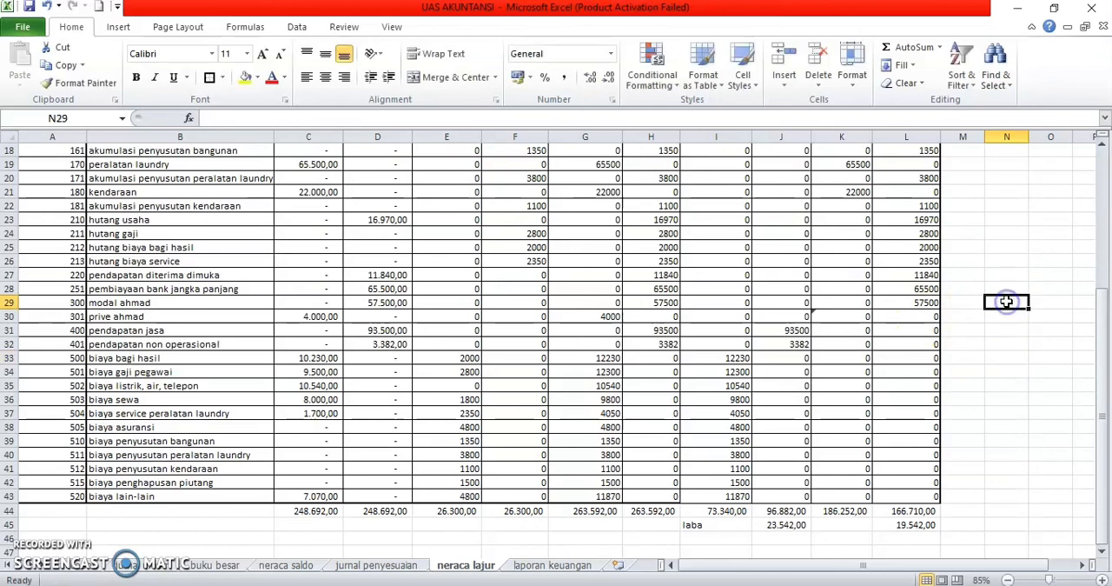
key(ctrl+z)
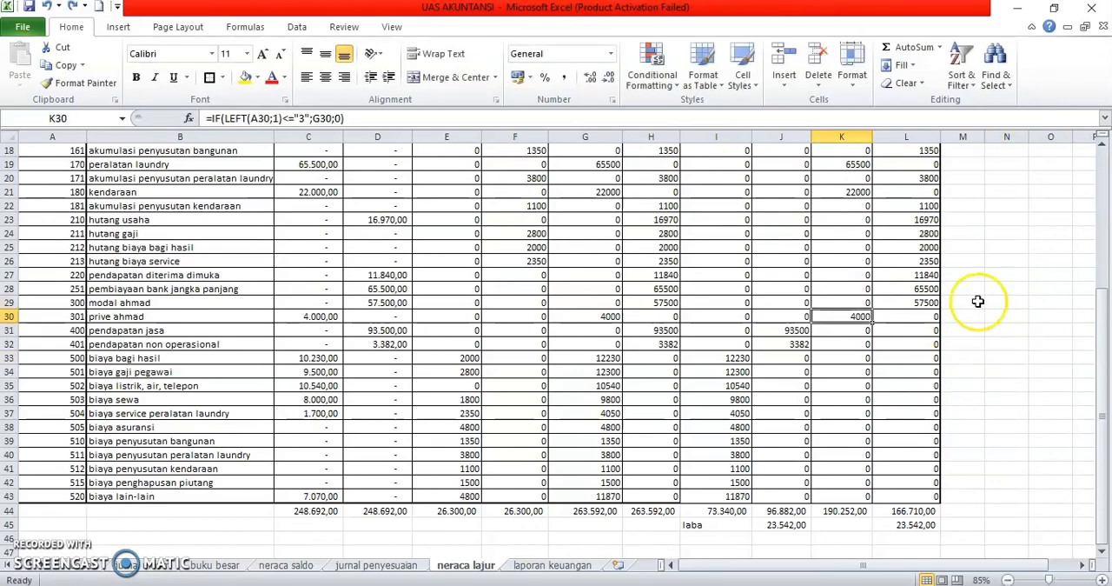
Step: Copy the prive amount from K30 of neraca lajur and paste it as a link into C33 of laporan keuangan
key(ctrl+c)
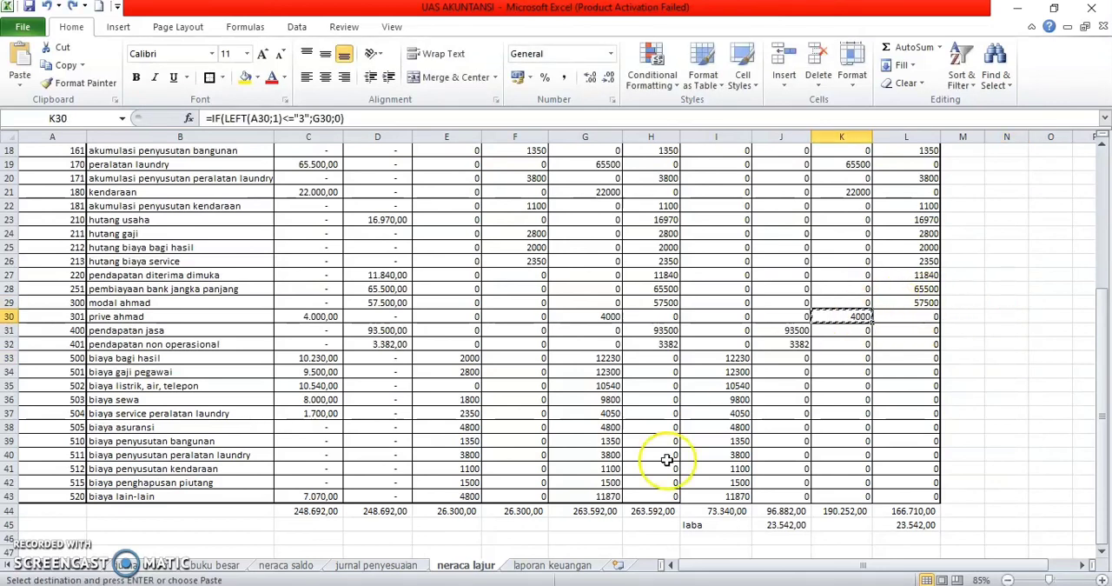
click(557, 565)
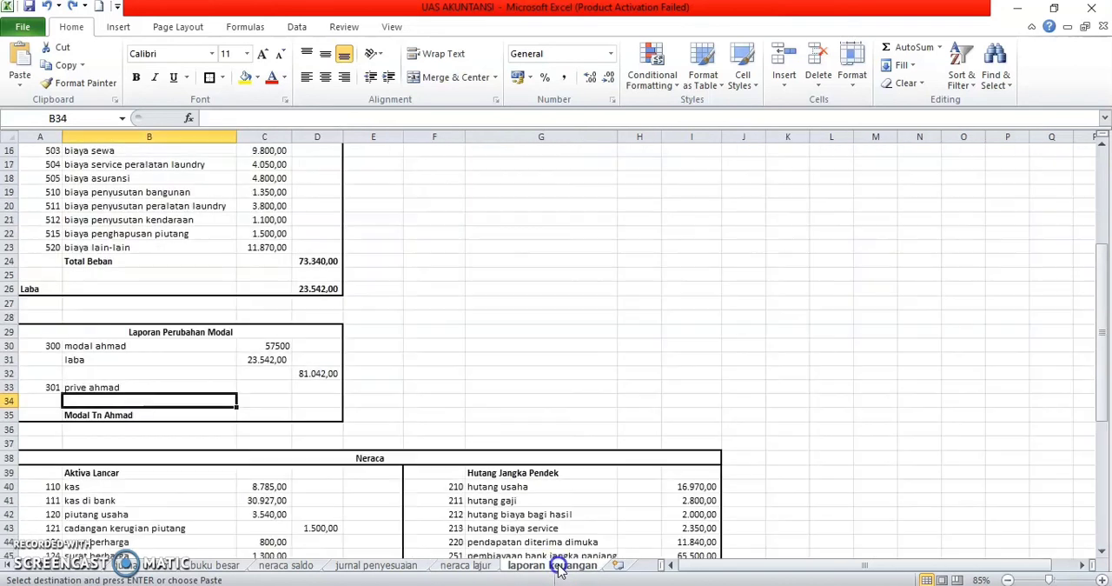
click(261, 388)
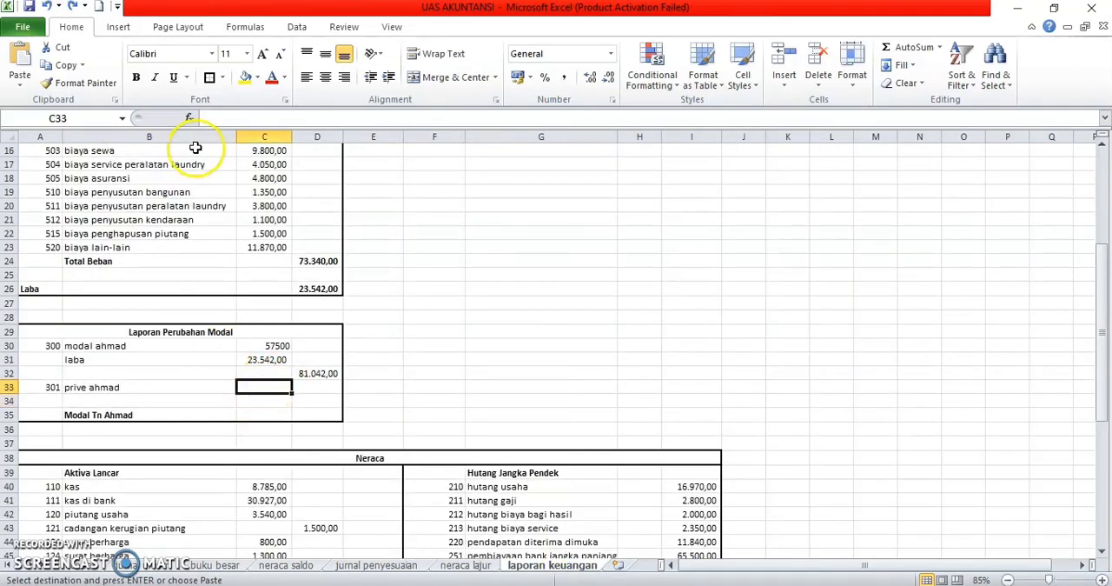
click(20, 87)
click(43, 245)
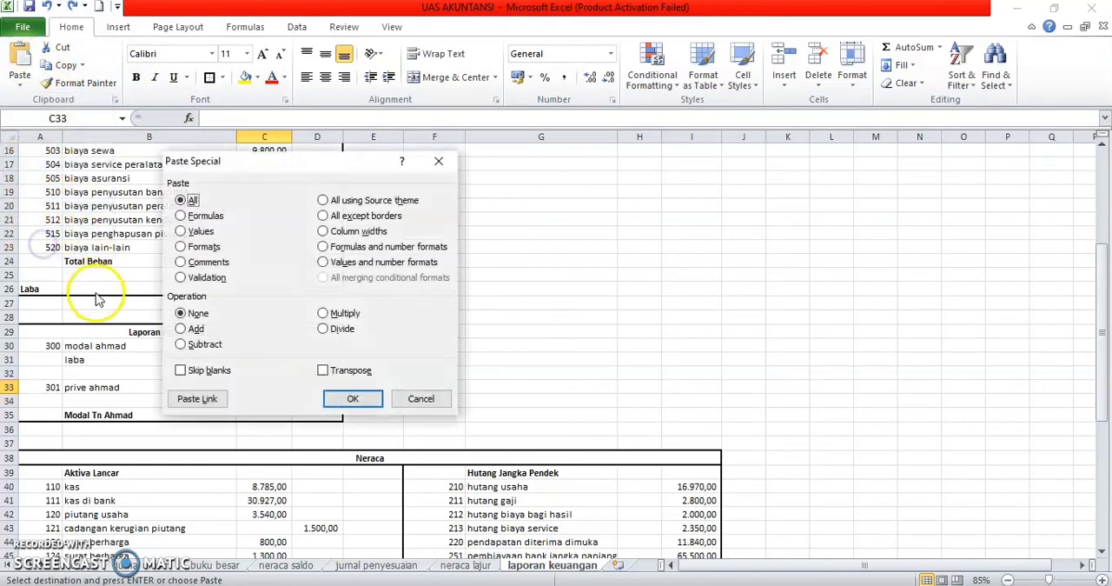
click(198, 399)
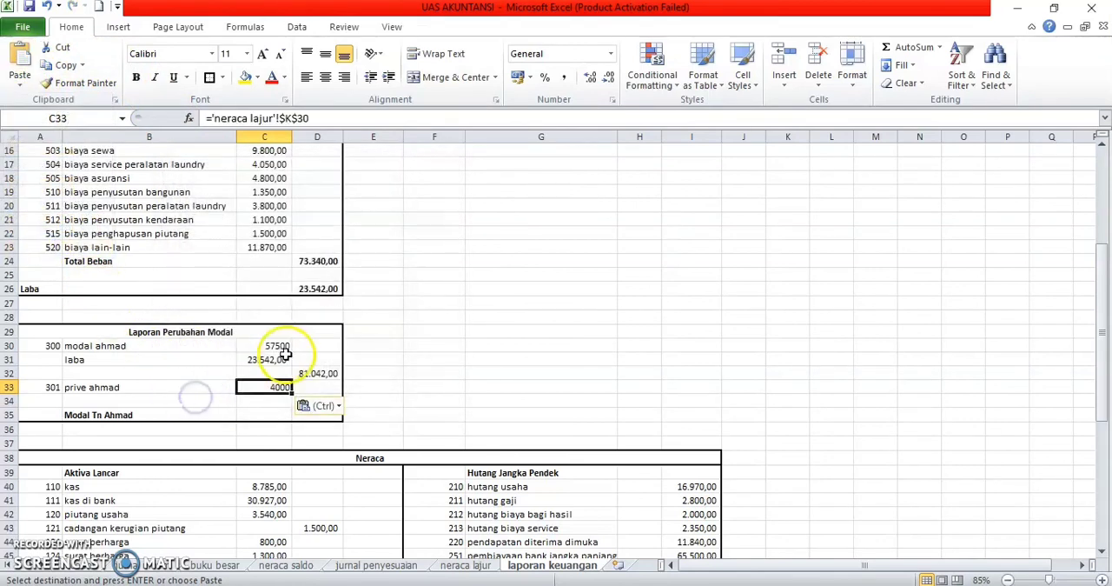
Step: Calculate the ending capital in D35 of Laporan Perubahan Modal with the formula =D32-C33 and make it bold
click(274, 413)
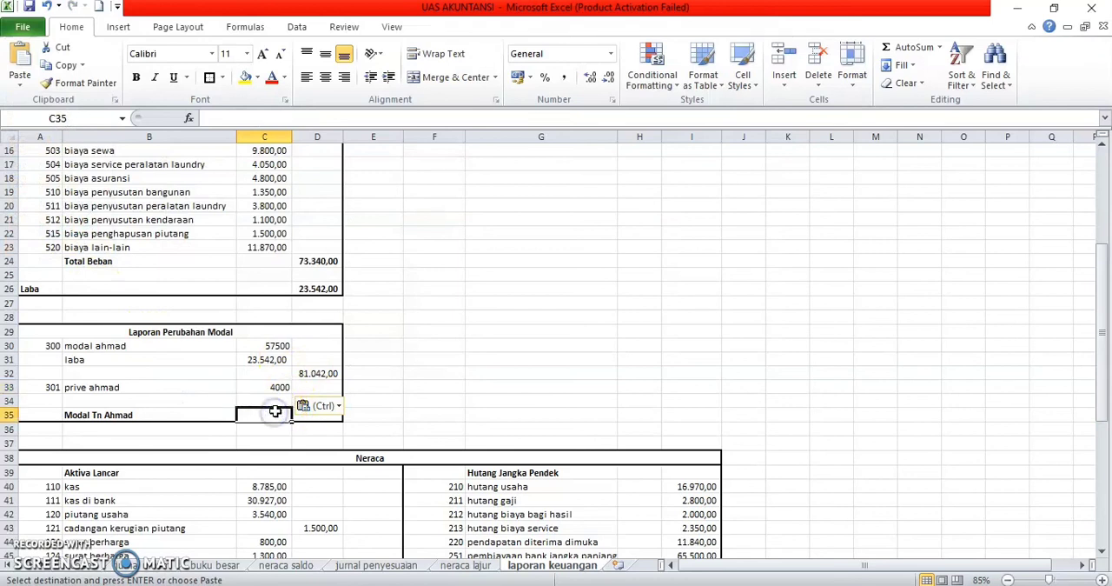
click(411, 399)
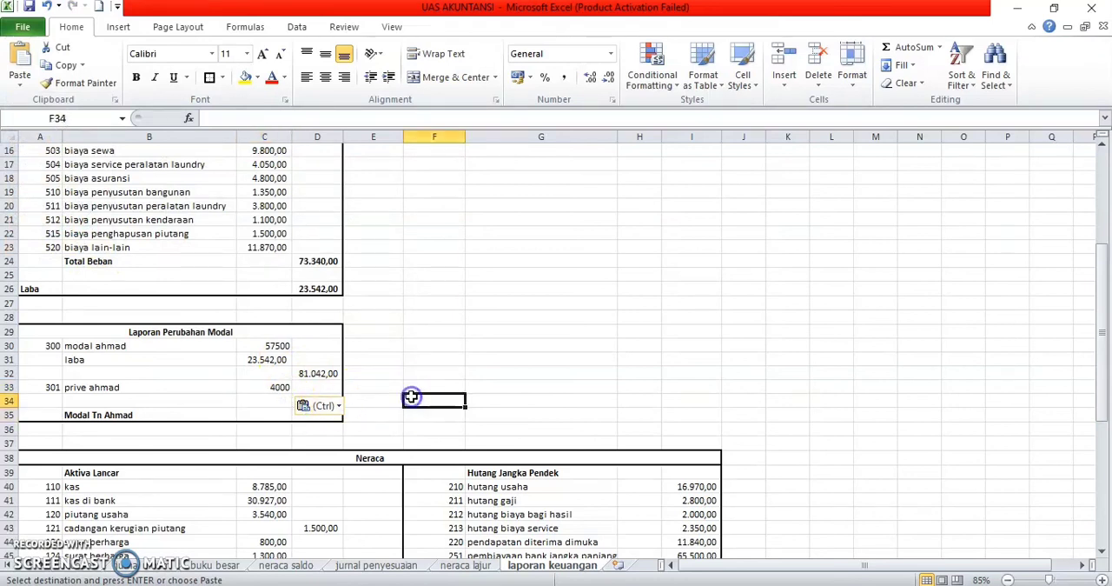
click(332, 417)
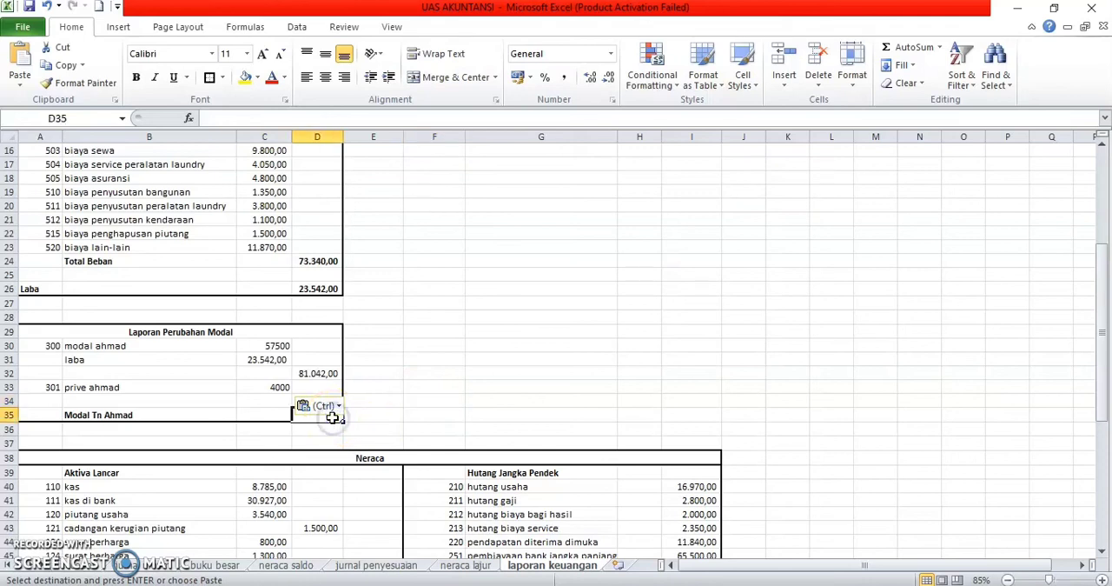
text(=)
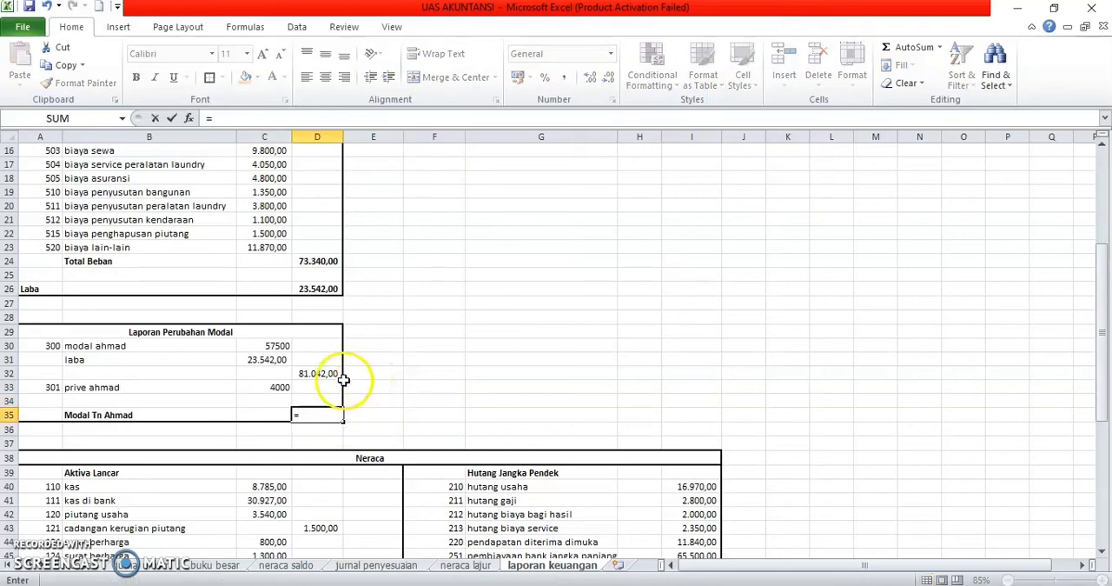
click(322, 376)
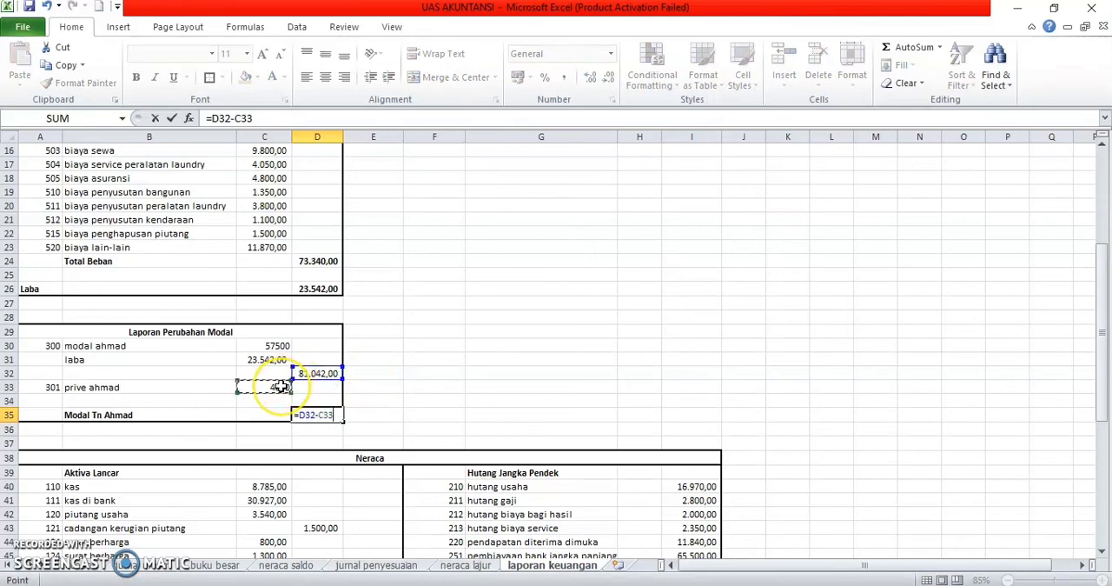
key(Return)
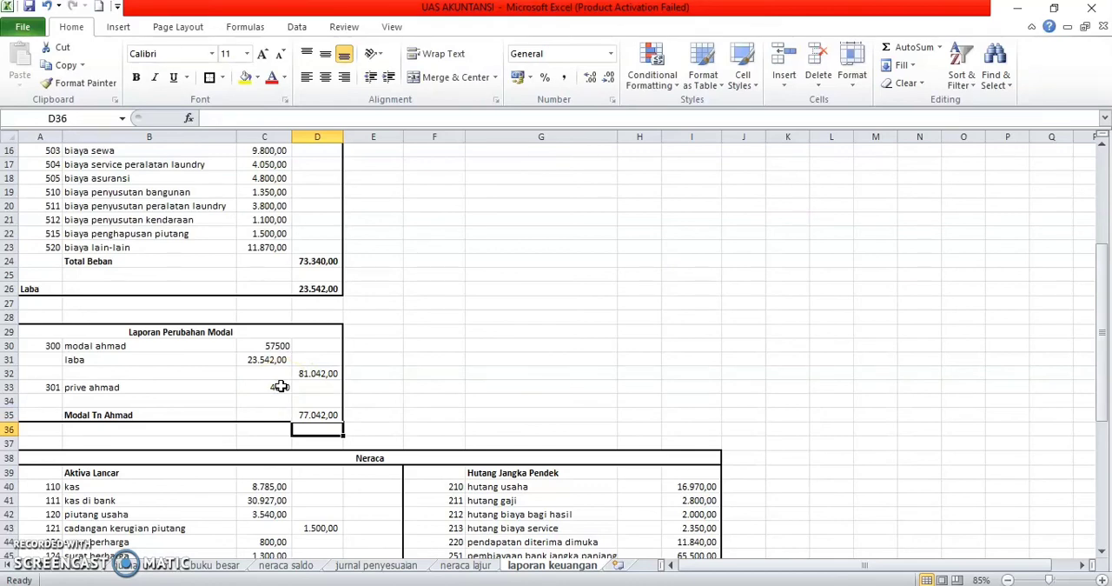
click(311, 416)
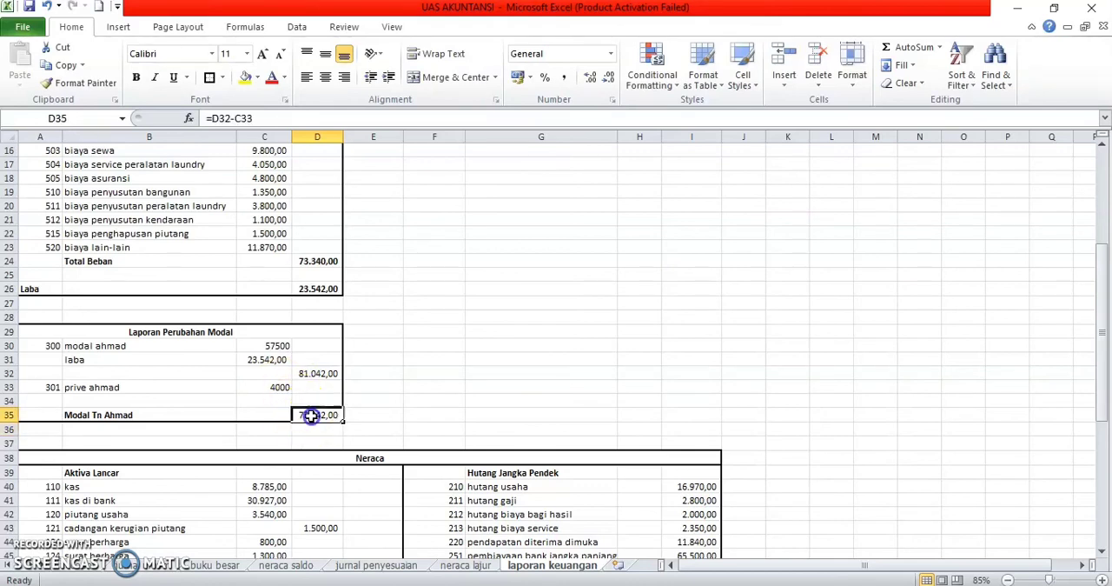
key(ctrl+b)
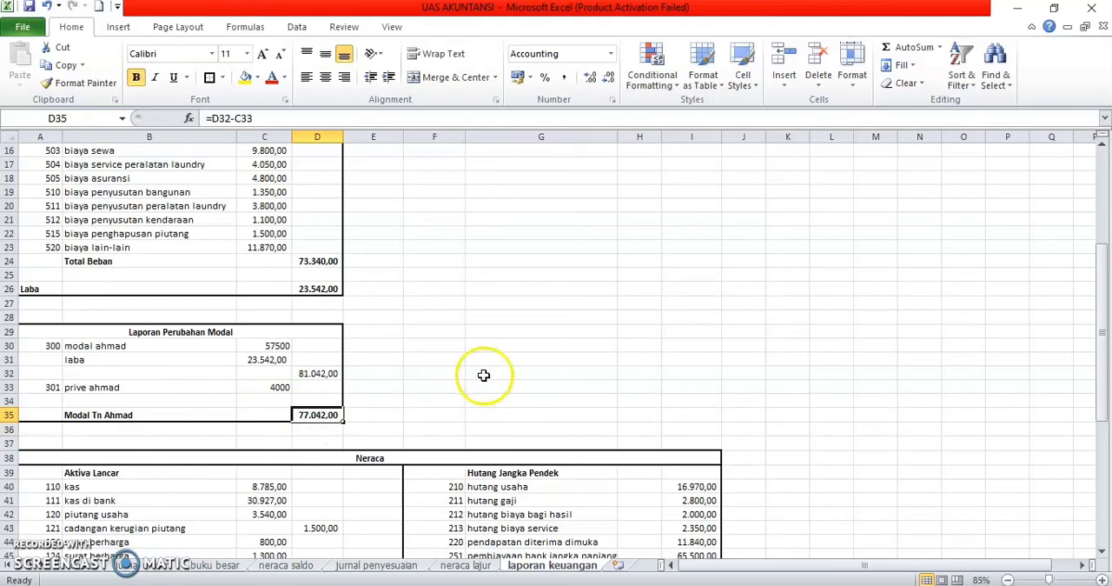
click(485, 375)
Step: Apply the comma number style to the Laporan Perubahan Modal amounts in C30:D35
scroll(484, 375, down, 2)
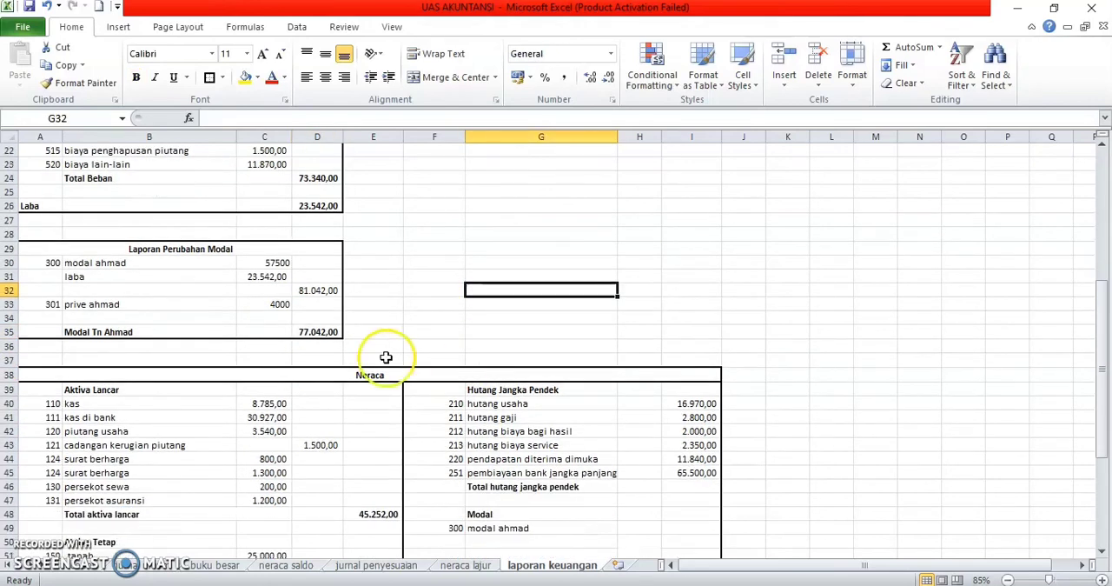
click(261, 253)
drag(261, 253, 332, 317)
click(250, 234)
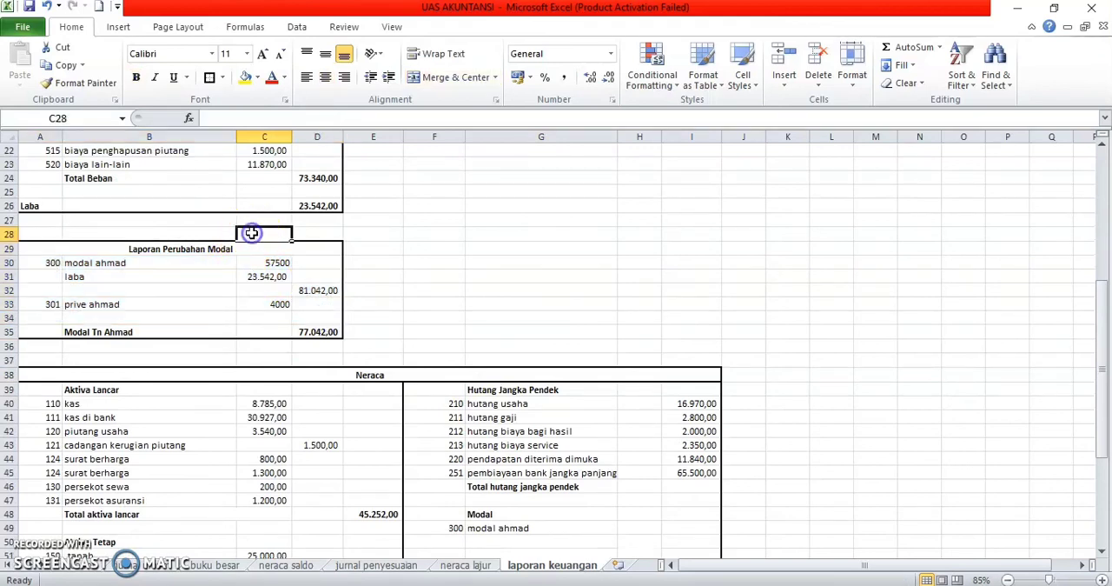
drag(259, 265, 329, 333)
click(563, 76)
Step: Enter the formula =D35 in I49 to bring the ending capital into the Modal section of the Neraca
scroll(507, 306, down, 4)
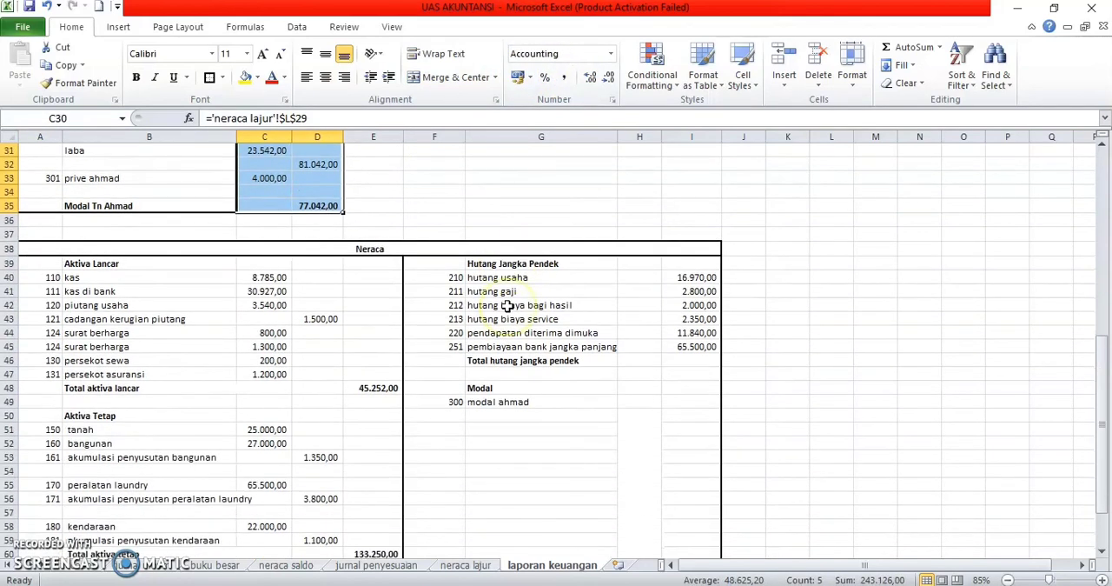
scroll(508, 306, down, 1)
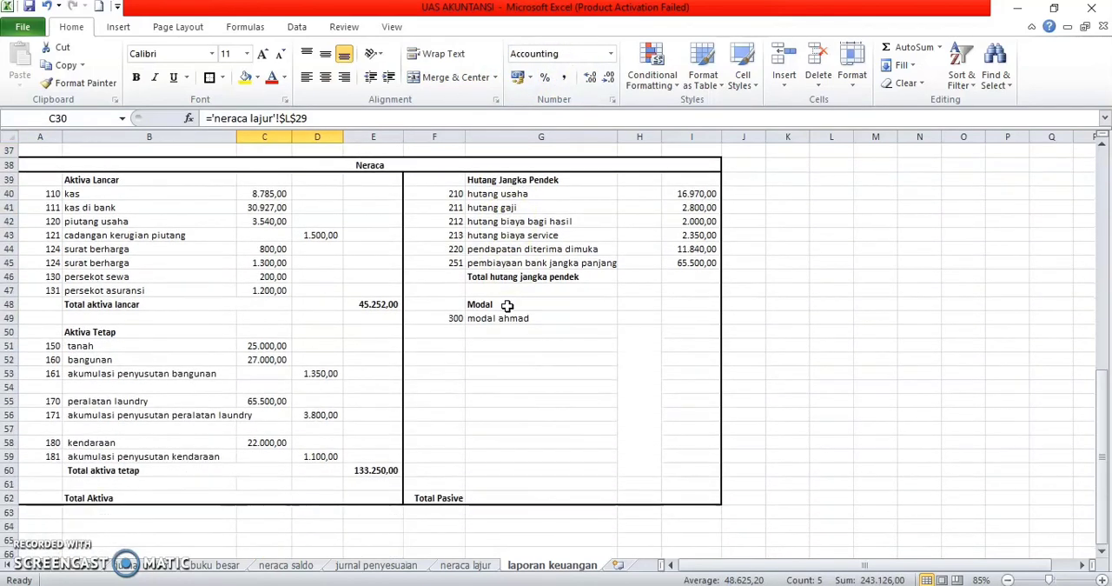
scroll(507, 306, up, 1)
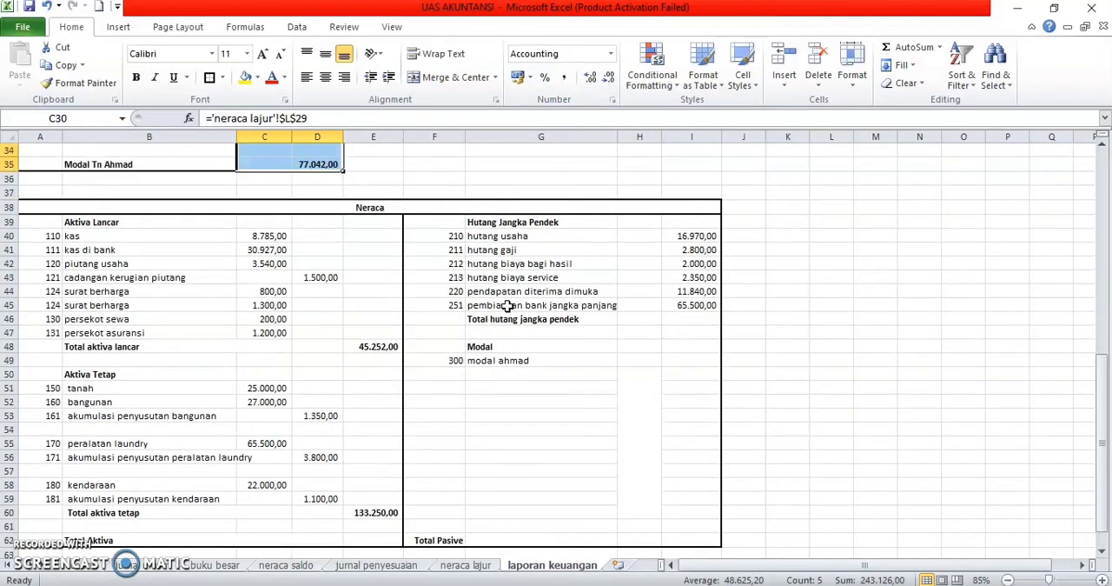
scroll(508, 306, up, 1)
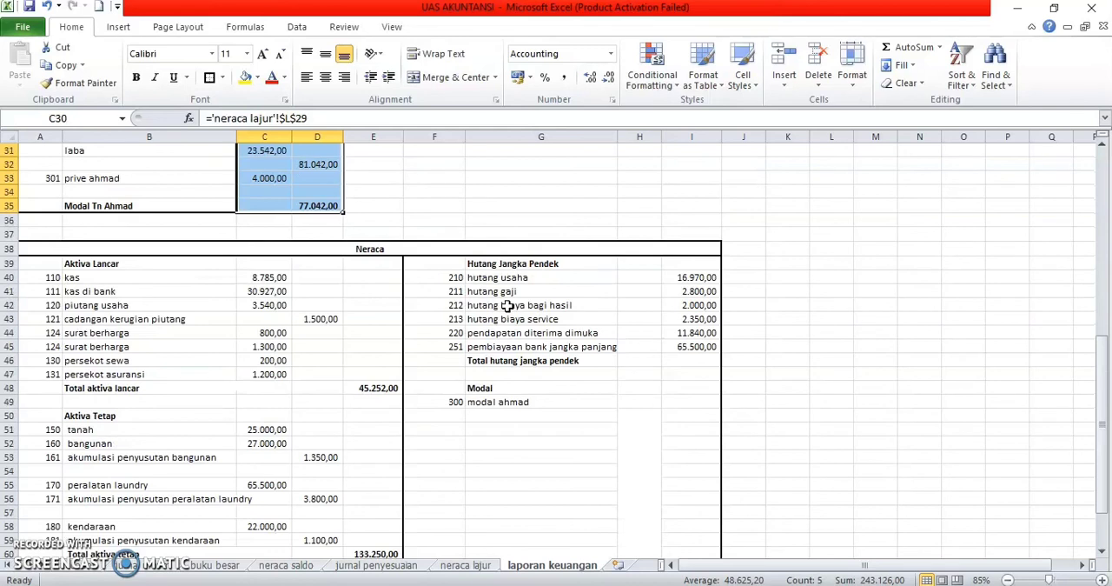
click(677, 385)
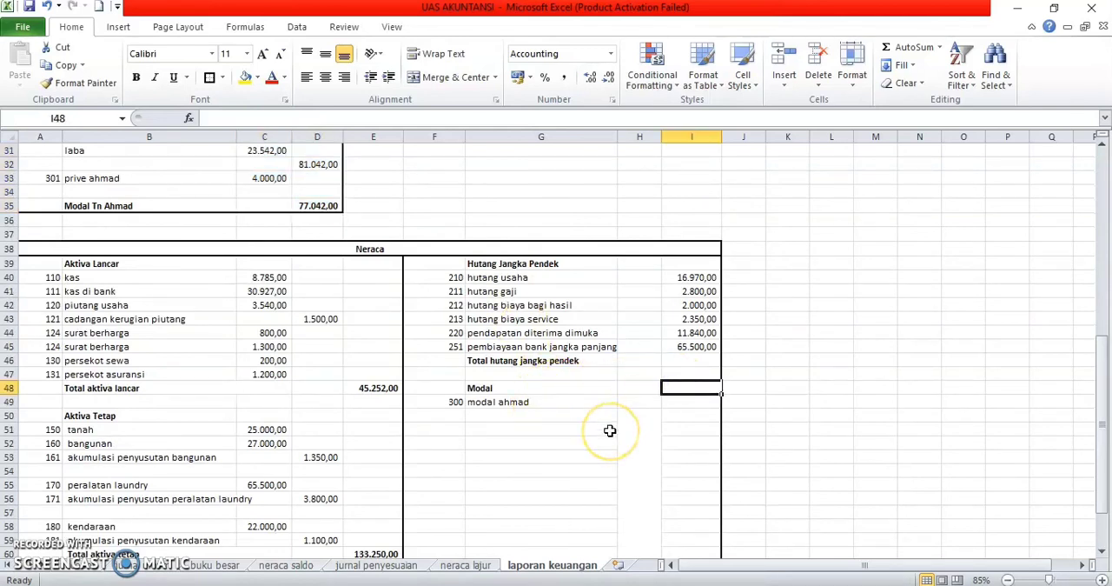
text(77)
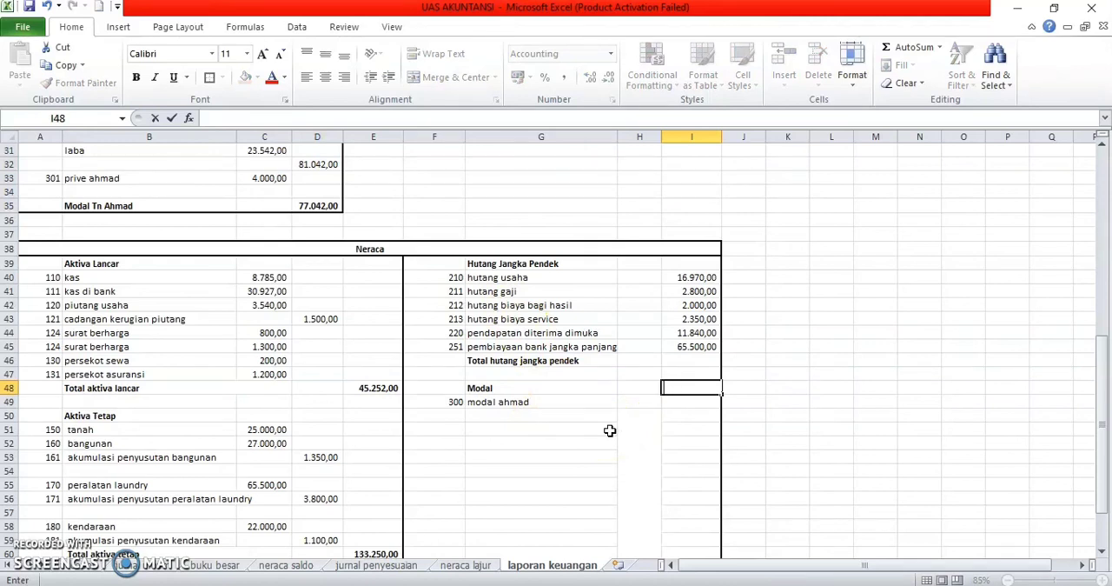
click(683, 401)
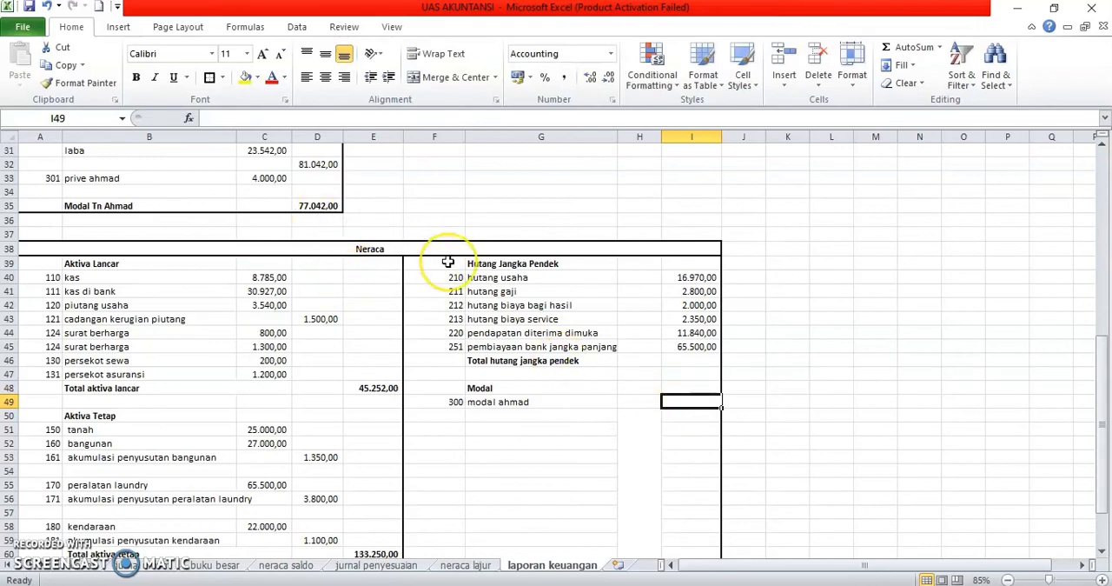
text(=)
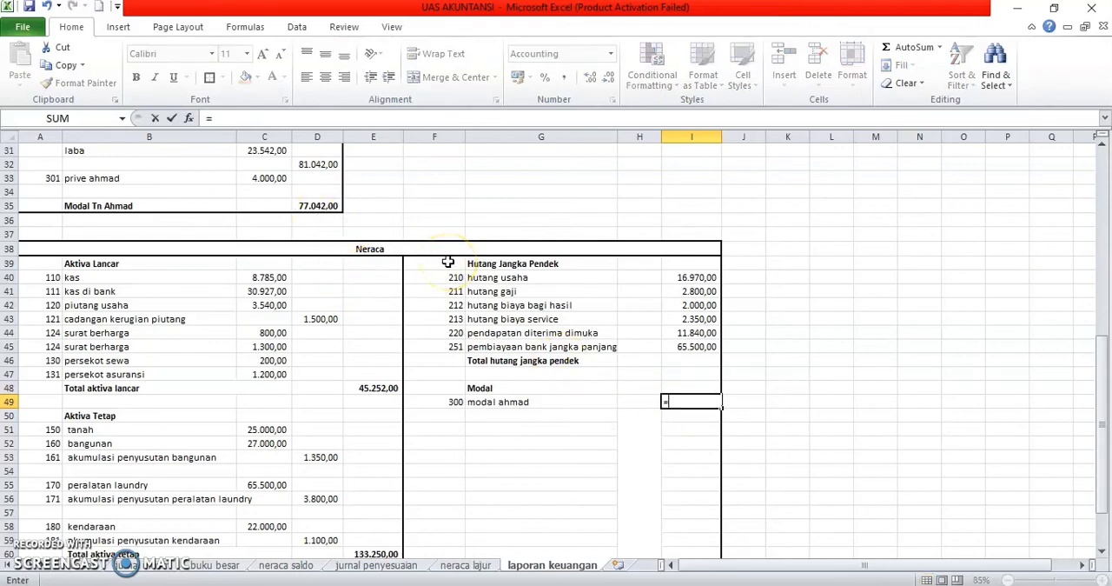
click(329, 209)
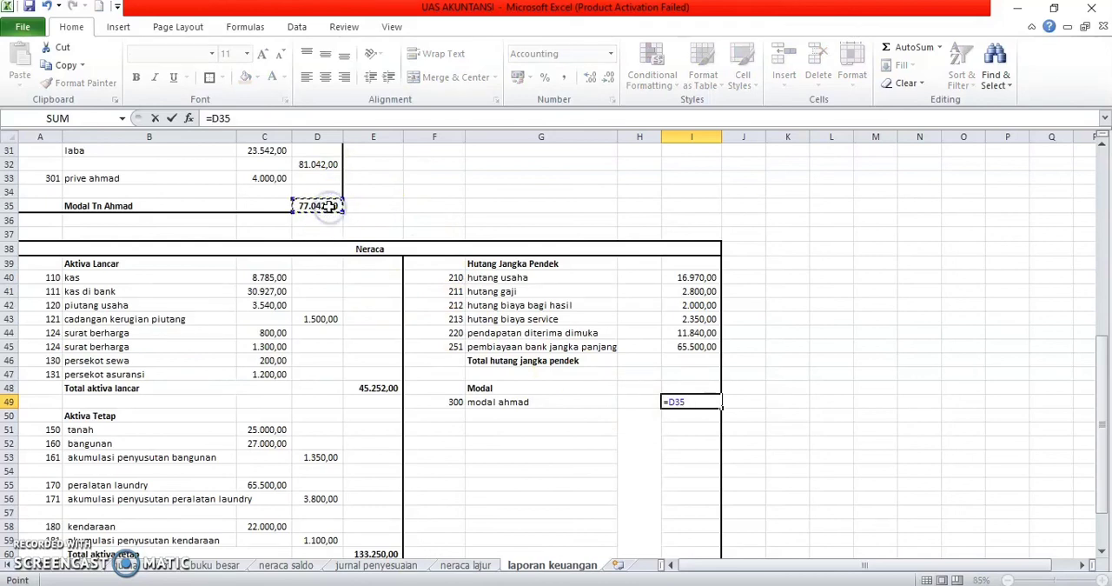
key(Return)
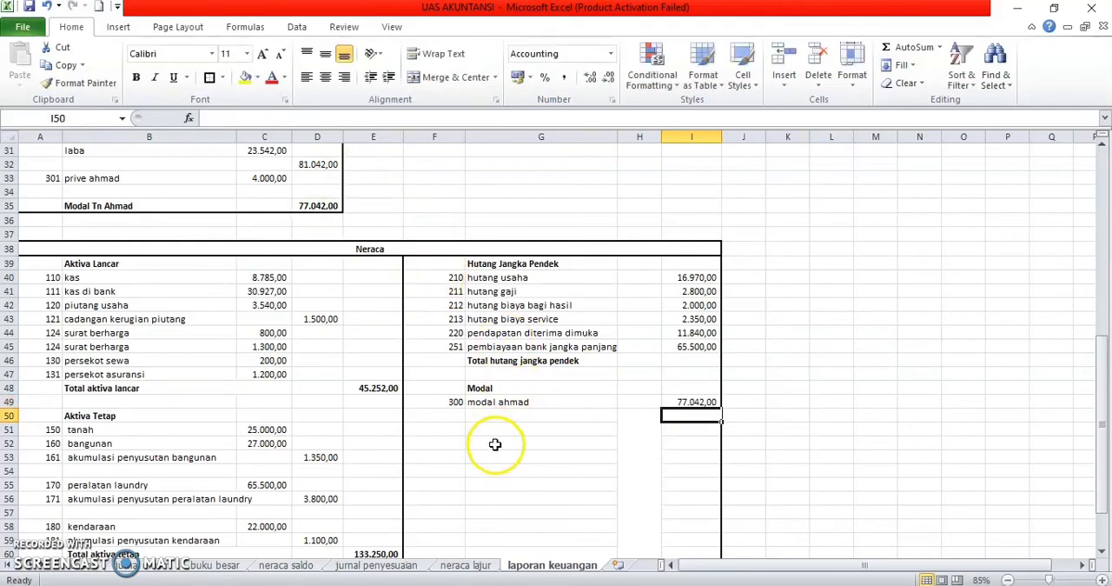
scroll(651, 420, down, 1)
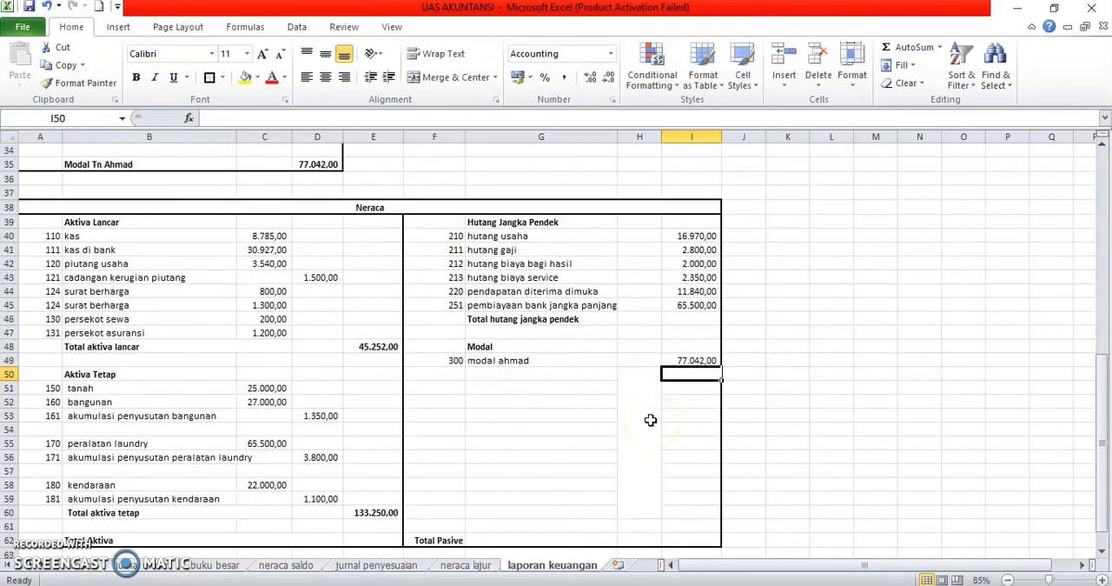
scroll(651, 419, down, 2)
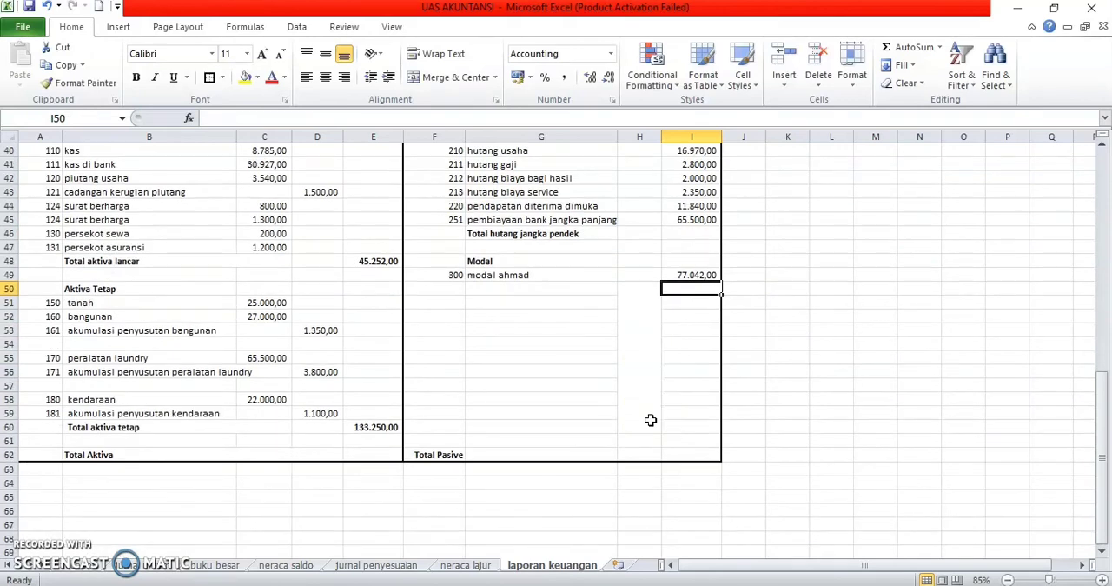
click(683, 455)
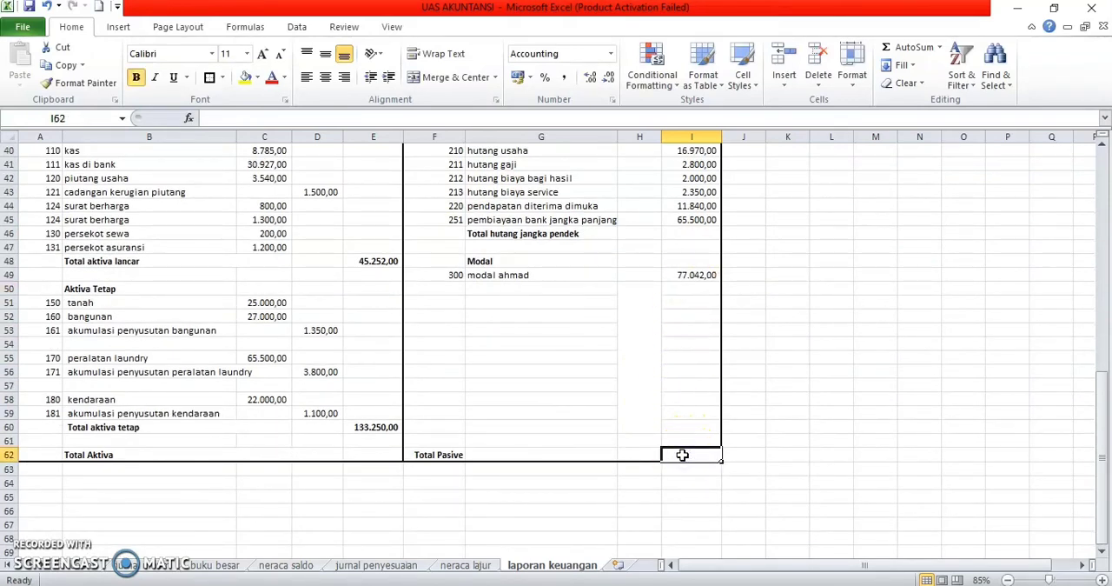
text(=sum)
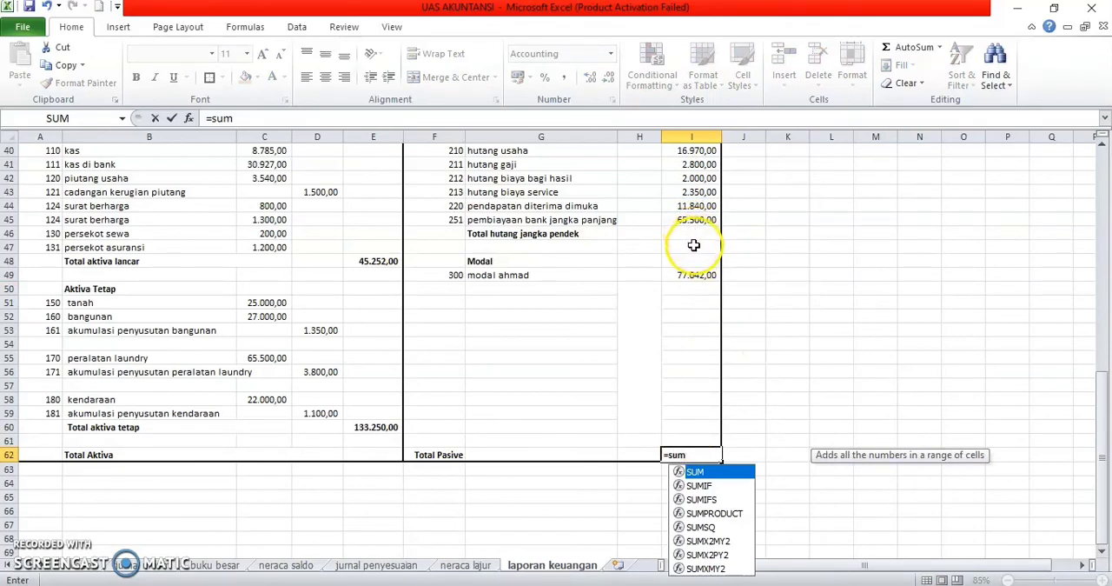
key(BackSpace)
key(BackSpace)
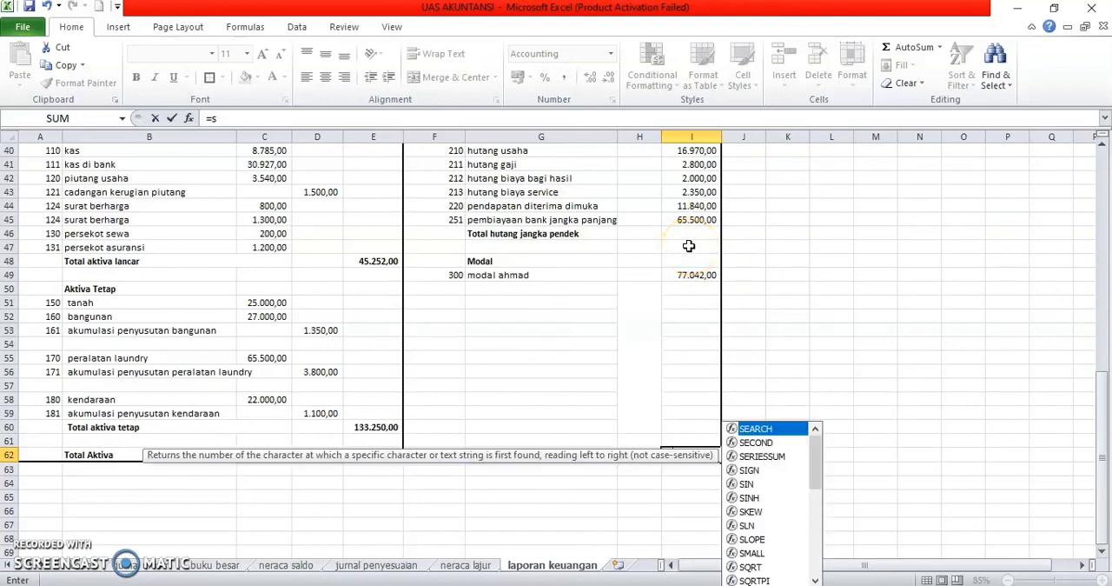
key(BackSpace)
key(BackSpace)
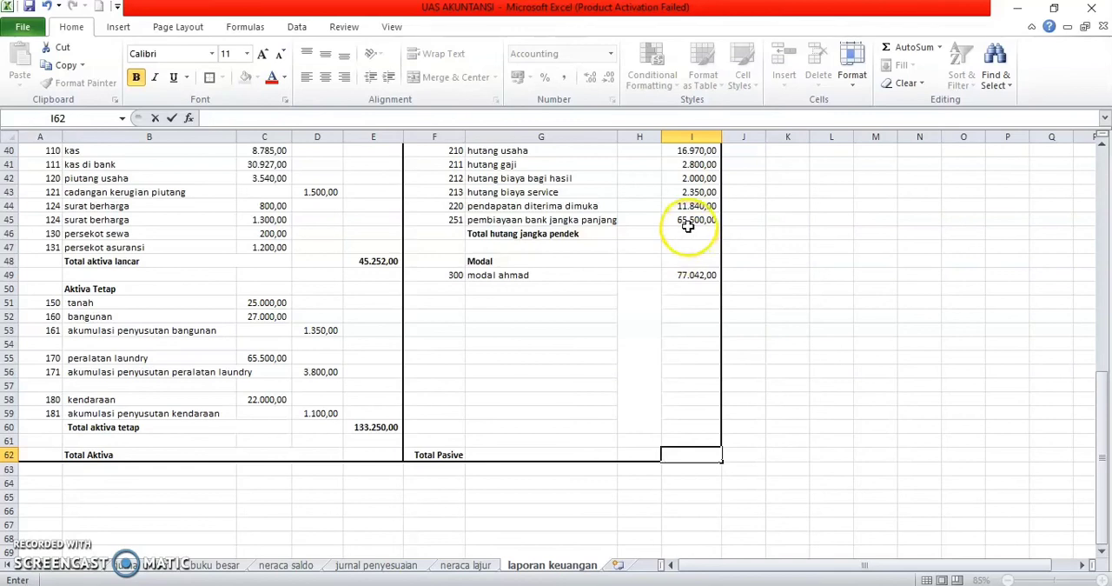
Step: Total the short-term debts in I46, beside Total hutang jangka pendek, with the formula =SUM(I40:I45)
click(688, 233)
text(=)
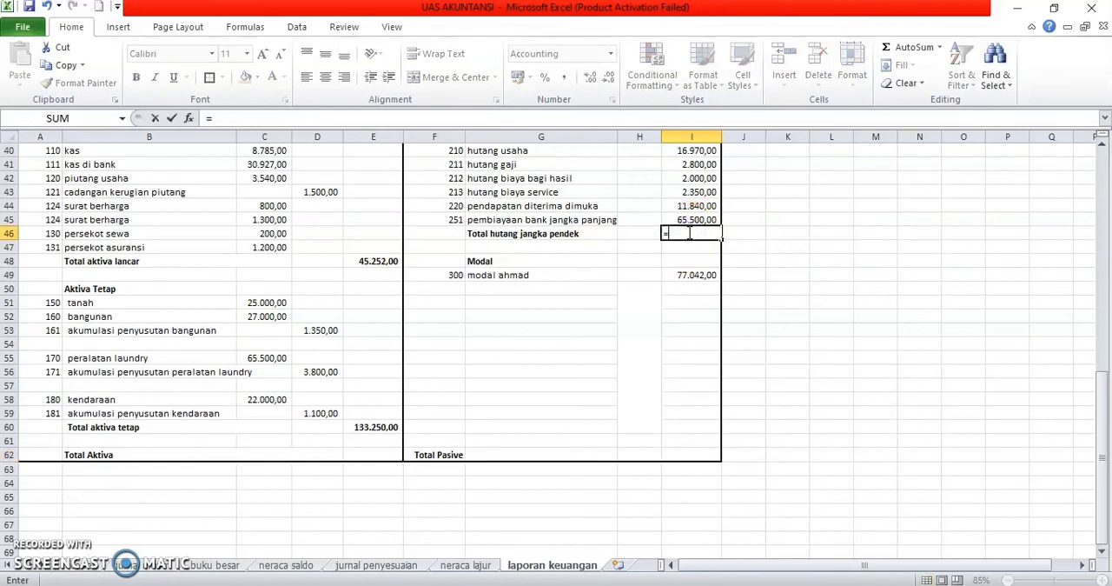
text(sum()
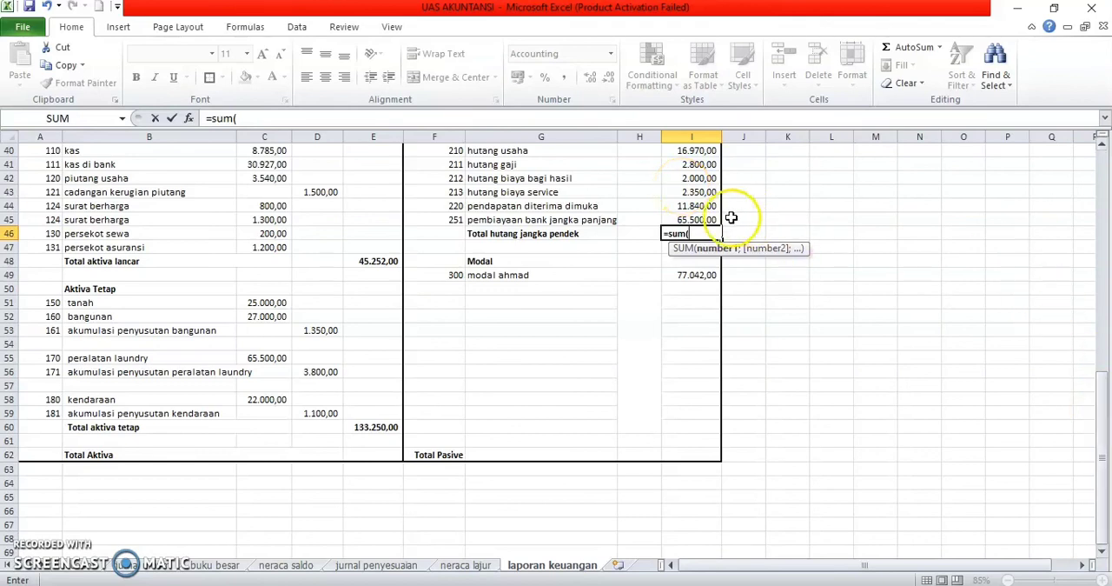
drag(695, 220, 692, 196)
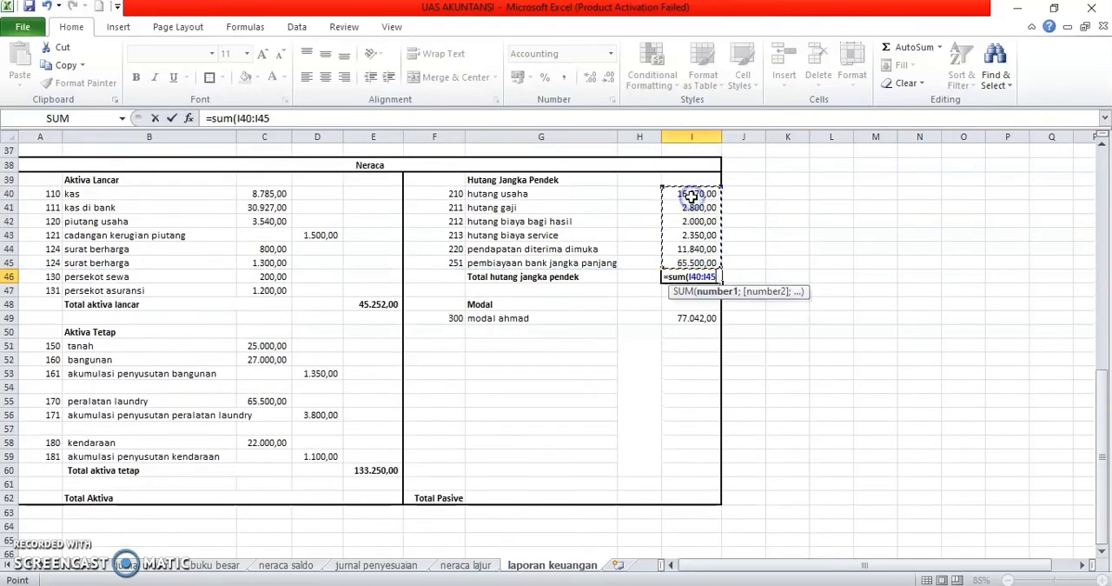
key(Return)
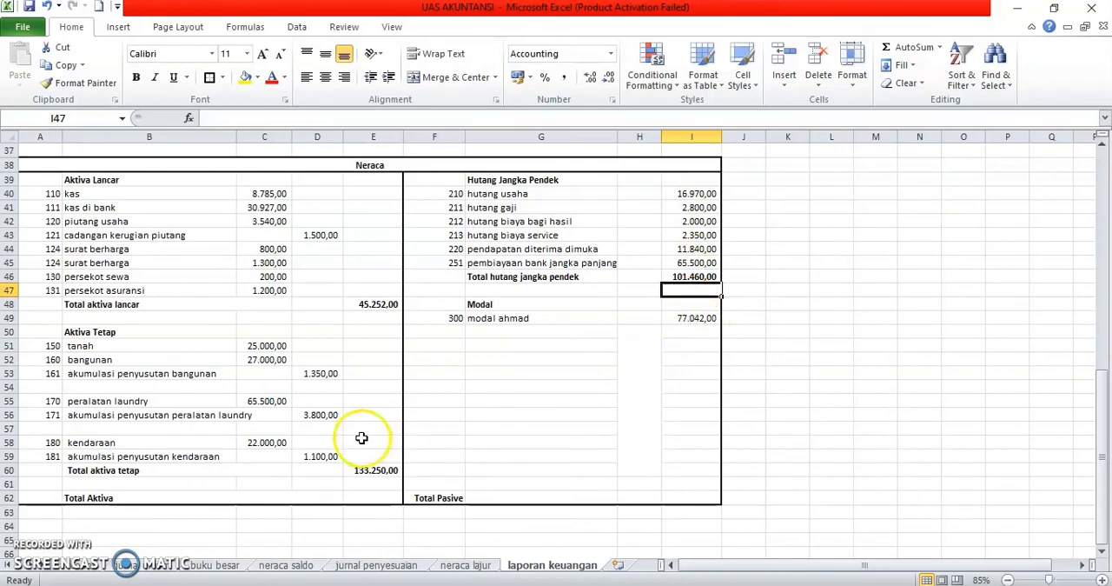
Step: Try to calculate Total Pasive in I62 with the formula =I46-I50
click(701, 500)
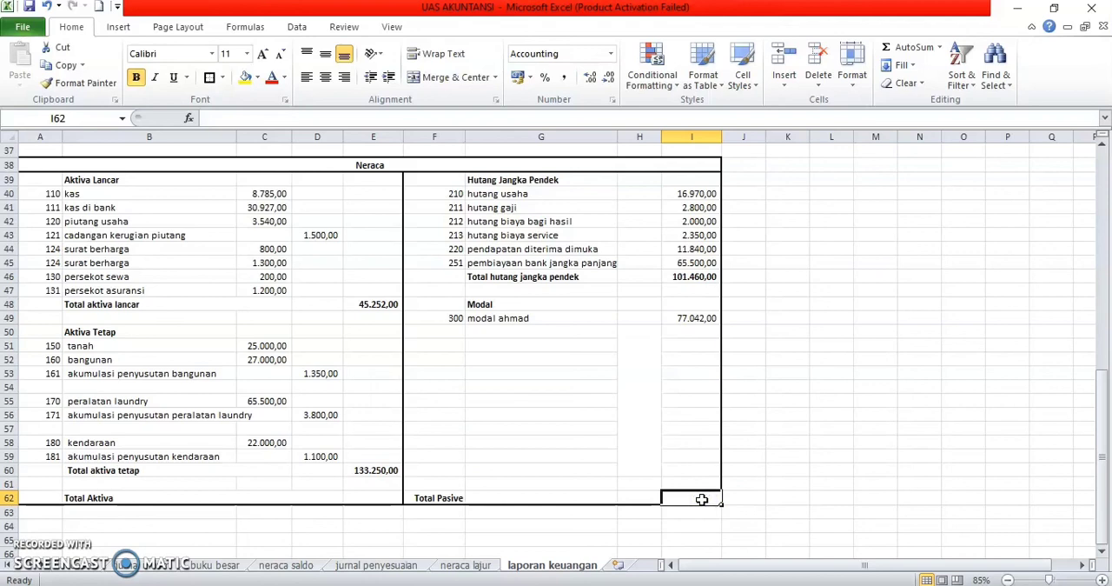
text(=)
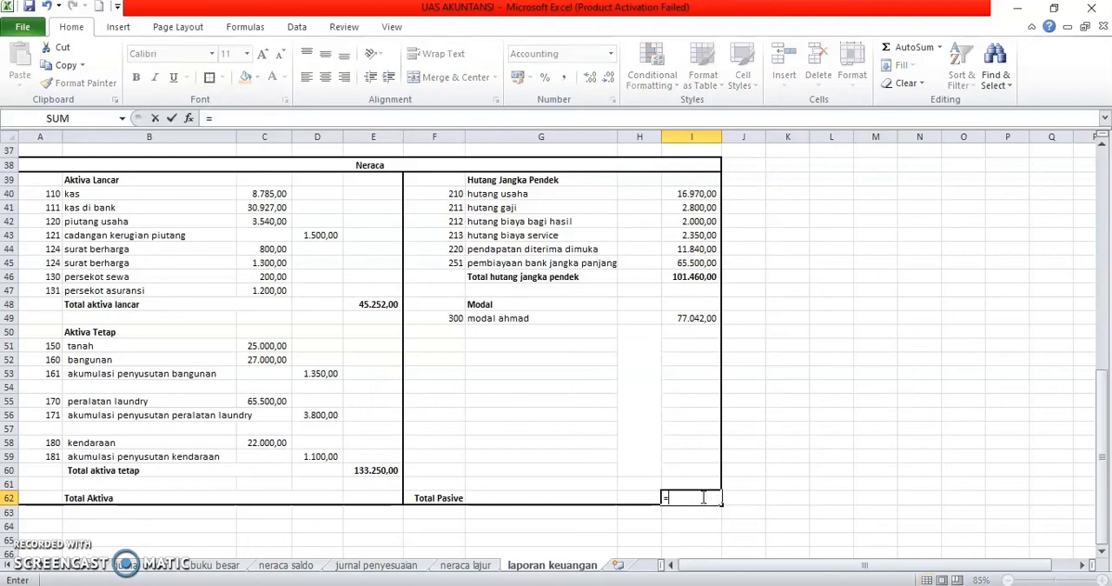
click(707, 278)
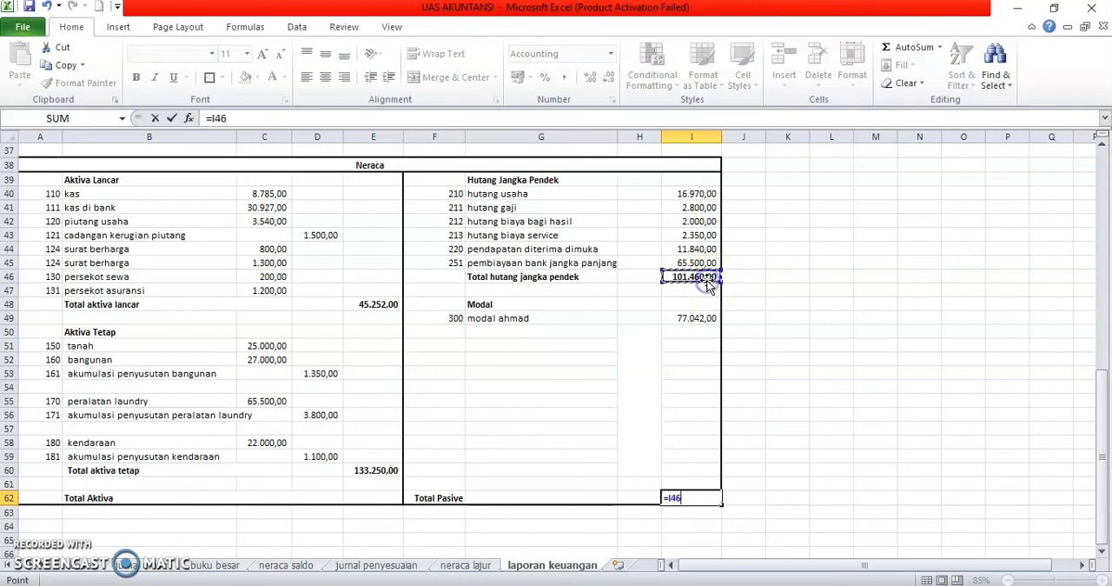
text(-)
click(708, 327)
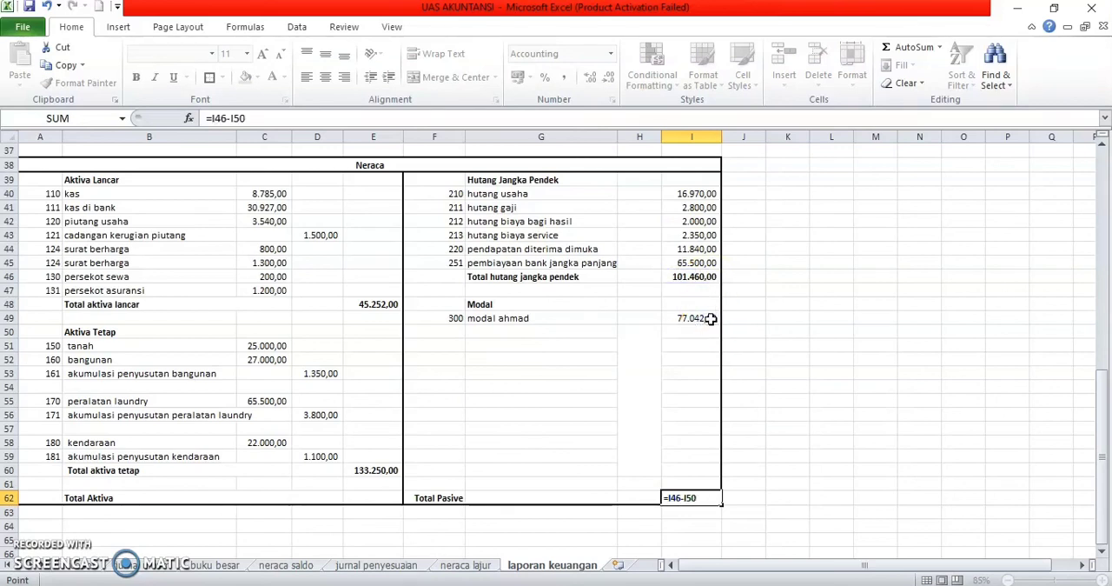
key(Return)
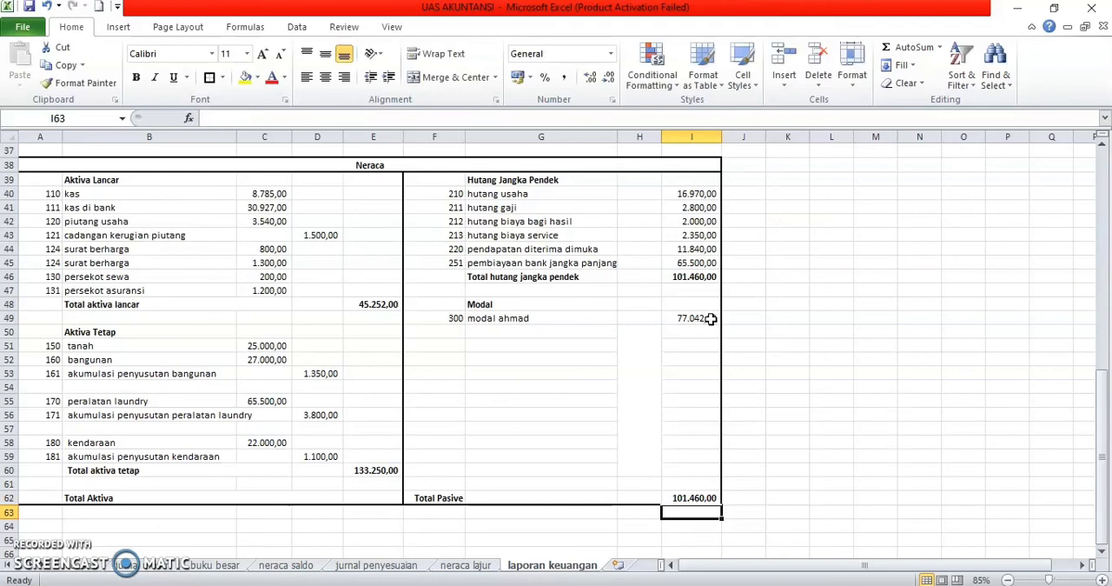
Step: Calculate Total Aktiva in E62 by adding the current and fixed asset totals with the formula =E48+E60
click(371, 496)
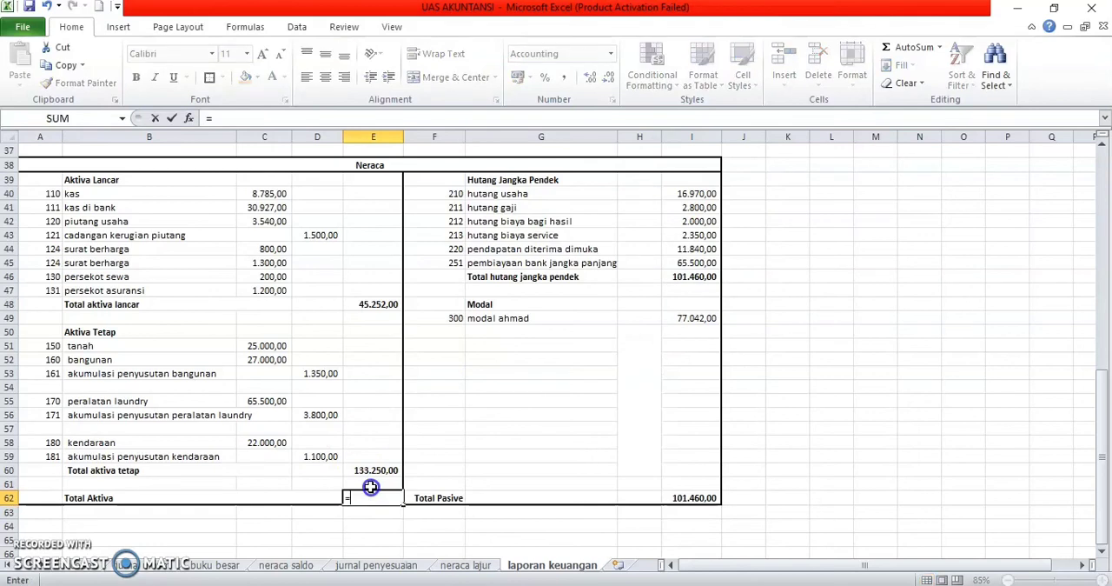
click(380, 306)
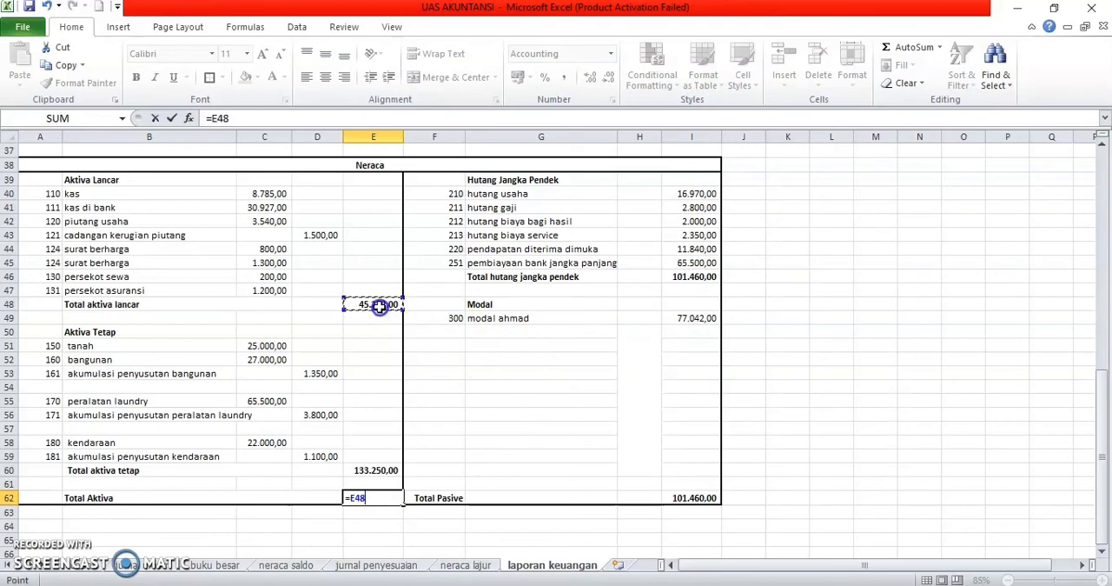
text(+)
click(376, 470)
key(Return)
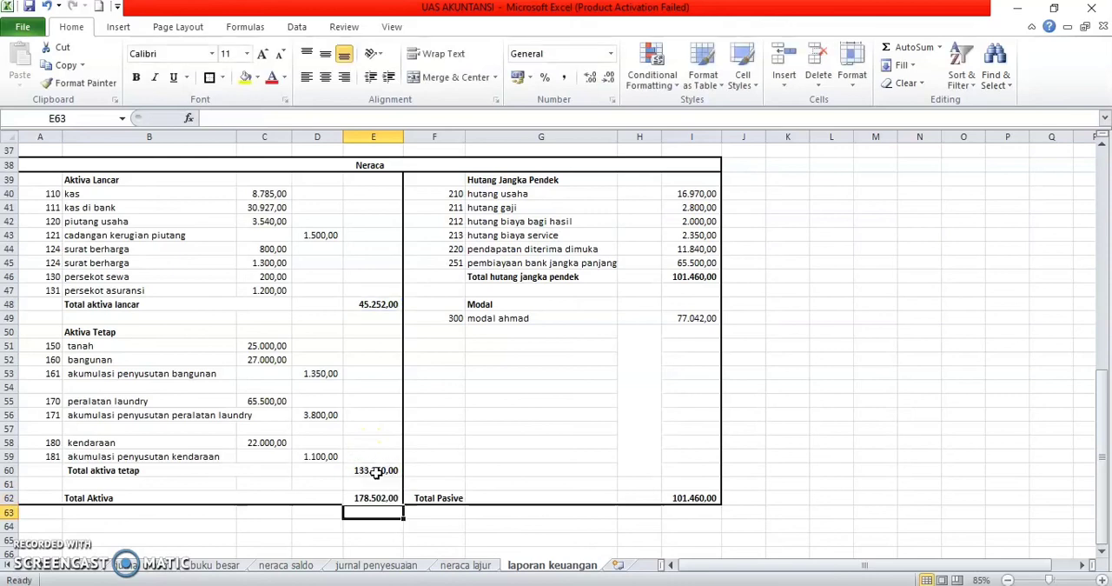
Step: Try to correct the Total Pasive formula in I62 by replacing its minus sign with a plus sign
click(700, 497)
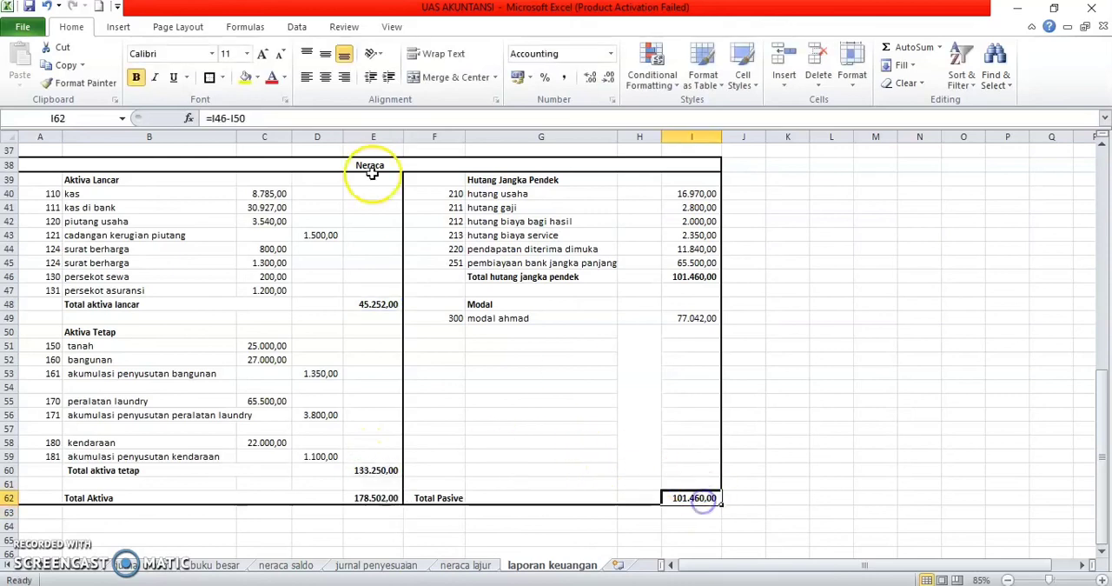
click(232, 118)
key(BackSpace)
text(+)
key(Return)
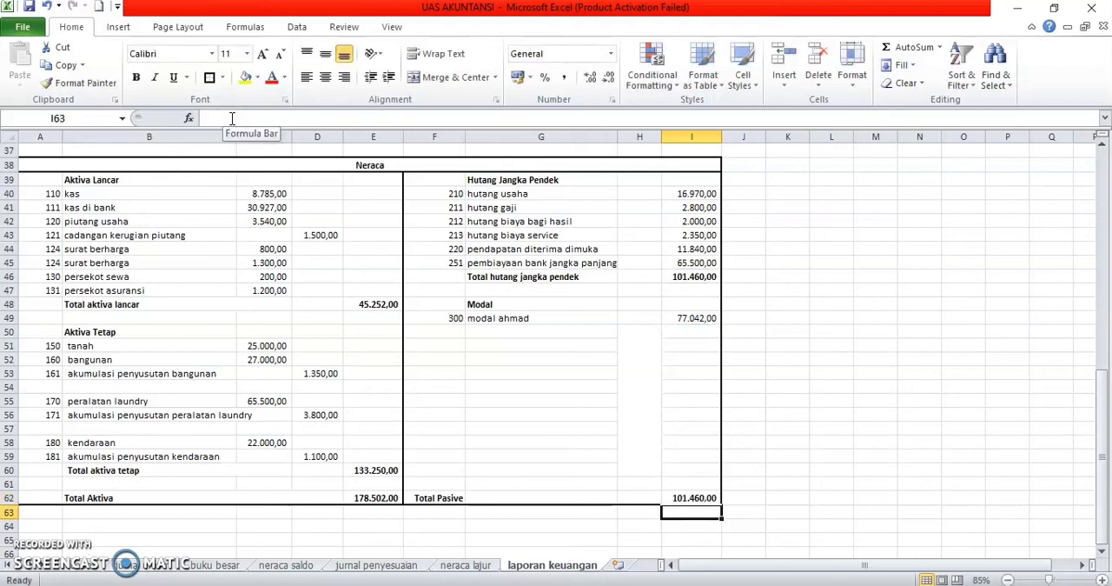
Step: Replace the Total Pasive formula in I62 with =I46+I49 to add the short-term debt total and the capital
click(675, 457)
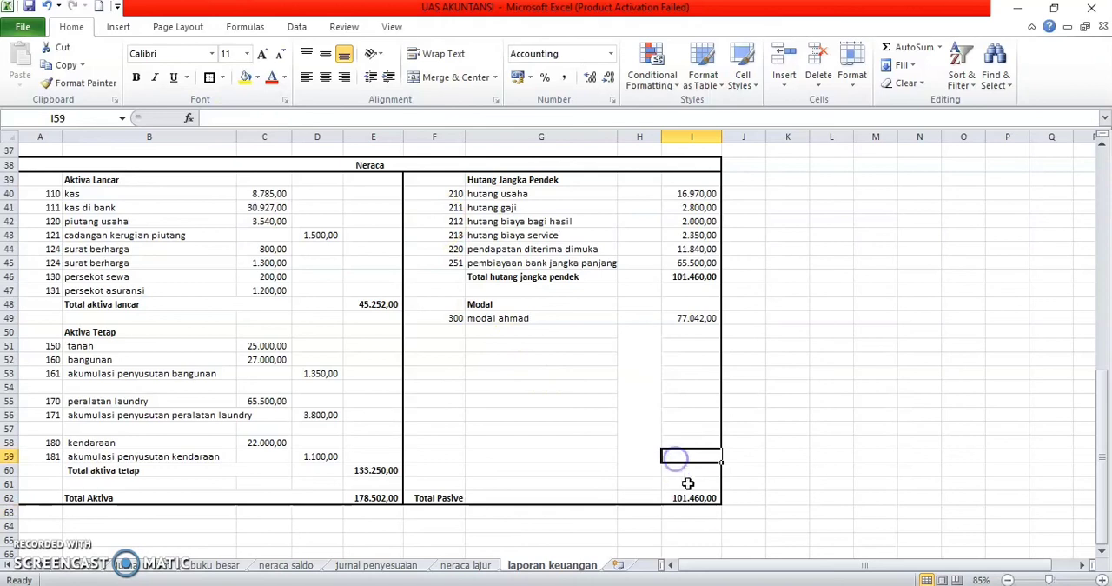
click(693, 499)
key(BackSpace)
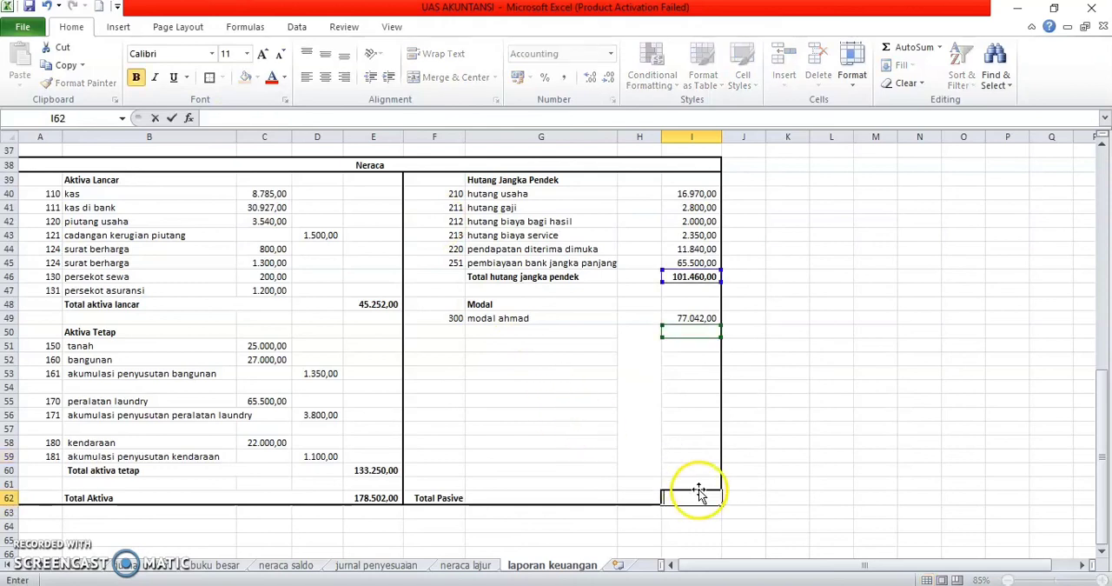
text(=)
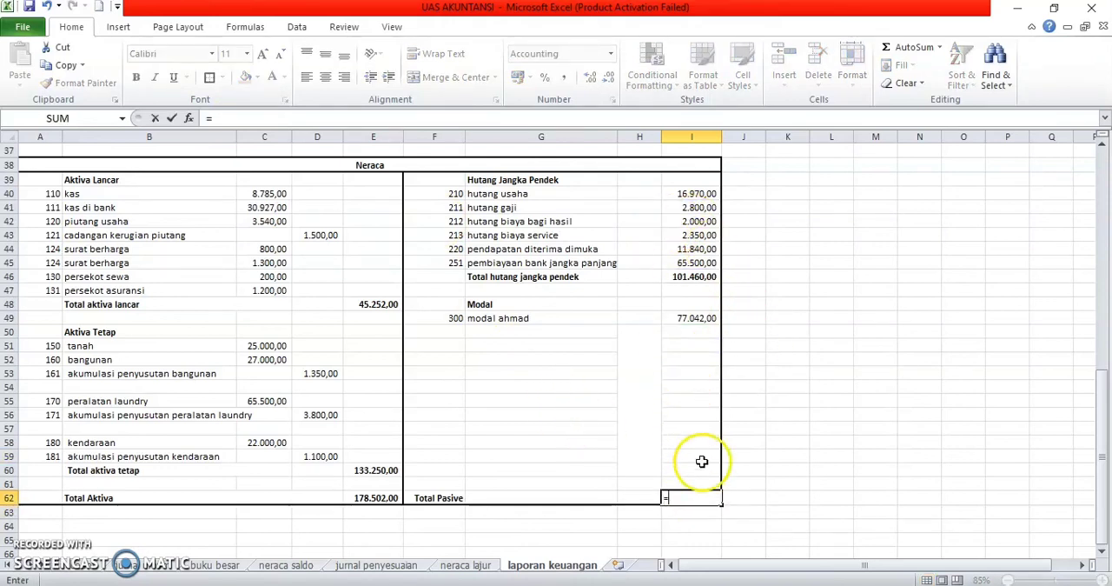
click(696, 276)
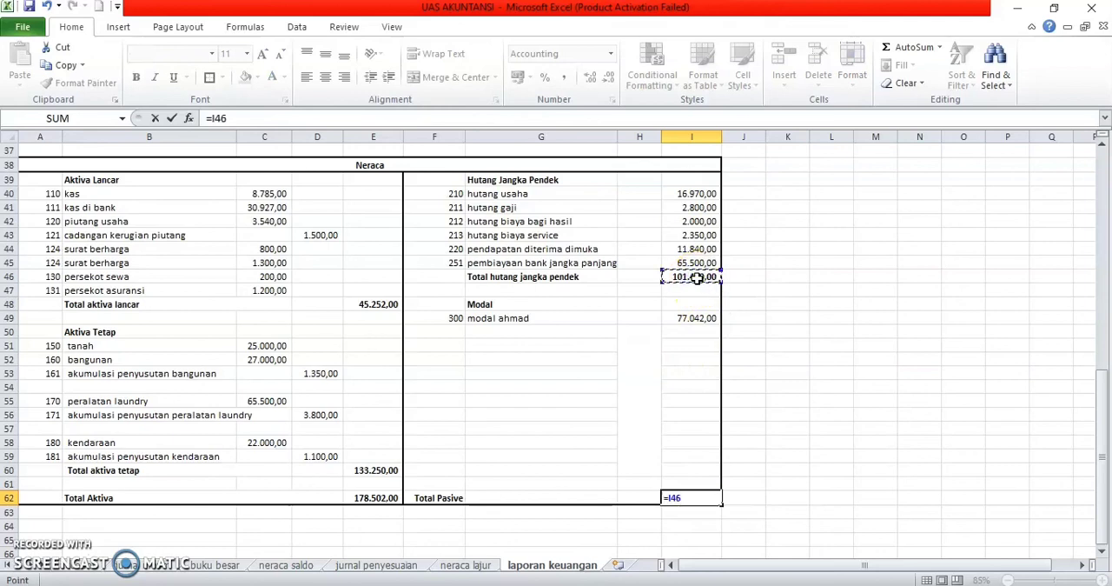
text(+)
click(706, 318)
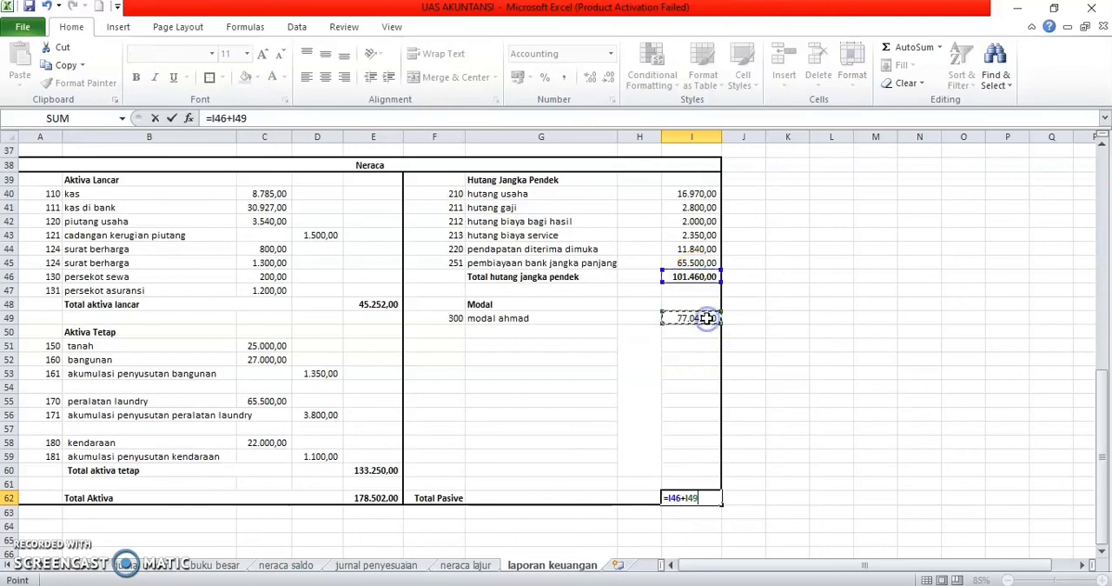
key(Return)
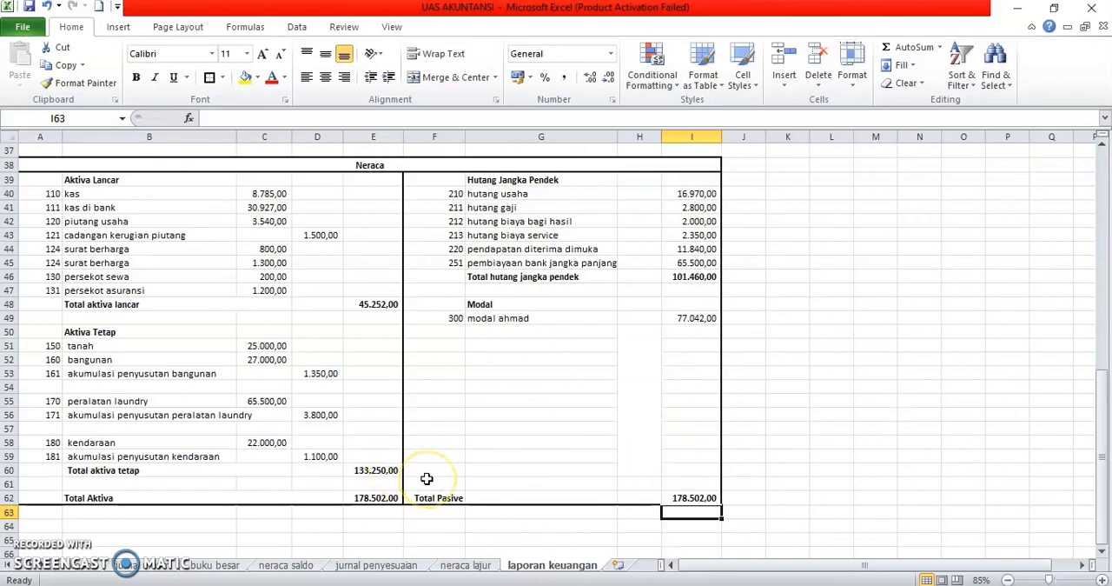
scroll(427, 479, up, 12)
scroll(427, 478, down, 20)
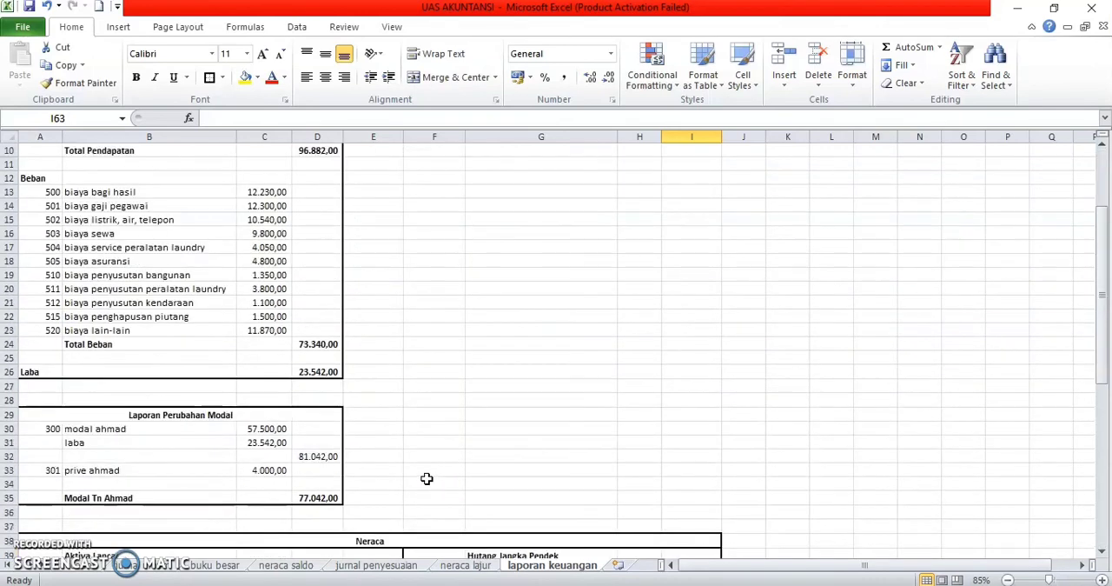
scroll(427, 479, up, 20)
scroll(427, 479, down, 7)
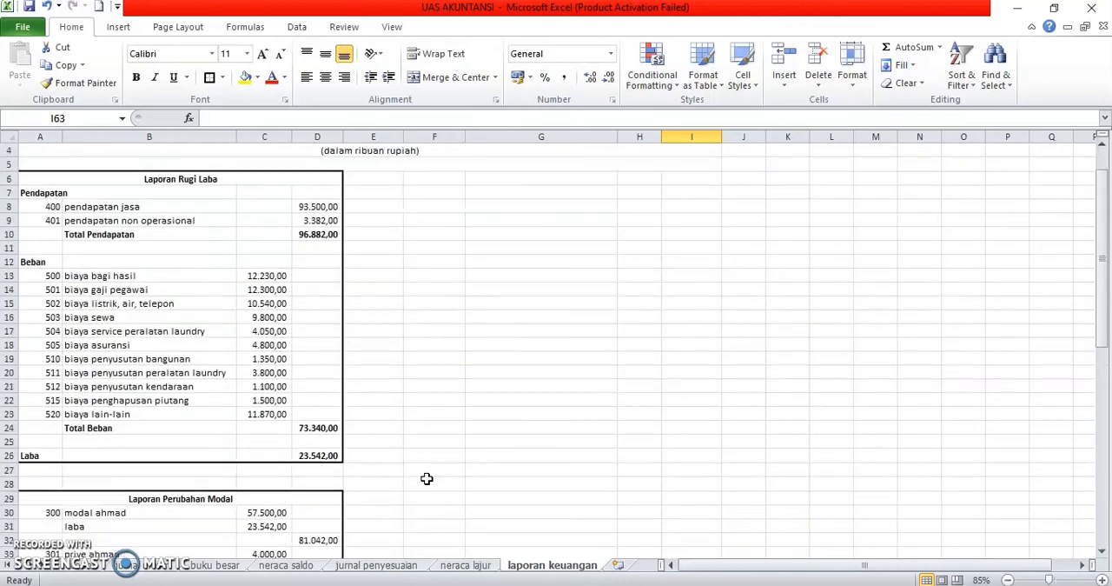
scroll(427, 479, down, 3)
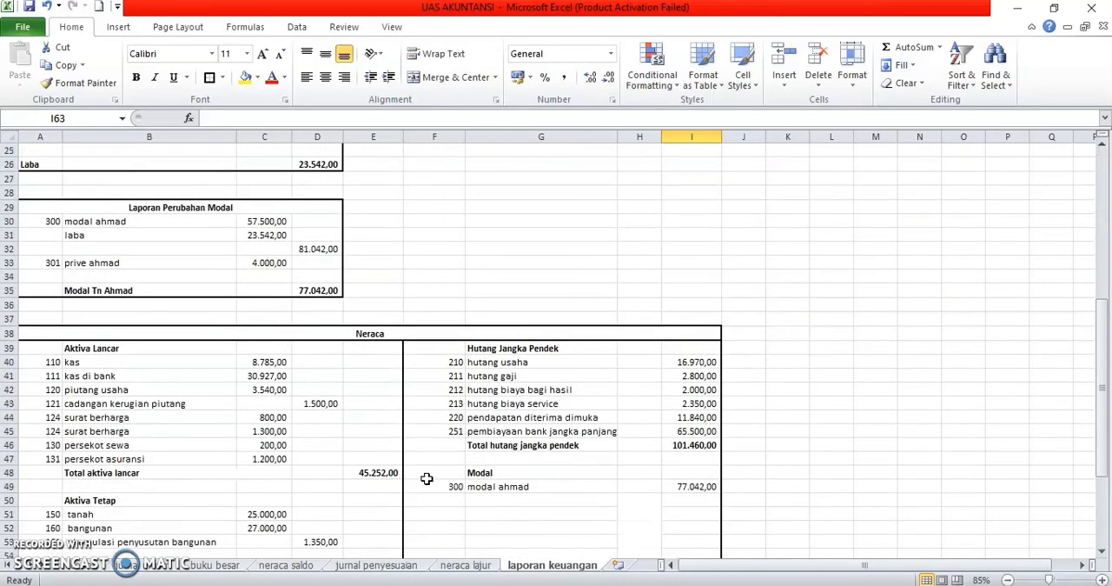
scroll(427, 479, down, 2)
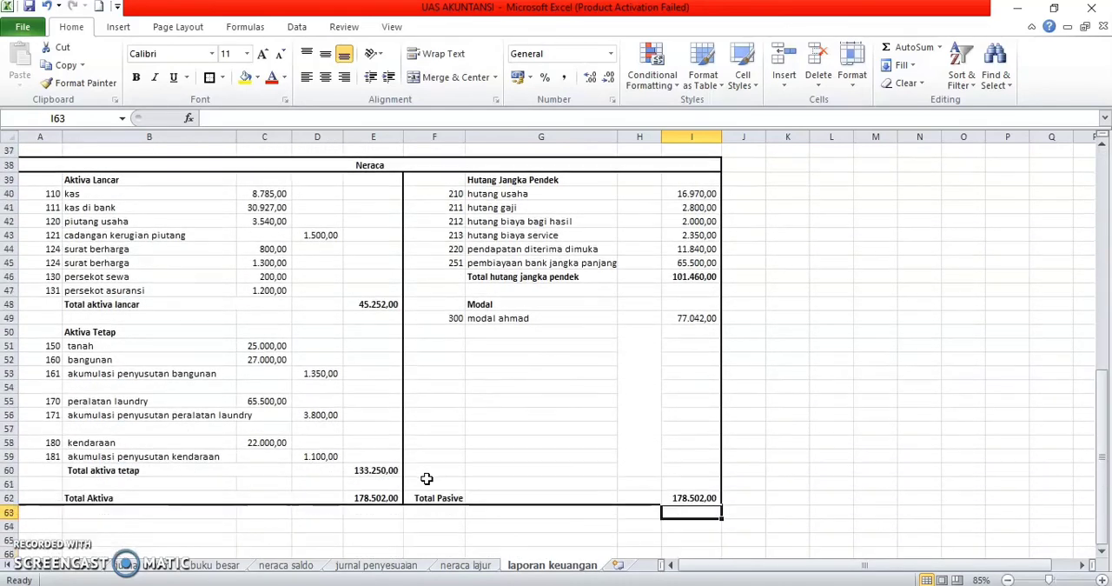